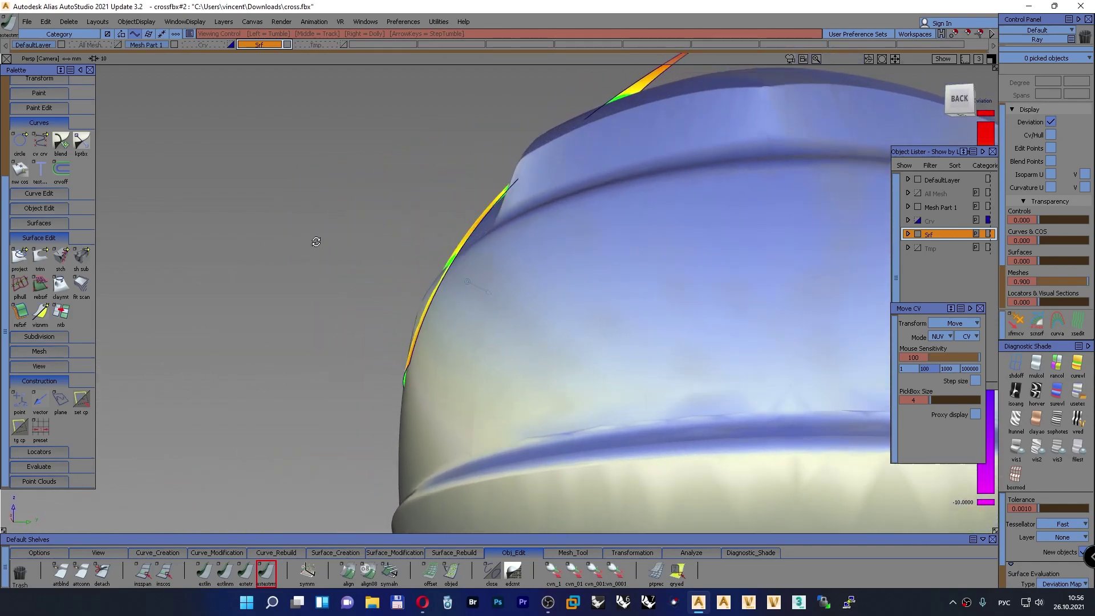
# Extend the surface patch's upper edge by about 18.5 mm over the crown of the helmet
pyautogui.keyDown('alt'); pyautogui.keyDown('shift'); pyautogui.moveTo(576, 319); pyautogui.dragTo(536, 286, button='right'); pyautogui.keyUp('shift'); pyautogui.keyUp('alt')
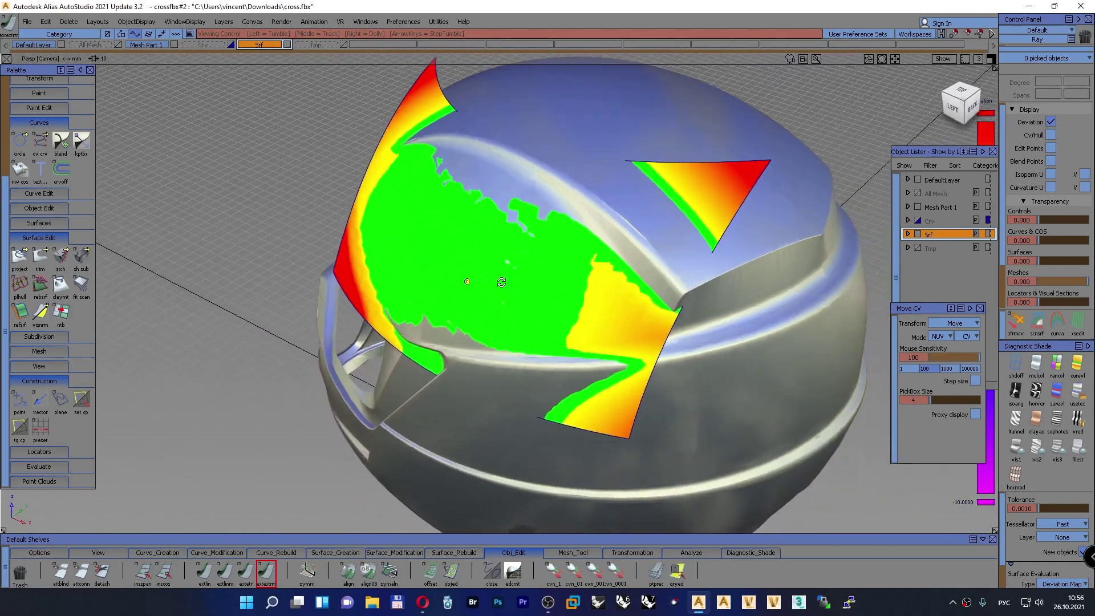
pyautogui.keyDown('alt'); pyautogui.keyDown('shift'); pyautogui.moveTo(536, 287); pyautogui.dragTo(501, 279); pyautogui.keyUp('shift'); pyautogui.keyUp('alt')
pyautogui.keyDown('alt'); pyautogui.keyDown('shift'); pyautogui.moveTo(501, 279); pyautogui.dragTo(463, 305, button='middle'); pyautogui.keyUp('shift'); pyautogui.keyUp('alt')
pyautogui.keyDown('alt'); pyautogui.keyDown('shift'); pyautogui.moveTo(463, 305); pyautogui.dragTo(509, 296); pyautogui.keyUp('shift'); pyautogui.keyUp('alt')
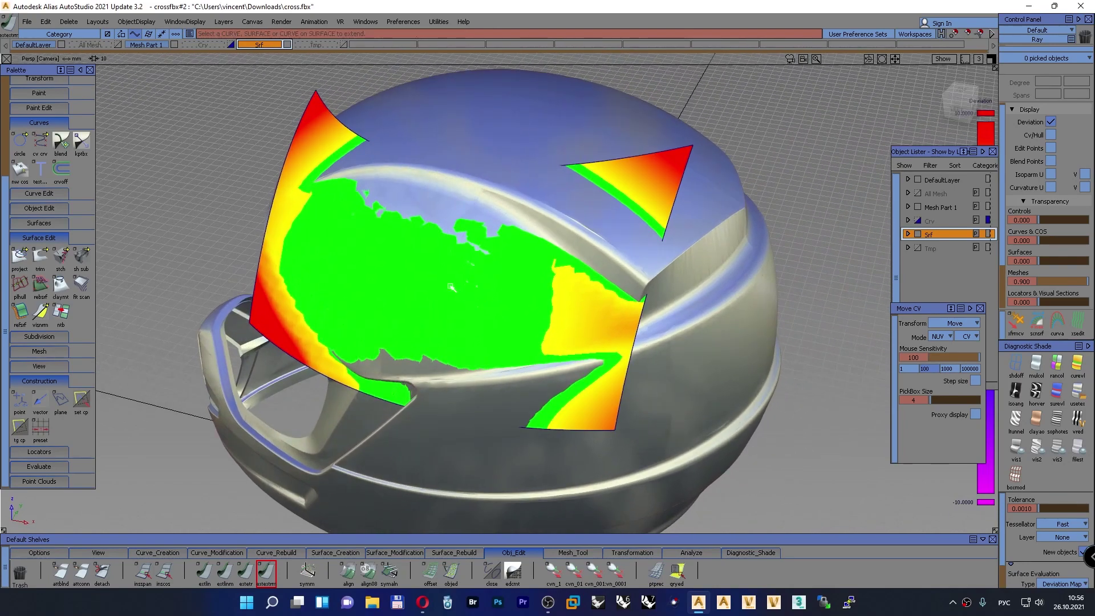
pyautogui.press('F6')
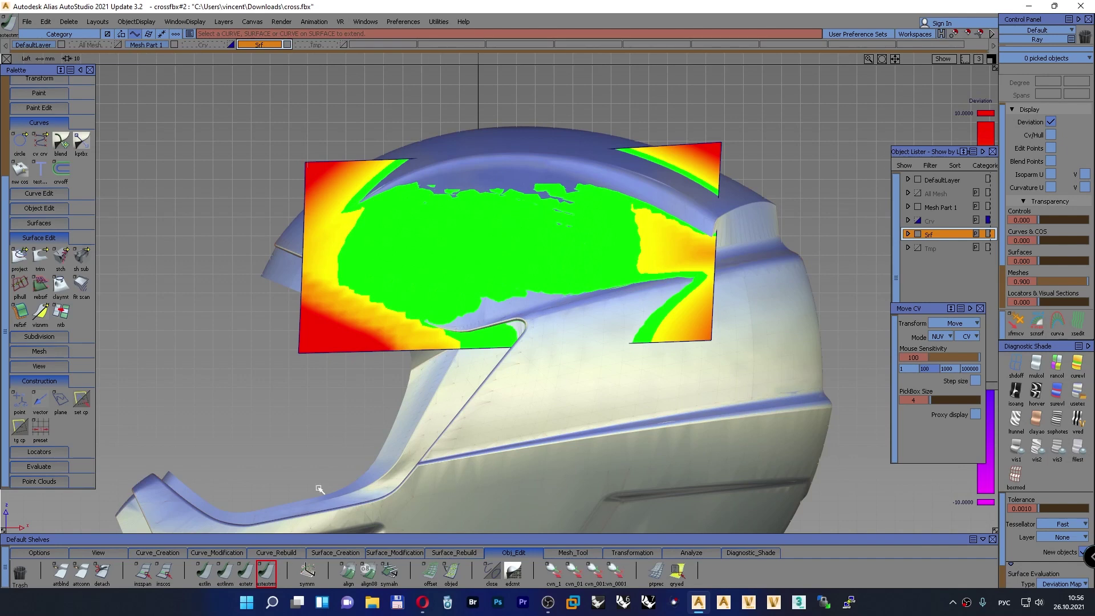
pyautogui.moveTo(638, 147); pyautogui.dragTo(643, 85)
pyautogui.press('F8')
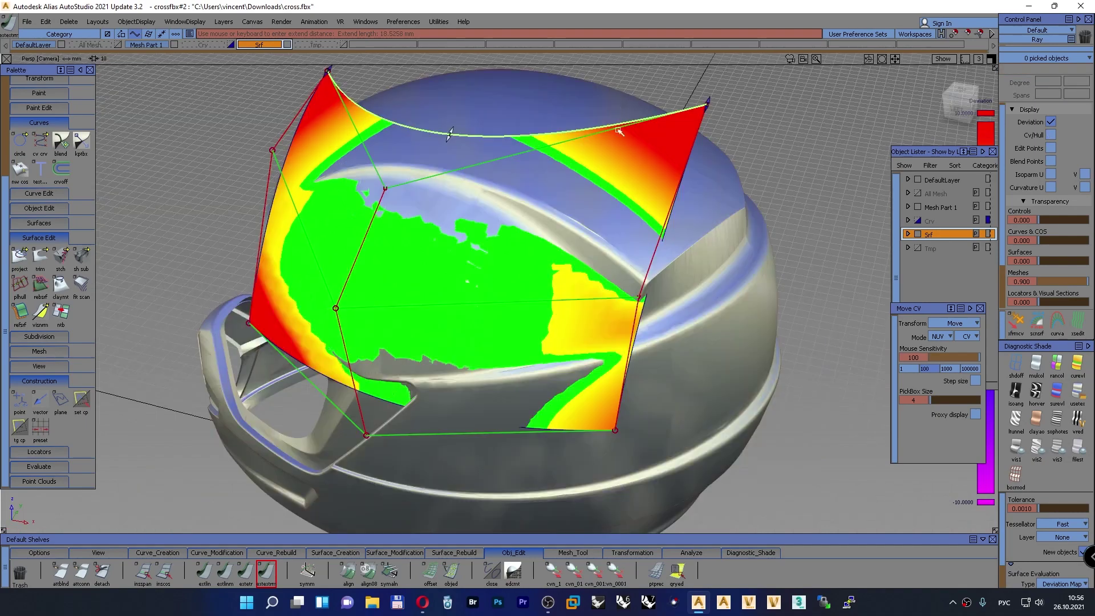
pyautogui.keyDown('alt'); pyautogui.keyDown('shift'); pyautogui.moveTo(516, 264); pyautogui.dragTo(428, 245); pyautogui.keyUp('shift'); pyautogui.keyUp('alt')
pyautogui.keyDown('alt'); pyautogui.keyDown('shift'); pyautogui.moveTo(429, 245); pyautogui.dragTo(443, 249, button='middle'); pyautogui.keyUp('shift'); pyautogui.keyUp('alt')
pyautogui.keyDown('alt'); pyautogui.keyDown('shift'); pyautogui.moveTo(443, 248); pyautogui.dragTo(313, 361); pyautogui.keyUp('shift'); pyautogui.keyUp('alt')
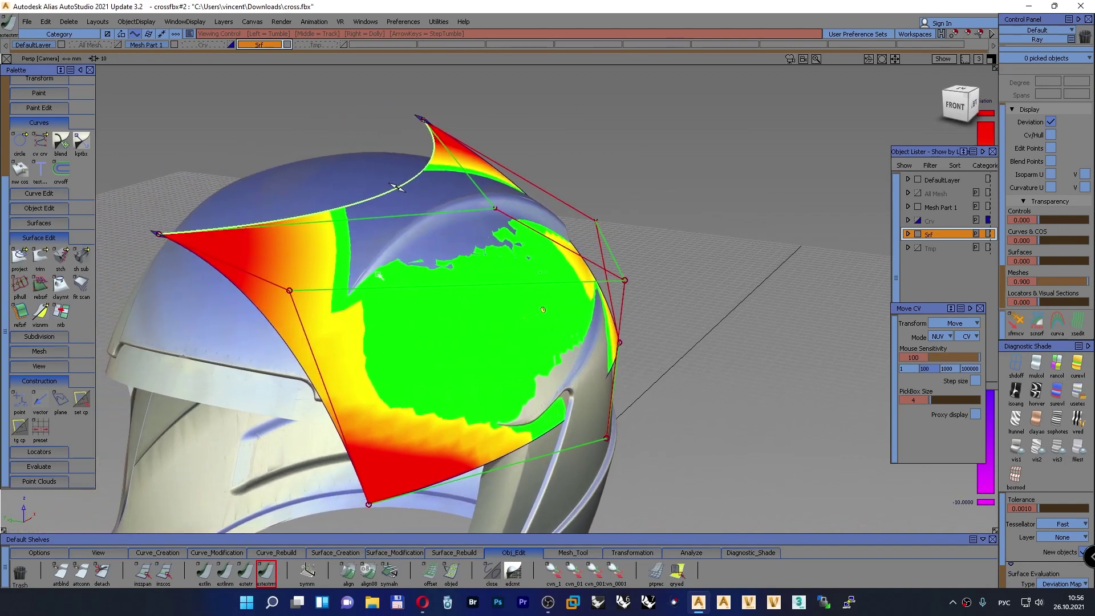
pyautogui.keyDown('alt'); pyautogui.keyDown('shift'); pyautogui.moveTo(257, 383); pyautogui.dragTo(313, 333); pyautogui.keyUp('shift'); pyautogui.keyUp('alt')
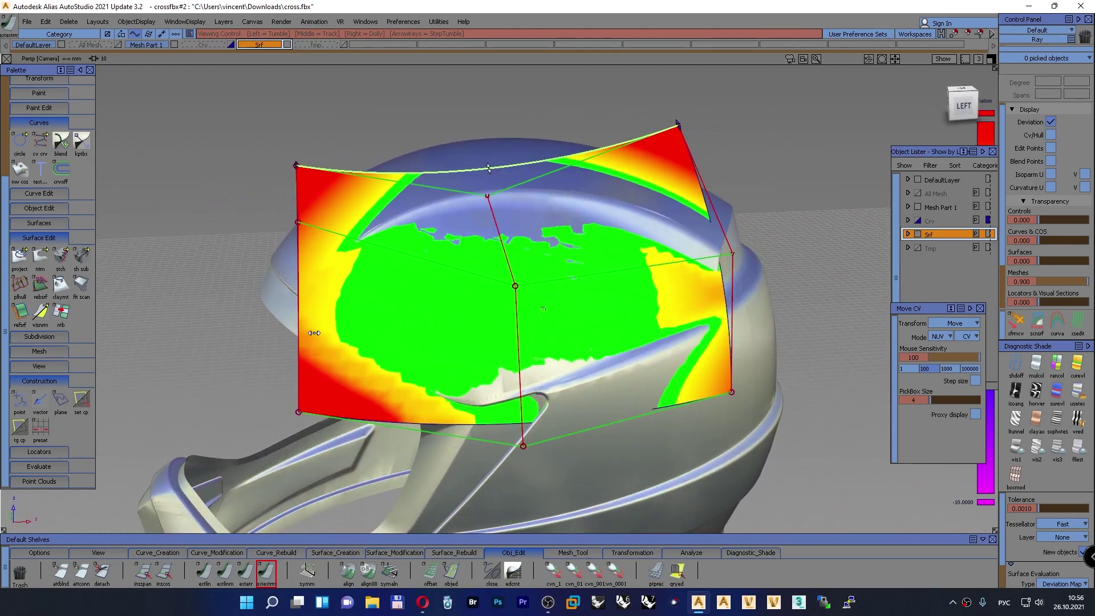
pyautogui.press('F6')
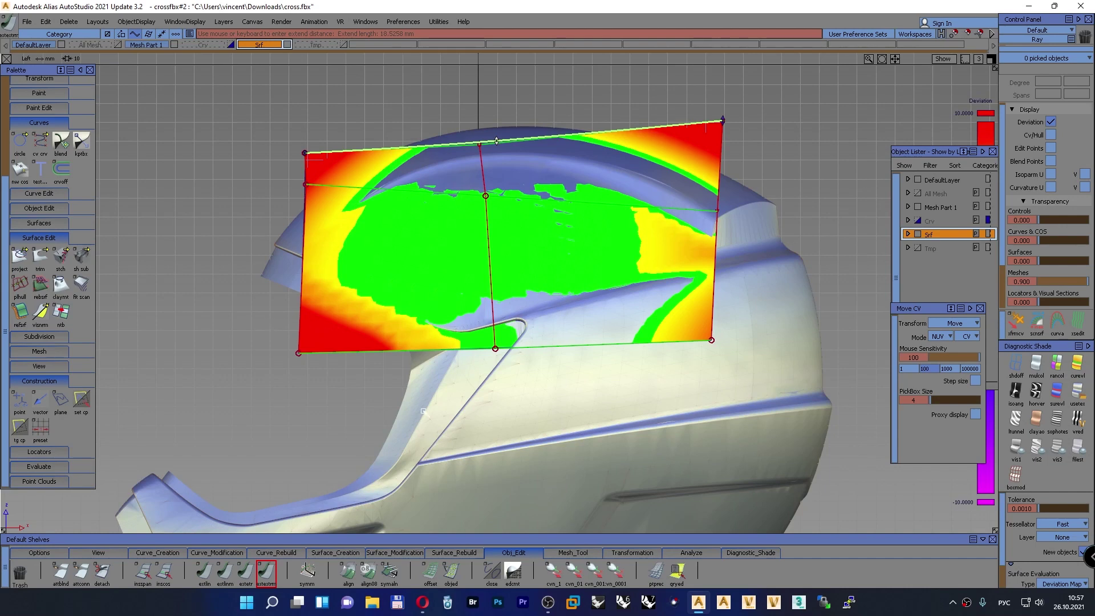
pyautogui.keyDown('ctrl'); pyautogui.keyDown('shift'); pyautogui.moveTo(832, 203); pyautogui.dragTo(830, 170); pyautogui.keyUp('shift'); pyautogui.keyUp('ctrl')
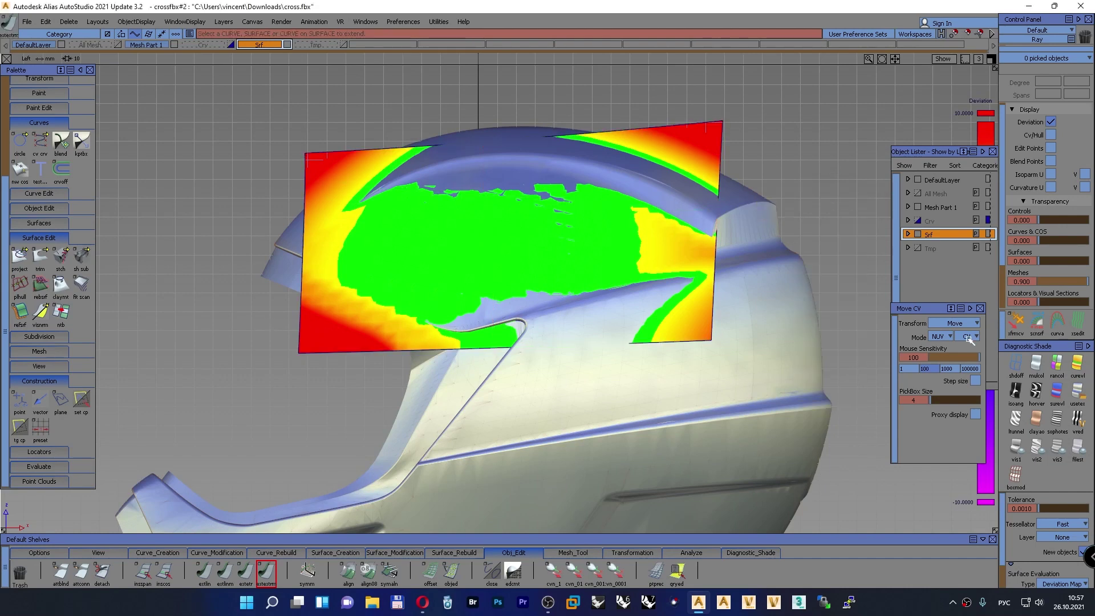
# Turn off the deviation shading, pick the square surface and show its control vertices for moving
pyautogui.click(1012, 366)
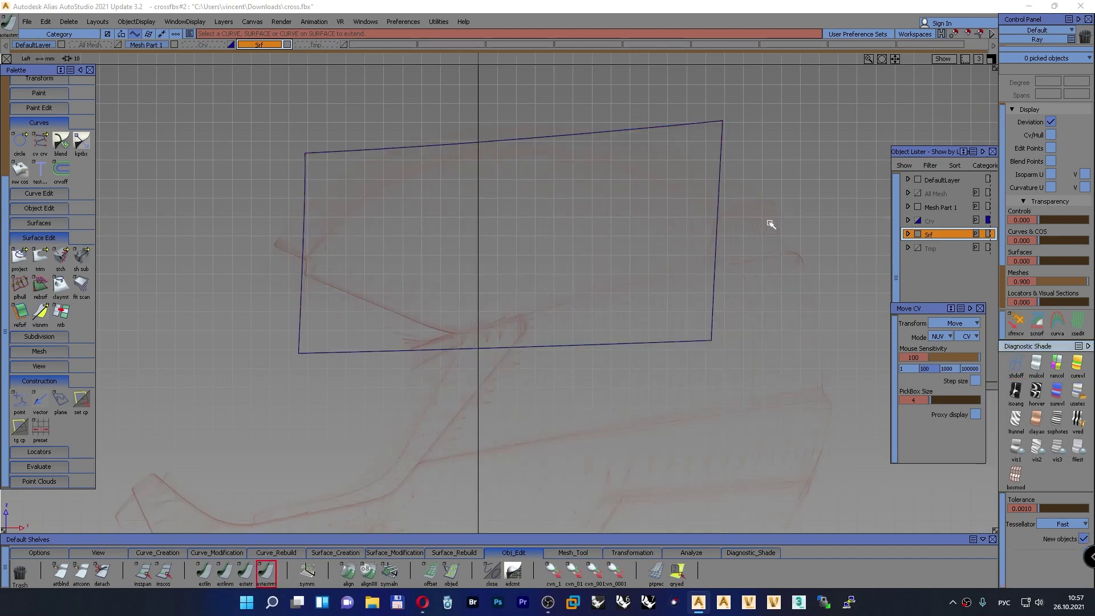
pyautogui.keyDown('ctrl'); pyautogui.keyDown('shift'); pyautogui.moveTo(771, 224); pyautogui.dragTo(731, 217); pyautogui.keyUp('shift'); pyautogui.keyUp('ctrl')
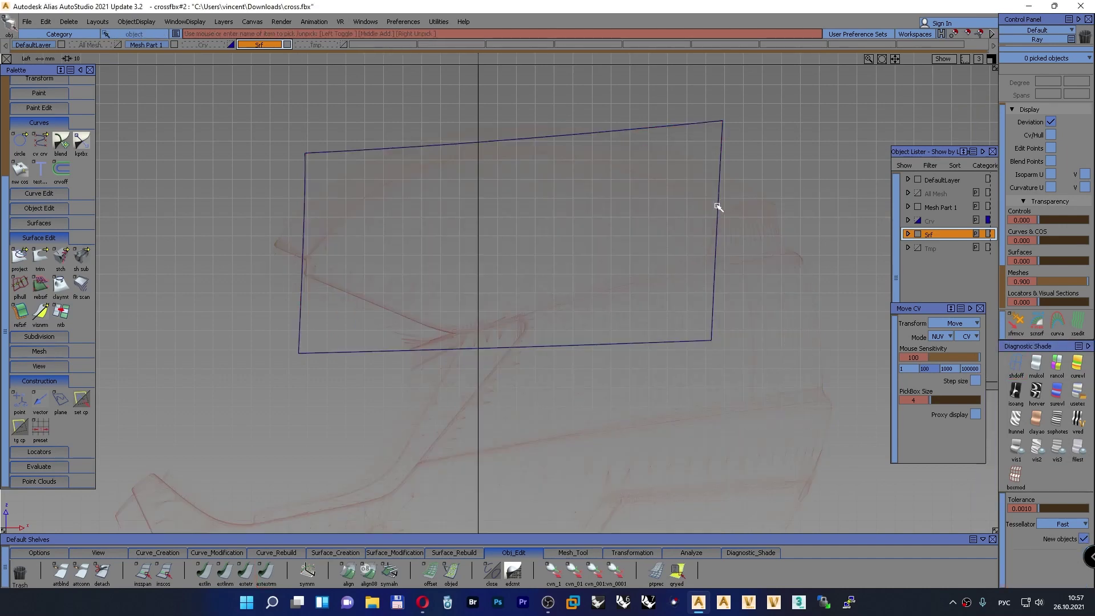
pyautogui.click(718, 207)
pyautogui.click(736, 227)
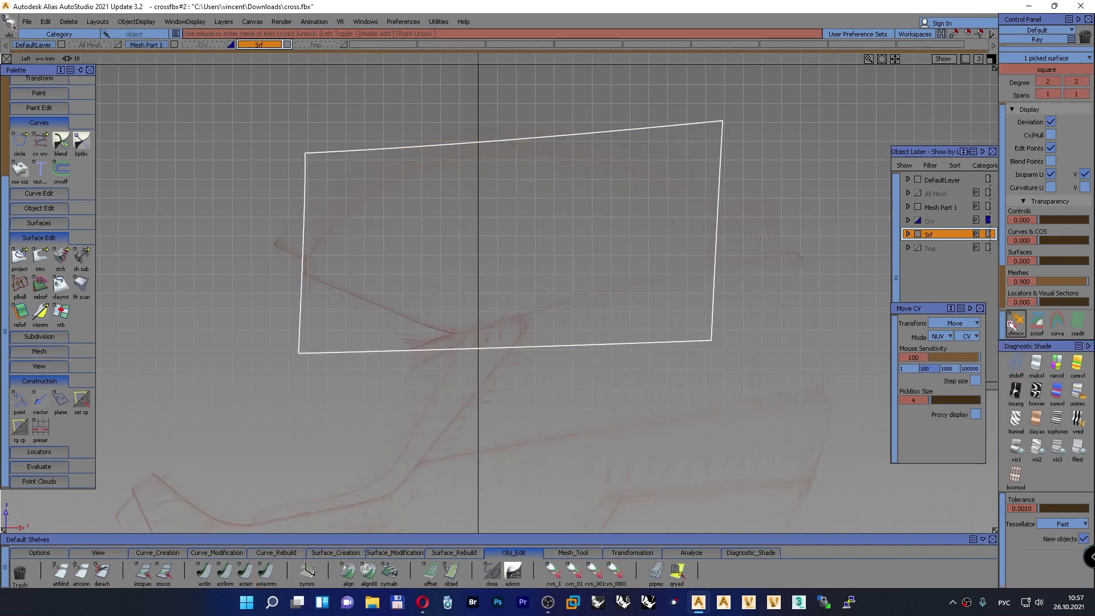
pyautogui.click(1015, 323)
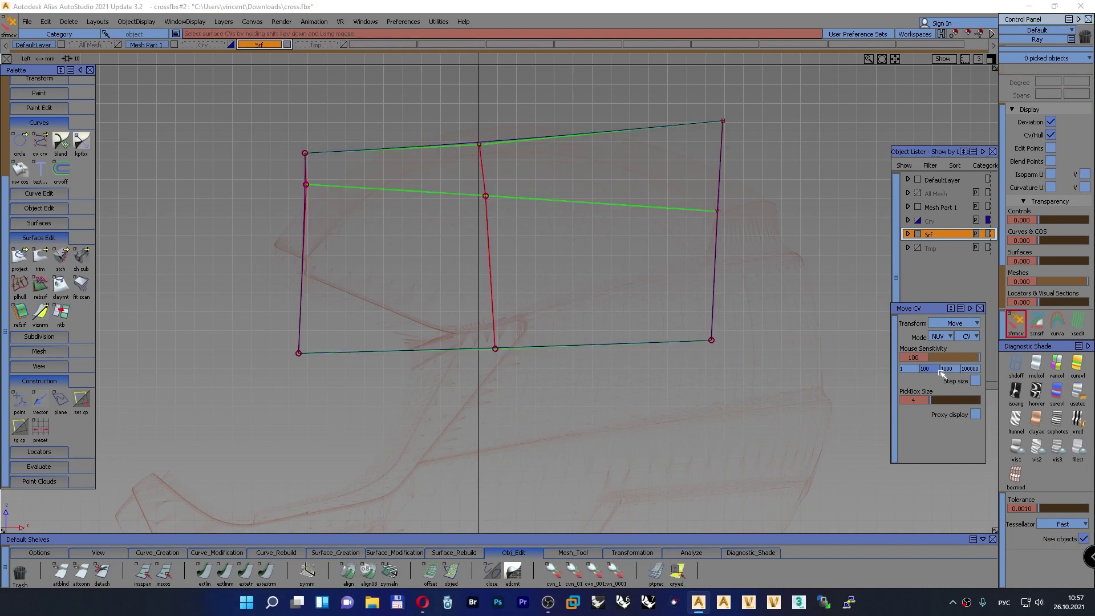
# Set Move CV to HULL picking and SLIDE mode, with the surface's middle lengthwise hull picked
pyautogui.click(969, 336)
pyautogui.click(972, 377)
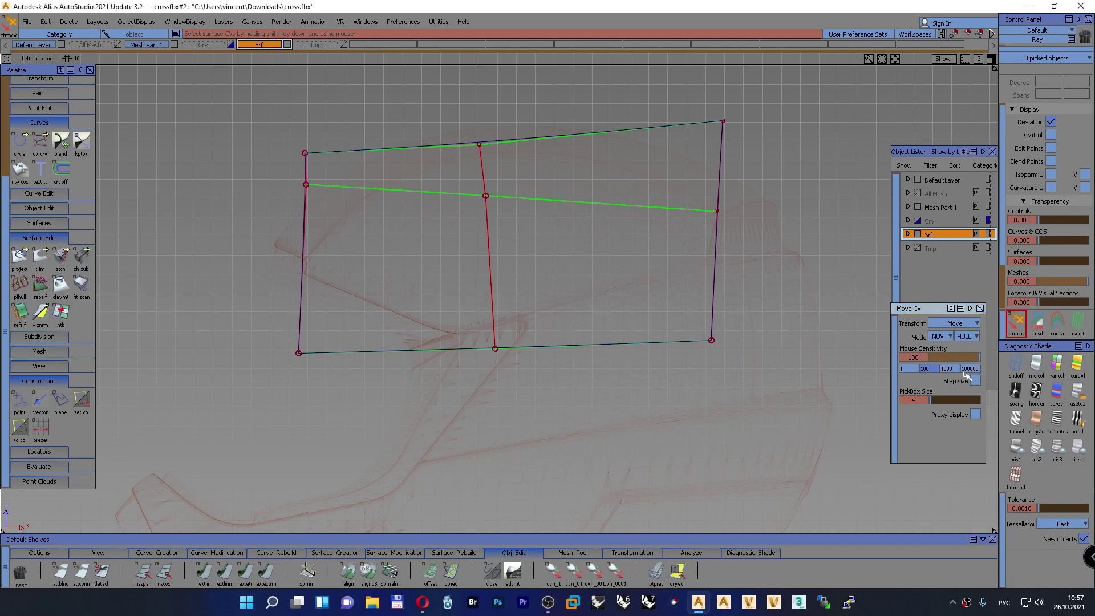
pyautogui.click(496, 200)
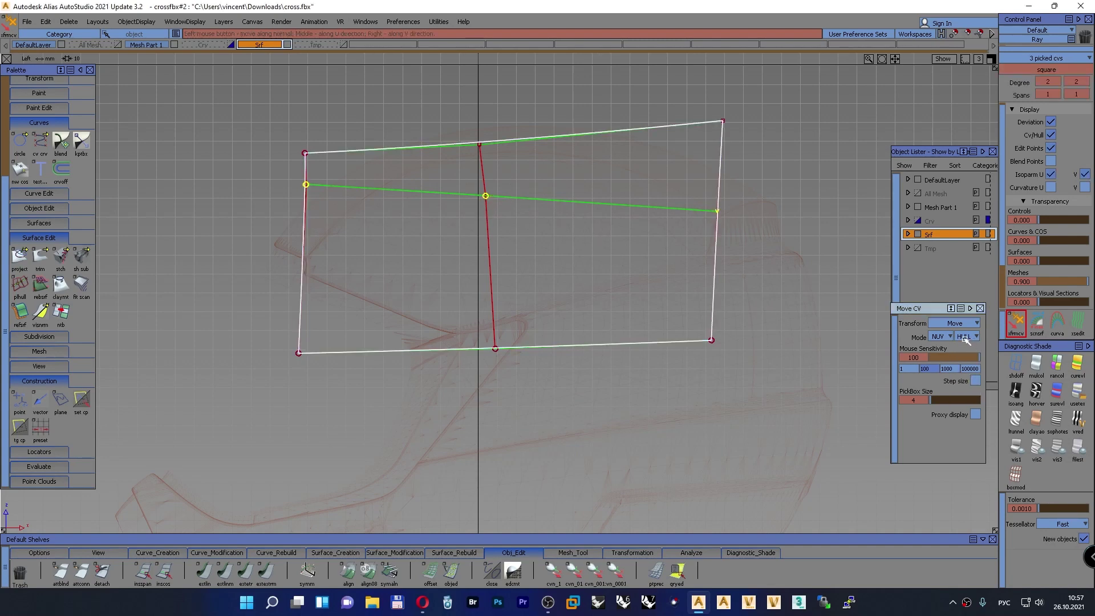
pyautogui.click(940, 336)
pyautogui.click(940, 394)
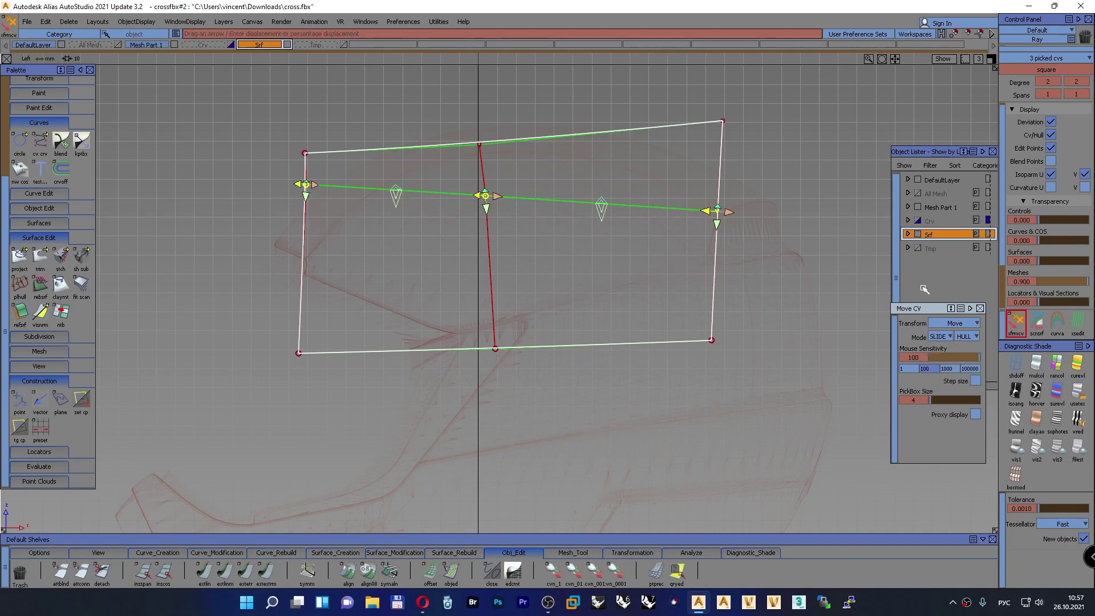
# Set the mouse sensitivity to 50 and slide the front end of the middle lengthwise hull down until it is slightly below the rear end
pyautogui.click(915, 357)
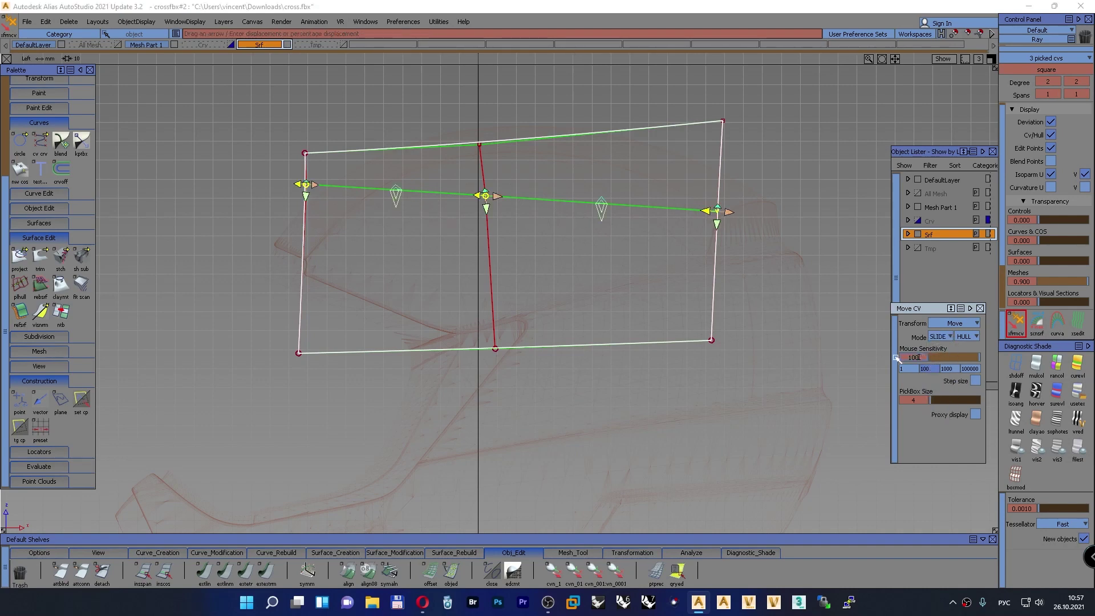
pyautogui.press('BackSpace')
pyautogui.press('BackSpace')
pyautogui.press('BackSpace')
pyautogui.write('50')
pyautogui.press('Return')
pyautogui.moveTo(397, 199); pyautogui.dragTo(395, 471)
pyautogui.moveTo(394, 218); pyautogui.dragTo(402, 392)
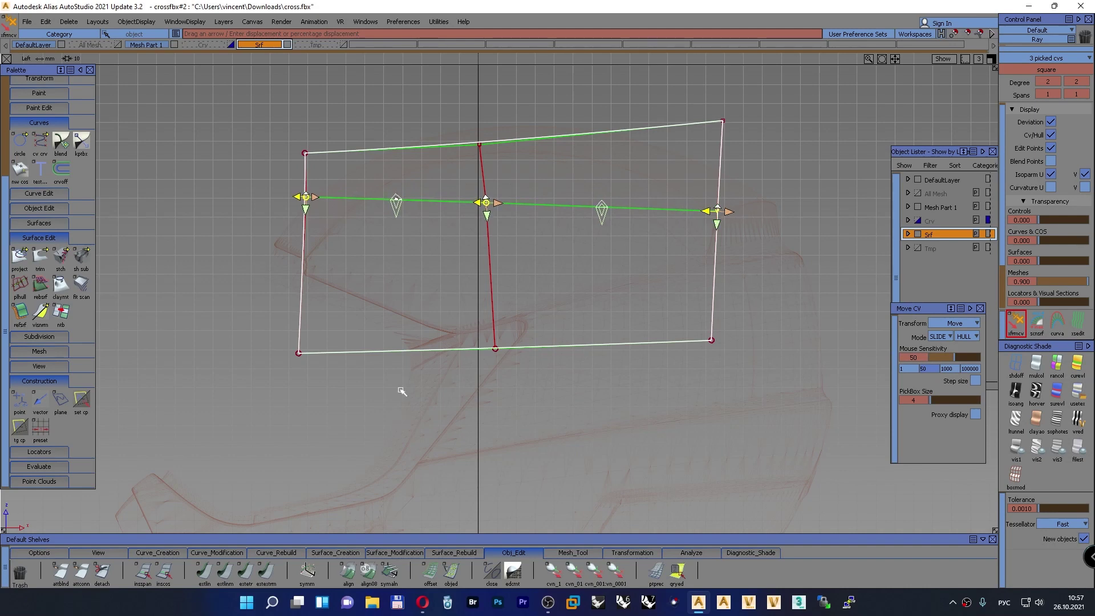
pyautogui.moveTo(393, 212); pyautogui.dragTo(402, 292)
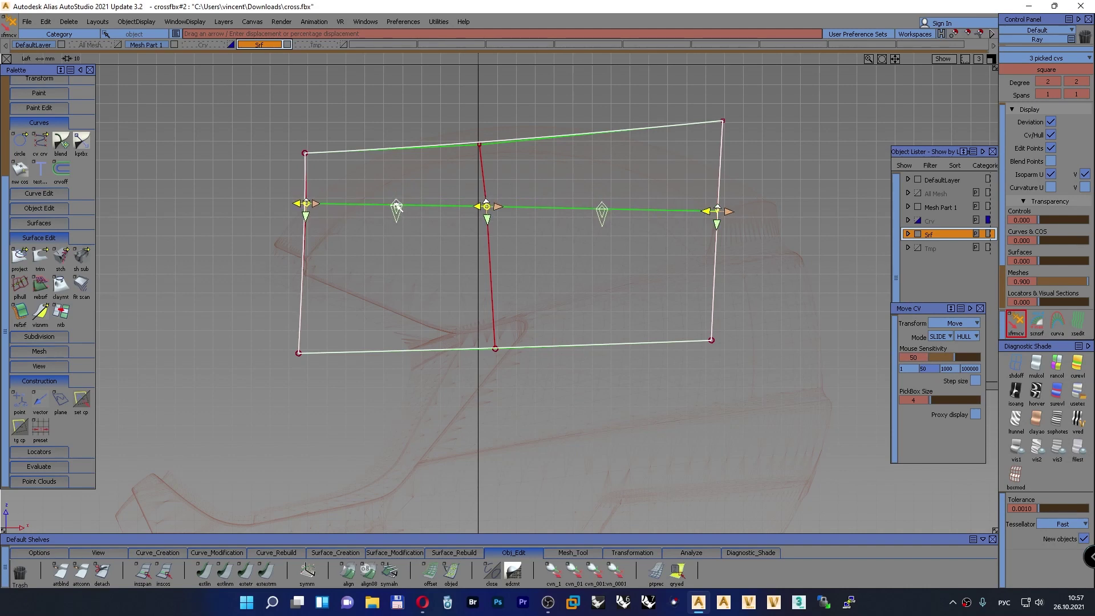
pyautogui.moveTo(397, 206); pyautogui.dragTo(382, 272)
pyautogui.moveTo(394, 212); pyautogui.dragTo(396, 300)
pyautogui.moveTo(401, 225); pyautogui.dragTo(405, 309)
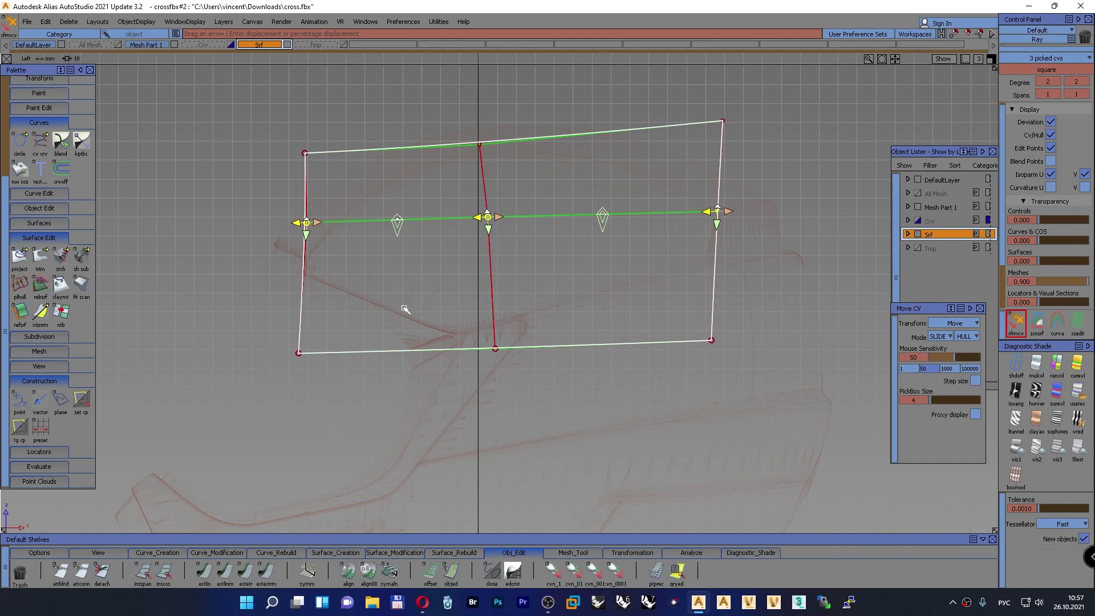
# Place a construction point on the surface's rear edge and another on its front edge, both near the middle hull
pyautogui.click(20, 400)
pyautogui.click(717, 262)
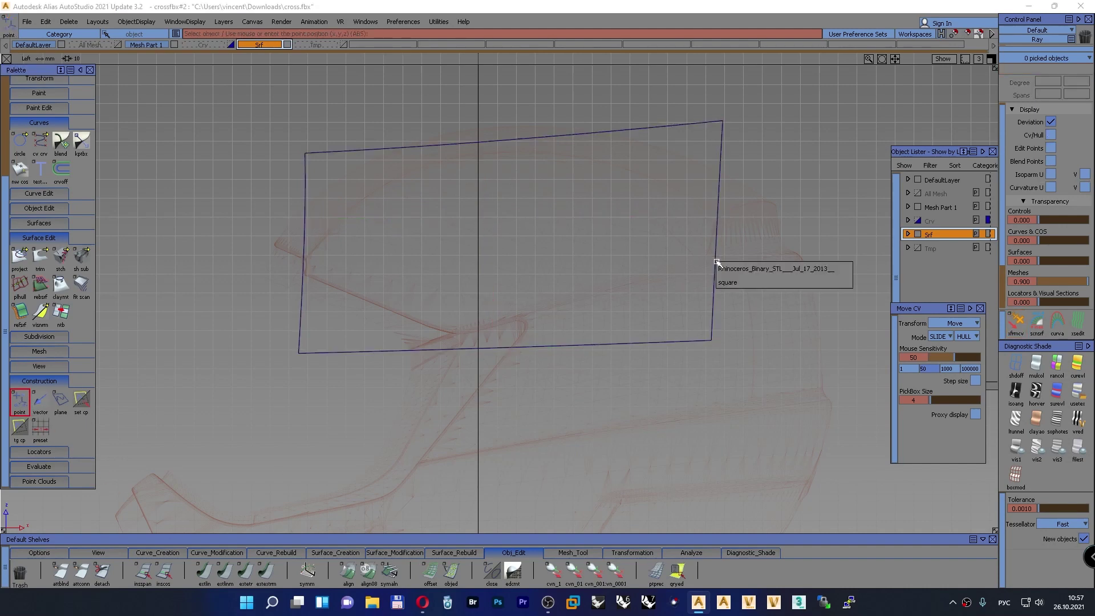
pyautogui.click(838, 283)
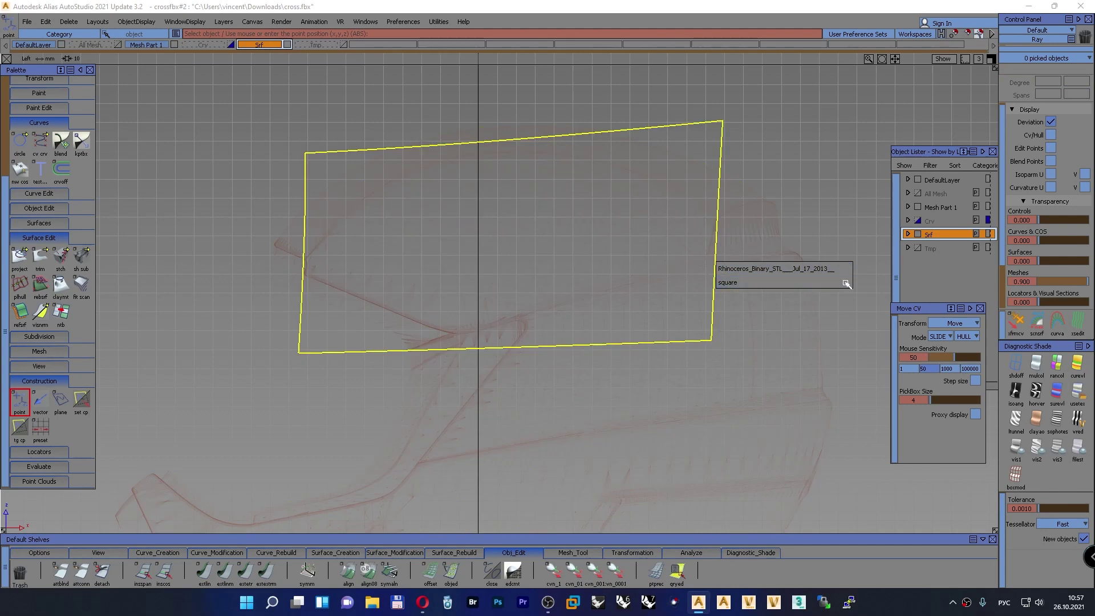
pyautogui.moveTo(747, 233); pyautogui.dragTo(733, 204)
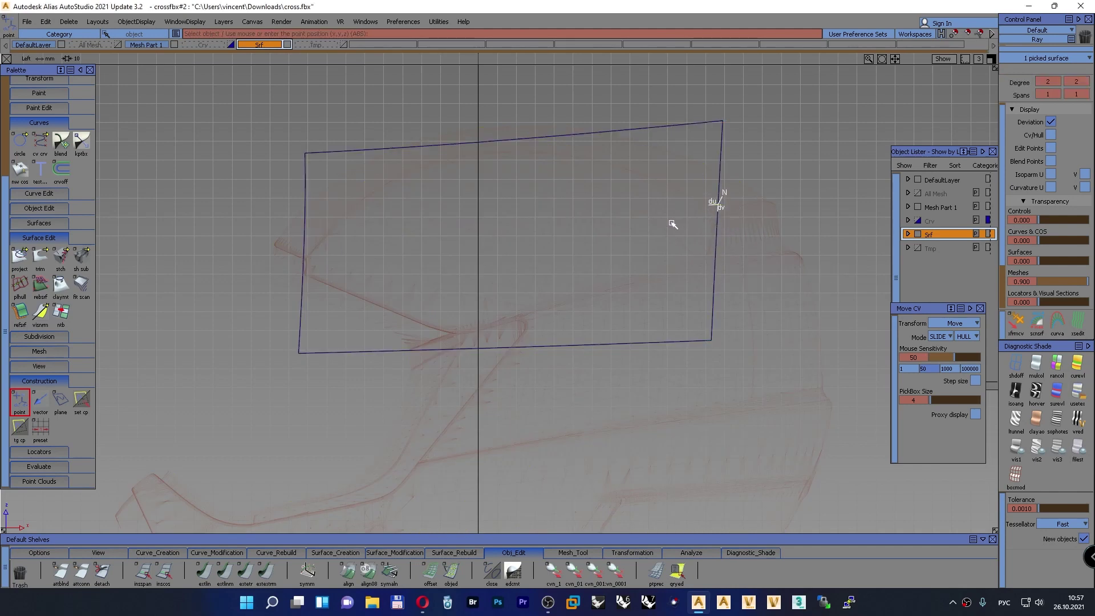
pyautogui.click(303, 178)
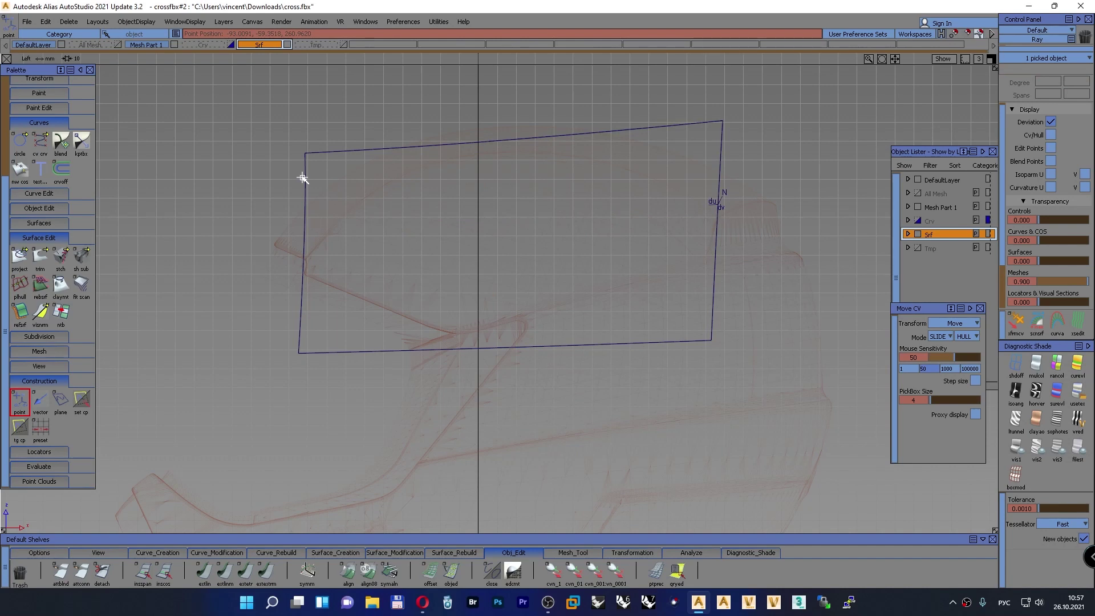
pyautogui.moveTo(303, 174)
pyautogui.mouseDown()
pyautogui.moveTo(306, 264)
pyautogui.moveTo(305, 162)
pyautogui.moveTo(297, 348)
pyautogui.moveTo(301, 212)
pyautogui.moveTo(277, 247)
pyautogui.moveTo(393, 251)
pyautogui.moveTo(611, 227)
pyautogui.moveTo(699, 191)
pyautogui.moveTo(746, 195)
pyautogui.moveTo(709, 238)
pyautogui.moveTo(643, 236)
pyautogui.mouseUp()
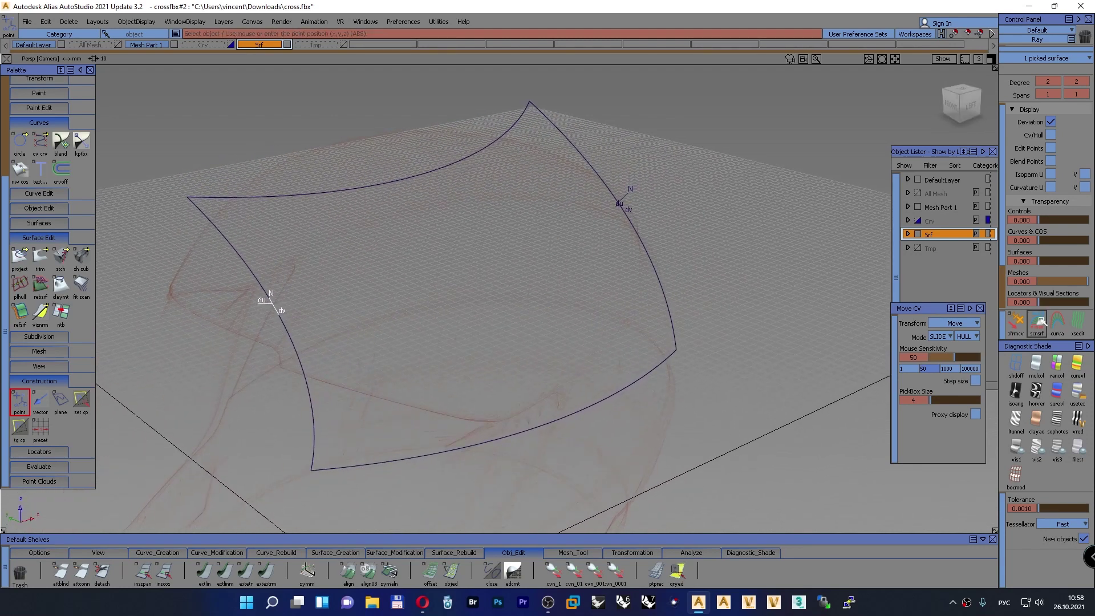
# Check the surface's hulls against the construction points and start Hull Planarize on the square surface in the left view
pyautogui.click(1016, 323)
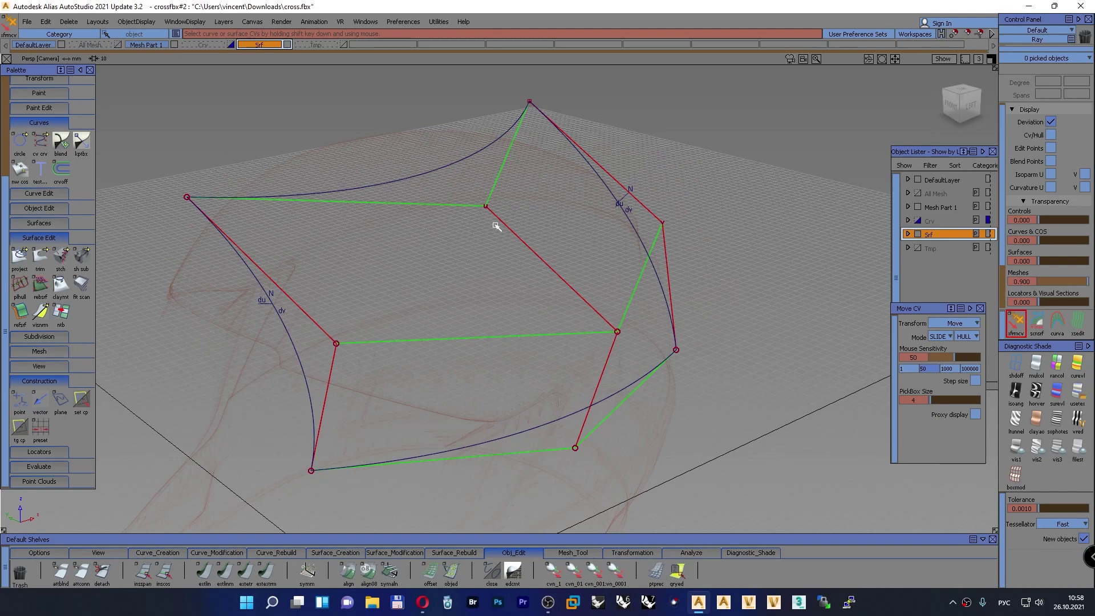
pyautogui.keyDown('alt'); pyautogui.keyDown('shift'); pyautogui.moveTo(496, 226); pyautogui.dragTo(283, 268); pyautogui.keyUp('shift'); pyautogui.keyUp('alt')
pyautogui.press('F6')
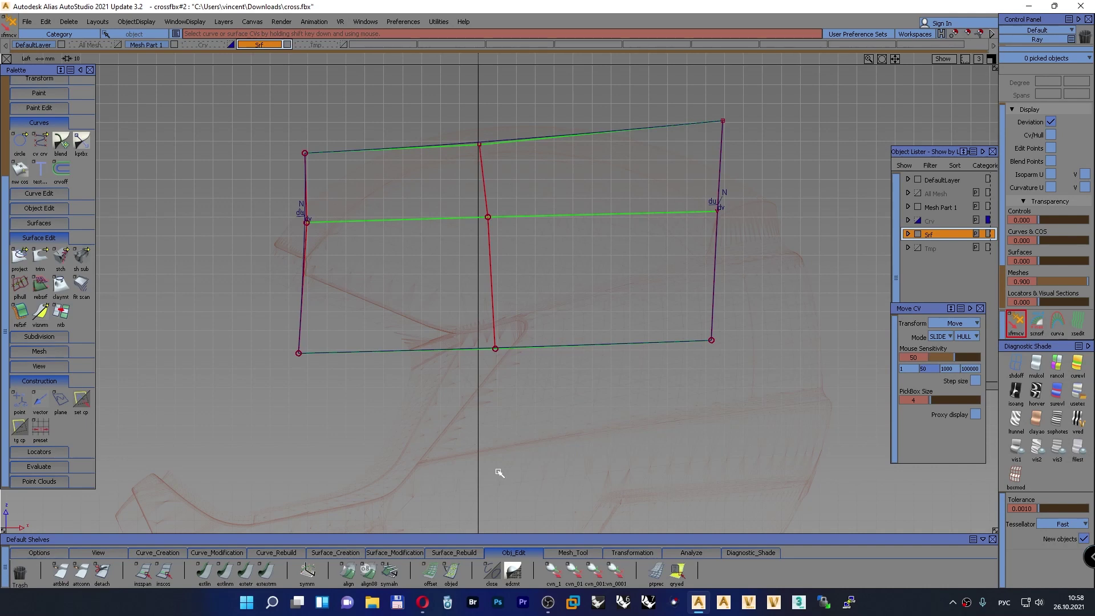
pyautogui.click(394, 553)
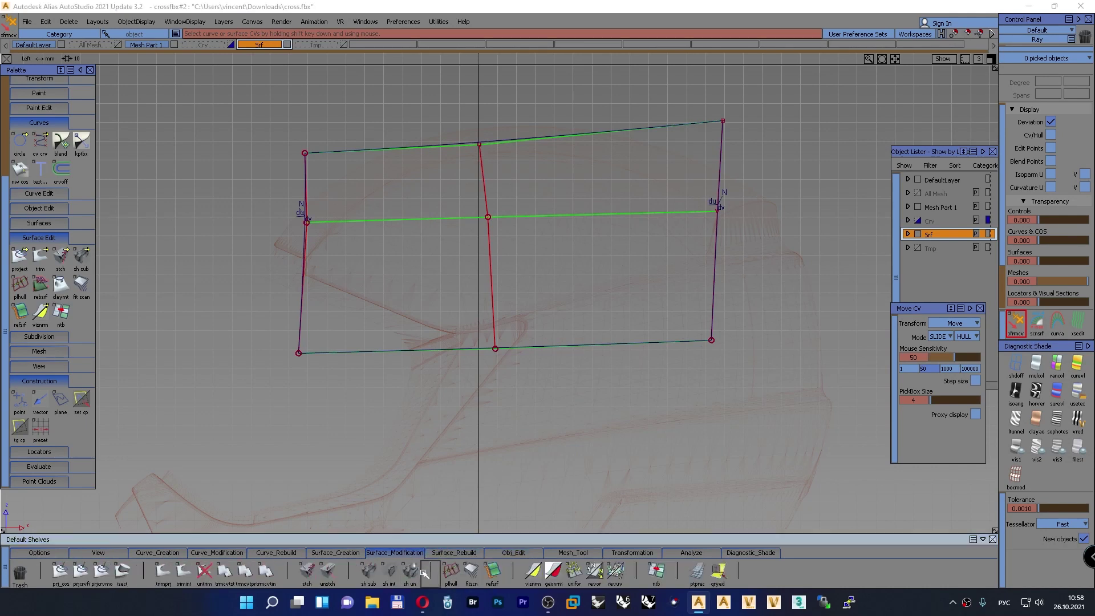
pyautogui.click(450, 570)
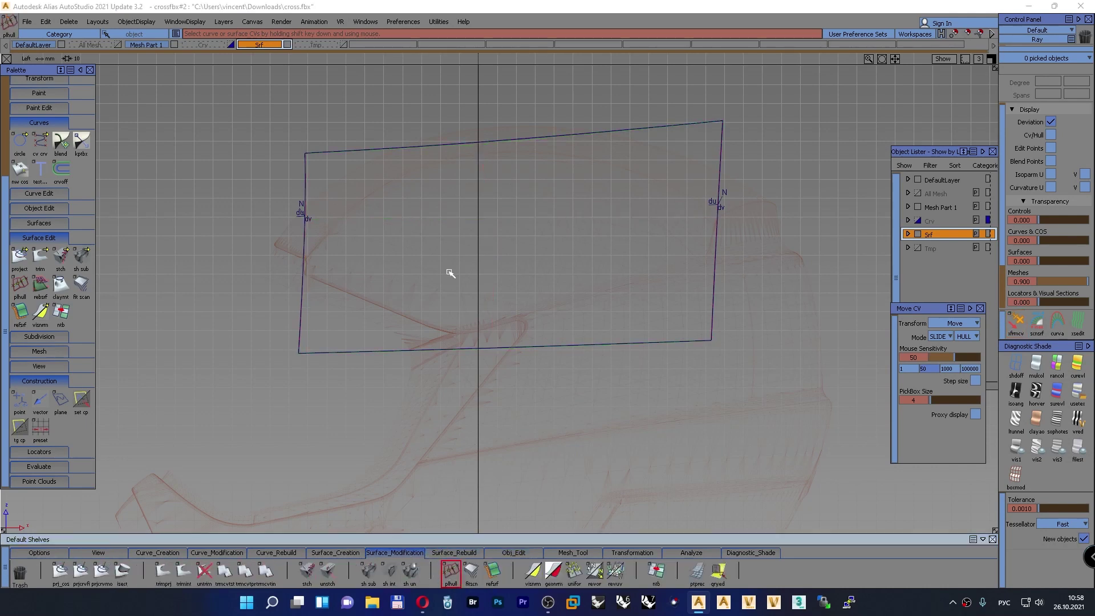
pyautogui.click(533, 140)
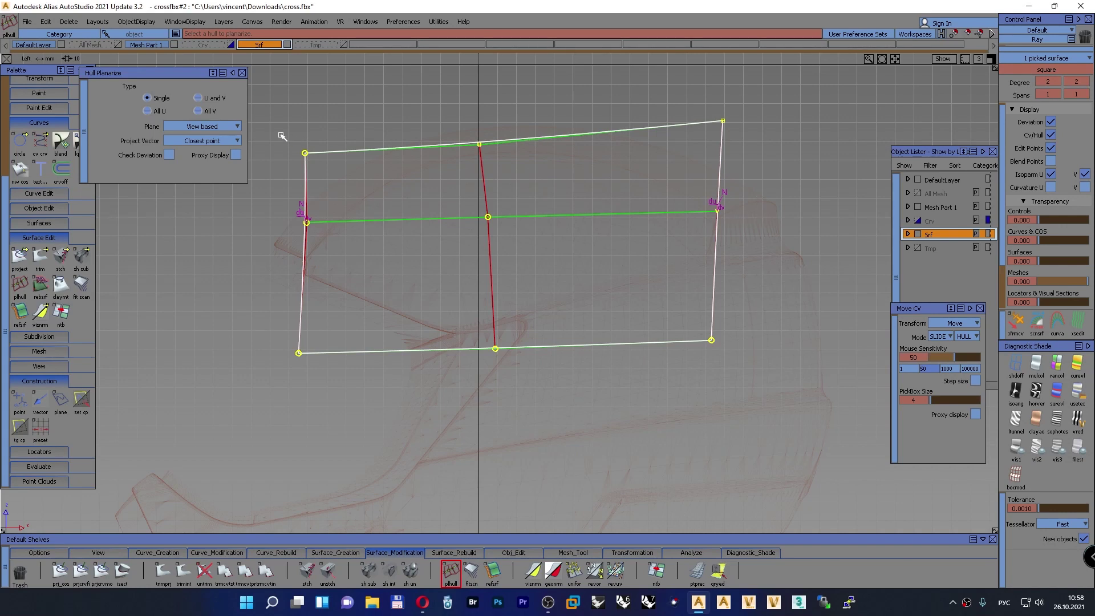
# Try planarizing the surface's upper-edge and front-edge hulls with the Best fit plane
pyautogui.click(202, 126)
pyautogui.click(202, 139)
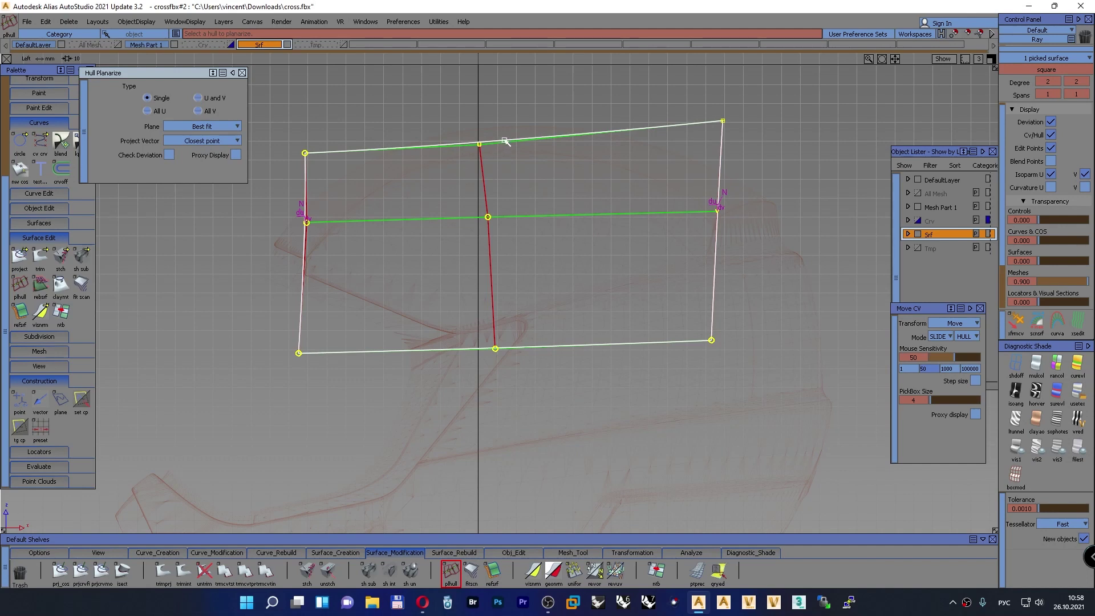
pyautogui.click(505, 141)
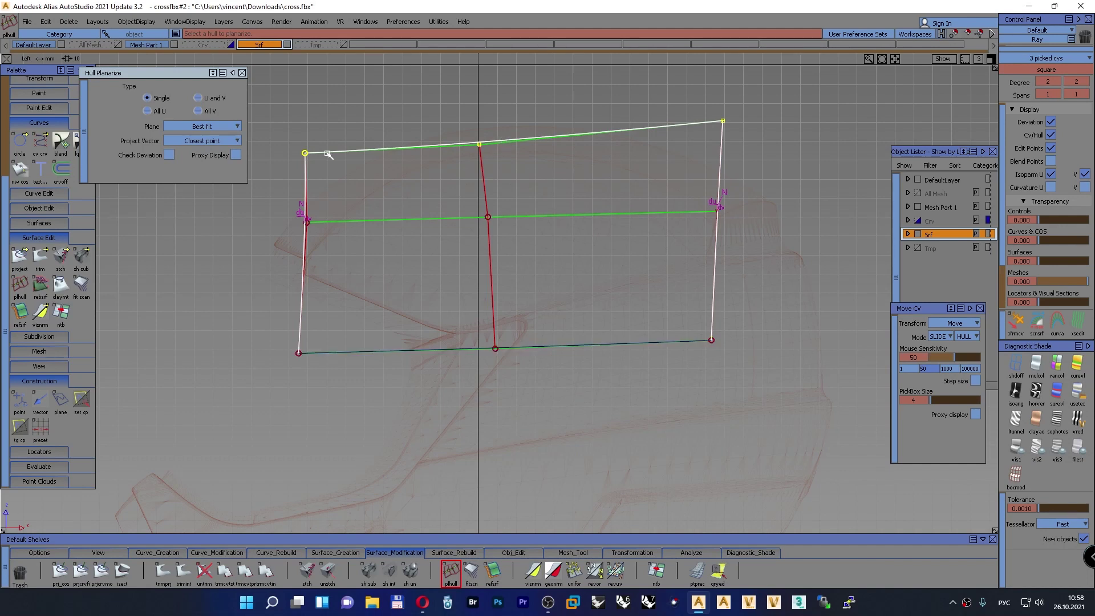
pyautogui.click(305, 188)
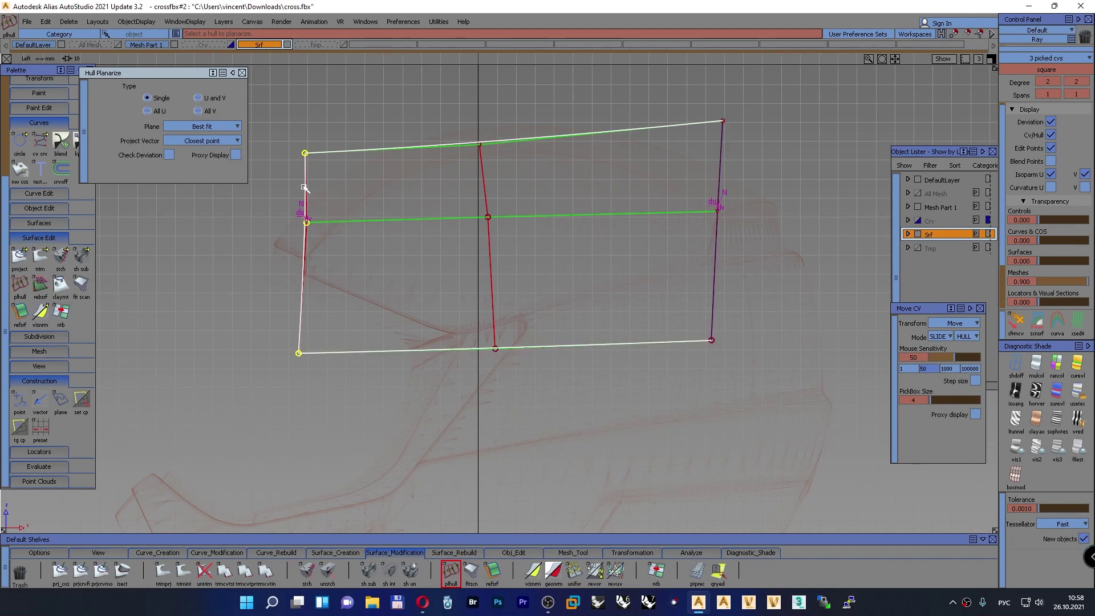
# Planarize the upper-edge hull, the middle lengthwise hull and the middle crosswise hull with the View based plane
pyautogui.click(184, 128)
pyautogui.click(208, 153)
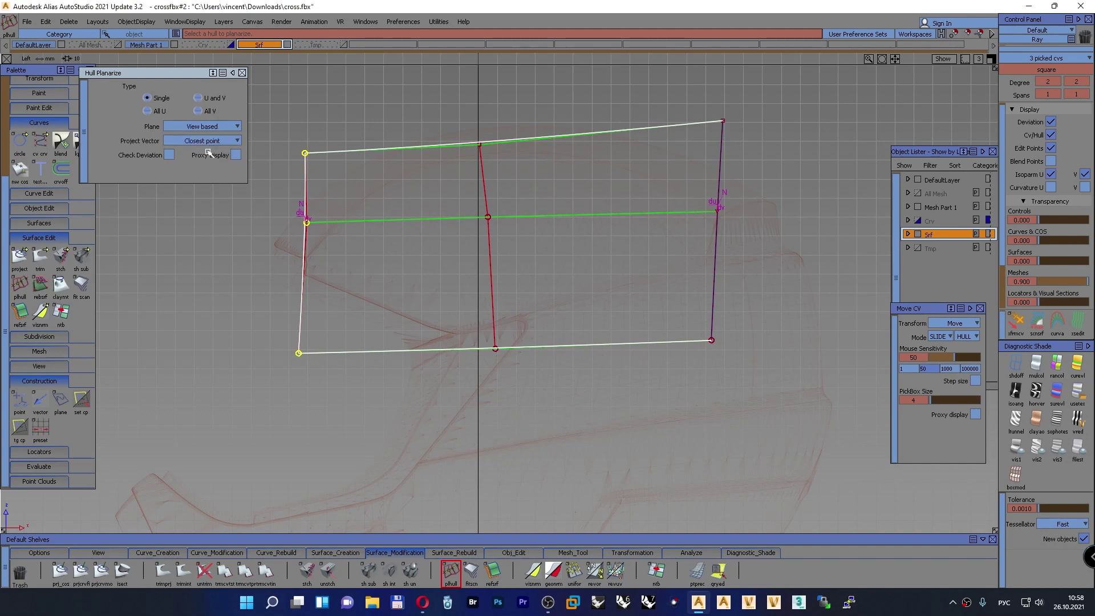
pyautogui.click(494, 142)
pyautogui.click(510, 216)
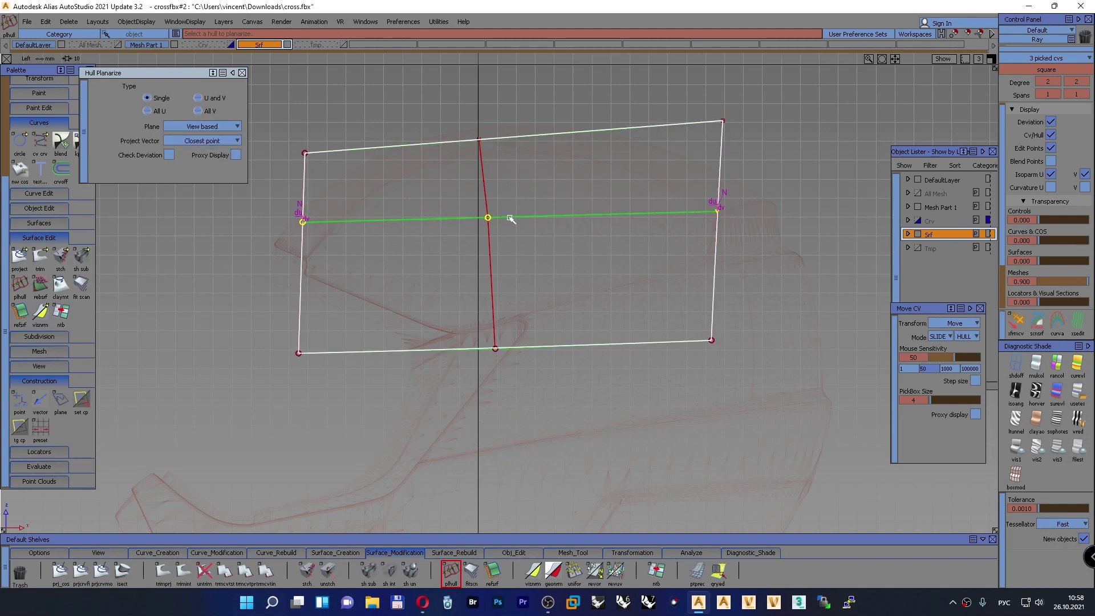
pyautogui.click(485, 210)
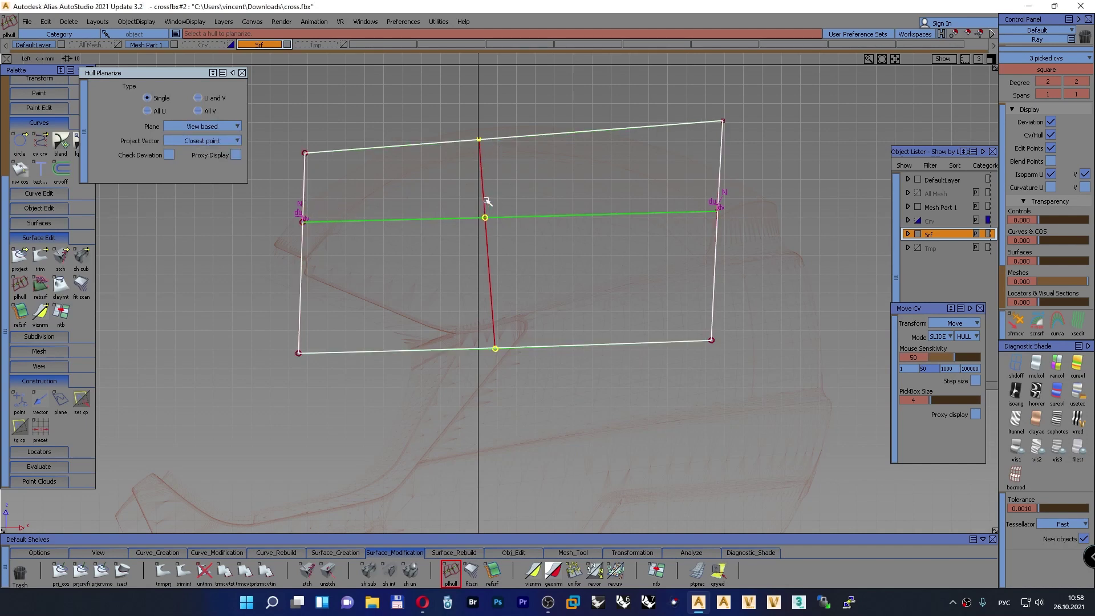
# Planarize the front-edge hull with the View based plane, and slide the middle crosswise hull rearward to midway between the side edges
pyautogui.click(302, 197)
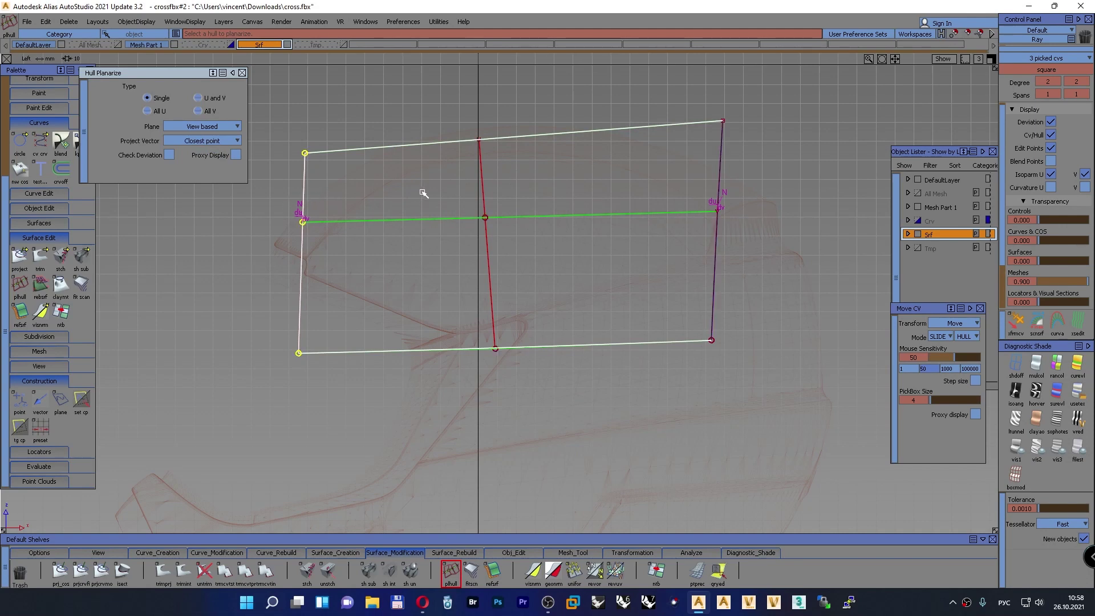
pyautogui.click(1015, 322)
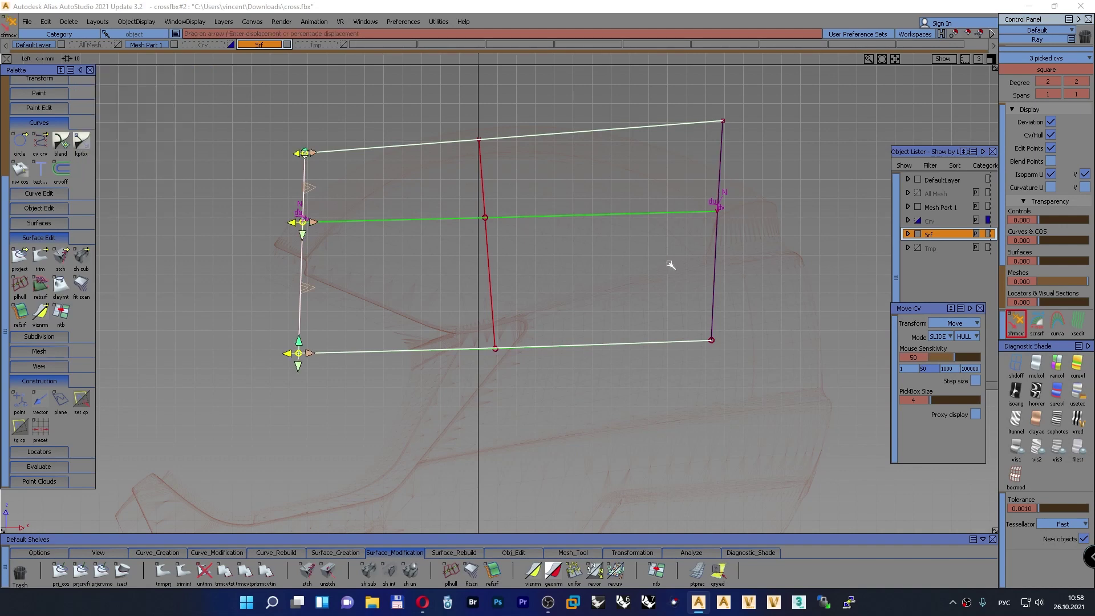
pyautogui.click(482, 178)
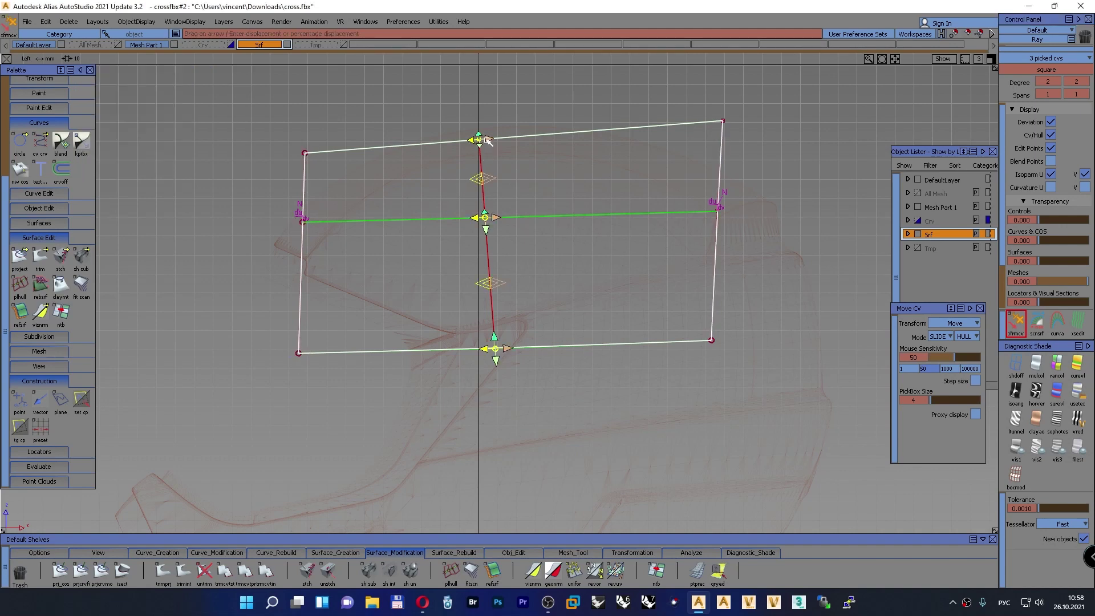
pyautogui.moveTo(486, 140); pyautogui.dragTo(751, 141)
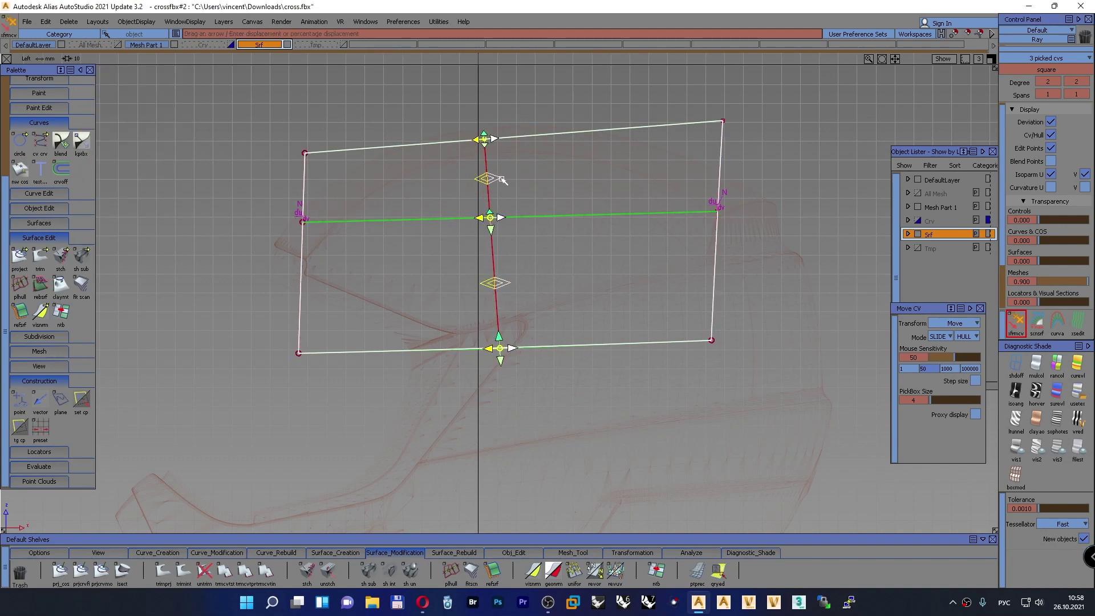
pyautogui.moveTo(496, 140); pyautogui.dragTo(786, 159)
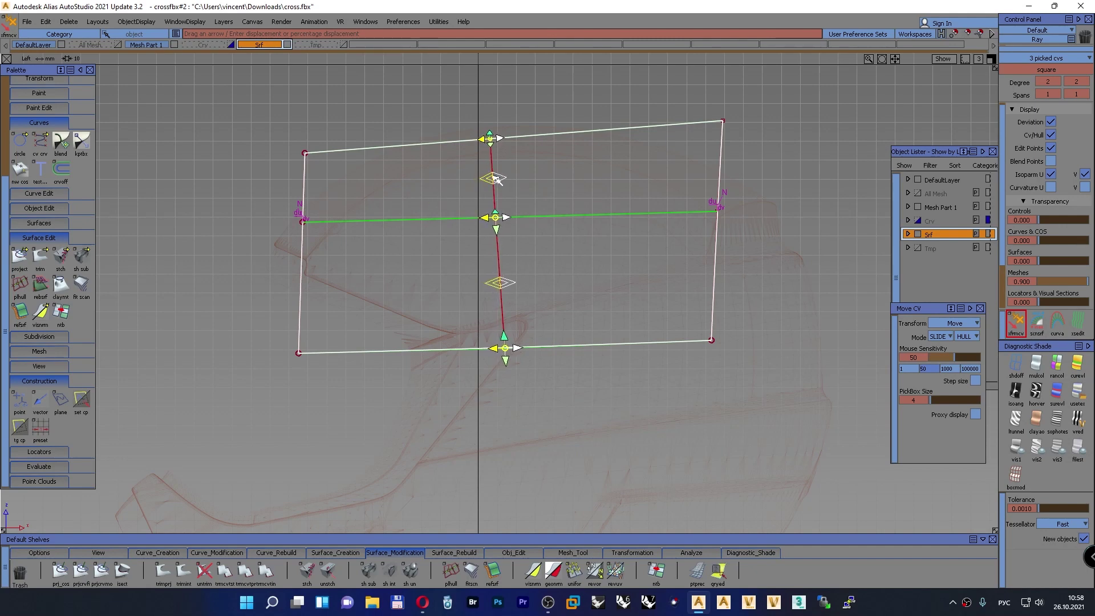
pyautogui.moveTo(500, 177); pyautogui.dragTo(997, 201)
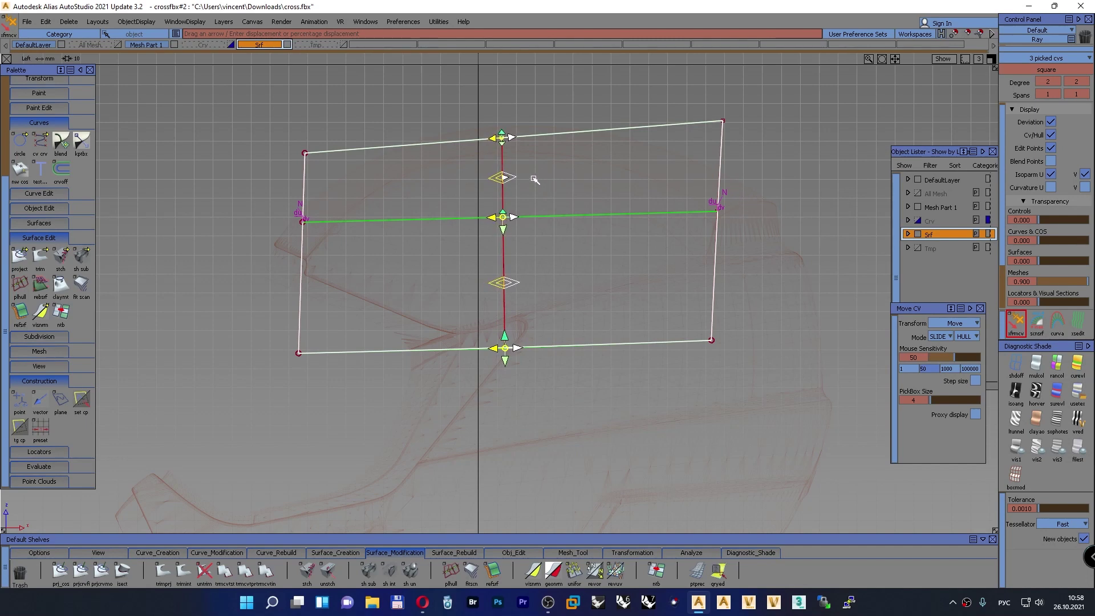
pyautogui.moveTo(508, 177); pyautogui.dragTo(791, 173)
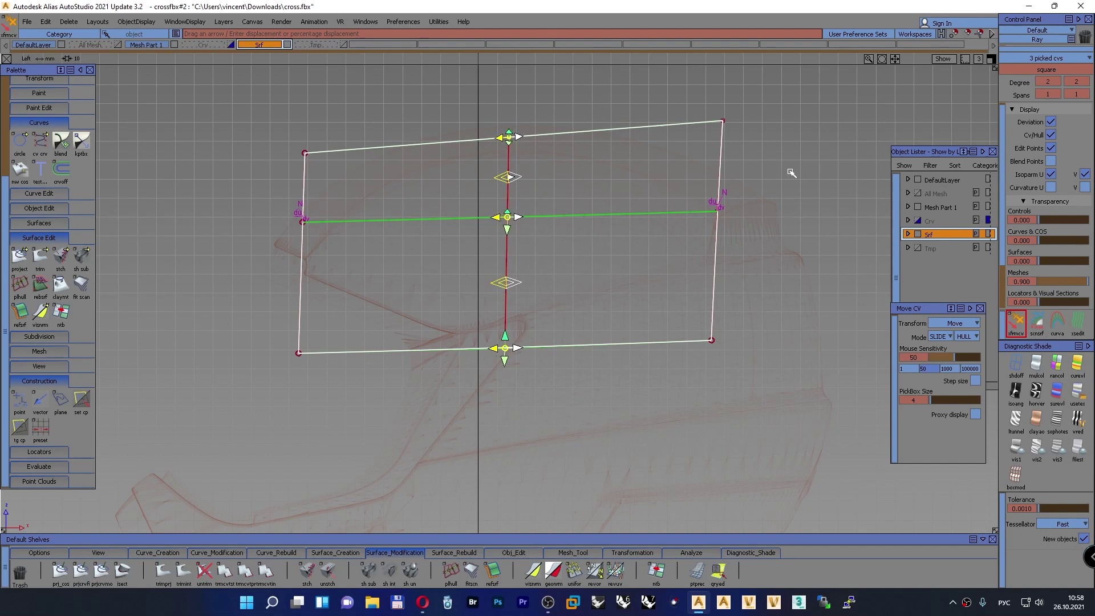
pyautogui.keyDown('ctrl'); pyautogui.keyDown('shift'); pyautogui.moveTo(478, 103); pyautogui.dragTo(480, 77); pyautogui.keyUp('shift'); pyautogui.keyUp('ctrl')
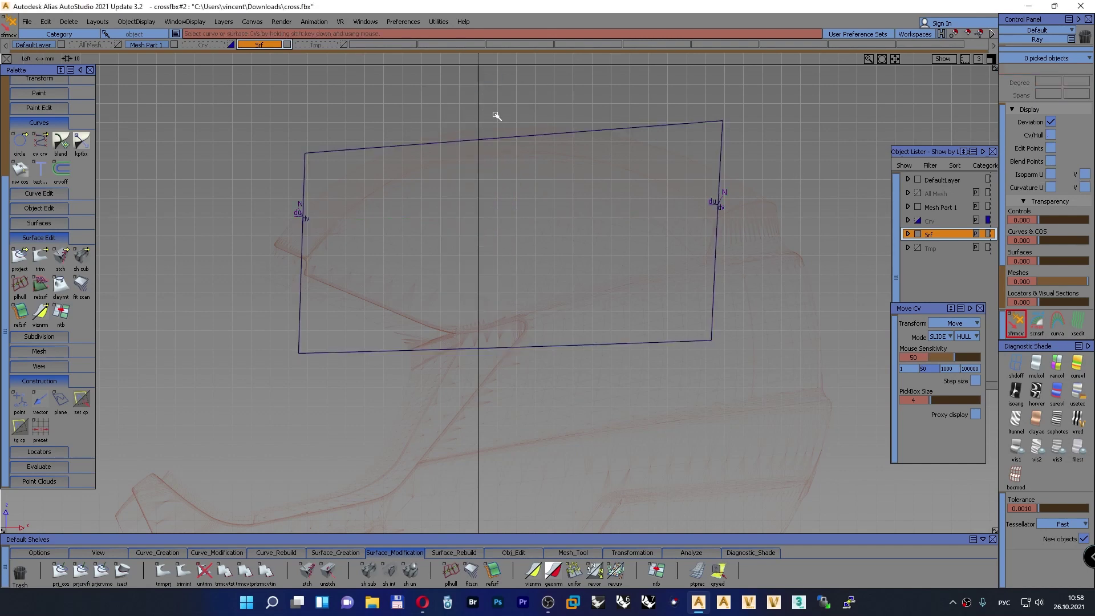
# Apply the Shade-Sky reflection shading in the perspective view and check the surface against the helmet mesh
pyautogui.press('F8')
pyautogui.keyDown('alt'); pyautogui.keyDown('shift'); pyautogui.moveTo(391, 251); pyautogui.dragTo(694, 271); pyautogui.keyUp('shift'); pyautogui.keyUp('alt')
pyautogui.keyDown('alt'); pyautogui.keyDown('shift'); pyautogui.moveTo(694, 272); pyautogui.dragTo(680, 218, button='middle'); pyautogui.keyUp('shift'); pyautogui.keyUp('alt')
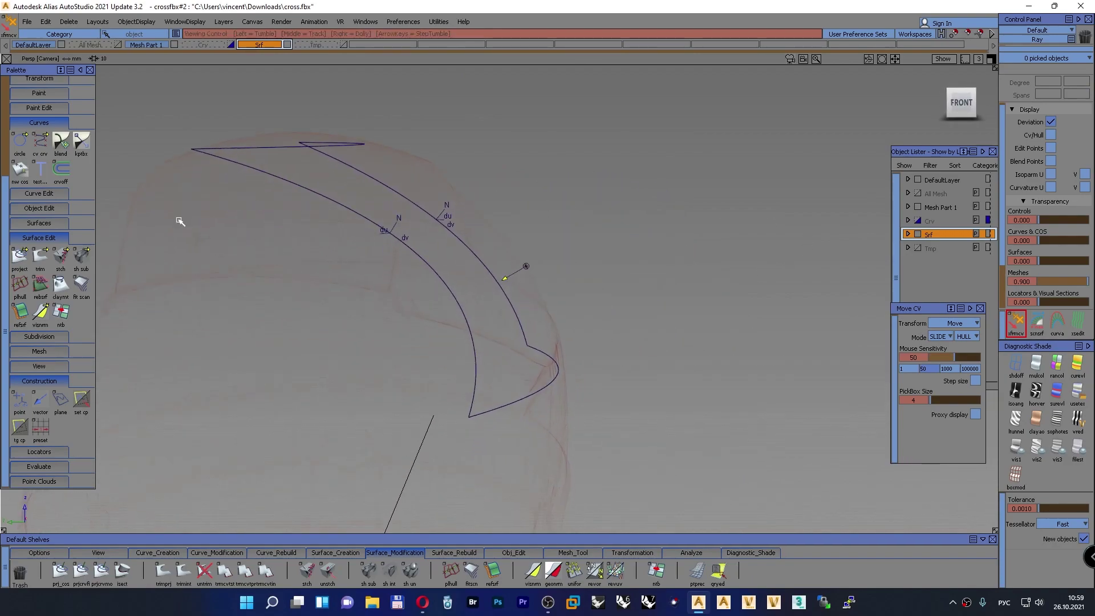
pyautogui.keyDown('alt'); pyautogui.keyDown('shift'); pyautogui.moveTo(384, 268); pyautogui.dragTo(550, 102); pyautogui.keyUp('shift'); pyautogui.keyUp('alt')
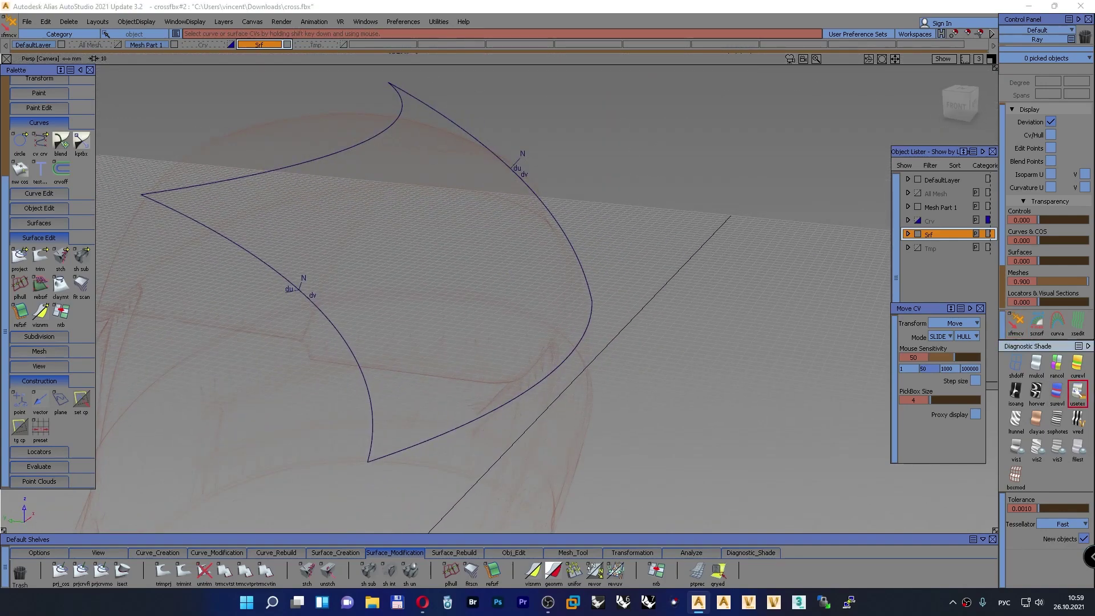
pyautogui.click(1075, 391)
pyautogui.keyDown('alt'); pyautogui.keyDown('shift'); pyautogui.moveTo(779, 273); pyautogui.dragTo(488, 316); pyautogui.keyUp('shift'); pyautogui.keyUp('alt')
pyautogui.keyDown('alt'); pyautogui.keyDown('shift'); pyautogui.moveTo(547, 318); pyautogui.dragTo(545, 339, button='middle'); pyautogui.keyUp('shift'); pyautogui.keyUp('alt')
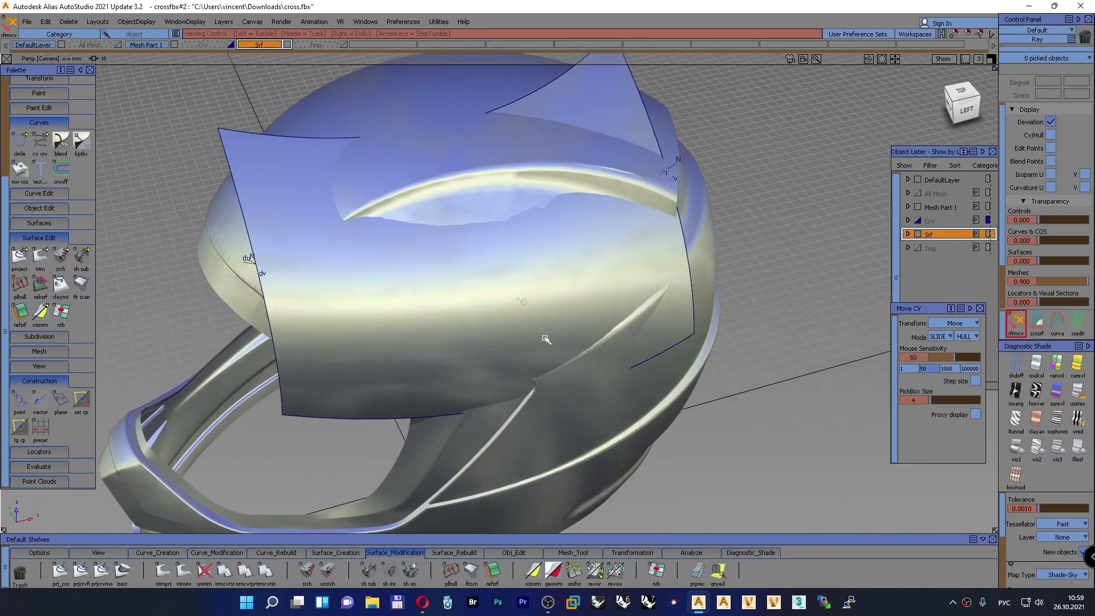
pyautogui.keyDown('alt'); pyautogui.keyDown('shift'); pyautogui.moveTo(546, 339); pyautogui.dragTo(359, 235); pyautogui.keyUp('shift'); pyautogui.keyUp('alt')
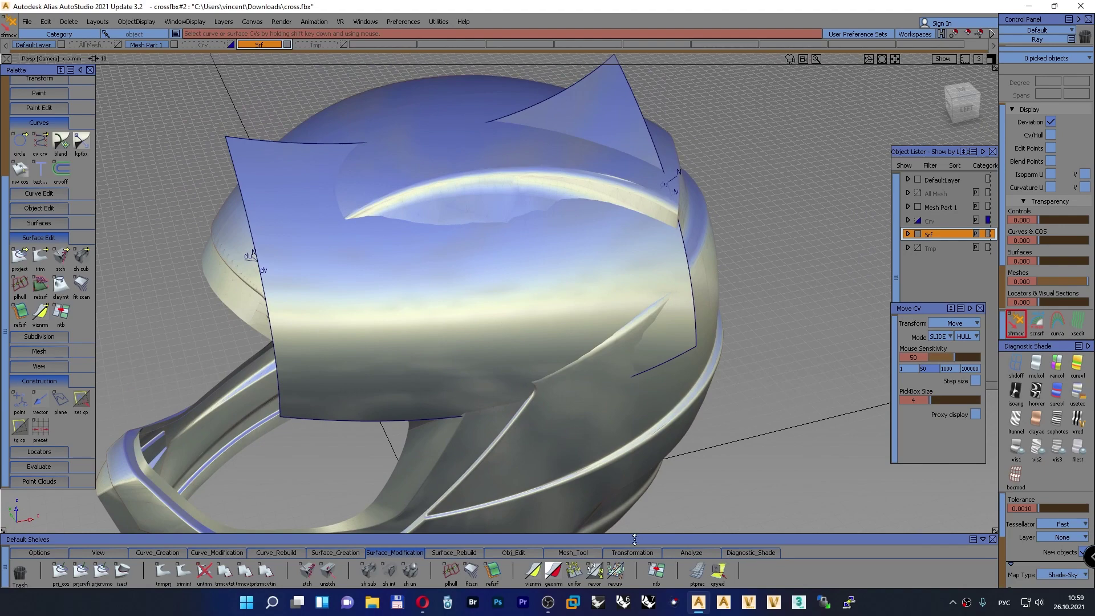
# Create a deviation map between the square surface and the helmet mesh
pyautogui.click(691, 553)
pyautogui.click(656, 571)
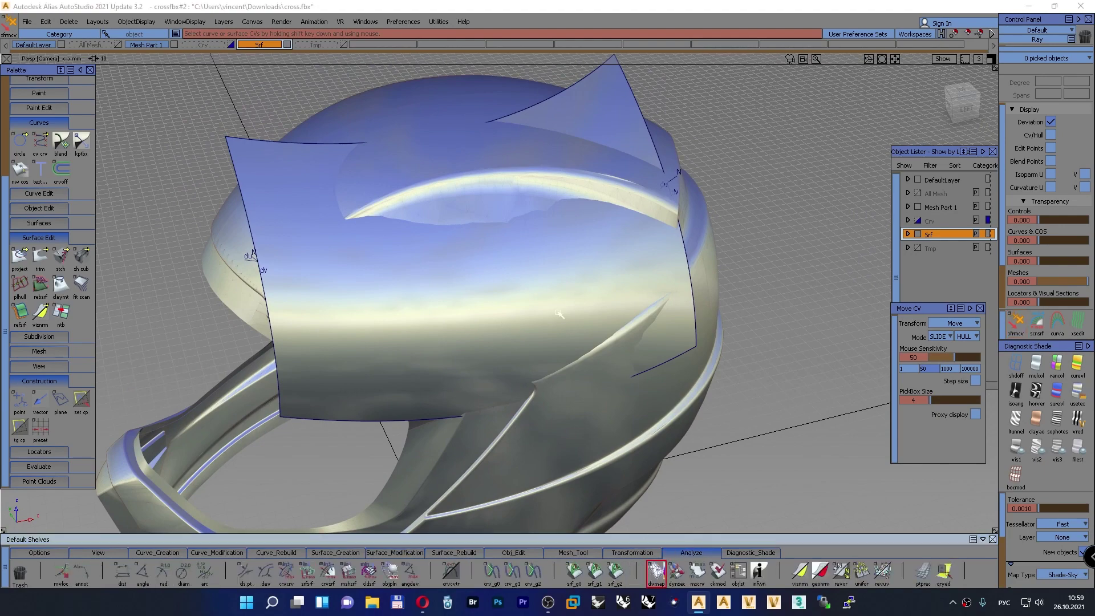
pyautogui.click(611, 83)
pyautogui.press('space')
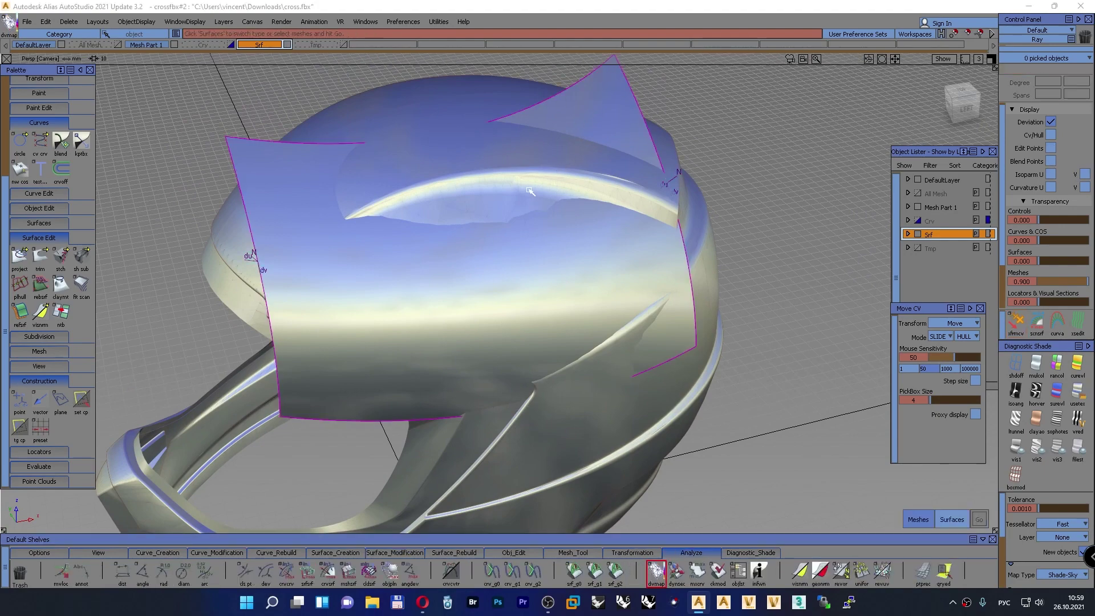
pyautogui.click(531, 191)
pyautogui.keyDown('alt'); pyautogui.keyDown('shift'); pyautogui.moveTo(530, 193); pyautogui.dragTo(535, 282); pyautogui.keyUp('shift'); pyautogui.keyUp('alt')
# Switch Move CV to CV selection and NUV mode, and move the front edge's middle CV inward along its normal
pyautogui.click(965, 336)
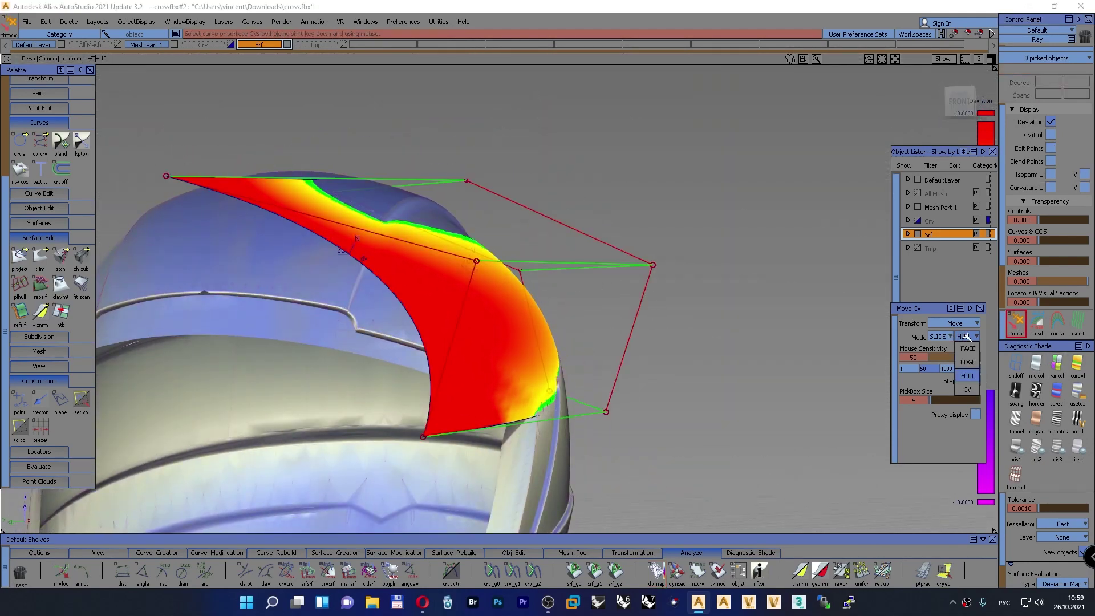
pyautogui.click(966, 386)
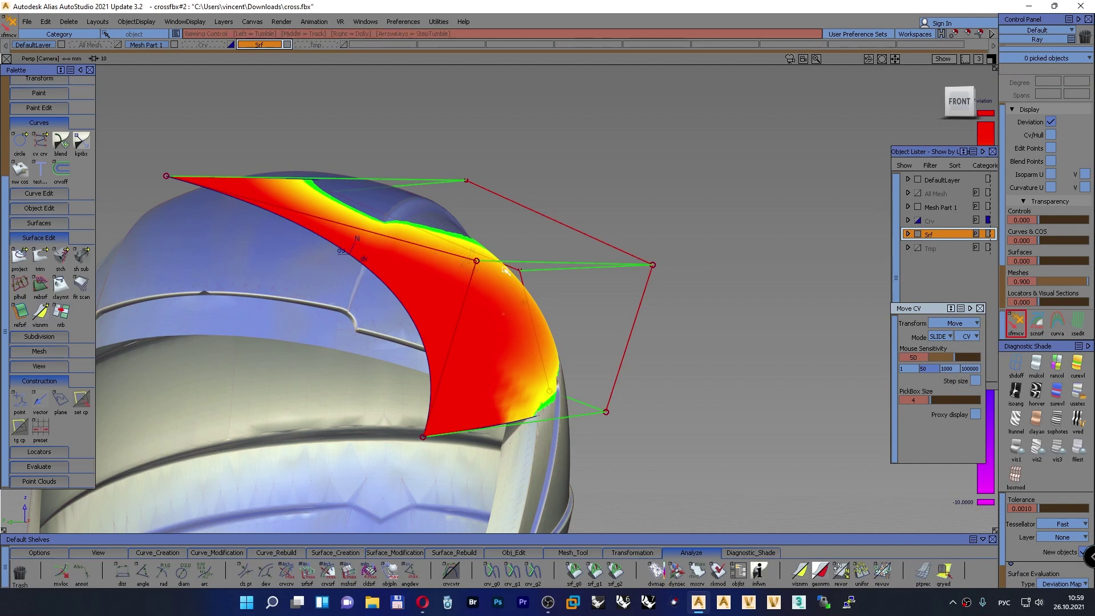
pyautogui.keyDown('alt'); pyautogui.keyDown('shift'); pyautogui.moveTo(465, 270); pyautogui.dragTo(451, 311); pyautogui.keyUp('shift'); pyautogui.keyUp('alt')
pyautogui.click(444, 308)
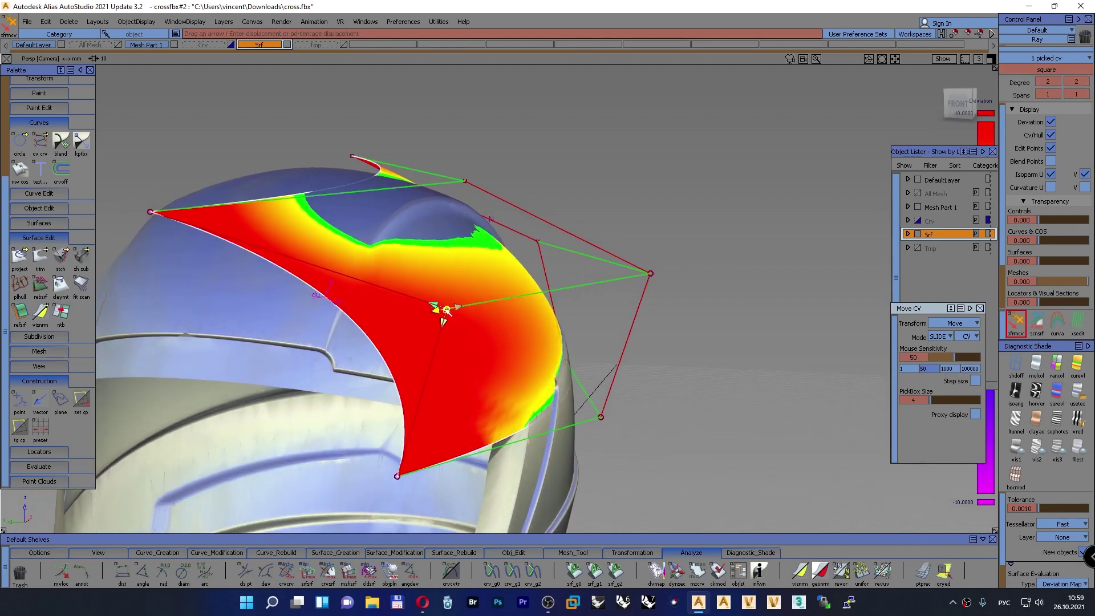
pyautogui.click(937, 337)
pyautogui.click(940, 401)
pyautogui.moveTo(476, 291); pyautogui.dragTo(186, 330)
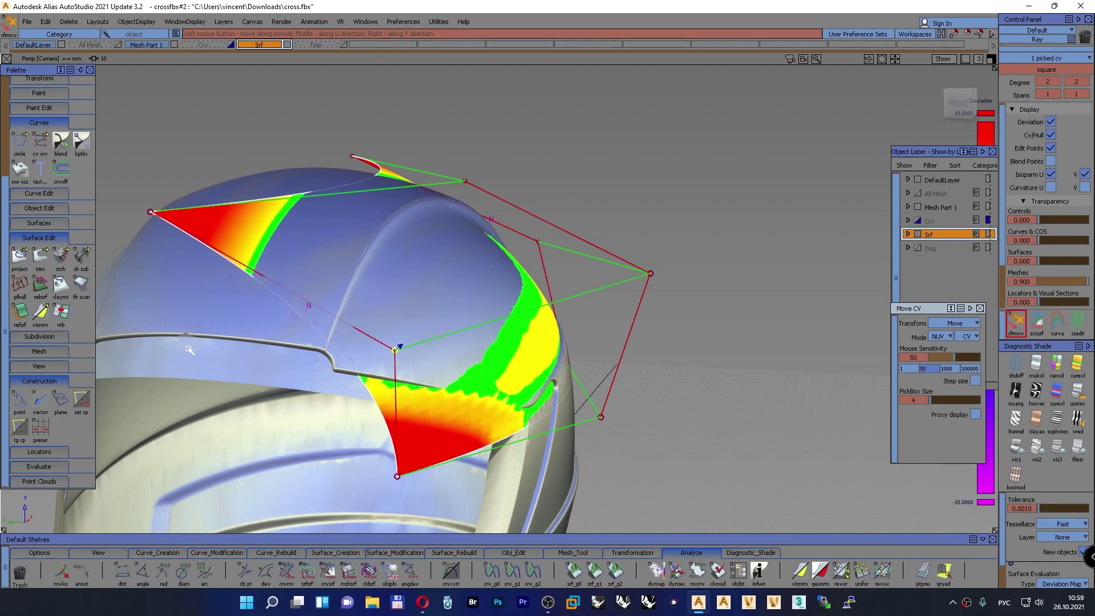
# Raise the upper front corner CV and the upper edge's middle CV outward along their normals
pyautogui.click(151, 212)
pyautogui.moveTo(142, 200); pyautogui.dragTo(259, 169)
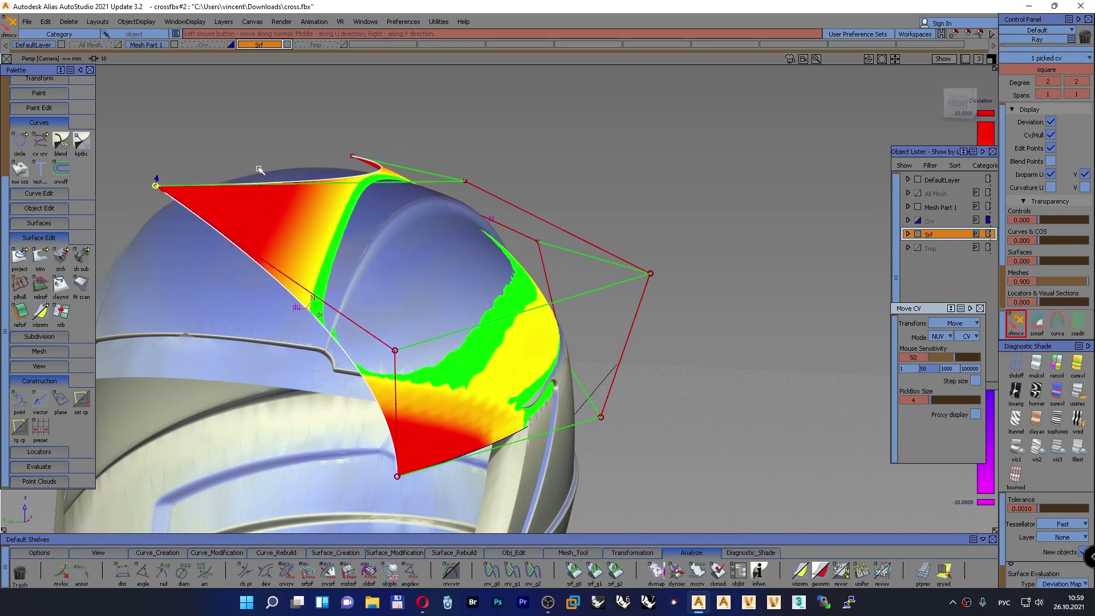
pyautogui.click(467, 183)
pyautogui.moveTo(474, 174); pyautogui.dragTo(548, 139)
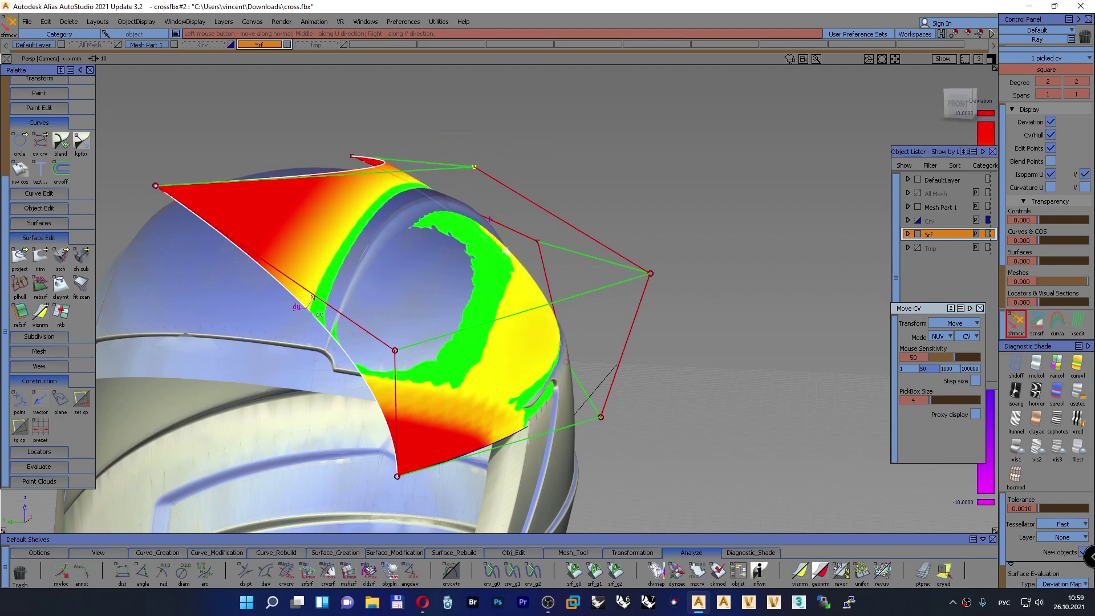
# Move the rear edge's middle CV inward and the upper rear corner CV outward along their normals to even out the deviation
pyautogui.keyDown('alt'); pyautogui.keyDown('shift'); pyautogui.moveTo(466, 271); pyautogui.dragTo(668, 330); pyautogui.keyUp('shift'); pyautogui.keyUp('alt')
pyautogui.keyDown('alt'); pyautogui.keyDown('shift'); pyautogui.moveTo(668, 331); pyautogui.dragTo(558, 326, button='middle'); pyautogui.keyUp('shift'); pyautogui.keyUp('alt')
pyautogui.keyDown('alt'); pyautogui.keyDown('shift'); pyautogui.moveTo(401, 284); pyautogui.dragTo(564, 419); pyautogui.keyUp('shift'); pyautogui.keyUp('alt')
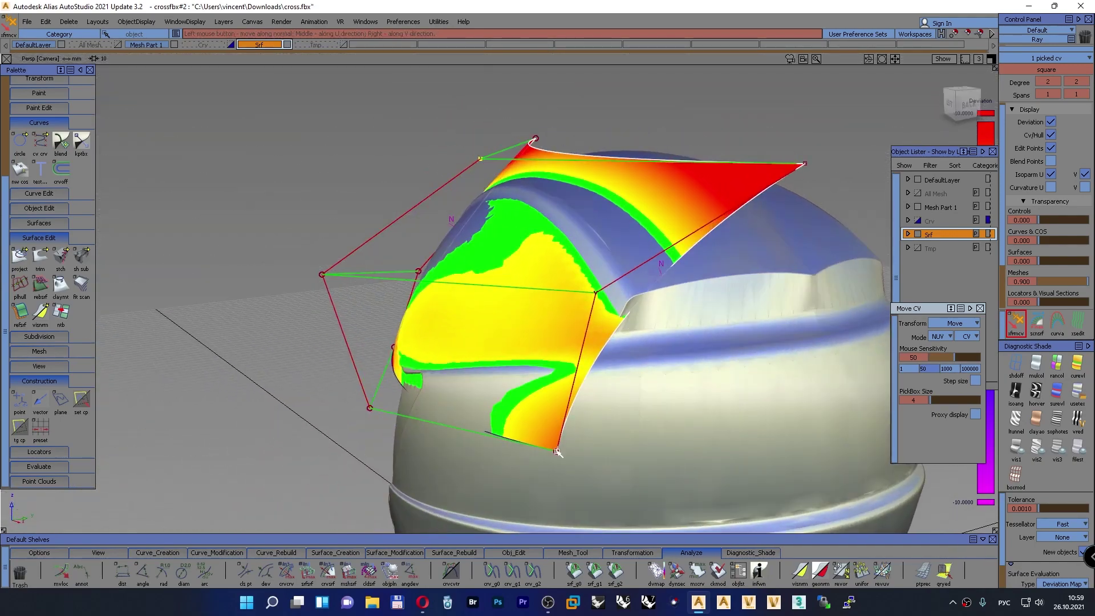
pyautogui.moveTo(595, 293); pyautogui.dragTo(418, 268)
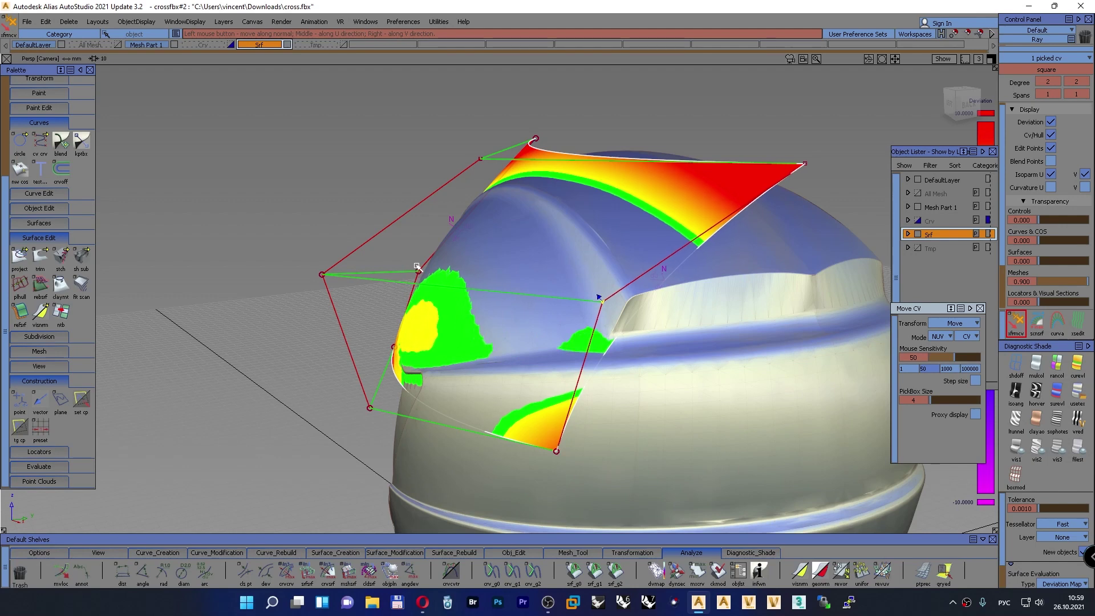
pyautogui.click(803, 164)
pyautogui.moveTo(772, 127); pyautogui.dragTo(869, 132)
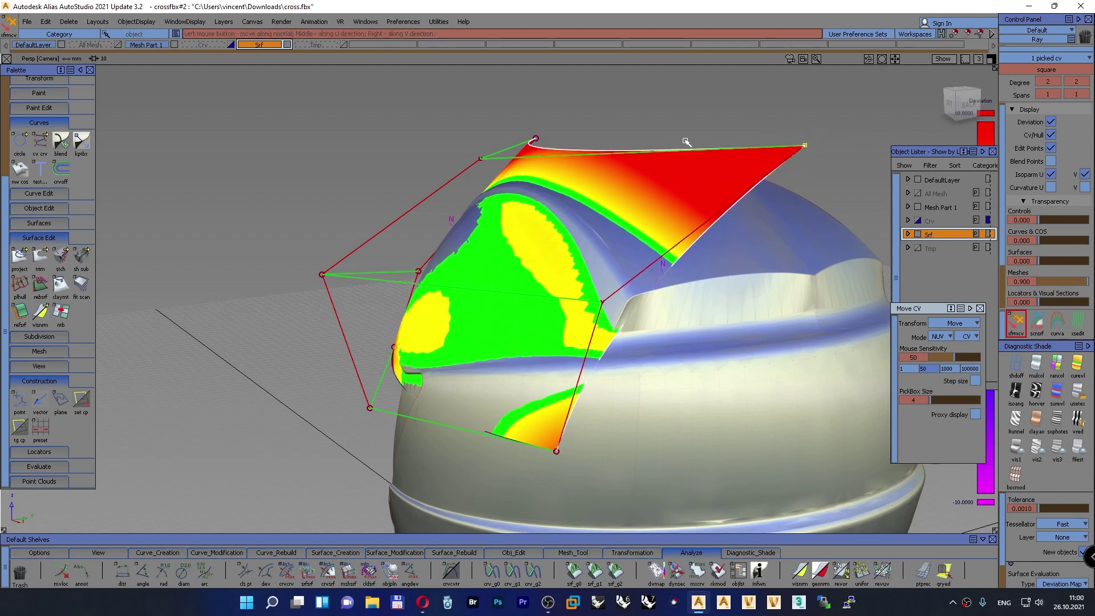
pyautogui.moveTo(669, 140); pyautogui.dragTo(633, 142)
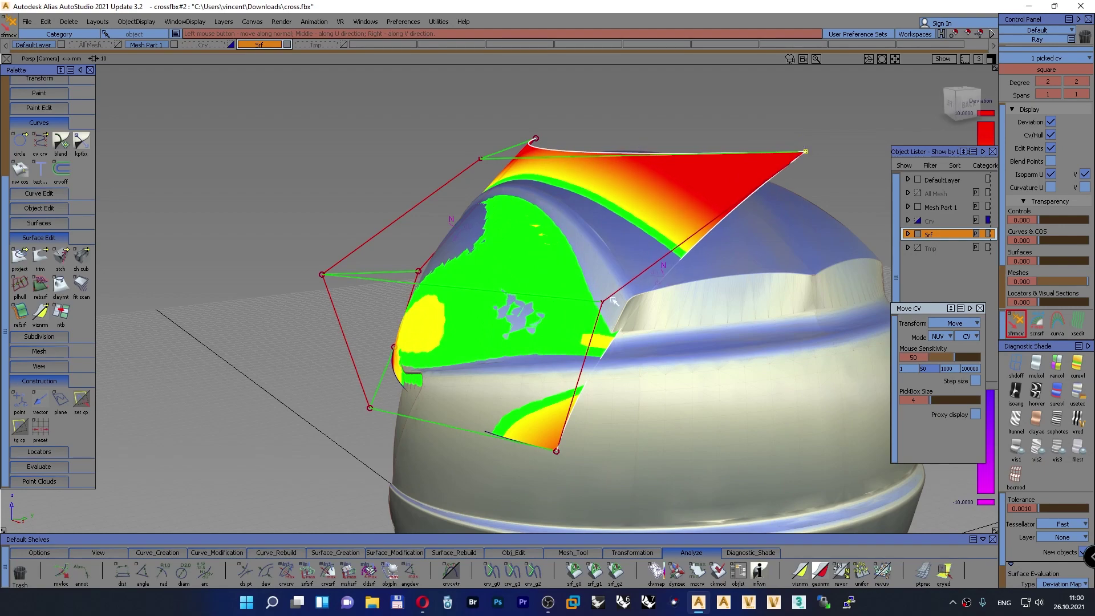
# Readjust the front edge's middle CV along its normal and extend the surface's front edge by about 10 mm
pyautogui.keyDown('alt'); pyautogui.keyDown('shift'); pyautogui.moveTo(481, 345); pyautogui.dragTo(660, 345); pyautogui.keyUp('shift'); pyautogui.keyUp('alt')
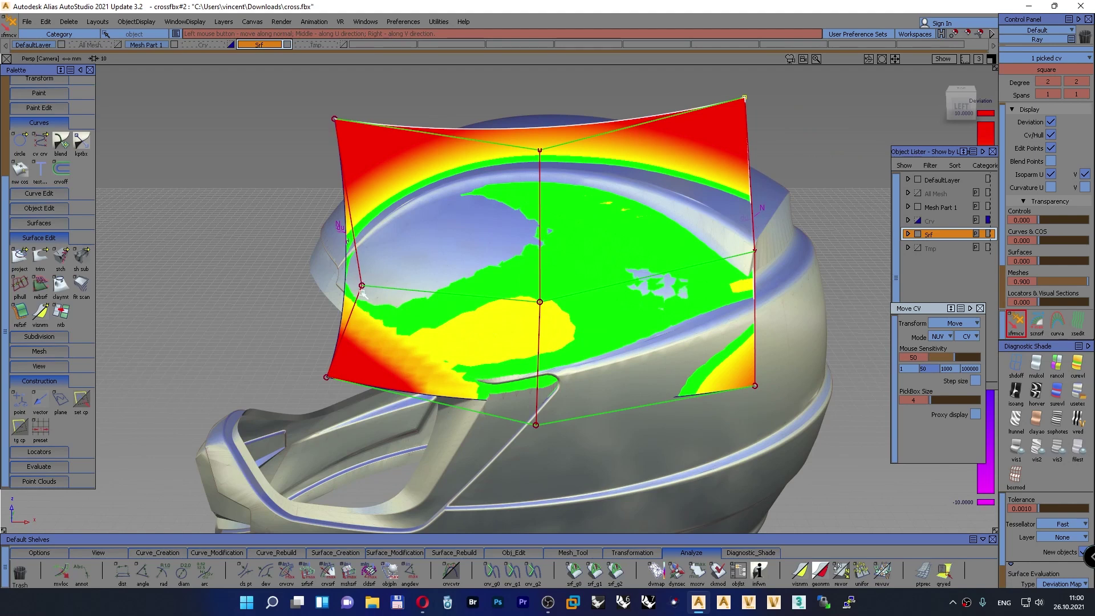
pyautogui.moveTo(361, 286); pyautogui.dragTo(422, 348)
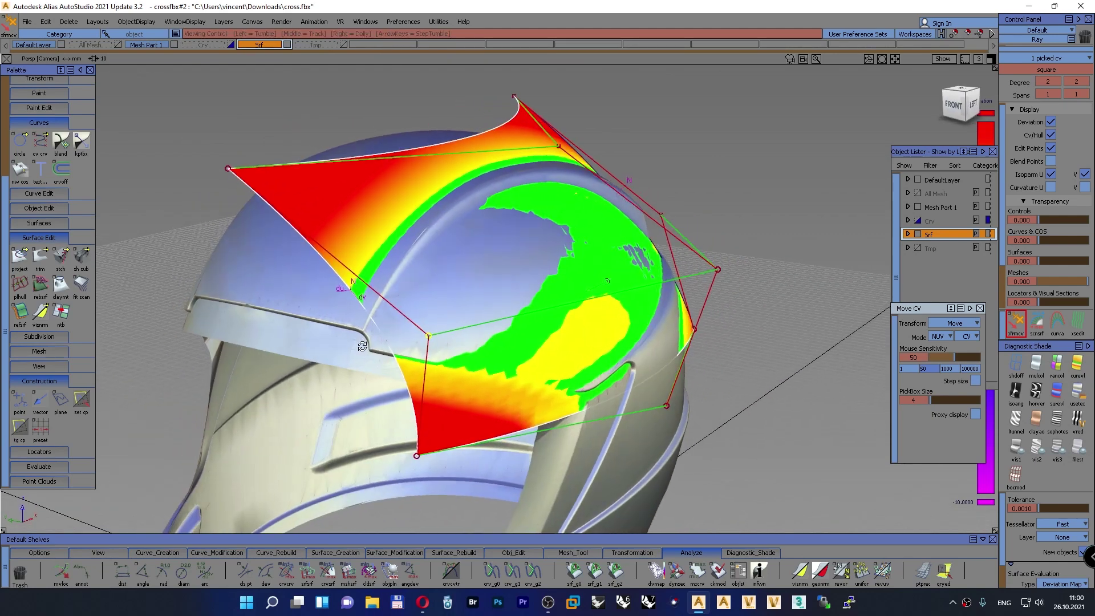
pyautogui.click(513, 552)
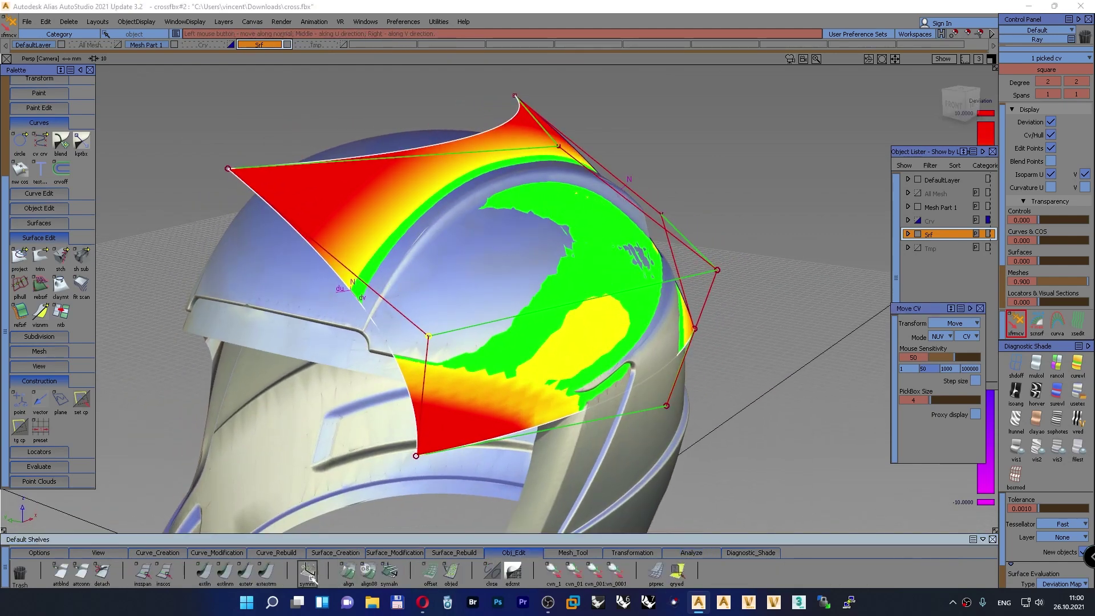
pyautogui.click(266, 575)
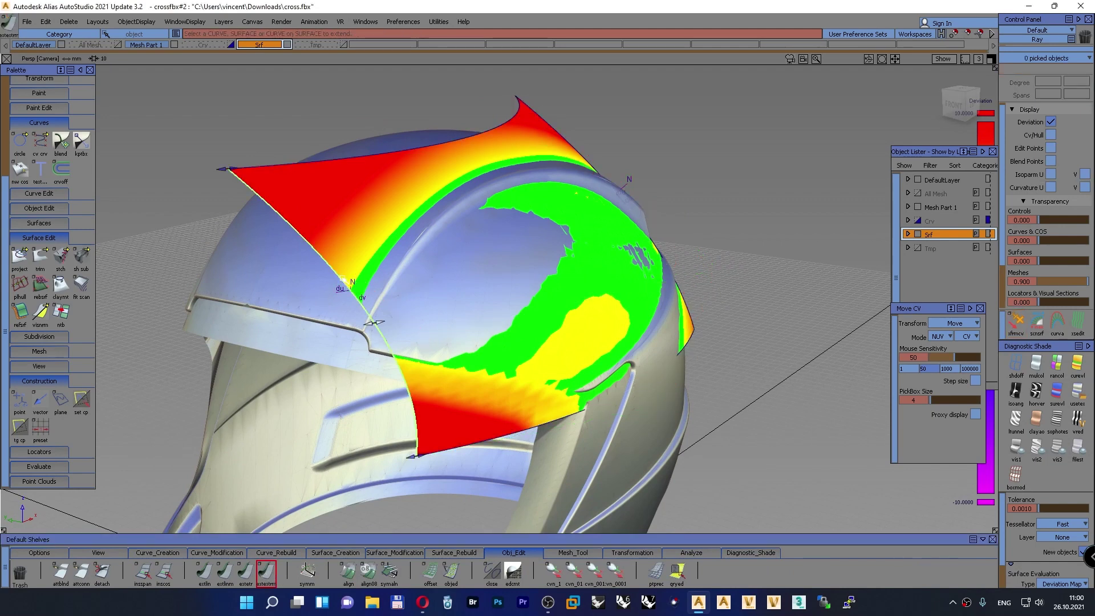
pyautogui.moveTo(341, 275); pyautogui.dragTo(319, 299)
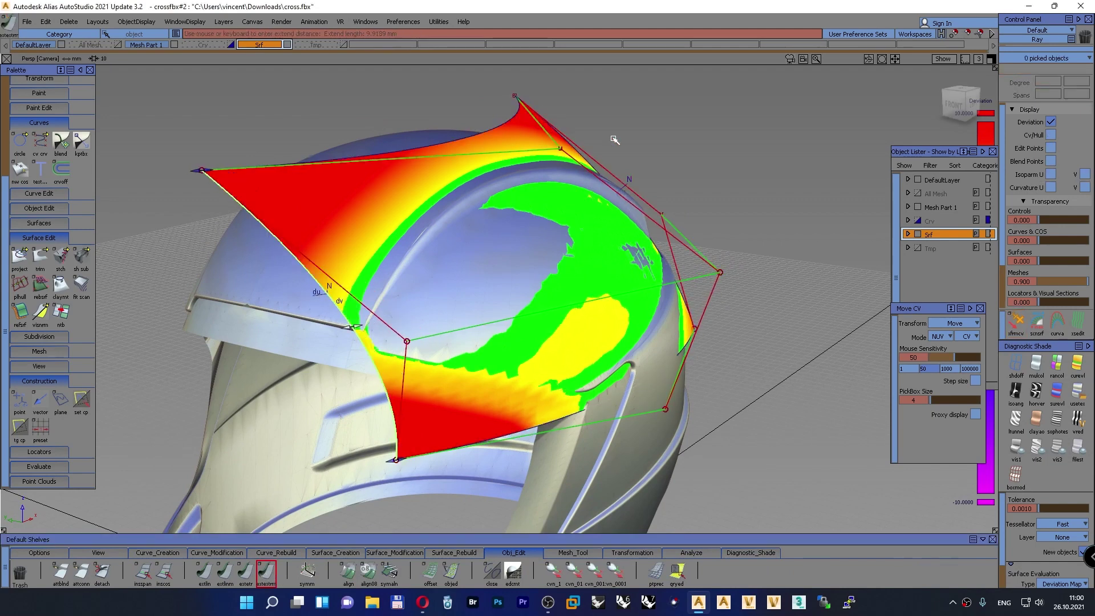
pyautogui.keyDown('ctrl'); pyautogui.keyDown('shift'); pyautogui.moveTo(613, 138); pyautogui.dragTo(613, 110); pyautogui.keyUp('shift'); pyautogui.keyUp('ctrl')
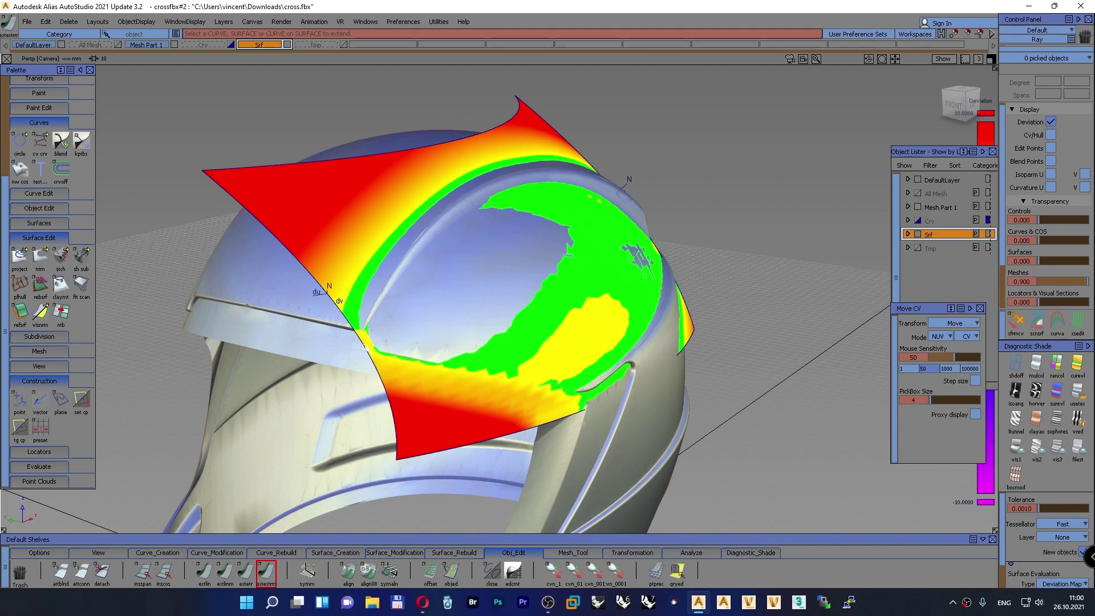
# Raise the deviation-mapped surface's degree to 3 in both the U and V directions
pyautogui.click(1017, 323)
pyautogui.keyDown('alt'); pyautogui.keyDown('shift'); pyautogui.moveTo(551, 96); pyautogui.dragTo(353, 199); pyautogui.keyUp('shift'); pyautogui.keyUp('alt')
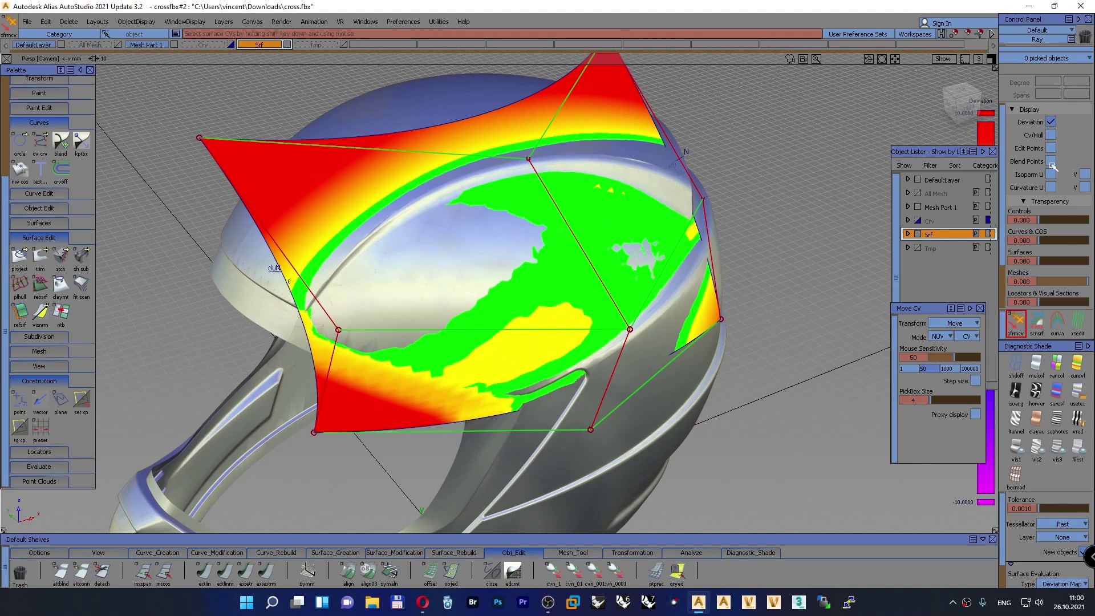
pyautogui.keyDown('ctrl'); pyautogui.keyDown('shift'); pyautogui.moveTo(757, 142); pyautogui.dragTo(759, 166); pyautogui.keyUp('shift'); pyautogui.keyUp('ctrl')
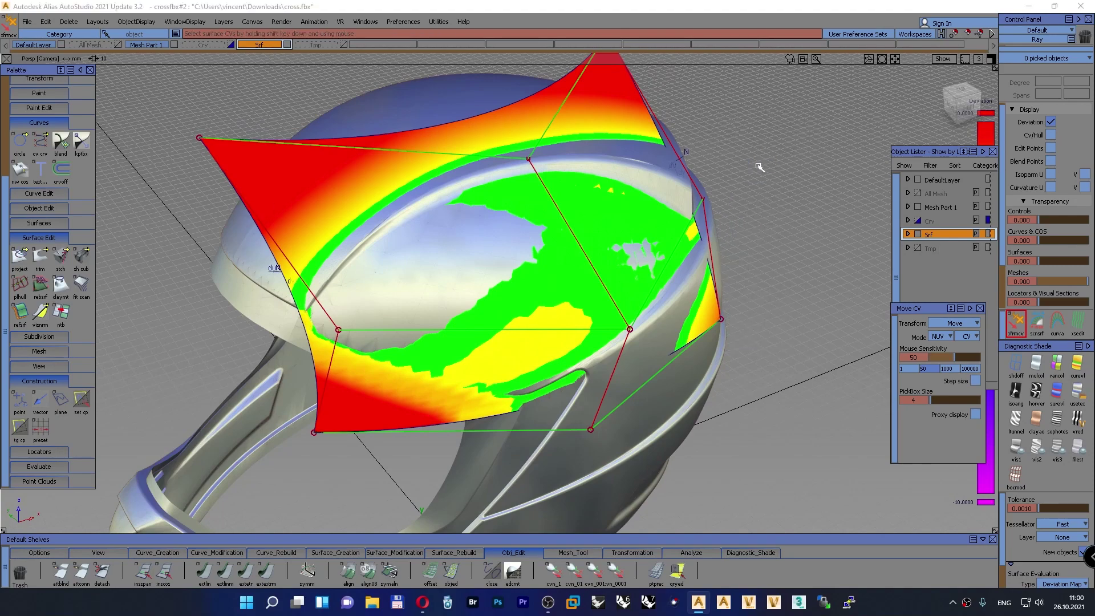
pyautogui.click(628, 81)
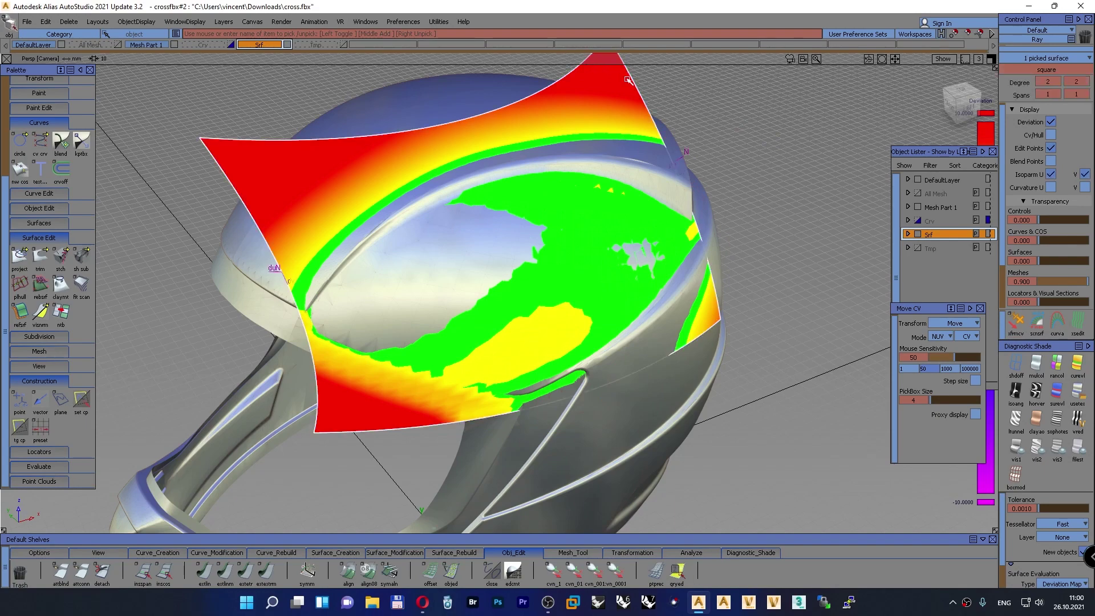
pyautogui.click(1064, 83)
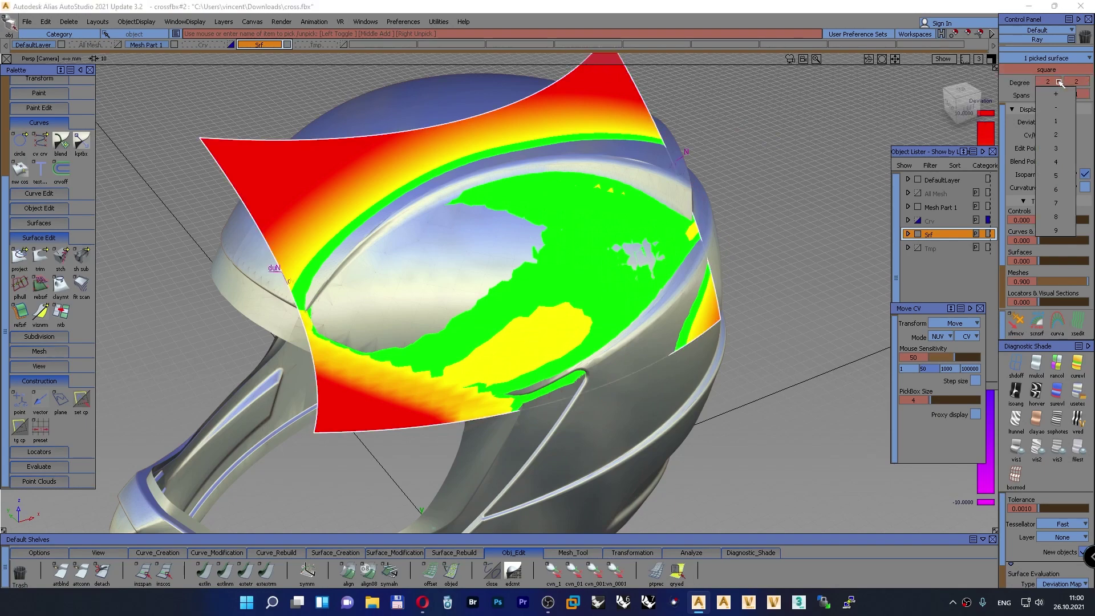
pyautogui.click(1062, 142)
pyautogui.click(1088, 83)
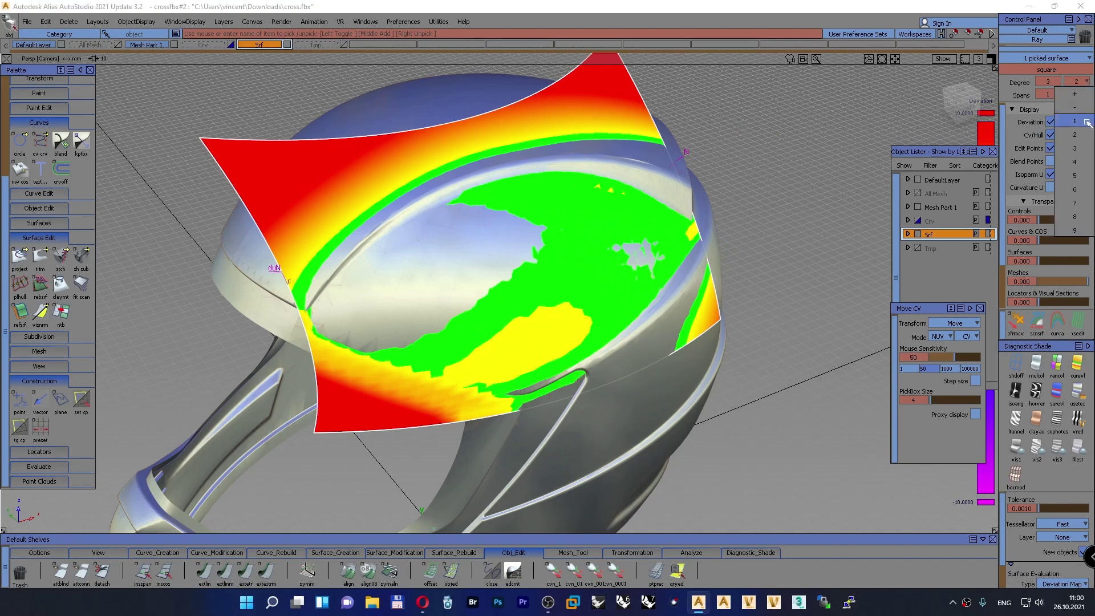
pyautogui.click(1082, 143)
pyautogui.keyDown('ctrl'); pyautogui.keyDown('shift'); pyautogui.moveTo(764, 166); pyautogui.dragTo(764, 136); pyautogui.keyUp('shift'); pyautogui.keyUp('ctrl')
# Display the surface's CVs for Move CV and shift the upper front inner CV and the front edge's upper middle CV along their normals
pyautogui.click(1019, 317)
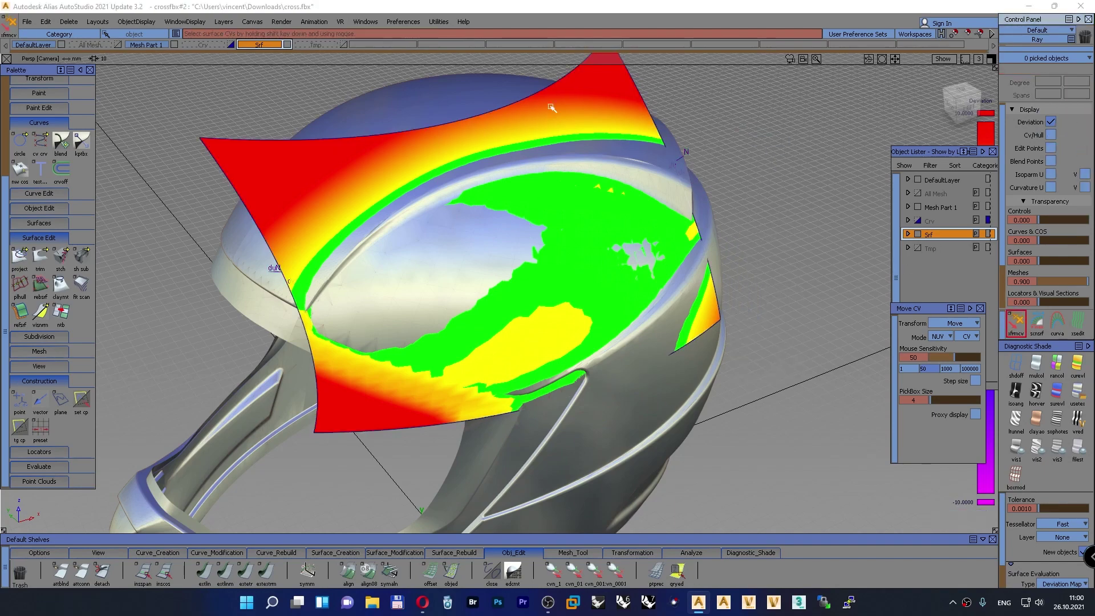
pyautogui.click(584, 73)
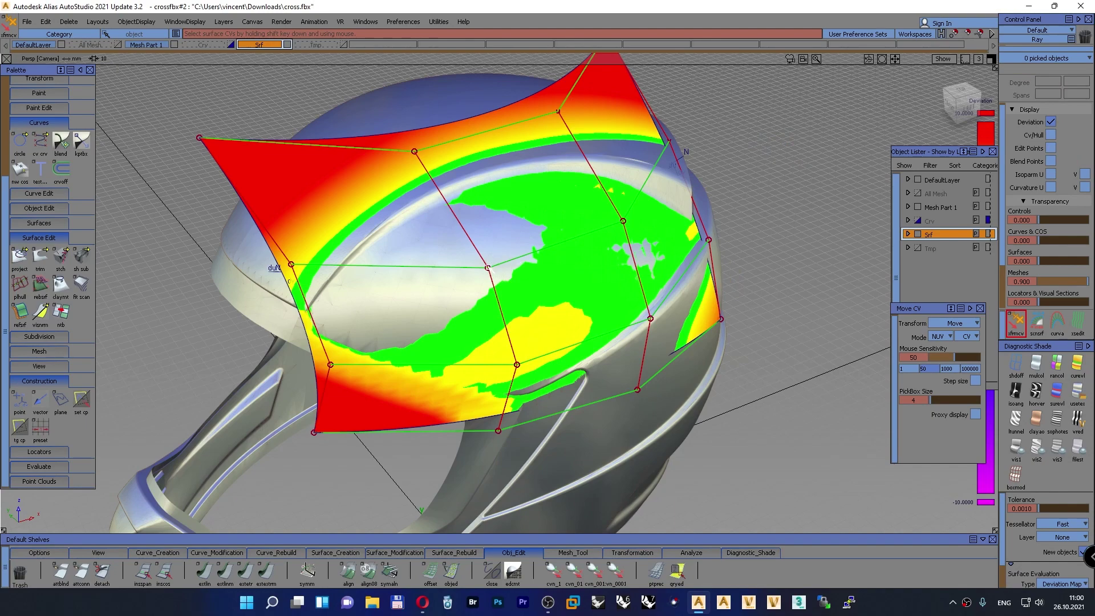
pyautogui.click(487, 266)
pyautogui.moveTo(488, 267); pyautogui.dragTo(489, 267)
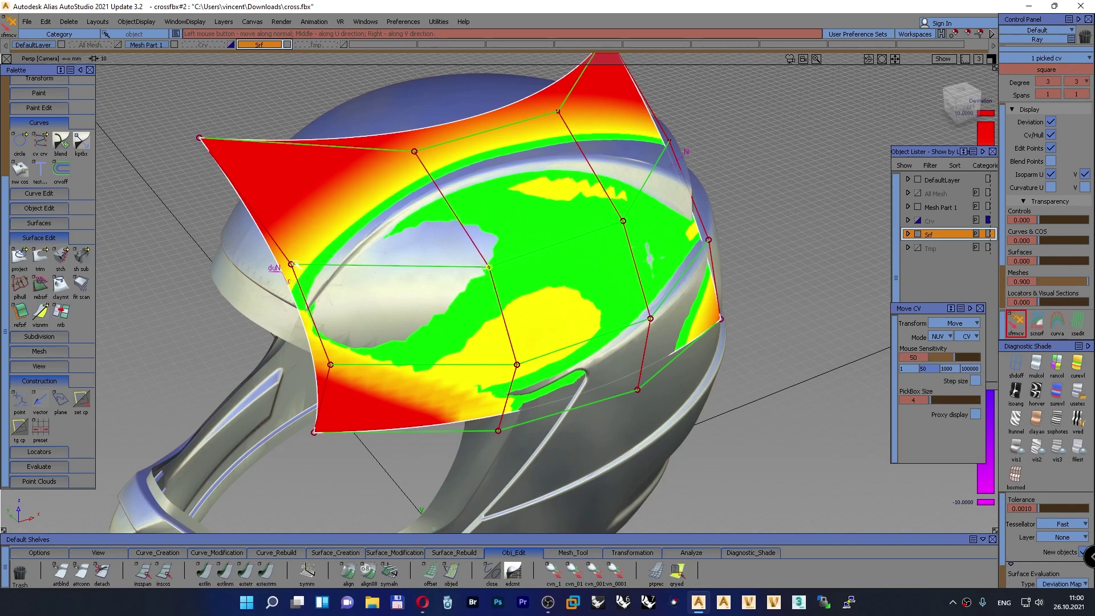
pyautogui.moveTo(290, 265); pyautogui.dragTo(231, 291)
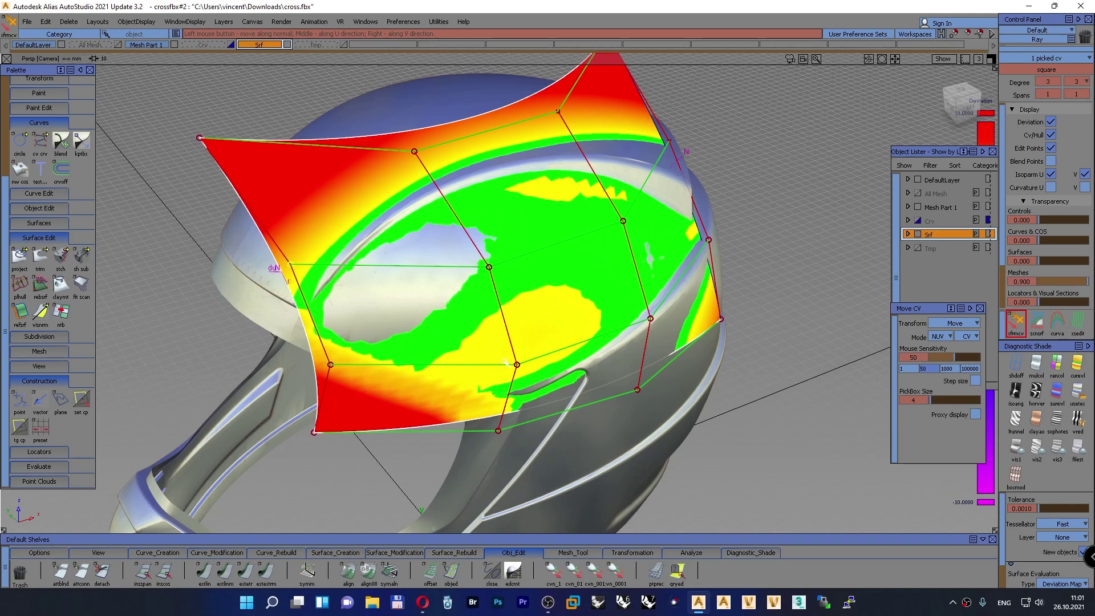
# Move the lower front inner CV and the two rear inner CVs along their normals to reduce the deviation
pyautogui.moveTo(521, 362); pyautogui.dragTo(488, 334)
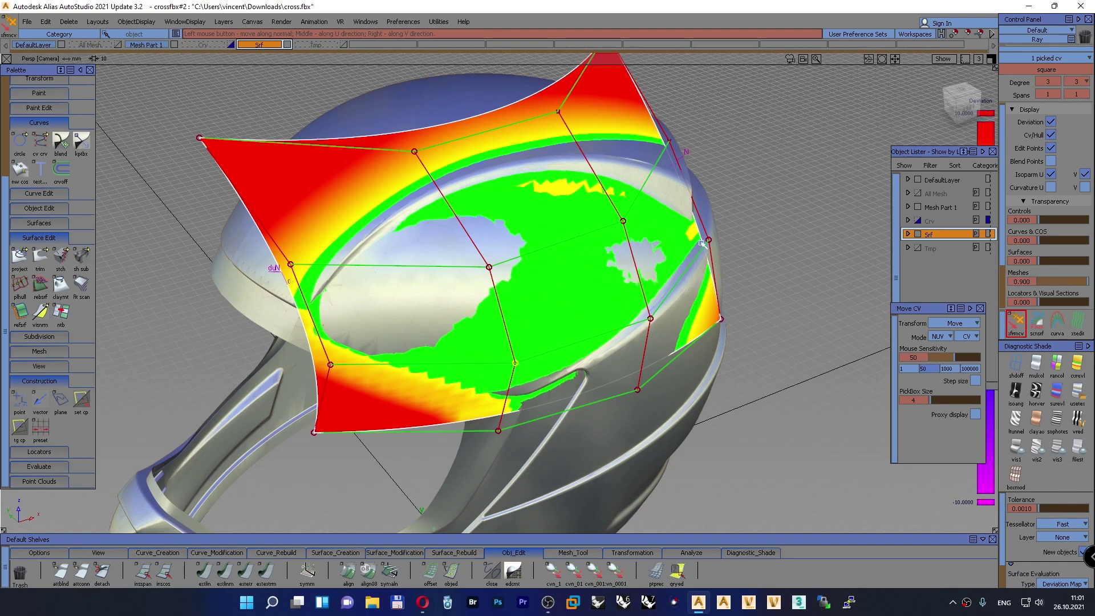
pyautogui.moveTo(624, 221); pyautogui.dragTo(609, 241)
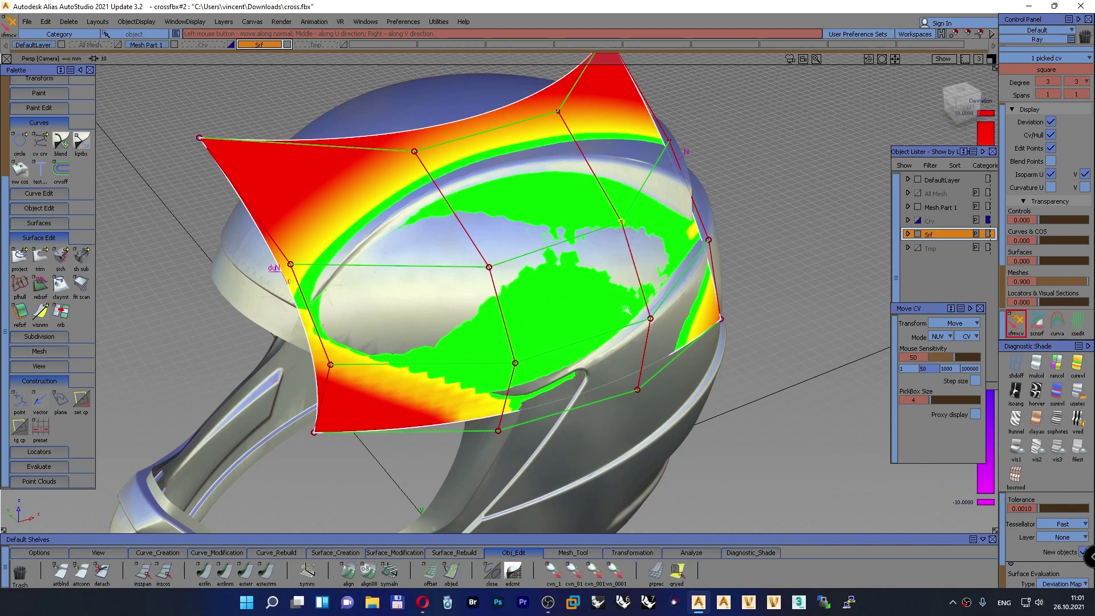
pyautogui.moveTo(654, 300); pyautogui.dragTo(658, 296)
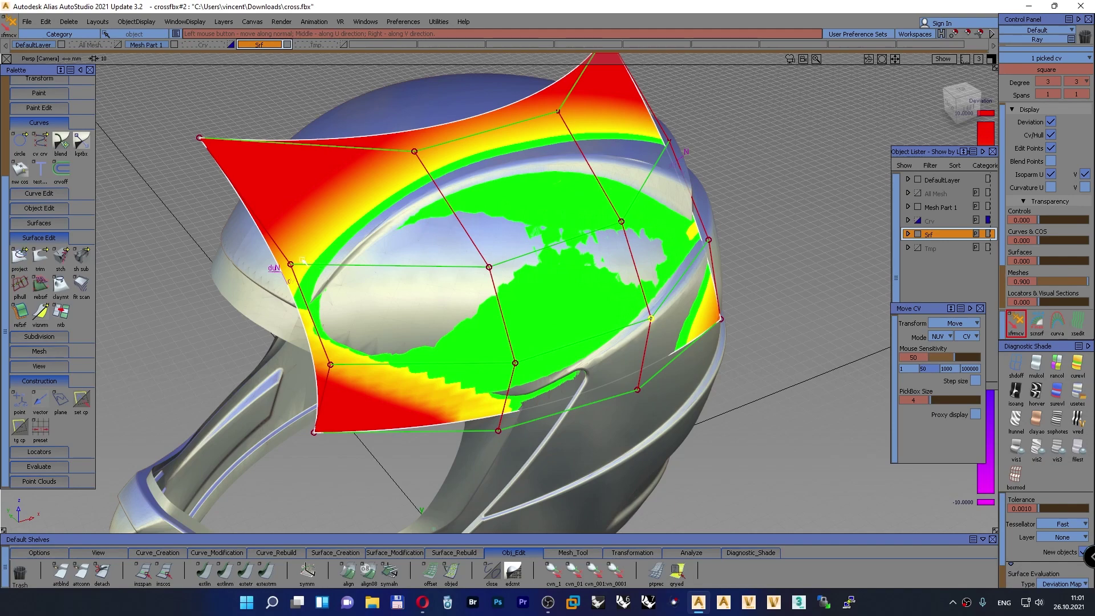
# Readjust the front edge's upper middle CV, the lower front corner CV and the upper front inner CV along their normals
pyautogui.click(291, 264)
pyautogui.moveTo(290, 264); pyautogui.dragTo(323, 265)
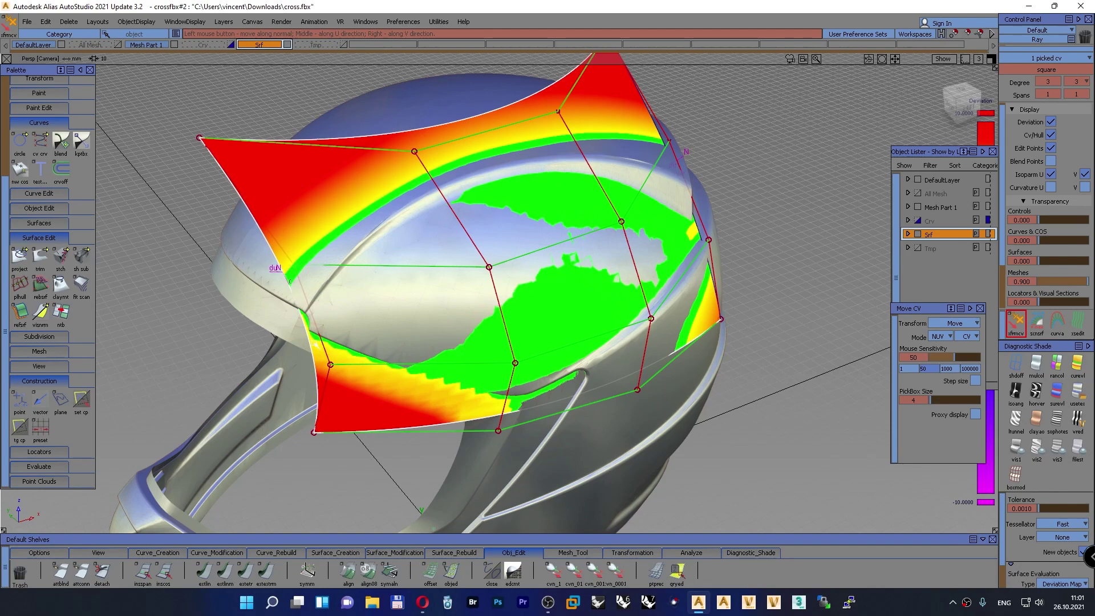
pyautogui.click(314, 434)
pyautogui.moveTo(314, 435); pyautogui.dragTo(291, 420)
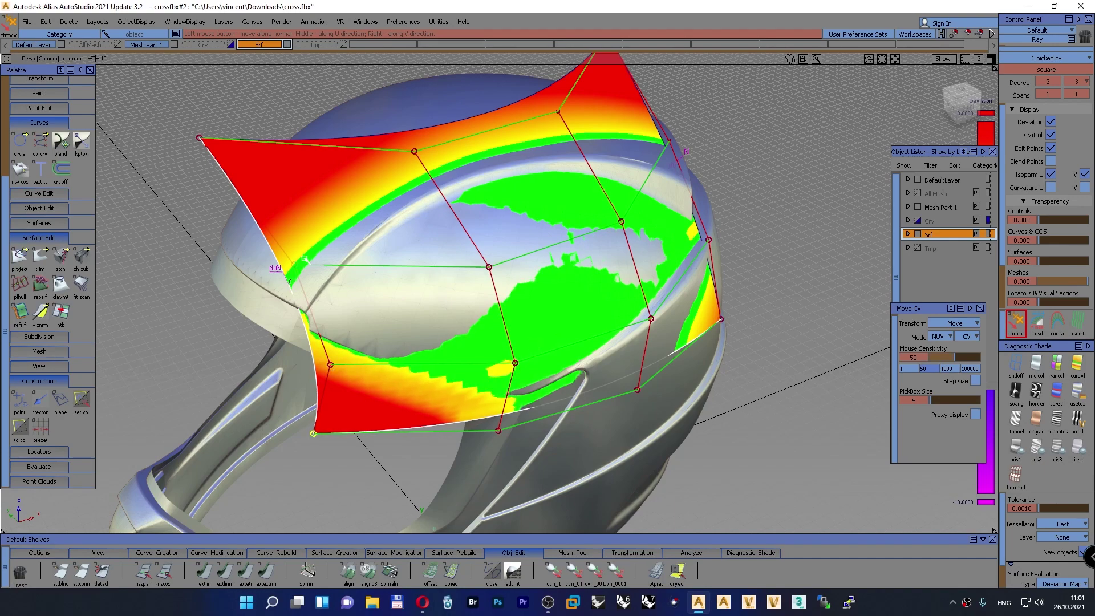
pyautogui.moveTo(277, 279); pyautogui.dragTo(269, 302)
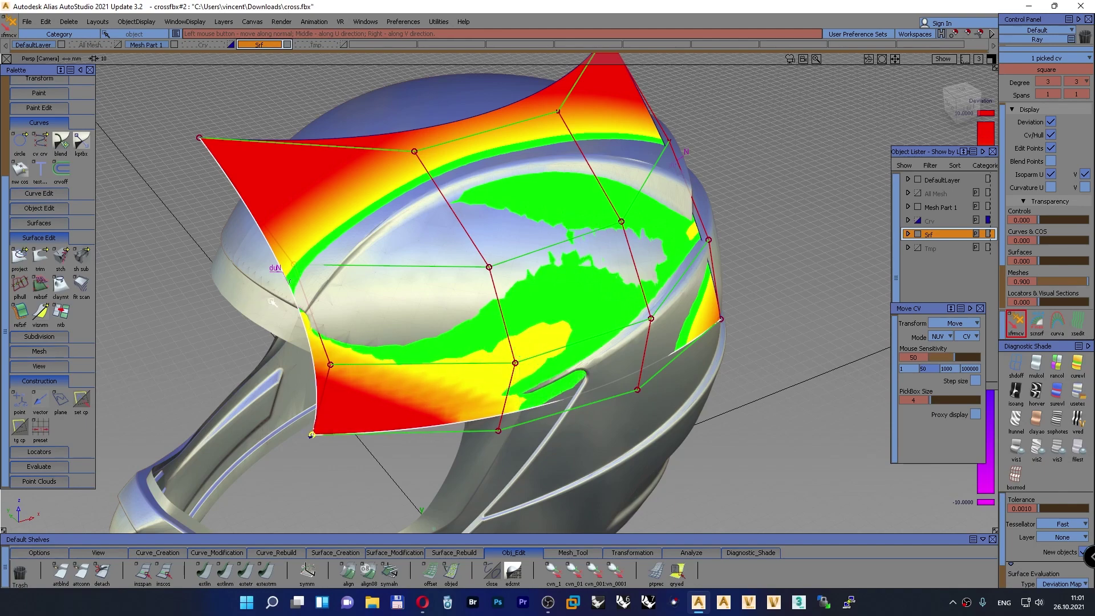
pyautogui.moveTo(489, 267); pyautogui.dragTo(485, 257)
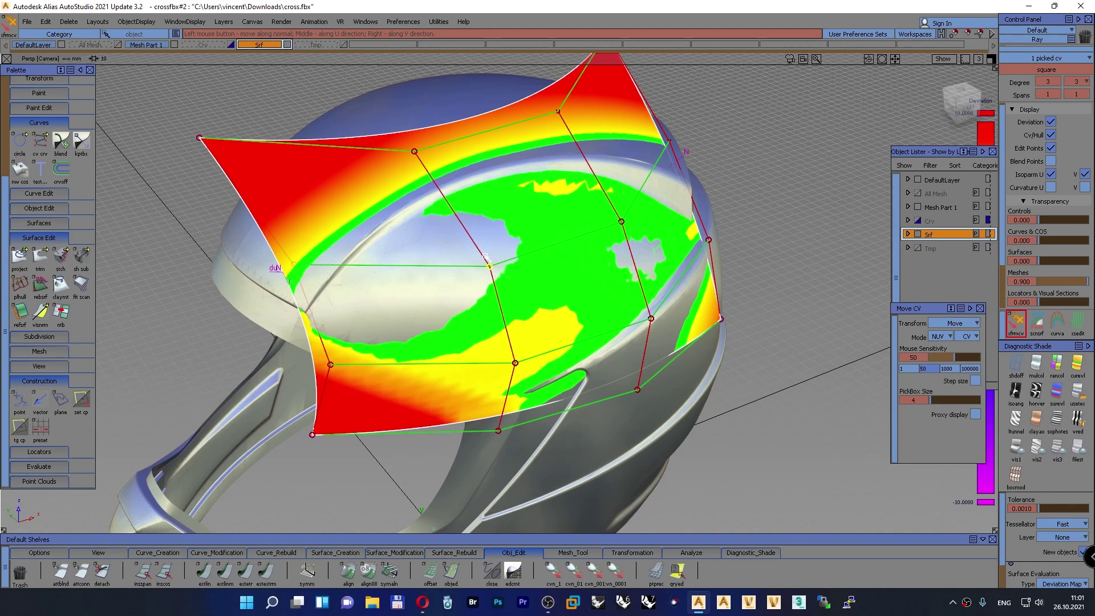
# Move the upper front corner CV and the upper edge's two middle CVs along their normals to even out the upper deviation
pyautogui.moveTo(414, 152); pyautogui.dragTo(269, 164)
pyautogui.moveTo(200, 139); pyautogui.dragTo(227, 195)
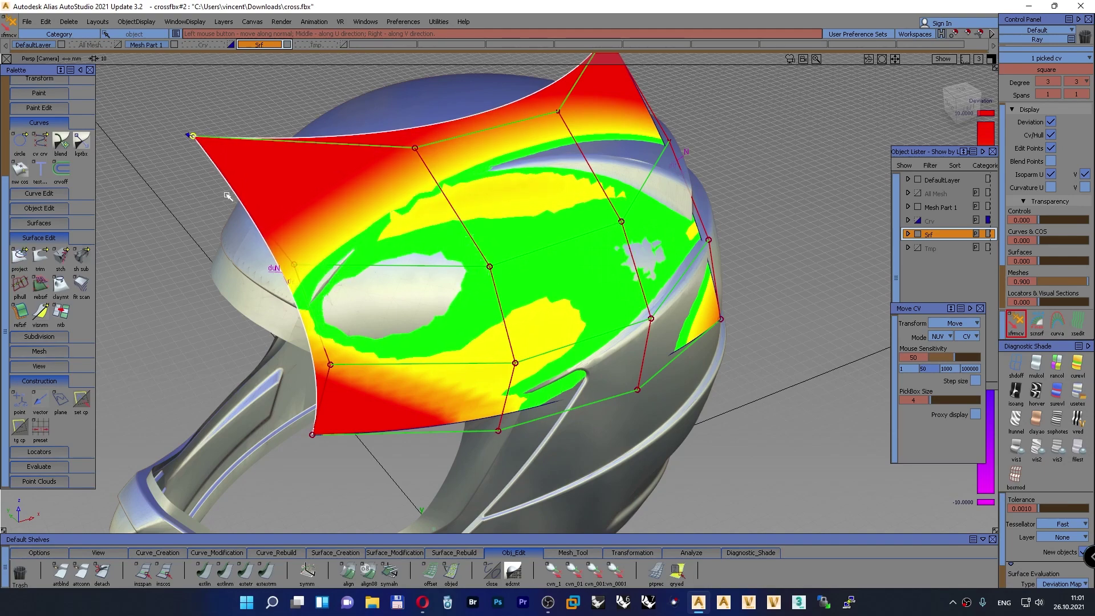
pyautogui.moveTo(423, 146); pyautogui.dragTo(378, 174)
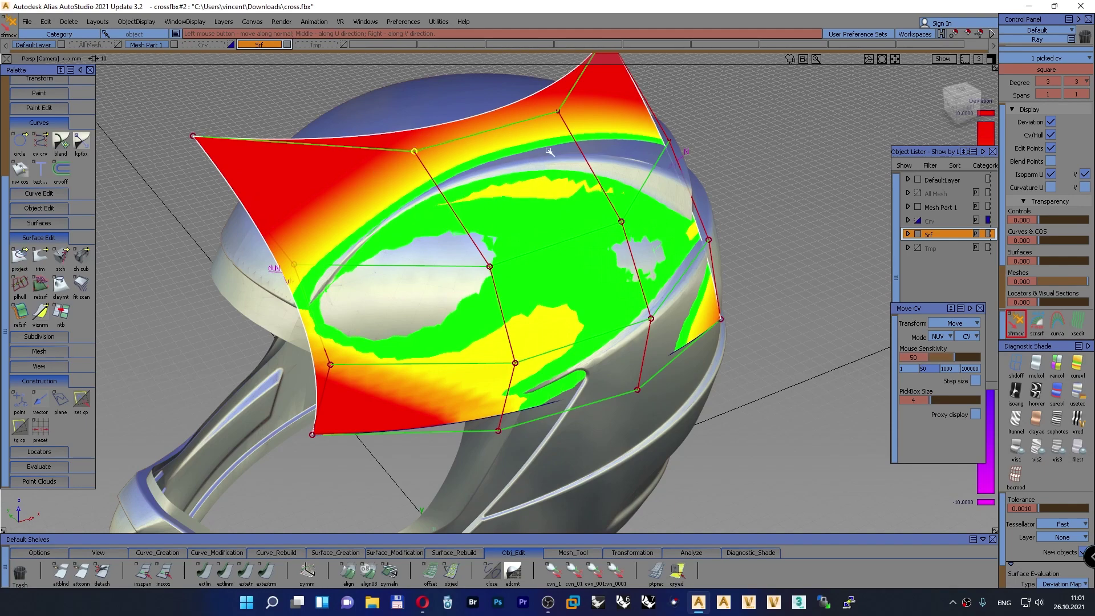
pyautogui.moveTo(563, 113); pyautogui.dragTo(525, 168)
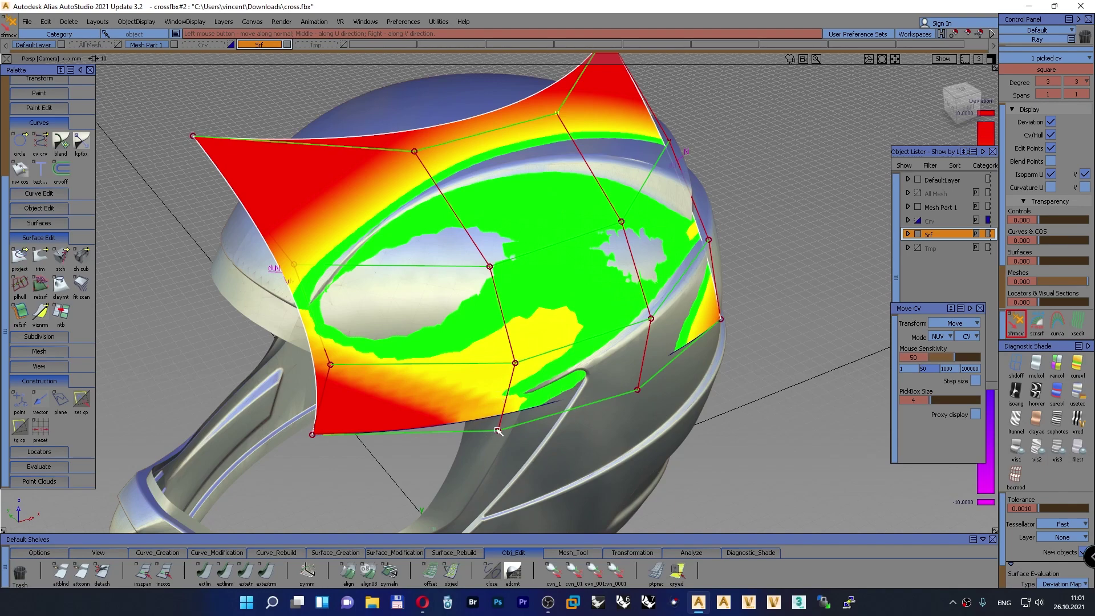
# Adjust the lower edge's two middle CVs and the rear edge's lower middle CV along their normals
pyautogui.moveTo(498, 432); pyautogui.dragTo(456, 454)
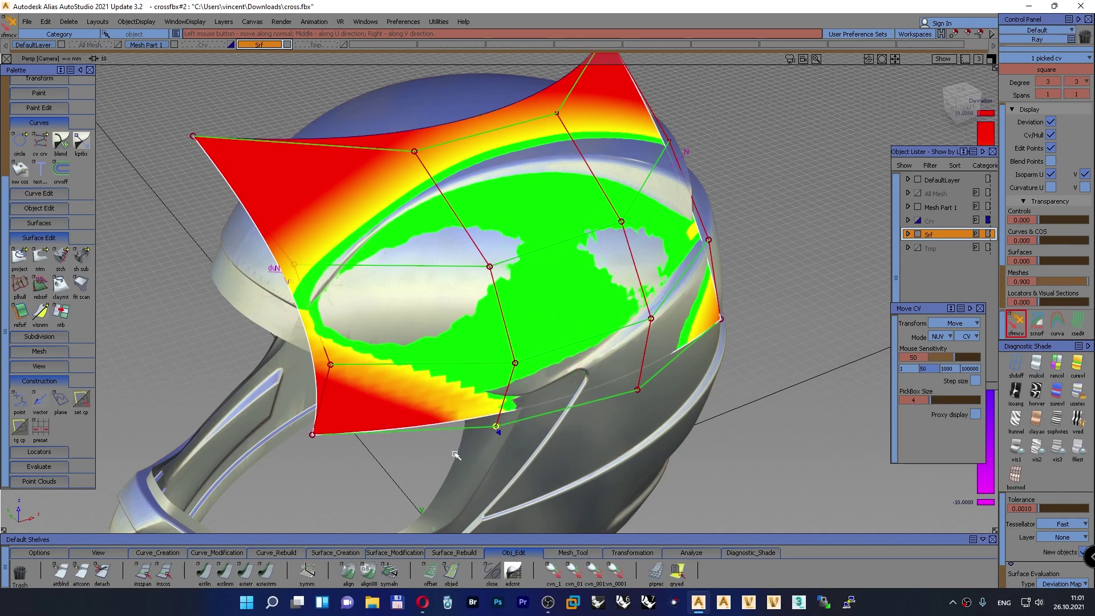
pyautogui.moveTo(638, 392)
pyautogui.mouseDown()
pyautogui.moveTo(637, 405)
pyautogui.moveTo(651, 406)
pyautogui.moveTo(647, 393)
pyautogui.mouseUp()
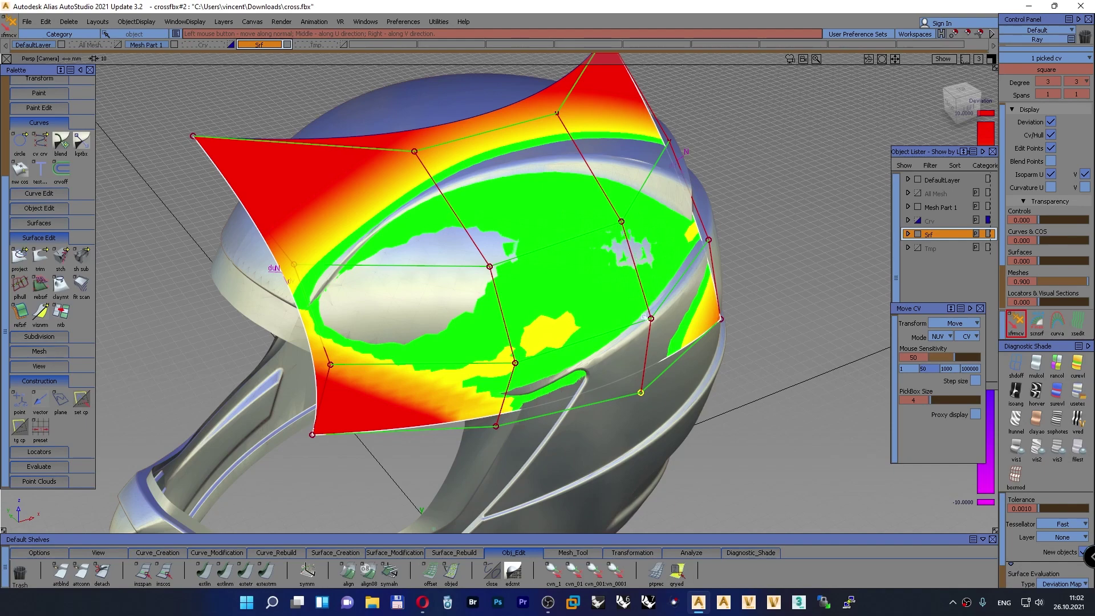
pyautogui.moveTo(710, 239); pyautogui.dragTo(736, 245)
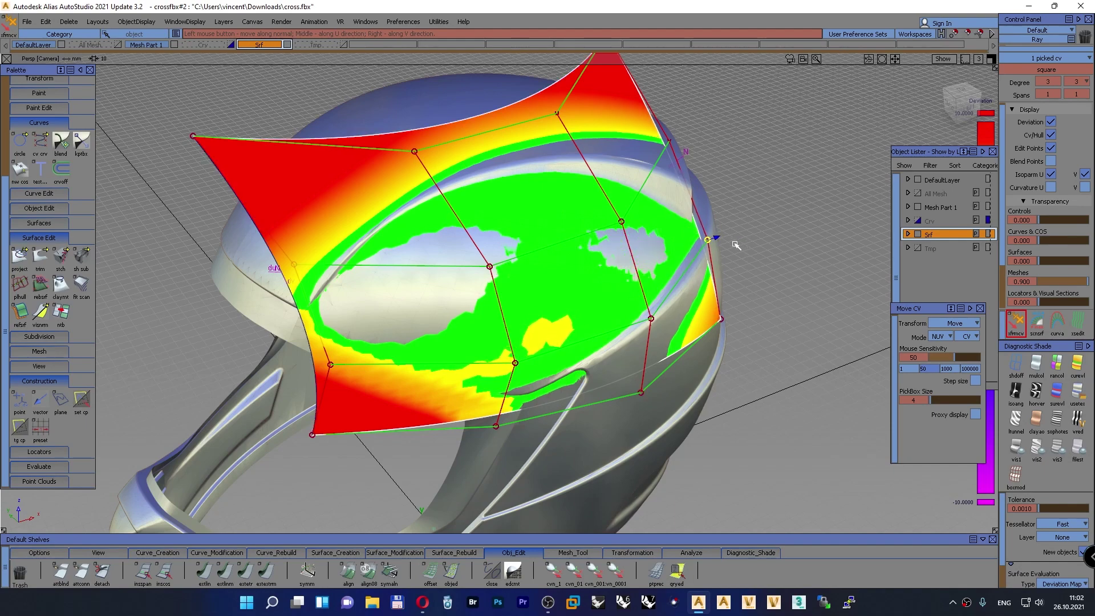
# Fine-tune the two rear inner CVs, the lower front inner CV and the upper edge's rear middle CV along their normals
pyautogui.moveTo(621, 221); pyautogui.dragTo(632, 216)
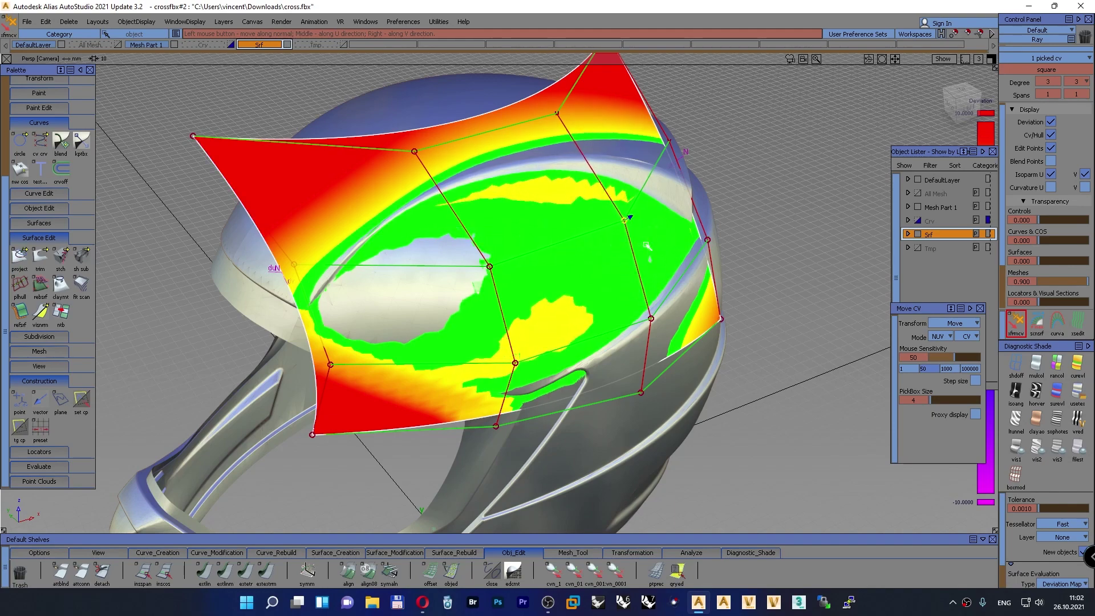
pyautogui.moveTo(515, 363); pyautogui.dragTo(516, 364)
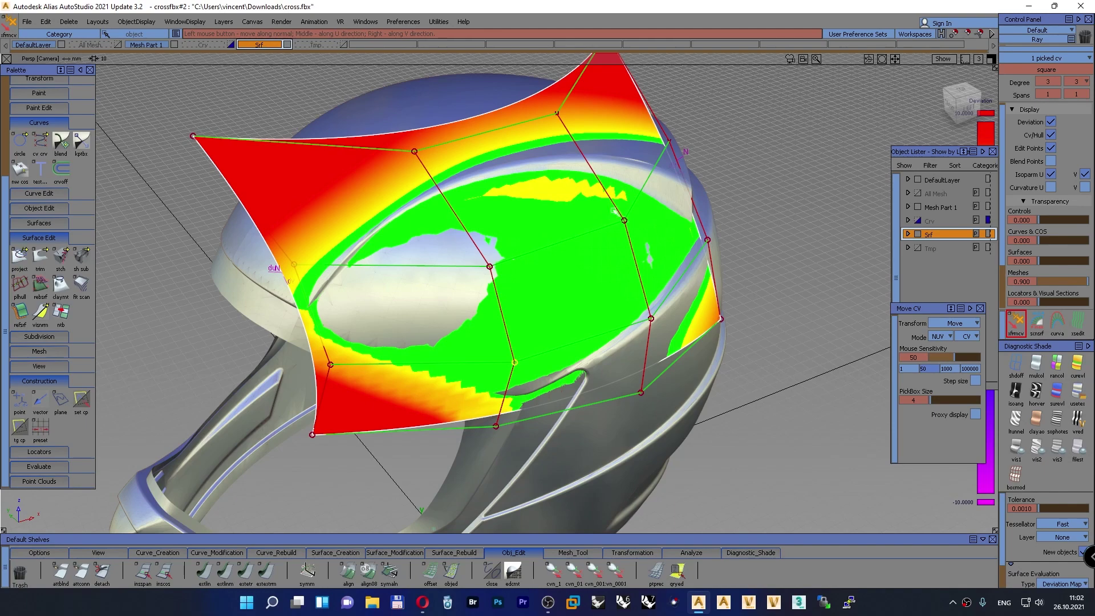
pyautogui.moveTo(557, 114); pyautogui.dragTo(552, 146)
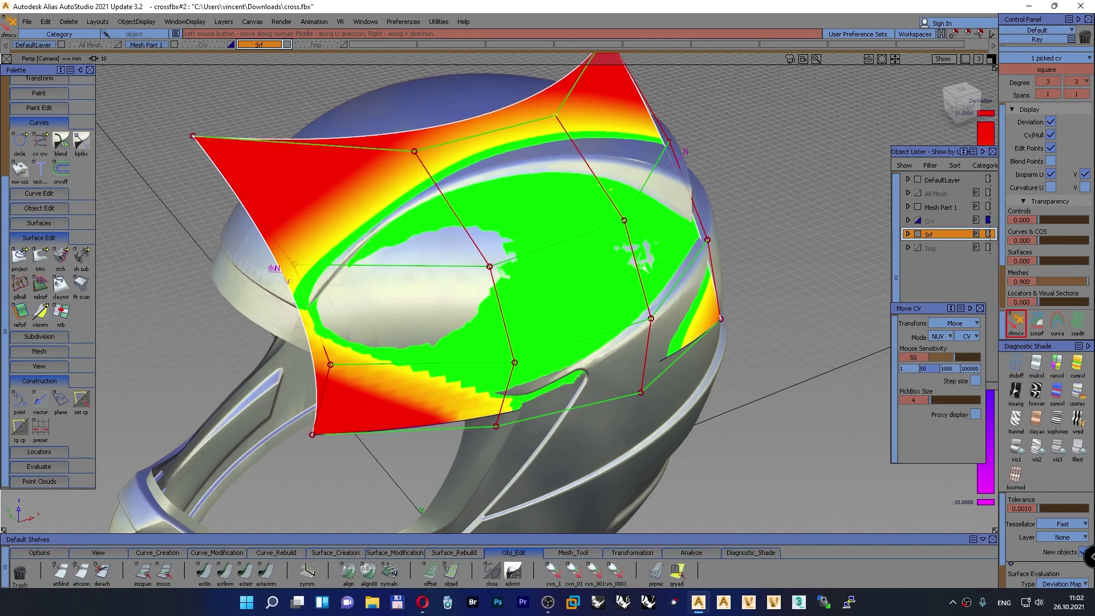
pyautogui.click(651, 318)
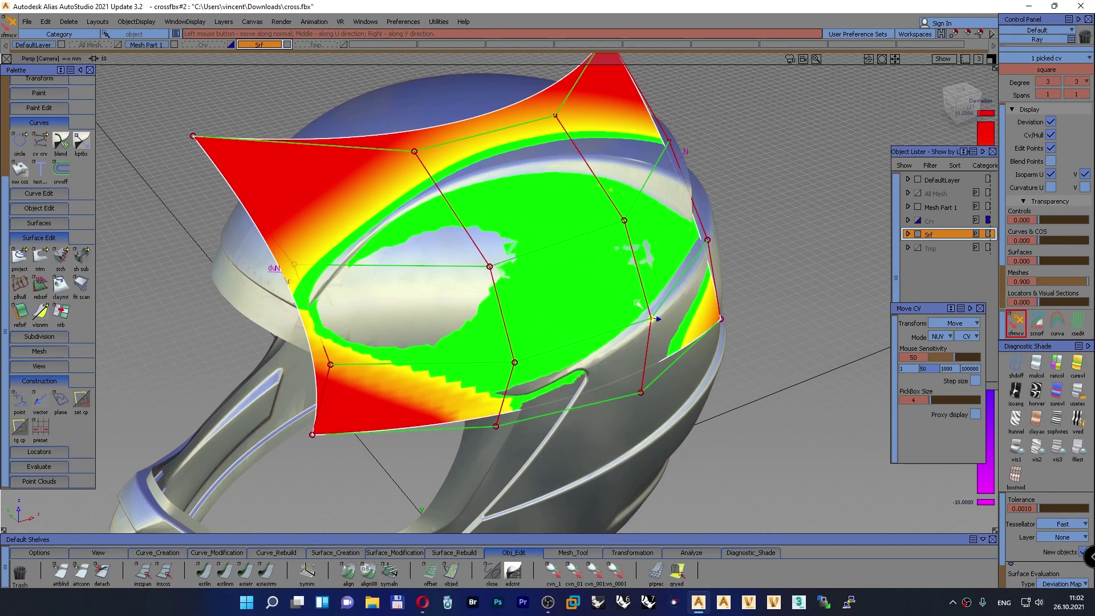
pyautogui.click(624, 219)
pyautogui.moveTo(625, 232); pyautogui.dragTo(630, 233)
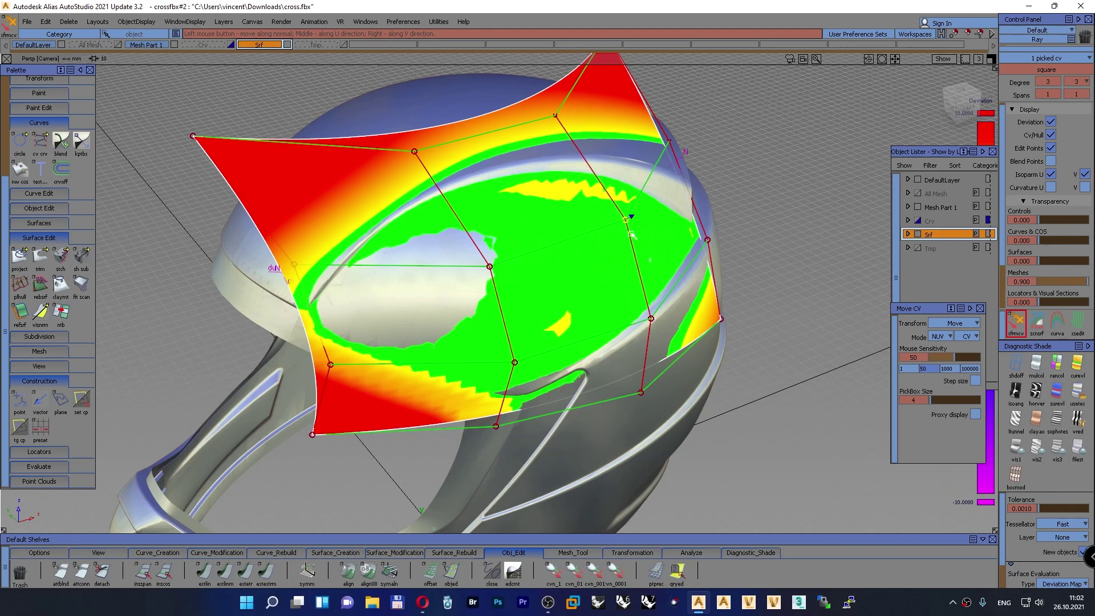
pyautogui.click(555, 117)
pyautogui.moveTo(551, 140); pyautogui.dragTo(546, 149)
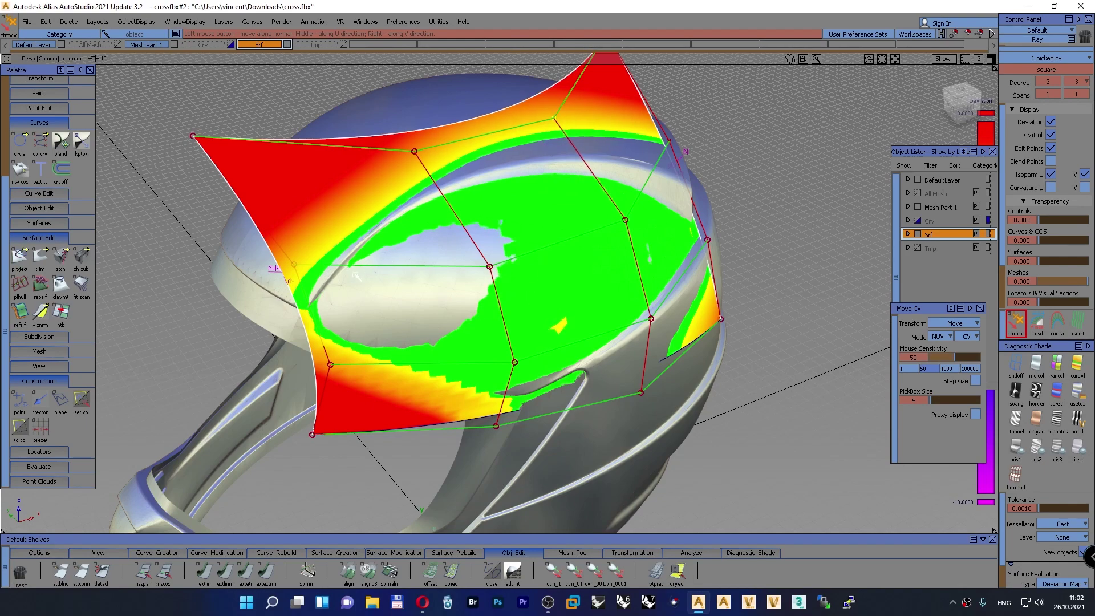
# Readjust the front edge's upper middle CV, the two front inner CVs and the upper edge's front middle CV along their normals
pyautogui.click(293, 265)
pyautogui.moveTo(254, 295); pyautogui.dragTo(267, 290)
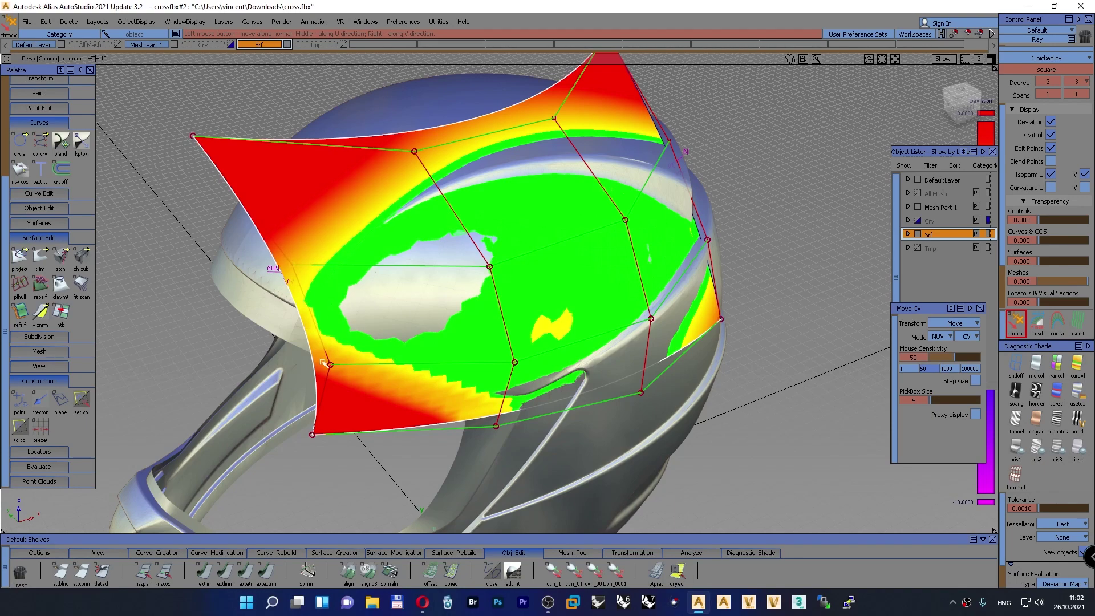
pyautogui.click(489, 267)
pyautogui.moveTo(490, 267); pyautogui.dragTo(519, 250)
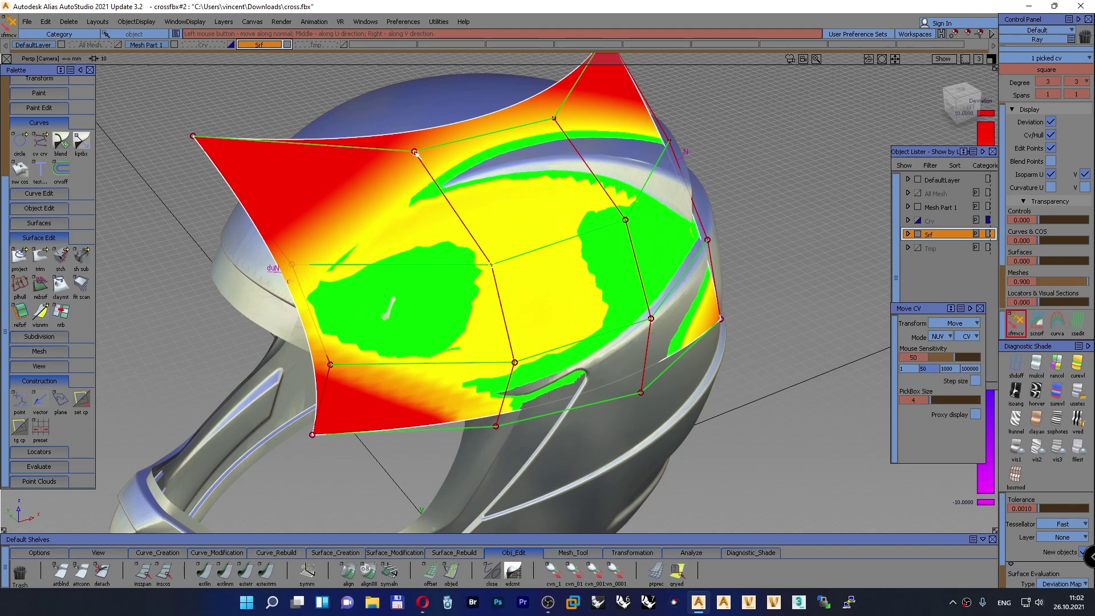
pyautogui.click(414, 153)
pyautogui.moveTo(415, 153); pyautogui.dragTo(381, 171)
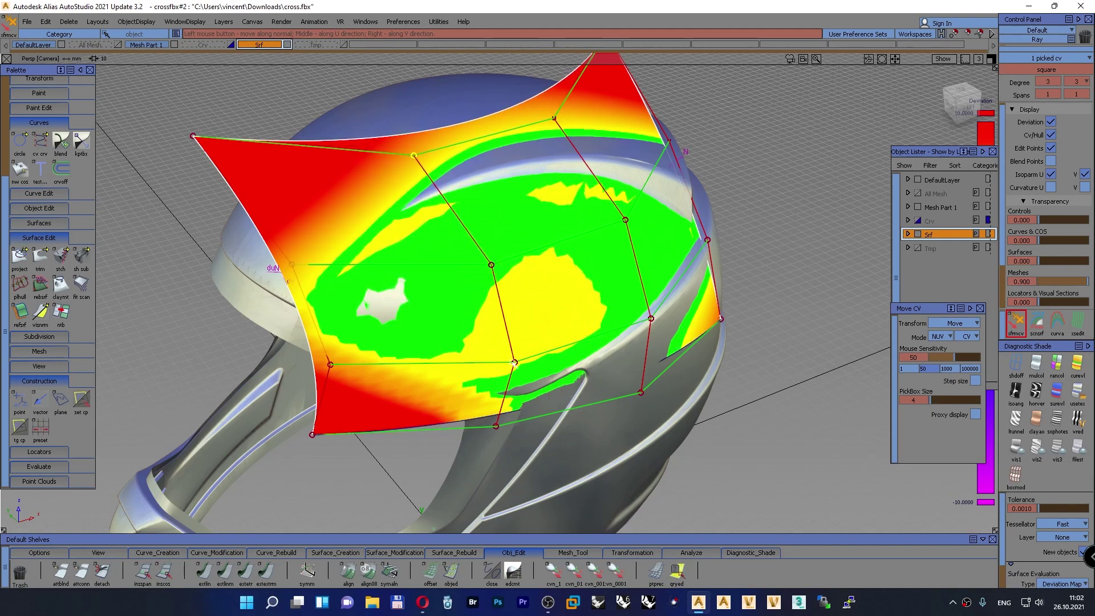
pyautogui.click(515, 362)
pyautogui.moveTo(514, 362); pyautogui.dragTo(472, 346)
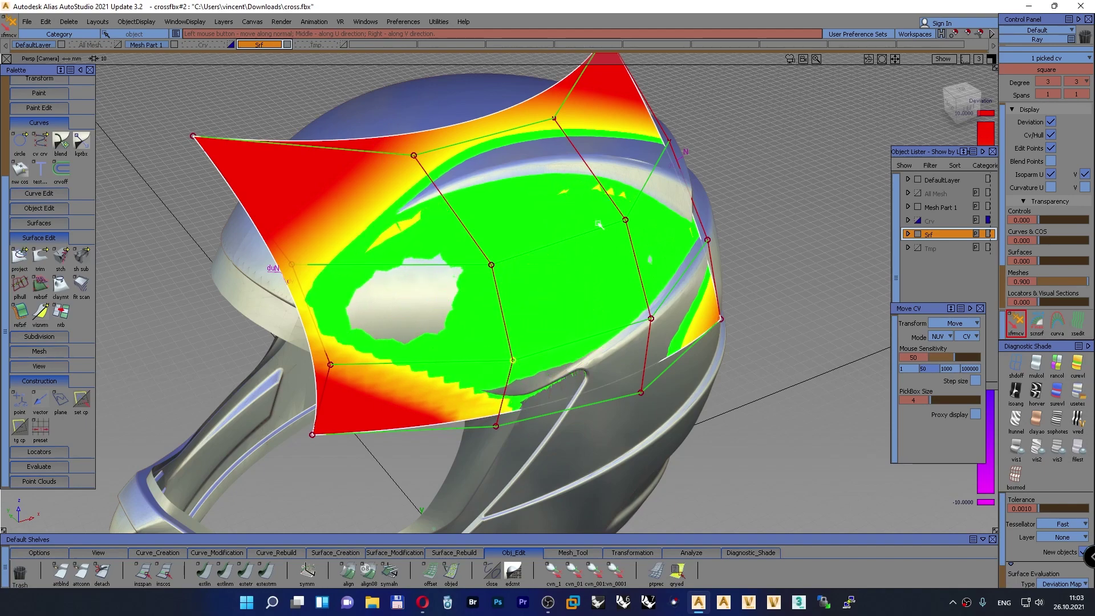
# Nudge the upper and lower rear inner CVs slightly along their normals to refine the fit
pyautogui.click(625, 220)
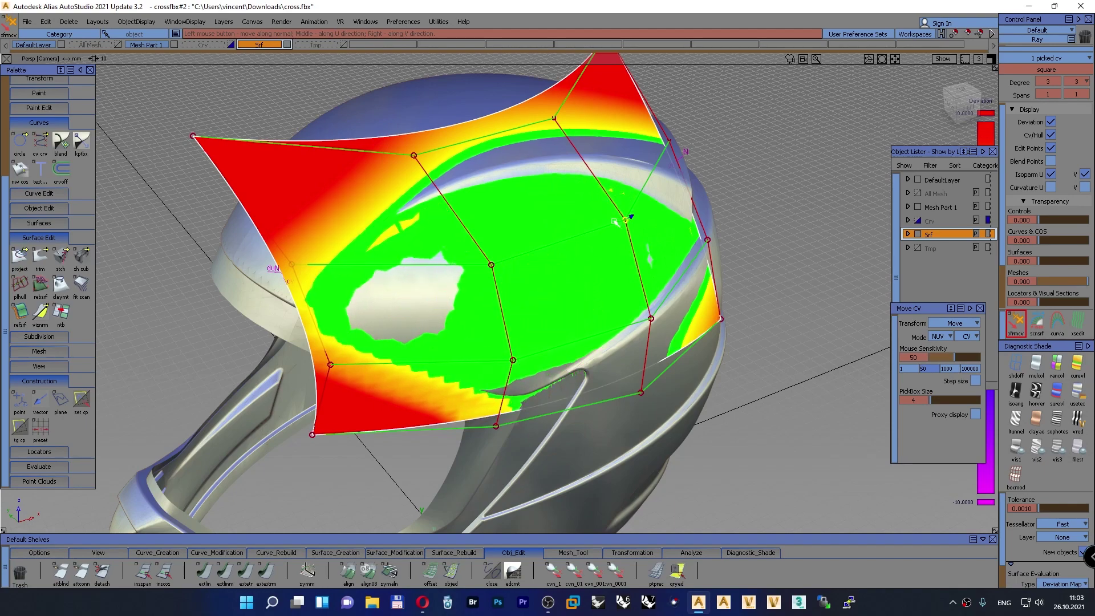
pyautogui.moveTo(614, 222); pyautogui.dragTo(611, 222)
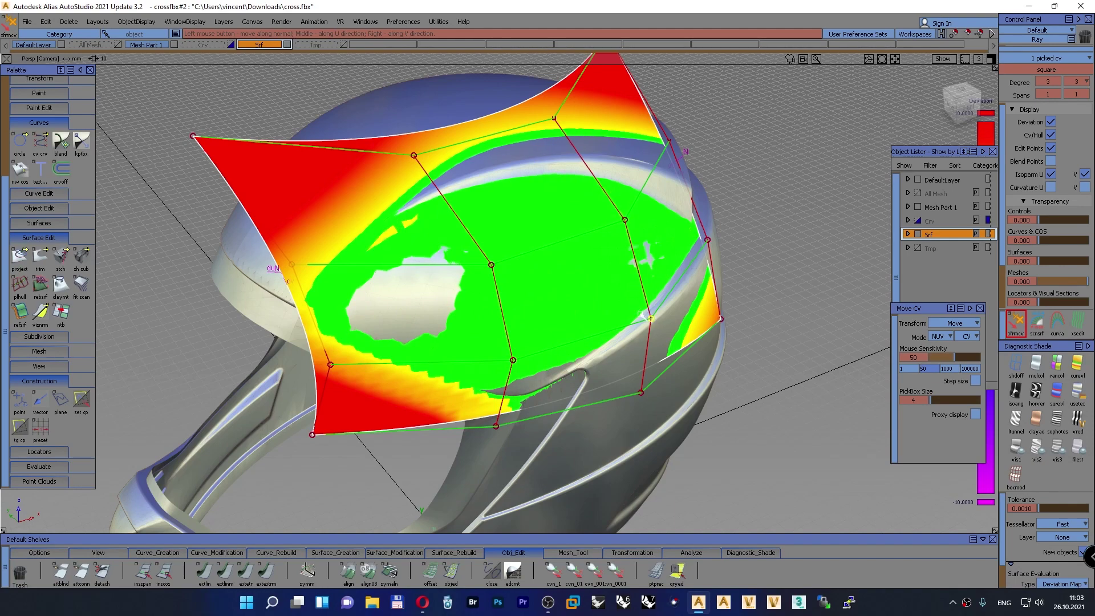
pyautogui.moveTo(643, 313)
pyautogui.mouseDown()
pyautogui.moveTo(655, 319)
pyautogui.moveTo(635, 310)
pyautogui.mouseUp()
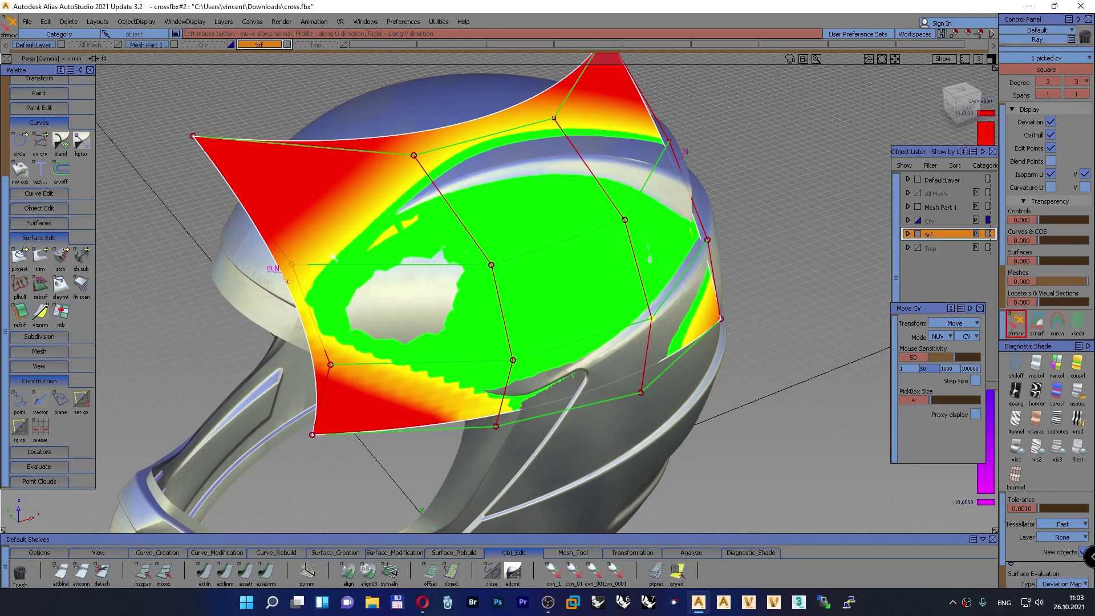
# Adjust the lower edge's front middle CV and the lower and upper front inner CVs along their normals
pyautogui.click(496, 428)
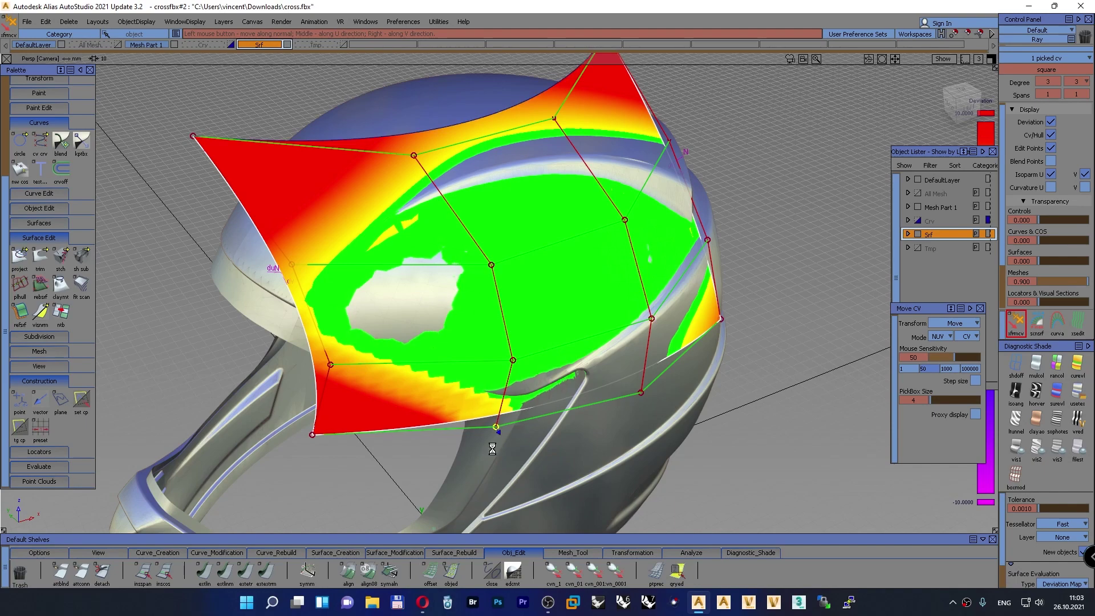
pyautogui.moveTo(498, 450); pyautogui.dragTo(508, 446)
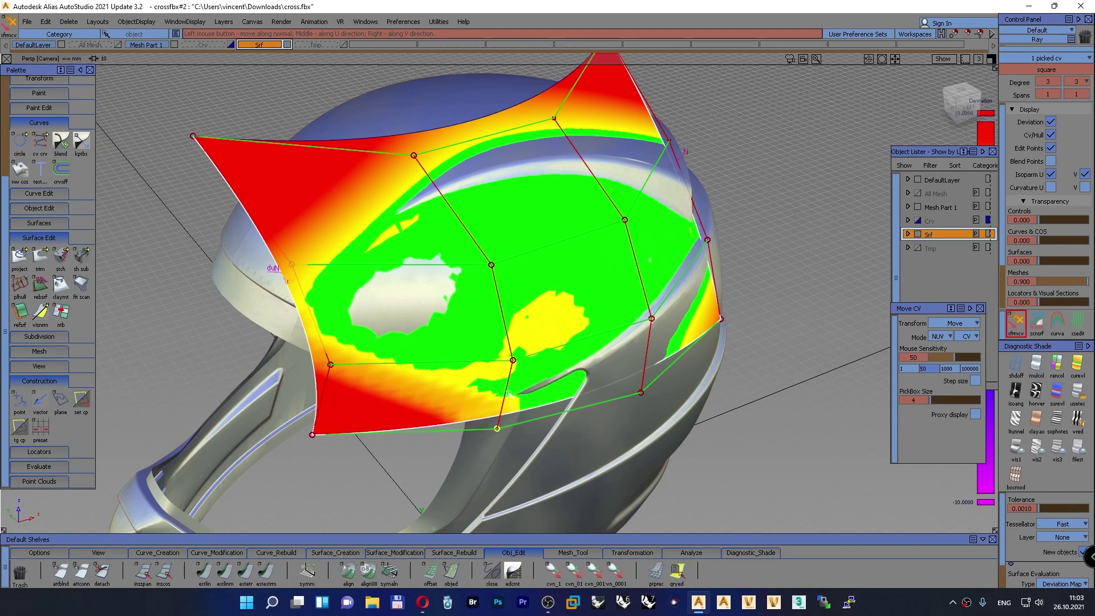
pyautogui.click(514, 361)
pyautogui.moveTo(515, 362); pyautogui.dragTo(503, 353)
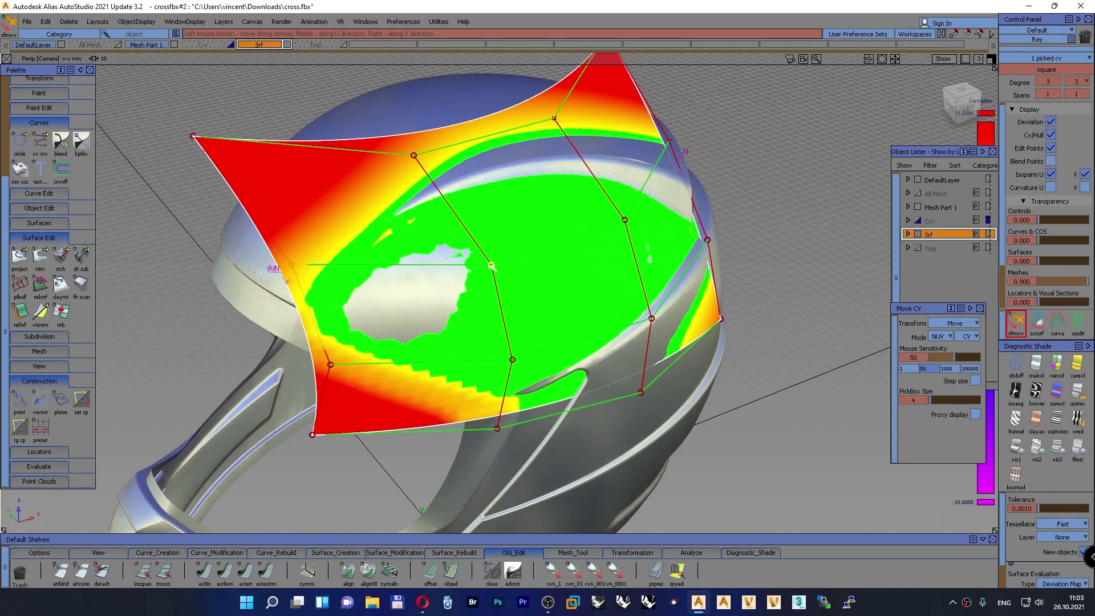
pyautogui.moveTo(471, 289); pyautogui.dragTo(469, 289)
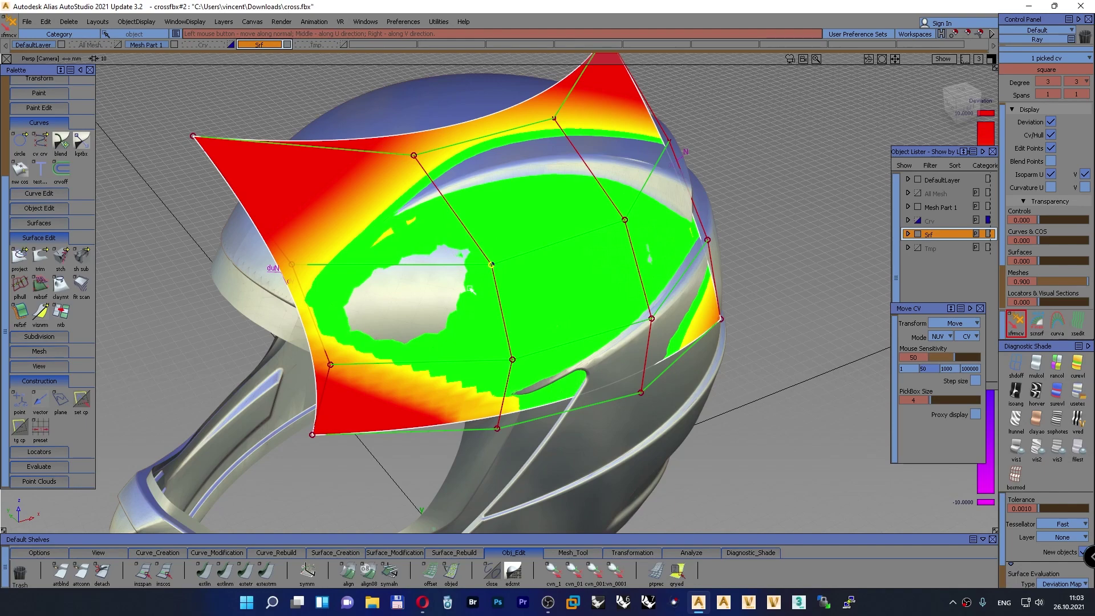
# Raise the surface's U degree to 4 and move the upper CV of the front inner column along its normal
pyautogui.click(1059, 82)
pyautogui.click(1052, 161)
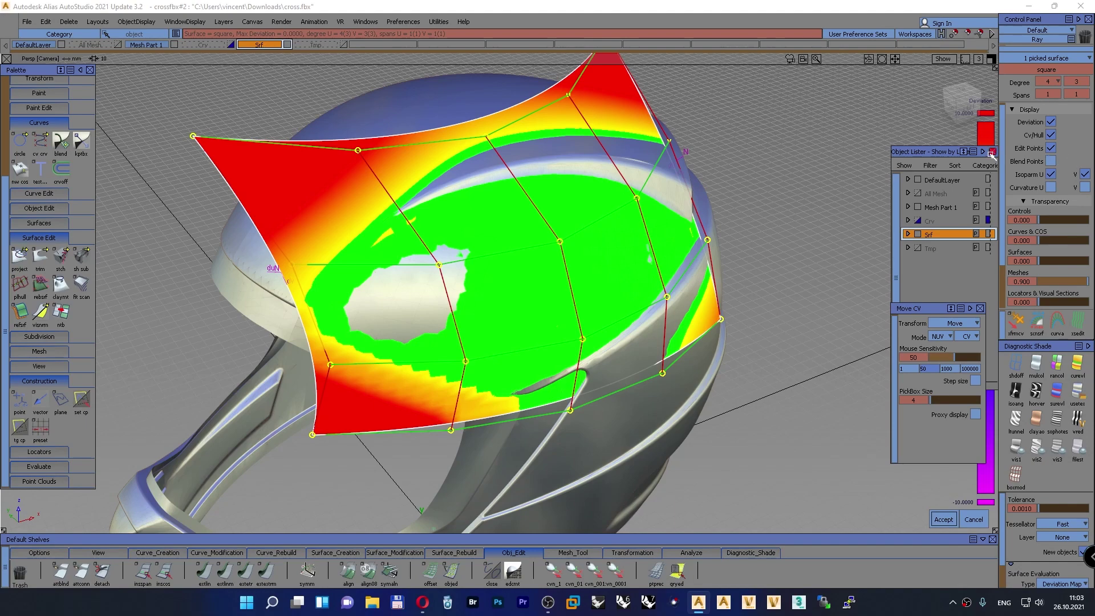
pyautogui.click(1015, 321)
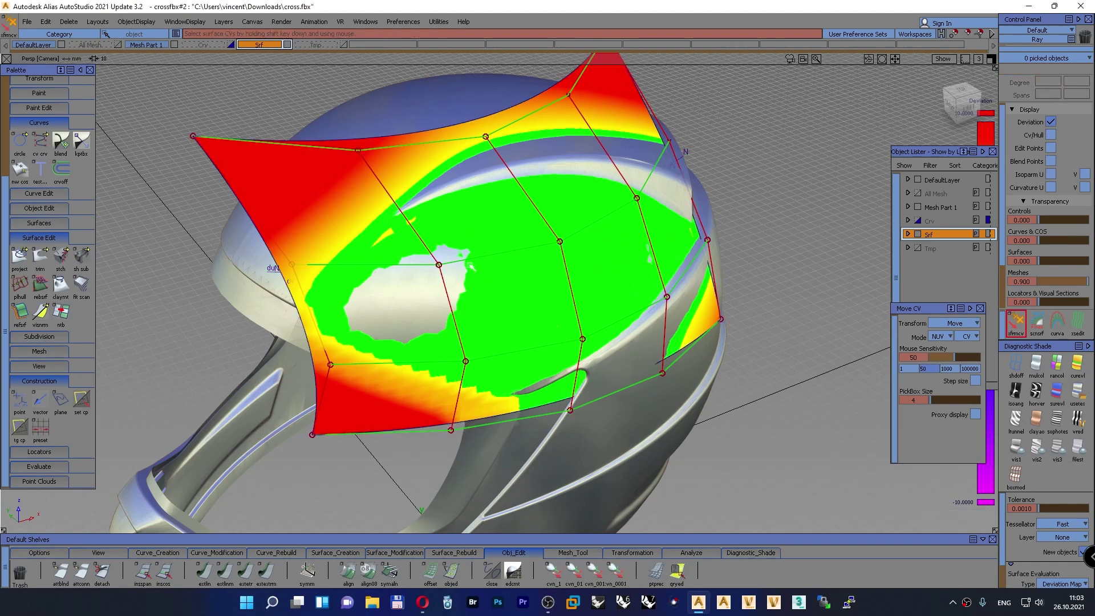
pyautogui.keyDown('shift'); pyautogui.click(438, 264); pyautogui.keyUp('shift')
pyautogui.moveTo(439, 264)
pyautogui.mouseDown()
pyautogui.moveTo(444, 283)
pyautogui.moveTo(448, 275)
pyautogui.mouseUp()
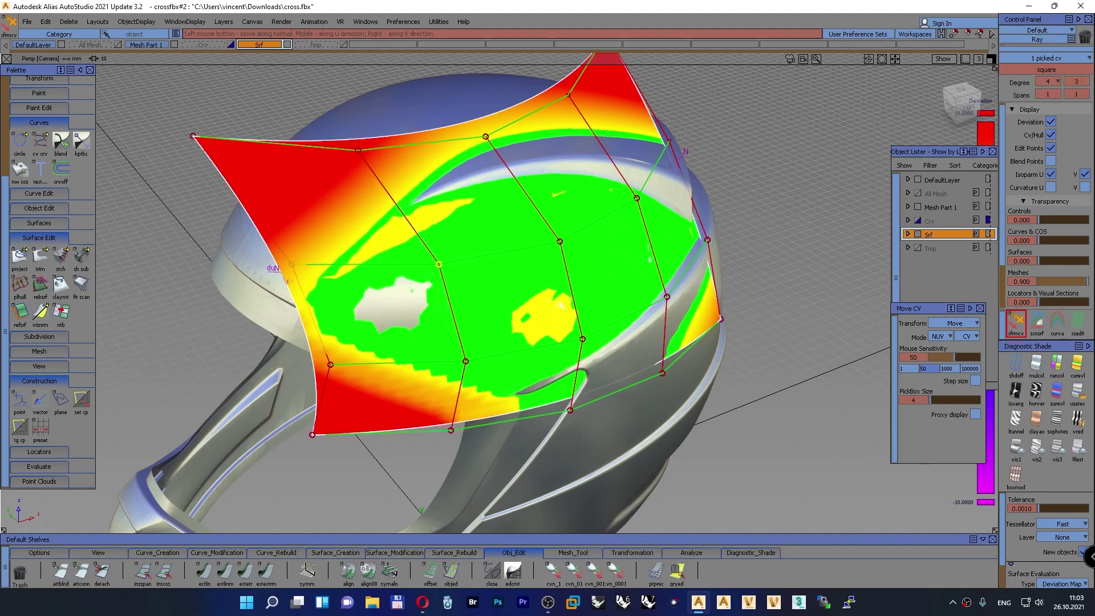
# Raise the surface's V degree to 4 and resume CV editing
pyautogui.click(1086, 82)
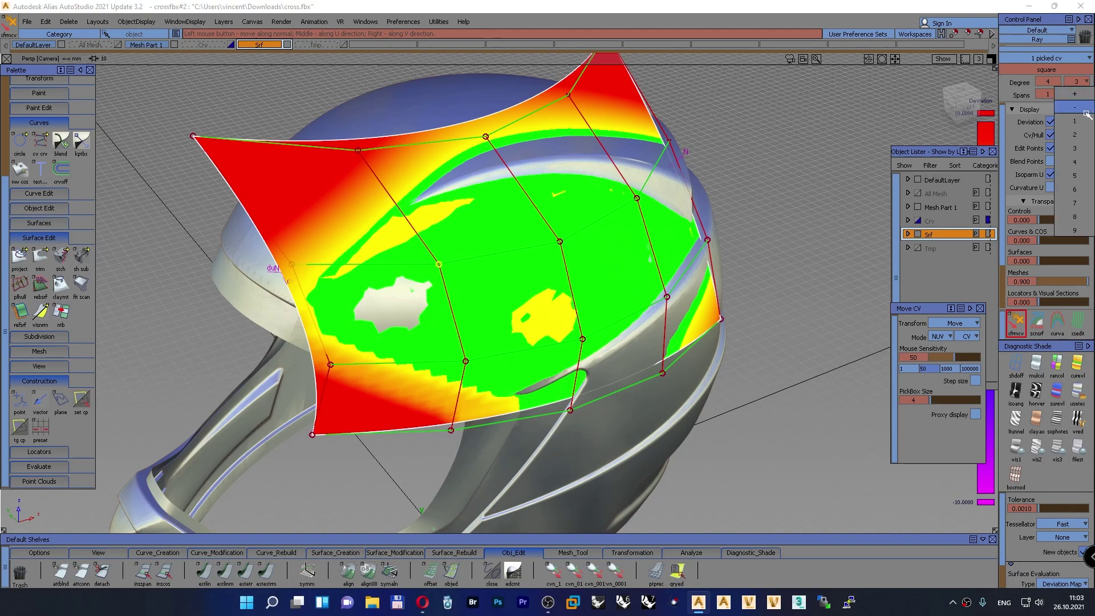
pyautogui.click(1076, 140)
pyautogui.press('space')
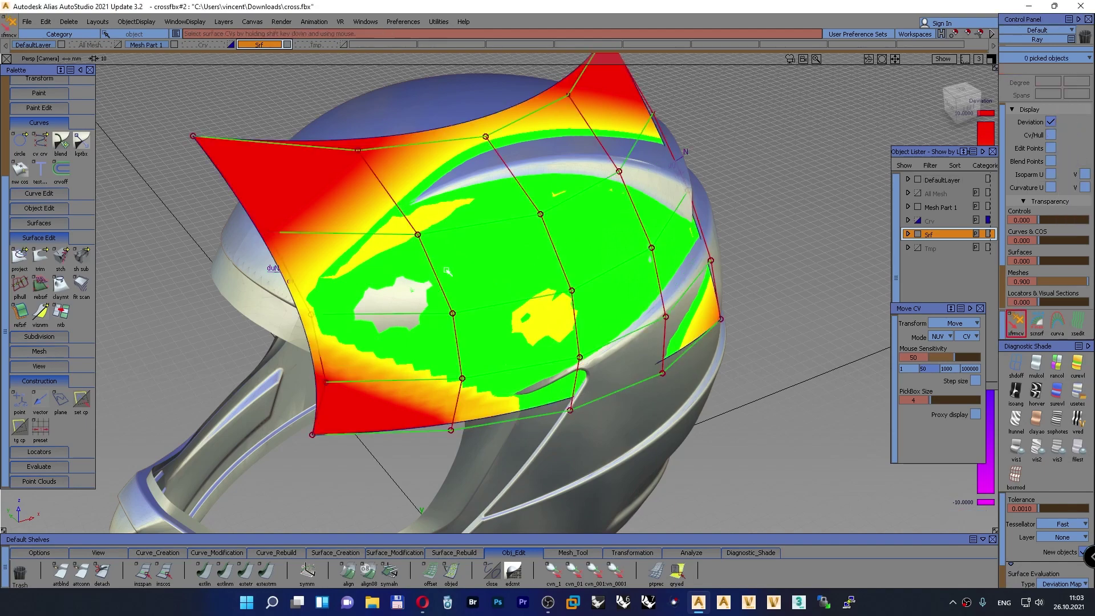
# Fine-tune the central CV, the rear inner column's middle and upper CVs, and the middle column's lower CV along their normals
pyautogui.click(571, 291)
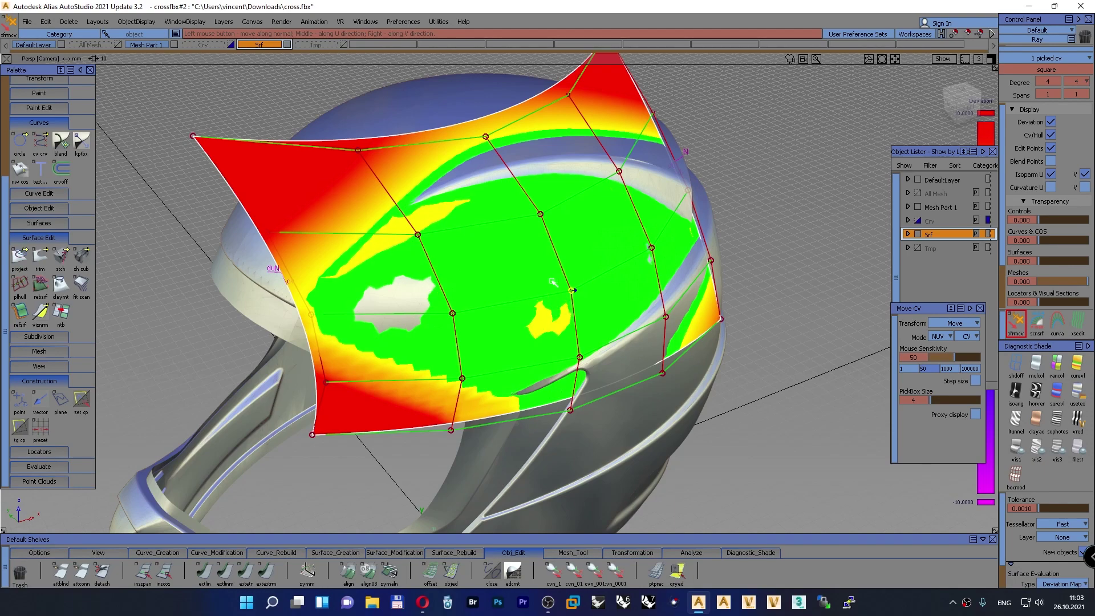
pyautogui.click(652, 248)
pyautogui.moveTo(631, 246); pyautogui.dragTo(638, 244)
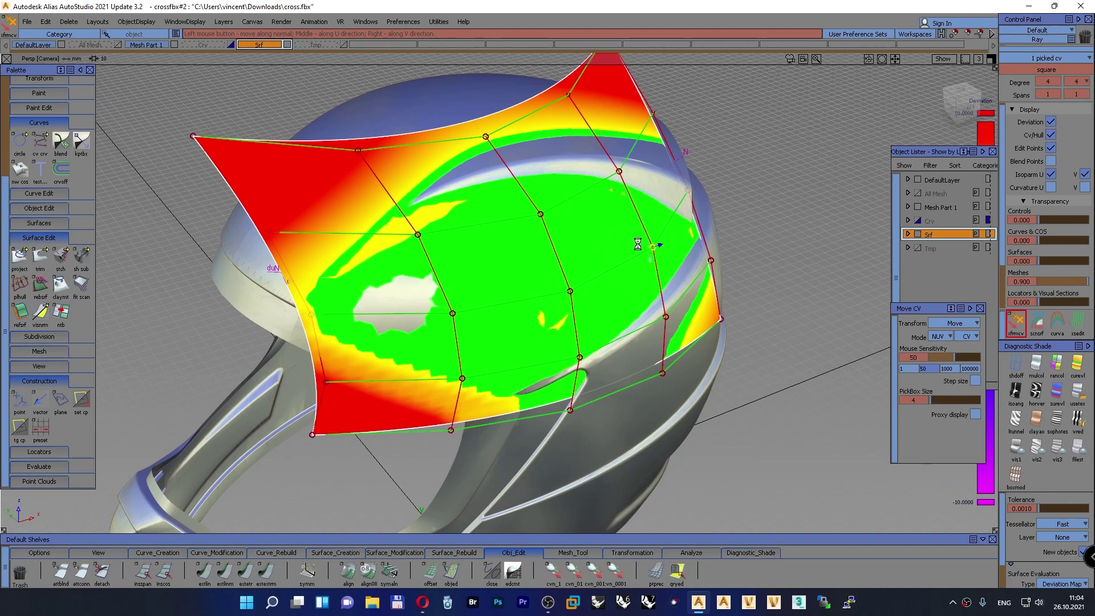
pyautogui.click(619, 170)
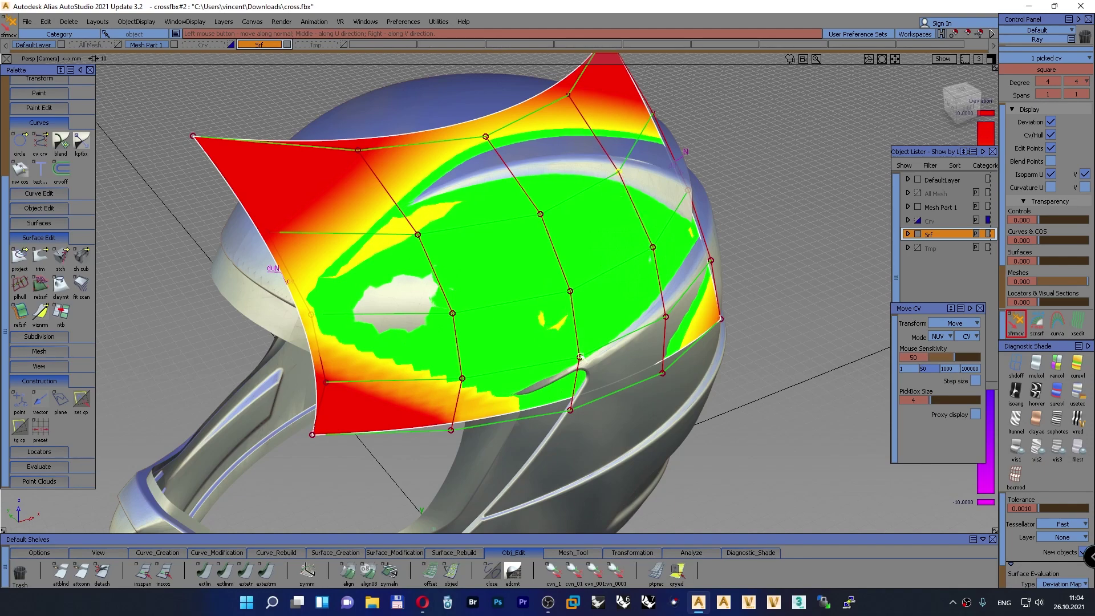
pyautogui.click(579, 356)
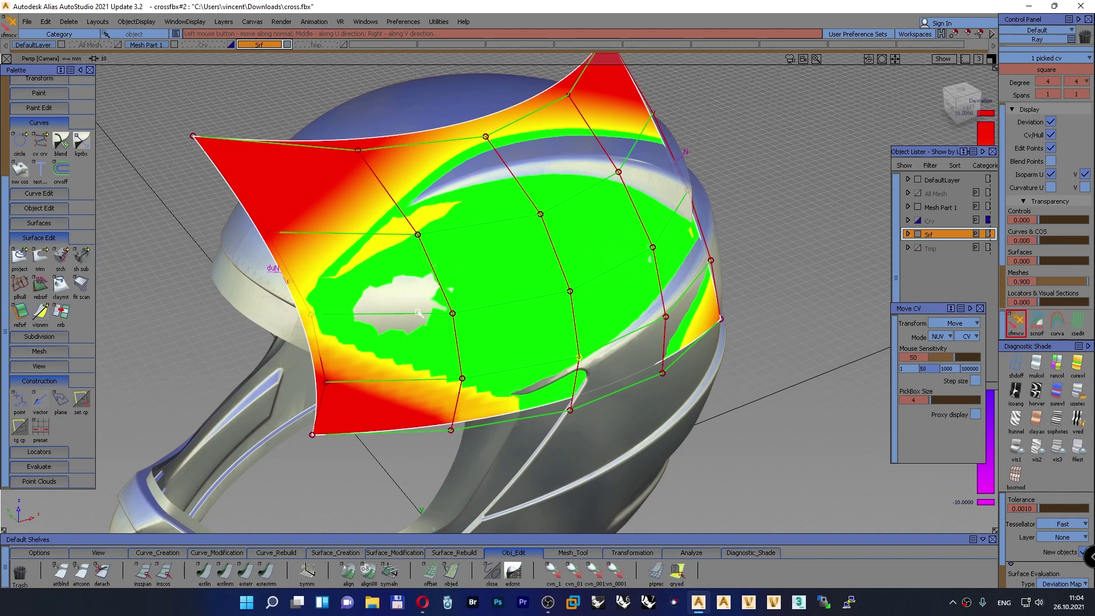
# Move the front inner column's upper and middle CVs along their normals, then readjust the upper one
pyautogui.click(417, 235)
pyautogui.moveTo(420, 248); pyautogui.dragTo(394, 249)
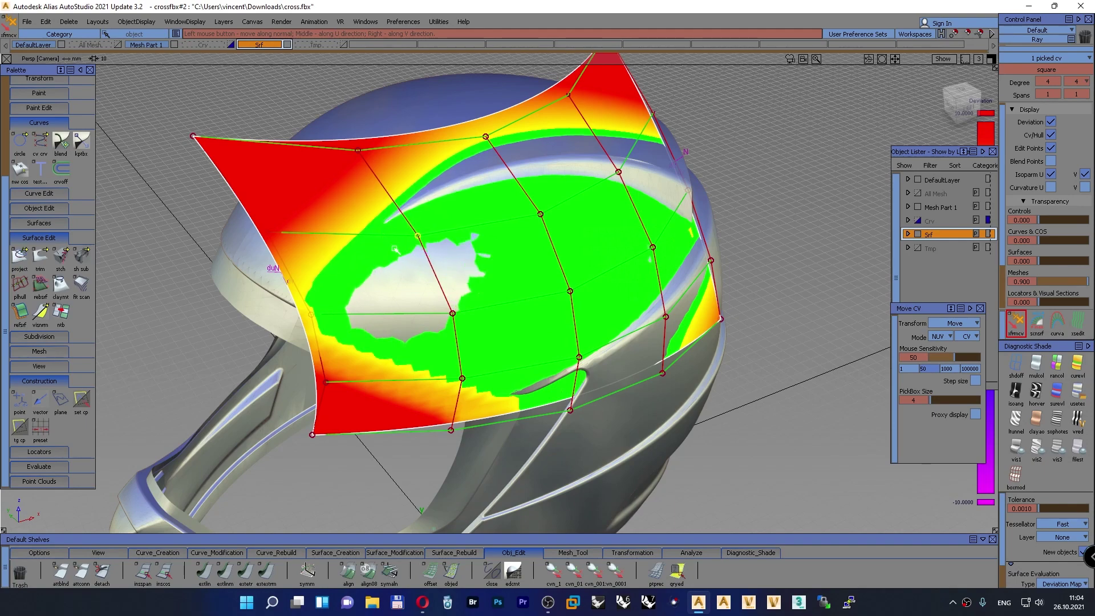
pyautogui.click(452, 313)
pyautogui.moveTo(452, 313)
pyautogui.mouseDown()
pyautogui.moveTo(438, 295)
pyautogui.moveTo(452, 296)
pyautogui.mouseUp()
pyautogui.click(417, 236)
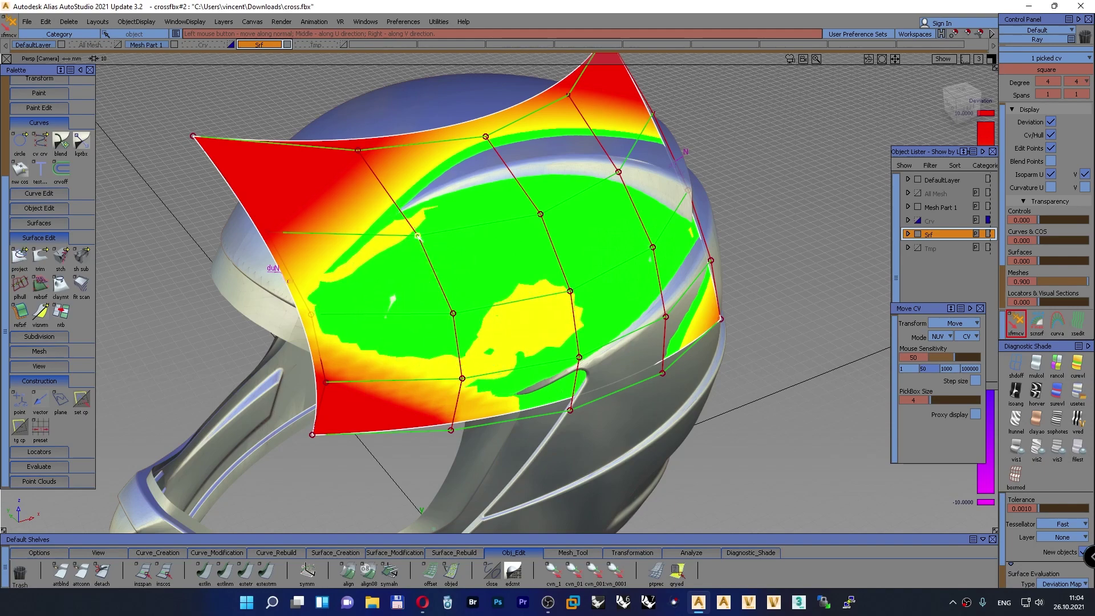
pyautogui.moveTo(415, 246); pyautogui.dragTo(394, 247)
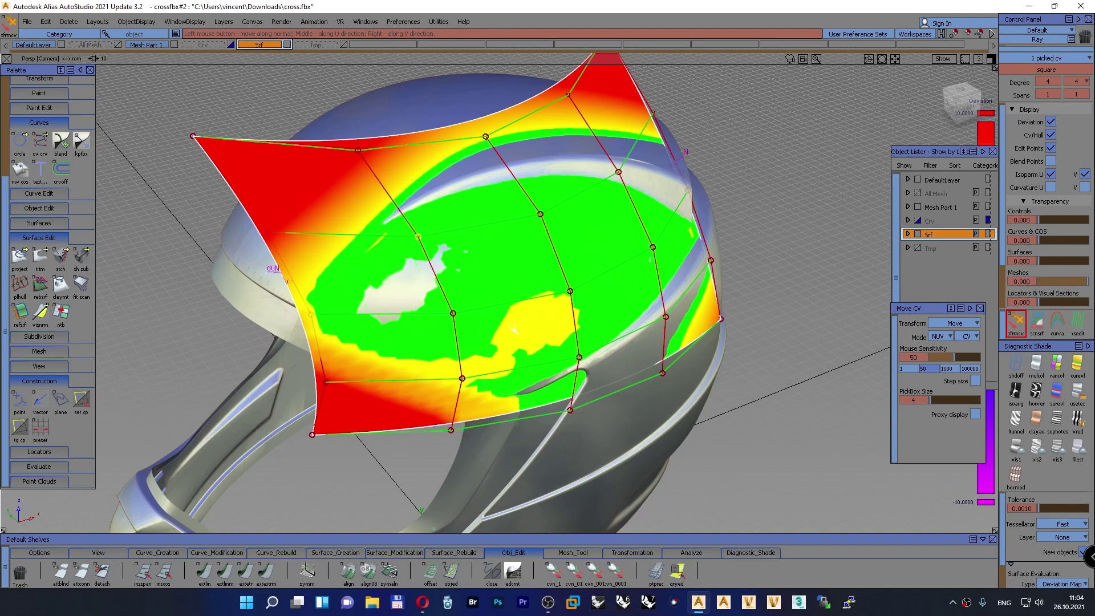
# Adjust the middle column's lower CV and the front inner column's middle and lower CVs along their normals
pyautogui.click(578, 357)
pyautogui.moveTo(579, 357); pyautogui.dragTo(536, 347)
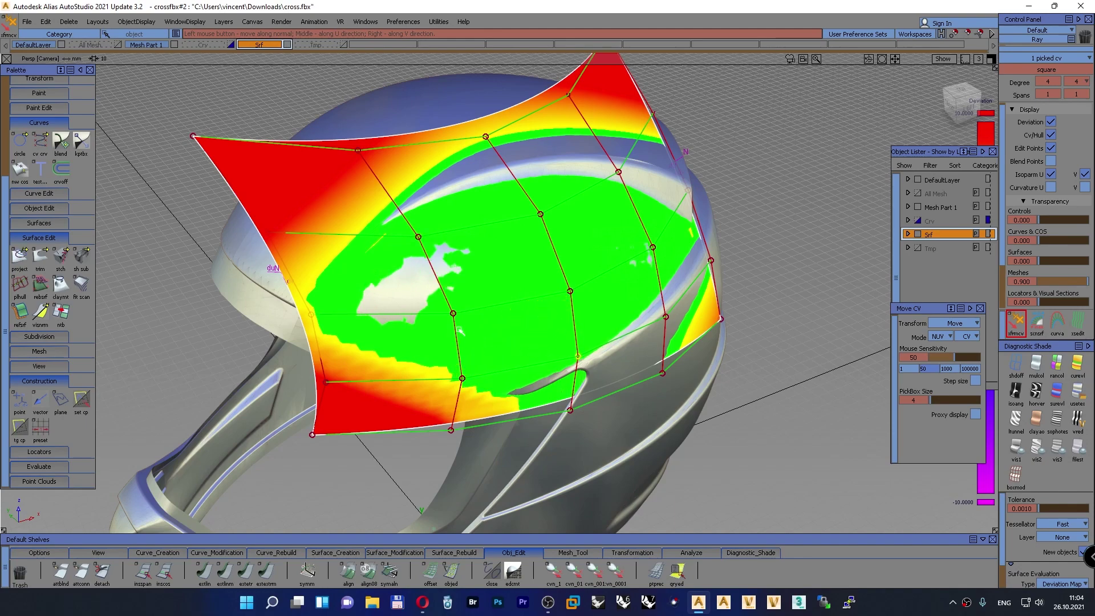
pyautogui.moveTo(453, 314)
pyautogui.mouseDown()
pyautogui.moveTo(444, 331)
pyautogui.moveTo(457, 329)
pyautogui.mouseUp()
pyautogui.click(462, 378)
pyautogui.moveTo(461, 378); pyautogui.dragTo(461, 378)
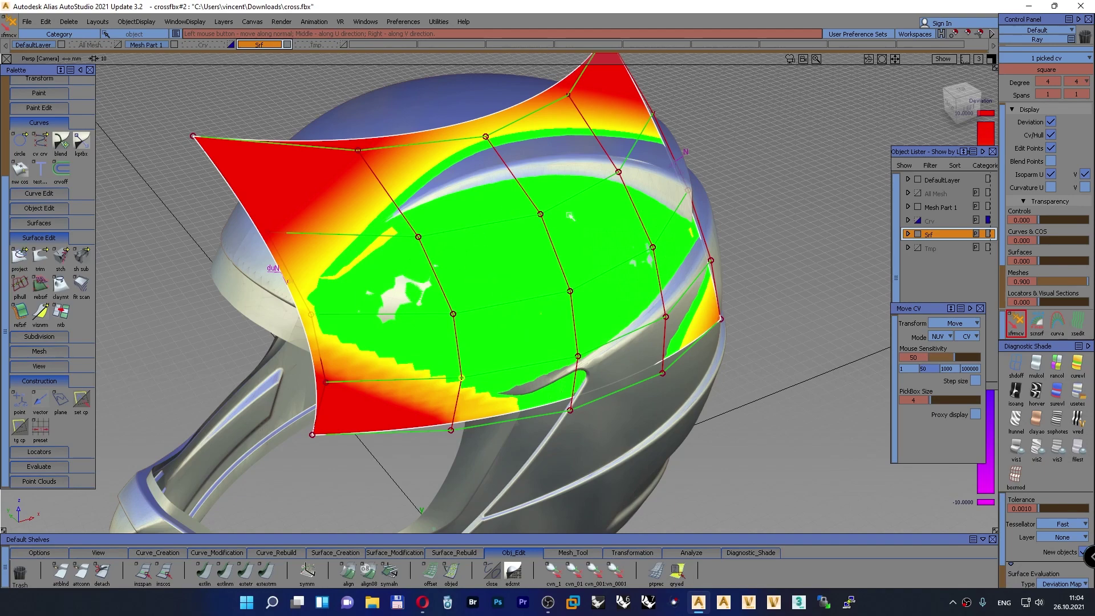
# Nudge the rear inner column's middle CV and the central CV along their normals to even out the deviation
pyautogui.click(653, 247)
pyautogui.moveTo(653, 247); pyautogui.dragTo(641, 249)
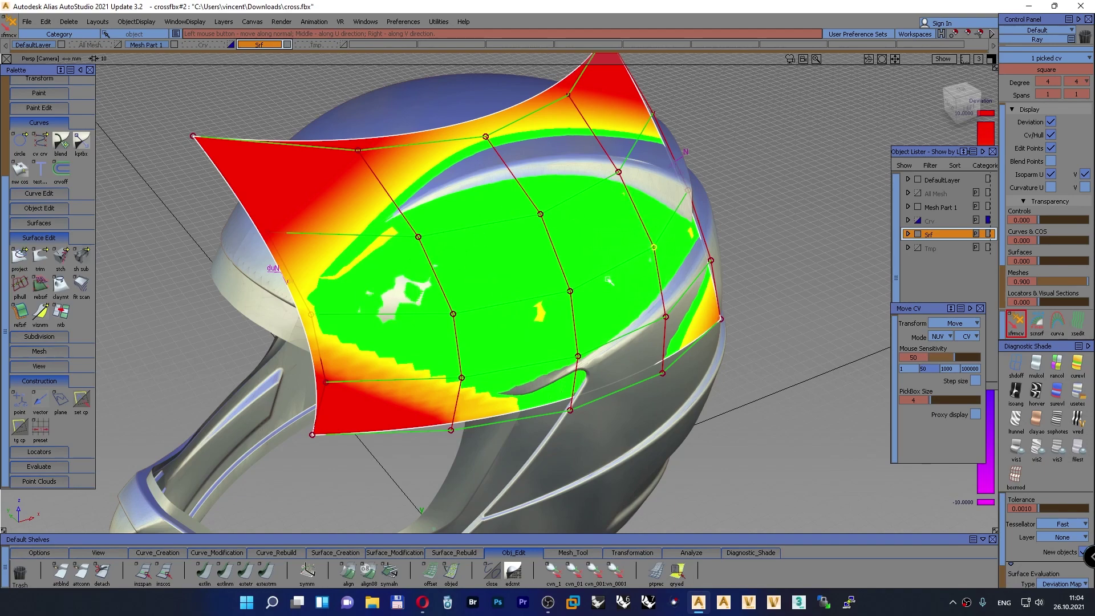
pyautogui.click(570, 291)
pyautogui.moveTo(574, 275); pyautogui.dragTo(573, 274)
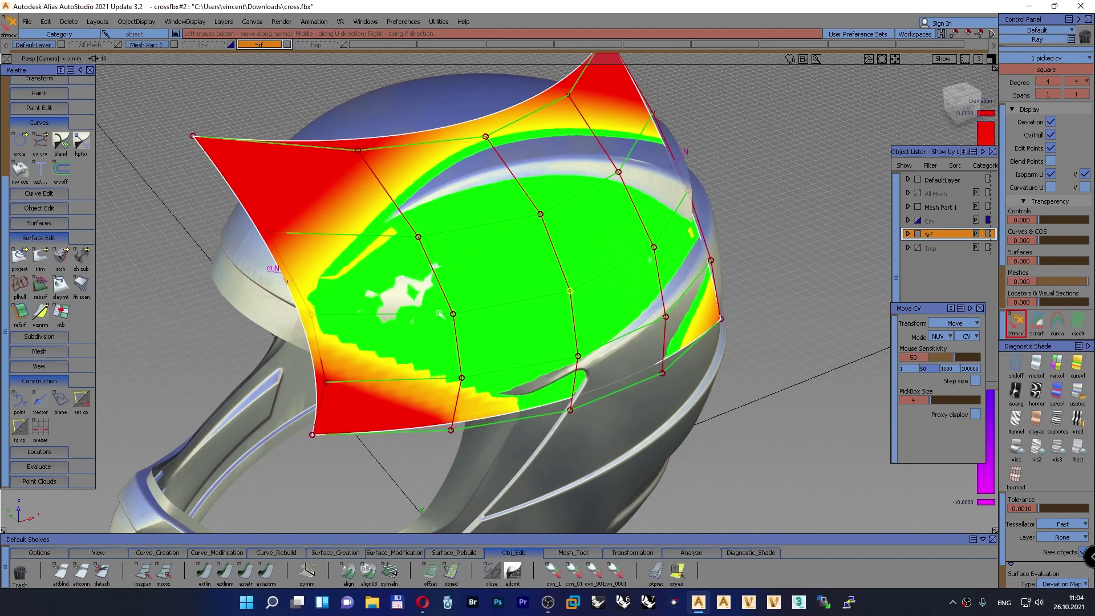
# Move the front edge's middle CV along its normal and fine-tune the front inner column's upper and middle CVs
pyautogui.click(309, 317)
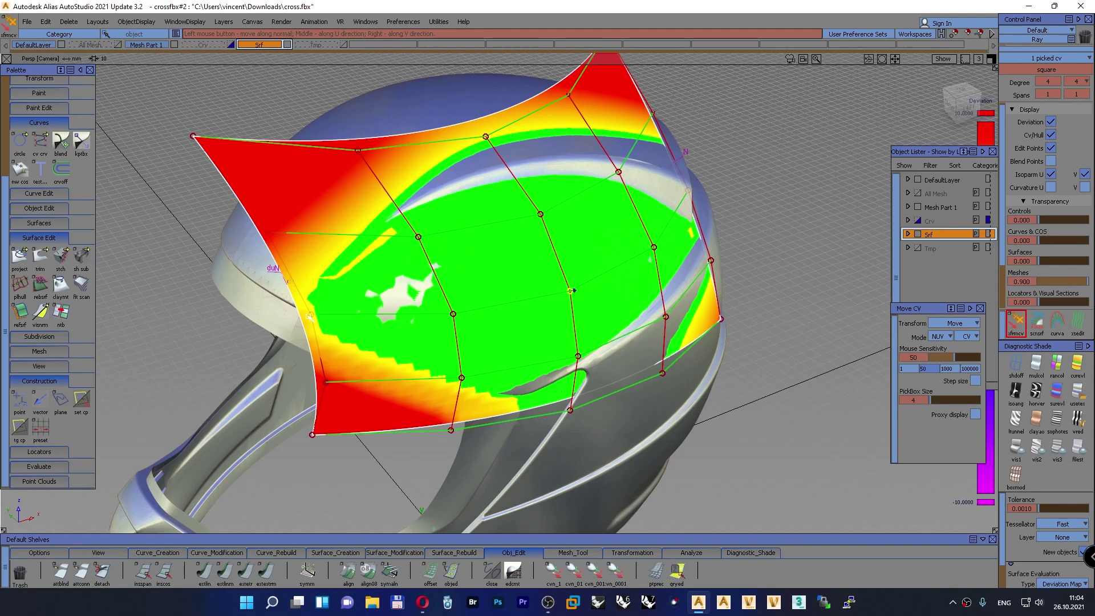
pyautogui.moveTo(269, 325); pyautogui.dragTo(253, 334)
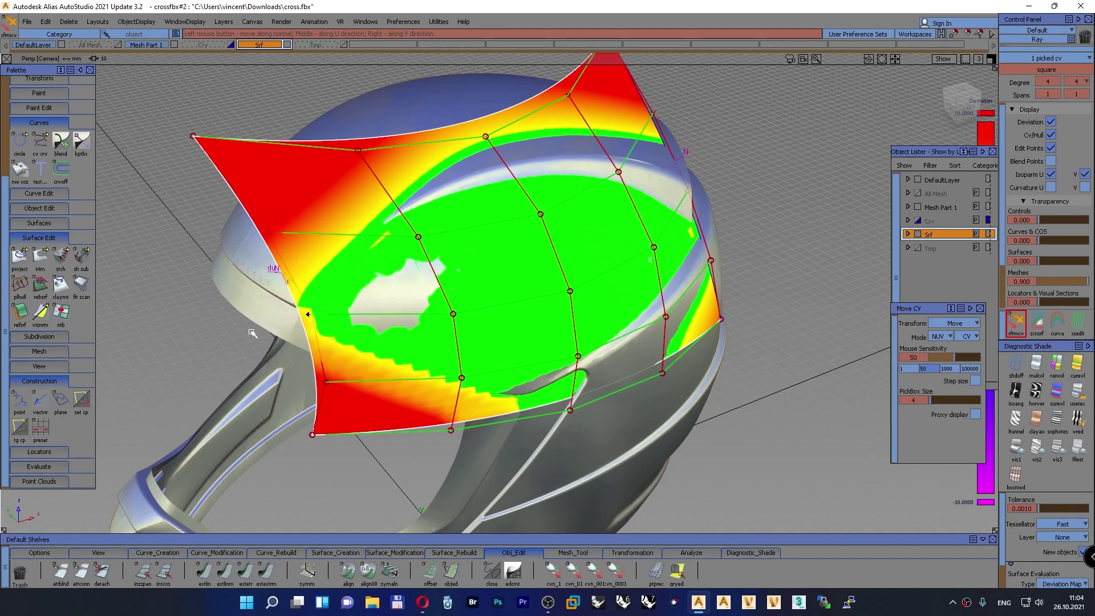
pyautogui.click(418, 238)
pyautogui.moveTo(419, 236); pyautogui.dragTo(415, 261)
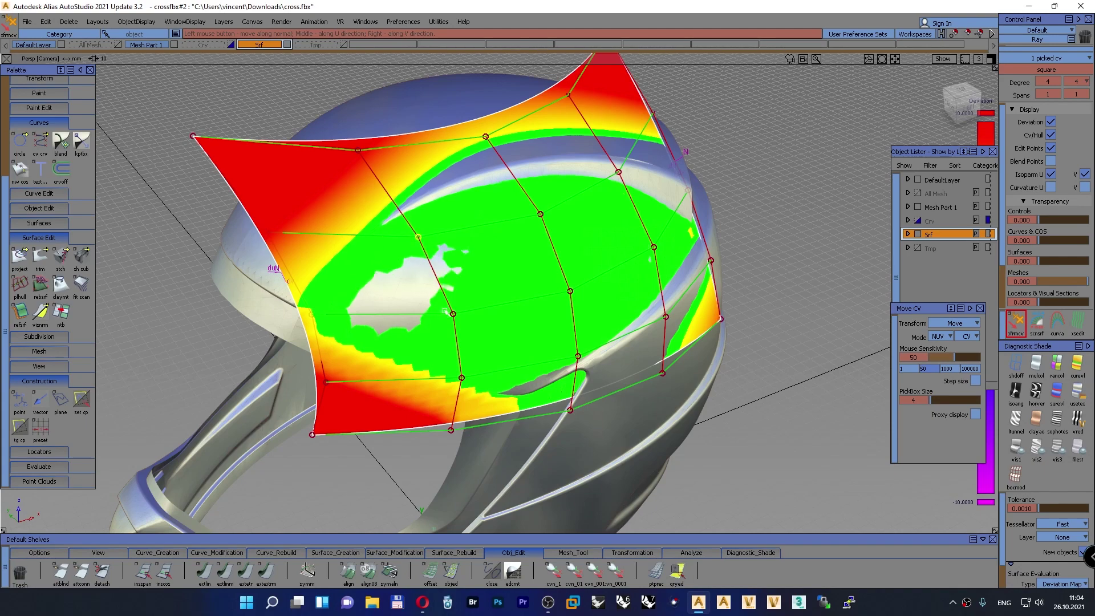
pyautogui.moveTo(434, 299)
pyautogui.mouseDown()
pyautogui.moveTo(431, 308)
pyautogui.moveTo(435, 299)
pyautogui.mouseUp()
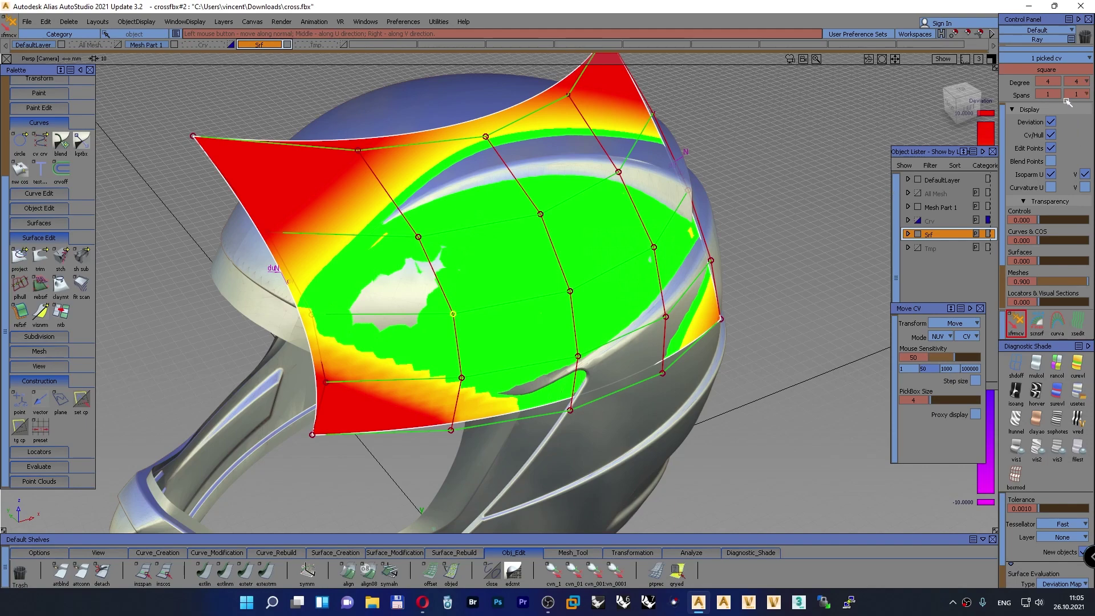
# Raise the surface's degree to 5 in both U and V
pyautogui.click(1057, 81)
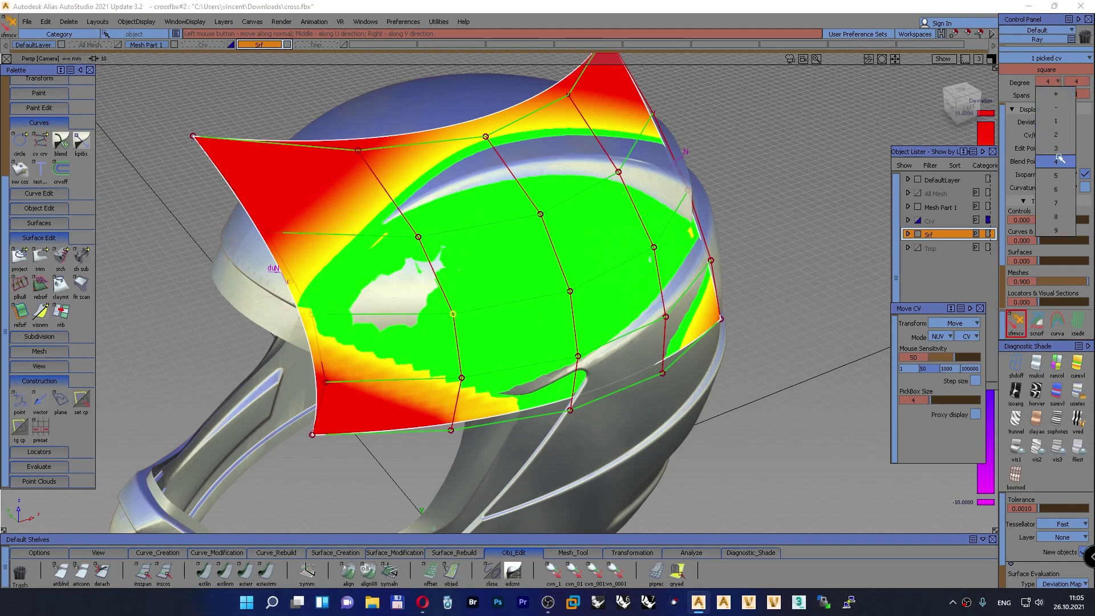
pyautogui.click(1056, 176)
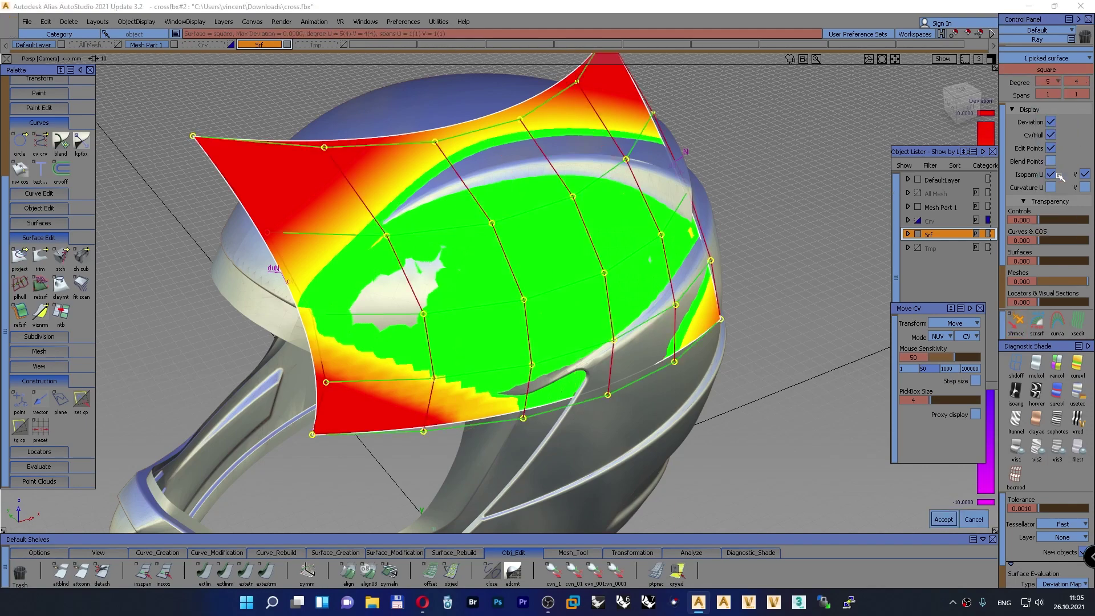
pyautogui.press('space')
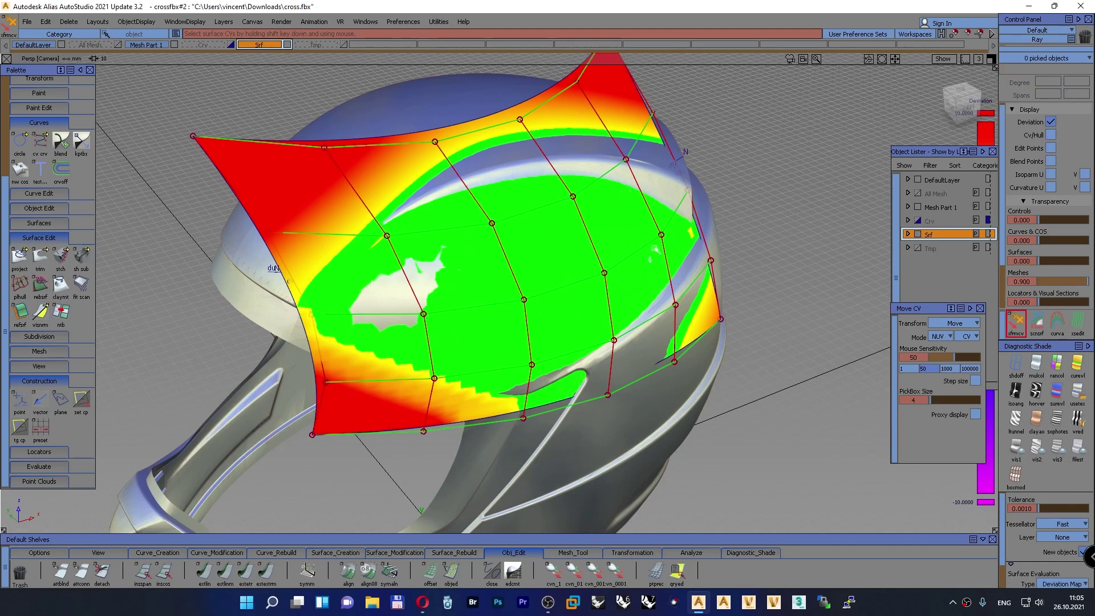
pyautogui.keyDown('ctrl'); pyautogui.keyDown('shift'); pyautogui.moveTo(783, 164); pyautogui.dragTo(784, 184); pyautogui.keyUp('shift'); pyautogui.keyUp('ctrl')
pyautogui.click(615, 72)
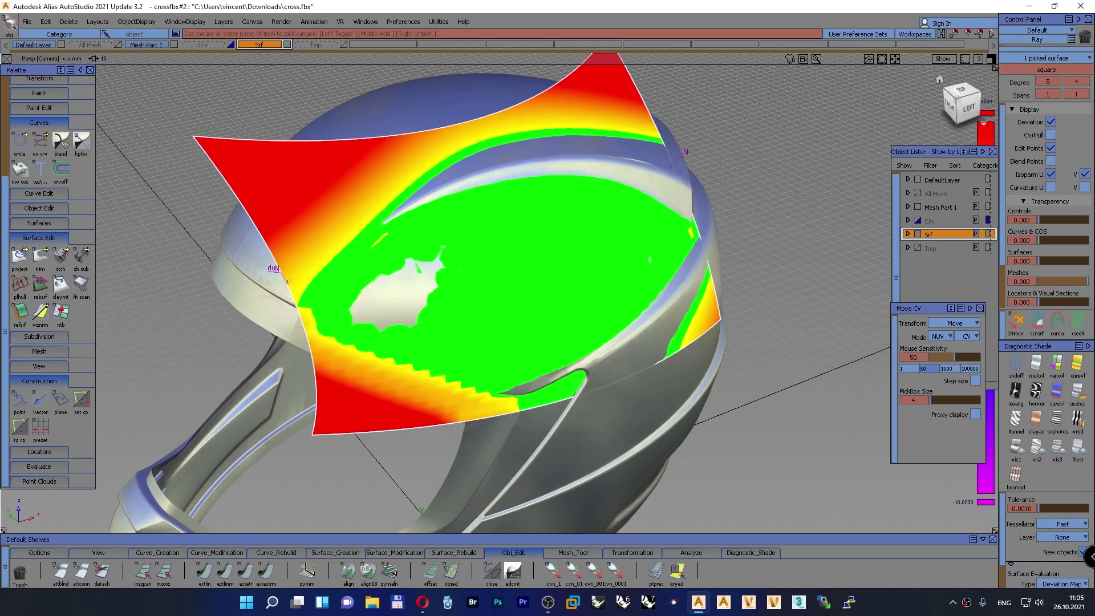
pyautogui.click(1075, 81)
pyautogui.click(1074, 175)
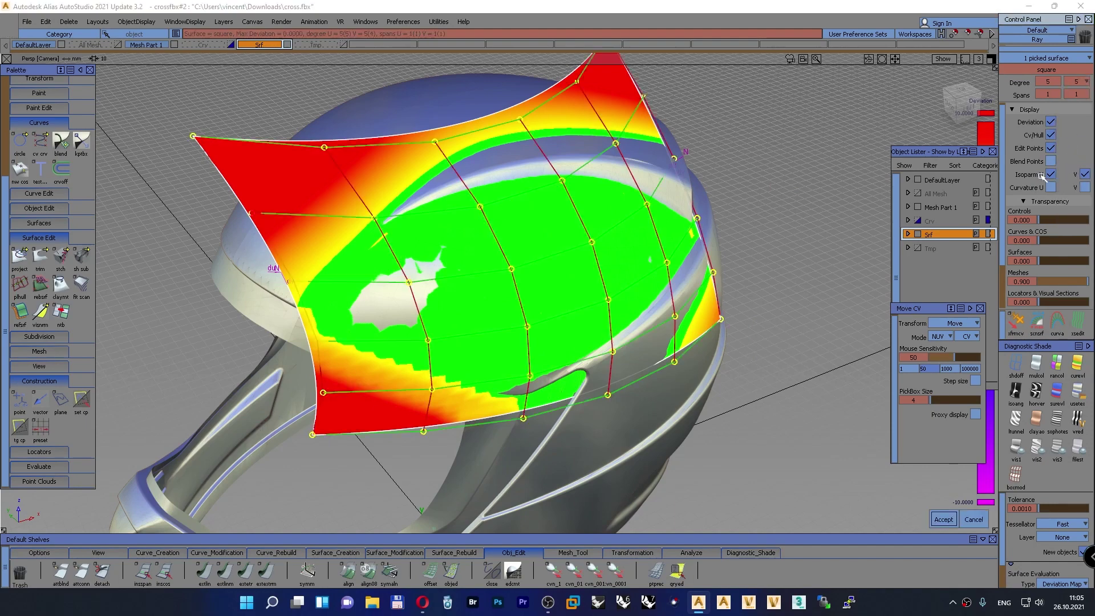
pyautogui.keyDown('ctrl'); pyautogui.keyDown('shift'); pyautogui.moveTo(778, 145); pyautogui.dragTo(777, 117); pyautogui.keyUp('shift'); pyautogui.keyUp('ctrl')
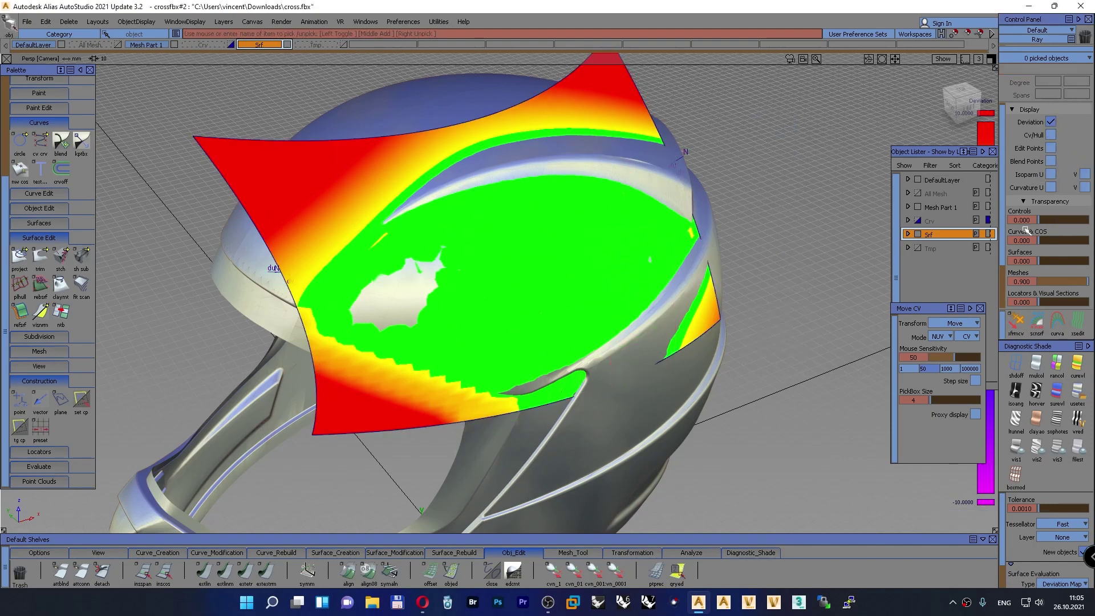
# Move the foremost inner column's two middle CVs and the next column's lower middle CV along their normals
pyautogui.click(1016, 322)
pyautogui.click(431, 274)
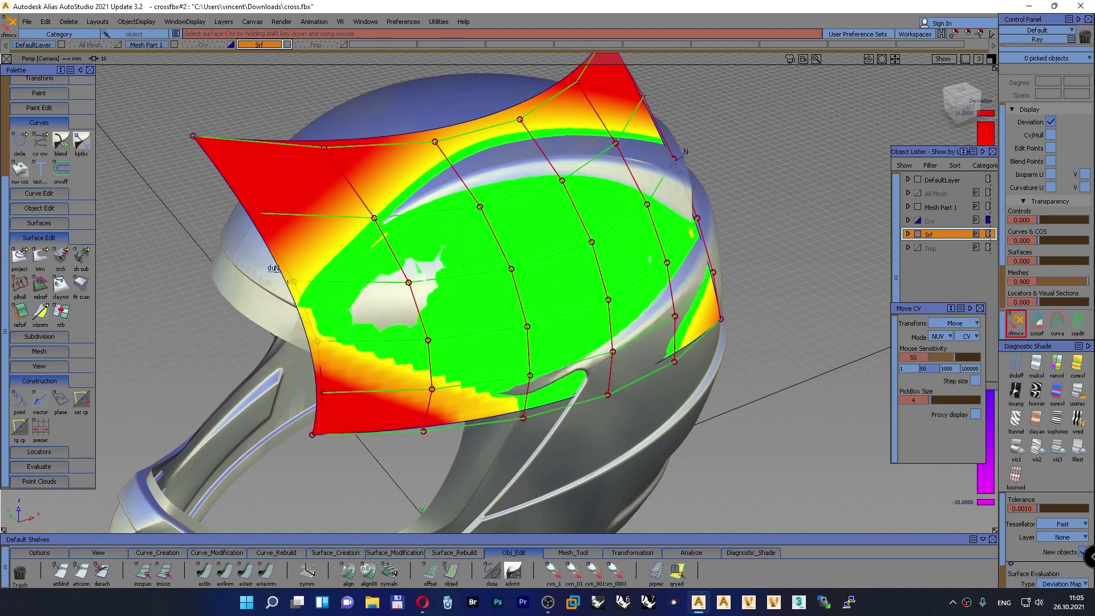
pyautogui.click(408, 281)
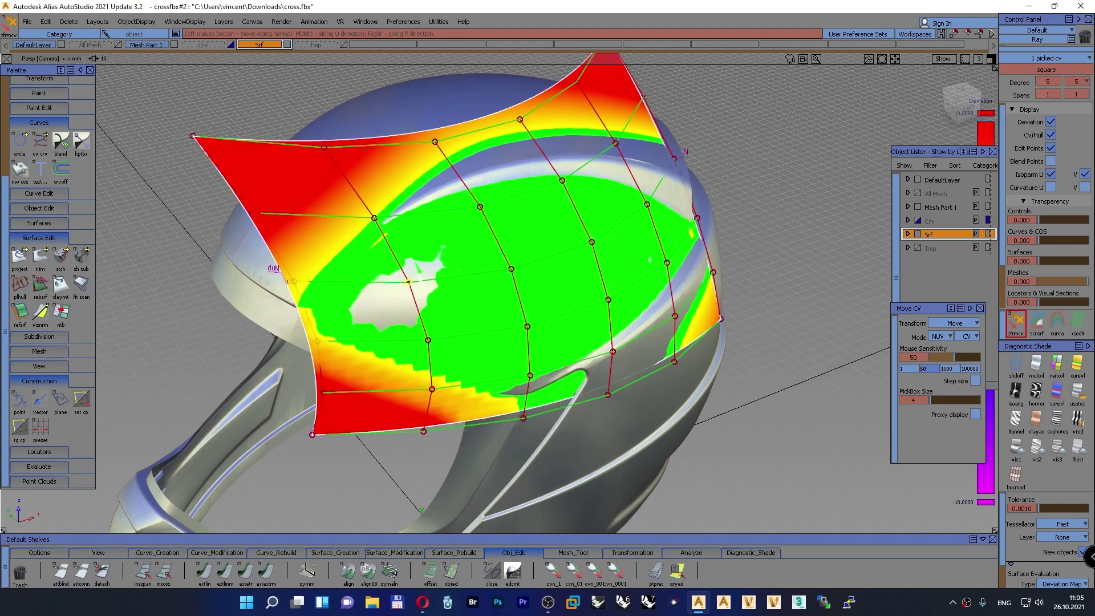
pyautogui.moveTo(409, 282); pyautogui.dragTo(432, 272)
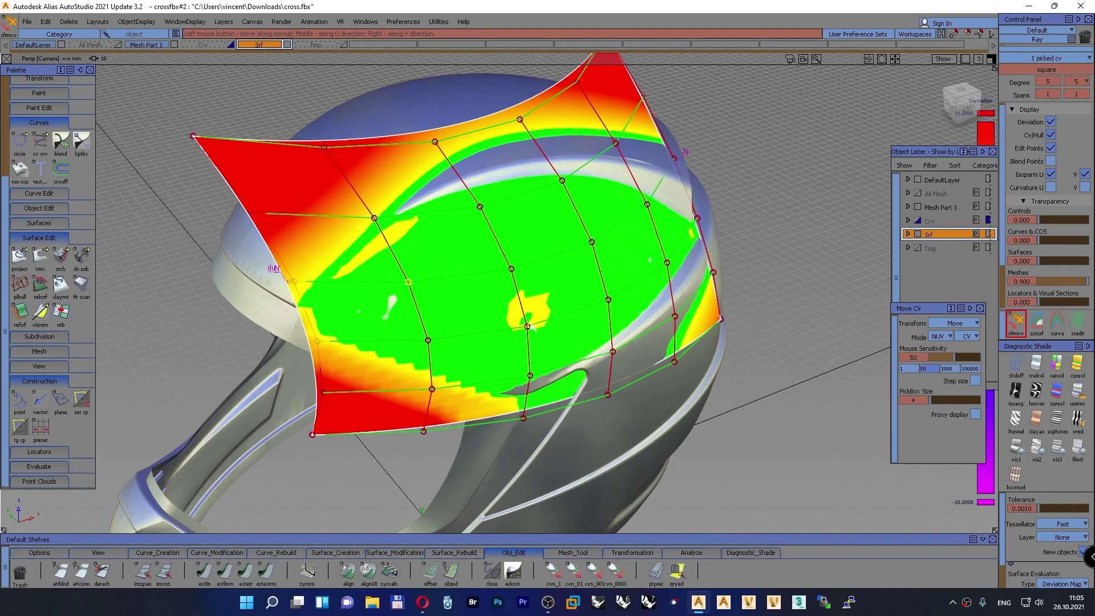
pyautogui.click(527, 326)
pyautogui.moveTo(527, 326); pyautogui.dragTo(494, 313)
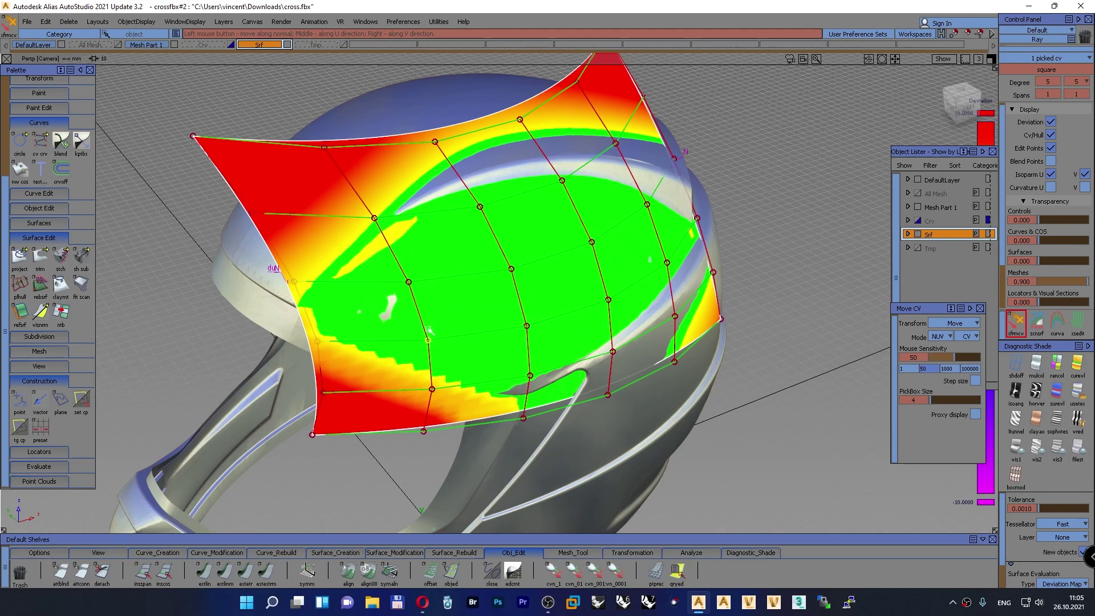
pyautogui.moveTo(429, 330)
pyautogui.mouseDown()
pyautogui.moveTo(398, 291)
pyautogui.moveTo(428, 322)
pyautogui.moveTo(440, 321)
pyautogui.mouseUp()
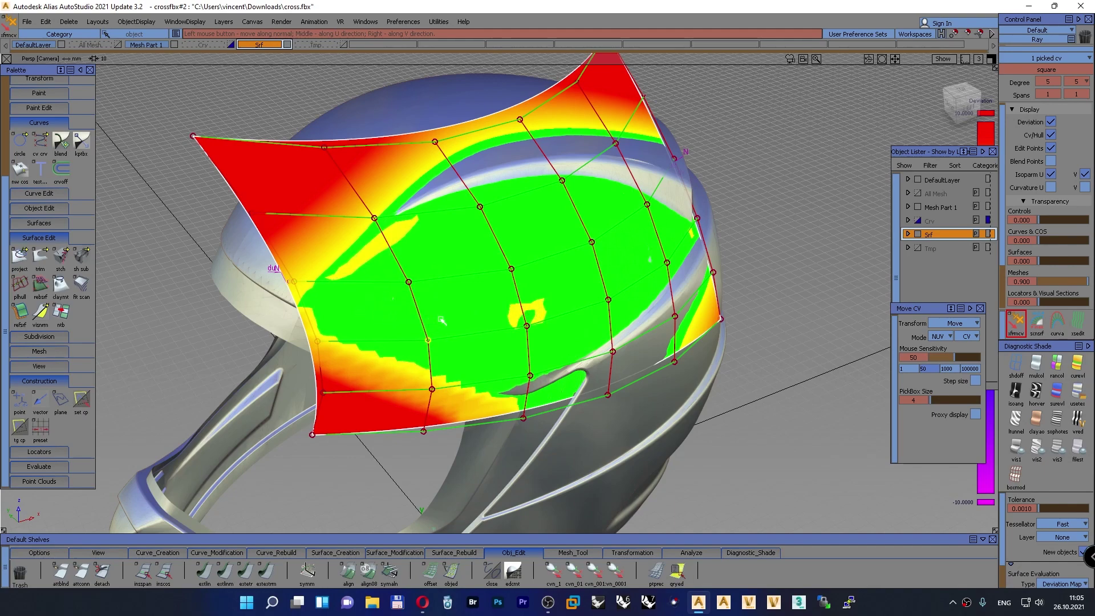
# Move the second inner column's lower middle CV and the foremost inner column's second and third CVs from the top along their normals
pyautogui.click(526, 326)
pyautogui.moveTo(526, 326); pyautogui.dragTo(521, 318)
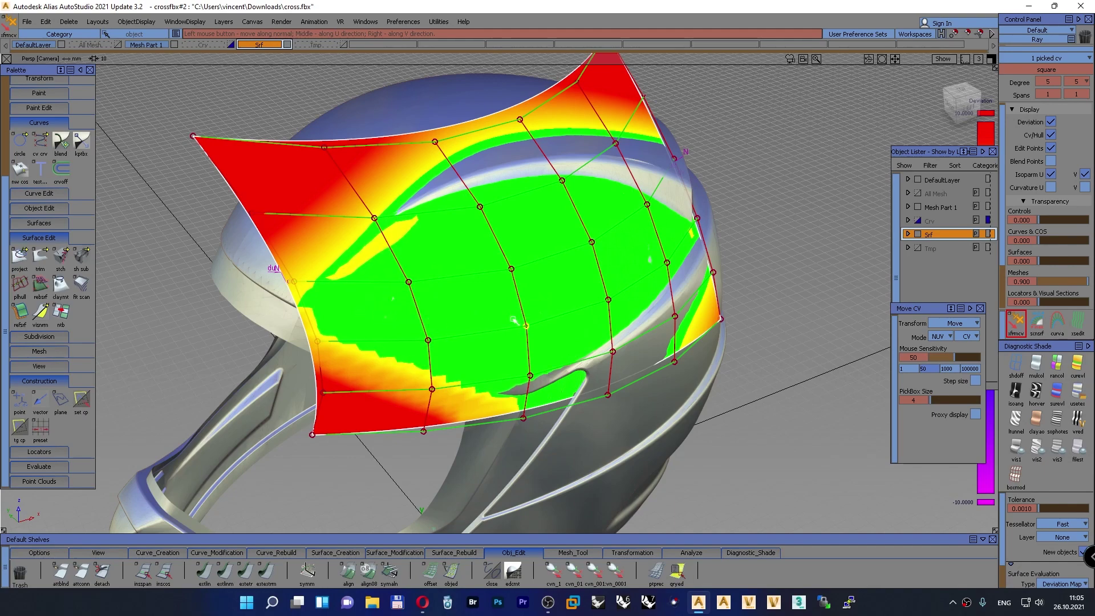
pyautogui.click(374, 218)
pyautogui.moveTo(374, 218); pyautogui.dragTo(375, 218)
pyautogui.click(408, 282)
pyautogui.moveTo(409, 281); pyautogui.dragTo(416, 268)
# Fine-tune the foremost inner column's two upper CVs and the next column's lower middle CV to close the gaps in the deviation map
pyautogui.click(375, 219)
pyautogui.moveTo(401, 222); pyautogui.dragTo(398, 234)
pyautogui.click(409, 282)
pyautogui.moveTo(417, 271); pyautogui.dragTo(423, 267)
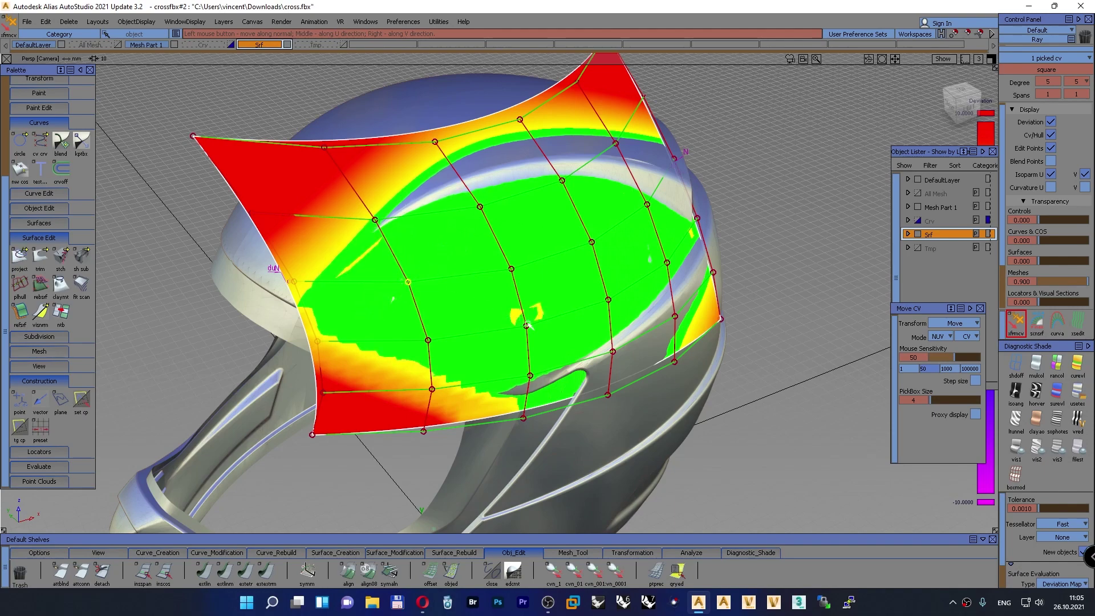
pyautogui.moveTo(527, 325); pyautogui.dragTo(528, 327)
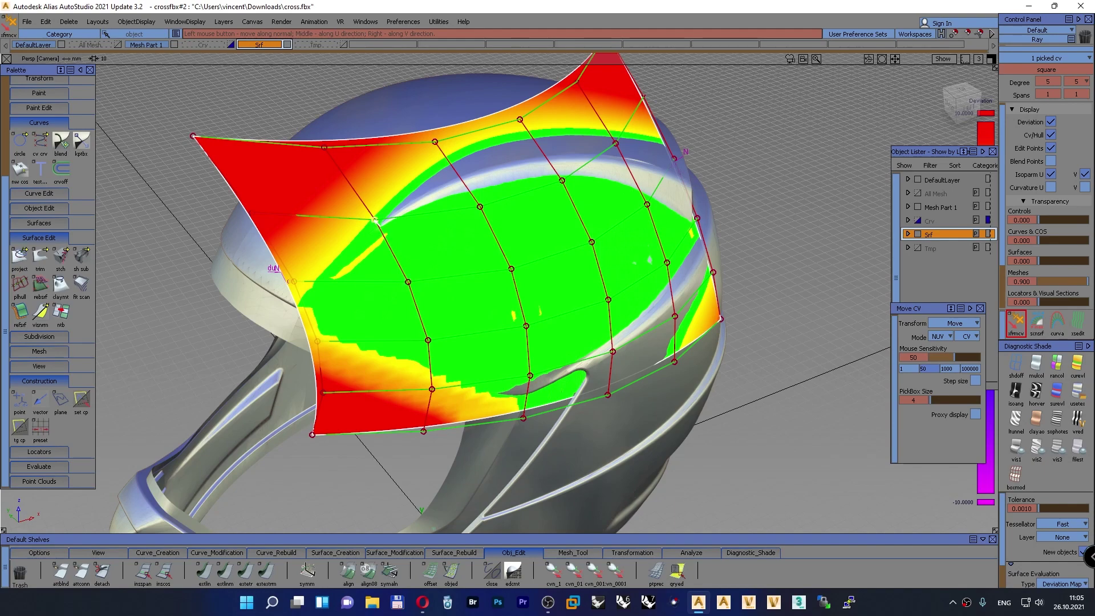
pyautogui.moveTo(375, 220); pyautogui.dragTo(374, 218)
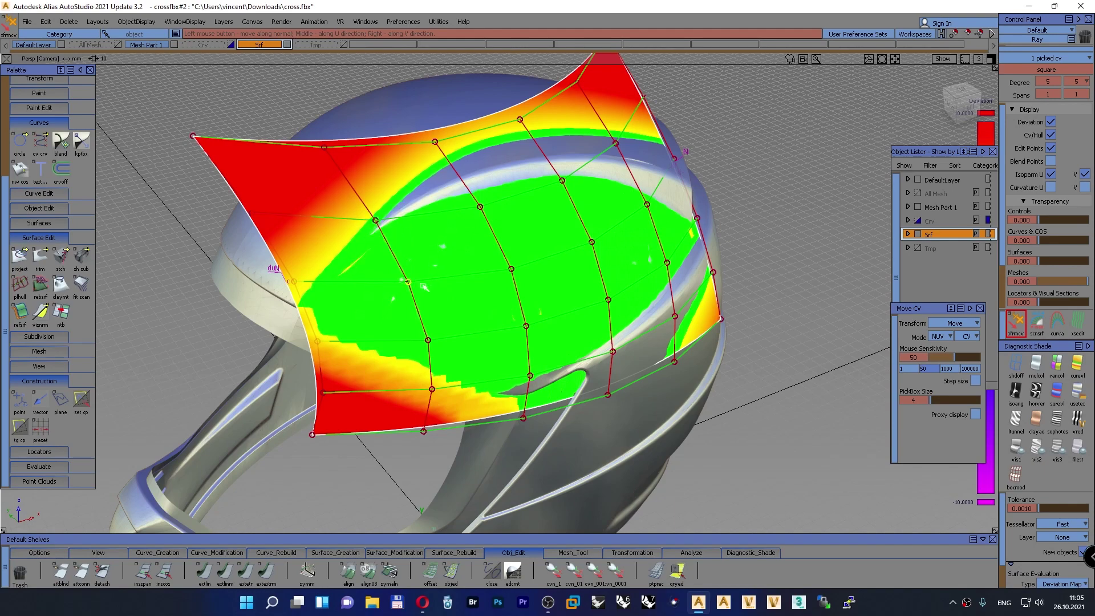
pyautogui.moveTo(375, 220); pyautogui.dragTo(398, 234)
pyautogui.moveTo(407, 281); pyautogui.dragTo(420, 285)
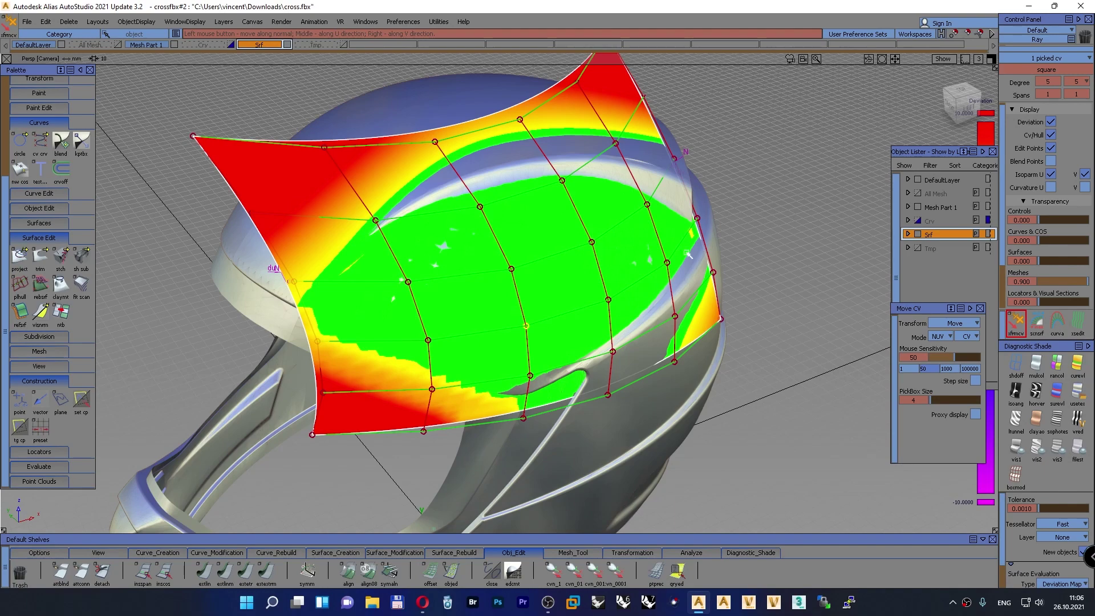
# Nudge the rear edge's lower middle CV and the adjacent inner column's lower middle CV along their normals
pyautogui.click(697, 220)
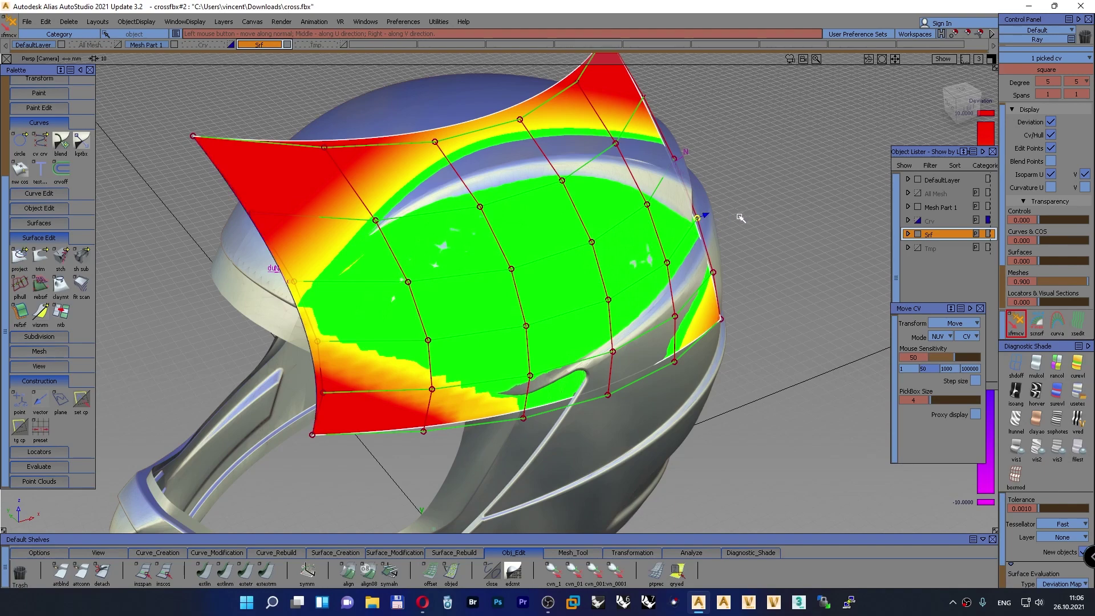
pyautogui.click(667, 261)
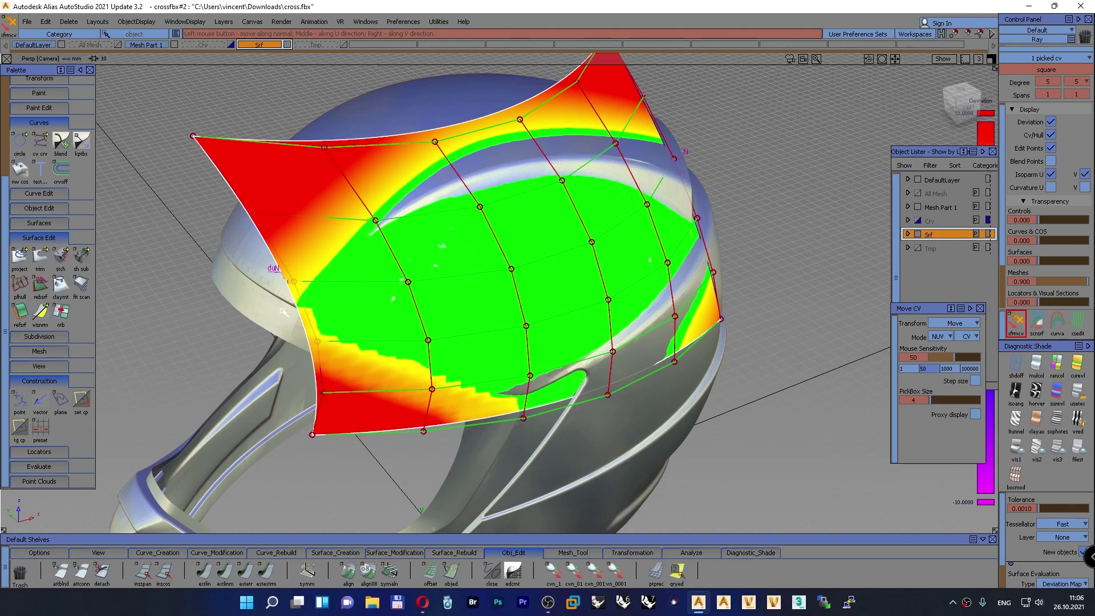
# Adjust the foremost inner column's fifth and third CVs and the second inner column's lower middle CV along their normals
pyautogui.keyDown('alt'); pyautogui.keyDown('shift'); pyautogui.moveTo(283, 311); pyautogui.dragTo(796, 394); pyautogui.keyUp('shift'); pyautogui.keyUp('alt')
pyautogui.keyDown('alt'); pyautogui.keyDown('shift'); pyautogui.moveTo(757, 443); pyautogui.dragTo(523, 409); pyautogui.keyUp('shift'); pyautogui.keyUp('alt')
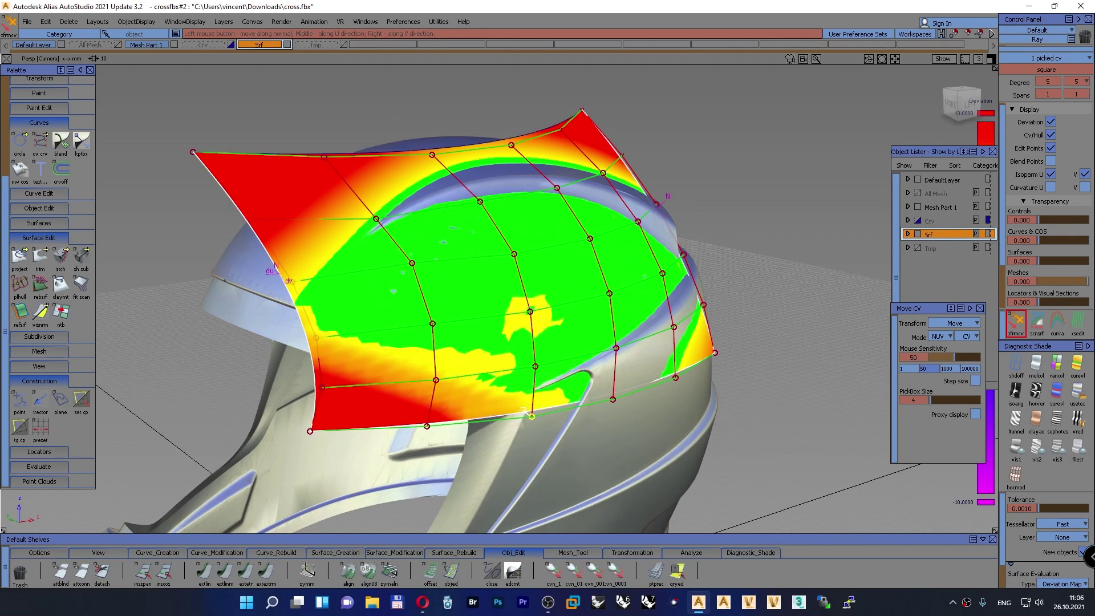
pyautogui.moveTo(437, 381)
pyautogui.mouseDown()
pyautogui.moveTo(451, 397)
pyautogui.moveTo(439, 399)
pyautogui.mouseUp()
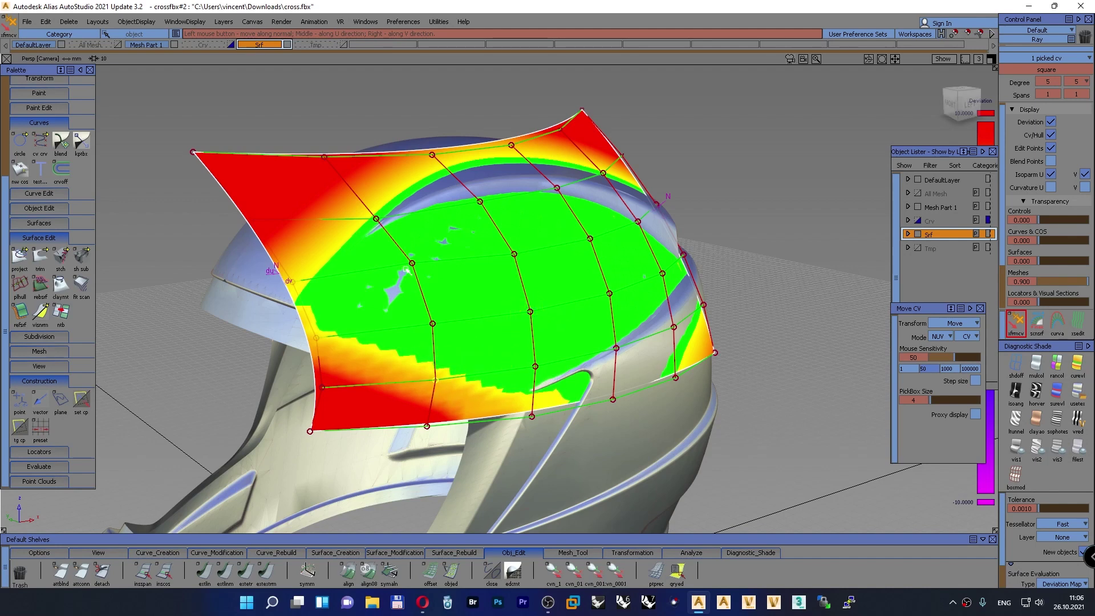
pyautogui.moveTo(412, 263); pyautogui.dragTo(427, 276)
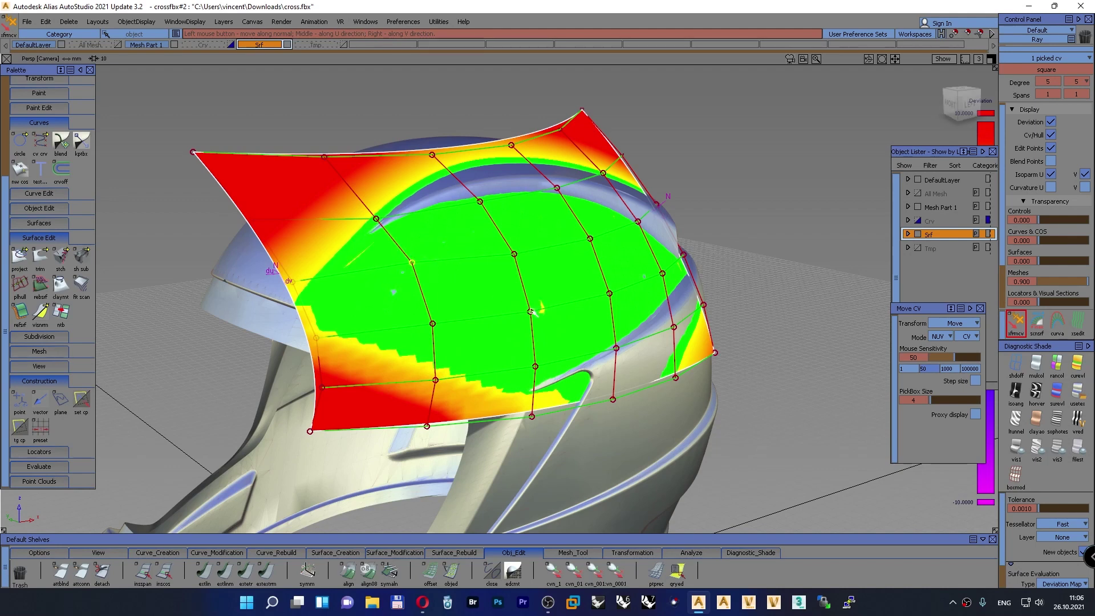
pyautogui.moveTo(530, 312); pyautogui.dragTo(532, 311)
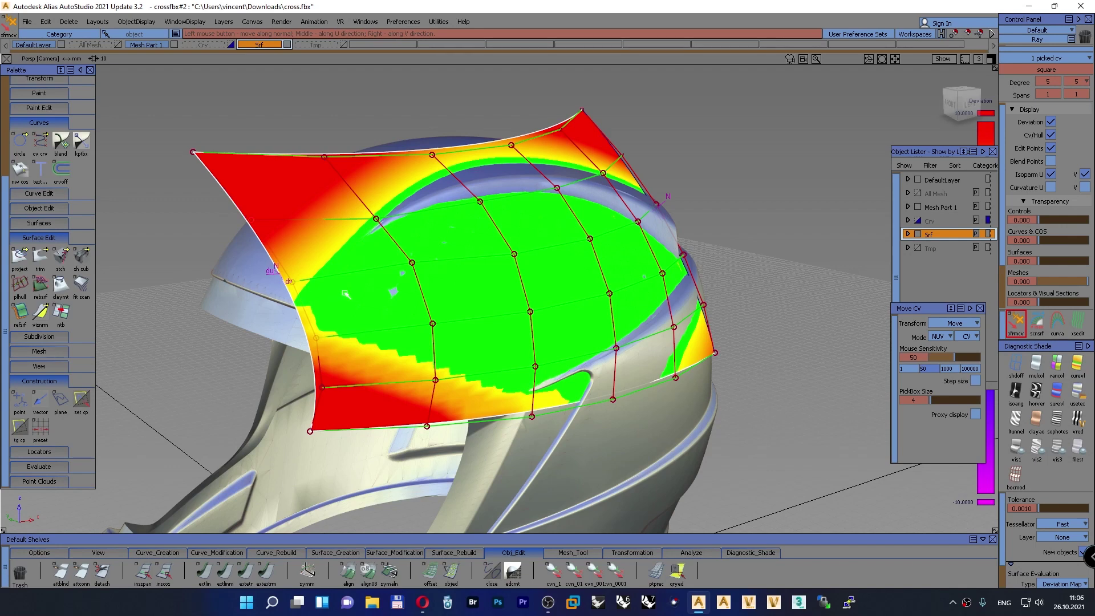
# Clear the selection, restart Move CV on the surface and nudge the front edge's upper CV along its normal
pyautogui.keyDown('ctrl'); pyautogui.keyDown('shift'); pyautogui.moveTo(776, 191); pyautogui.dragTo(774, 161); pyautogui.keyUp('shift'); pyautogui.keyUp('ctrl')
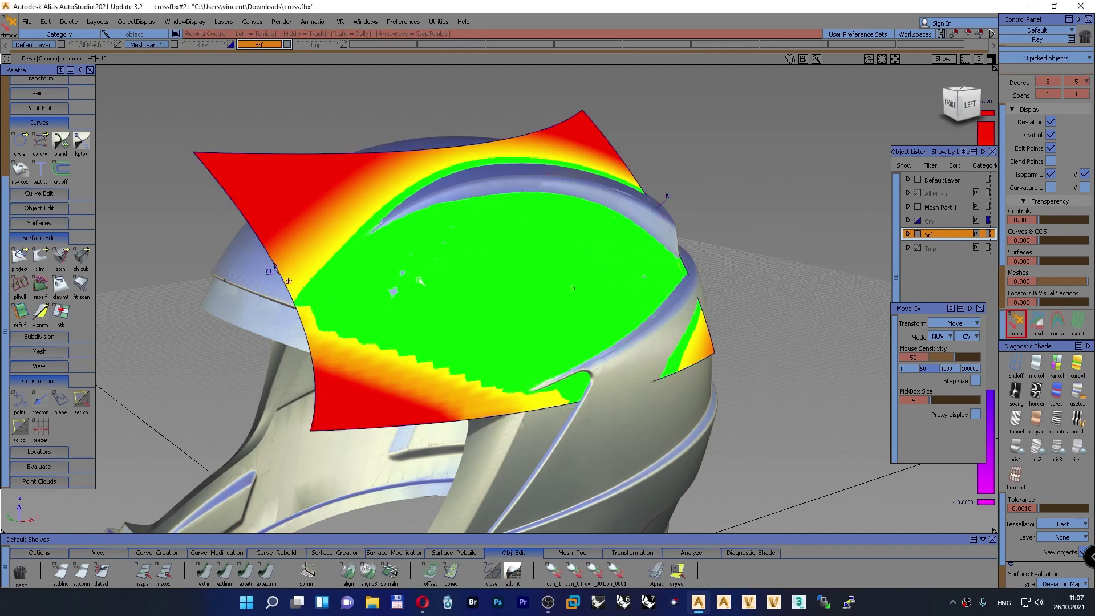
pyautogui.keyDown('alt'); pyautogui.keyDown('shift'); pyautogui.moveTo(418, 279); pyautogui.dragTo(440, 331); pyautogui.keyUp('shift'); pyautogui.keyUp('alt')
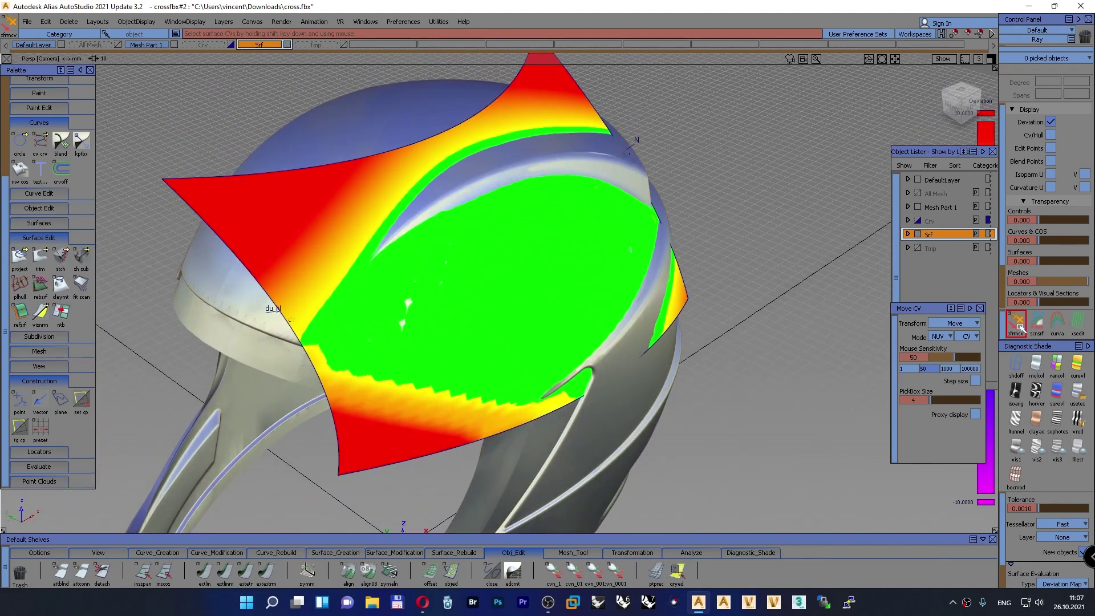
pyautogui.click(184, 198)
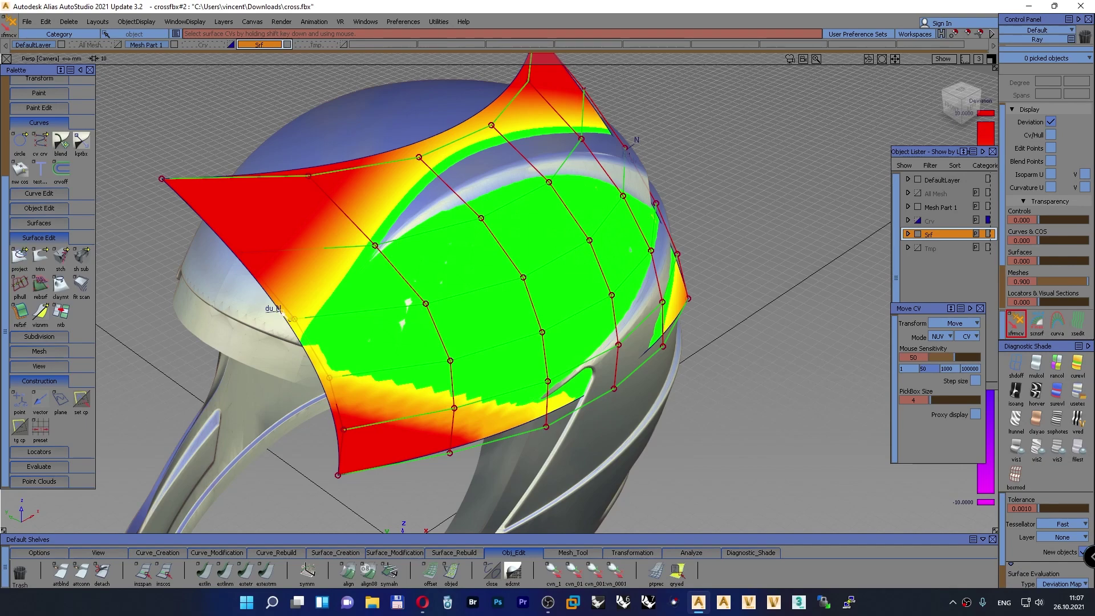
pyautogui.keyDown('shift'); pyautogui.click(241, 256); pyautogui.keyUp('shift')
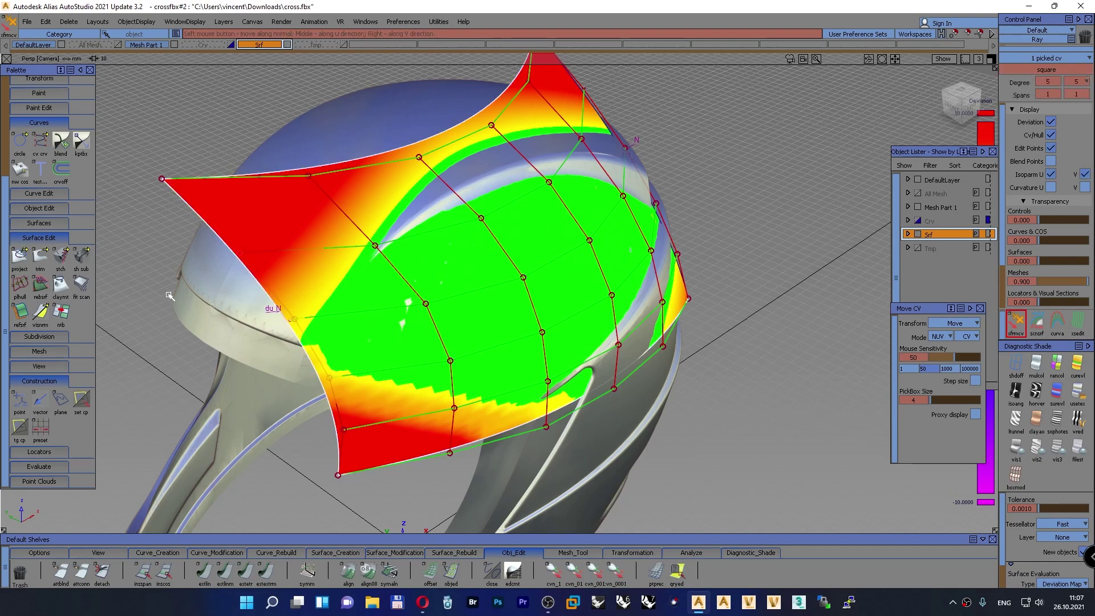
pyautogui.moveTo(166, 279)
pyautogui.mouseDown()
pyautogui.moveTo(182, 280)
pyautogui.moveTo(172, 285)
pyautogui.mouseUp()
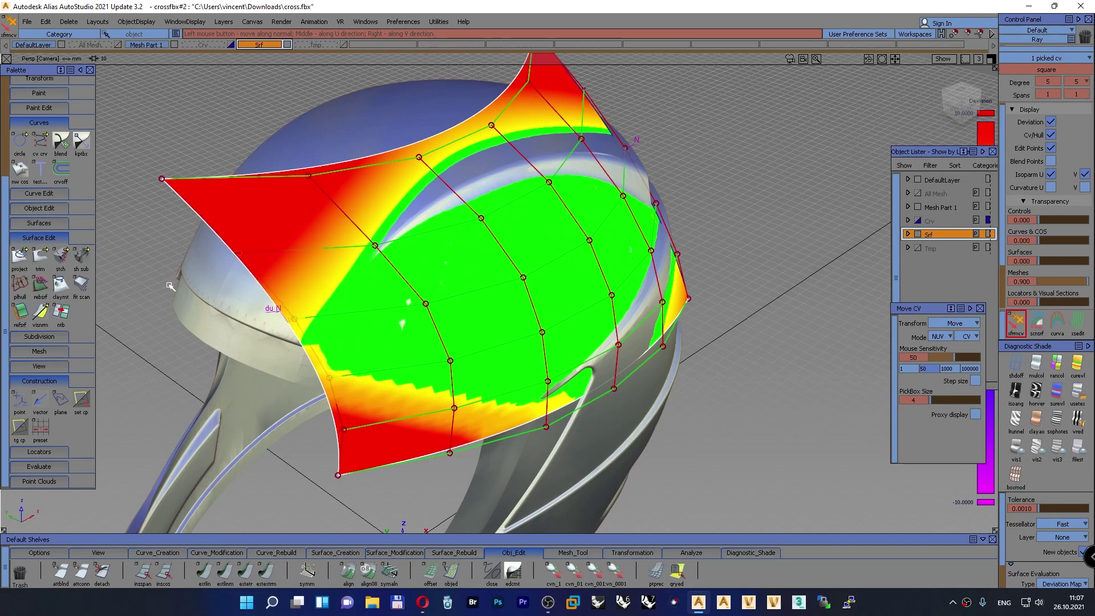
# Extend the surface's rear edge by about 8 mm past the end of the helmet's side area
pyautogui.keyDown('ctrl'); pyautogui.keyDown('shift'); pyautogui.moveTo(736, 162); pyautogui.dragTo(737, 137); pyautogui.keyUp('shift'); pyautogui.keyUp('ctrl')
pyautogui.keyDown('alt'); pyautogui.keyDown('shift'); pyautogui.moveTo(753, 194); pyautogui.dragTo(580, 240); pyautogui.keyUp('shift'); pyautogui.keyUp('alt')
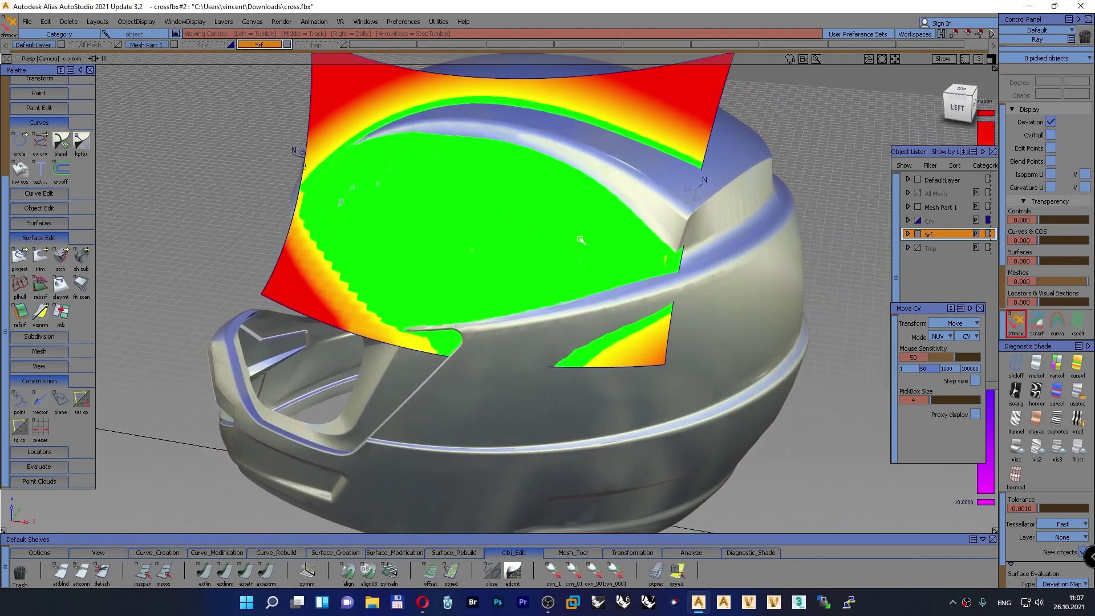
pyautogui.click(282, 577)
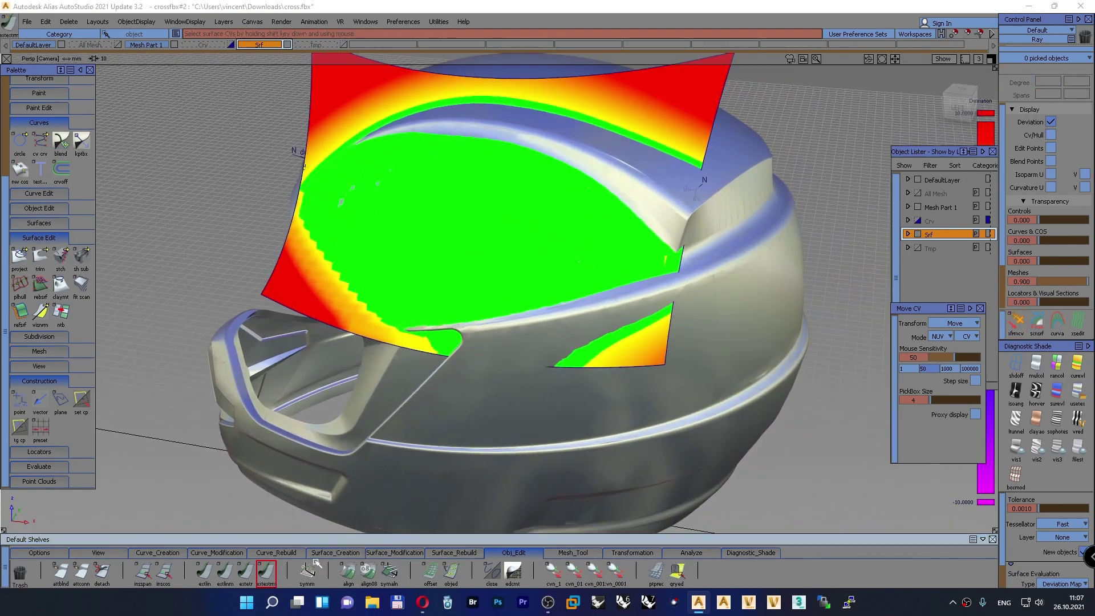
pyautogui.click(684, 251)
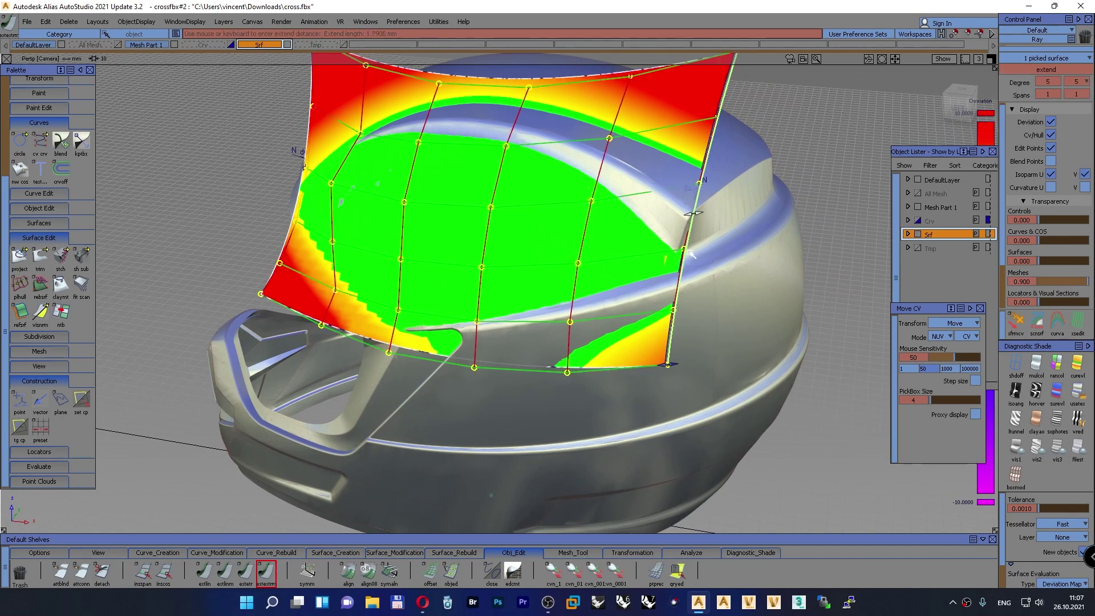
pyautogui.moveTo(684, 251); pyautogui.dragTo(708, 253)
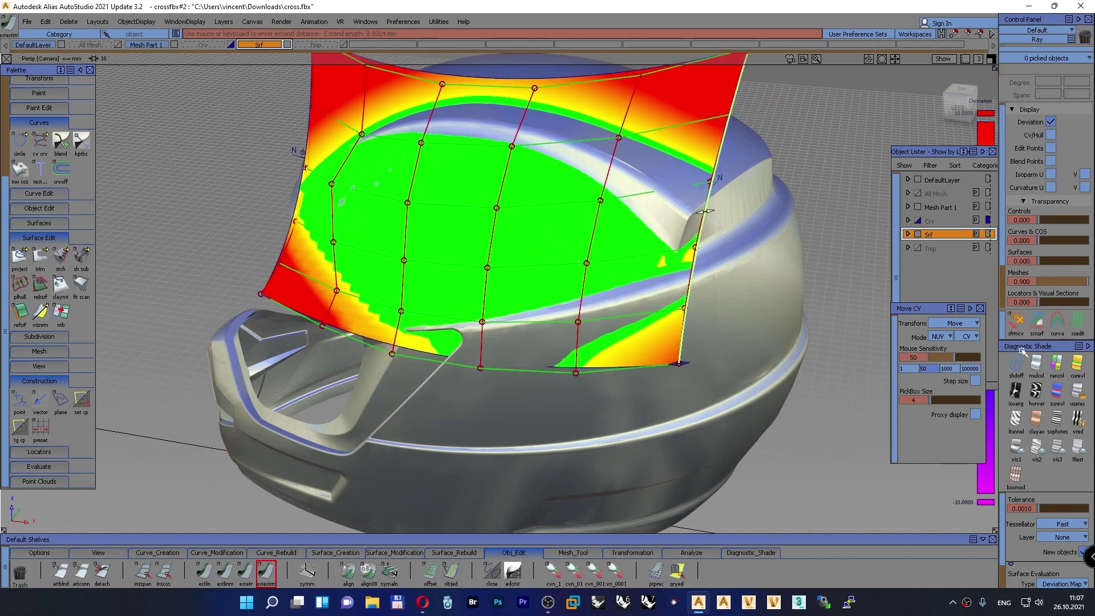
# Readjust the extended rear edge's lower middle CV and its neighbour in the rearmost inner column along their normals
pyautogui.click(1015, 321)
pyautogui.click(696, 253)
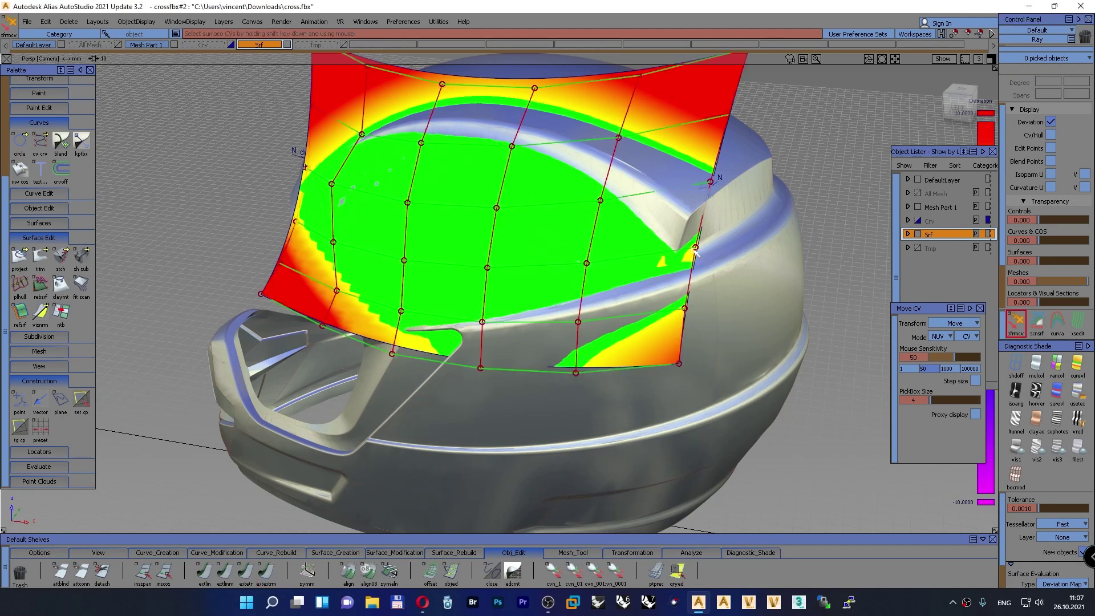
pyautogui.click(695, 247)
pyautogui.moveTo(698, 245); pyautogui.dragTo(692, 248)
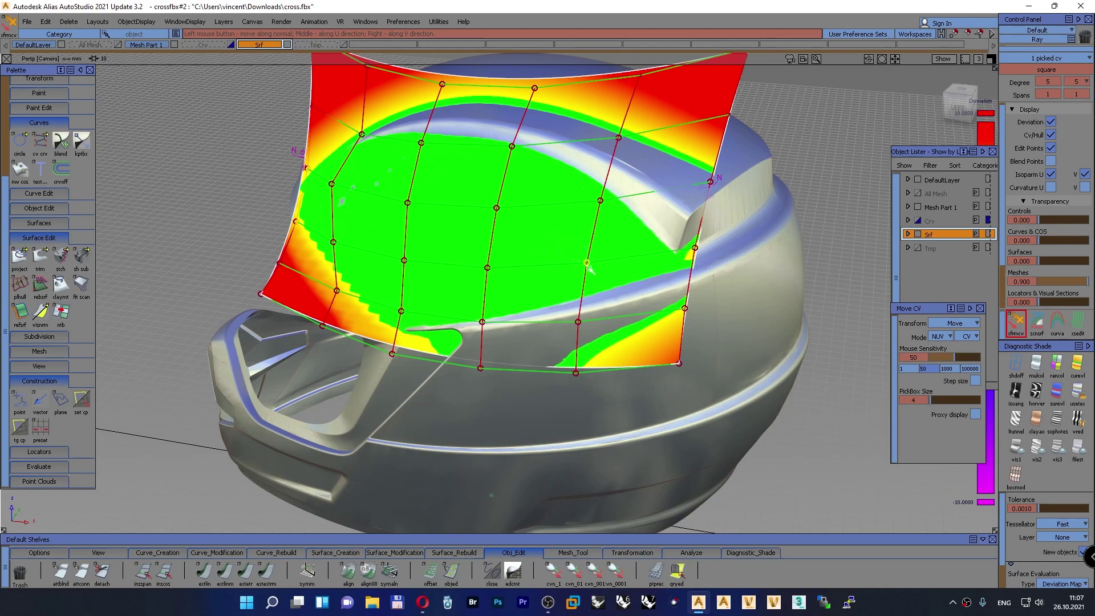
# Move the surface's upper front corner CV along its normal, inwards toward the helmet
pyautogui.keyDown('alt'); pyautogui.keyDown('shift'); pyautogui.moveTo(385, 245); pyautogui.dragTo(178, 171); pyautogui.keyUp('shift'); pyautogui.keyUp('alt')
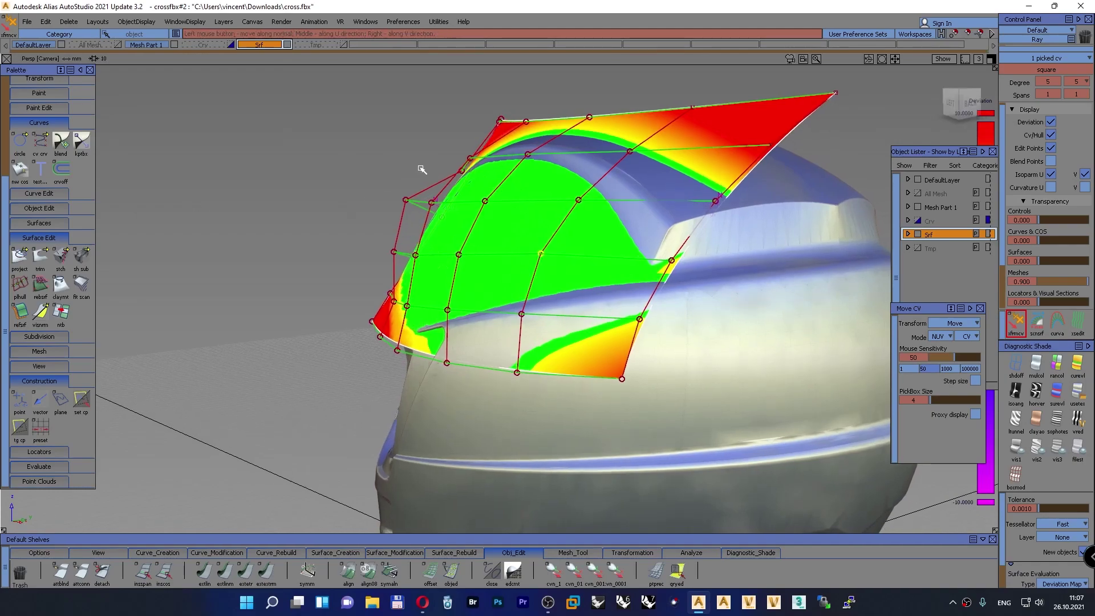
pyautogui.keyDown('alt'); pyautogui.keyDown('shift'); pyautogui.moveTo(465, 159); pyautogui.dragTo(512, 244); pyautogui.keyUp('shift'); pyautogui.keyUp('alt')
pyautogui.keyDown('alt'); pyautogui.keyDown('shift'); pyautogui.moveTo(413, 175); pyautogui.dragTo(148, 297); pyautogui.keyUp('shift'); pyautogui.keyUp('alt')
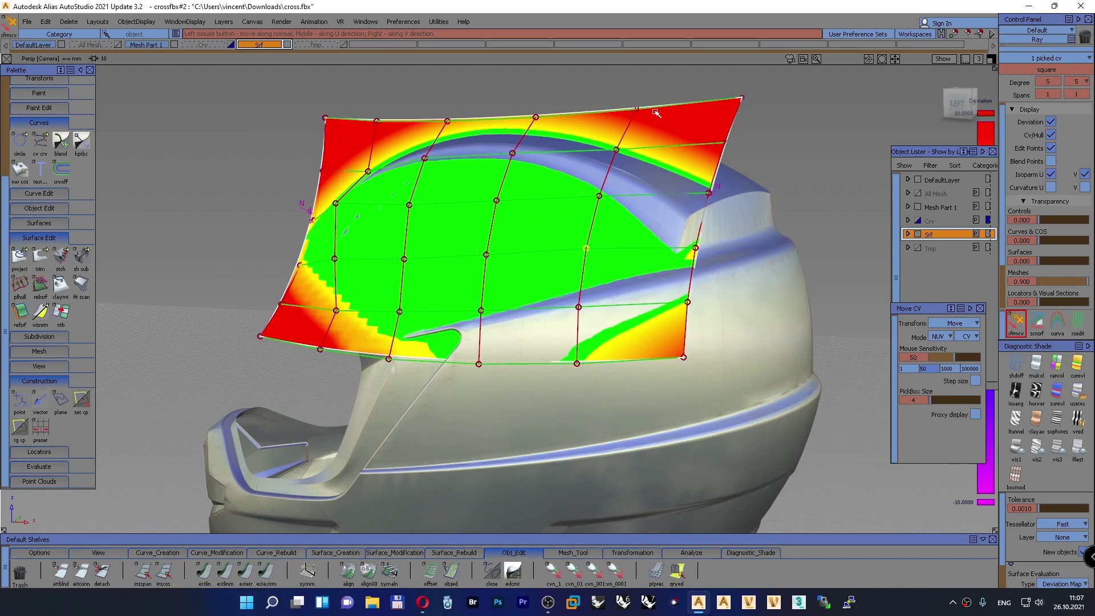
pyautogui.moveTo(950, 110)
pyautogui.mouseDown()
pyautogui.moveTo(819, 97)
pyautogui.moveTo(892, 125)
pyautogui.moveTo(1080, 111)
pyautogui.moveTo(1007, 64)
pyautogui.moveTo(887, 117)
pyautogui.moveTo(934, 133)
pyautogui.moveTo(1002, 54)
pyautogui.moveTo(1033, 55)
pyautogui.moveTo(992, 384)
pyautogui.mouseUp()
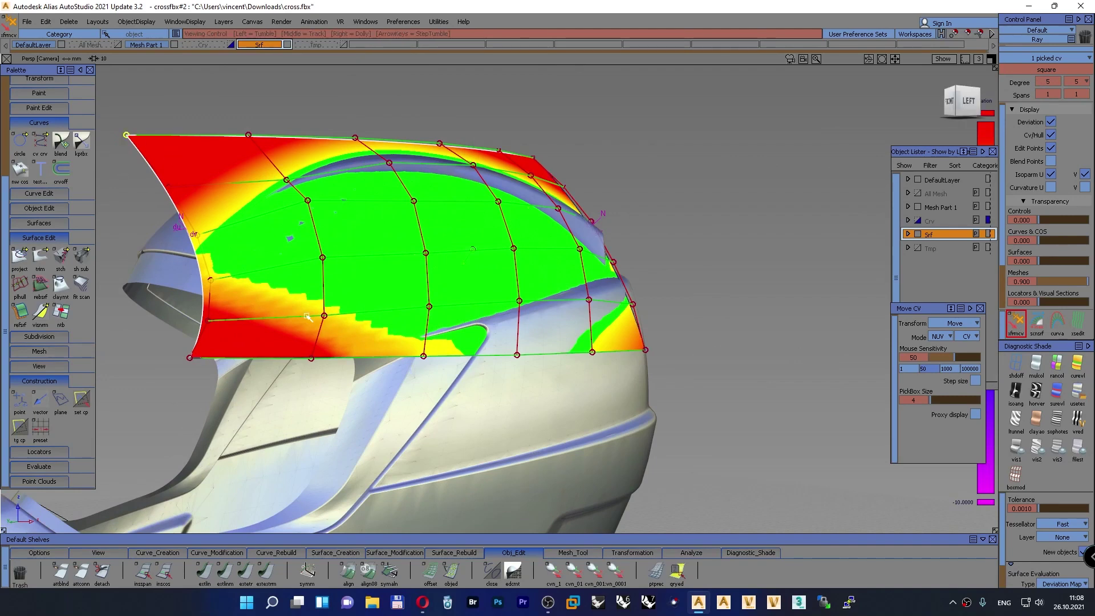
pyautogui.keyDown('alt'); pyautogui.keyDown('shift'); pyautogui.moveTo(308, 317); pyautogui.dragTo(458, 169); pyautogui.keyUp('shift'); pyautogui.keyUp('alt')
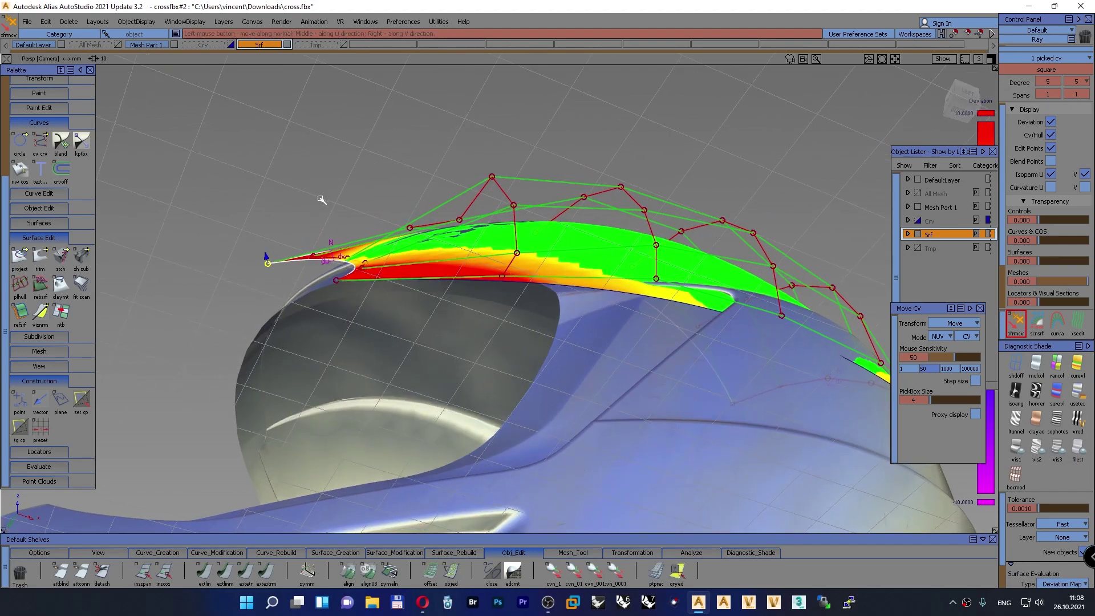
pyautogui.moveTo(321, 199); pyautogui.dragTo(336, 244)
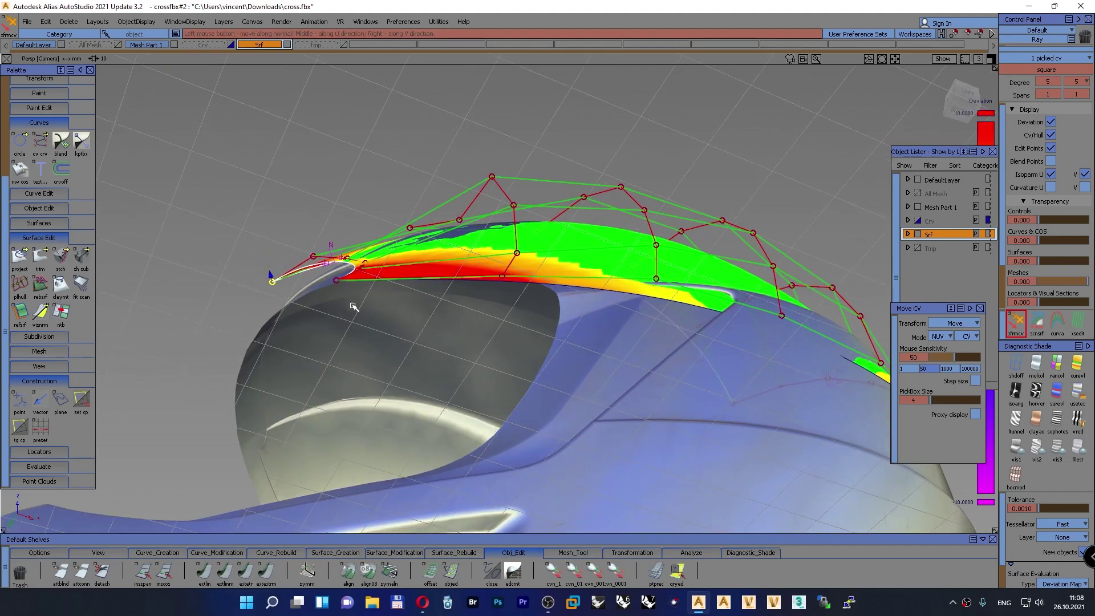
# Move the surface's lower front corner CV to reshape the front edge
pyautogui.keyDown('alt'); pyautogui.keyDown('shift'); pyautogui.moveTo(321, 191); pyautogui.dragTo(339, 283); pyautogui.keyUp('shift'); pyautogui.keyUp('alt')
pyautogui.click(423, 374)
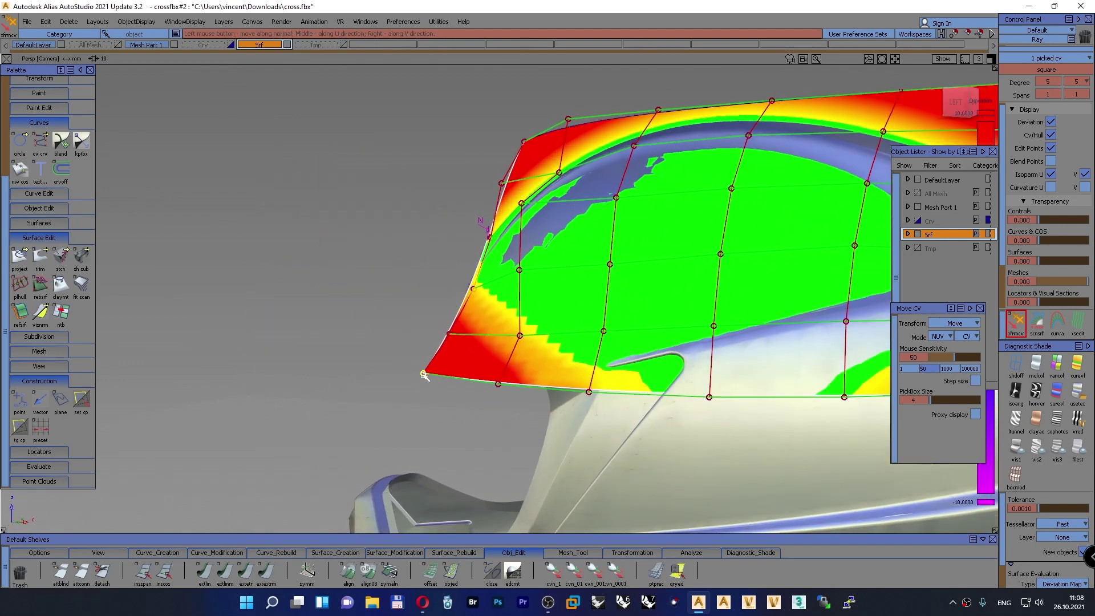
pyautogui.moveTo(423, 375); pyautogui.dragTo(502, 342)
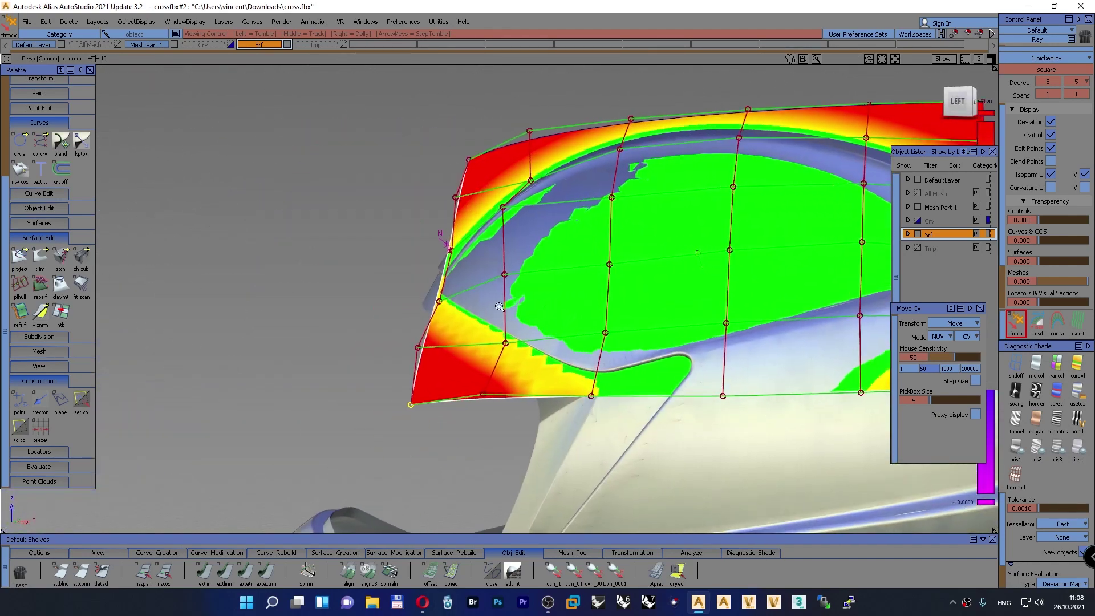
# Move the front edge's second CVs from the top and from the bottom to even out the edge between its corners
pyautogui.keyDown('alt'); pyautogui.keyDown('shift'); pyautogui.moveTo(503, 342); pyautogui.dragTo(444, 295, button='right'); pyautogui.keyUp('shift'); pyautogui.keyUp('alt')
pyautogui.moveTo(387, 181); pyautogui.dragTo(349, 198)
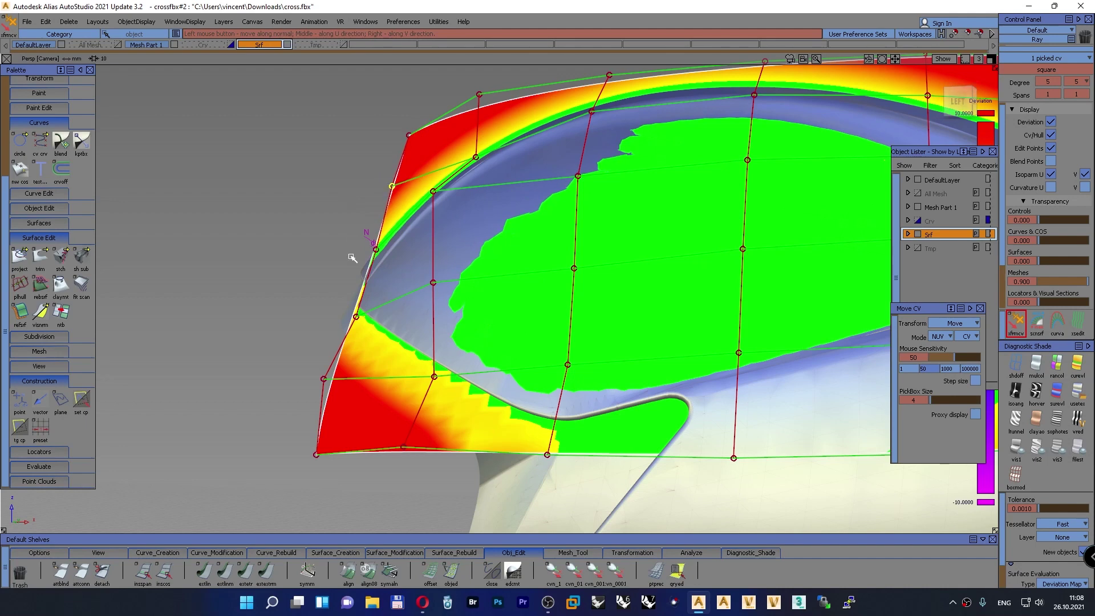
pyautogui.moveTo(324, 381); pyautogui.dragTo(456, 254)
pyautogui.keyDown('alt'); pyautogui.keyDown('shift'); pyautogui.moveTo(415, 343); pyautogui.dragTo(504, 339); pyautogui.keyUp('shift'); pyautogui.keyUp('alt')
# Flatten every vertical CV hull of the surface, front and rear edges included, with view-based Hull Planarize in the left view
pyautogui.press('F6')
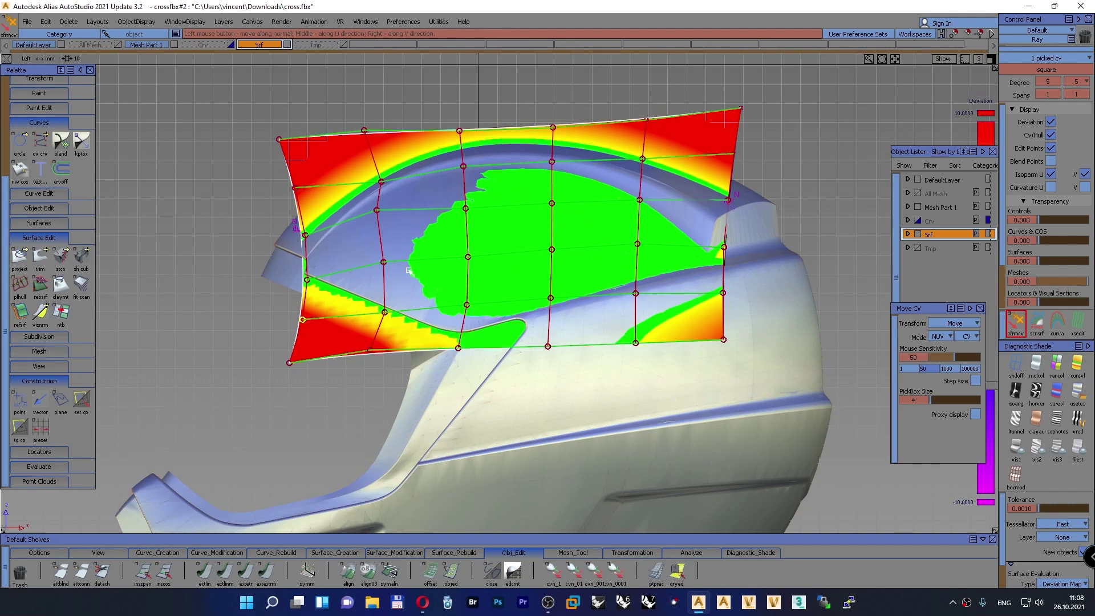
pyautogui.click(393, 553)
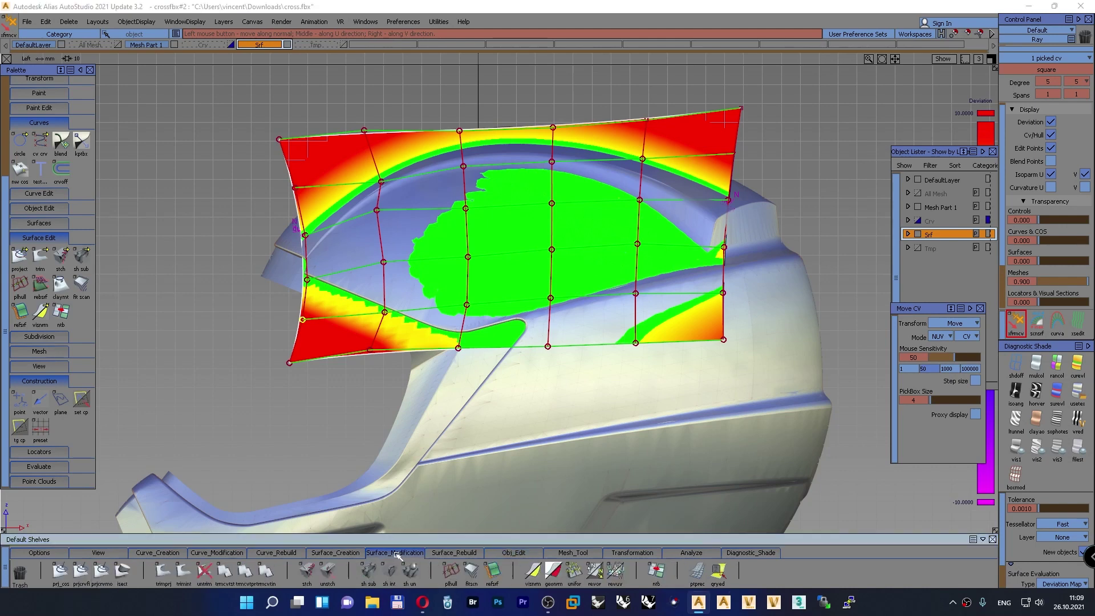
pyautogui.doubleClick(450, 571)
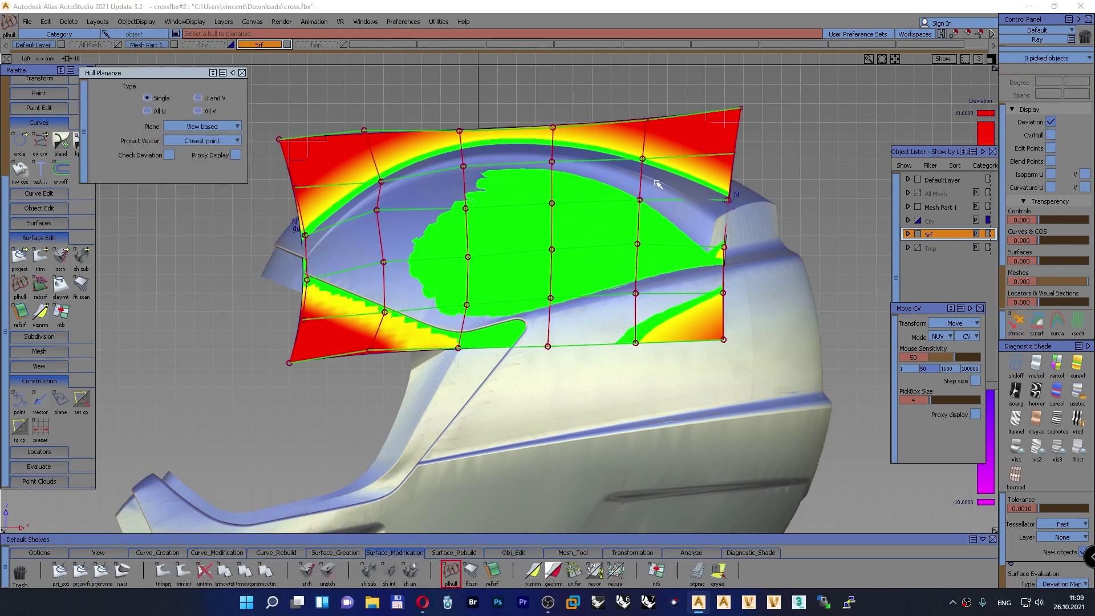
pyautogui.click(646, 143)
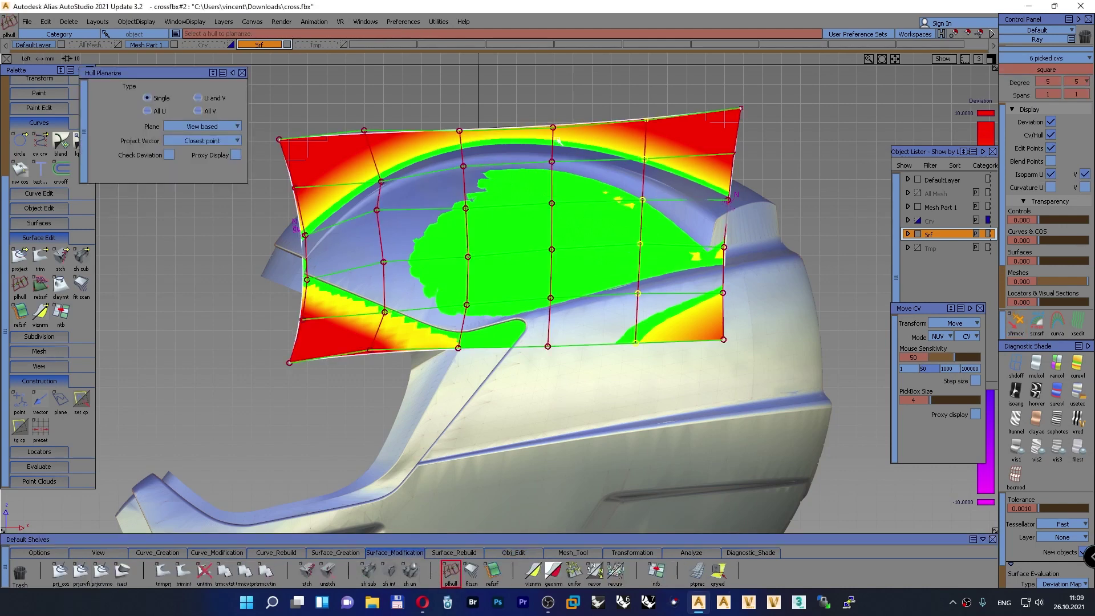
pyautogui.click(461, 155)
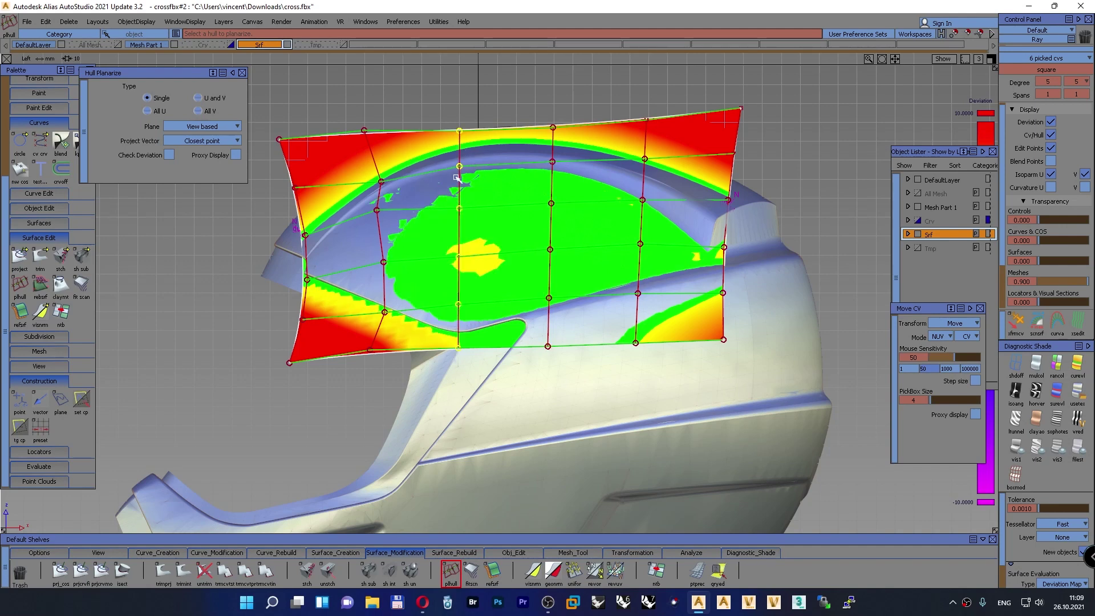
pyautogui.click(374, 159)
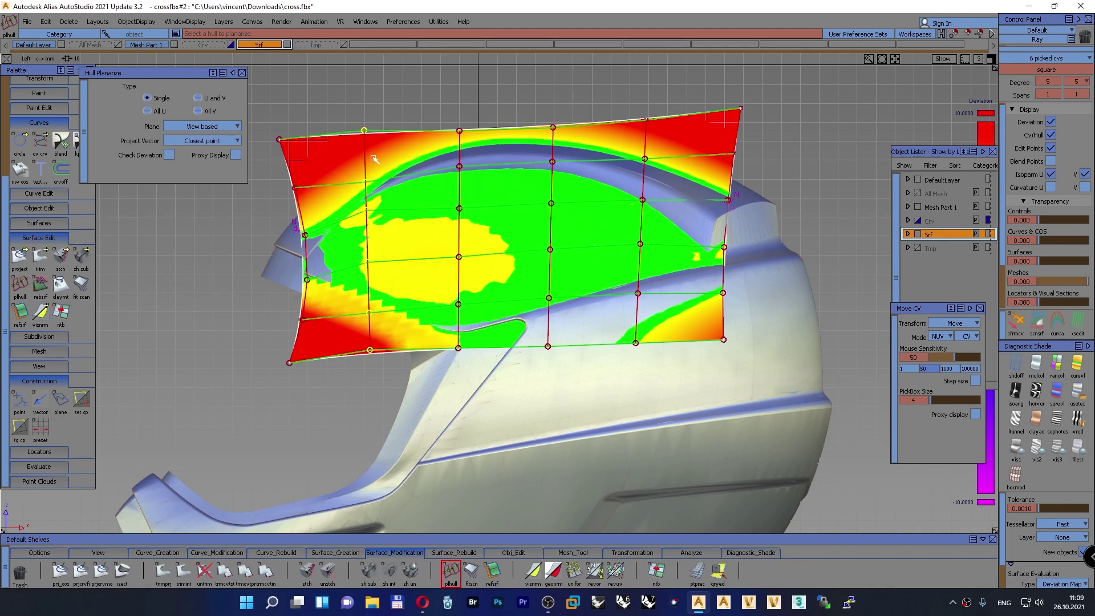
pyautogui.click(291, 180)
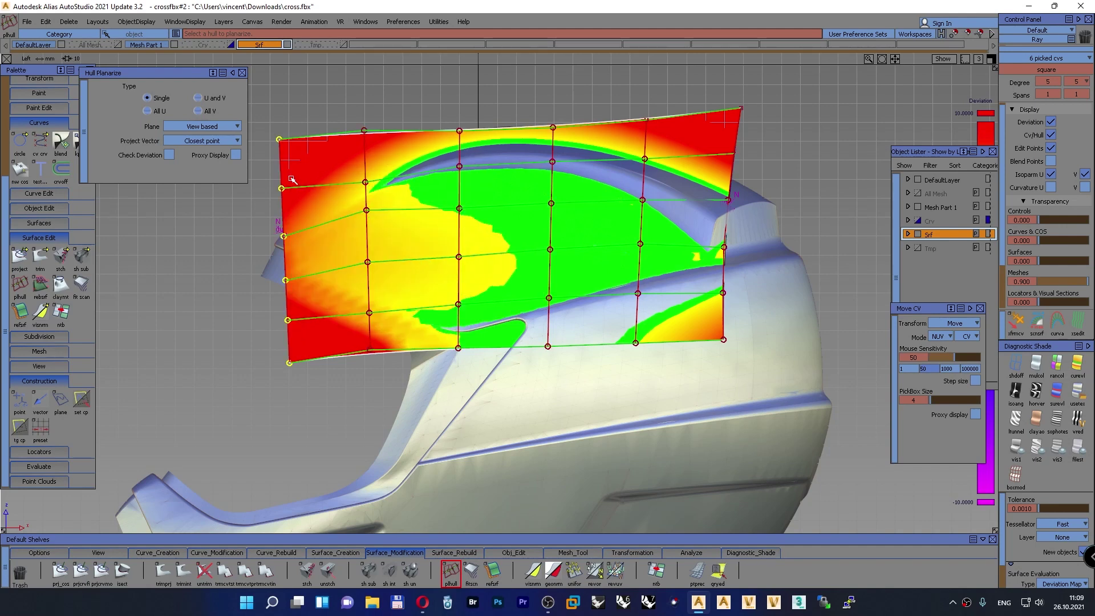
pyautogui.click(732, 164)
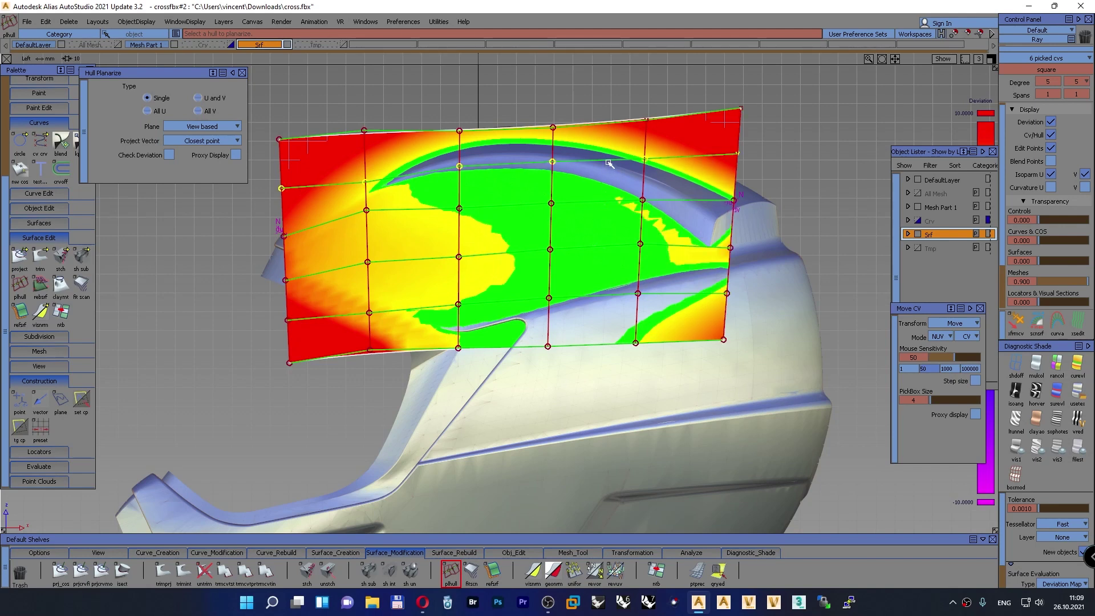
# Planarize the surface's lengthwise CV hulls in the left view, including the bottom and top edges
pyautogui.click(613, 204)
pyautogui.click(609, 248)
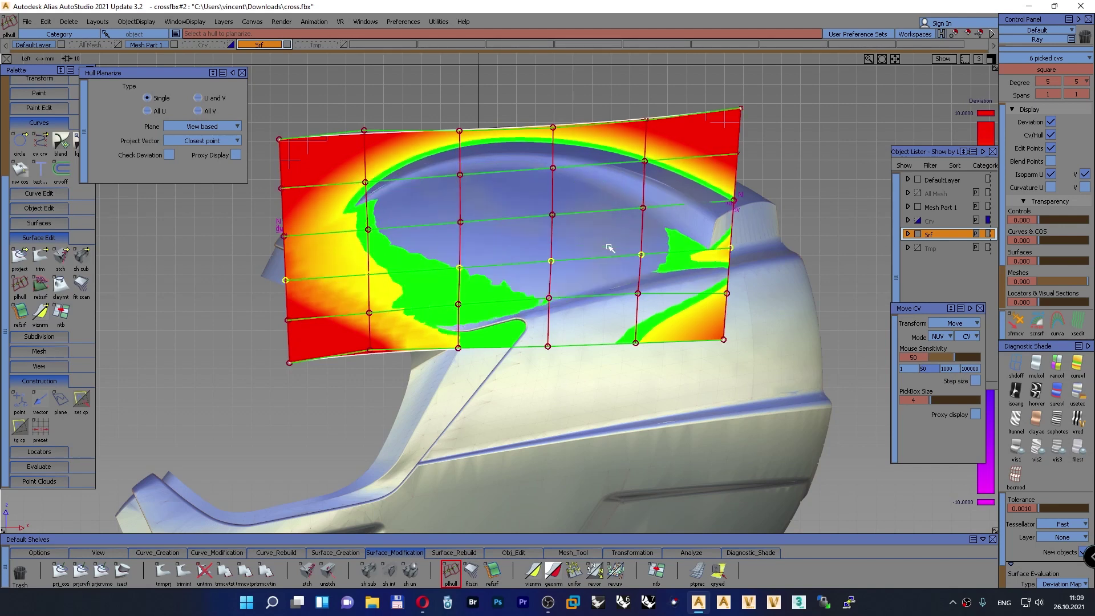
pyautogui.click(600, 297)
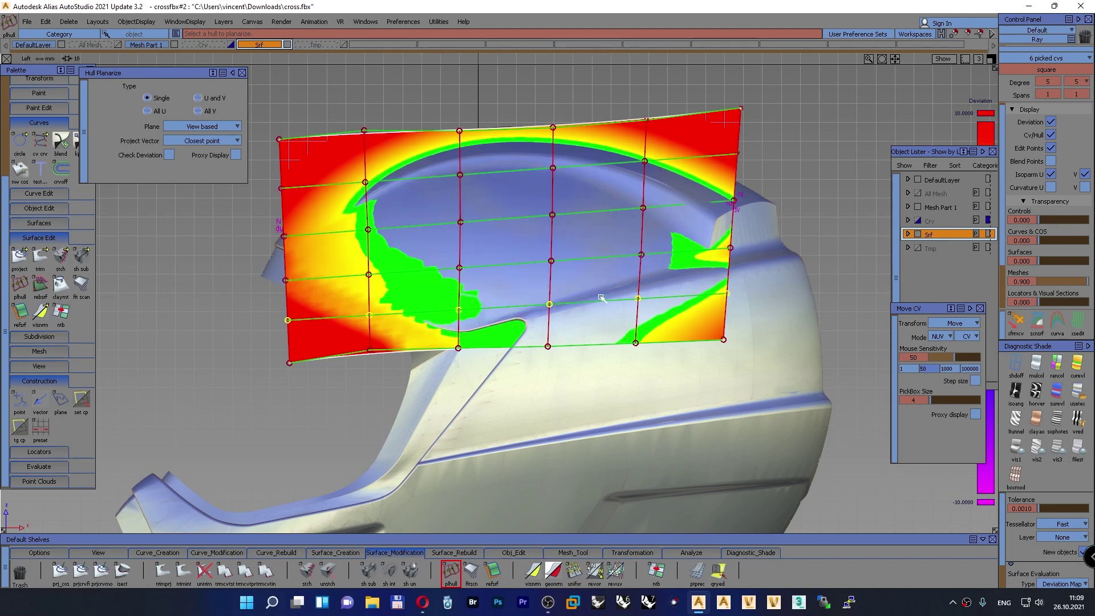
pyautogui.click(603, 344)
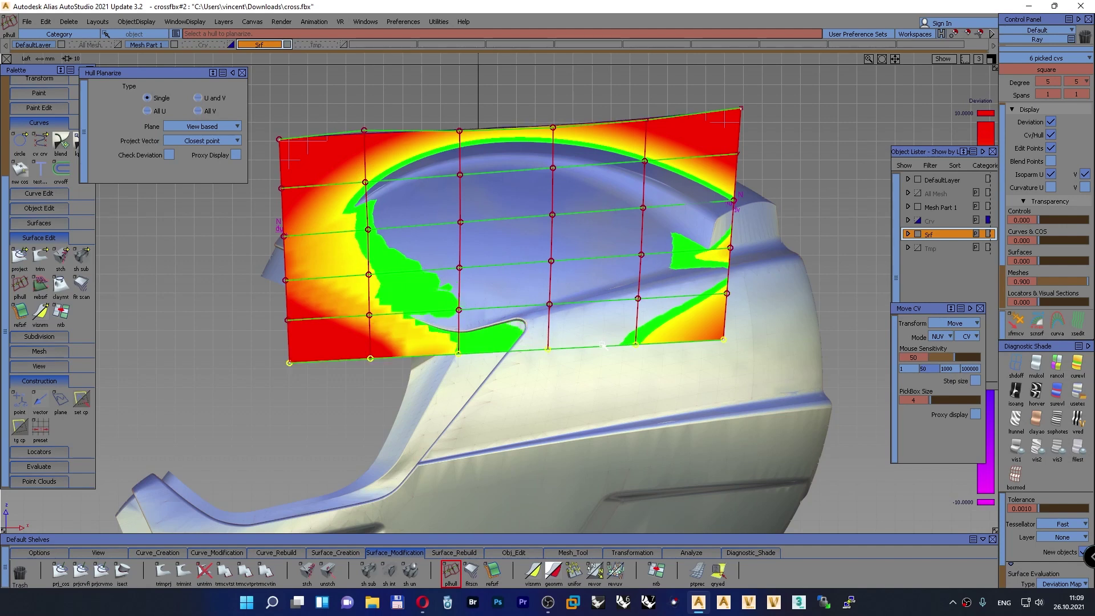
pyautogui.click(531, 126)
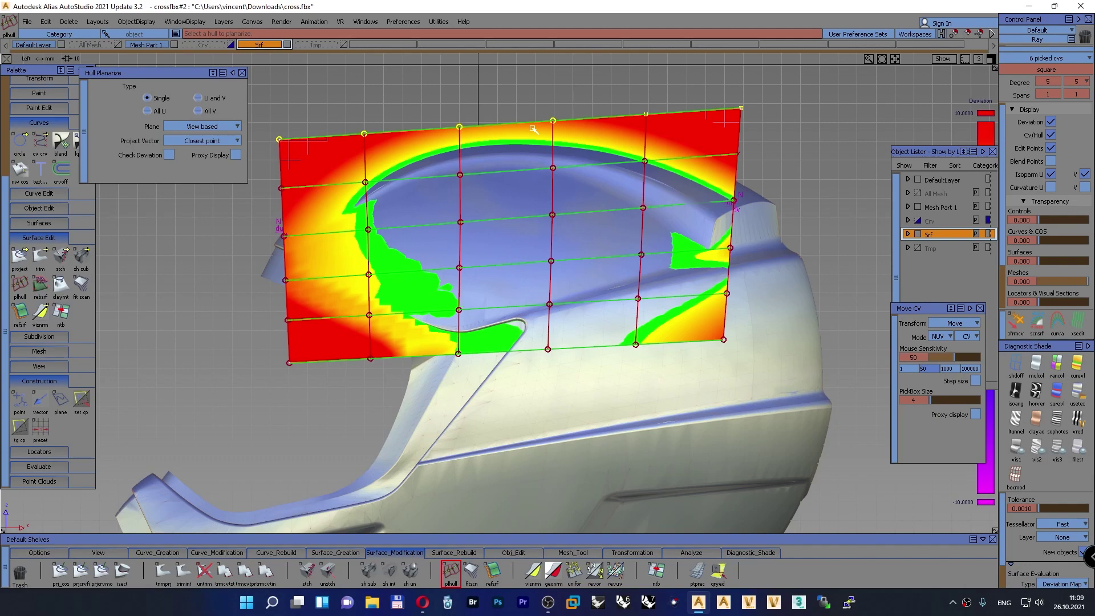
# Reduce the surface's V degree to 3 and accept the rebuild, keeping degree 5 in U
pyautogui.press('F8')
pyautogui.keyDown('alt'); pyautogui.keyDown('shift'); pyautogui.moveTo(440, 213); pyautogui.dragTo(833, 362); pyautogui.keyUp('shift'); pyautogui.keyUp('alt')
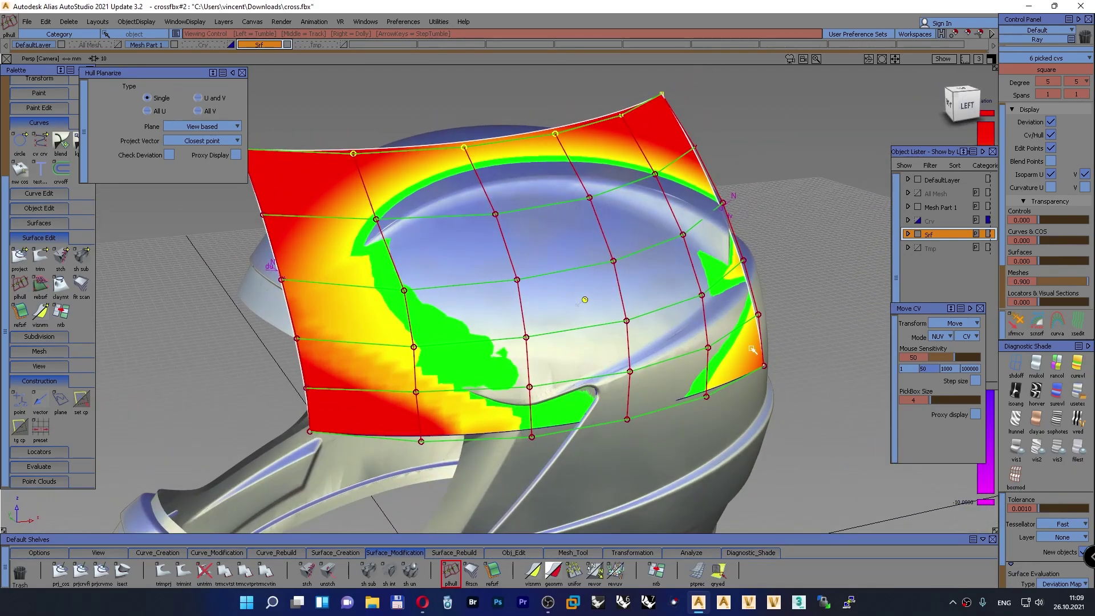
pyautogui.click(1016, 318)
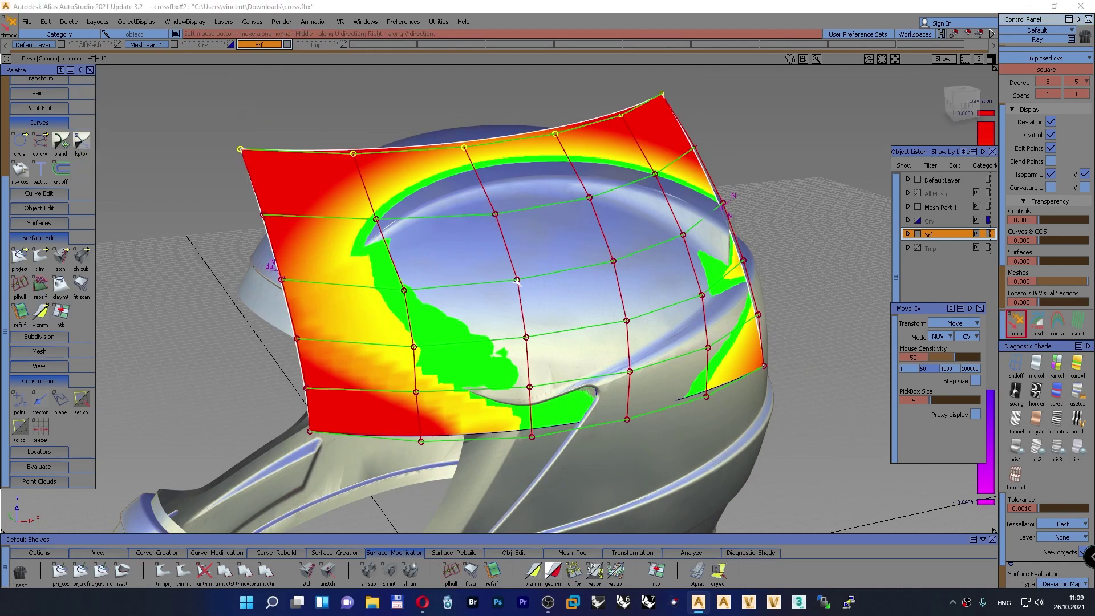
pyautogui.keyDown('ctrl'); pyautogui.keyDown('shift'); pyautogui.moveTo(792, 164); pyautogui.dragTo(790, 325); pyautogui.keyUp('shift'); pyautogui.keyUp('ctrl')
pyautogui.keyDown('ctrl'); pyautogui.keyDown('shift'); pyautogui.moveTo(834, 150); pyautogui.dragTo(829, 196); pyautogui.keyUp('shift'); pyautogui.keyUp('ctrl')
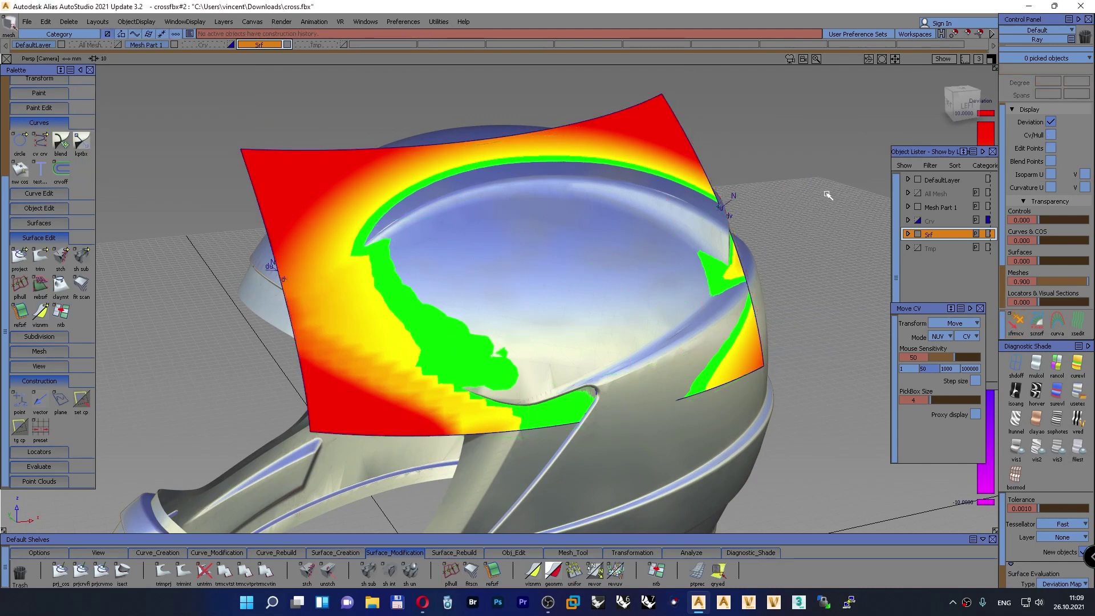
pyautogui.keyDown('alt'); pyautogui.keyDown('shift'); pyautogui.moveTo(584, 299); pyautogui.dragTo(587, 276); pyautogui.keyUp('shift'); pyautogui.keyUp('alt')
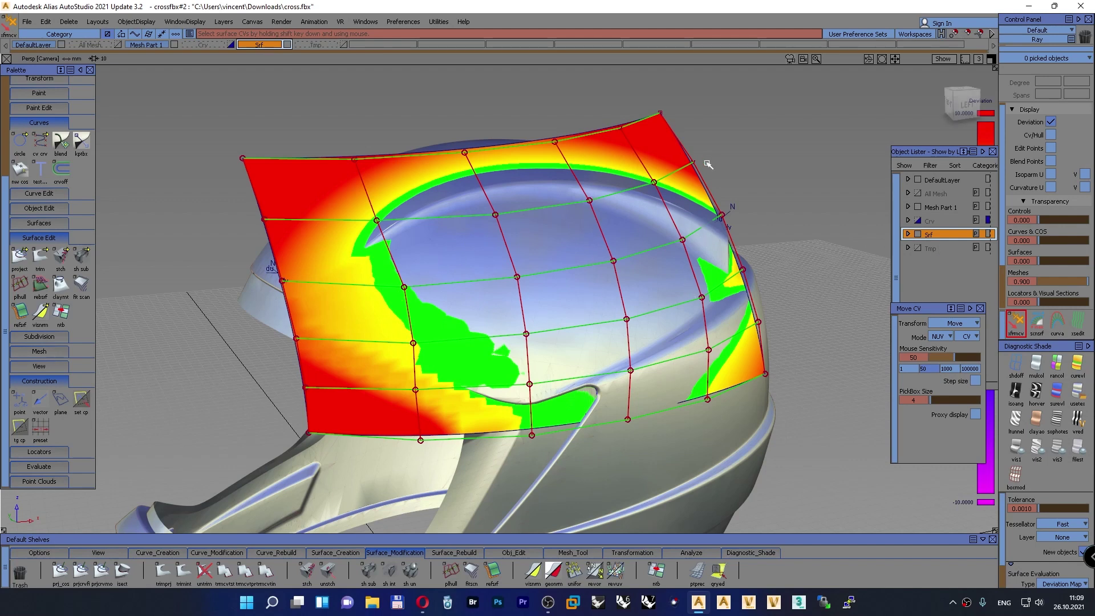
pyautogui.keyDown('ctrl'); pyautogui.keyDown('shift'); pyautogui.moveTo(739, 159); pyautogui.dragTo(743, 187); pyautogui.keyUp('shift'); pyautogui.keyUp('ctrl')
pyautogui.click(680, 150)
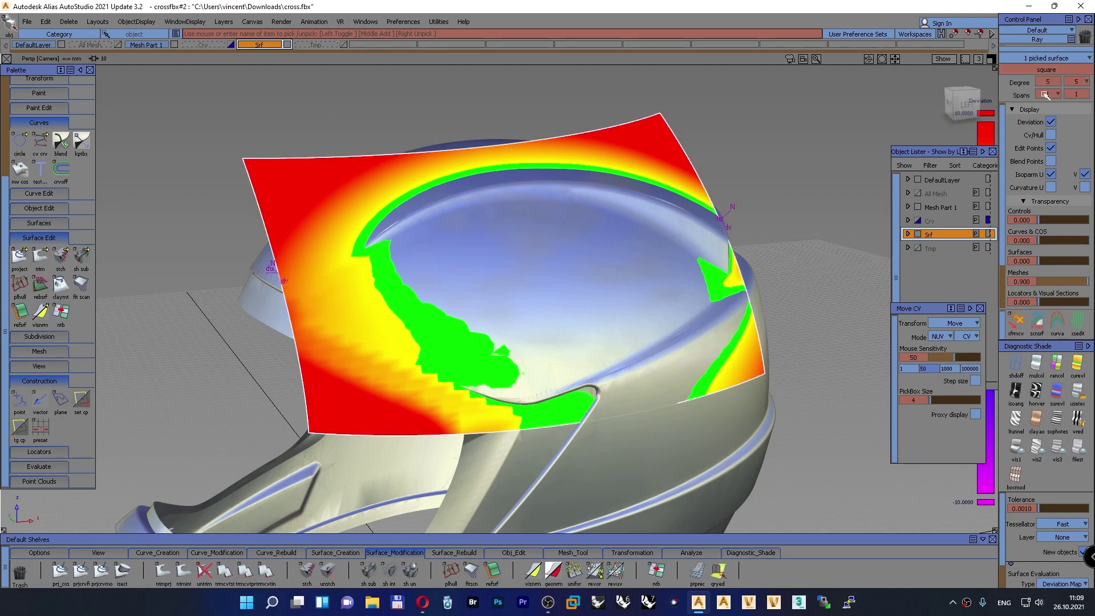
pyautogui.click(1082, 85)
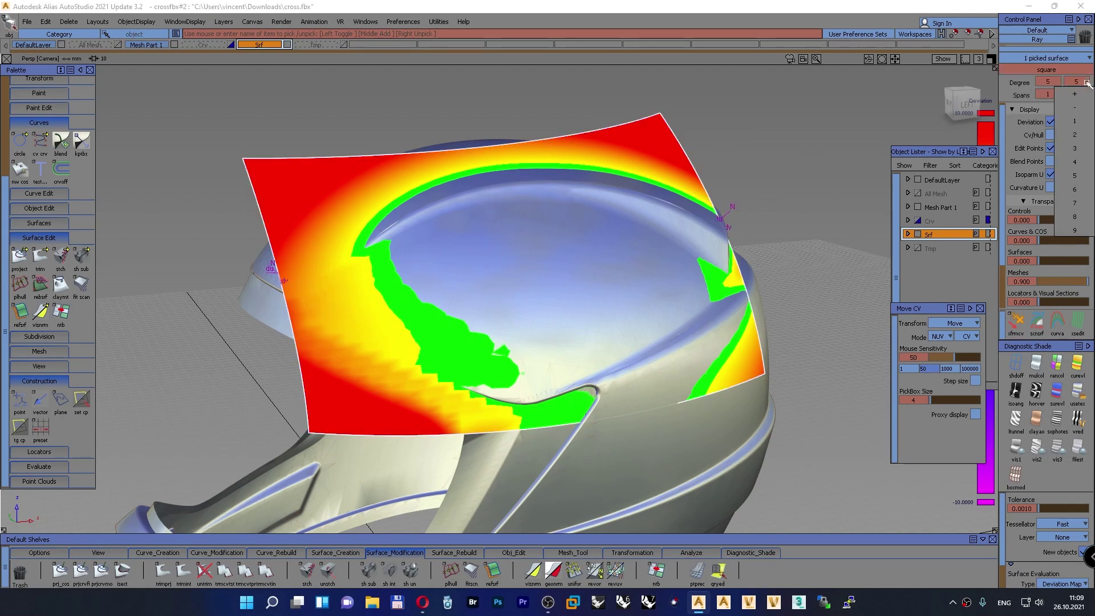
pyautogui.click(1074, 156)
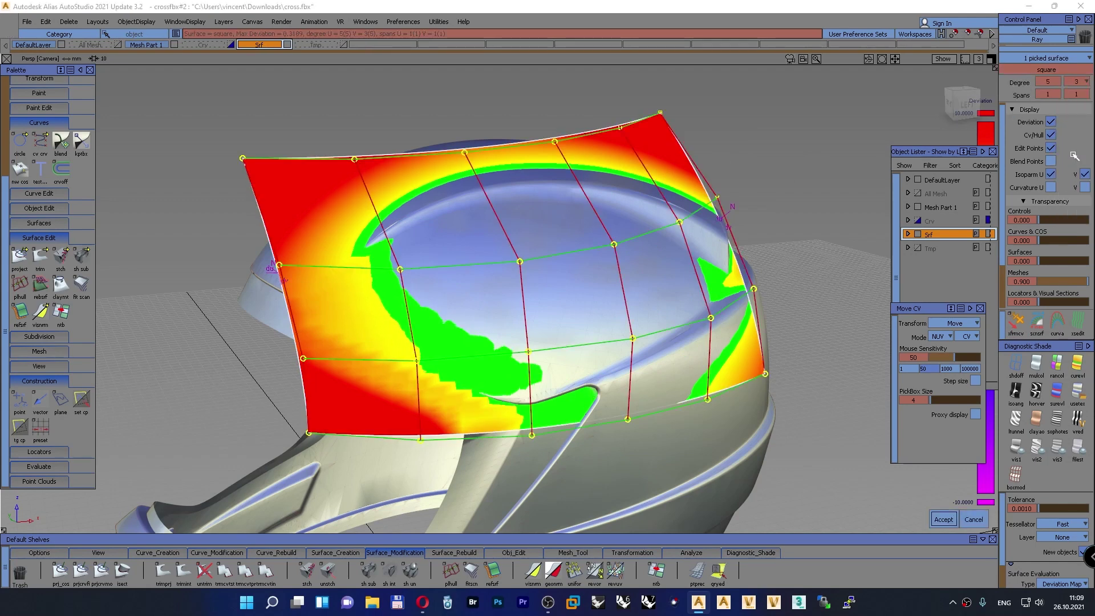
pyautogui.keyDown('ctrl'); pyautogui.keyDown('shift'); pyautogui.moveTo(830, 182); pyautogui.dragTo(810, 205); pyautogui.keyUp('shift'); pyautogui.keyUp('ctrl')
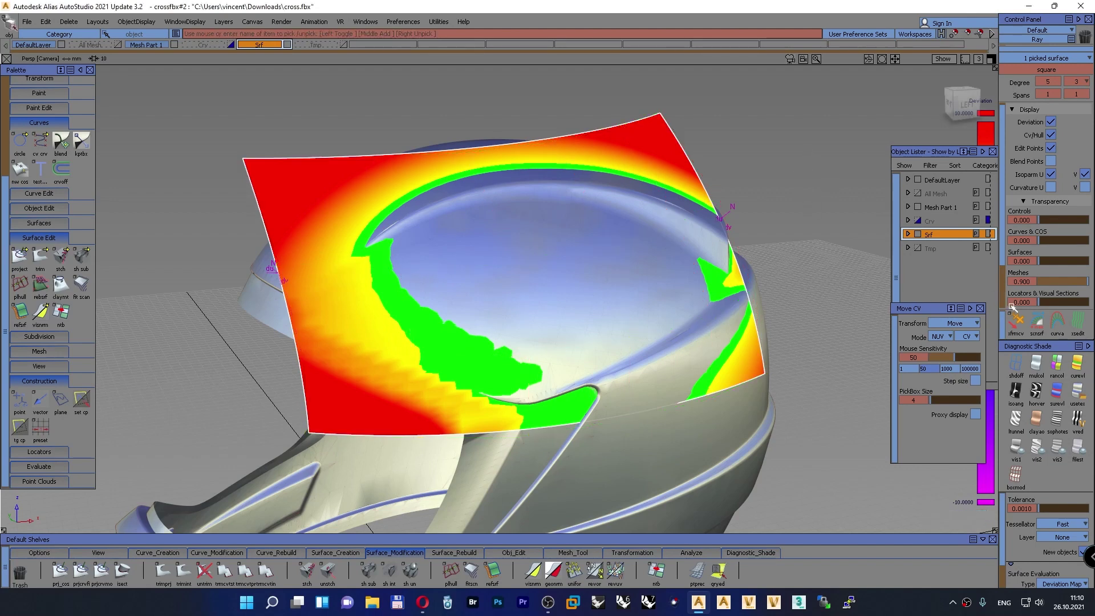
# Move the four central CVs, in the two middle columns of both inner rows, outwards along their normals
pyautogui.click(1015, 322)
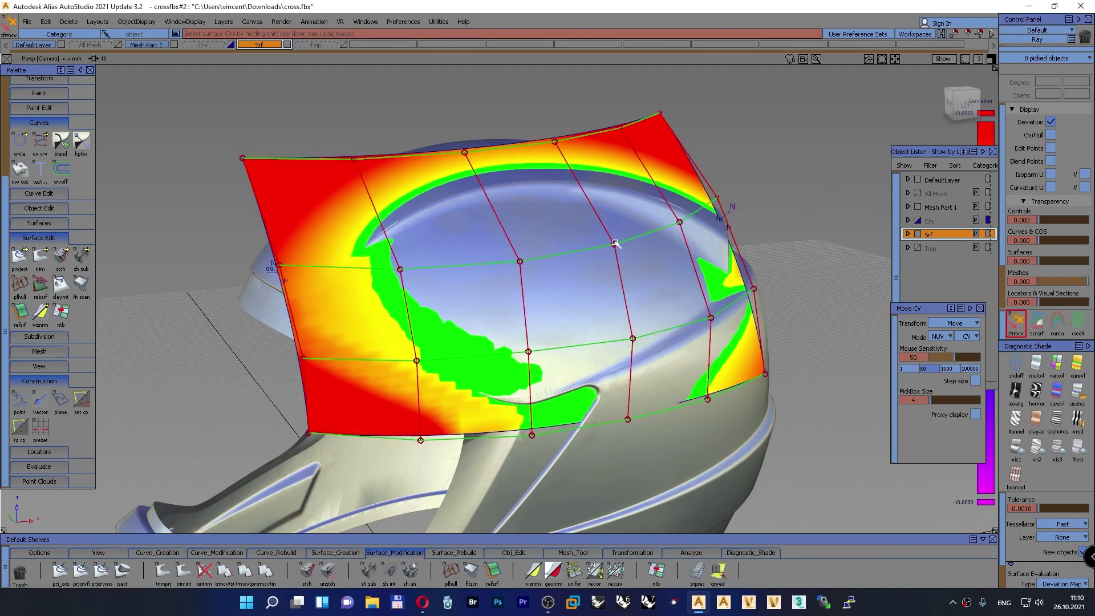
pyautogui.click(615, 243)
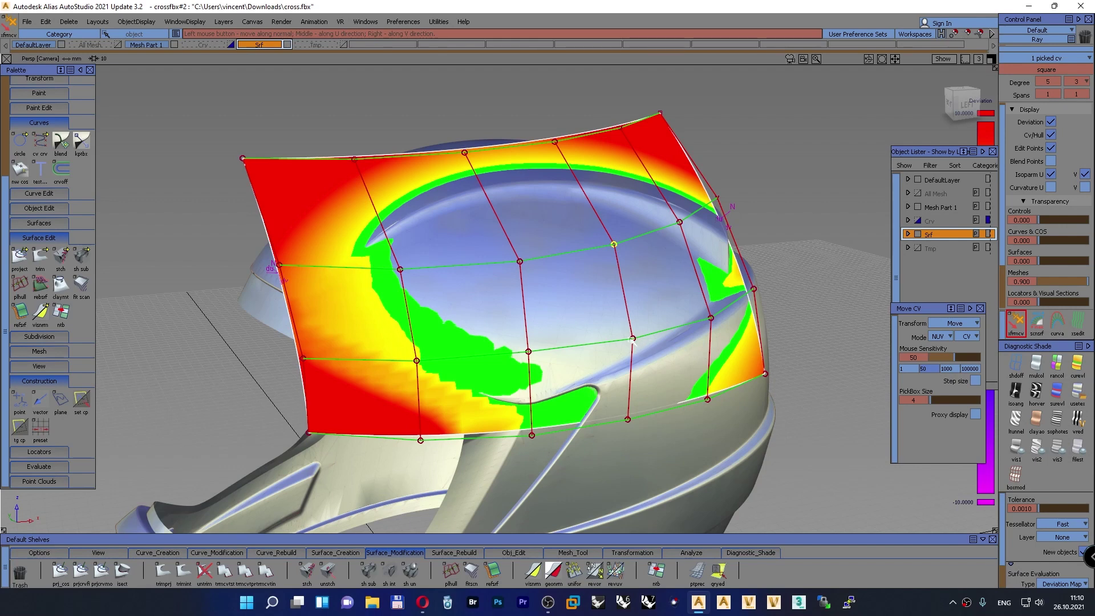
pyautogui.keyDown('shift'); pyautogui.click(631, 339); pyautogui.keyUp('shift')
pyautogui.keyDown('shift'); pyautogui.click(520, 262); pyautogui.keyUp('shift')
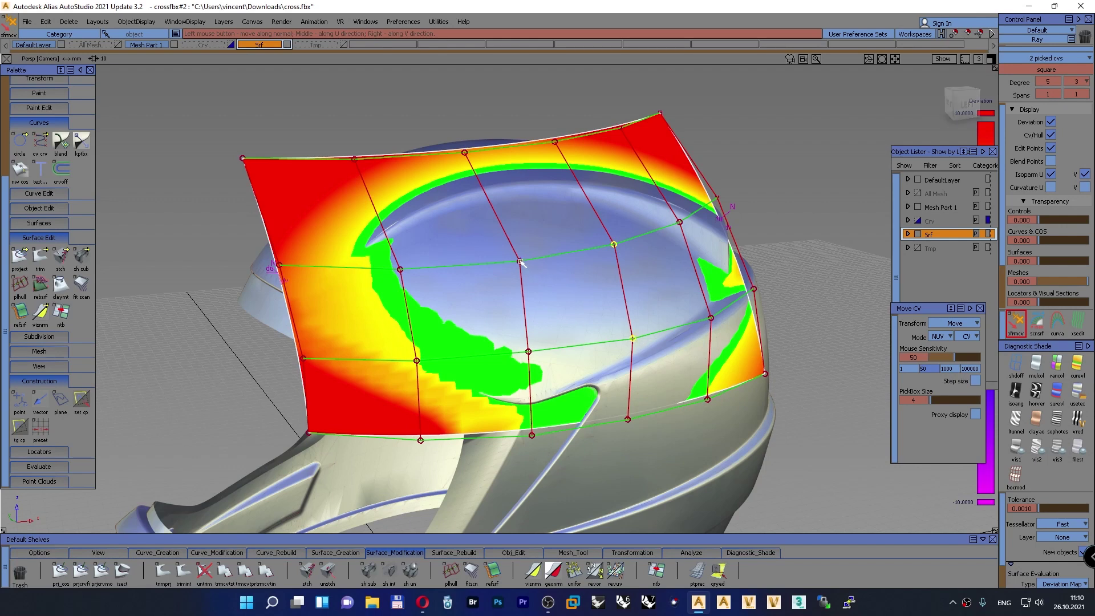
pyautogui.keyDown('shift'); pyautogui.click(528, 351); pyautogui.keyUp('shift')
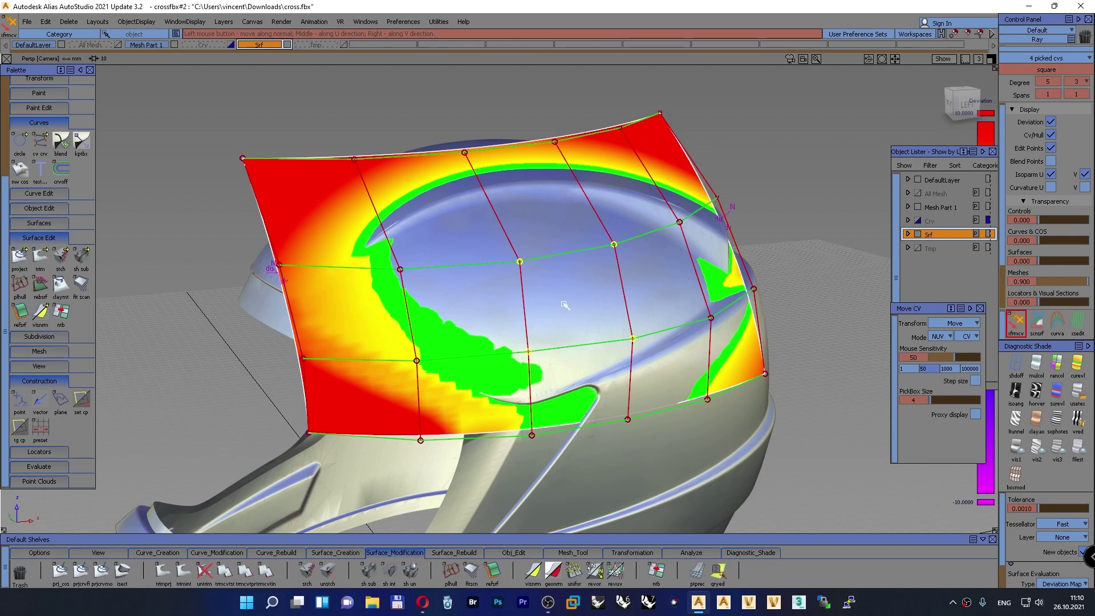
pyautogui.moveTo(562, 293); pyautogui.dragTo(578, 291)
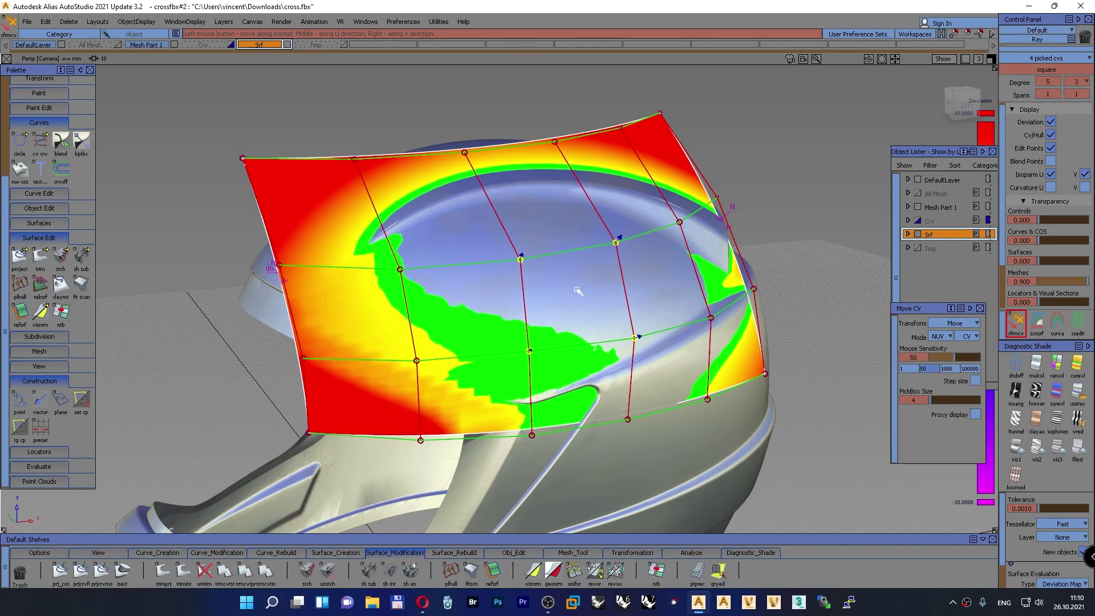
# Move the front edge's two middle CVs together along their normals, inwards toward the helmet
pyautogui.click(276, 264)
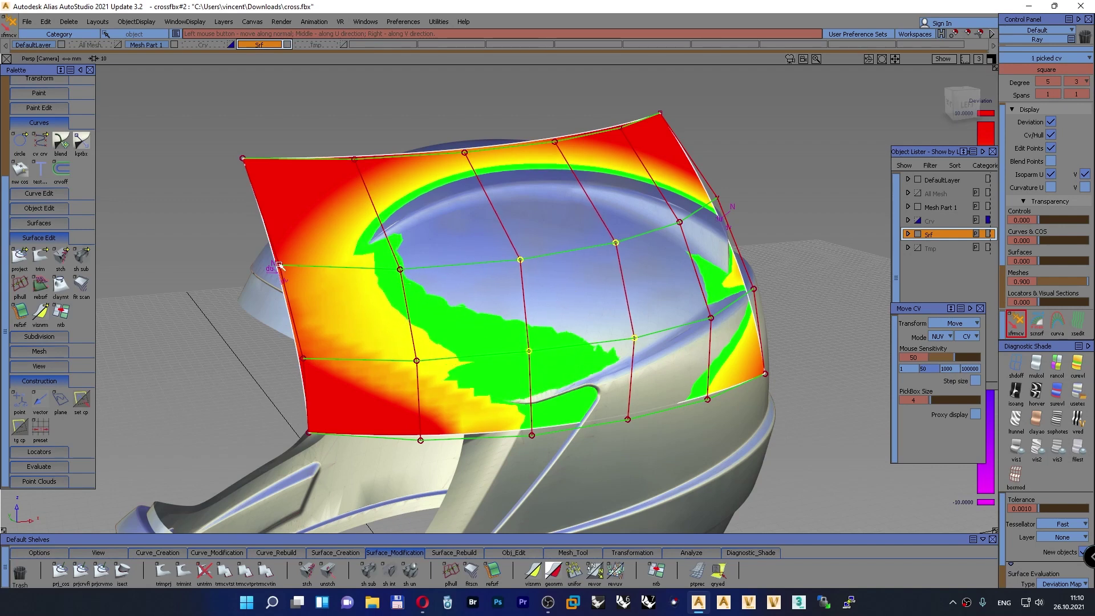
pyautogui.keyDown('shift'); pyautogui.click(303, 358); pyautogui.keyUp('shift')
pyautogui.moveTo(276, 348); pyautogui.dragTo(217, 344)
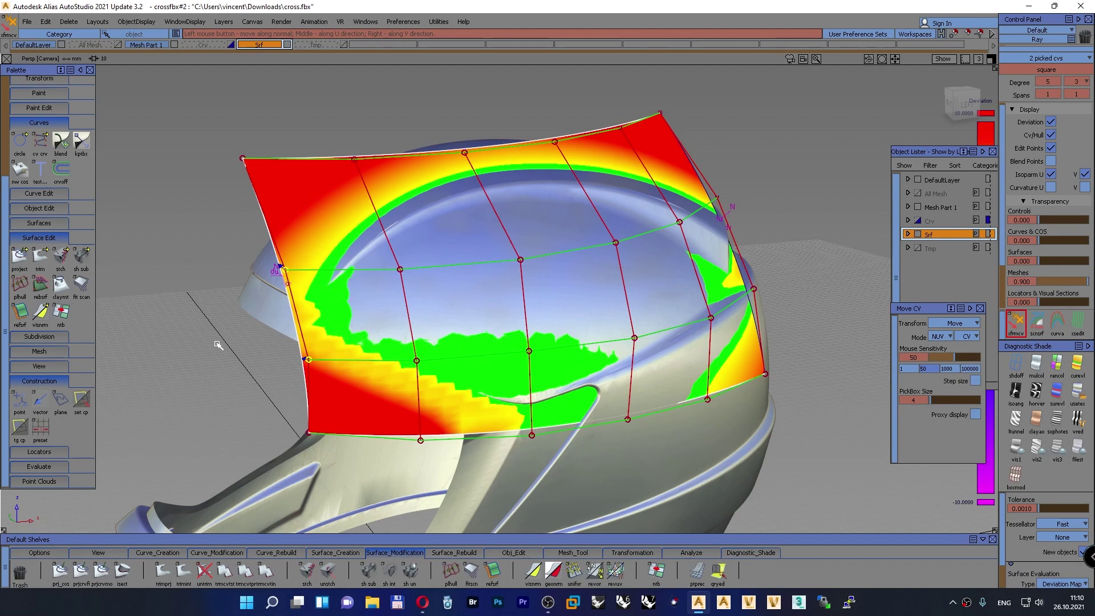
# Move the two rearmost interior CVs of the lower inner row outwards along their normals
pyautogui.click(711, 319)
pyautogui.keyDown('shift'); pyautogui.click(634, 338); pyautogui.keyUp('shift')
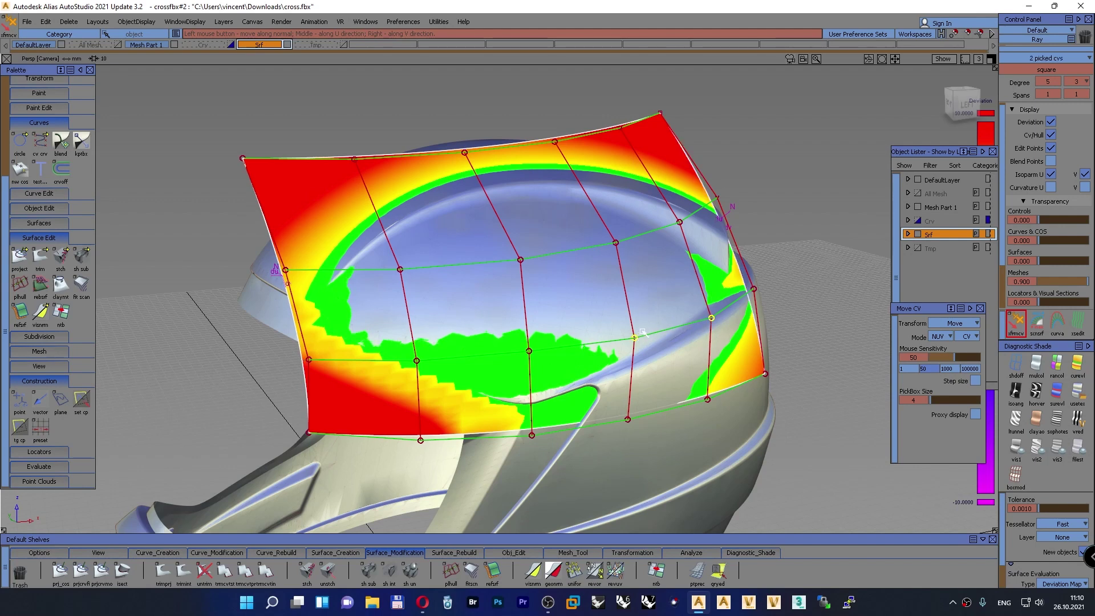
pyautogui.moveTo(642, 332); pyautogui.dragTo(658, 321)
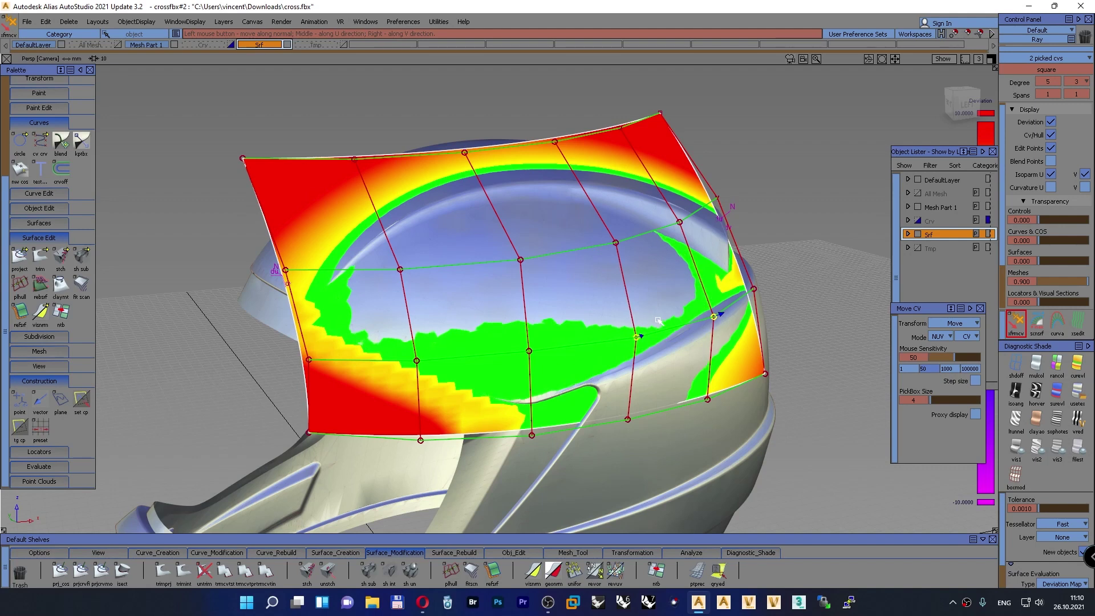
# Move the second, third and fourth CVs from the front in the upper inner row outwards along their normals
pyautogui.click(616, 243)
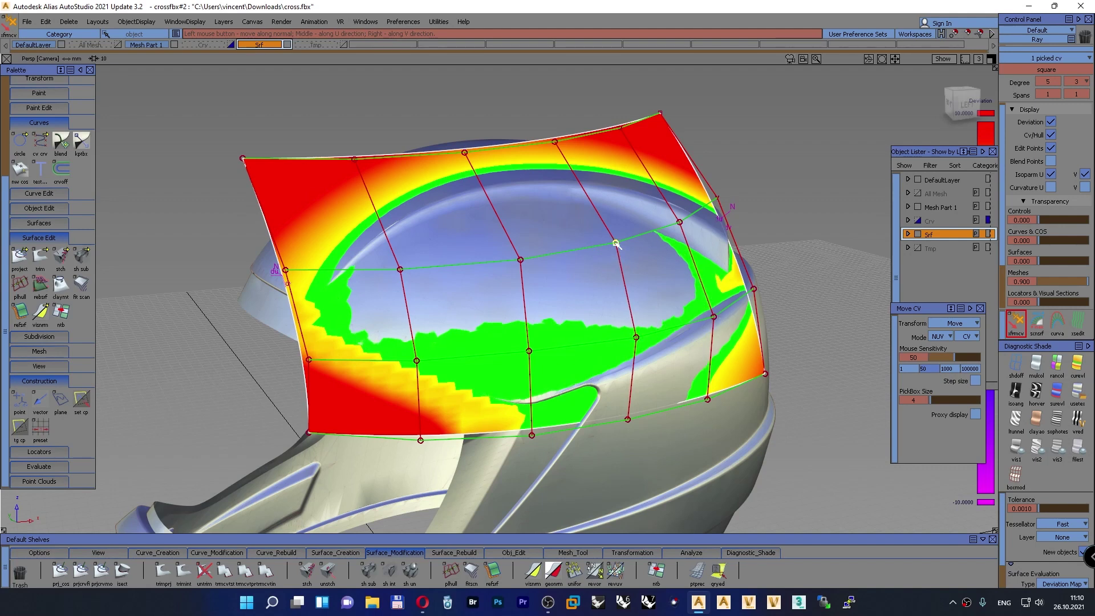
pyautogui.keyDown('shift'); pyautogui.click(518, 260); pyautogui.keyUp('shift')
pyautogui.keyDown('shift'); pyautogui.click(401, 269); pyautogui.keyUp('shift')
pyautogui.moveTo(447, 249); pyautogui.dragTo(480, 252)
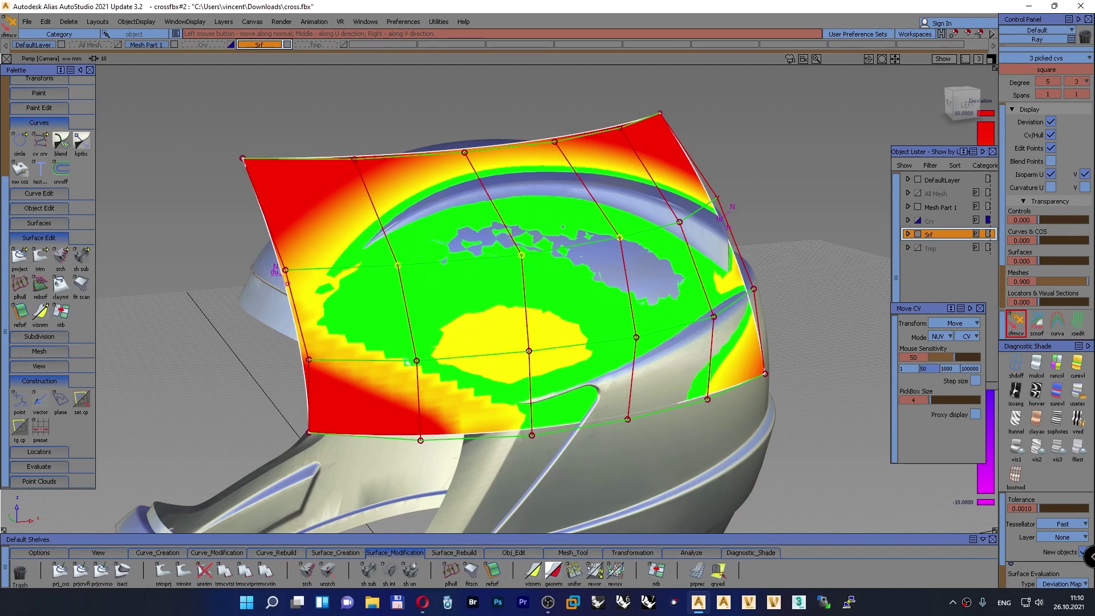
pyautogui.moveTo(557, 270); pyautogui.dragTo(571, 278)
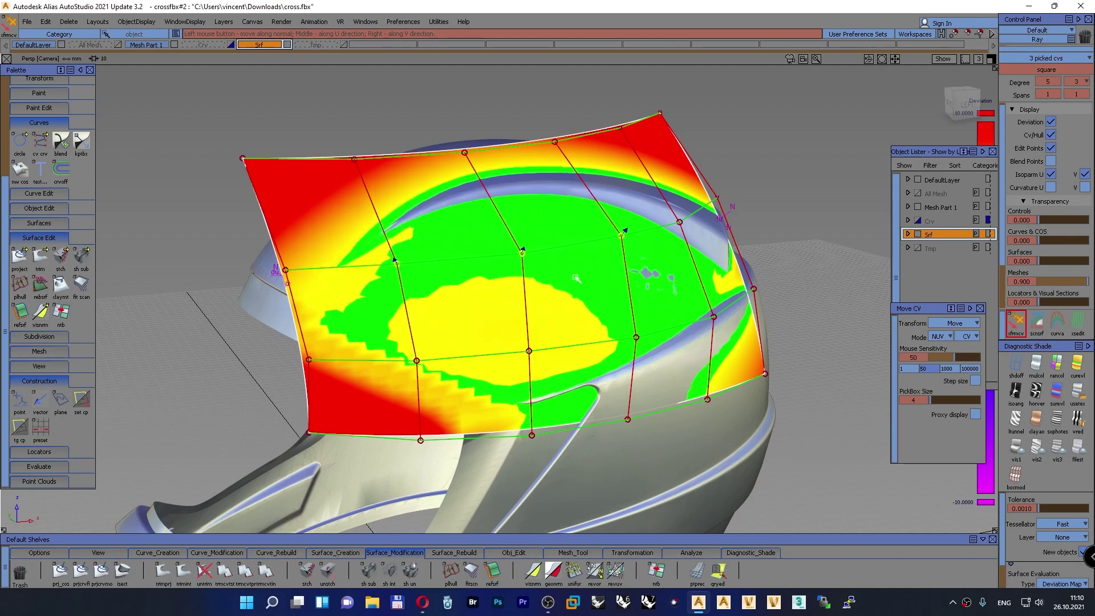
# Move the rear edge's lower middle CV inwards and the rearmost inner column's upper middle CV outwards along their normals
pyautogui.click(754, 288)
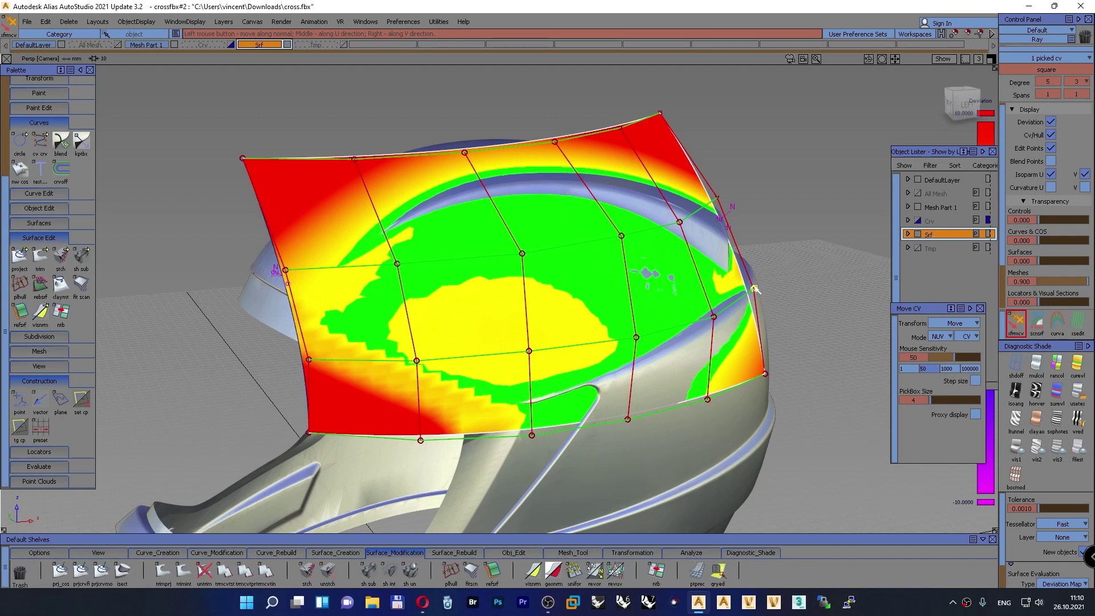
pyautogui.moveTo(773, 278); pyautogui.dragTo(754, 283)
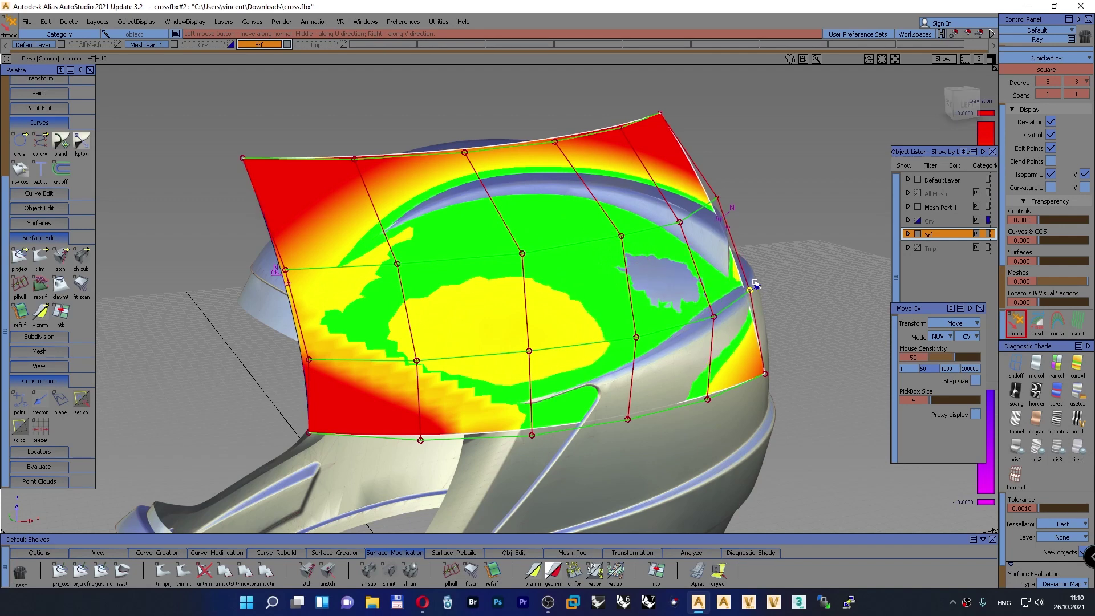
pyautogui.click(679, 223)
pyautogui.moveTo(670, 257); pyautogui.dragTo(681, 254)
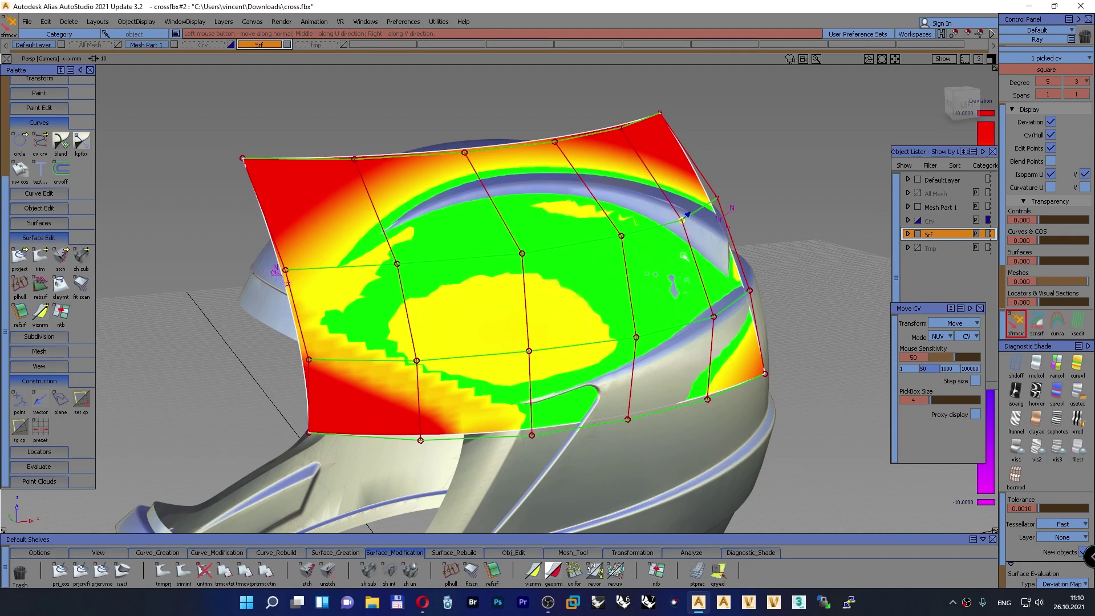
# Move the top edge's fourth CV from the front and the lower inner row's third CV inwards along their normals
pyautogui.click(556, 141)
pyautogui.moveTo(561, 116); pyautogui.dragTo(552, 116)
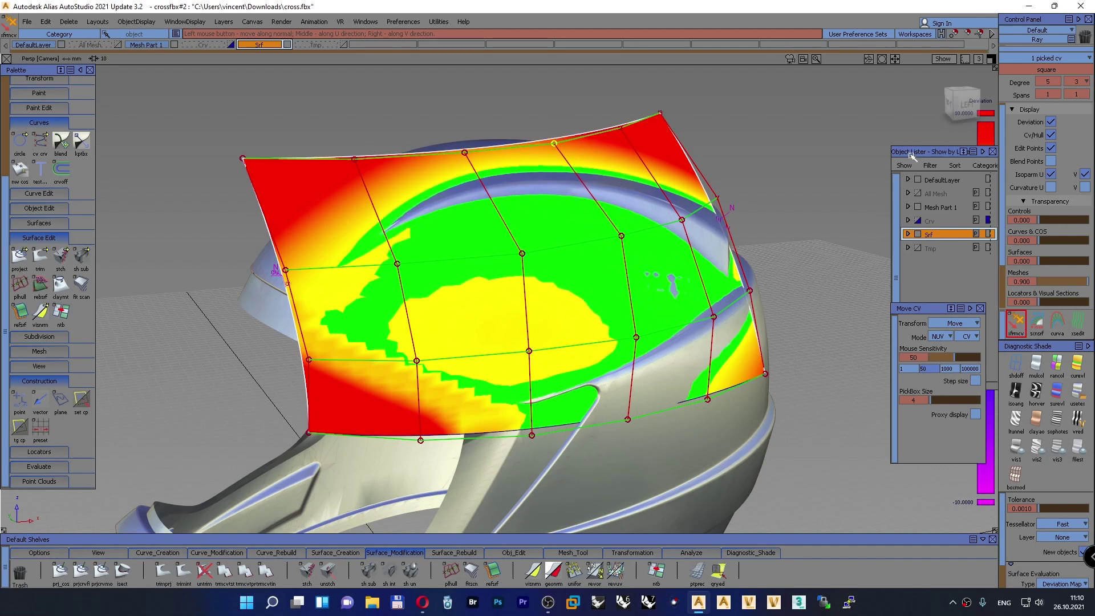
pyautogui.click(962, 104)
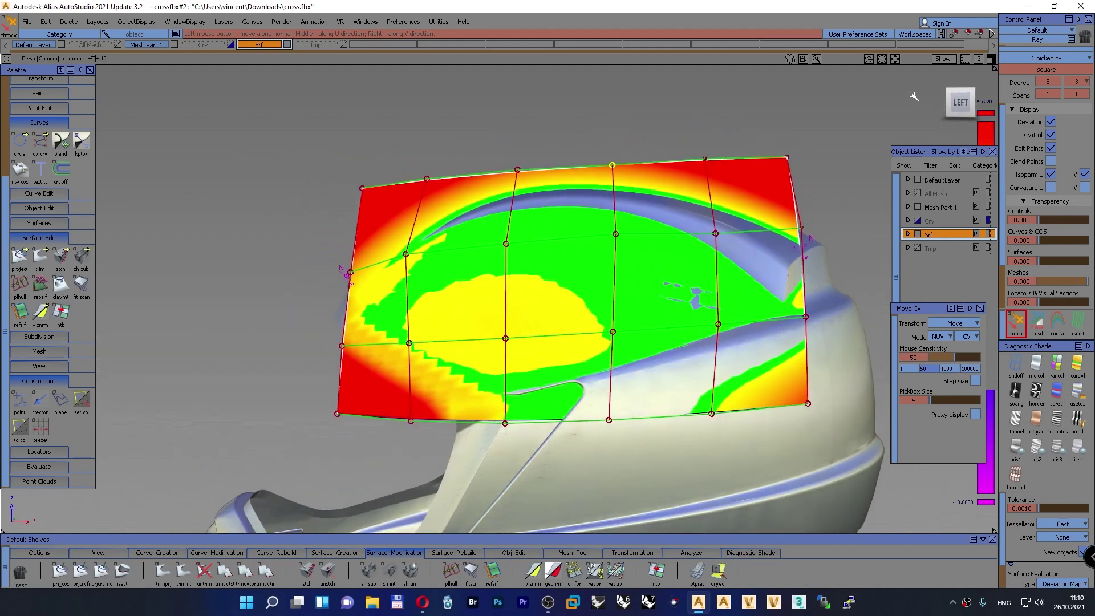
pyautogui.keyDown('alt'); pyautogui.keyDown('shift'); pyautogui.moveTo(912, 96); pyautogui.dragTo(946, 114); pyautogui.keyUp('shift'); pyautogui.keyUp('alt')
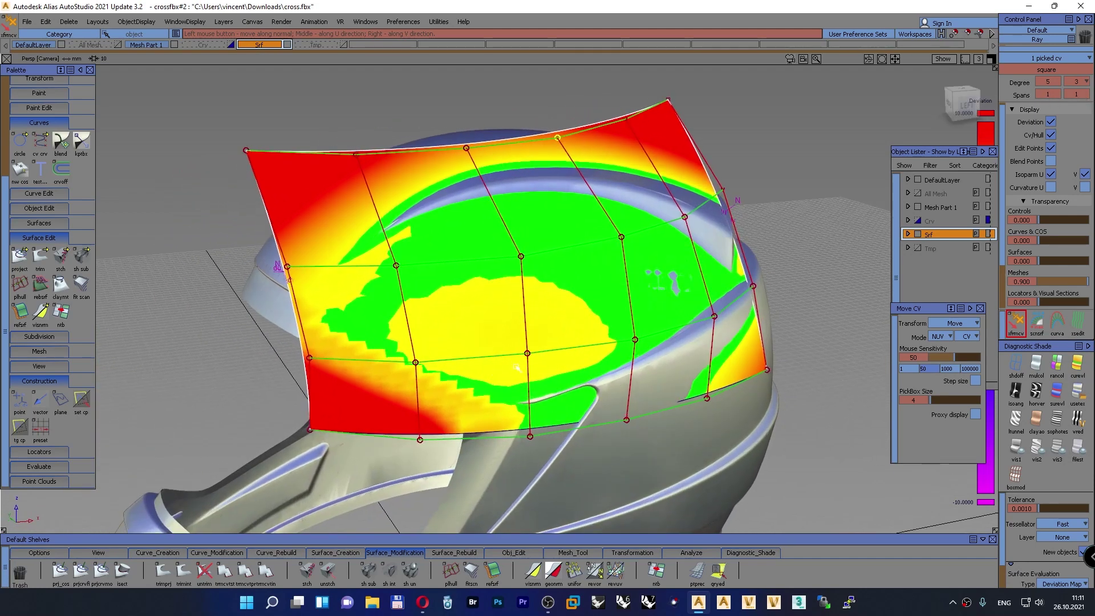
pyautogui.moveTo(529, 354); pyautogui.dragTo(466, 339)
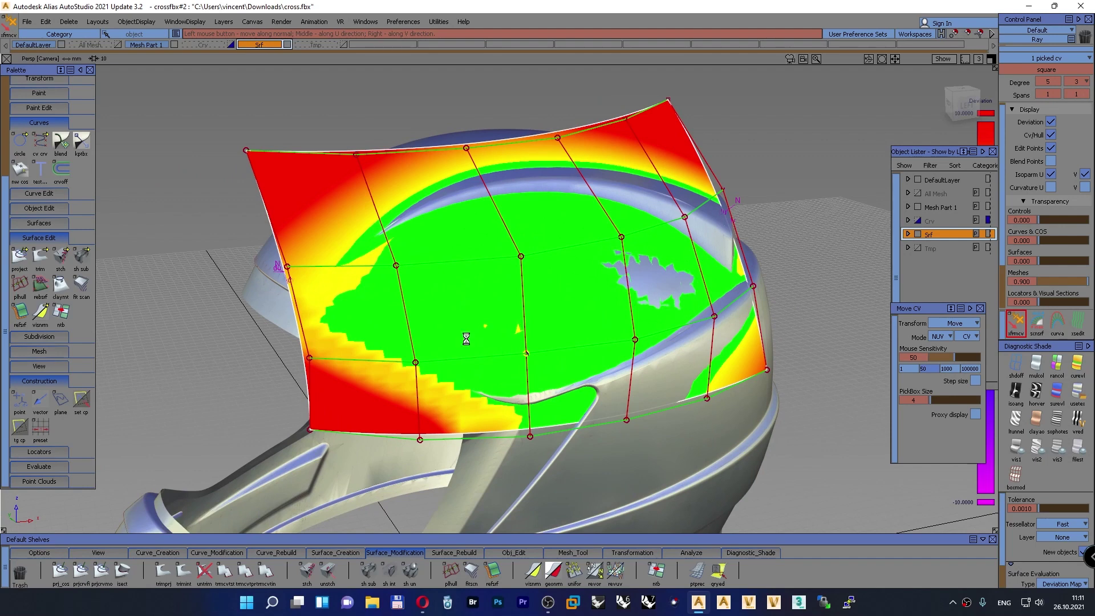
# Try moving the bottom edge's third CV from the front outwards along its normal
pyautogui.click(530, 437)
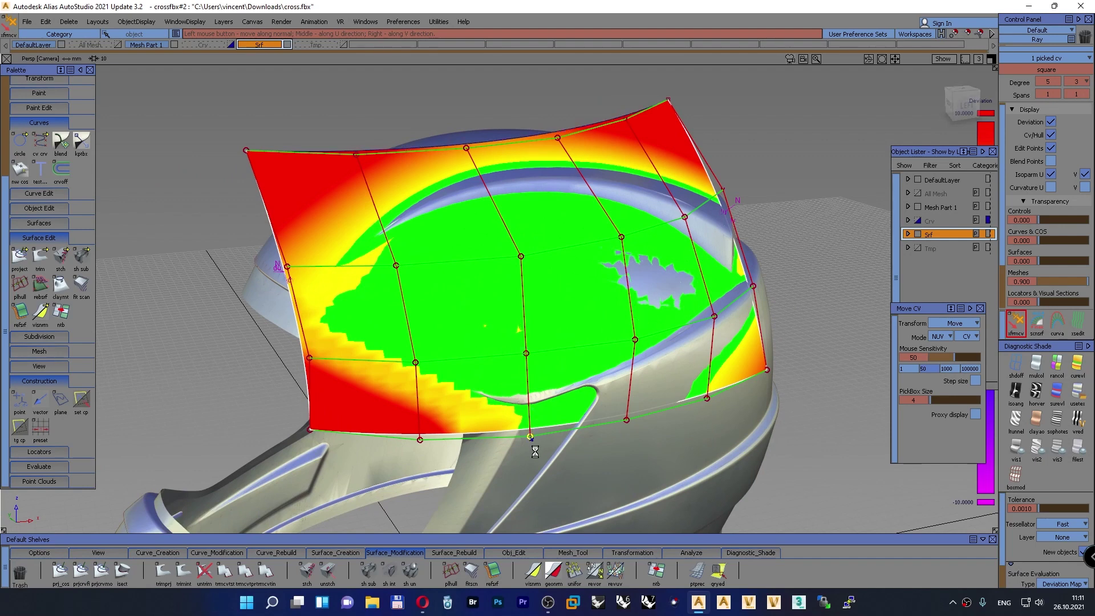
pyautogui.moveTo(531, 448); pyautogui.dragTo(541, 447)
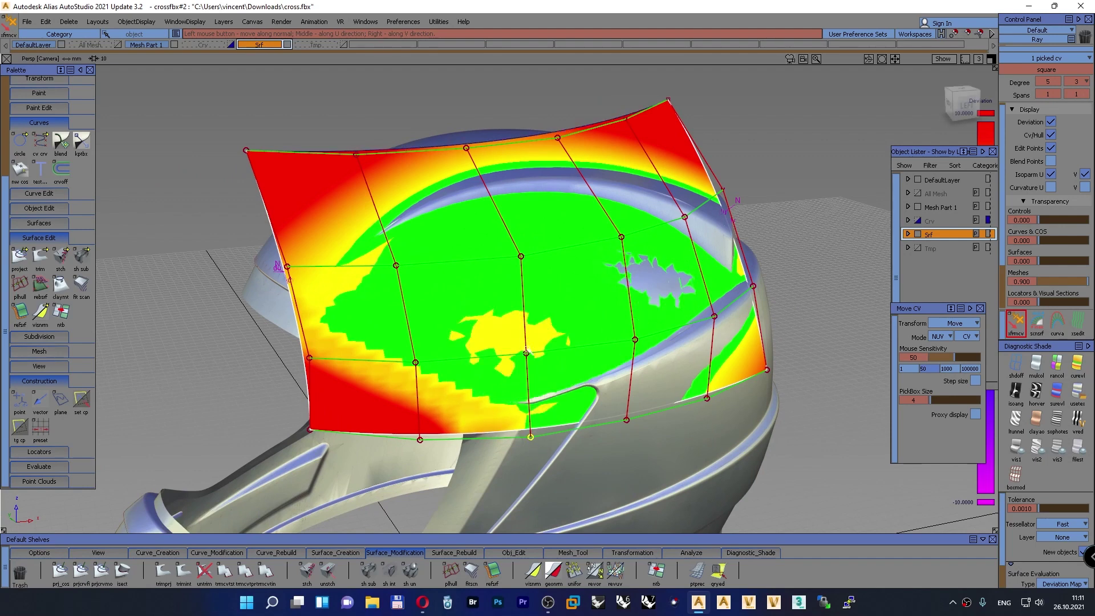
pyautogui.moveTo(526, 353)
pyautogui.mouseDown()
pyautogui.moveTo(546, 349)
pyautogui.moveTo(528, 352)
pyautogui.mouseUp()
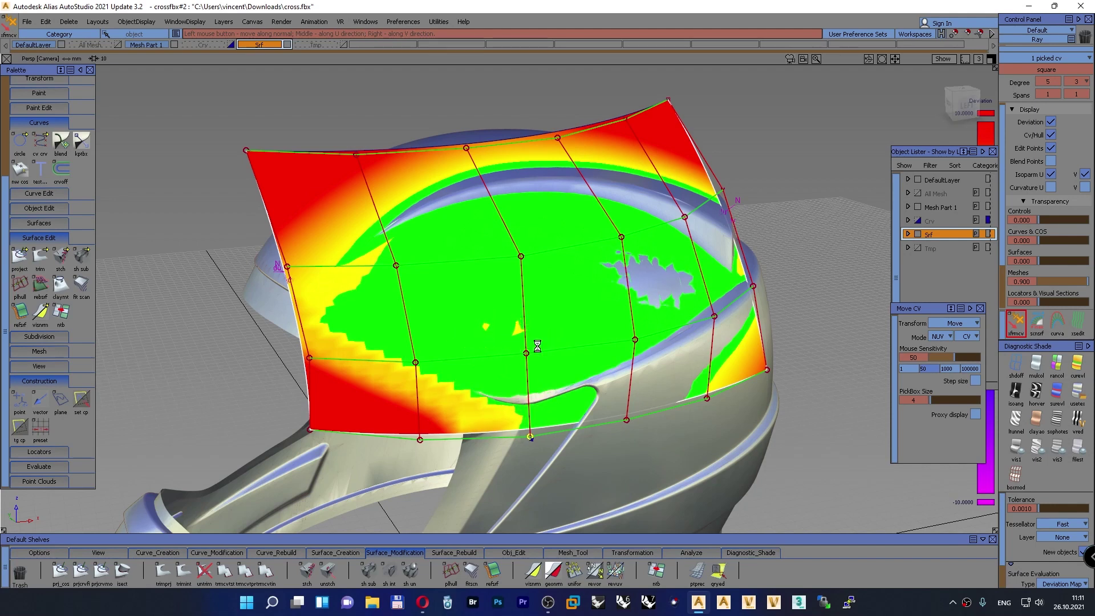
# Move the fourth column's upper inner CV outwards and its top-edge CV slightly inwards along their normals
pyautogui.click(621, 237)
pyautogui.moveTo(611, 257); pyautogui.dragTo(576, 289)
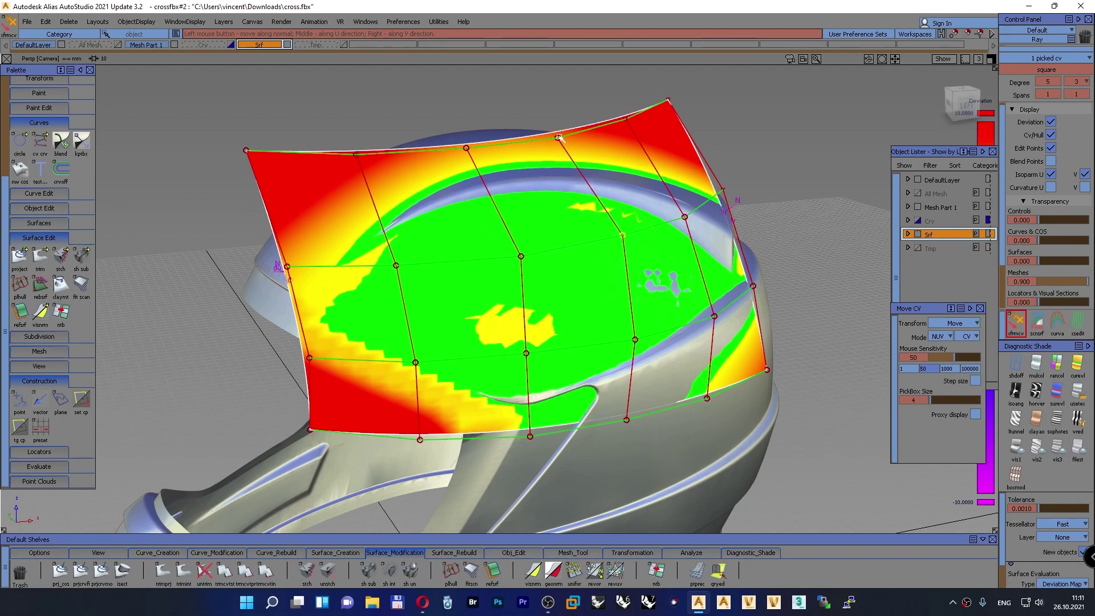
pyautogui.click(559, 137)
pyautogui.moveTo(572, 108); pyautogui.dragTo(567, 113)
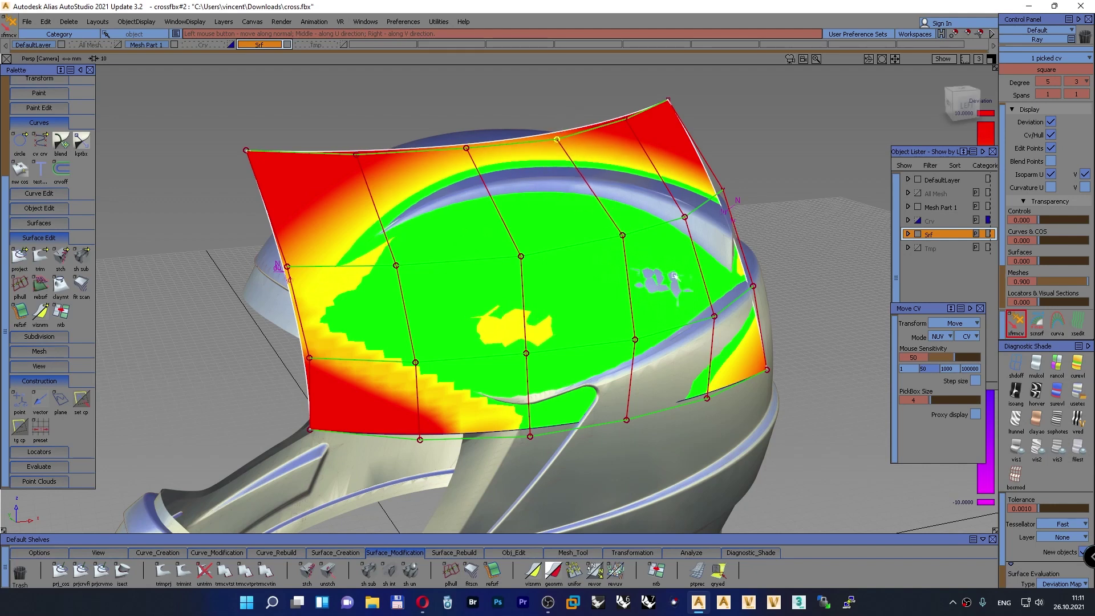
# Move the lower inner row's third CV inwards and the rearmost inner column's two middle CVs outwards along their normals
pyautogui.click(715, 316)
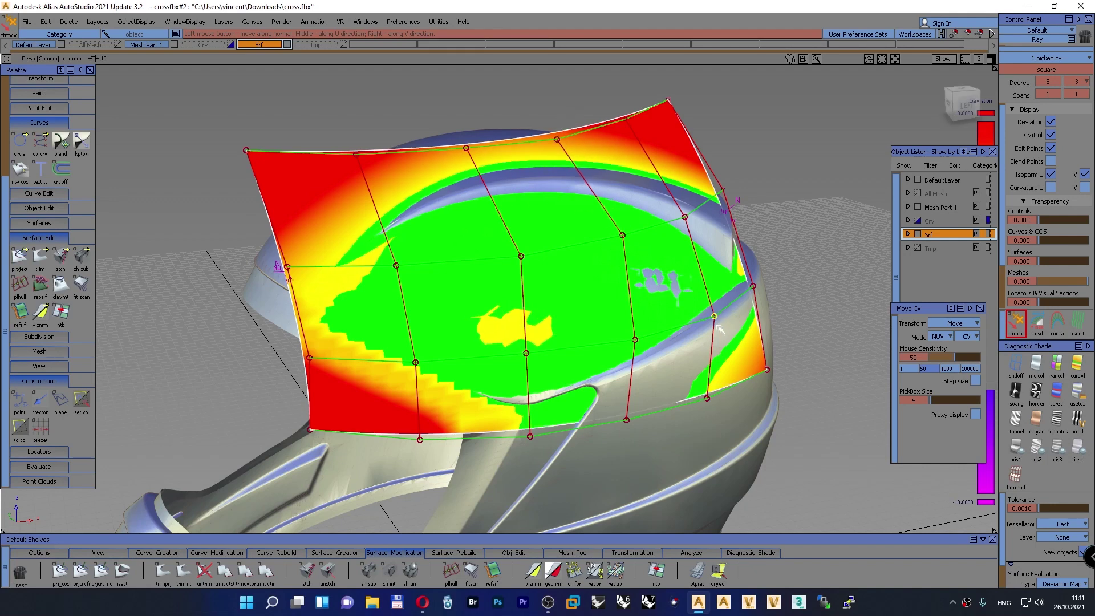
pyautogui.moveTo(716, 318)
pyautogui.mouseDown()
pyautogui.moveTo(741, 327)
pyautogui.moveTo(726, 330)
pyautogui.mouseUp()
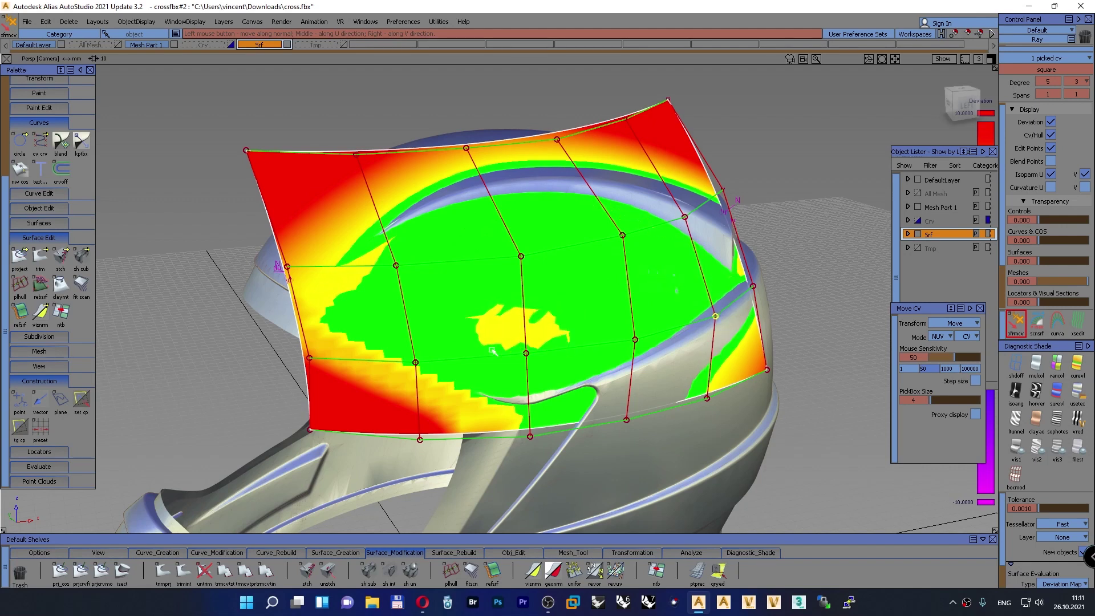
pyautogui.click(527, 354)
pyautogui.moveTo(527, 354); pyautogui.dragTo(521, 345)
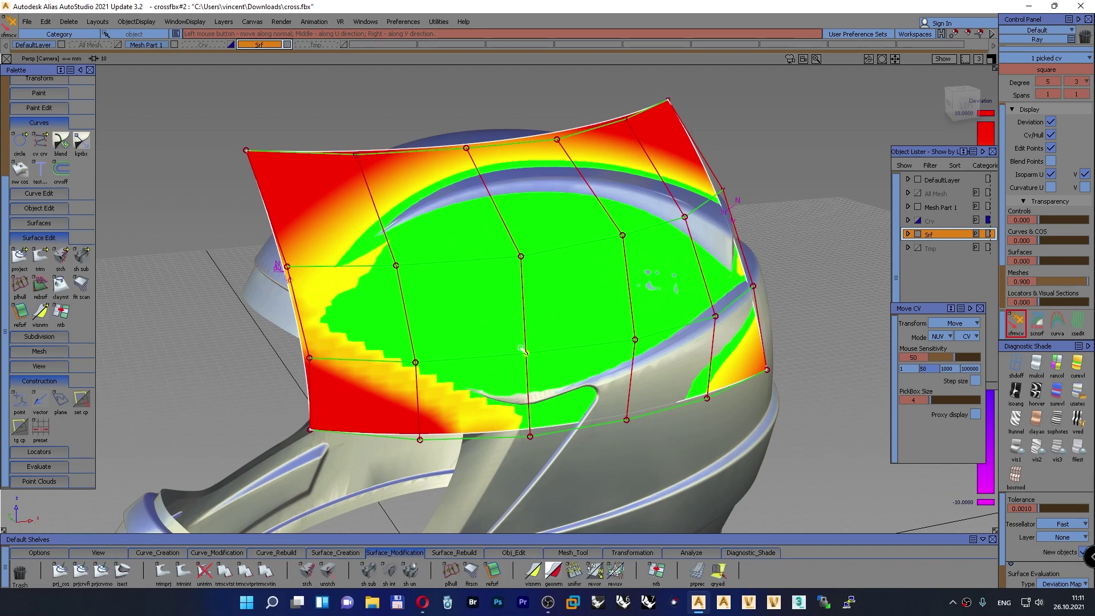
pyautogui.click(685, 217)
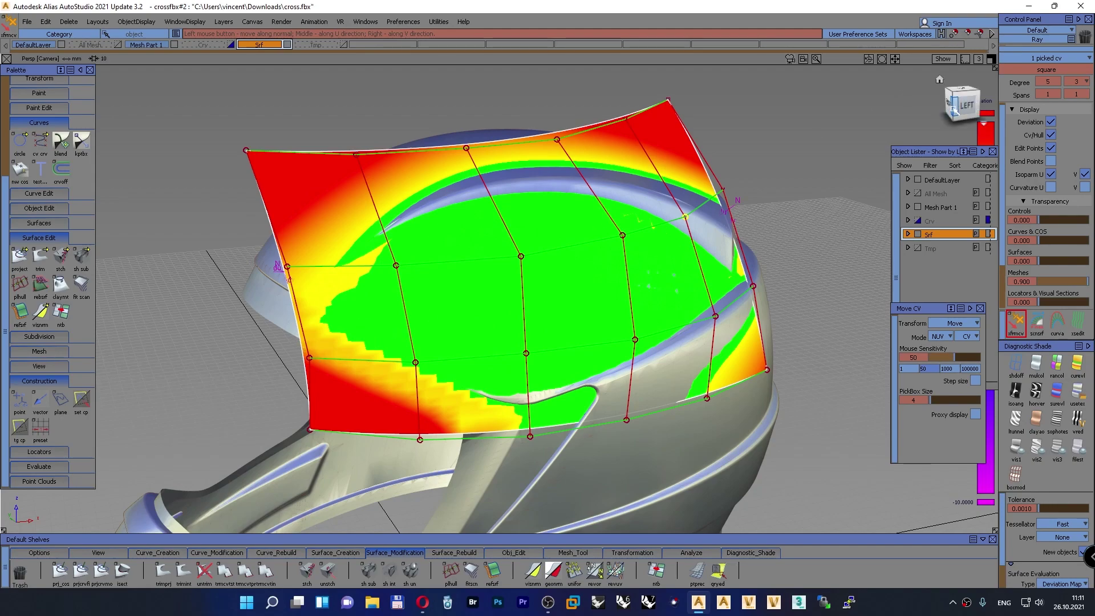
# Move the third column's bottom-edge CV outwards and its two inner CVs inwards along their normals
pyautogui.keyDown('alt'); pyautogui.keyDown('shift'); pyautogui.moveTo(878, 95); pyautogui.dragTo(933, 222); pyautogui.keyUp('shift'); pyautogui.keyUp('alt')
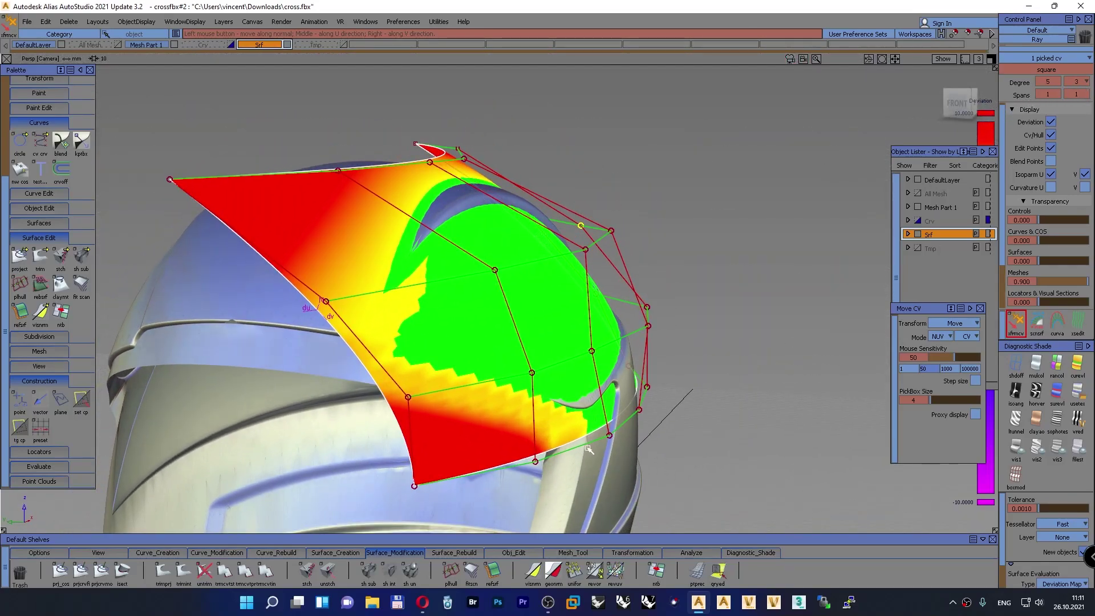
pyautogui.click(610, 437)
pyautogui.moveTo(609, 439); pyautogui.dragTo(634, 443)
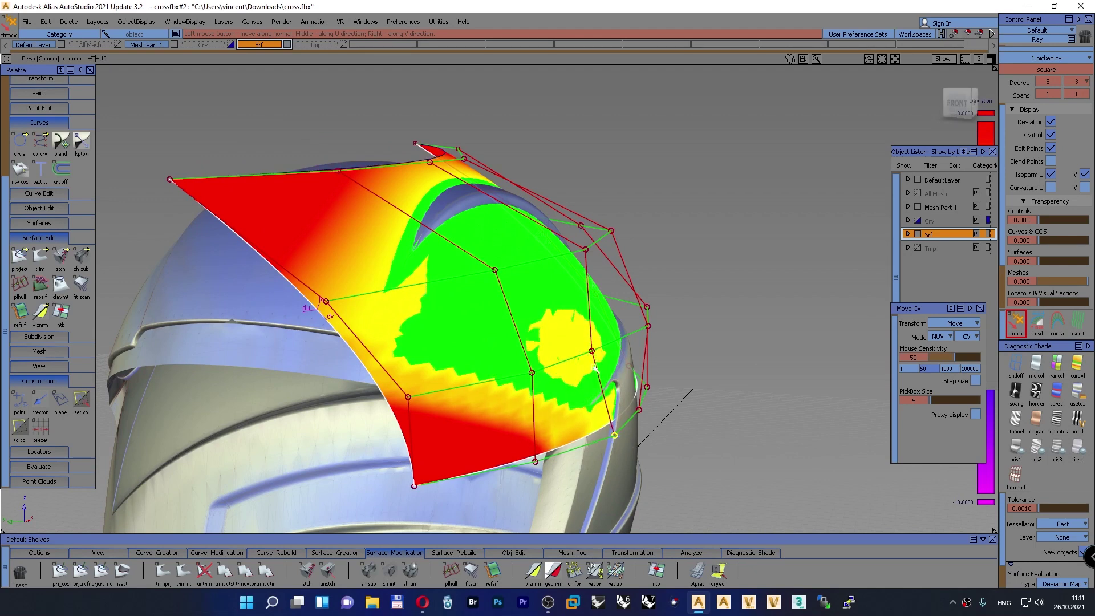
pyautogui.click(585, 250)
pyautogui.moveTo(585, 249); pyautogui.dragTo(587, 264)
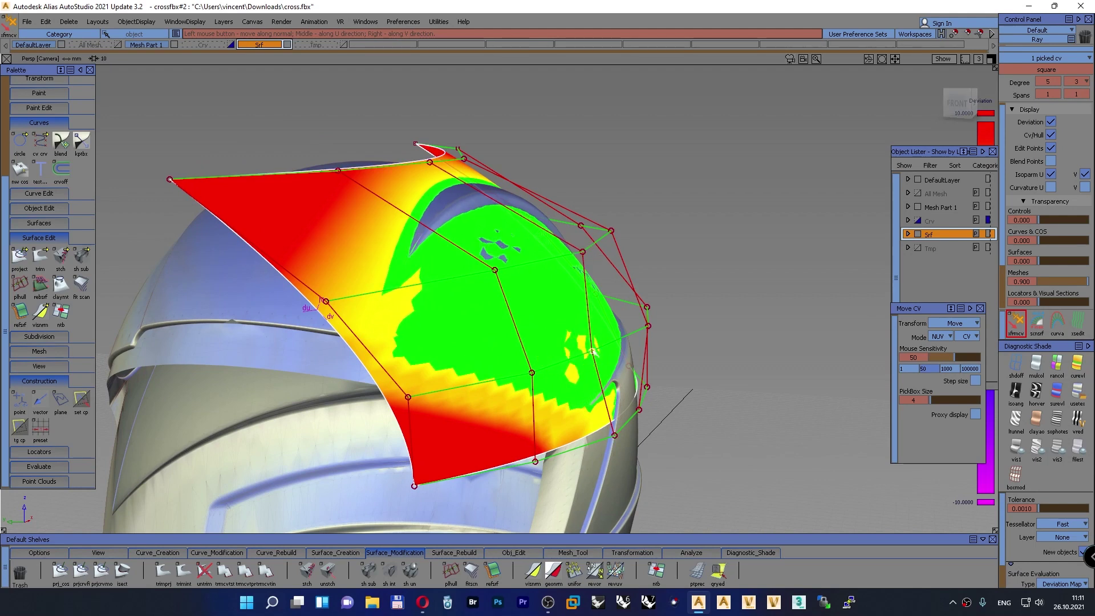
pyautogui.moveTo(592, 350)
pyautogui.mouseDown()
pyautogui.moveTo(610, 338)
pyautogui.moveTo(599, 332)
pyautogui.mouseUp()
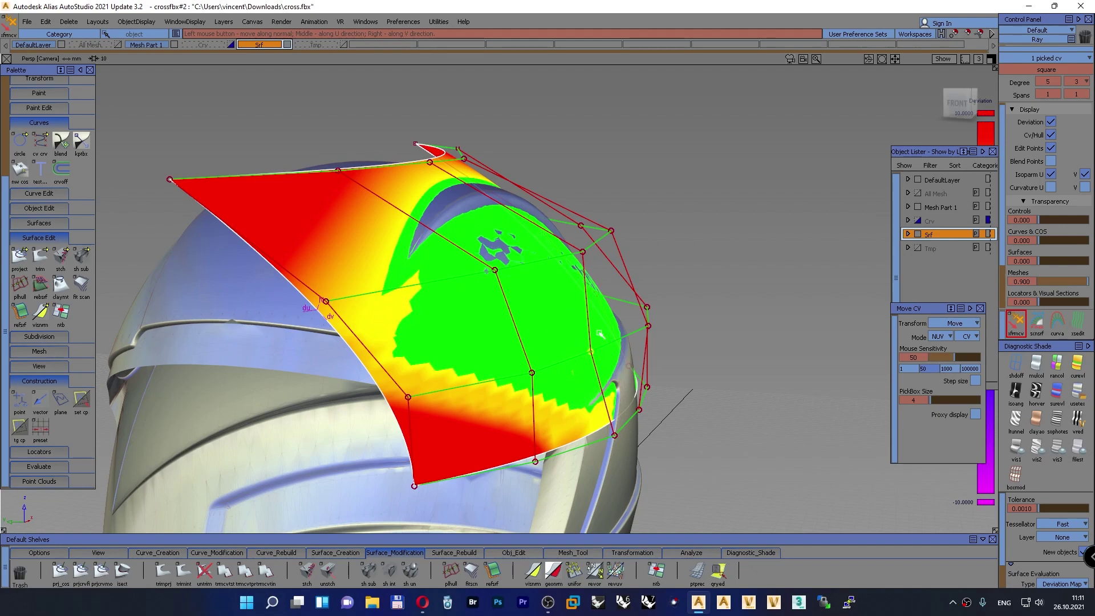
# Move the third column's upper inner CV further inwards and its lower inner CV slightly outwards along their normals
pyautogui.click(958, 104)
pyautogui.moveTo(988, 98); pyautogui.dragTo(826, 203)
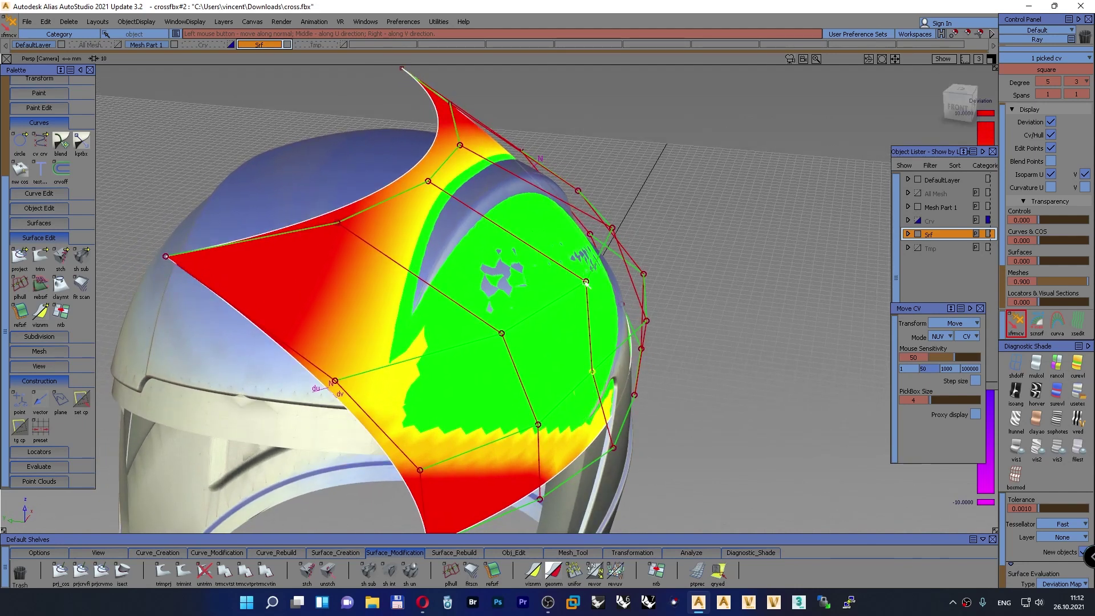
pyautogui.moveTo(586, 281); pyautogui.dragTo(574, 290)
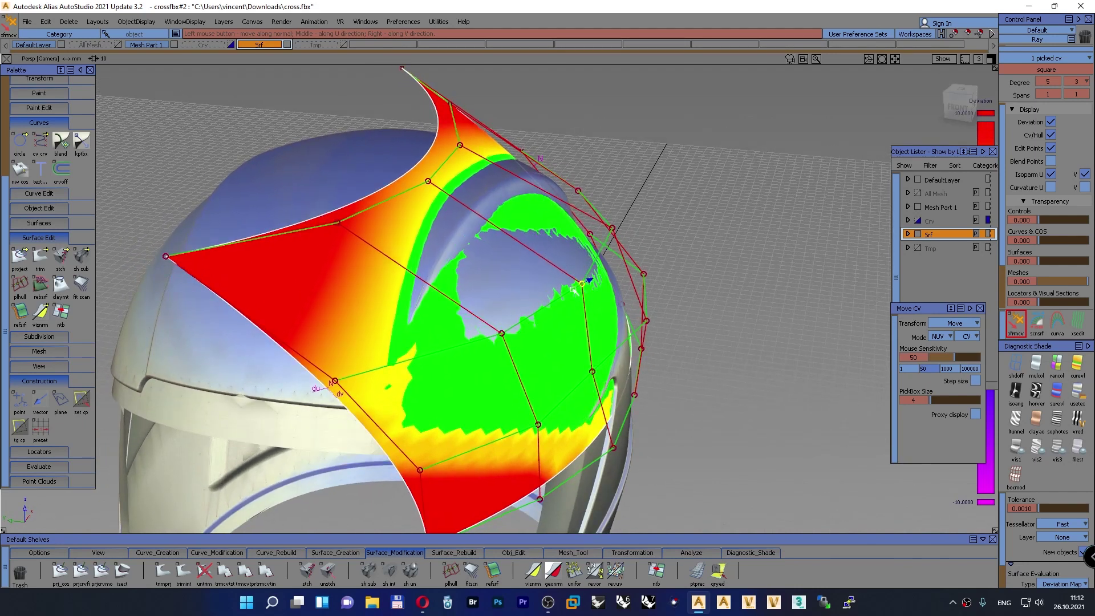
pyautogui.moveTo(577, 360); pyautogui.dragTo(593, 359)
pyautogui.moveTo(581, 285); pyautogui.dragTo(539, 318)
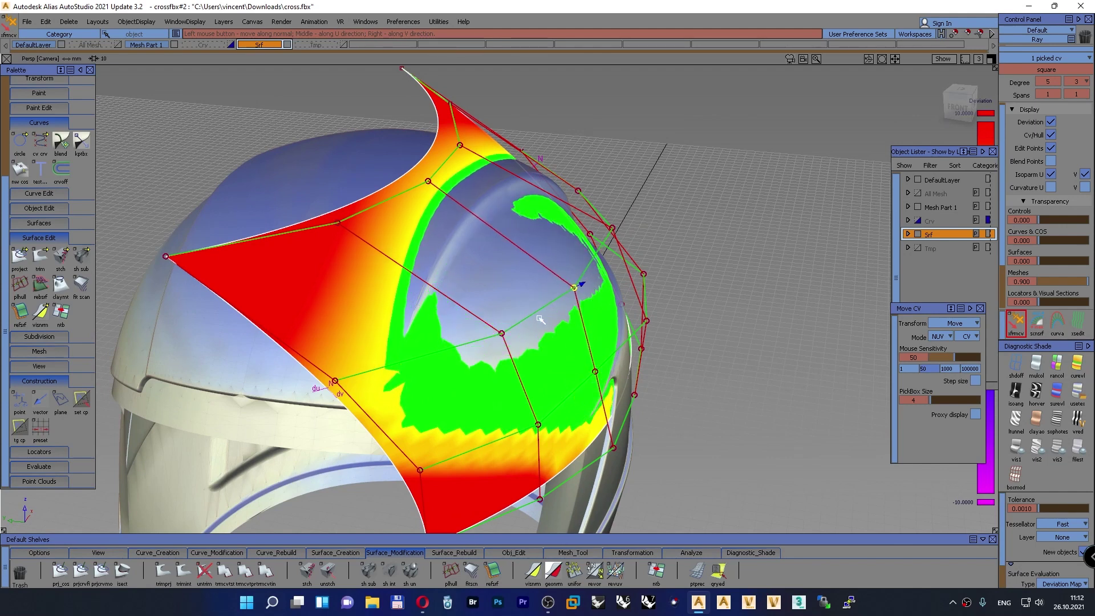
pyautogui.moveTo(595, 371); pyautogui.dragTo(593, 370)
# Set the Move CV mode to SLIDE and slide the third column's upper inner CV upwards along its hull
pyautogui.click(958, 108)
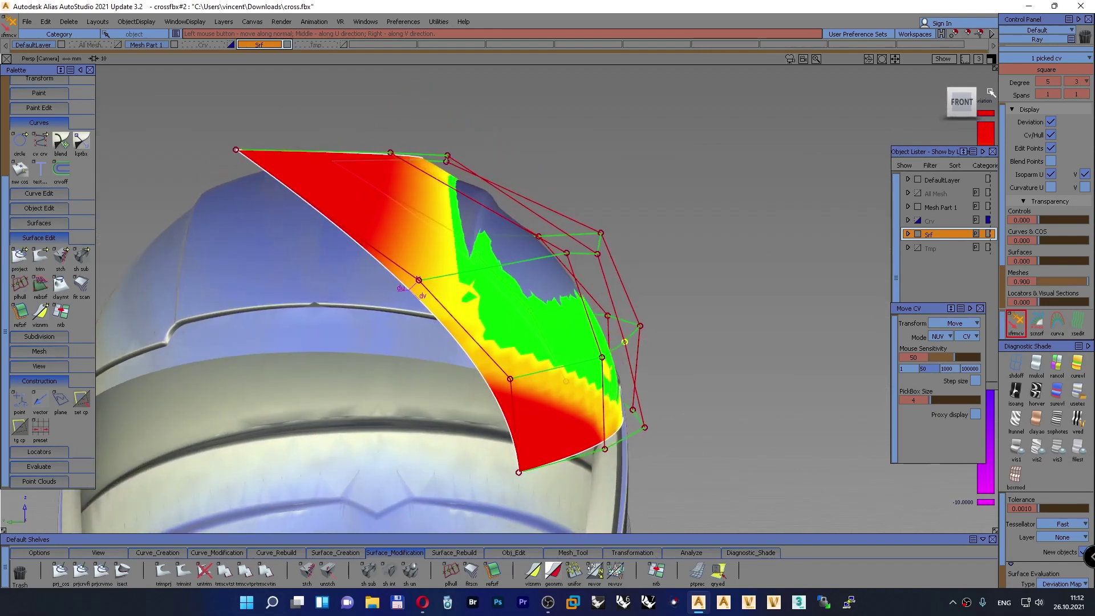
pyautogui.moveTo(1004, 86); pyautogui.dragTo(938, 108)
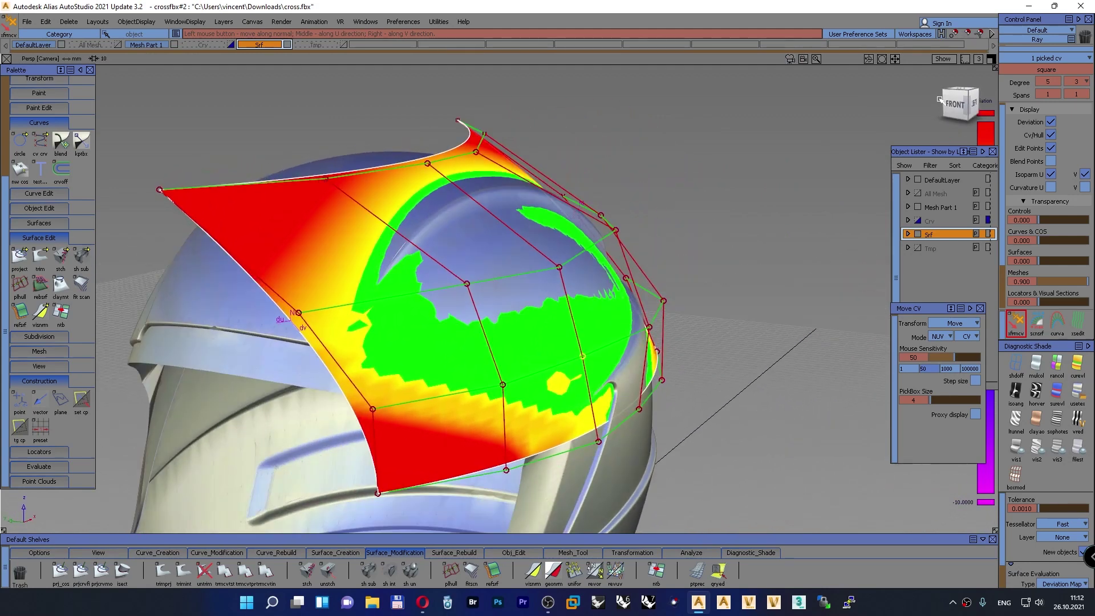
pyautogui.click(937, 336)
pyautogui.click(940, 388)
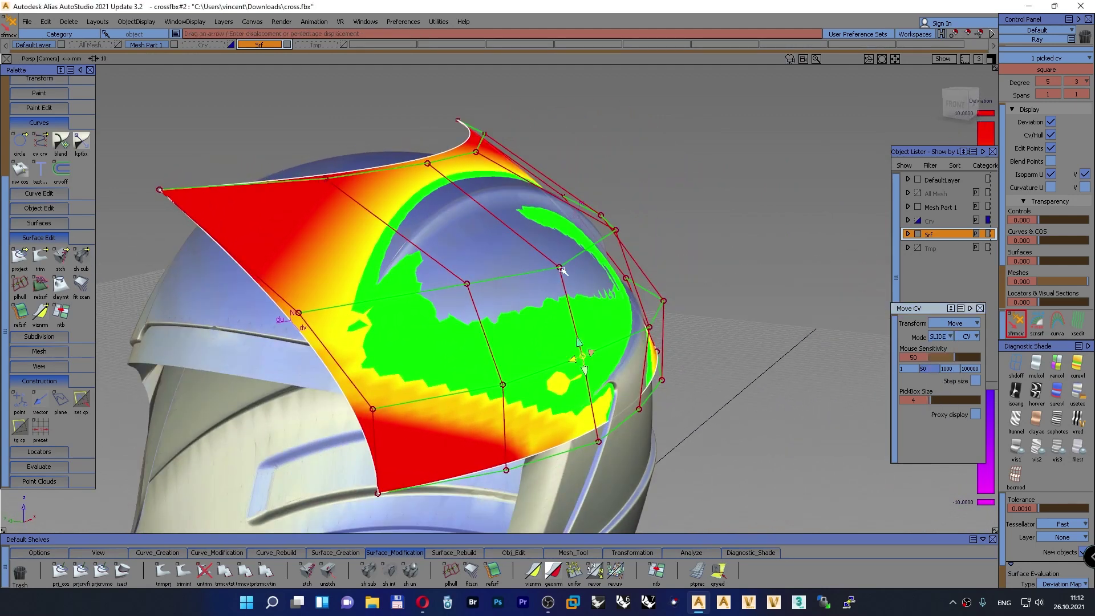
pyautogui.click(559, 267)
pyautogui.moveTo(562, 241); pyautogui.dragTo(521, 129)
pyautogui.moveTo(558, 280); pyautogui.dragTo(550, 66)
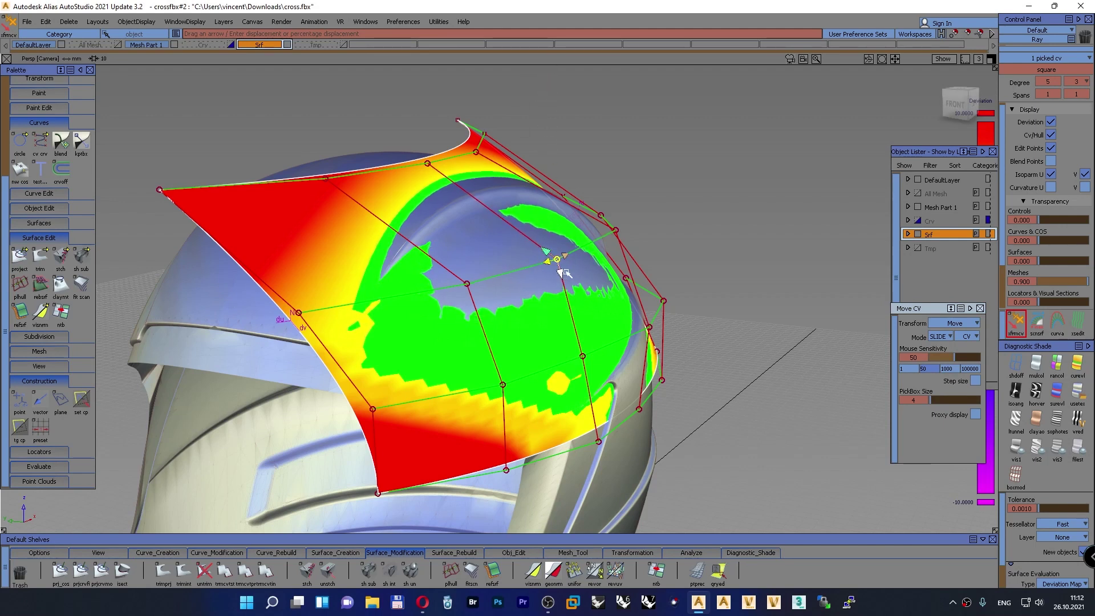
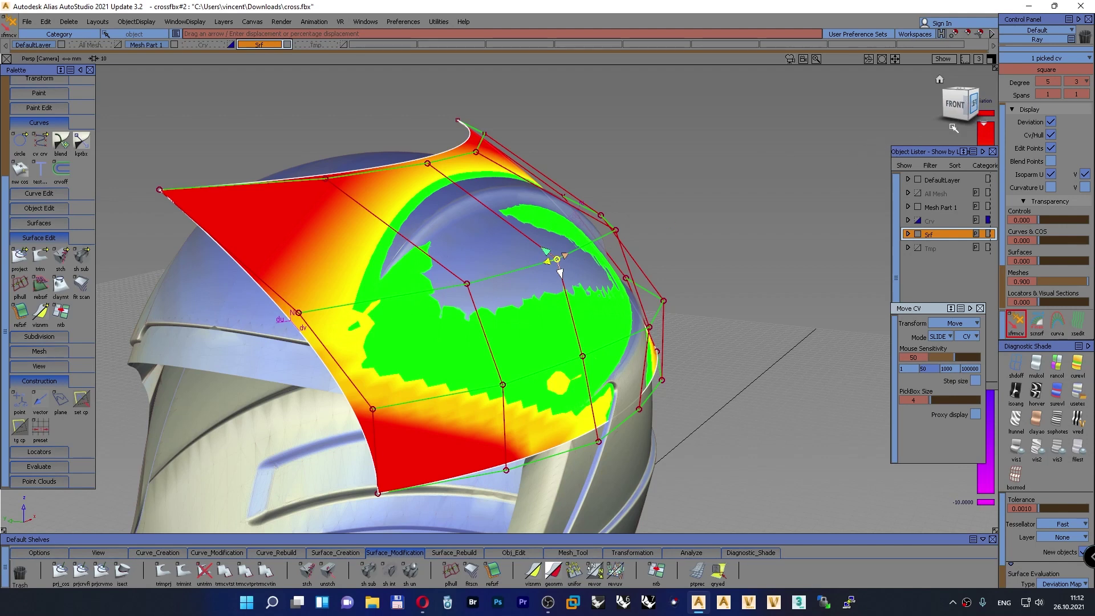
pyautogui.press('F6')
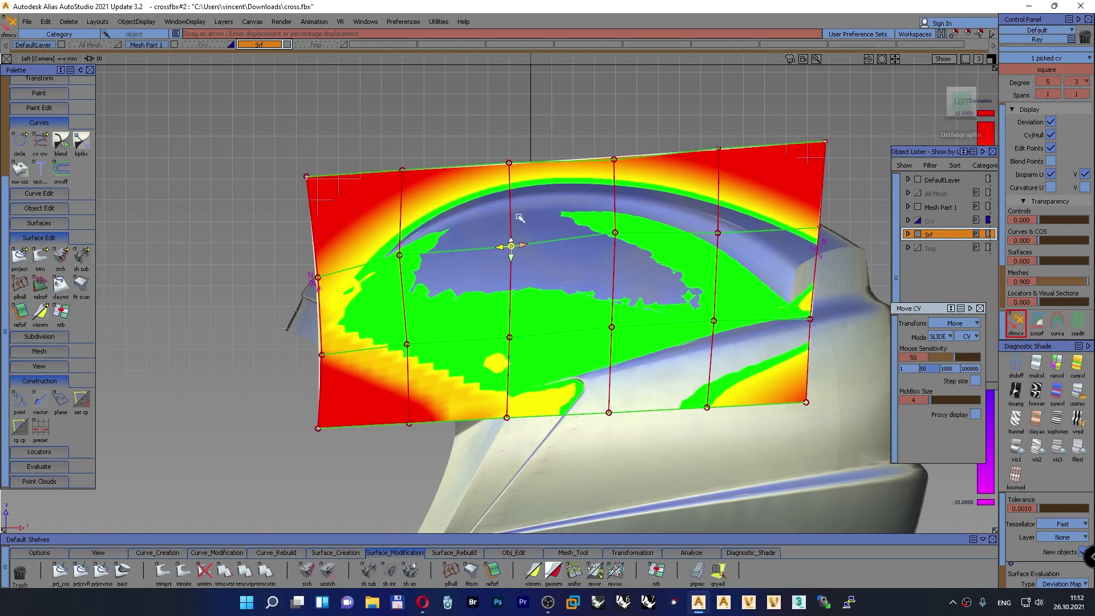
pyautogui.moveTo(513, 257); pyautogui.dragTo(511, 251)
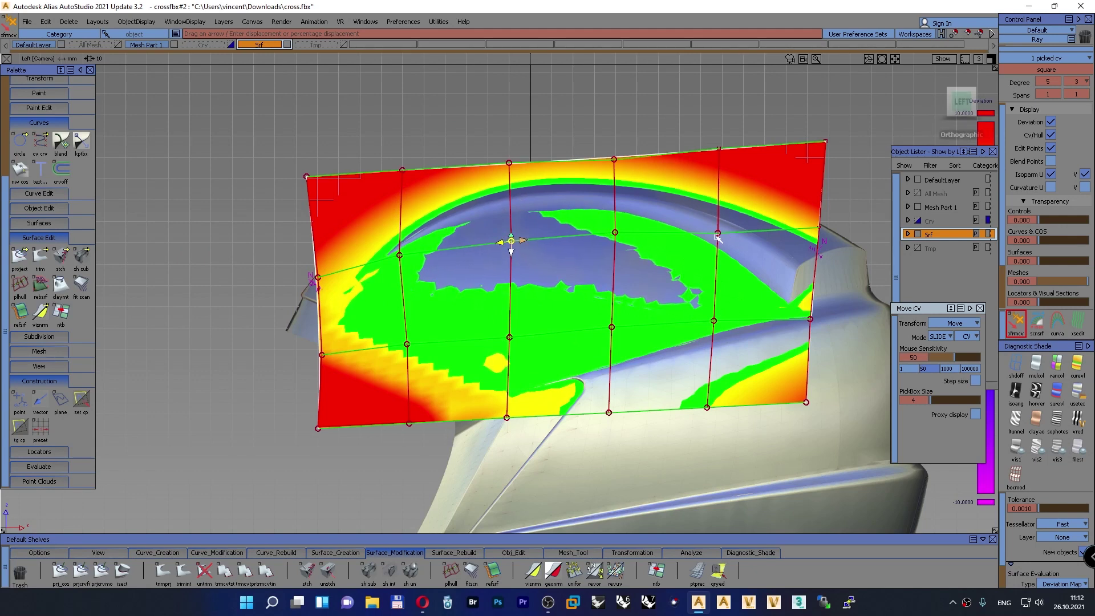
# Slide the upper inner row's fourth and third CVs from the front slightly downwards along their hulls
pyautogui.click(615, 233)
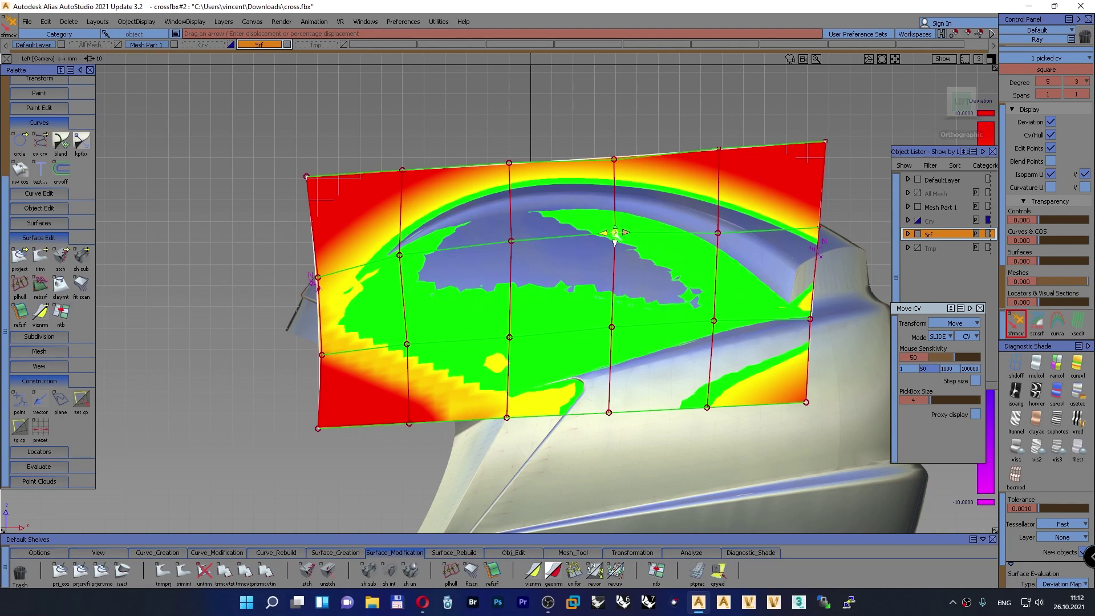
pyautogui.moveTo(618, 242); pyautogui.dragTo(601, 482)
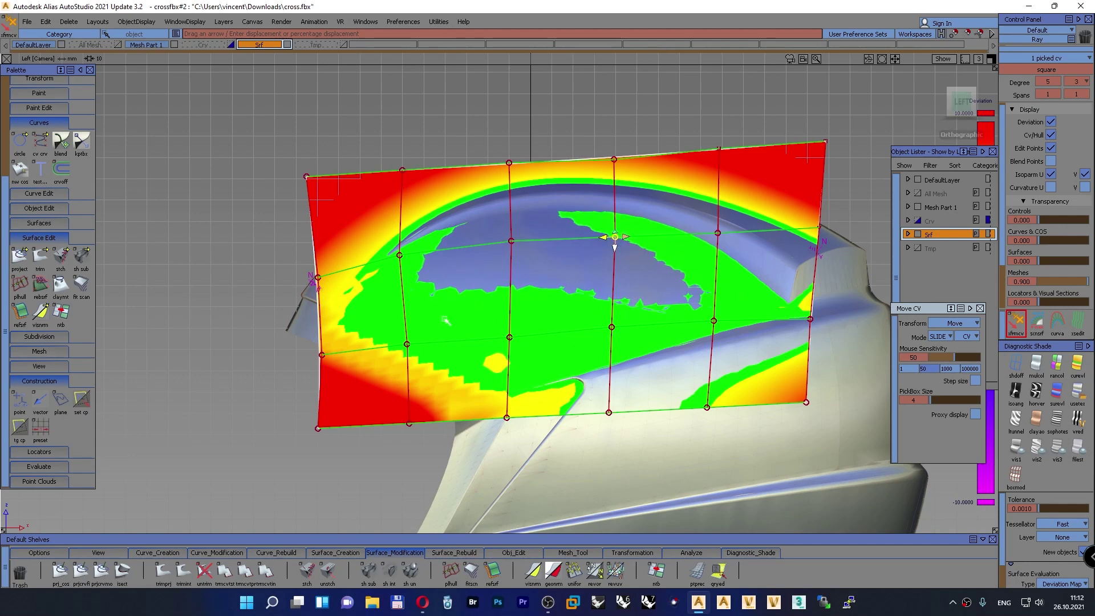
pyautogui.click(510, 241)
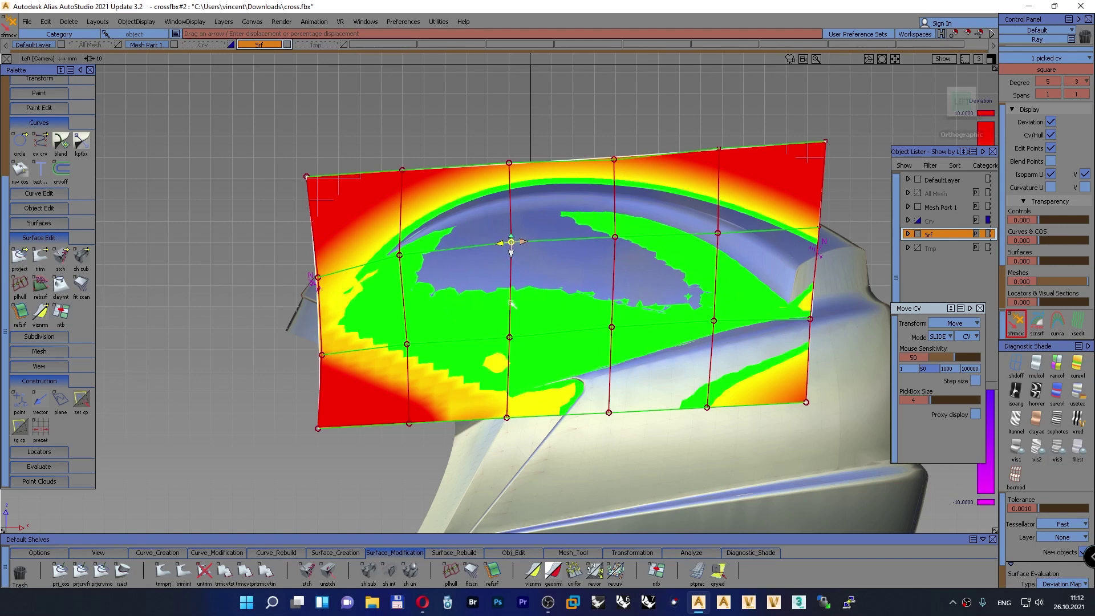
pyautogui.moveTo(509, 243); pyautogui.dragTo(513, 342)
# Slide the upper inner row's second CV rearwards and its fourth and third CVs slightly forwards along the hull, and clear the selection
pyautogui.click(399, 256)
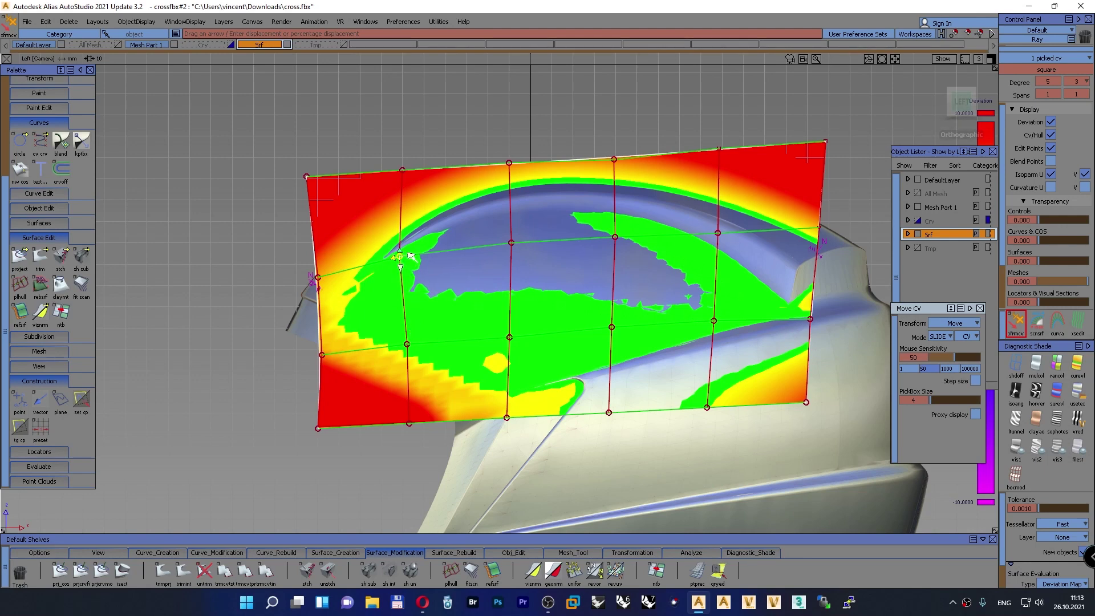
pyautogui.moveTo(411, 256); pyautogui.dragTo(629, 225)
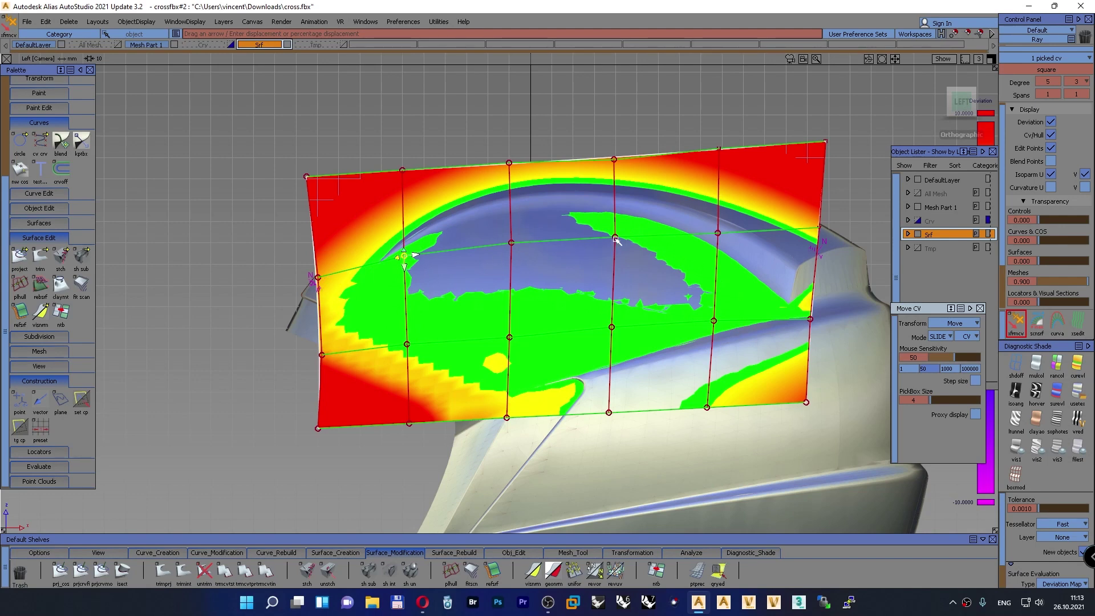
pyautogui.click(615, 237)
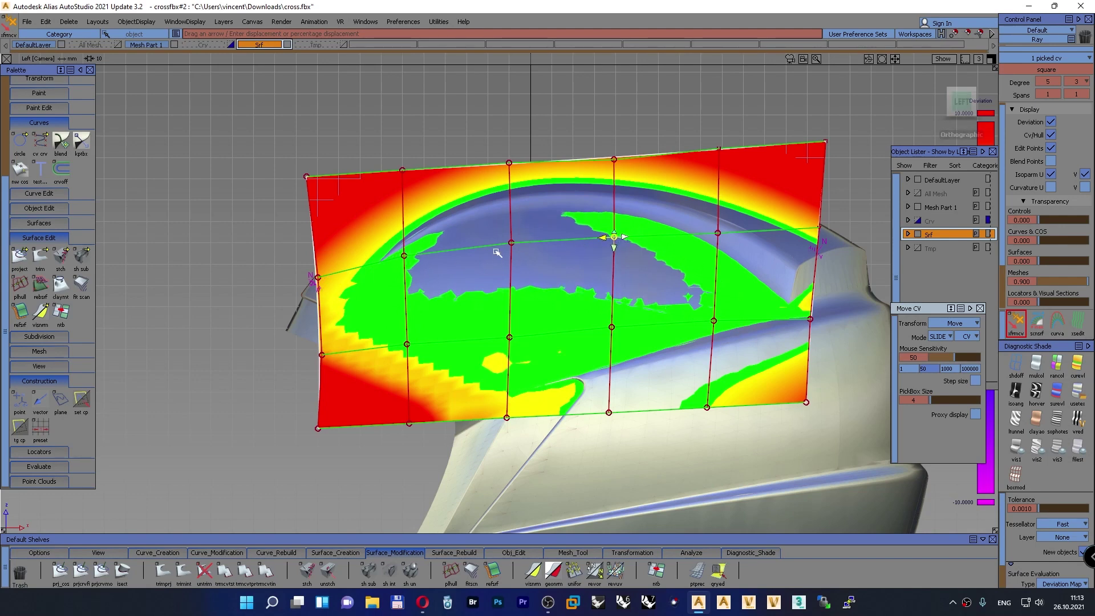
pyautogui.click(512, 244)
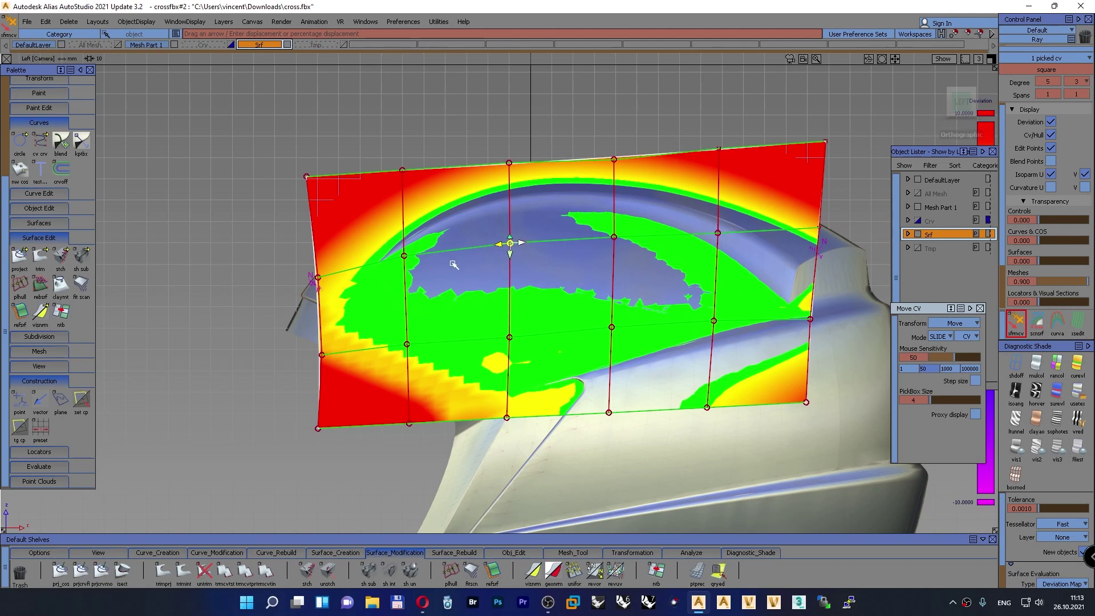
pyautogui.keyDown('alt'); pyautogui.keyDown('shift'); pyautogui.moveTo(465, 275); pyautogui.dragTo(818, 294); pyautogui.keyUp('shift'); pyautogui.keyUp('alt')
pyautogui.keyDown('ctrl'); pyautogui.keyDown('shift'); pyautogui.moveTo(705, 250); pyautogui.dragTo(688, 176); pyautogui.keyUp('shift'); pyautogui.keyUp('ctrl')
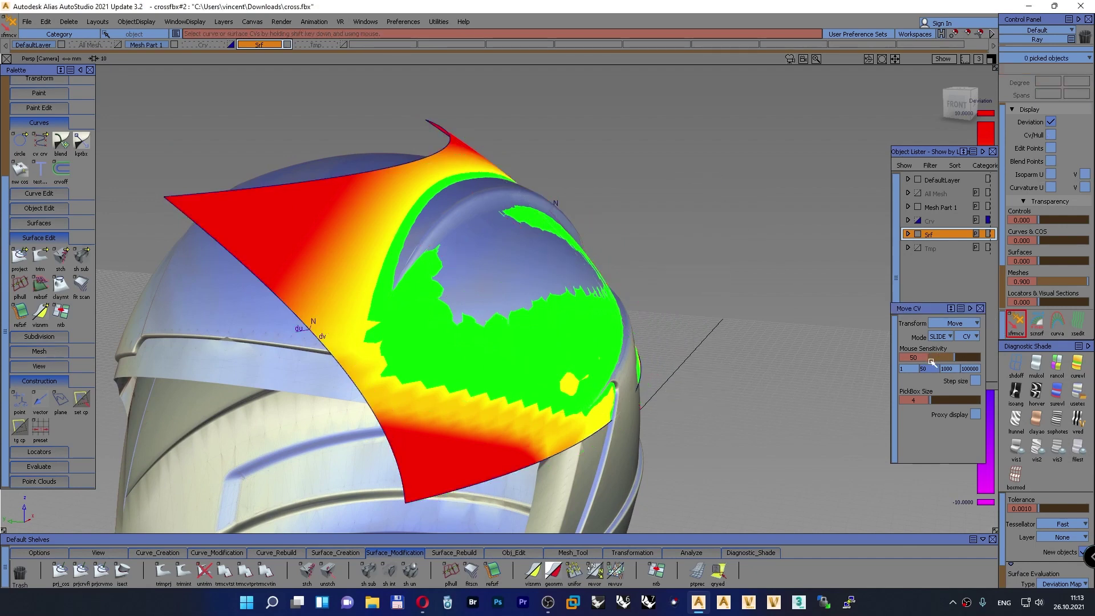
# Set the Move CV mode to NUV and move the top edge's third and fourth CVs from the front outwards along their normals
pyautogui.click(945, 336)
pyautogui.click(941, 403)
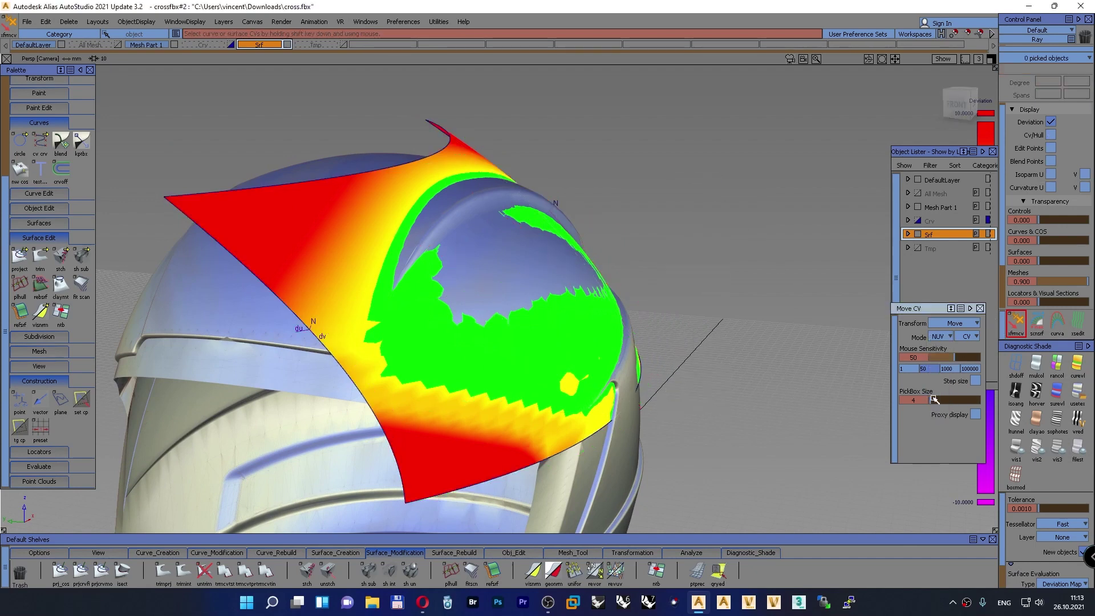
pyautogui.click(374, 180)
pyautogui.click(425, 165)
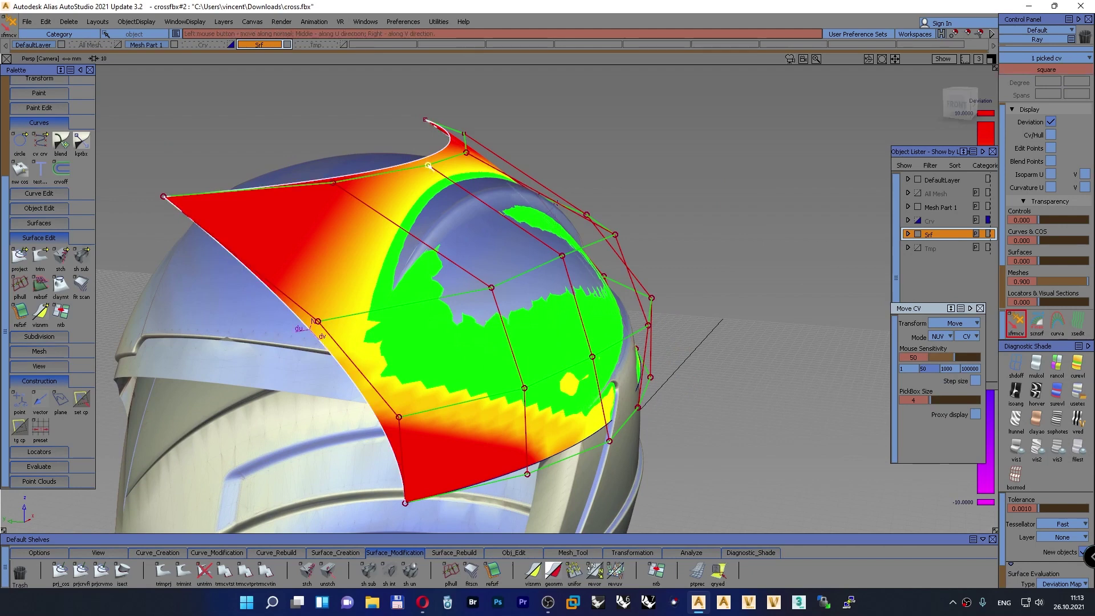
pyautogui.moveTo(394, 134); pyautogui.dragTo(407, 130)
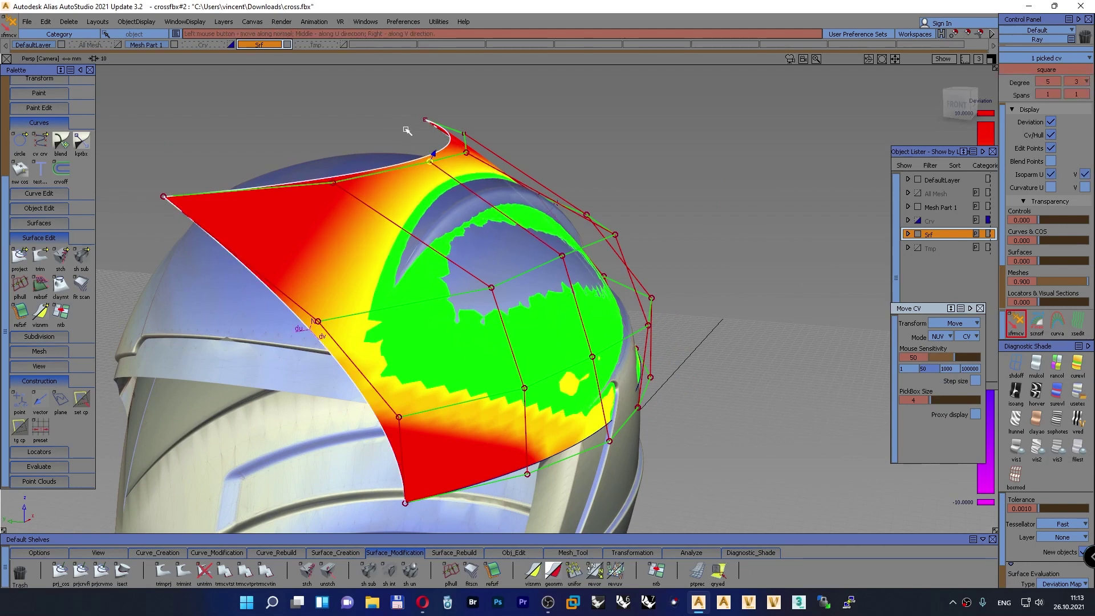
pyautogui.moveTo(466, 153); pyautogui.dragTo(527, 256)
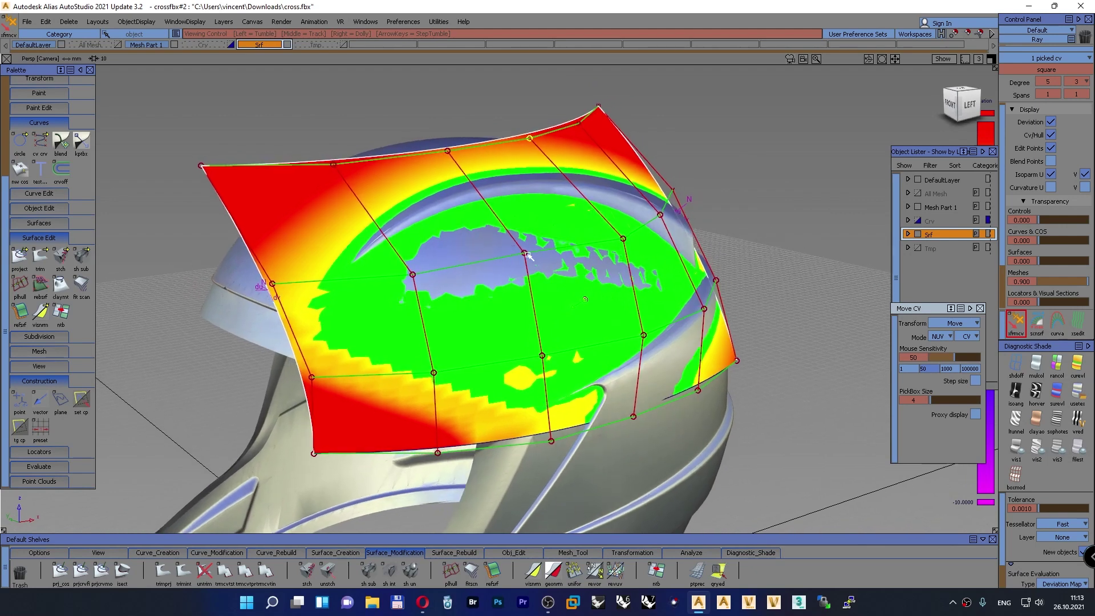
# Move the third column's upper inner CV outwards along its normal, and the fourth column's very slightly outwards
pyautogui.click(525, 253)
pyautogui.moveTo(466, 236); pyautogui.dragTo(480, 236)
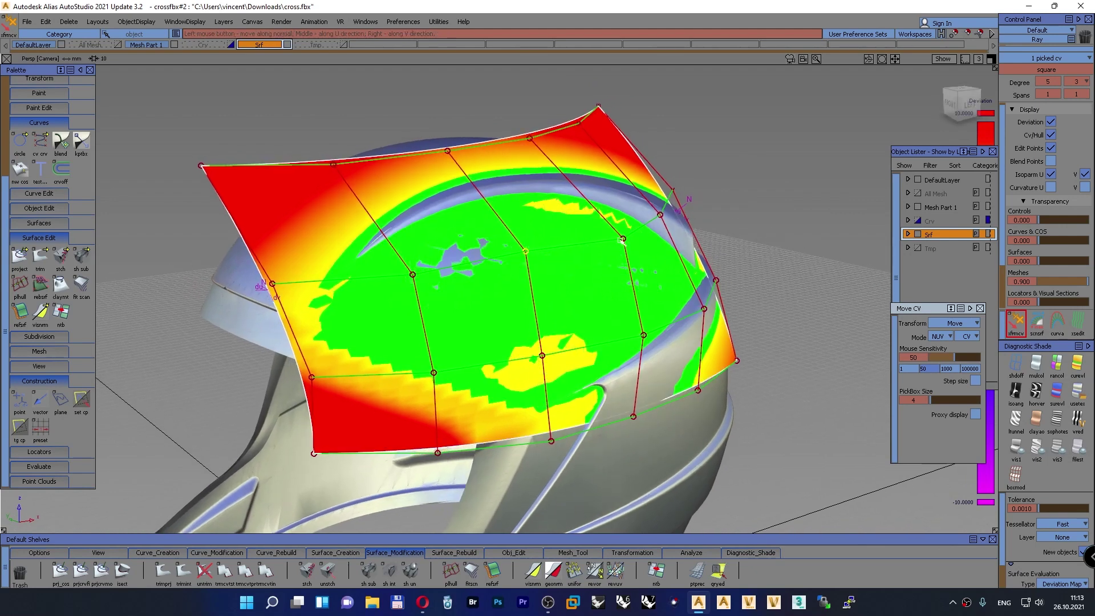
pyautogui.click(622, 241)
pyautogui.moveTo(617, 255); pyautogui.dragTo(621, 255)
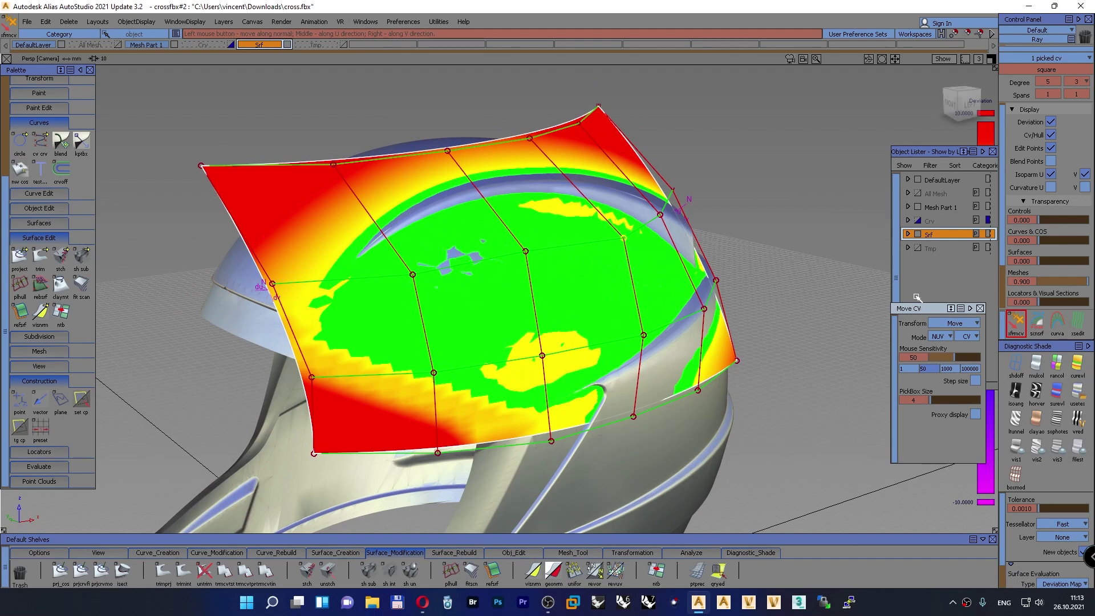
# Set the mode to SLIDE and slide the fourth column's upper inner CV slightly upwards and the third column's slightly downwards along their hulls
pyautogui.click(938, 336)
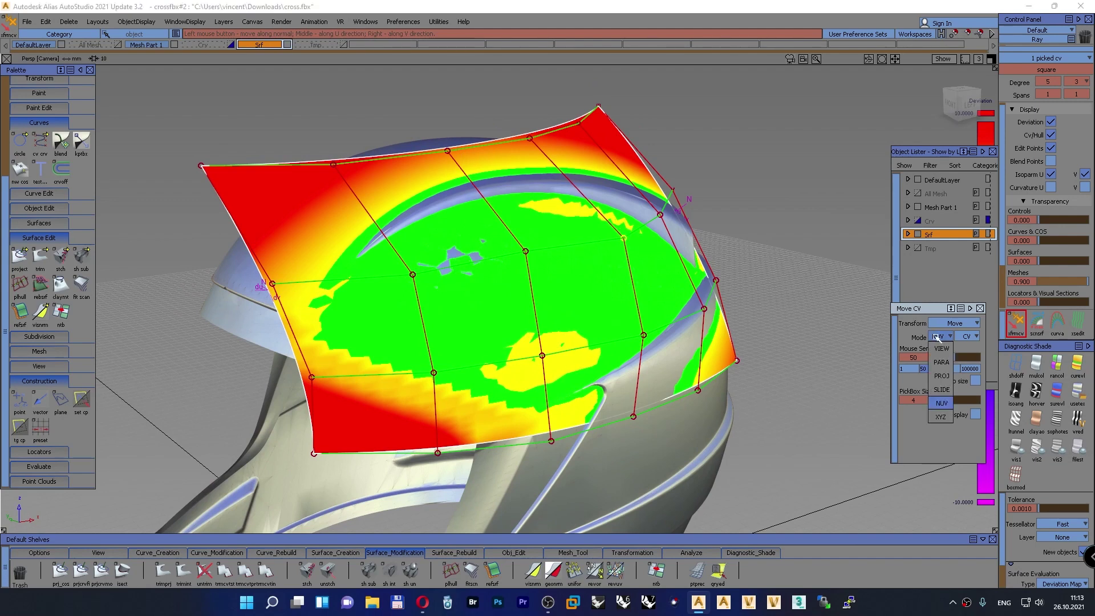
pyautogui.click(940, 390)
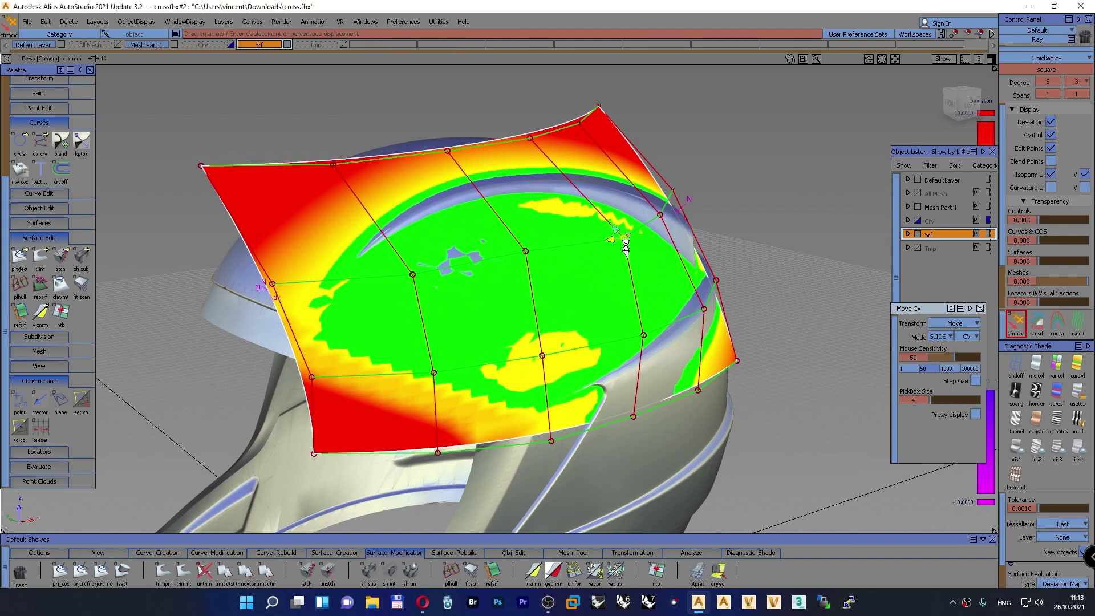
pyautogui.moveTo(625, 251); pyautogui.dragTo(633, 332)
pyautogui.moveTo(614, 231); pyautogui.dragTo(606, 192)
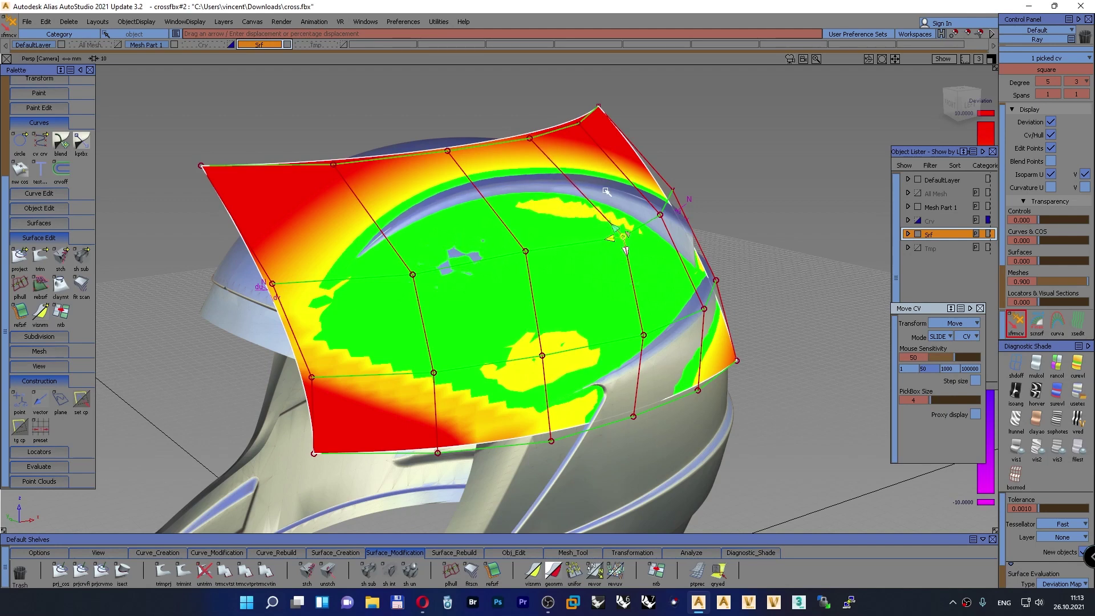
pyautogui.click(525, 252)
pyautogui.moveTo(528, 268); pyautogui.dragTo(552, 444)
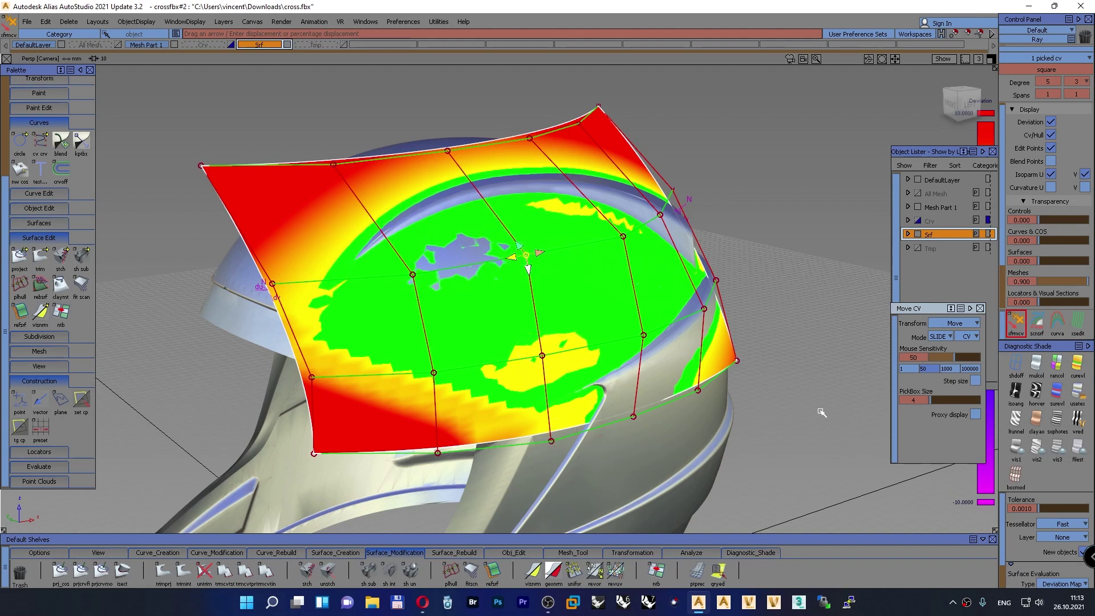
# Set the mode back to NUV, then move the second column's upper inner CV outwards and the third column's lower inner CV inwards
pyautogui.click(946, 337)
pyautogui.click(946, 405)
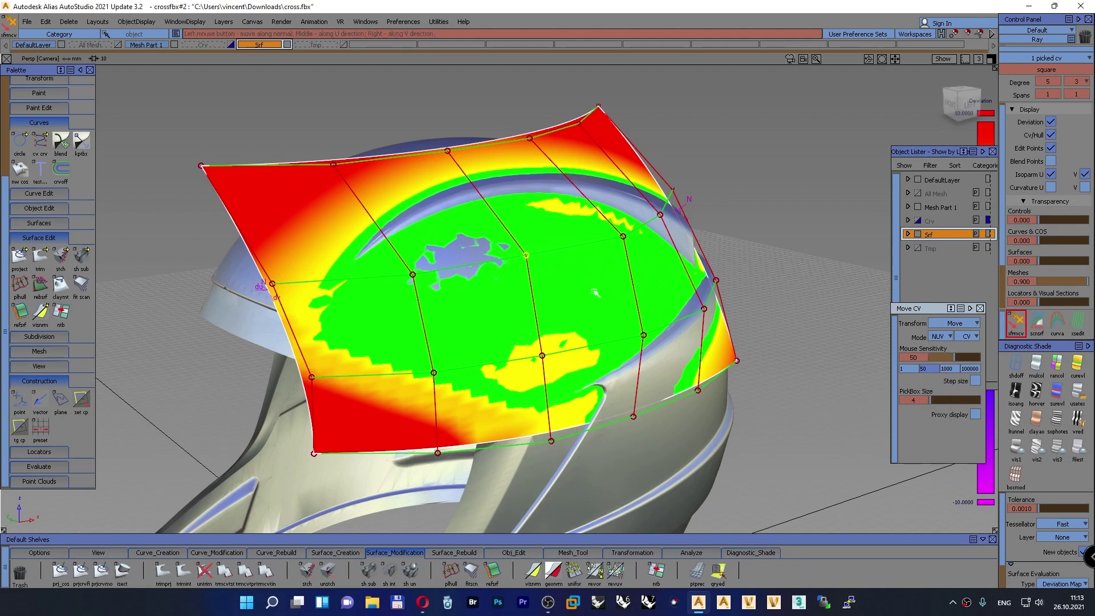
pyautogui.click(412, 274)
pyautogui.moveTo(412, 274); pyautogui.dragTo(439, 282)
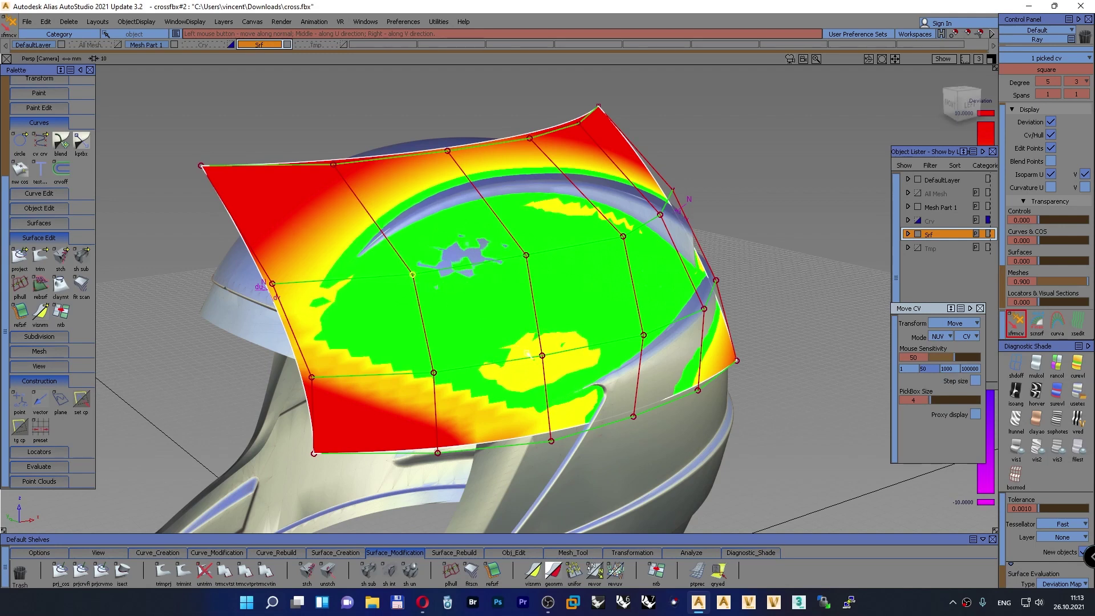
pyautogui.click(542, 356)
pyautogui.moveTo(542, 355); pyautogui.dragTo(514, 351)
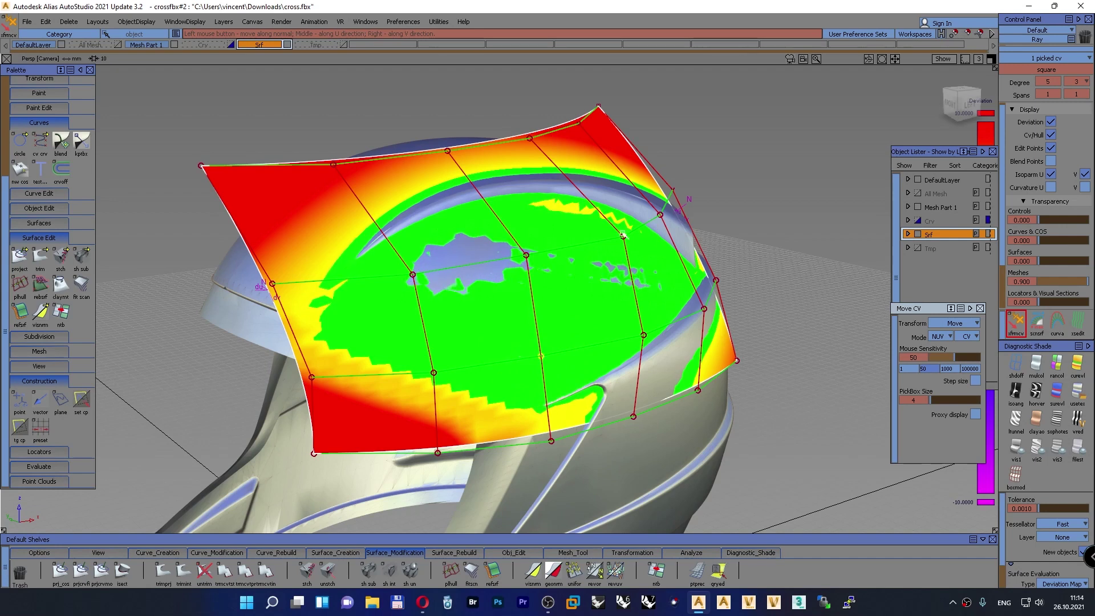
# Move the fourth column's upper inner CV slightly inwards and the third column's upper inner CV slightly outwards along their normals
pyautogui.moveTo(609, 255); pyautogui.dragTo(607, 259)
pyautogui.click(525, 256)
pyautogui.moveTo(522, 276); pyautogui.dragTo(531, 272)
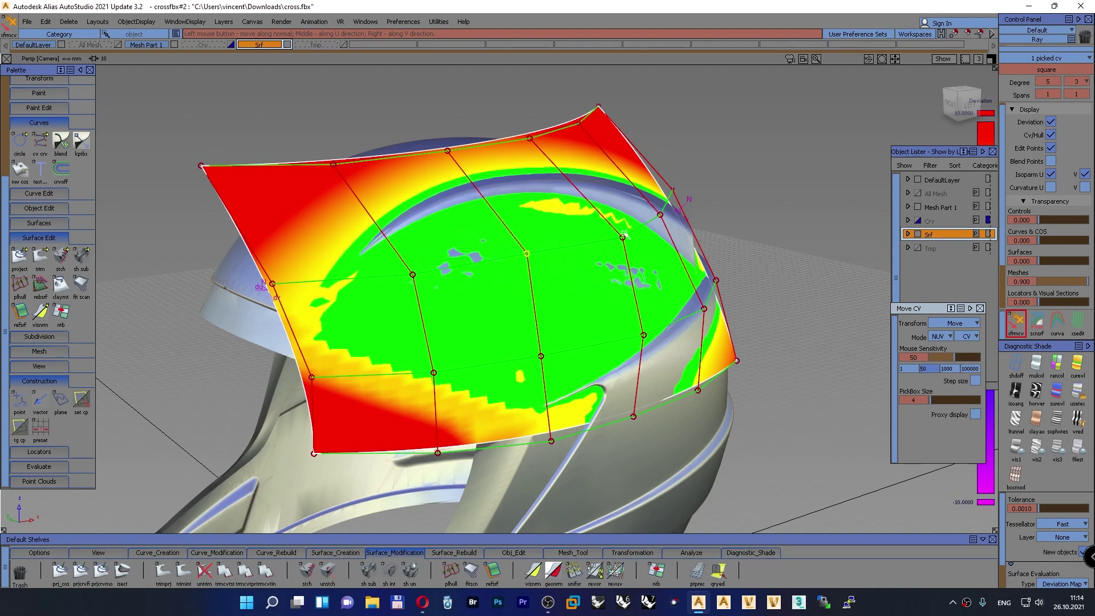
# Move the fourth column's top edge CV slightly inwards and its upper inner CV slightly outwards along their normals
pyautogui.click(532, 137)
pyautogui.moveTo(532, 136); pyautogui.dragTo(527, 108)
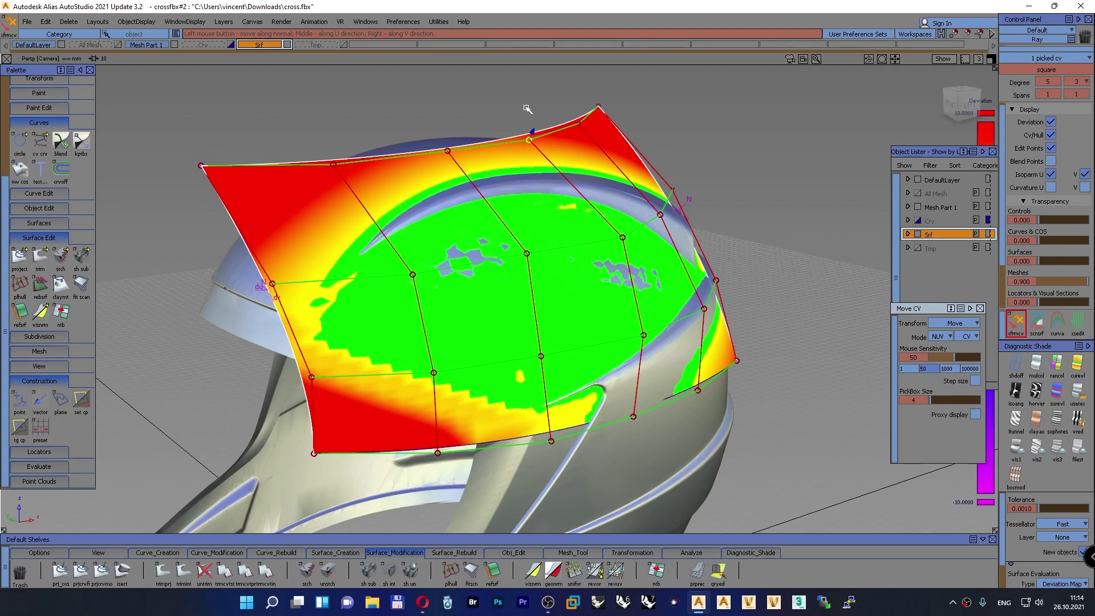
pyautogui.click(622, 238)
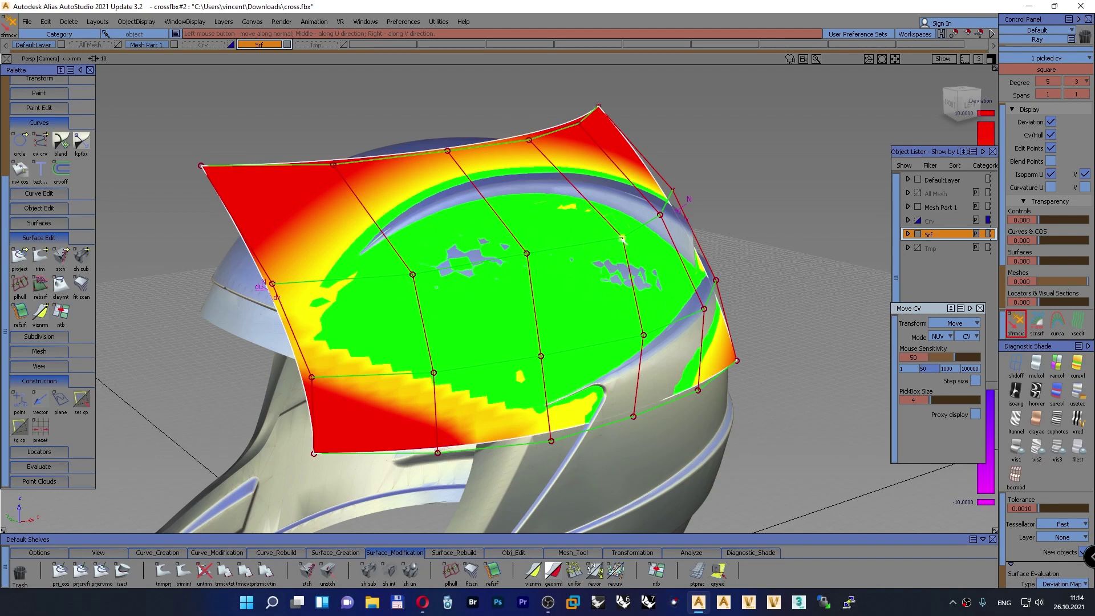
pyautogui.moveTo(622, 239); pyautogui.dragTo(627, 229)
# Move the front edge's upper inner CV inwards along its normal and its lower inner CV slightly outwards
pyautogui.keyDown('alt'); pyautogui.keyDown('shift'); pyautogui.moveTo(528, 290); pyautogui.dragTo(469, 280); pyautogui.keyUp('shift'); pyautogui.keyUp('alt')
pyautogui.keyDown('alt'); pyautogui.keyDown('shift'); pyautogui.moveTo(584, 298); pyautogui.dragTo(512, 295); pyautogui.keyUp('shift'); pyautogui.keyUp('alt')
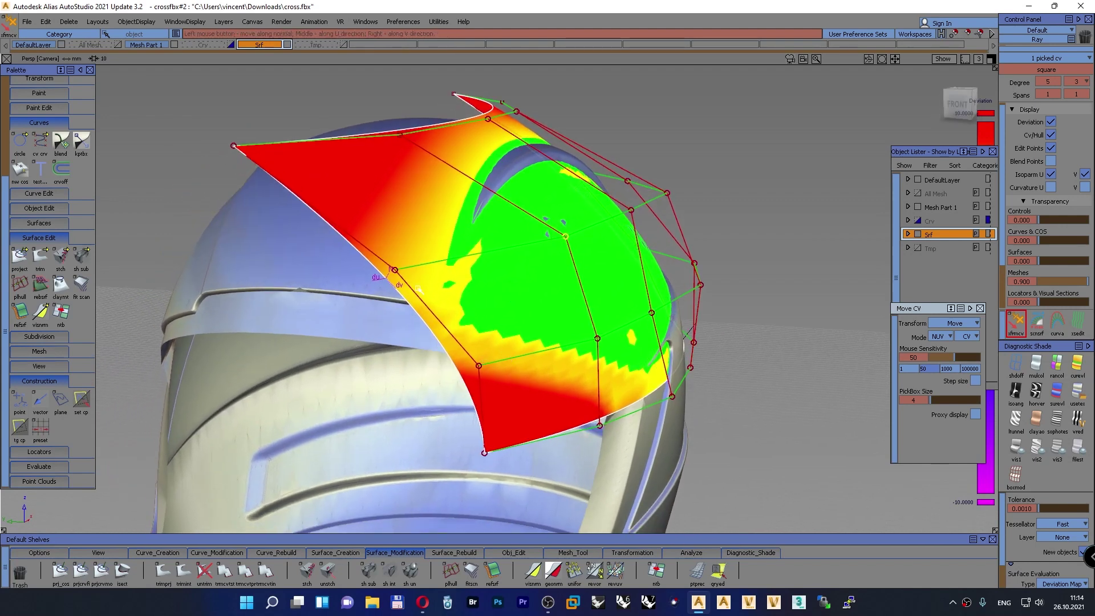
pyautogui.moveTo(401, 261); pyautogui.dragTo(440, 296)
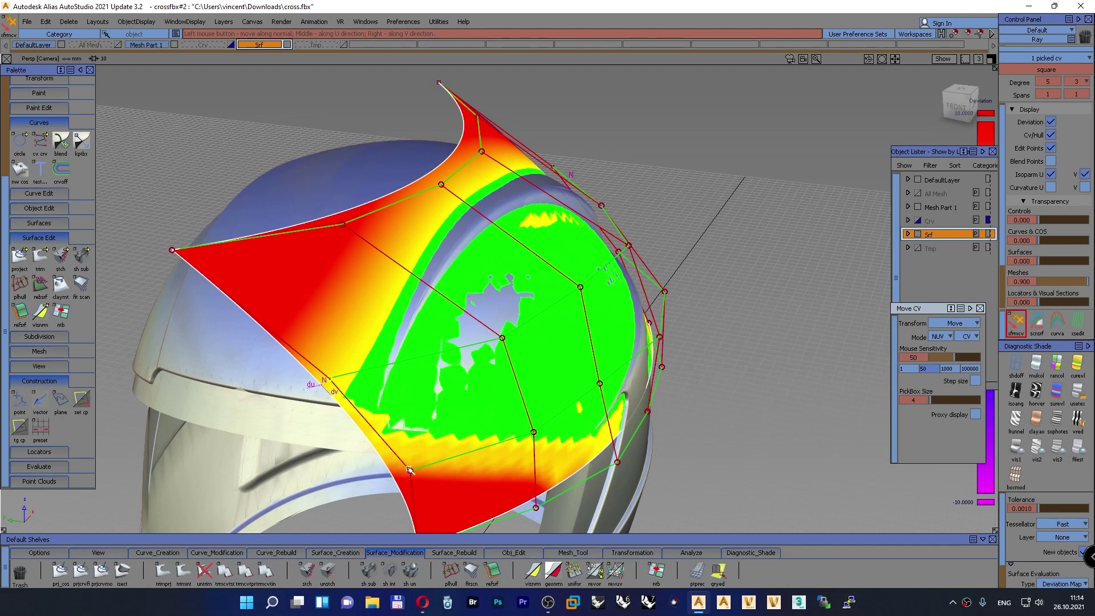
pyautogui.moveTo(410, 470); pyautogui.dragTo(411, 471)
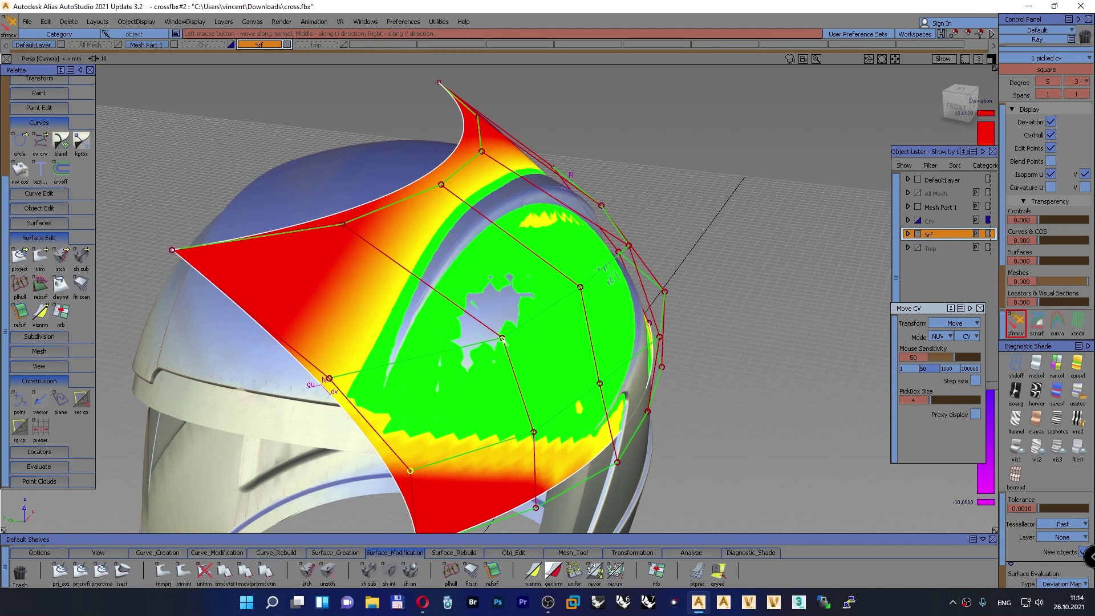
# Move the second column's upper inner CV outwards and the third's lower inner CV inwards, and adjust the fourth's top edge CV along its normal
pyautogui.moveTo(503, 339); pyautogui.dragTo(514, 343)
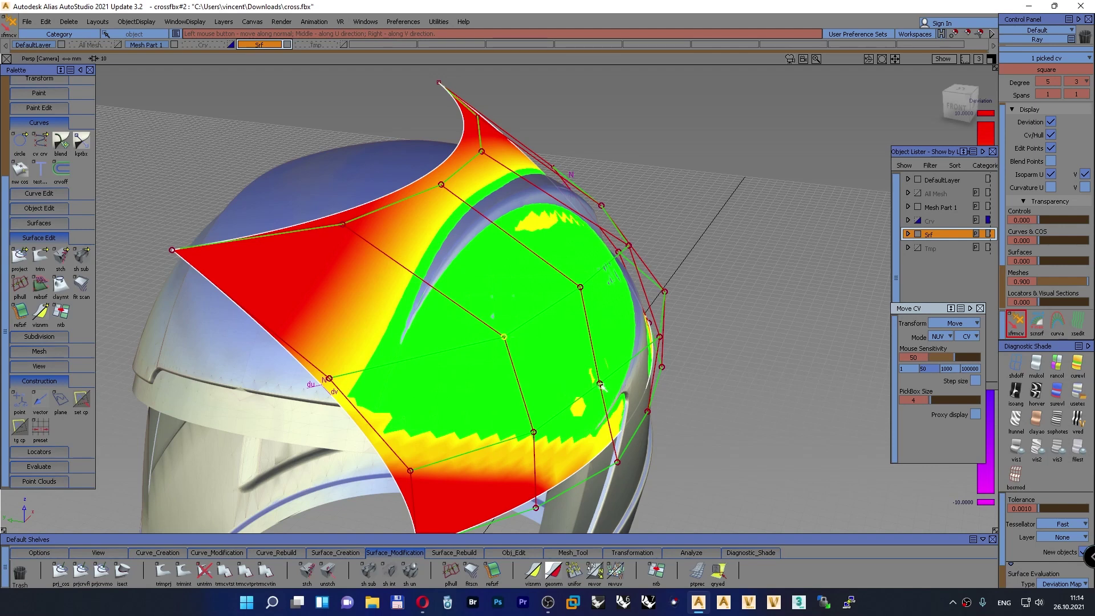
pyautogui.moveTo(600, 384); pyautogui.dragTo(608, 383)
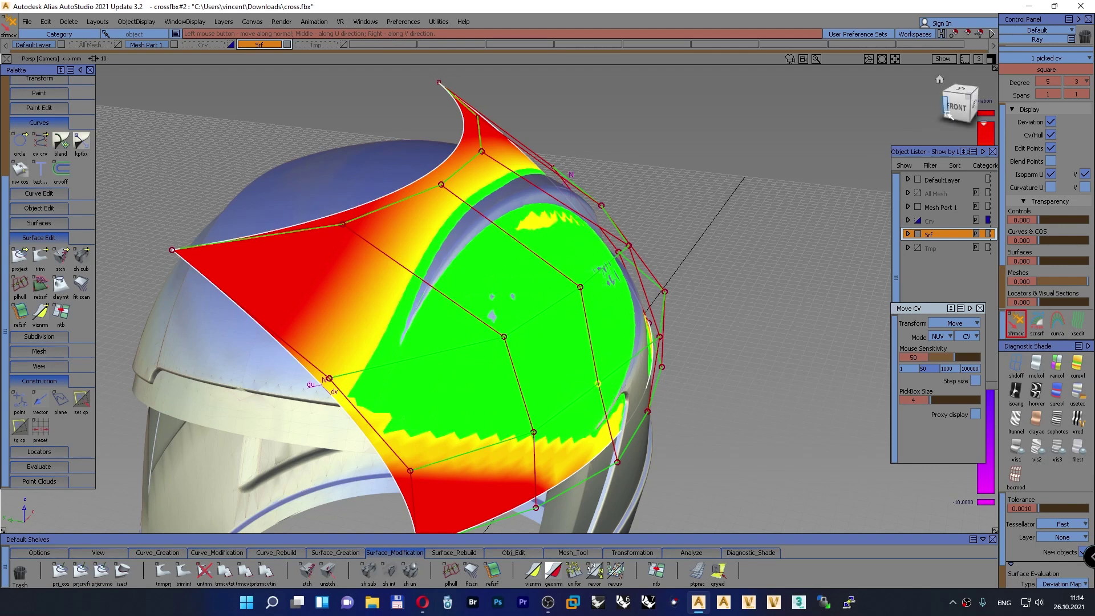
pyautogui.moveTo(958, 102); pyautogui.dragTo(785, 122)
pyautogui.moveTo(693, 135); pyautogui.dragTo(682, 164)
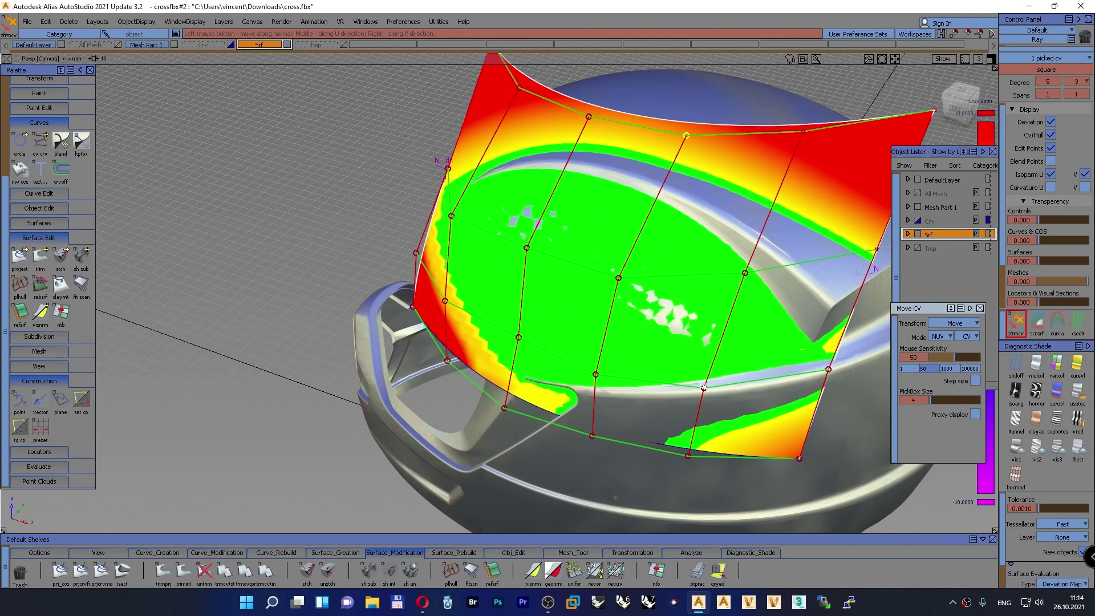
# Move the fifth column's lower inner and third column's upper inner CVs slightly outwards, and the fourth column's upper inner CV slightly inwards
pyautogui.click(703, 387)
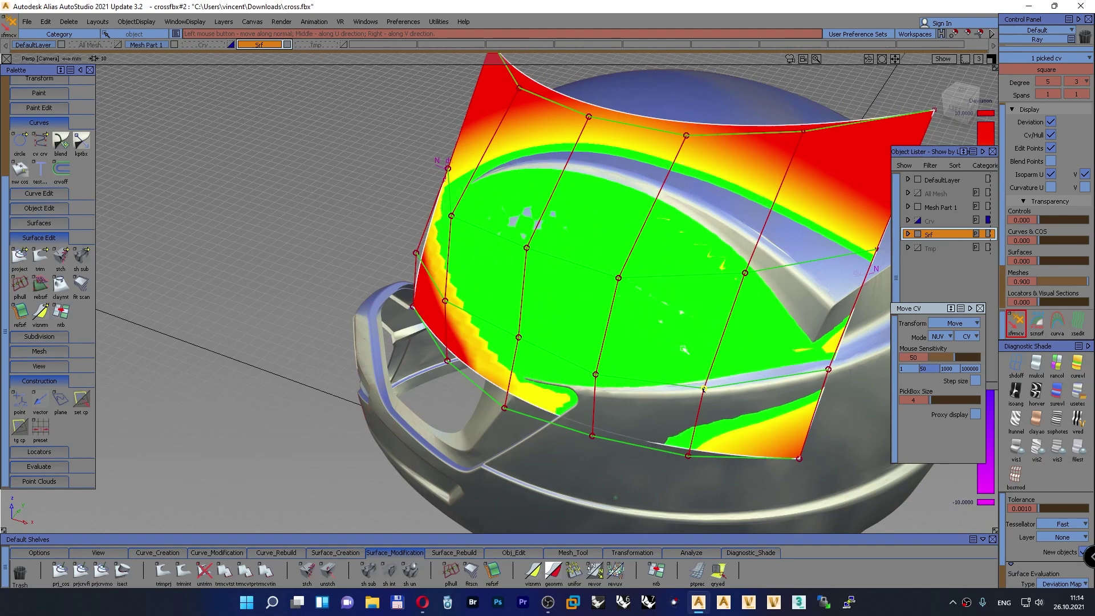
pyautogui.click(526, 247)
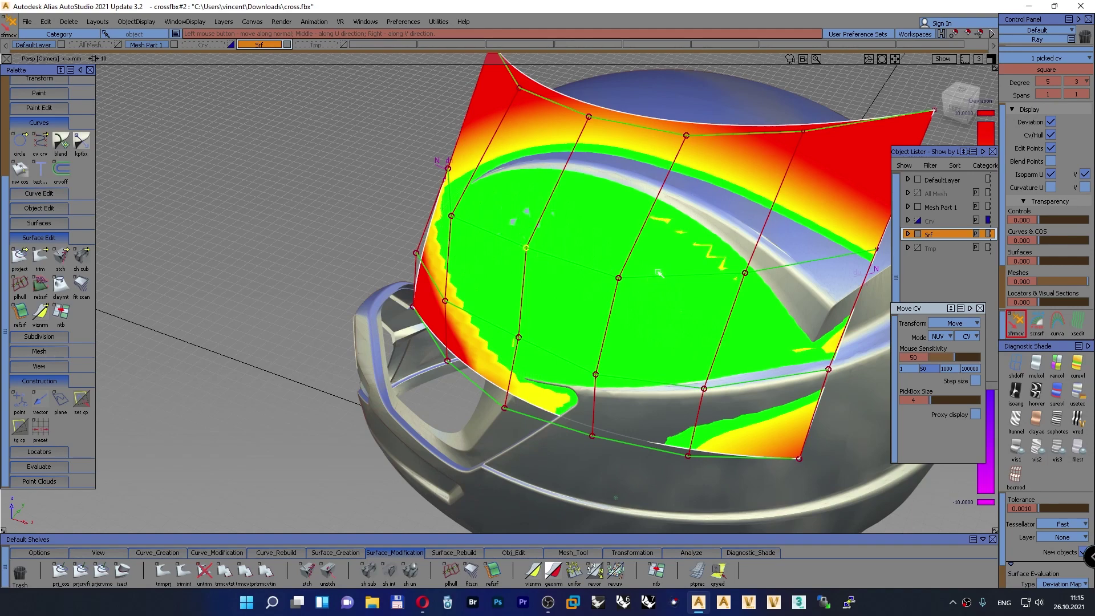
pyautogui.click(619, 277)
# Move the fourth column's bottom edge CV outwards, then counter it with the third column's lower inner CV inwards and upper inner CV outwards
pyautogui.hotkey('shift', 'alt')
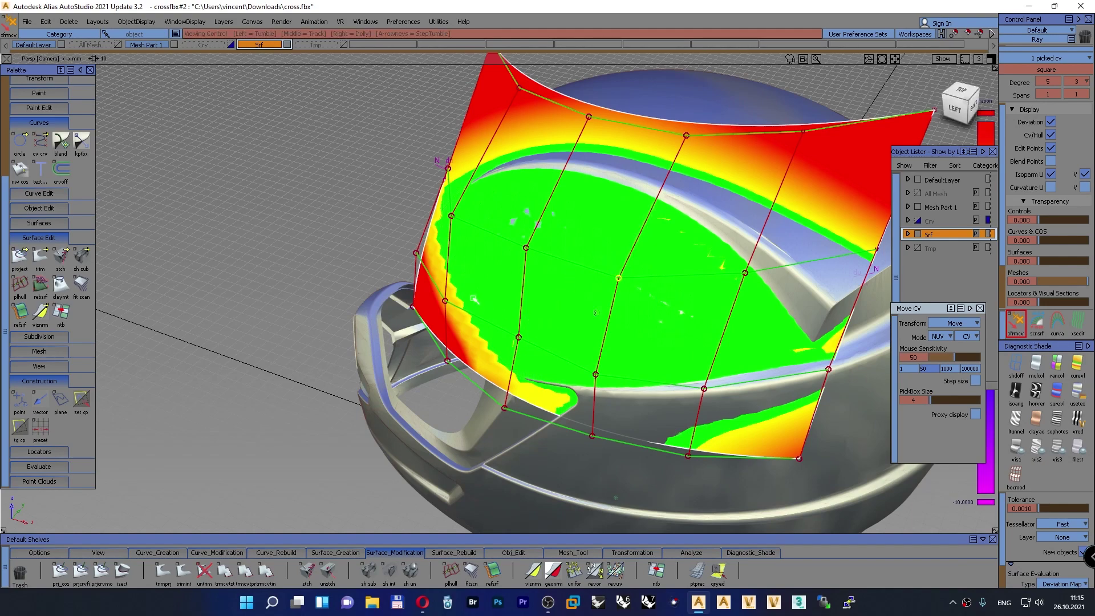
pyautogui.keyDown('alt'); pyautogui.keyDown('shift'); pyautogui.moveTo(453, 296); pyautogui.dragTo(906, 206); pyautogui.keyUp('shift'); pyautogui.keyUp('alt')
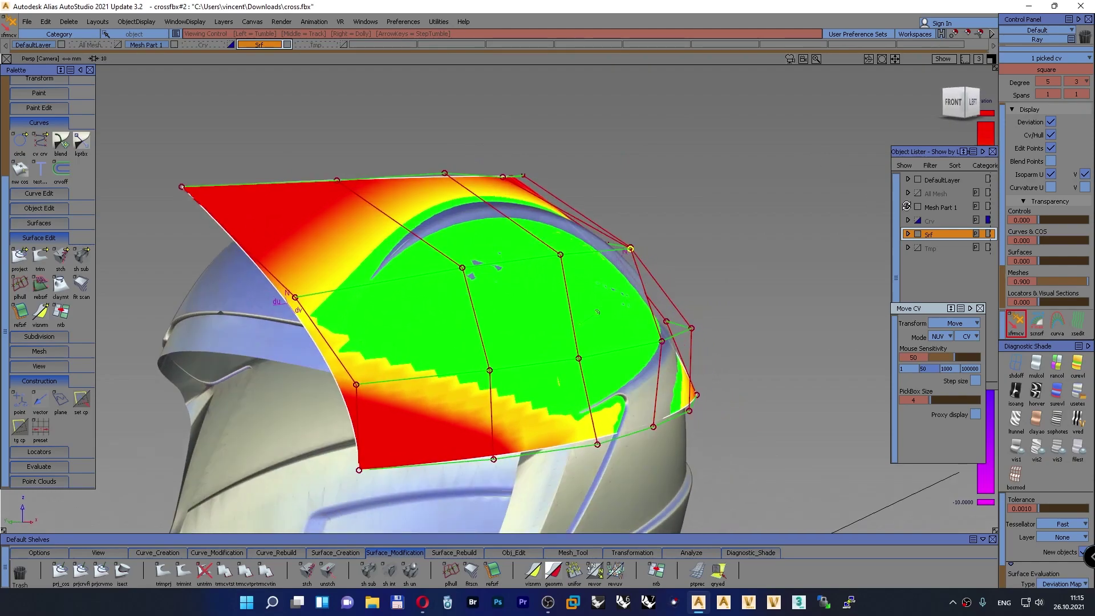
pyautogui.keyDown('alt'); pyautogui.keyDown('shift'); pyautogui.moveTo(597, 312); pyautogui.dragTo(651, 431); pyautogui.keyUp('shift'); pyautogui.keyUp('alt')
pyautogui.click(627, 431)
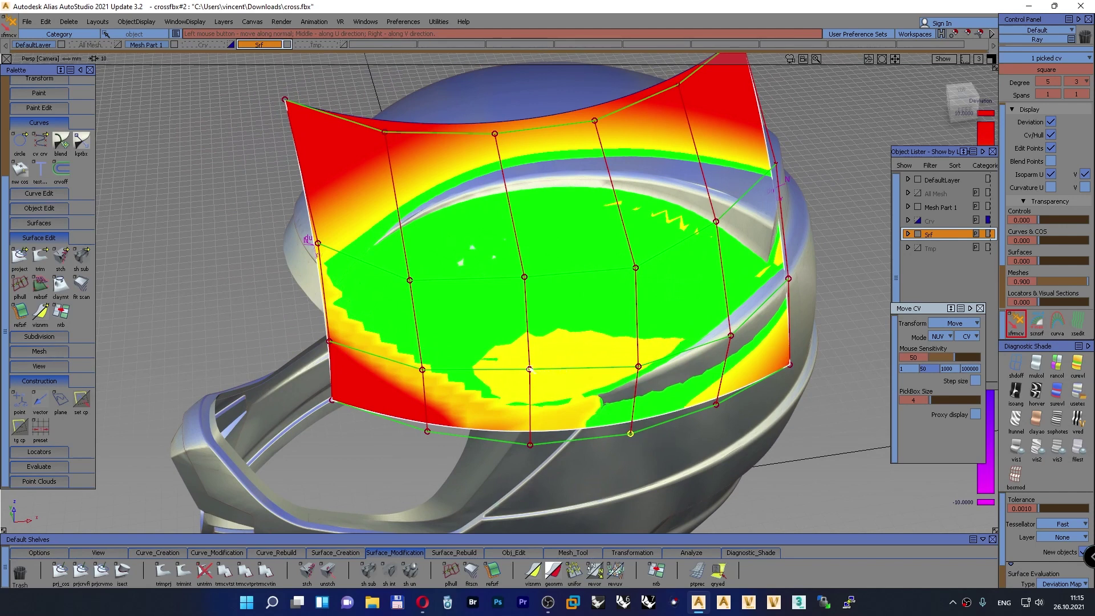
pyautogui.moveTo(529, 369); pyautogui.dragTo(513, 368)
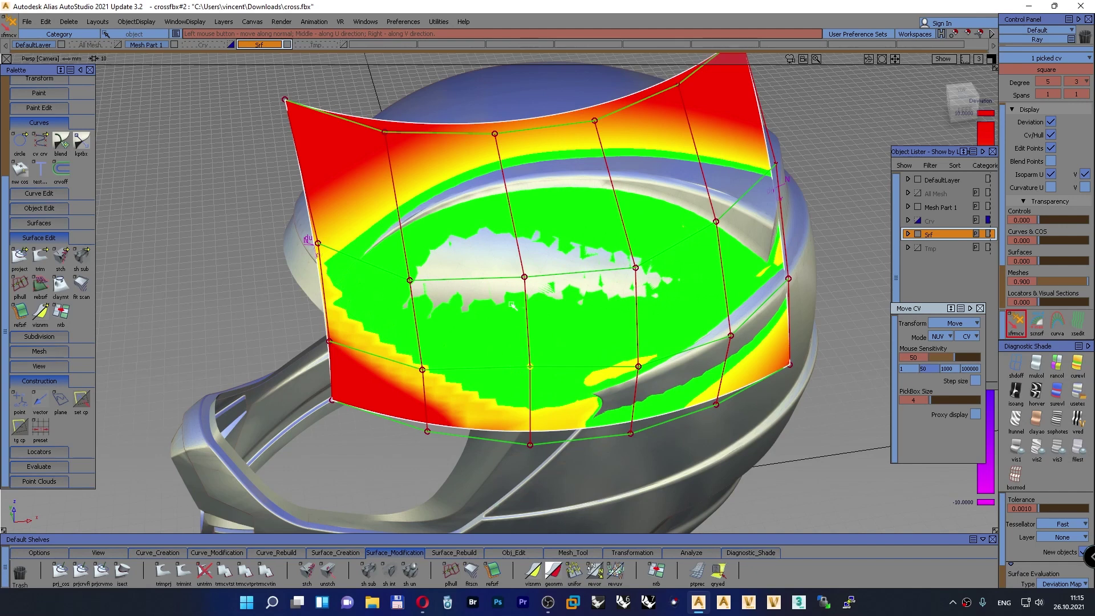
pyautogui.moveTo(524, 277); pyautogui.dragTo(554, 287)
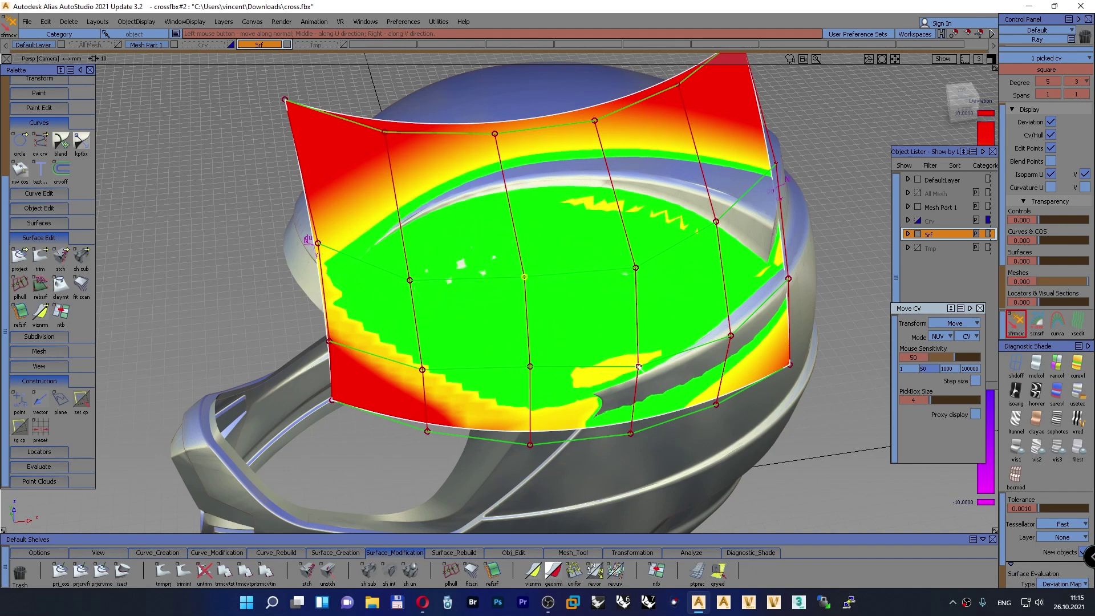
# Move the fourth column's lower inner CV inwards along its normal and fine-tune the same column's upper inner CV
pyautogui.moveTo(639, 366); pyautogui.dragTo(619, 358)
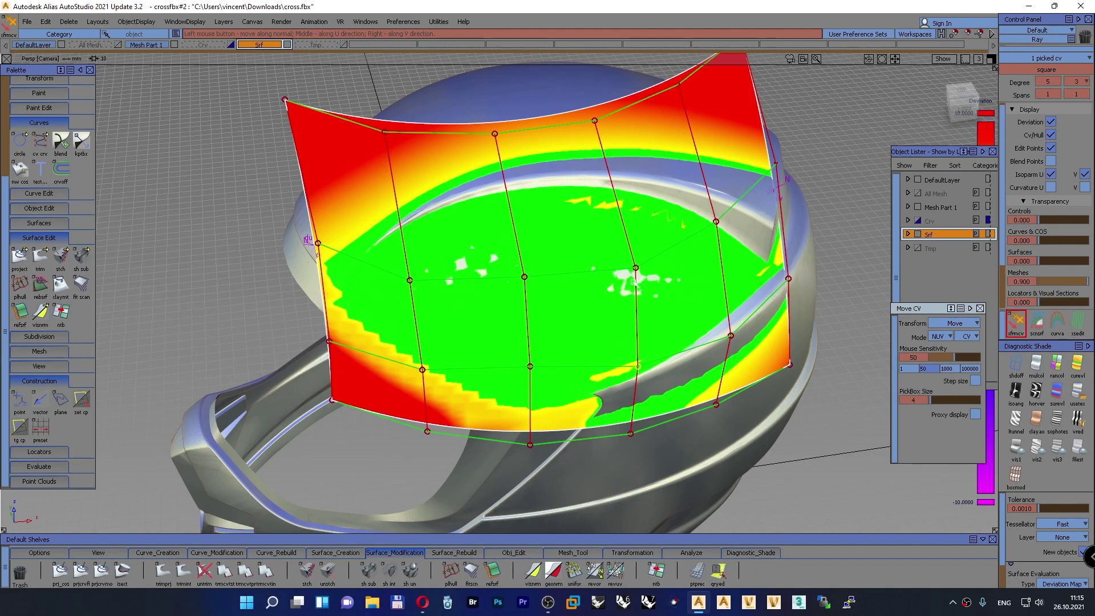
pyautogui.click(636, 267)
pyautogui.moveTo(636, 267); pyautogui.dragTo(884, 231)
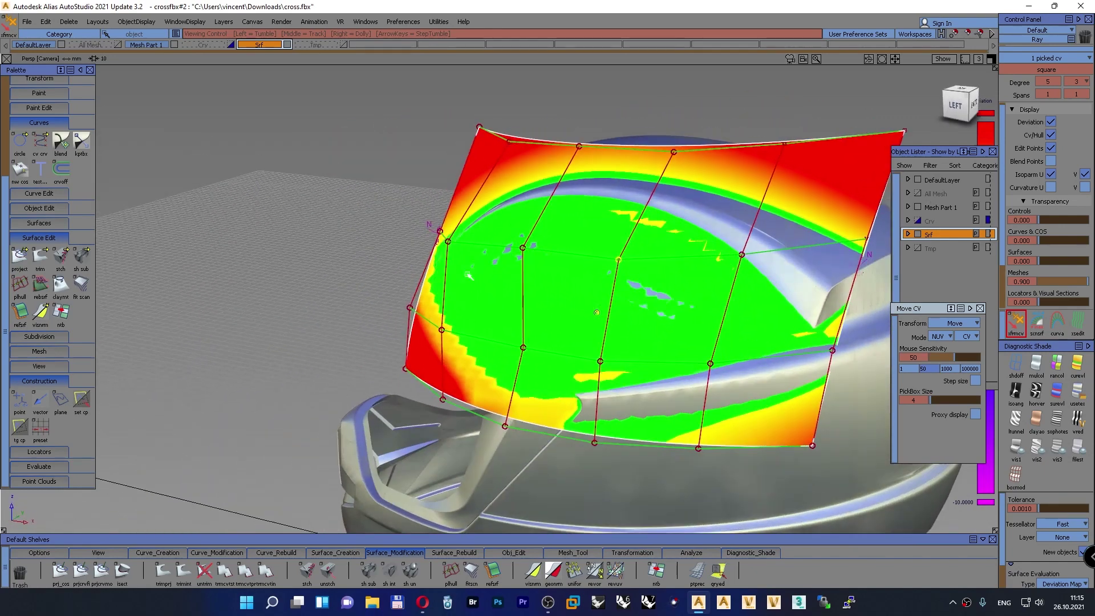
# Examine the surface's deviation map and hull flow from several sides of the helmet, and clear the selection
pyautogui.keyDown('alt'); pyautogui.keyDown('shift'); pyautogui.moveTo(469, 276); pyautogui.dragTo(471, 284, button='right'); pyautogui.keyUp('shift'); pyautogui.keyUp('alt')
pyautogui.keyDown('alt'); pyautogui.keyDown('shift'); pyautogui.moveTo(597, 312); pyautogui.dragTo(331, 267, button='middle'); pyautogui.keyUp('shift'); pyautogui.keyUp('alt')
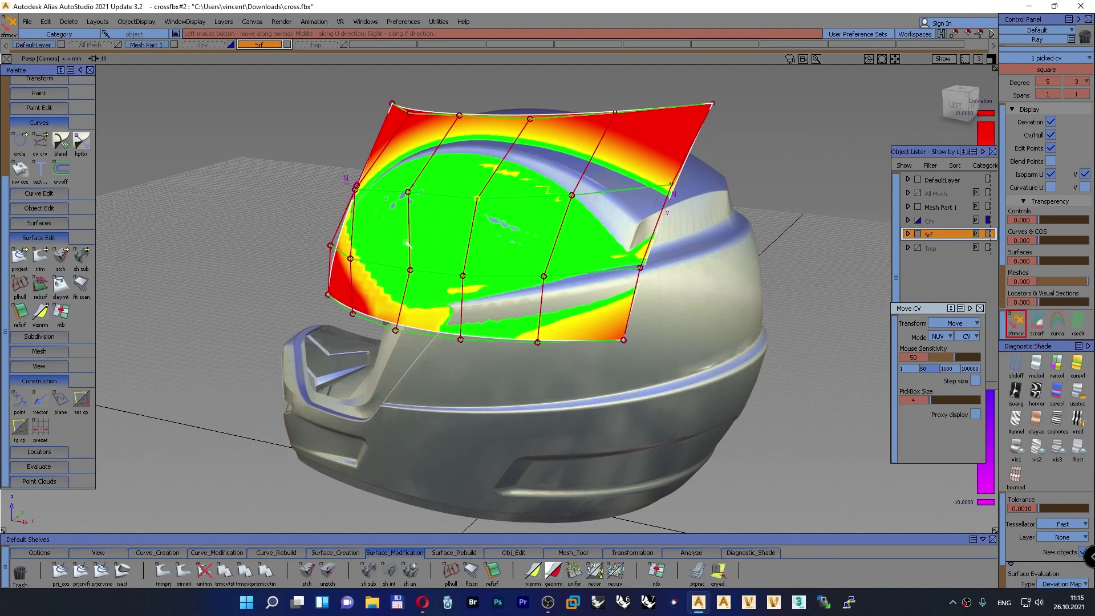
pyautogui.keyDown('alt'); pyautogui.keyDown('shift'); pyautogui.moveTo(842, 167); pyautogui.dragTo(858, 88); pyautogui.keyUp('shift'); pyautogui.keyUp('alt')
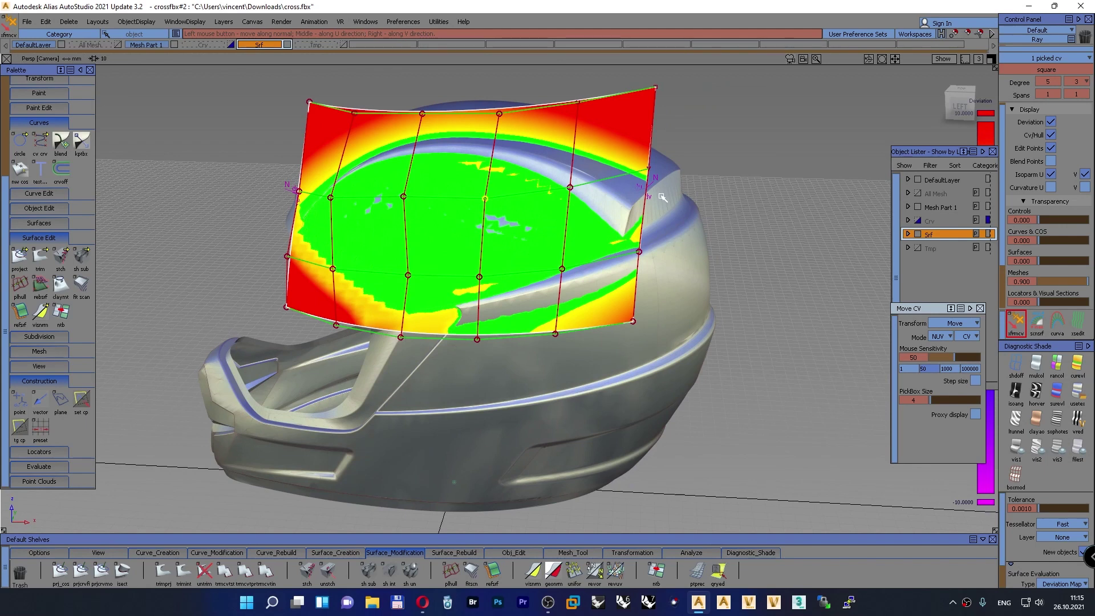
pyautogui.moveTo(662, 197)
pyautogui.keyDown('alt'); pyautogui.keyDown('shift'); pyautogui.mouseDown()
pyautogui.moveTo(473, 163)
pyautogui.moveTo(473, 149)
pyautogui.moveTo(561, 212)
pyautogui.mouseUp(); pyautogui.keyUp('shift'); pyautogui.keyUp('alt')
pyautogui.moveTo(342, 254)
pyautogui.keyDown('alt'); pyautogui.keyDown('shift'); pyautogui.mouseDown(button='right')
pyautogui.moveTo(440, 255)
pyautogui.moveTo(340, 254)
pyautogui.mouseUp(button='right'); pyautogui.keyUp('shift'); pyautogui.keyUp('alt')
pyautogui.keyDown('alt'); pyautogui.keyDown('shift'); pyautogui.moveTo(341, 255); pyautogui.dragTo(402, 267, button='middle'); pyautogui.keyUp('shift'); pyautogui.keyUp('alt')
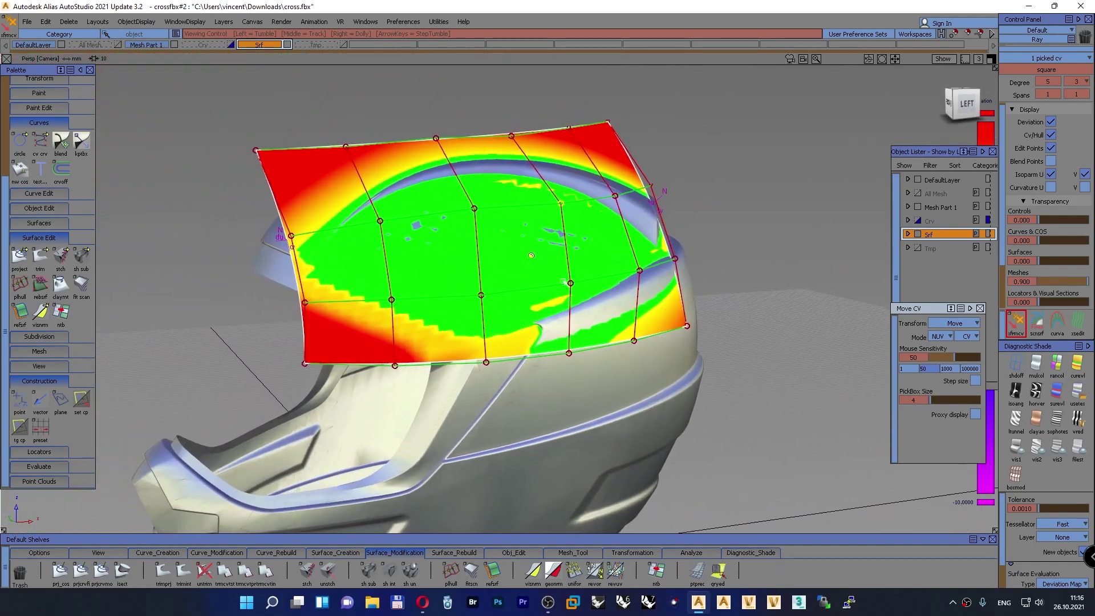
pyautogui.moveTo(714, 199)
pyautogui.keyDown('ctrl'); pyautogui.keyDown('shift'); pyautogui.mouseDown()
pyautogui.moveTo(733, 152)
pyautogui.moveTo(740, 200)
pyautogui.moveTo(729, 194)
pyautogui.mouseUp(); pyautogui.keyUp('shift'); pyautogui.keyUp('ctrl')
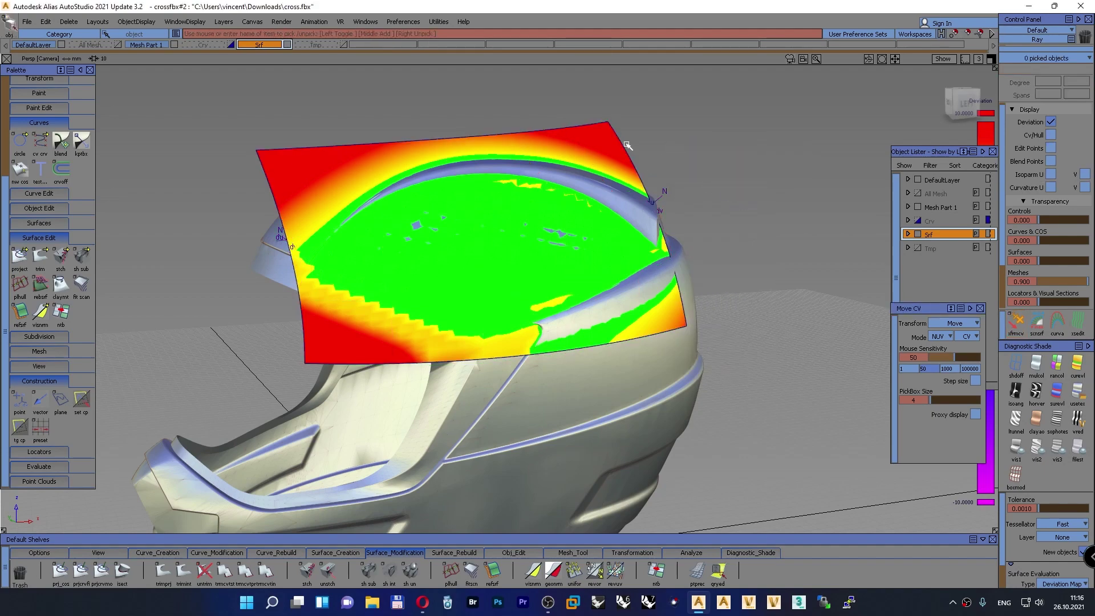
# Examine the mesh curves on the Tmp layer and the curves on the Crv layer with the degree 5 by 3 surface hidden
pyautogui.click(630, 157)
pyautogui.keyDown('ctrl'); pyautogui.keyDown('shift'); pyautogui.moveTo(659, 127); pyautogui.dragTo(671, 230, button='right'); pyautogui.keyUp('shift'); pyautogui.keyUp('ctrl')
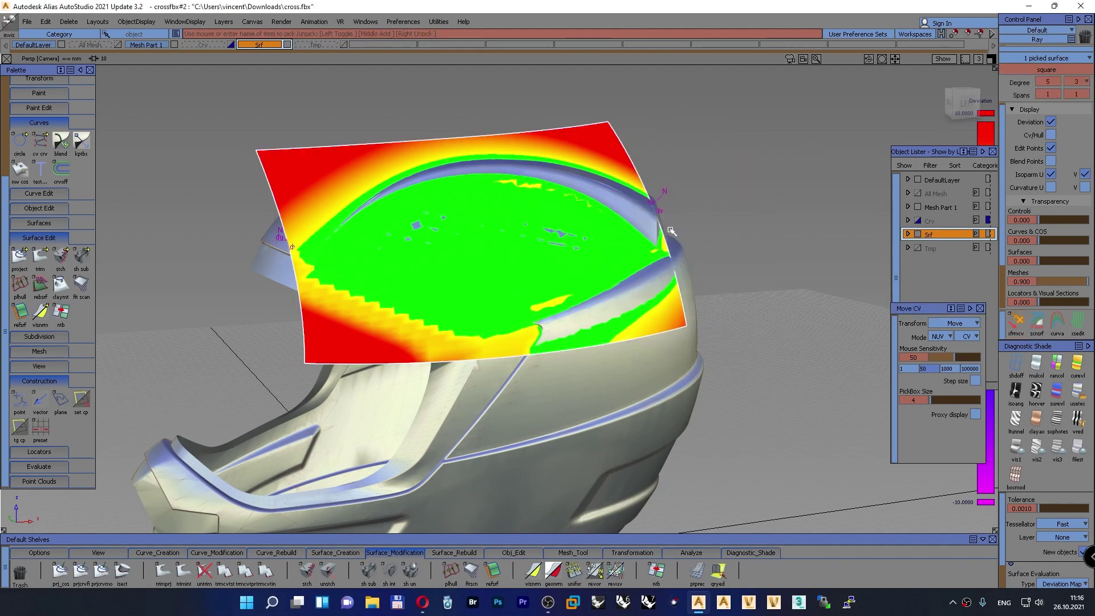
pyautogui.keyDown('alt'); pyautogui.keyDown('shift'); pyautogui.moveTo(544, 251); pyautogui.dragTo(528, 252); pyautogui.keyUp('shift'); pyautogui.keyUp('alt')
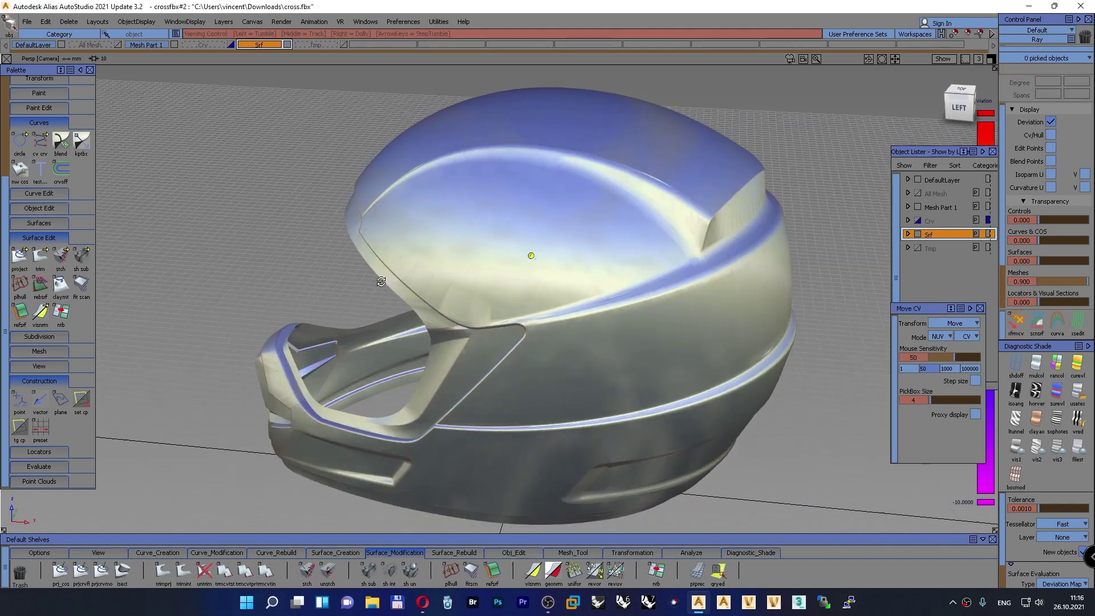
pyautogui.click(343, 45)
pyautogui.keyDown('alt'); pyautogui.keyDown('shift'); pyautogui.moveTo(531, 243); pyautogui.dragTo(527, 231); pyautogui.keyUp('shift'); pyautogui.keyUp('alt')
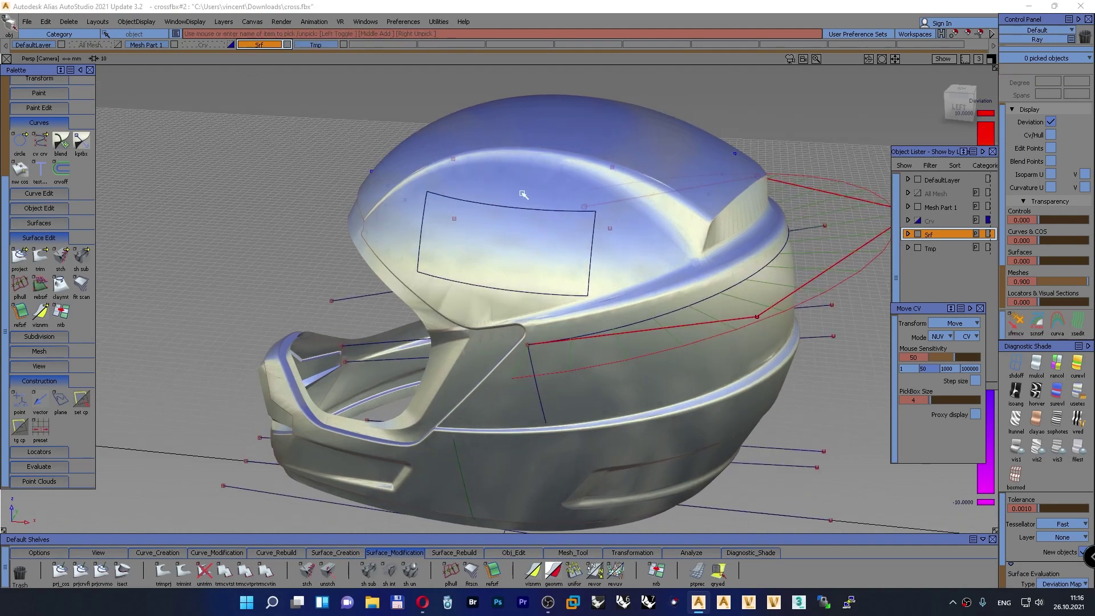
pyautogui.keyDown('ctrl'); pyautogui.keyDown('shift'); pyautogui.moveTo(522, 192); pyautogui.dragTo(556, 210); pyautogui.keyUp('shift'); pyautogui.keyUp('ctrl')
pyautogui.click(526, 211)
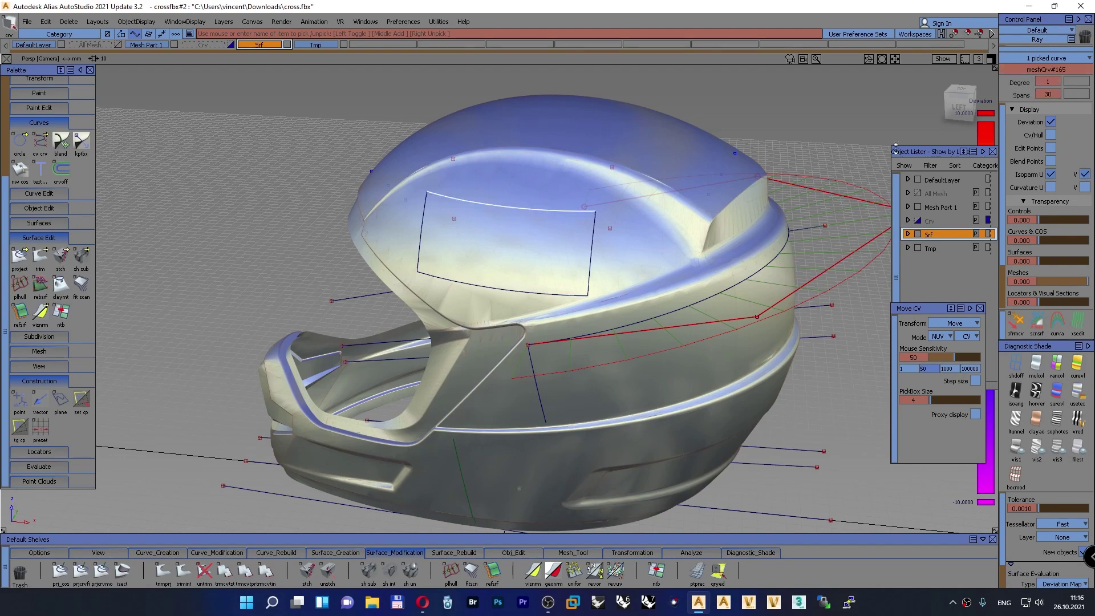
pyautogui.keyDown('ctrl'); pyautogui.keyDown('shift'); pyautogui.moveTo(523, 150); pyautogui.dragTo(518, 118); pyautogui.keyUp('shift'); pyautogui.keyUp('ctrl')
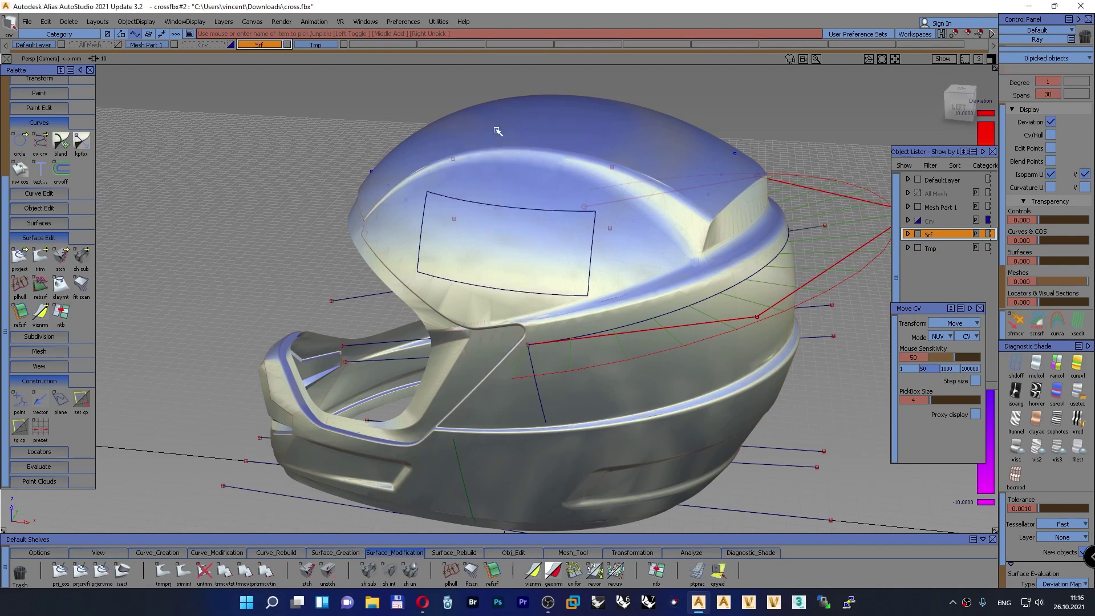
pyautogui.click(346, 45)
pyautogui.click(230, 45)
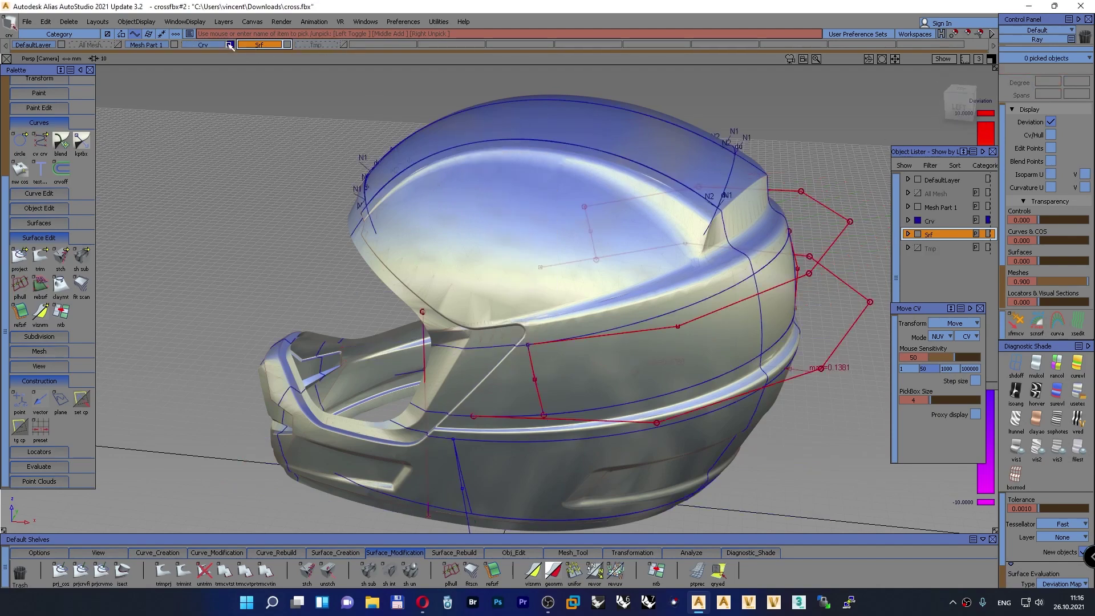
pyautogui.click(229, 45)
# Restore the hidden objects and hide only the degree 5 by 3 surface, exposing the four fitted curves on the helmet's side
pyautogui.keyDown('ctrl'); pyautogui.keyDown('shift'); pyautogui.moveTo(285, 133); pyautogui.dragTo(269, 186); pyautogui.keyUp('shift'); pyautogui.keyUp('ctrl')
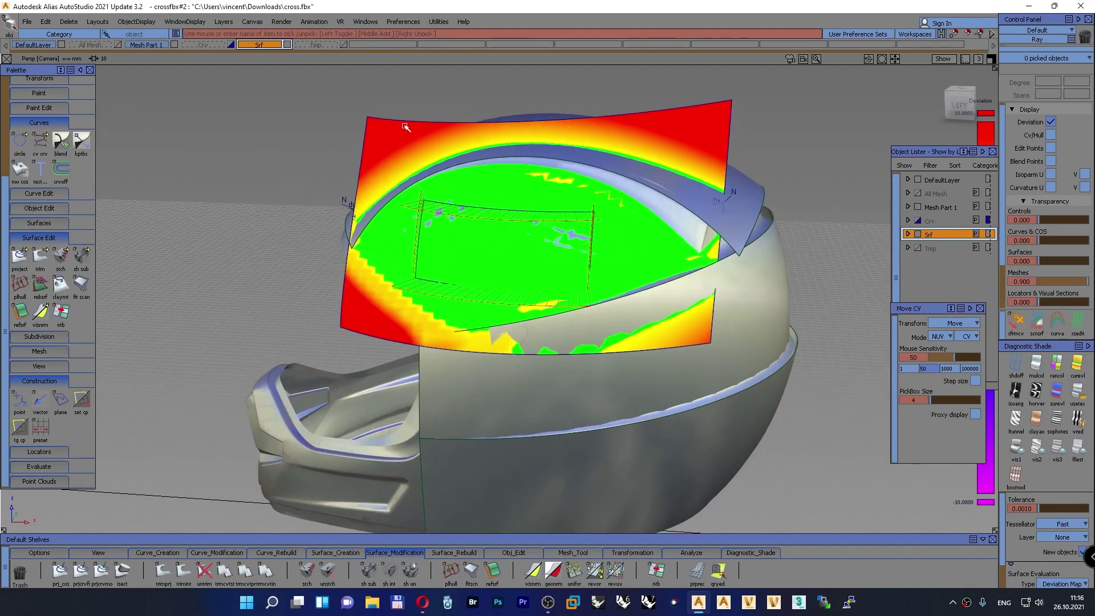
pyautogui.click(403, 129)
pyautogui.keyDown('ctrl'); pyautogui.keyDown('shift'); pyautogui.moveTo(287, 130); pyautogui.dragTo(287, 230); pyautogui.keyUp('shift'); pyautogui.keyUp('ctrl')
pyautogui.moveTo(288, 230)
pyautogui.keyDown('alt'); pyautogui.keyDown('shift'); pyautogui.mouseDown()
pyautogui.moveTo(291, 200)
pyautogui.moveTo(295, 222)
pyautogui.mouseUp(); pyautogui.keyUp('shift'); pyautogui.keyUp('alt')
pyautogui.keyDown('alt'); pyautogui.keyDown('shift'); pyautogui.moveTo(295, 222); pyautogui.dragTo(432, 208, button='right'); pyautogui.keyUp('shift'); pyautogui.keyUp('alt')
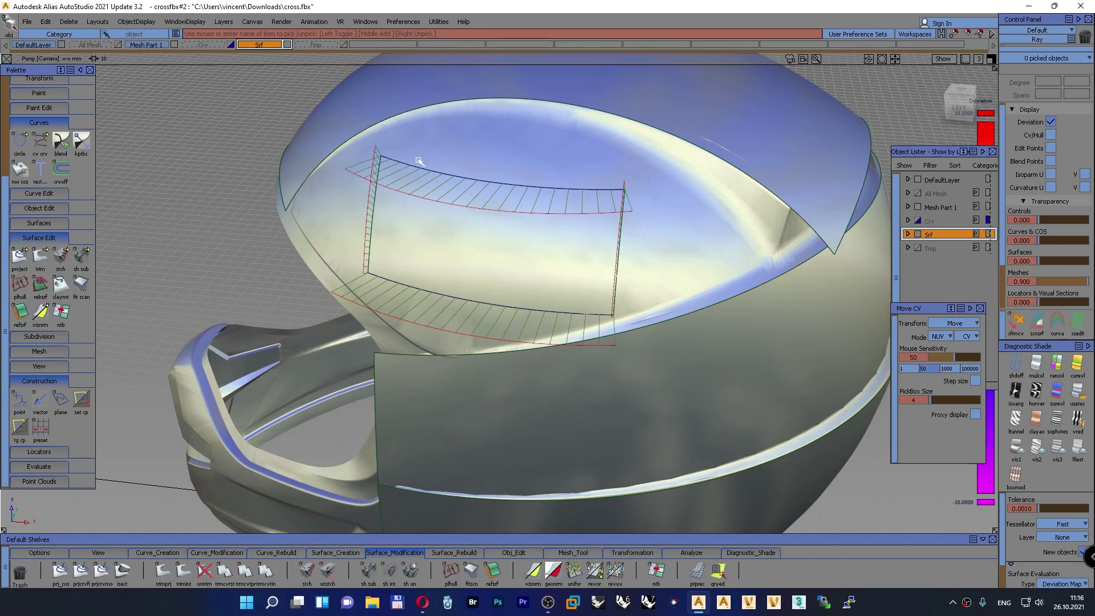
# Create a Square surface from the four fitted curves on the helmet's side
pyautogui.click(521, 552)
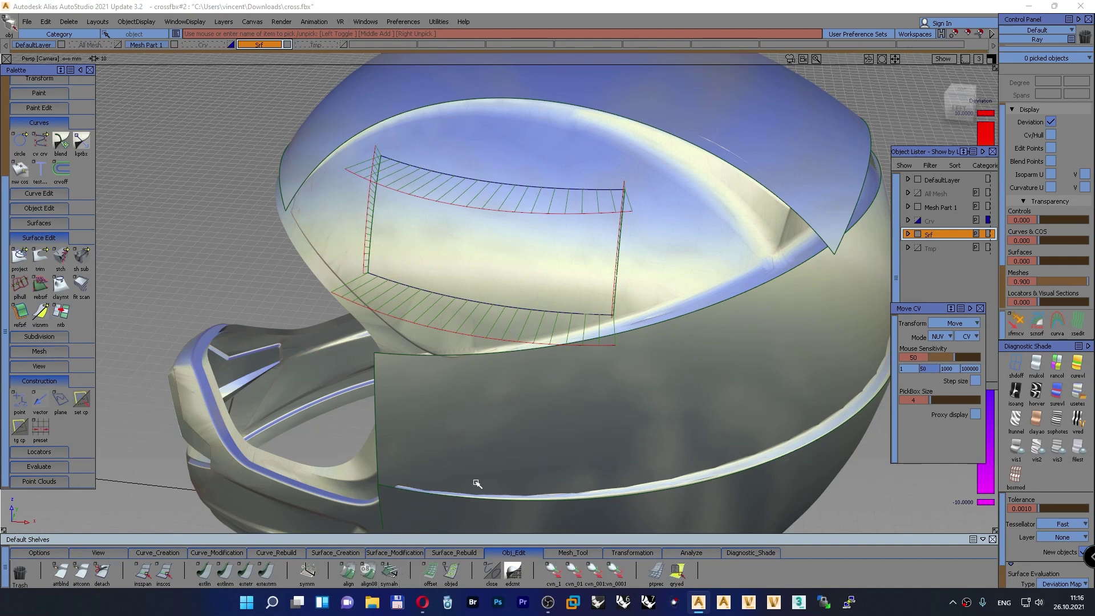
pyautogui.click(332, 554)
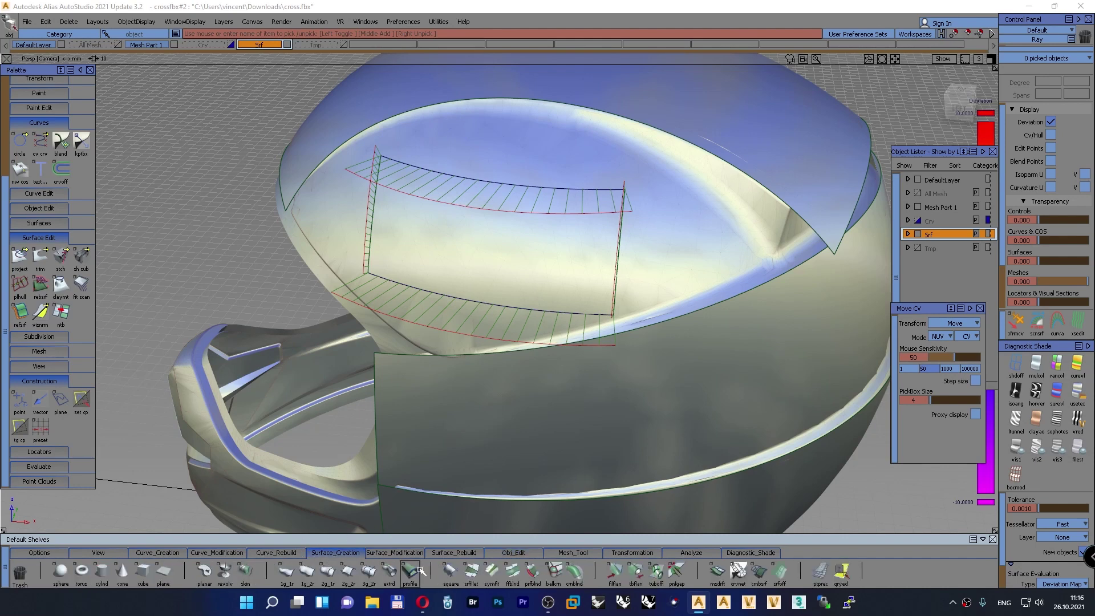
pyautogui.click(578, 190)
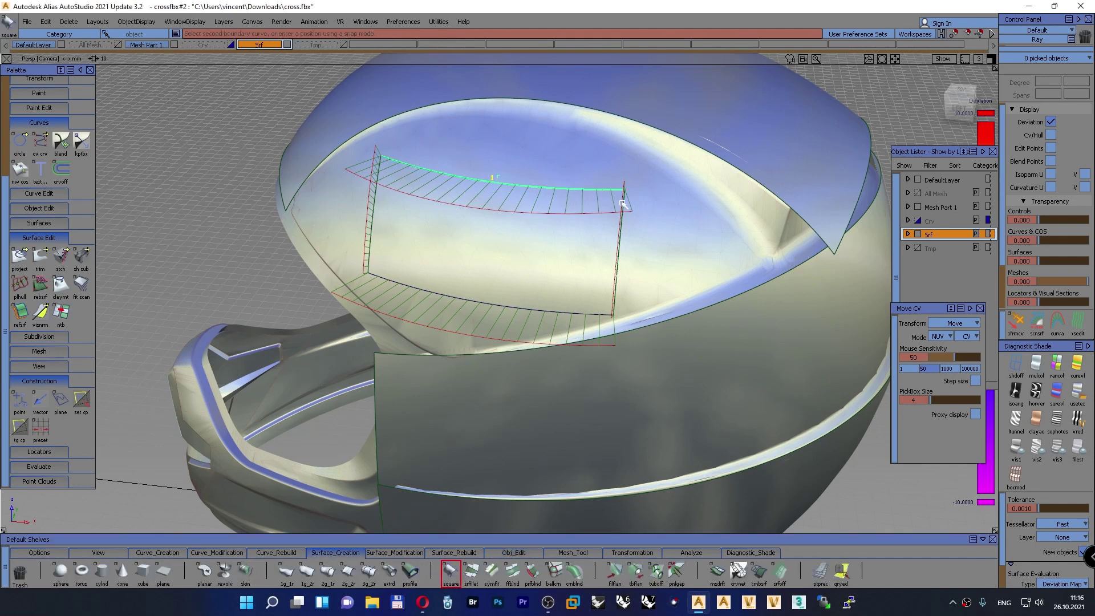
pyautogui.click(619, 247)
pyautogui.click(588, 314)
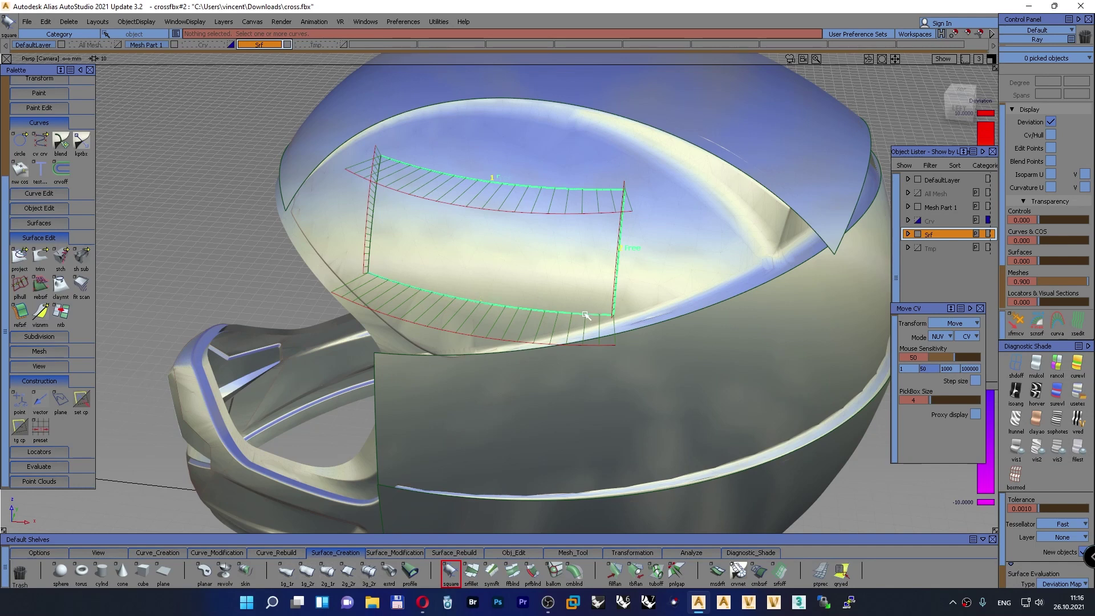
pyautogui.click(370, 228)
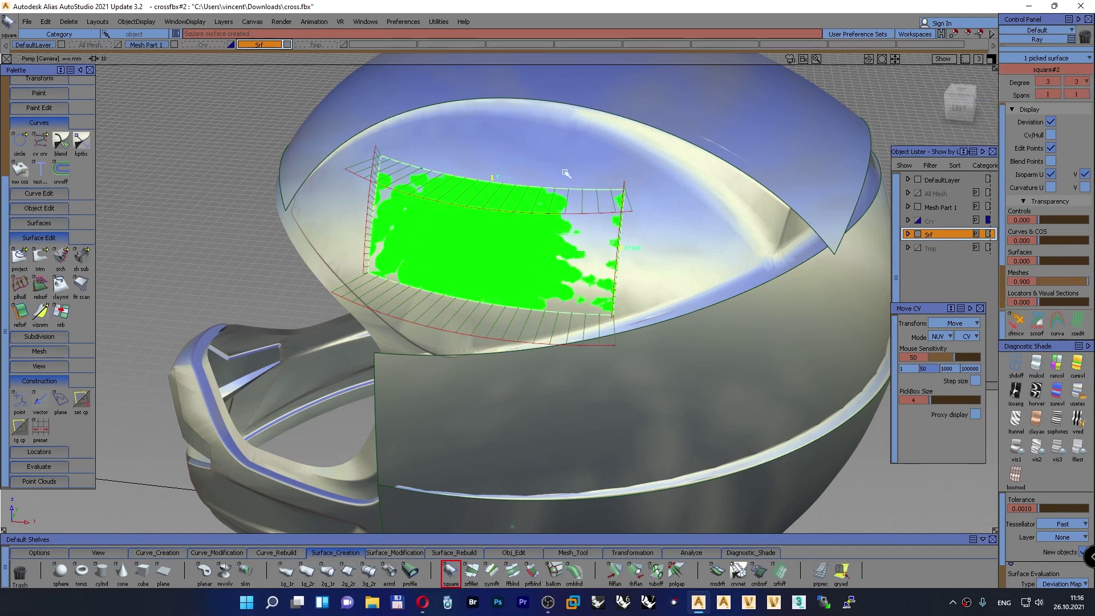
# Extend the new square surface's front edge by about 61 mm and its rear edge by about 76 mm
pyautogui.click(520, 553)
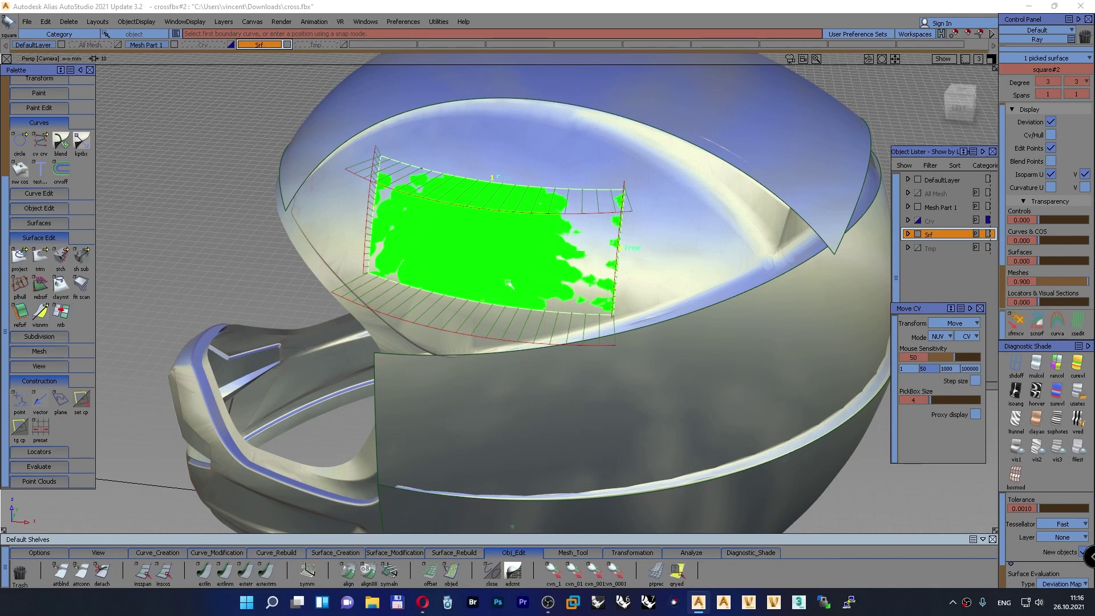
pyautogui.click(620, 244)
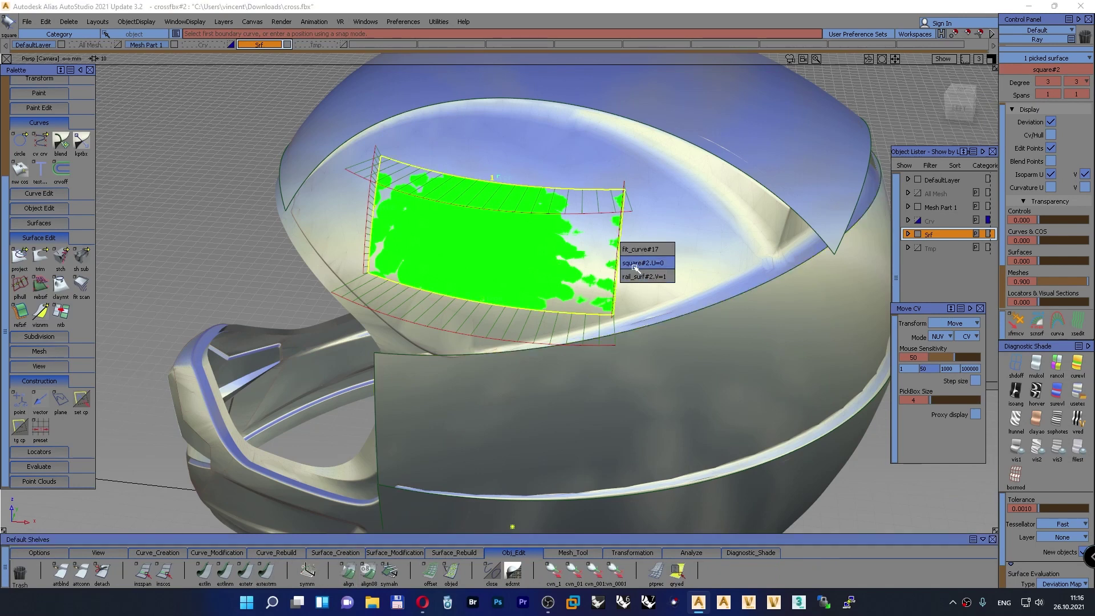
pyautogui.click(630, 267)
pyautogui.keyDown('ctrl'); pyautogui.keyDown('shift'); pyautogui.moveTo(557, 202); pyautogui.dragTo(552, 179); pyautogui.keyUp('shift'); pyautogui.keyUp('ctrl')
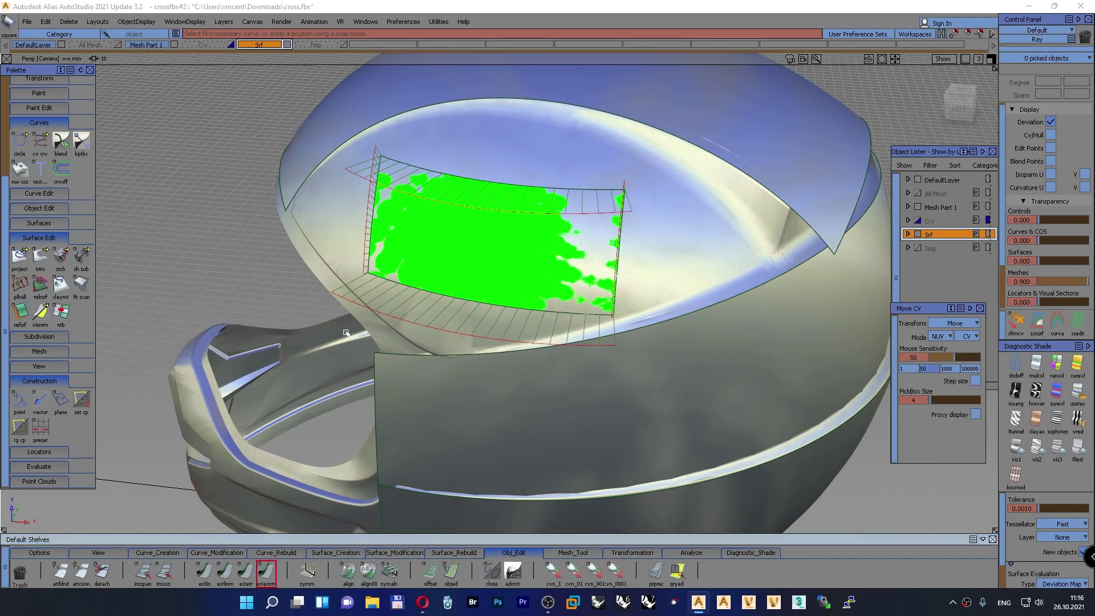
pyautogui.click(266, 570)
pyautogui.click(373, 211)
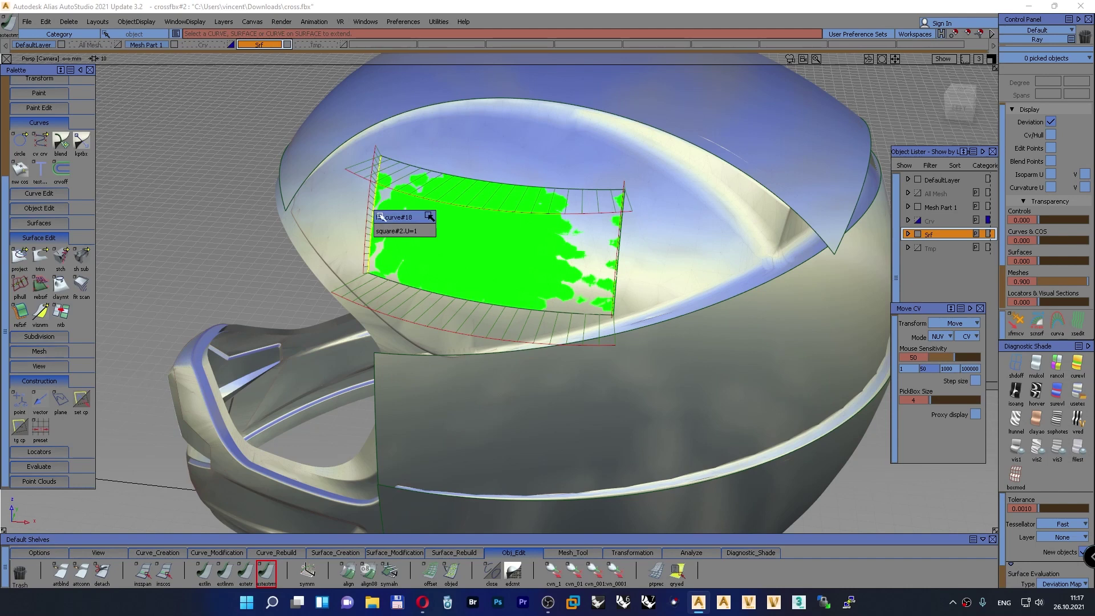
pyautogui.click(394, 218)
pyautogui.click(475, 340)
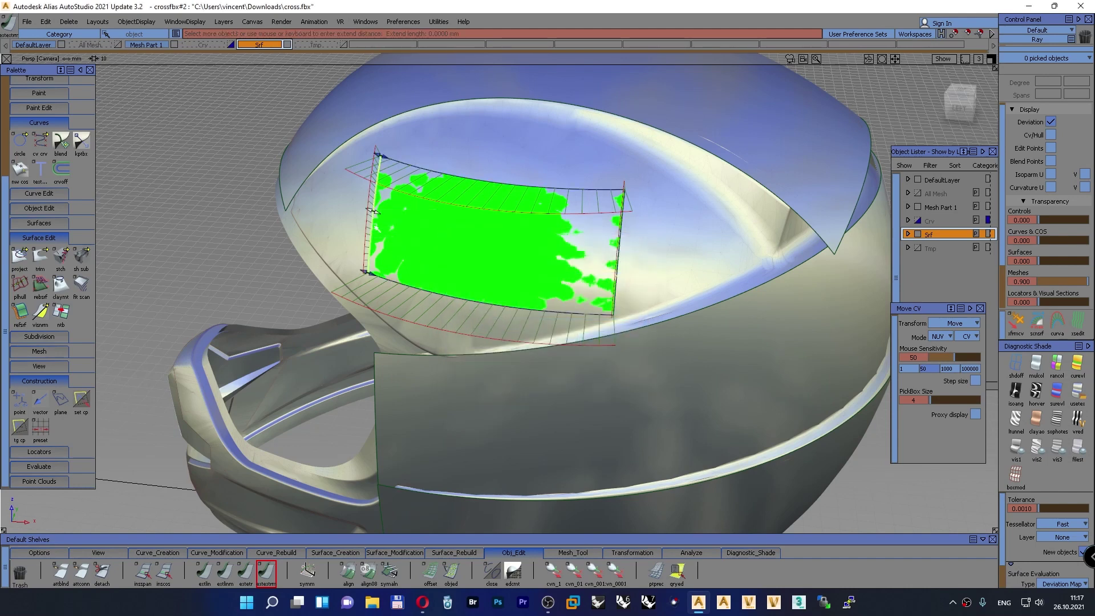
pyautogui.moveTo(374, 211); pyautogui.dragTo(198, 163)
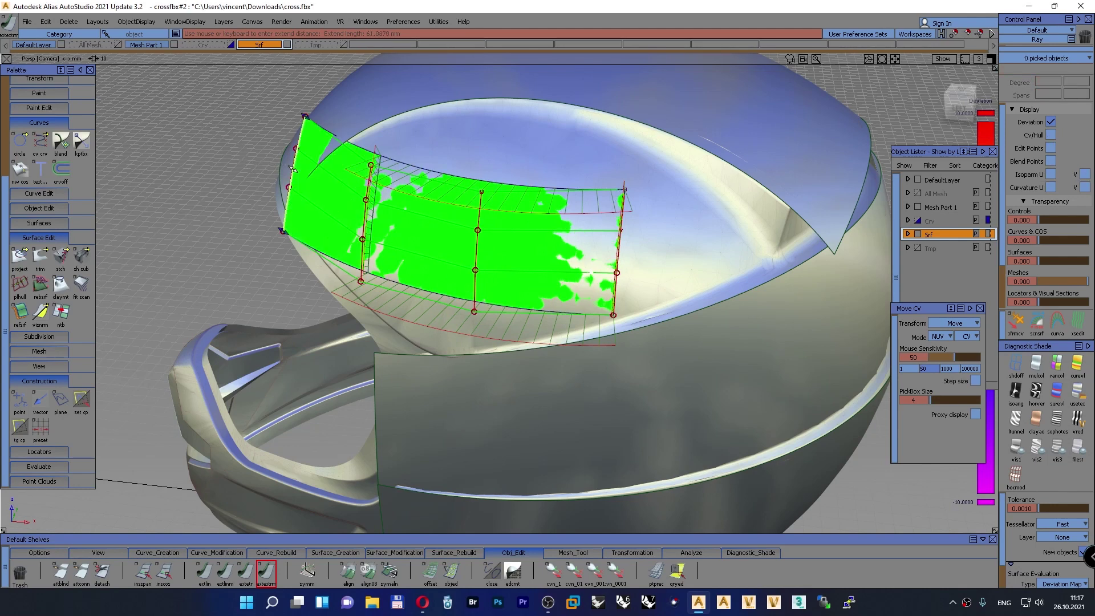
pyautogui.click(618, 251)
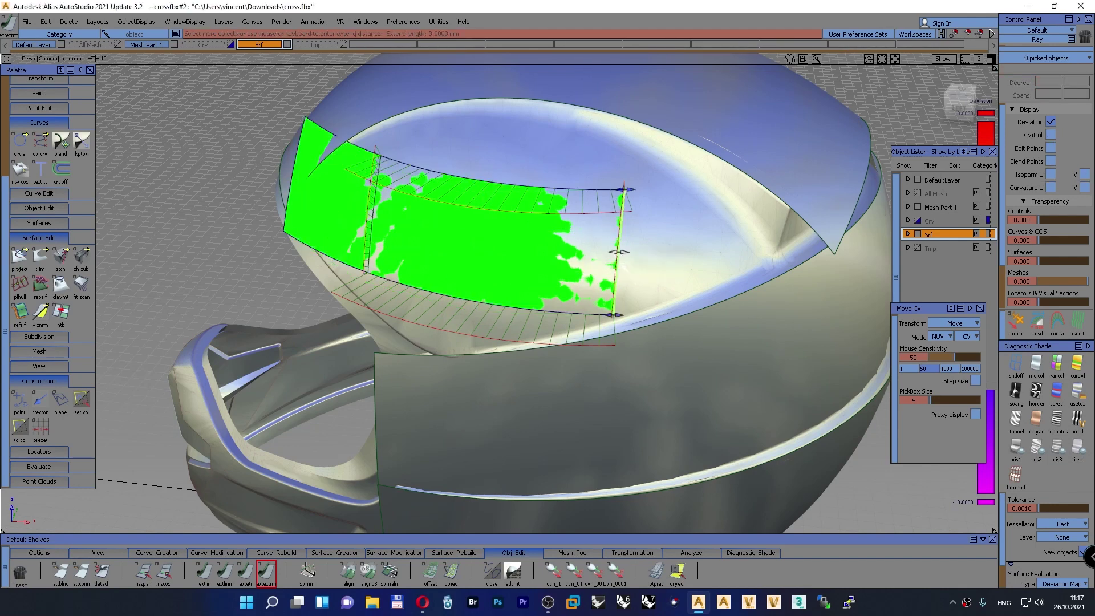
pyautogui.moveTo(619, 252); pyautogui.dragTo(808, 237)
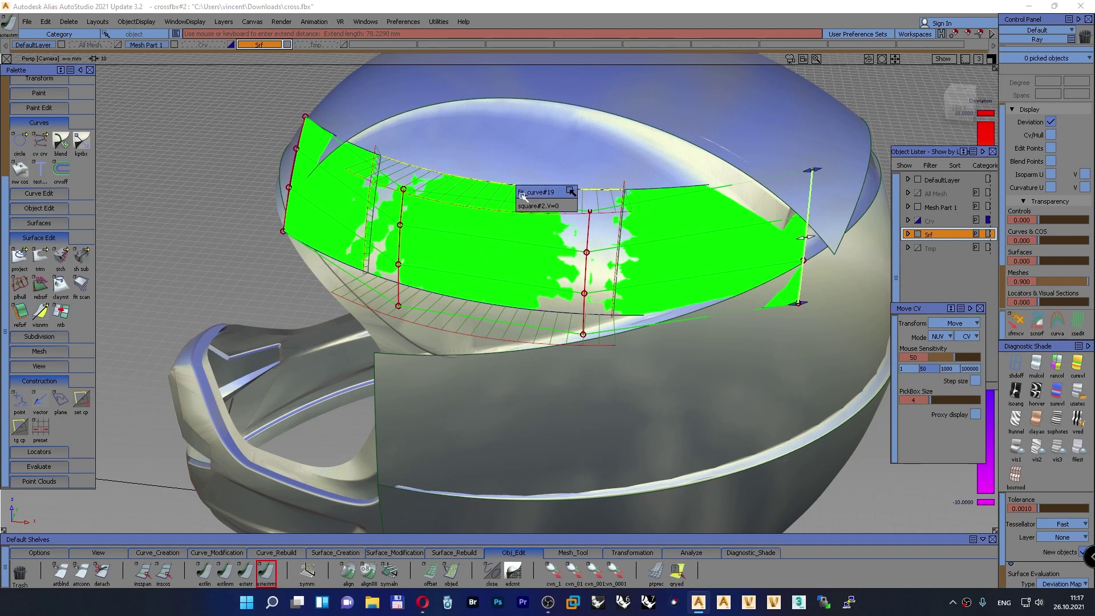
# Extend the square surface's upper edge by about 43 mm and its lower edge by about 51 mm
pyautogui.click(522, 195)
pyautogui.moveTo(523, 196); pyautogui.dragTo(520, 108)
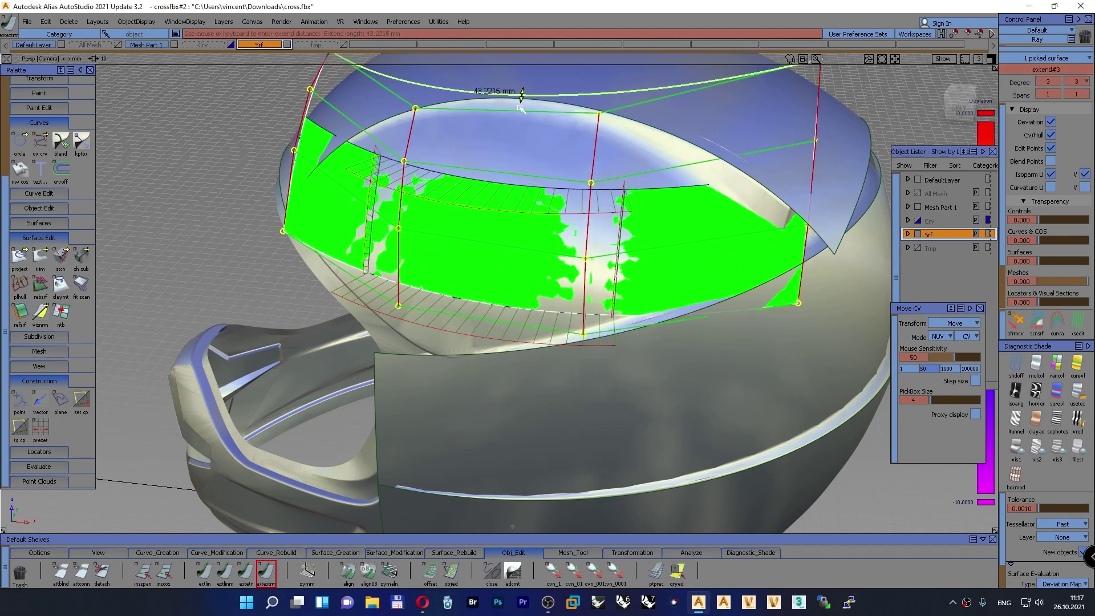
pyautogui.click(495, 312)
pyautogui.moveTo(497, 308); pyautogui.dragTo(399, 256)
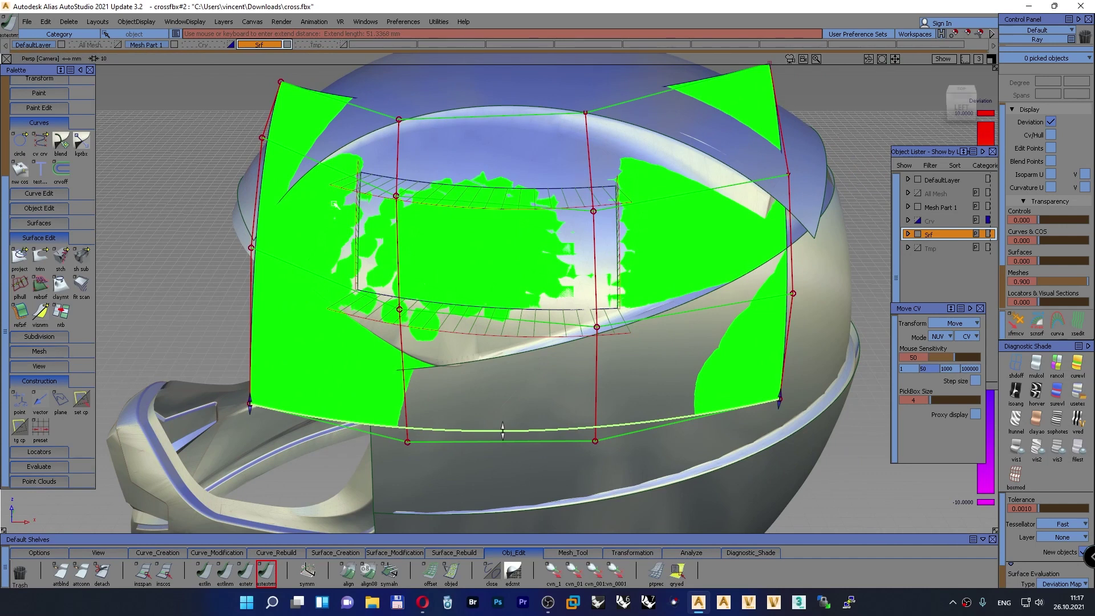
# Move the two middle CVs of the extended surface's front edge column inwards along their normals
pyautogui.keyDown('alt'); pyautogui.keyDown('shift'); pyautogui.moveTo(203, 82); pyautogui.dragTo(659, 228); pyautogui.keyUp('shift'); pyautogui.keyUp('alt')
pyautogui.click(1020, 323)
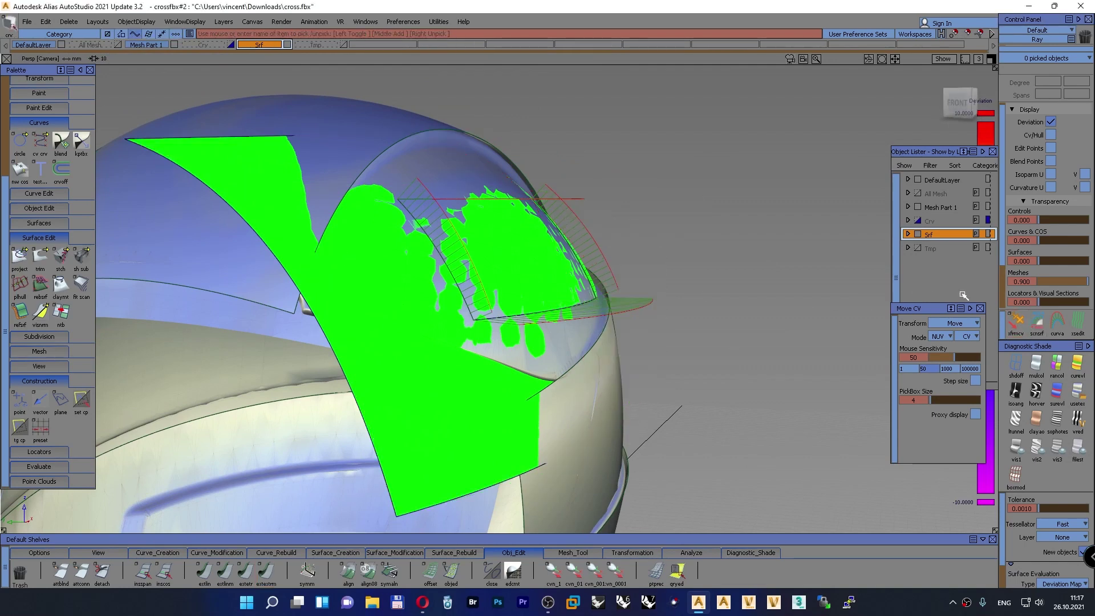
pyautogui.click(356, 313)
pyautogui.click(244, 182)
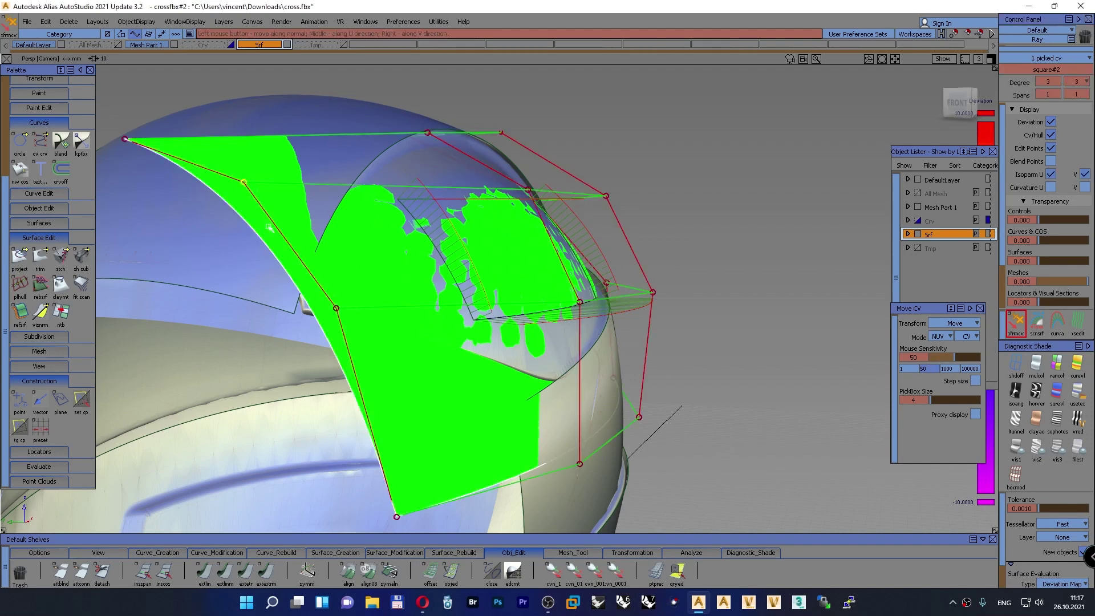
pyautogui.click(337, 309)
pyautogui.moveTo(358, 273); pyautogui.dragTo(273, 299)
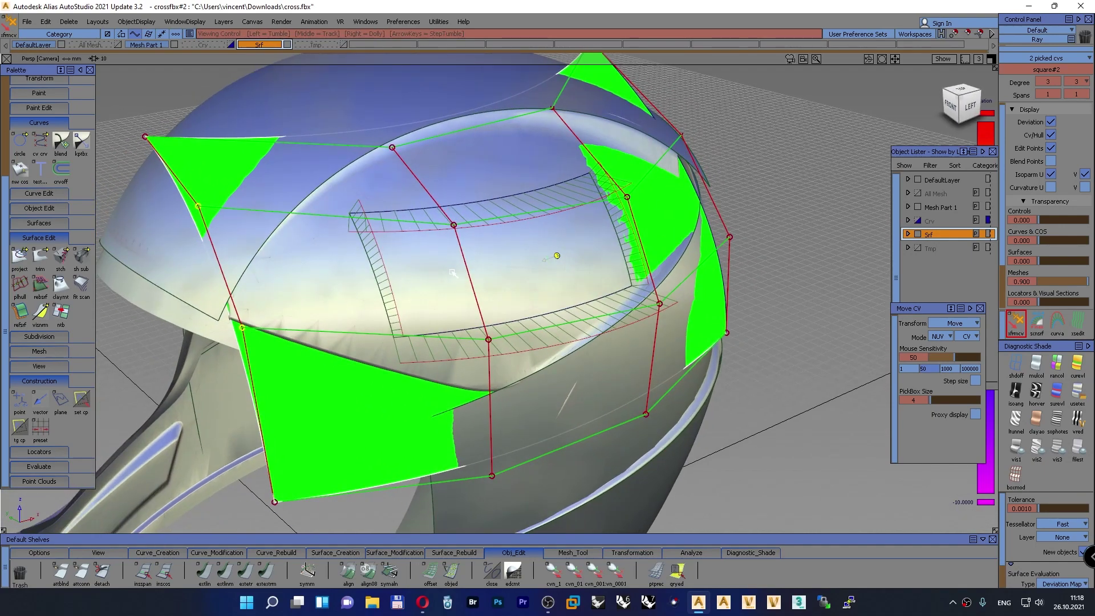
# Move the two inner CVs of the second column from the front outwards along their normals
pyautogui.click(455, 225)
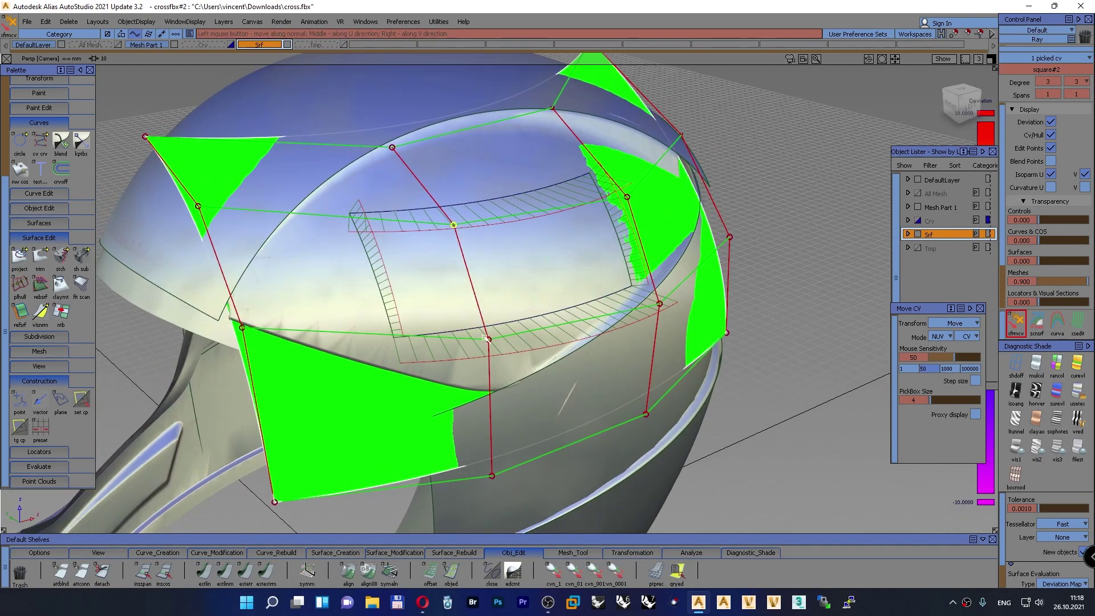
pyautogui.keyDown('shift'); pyautogui.click(489, 341); pyautogui.keyUp('shift')
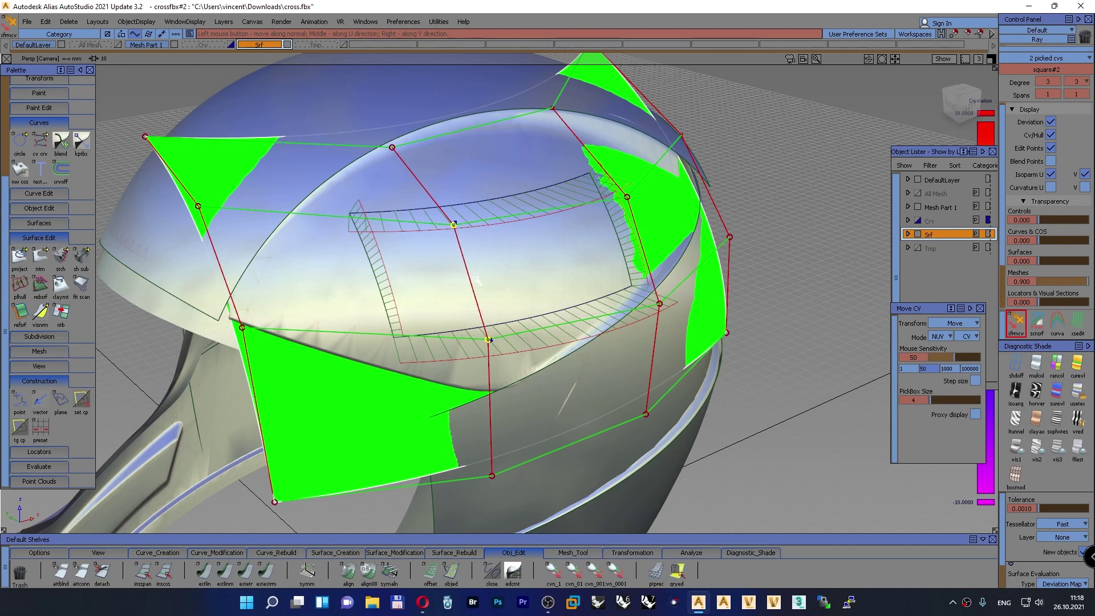
pyautogui.moveTo(480, 281); pyautogui.dragTo(423, 238)
pyautogui.keyDown('alt'); pyautogui.keyDown('shift'); pyautogui.moveTo(641, 262); pyautogui.dragTo(442, 379); pyautogui.keyUp('shift'); pyautogui.keyUp('alt')
pyautogui.keyDown('alt'); pyautogui.keyDown('shift'); pyautogui.moveTo(443, 380); pyautogui.dragTo(459, 363, button='right'); pyautogui.keyUp('shift'); pyautogui.keyUp('alt')
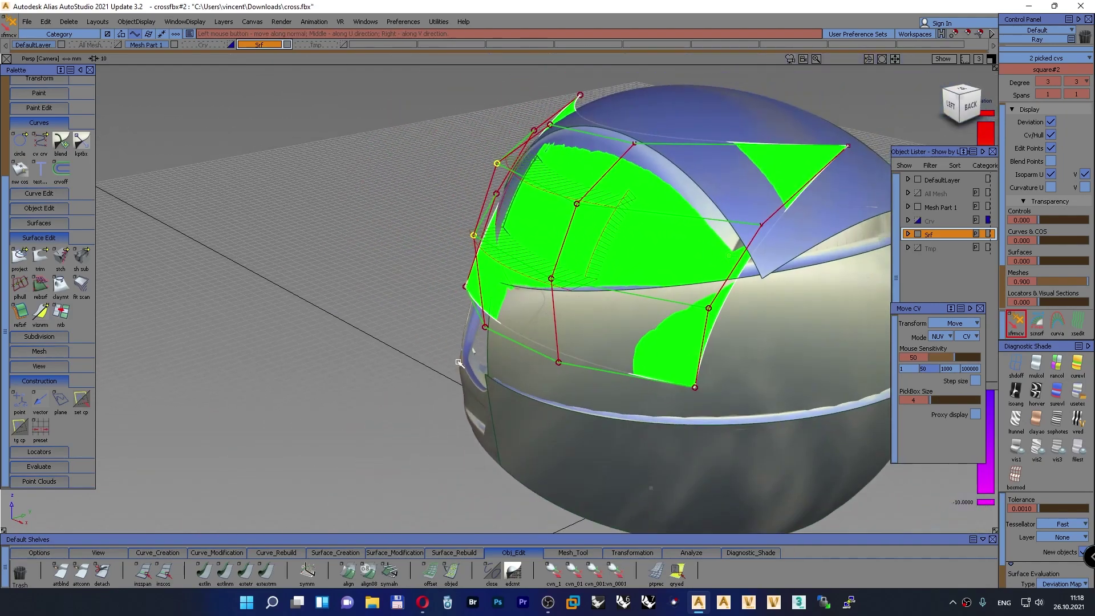
pyautogui.keyDown('alt'); pyautogui.keyDown('shift'); pyautogui.moveTo(459, 364); pyautogui.dragTo(589, 310); pyautogui.keyUp('shift'); pyautogui.keyUp('alt')
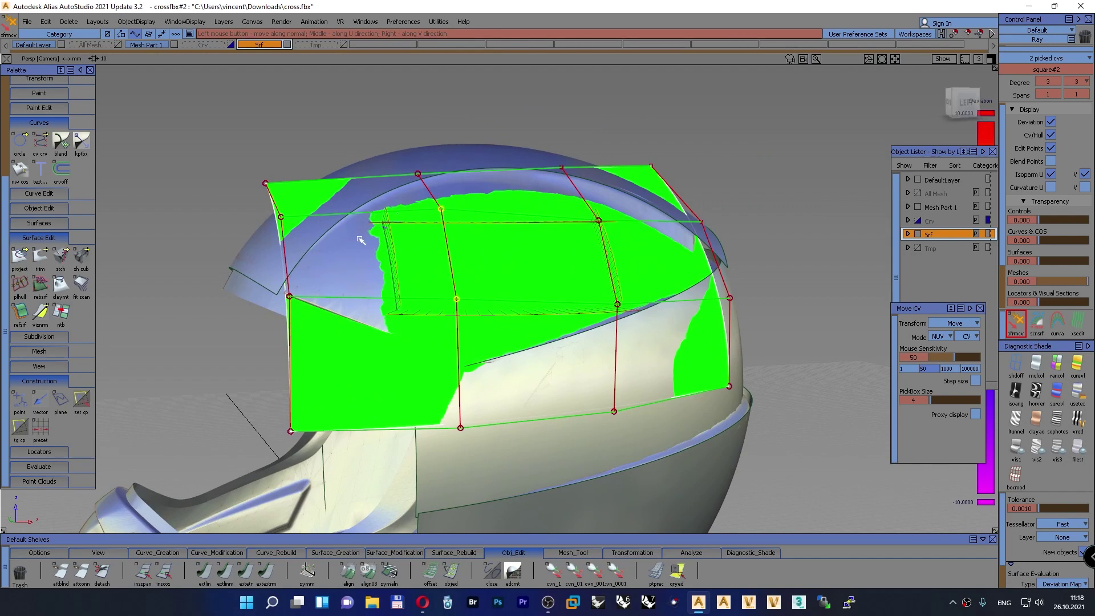
# Unhide the earlier degree 5 by 3 surface and assign it to the hidden Tmp layer
pyautogui.keyDown('ctrl'); pyautogui.keyDown('shift'); pyautogui.moveTo(281, 94); pyautogui.dragTo(279, 185); pyautogui.keyUp('shift'); pyautogui.keyUp('ctrl')
pyautogui.keyDown('ctrl'); pyautogui.keyDown('shift'); pyautogui.moveTo(338, 106); pyautogui.dragTo(335, 75); pyautogui.keyUp('shift'); pyautogui.keyUp('ctrl')
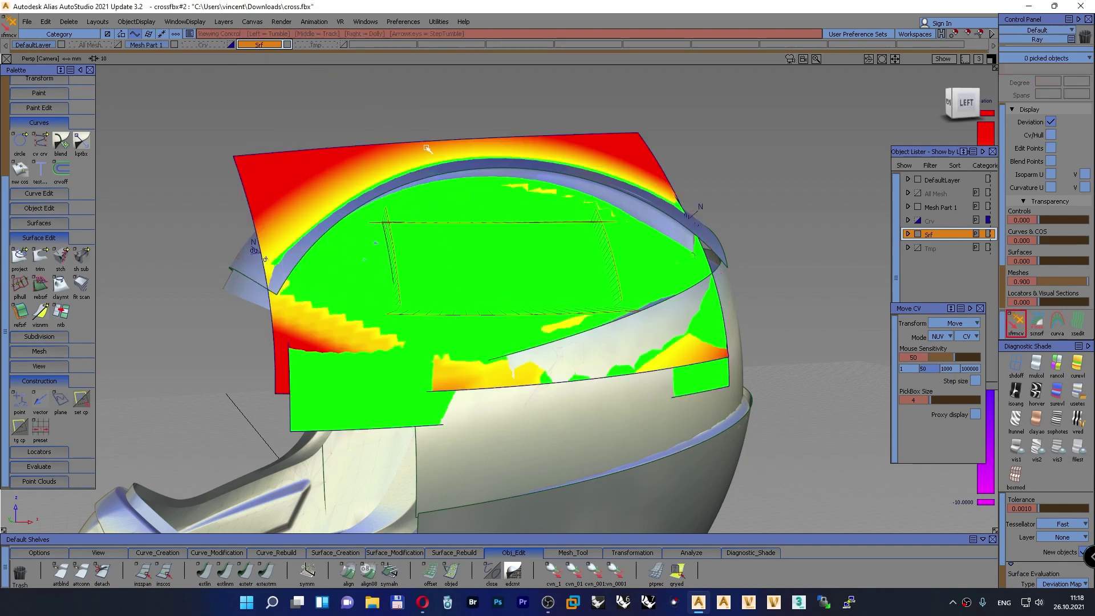
pyautogui.keyDown('alt'); pyautogui.keyDown('shift'); pyautogui.moveTo(428, 147); pyautogui.dragTo(294, 194); pyautogui.keyUp('shift'); pyautogui.keyUp('alt')
pyautogui.keyDown('ctrl'); pyautogui.keyDown('shift'); pyautogui.moveTo(251, 149); pyautogui.dragTo(293, 152); pyautogui.keyUp('shift'); pyautogui.keyUp('ctrl')
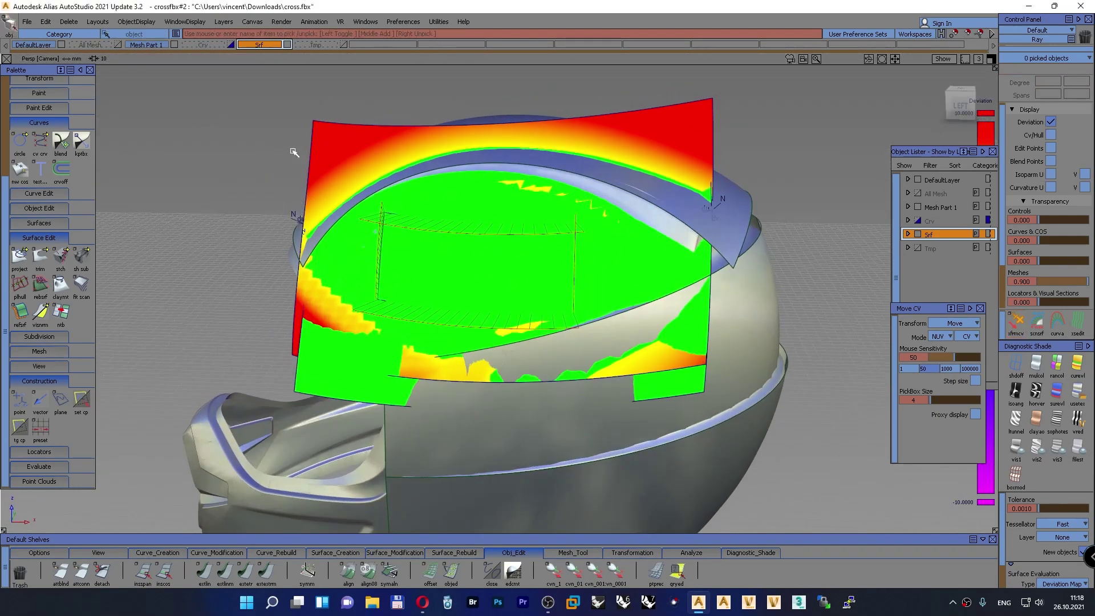
pyautogui.click(319, 129)
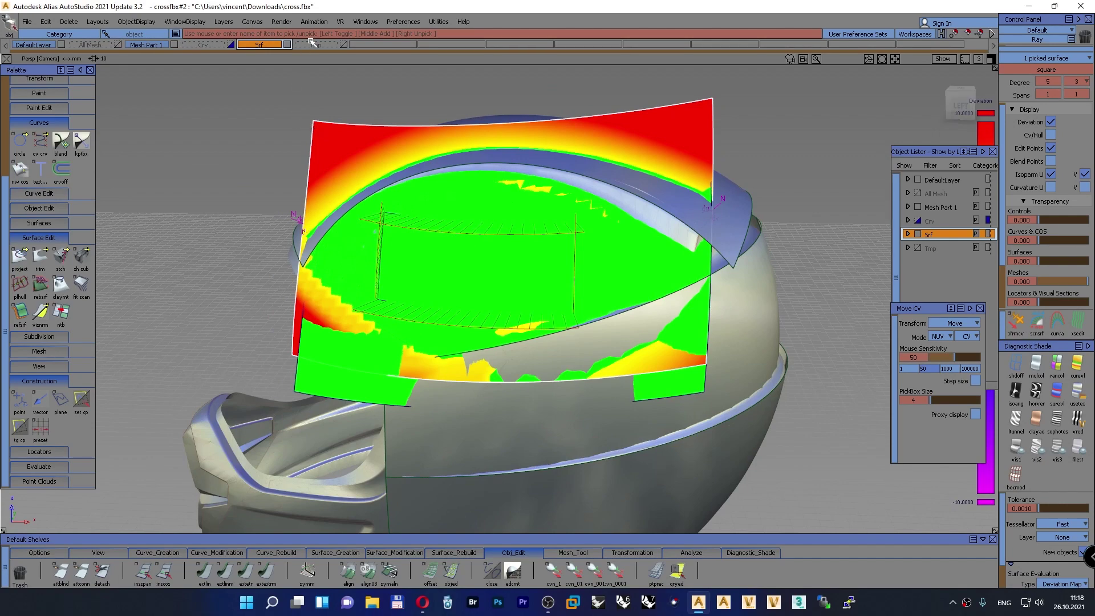
pyautogui.moveTo(312, 46); pyautogui.dragTo(308, 55)
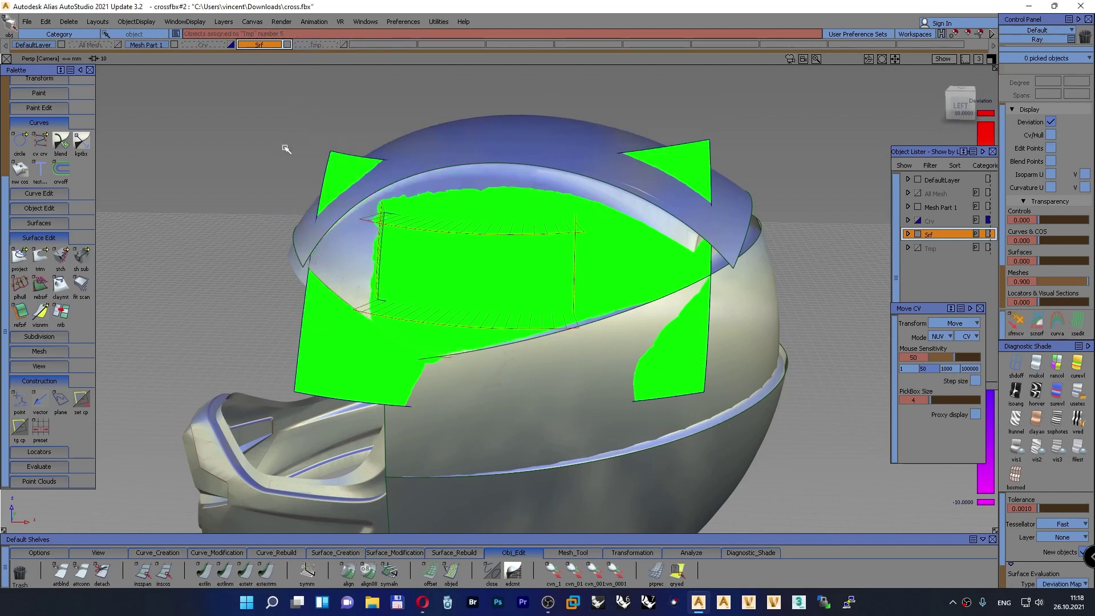
pyautogui.keyDown('alt'); pyautogui.keyDown('shift'); pyautogui.moveTo(284, 149); pyautogui.dragTo(496, 178); pyautogui.keyUp('shift'); pyautogui.keyUp('alt')
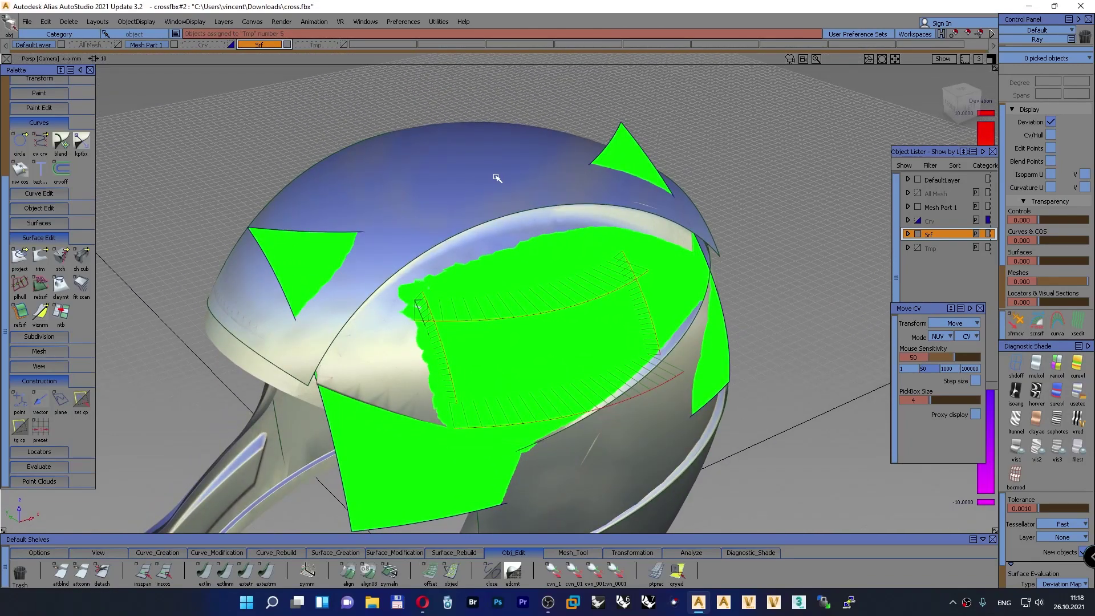
# Extend the square surface's front edge by about 3 mm
pyautogui.keyDown('alt'); pyautogui.keyDown('shift'); pyautogui.moveTo(476, 233); pyautogui.dragTo(325, 456); pyautogui.keyUp('shift'); pyautogui.keyUp('alt')
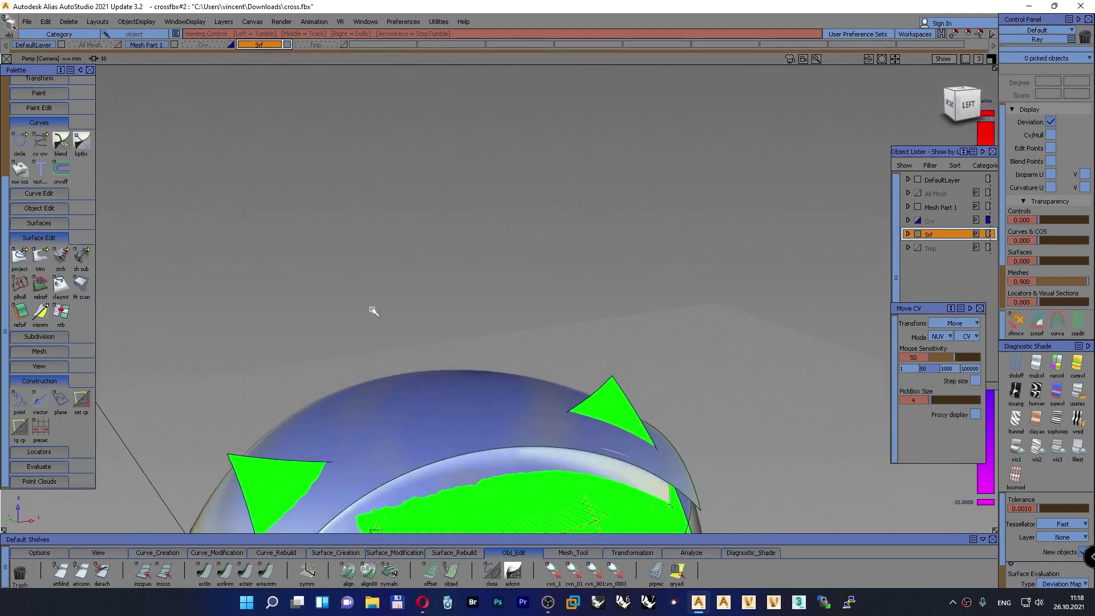
pyautogui.keyDown('alt'); pyautogui.keyDown('shift'); pyautogui.moveTo(373, 311); pyautogui.dragTo(450, 280); pyautogui.keyUp('shift'); pyautogui.keyUp('alt')
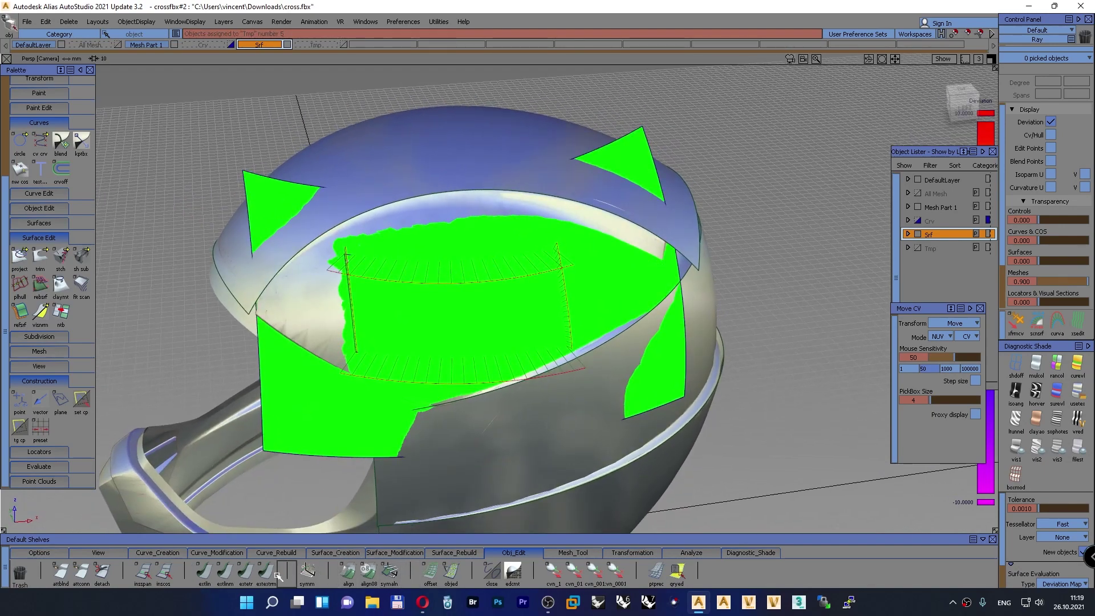
pyautogui.click(257, 346)
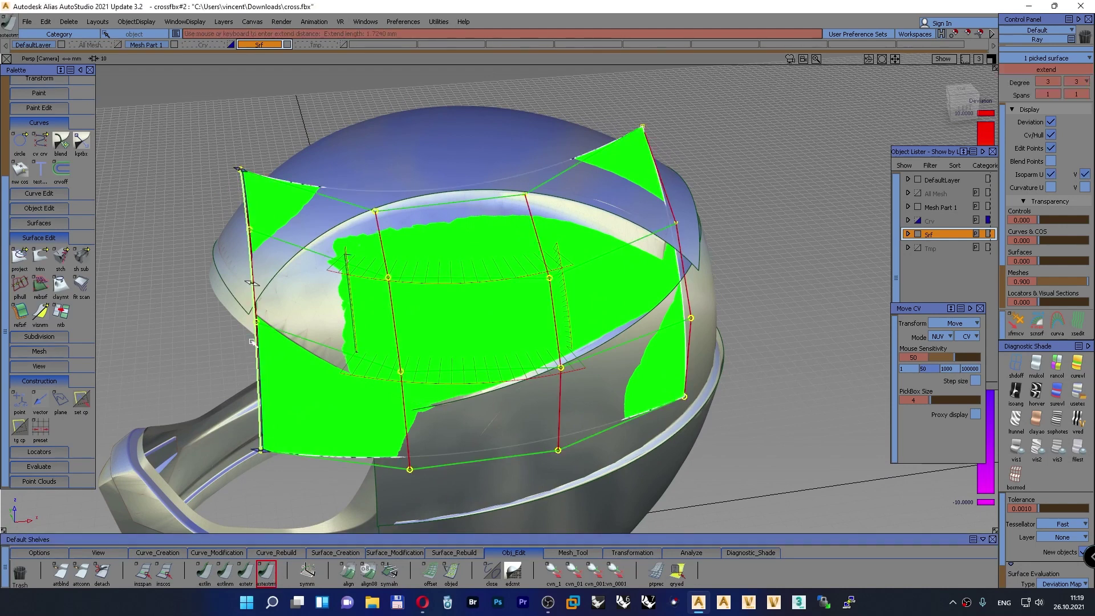
pyautogui.moveTo(255, 346); pyautogui.dragTo(246, 342)
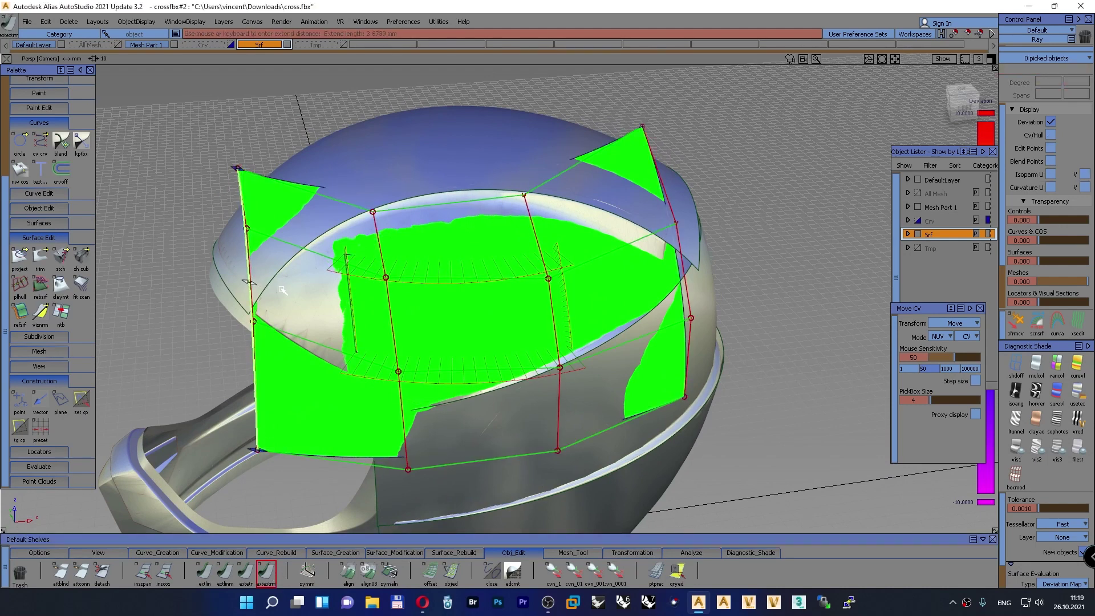
# Extend the square surface's upper edge by about 15 mm
pyautogui.keyDown('ctrl'); pyautogui.keyDown('shift'); pyautogui.moveTo(64, 156); pyautogui.dragTo(76, 126); pyautogui.keyUp('shift'); pyautogui.keyUp('ctrl')
pyautogui.keyDown('ctrl'); pyautogui.keyDown('shift'); pyautogui.moveTo(209, 123); pyautogui.dragTo(208, 100); pyautogui.keyUp('shift'); pyautogui.keyUp('ctrl')
pyautogui.keyDown('alt'); pyautogui.keyDown('shift'); pyautogui.moveTo(255, 137); pyautogui.dragTo(319, 176); pyautogui.keyUp('shift'); pyautogui.keyUp('alt')
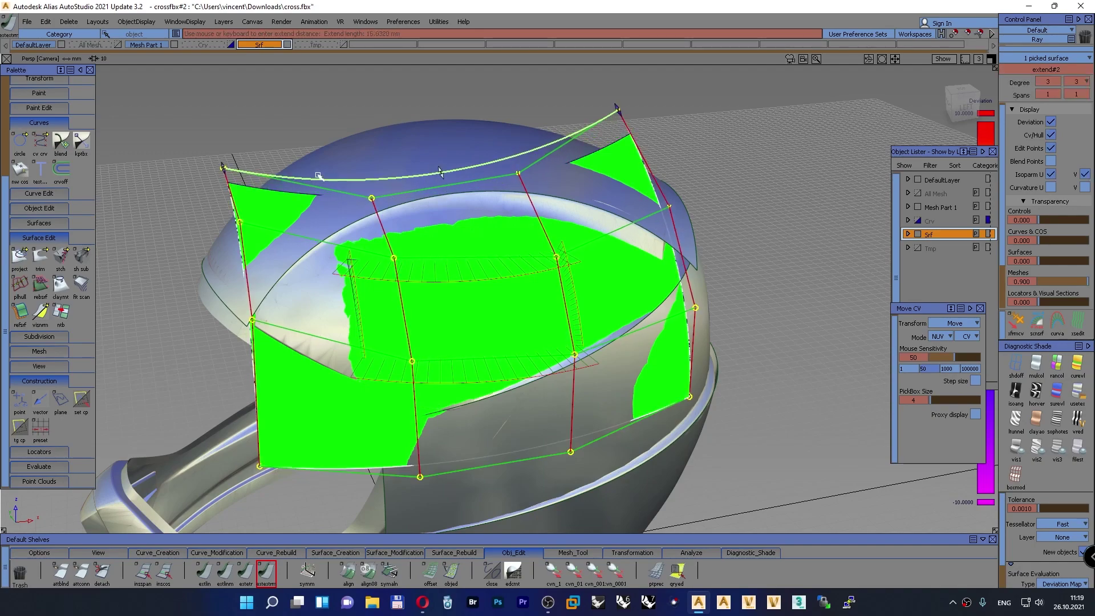
pyautogui.keyDown('alt'); pyautogui.keyDown('shift'); pyautogui.moveTo(502, 328); pyautogui.dragTo(261, 383); pyautogui.keyUp('shift'); pyautogui.keyUp('alt')
pyautogui.keyDown('alt'); pyautogui.keyDown('shift'); pyautogui.moveTo(442, 165); pyautogui.dragTo(461, 136, button='middle'); pyautogui.keyUp('shift'); pyautogui.keyUp('alt')
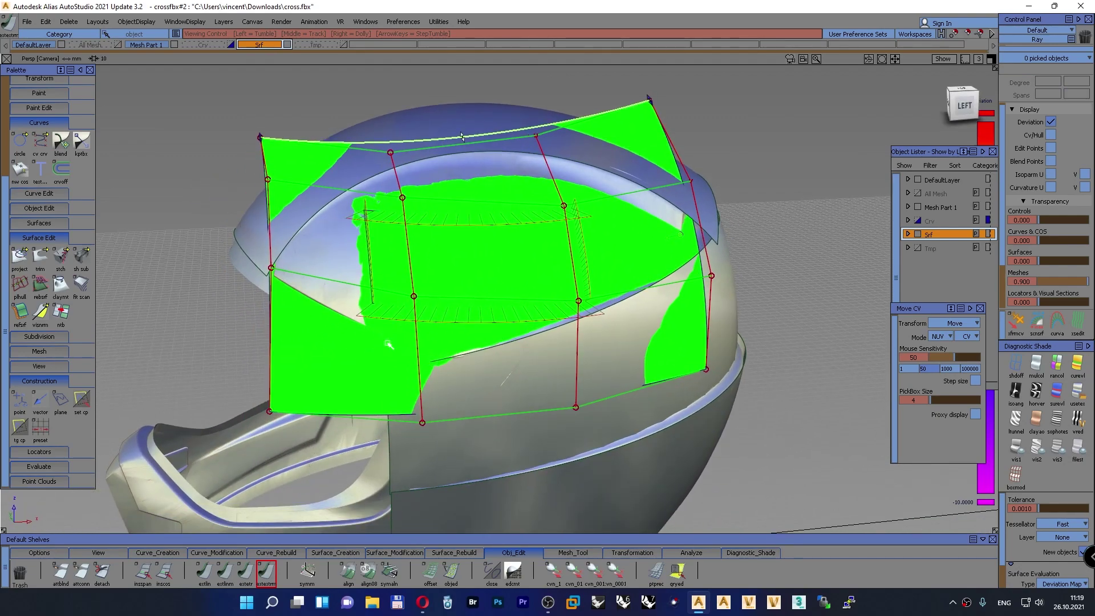
pyautogui.click(462, 136)
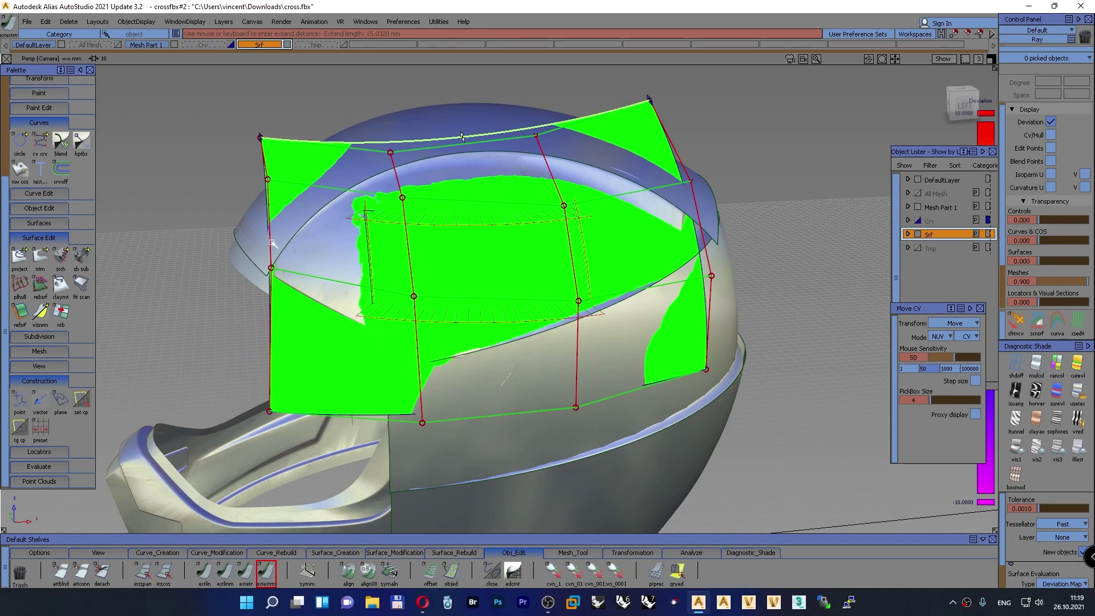
# Set Move CV to SLIDE mode and slide the two middle CVs of the surface's front edge downwards along the hull
pyautogui.keyDown('alt'); pyautogui.keyDown('shift'); pyautogui.moveTo(462, 136); pyautogui.dragTo(1004, 106); pyautogui.keyUp('shift'); pyautogui.keyUp('alt')
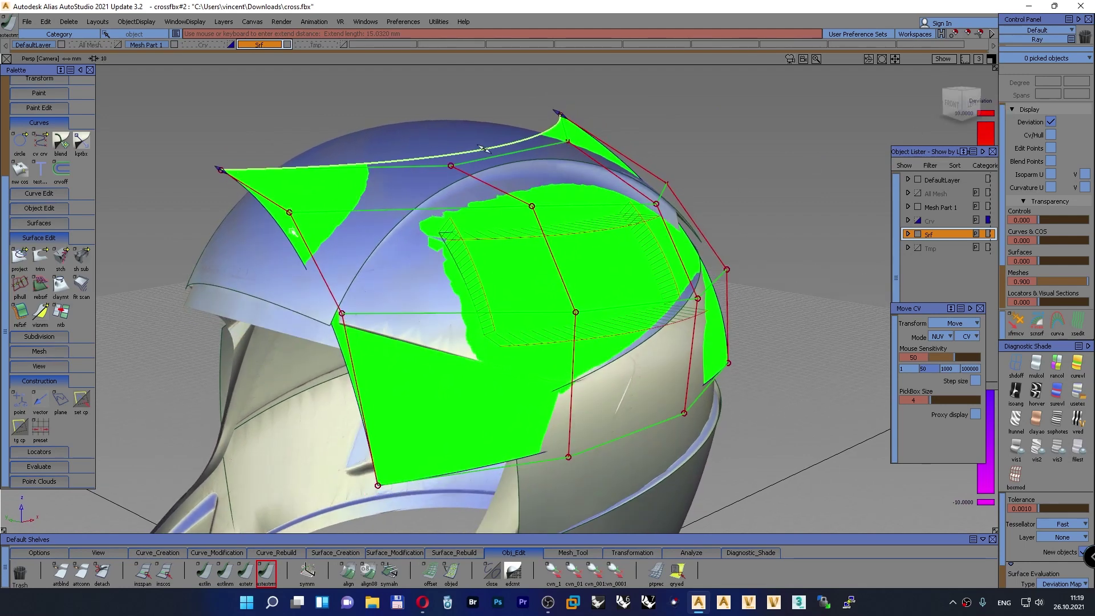
pyautogui.click(1015, 322)
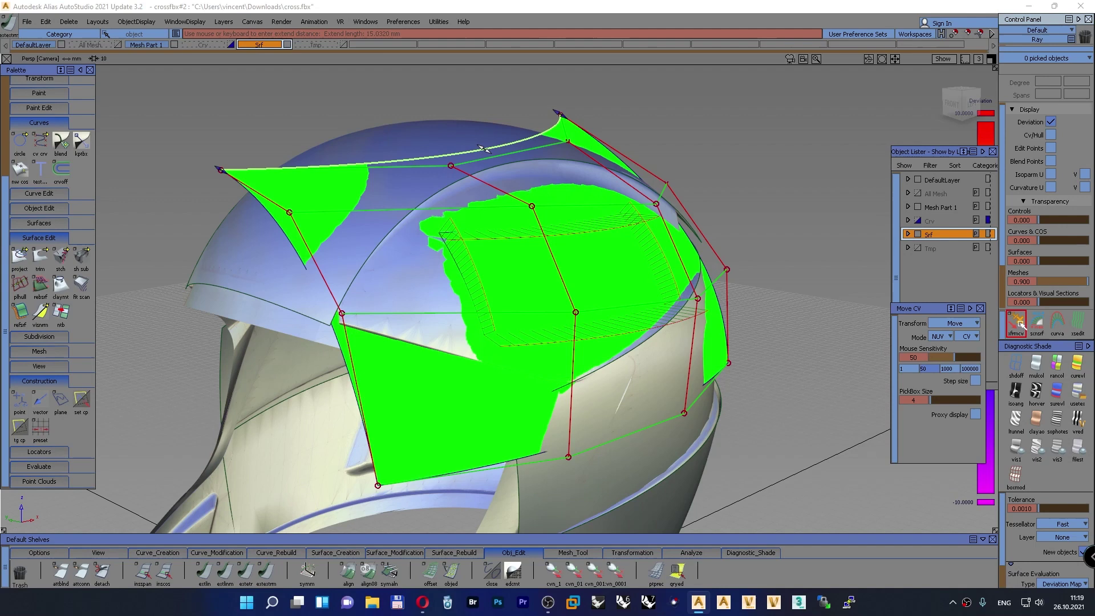
pyautogui.click(941, 336)
pyautogui.click(941, 389)
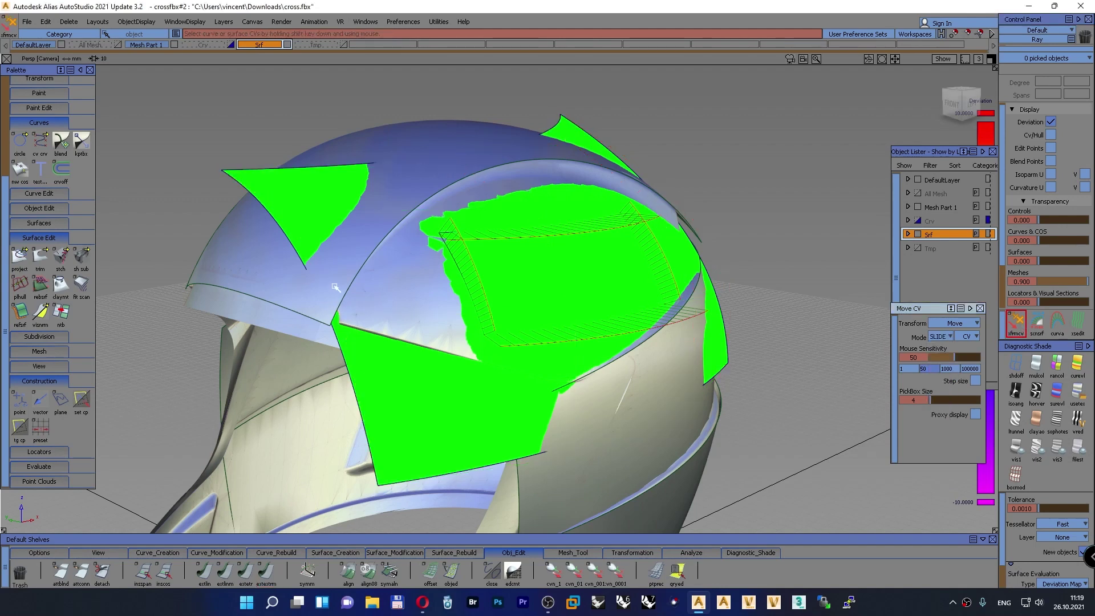
pyautogui.click(307, 233)
pyautogui.click(290, 213)
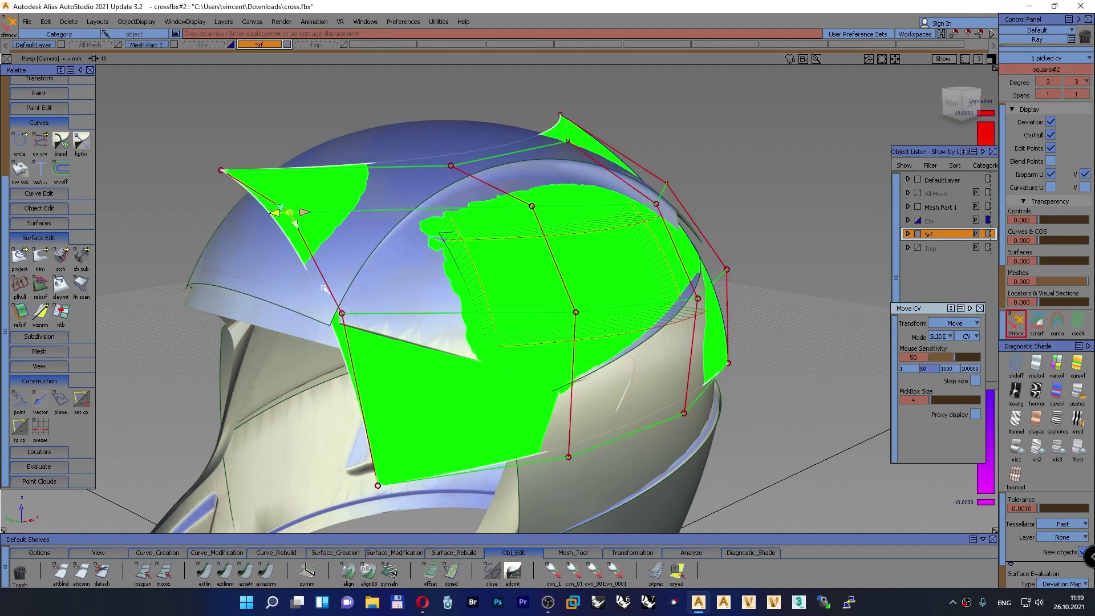
pyautogui.keyDown('shift'); pyautogui.click(341, 312); pyautogui.keyUp('shift')
pyautogui.moveTo(344, 329); pyautogui.dragTo(370, 357)
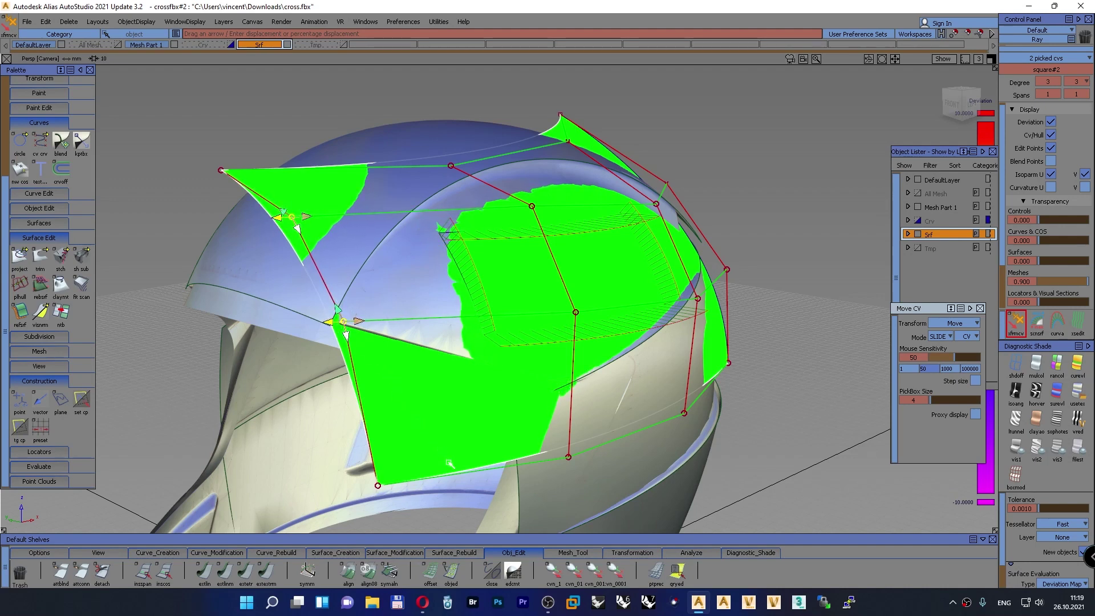
pyautogui.moveTo(284, 213); pyautogui.dragTo(391, 282)
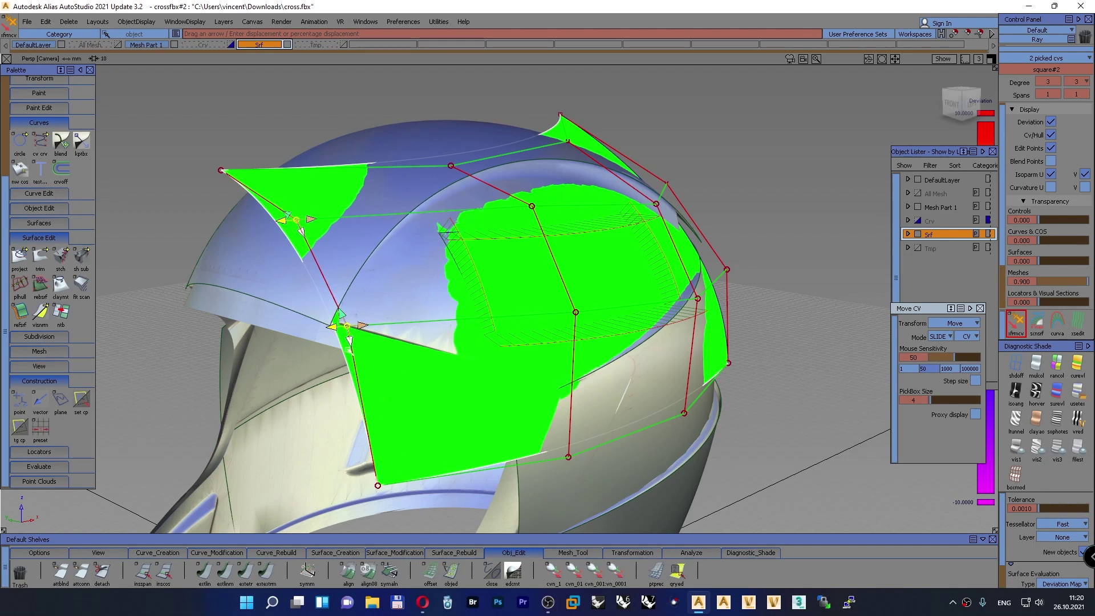
pyautogui.moveTo(351, 340); pyautogui.dragTo(377, 387)
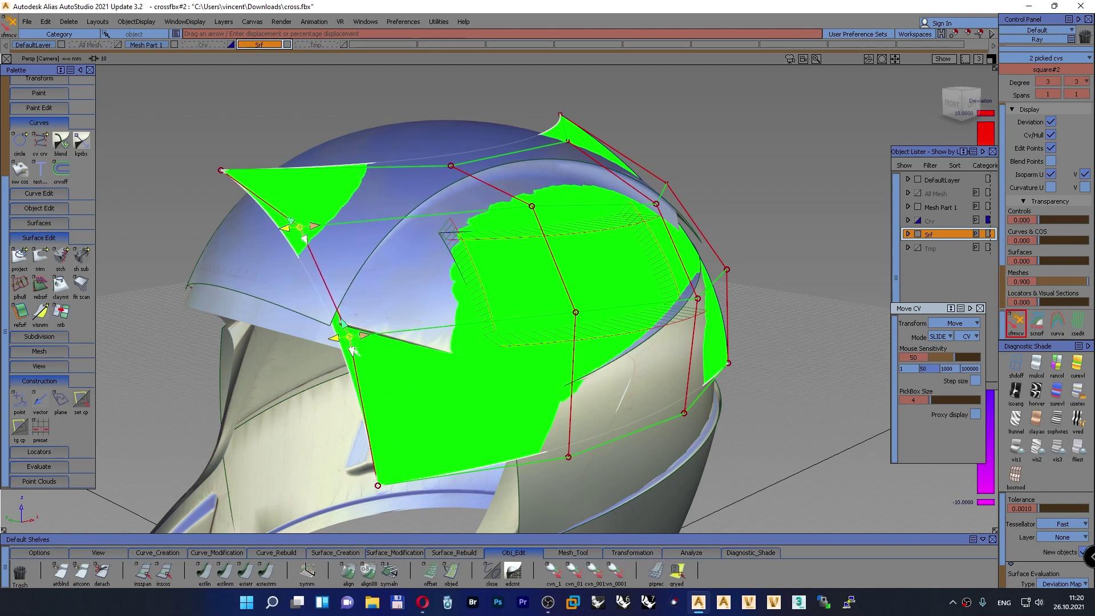
pyautogui.moveTo(352, 349); pyautogui.dragTo(402, 474)
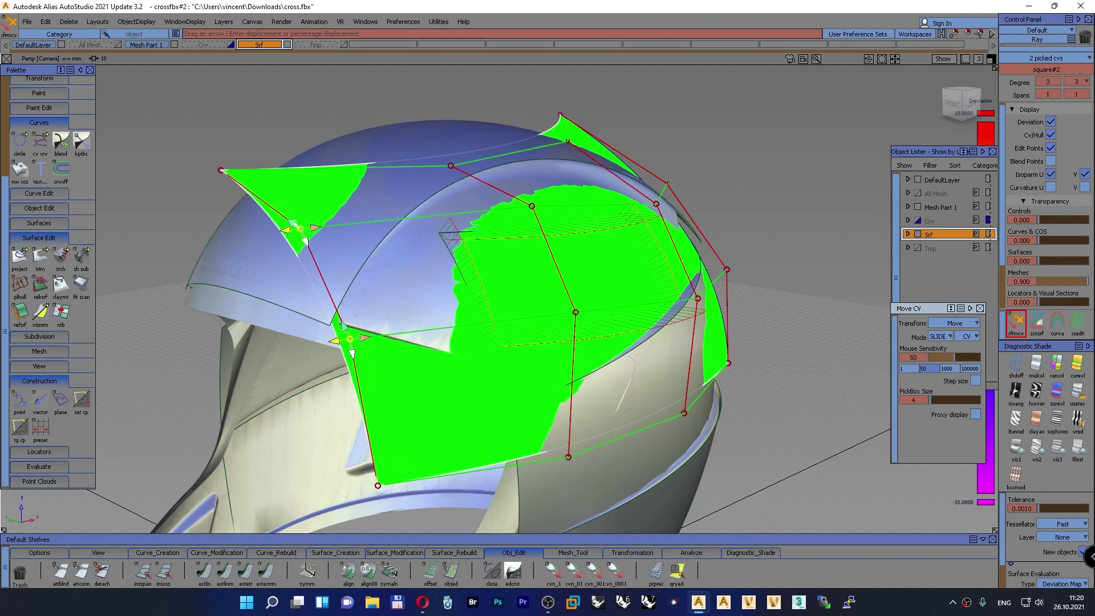
pyautogui.moveTo(405, 275); pyautogui.dragTo(542, 326)
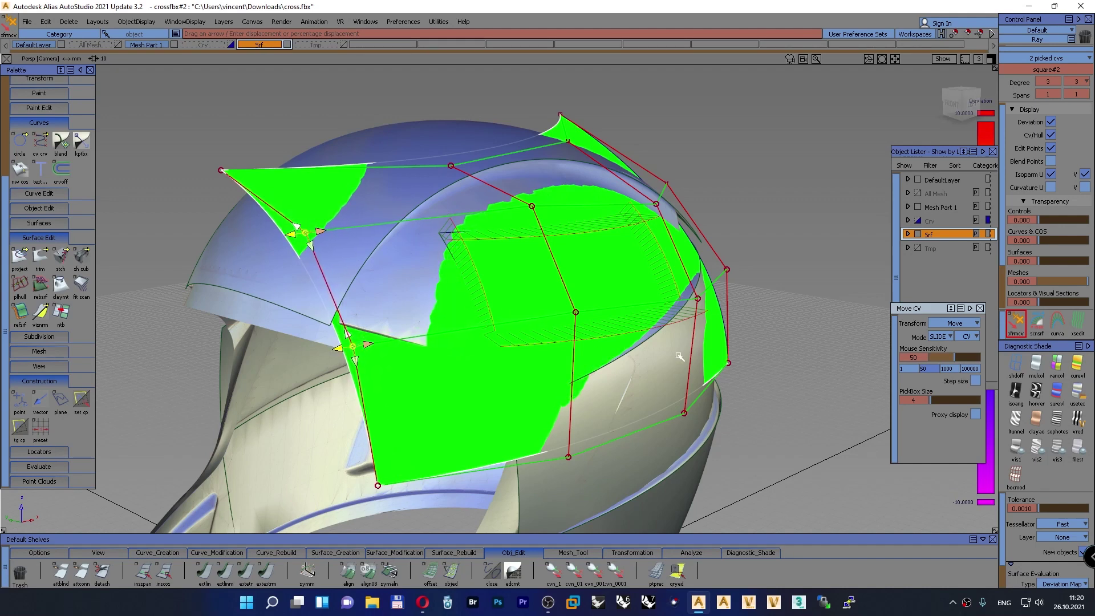
# Slide the same two front-edge CVs slightly rearwards, check the shape in side view and deselect them
pyautogui.moveTo(678, 357); pyautogui.dragTo(712, 365)
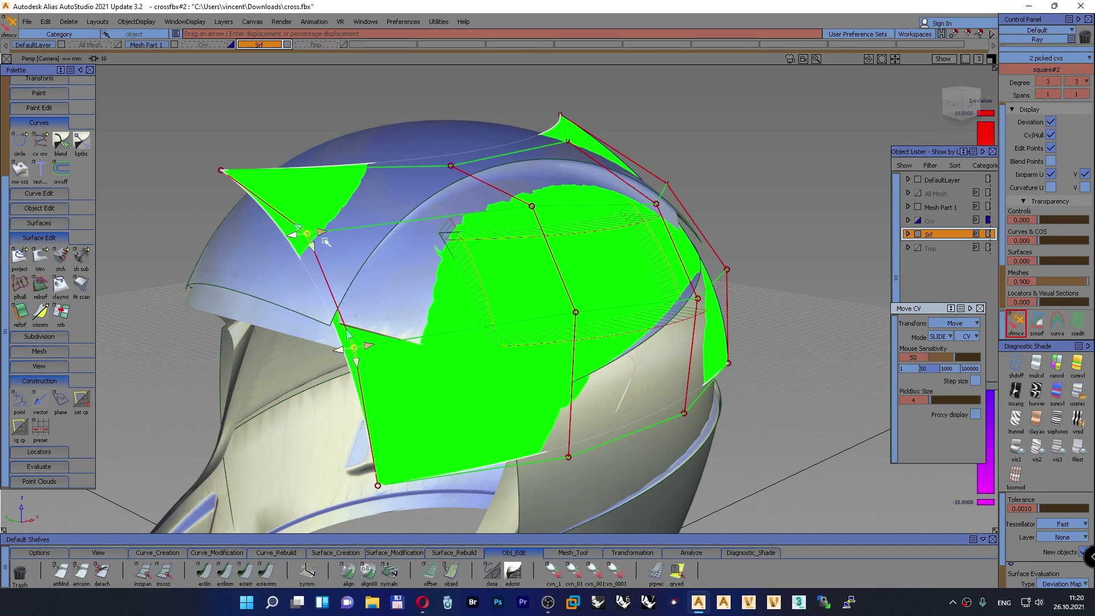
pyautogui.moveTo(436, 247); pyautogui.dragTo(728, 297)
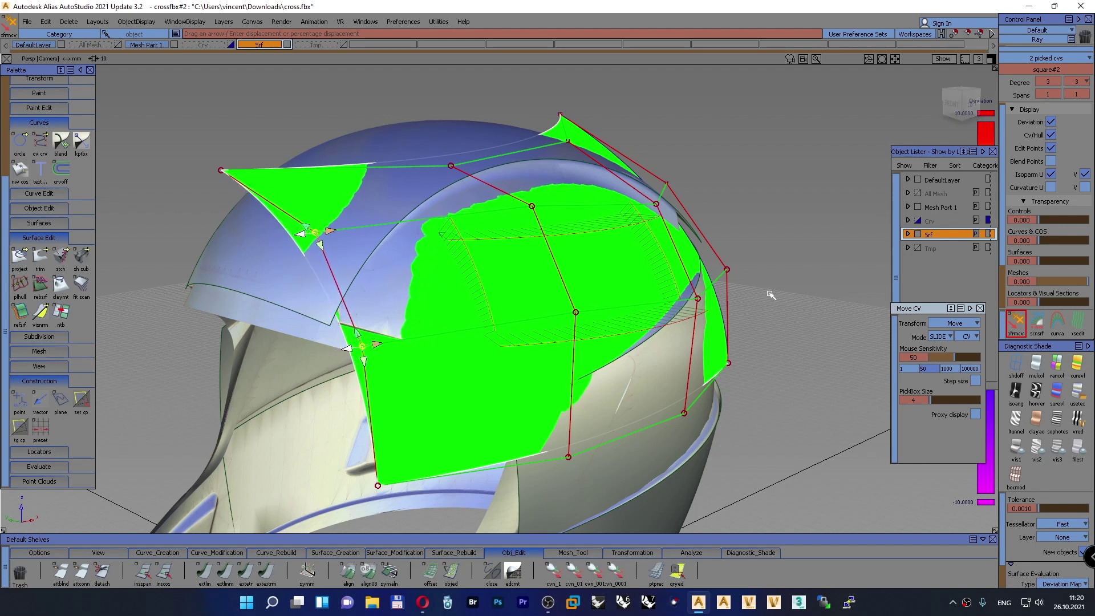
pyautogui.moveTo(797, 295); pyautogui.dragTo(691, 261)
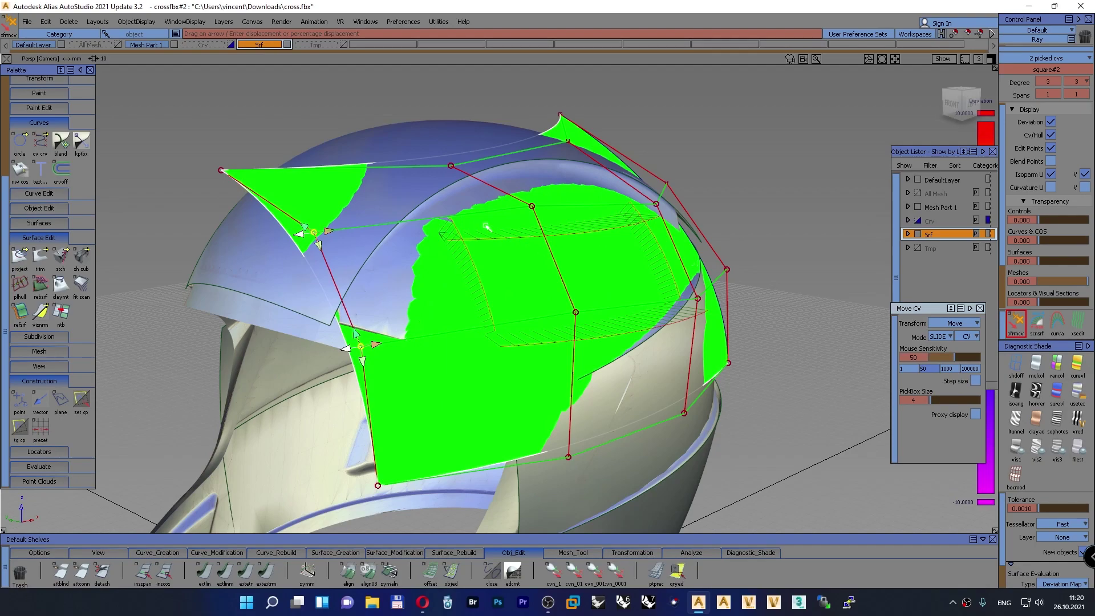
pyautogui.keyDown('alt'); pyautogui.keyDown('shift'); pyautogui.moveTo(428, 262); pyautogui.dragTo(220, 279); pyautogui.keyUp('shift'); pyautogui.keyUp('alt')
pyautogui.press('F6')
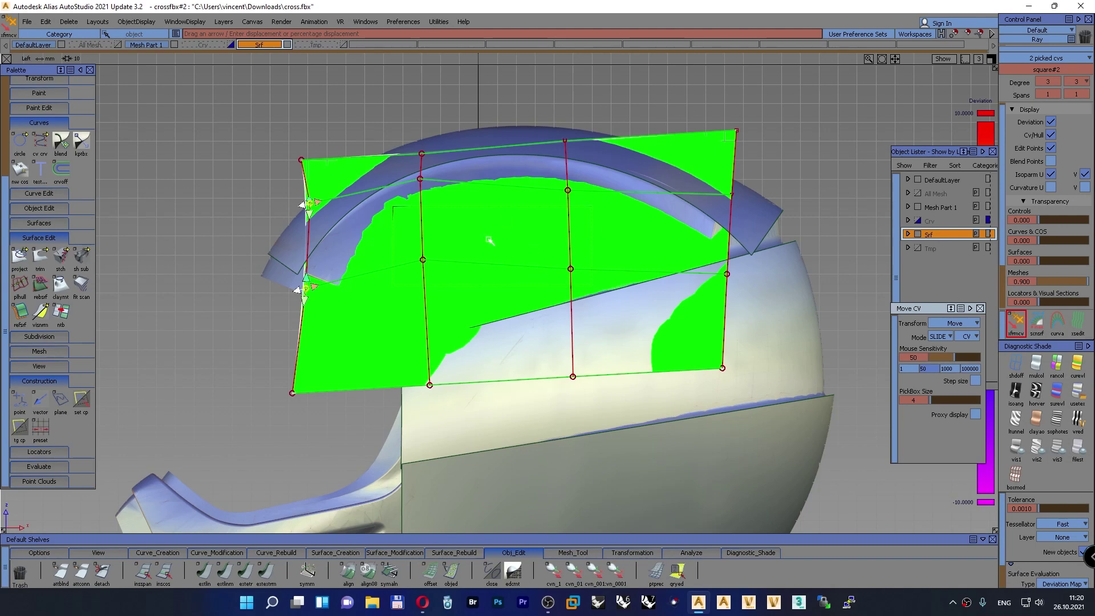
pyautogui.press('F8')
pyautogui.moveTo(488, 240); pyautogui.dragTo(489, 240)
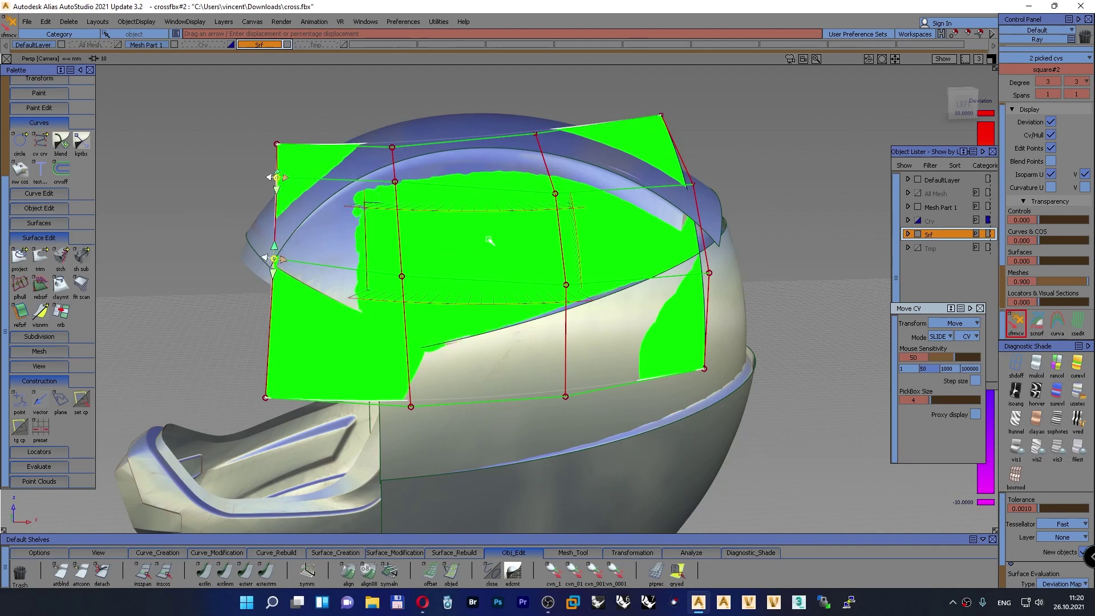
pyautogui.keyDown('ctrl'); pyautogui.keyDown('shift'); pyautogui.moveTo(207, 139); pyautogui.dragTo(205, 113); pyautogui.keyUp('shift'); pyautogui.keyUp('ctrl')
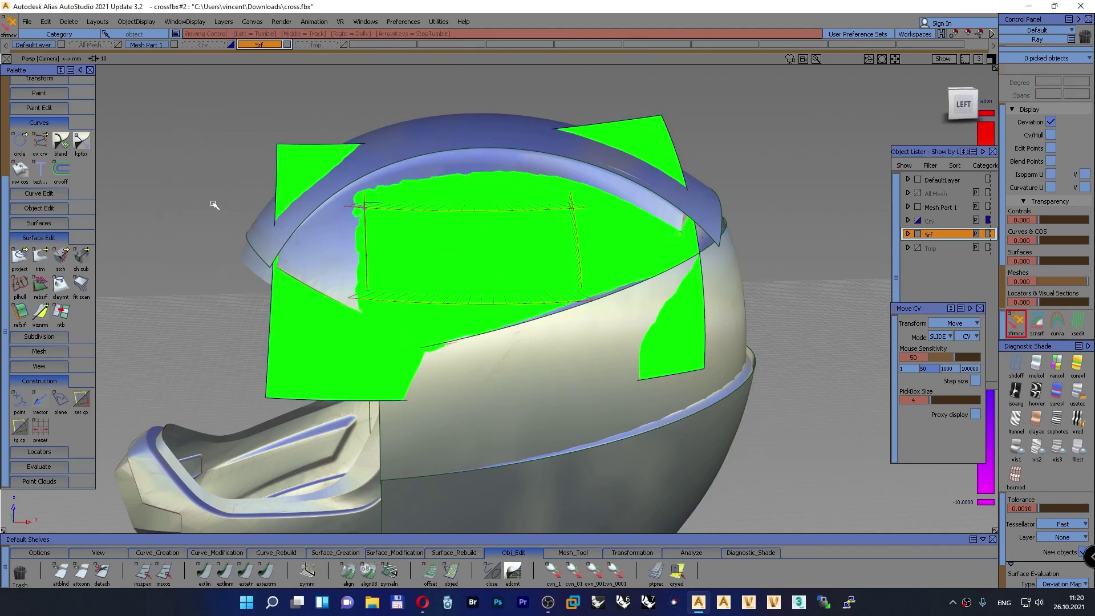
# Hide the Mesh Part 1 layer and shade the surfaces with the Shade-Sky texture map
pyautogui.keyDown('alt'); pyautogui.keyDown('shift'); pyautogui.moveTo(215, 206); pyautogui.dragTo(425, 242); pyautogui.keyUp('shift'); pyautogui.keyUp('alt')
pyautogui.keyDown('alt'); pyautogui.keyDown('shift'); pyautogui.moveTo(426, 242); pyautogui.dragTo(353, 217, button='right'); pyautogui.keyUp('shift'); pyautogui.keyUp('alt')
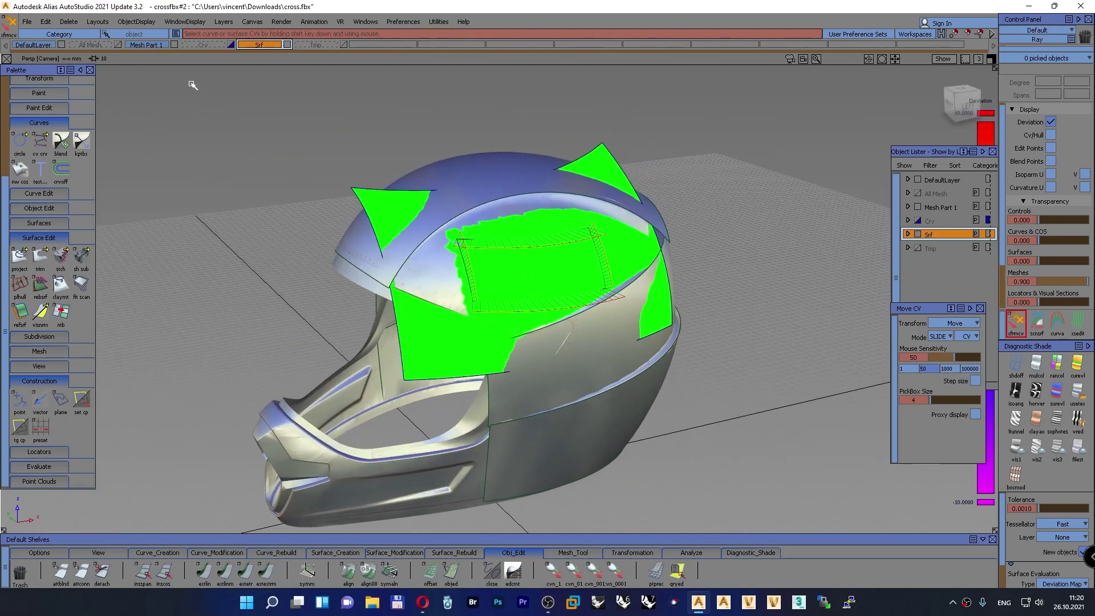
pyautogui.click(174, 44)
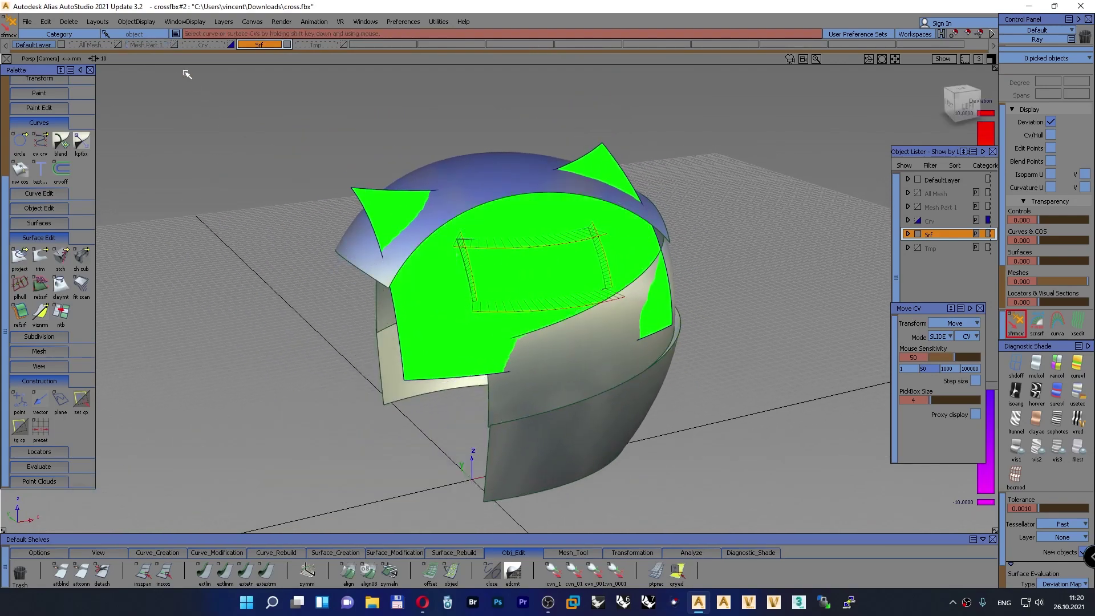
pyautogui.keyDown('ctrl'); pyautogui.keyDown('shift'); pyautogui.moveTo(255, 207); pyautogui.dragTo(256, 181); pyautogui.keyUp('shift'); pyautogui.keyUp('ctrl')
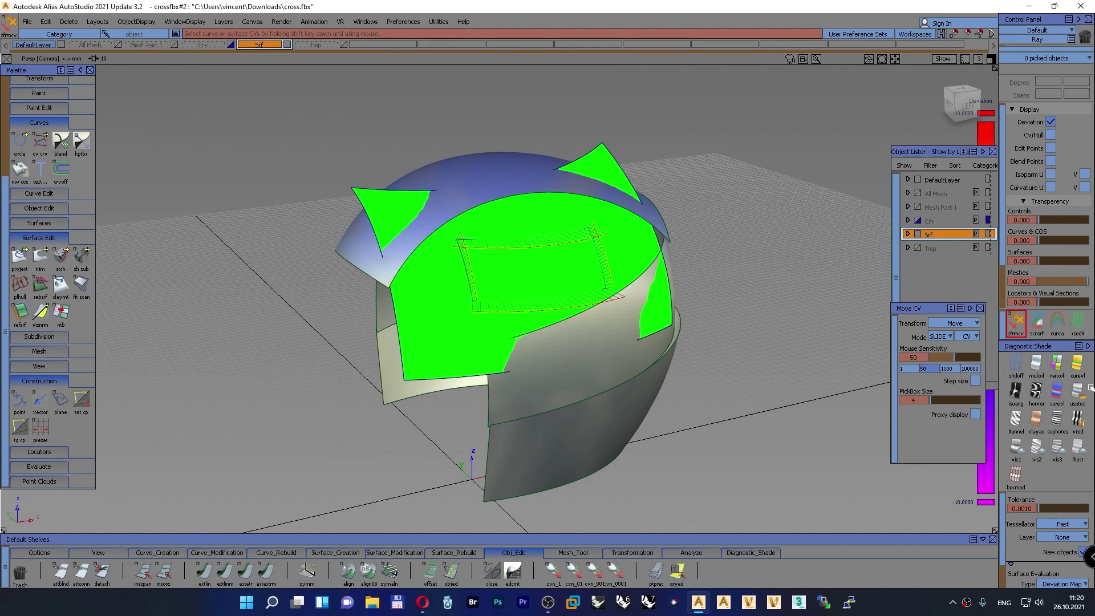
pyautogui.click(1076, 392)
# Mirror the side surface to the opposite side of the helmet and clear the selection
pyautogui.keyDown('ctrl'); pyautogui.keyDown('shift'); pyautogui.moveTo(324, 215); pyautogui.dragTo(322, 243); pyautogui.keyUp('shift'); pyautogui.keyUp('ctrl')
pyautogui.click(409, 308)
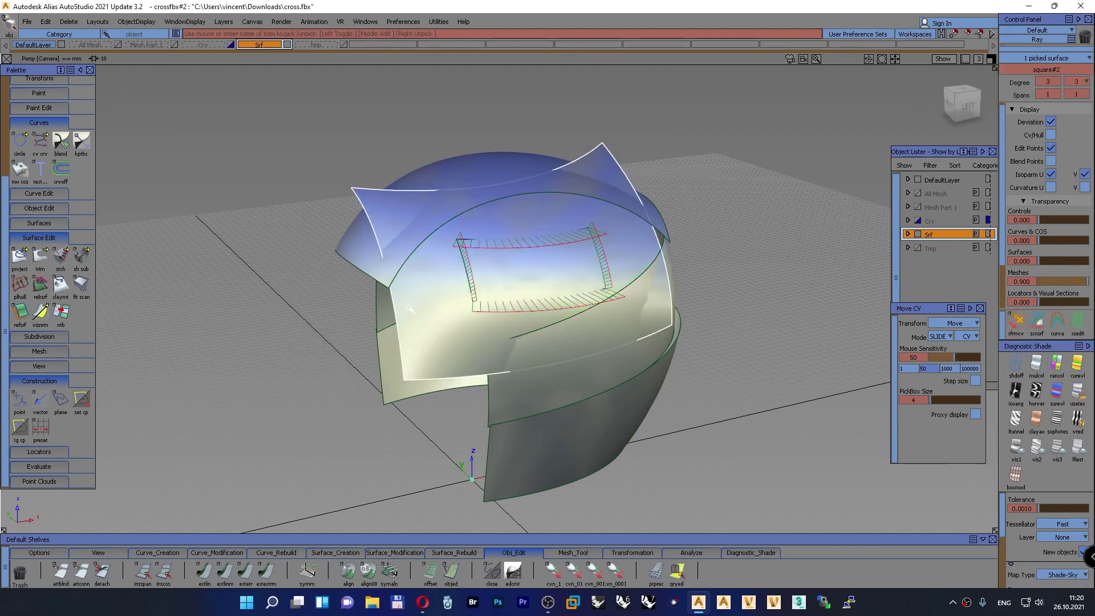
pyautogui.click(45, 550)
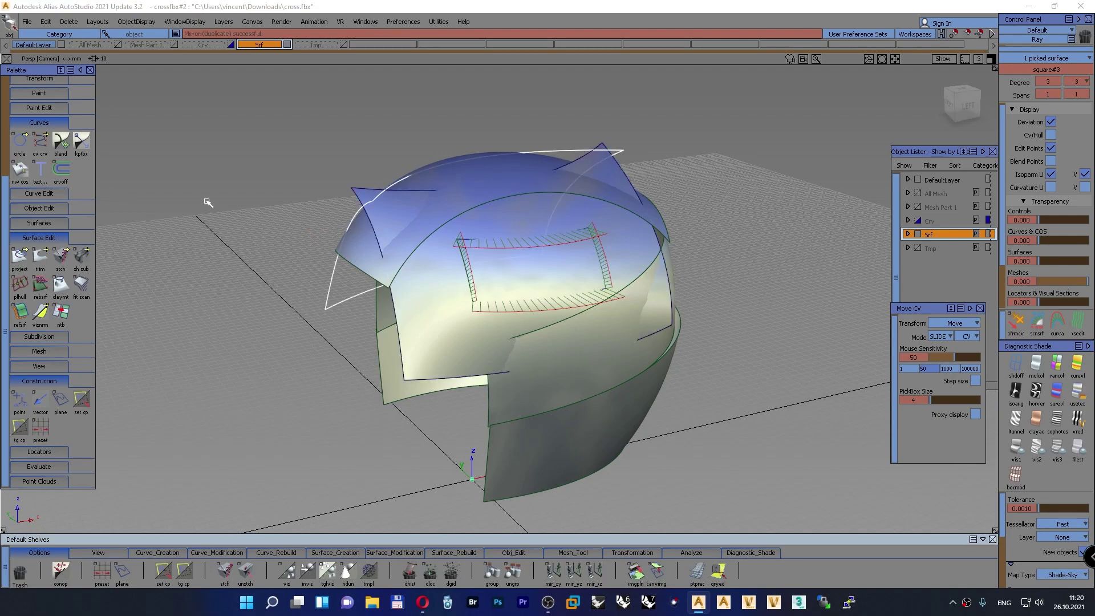
pyautogui.keyDown('ctrl'); pyautogui.keyDown('shift'); pyautogui.moveTo(209, 203); pyautogui.dragTo(205, 178); pyautogui.keyUp('shift'); pyautogui.keyUp('ctrl')
# Examine how the mirrored side surface meets the crown and lower surfaces around its front corner
pyautogui.keyDown('alt'); pyautogui.keyDown('shift'); pyautogui.moveTo(262, 228); pyautogui.dragTo(544, 205); pyautogui.keyUp('shift'); pyautogui.keyUp('alt')
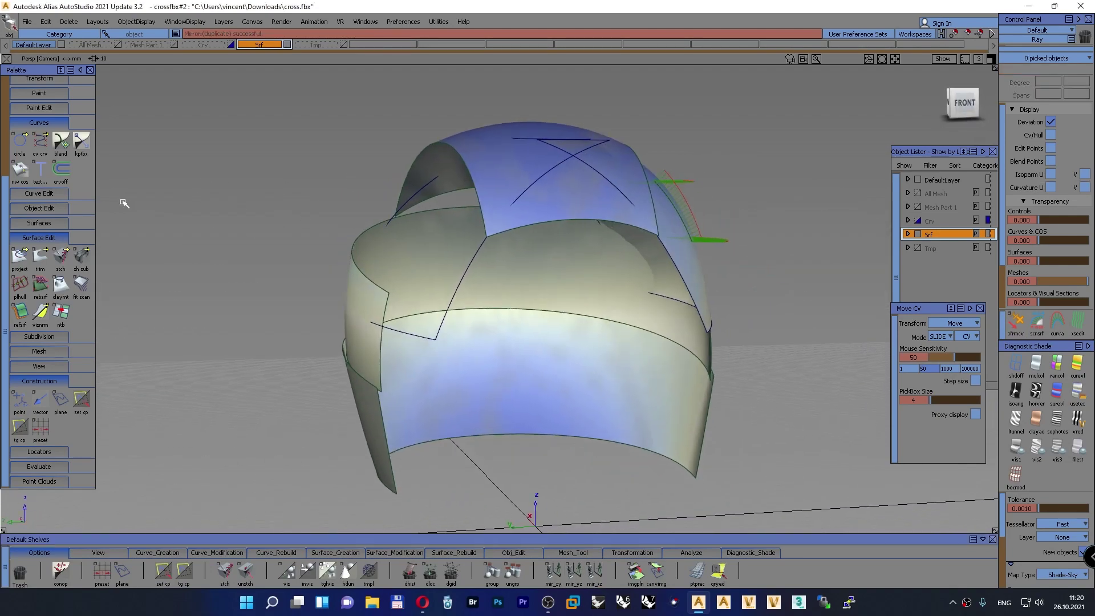
pyautogui.keyDown('alt'); pyautogui.keyDown('shift'); pyautogui.moveTo(122, 203); pyautogui.dragTo(994, 370); pyautogui.keyUp('shift'); pyautogui.keyUp('alt')
pyautogui.keyDown('alt'); pyautogui.keyDown('shift'); pyautogui.moveTo(513, 268); pyautogui.dragTo(305, 318); pyautogui.keyUp('shift'); pyautogui.keyUp('alt')
pyautogui.scroll(5, 305, 318)
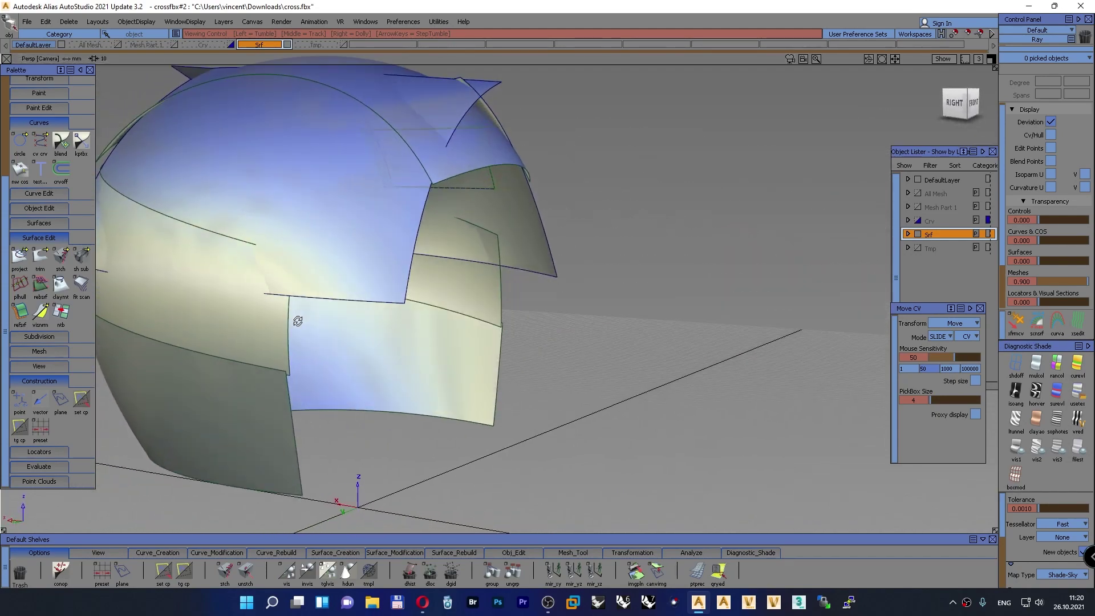
pyautogui.keyDown('alt'); pyautogui.keyDown('shift'); pyautogui.moveTo(280, 282); pyautogui.dragTo(196, 227); pyautogui.keyUp('shift'); pyautogui.keyUp('alt')
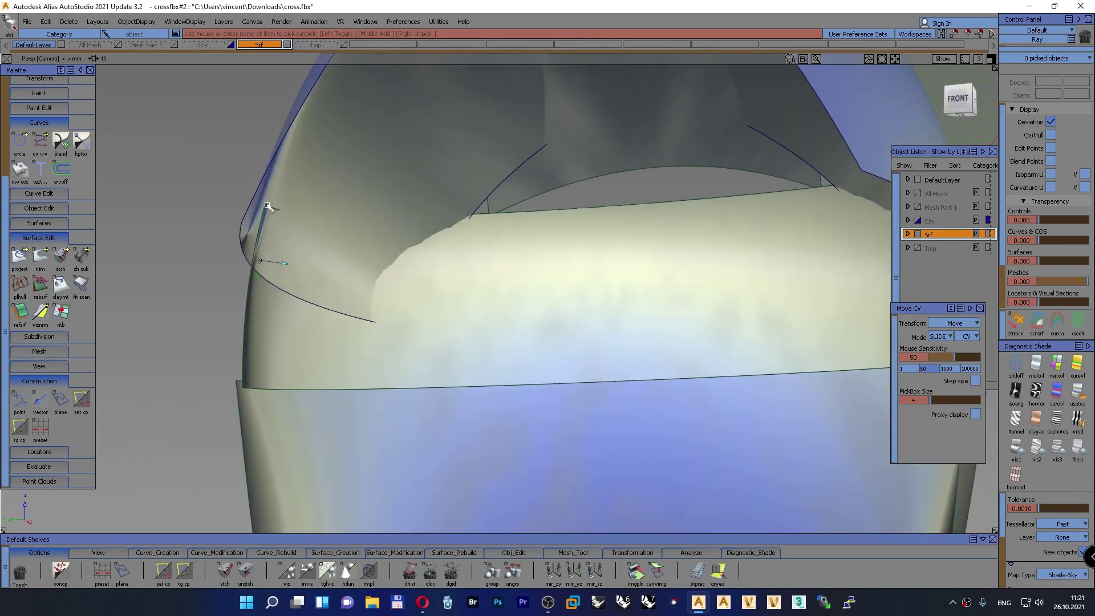
pyautogui.scroll(3, 267, 206)
pyautogui.scroll(-6, 267, 205)
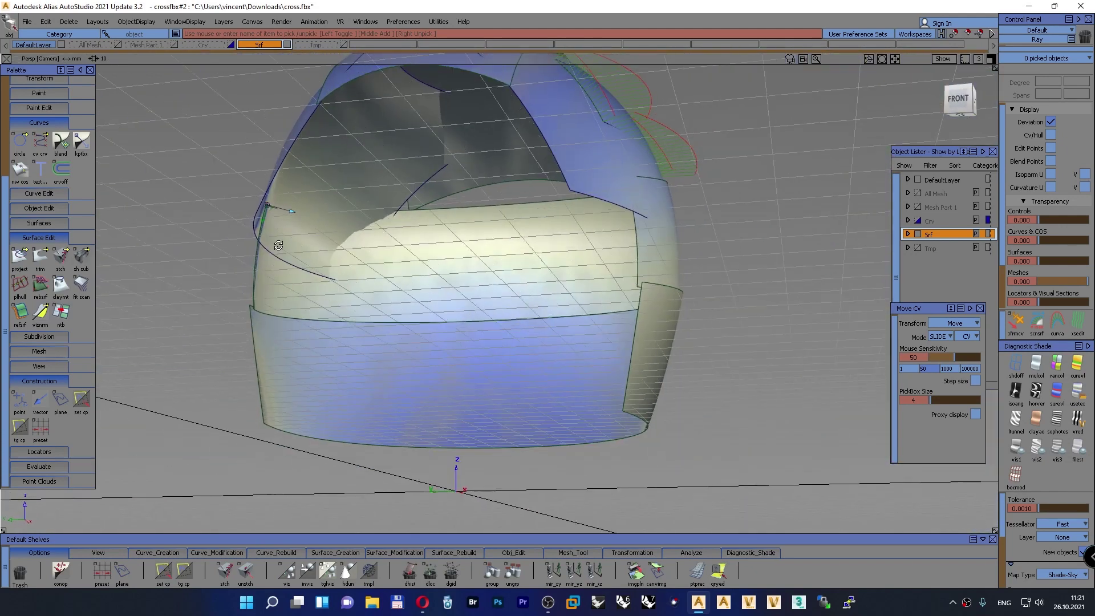
pyautogui.keyDown('alt'); pyautogui.keyDown('shift'); pyautogui.moveTo(275, 244); pyautogui.dragTo(464, 290); pyautogui.keyUp('shift'); pyautogui.keyUp('alt')
# Delete the mirrored copy of the side surface
pyautogui.keyDown('ctrl'); pyautogui.keyDown('shift'); pyautogui.click(327, 218); pyautogui.keyUp('shift'); pyautogui.keyUp('ctrl')
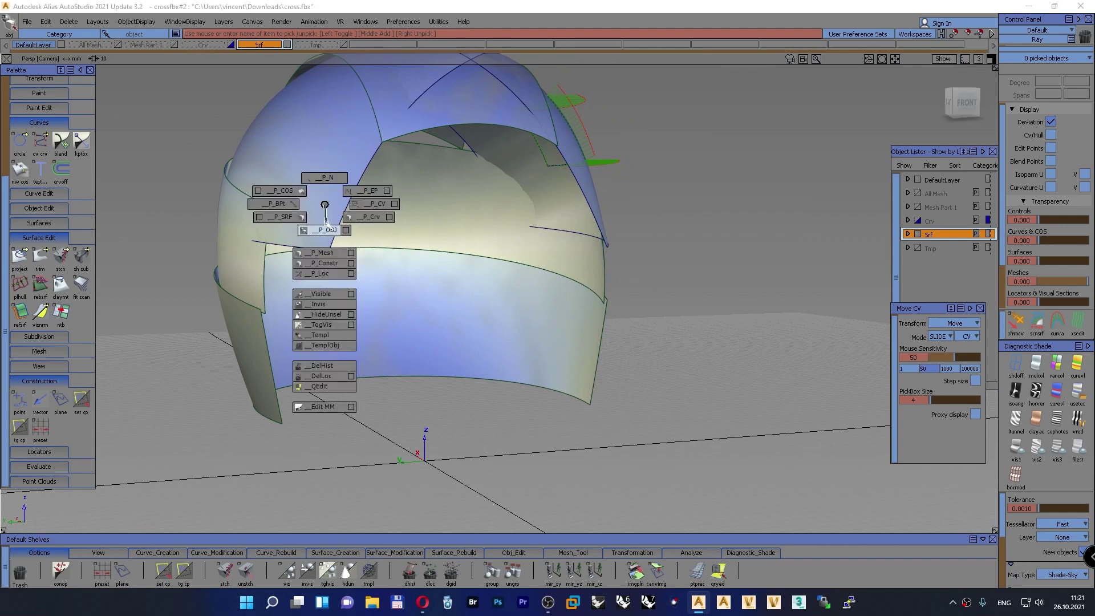
pyautogui.click(328, 220)
pyautogui.press('Delete')
pyautogui.press('Return')
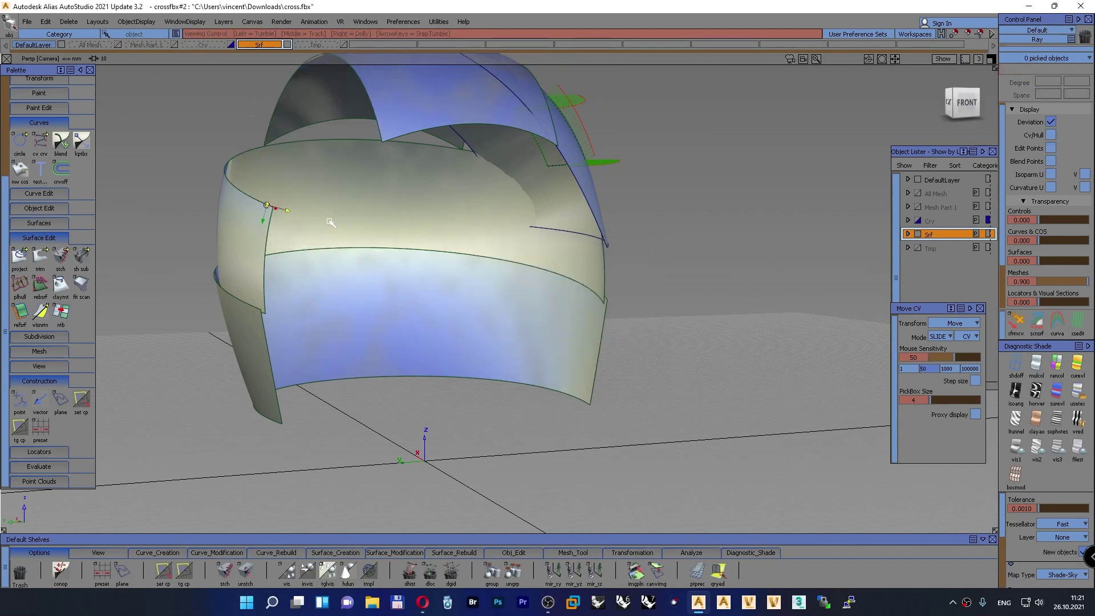
# Start moving CVs on the original side surface near its lower front corner
pyautogui.keyDown('alt'); pyautogui.keyDown('shift'); pyautogui.moveTo(500, 222); pyautogui.dragTo(289, 269); pyautogui.keyUp('shift'); pyautogui.keyUp('alt')
pyautogui.keyDown('alt'); pyautogui.keyDown('shift'); pyautogui.moveTo(380, 303); pyautogui.dragTo(453, 292); pyautogui.keyUp('shift'); pyautogui.keyUp('alt')
pyautogui.click(1016, 324)
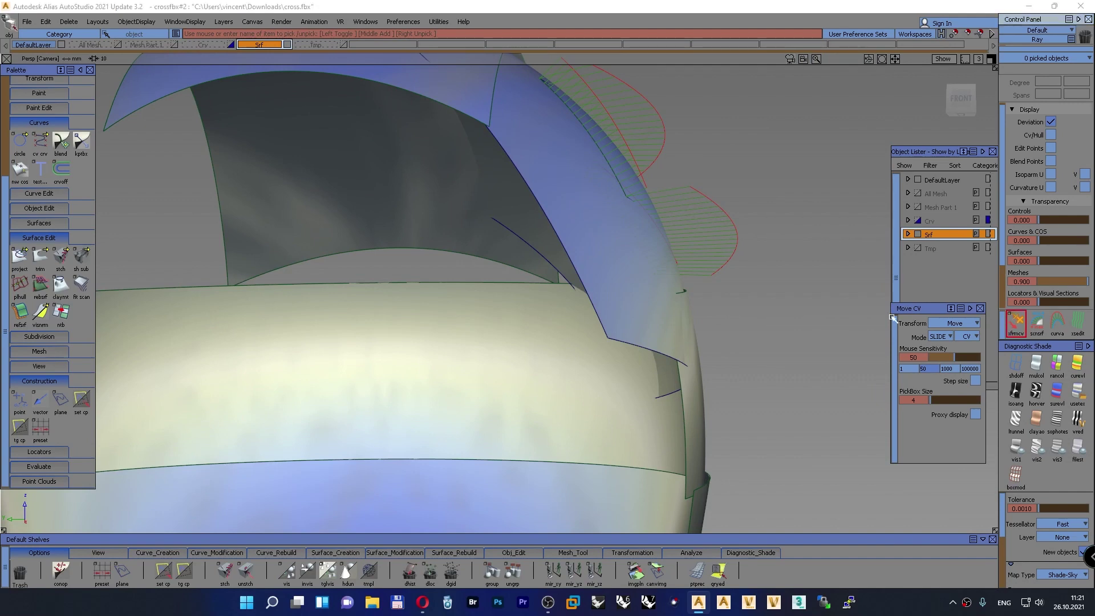
# Set the Move CV mode to NUV and reposition the front lower corner CV of the side surface
pyautogui.click(614, 337)
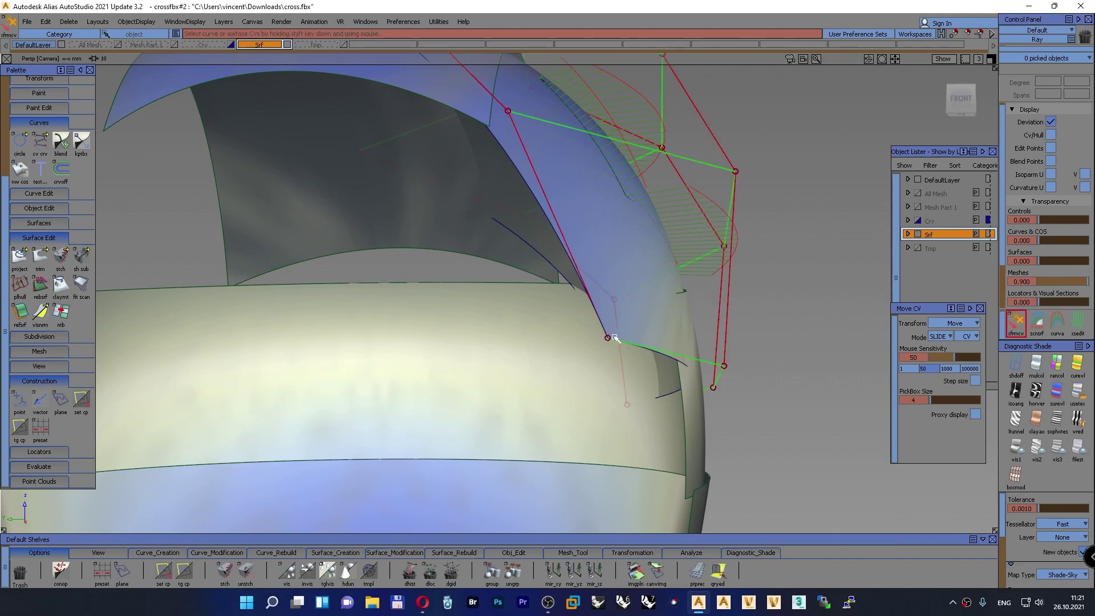
pyautogui.keyDown('alt'); pyautogui.keyDown('shift'); pyautogui.moveTo(609, 339); pyautogui.dragTo(520, 371); pyautogui.keyUp('shift'); pyautogui.keyUp('alt')
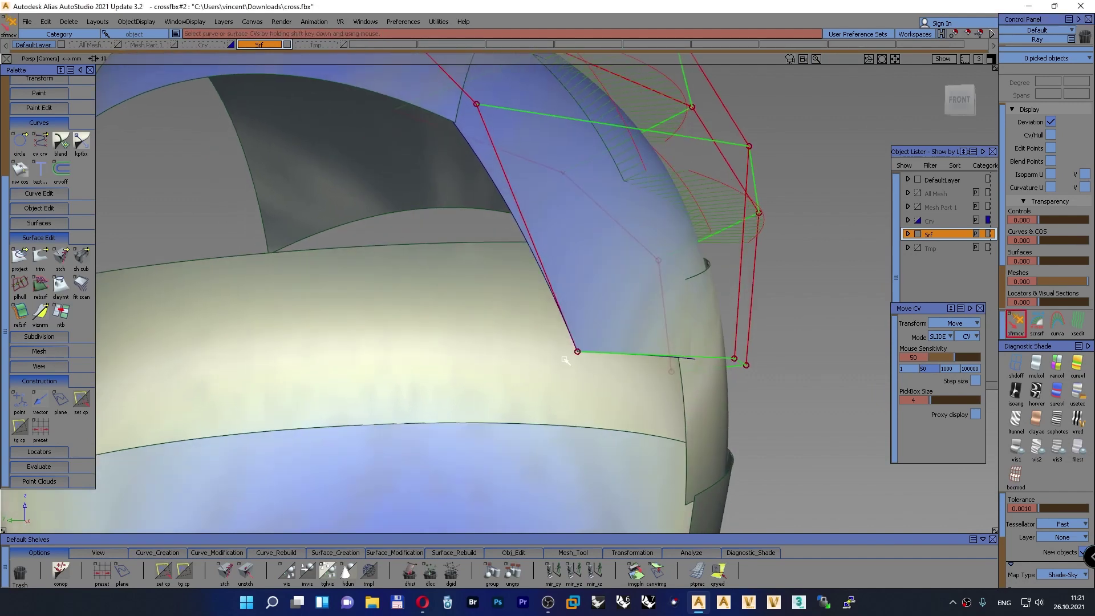
pyautogui.click(577, 352)
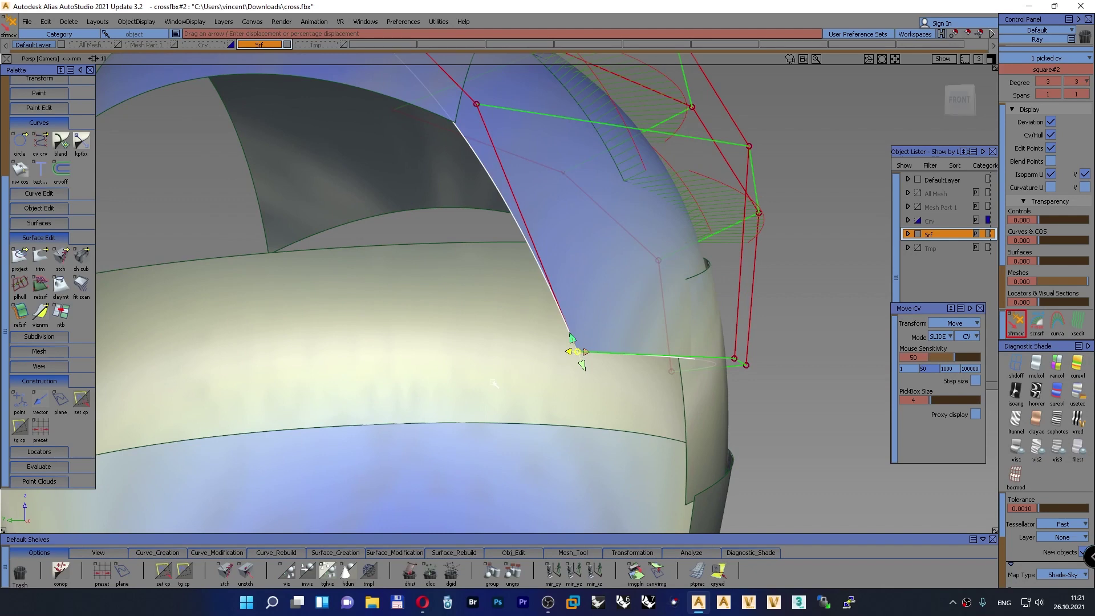
pyautogui.click(938, 336)
pyautogui.click(939, 403)
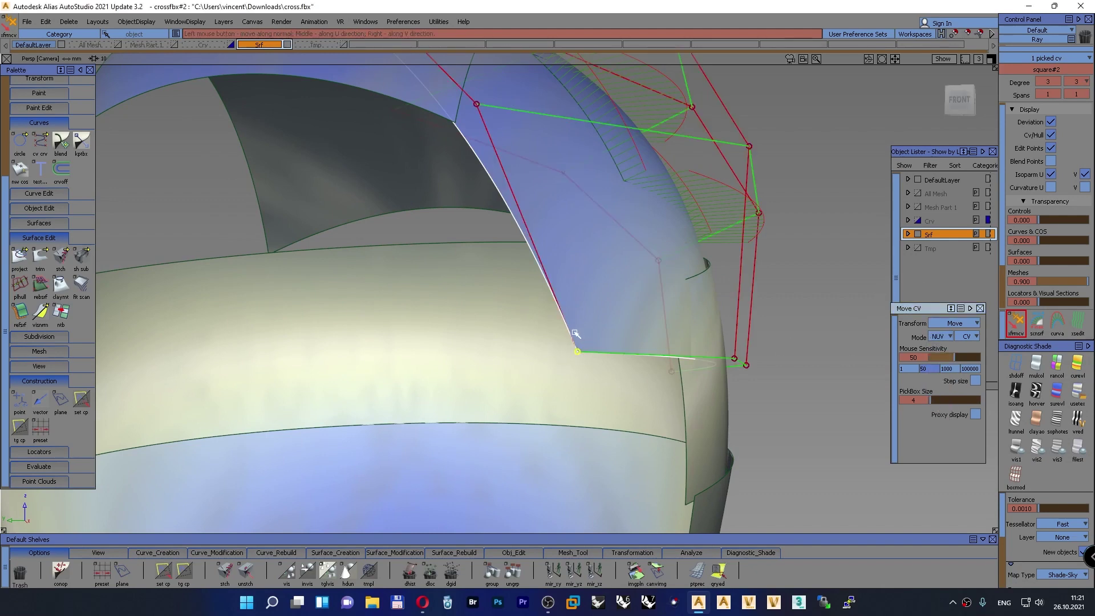
pyautogui.moveTo(575, 332); pyautogui.dragTo(628, 307)
pyautogui.keyDown('alt'); pyautogui.keyDown('shift'); pyautogui.moveTo(628, 308); pyautogui.dragTo(596, 321, button='right'); pyautogui.keyUp('shift'); pyautogui.keyUp('alt')
pyautogui.keyDown('alt'); pyautogui.keyDown('shift'); pyautogui.moveTo(405, 259); pyautogui.dragTo(540, 275, button='middle'); pyautogui.keyUp('shift'); pyautogui.keyUp('alt')
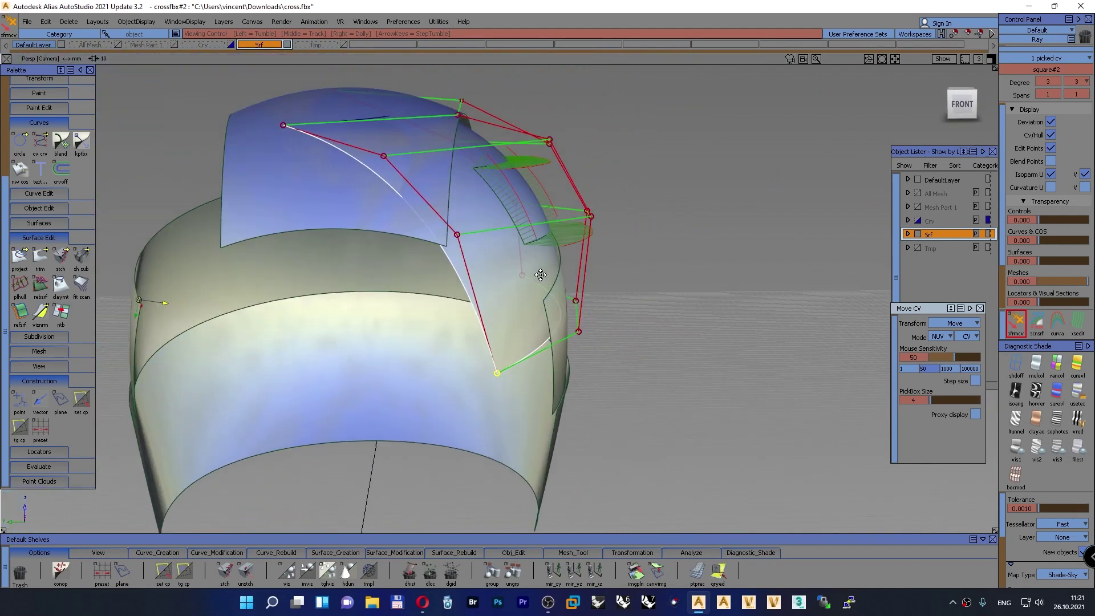
pyautogui.keyDown('alt'); pyautogui.keyDown('shift'); pyautogui.moveTo(540, 274); pyautogui.dragTo(342, 199); pyautogui.keyUp('shift'); pyautogui.keyUp('alt')
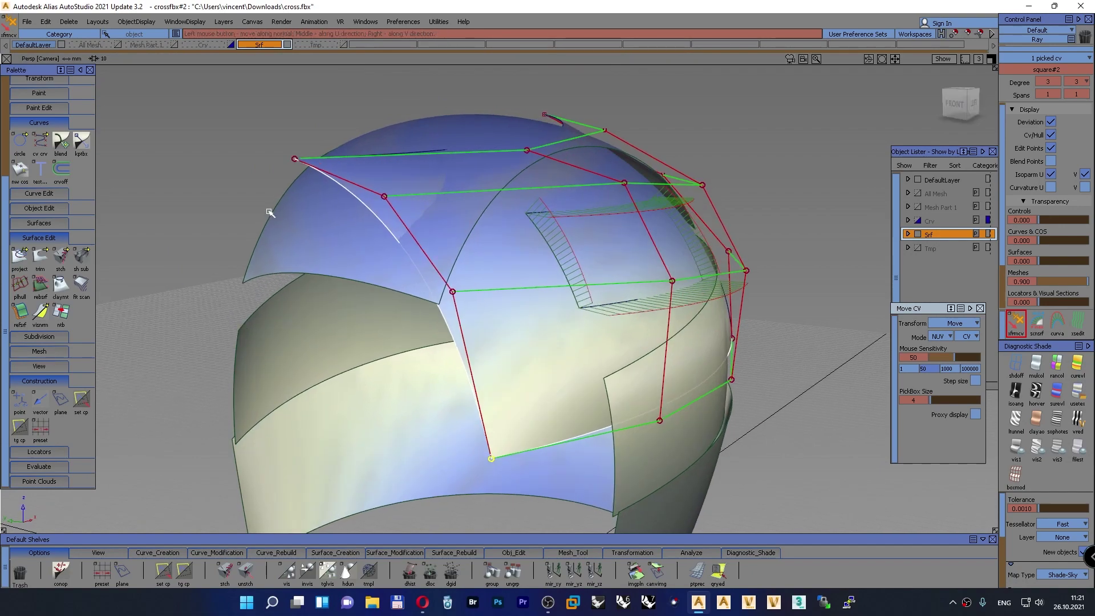
pyautogui.moveTo(246, 195)
pyautogui.keyDown('ctrl'); pyautogui.keyDown('shift'); pyautogui.mouseDown()
pyautogui.moveTo(245, 174)
pyautogui.moveTo(250, 199)
pyautogui.mouseUp(); pyautogui.keyUp('shift'); pyautogui.keyUp('ctrl')
# Fine-tune the front lower corner CV of the side surface with another small NUV move, and release the selection
pyautogui.keyDown('alt'); pyautogui.keyDown('shift'); pyautogui.moveTo(243, 325); pyautogui.dragTo(756, 325); pyautogui.keyUp('shift'); pyautogui.keyUp('alt')
pyautogui.keyDown('alt'); pyautogui.keyDown('shift'); pyautogui.moveTo(349, 312); pyautogui.dragTo(911, 349); pyautogui.keyUp('shift'); pyautogui.keyUp('alt')
pyautogui.click(1010, 322)
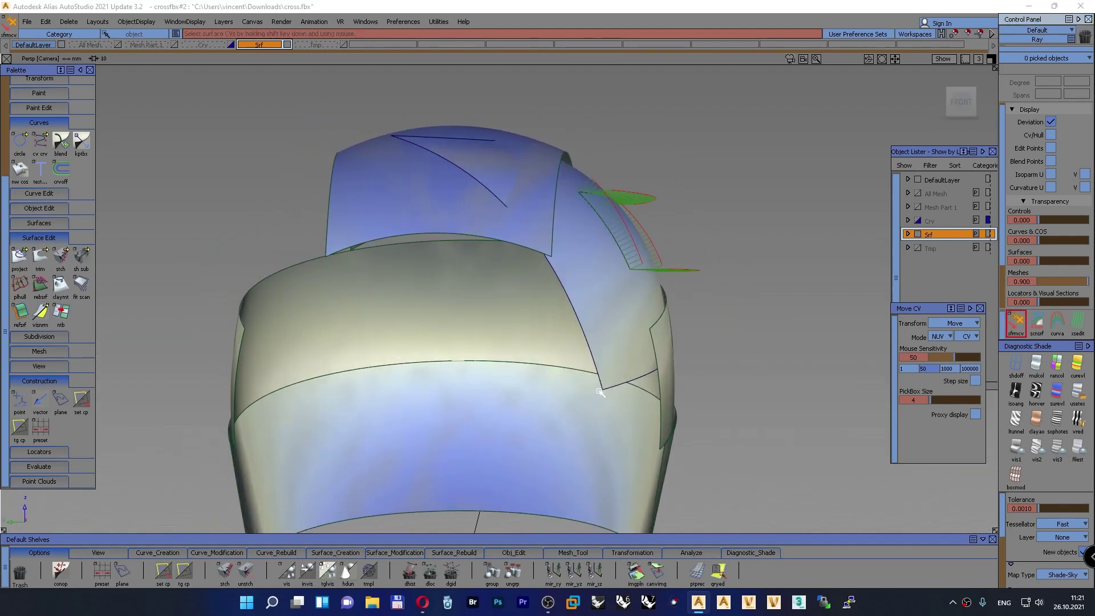
pyautogui.click(602, 362)
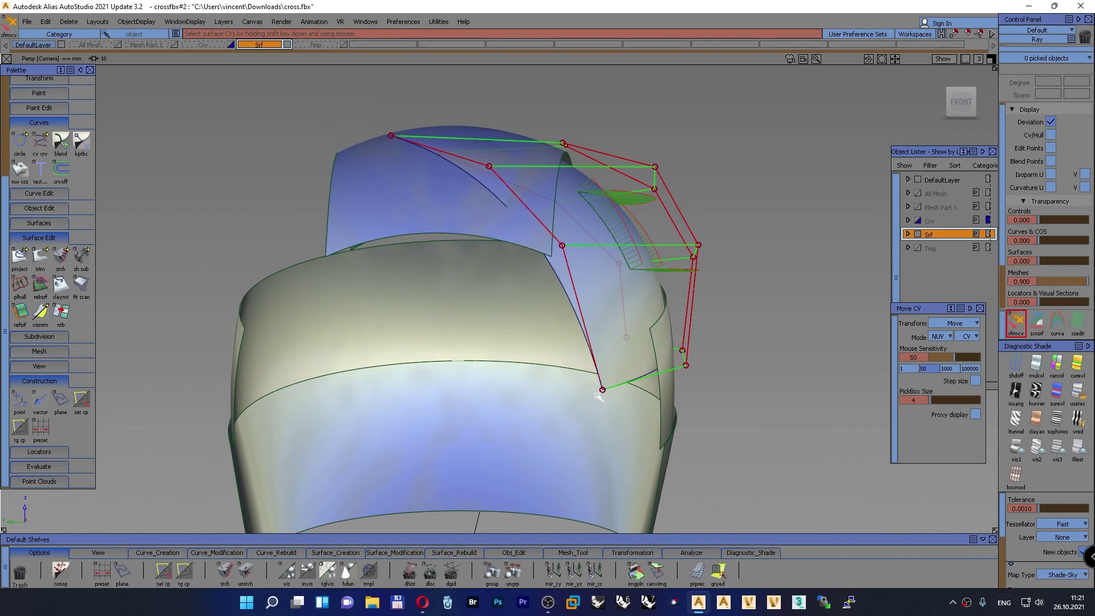
pyautogui.click(597, 394)
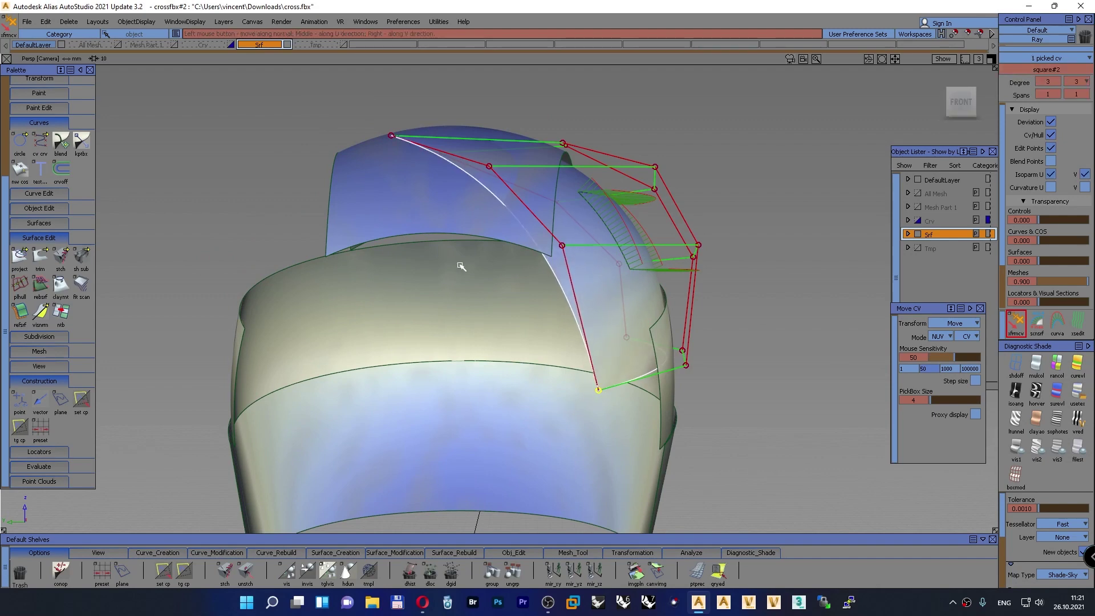
pyautogui.keyDown('ctrl'); pyautogui.keyDown('shift'); pyautogui.moveTo(214, 171); pyautogui.dragTo(205, 114); pyautogui.keyUp('shift'); pyautogui.keyUp('ctrl')
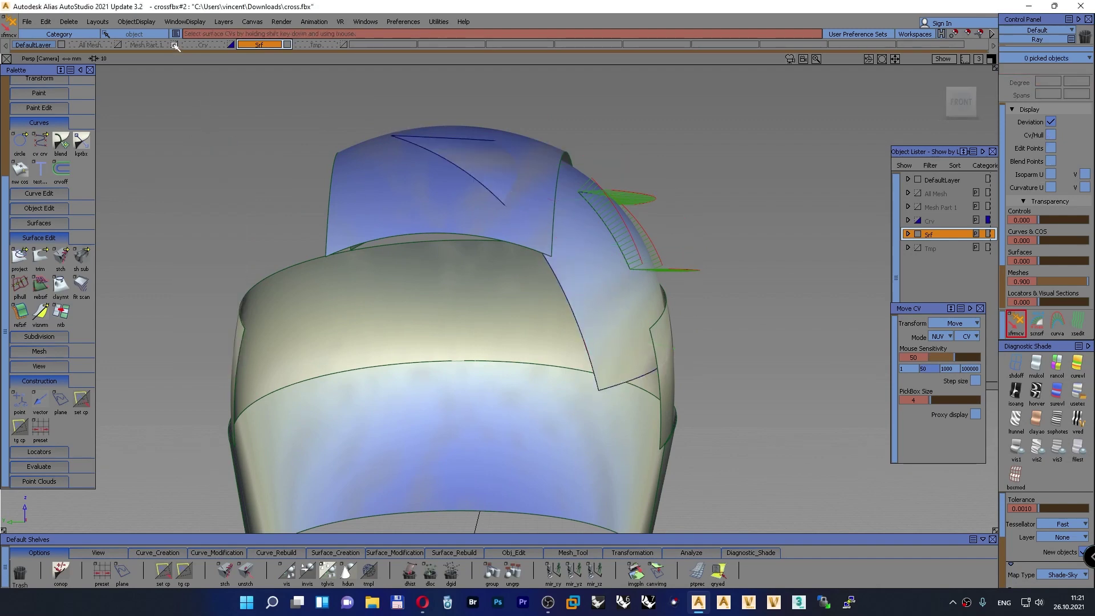
# Show the Mesh Part 1 layer and compare the surfaces with the helmet mesh from the front and side
pyautogui.click(174, 45)
pyautogui.keyDown('alt'); pyautogui.keyDown('shift'); pyautogui.moveTo(511, 300); pyautogui.dragTo(394, 310); pyautogui.keyUp('shift'); pyautogui.keyUp('alt')
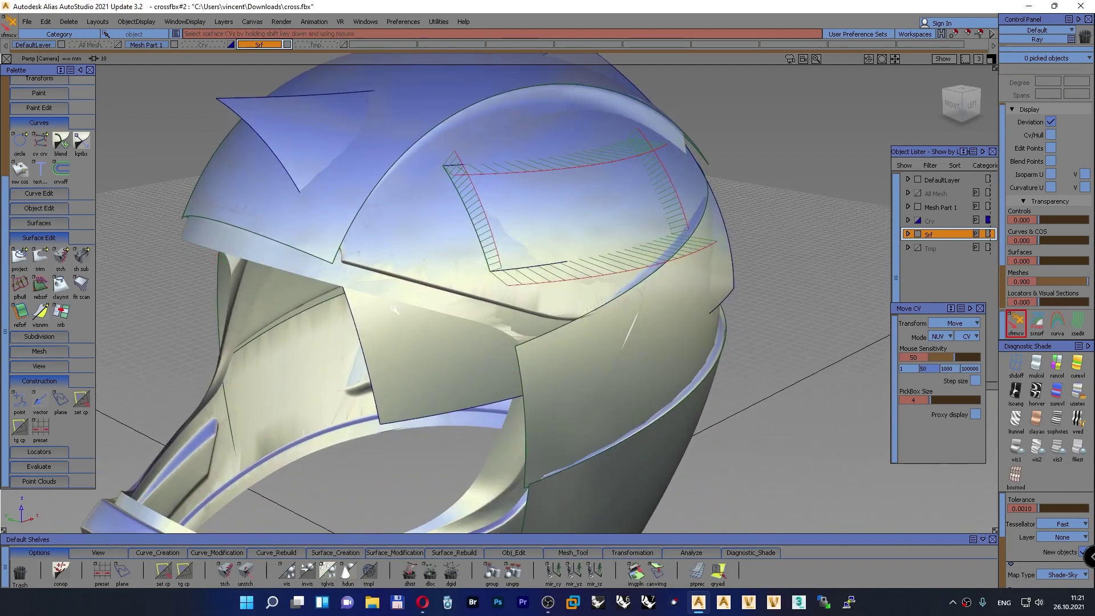
pyautogui.click(950, 108)
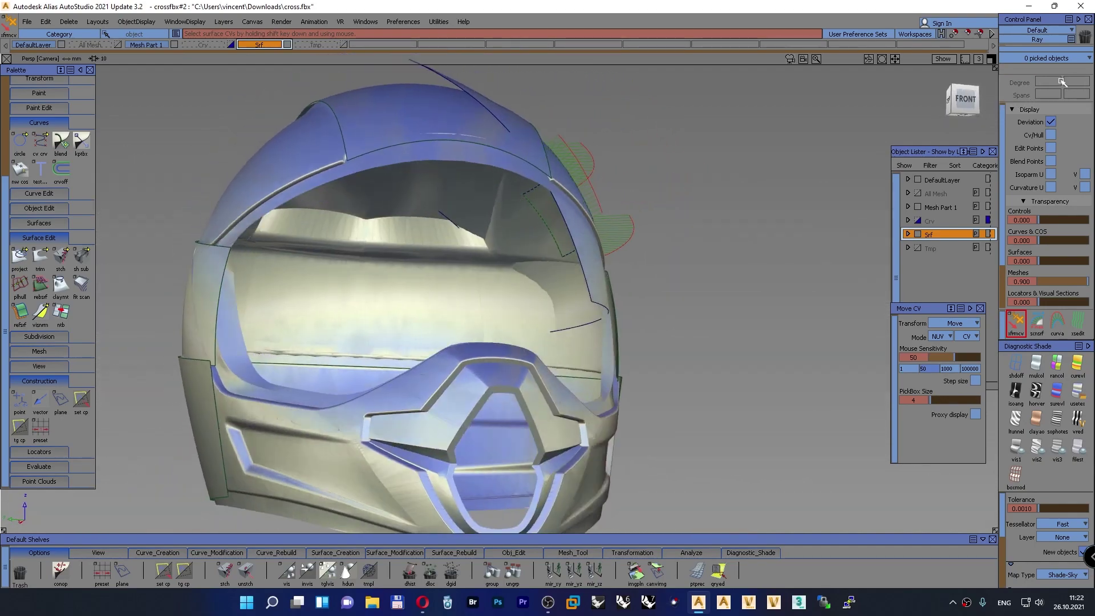
pyautogui.moveTo(975, 100); pyautogui.dragTo(957, 106)
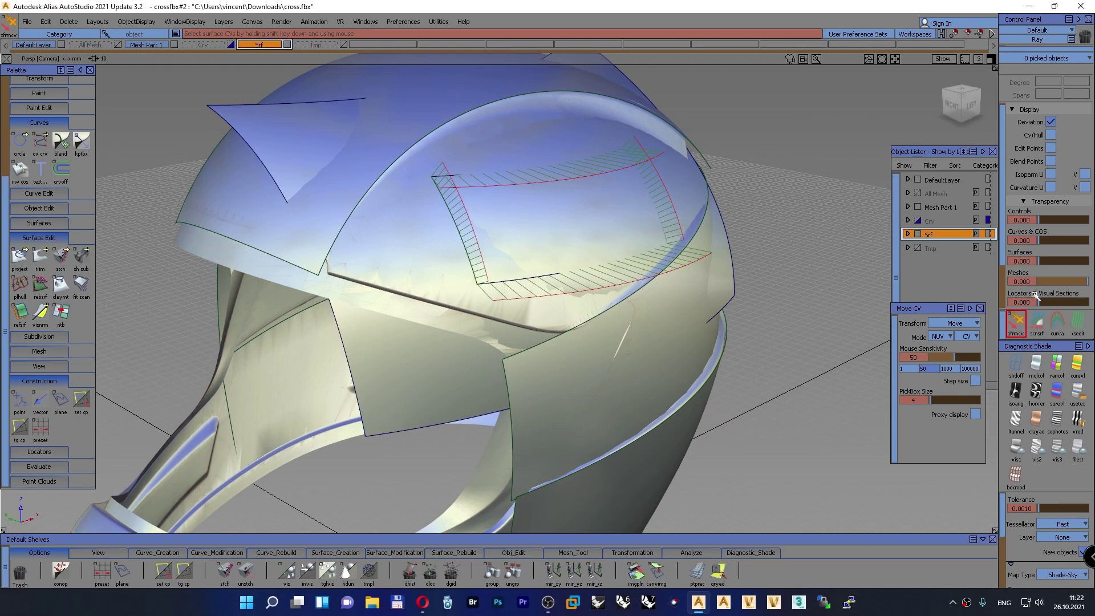
# Reposition the interior CV above the side surface's lower edge, and nudge the front-edge CV directly above the front lower corner
pyautogui.click(433, 362)
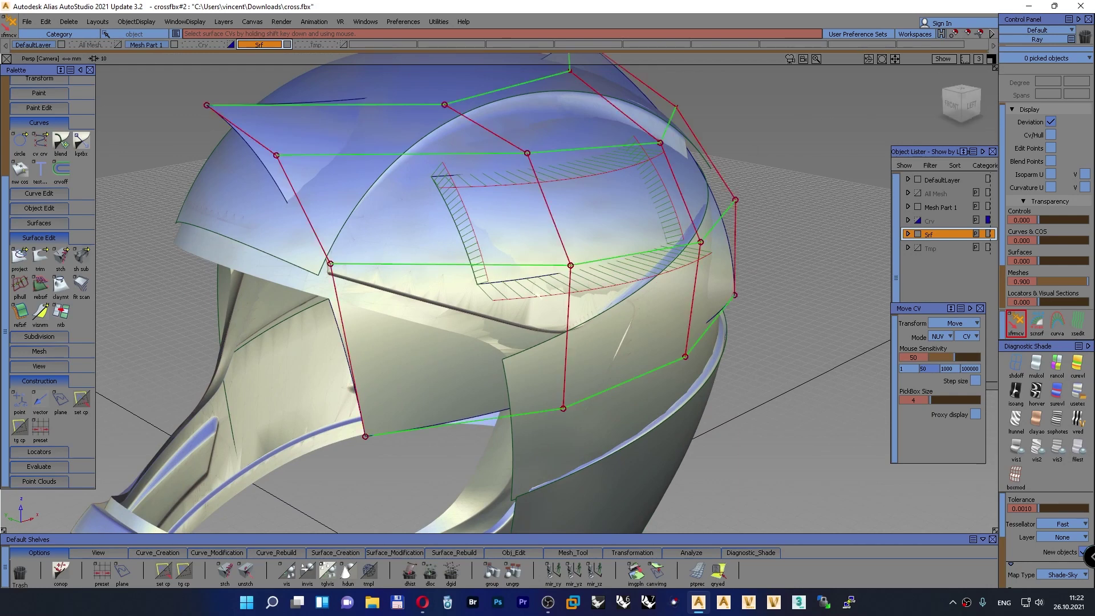
pyautogui.click(570, 265)
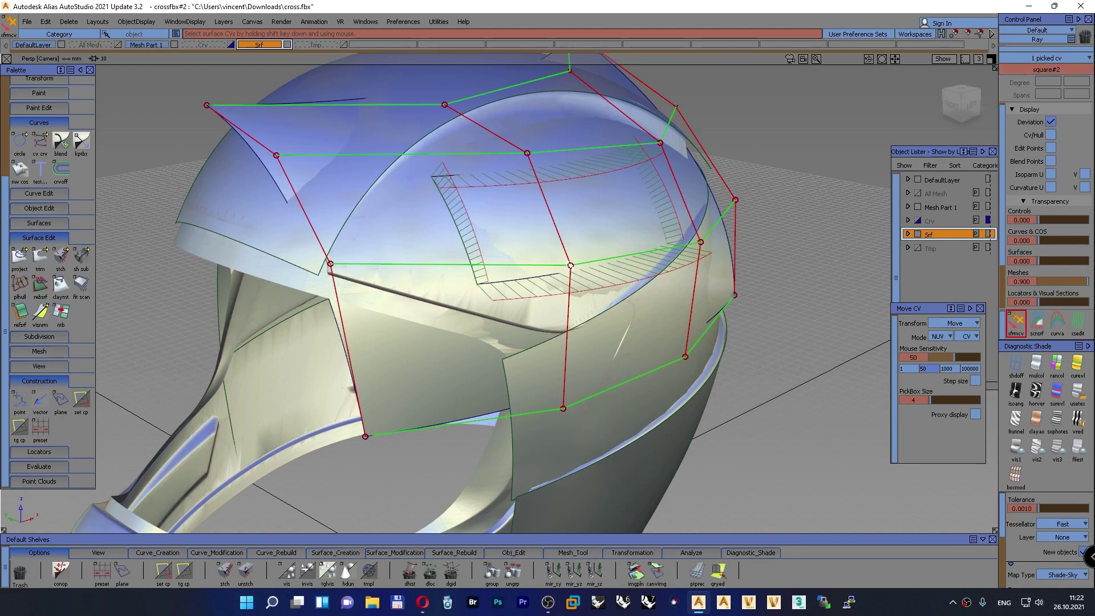
pyautogui.moveTo(555, 280); pyautogui.dragTo(590, 263)
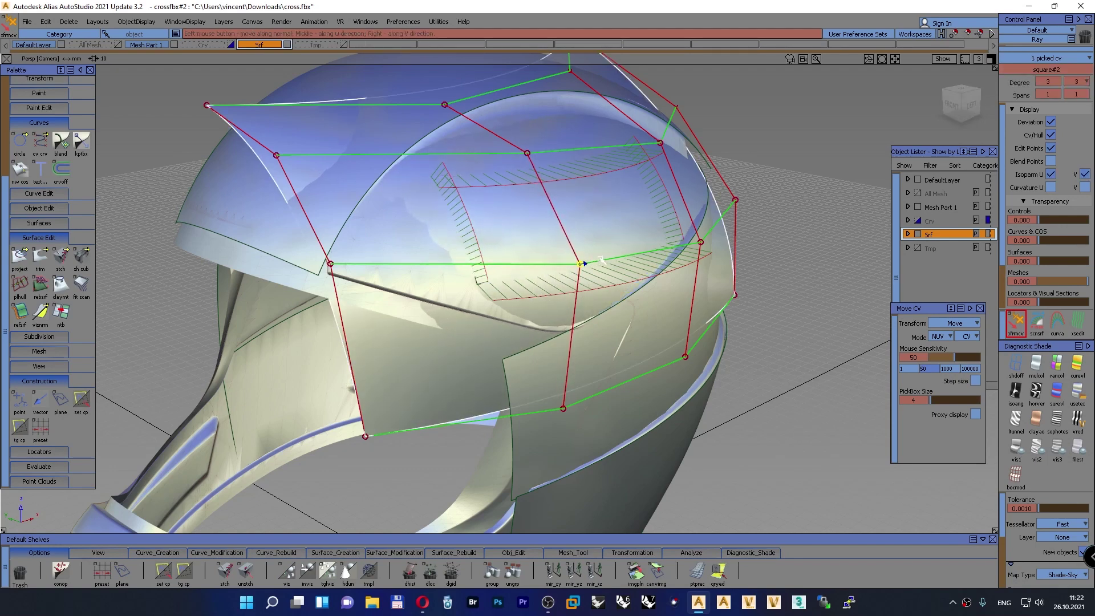
pyautogui.keyDown('alt'); pyautogui.keyDown('shift'); pyautogui.moveTo(597, 261); pyautogui.dragTo(595, 294); pyautogui.keyUp('shift'); pyautogui.keyUp('alt')
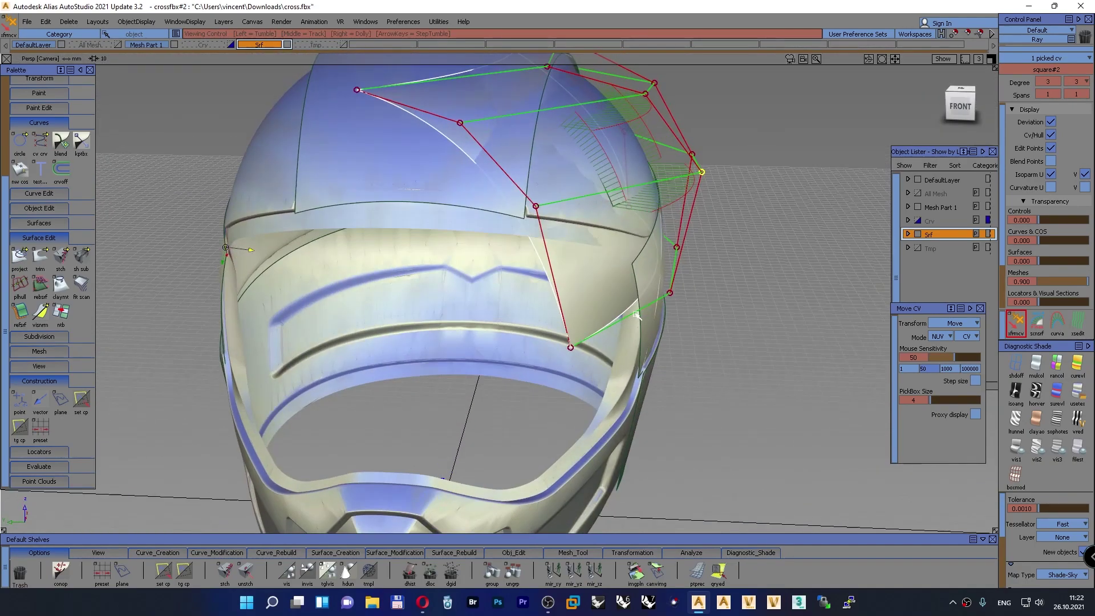
pyautogui.keyDown('alt'); pyautogui.keyDown('shift'); pyautogui.moveTo(596, 294); pyautogui.dragTo(642, 276, button='right'); pyautogui.keyUp('shift'); pyautogui.keyUp('alt')
pyautogui.keyDown('alt'); pyautogui.keyDown('shift'); pyautogui.moveTo(642, 277); pyautogui.dragTo(232, 267, button='middle'); pyautogui.keyUp('shift'); pyautogui.keyUp('alt')
pyautogui.keyDown('alt'); pyautogui.keyDown('shift'); pyautogui.moveTo(231, 266); pyautogui.dragTo(422, 262); pyautogui.keyUp('shift'); pyautogui.keyUp('alt')
pyautogui.moveTo(699, 195); pyautogui.dragTo(479, 261)
pyautogui.keyDown('alt'); pyautogui.keyDown('shift'); pyautogui.moveTo(479, 261); pyautogui.dragTo(469, 286, button='right'); pyautogui.keyUp('shift'); pyautogui.keyUp('alt')
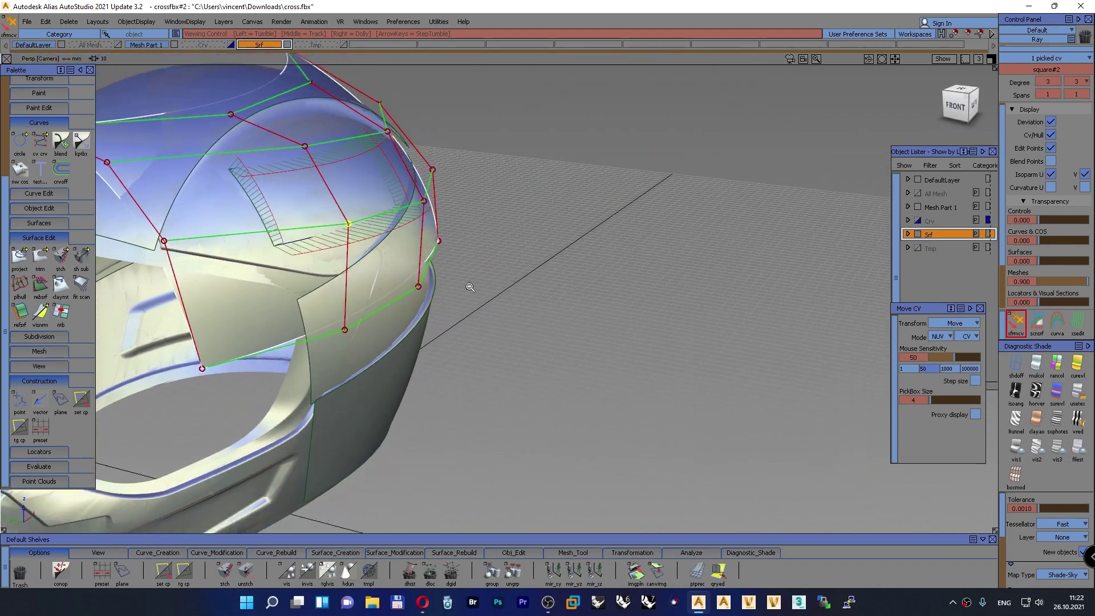
pyautogui.keyDown('alt'); pyautogui.keyDown('shift'); pyautogui.moveTo(469, 286); pyautogui.dragTo(597, 308, button='middle'); pyautogui.keyUp('shift'); pyautogui.keyUp('alt')
pyautogui.keyDown('alt'); pyautogui.keyDown('shift'); pyautogui.moveTo(473, 320); pyautogui.dragTo(463, 319, button='right'); pyautogui.keyUp('shift'); pyautogui.keyUp('alt')
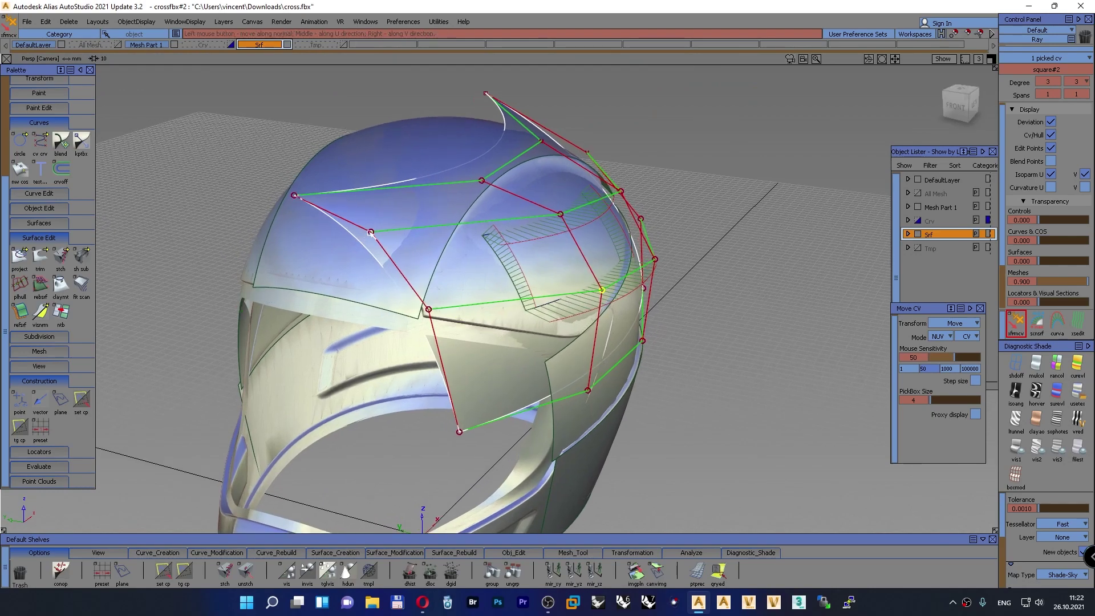
pyautogui.moveTo(389, 227); pyautogui.dragTo(400, 221)
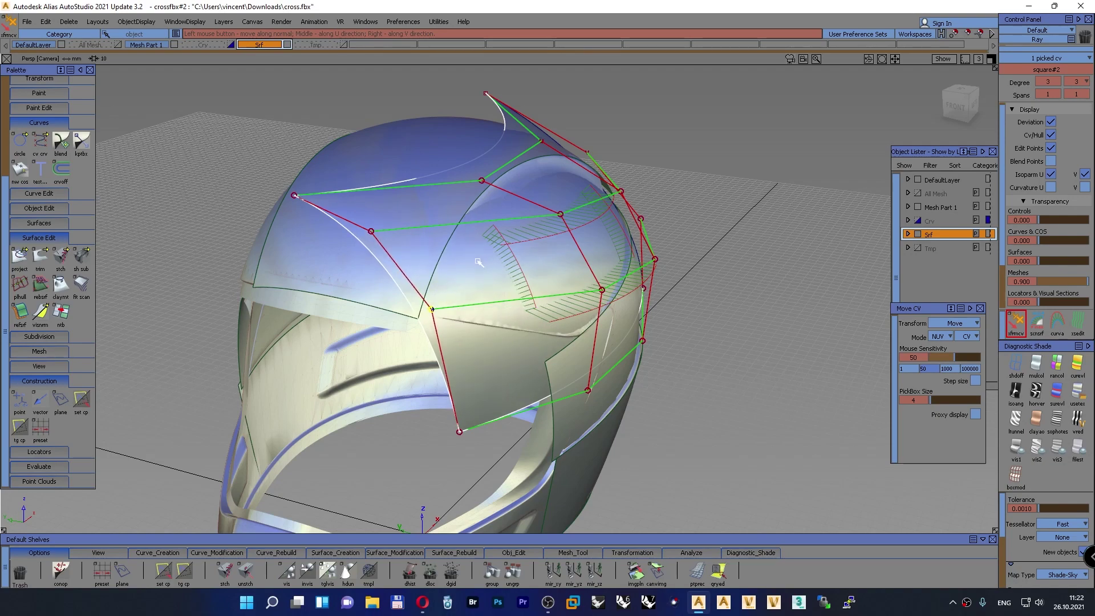
pyautogui.keyDown('ctrl'); pyautogui.keyDown('shift'); pyautogui.moveTo(644, 201); pyautogui.dragTo(644, 174); pyautogui.keyUp('shift'); pyautogui.keyUp('ctrl')
# Reposition the rear lower corner CV of the side surface against the back of the helmet mesh
pyautogui.keyDown('alt'); pyautogui.keyDown('shift'); pyautogui.moveTo(644, 264); pyautogui.dragTo(702, 288); pyautogui.keyUp('shift'); pyautogui.keyUp('alt')
pyautogui.keyDown('alt'); pyautogui.keyDown('shift'); pyautogui.moveTo(575, 325); pyautogui.dragTo(624, 333, button='right'); pyautogui.keyUp('shift'); pyautogui.keyUp('alt')
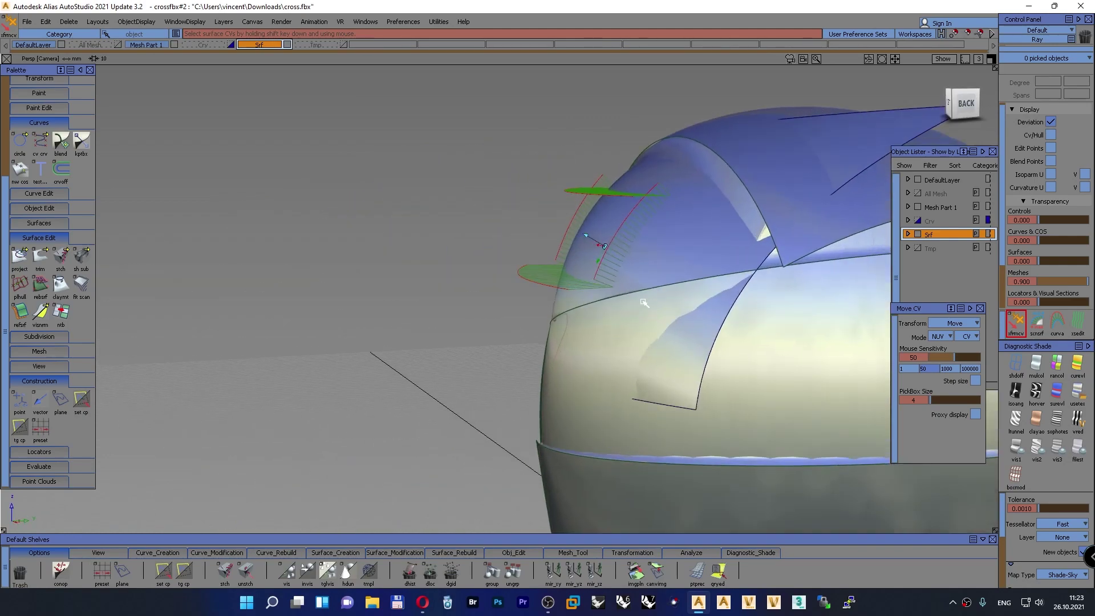
pyautogui.keyDown('alt'); pyautogui.keyDown('shift'); pyautogui.moveTo(624, 333); pyautogui.dragTo(433, 296, button='middle'); pyautogui.keyUp('shift'); pyautogui.keyUp('alt')
pyautogui.keyDown('alt'); pyautogui.keyDown('shift'); pyautogui.moveTo(479, 340); pyautogui.dragTo(481, 327, button='right'); pyautogui.keyUp('shift'); pyautogui.keyUp('alt')
pyautogui.keyDown('alt'); pyautogui.keyDown('shift'); pyautogui.moveTo(481, 328); pyautogui.dragTo(569, 344); pyautogui.keyUp('shift'); pyautogui.keyUp('alt')
pyautogui.keyDown('alt'); pyautogui.keyDown('shift'); pyautogui.moveTo(570, 345); pyautogui.dragTo(557, 345, button='right'); pyautogui.keyUp('shift'); pyautogui.keyUp('alt')
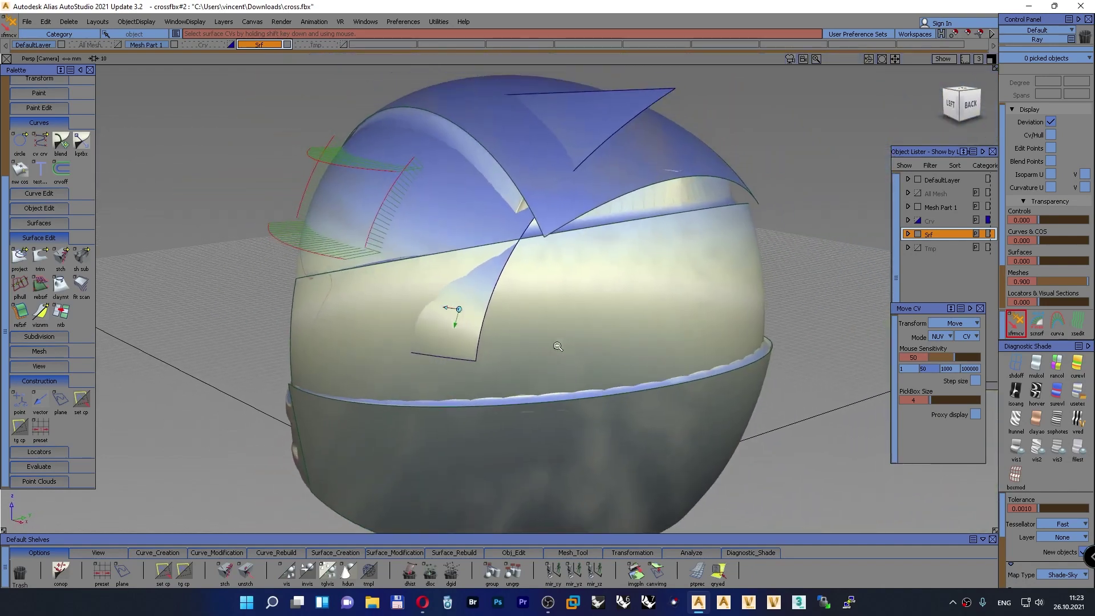
pyautogui.keyDown('alt'); pyautogui.keyDown('shift'); pyautogui.moveTo(557, 344); pyautogui.dragTo(508, 373); pyautogui.keyUp('shift'); pyautogui.keyUp('alt')
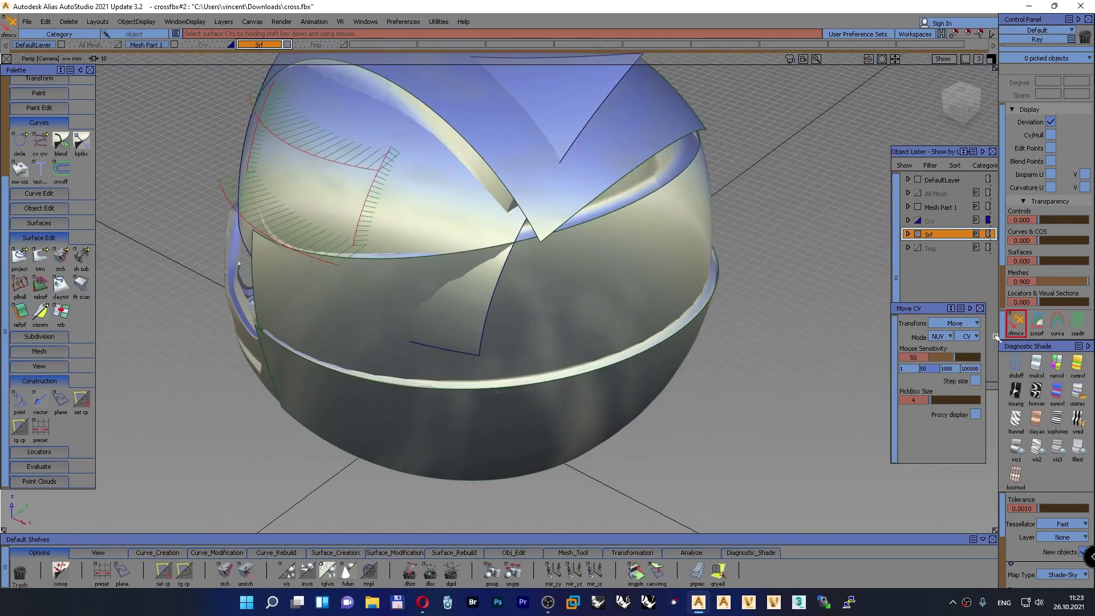
pyautogui.click(481, 345)
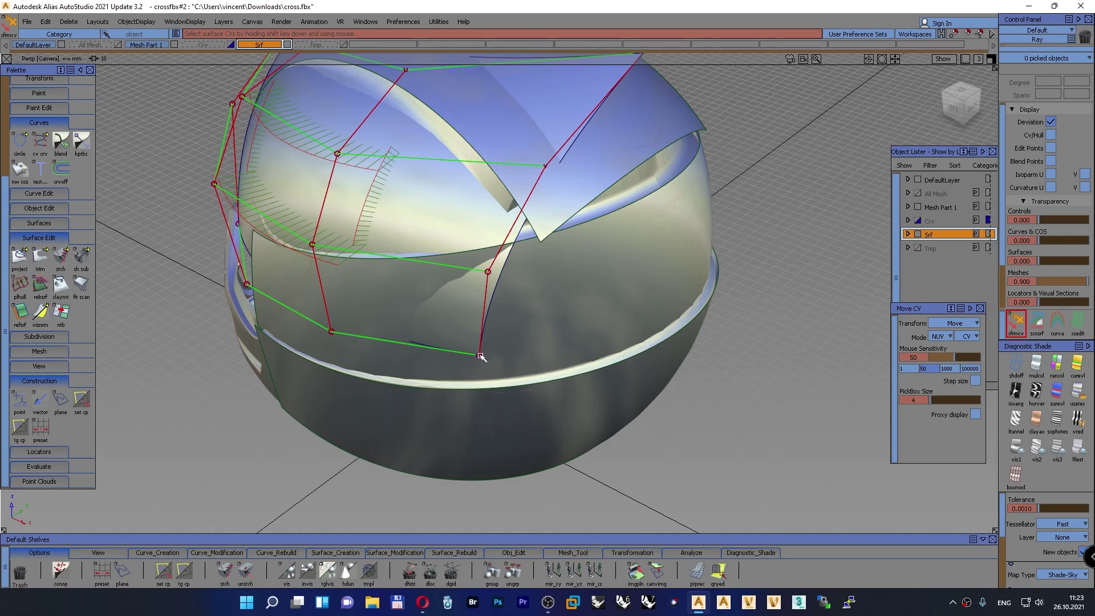
pyautogui.click(479, 354)
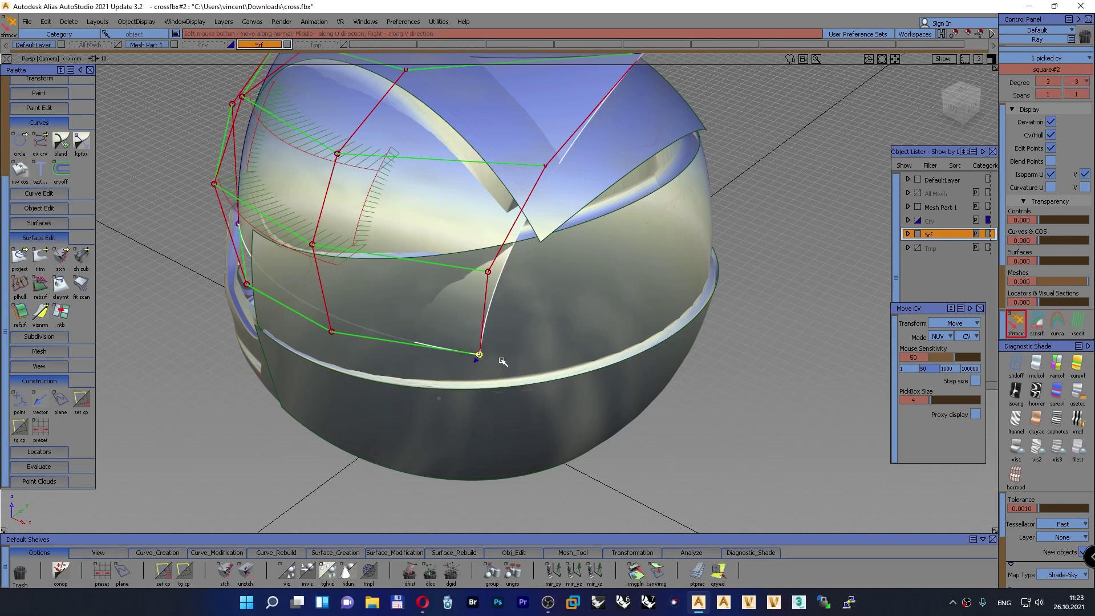
pyautogui.moveTo(502, 361)
pyautogui.mouseDown()
pyautogui.moveTo(481, 362)
pyautogui.moveTo(496, 363)
pyautogui.mouseUp()
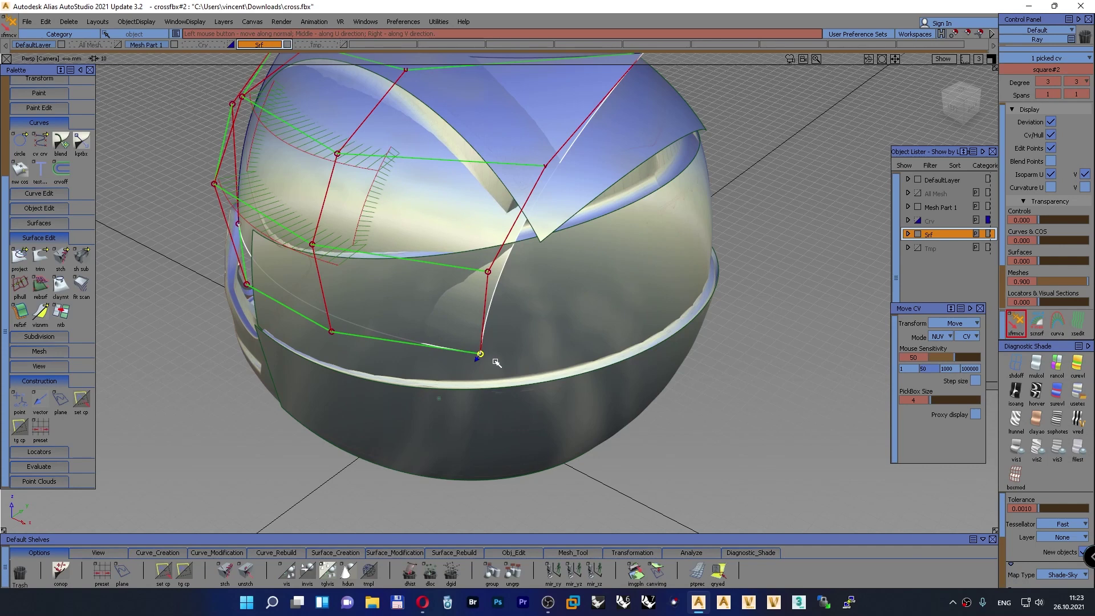
# Nudge the rear-edge CV above the lower corner, fine-tune the rear lower corner CV, and release the selection
pyautogui.click(487, 272)
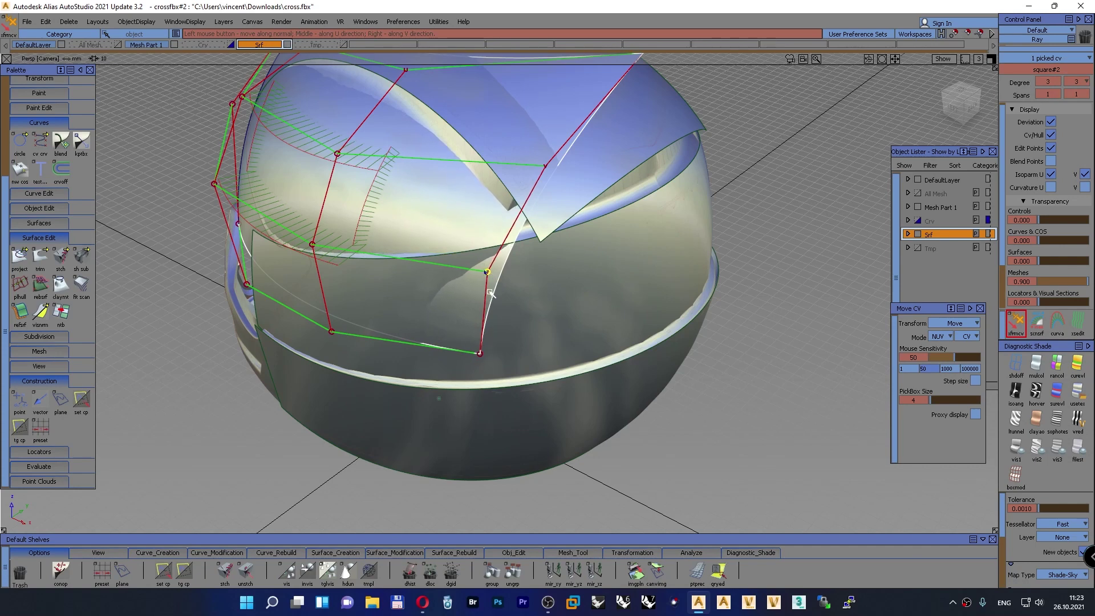
pyautogui.moveTo(493, 292); pyautogui.dragTo(455, 297)
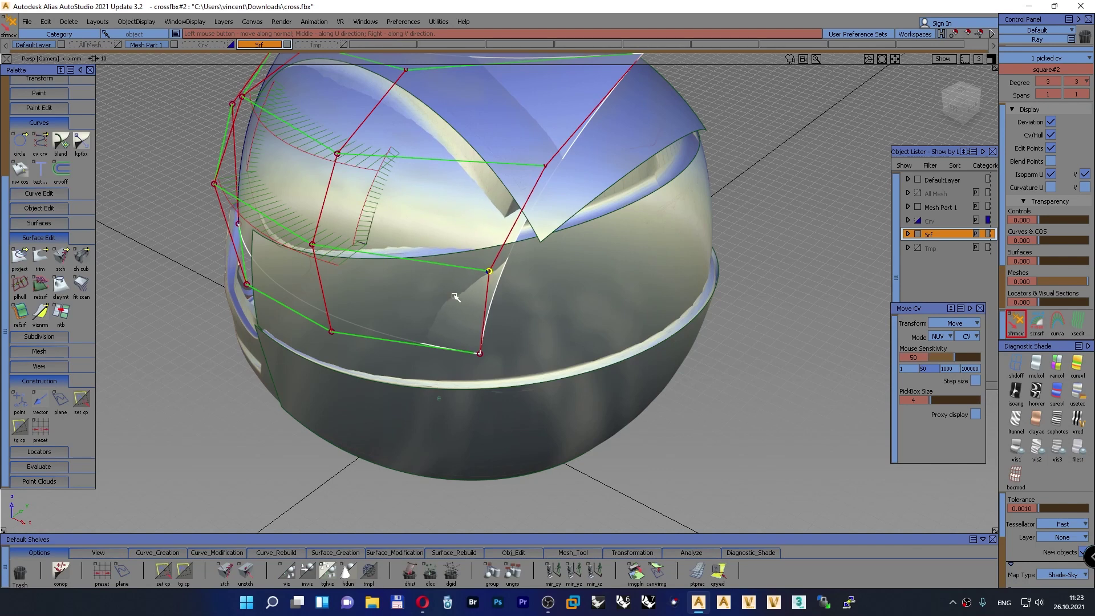
pyautogui.click(480, 355)
pyautogui.moveTo(471, 363); pyautogui.dragTo(476, 361)
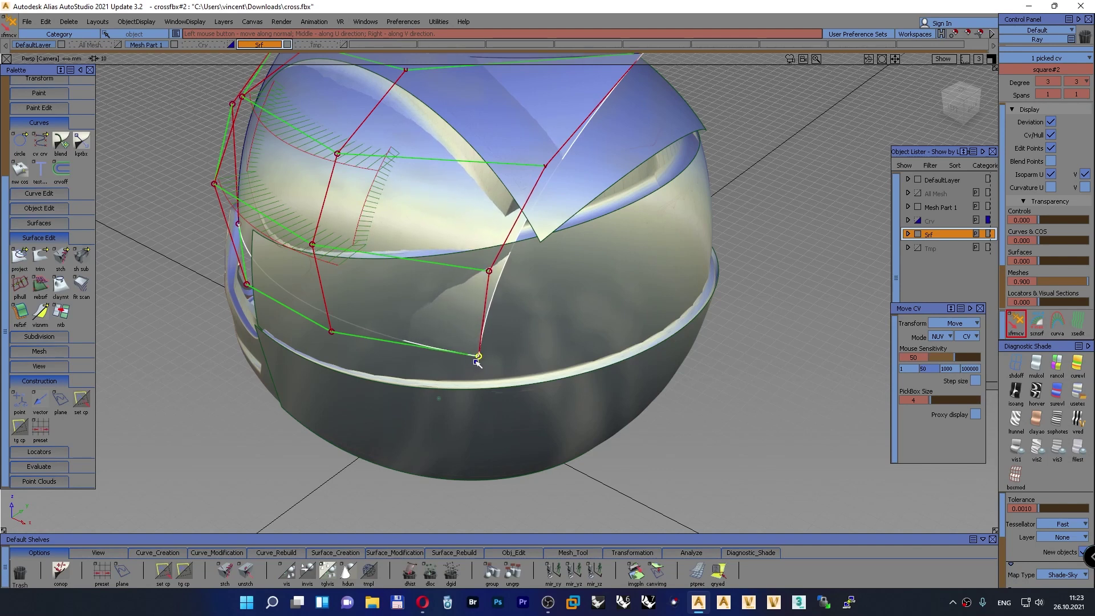
pyautogui.keyDown('ctrl'); pyautogui.keyDown('shift'); pyautogui.moveTo(429, 327); pyautogui.dragTo(428, 293); pyautogui.keyUp('shift'); pyautogui.keyUp('ctrl')
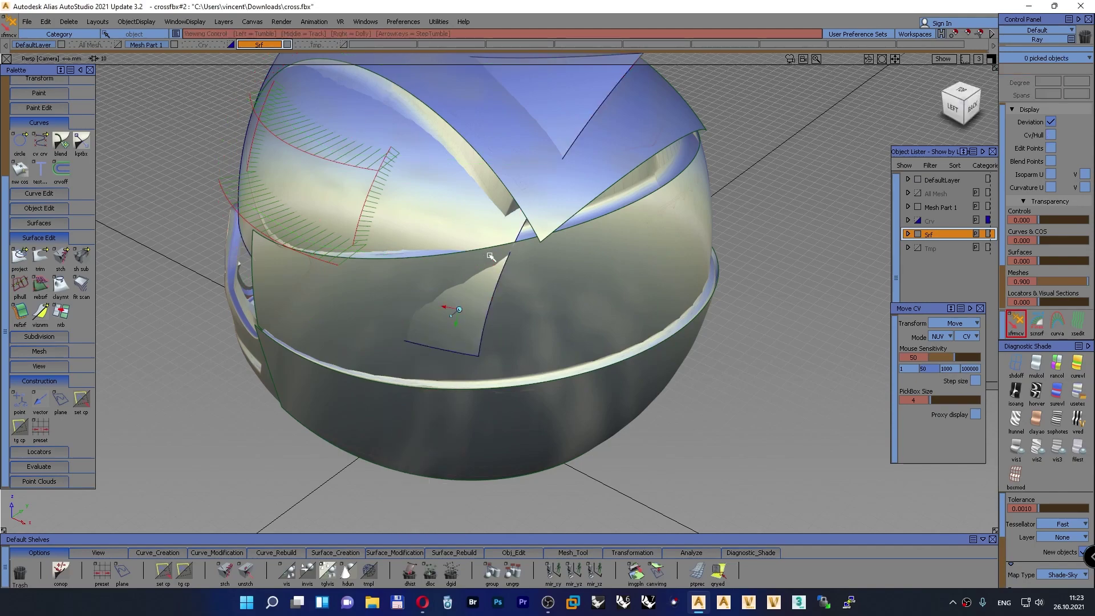
# Move the rear-edge CV above the lower corner slightly rearward and down to reshape the side surface's back edge
pyautogui.keyDown('alt'); pyautogui.keyDown('shift'); pyautogui.click(512, 243); pyautogui.keyUp('shift'); pyautogui.keyUp('alt')
pyautogui.keyDown('alt'); pyautogui.keyDown('shift'); pyautogui.moveTo(520, 284); pyautogui.dragTo(523, 239, button='right'); pyautogui.keyUp('shift'); pyautogui.keyUp('alt')
pyautogui.keyDown('alt'); pyautogui.keyDown('shift'); pyautogui.moveTo(373, 346); pyautogui.dragTo(268, 330); pyautogui.keyUp('shift'); pyautogui.keyUp('alt')
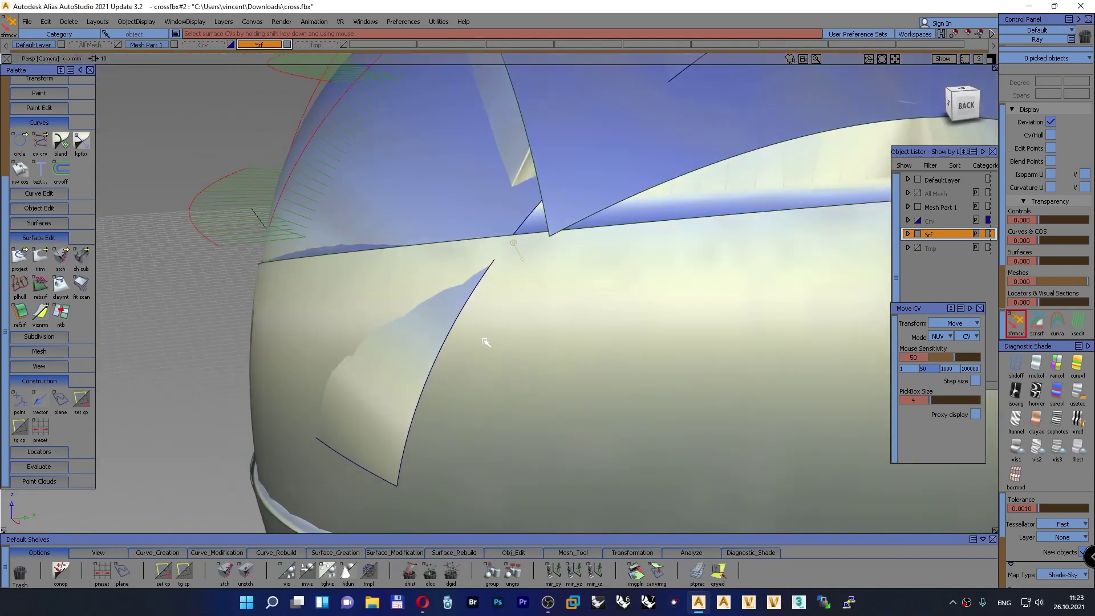
pyautogui.keyDown('alt'); pyautogui.keyDown('shift'); pyautogui.moveTo(485, 343); pyautogui.dragTo(476, 345, button='right'); pyautogui.keyUp('shift'); pyautogui.keyUp('alt')
pyautogui.click(448, 338)
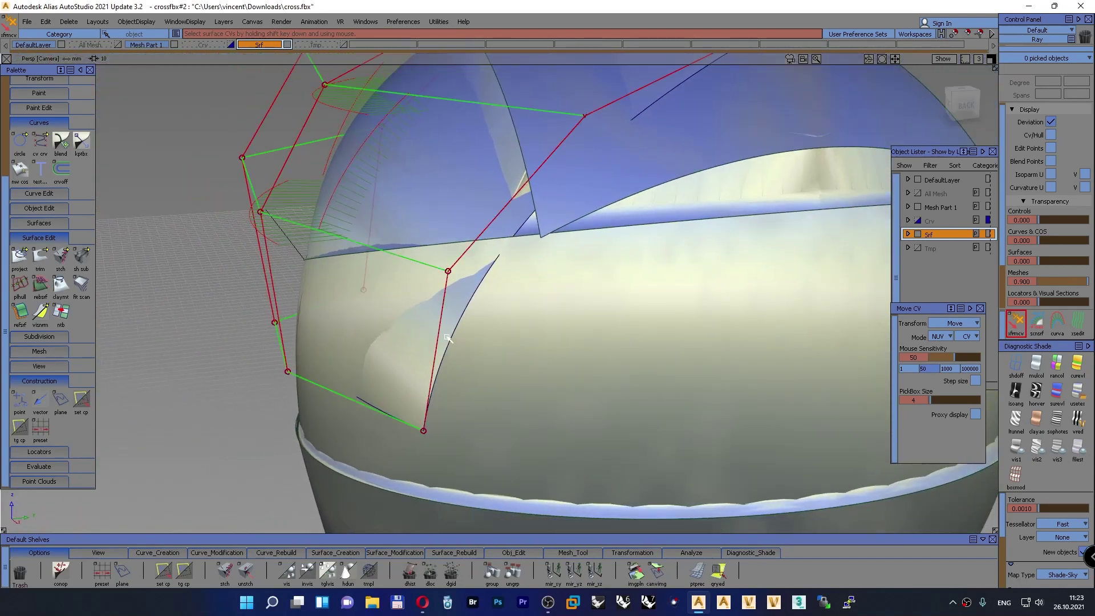
pyautogui.keyDown('shift'); pyautogui.click(448, 271); pyautogui.keyUp('shift')
pyautogui.moveTo(429, 306); pyautogui.dragTo(357, 292)
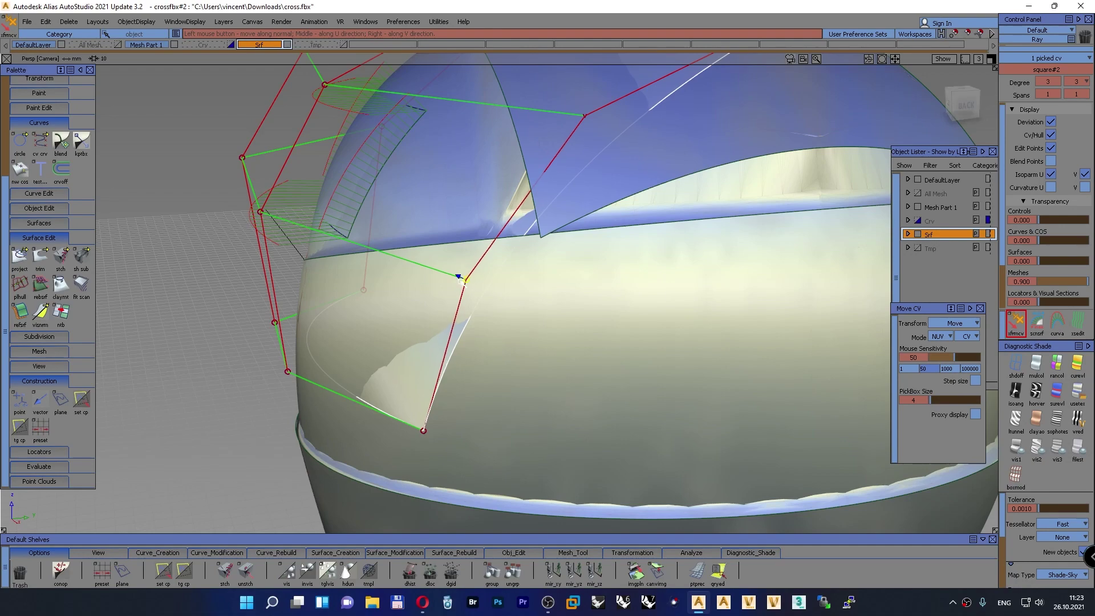
pyautogui.moveTo(466, 282); pyautogui.dragTo(465, 281)
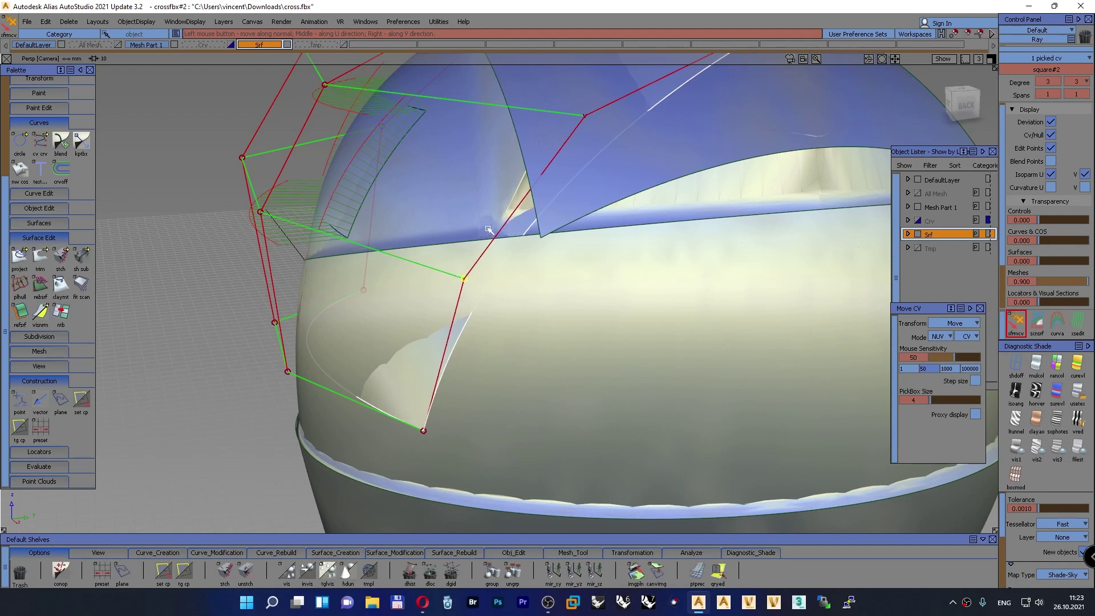
pyautogui.keyDown('alt'); pyautogui.keyDown('shift'); pyautogui.moveTo(491, 227); pyautogui.dragTo(468, 247, button='right'); pyautogui.keyUp('shift'); pyautogui.keyUp('alt')
pyautogui.keyDown('alt'); pyautogui.keyDown('shift'); pyautogui.moveTo(468, 246); pyautogui.dragTo(743, 264); pyautogui.keyUp('shift'); pyautogui.keyUp('alt')
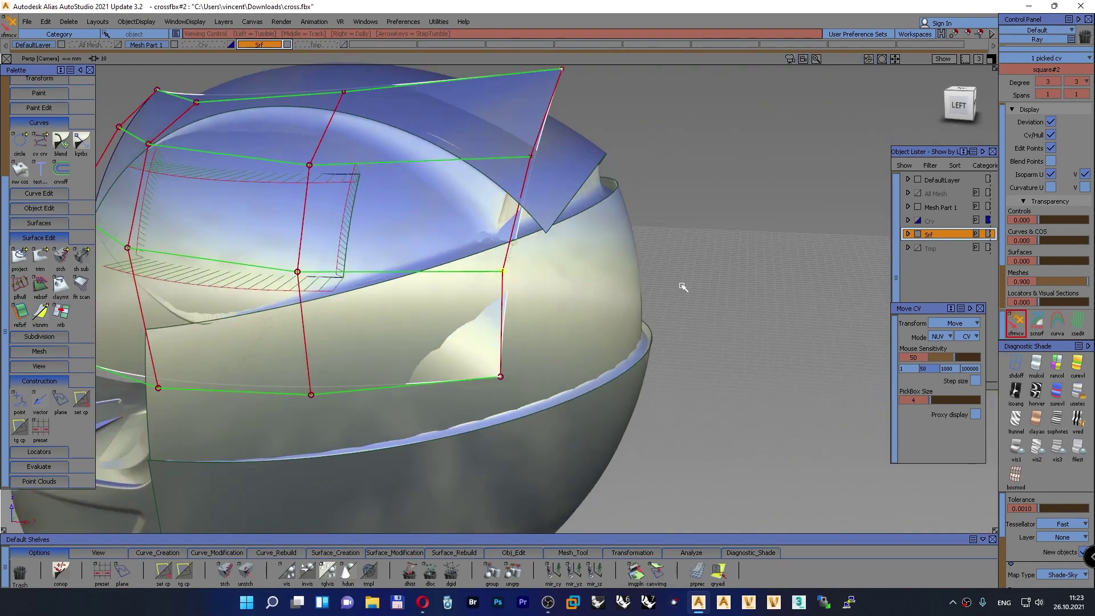
# Readjust the rear lower corner CV and the rear-edge CV directly above it to fit the side surface's back end
pyautogui.keyDown('alt'); pyautogui.keyDown('shift'); pyautogui.moveTo(682, 287); pyautogui.dragTo(665, 302, button='right'); pyautogui.keyUp('shift'); pyautogui.keyUp('alt')
pyautogui.keyDown('alt'); pyautogui.keyDown('shift'); pyautogui.moveTo(666, 302); pyautogui.dragTo(425, 261); pyautogui.keyUp('shift'); pyautogui.keyUp('alt')
pyautogui.keyDown('alt'); pyautogui.keyDown('shift'); pyautogui.moveTo(425, 261); pyautogui.dragTo(419, 263, button='right'); pyautogui.keyUp('shift'); pyautogui.keyUp('alt')
pyautogui.keyDown('alt'); pyautogui.keyDown('shift'); pyautogui.moveTo(813, 260); pyautogui.dragTo(854, 251, button='right'); pyautogui.keyUp('shift'); pyautogui.keyUp('alt')
pyautogui.keyDown('alt'); pyautogui.keyDown('shift'); pyautogui.moveTo(809, 256); pyautogui.dragTo(562, 420); pyautogui.keyUp('shift'); pyautogui.keyUp('alt')
pyautogui.click(631, 399)
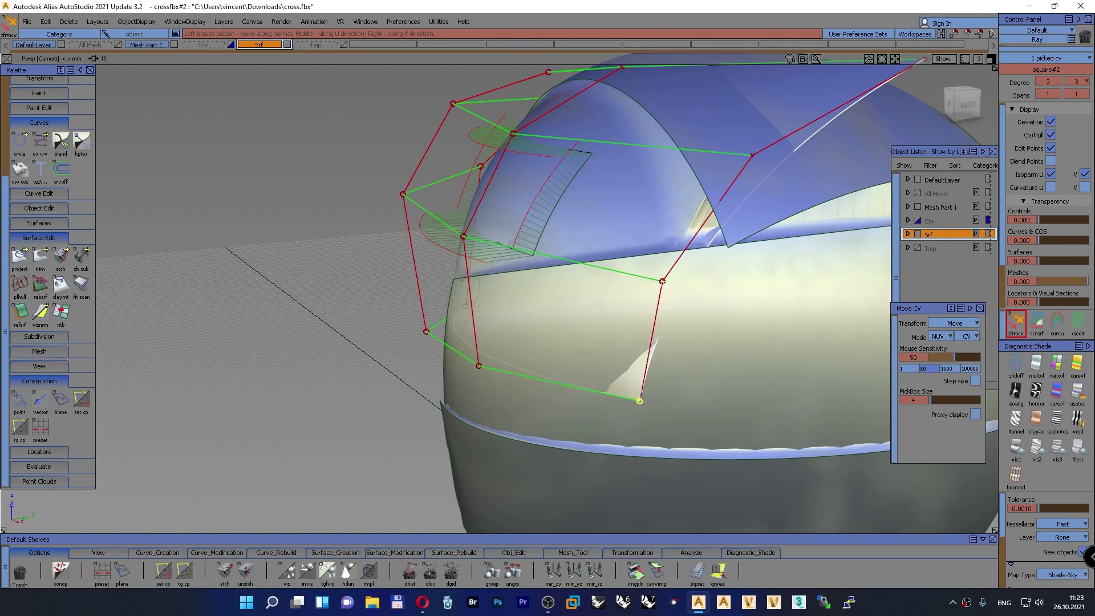
pyautogui.click(662, 281)
pyautogui.moveTo(662, 281); pyautogui.dragTo(615, 376)
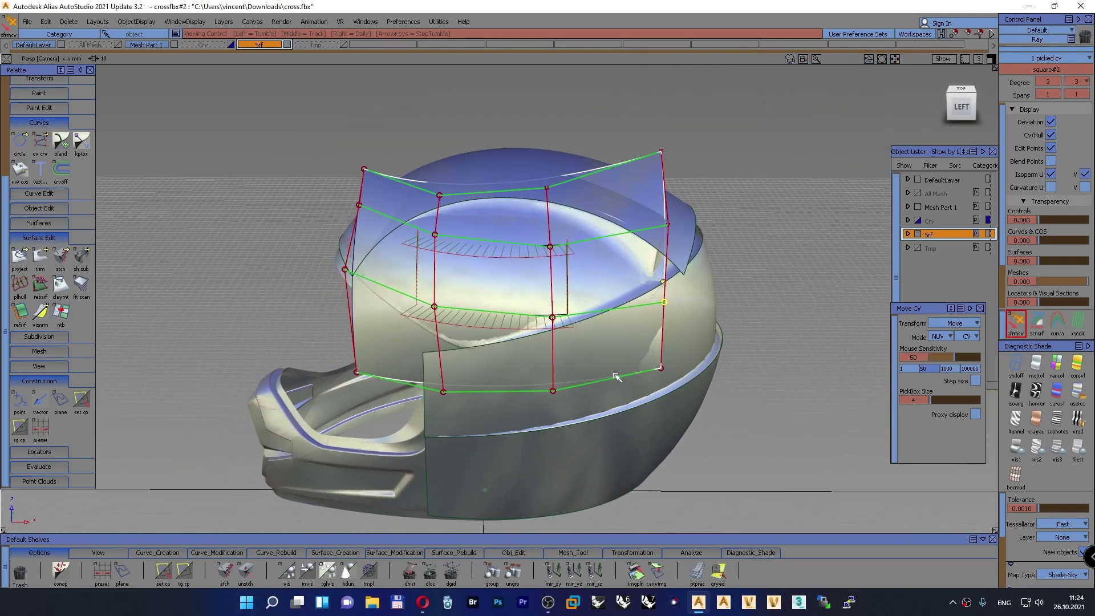
# Mirror the helmet's side surface across the XZ plane as a duplicate, and clear the selection
pyautogui.keyDown('ctrl'); pyautogui.keyDown('shift'); pyautogui.click(700, 314); pyautogui.keyUp('shift'); pyautogui.keyUp('ctrl')
pyautogui.keyDown('ctrl'); pyautogui.keyDown('shift'); pyautogui.moveTo(700, 314); pyautogui.dragTo(765, 275); pyautogui.keyUp('shift'); pyautogui.keyUp('ctrl')
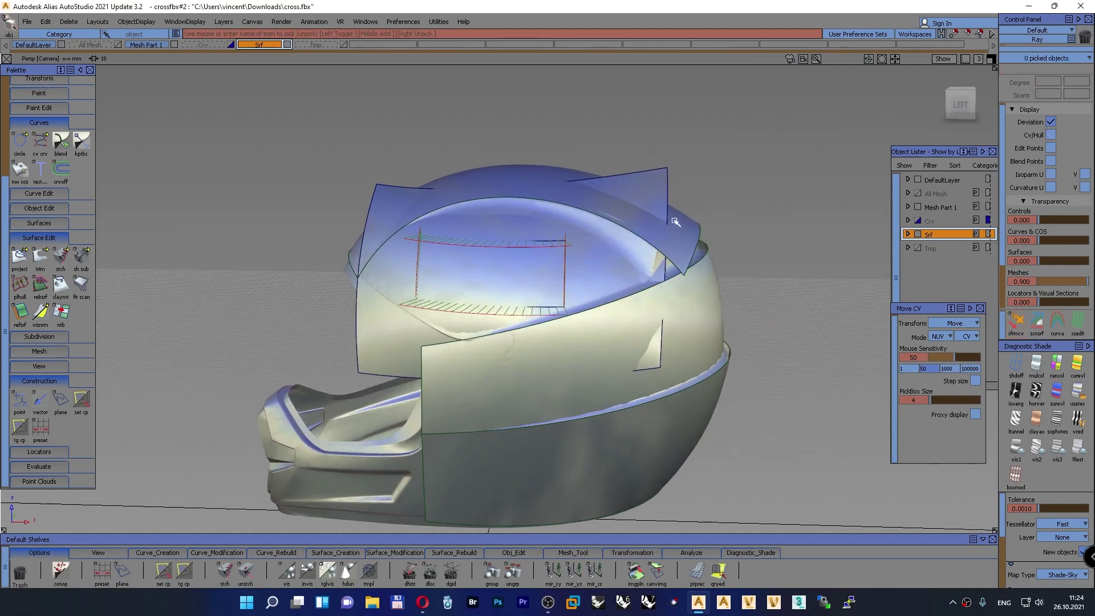
pyautogui.click(663, 172)
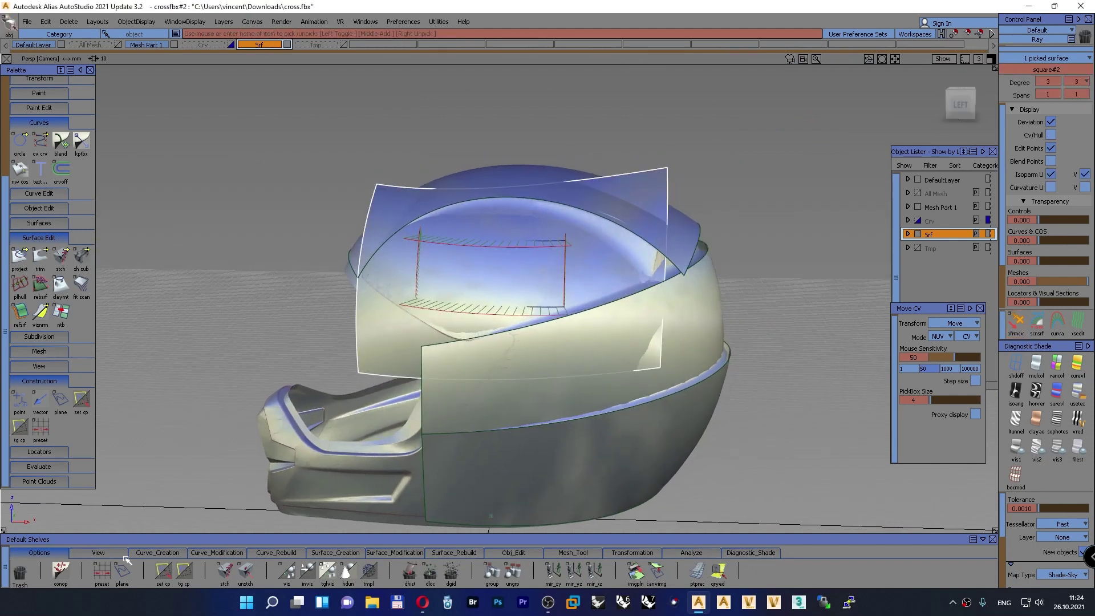
pyautogui.click(594, 570)
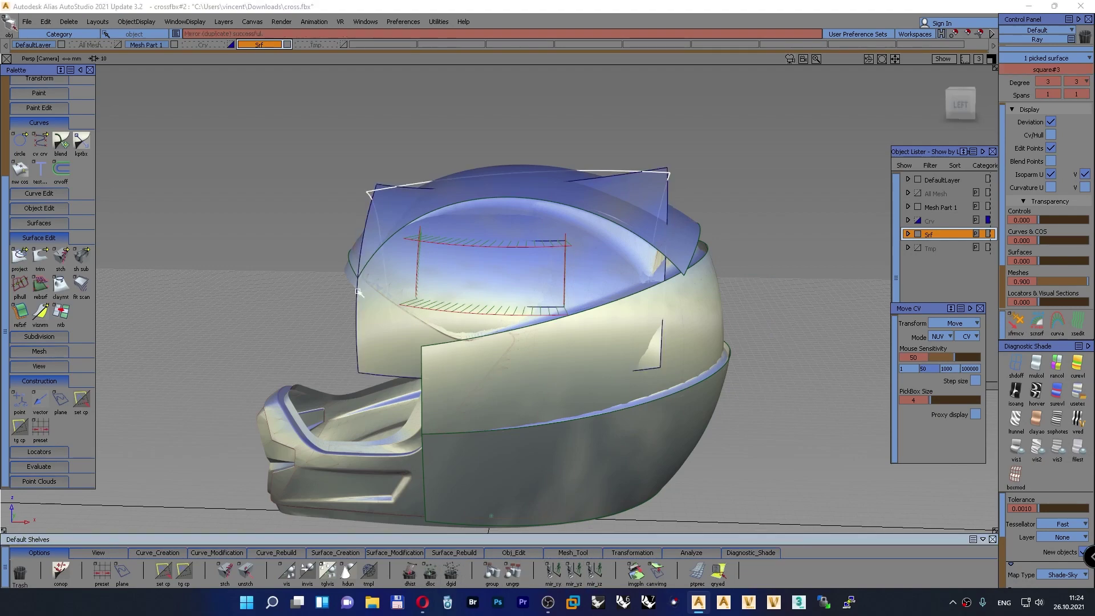
pyautogui.keyDown('alt'); pyautogui.keyDown('shift'); pyautogui.moveTo(359, 292); pyautogui.dragTo(721, 140); pyautogui.keyUp('shift'); pyautogui.keyUp('alt')
pyautogui.keyDown('ctrl'); pyautogui.keyDown('shift'); pyautogui.click(721, 139); pyautogui.keyUp('shift'); pyautogui.keyUp('ctrl')
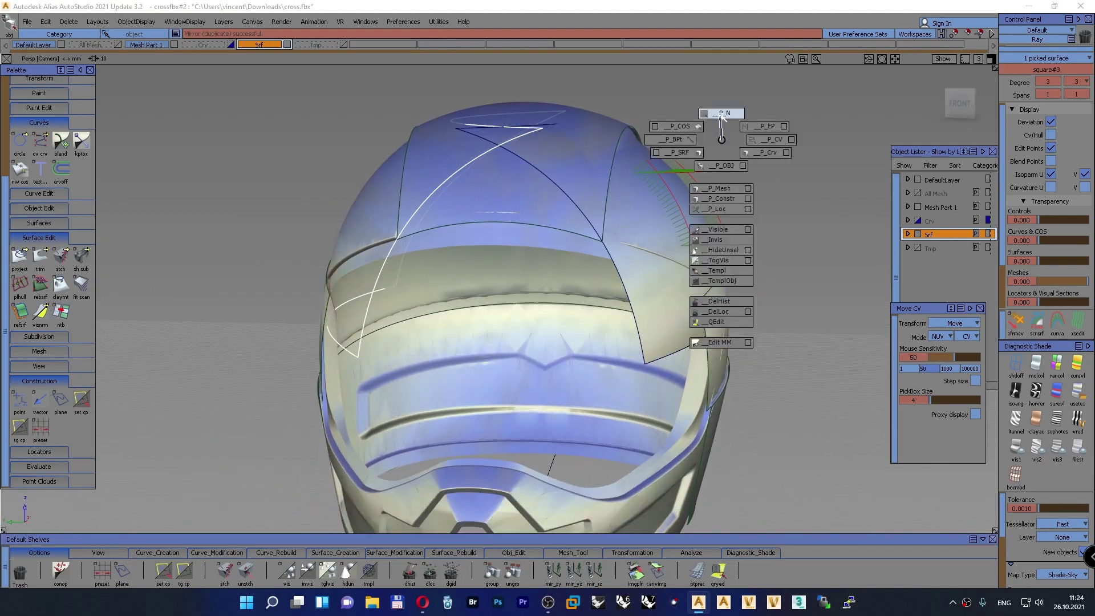
pyautogui.click(721, 114)
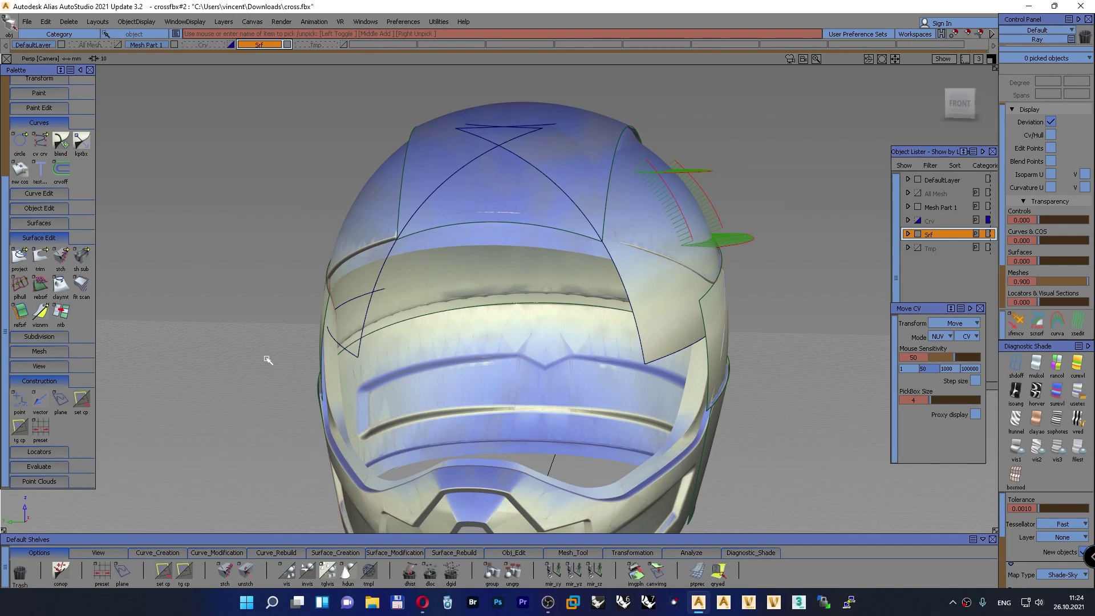
# Hide the Mesh Part 1 layer and view the modelled surfaces without the scan mesh
pyautogui.keyDown('alt'); pyautogui.keyDown('shift'); pyautogui.moveTo(325, 394); pyautogui.dragTo(443, 397); pyautogui.keyUp('shift'); pyautogui.keyUp('alt')
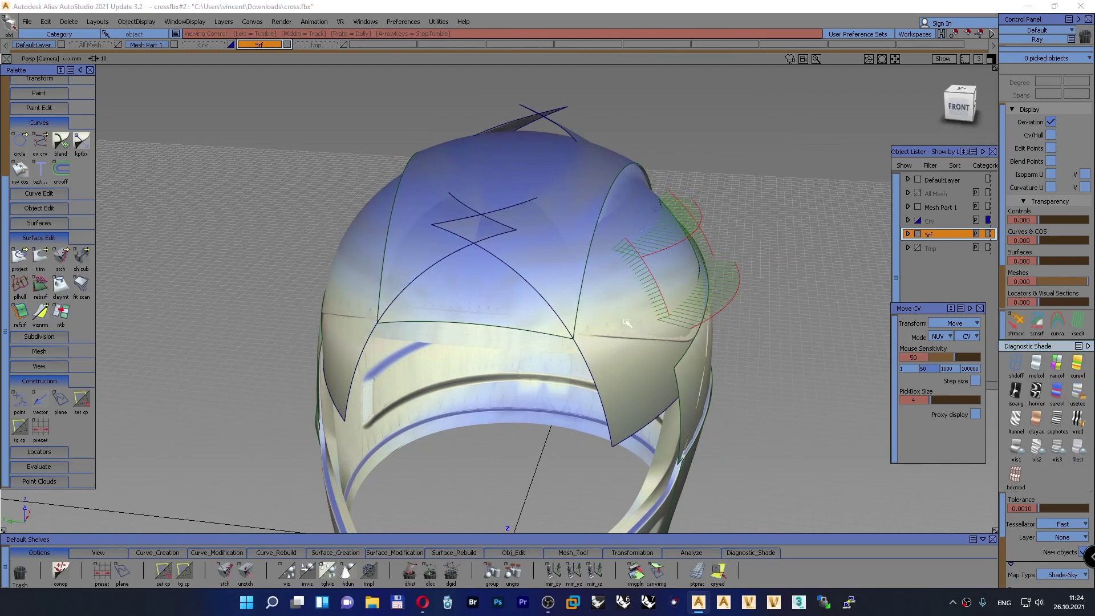
pyautogui.keyDown('alt'); pyautogui.keyDown('shift'); pyautogui.moveTo(625, 320); pyautogui.dragTo(359, 336); pyautogui.keyUp('shift'); pyautogui.keyUp('alt')
pyautogui.click(174, 44)
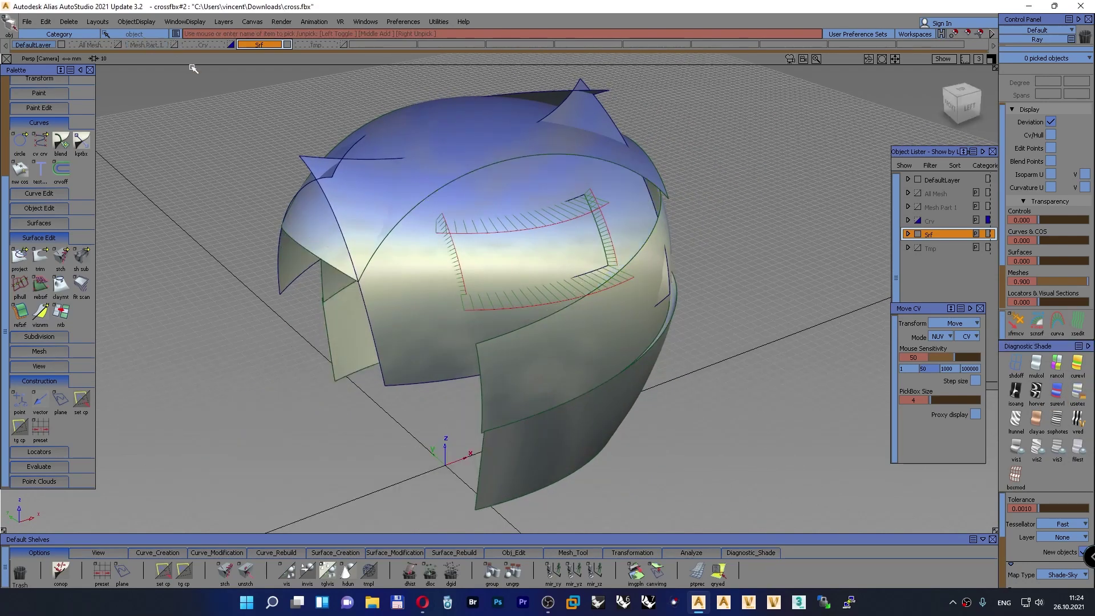
pyautogui.keyDown('alt'); pyautogui.keyDown('shift'); pyautogui.moveTo(188, 67); pyautogui.dragTo(350, 278); pyautogui.keyUp('shift'); pyautogui.keyUp('alt')
# Delete the deviation comb locators from the side of the helmet and release the selection
pyautogui.keyDown('ctrl'); pyautogui.keyDown('shift'); pyautogui.moveTo(264, 294); pyautogui.dragTo(307, 309); pyautogui.keyUp('shift'); pyautogui.keyUp('ctrl')
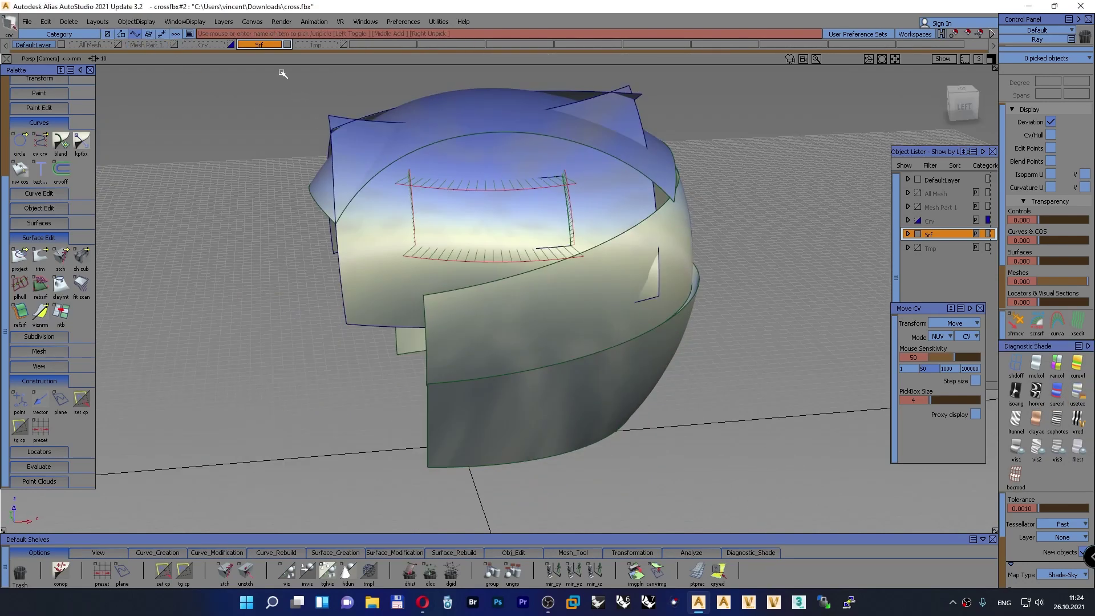
pyautogui.moveTo(283, 73); pyautogui.dragTo(769, 415)
pyautogui.moveTo(195, 44); pyautogui.dragTo(201, 54)
pyautogui.keyDown('ctrl'); pyautogui.keyDown('shift'); pyautogui.moveTo(273, 201); pyautogui.dragTo(199, 226); pyautogui.keyUp('shift'); pyautogui.keyUp('ctrl')
# Examine how the side surface and its mirrored copy intersect the crown and rear surfaces from the back, side and front
pyautogui.keyDown('alt'); pyautogui.keyDown('shift'); pyautogui.moveTo(526, 333); pyautogui.dragTo(582, 307); pyautogui.keyUp('shift'); pyautogui.keyUp('alt')
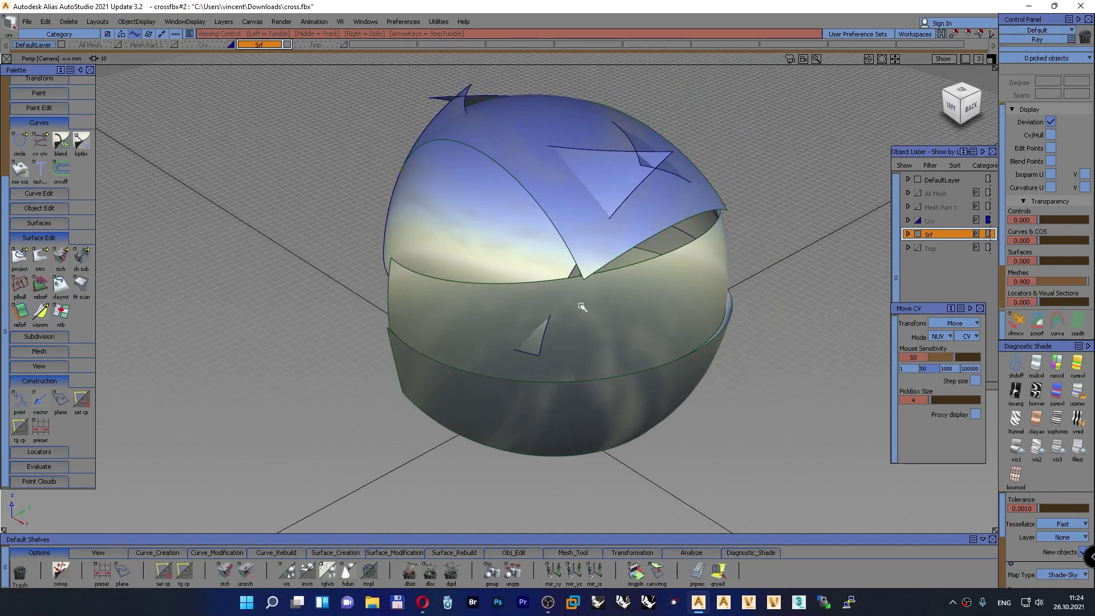
pyautogui.keyDown('alt'); pyautogui.keyDown('shift'); pyautogui.click(586, 262); pyautogui.keyUp('shift'); pyautogui.keyUp('alt')
pyautogui.keyDown('alt'); pyautogui.keyDown('shift'); pyautogui.moveTo(586, 262); pyautogui.dragTo(557, 325, button='right'); pyautogui.keyUp('shift'); pyautogui.keyUp('alt')
pyautogui.keyDown('alt'); pyautogui.keyDown('shift'); pyautogui.moveTo(557, 325); pyautogui.dragTo(660, 319); pyautogui.keyUp('shift'); pyautogui.keyUp('alt')
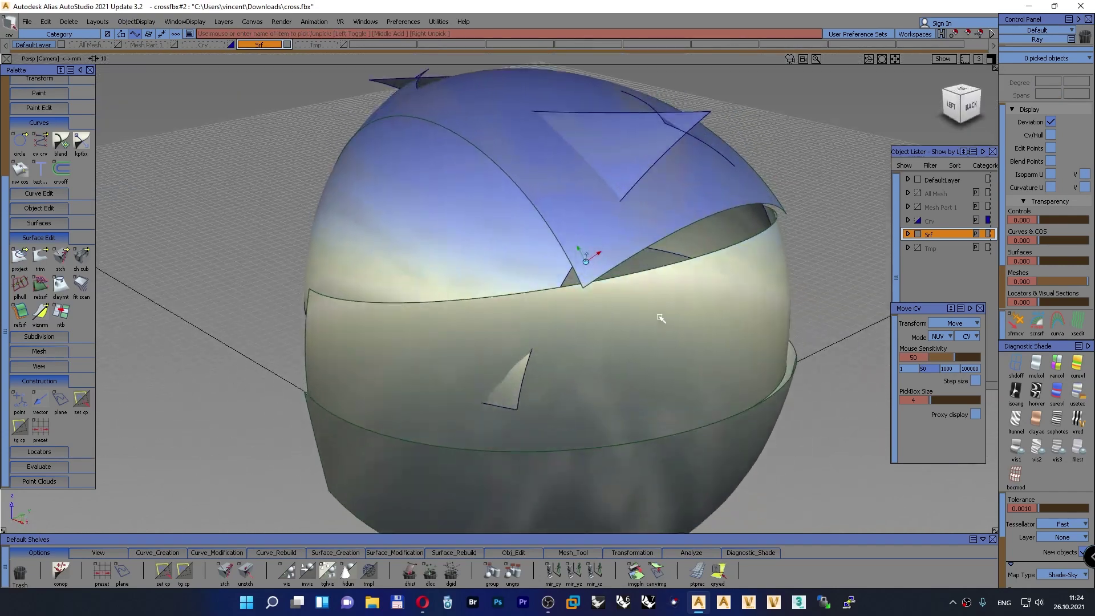
pyautogui.keyDown('alt'); pyautogui.keyDown('shift'); pyautogui.moveTo(373, 327); pyautogui.dragTo(767, 280); pyautogui.keyUp('shift'); pyautogui.keyUp('alt')
pyautogui.keyDown('alt'); pyautogui.keyDown('shift'); pyautogui.moveTo(323, 506); pyautogui.dragTo(433, 367, button='middle'); pyautogui.keyUp('shift'); pyautogui.keyUp('alt')
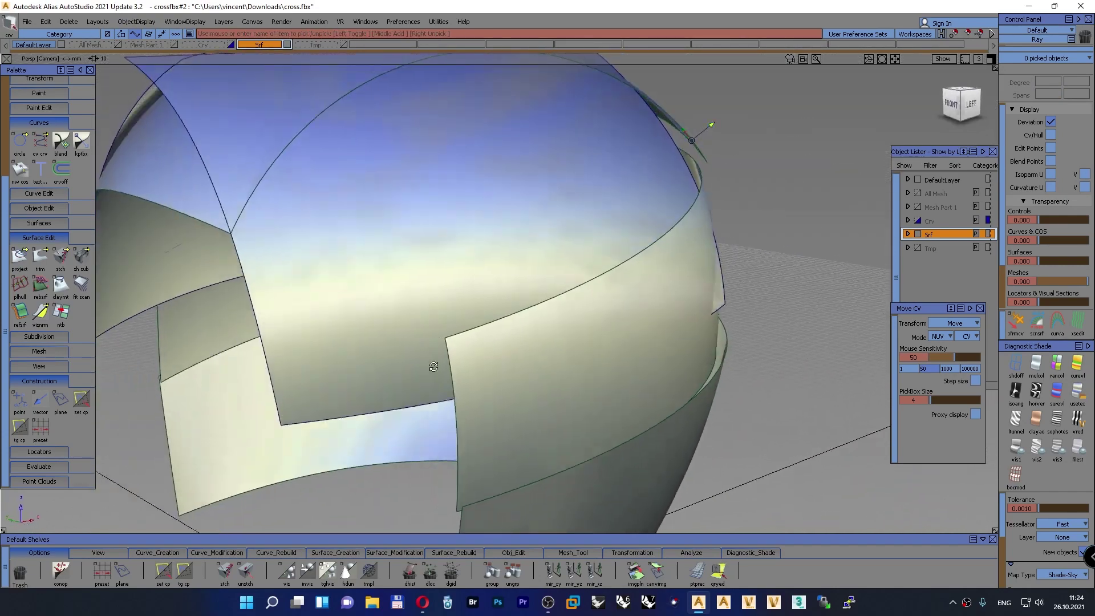
pyautogui.keyDown('alt'); pyautogui.keyDown('shift'); pyautogui.moveTo(433, 366); pyautogui.dragTo(313, 383); pyautogui.keyUp('shift'); pyautogui.keyUp('alt')
pyautogui.keyDown('alt'); pyautogui.keyDown('shift'); pyautogui.moveTo(313, 383); pyautogui.dragTo(380, 409, button='right'); pyautogui.keyUp('shift'); pyautogui.keyUp('alt')
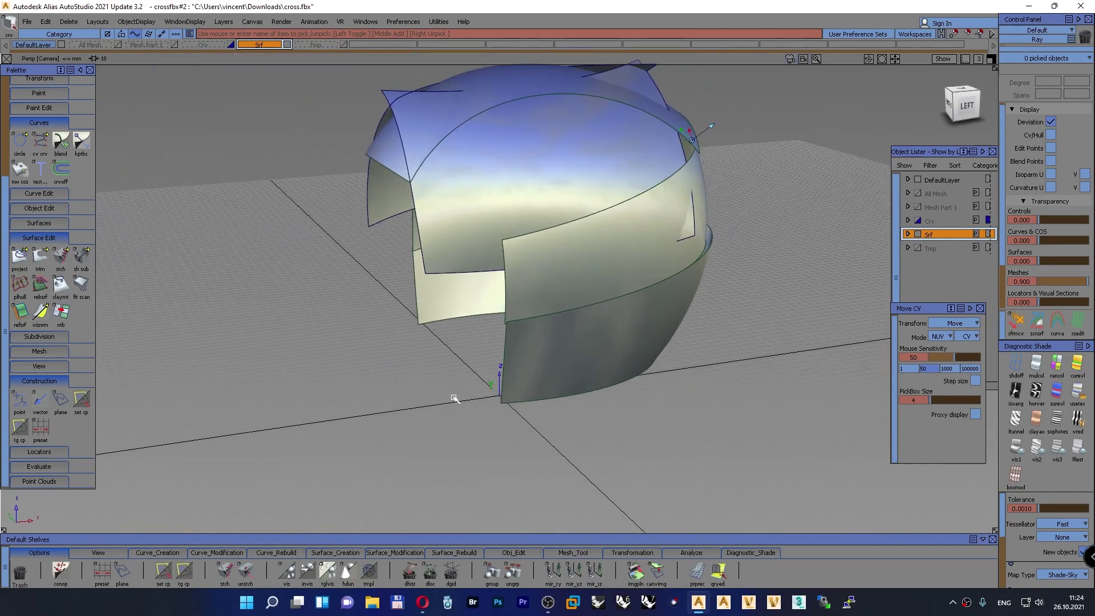
pyautogui.keyDown('alt'); pyautogui.keyDown('shift'); pyautogui.moveTo(455, 399); pyautogui.dragTo(500, 350); pyautogui.keyUp('shift'); pyautogui.keyUp('alt')
pyautogui.keyDown('alt'); pyautogui.keyDown('shift'); pyautogui.moveTo(499, 349); pyautogui.dragTo(452, 401, button='middle'); pyautogui.keyUp('shift'); pyautogui.keyUp('alt')
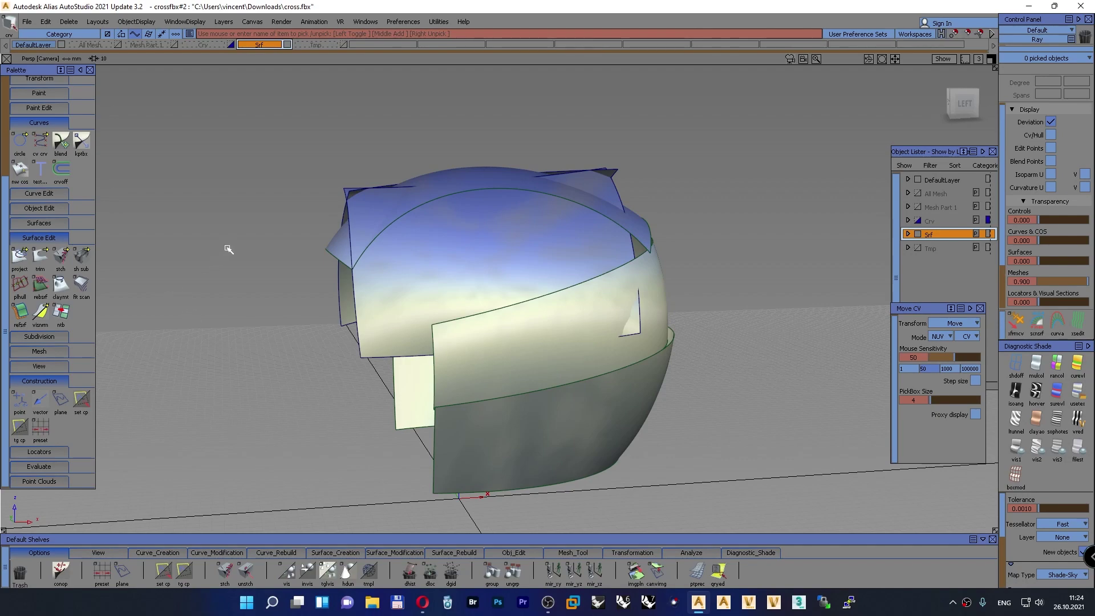
pyautogui.keyDown('alt'); pyautogui.keyDown('shift'); pyautogui.moveTo(228, 246); pyautogui.dragTo(575, 245); pyautogui.keyUp('shift'); pyautogui.keyUp('alt')
pyautogui.keyDown('alt'); pyautogui.keyDown('shift'); pyautogui.moveTo(575, 245); pyautogui.dragTo(594, 242, button='right'); pyautogui.keyUp('shift'); pyautogui.keyUp('alt')
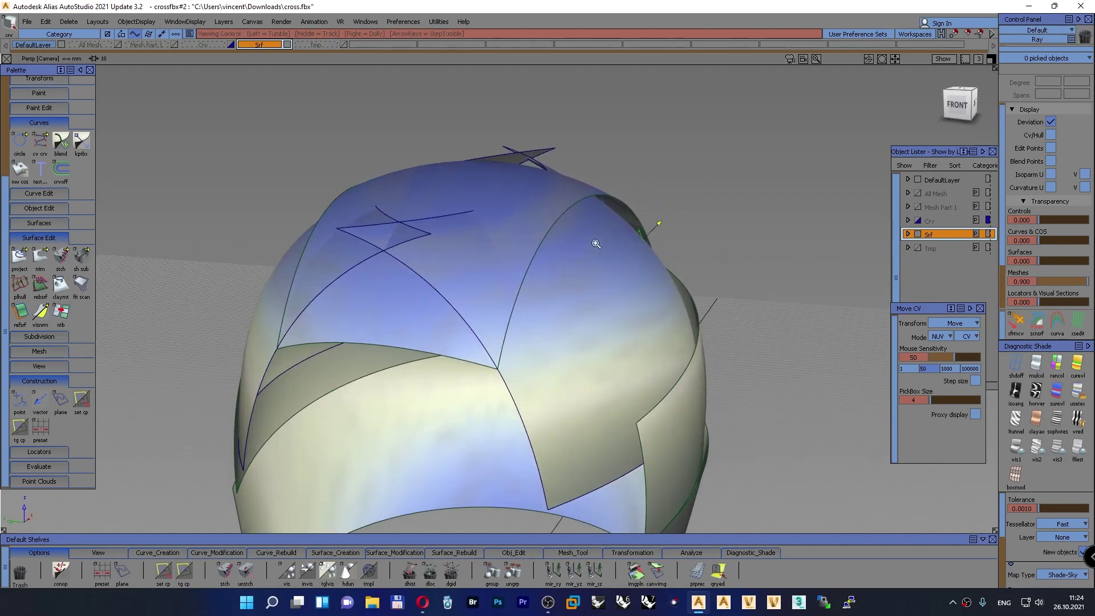
pyautogui.keyDown('alt'); pyautogui.keyDown('shift'); pyautogui.moveTo(557, 273); pyautogui.dragTo(489, 305); pyautogui.keyUp('shift'); pyautogui.keyUp('alt')
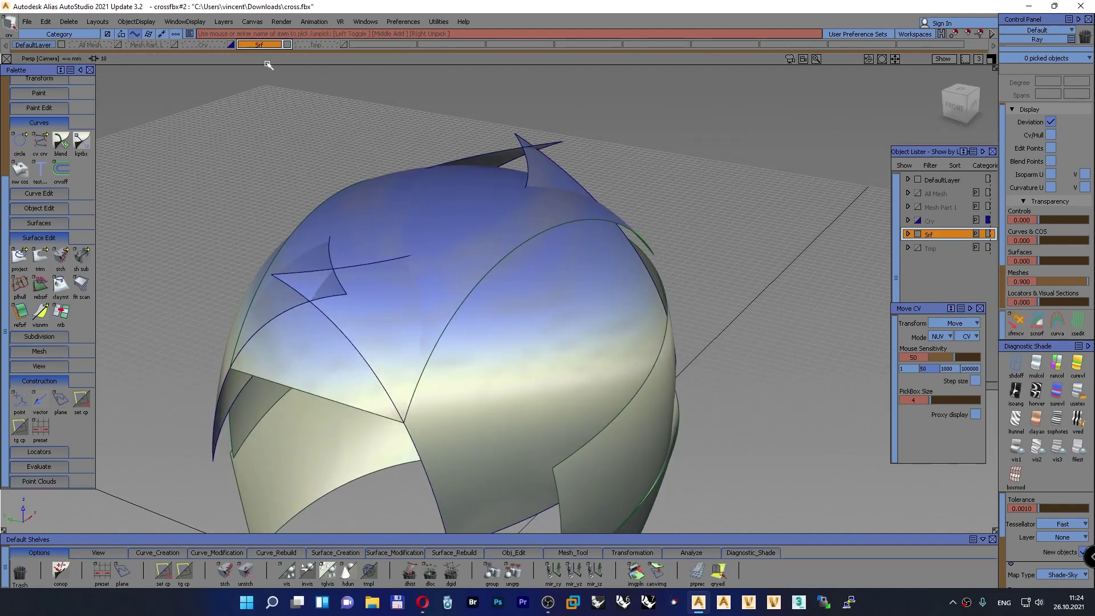
# Hide the Srf layer, show the Mesh Part 1 layer, and frame the whole helmet mesh in the Top view
pyautogui.click(287, 44)
pyautogui.click(174, 45)
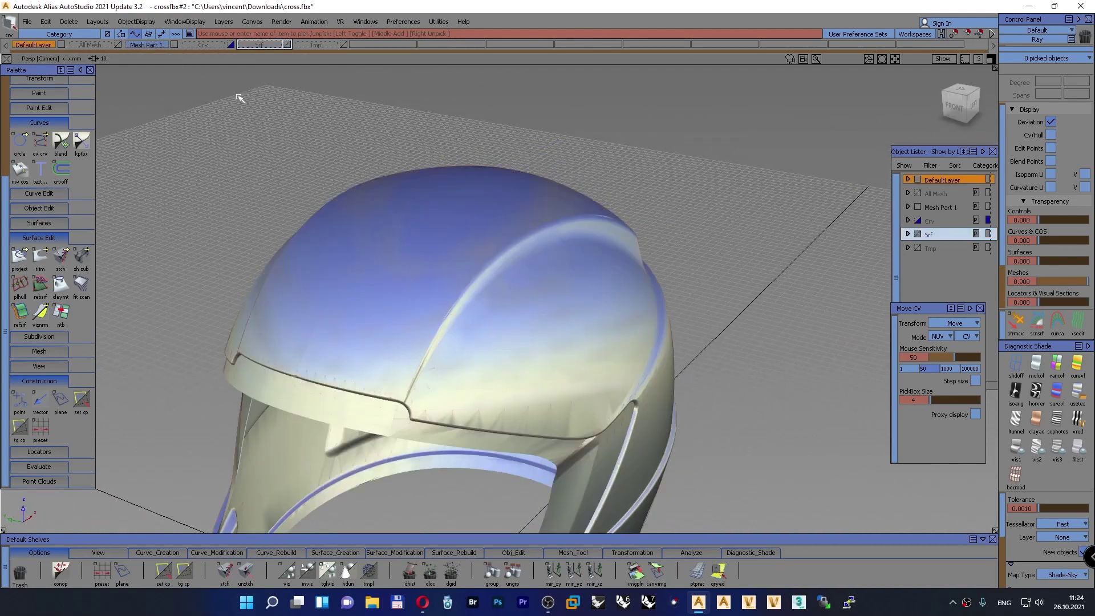
pyautogui.press('F5')
pyautogui.keyDown('alt'); pyautogui.keyDown('shift'); pyautogui.moveTo(613, 293); pyautogui.dragTo(595, 281, button='right'); pyautogui.keyUp('shift'); pyautogui.keyUp('alt')
pyautogui.keyDown('alt'); pyautogui.keyDown('shift'); pyautogui.moveTo(680, 293); pyautogui.dragTo(625, 293, button='middle'); pyautogui.keyUp('shift'); pyautogui.keyUp('alt')
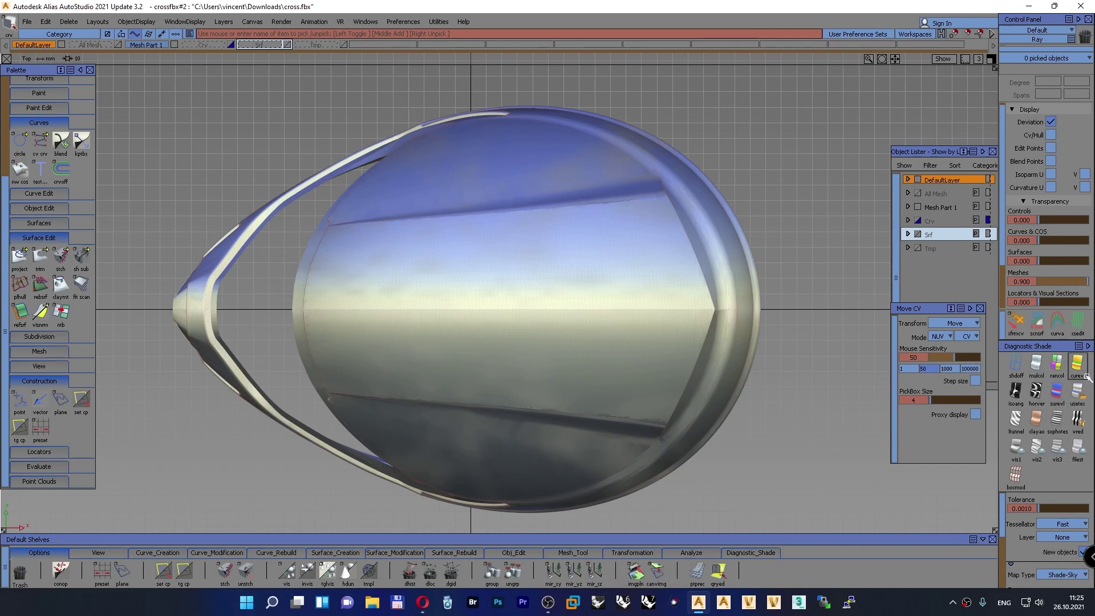
# Apply curvature evaluation shading to the helmet mesh and set the shading transparency to 0.430
pyautogui.click(1036, 323)
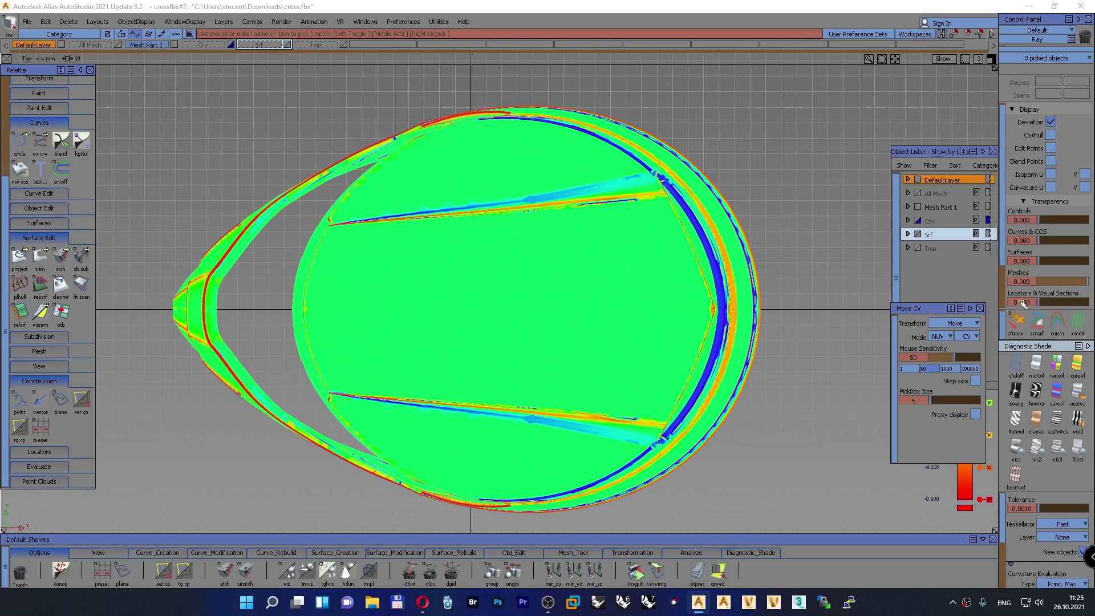
pyautogui.scroll(-1, 1038, 496)
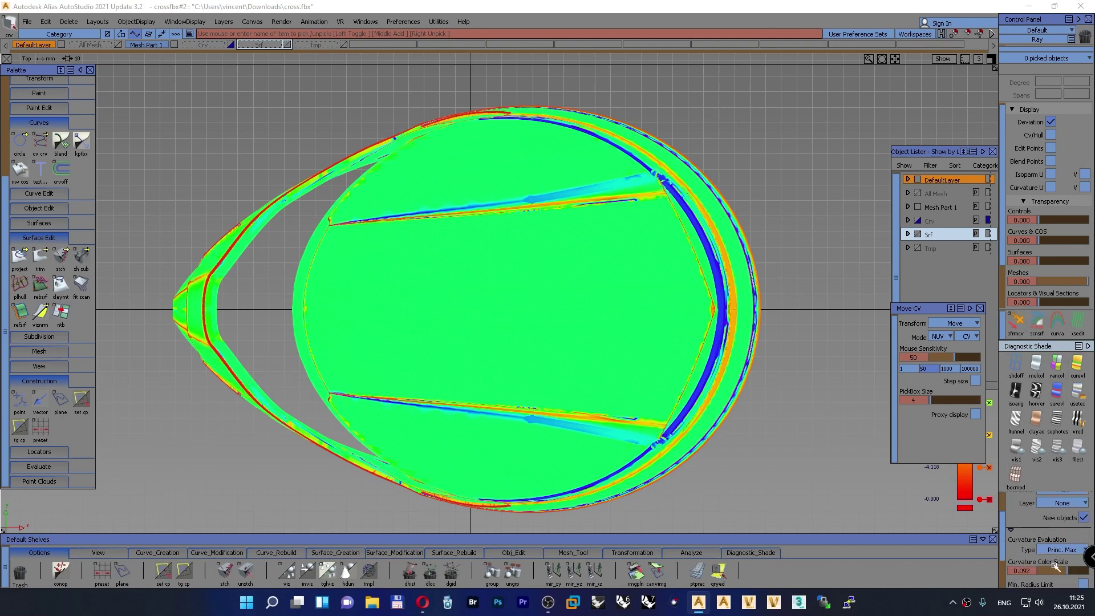
pyautogui.scroll(-2, 1054, 564)
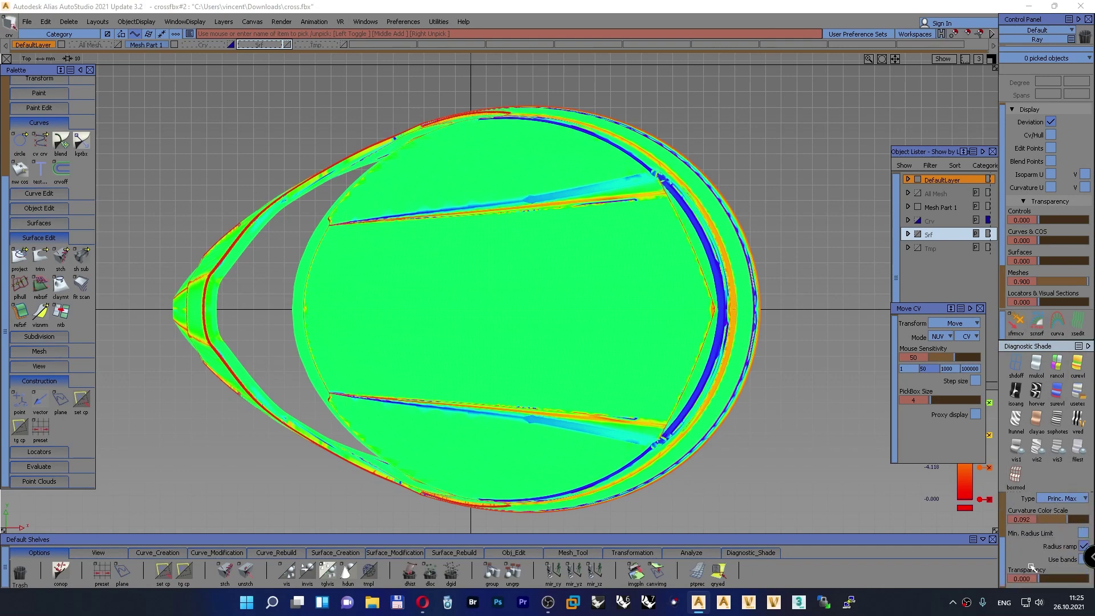
pyautogui.moveTo(1037, 579)
pyautogui.mouseDown()
pyautogui.moveTo(1071, 577)
pyautogui.moveTo(1063, 578)
pyautogui.mouseUp()
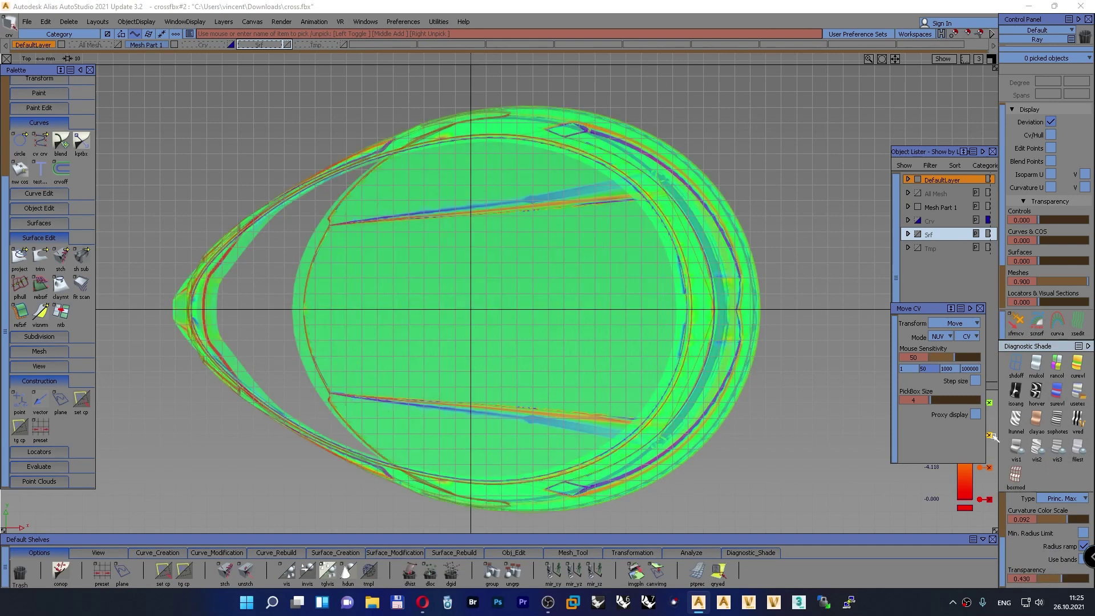
# Hide the grid and set the Curvature Color Scale to 0.028
pyautogui.click(942, 60)
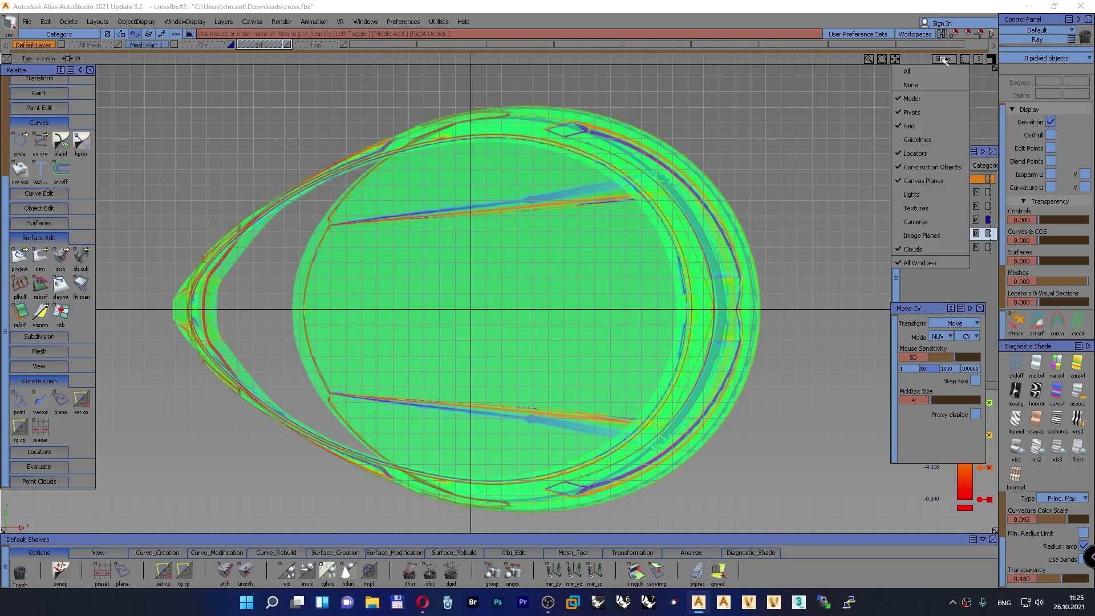
pyautogui.click(918, 128)
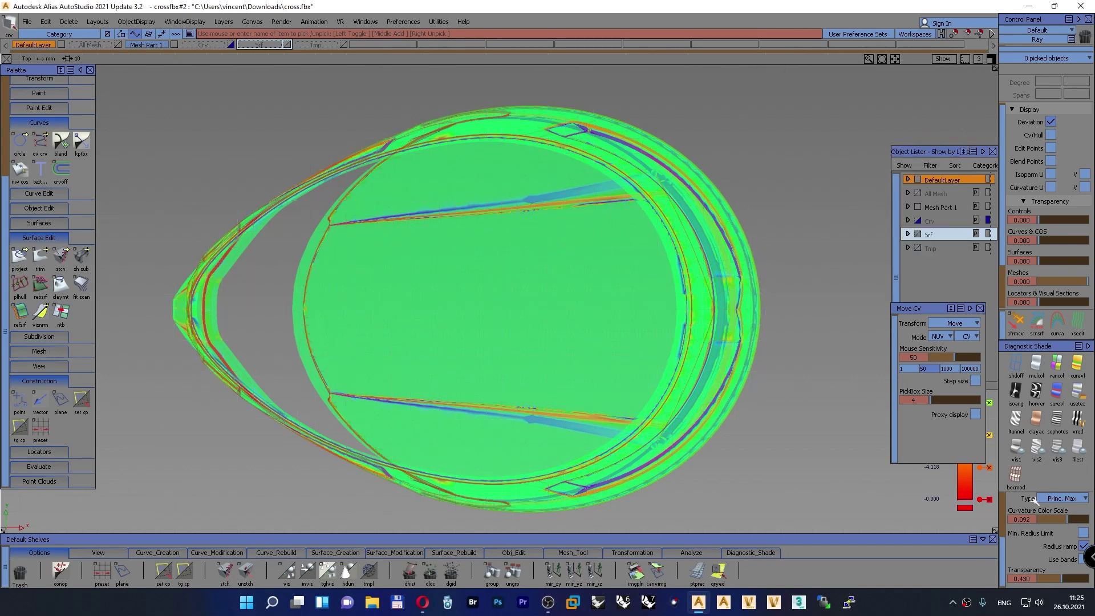
pyautogui.moveTo(1067, 519); pyautogui.dragTo(1061, 520)
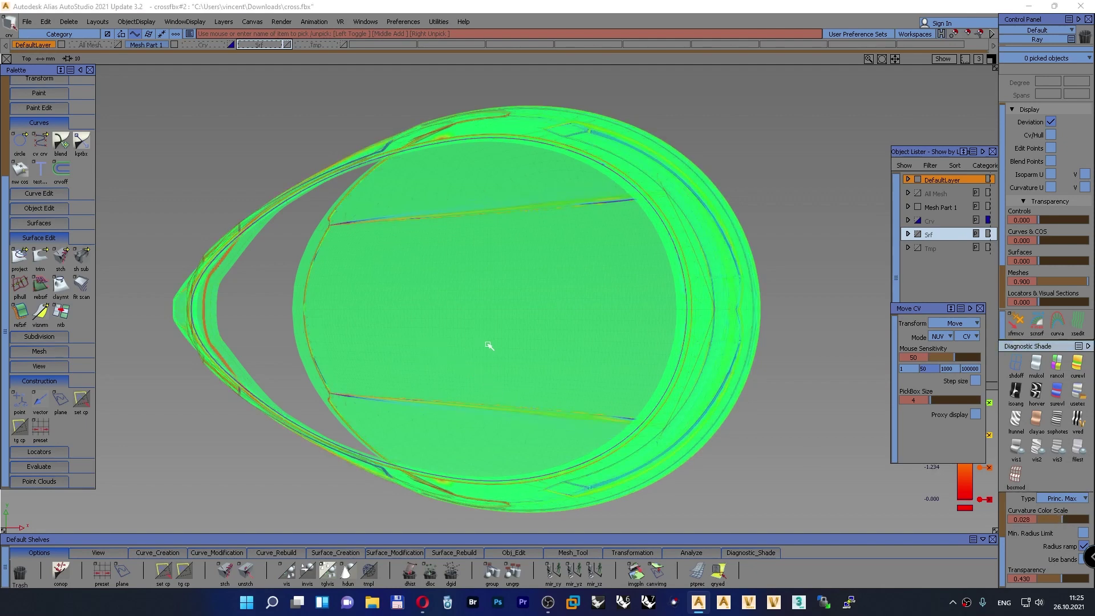
# Start a degree-1 edit point curve at the front end of the upper crease on the helmet mesh
pyautogui.hotkey('shift', 'alt')
pyautogui.moveTo(329, 224)
pyautogui.keyDown('alt'); pyautogui.keyDown('shift'); pyautogui.mouseDown(button='right')
pyautogui.moveTo(297, 287)
pyautogui.moveTo(320, 113)
pyautogui.moveTo(342, 241)
pyautogui.mouseUp(button='right'); pyautogui.keyUp('shift'); pyautogui.keyUp('alt')
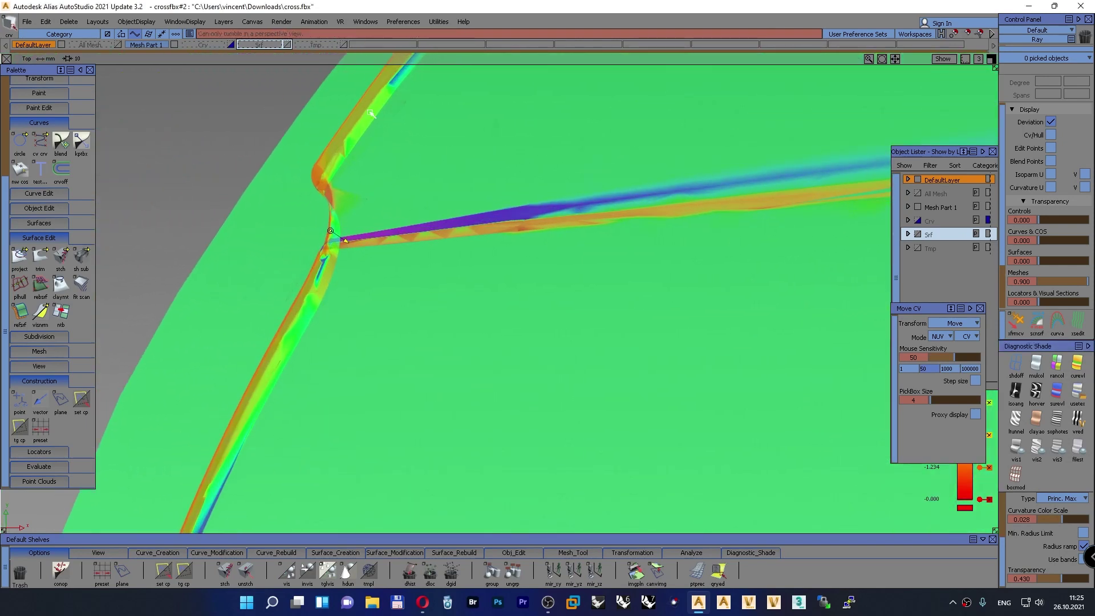
pyautogui.click(146, 553)
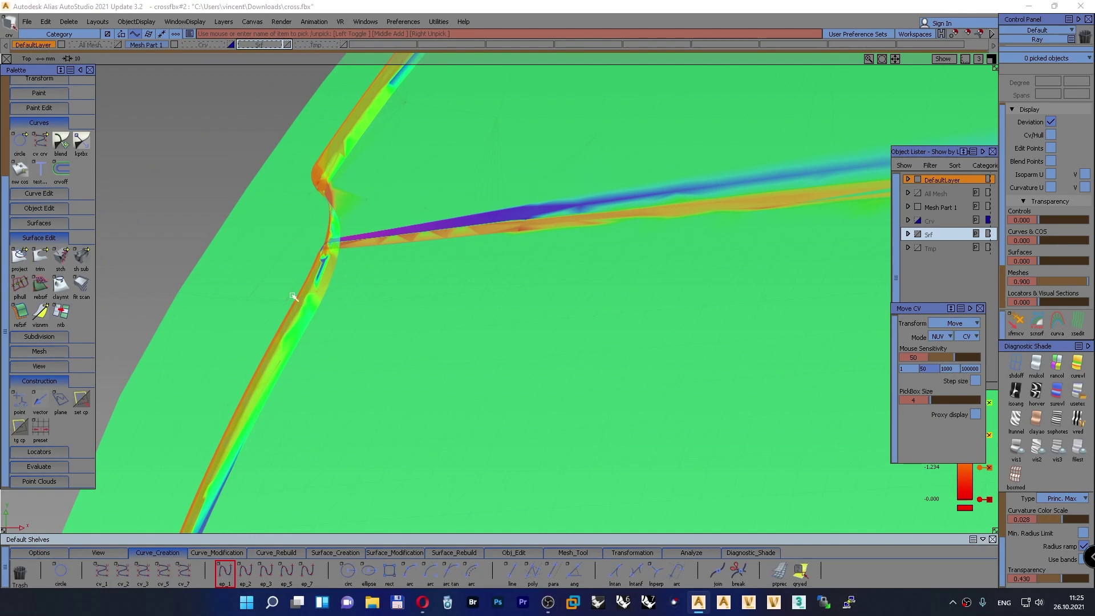
pyautogui.click(338, 241)
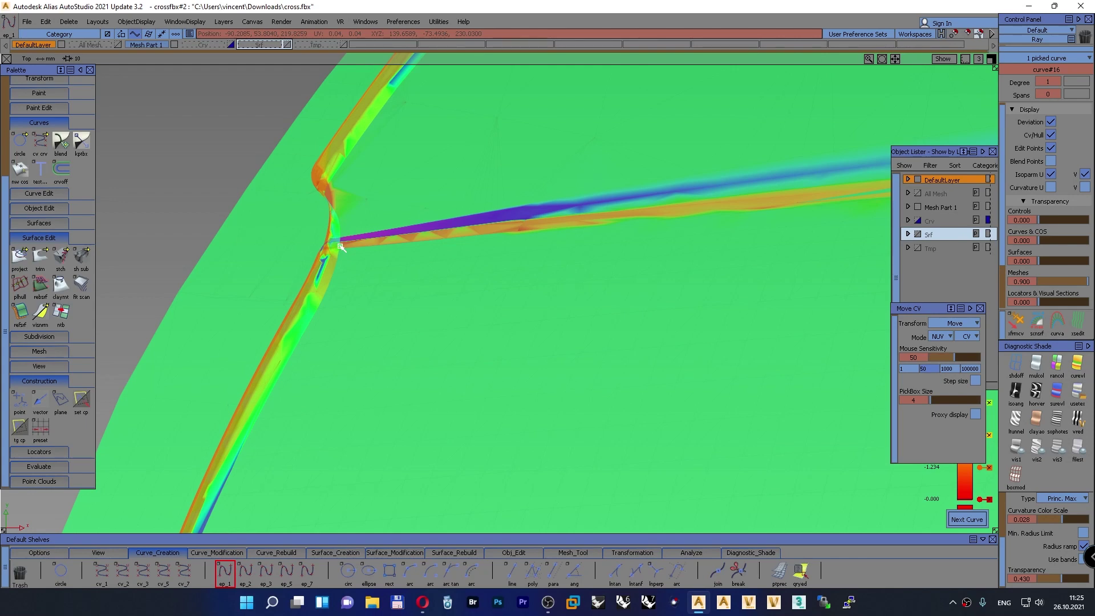
pyautogui.click(341, 246)
# Set the Curvature Color Scale to 0.071 and locate the rear end of the upper crease for the curve's end point
pyautogui.keyDown('alt'); pyautogui.keyDown('shift'); pyautogui.moveTo(439, 242); pyautogui.dragTo(693, 227, button='right'); pyautogui.keyUp('shift'); pyautogui.keyUp('alt')
pyautogui.keyDown('alt'); pyautogui.keyDown('shift'); pyautogui.moveTo(694, 227); pyautogui.dragTo(173, 289, button='middle'); pyautogui.keyUp('shift'); pyautogui.keyUp('alt')
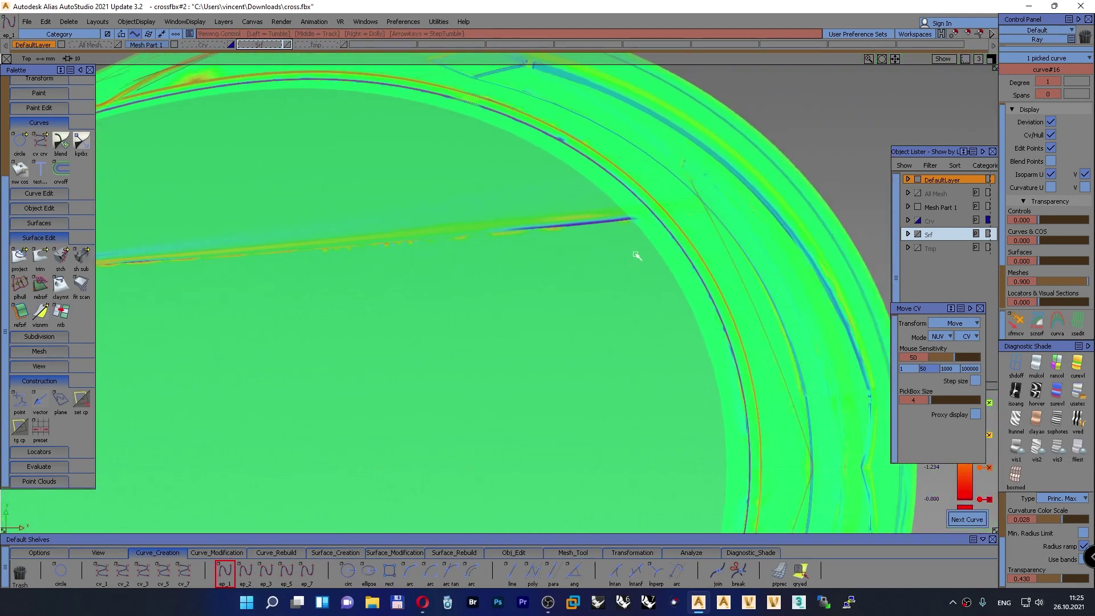
pyautogui.keyDown('alt'); pyautogui.keyDown('shift'); pyautogui.moveTo(354, 330); pyautogui.dragTo(316, 339, button='middle'); pyautogui.keyUp('shift'); pyautogui.keyUp('alt')
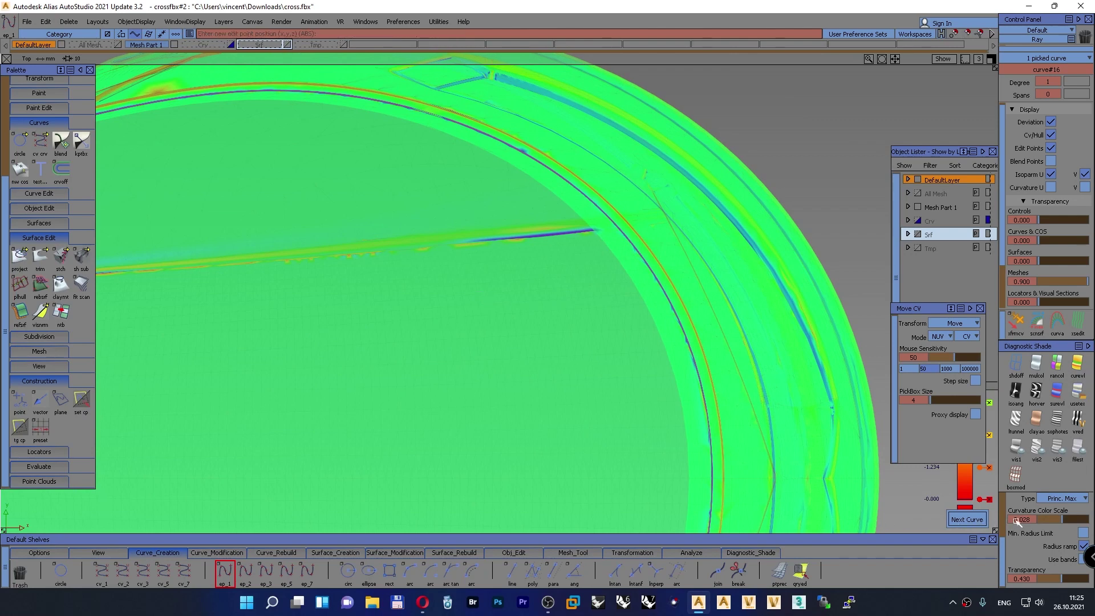
pyautogui.moveTo(1063, 521); pyautogui.dragTo(1065, 521)
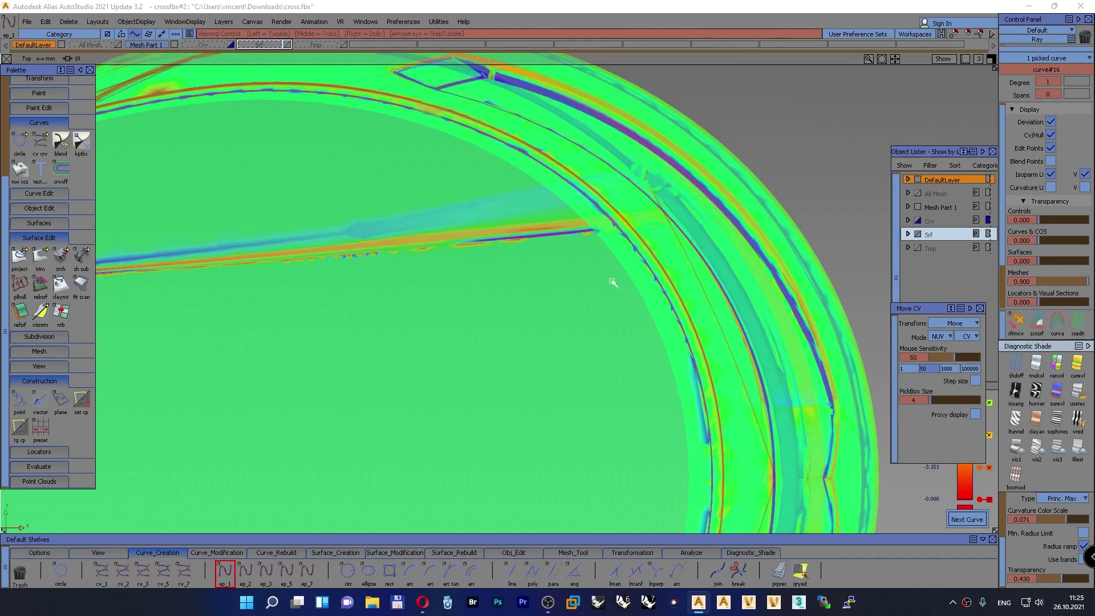
pyautogui.keyDown('alt'); pyautogui.keyDown('shift'); pyautogui.click(586, 233); pyautogui.keyUp('shift'); pyautogui.keyUp('alt')
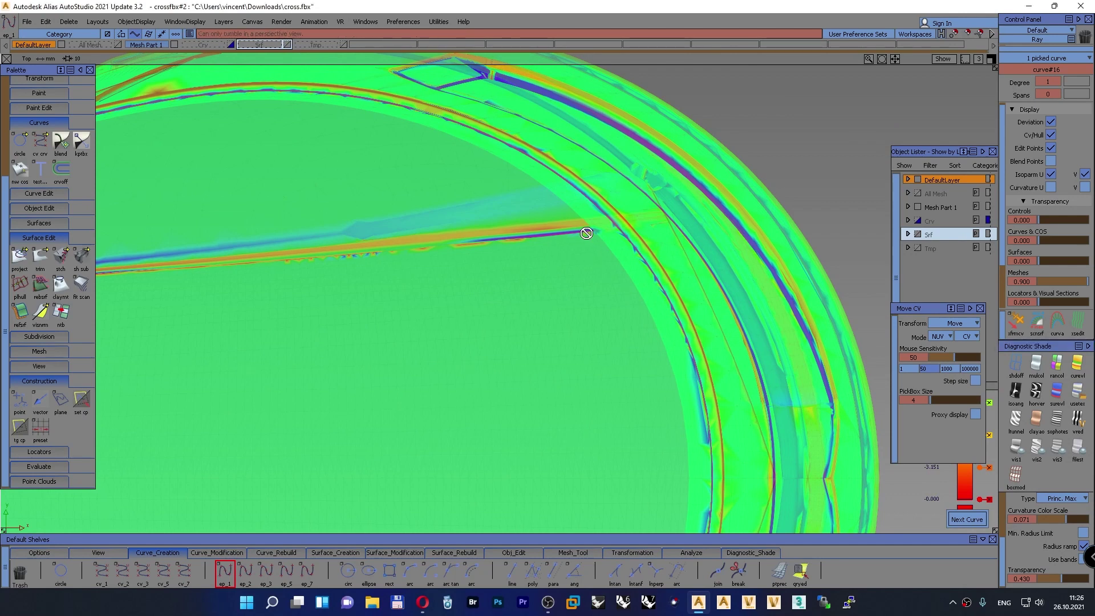
pyautogui.keyDown('alt'); pyautogui.keyDown('shift'); pyautogui.moveTo(586, 234); pyautogui.dragTo(490, 280, button='right'); pyautogui.keyUp('shift'); pyautogui.keyUp('alt')
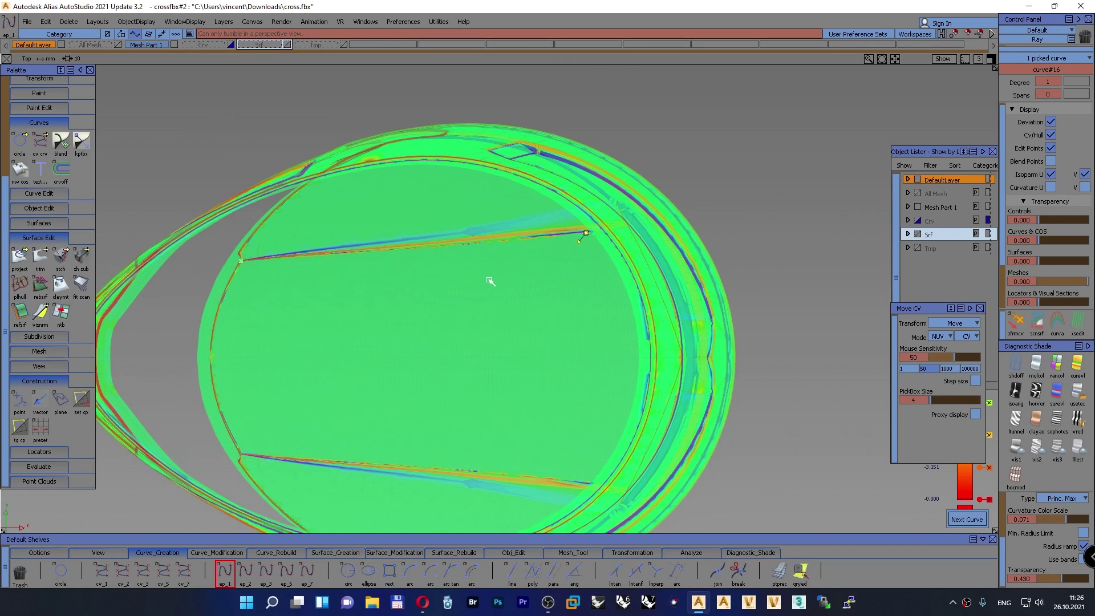
pyautogui.scroll(4, 575, 245)
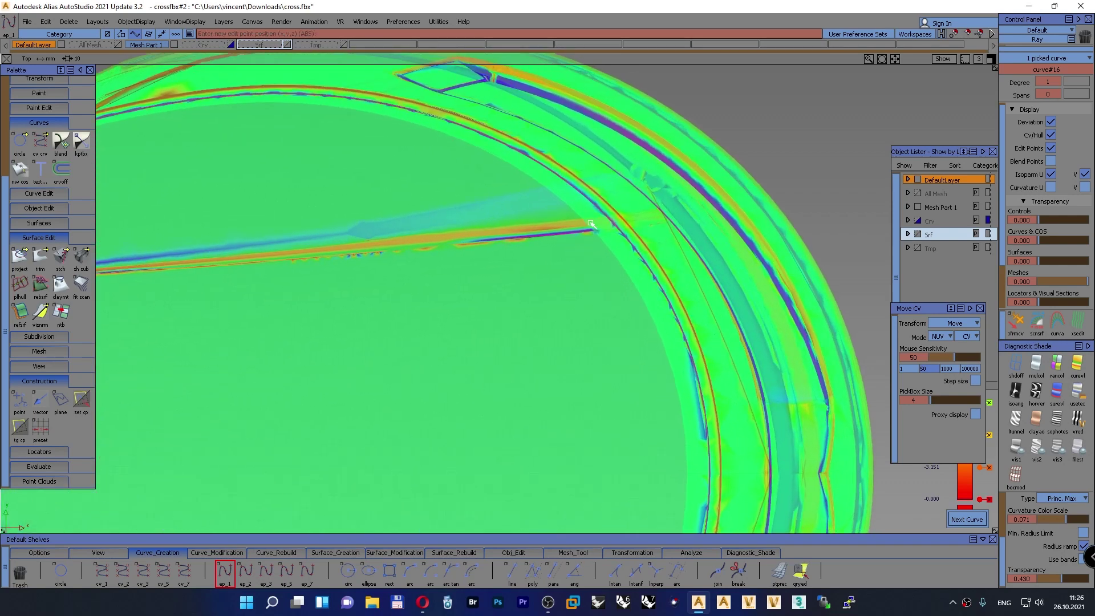
# Finish the degree-1 curve by placing its end point at the rear end of the upper crown crease
pyautogui.click(586, 234)
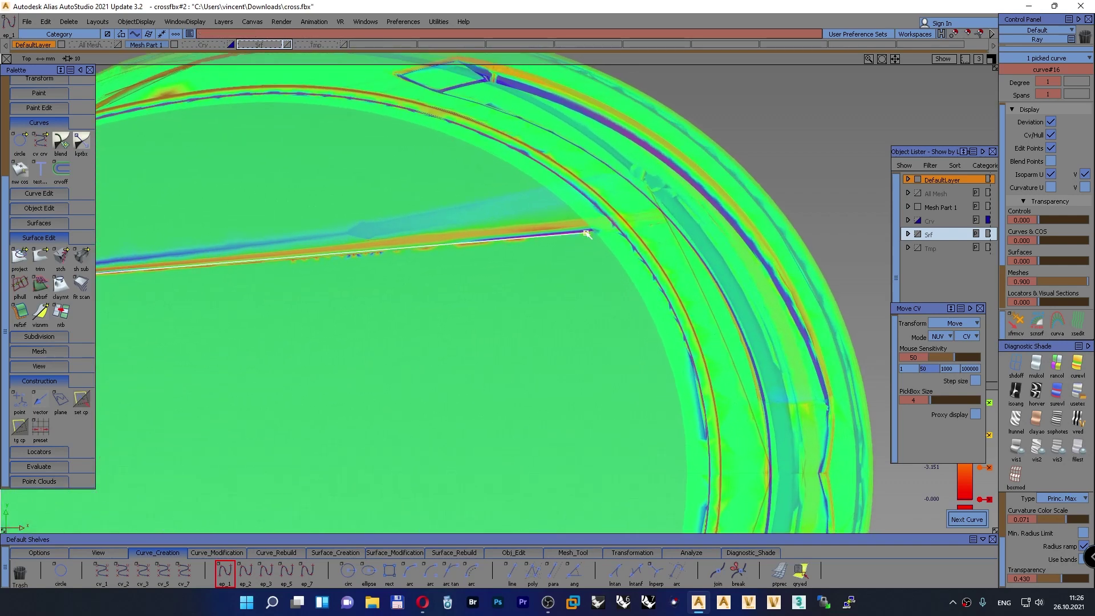
pyautogui.keyDown('alt'); pyautogui.keyDown('shift'); pyautogui.moveTo(586, 234); pyautogui.dragTo(570, 264, button='right'); pyautogui.keyUp('shift'); pyautogui.keyUp('alt')
pyautogui.keyDown('alt'); pyautogui.keyDown('shift'); pyautogui.moveTo(570, 264); pyautogui.dragTo(628, 256, button='middle'); pyautogui.keyUp('shift'); pyautogui.keyUp('alt')
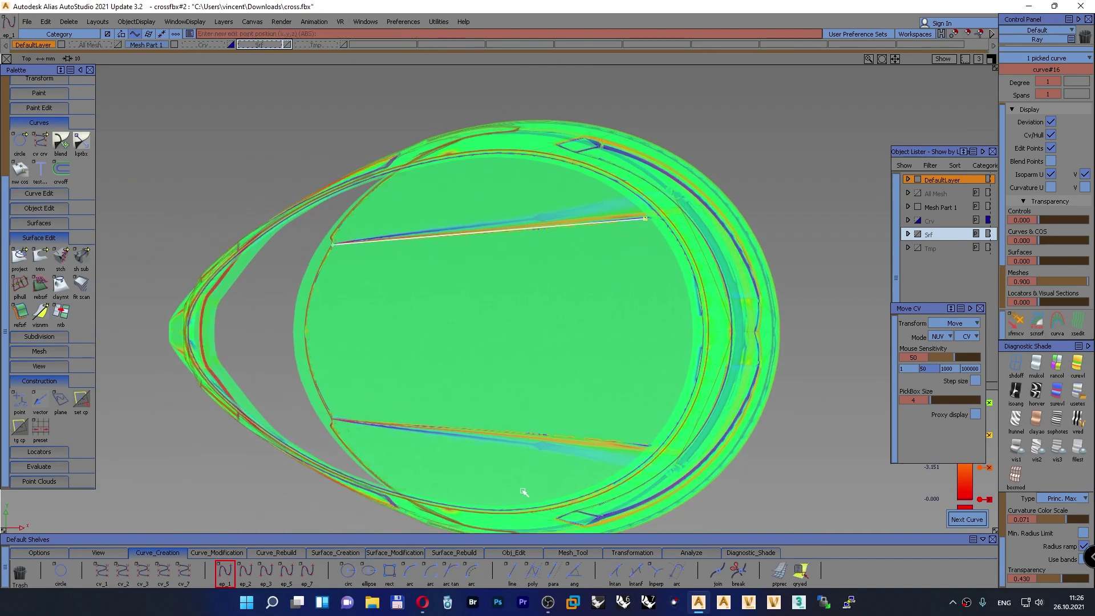
pyautogui.click(510, 552)
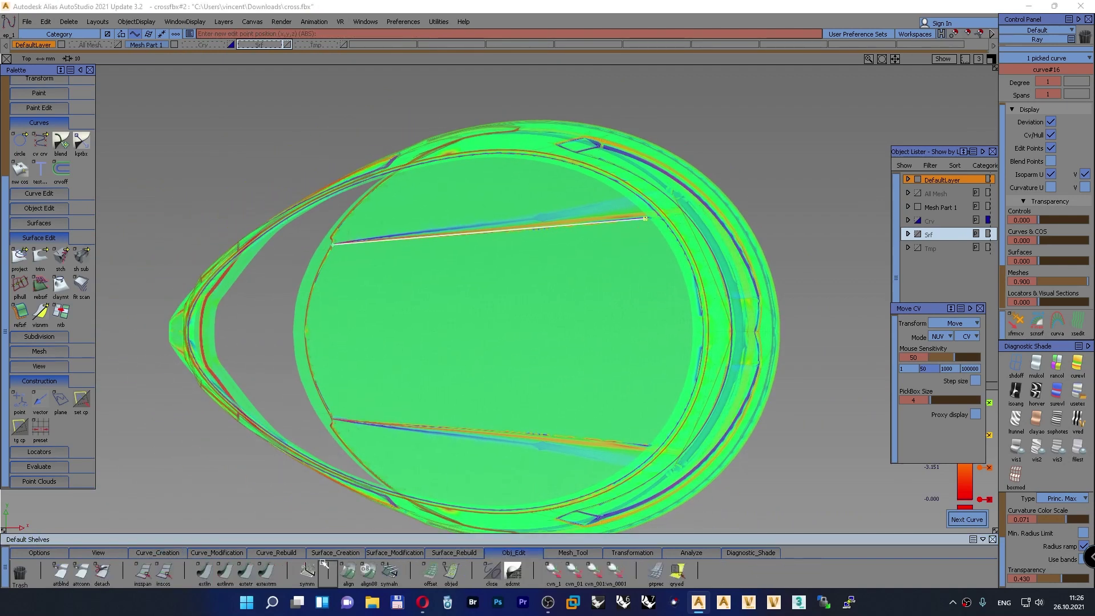
pyautogui.moveTo(645, 219); pyautogui.dragTo(767, 206)
pyautogui.hotkey('ctrl', 'z')
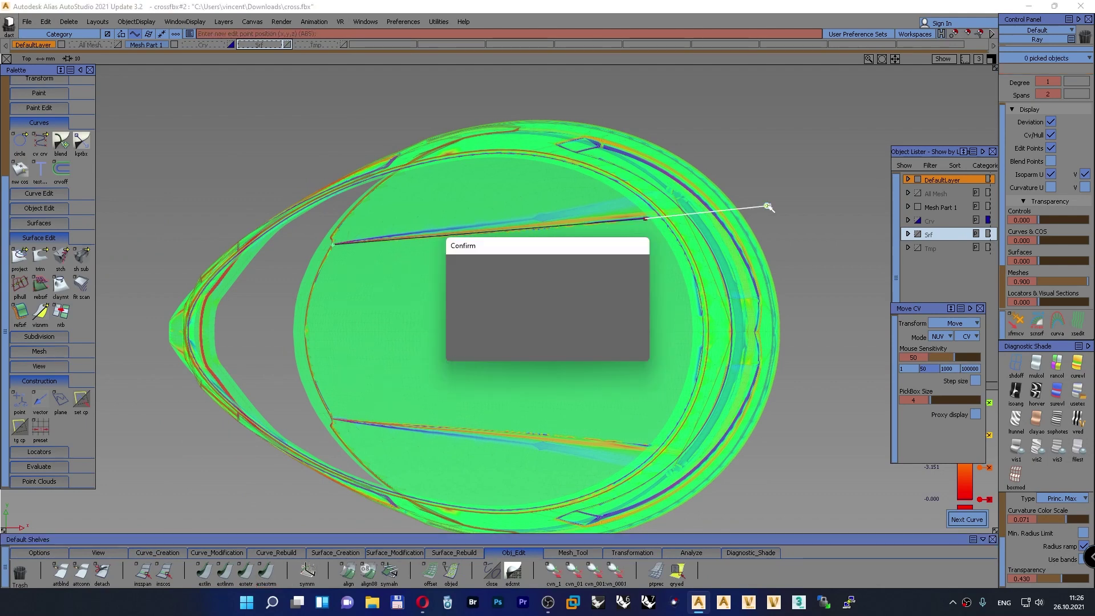
pyautogui.press('Return')
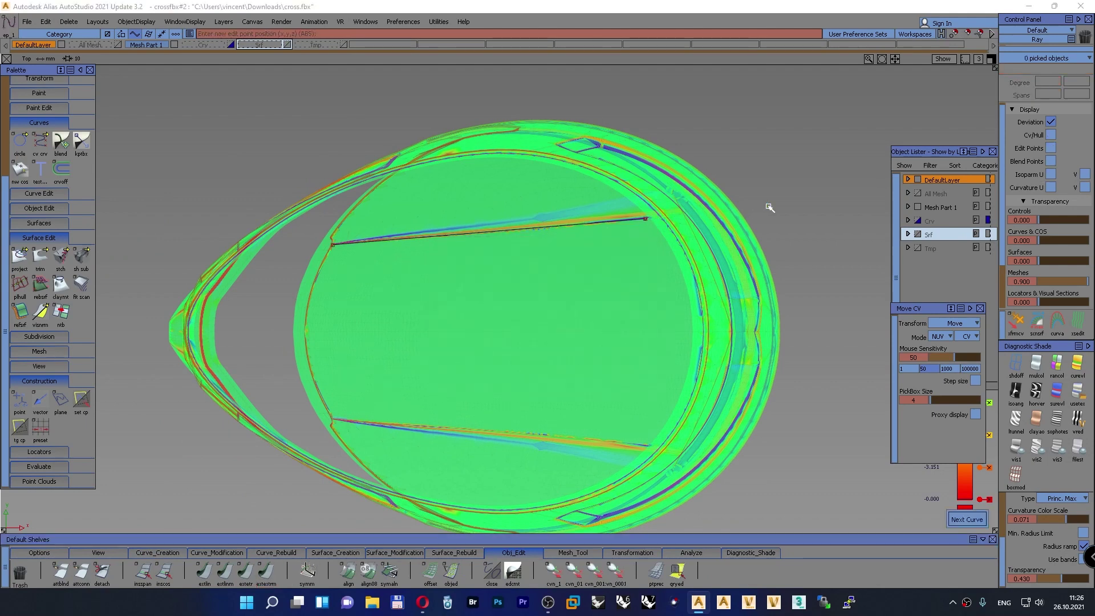
# Extend both ends of the upper crease curve past the front and rear edges of the helmet crown
pyautogui.click(266, 570)
pyautogui.click(644, 219)
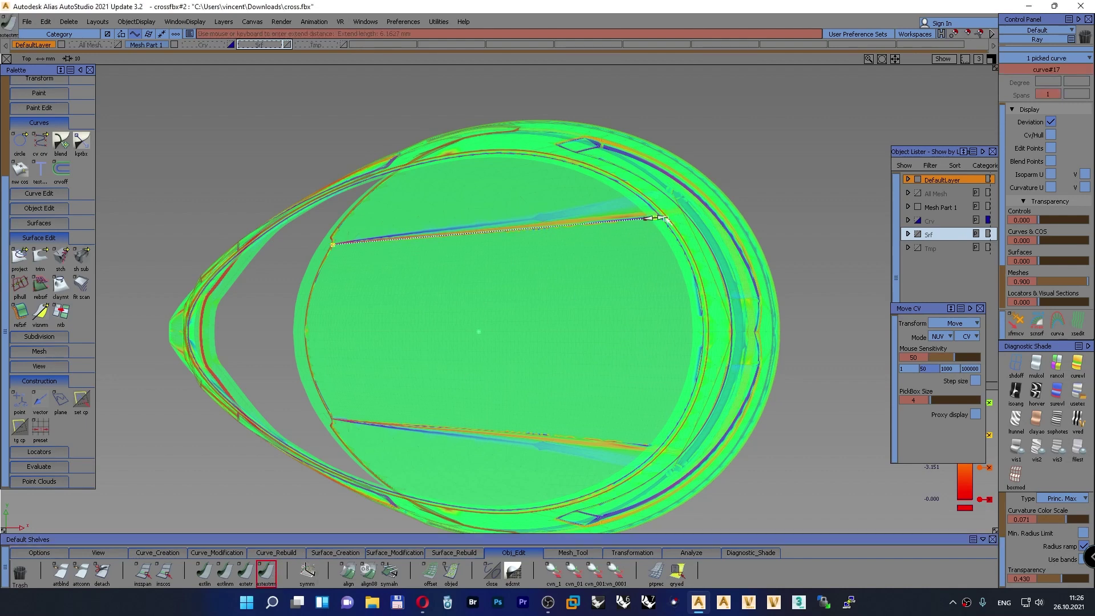
pyautogui.moveTo(644, 219); pyautogui.dragTo(827, 216)
pyautogui.moveTo(350, 251); pyautogui.dragTo(203, 251)
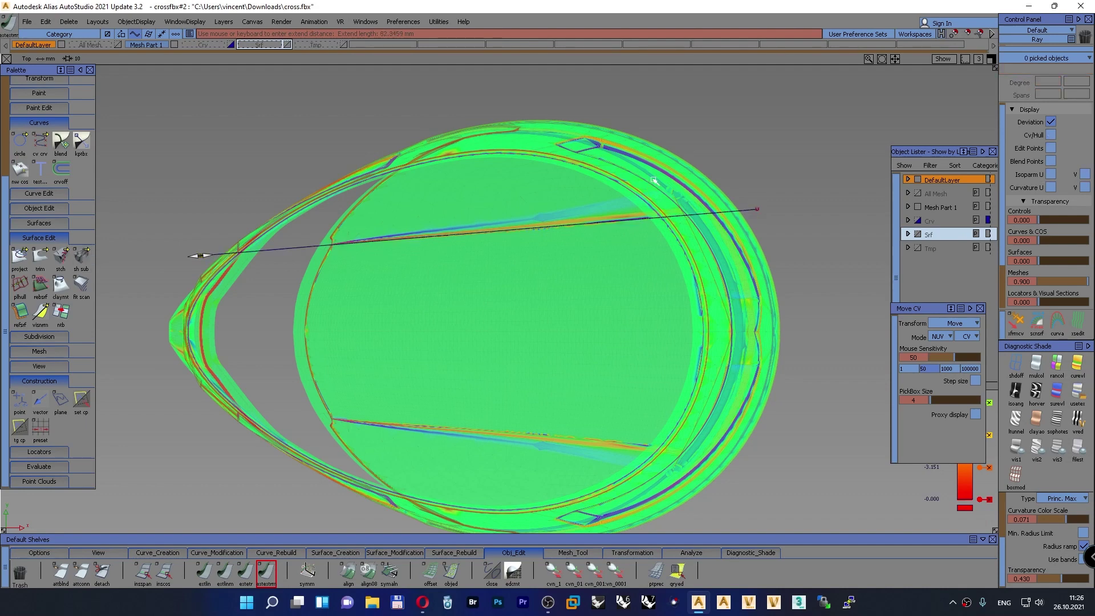
# Mirror a duplicate of the extended crease curve across the helmet's centre plane onto the lower crease
pyautogui.keyDown('ctrl'); pyautogui.keyDown('shift'); pyautogui.moveTo(769, 150); pyautogui.dragTo(765, 171); pyautogui.keyUp('shift'); pyautogui.keyUp('ctrl')
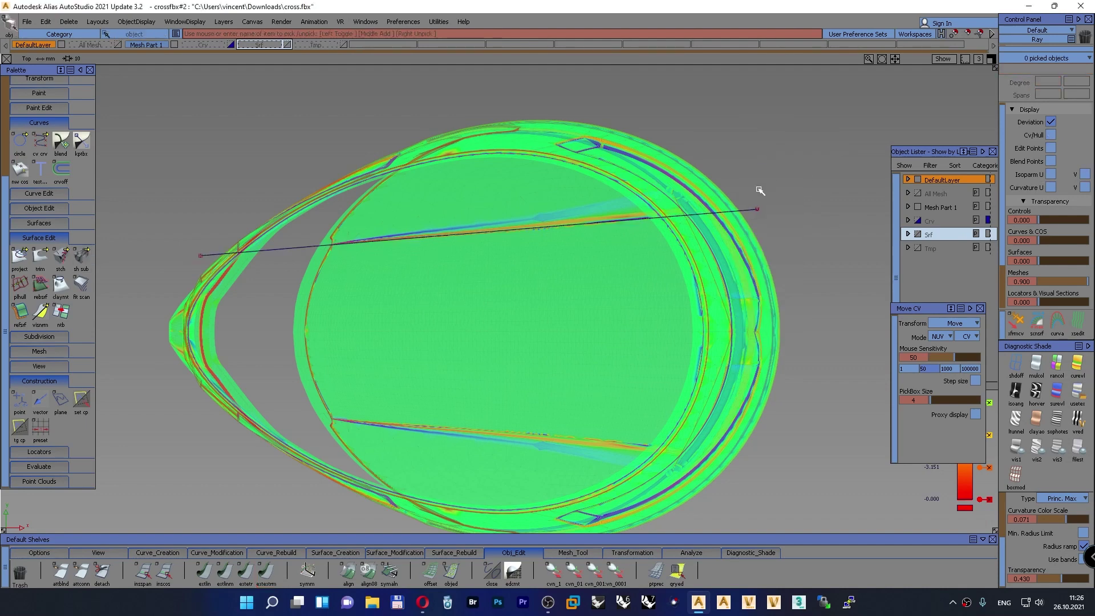
pyautogui.click(751, 212)
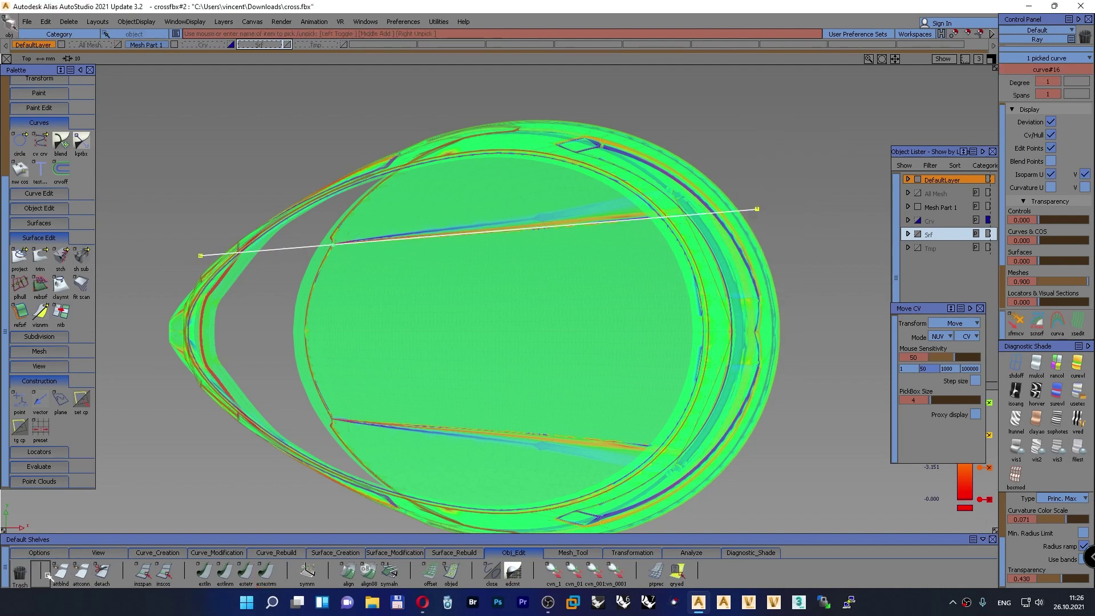
pyautogui.click(40, 553)
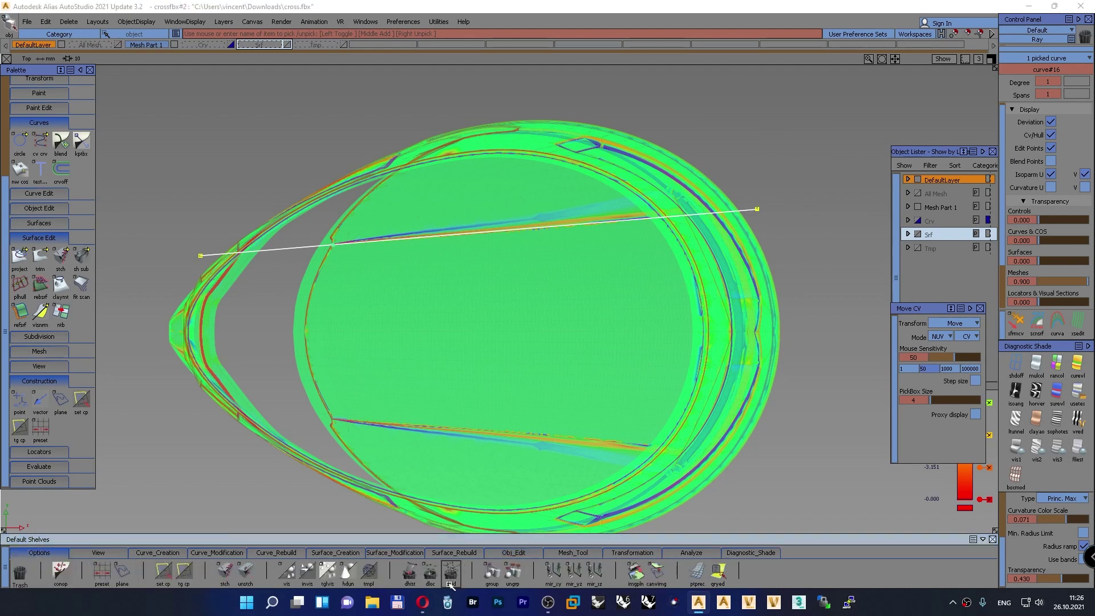
pyautogui.click(594, 577)
pyautogui.keyDown('ctrl'); pyautogui.keyDown('shift'); pyautogui.moveTo(678, 351); pyautogui.dragTo(677, 324); pyautogui.keyUp('shift'); pyautogui.keyUp('ctrl')
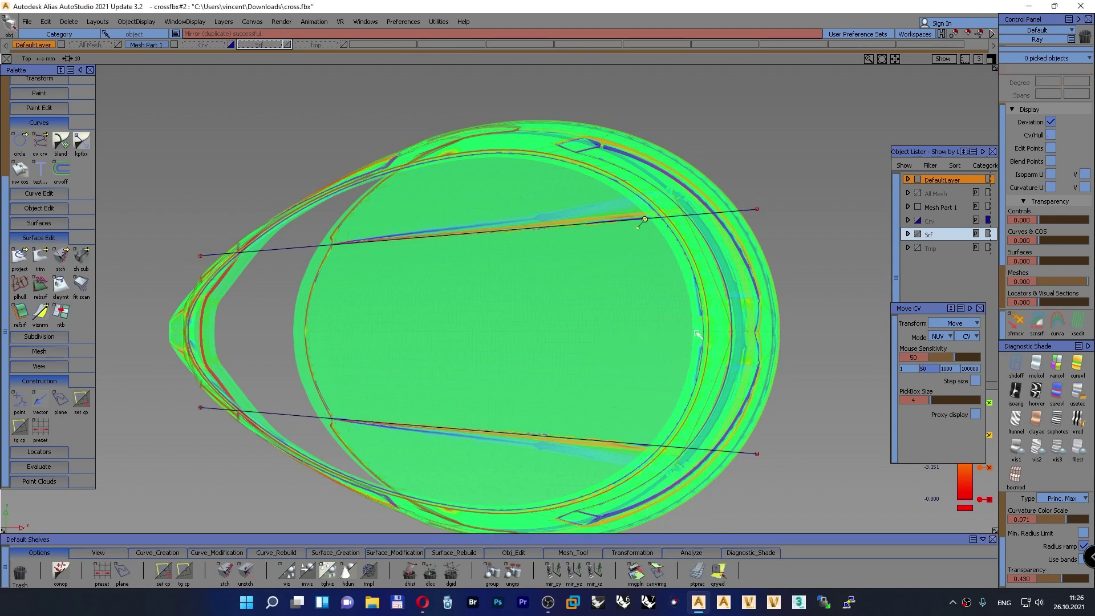
# Hide the Mesh Part 1 layer and show the Srf layer
pyautogui.keyDown('alt'); pyautogui.keyDown('shift'); pyautogui.moveTo(697, 333); pyautogui.dragTo(686, 354, button='right'); pyautogui.keyUp('shift'); pyautogui.keyUp('alt')
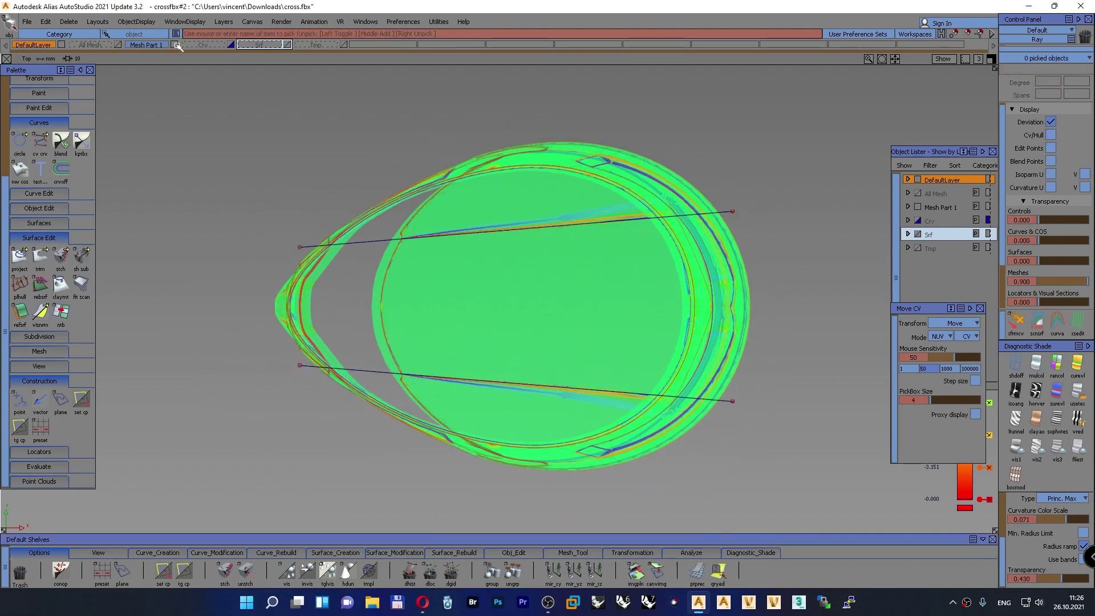
pyautogui.click(177, 45)
pyautogui.click(285, 45)
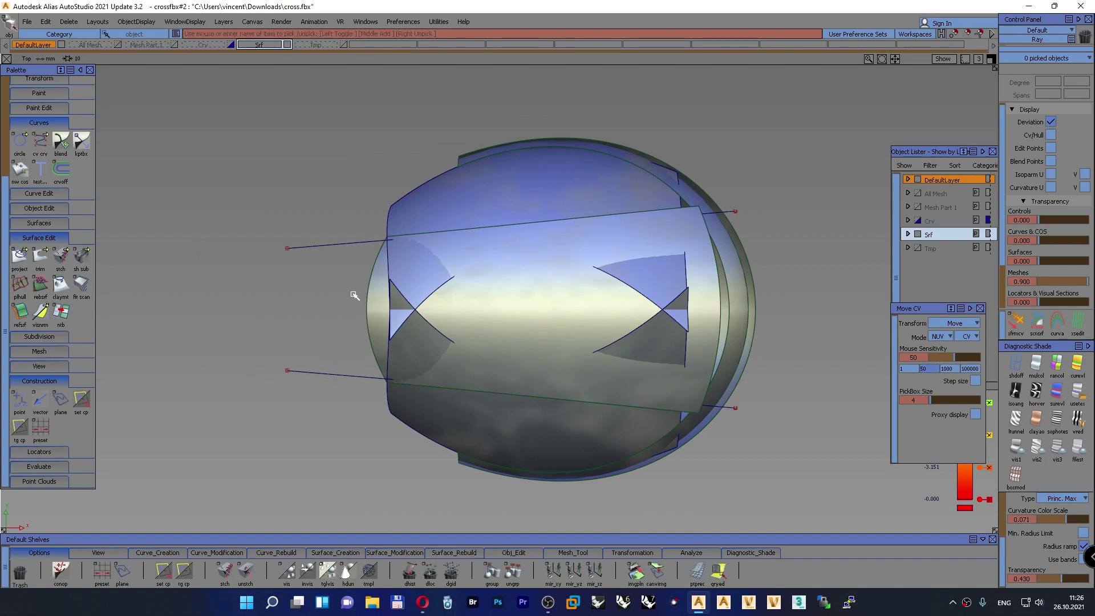
# Trim Convert the crown surface with the two crease curves projected along Z, keeping the region between them
pyautogui.keyDown('ctrl'); pyautogui.keyDown('shift'); pyautogui.moveTo(313, 188); pyautogui.dragTo(320, 224); pyautogui.keyUp('shift'); pyautogui.keyUp('ctrl')
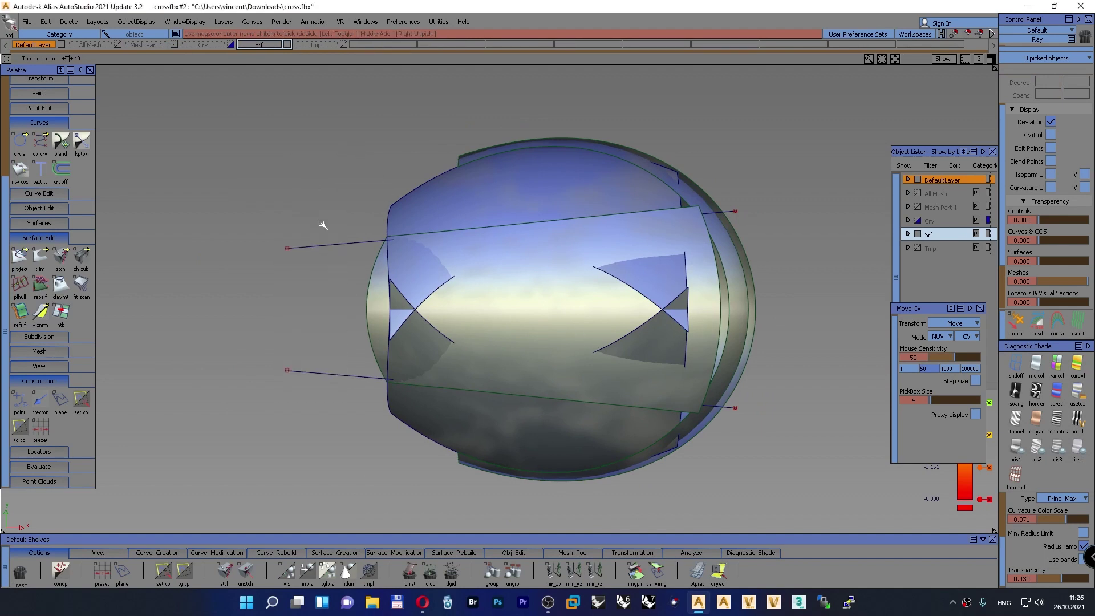
pyautogui.click(378, 273)
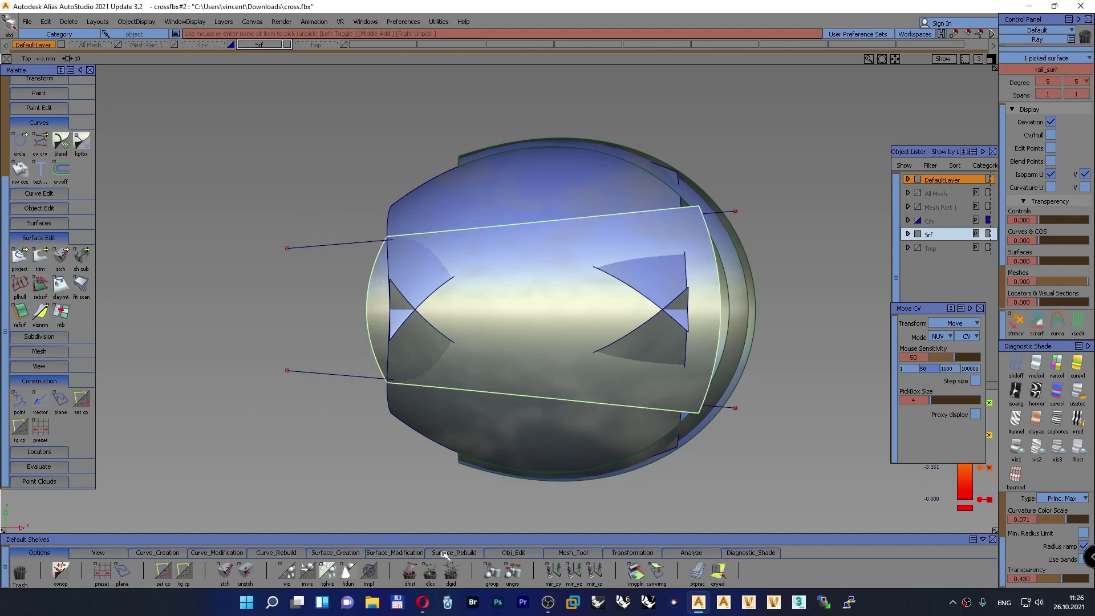
pyautogui.click(395, 552)
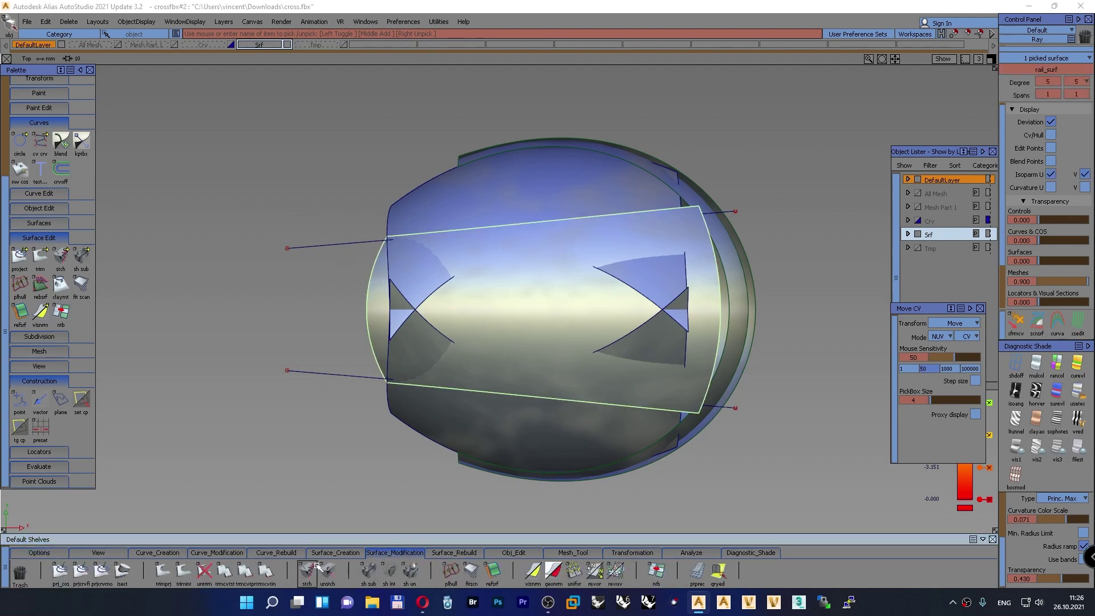
pyautogui.doubleClick(244, 571)
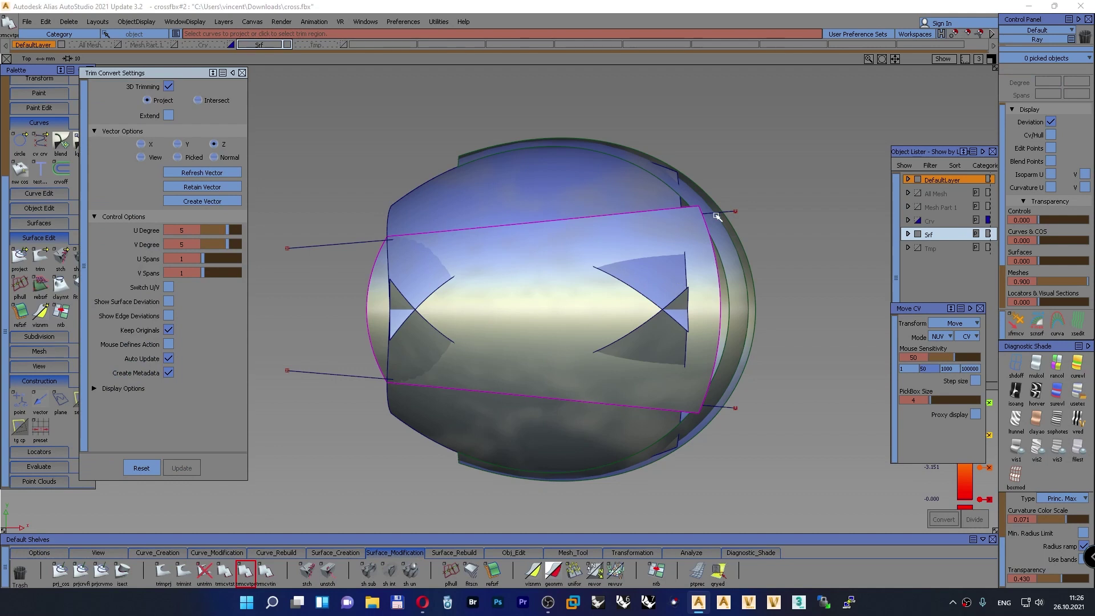
pyautogui.click(733, 212)
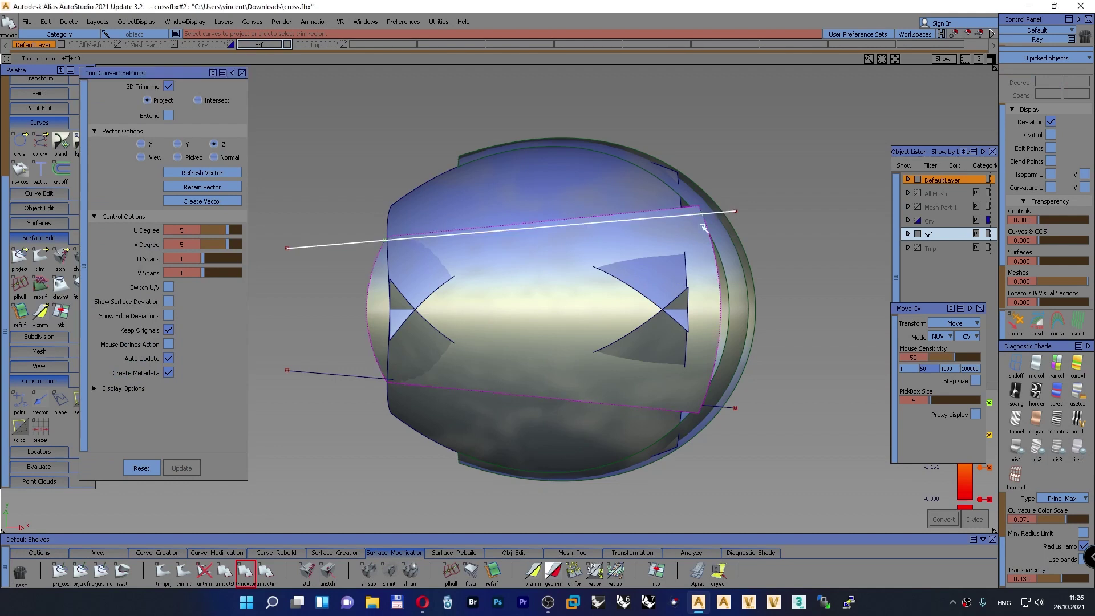
pyautogui.click(733, 407)
pyautogui.click(705, 291)
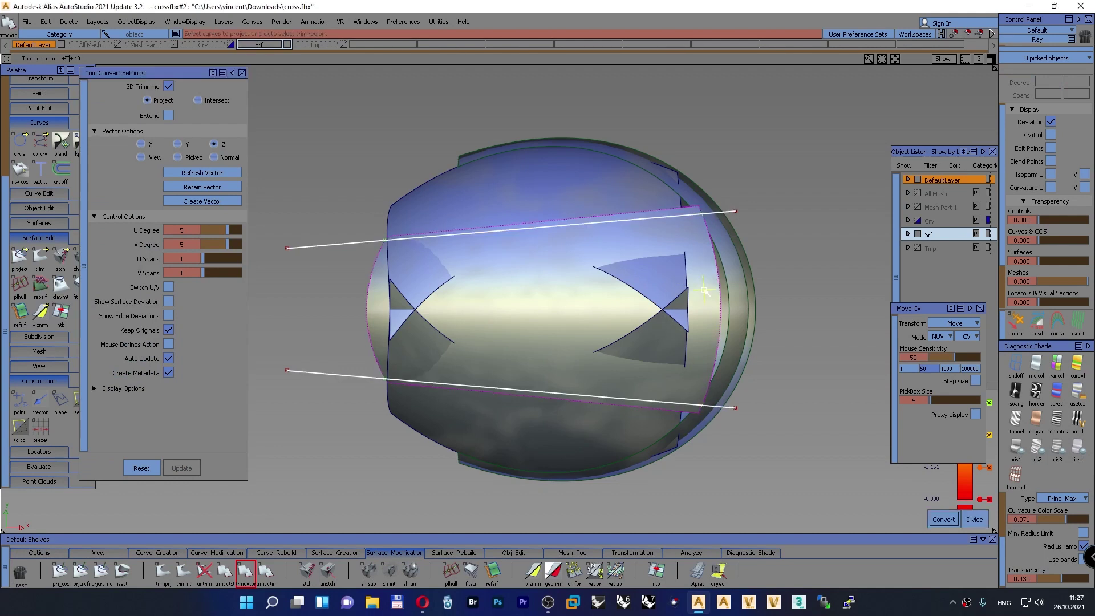
pyautogui.click(946, 520)
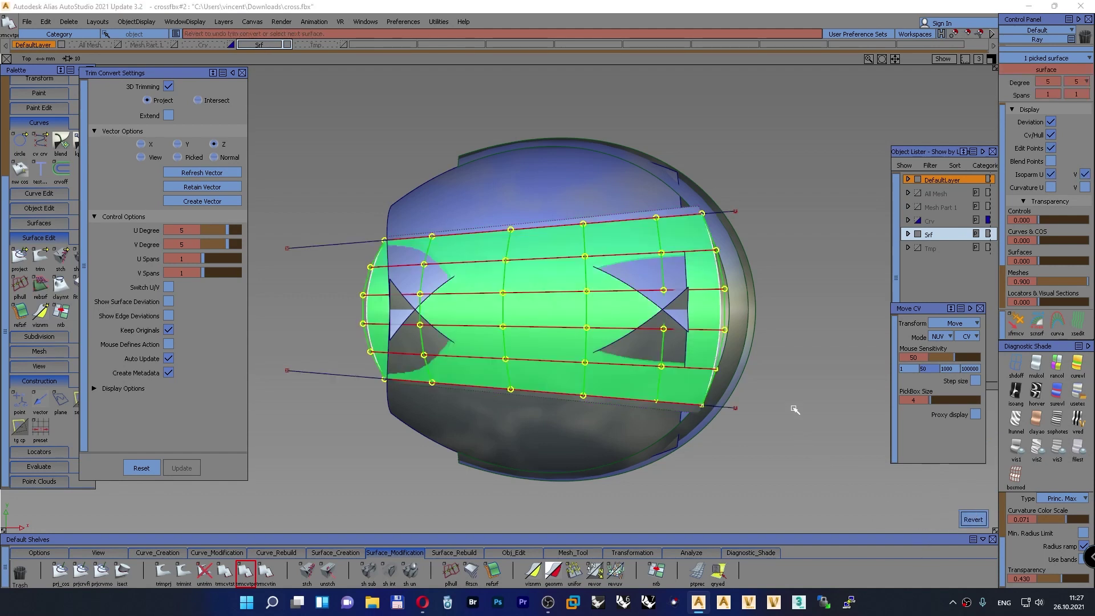
# Assign the original crown surface rail_surf to the hidden Tmp layer
pyautogui.moveTo(817, 223)
pyautogui.keyDown('ctrl'); pyautogui.keyDown('shift'); pyautogui.mouseDown()
pyautogui.moveTo(810, 193)
pyautogui.moveTo(796, 219)
pyautogui.mouseUp(); pyautogui.keyUp('shift'); pyautogui.keyUp('ctrl')
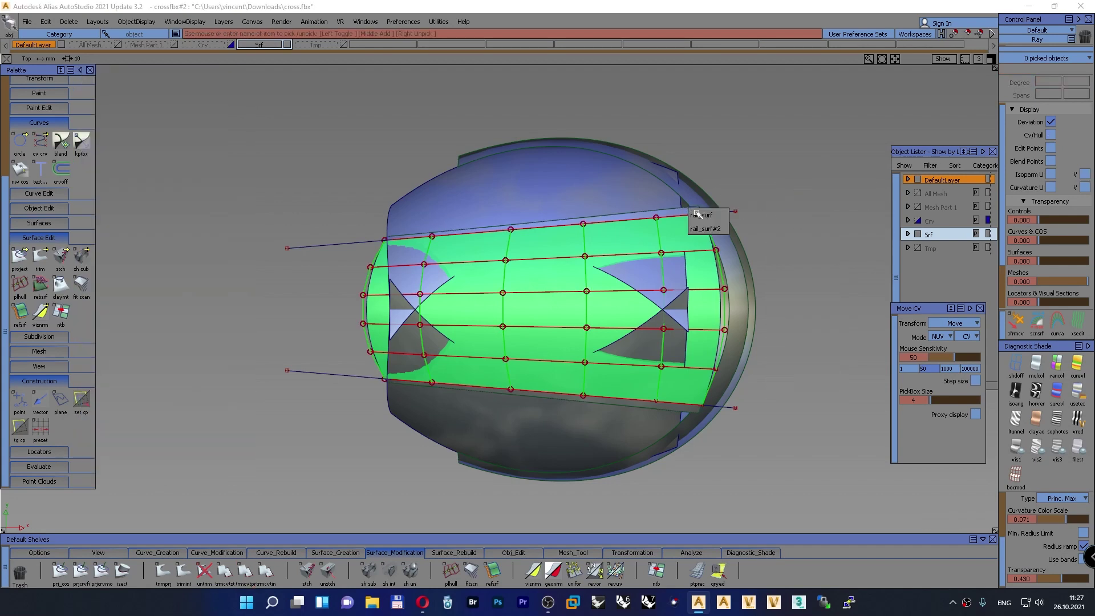
pyautogui.click(697, 214)
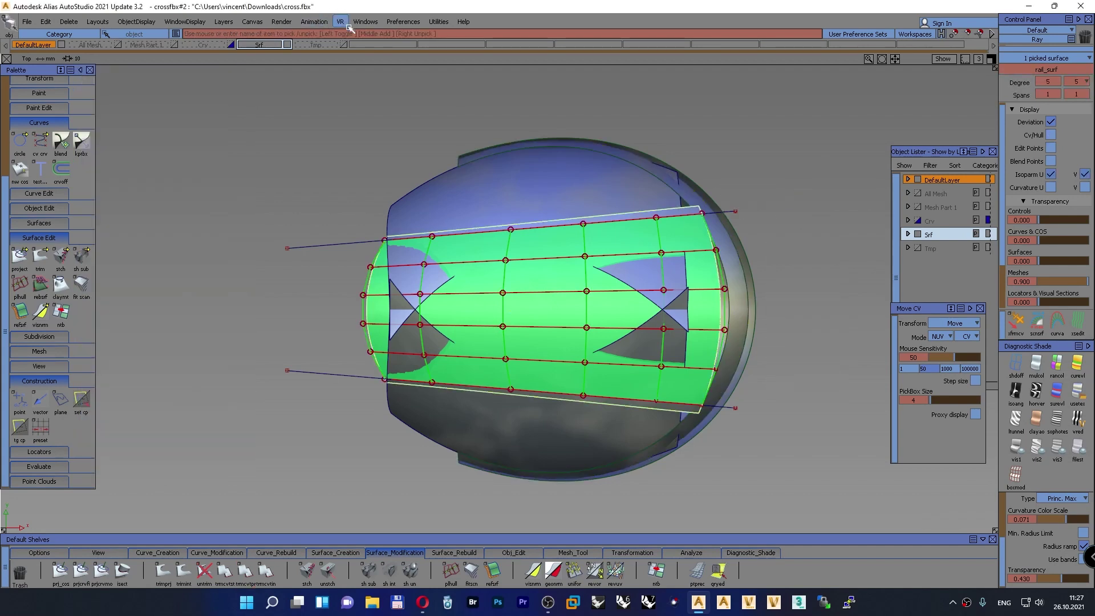
pyautogui.click(333, 44)
pyautogui.click(332, 52)
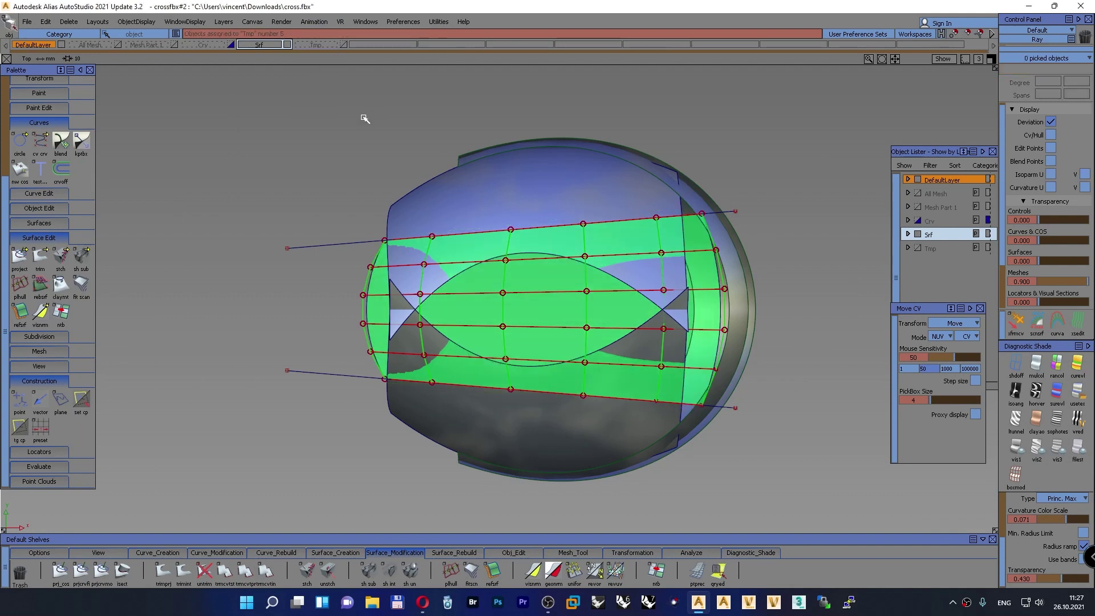
# Apply user texture diagnostic shading to the converted crown surface in the perspective view
pyautogui.keyDown('alt'); pyautogui.keyDown('shift'); pyautogui.moveTo(330, 108); pyautogui.dragTo(325, 103, button='middle'); pyautogui.keyUp('shift'); pyautogui.keyUp('alt')
pyautogui.moveTo(314, 101)
pyautogui.keyDown('ctrl'); pyautogui.keyDown('shift'); pyautogui.mouseDown()
pyautogui.moveTo(337, 203)
pyautogui.moveTo(367, 220)
pyautogui.mouseUp(); pyautogui.keyUp('shift'); pyautogui.keyUp('ctrl')
pyautogui.click(1077, 393)
pyautogui.keyDown('alt'); pyautogui.keyDown('shift'); pyautogui.moveTo(433, 259); pyautogui.dragTo(218, 213); pyautogui.keyUp('shift'); pyautogui.keyUp('alt')
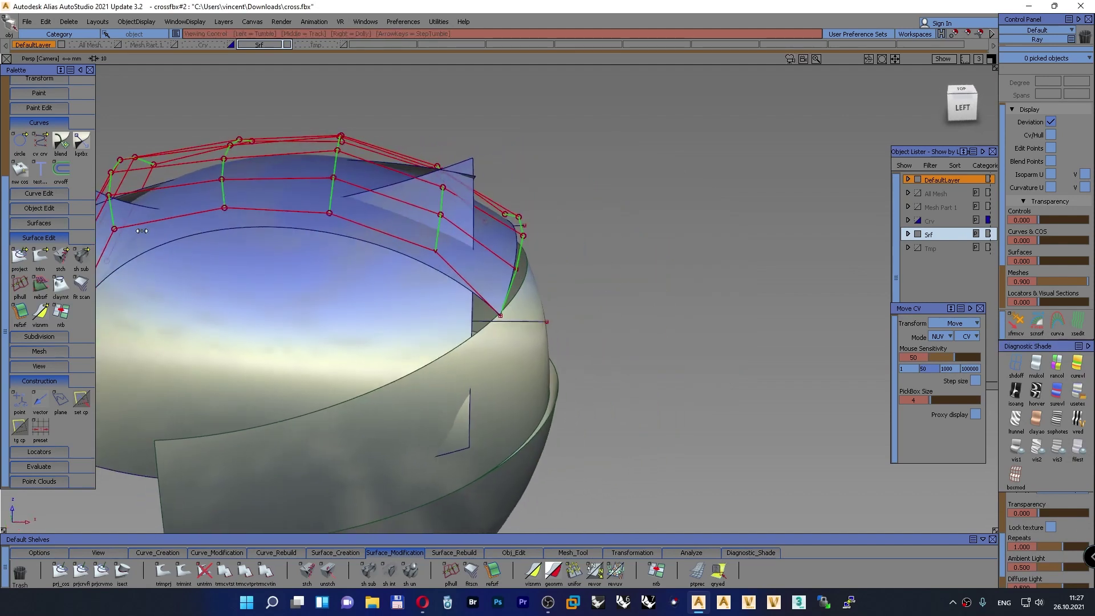
# Pick the converted crown surface and turn off its CV and hull display
pyautogui.keyDown('alt'); pyautogui.keyDown('shift'); pyautogui.moveTo(218, 213); pyautogui.dragTo(486, 213, button='middle'); pyautogui.keyUp('shift'); pyautogui.keyUp('alt')
pyautogui.keyDown('ctrl'); pyautogui.keyDown('shift'); pyautogui.moveTo(338, 142); pyautogui.dragTo(338, 160); pyautogui.keyUp('shift'); pyautogui.keyUp('ctrl')
pyautogui.click(475, 156)
pyautogui.keyDown('ctrl'); pyautogui.keyDown('shift'); pyautogui.moveTo(302, 119); pyautogui.dragTo(321, 137, button='right'); pyautogui.keyUp('shift'); pyautogui.keyUp('ctrl')
pyautogui.keyDown('ctrl'); pyautogui.keyDown('shift'); pyautogui.moveTo(320, 137); pyautogui.dragTo(320, 137); pyautogui.keyUp('shift'); pyautogui.keyUp('ctrl')
pyautogui.keyDown('ctrl'); pyautogui.keyDown('shift'); pyautogui.moveTo(321, 138); pyautogui.dragTo(324, 138, button='middle'); pyautogui.keyUp('shift'); pyautogui.keyUp('ctrl')
pyautogui.keyDown('ctrl'); pyautogui.keyDown('shift'); pyautogui.moveTo(325, 138); pyautogui.dragTo(348, 338); pyautogui.keyUp('shift'); pyautogui.keyUp('ctrl')
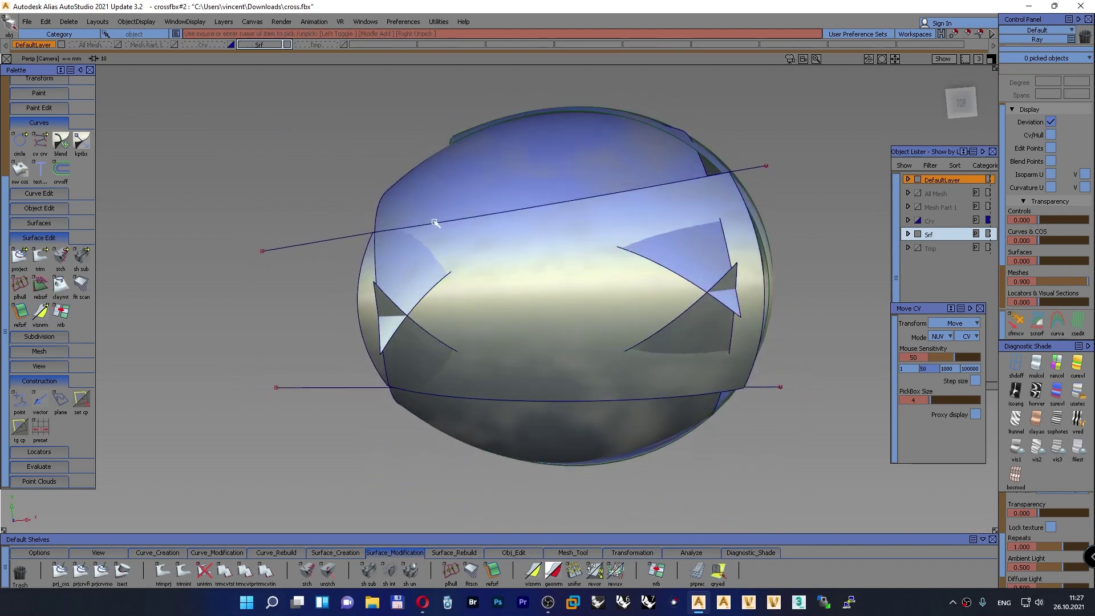
# Show the Mesh Part 1 layer and examine how the converted crown surface follows the mesh creases from the side and front
pyautogui.keyDown('alt'); pyautogui.keyDown('shift'); pyautogui.moveTo(434, 223); pyautogui.dragTo(218, 92); pyautogui.keyUp('shift'); pyautogui.keyUp('alt')
pyautogui.click(172, 44)
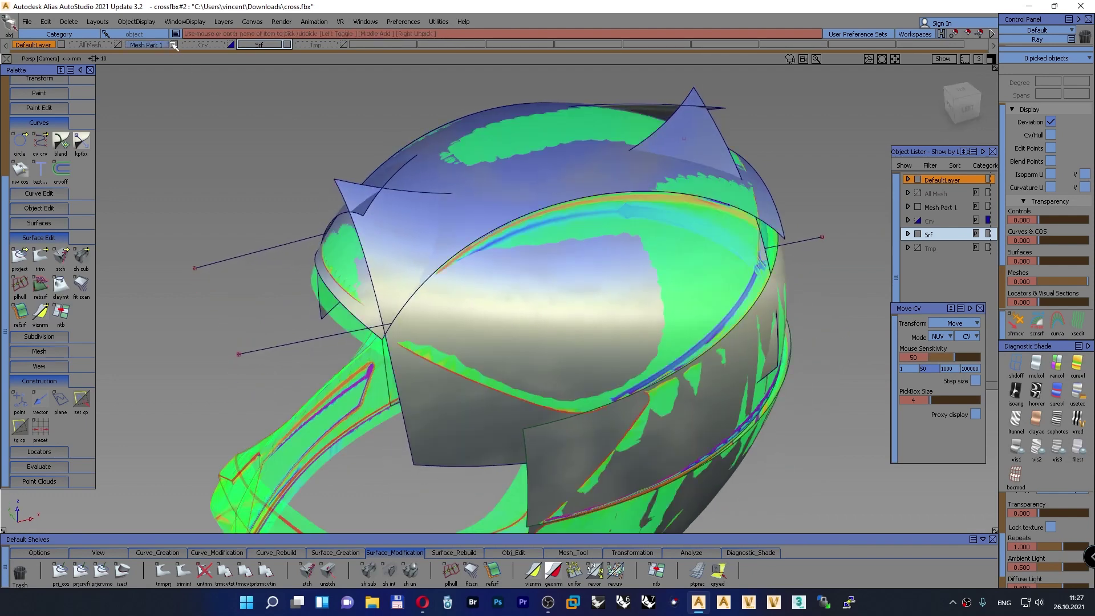
pyautogui.keyDown('alt'); pyautogui.keyDown('shift'); pyautogui.moveTo(356, 207); pyautogui.dragTo(577, 224); pyautogui.keyUp('shift'); pyautogui.keyUp('alt')
pyautogui.keyDown('alt'); pyautogui.keyDown('shift'); pyautogui.moveTo(594, 165); pyautogui.dragTo(736, 195); pyautogui.keyUp('shift'); pyautogui.keyUp('alt')
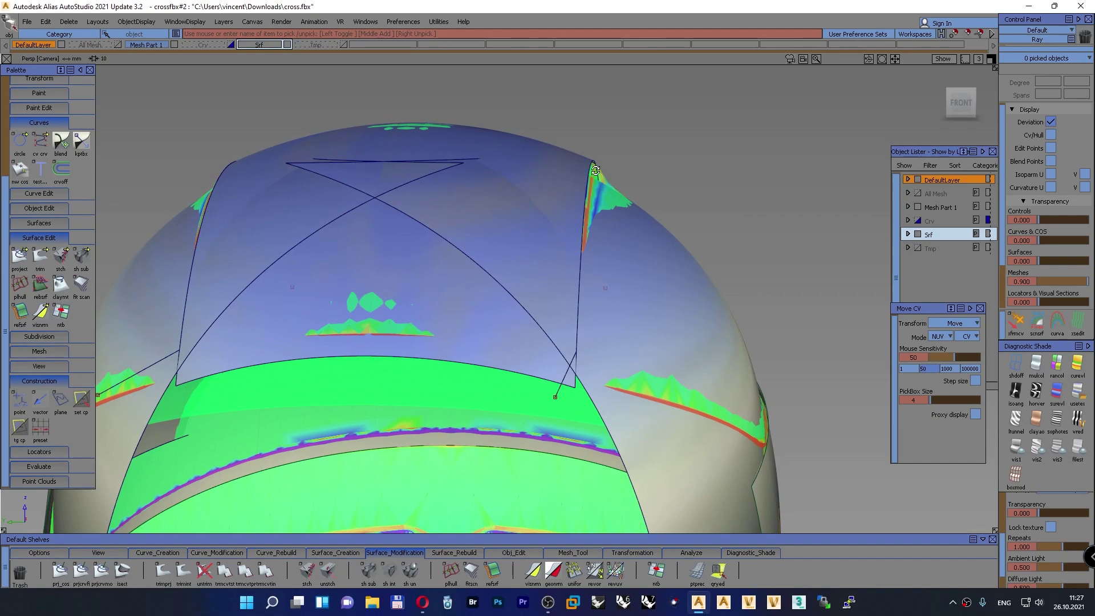
pyautogui.keyDown('alt'); pyautogui.keyDown('shift'); pyautogui.moveTo(595, 170); pyautogui.dragTo(342, 302); pyautogui.keyUp('shift'); pyautogui.keyUp('alt')
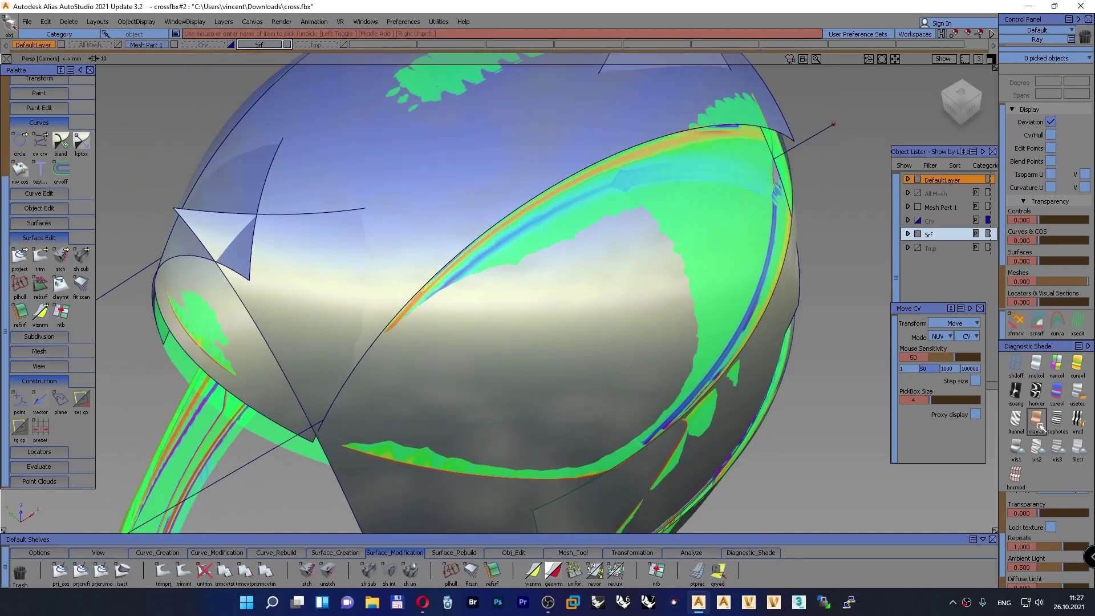
# Hide the Srf layer and assign the converted crown surface to it
pyautogui.click(280, 47)
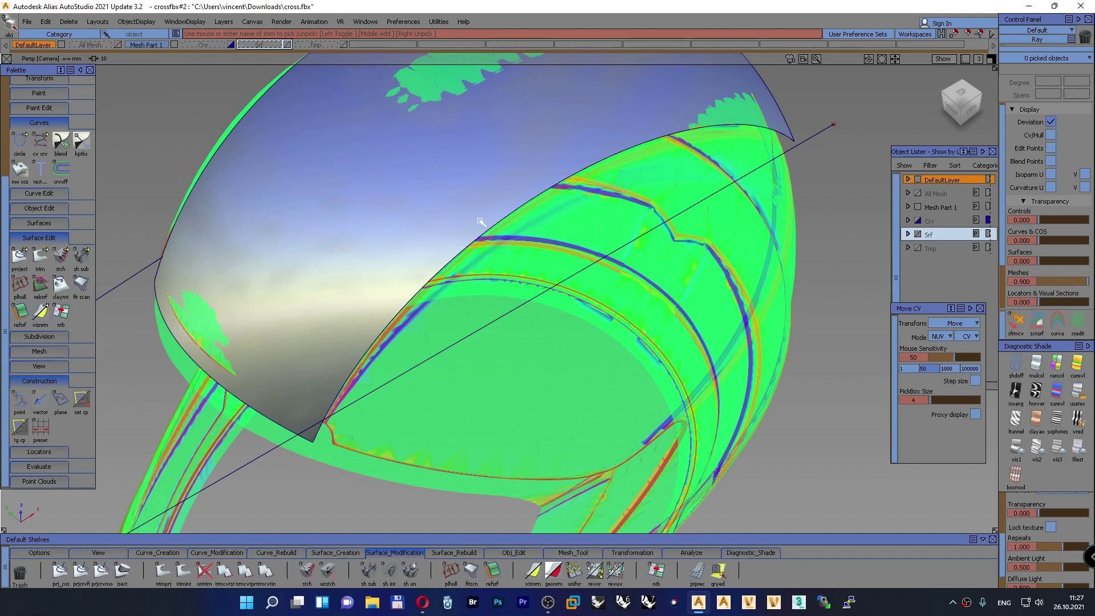
pyautogui.keyDown('alt'); pyautogui.keyDown('shift'); pyautogui.moveTo(497, 214); pyautogui.dragTo(442, 237, button='right'); pyautogui.keyUp('shift'); pyautogui.keyUp('alt')
pyautogui.keyDown('ctrl'); pyautogui.keyDown('shift'); pyautogui.moveTo(679, 204); pyautogui.dragTo(644, 216); pyautogui.keyUp('shift'); pyautogui.keyUp('ctrl')
pyautogui.click(558, 139)
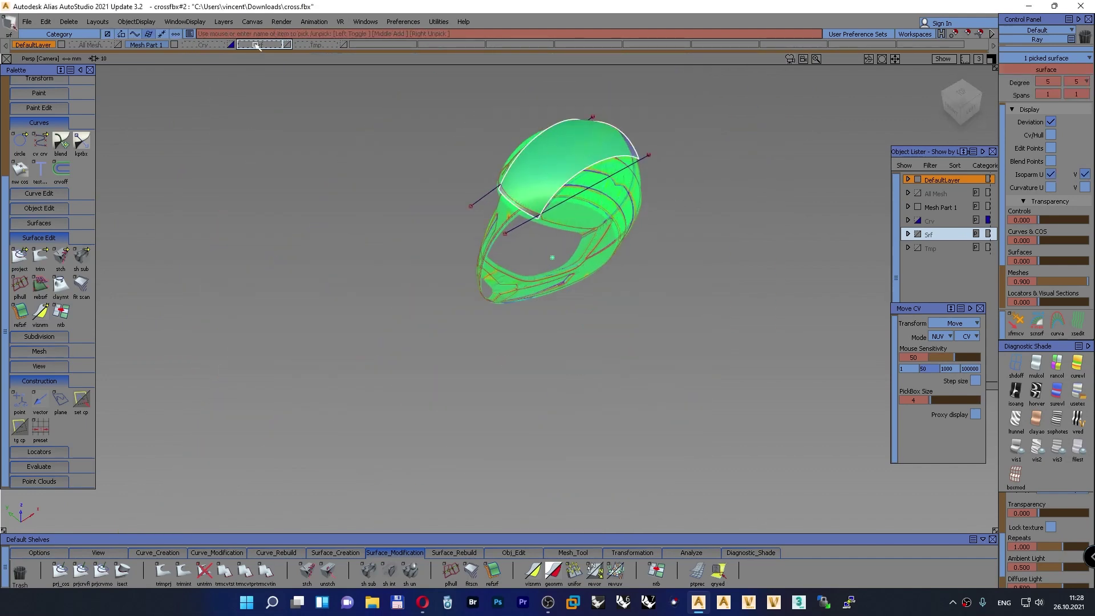
pyautogui.moveTo(254, 45); pyautogui.dragTo(256, 54)
# Pick both crease curves and assign them to the Crv layer
pyautogui.keyDown('ctrl'); pyautogui.keyDown('shift'); pyautogui.moveTo(350, 143); pyautogui.dragTo(395, 142); pyautogui.keyUp('shift'); pyautogui.keyUp('ctrl')
pyautogui.moveTo(550, 227); pyautogui.dragTo(466, 149)
pyautogui.click(202, 45)
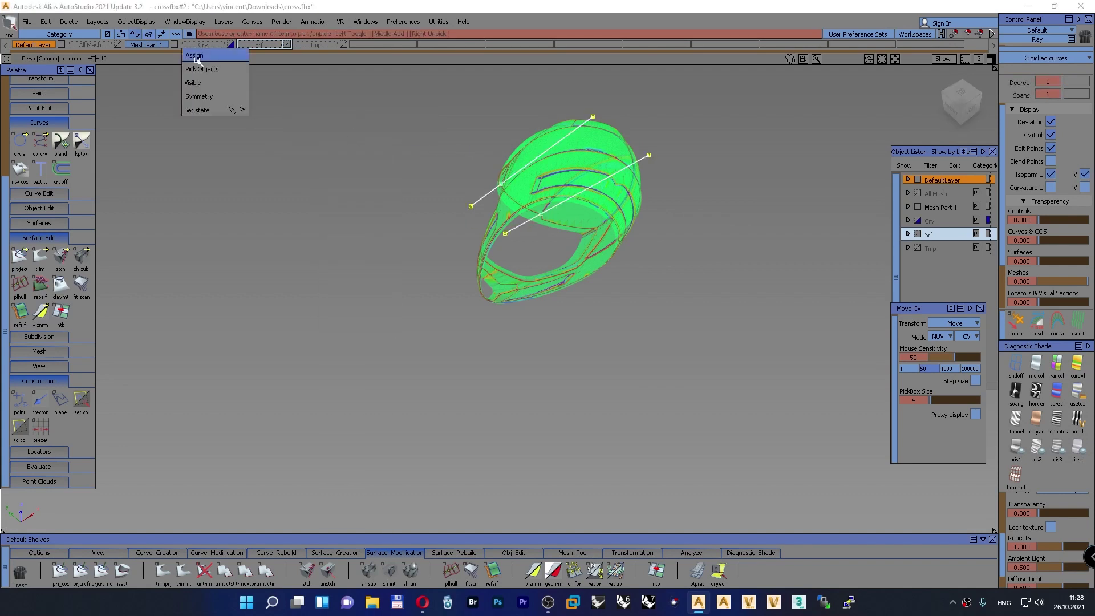
pyautogui.click(200, 55)
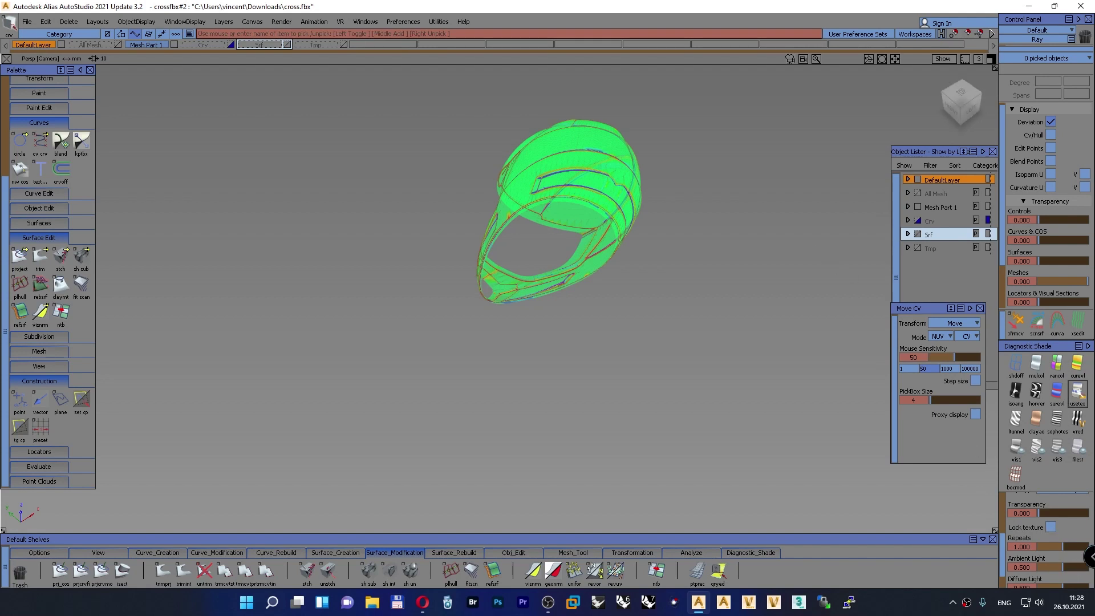
# Apply curvature evaluation shading to the helmet mesh with transparency 0.000 and view it from the top
pyautogui.click(1076, 392)
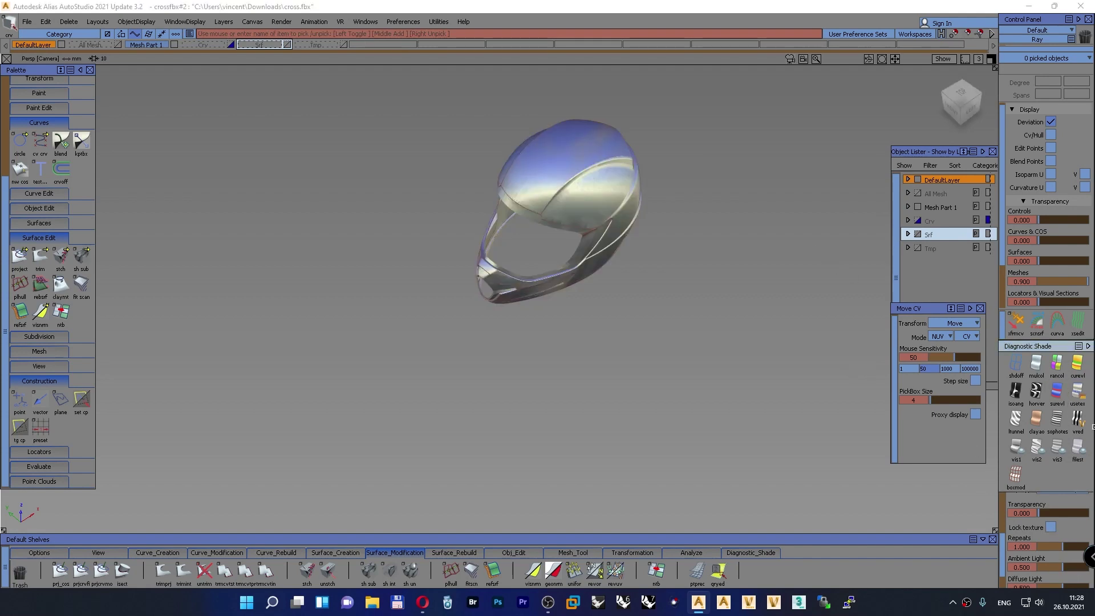
pyautogui.click(1077, 365)
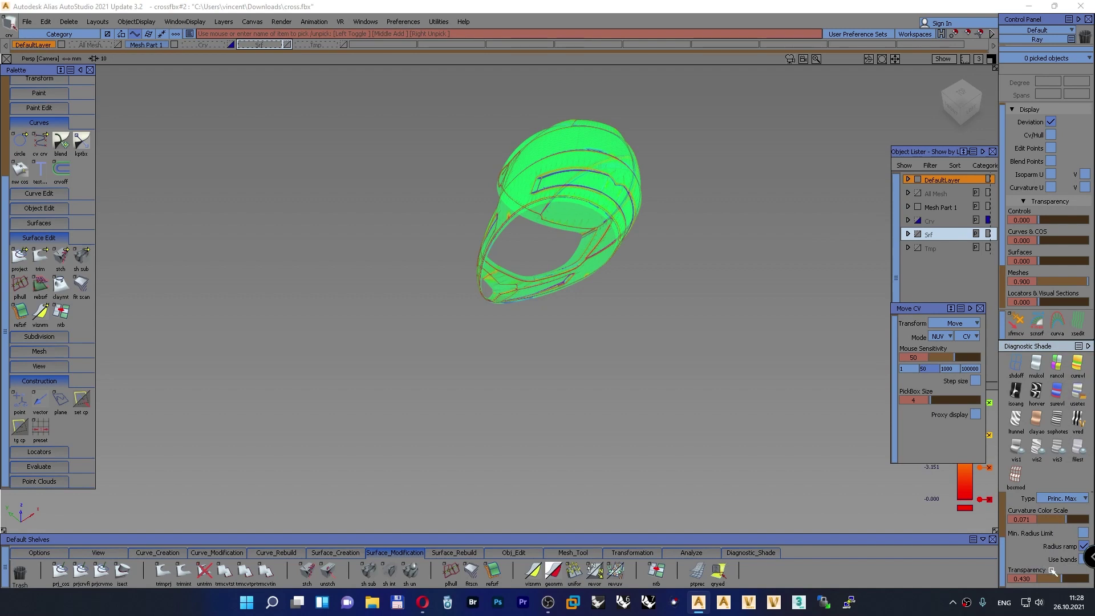
pyautogui.moveTo(1058, 581); pyautogui.dragTo(998, 582)
pyautogui.press('F5')
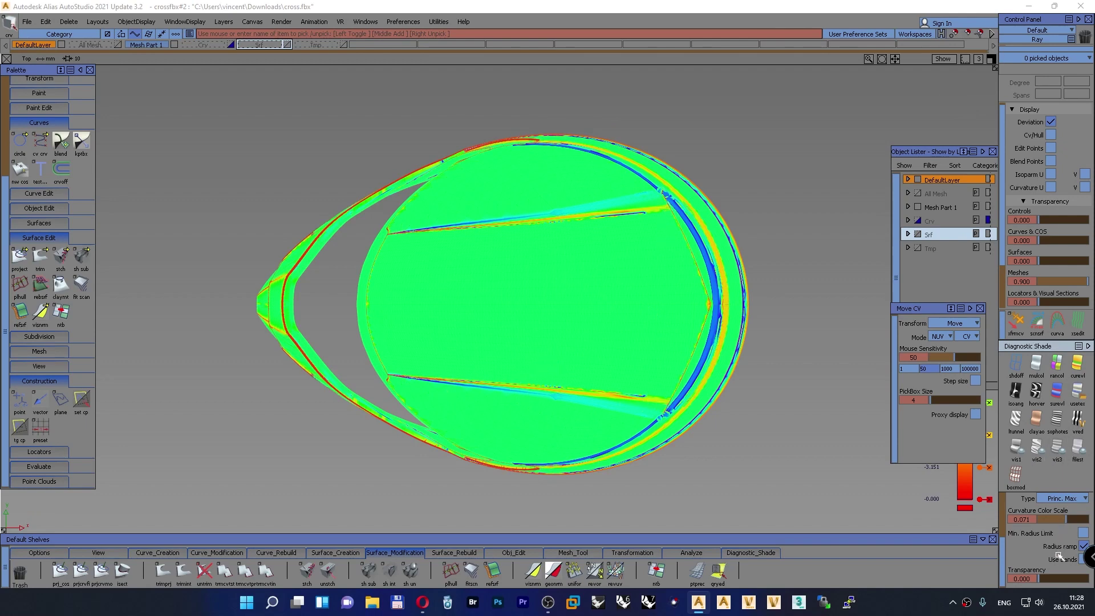
# Set the curvature color scale of the mesh evaluation to 0.206
pyautogui.click(1071, 520)
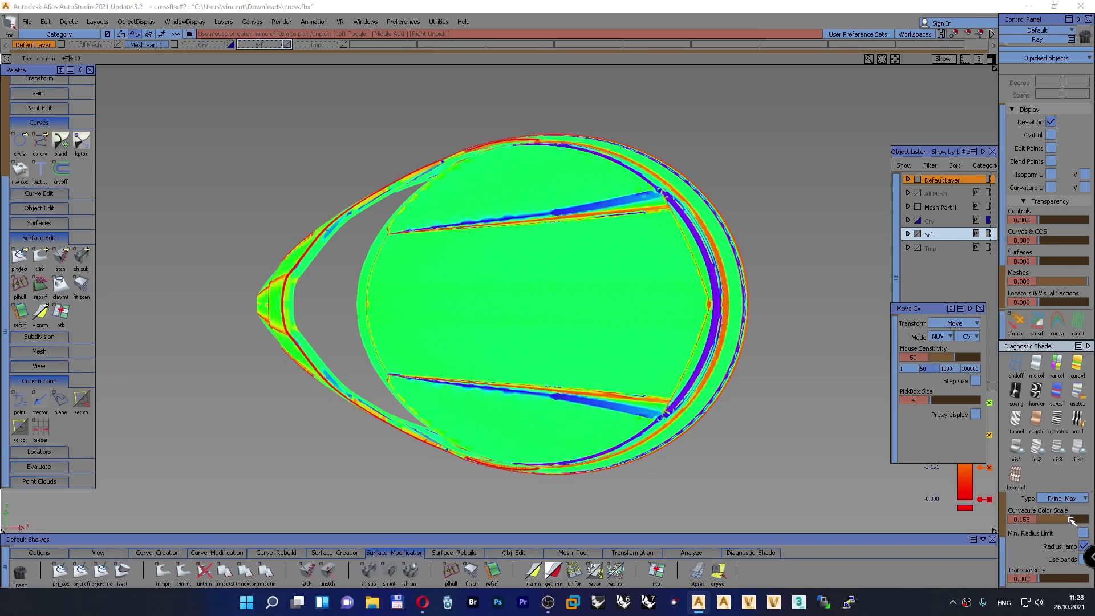
pyautogui.moveTo(1070, 520); pyautogui.dragTo(1072, 520)
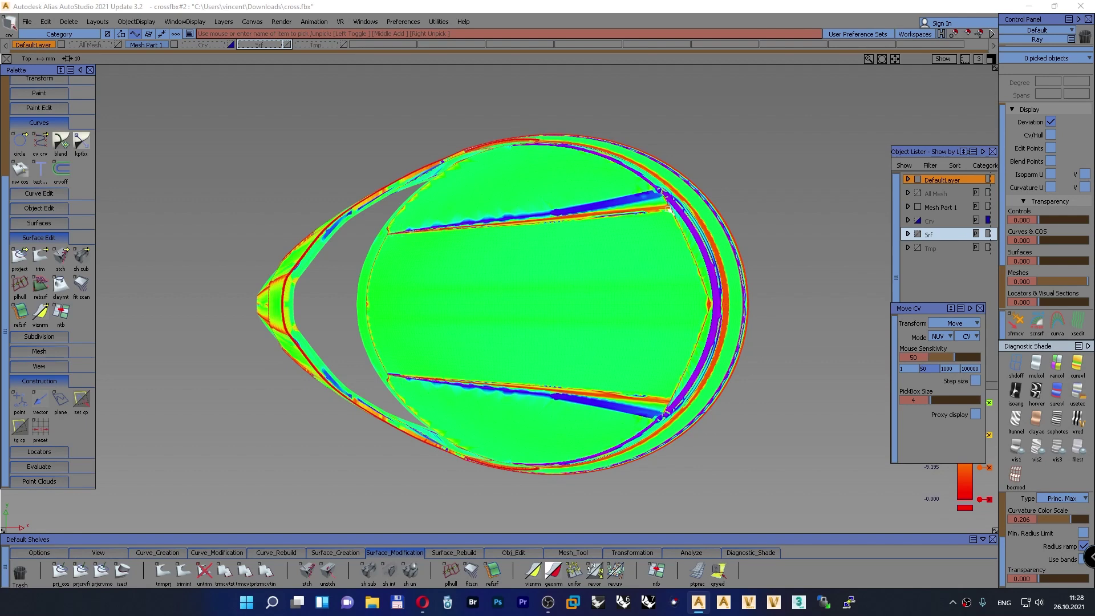
pyautogui.keyDown('alt'); pyautogui.keyDown('shift'); pyautogui.moveTo(611, 264); pyautogui.dragTo(611, 232, button='right'); pyautogui.keyUp('shift'); pyautogui.keyUp('alt')
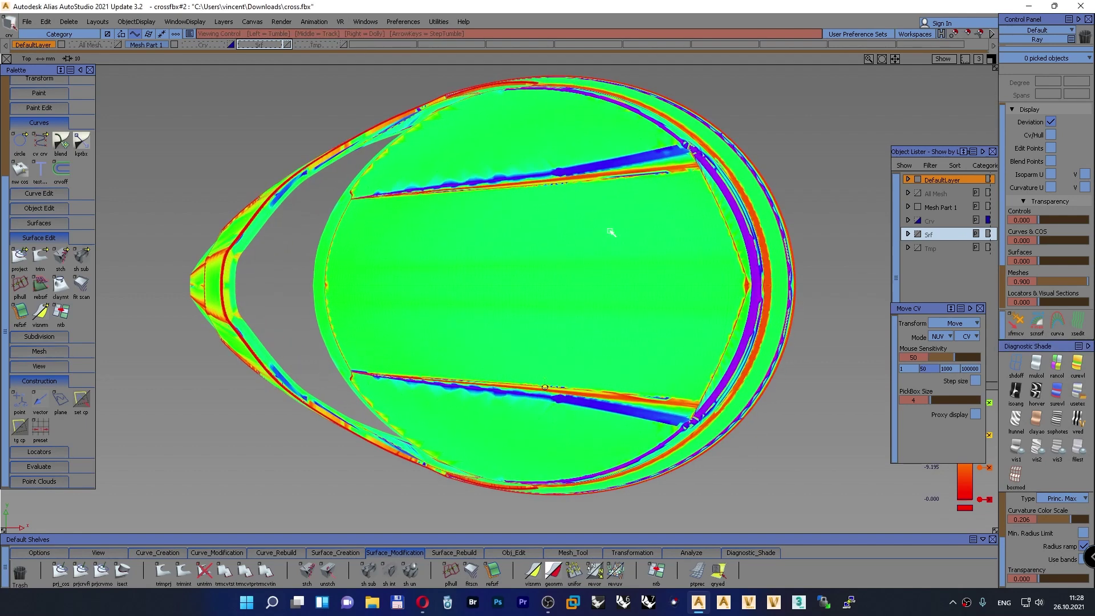
# Draw a straight degree 1 edit-point curve along the crown's upper crease in the top view, between the crease's front and rear corners
pyautogui.click(160, 554)
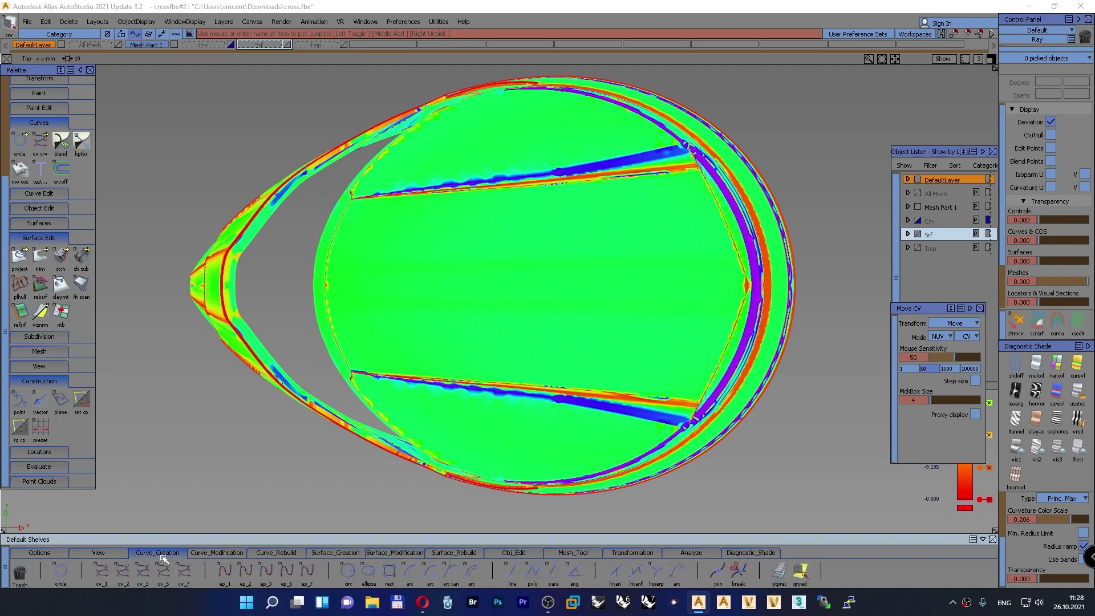
pyautogui.click(224, 570)
pyautogui.scroll(5, 356, 205)
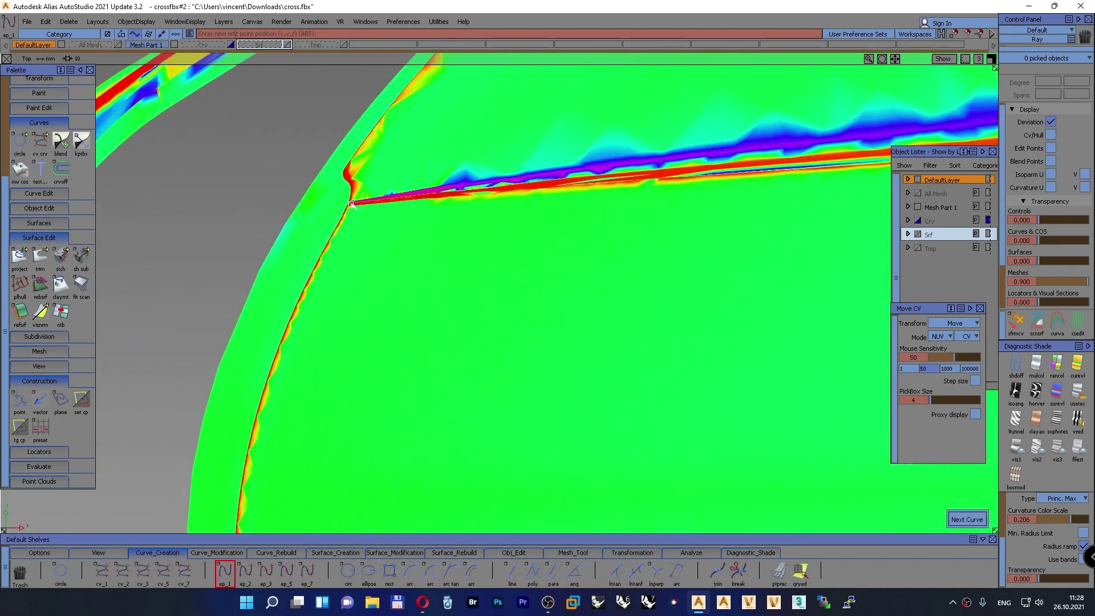
pyautogui.click(351, 204)
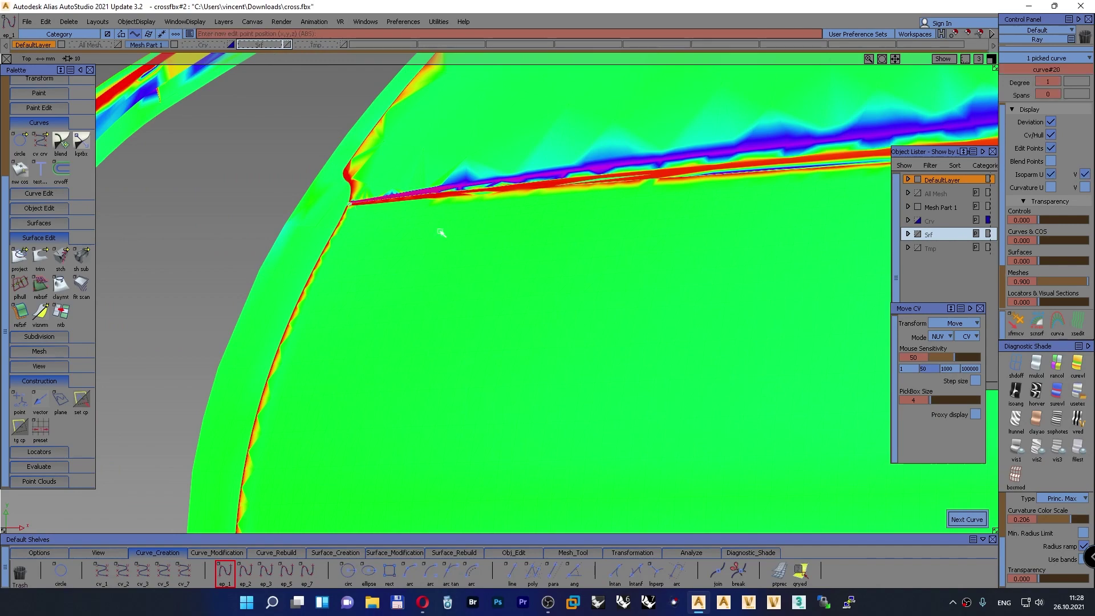
pyautogui.keyDown('alt'); pyautogui.keyDown('shift'); pyautogui.moveTo(442, 233); pyautogui.dragTo(393, 258, button='right'); pyautogui.keyUp('shift'); pyautogui.keyUp('alt')
pyautogui.keyDown('alt'); pyautogui.keyDown('shift'); pyautogui.moveTo(684, 217); pyautogui.dragTo(321, 248, button='middle'); pyautogui.keyUp('shift'); pyautogui.keyUp('alt')
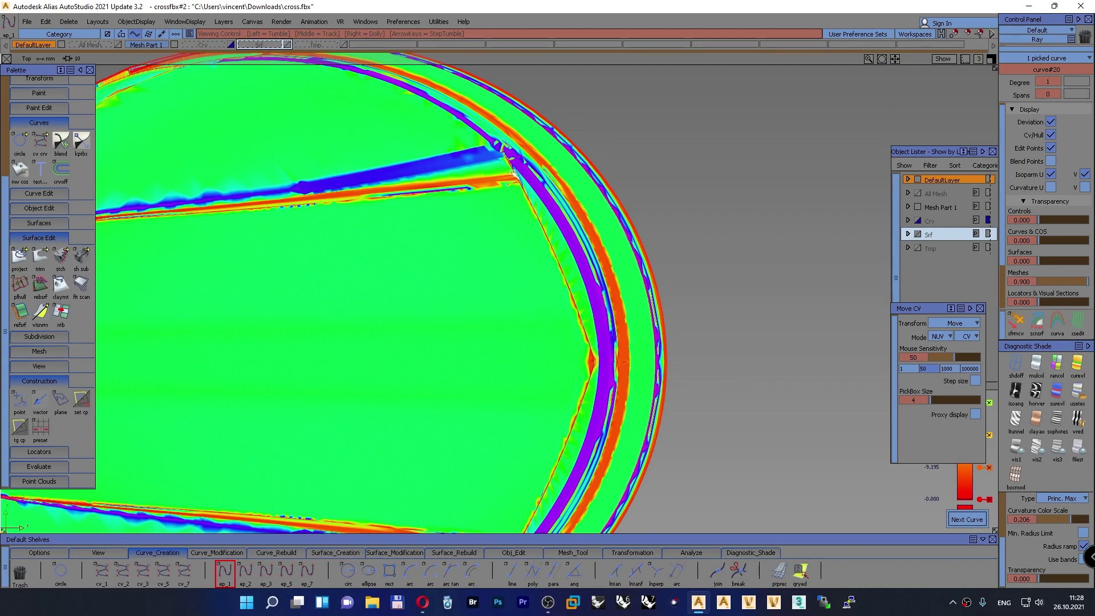
pyautogui.scroll(4, 536, 206)
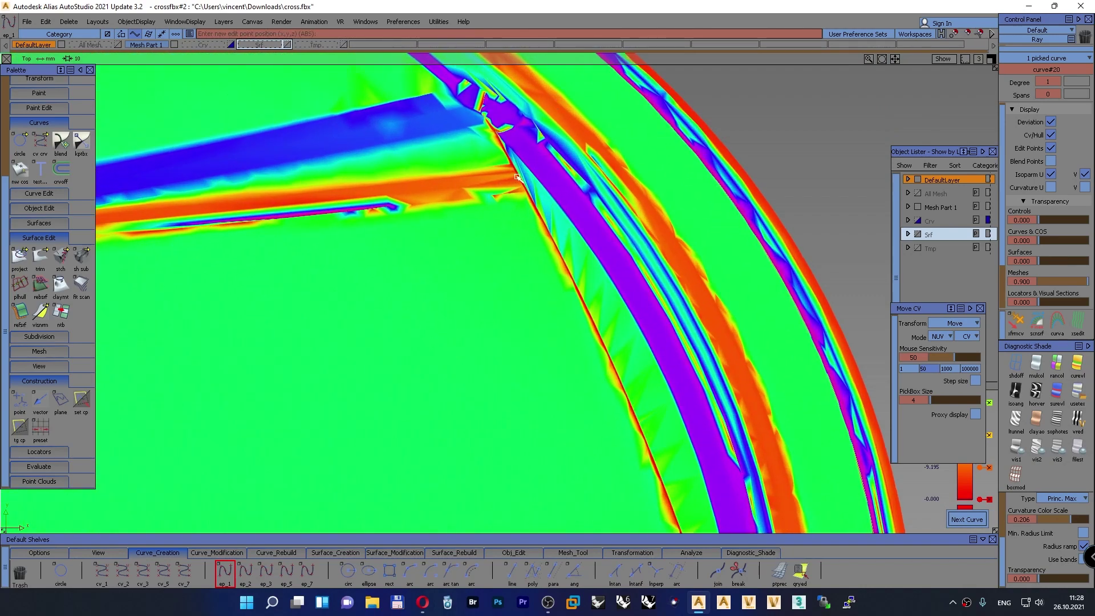
pyautogui.click(517, 175)
pyautogui.scroll(-5, 517, 175)
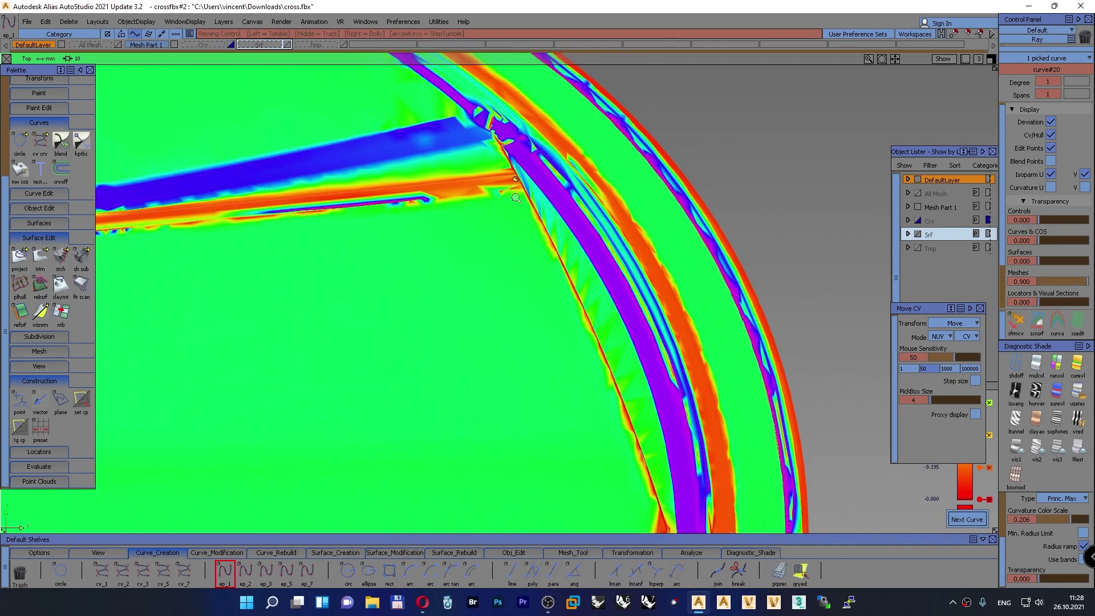
# Turn off diagnostic shading and extend the new crease line at both ends past the helmet outline
pyautogui.click(1014, 367)
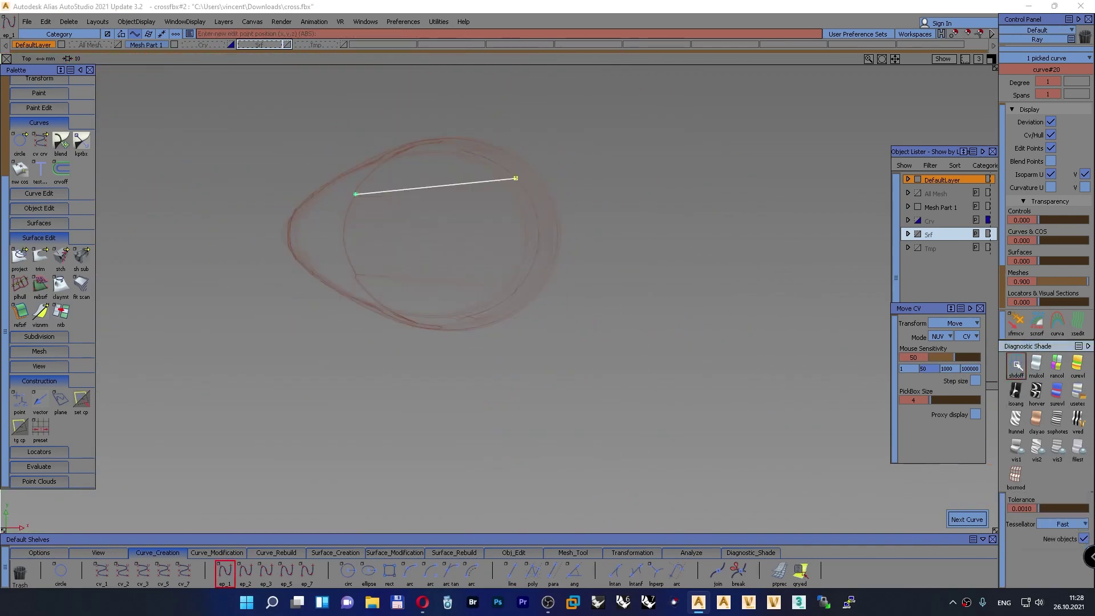
pyautogui.keyDown('alt'); pyautogui.keyDown('shift'); pyautogui.moveTo(444, 272); pyautogui.dragTo(616, 308, button='middle'); pyautogui.keyUp('shift'); pyautogui.keyUp('alt')
pyautogui.click(513, 552)
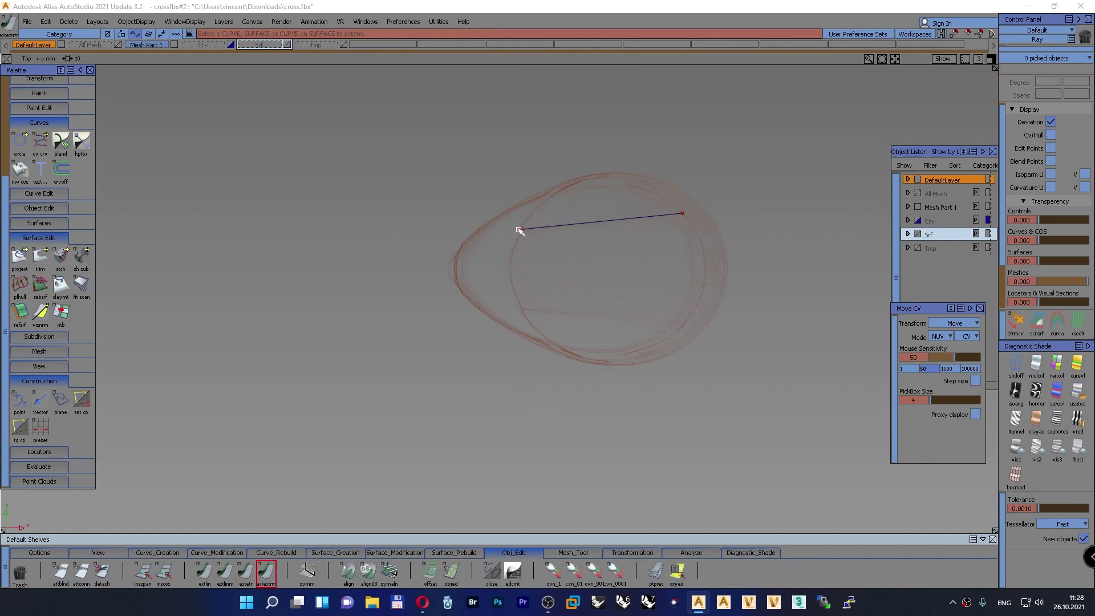
pyautogui.moveTo(521, 229); pyautogui.dragTo(330, 246)
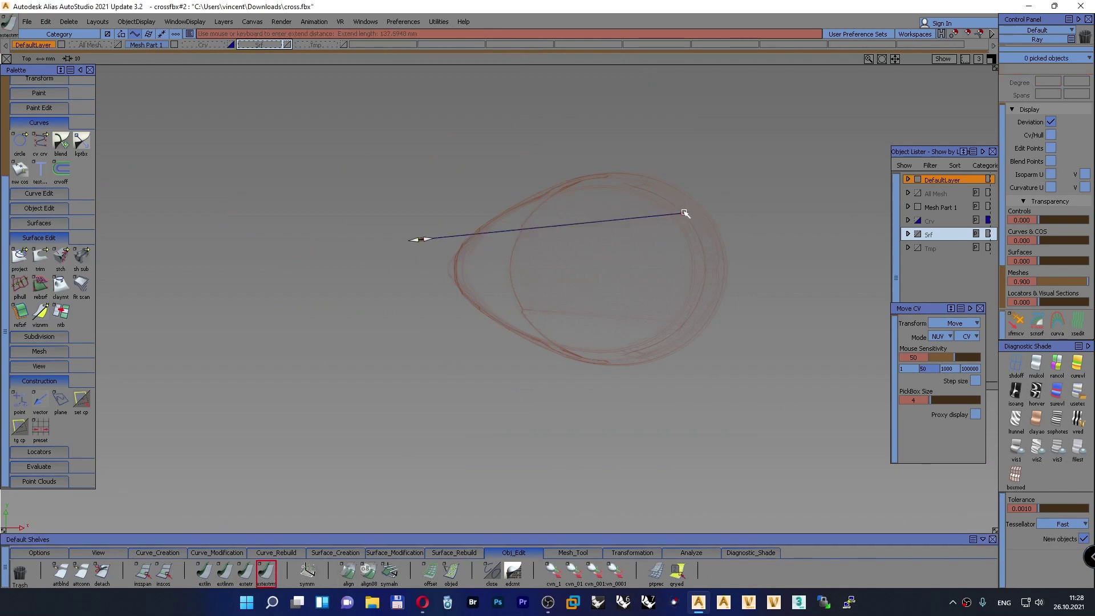
pyautogui.moveTo(685, 213); pyautogui.dragTo(778, 213)
pyautogui.keyDown('ctrl'); pyautogui.keyDown('shift'); pyautogui.moveTo(710, 153); pyautogui.dragTo(708, 124); pyautogui.keyUp('shift'); pyautogui.keyUp('ctrl')
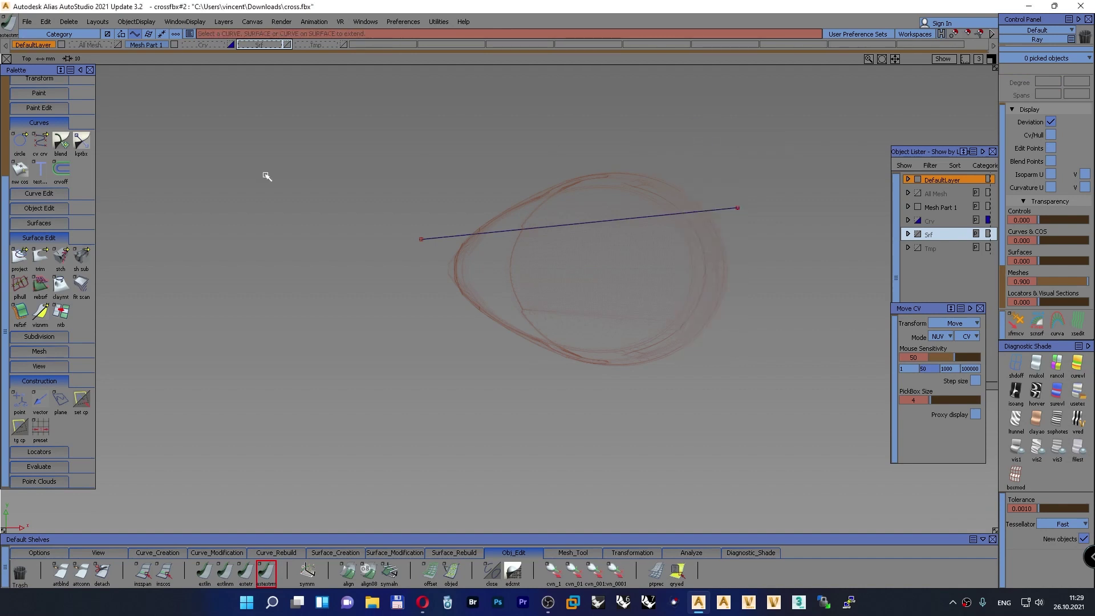
# Show the Srf layer, pick the converted crown surface and assign it to the Tmp layer
pyautogui.click(287, 44)
pyautogui.keyDown('ctrl'); pyautogui.keyDown('shift'); pyautogui.moveTo(379, 187); pyautogui.dragTo(385, 224, button='right'); pyautogui.keyUp('shift'); pyautogui.keyUp('ctrl')
pyautogui.moveTo(707, 246); pyautogui.dragTo(719, 267)
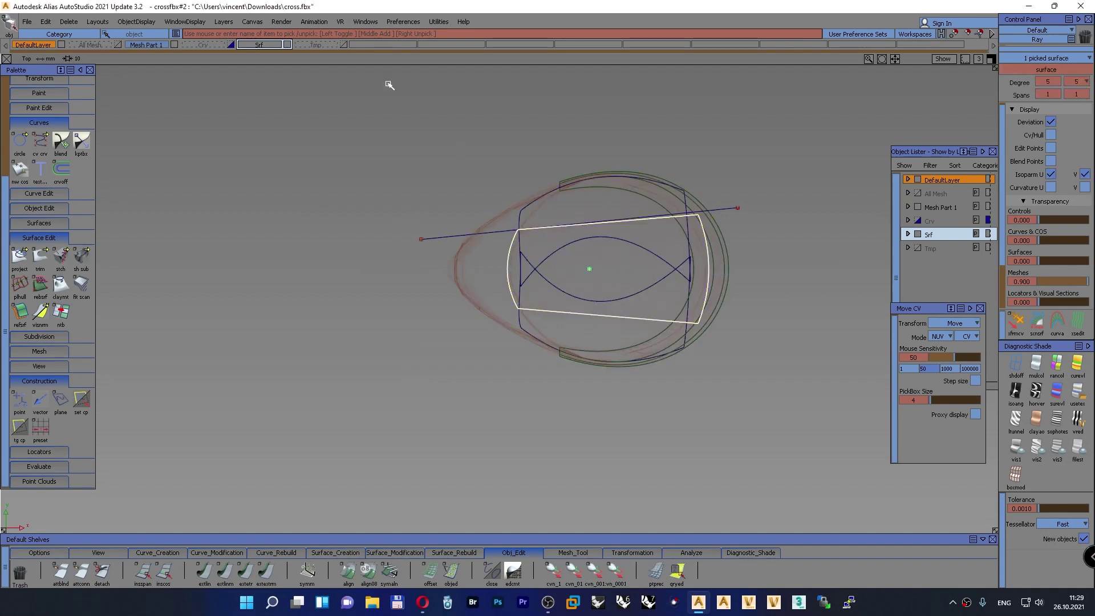
pyautogui.moveTo(329, 46); pyautogui.dragTo(331, 54, button='right')
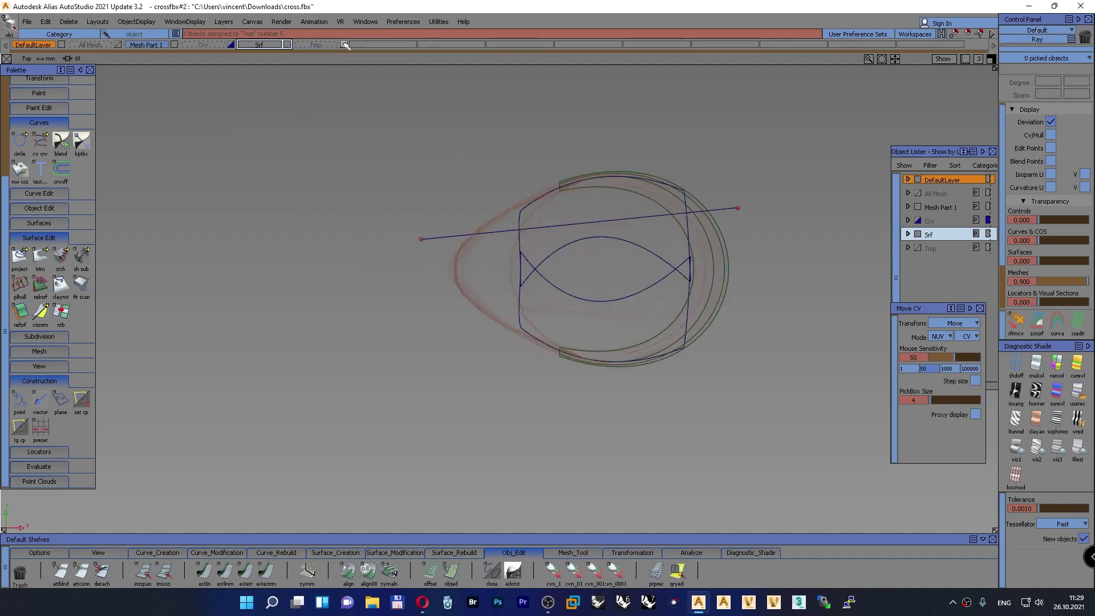
# Show the Tmp layer, assign the crown surface named "surface" back to the Srf layer, and hide Tmp
pyautogui.click(343, 44)
pyautogui.keyDown('ctrl'); pyautogui.keyDown('shift'); pyautogui.moveTo(389, 139); pyautogui.dragTo(389, 158, button='right'); pyautogui.keyUp('shift'); pyautogui.keyUp('ctrl')
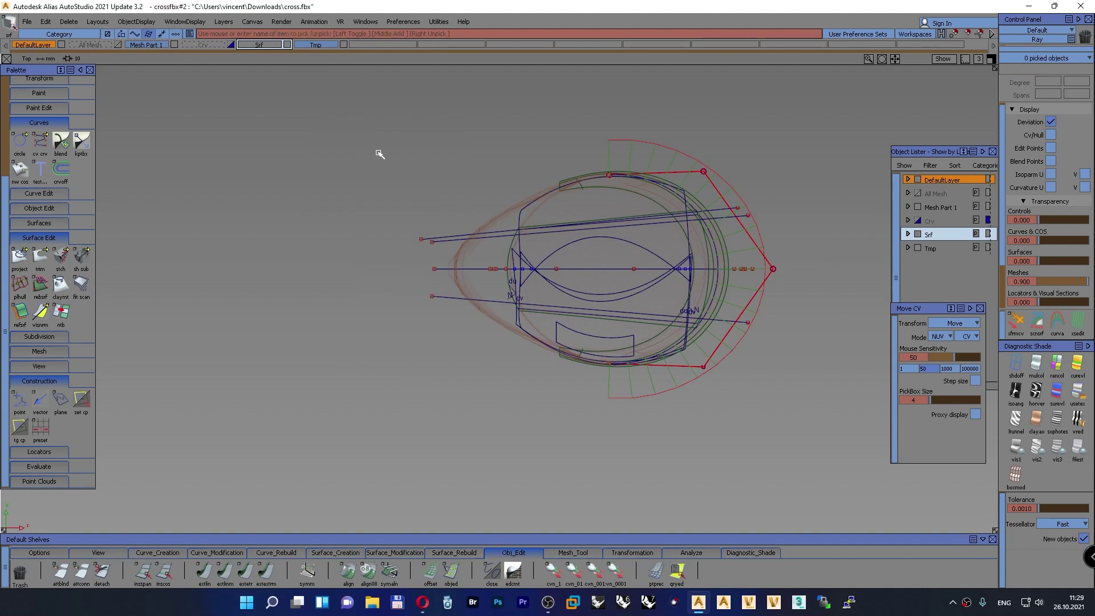
pyautogui.press('F8')
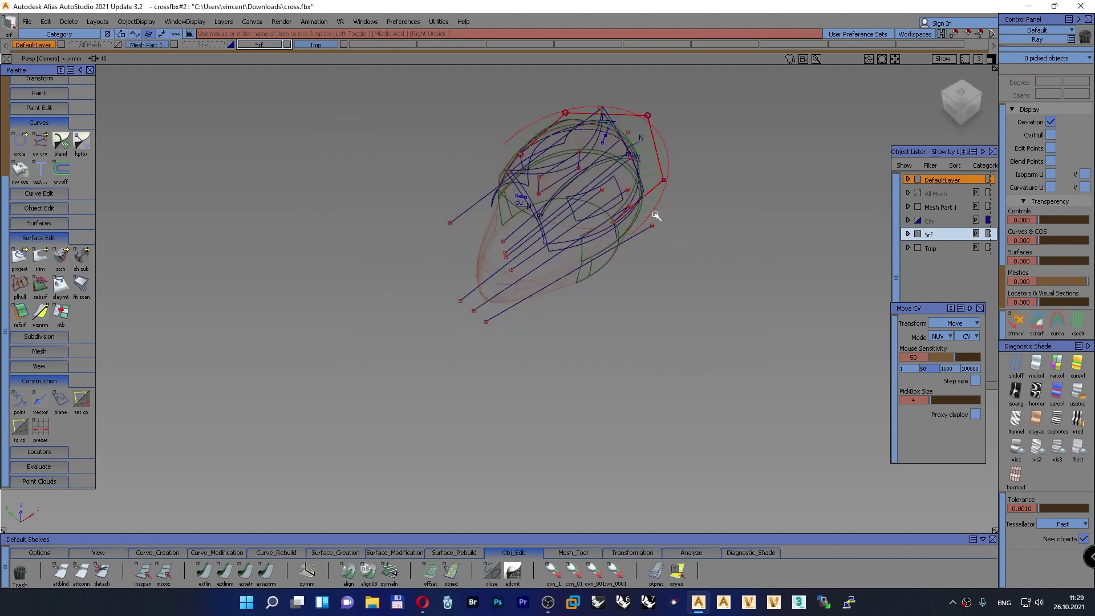
pyautogui.keyDown('alt'); pyautogui.keyDown('shift'); pyautogui.moveTo(614, 195); pyautogui.dragTo(539, 165); pyautogui.keyUp('shift'); pyautogui.keyUp('alt')
pyautogui.click(520, 178)
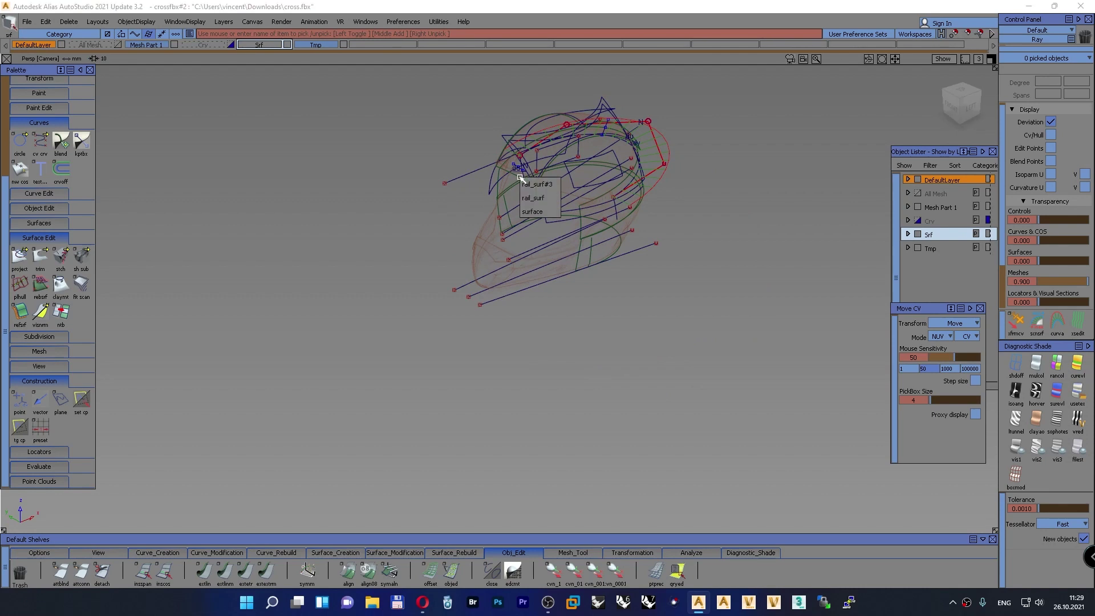
pyautogui.click(529, 212)
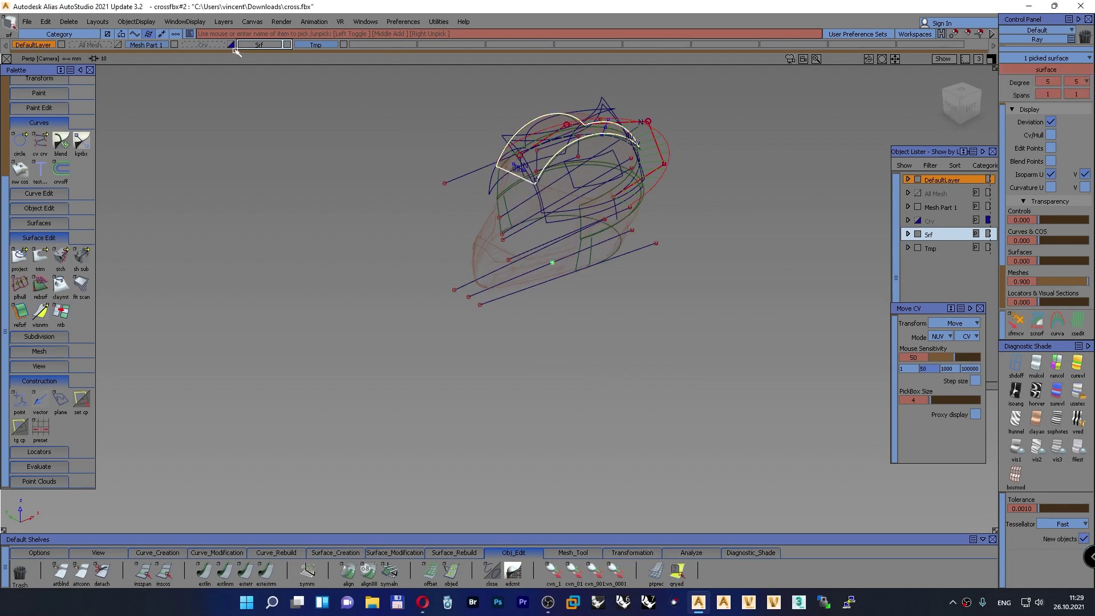
pyautogui.moveTo(259, 44); pyautogui.dragTo(268, 51, button='right')
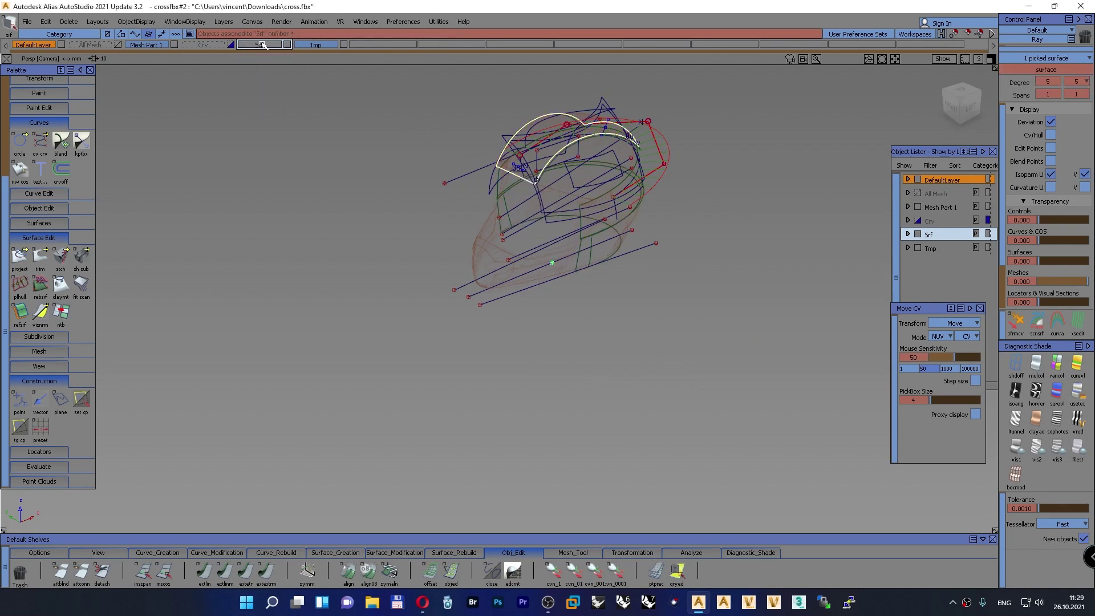
pyautogui.click(344, 44)
# Pick only the extended crease line in the top view and mirror it across the XZ plane
pyautogui.keyDown('alt'); pyautogui.keyDown('shift'); pyautogui.moveTo(479, 128); pyautogui.dragTo(430, 171); pyautogui.keyUp('shift'); pyautogui.keyUp('alt')
pyautogui.press('F6')
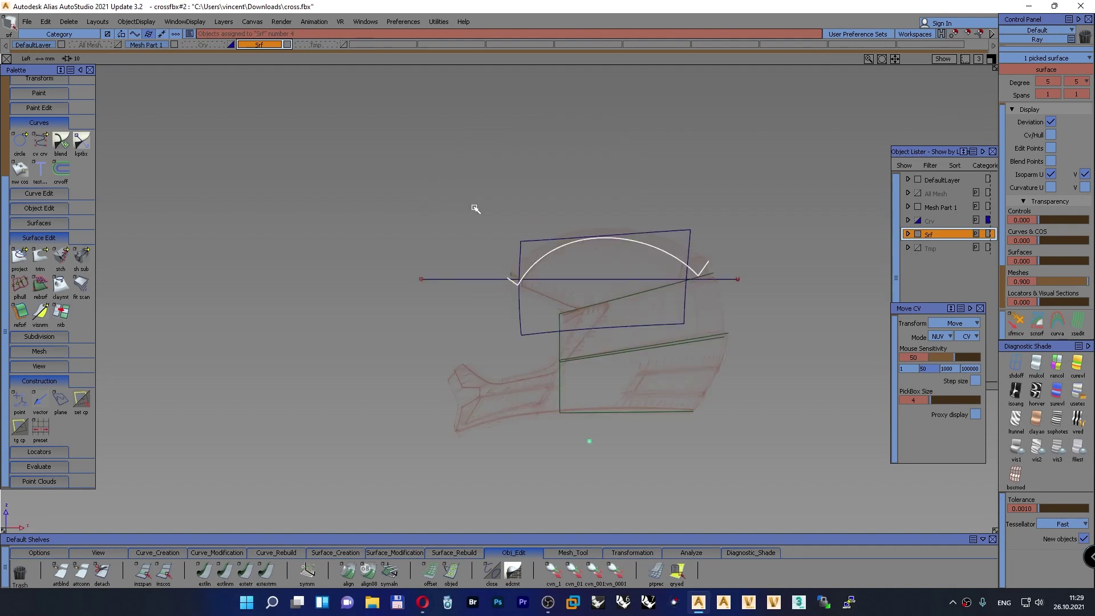
pyautogui.press('F5')
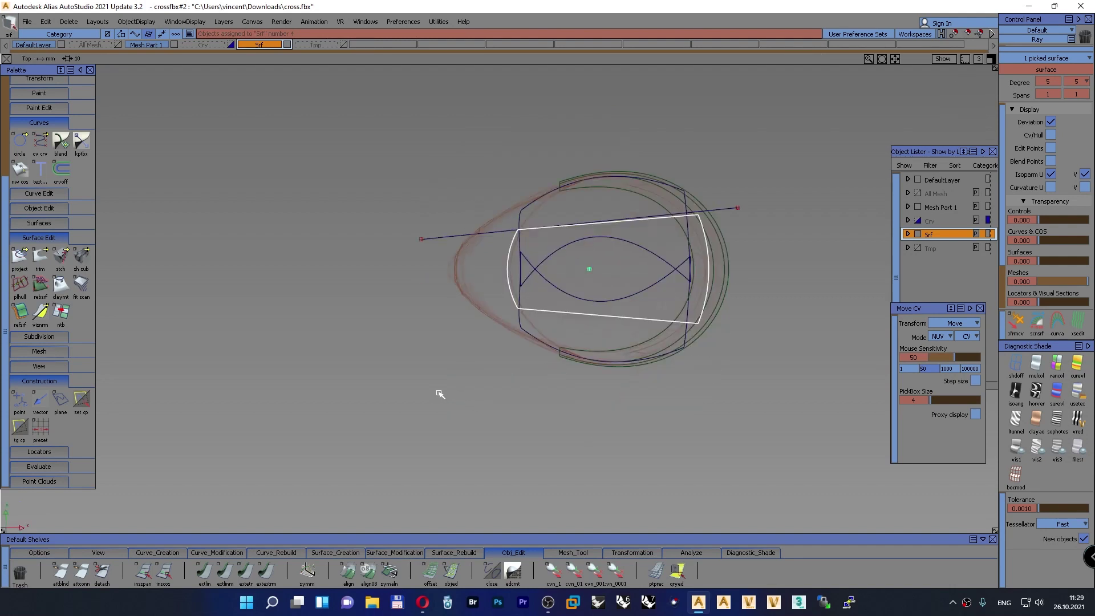
pyautogui.scroll(5, 673, 252)
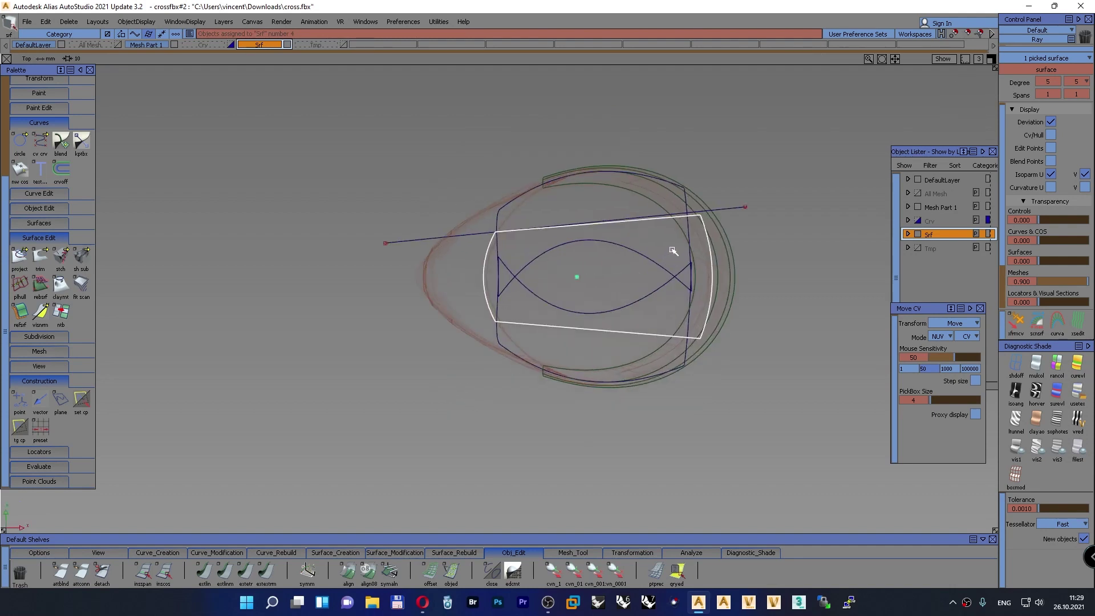
pyautogui.keyDown('ctrl'); pyautogui.keyDown('shift'); pyautogui.moveTo(305, 187); pyautogui.dragTo(299, 204); pyautogui.keyUp('shift'); pyautogui.keyUp('ctrl')
pyautogui.click(298, 252)
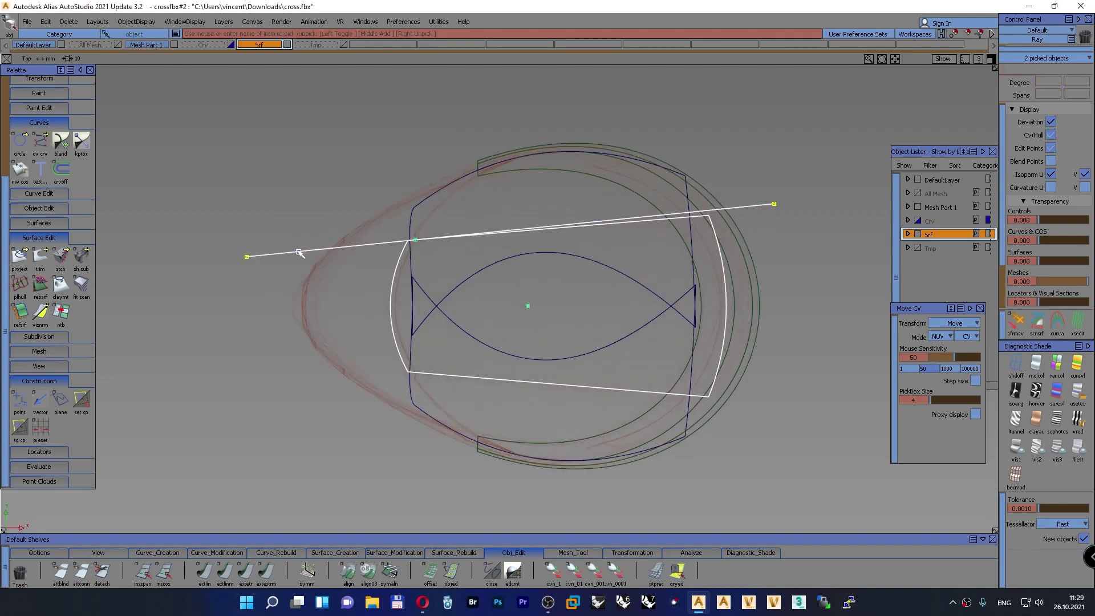
pyautogui.keyDown('ctrl'); pyautogui.keyDown('shift'); pyautogui.moveTo(263, 207); pyautogui.dragTo(264, 178); pyautogui.keyUp('shift'); pyautogui.keyUp('ctrl')
pyautogui.keyDown('ctrl'); pyautogui.keyDown('shift'); pyautogui.moveTo(264, 195); pyautogui.dragTo(265, 223); pyautogui.keyUp('shift'); pyautogui.keyUp('ctrl')
pyautogui.moveTo(286, 265); pyautogui.dragTo(268, 232)
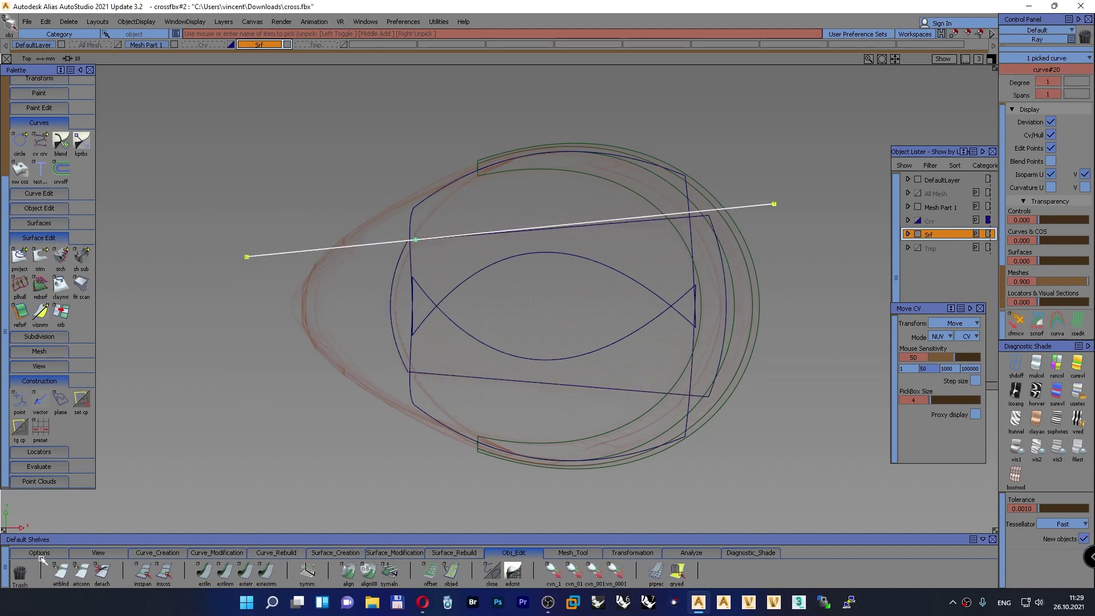
pyautogui.click(39, 552)
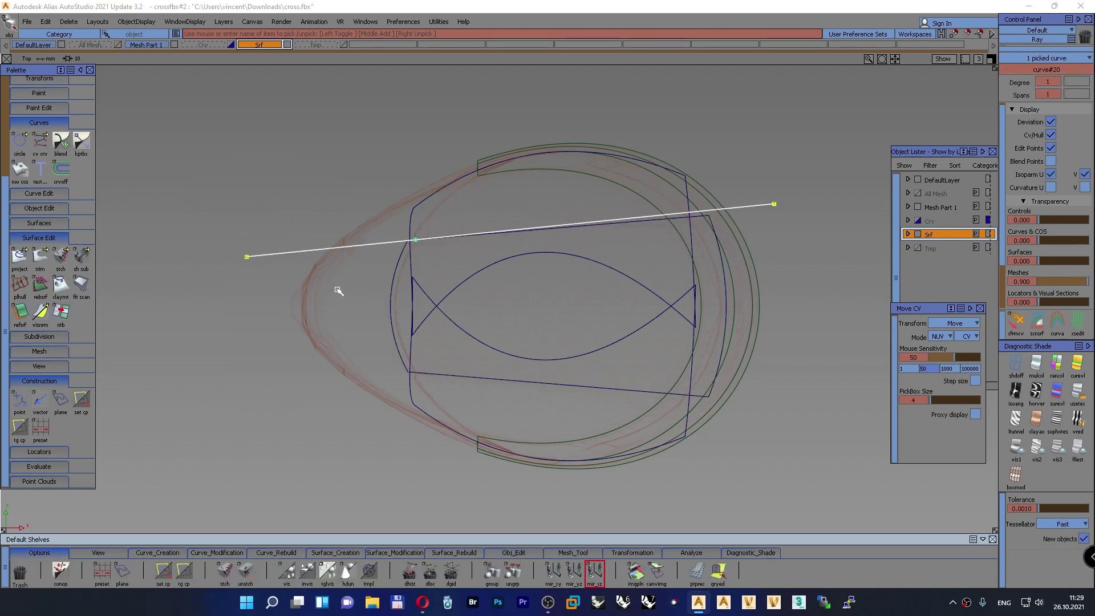
pyautogui.keyDown('ctrl'); pyautogui.keyDown('shift'); pyautogui.moveTo(252, 188); pyautogui.dragTo(266, 146); pyautogui.keyUp('shift'); pyautogui.keyUp('ctrl')
pyautogui.keyDown('alt'); pyautogui.keyDown('shift'); pyautogui.moveTo(319, 159); pyautogui.dragTo(314, 159, button='right'); pyautogui.keyUp('shift'); pyautogui.keyUp('alt')
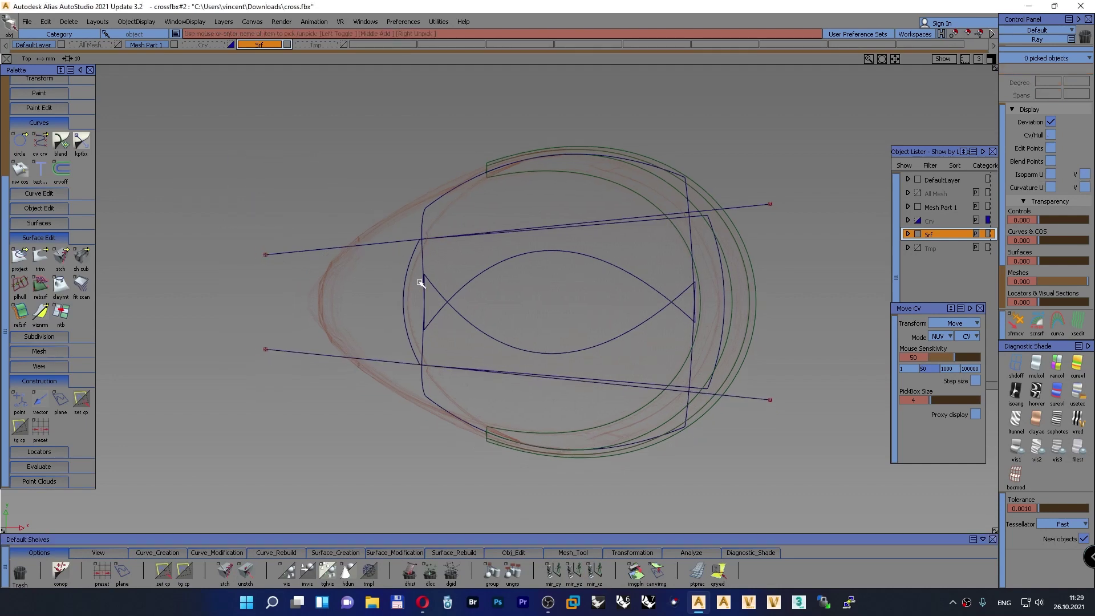
# Show the Tmp layer, assign the crown surface rail_surf to the Srf layer, and hide Tmp again
pyautogui.click(345, 45)
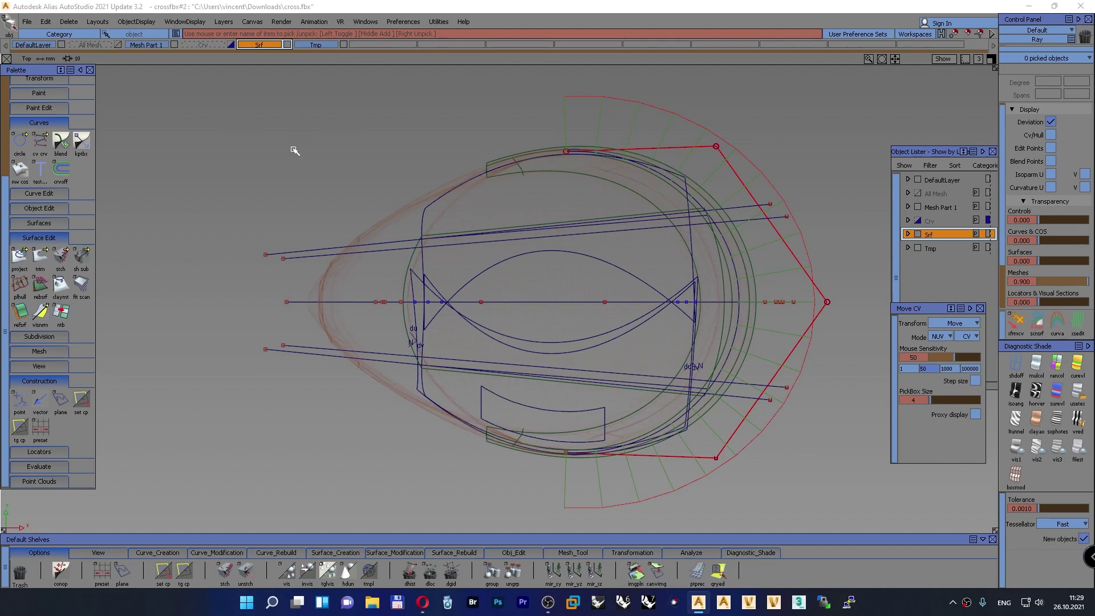
pyautogui.keyDown('ctrl'); pyautogui.keyDown('shift'); pyautogui.moveTo(293, 149); pyautogui.dragTo(293, 176); pyautogui.keyUp('shift'); pyautogui.keyUp('ctrl')
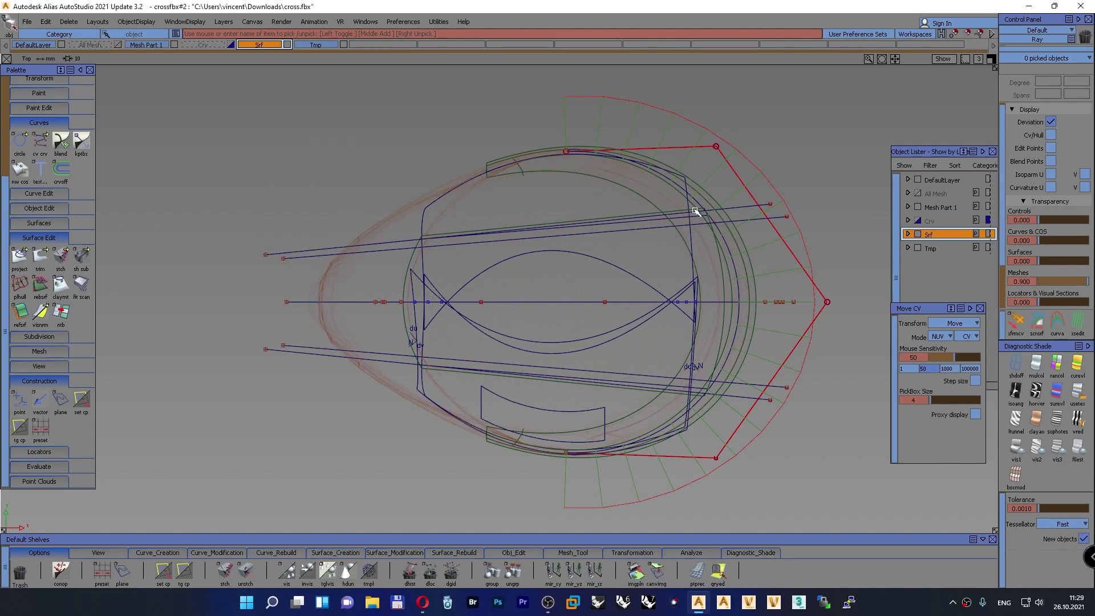
pyautogui.click(695, 211)
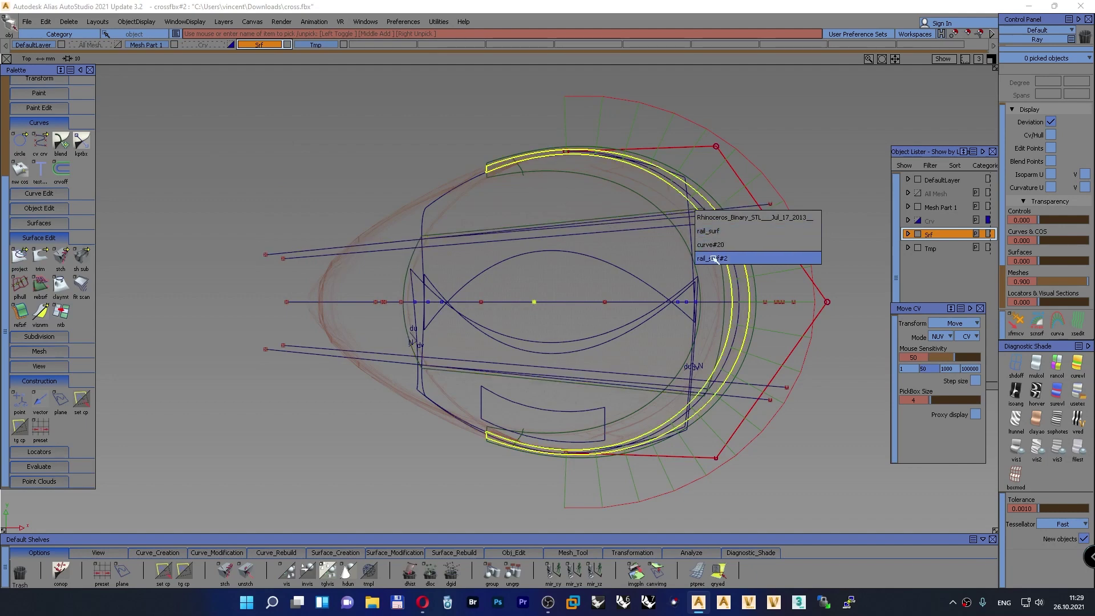
pyautogui.click(713, 232)
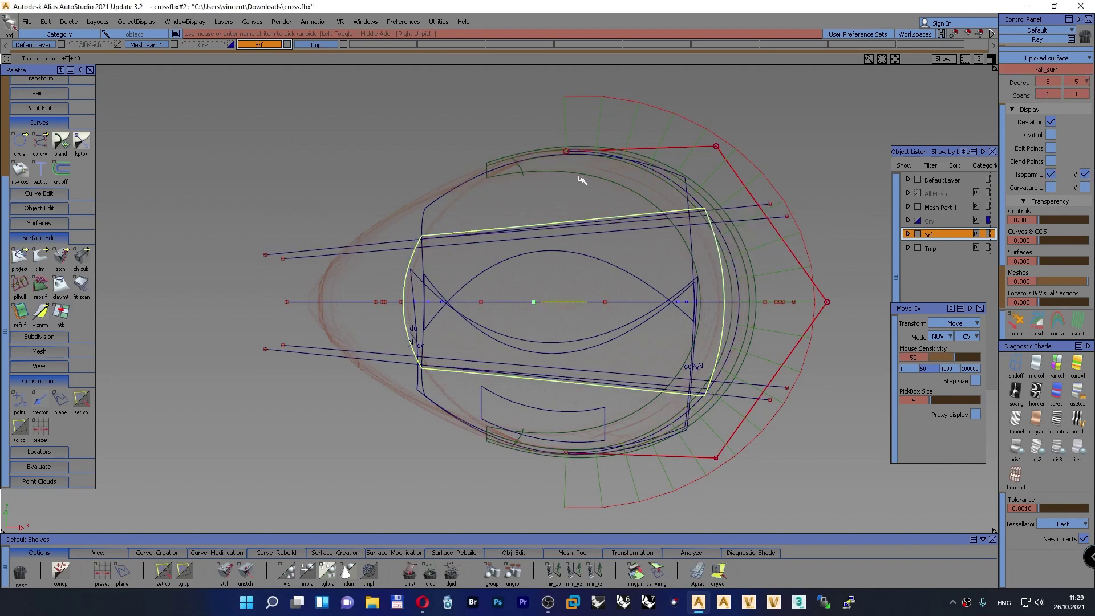
pyautogui.rightClick(245, 44)
pyautogui.click(258, 53)
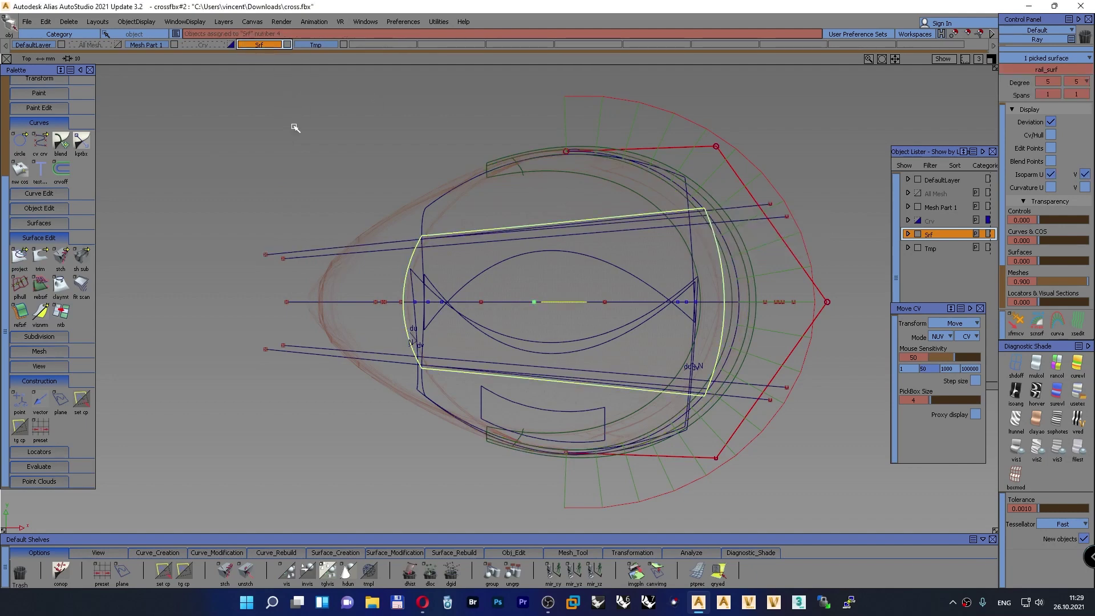
pyautogui.click(345, 43)
# Pick the converted crown surface named "surface" and assign it to the Tmp layer
pyautogui.keyDown('ctrl'); pyautogui.keyDown('shift'); pyautogui.moveTo(316, 127); pyautogui.dragTo(298, 150); pyautogui.keyUp('shift'); pyautogui.keyUp('ctrl')
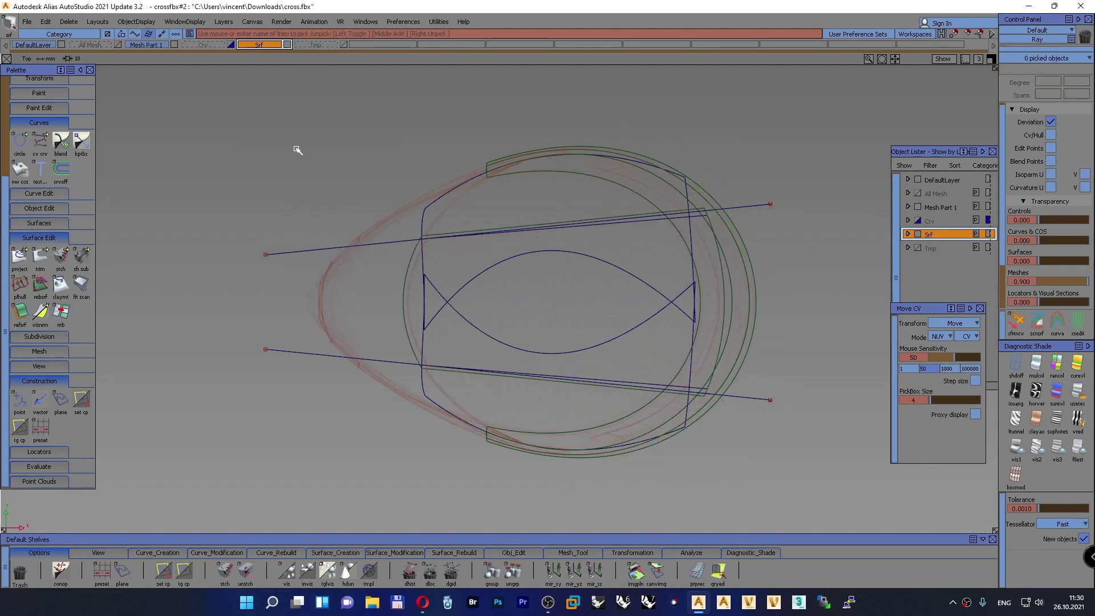
pyautogui.click(697, 218)
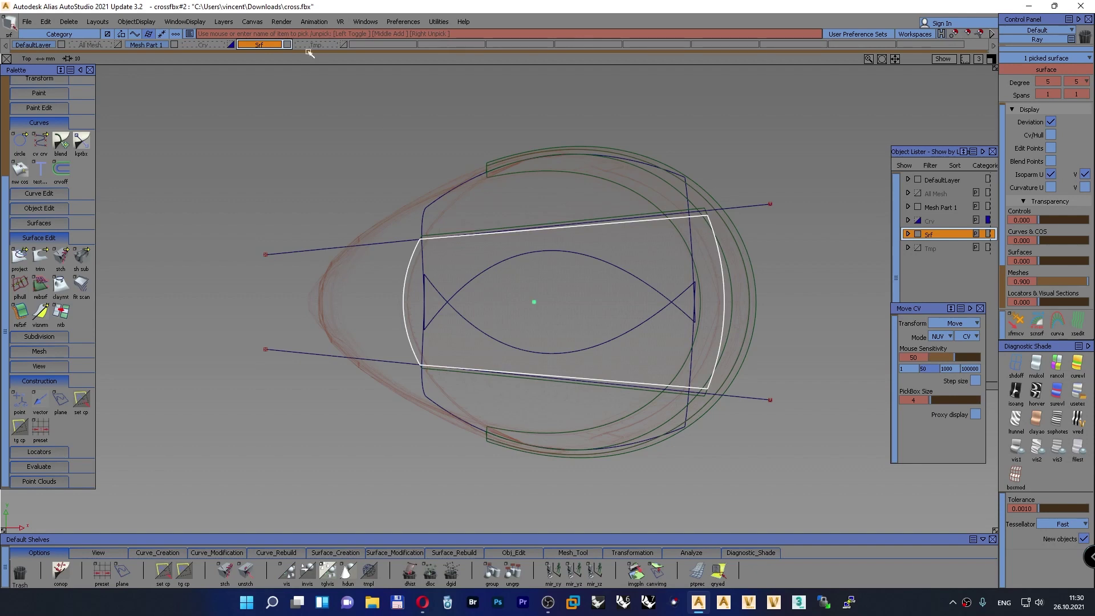
pyautogui.moveTo(308, 45); pyautogui.dragTo(311, 52)
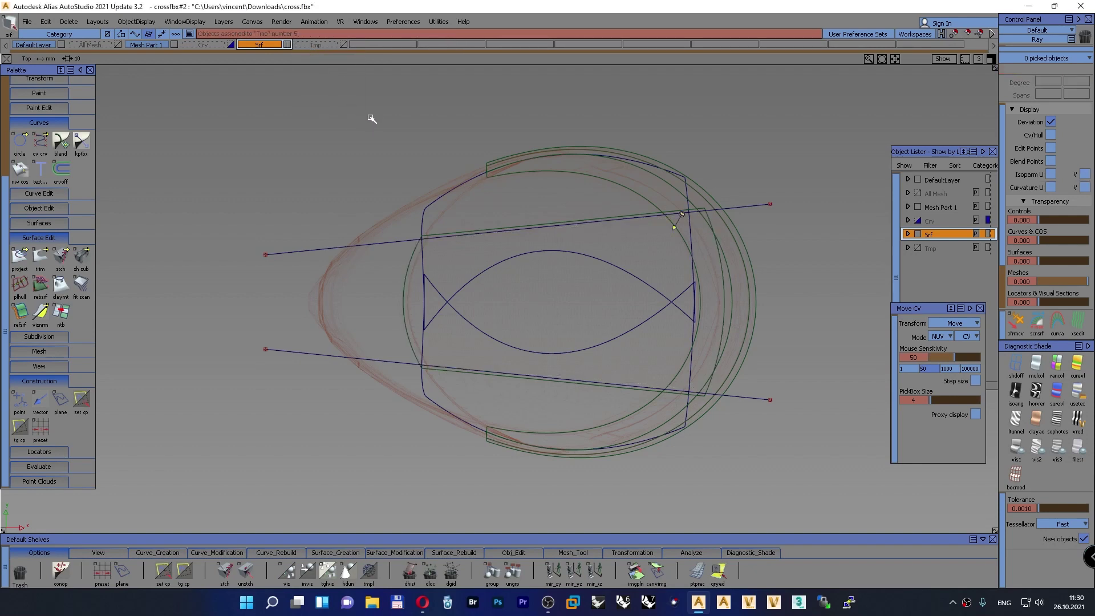
# Trim Convert the crown surface between the two mirrored crease lines, projecting along Z with degree 5 and one span in both directions
pyautogui.keyDown('alt'); pyautogui.keyDown('shift'); pyautogui.moveTo(371, 117); pyautogui.dragTo(364, 115, button='middle'); pyautogui.keyUp('shift'); pyautogui.keyUp('alt')
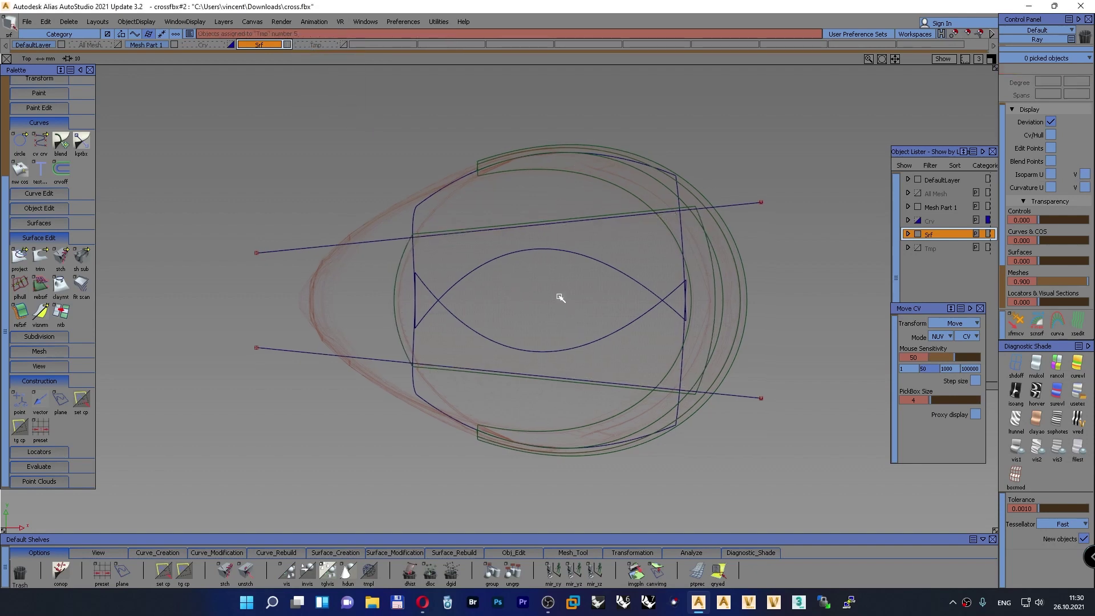
pyautogui.click(420, 553)
pyautogui.doubleClick(245, 570)
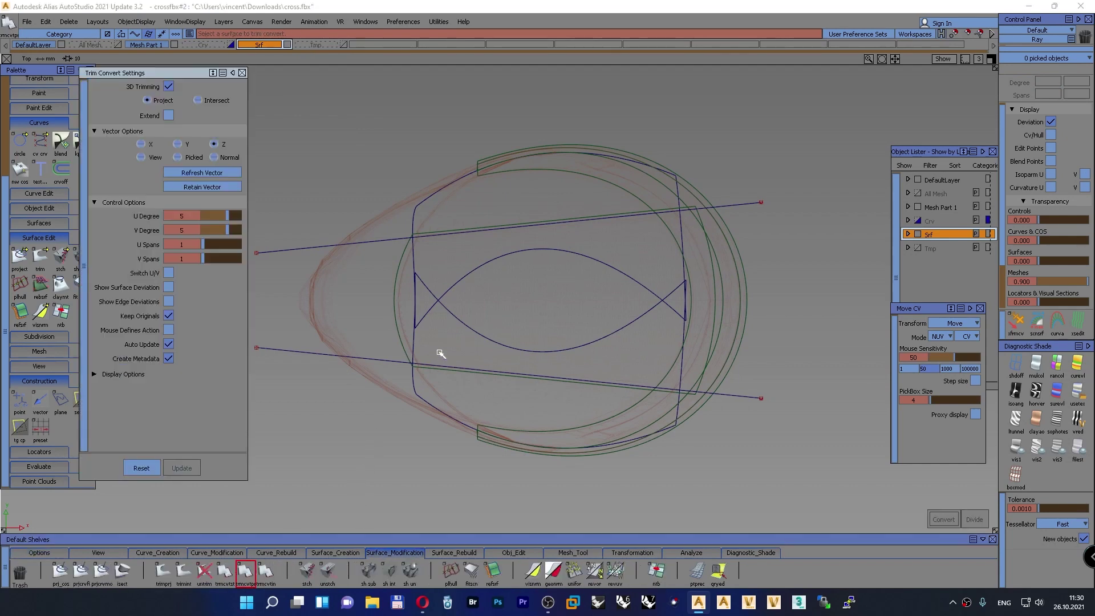
pyautogui.click(398, 287)
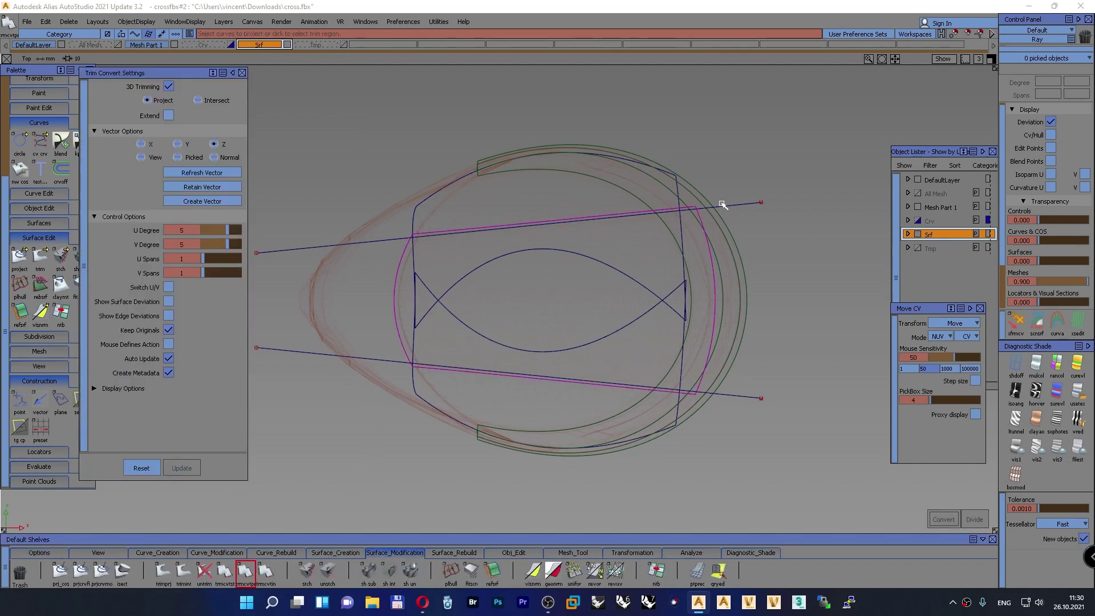
pyautogui.click(749, 205)
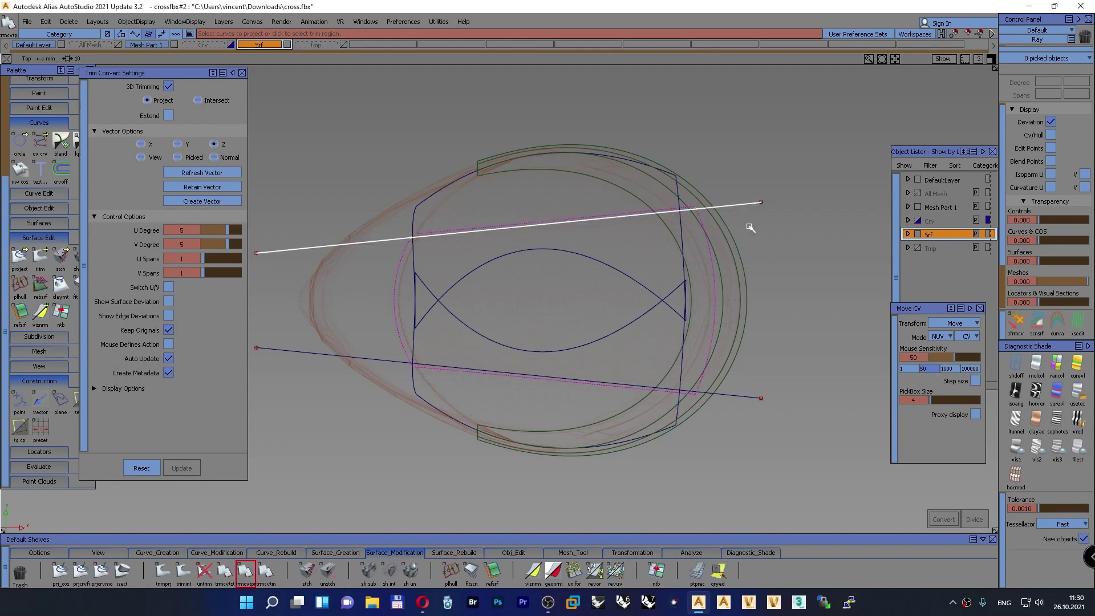
pyautogui.click(741, 395)
pyautogui.click(586, 290)
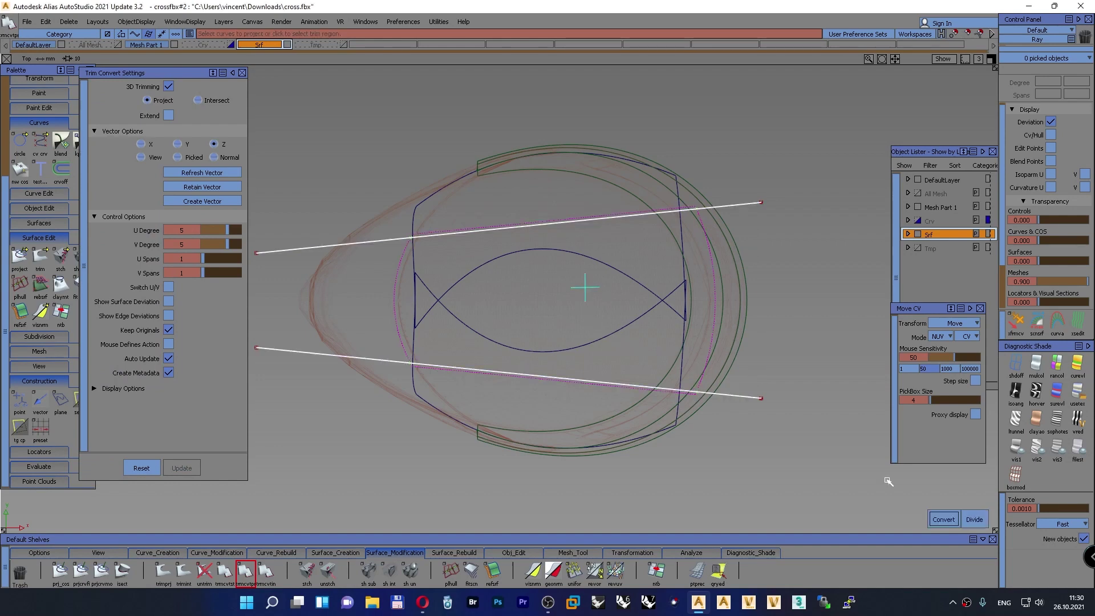
pyautogui.click(943, 517)
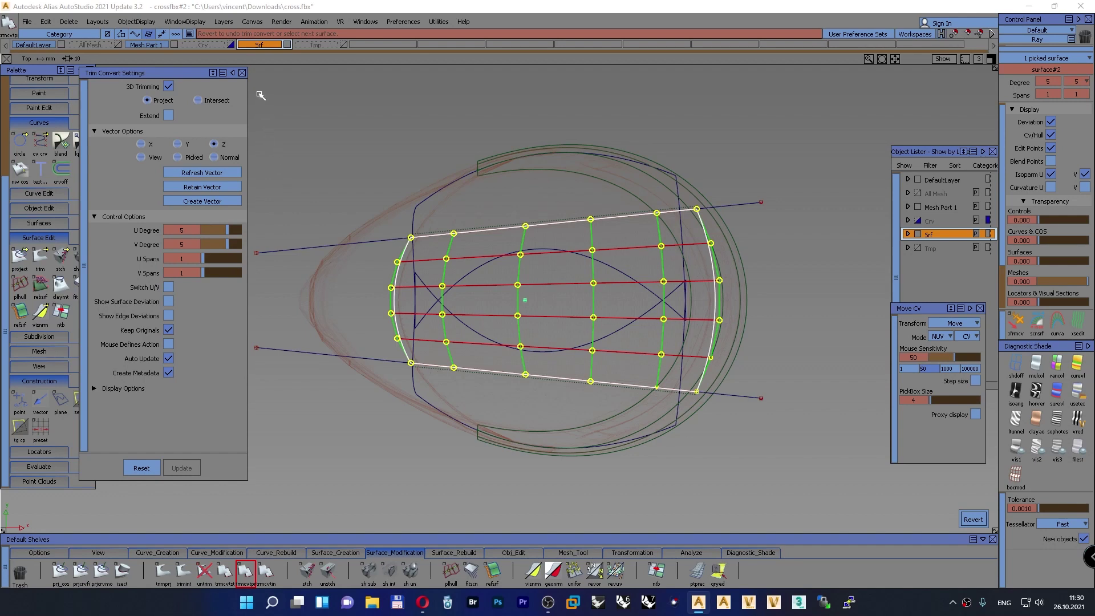
pyautogui.click(243, 72)
# Pick only the original crown surface rail_surf and assign it to the Tmp layer
pyautogui.click(325, 101)
pyautogui.keyDown('ctrl'); pyautogui.keyDown('shift'); pyautogui.moveTo(329, 103); pyautogui.dragTo(285, 115); pyautogui.keyUp('shift'); pyautogui.keyUp('ctrl')
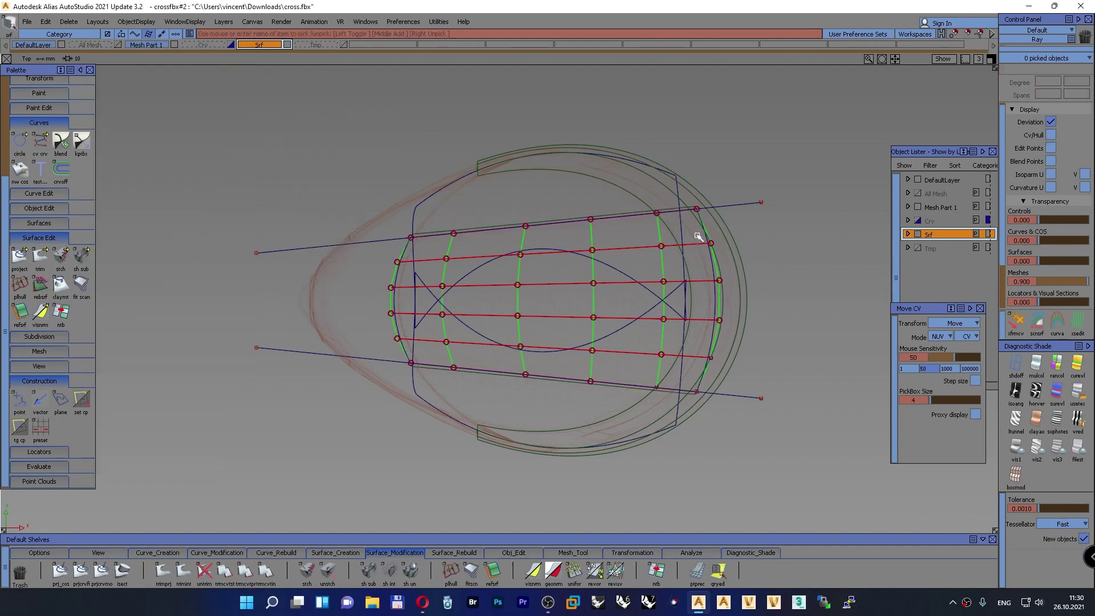
pyautogui.click(689, 207)
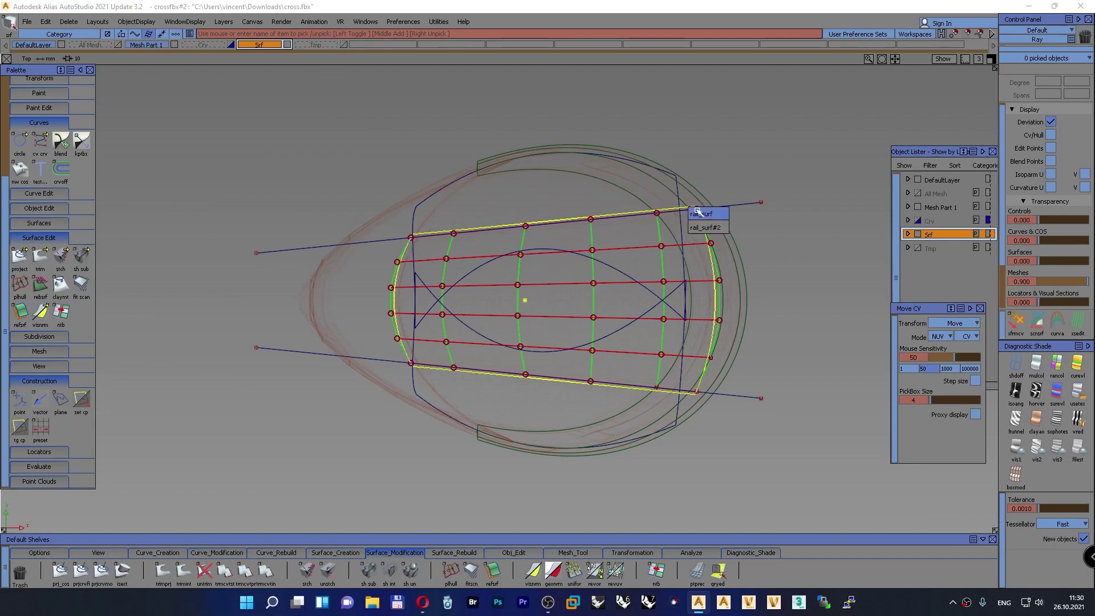
pyautogui.click(698, 213)
pyautogui.moveTo(330, 47); pyautogui.dragTo(353, 62)
pyautogui.keyDown('ctrl'); pyautogui.keyDown('shift'); pyautogui.moveTo(385, 144); pyautogui.dragTo(372, 155); pyautogui.keyUp('shift'); pyautogui.keyUp('ctrl')
# Delete the construction history of all visible objects, confirm it, and clear the selection
pyautogui.moveTo(797, 473); pyautogui.dragTo(301, 113)
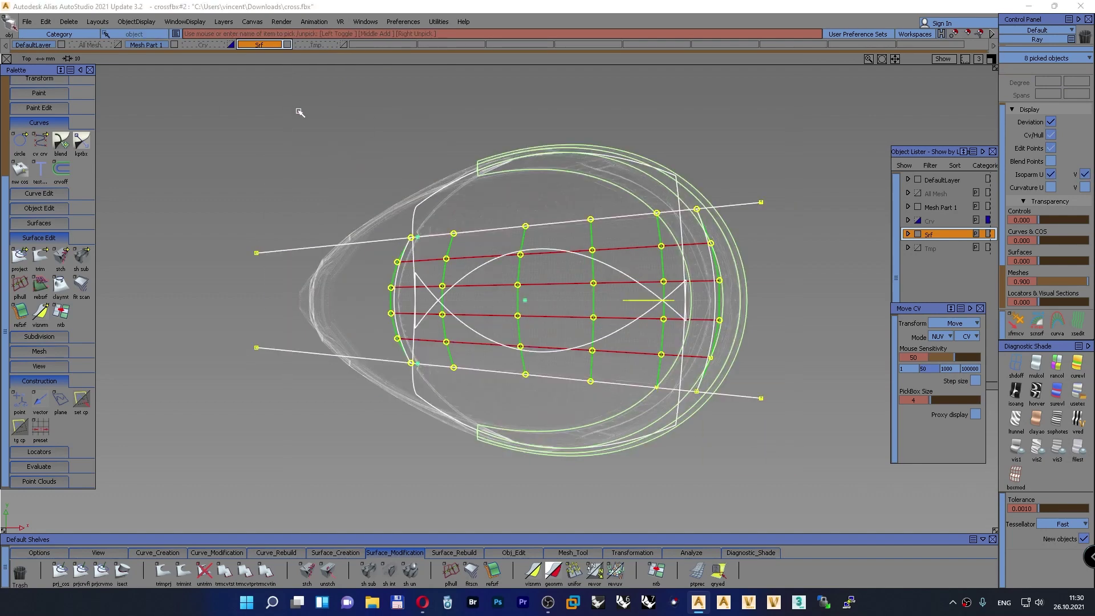
pyautogui.keyDown('ctrl'); pyautogui.keyDown('shift'); pyautogui.moveTo(298, 112); pyautogui.dragTo(310, 273, button='middle'); pyautogui.keyUp('shift'); pyautogui.keyUp('ctrl')
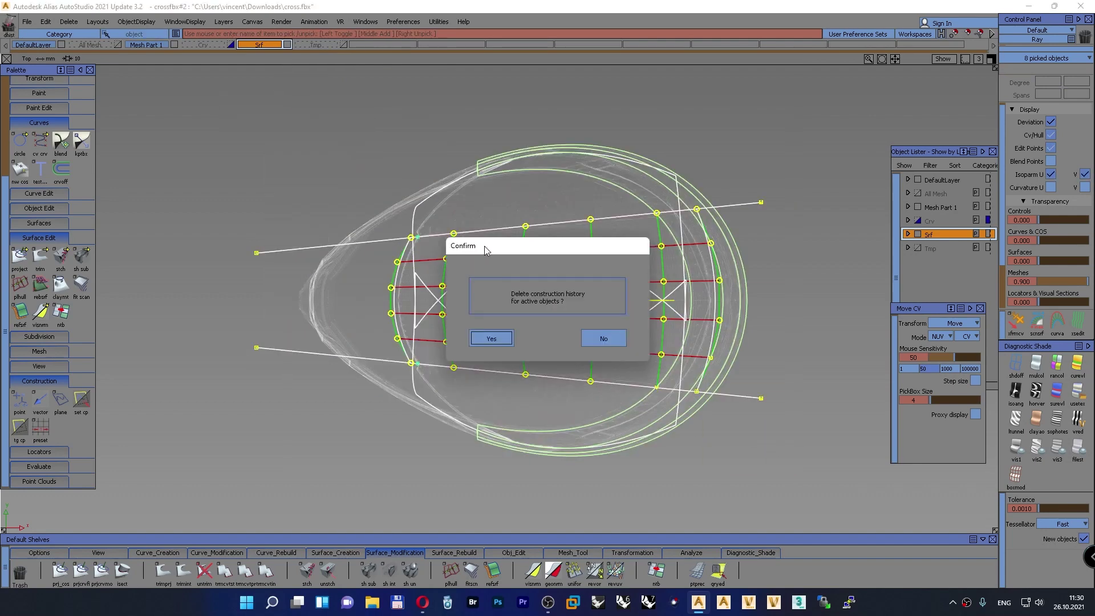
pyautogui.click(499, 337)
pyautogui.keyDown('ctrl'); pyautogui.keyDown('shift'); pyautogui.moveTo(325, 162); pyautogui.dragTo(325, 132); pyautogui.keyUp('shift'); pyautogui.keyUp('ctrl')
# Pick both straight crease lines in the perspective view, assign them to the Crv layer, and make Srf the active layer
pyautogui.press('F8')
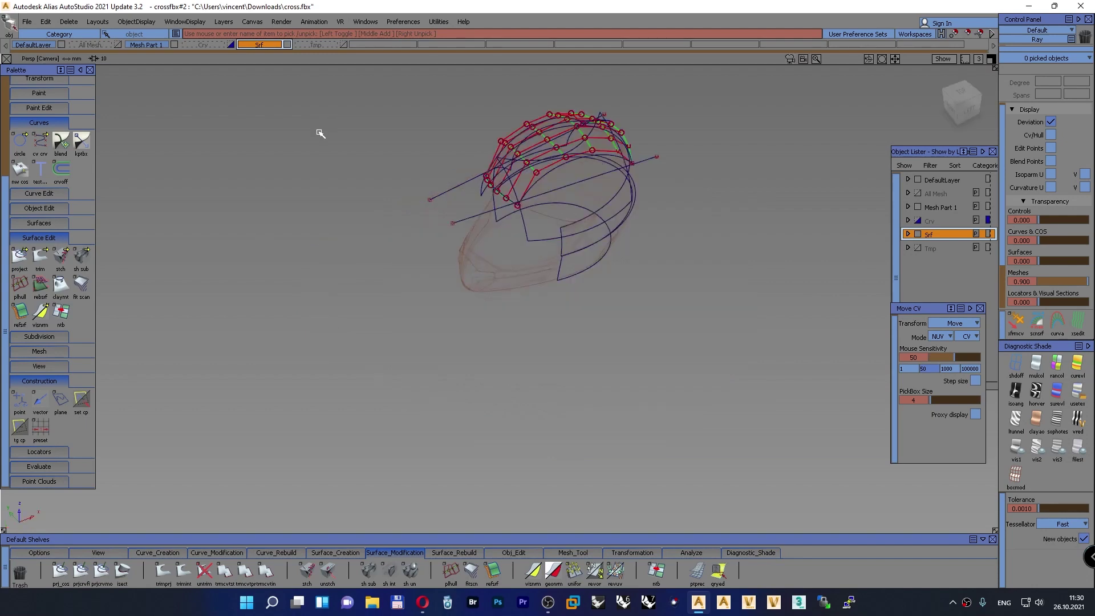
pyautogui.keyDown('alt'); pyautogui.keyDown('shift'); pyautogui.moveTo(457, 229); pyautogui.dragTo(397, 306, button='middle'); pyautogui.keyUp('shift'); pyautogui.keyUp('alt')
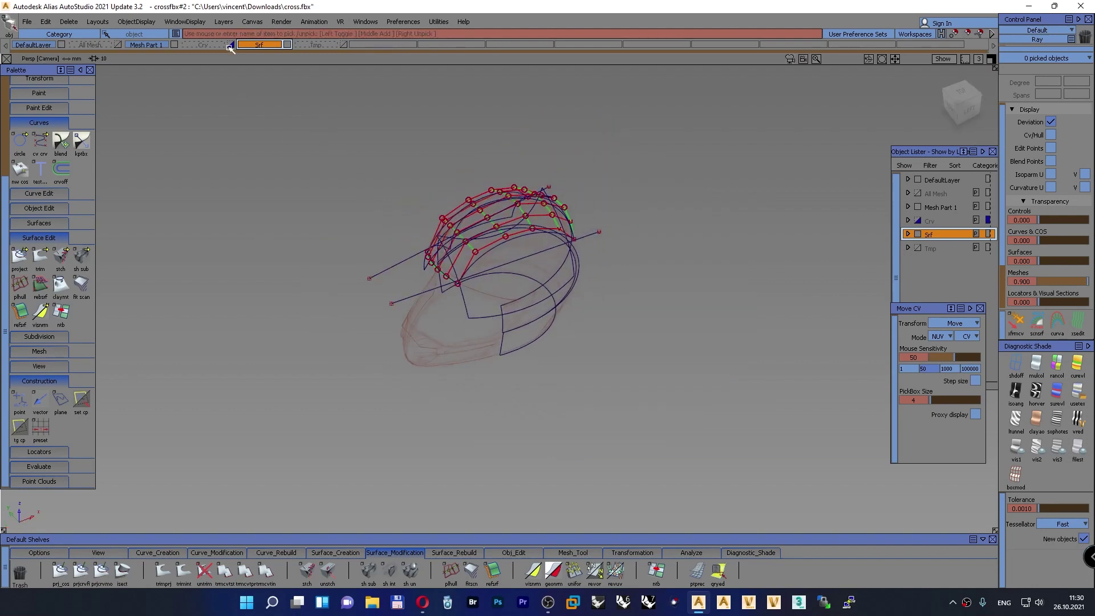
pyautogui.keyDown('ctrl'); pyautogui.keyDown('shift'); pyautogui.moveTo(320, 181); pyautogui.dragTo(398, 199); pyautogui.keyUp('shift'); pyautogui.keyUp('ctrl')
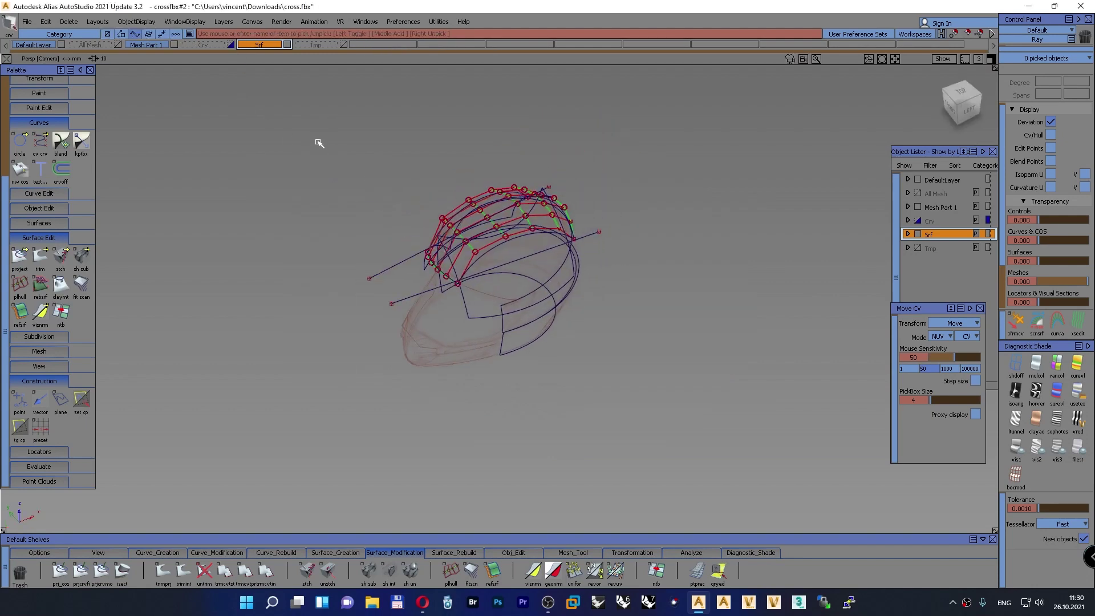
pyautogui.moveTo(319, 143); pyautogui.dragTo(758, 457)
pyautogui.rightClick(220, 44)
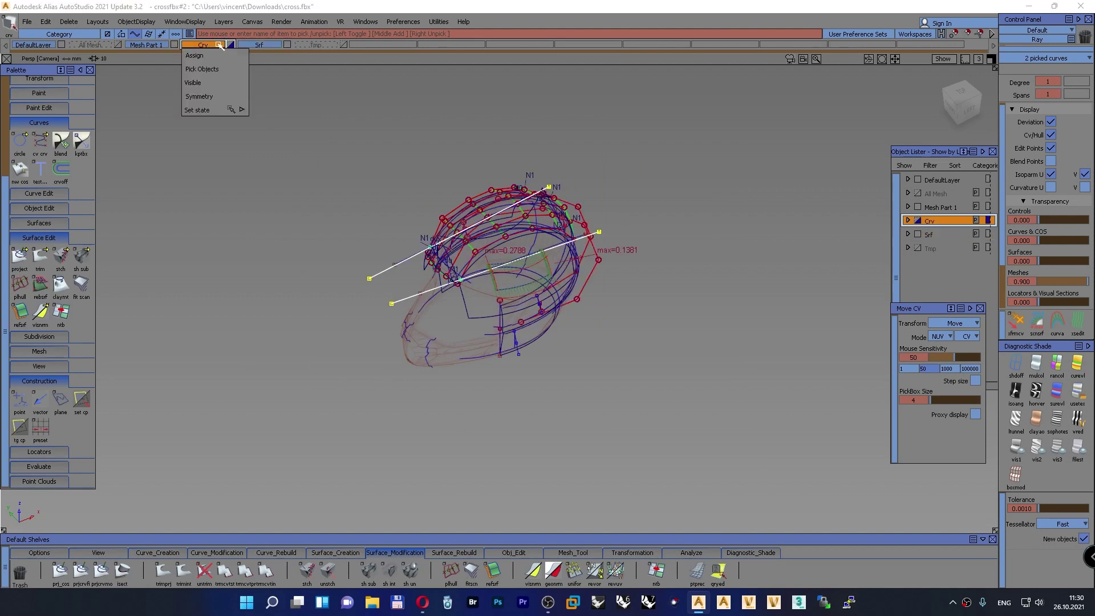
pyautogui.click(221, 51)
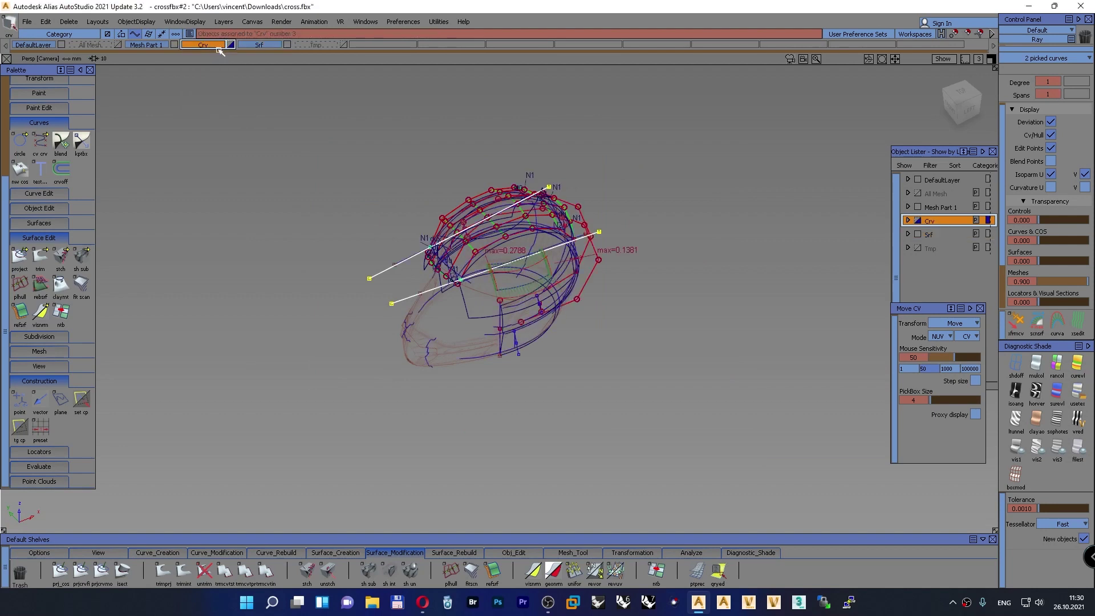
pyautogui.click(260, 45)
pyautogui.keyDown('ctrl'); pyautogui.keyDown('shift'); pyautogui.moveTo(268, 121); pyautogui.dragTo(269, 95); pyautogui.keyUp('shift'); pyautogui.keyUp('ctrl')
# Hide the new crown surface's CVs and shade the helmet with the Shade-Sky map to examine the crown
pyautogui.keyDown('ctrl'); pyautogui.keyDown('shift'); pyautogui.moveTo(346, 166); pyautogui.dragTo(345, 191); pyautogui.keyUp('shift'); pyautogui.keyUp('ctrl')
pyautogui.moveTo(617, 366); pyautogui.dragTo(346, 197)
pyautogui.keyDown('alt'); pyautogui.keyDown('shift'); pyautogui.moveTo(345, 196); pyautogui.dragTo(391, 181, button='right'); pyautogui.keyUp('shift'); pyautogui.keyUp('alt')
pyautogui.click(1077, 389)
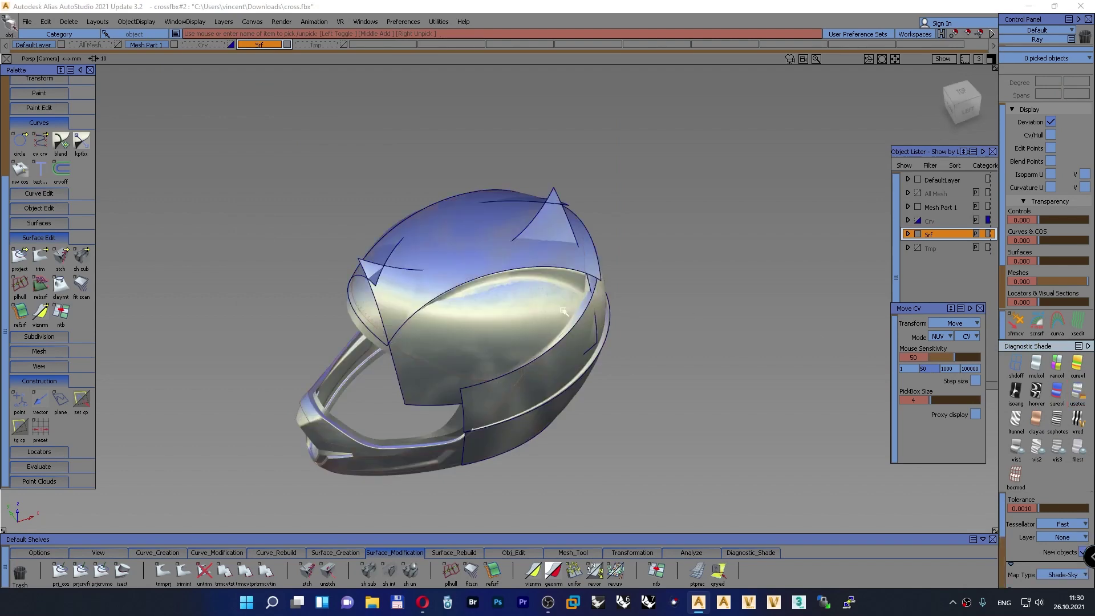
pyautogui.keyDown('alt'); pyautogui.keyDown('shift'); pyautogui.moveTo(474, 302); pyautogui.dragTo(493, 273); pyautogui.keyUp('shift'); pyautogui.keyUp('alt')
pyautogui.keyDown('alt'); pyautogui.keyDown('shift'); pyautogui.moveTo(491, 271); pyautogui.dragTo(503, 304, button='right'); pyautogui.keyUp('shift'); pyautogui.keyUp('alt')
pyautogui.keyDown('alt'); pyautogui.keyDown('shift'); pyautogui.moveTo(503, 304); pyautogui.dragTo(622, 269); pyautogui.keyUp('shift'); pyautogui.keyUp('alt')
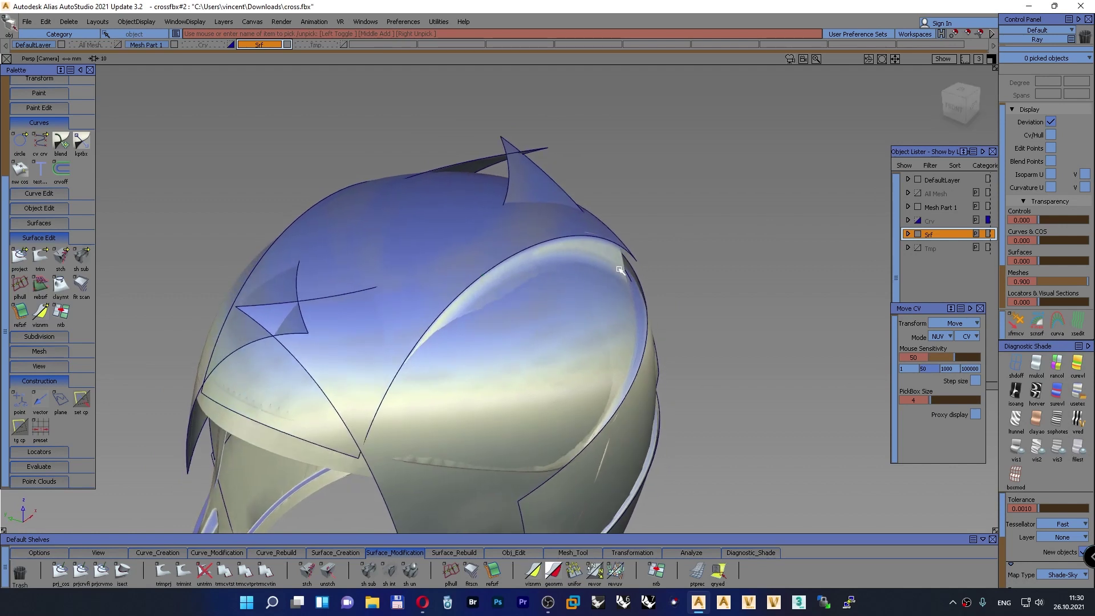
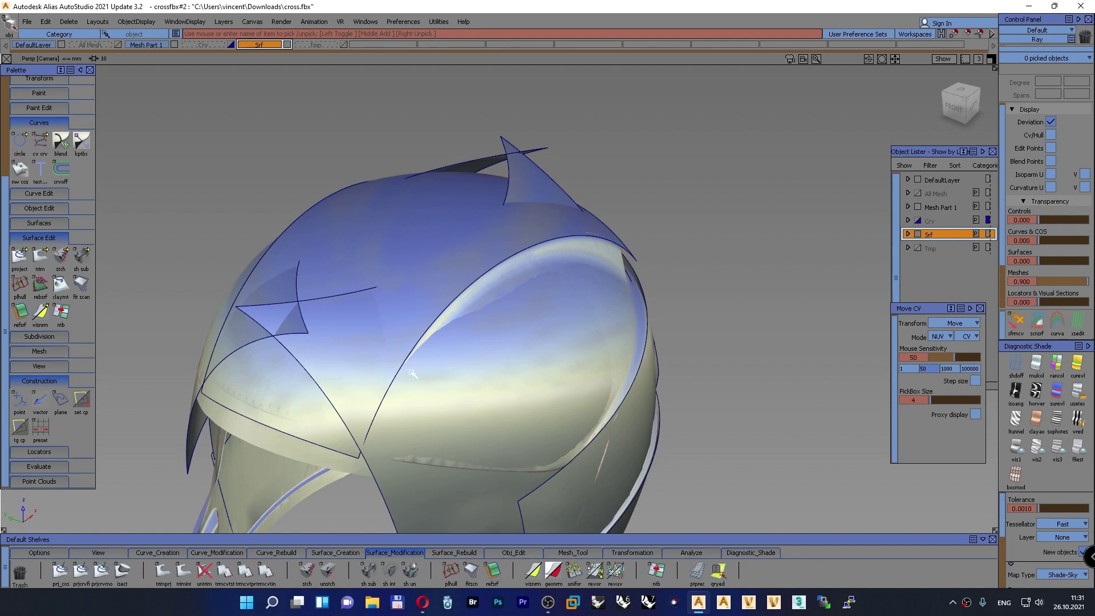
# Turn off shading and draw a line about 20 mm long perpendicular to the crown's side edge in the left view
pyautogui.press('F6')
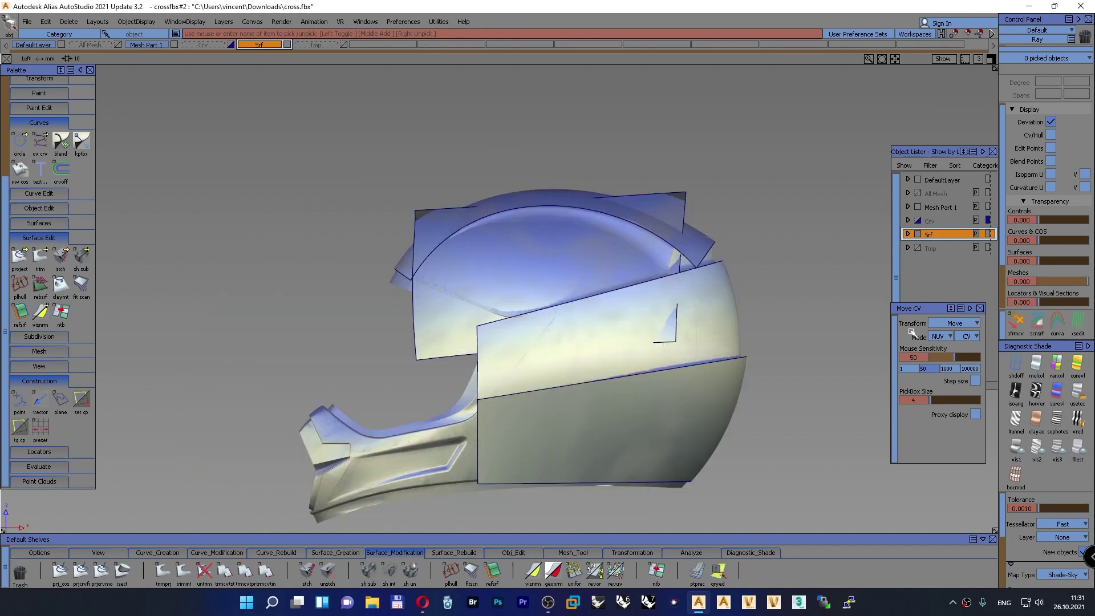
pyautogui.click(1016, 364)
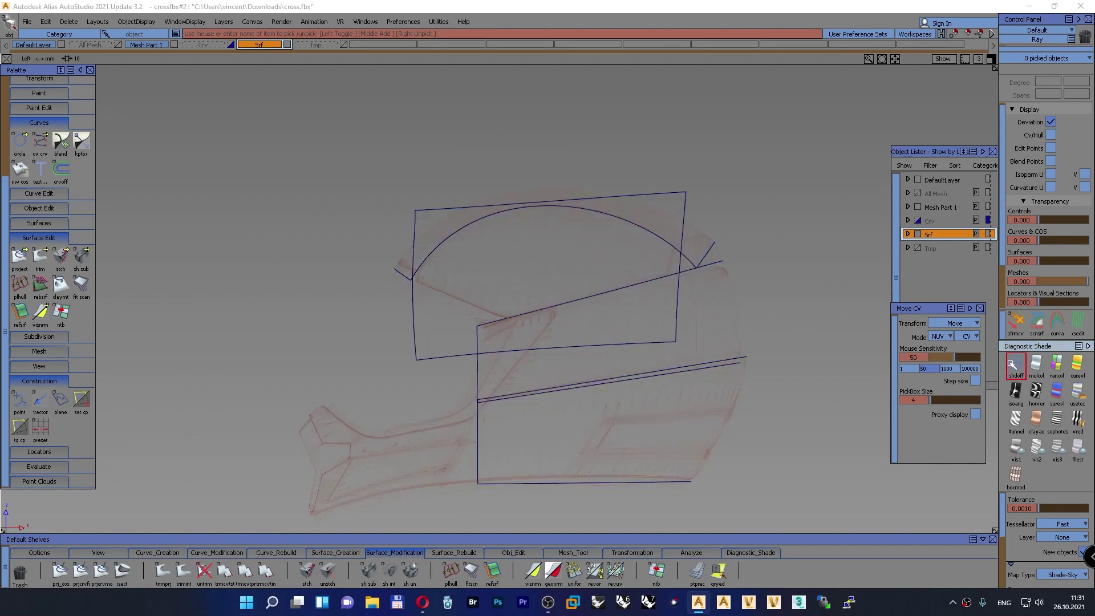
pyautogui.click(147, 554)
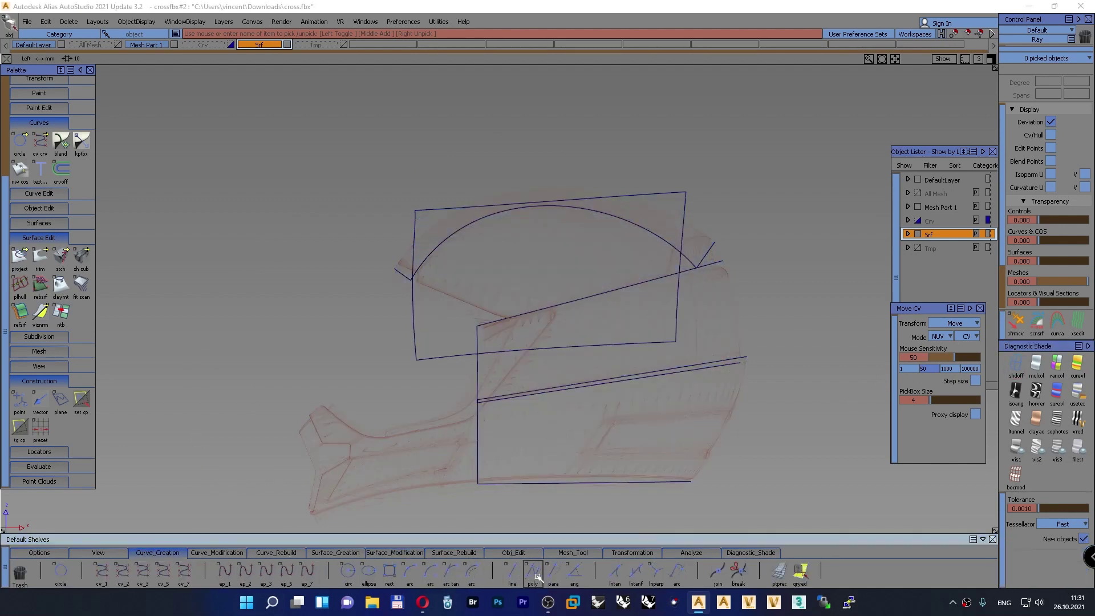
pyautogui.click(656, 570)
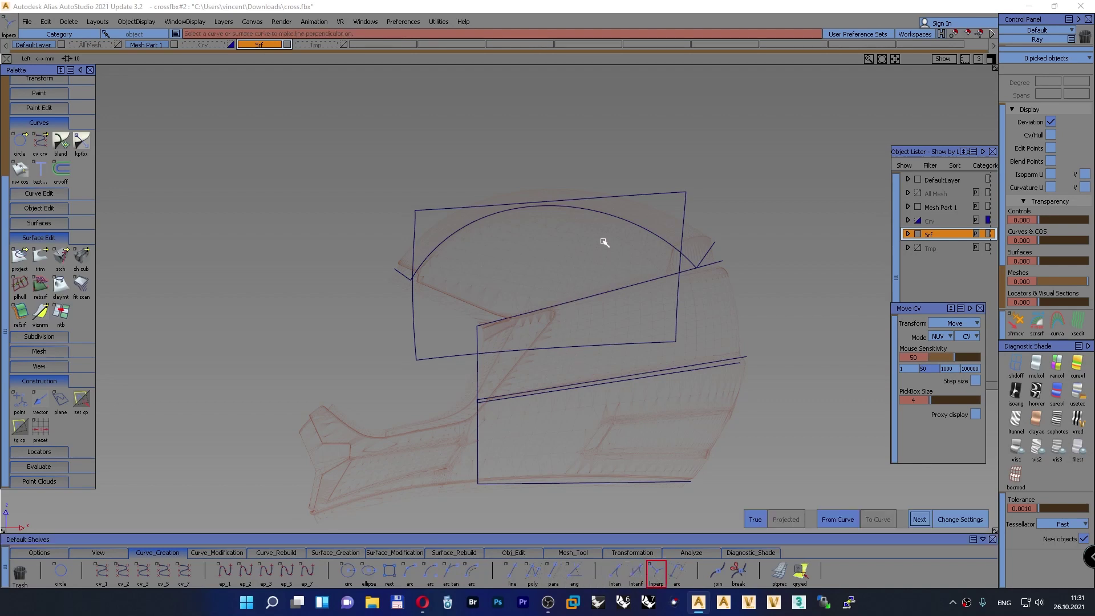
pyautogui.click(619, 217)
pyautogui.keyDown('ctrl'); pyautogui.keyDown('alt'); pyautogui.moveTo(620, 217); pyautogui.dragTo(549, 229); pyautogui.keyUp('alt'); pyautogui.keyUp('ctrl')
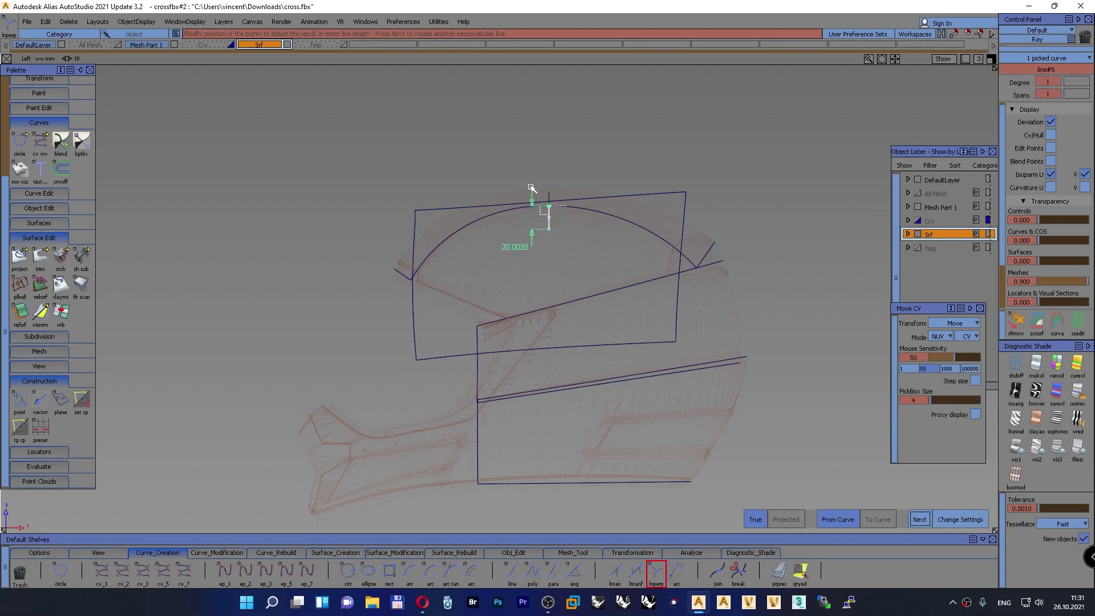
pyautogui.keyDown('ctrl'); pyautogui.keyDown('shift'); pyautogui.moveTo(478, 184); pyautogui.dragTo(479, 157); pyautogui.keyUp('shift'); pyautogui.keyUp('ctrl')
# Project the perpendicular line onto the helmet mesh from the left view
pyautogui.click(573, 552)
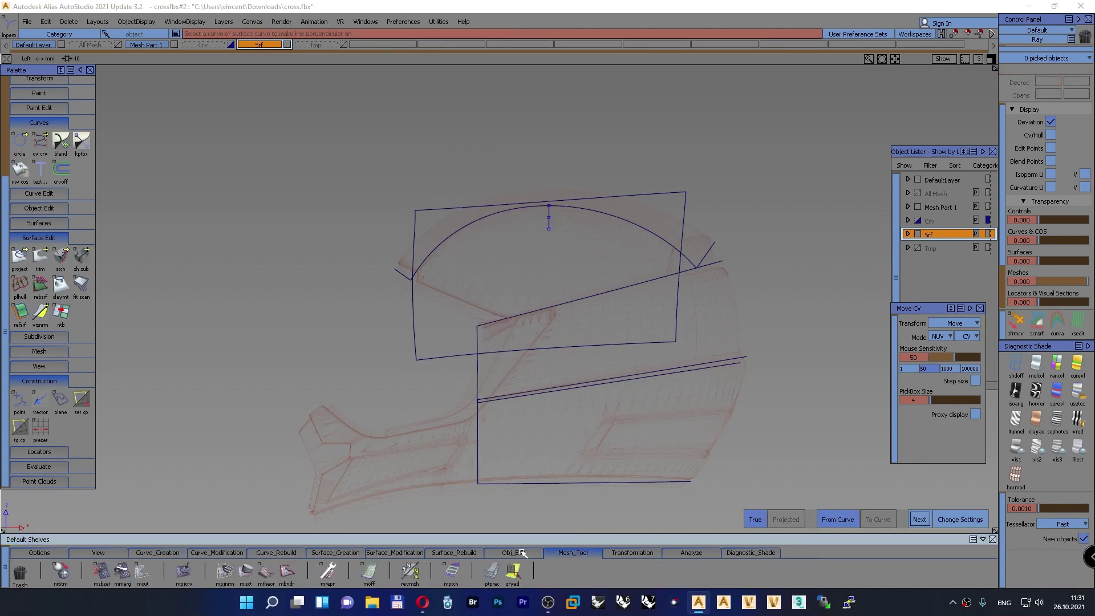
pyautogui.click(184, 570)
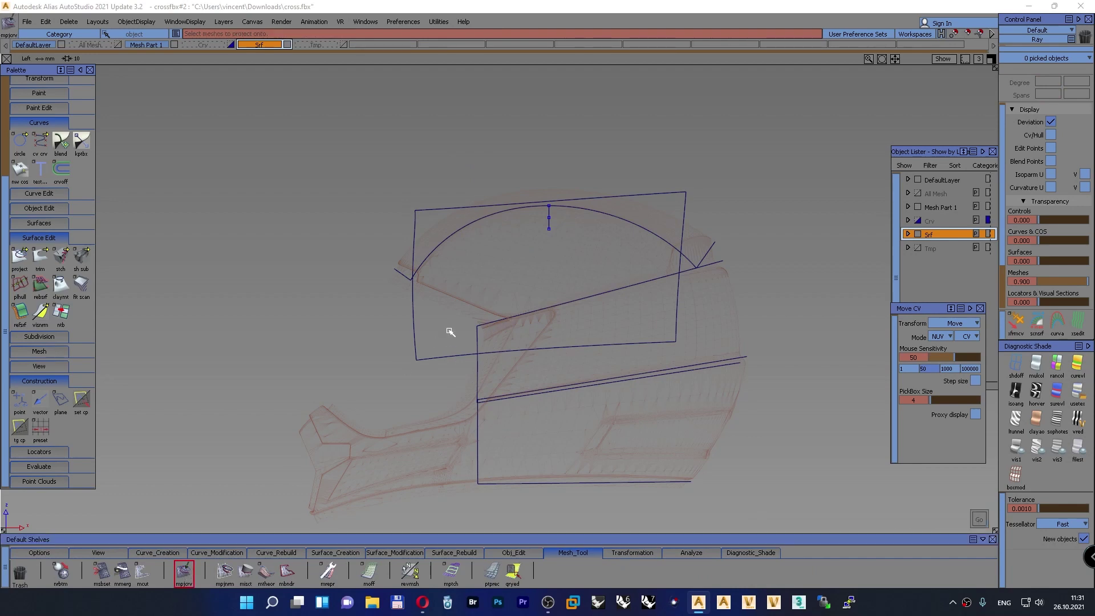
pyautogui.click(512, 288)
pyautogui.press('space')
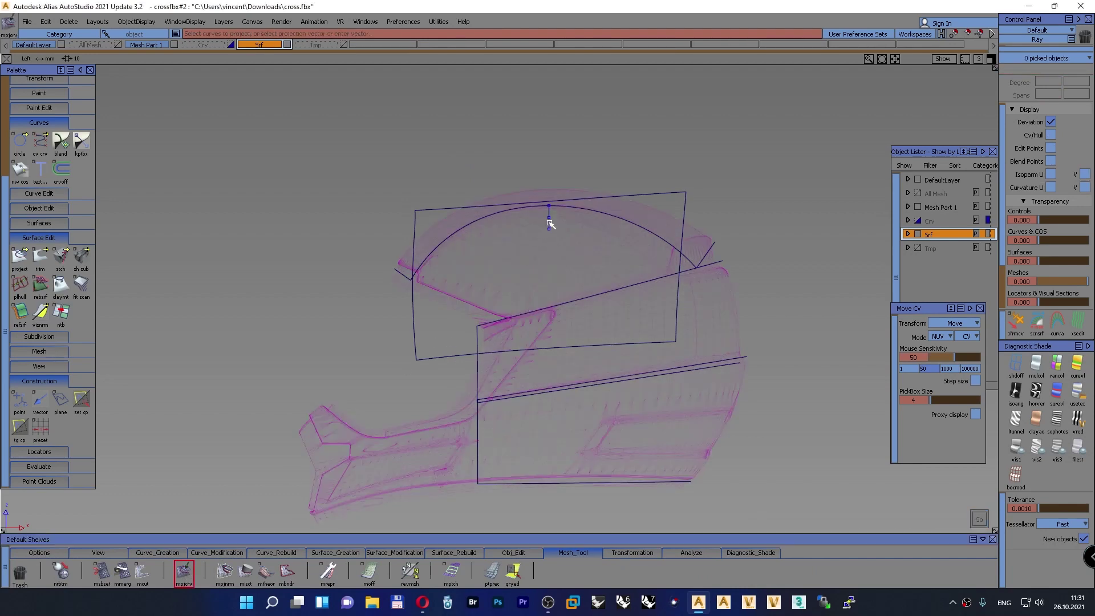
pyautogui.click(550, 223)
pyautogui.press('space')
pyautogui.keyDown('ctrl'); pyautogui.keyDown('shift'); pyautogui.moveTo(529, 123); pyautogui.dragTo(535, 91, button='right'); pyautogui.keyUp('shift'); pyautogui.keyUp('ctrl')
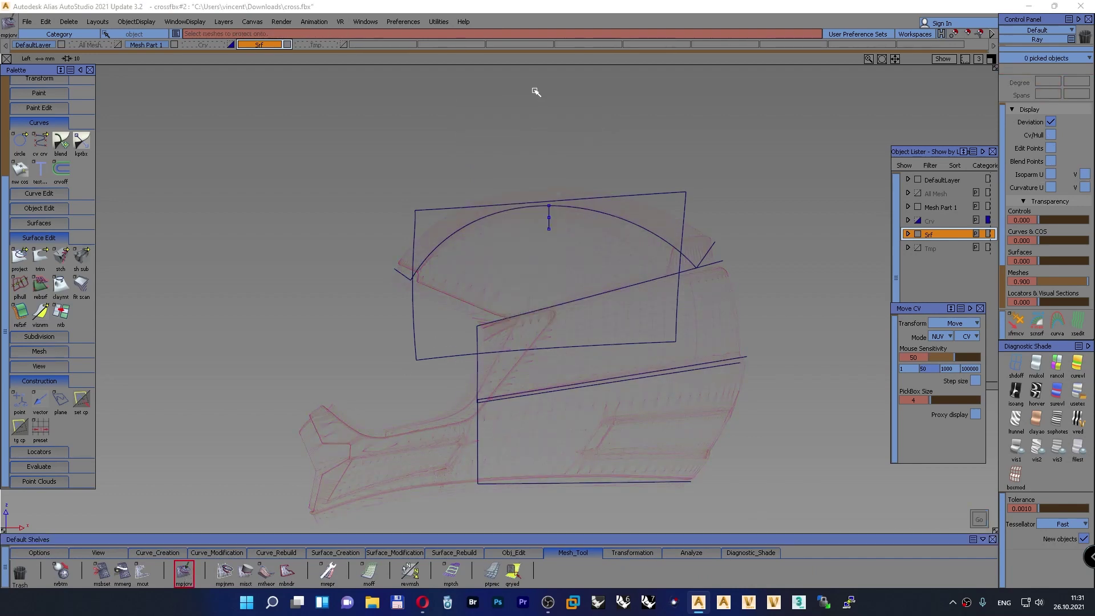
pyautogui.keyDown('alt'); pyautogui.keyDown('shift'); pyautogui.moveTo(512, 269); pyautogui.dragTo(549, 233, button='right'); pyautogui.keyUp('shift'); pyautogui.keyUp('alt')
pyautogui.keyDown('alt'); pyautogui.keyDown('shift'); pyautogui.moveTo(506, 281); pyautogui.dragTo(678, 226); pyautogui.keyUp('shift'); pyautogui.keyUp('alt')
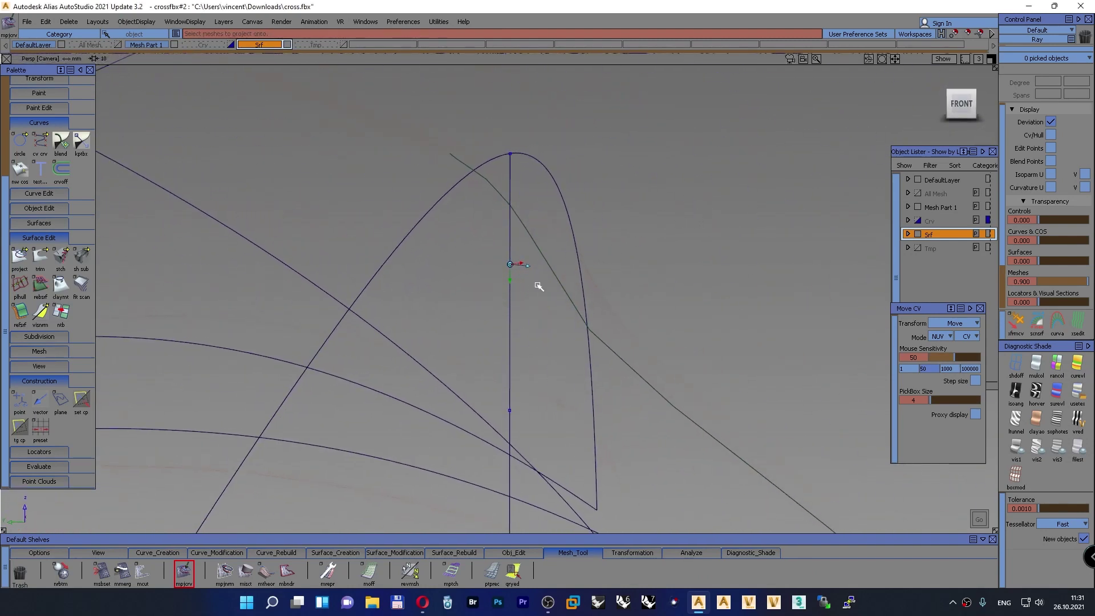
# Draw a degree 1 edit point curve from the projected mesh curve to the perpendicular line's upper end on the crown edge
pyautogui.click(158, 553)
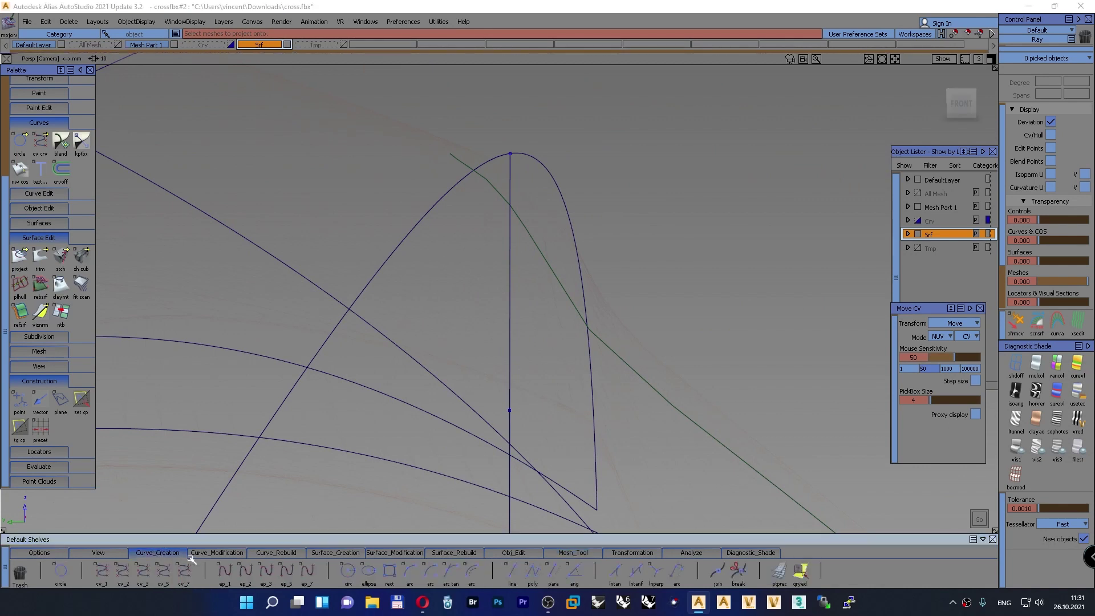
pyautogui.click(576, 311)
pyautogui.keyDown('alt'); pyautogui.keyDown('shift'); pyautogui.moveTo(423, 286); pyautogui.dragTo(455, 288); pyautogui.keyUp('shift'); pyautogui.keyUp('alt')
pyautogui.keyDown('alt'); pyautogui.keyDown('shift'); pyautogui.moveTo(492, 240); pyautogui.dragTo(467, 232); pyautogui.keyUp('shift'); pyautogui.keyUp('alt')
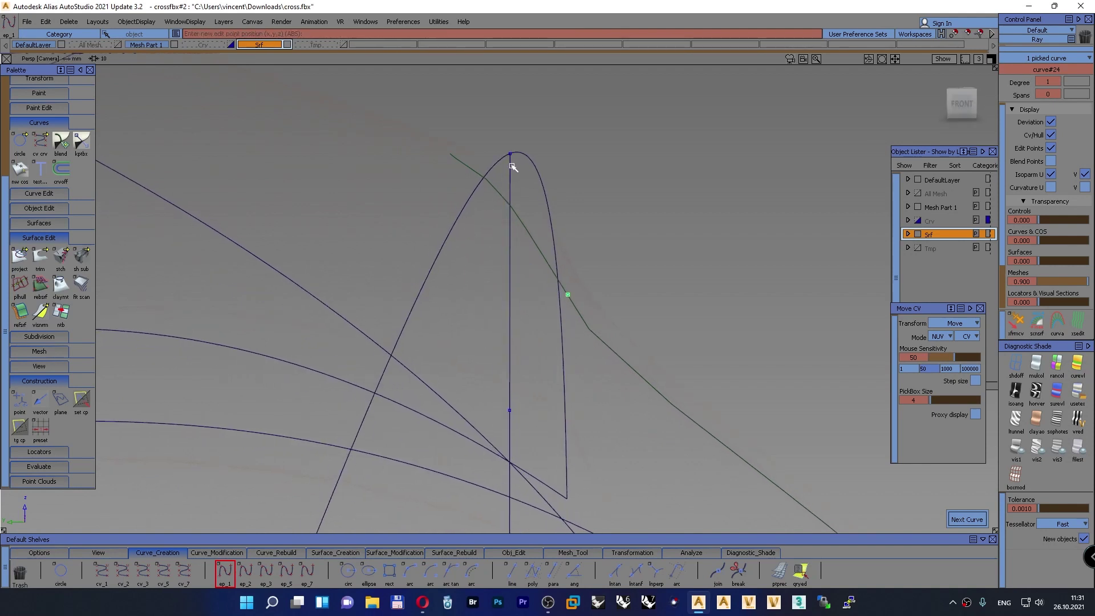
pyautogui.moveTo(511, 166); pyautogui.dragTo(510, 154)
# Pick the straight curve's end CV on the projected mesh curve and adjust it with the Move tool
pyautogui.keyDown('alt'); pyautogui.keyDown('shift'); pyautogui.moveTo(603, 181); pyautogui.dragTo(652, 165); pyautogui.keyUp('shift'); pyautogui.keyUp('alt')
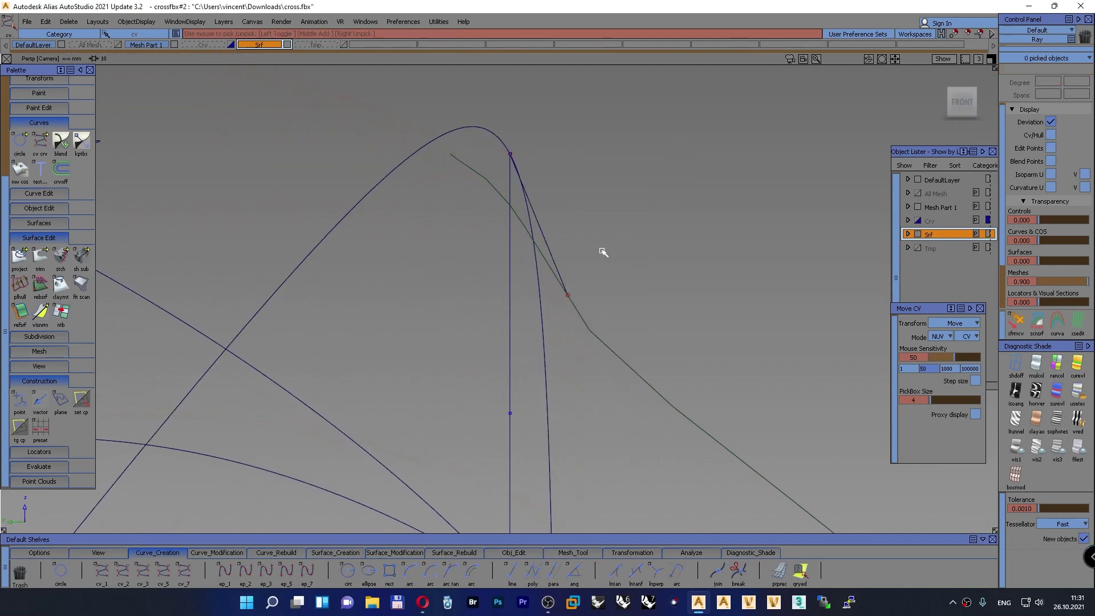
pyautogui.click(568, 296)
pyautogui.keyDown('ctrl'); pyautogui.keyDown('shift'); pyautogui.moveTo(631, 242); pyautogui.dragTo(590, 325); pyautogui.keyUp('shift'); pyautogui.keyUp('ctrl')
pyautogui.keyDown('ctrl'); pyautogui.keyDown('shift'); pyautogui.moveTo(609, 235); pyautogui.dragTo(611, 207); pyautogui.keyUp('shift'); pyautogui.keyUp('ctrl')
pyautogui.keyDown('alt'); pyautogui.keyDown('shift'); pyautogui.moveTo(681, 202); pyautogui.dragTo(592, 257, button='right'); pyautogui.keyUp('shift'); pyautogui.keyUp('alt')
pyautogui.keyDown('alt'); pyautogui.keyDown('shift'); pyautogui.moveTo(593, 256); pyautogui.dragTo(463, 329); pyautogui.keyUp('shift'); pyautogui.keyUp('alt')
pyautogui.keyDown('alt'); pyautogui.keyDown('shift'); pyautogui.moveTo(498, 326); pyautogui.dragTo(498, 335, button='right'); pyautogui.keyUp('shift'); pyautogui.keyUp('alt')
pyautogui.keyDown('alt'); pyautogui.keyDown('shift'); pyautogui.moveTo(498, 335); pyautogui.dragTo(506, 284, button='middle'); pyautogui.keyUp('shift'); pyautogui.keyUp('alt')
pyautogui.keyDown('alt'); pyautogui.keyDown('shift'); pyautogui.moveTo(506, 284); pyautogui.dragTo(500, 285); pyautogui.keyUp('shift'); pyautogui.keyUp('alt')
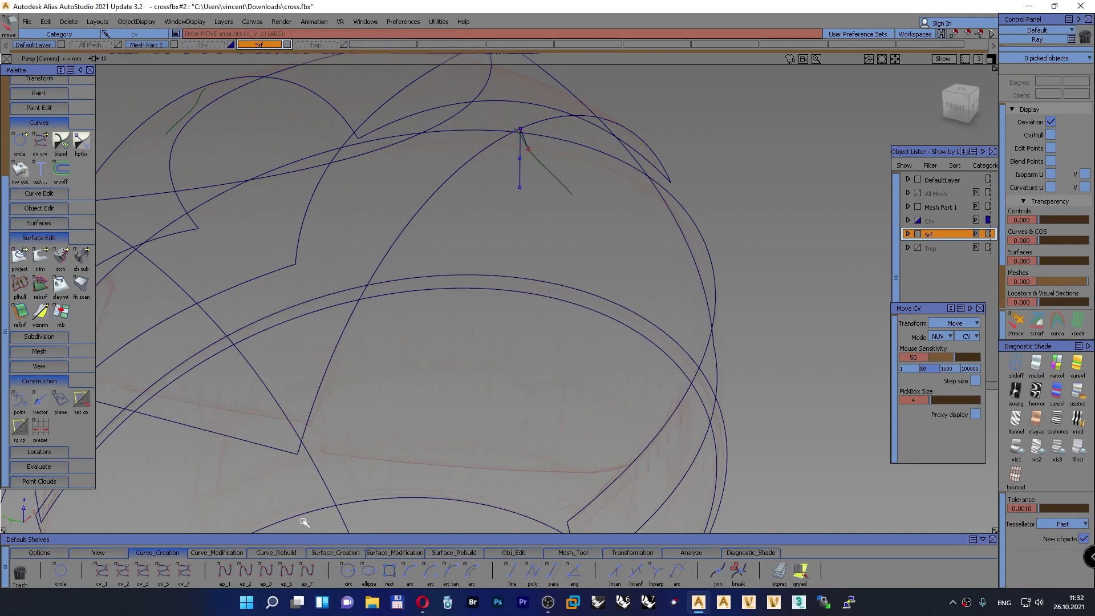
# Create a one-generation, one-rail surface using the crown's side edge as the generation curve and the short straight curve as the rail
pyautogui.click(280, 552)
pyautogui.click(326, 550)
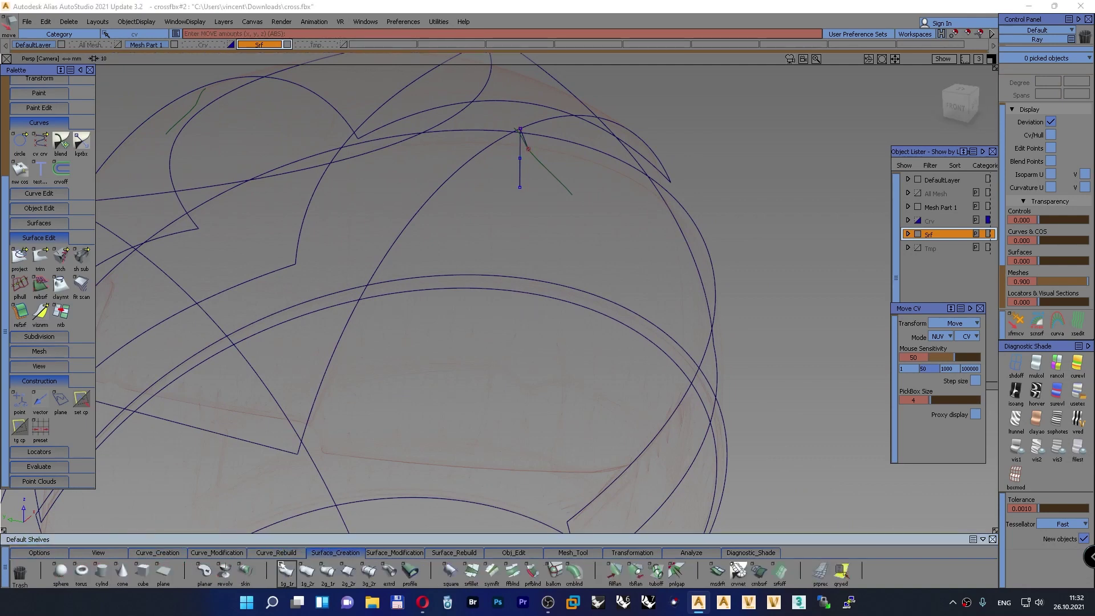
pyautogui.click(485, 151)
pyautogui.scroll(3, 521, 137)
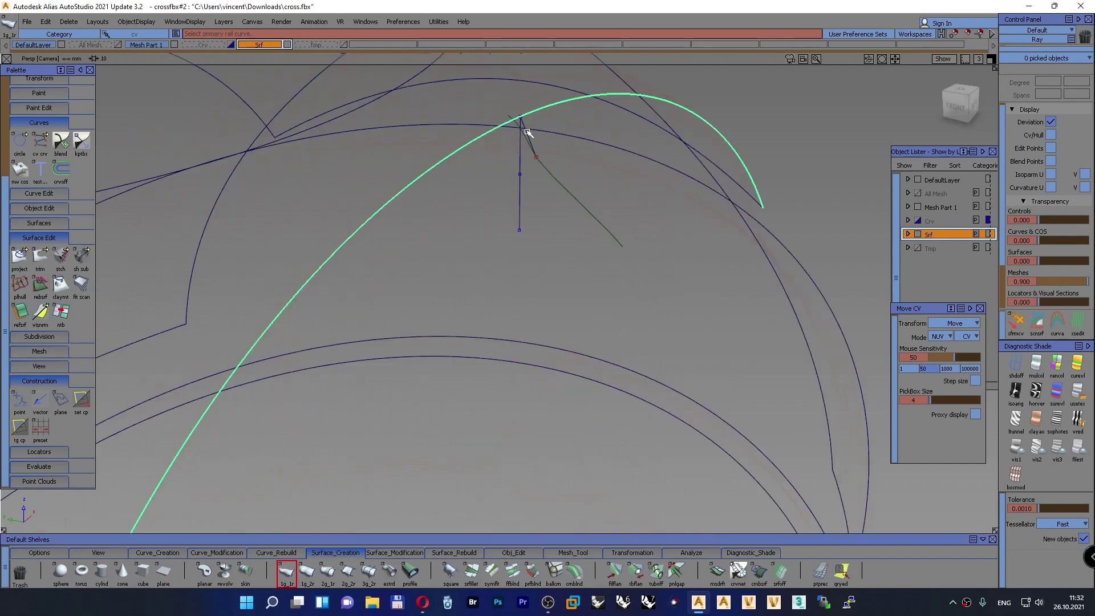
pyautogui.click(530, 137)
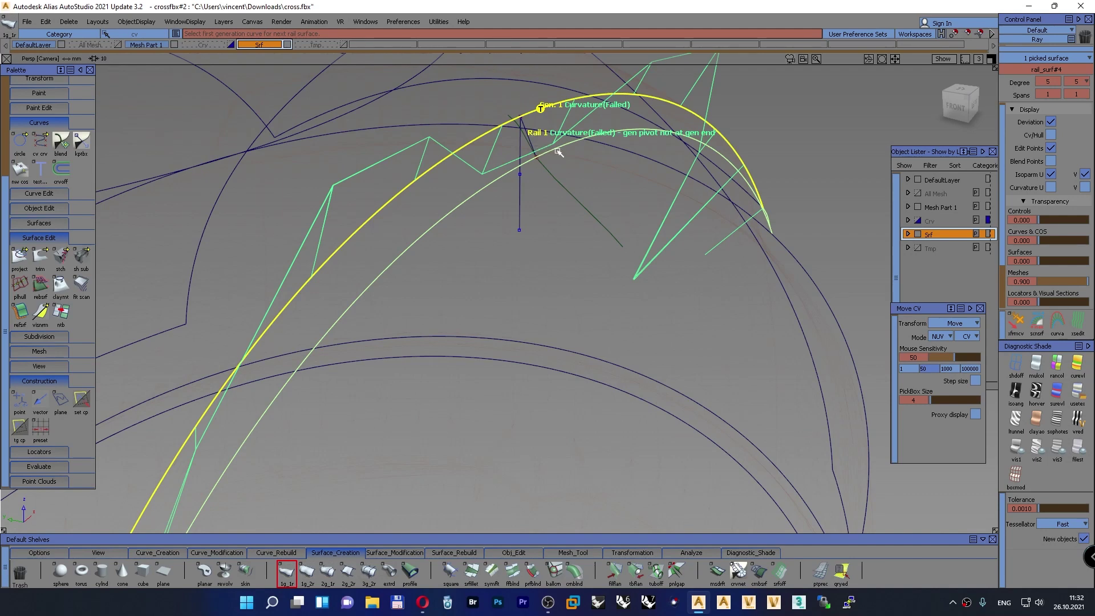
# Pick the short straight curve, the perpendicular line and the projected mesh curve, and assign them to the Crv layer
pyautogui.keyDown('alt'); pyautogui.keyDown('shift'); pyautogui.moveTo(589, 195); pyautogui.dragTo(565, 215, button='right'); pyautogui.keyUp('shift'); pyautogui.keyUp('alt')
pyautogui.keyDown('ctrl'); pyautogui.keyDown('shift'); pyautogui.moveTo(803, 151); pyautogui.dragTo(805, 126); pyautogui.keyUp('shift'); pyautogui.keyUp('ctrl')
pyautogui.keyDown('ctrl'); pyautogui.keyDown('shift'); pyautogui.moveTo(753, 153); pyautogui.dragTo(794, 167); pyautogui.keyUp('shift'); pyautogui.keyUp('ctrl')
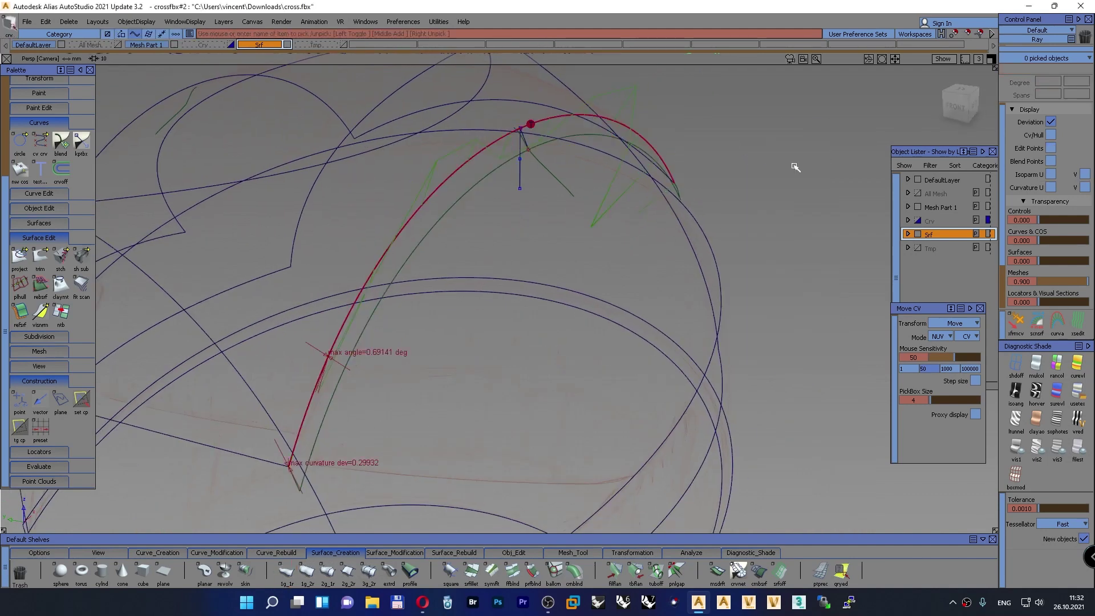
pyautogui.moveTo(616, 188); pyautogui.dragTo(470, 126)
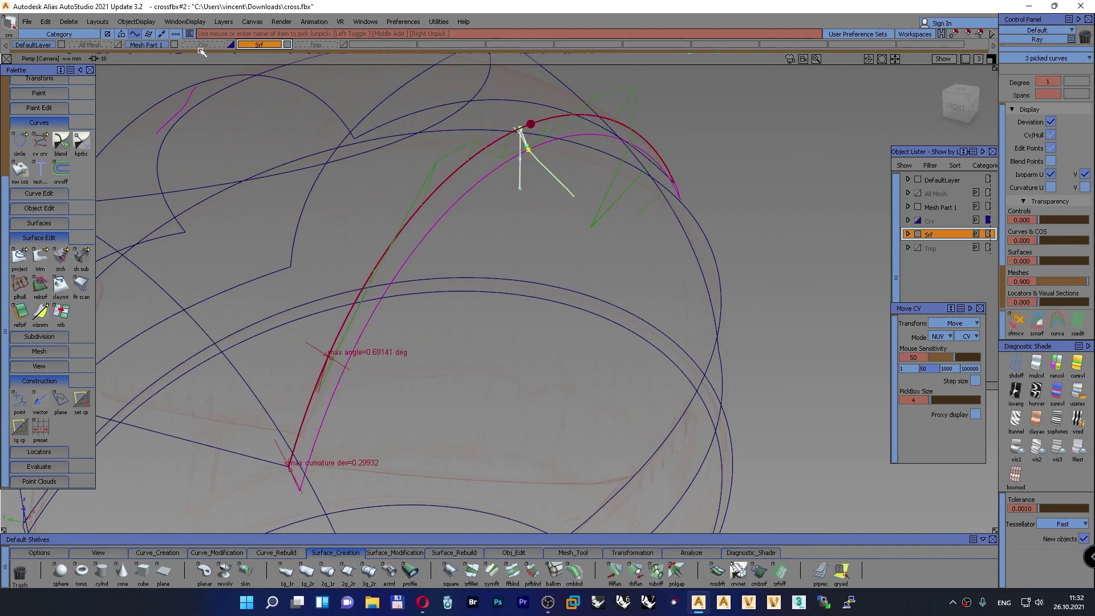
pyautogui.moveTo(201, 46); pyautogui.dragTo(200, 54)
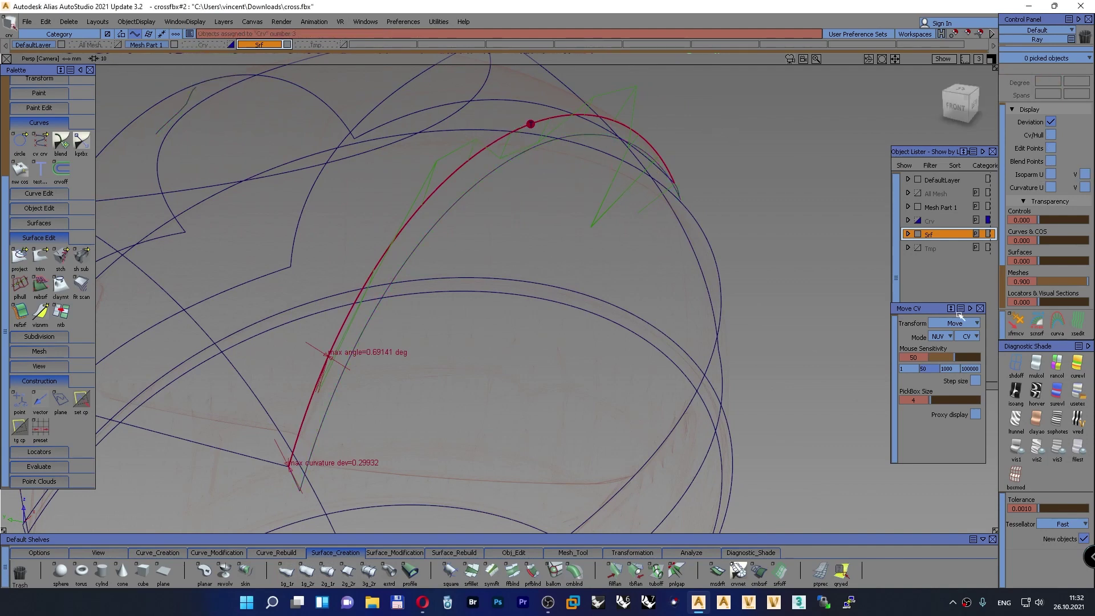
# Shade the surfaces with a sky reflection, and set the side rail surface's generation and rail continuity to G0 Position
pyautogui.click(1077, 394)
pyautogui.moveTo(545, 237)
pyautogui.keyDown('alt'); pyautogui.keyDown('shift'); pyautogui.mouseDown()
pyautogui.moveTo(459, 232)
pyautogui.moveTo(758, 137)
pyautogui.moveTo(196, 230)
pyautogui.moveTo(459, 420)
pyautogui.mouseUp(); pyautogui.keyUp('shift'); pyautogui.keyUp('alt')
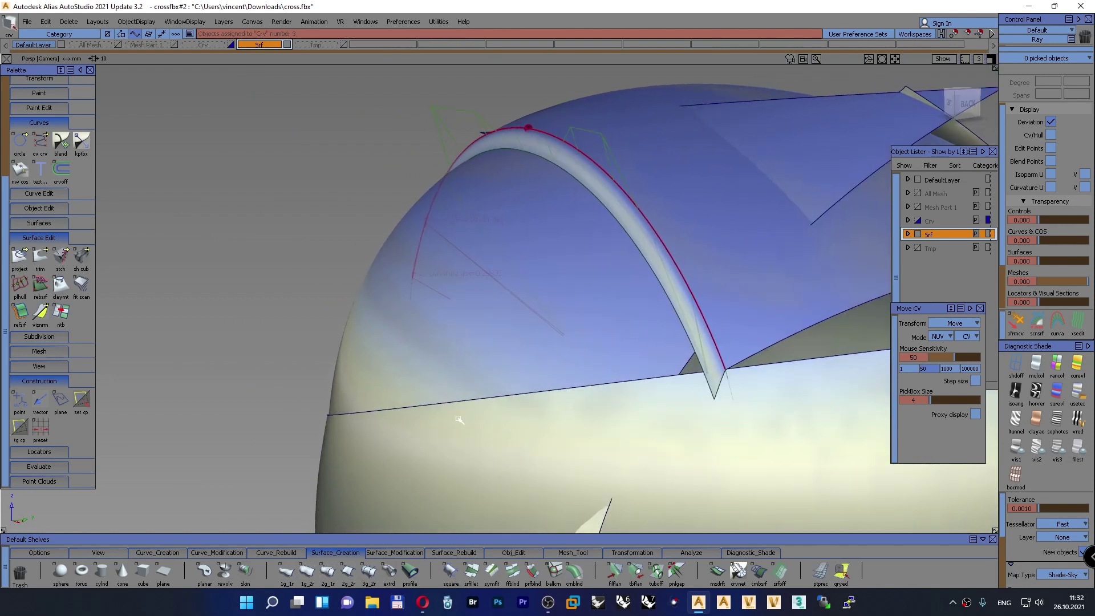
pyautogui.click(840, 570)
pyautogui.click(601, 194)
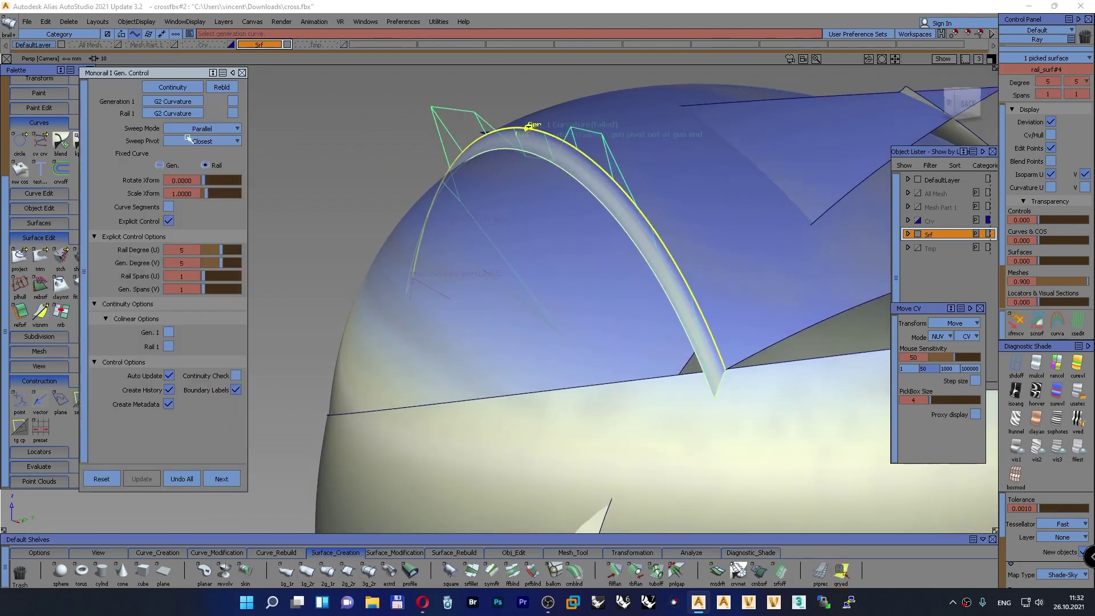
pyautogui.click(183, 88)
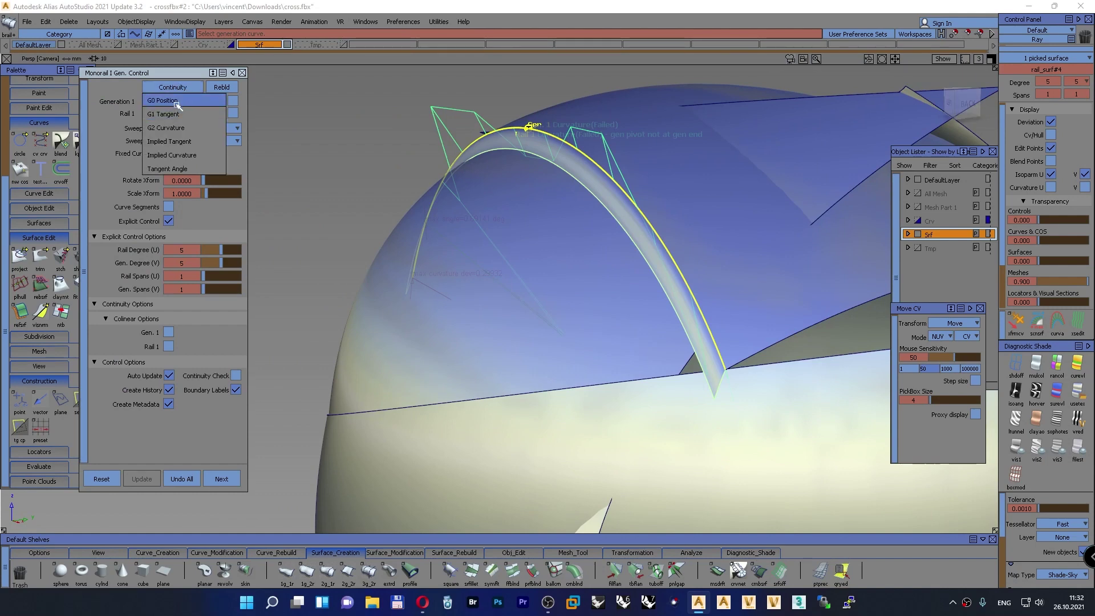
pyautogui.click(178, 101)
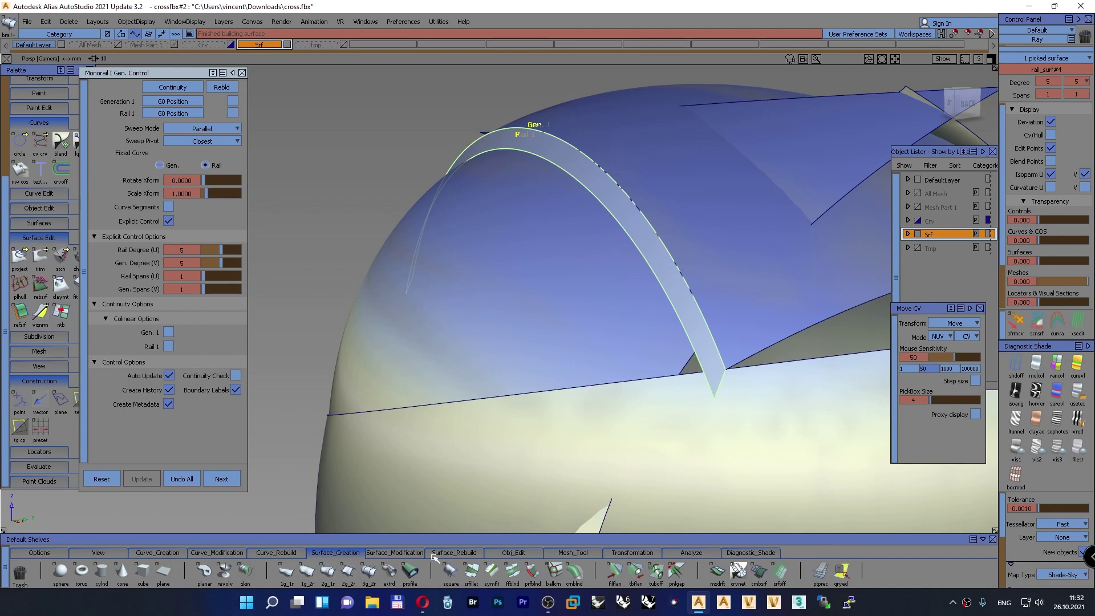
# Extend the lower edge of the rail surface by about 14 mm, accepting the removal of its construction history
pyautogui.click(513, 553)
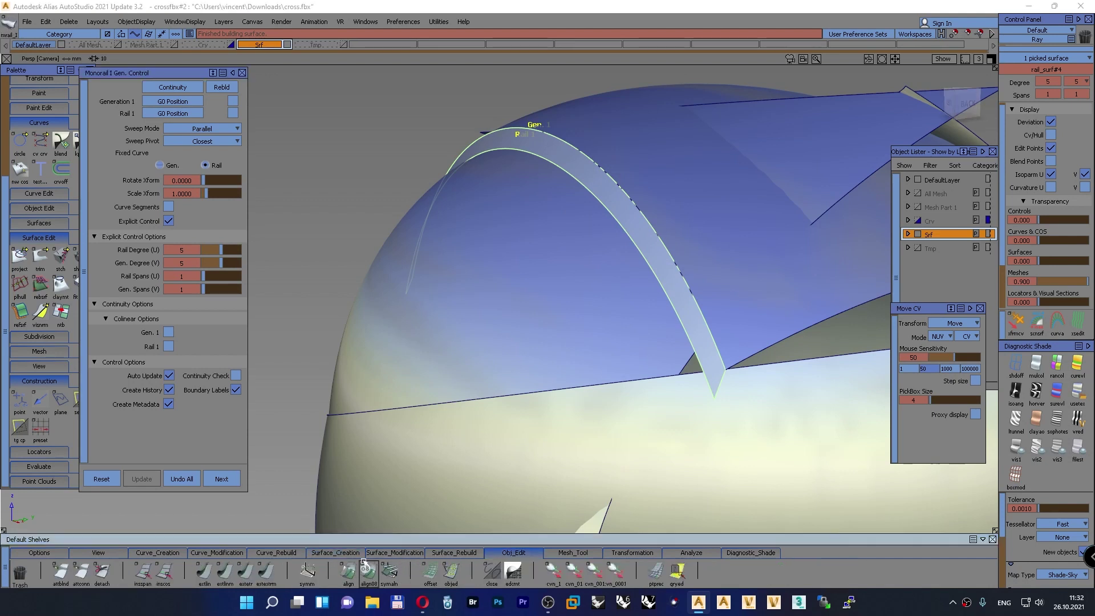
pyautogui.click(266, 570)
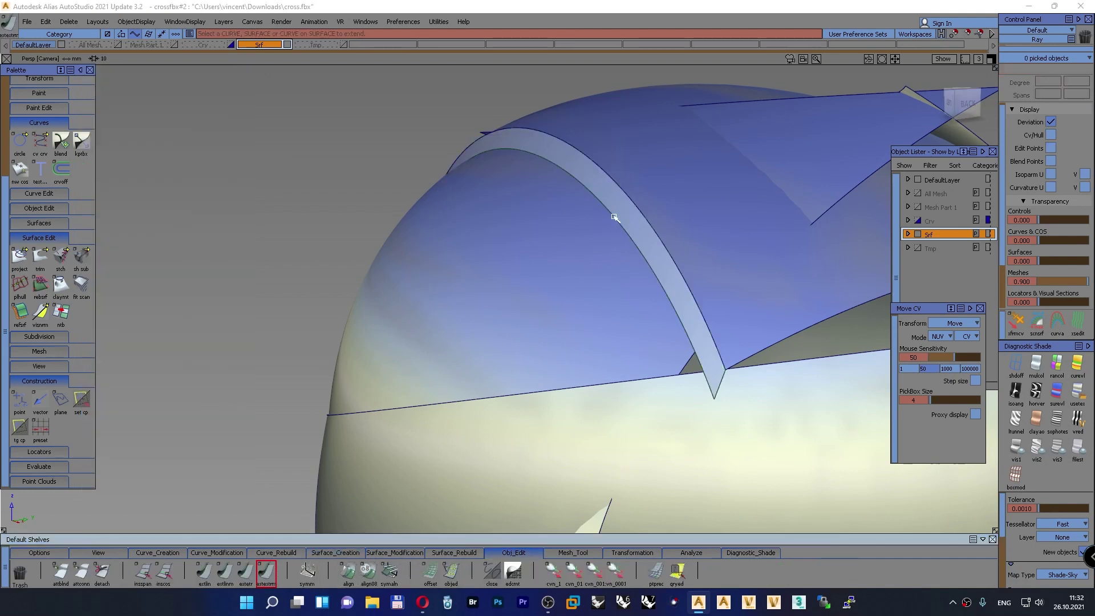
pyautogui.moveTo(614, 217); pyautogui.dragTo(608, 253)
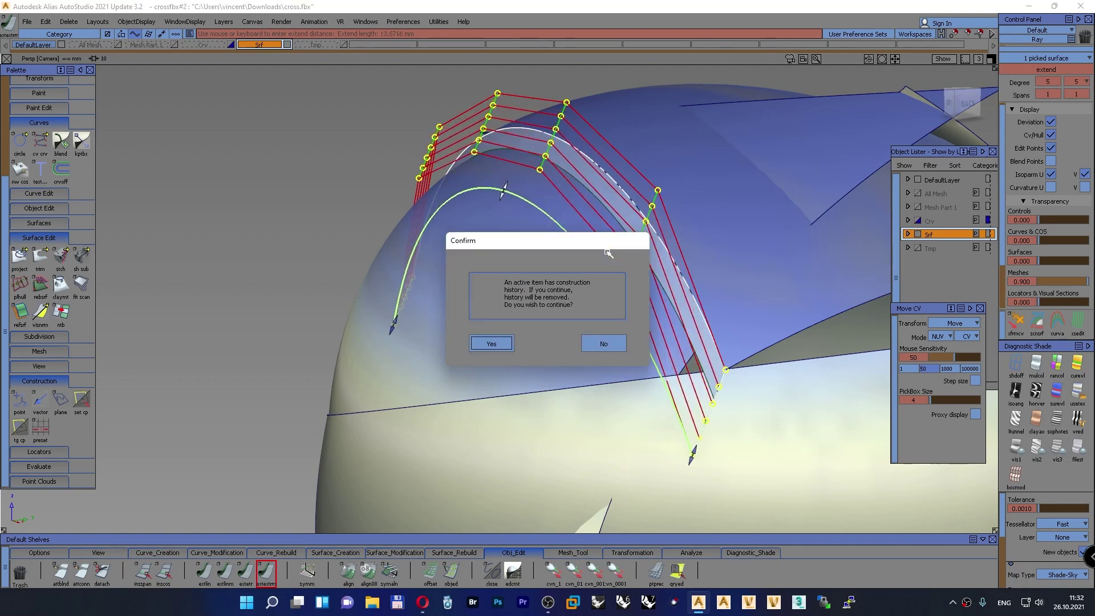
pyautogui.click(506, 341)
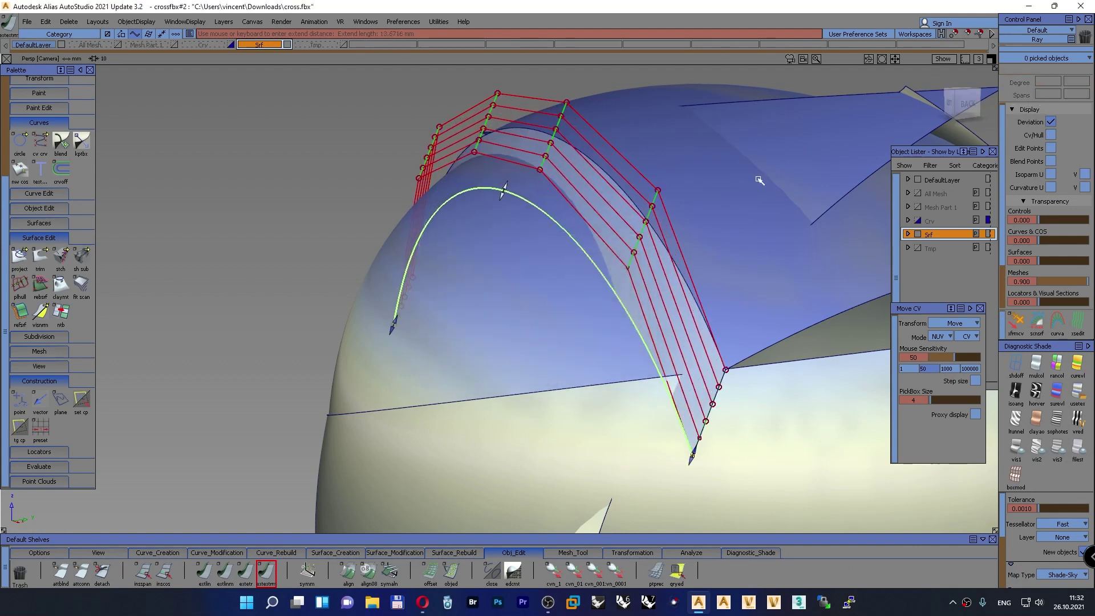
# Pick the extended rail surface and display its CVs and hulls
pyautogui.moveTo(350, 154)
pyautogui.keyDown('ctrl'); pyautogui.keyDown('shift'); pyautogui.mouseDown()
pyautogui.moveTo(347, 137)
pyautogui.moveTo(349, 169)
pyautogui.mouseUp(); pyautogui.keyUp('shift'); pyautogui.keyUp('ctrl')
pyautogui.click(690, 326)
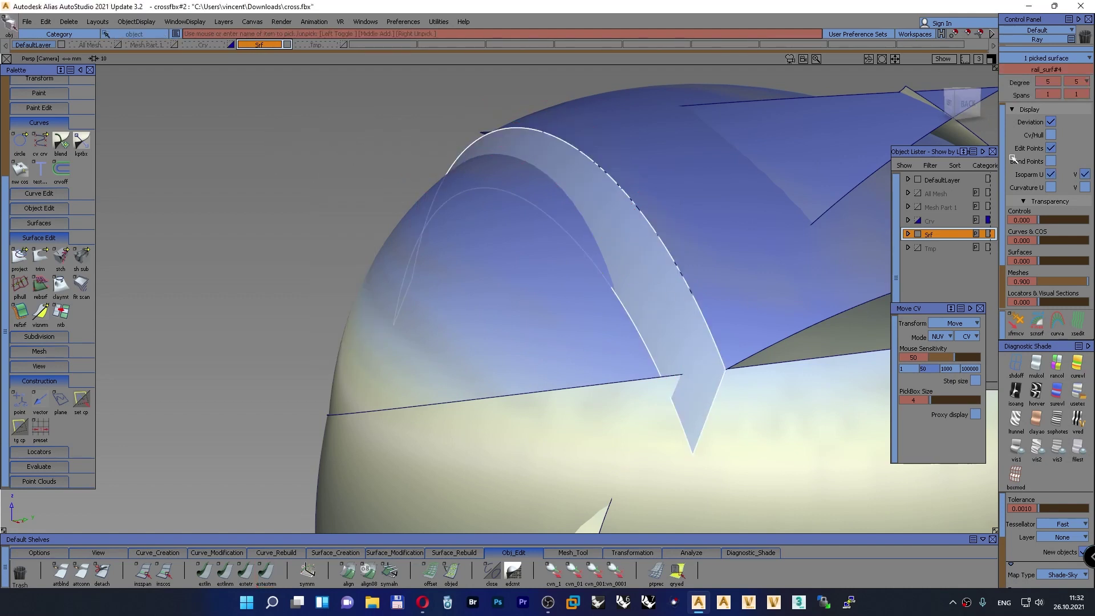
pyautogui.click(1085, 83)
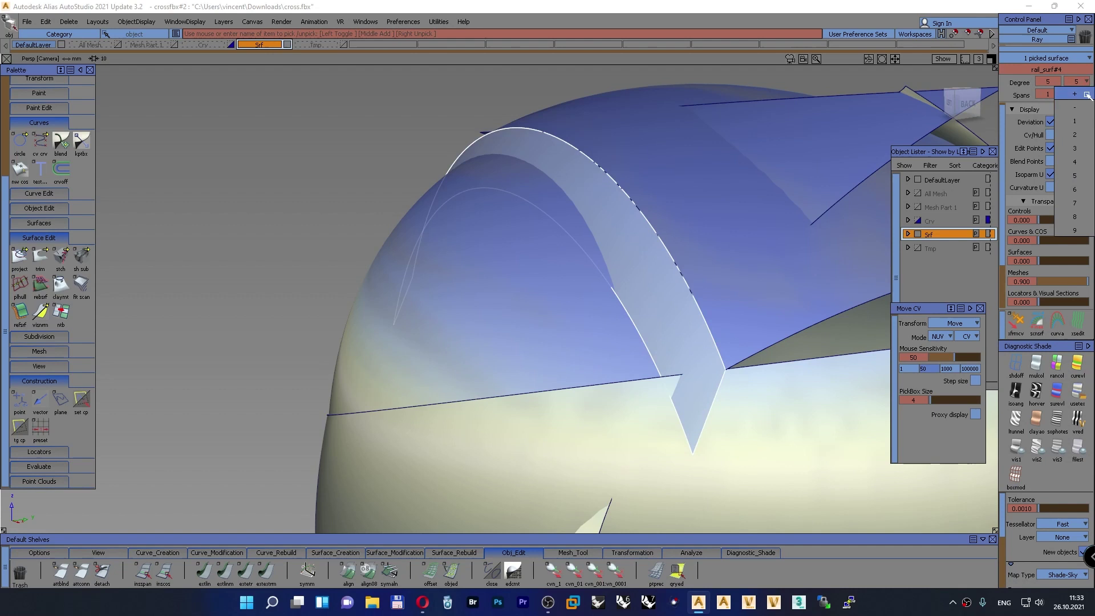
pyautogui.click(1077, 123)
pyautogui.click(1051, 135)
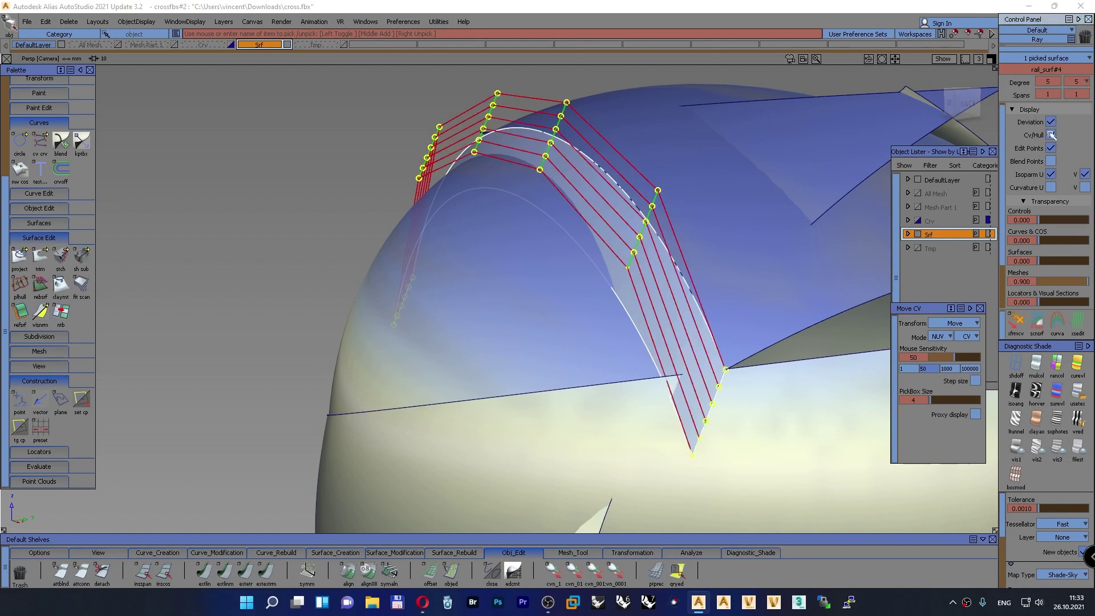
pyautogui.click(1085, 82)
pyautogui.click(1079, 133)
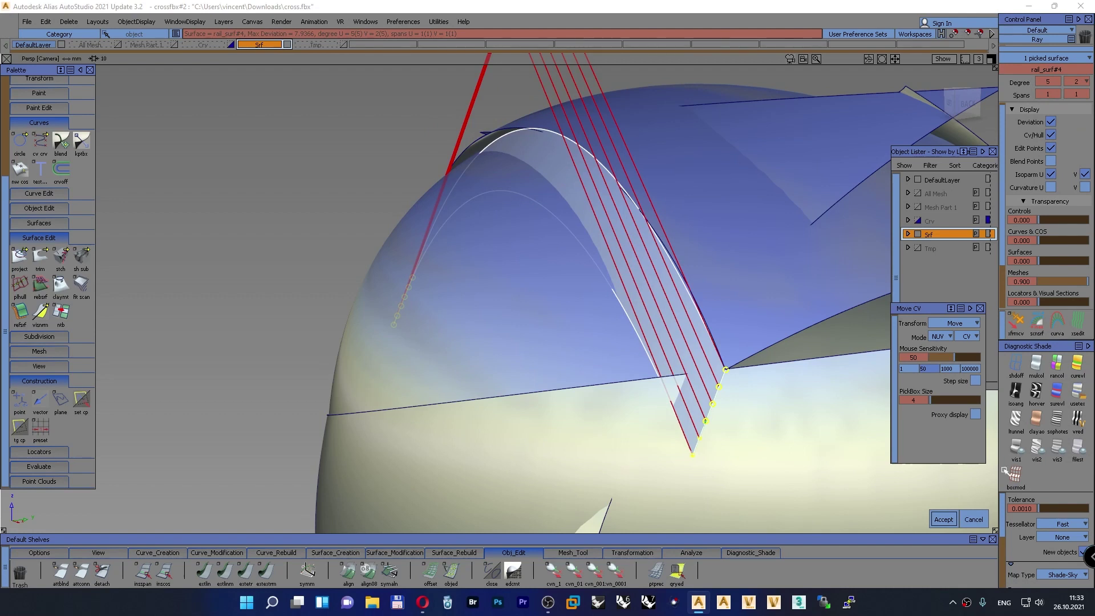
pyautogui.click(972, 519)
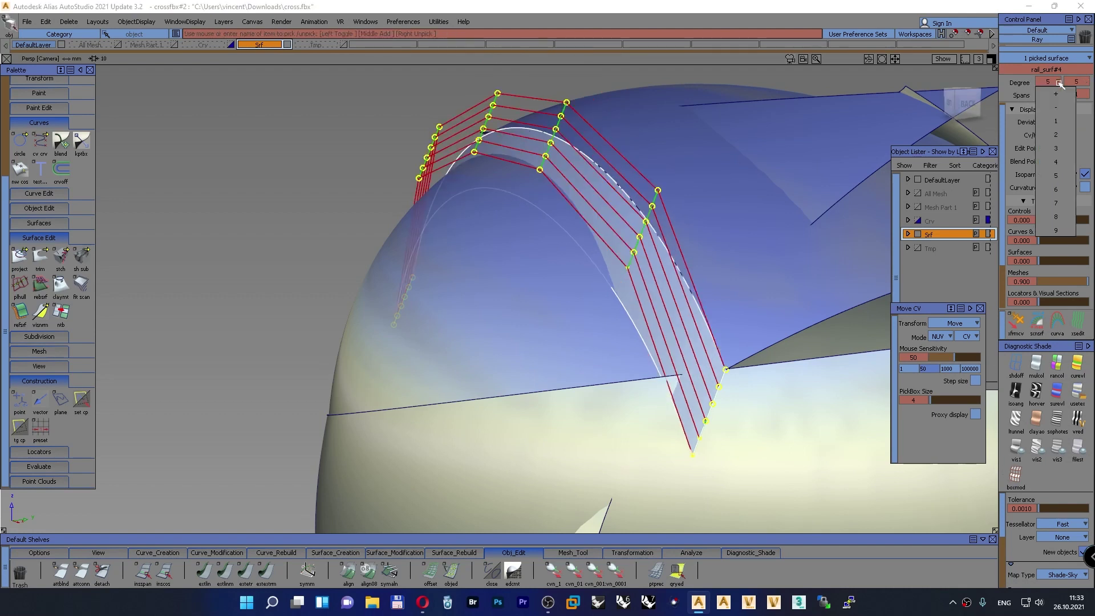
# Set the rail surface's U degree to 2, keeping the degree of 5 along its length
pyautogui.click(1058, 135)
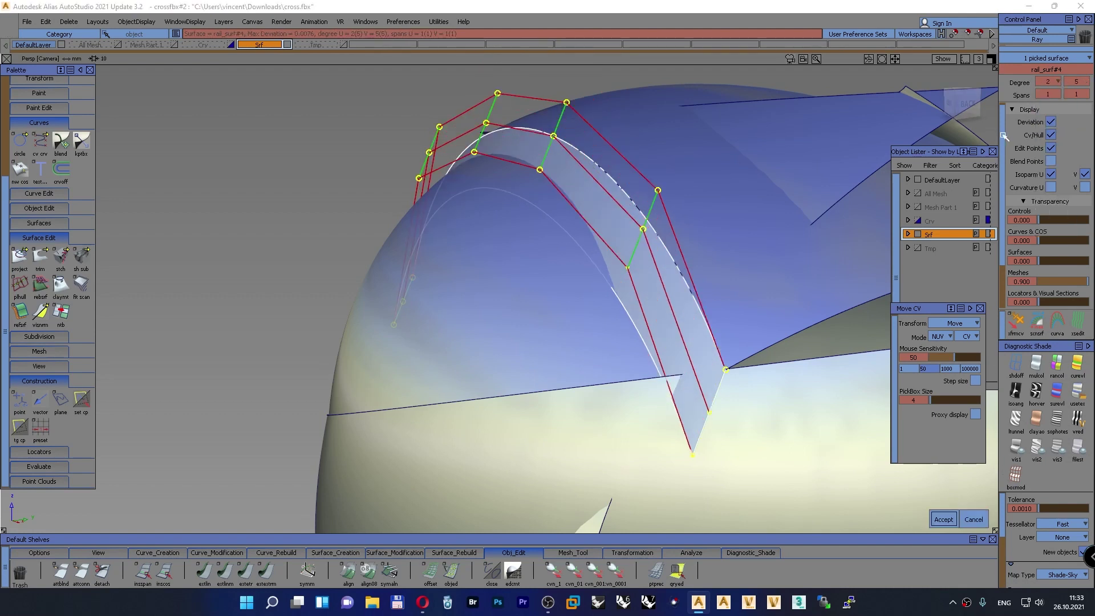
pyautogui.keyDown('ctrl'); pyautogui.keyDown('shift'); pyautogui.click(323, 142); pyautogui.keyUp('shift'); pyautogui.keyUp('ctrl')
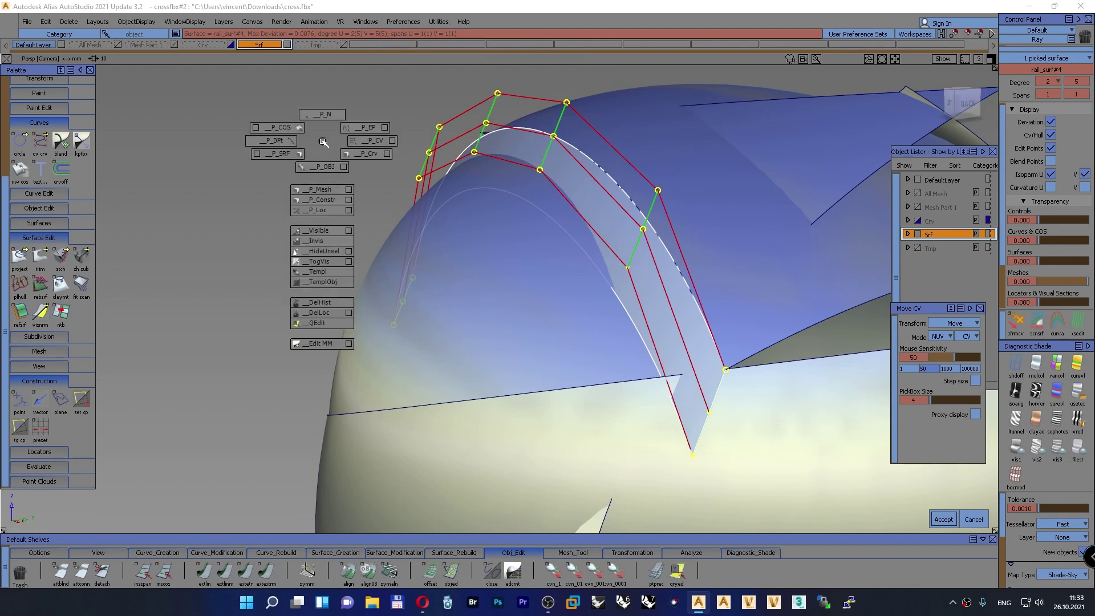
pyautogui.keyDown('ctrl'); pyautogui.keyDown('shift'); pyautogui.moveTo(323, 142); pyautogui.dragTo(322, 167); pyautogui.keyUp('shift'); pyautogui.keyUp('ctrl')
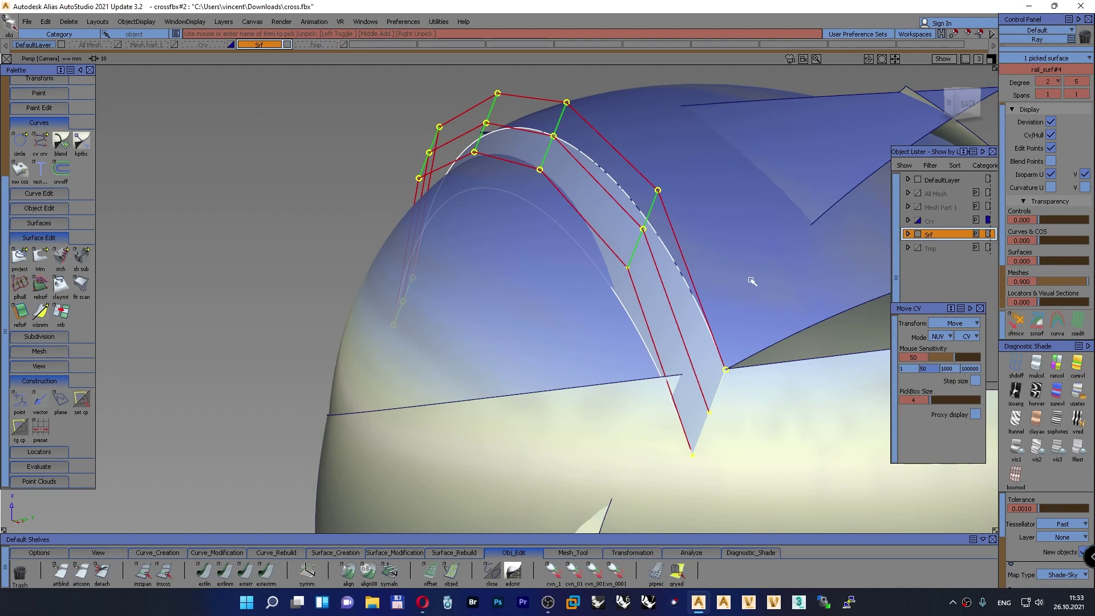
# Pick the rail surface's middle hull with Move CV in HULL mode and move it along the surface normal to shape the cross-section
pyautogui.click(1015, 322)
pyautogui.click(968, 336)
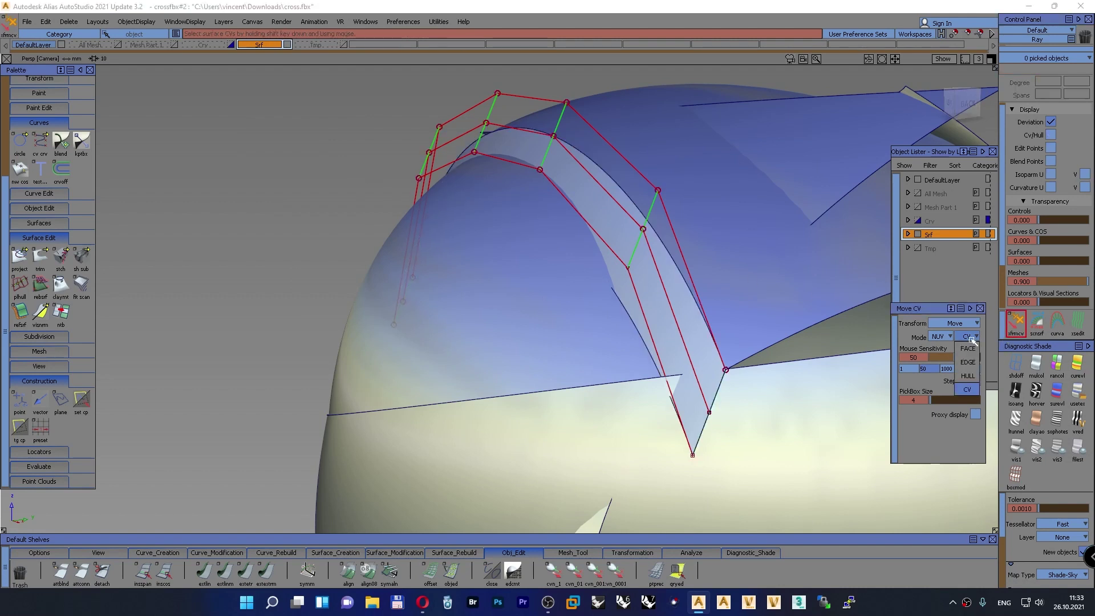
pyautogui.click(968, 376)
pyautogui.keyDown('shift'); pyautogui.click(619, 205); pyautogui.keyUp('shift')
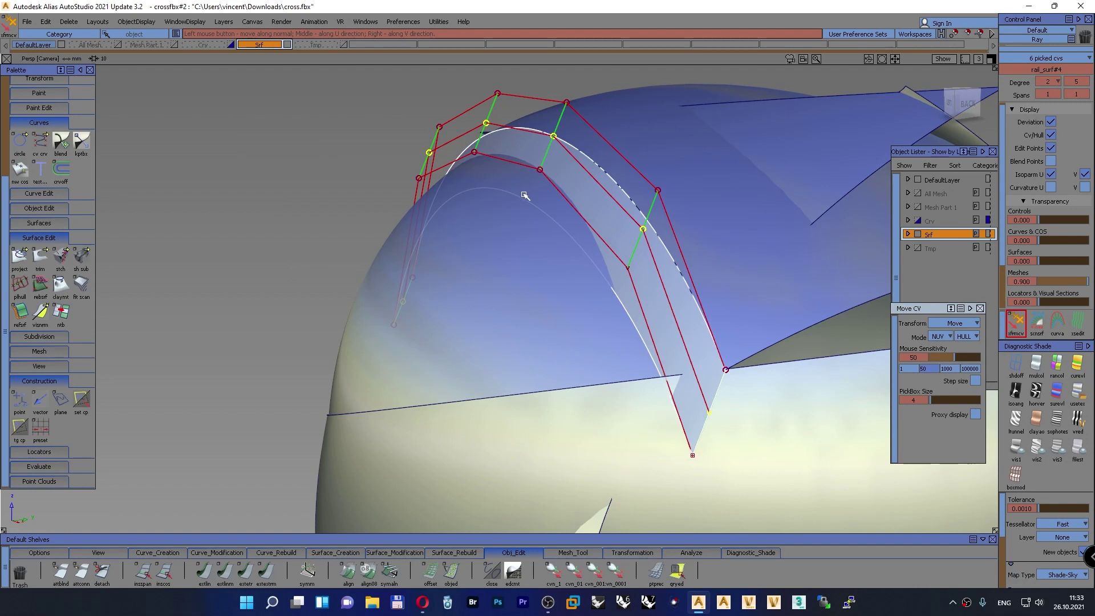
pyautogui.moveTo(524, 195); pyautogui.dragTo(542, 198)
pyautogui.keyDown('alt'); pyautogui.keyDown('shift'); pyautogui.moveTo(574, 237); pyautogui.dragTo(461, 229); pyautogui.keyUp('shift'); pyautogui.keyUp('alt')
pyautogui.keyDown('alt'); pyautogui.keyDown('shift'); pyautogui.moveTo(460, 228); pyautogui.dragTo(477, 179, button='right'); pyautogui.keyUp('shift'); pyautogui.keyUp('alt')
pyautogui.keyDown('alt'); pyautogui.keyDown('shift'); pyautogui.moveTo(477, 178); pyautogui.dragTo(487, 201); pyautogui.keyUp('shift'); pyautogui.keyUp('alt')
pyautogui.keyDown('alt'); pyautogui.keyDown('shift'); pyautogui.moveTo(496, 196); pyautogui.dragTo(507, 202, button='right'); pyautogui.keyUp('shift'); pyautogui.keyUp('alt')
pyautogui.keyDown('alt'); pyautogui.keyDown('shift'); pyautogui.moveTo(507, 203); pyautogui.dragTo(491, 226); pyautogui.keyUp('shift'); pyautogui.keyUp('alt')
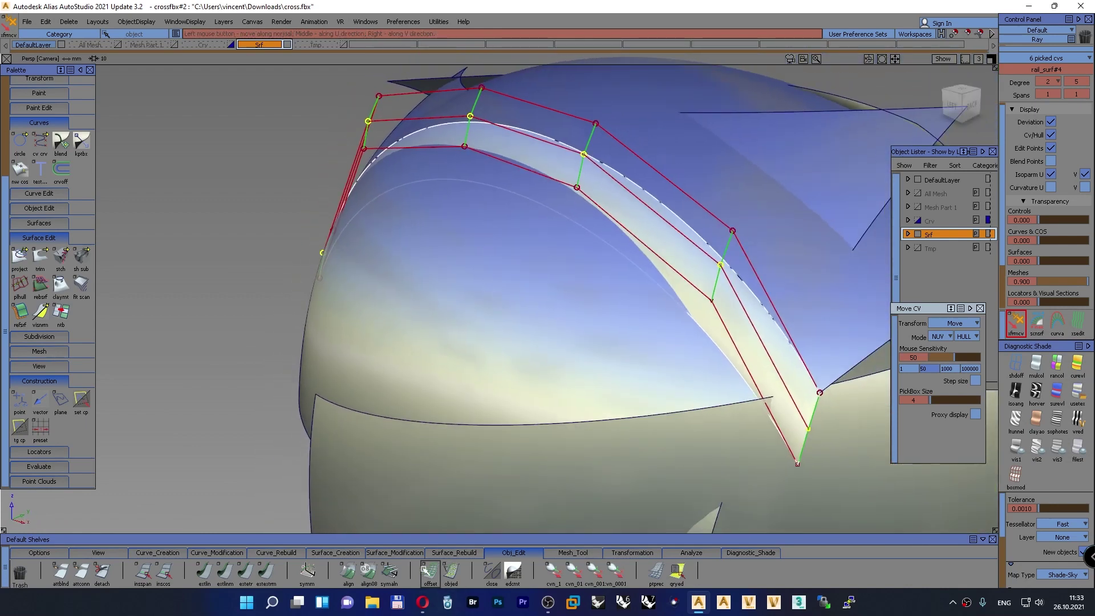
# Extend the reshaped rail surface's lower edge by about 8 mm so it crosses the helmet's side surface
pyautogui.click(265, 570)
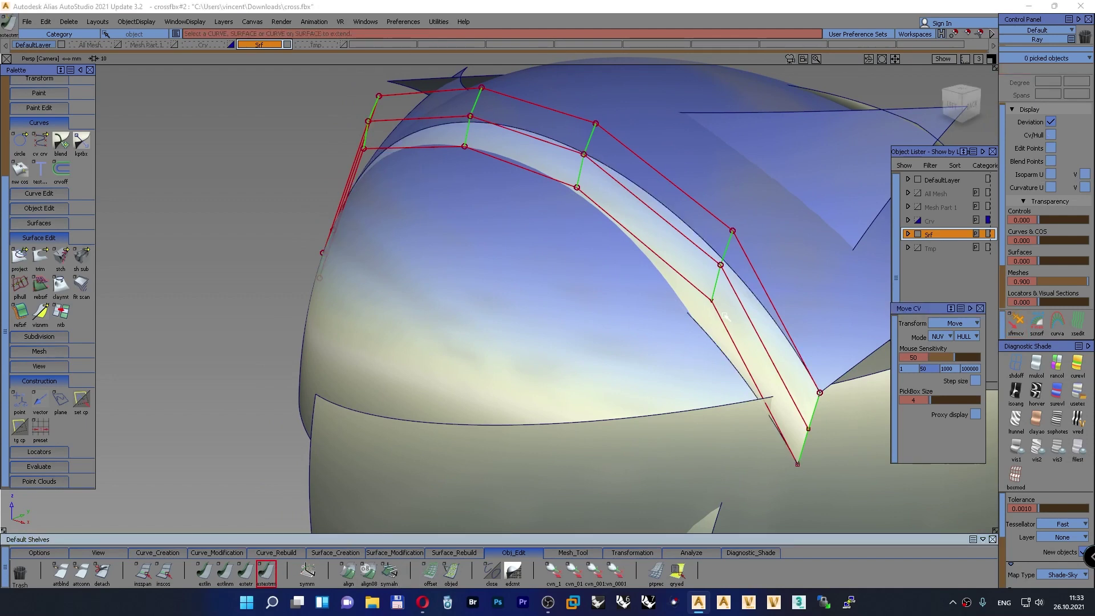
pyautogui.click(696, 329)
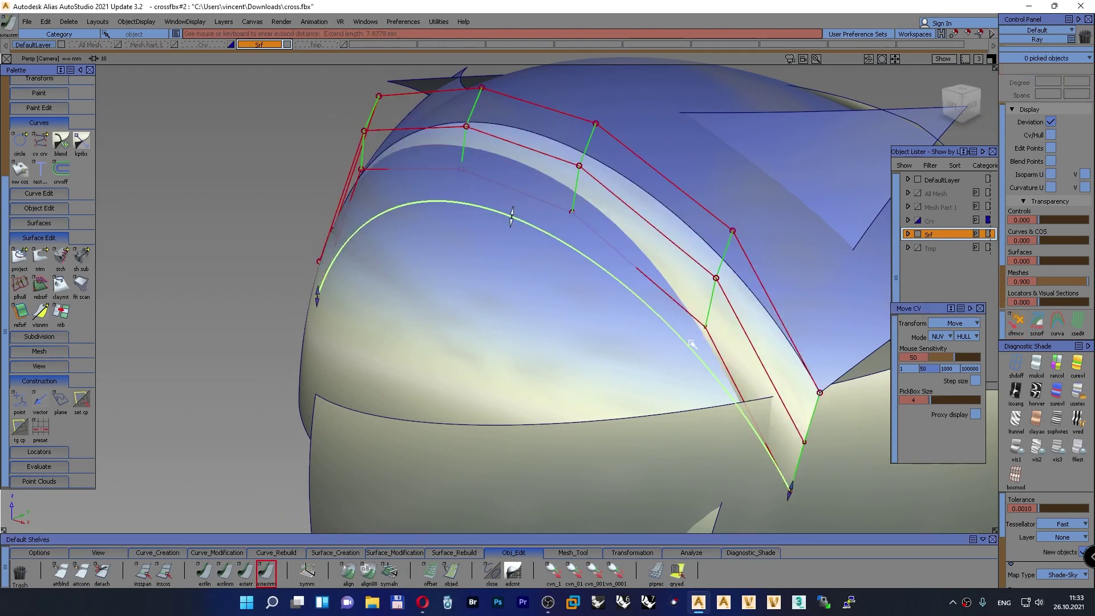
pyautogui.keyDown('alt'); pyautogui.keyDown('shift'); pyautogui.moveTo(512, 217); pyautogui.dragTo(564, 214); pyautogui.keyUp('shift'); pyautogui.keyUp('alt')
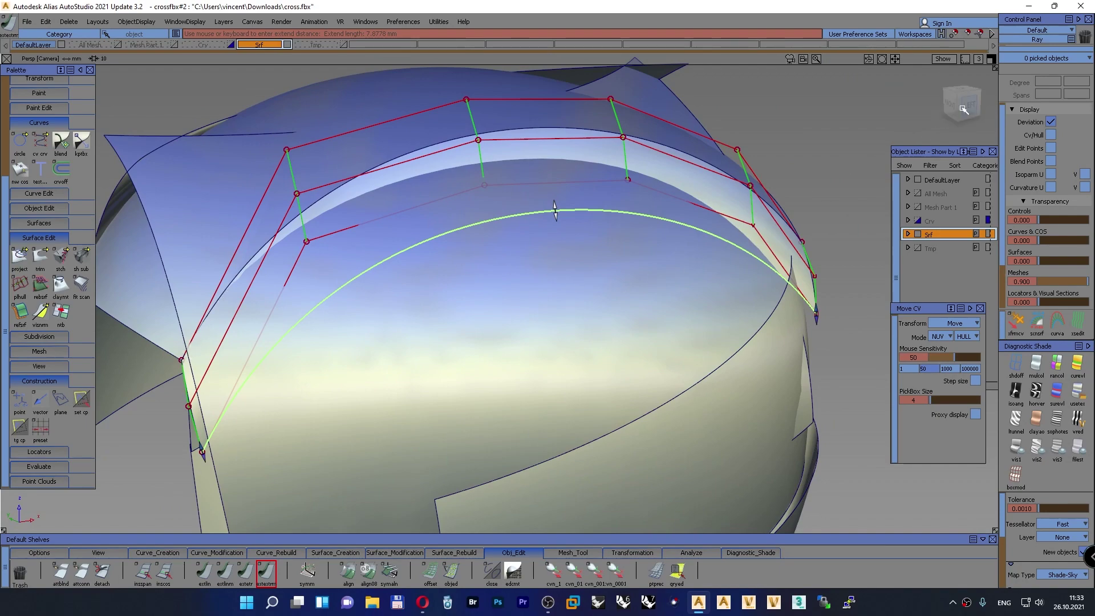
pyautogui.keyDown('alt'); pyautogui.keyDown('shift'); pyautogui.moveTo(554, 211); pyautogui.dragTo(509, 216); pyautogui.keyUp('shift'); pyautogui.keyUp('alt')
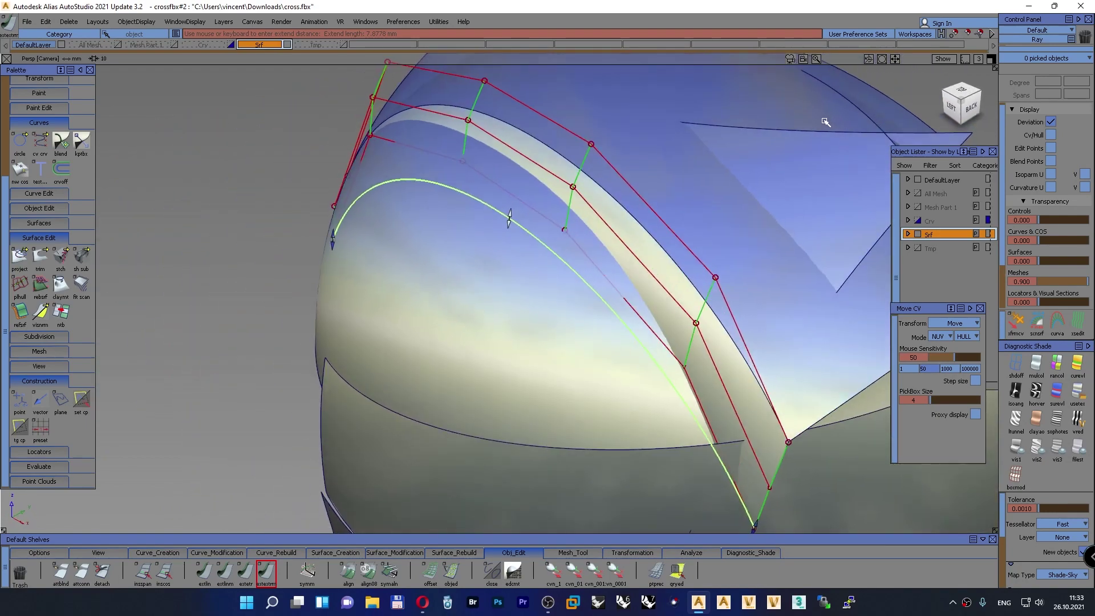
pyautogui.keyDown('alt'); pyautogui.keyDown('shift'); pyautogui.moveTo(825, 122); pyautogui.dragTo(927, 118); pyautogui.keyUp('shift'); pyautogui.keyUp('alt')
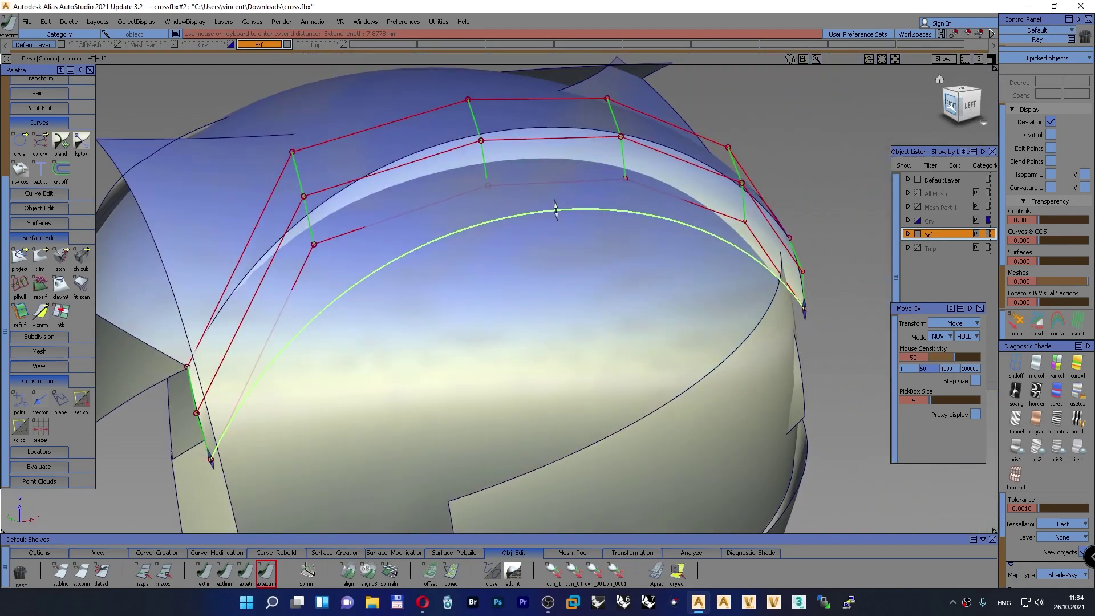
pyautogui.keyDown('alt'); pyautogui.keyDown('shift'); pyautogui.moveTo(556, 210); pyautogui.dragTo(552, 211); pyautogui.keyUp('shift'); pyautogui.keyUp('alt')
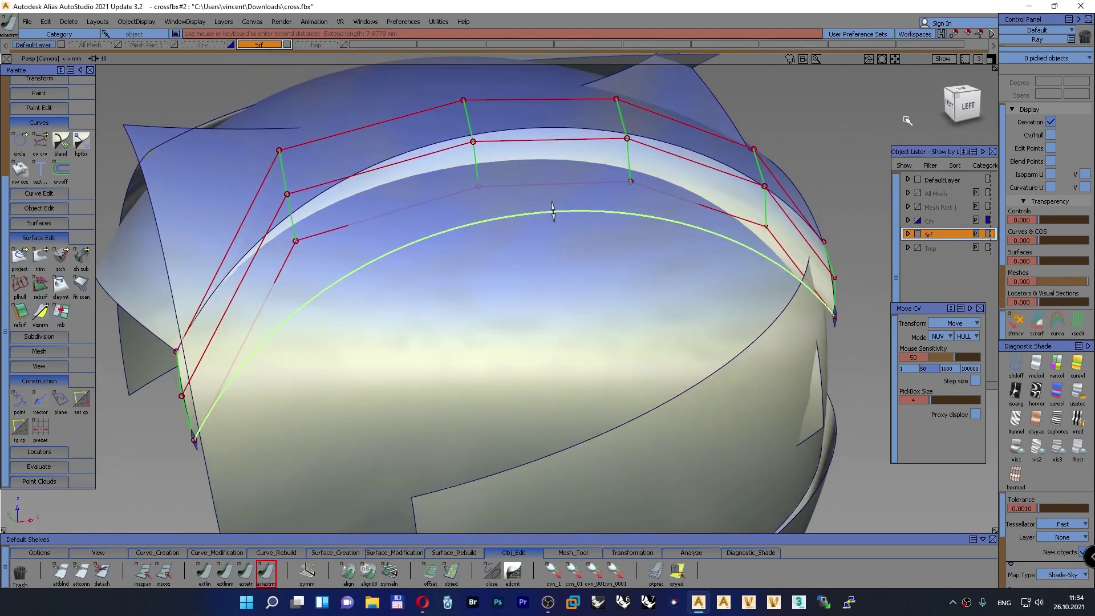
pyautogui.keyDown('alt'); pyautogui.keyDown('shift'); pyautogui.moveTo(906, 121); pyautogui.dragTo(906, 119); pyautogui.keyUp('shift'); pyautogui.keyUp('alt')
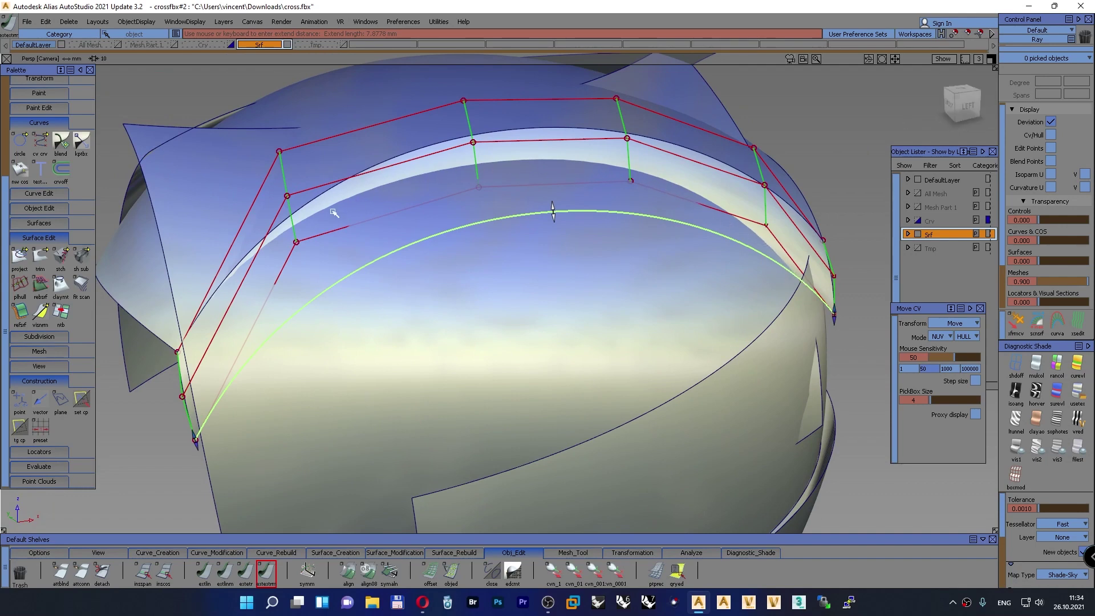
pyautogui.keyDown('ctrl'); pyautogui.keyDown('shift'); pyautogui.moveTo(444, 197); pyautogui.dragTo(469, 210); pyautogui.keyUp('shift'); pyautogui.keyUp('ctrl')
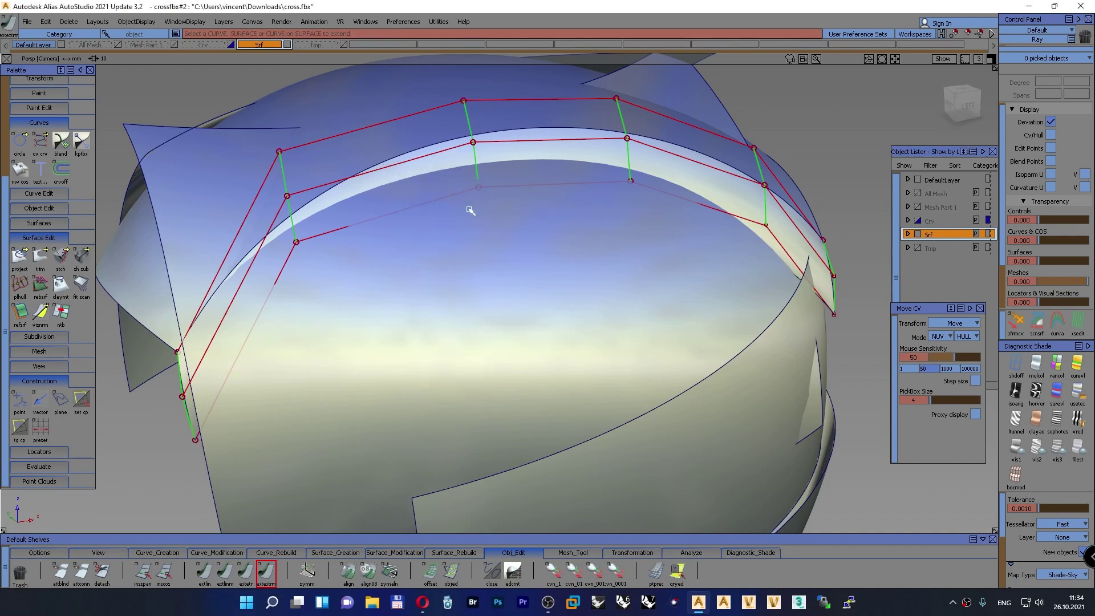
# Turn off the CV and hull display on the rail surface and clear the selection
pyautogui.click(513, 144)
pyautogui.keyDown('ctrl'); pyautogui.keyDown('shift'); pyautogui.moveTo(530, 166); pyautogui.dragTo(498, 179, button='right'); pyautogui.keyUp('shift'); pyautogui.keyUp('ctrl')
pyautogui.keyDown('ctrl'); pyautogui.keyDown('shift'); pyautogui.moveTo(513, 176); pyautogui.dragTo(512, 151); pyautogui.keyUp('shift'); pyautogui.keyUp('ctrl')
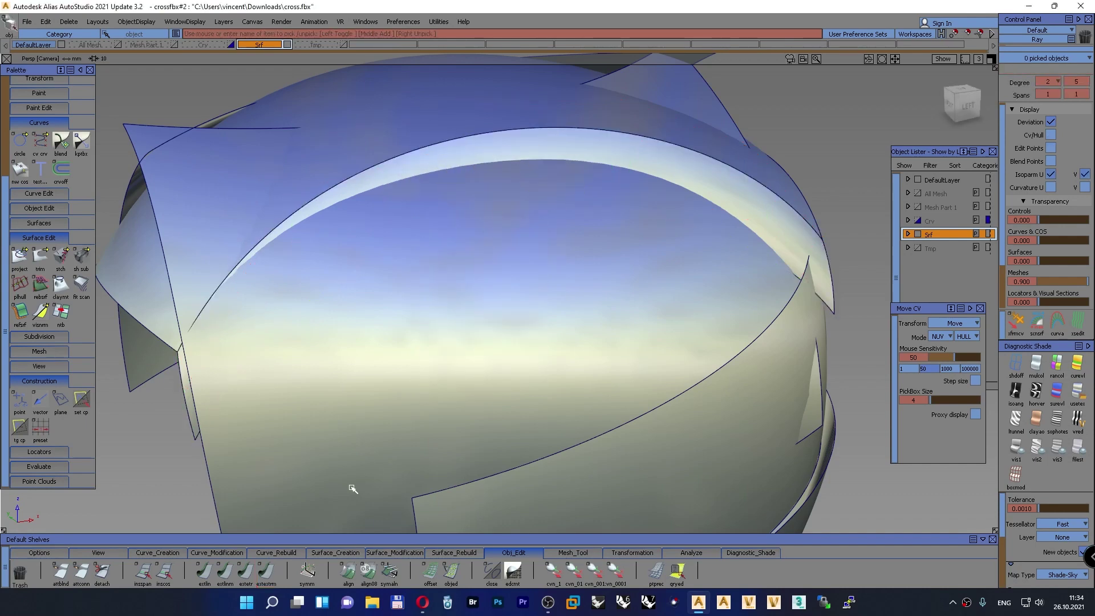
# Intersect the helmet's side surface with the rail surface to create curves-on-surface where the two cross
pyautogui.click(411, 554)
pyautogui.click(122, 571)
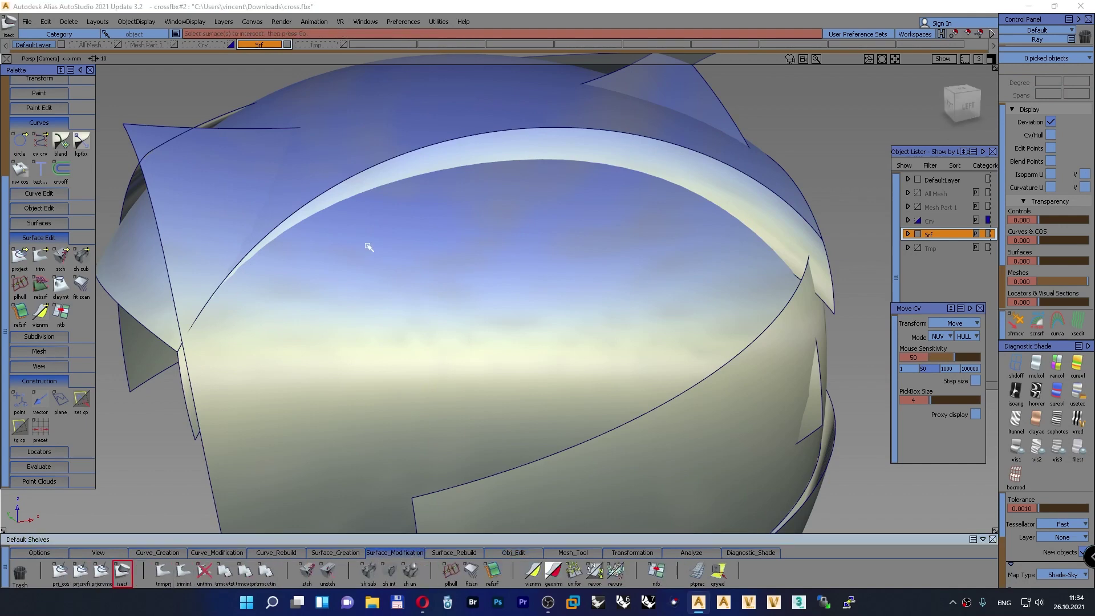
pyautogui.click(420, 251)
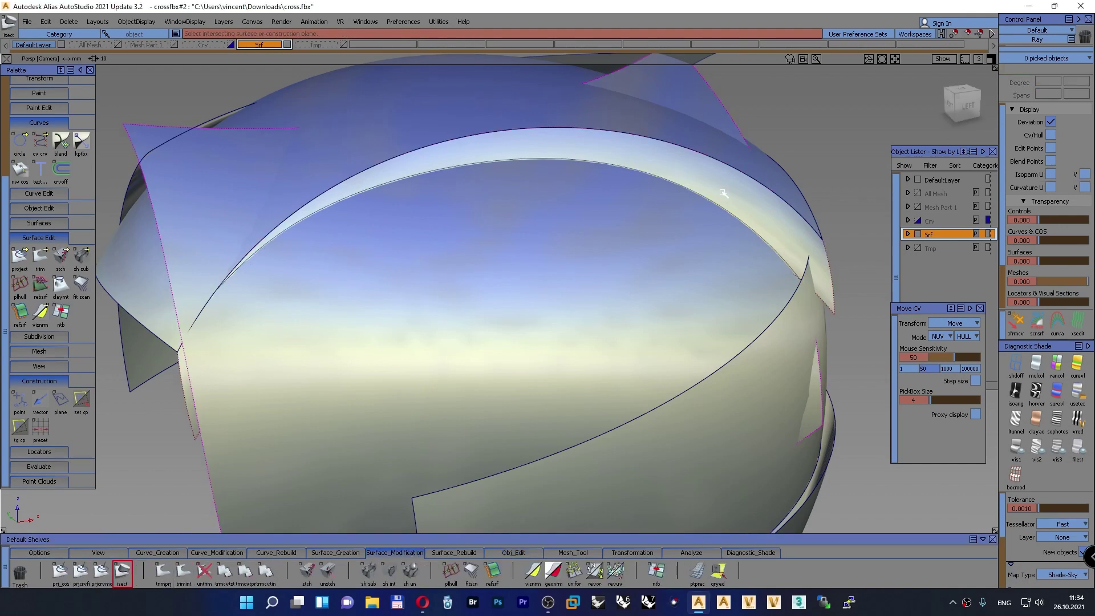
pyautogui.moveTo(384, 258)
pyautogui.keyDown('alt'); pyautogui.keyDown('shift'); pyautogui.mouseDown()
pyautogui.moveTo(457, 242)
pyautogui.moveTo(394, 242)
pyautogui.mouseUp(); pyautogui.keyUp('shift'); pyautogui.keyUp('alt')
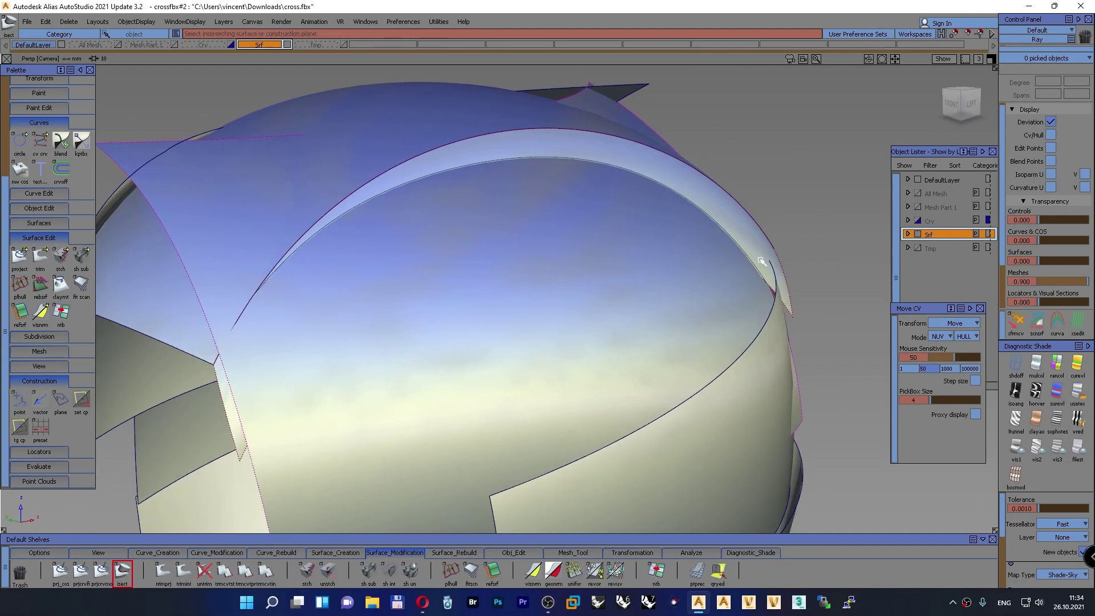
pyautogui.click(954, 104)
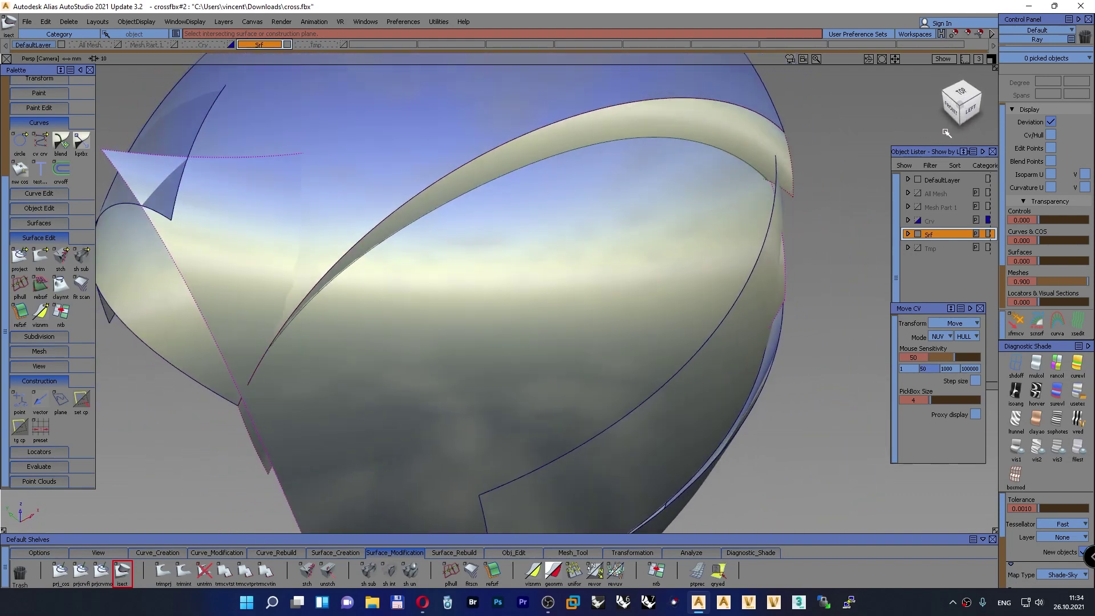
# Extend the rail surface's lower edge by about 9.7 mm further through the side surface, without extending the side surface's edge
pyautogui.click(513, 553)
pyautogui.click(266, 570)
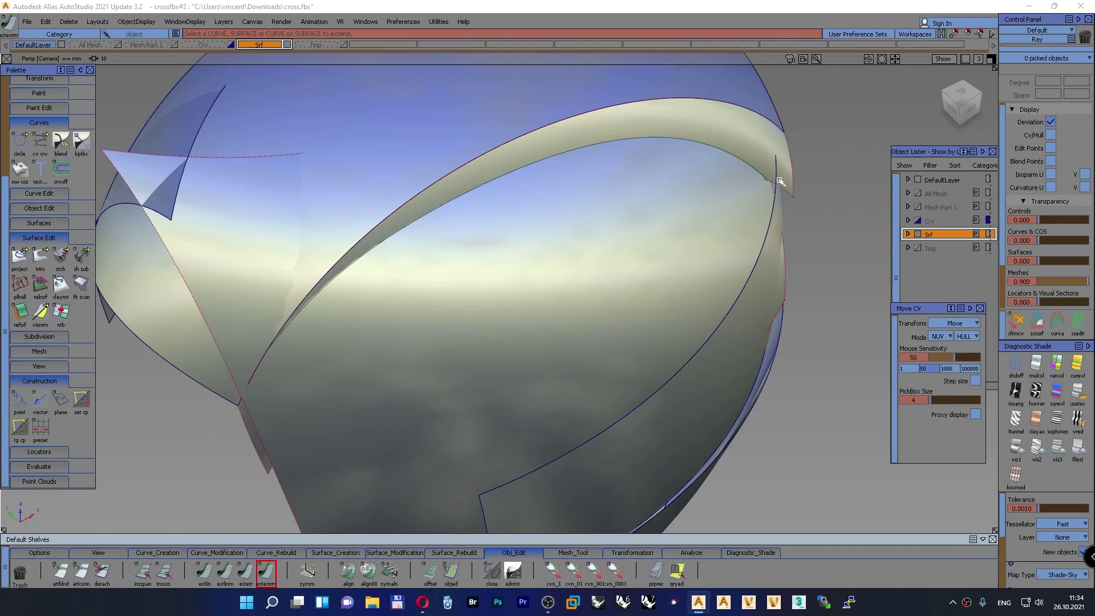
pyautogui.click(729, 177)
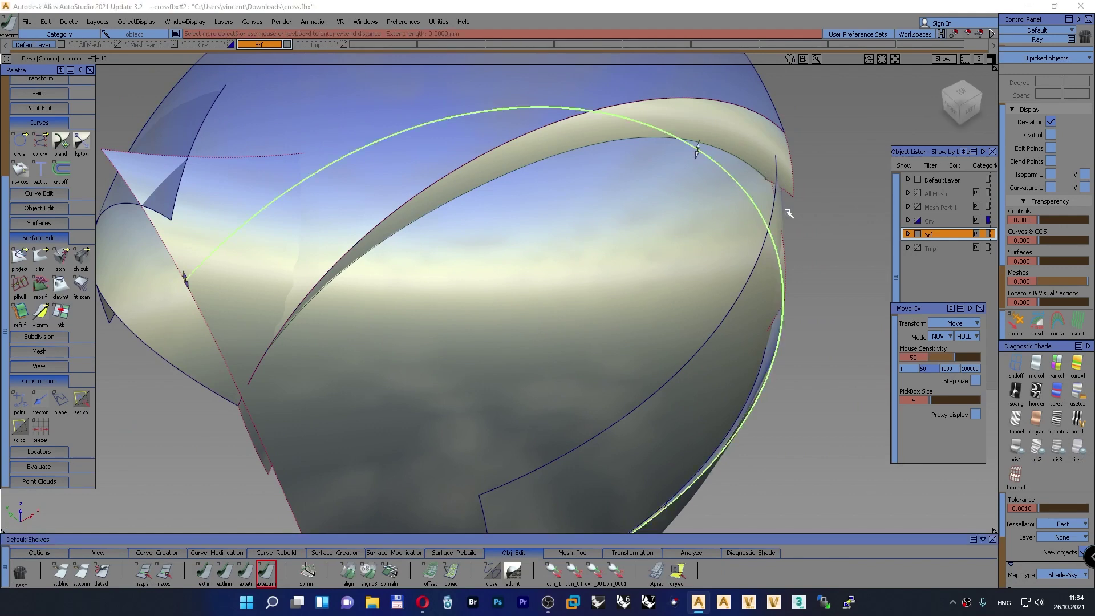
pyautogui.keyDown('ctrl'); pyautogui.keyDown('shift'); pyautogui.moveTo(787, 212); pyautogui.dragTo(786, 188); pyautogui.keyUp('shift'); pyautogui.keyUp('ctrl')
pyautogui.click(785, 193)
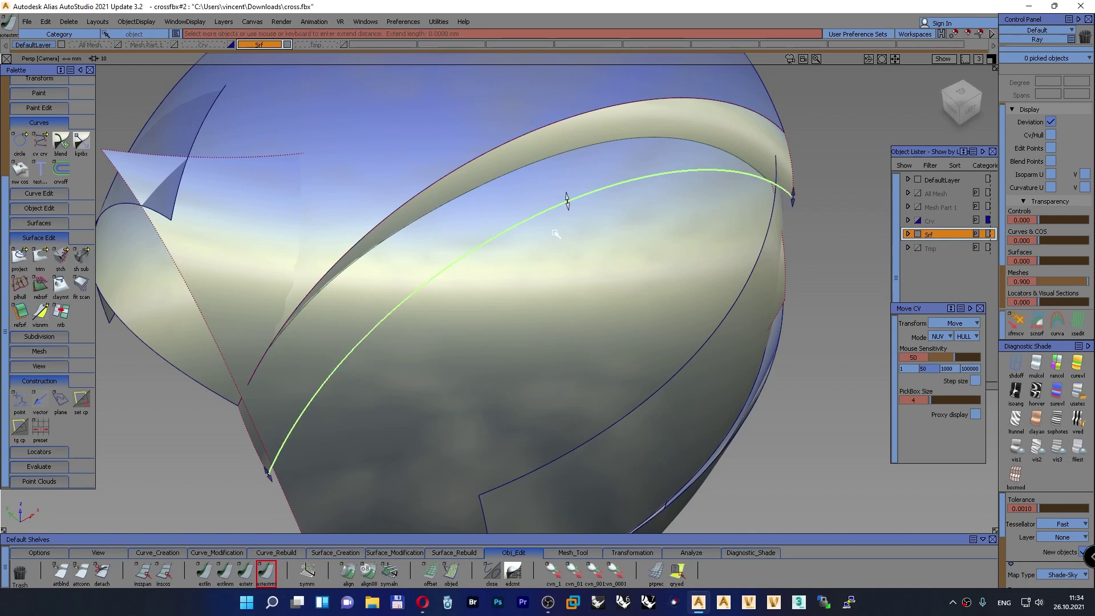
pyautogui.moveTo(566, 201); pyautogui.dragTo(569, 224)
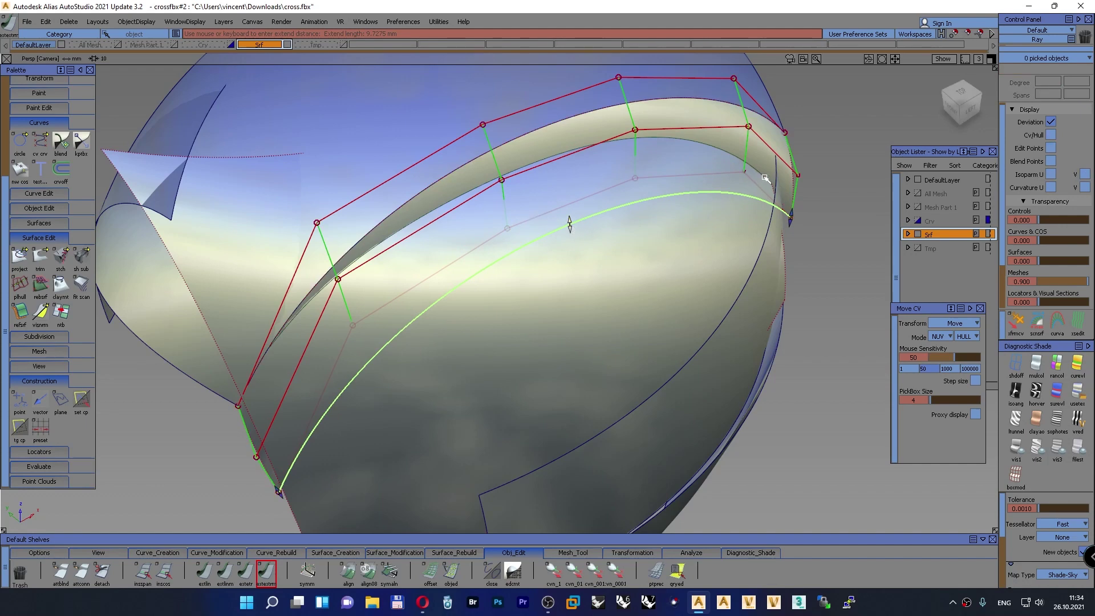
pyautogui.keyDown('ctrl'); pyautogui.keyDown('shift'); pyautogui.moveTo(821, 174); pyautogui.dragTo(819, 142); pyautogui.keyUp('shift'); pyautogui.keyUp('ctrl')
# Pick the side surface's front hull with Move CV and move it slightly along the surface normal near the rail's front end
pyautogui.keyDown('alt'); pyautogui.keyDown('shift'); pyautogui.moveTo(256, 336); pyautogui.dragTo(395, 350); pyautogui.keyUp('shift'); pyautogui.keyUp('alt')
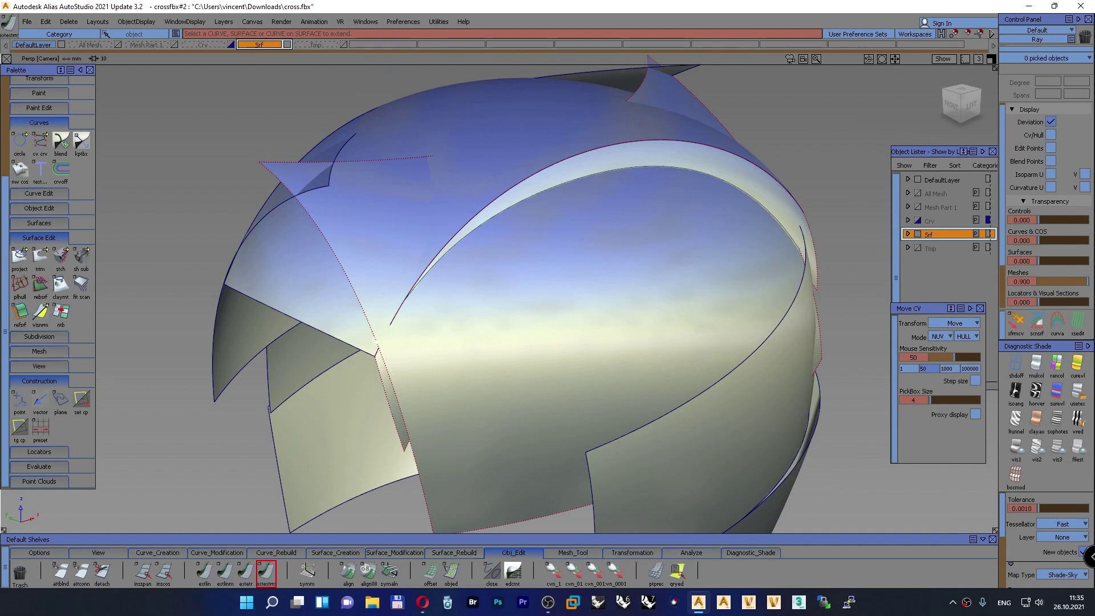
pyautogui.click(1016, 322)
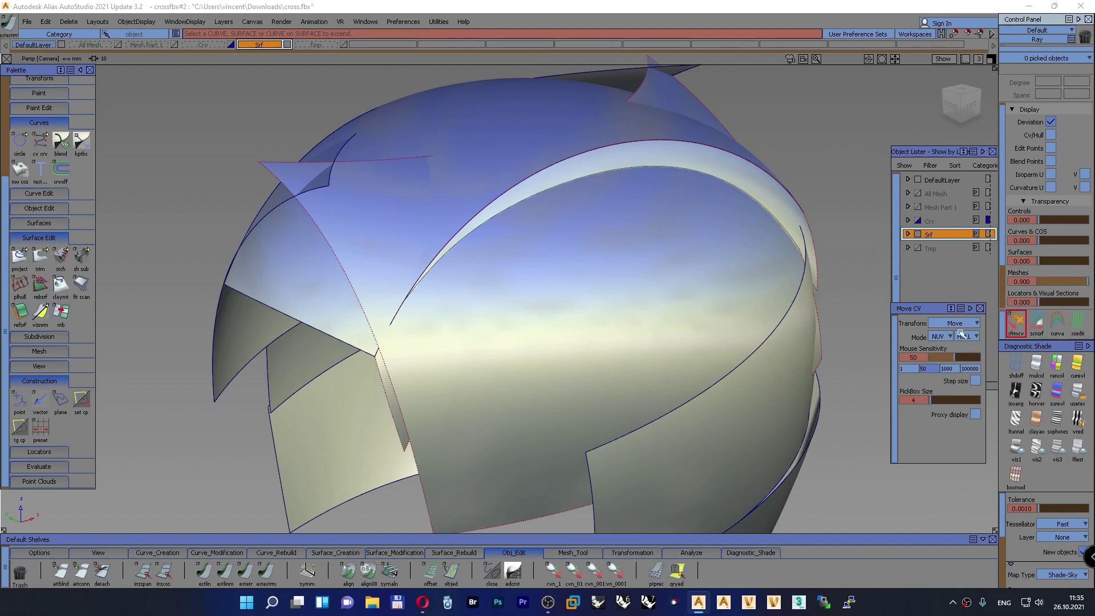
pyautogui.click(352, 287)
pyautogui.click(373, 310)
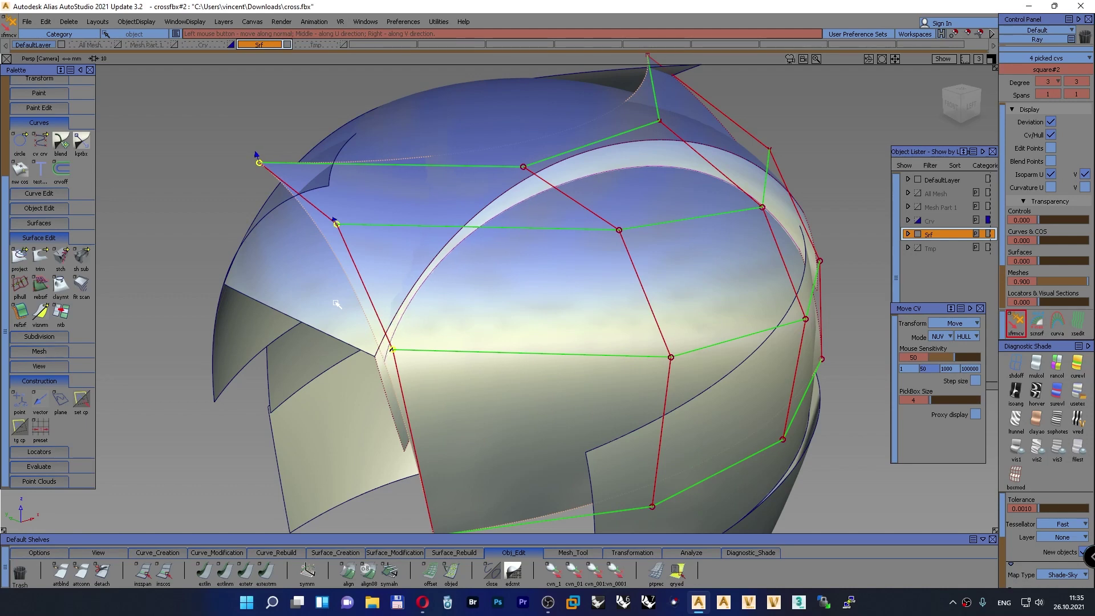
pyautogui.moveTo(335, 303); pyautogui.dragTo(335, 303)
pyautogui.moveTo(337, 304); pyautogui.dragTo(337, 304)
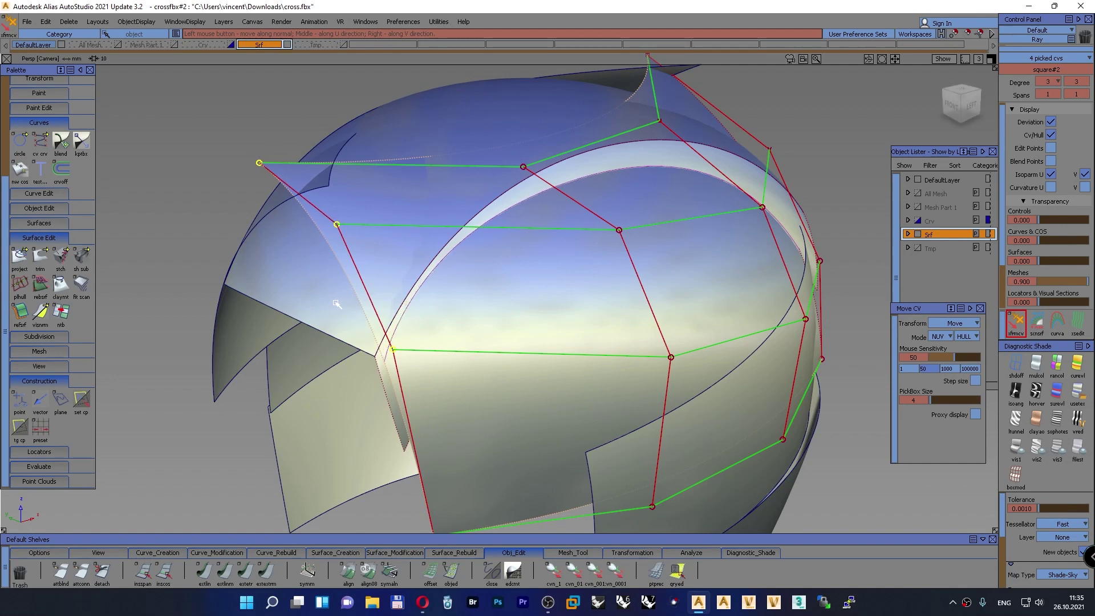
# Fine-tune the third CV down the side surface's front edge in CV mode, raise the mouse sensitivity to 100000 and clear the selection
pyautogui.click(966, 335)
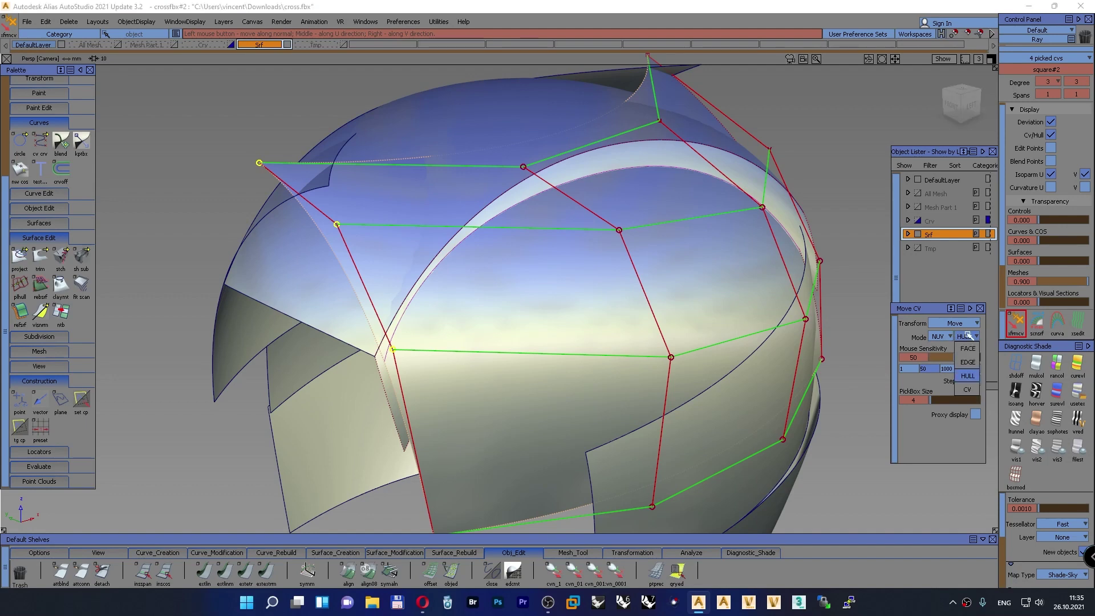
pyautogui.click(969, 380)
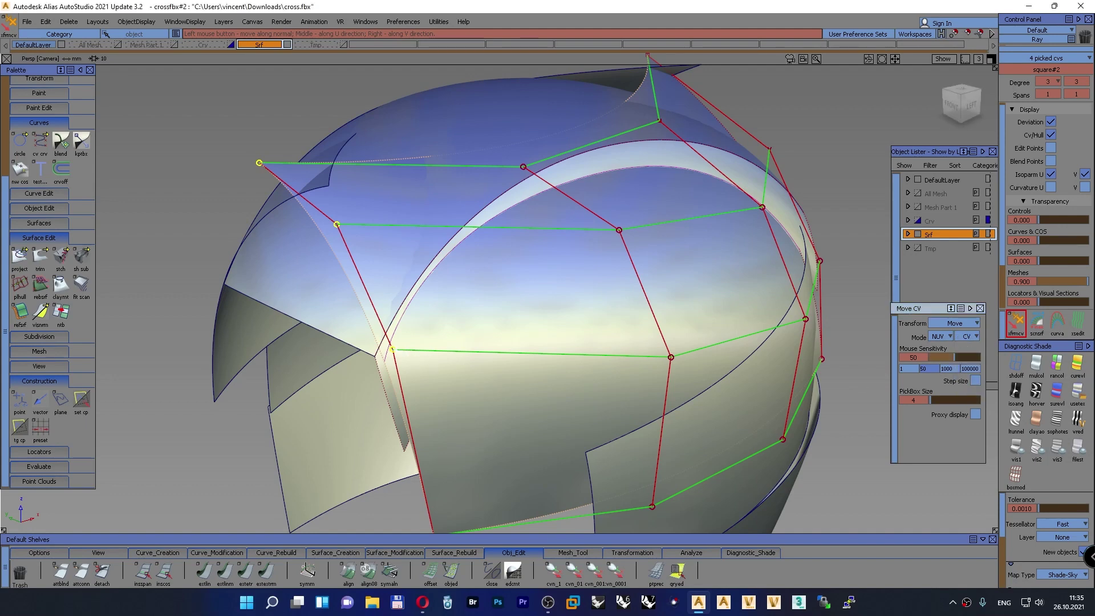
pyautogui.click(392, 349)
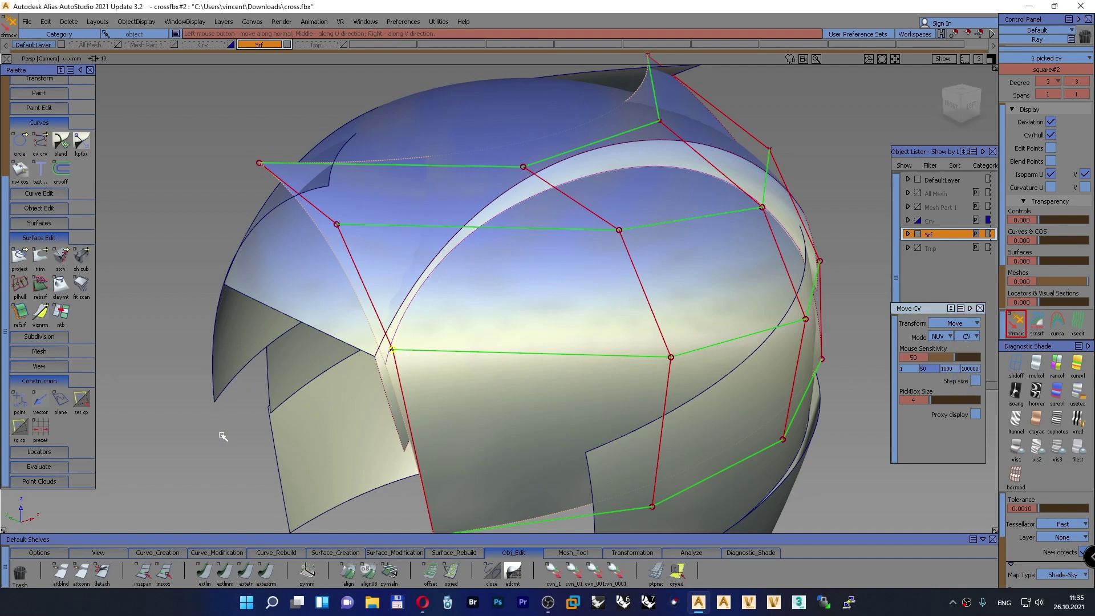
pyautogui.moveTo(222, 436); pyautogui.dragTo(227, 437)
pyautogui.click(972, 369)
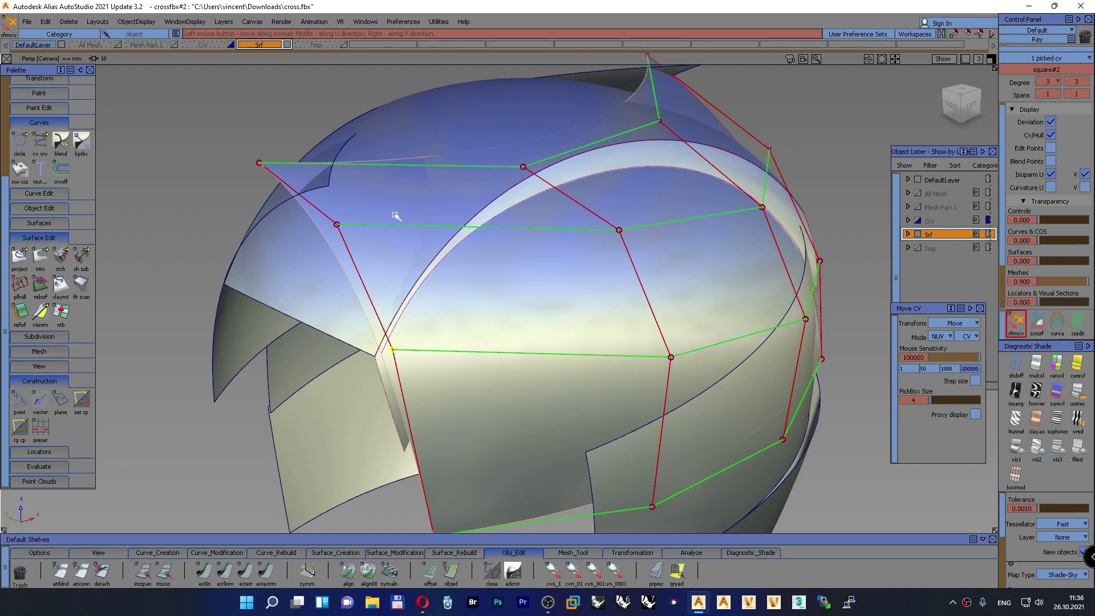
pyautogui.keyDown('ctrl'); pyautogui.keyDown('shift'); pyautogui.moveTo(211, 171); pyautogui.dragTo(213, 143); pyautogui.keyUp('shift'); pyautogui.keyUp('ctrl')
# Examine how the rail surface meets the side surface along its length, from the front round to the rear
pyautogui.keyDown('alt'); pyautogui.keyDown('shift'); pyautogui.moveTo(284, 194); pyautogui.dragTo(274, 195, button='right'); pyautogui.keyUp('shift'); pyautogui.keyUp('alt')
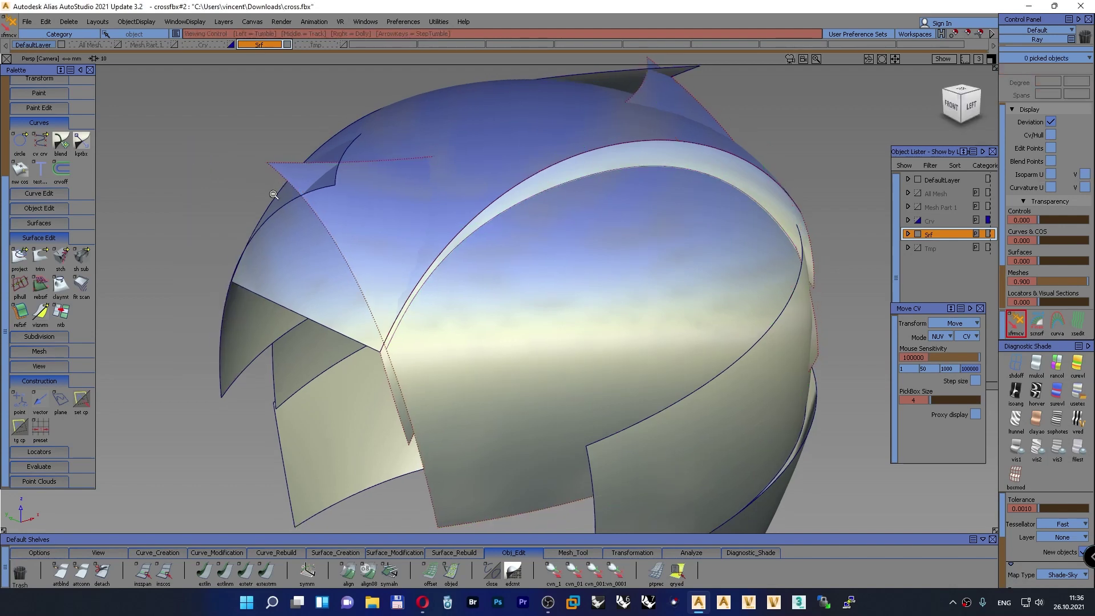
pyautogui.keyDown('alt'); pyautogui.keyDown('shift'); pyautogui.moveTo(274, 195); pyautogui.dragTo(549, 256); pyautogui.keyUp('shift'); pyautogui.keyUp('alt')
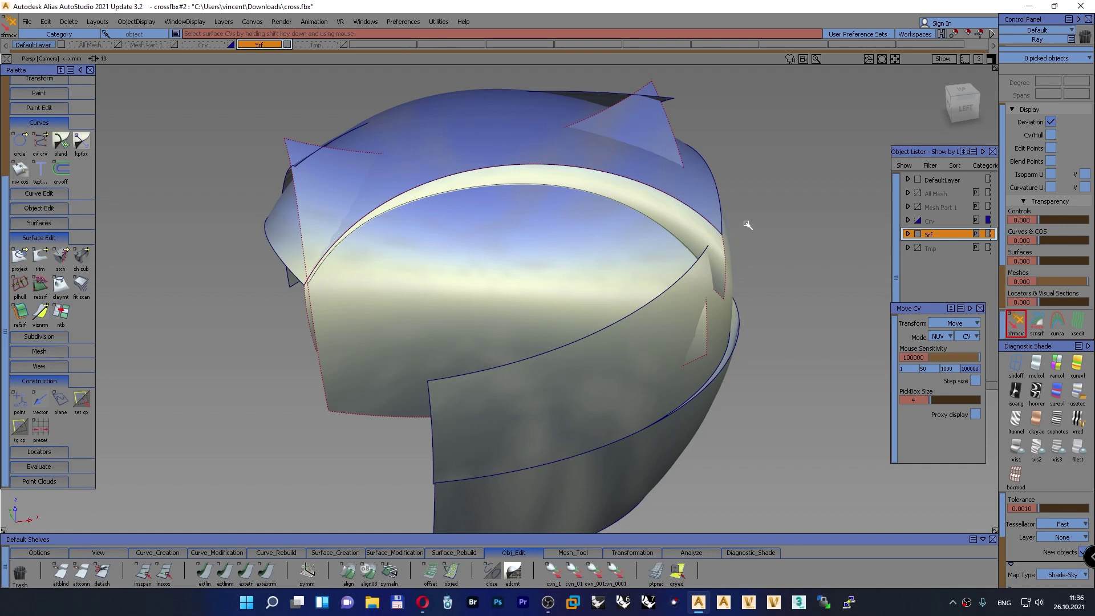
pyautogui.hotkey('shift', 'alt')
pyautogui.keyDown('alt'); pyautogui.keyDown('shift'); pyautogui.moveTo(562, 232); pyautogui.dragTo(523, 269, button='right'); pyautogui.keyUp('shift'); pyautogui.keyUp('alt')
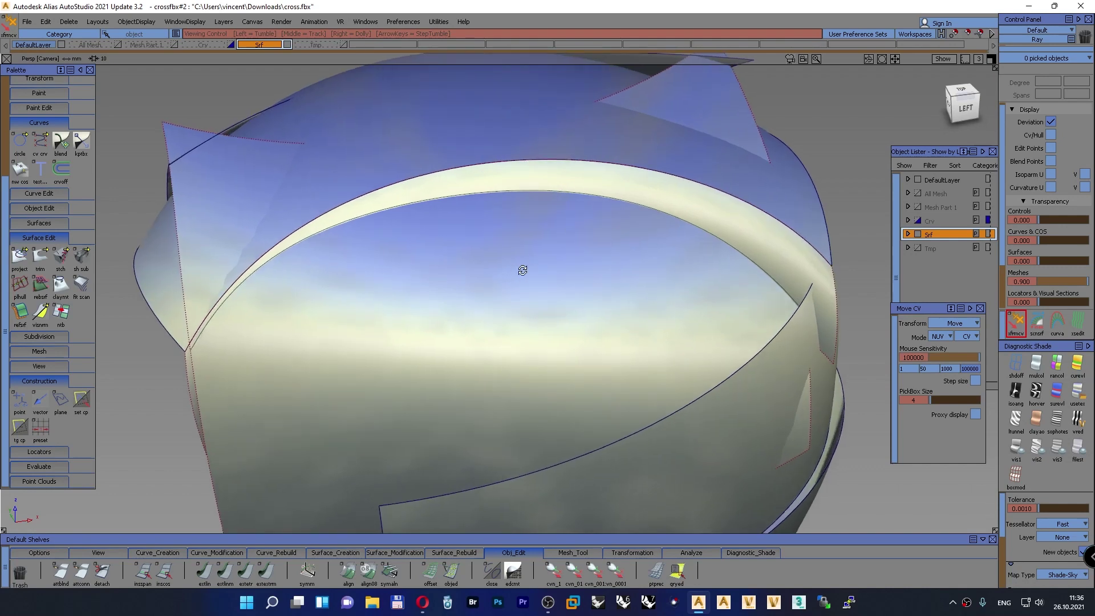
pyautogui.keyDown('alt'); pyautogui.keyDown('shift'); pyautogui.moveTo(523, 269); pyautogui.dragTo(746, 251); pyautogui.keyUp('shift'); pyautogui.keyUp('alt')
pyautogui.keyDown('alt'); pyautogui.keyDown('shift'); pyautogui.moveTo(664, 308); pyautogui.dragTo(371, 337); pyautogui.keyUp('shift'); pyautogui.keyUp('alt')
pyautogui.keyDown('alt'); pyautogui.keyDown('shift'); pyautogui.moveTo(371, 336); pyautogui.dragTo(557, 276, button='right'); pyautogui.keyUp('shift'); pyautogui.keyUp('alt')
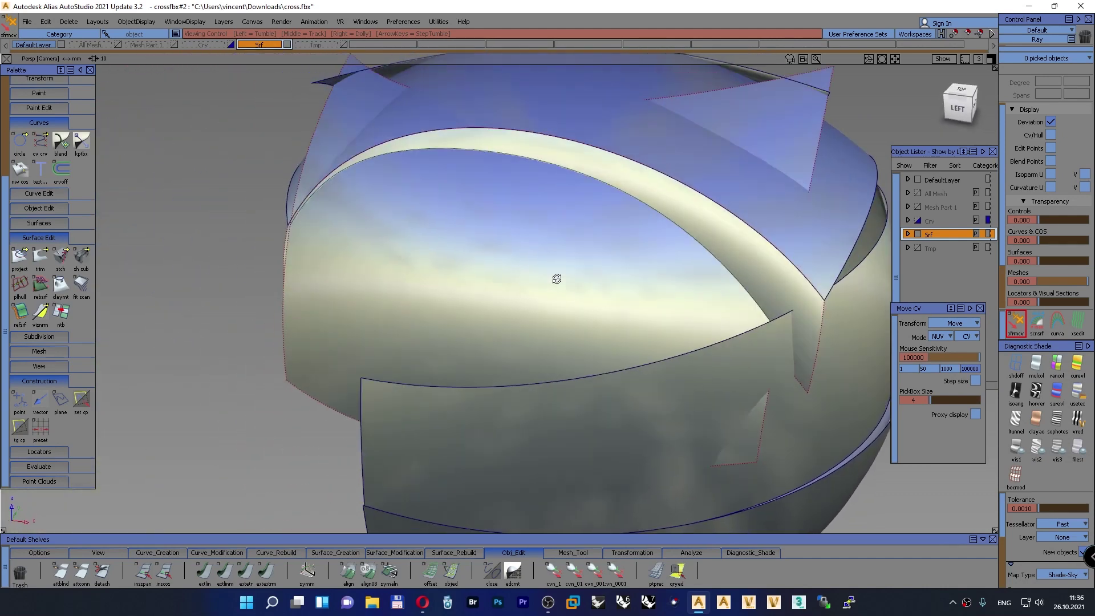
pyautogui.keyDown('alt'); pyautogui.keyDown('shift'); pyautogui.moveTo(557, 276); pyautogui.dragTo(410, 247); pyautogui.keyUp('shift'); pyautogui.keyUp('alt')
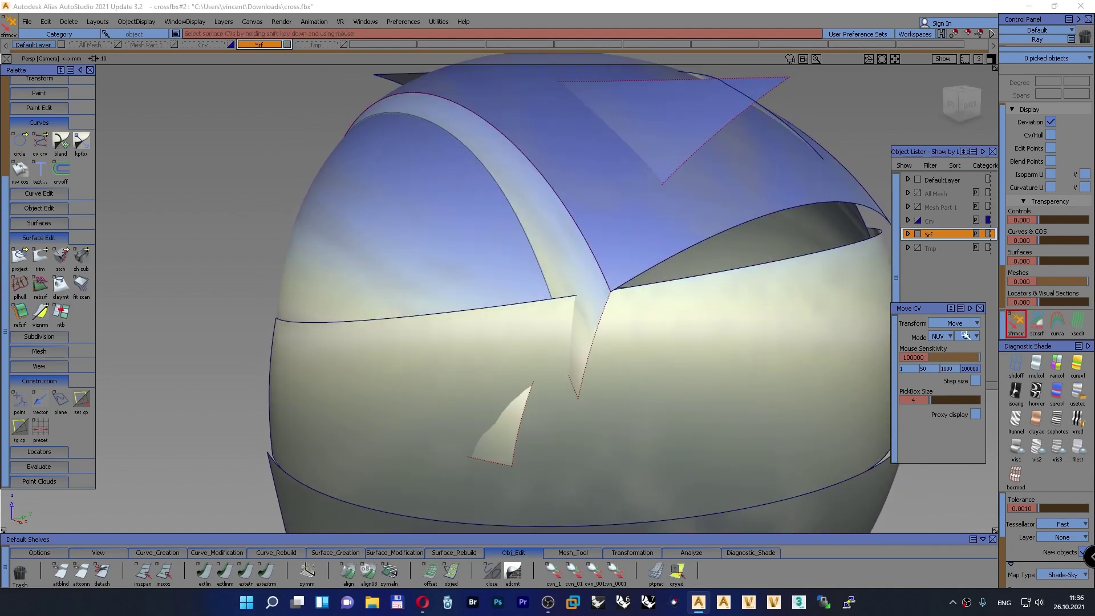
# Pick the rail surface's middle hull in HULL mode and move it along the normal with a mouse sensitivity of 1000
pyautogui.click(968, 336)
pyautogui.click(969, 375)
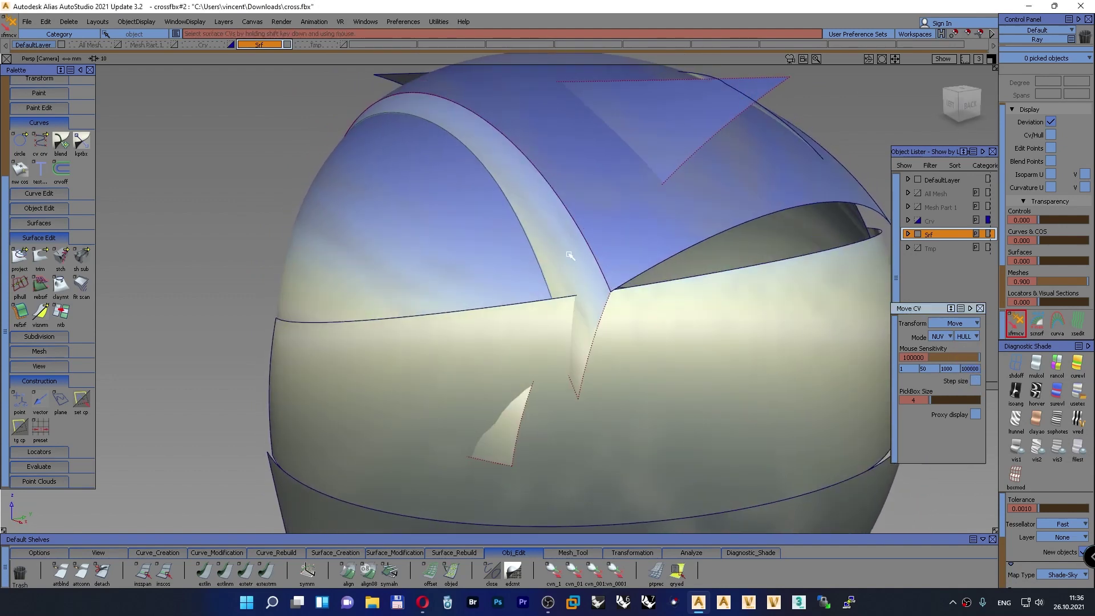
pyautogui.click(569, 255)
pyautogui.moveTo(489, 321); pyautogui.dragTo(480, 325)
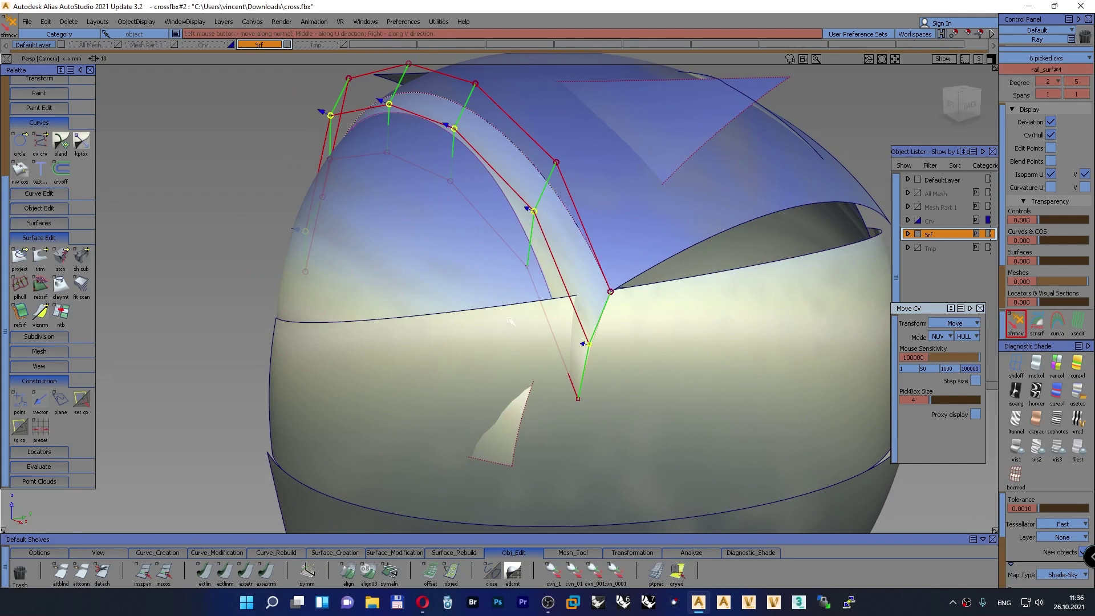
pyautogui.click(950, 368)
pyautogui.moveTo(462, 294); pyautogui.dragTo(371, 270)
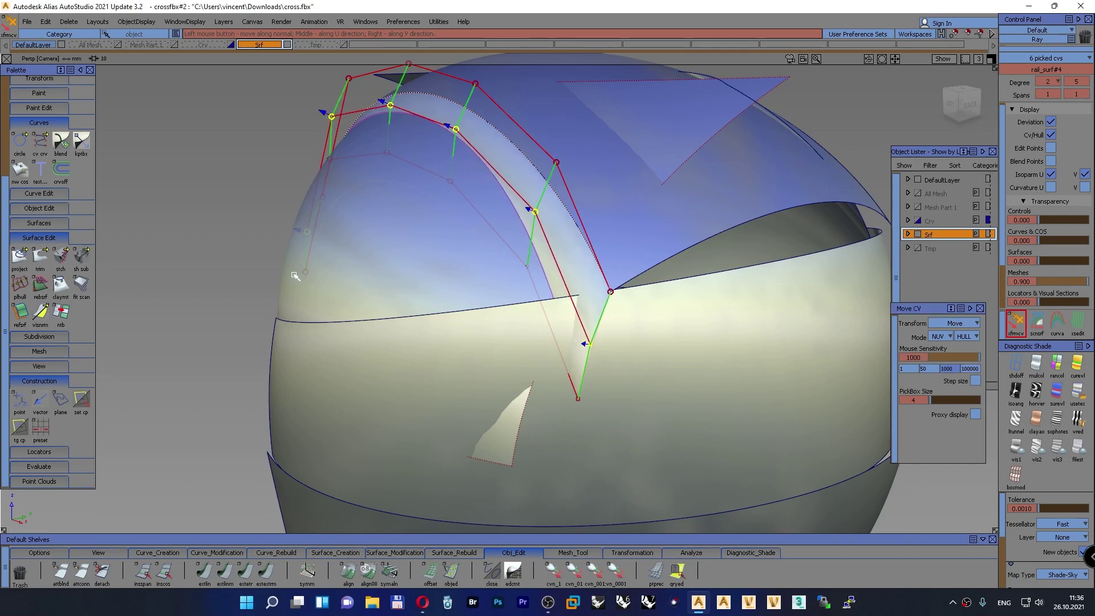
# Re-pick the rail surface's middle hull, nudge it once more along the normal to refine the cross-section, and clear the selection
pyautogui.keyDown('alt'); pyautogui.keyDown('shift'); pyautogui.moveTo(295, 278); pyautogui.dragTo(393, 206); pyautogui.keyUp('shift'); pyautogui.keyUp('alt')
pyautogui.click(400, 177)
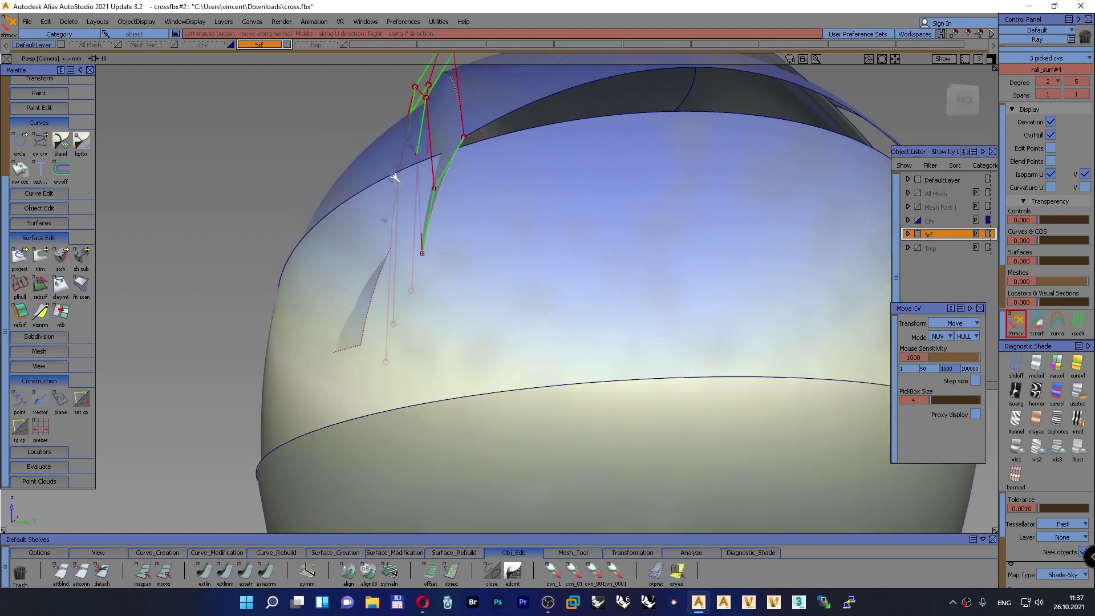
pyautogui.keyDown('alt'); pyautogui.keyDown('shift'); pyautogui.moveTo(659, 209); pyautogui.dragTo(327, 211); pyautogui.keyUp('shift'); pyautogui.keyUp('alt')
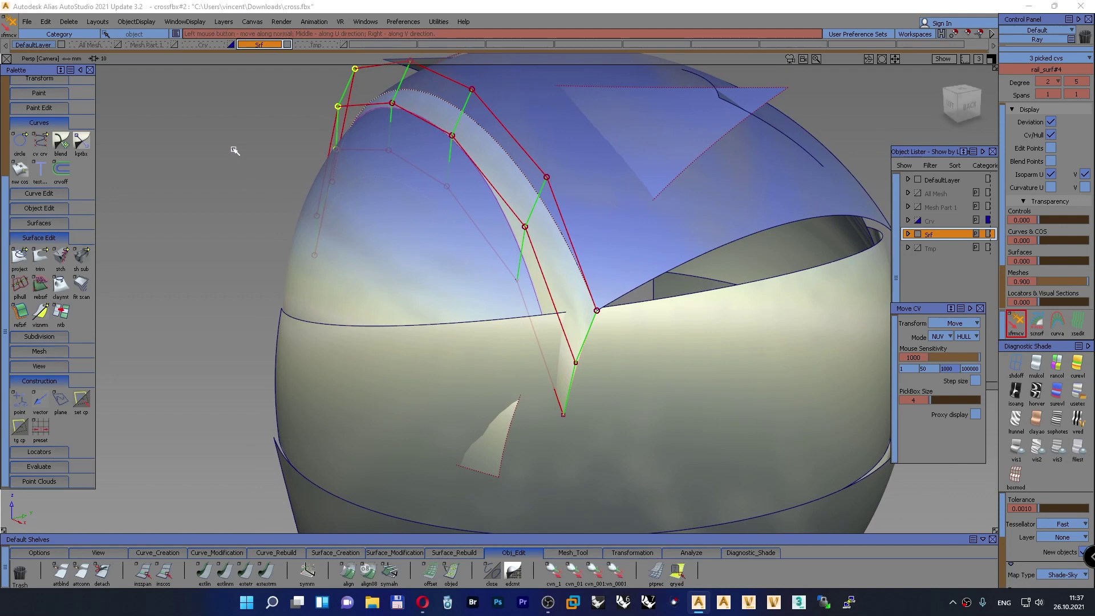
pyautogui.keyDown('ctrl'); pyautogui.keyDown('shift'); pyautogui.moveTo(232, 149); pyautogui.dragTo(235, 123); pyautogui.keyUp('shift'); pyautogui.keyUp('ctrl')
pyautogui.click(525, 226)
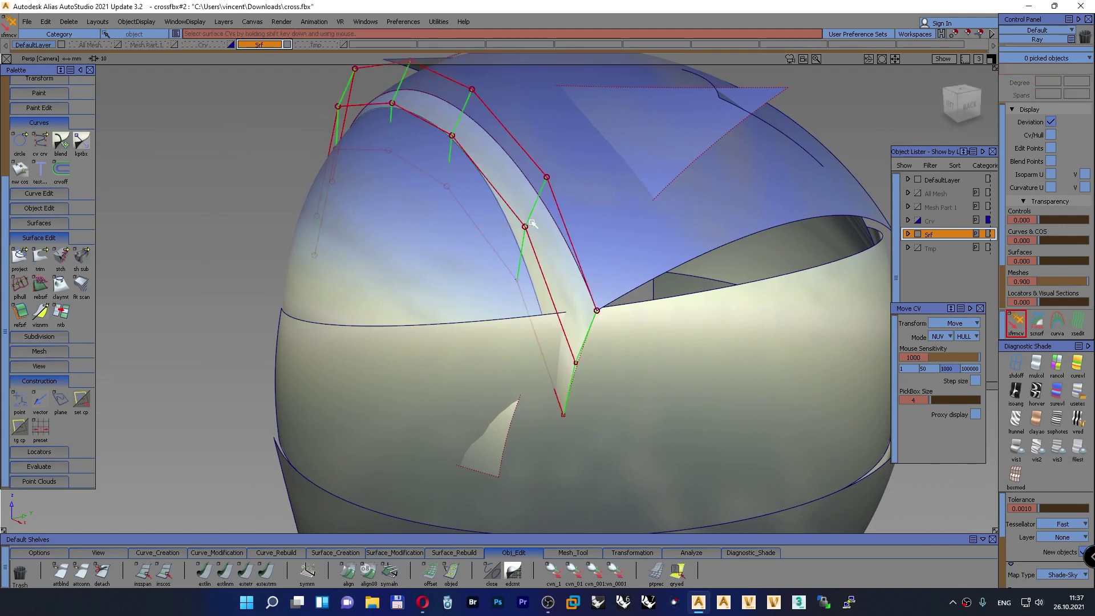
pyautogui.click(533, 246)
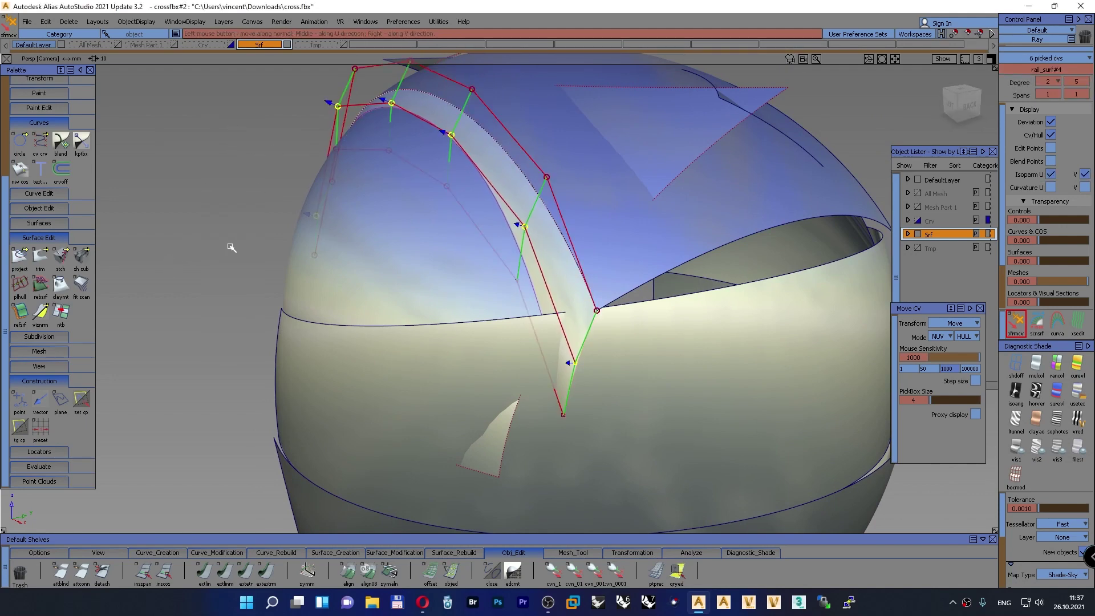
pyautogui.moveTo(231, 247); pyautogui.dragTo(124, 245)
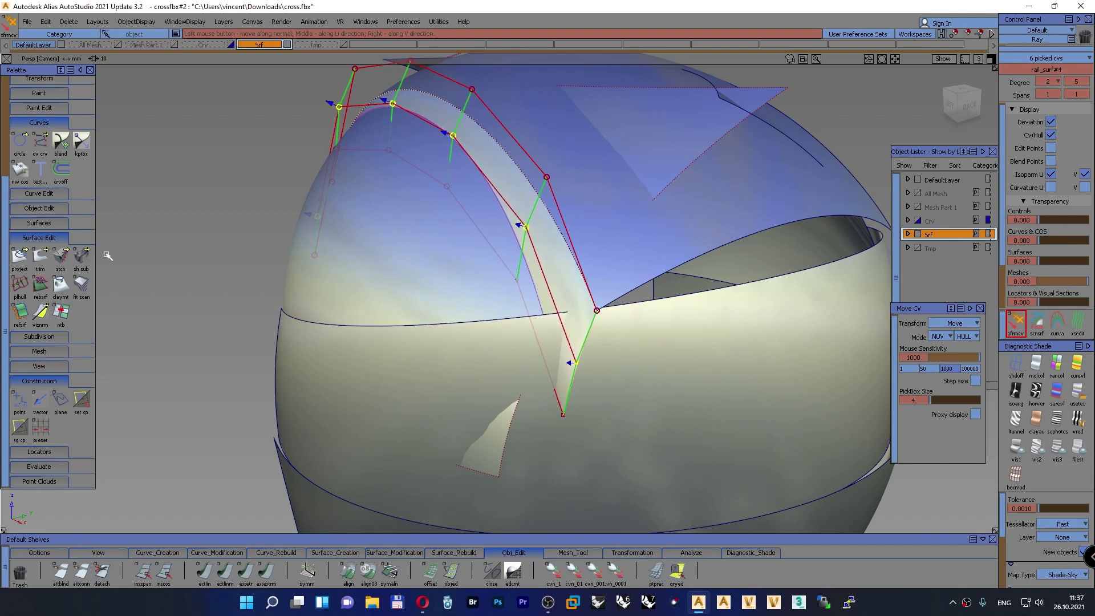
pyautogui.keyDown('ctrl'); pyautogui.keyDown('shift'); pyautogui.moveTo(190, 243); pyautogui.dragTo(191, 214); pyautogui.keyUp('shift'); pyautogui.keyUp('ctrl')
# Delete the outdated side surface on the opposite half of the helmet
pyautogui.keyDown('alt'); pyautogui.keyDown('shift'); pyautogui.moveTo(257, 273); pyautogui.dragTo(625, 279); pyautogui.keyUp('shift'); pyautogui.keyUp('alt')
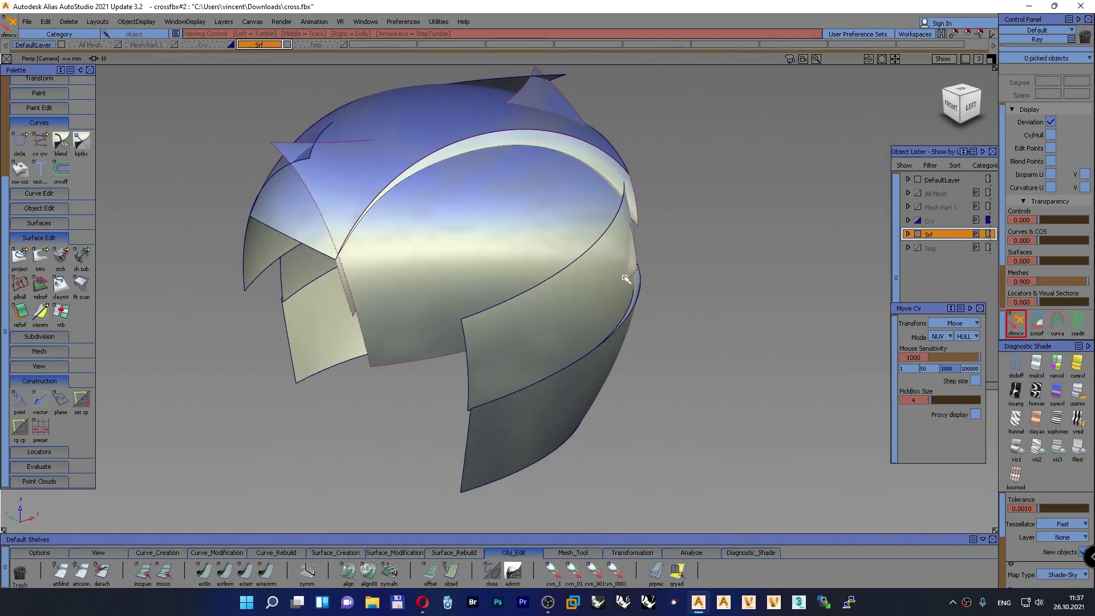
pyautogui.keyDown('alt'); pyautogui.keyDown('shift'); pyautogui.moveTo(505, 262); pyautogui.dragTo(396, 233); pyautogui.keyUp('shift'); pyautogui.keyUp('alt')
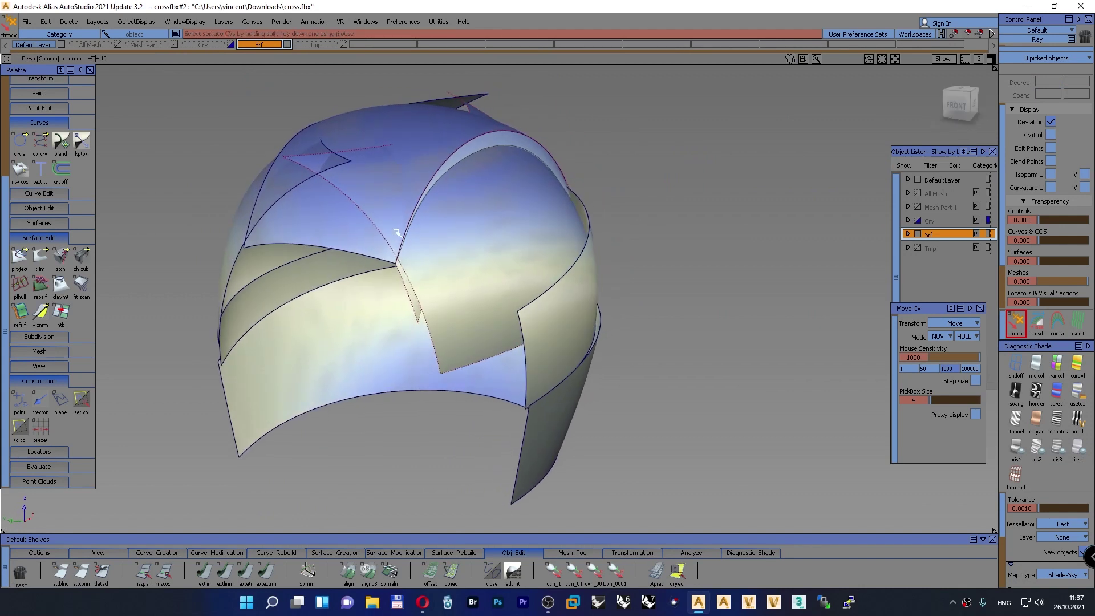
pyautogui.keyDown('alt'); pyautogui.keyDown('shift'); pyautogui.moveTo(586, 217); pyautogui.dragTo(648, 227); pyautogui.keyUp('shift'); pyautogui.keyUp('alt')
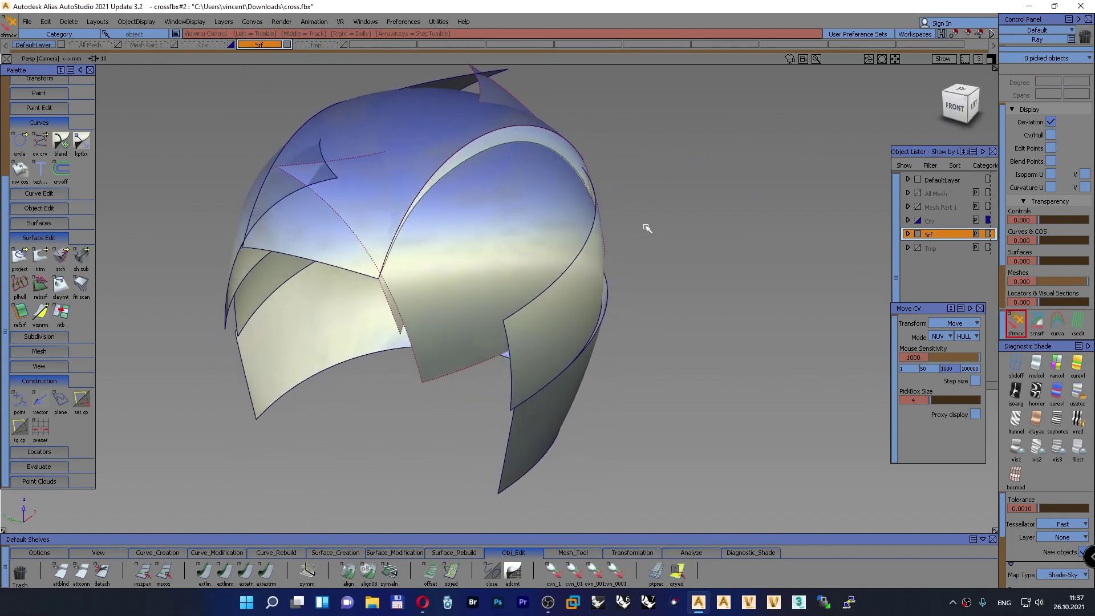
pyautogui.keyDown('ctrl'); pyautogui.keyDown('shift'); pyautogui.moveTo(731, 186); pyautogui.dragTo(666, 164); pyautogui.keyUp('shift'); pyautogui.keyUp('ctrl')
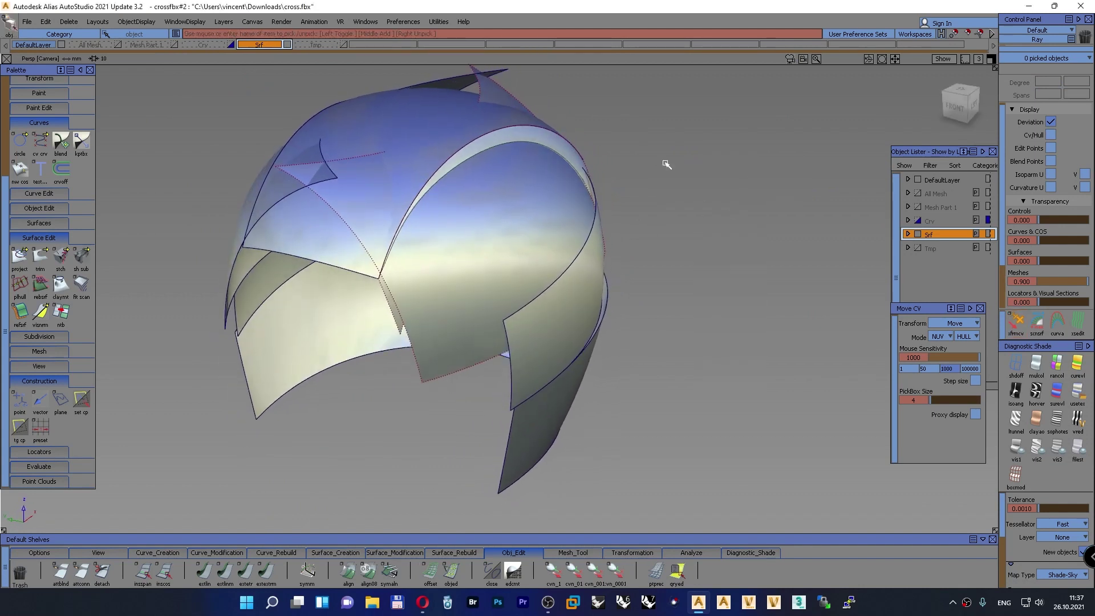
pyautogui.click(504, 69)
pyautogui.press('Delete')
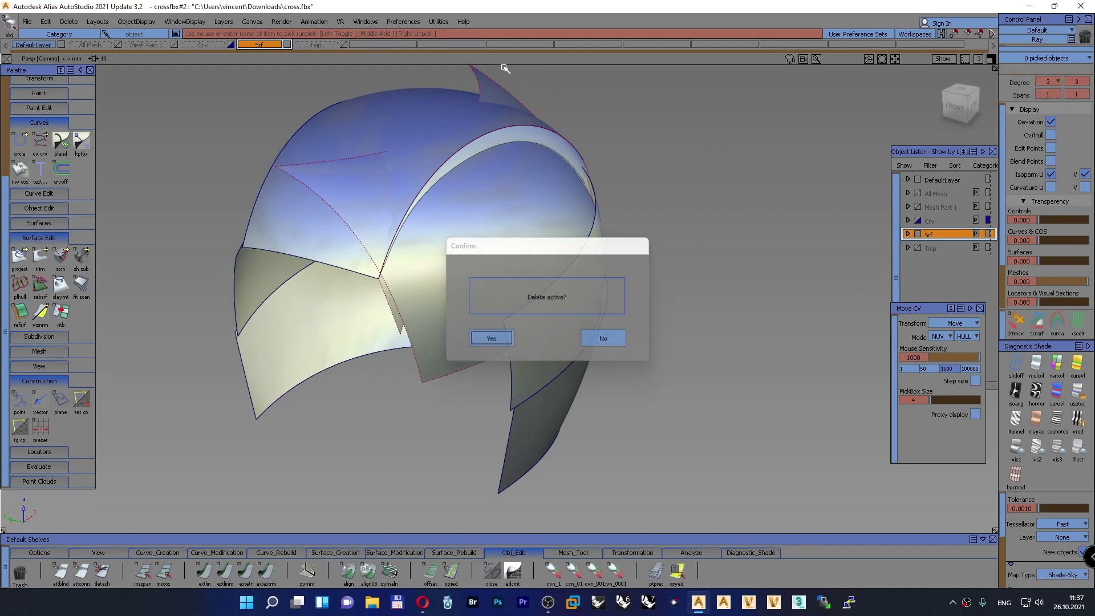
pyautogui.press('Return')
# Mirror the side surface onto the opposite half of the helmet and shade the copy like the other surfaces
pyautogui.click(574, 194)
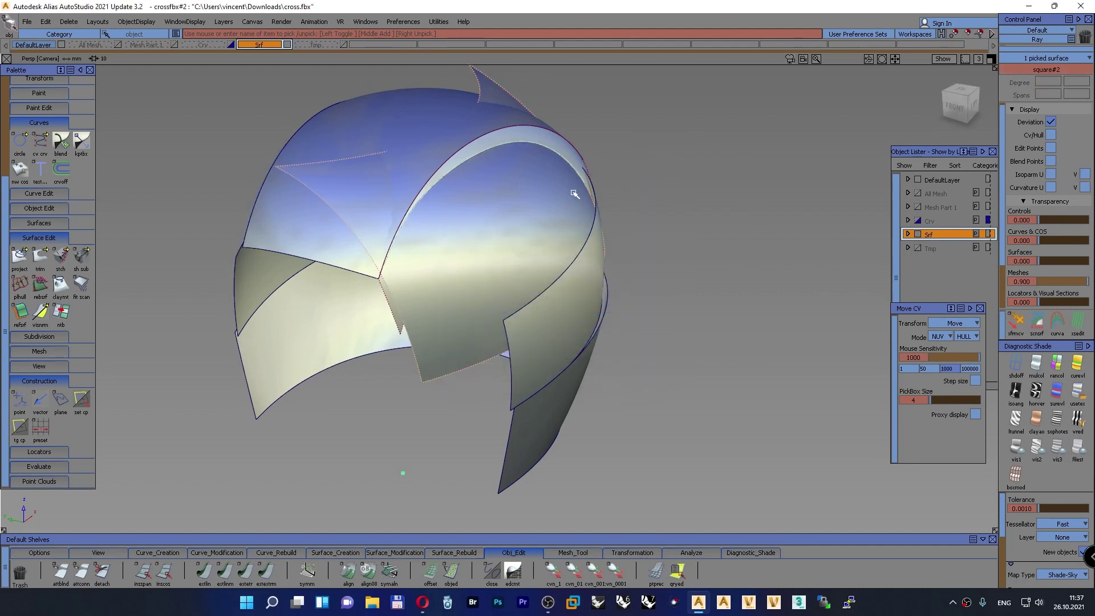
pyautogui.click(60, 551)
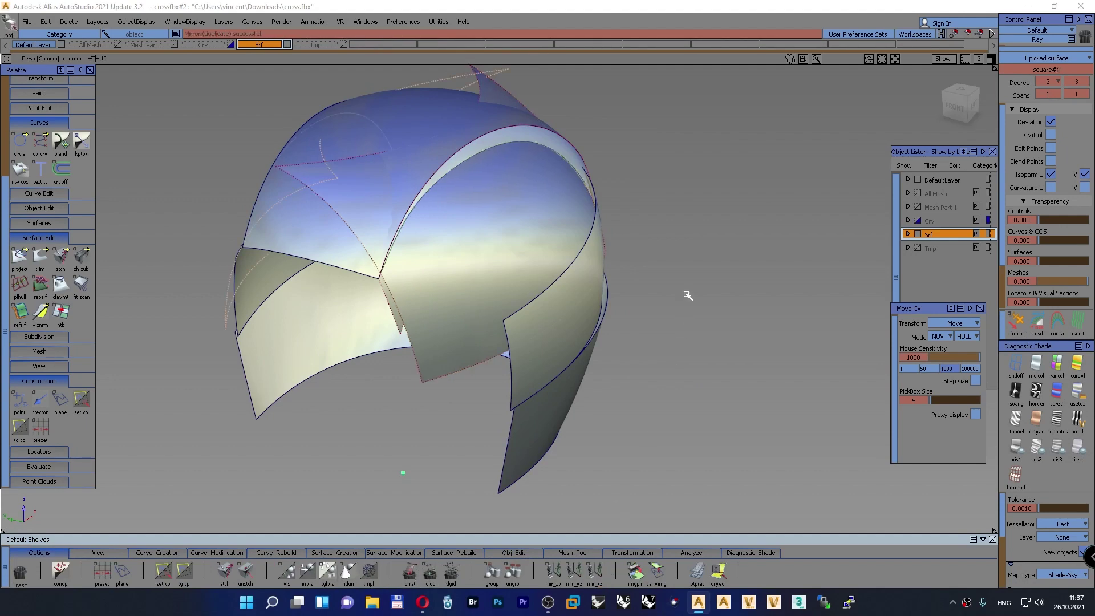
pyautogui.moveTo(686, 295)
pyautogui.keyDown('ctrl'); pyautogui.keyDown('shift'); pyautogui.mouseDown()
pyautogui.moveTo(673, 268)
pyautogui.moveTo(638, 272)
pyautogui.moveTo(669, 278)
pyautogui.moveTo(682, 303)
pyautogui.mouseUp(); pyautogui.keyUp('shift'); pyautogui.keyUp('ctrl')
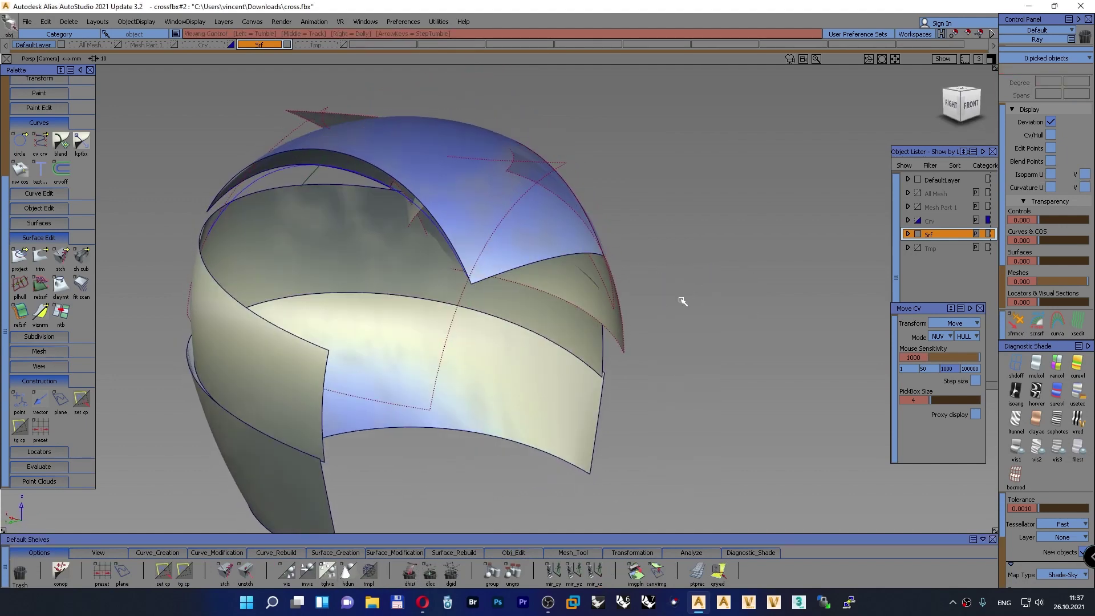
pyautogui.click(1078, 390)
pyautogui.moveTo(702, 256)
pyautogui.keyDown('alt'); pyautogui.keyDown('shift'); pyautogui.mouseDown()
pyautogui.moveTo(674, 232)
pyautogui.moveTo(709, 238)
pyautogui.mouseUp(); pyautogui.keyUp('shift'); pyautogui.keyUp('alt')
# Delete the leftover curve-on-surface from the mirrored side surface
pyautogui.keyDown('ctrl'); pyautogui.keyDown('shift'); pyautogui.moveTo(725, 198); pyautogui.dragTo(703, 188); pyautogui.keyUp('shift'); pyautogui.keyUp('ctrl')
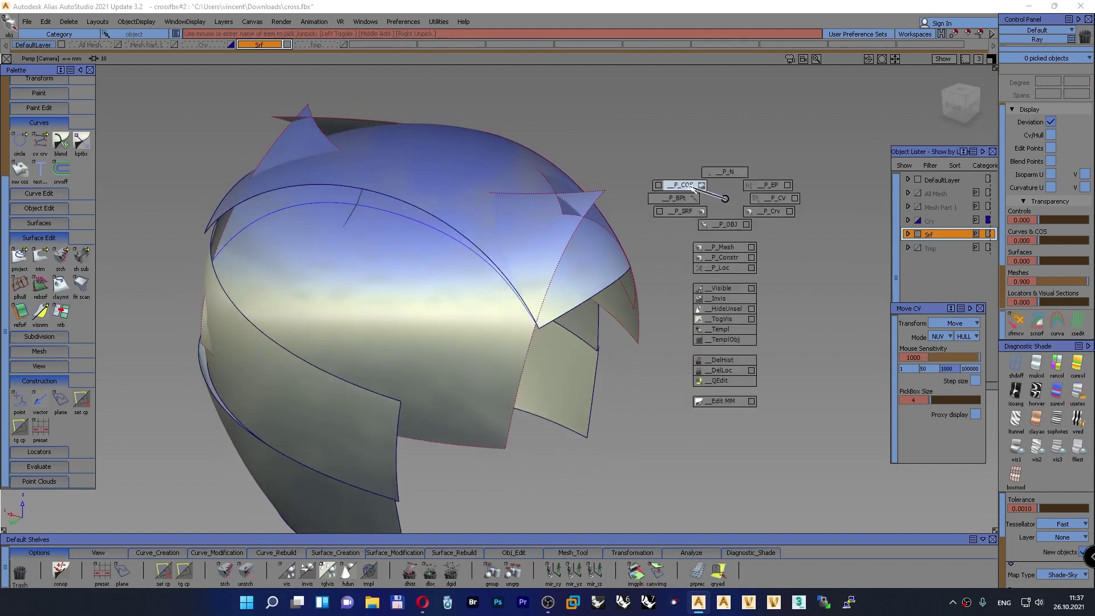
pyautogui.click(370, 208)
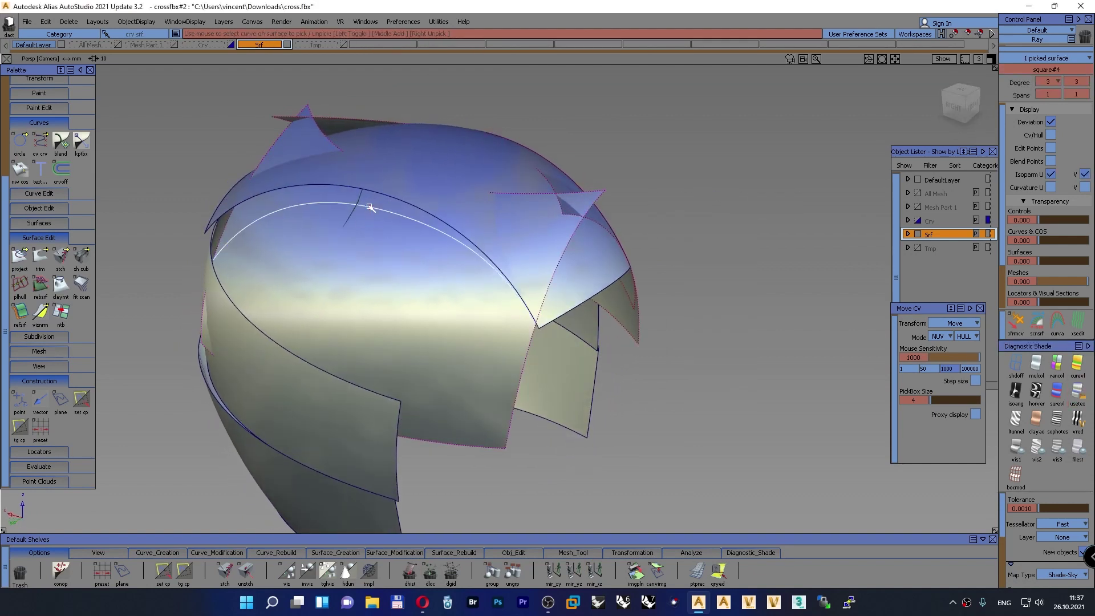
pyautogui.click(369, 208)
# Mirror the side rail surface onto the opposite half of the helmet and clear the selection
pyautogui.keyDown('alt'); pyautogui.keyDown('shift'); pyautogui.moveTo(370, 208); pyautogui.dragTo(642, 176); pyautogui.keyUp('shift'); pyautogui.keyUp('alt')
pyautogui.click(536, 135)
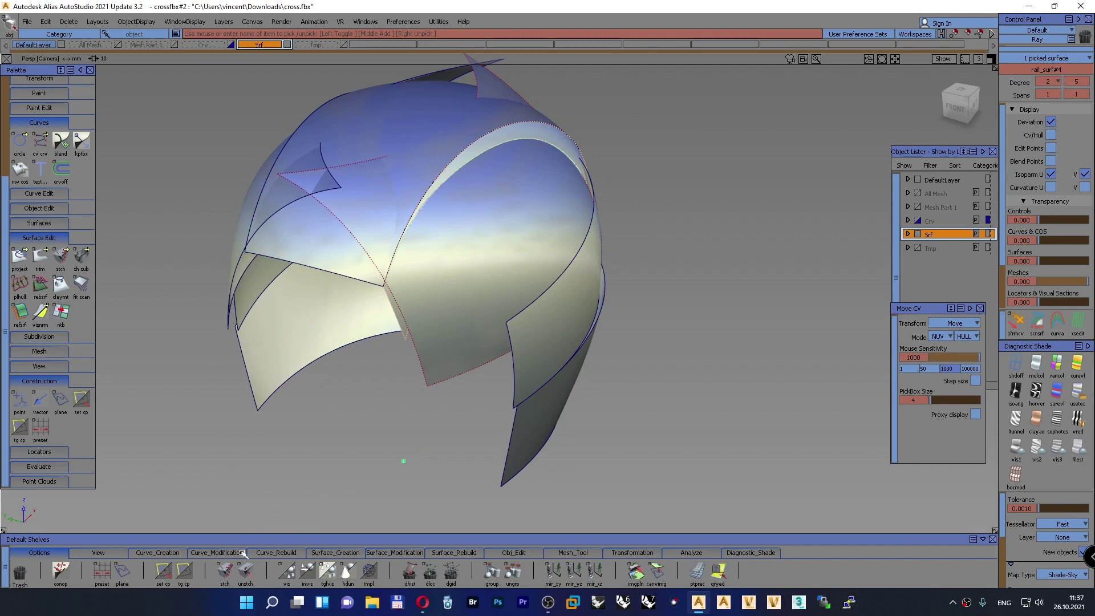
pyautogui.keyDown('ctrl'); pyautogui.keyDown('shift'); pyautogui.moveTo(680, 293); pyautogui.dragTo(679, 263); pyautogui.keyUp('shift'); pyautogui.keyUp('ctrl')
pyautogui.keyDown('alt'); pyautogui.keyDown('shift'); pyautogui.moveTo(383, 334); pyautogui.dragTo(793, 313); pyautogui.keyUp('shift'); pyautogui.keyUp('alt')
# Delete the leftover curve-on-surface from the mirrored rail surface
pyautogui.keyDown('ctrl'); pyautogui.keyDown('shift'); pyautogui.moveTo(703, 231); pyautogui.dragTo(667, 215); pyautogui.keyUp('shift'); pyautogui.keyUp('ctrl')
pyautogui.click(379, 206)
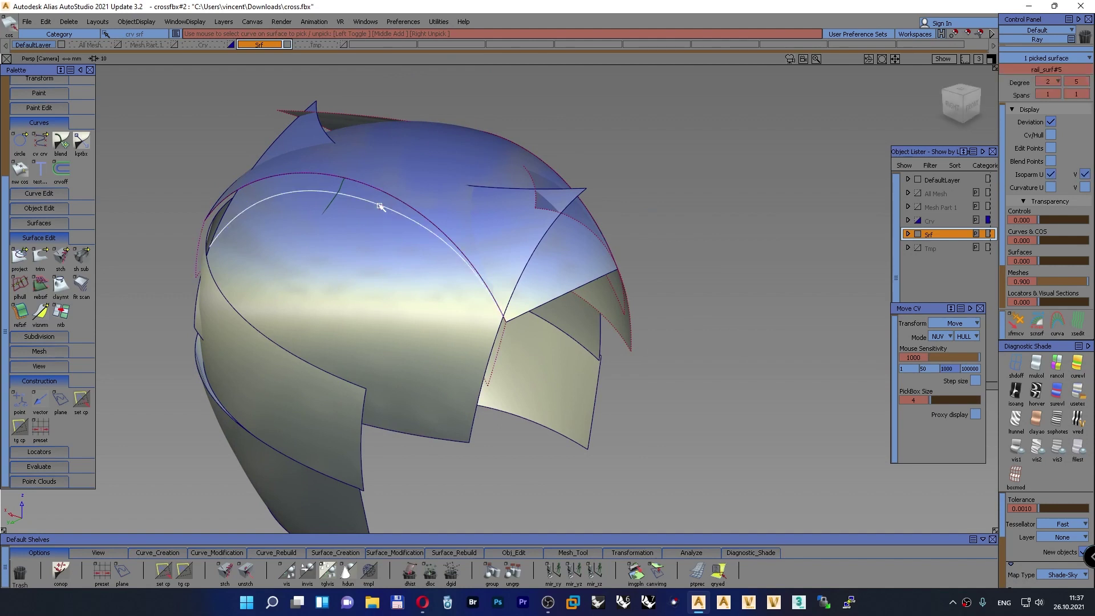
pyautogui.press('Delete')
pyautogui.press('Return')
# Assign the stray mesh curve crossing the rail on the opposite half to the Crv layer
pyautogui.keyDown('ctrl'); pyautogui.keyDown('shift'); pyautogui.moveTo(609, 204); pyautogui.dragTo(644, 219); pyautogui.keyUp('shift'); pyautogui.keyUp('ctrl')
pyautogui.click(334, 196)
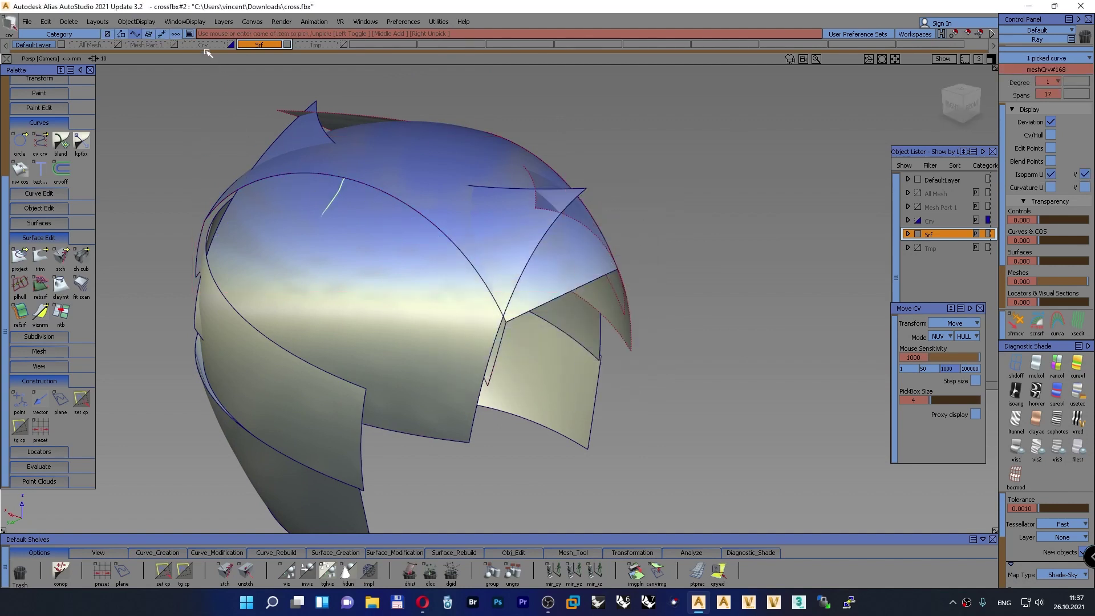
pyautogui.moveTo(190, 45); pyautogui.dragTo(193, 52)
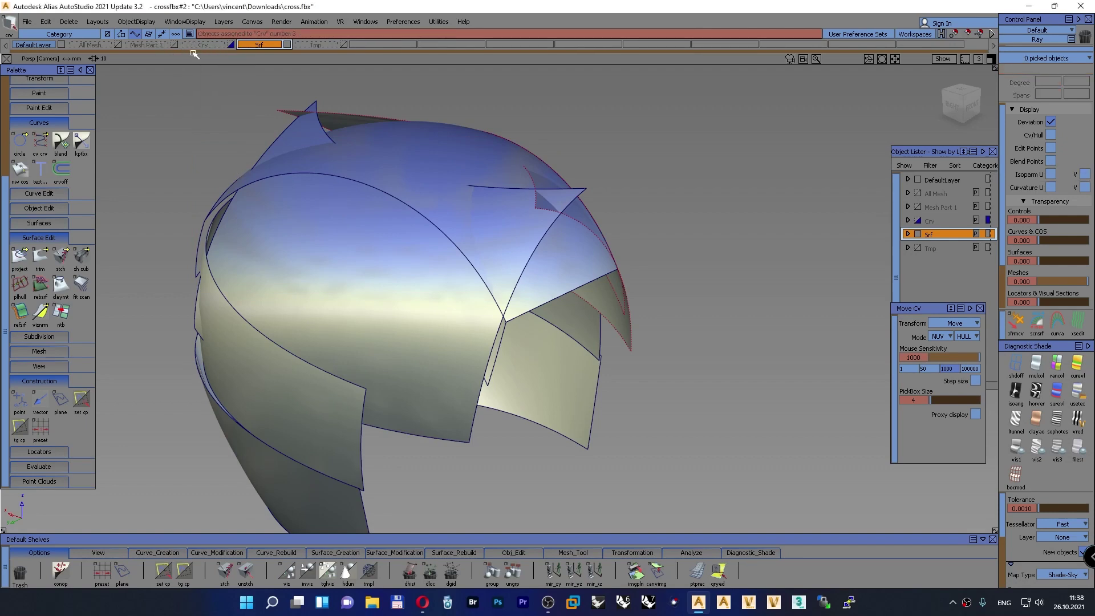
pyautogui.keyDown('ctrl'); pyautogui.keyDown('shift'); pyautogui.moveTo(612, 170); pyautogui.dragTo(611, 139); pyautogui.keyUp('shift'); pyautogui.keyUp('ctrl')
# Shade the mirrored rail surface and intersect it with the mirrored side surface
pyautogui.keyDown('alt'); pyautogui.keyDown('shift'); pyautogui.moveTo(633, 231); pyautogui.dragTo(570, 199); pyautogui.keyUp('shift'); pyautogui.keyUp('alt')
pyautogui.click(1075, 391)
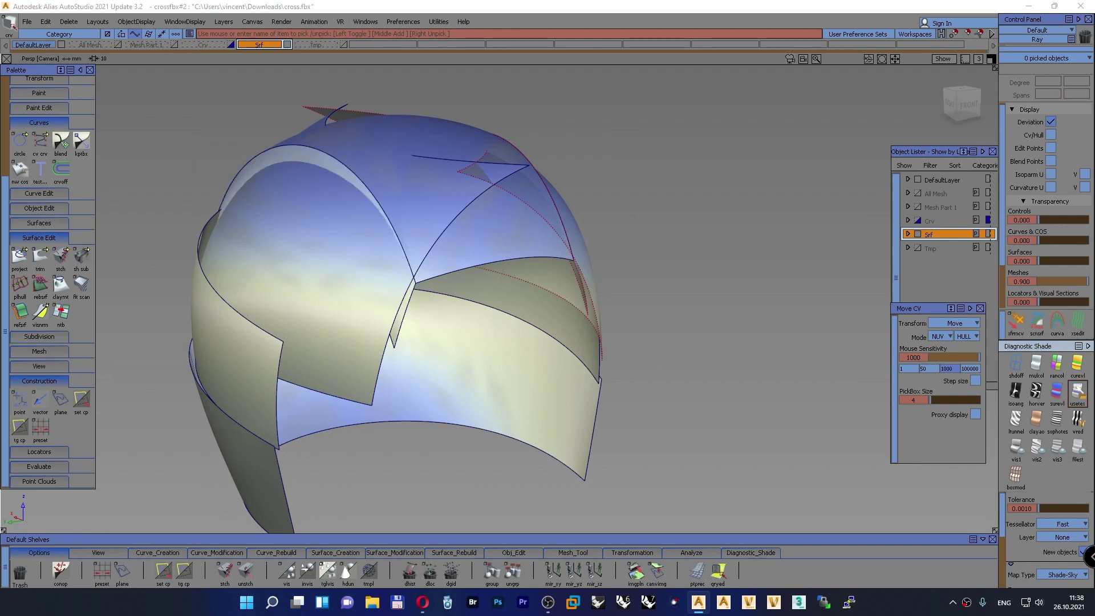
pyautogui.moveTo(416, 266)
pyautogui.keyDown('alt'); pyautogui.keyDown('shift'); pyautogui.mouseDown()
pyautogui.moveTo(501, 451)
pyautogui.moveTo(486, 436)
pyautogui.mouseUp(); pyautogui.keyUp('shift'); pyautogui.keyUp('alt')
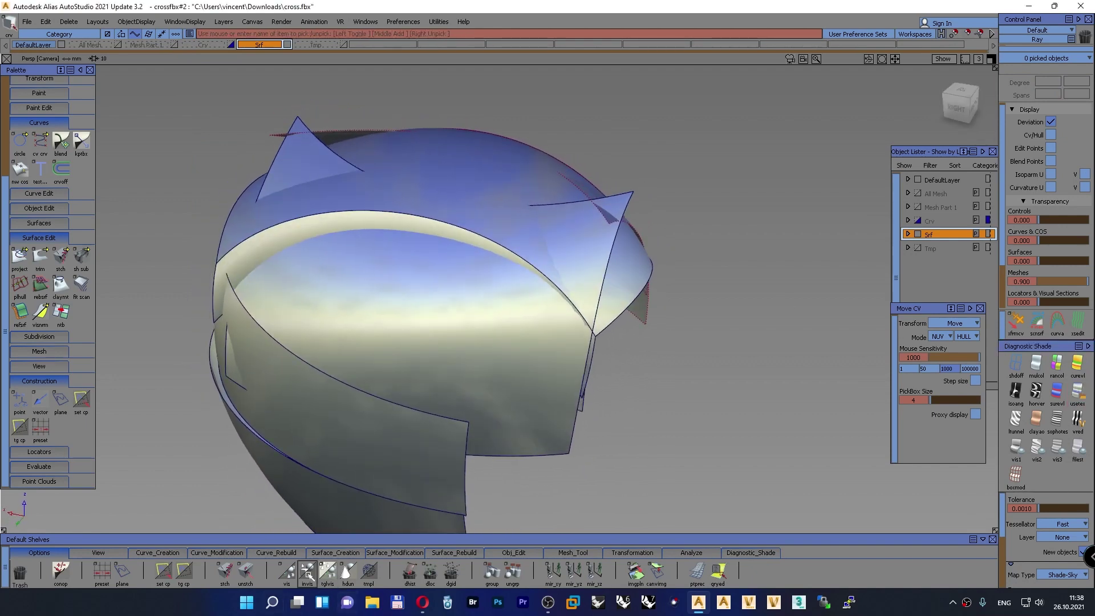
pyautogui.click(390, 553)
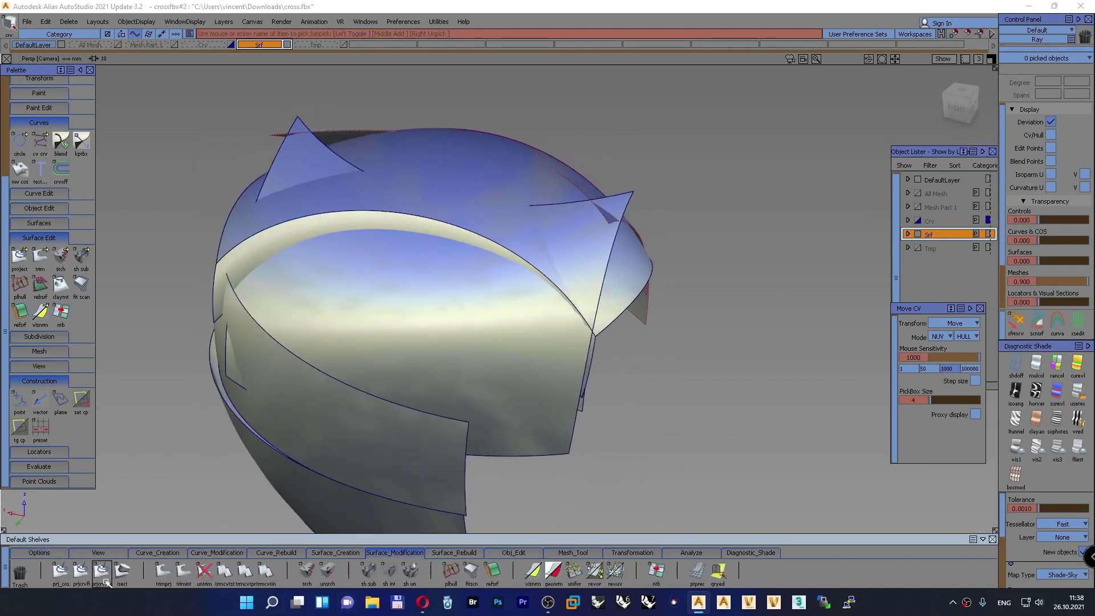
pyautogui.click(367, 300)
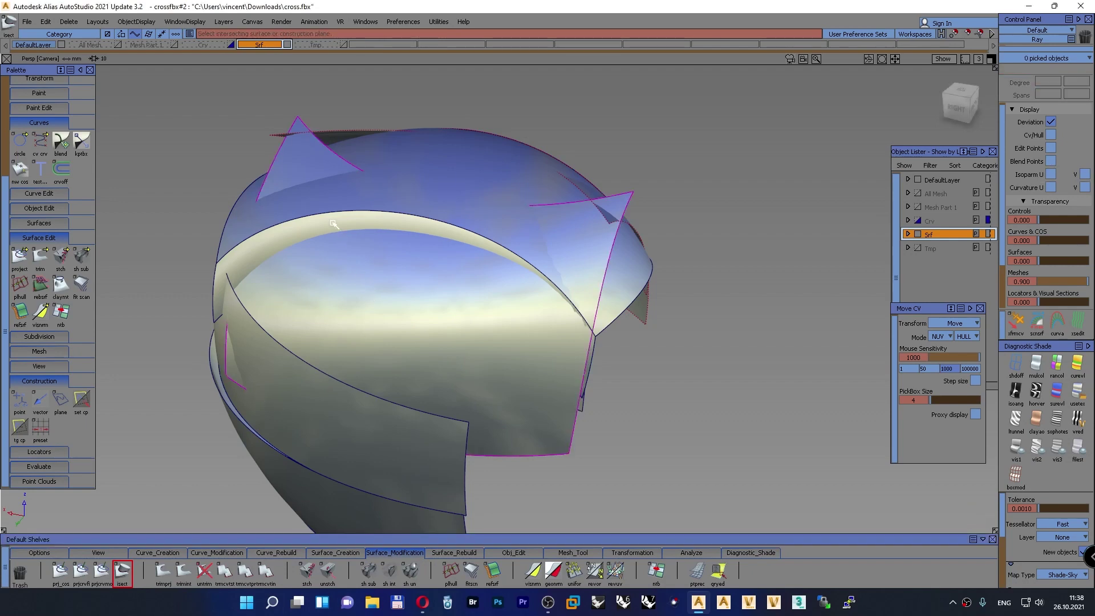
pyautogui.keyDown('ctrl'); pyautogui.keyDown('shift'); pyautogui.moveTo(512, 312); pyautogui.dragTo(508, 284); pyautogui.keyUp('shift'); pyautogui.keyUp('ctrl')
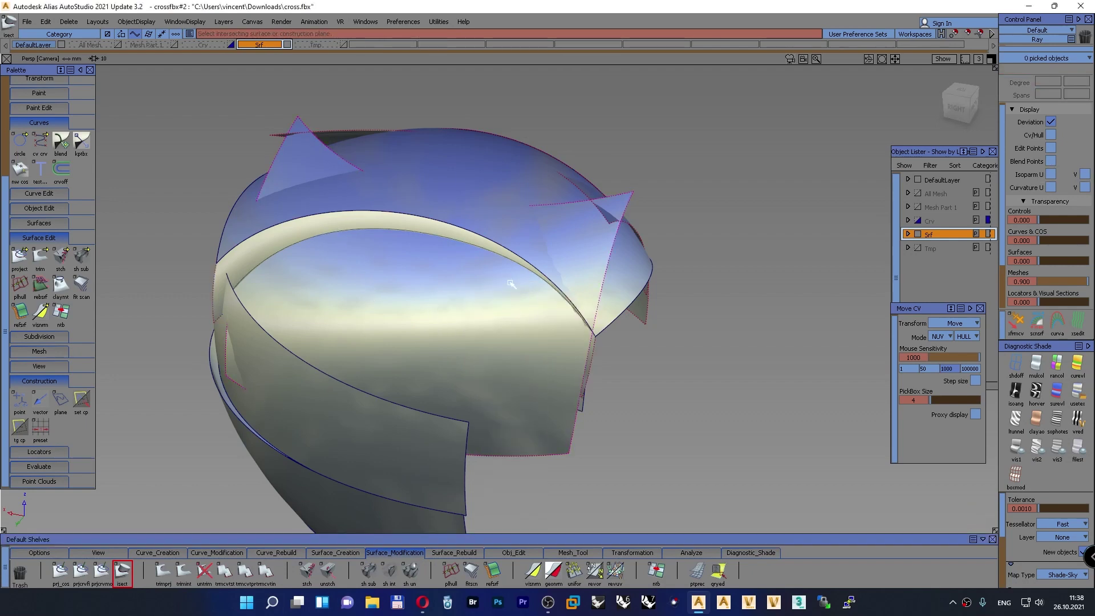
# Examine the front corner where the rail and side surfaces meet, comparing both halves of the helmet
pyautogui.keyDown('alt'); pyautogui.keyDown('shift'); pyautogui.moveTo(592, 333); pyautogui.dragTo(608, 311, button='right'); pyautogui.keyUp('shift'); pyautogui.keyUp('alt')
pyautogui.keyDown('alt'); pyautogui.keyDown('shift'); pyautogui.moveTo(609, 311); pyautogui.dragTo(515, 324); pyautogui.keyUp('shift'); pyautogui.keyUp('alt')
pyautogui.keyDown('alt'); pyautogui.keyDown('shift'); pyautogui.moveTo(516, 324); pyautogui.dragTo(636, 376, button='right'); pyautogui.keyUp('shift'); pyautogui.keyUp('alt')
pyautogui.keyDown('alt'); pyautogui.keyDown('shift'); pyautogui.moveTo(636, 376); pyautogui.dragTo(530, 378); pyautogui.keyUp('shift'); pyautogui.keyUp('alt')
pyautogui.moveTo(702, 354)
pyautogui.keyDown('alt'); pyautogui.keyDown('shift'); pyautogui.mouseDown(button='right')
pyautogui.moveTo(712, 394)
pyautogui.moveTo(710, 343)
pyautogui.mouseUp(button='right'); pyautogui.keyUp('shift'); pyautogui.keyUp('alt')
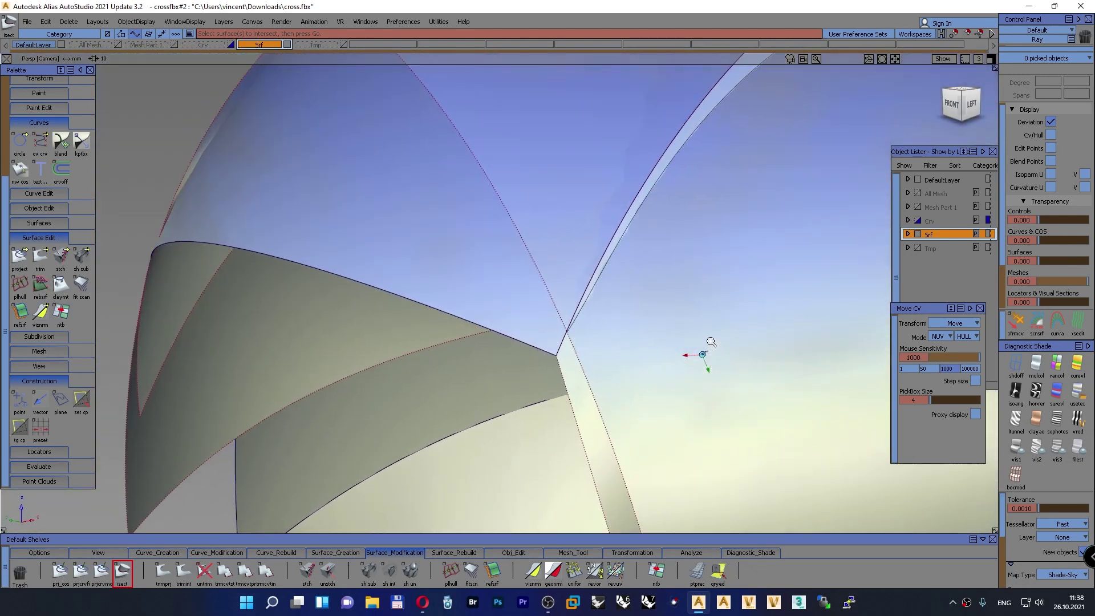
pyautogui.keyDown('alt'); pyautogui.keyDown('shift'); pyautogui.moveTo(710, 344); pyautogui.dragTo(527, 356); pyautogui.keyUp('shift'); pyautogui.keyUp('alt')
pyautogui.keyDown('alt'); pyautogui.keyDown('shift'); pyautogui.moveTo(526, 356); pyautogui.dragTo(513, 371, button='right'); pyautogui.keyUp('shift'); pyautogui.keyUp('alt')
pyautogui.keyDown('alt'); pyautogui.keyDown('shift'); pyautogui.moveTo(513, 371); pyautogui.dragTo(785, 385); pyautogui.keyUp('shift'); pyautogui.keyUp('alt')
# Delete the mirrored side surface and the mirrored rail surface together with their construction history
pyautogui.keyDown('ctrl'); pyautogui.keyDown('shift'); pyautogui.moveTo(676, 250); pyautogui.dragTo(678, 281); pyautogui.keyUp('shift'); pyautogui.keyUp('ctrl')
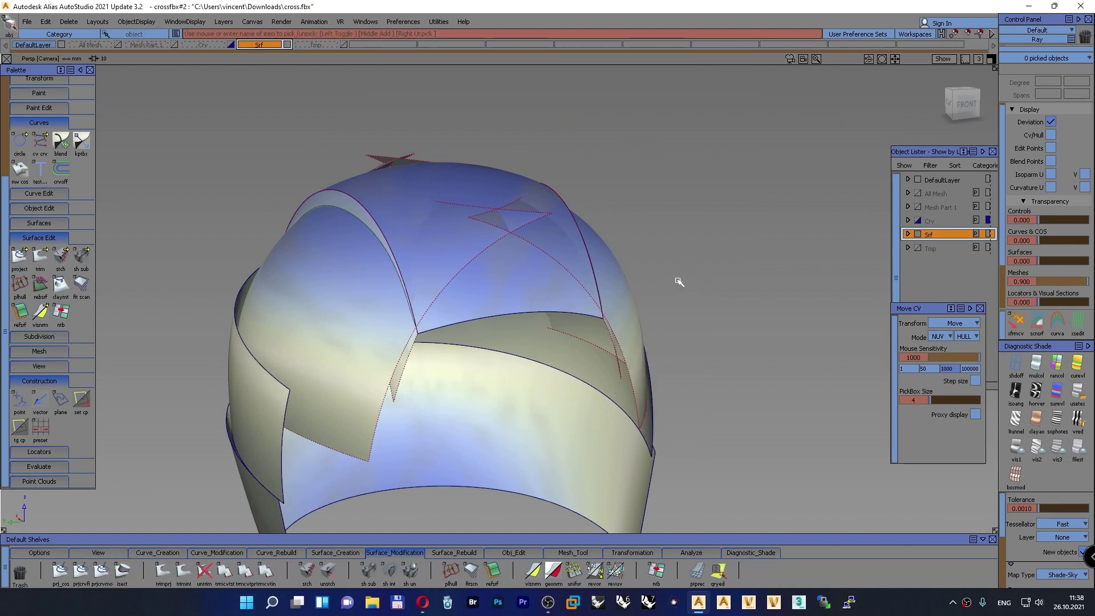
pyautogui.click(371, 297)
pyautogui.click(357, 216)
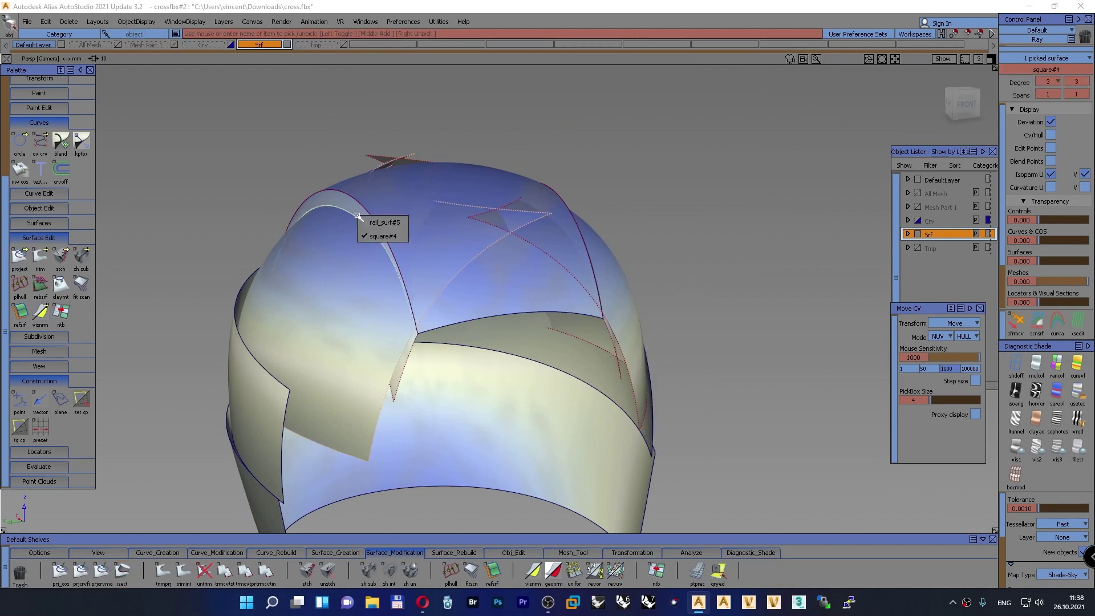
pyautogui.click(353, 210)
pyautogui.press('Delete')
pyautogui.press('Return')
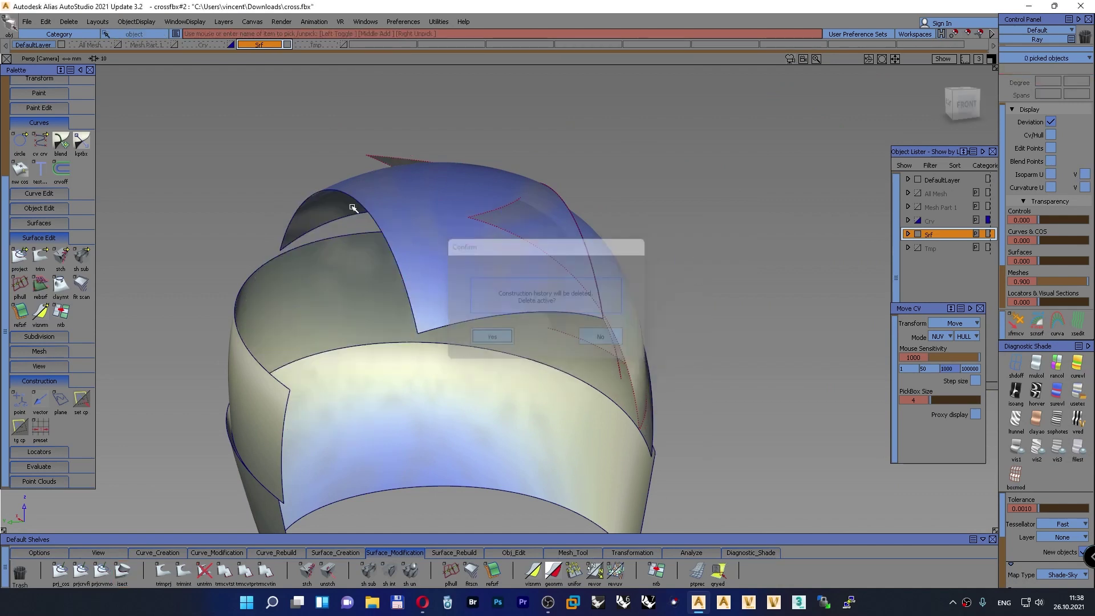
# Set Move CV to CV mode and adjust the original side surface's control point nearest the front rail corner
pyautogui.keyDown('alt'); pyautogui.keyDown('shift'); pyautogui.moveTo(609, 354); pyautogui.dragTo(271, 356); pyautogui.keyUp('shift'); pyautogui.keyUp('alt')
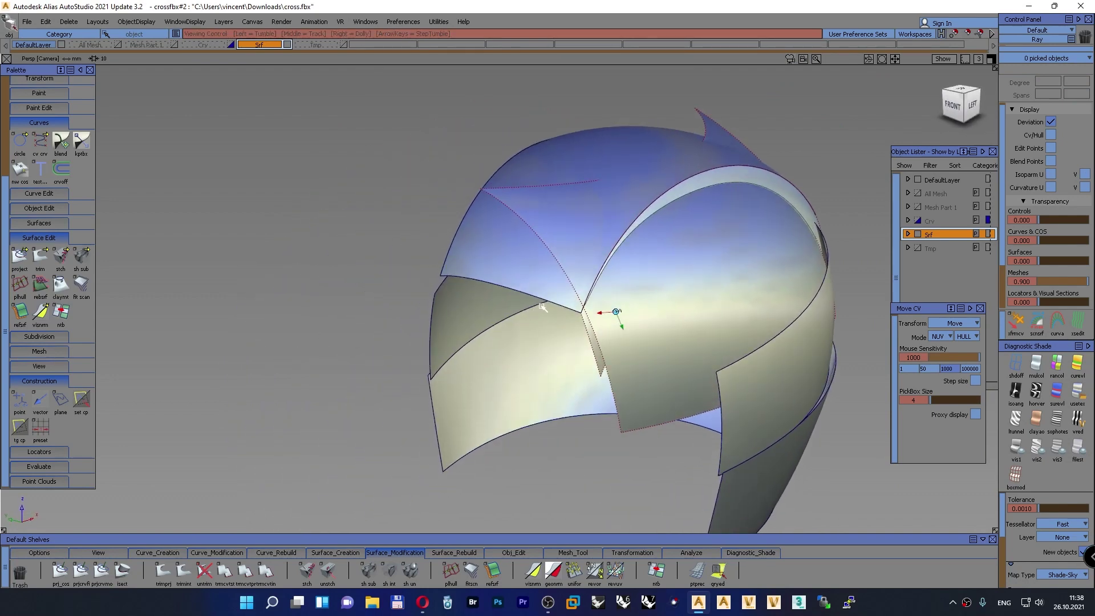
pyautogui.scroll(6, 596, 287)
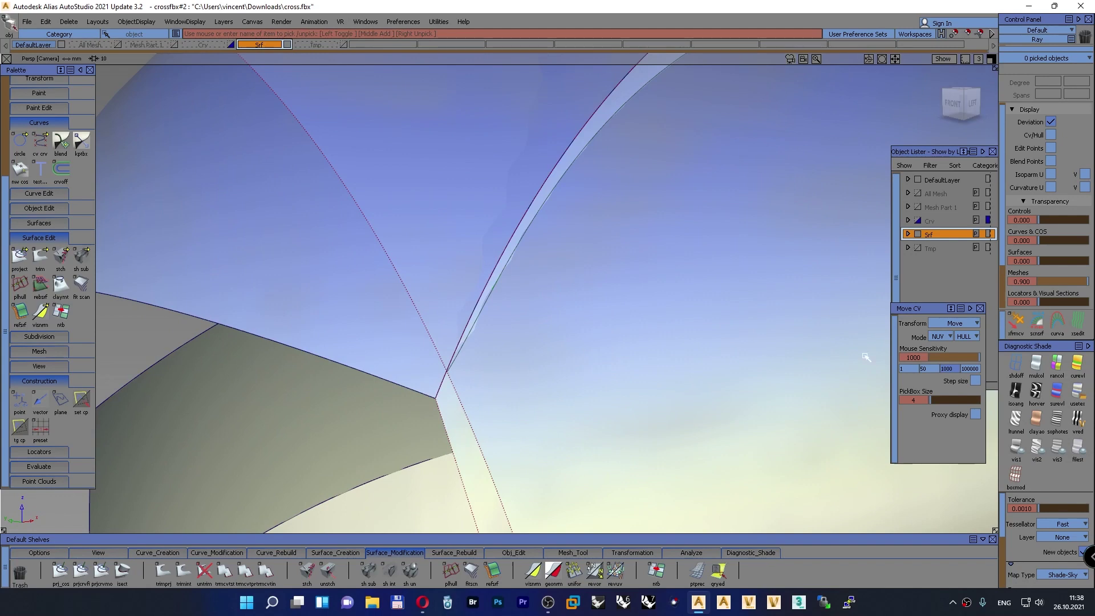
pyautogui.scroll(-5, 383, 323)
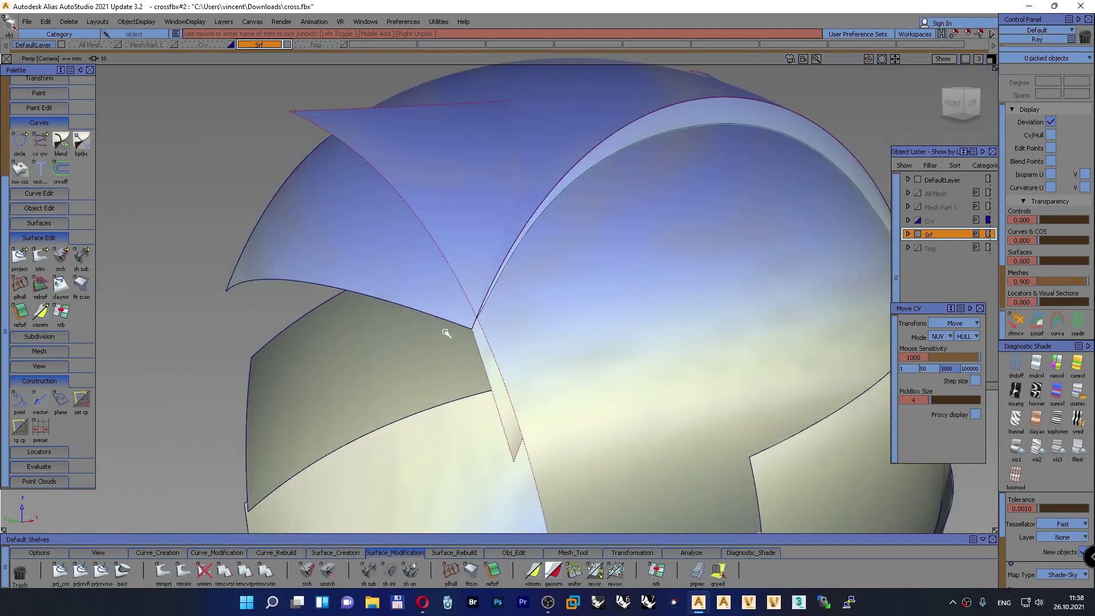
pyautogui.click(976, 336)
pyautogui.click(965, 388)
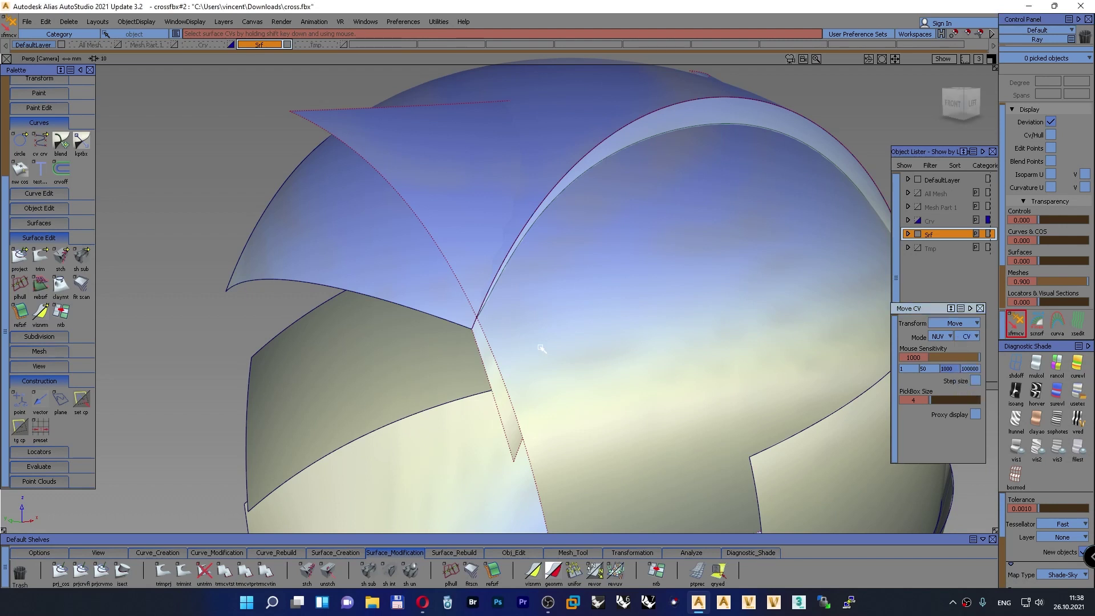
pyautogui.click(492, 326)
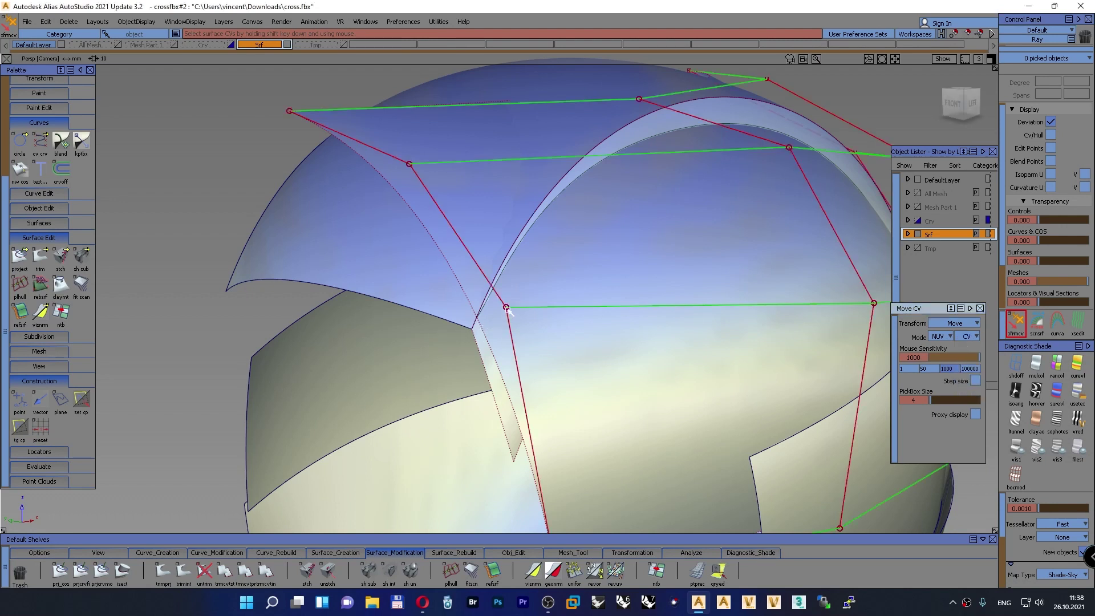
pyautogui.click(505, 308)
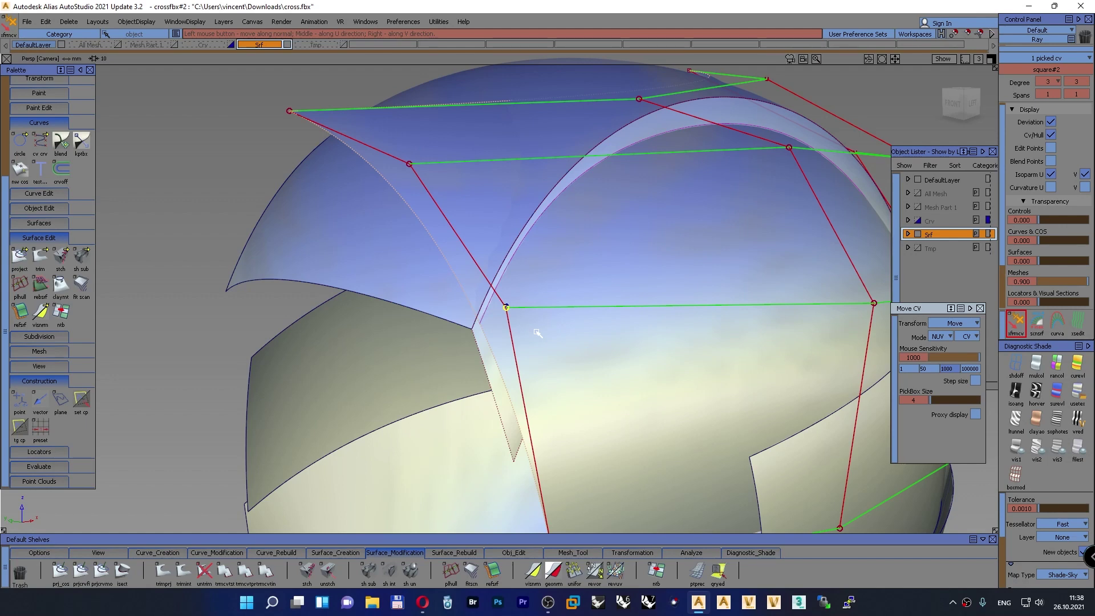
pyautogui.keyDown('ctrl'); pyautogui.keyDown('shift'); pyautogui.moveTo(223, 228); pyautogui.dragTo(290, 239); pyautogui.keyUp('shift'); pyautogui.keyUp('ctrl')
# Mirror the adjusted side surface and its rail surface across the XZ plane and shade the copies
pyautogui.click(670, 193)
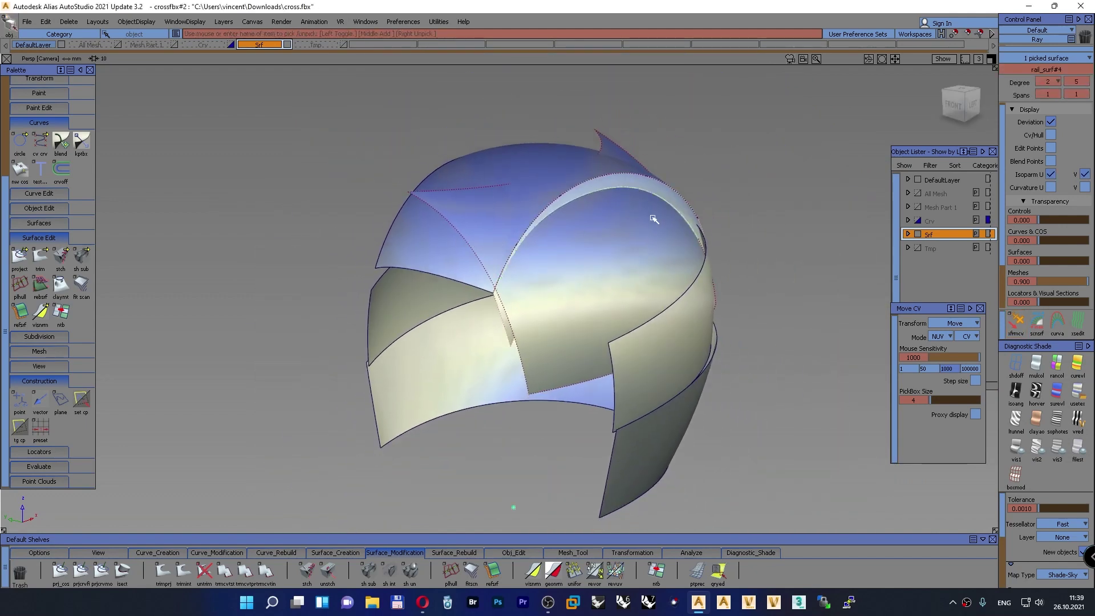
pyautogui.click(653, 219)
pyautogui.click(39, 553)
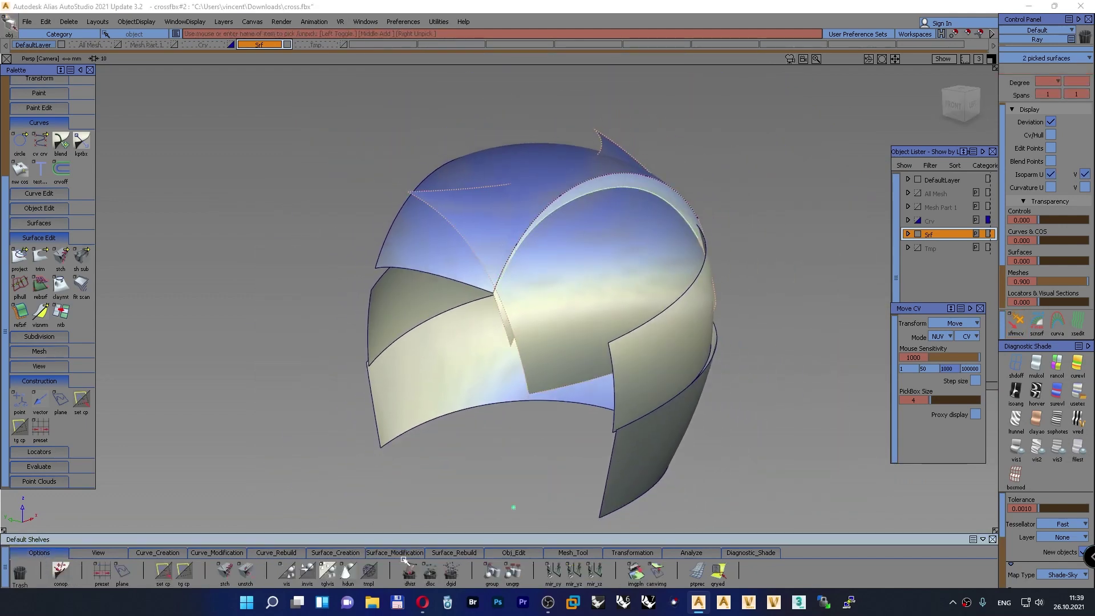
pyautogui.click(593, 570)
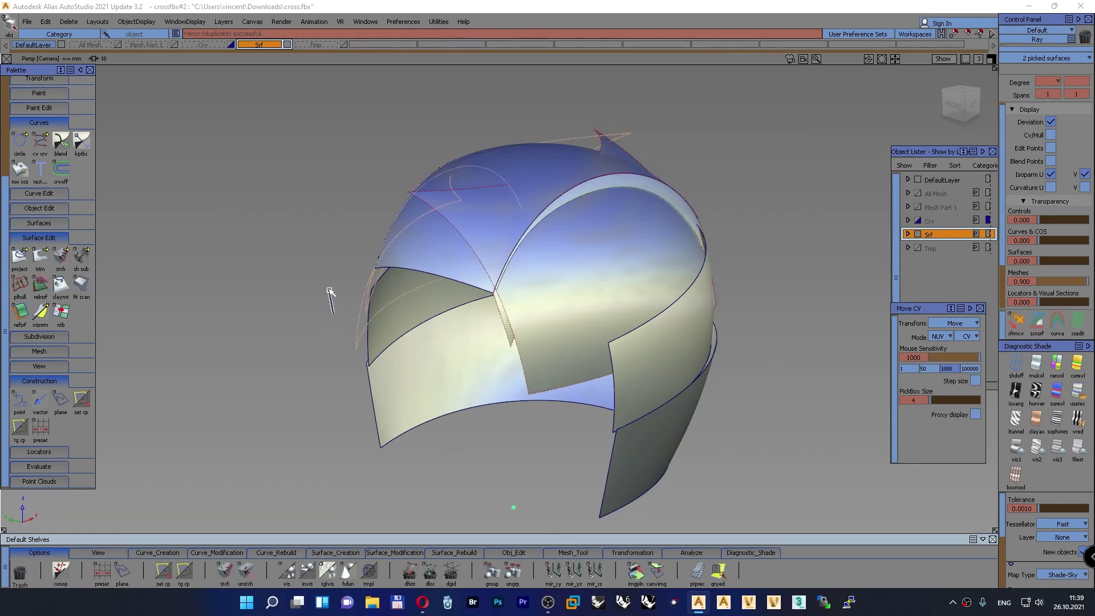
pyautogui.moveTo(329, 290)
pyautogui.keyDown('ctrl'); pyautogui.keyDown('shift'); pyautogui.mouseDown()
pyautogui.moveTo(750, 253)
pyautogui.moveTo(740, 320)
pyautogui.moveTo(758, 325)
pyautogui.mouseUp(); pyautogui.keyUp('shift'); pyautogui.keyUp('ctrl')
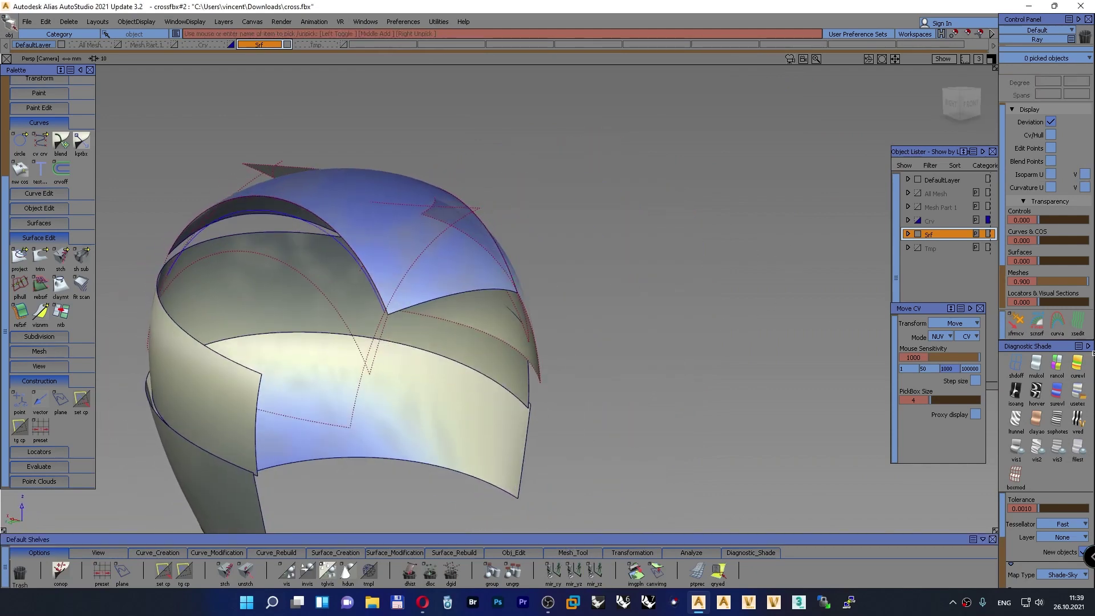
pyautogui.click(1072, 385)
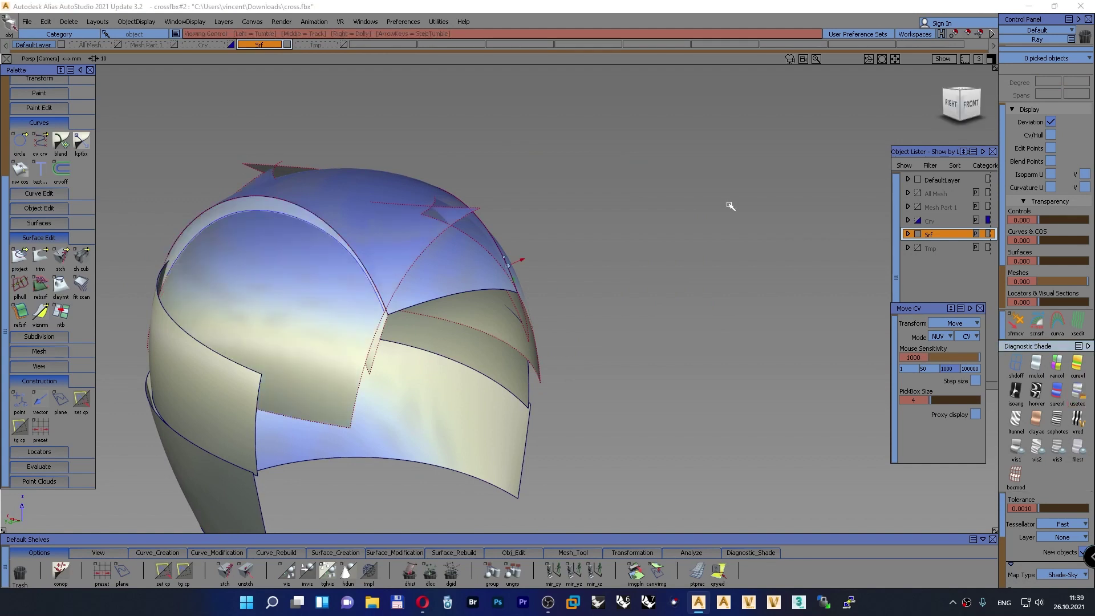
# Delete the existing curves-on-surface from the side and rail surfaces on both halves of the helmet
pyautogui.keyDown('alt'); pyautogui.keyDown('shift'); pyautogui.moveTo(726, 204); pyautogui.dragTo(628, 174, button='right'); pyautogui.keyUp('shift'); pyautogui.keyUp('alt')
pyautogui.keyDown('ctrl'); pyautogui.keyDown('shift'); pyautogui.moveTo(628, 174); pyautogui.dragTo(647, 207); pyautogui.keyUp('shift'); pyautogui.keyUp('ctrl')
pyautogui.moveTo(684, 386); pyautogui.dragTo(153, 134)
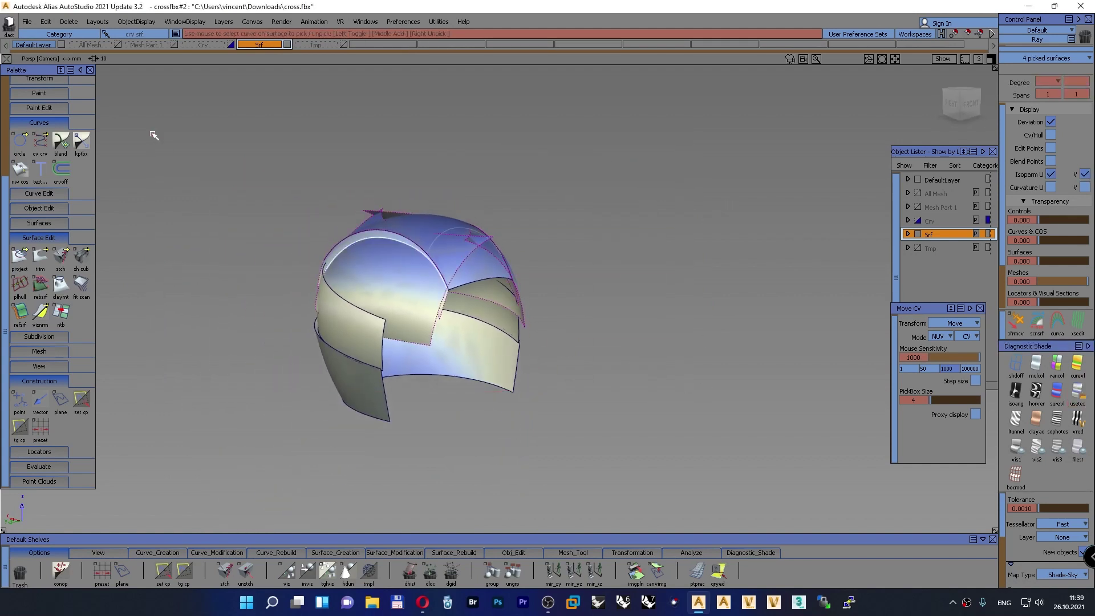
pyautogui.keyDown('alt'); pyautogui.keyDown('shift'); pyautogui.moveTo(523, 278); pyautogui.dragTo(100, 330); pyautogui.keyUp('shift'); pyautogui.keyUp('alt')
pyautogui.keyDown('alt'); pyautogui.keyDown('shift'); pyautogui.moveTo(435, 317); pyautogui.dragTo(456, 299, button='right'); pyautogui.keyUp('shift'); pyautogui.keyUp('alt')
pyautogui.keyDown('alt'); pyautogui.keyDown('shift'); pyautogui.moveTo(457, 299); pyautogui.dragTo(464, 301); pyautogui.keyUp('shift'); pyautogui.keyUp('alt')
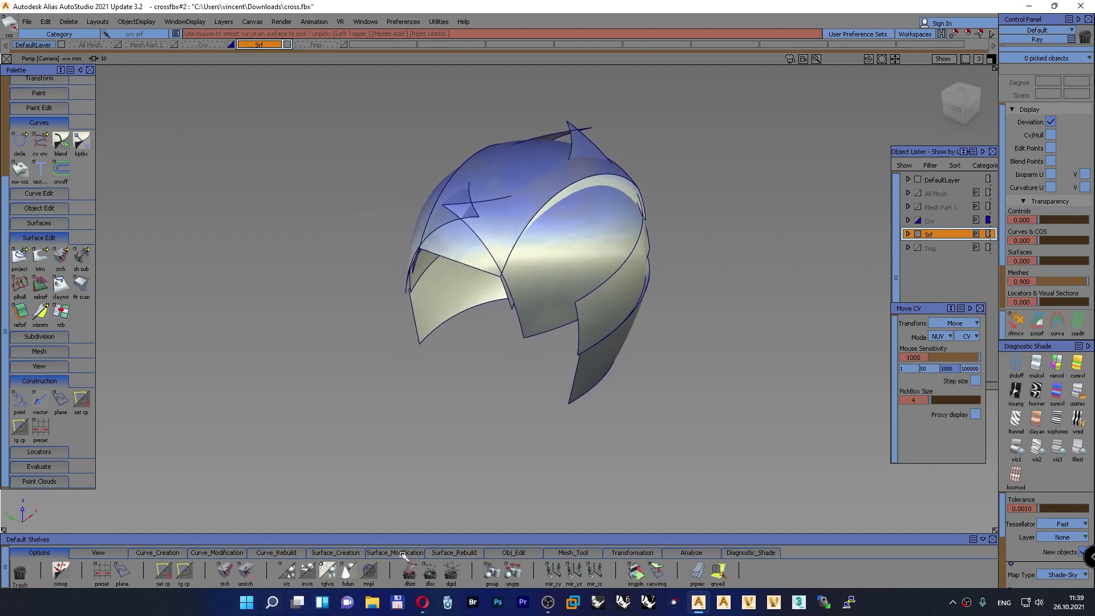
# Intersect the side surfaces with their adjoining rail surfaces on both halves of the helmet
pyautogui.click(403, 553)
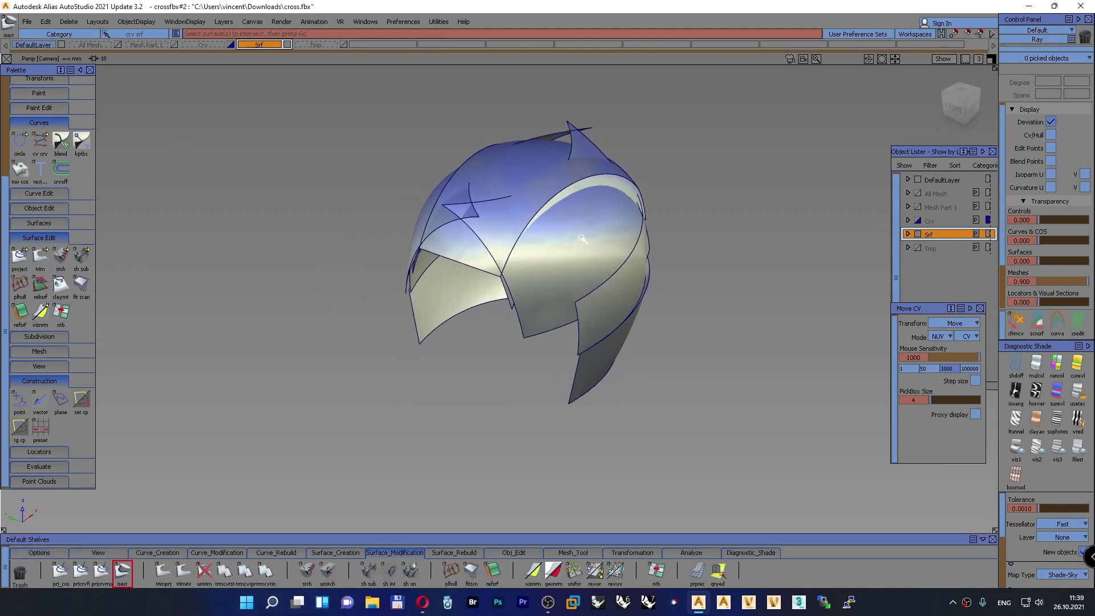
pyautogui.click(565, 201)
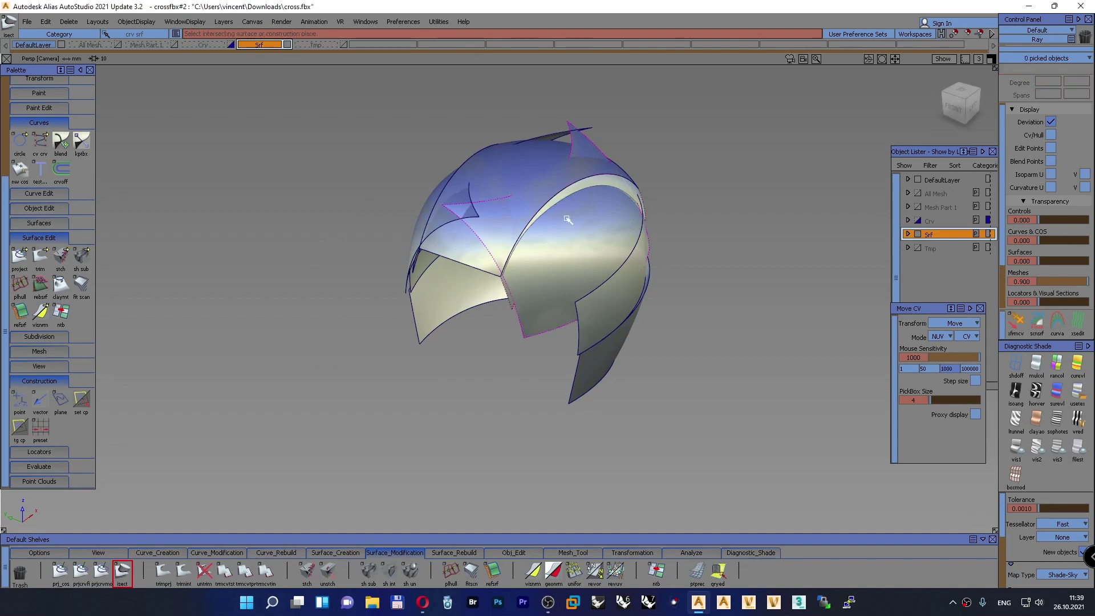
pyautogui.keyDown('alt'); pyautogui.keyDown('shift'); pyautogui.moveTo(566, 219); pyautogui.dragTo(821, 274); pyautogui.keyUp('shift'); pyautogui.keyUp('alt')
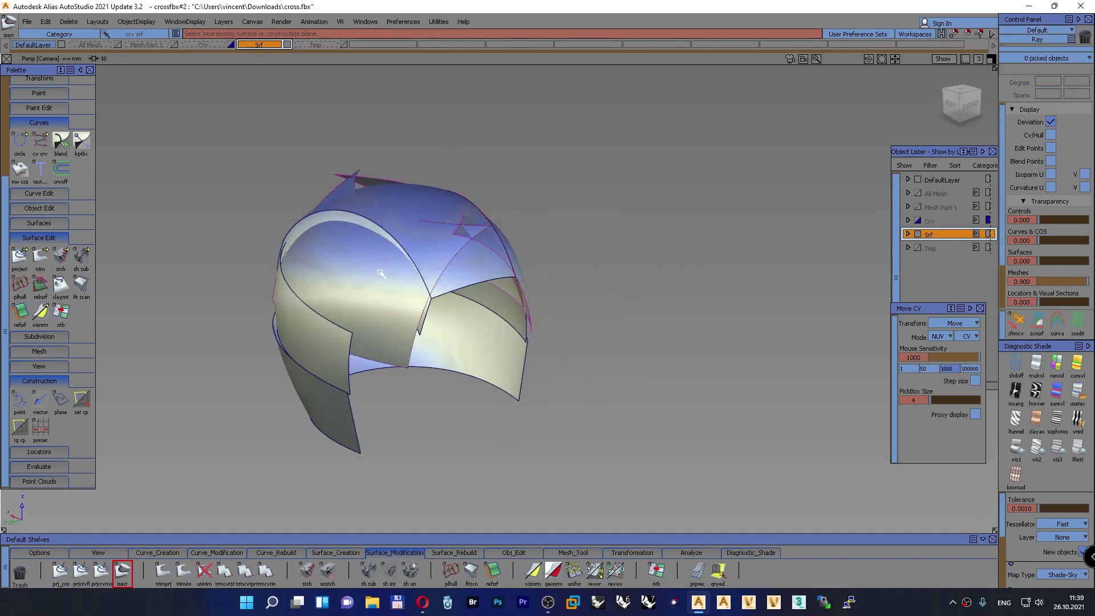
pyautogui.keyDown('ctrl'); pyautogui.keyDown('shift'); pyautogui.moveTo(564, 151); pyautogui.dragTo(563, 124); pyautogui.keyUp('shift'); pyautogui.keyUp('ctrl')
pyautogui.click(370, 247)
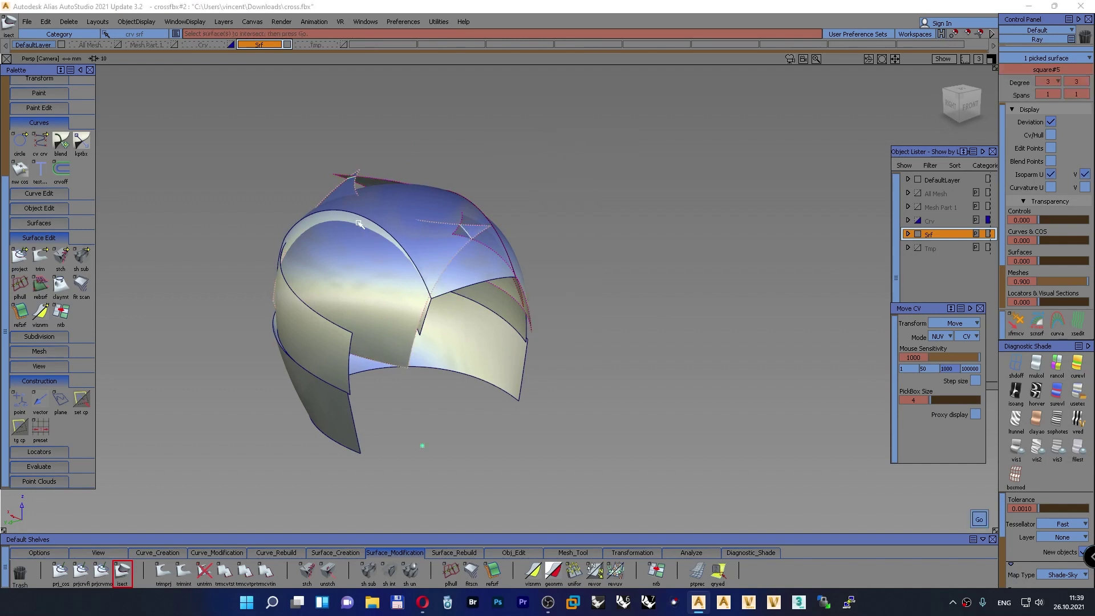
pyautogui.press('space')
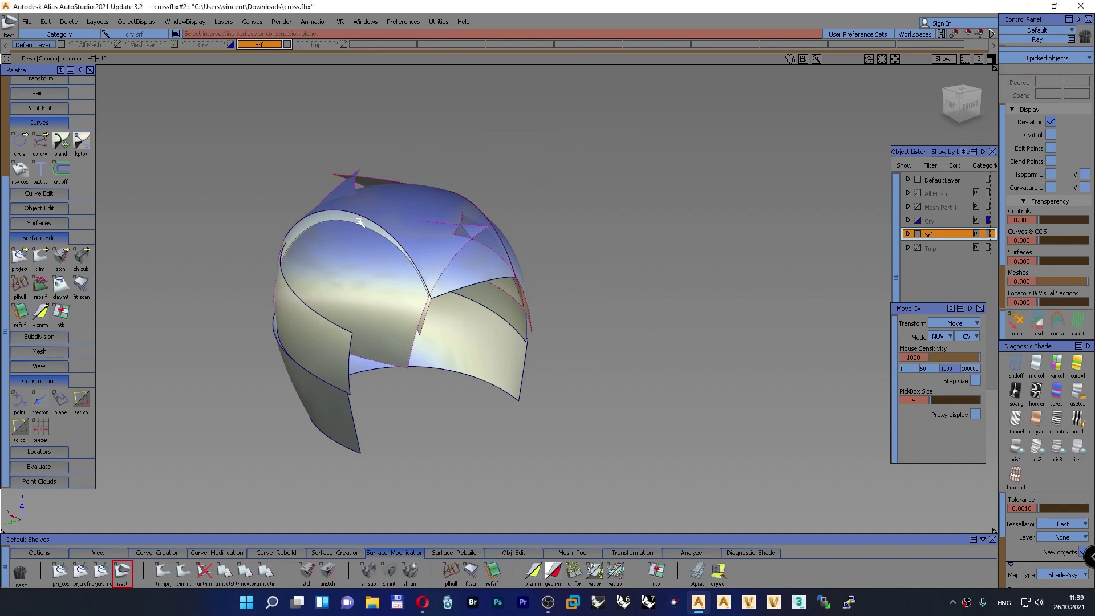
pyautogui.keyDown('ctrl'); pyautogui.keyDown('shift'); pyautogui.moveTo(641, 143); pyautogui.dragTo(642, 115); pyautogui.keyUp('shift'); pyautogui.keyUp('ctrl')
pyautogui.keyDown('alt'); pyautogui.keyDown('shift'); pyautogui.moveTo(613, 298); pyautogui.dragTo(572, 270, button='right'); pyautogui.keyUp('shift'); pyautogui.keyUp('alt')
pyautogui.keyDown('alt'); pyautogui.keyDown('shift'); pyautogui.moveTo(572, 269); pyautogui.dragTo(371, 299); pyautogui.keyUp('shift'); pyautogui.keyUp('alt')
pyautogui.keyDown('alt'); pyautogui.keyDown('shift'); pyautogui.moveTo(664, 237); pyautogui.dragTo(453, 303, button='middle'); pyautogui.keyUp('shift'); pyautogui.keyUp('alt')
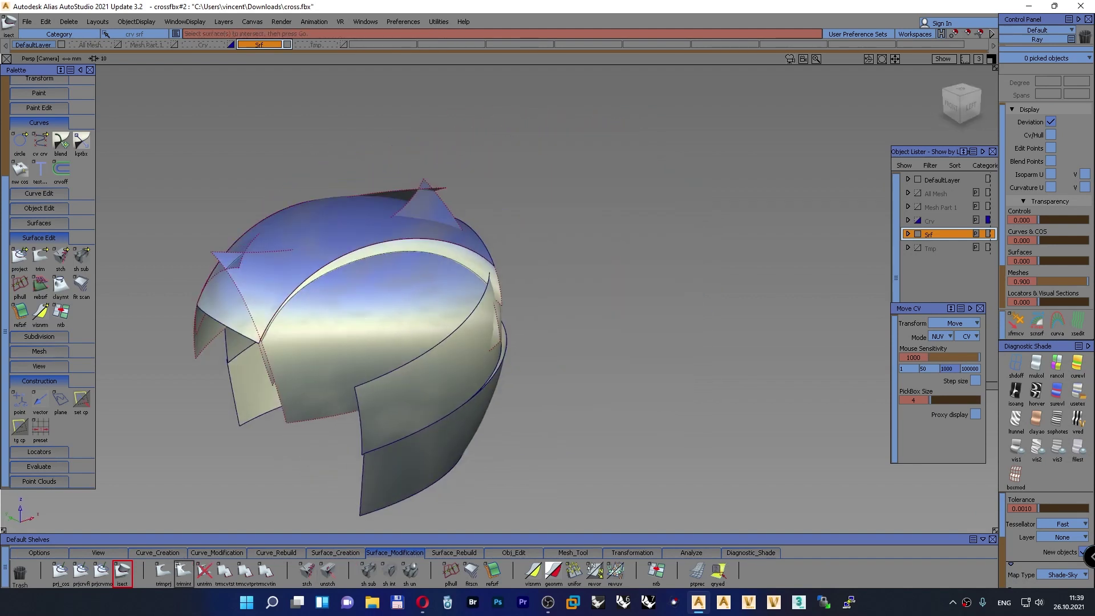
# Trim the side surfaces on both halves along the intersection curves, keeping the regions below the rails and discarding the overhanging corners
pyautogui.click(163, 570)
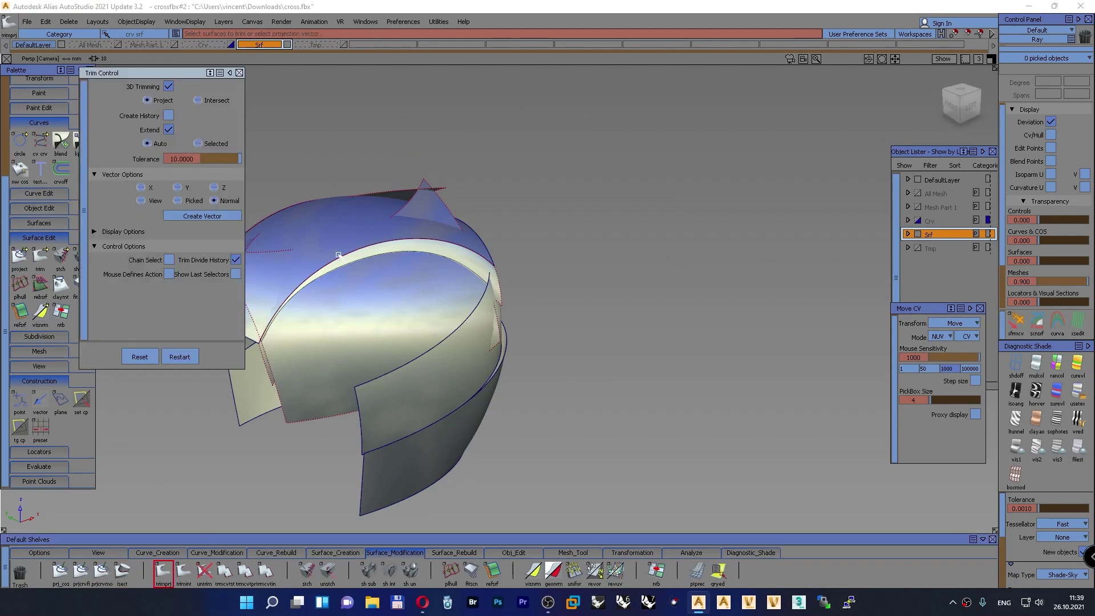
pyautogui.click(365, 313)
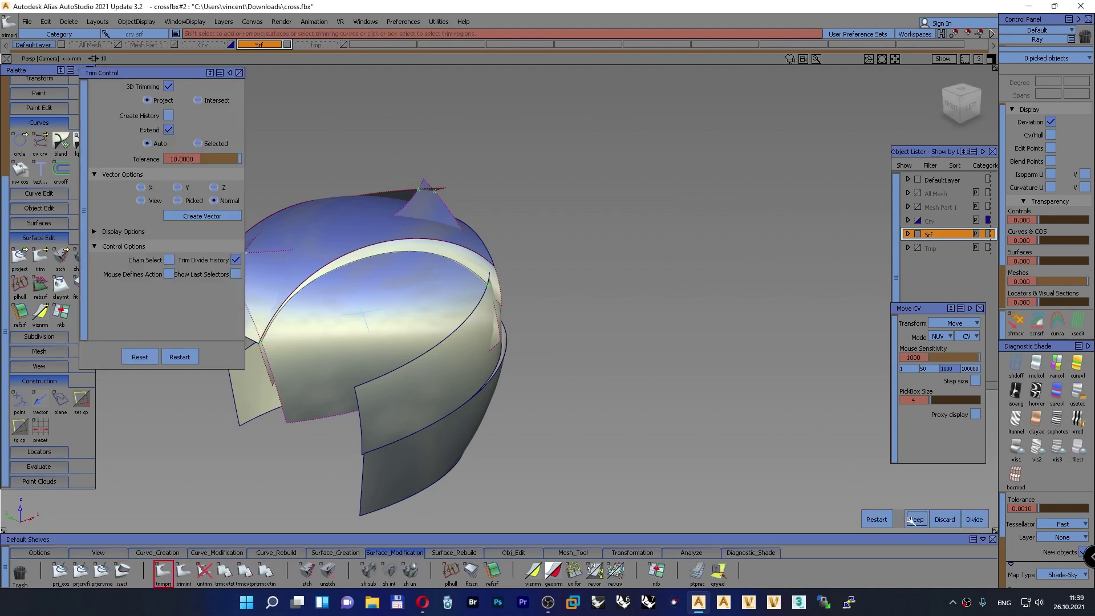
pyautogui.click(914, 519)
pyautogui.keyDown('alt'); pyautogui.keyDown('shift'); pyautogui.moveTo(435, 308); pyautogui.dragTo(271, 376); pyautogui.keyUp('shift'); pyautogui.keyUp('alt')
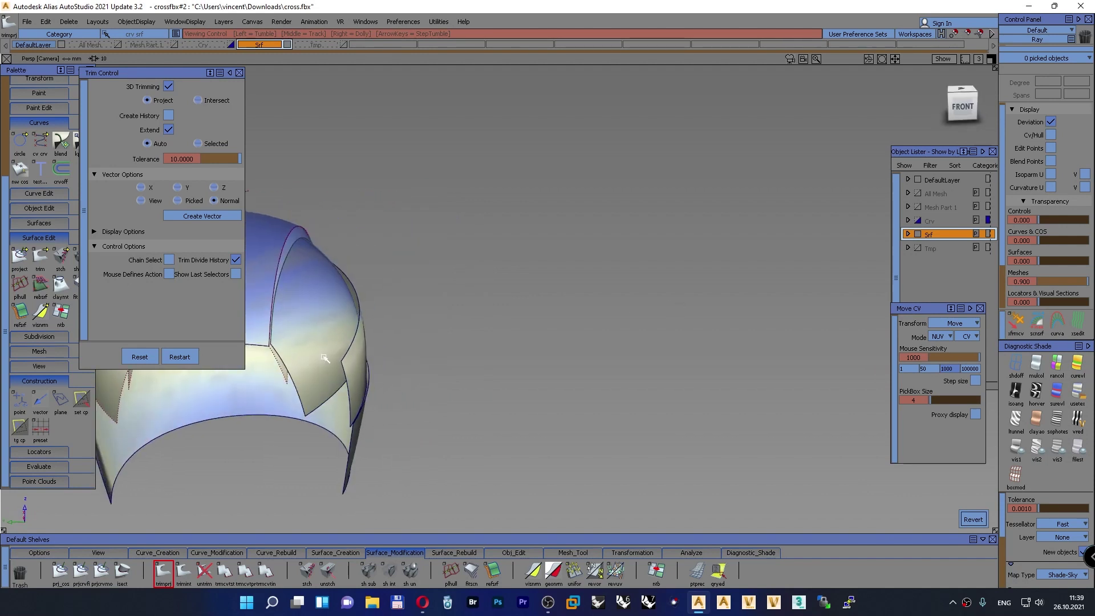
pyautogui.keyDown('alt'); pyautogui.keyDown('shift'); pyautogui.moveTo(271, 376); pyautogui.dragTo(245, 387, button='middle'); pyautogui.keyUp('shift'); pyautogui.keyUp('alt')
pyautogui.keyDown('alt'); pyautogui.keyDown('shift'); pyautogui.moveTo(444, 334); pyautogui.dragTo(502, 336); pyautogui.keyUp('shift'); pyautogui.keyUp('alt')
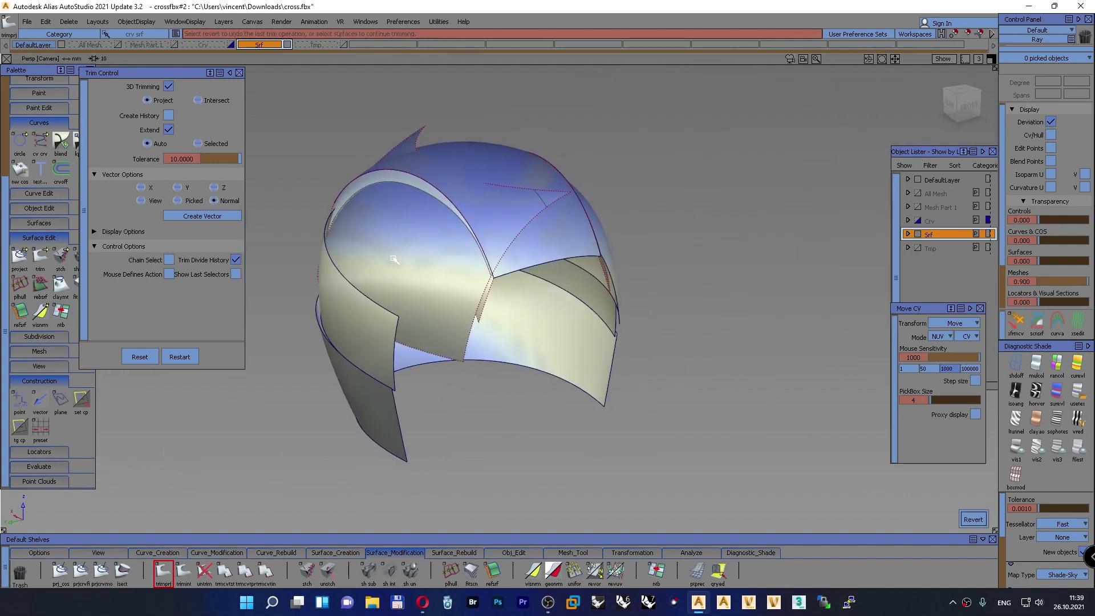
pyautogui.click(393, 258)
pyautogui.click(916, 520)
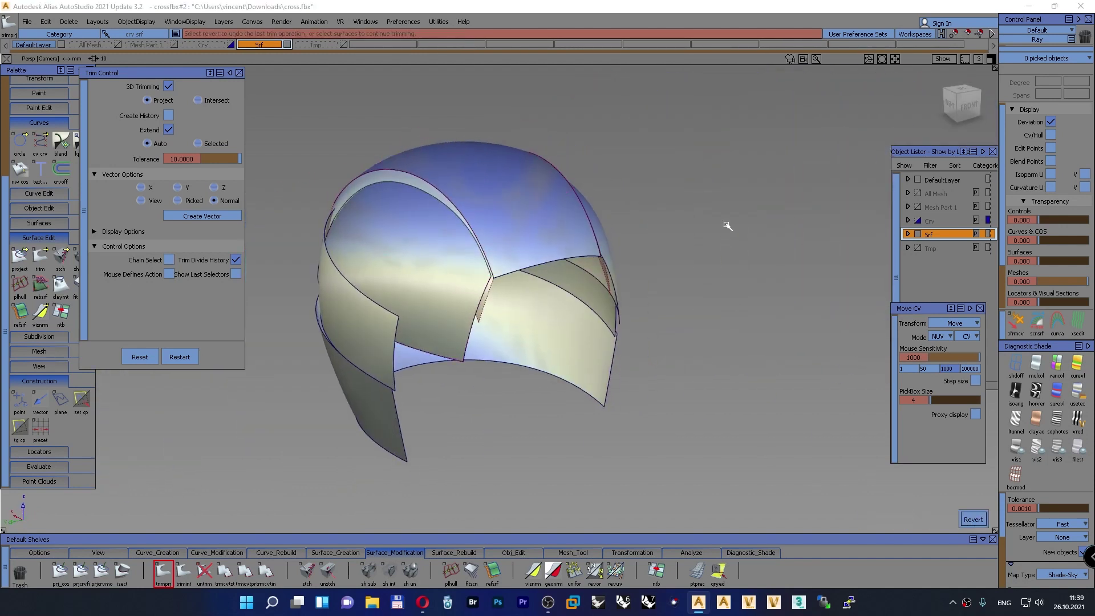
# Close the trim options and show the Mesh Part 1 layer to compare the trimmed surfaces with the scan
pyautogui.keyDown('alt'); pyautogui.keyDown('shift'); pyautogui.moveTo(728, 201); pyautogui.dragTo(325, 289); pyautogui.keyUp('shift'); pyautogui.keyUp('alt')
pyautogui.keyDown('alt'); pyautogui.keyDown('shift'); pyautogui.moveTo(531, 234); pyautogui.dragTo(251, 405, button='middle'); pyautogui.keyUp('shift'); pyautogui.keyUp('alt')
pyautogui.keyDown('alt'); pyautogui.keyDown('shift'); pyautogui.moveTo(399, 296); pyautogui.dragTo(255, 285); pyautogui.keyUp('shift'); pyautogui.keyUp('alt')
pyautogui.keyDown('alt'); pyautogui.keyDown('shift'); pyautogui.moveTo(340, 325); pyautogui.dragTo(564, 199, button='middle'); pyautogui.keyUp('shift'); pyautogui.keyUp('alt')
pyautogui.keyDown('alt'); pyautogui.keyDown('shift'); pyautogui.moveTo(744, 245); pyautogui.dragTo(570, 296); pyautogui.keyUp('shift'); pyautogui.keyUp('alt')
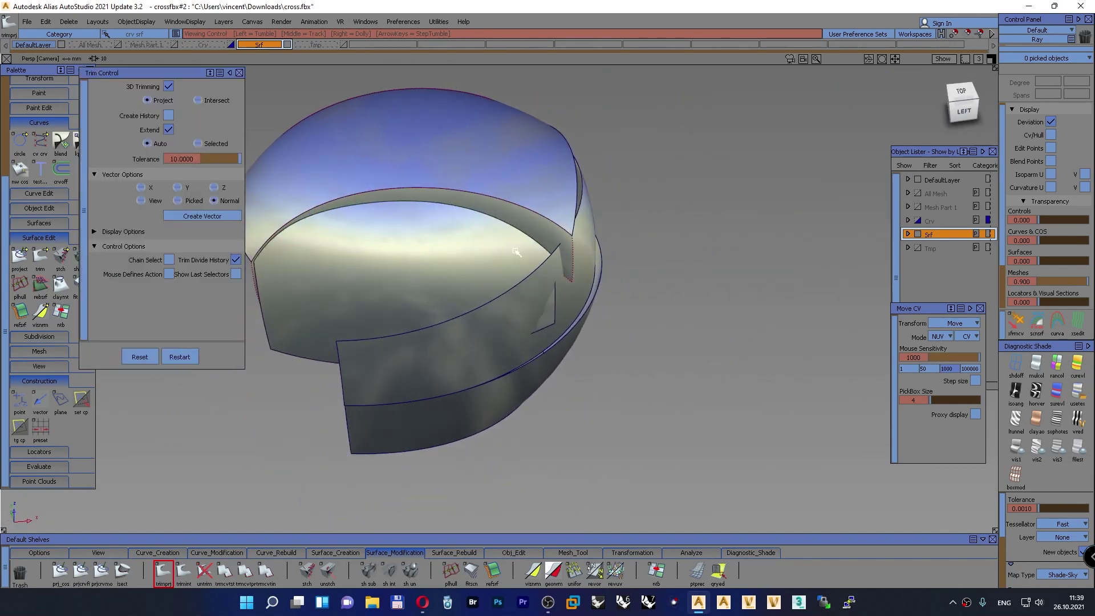
pyautogui.keyDown('alt'); pyautogui.keyDown('shift'); pyautogui.moveTo(516, 253); pyautogui.dragTo(458, 213); pyautogui.keyUp('shift'); pyautogui.keyUp('alt')
pyautogui.keyDown('alt'); pyautogui.keyDown('shift'); pyautogui.moveTo(582, 242); pyautogui.dragTo(662, 241, button='middle'); pyautogui.keyUp('shift'); pyautogui.keyUp('alt')
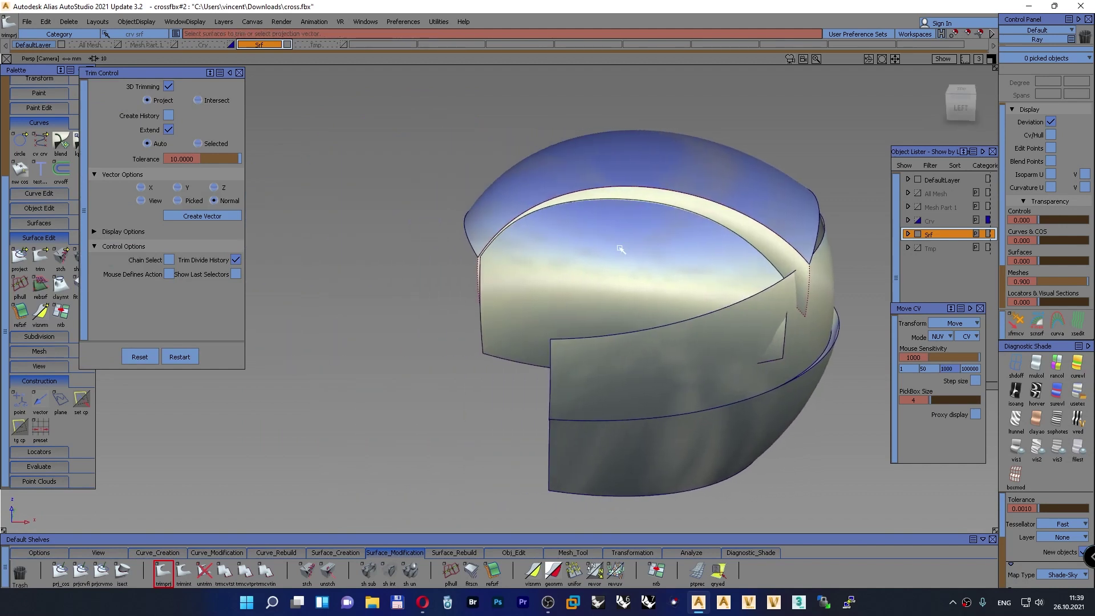
pyautogui.click(236, 73)
pyautogui.click(174, 45)
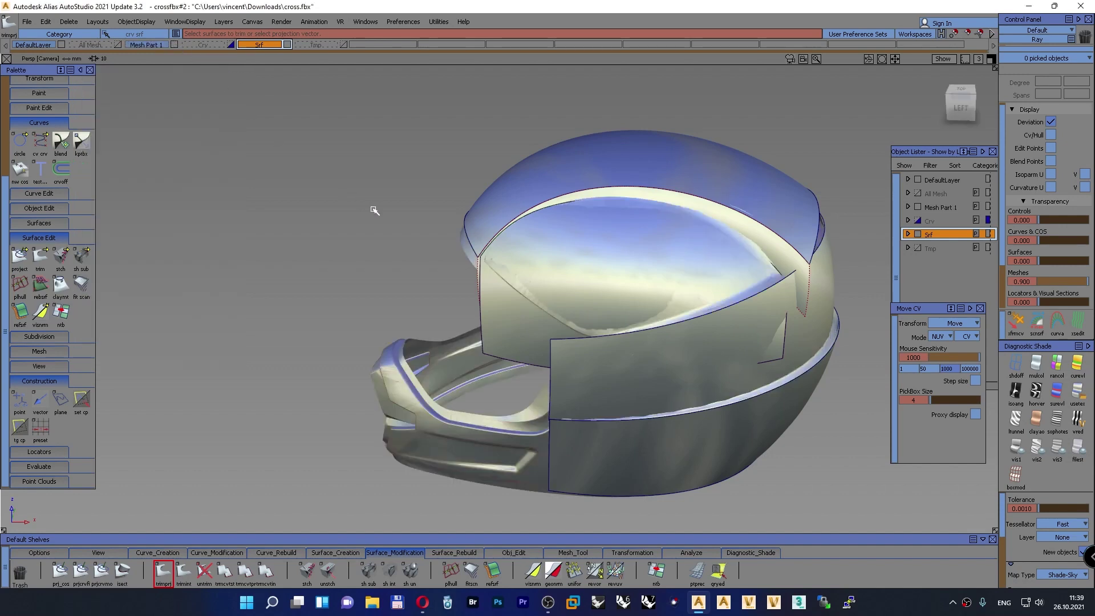
pyautogui.keyDown('alt'); pyautogui.keyDown('shift'); pyautogui.moveTo(417, 225); pyautogui.dragTo(655, 267); pyautogui.keyUp('shift'); pyautogui.keyUp('alt')
pyautogui.keyDown('alt'); pyautogui.keyDown('shift'); pyautogui.moveTo(656, 267); pyautogui.dragTo(669, 256, button='right'); pyautogui.keyUp('shift'); pyautogui.keyUp('alt')
pyautogui.keyDown('alt'); pyautogui.keyDown('shift'); pyautogui.moveTo(669, 256); pyautogui.dragTo(631, 274, button='middle'); pyautogui.keyUp('shift'); pyautogui.keyUp('alt')
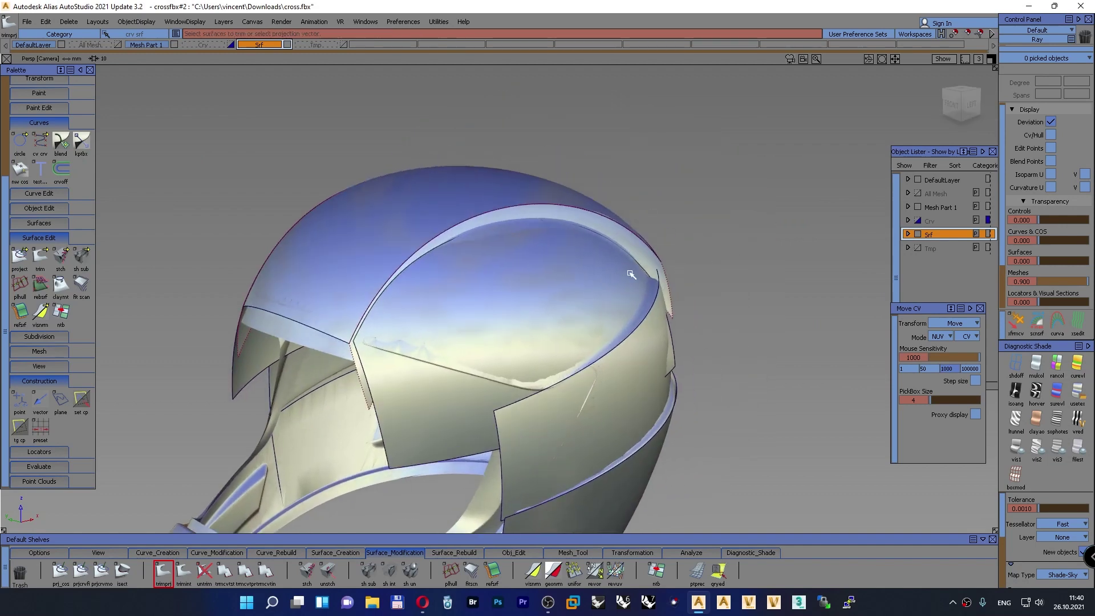
# Display the model in the left view with diagnostic shading off, framed on the front end of the side surface
pyautogui.press('F6')
pyautogui.click(1016, 365)
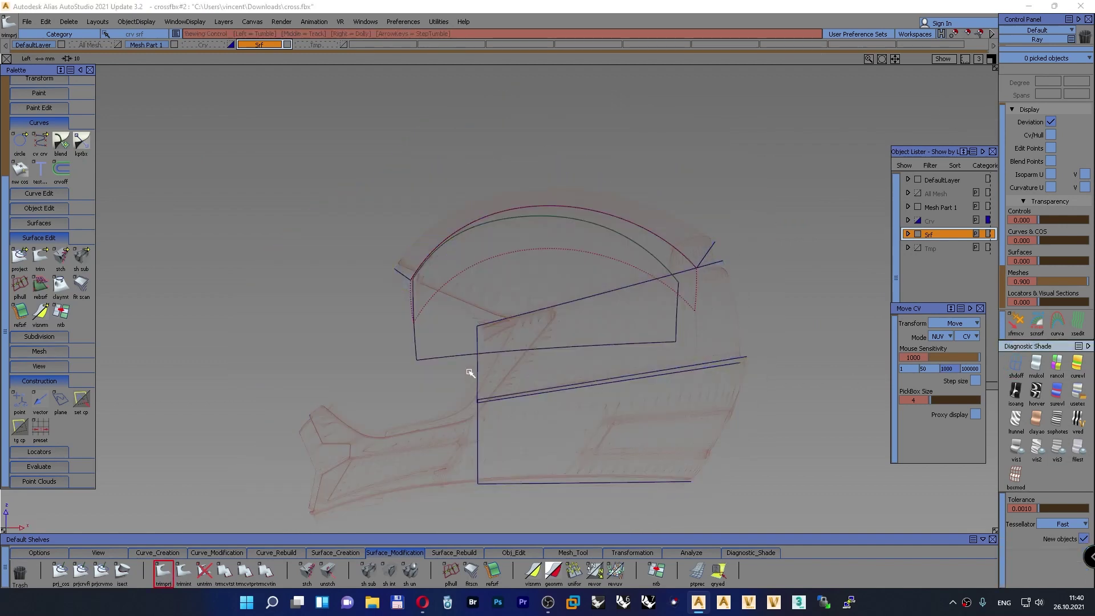
pyautogui.keyDown('alt'); pyautogui.keyDown('shift'); pyautogui.moveTo(467, 371); pyautogui.dragTo(466, 308, button='right'); pyautogui.keyUp('shift'); pyautogui.keyUp('alt')
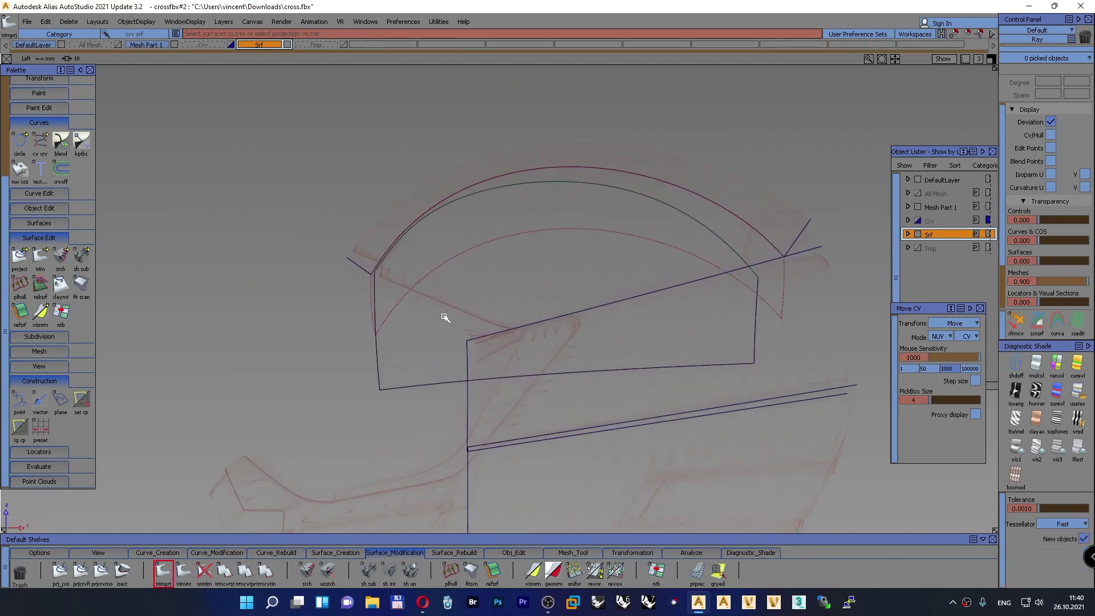
pyautogui.hotkey('shift', 'alt')
pyautogui.keyDown('alt'); pyautogui.keyDown('shift'); pyautogui.click(387, 277); pyautogui.keyUp('shift'); pyautogui.keyUp('alt')
pyautogui.keyDown('alt'); pyautogui.keyDown('shift'); pyautogui.moveTo(386, 342); pyautogui.dragTo(391, 303, button='right'); pyautogui.keyUp('shift'); pyautogui.keyUp('alt')
pyautogui.keyDown('alt'); pyautogui.keyDown('shift'); pyautogui.moveTo(391, 303); pyautogui.dragTo(373, 283, button='middle'); pyautogui.keyUp('shift'); pyautogui.keyUp('alt')
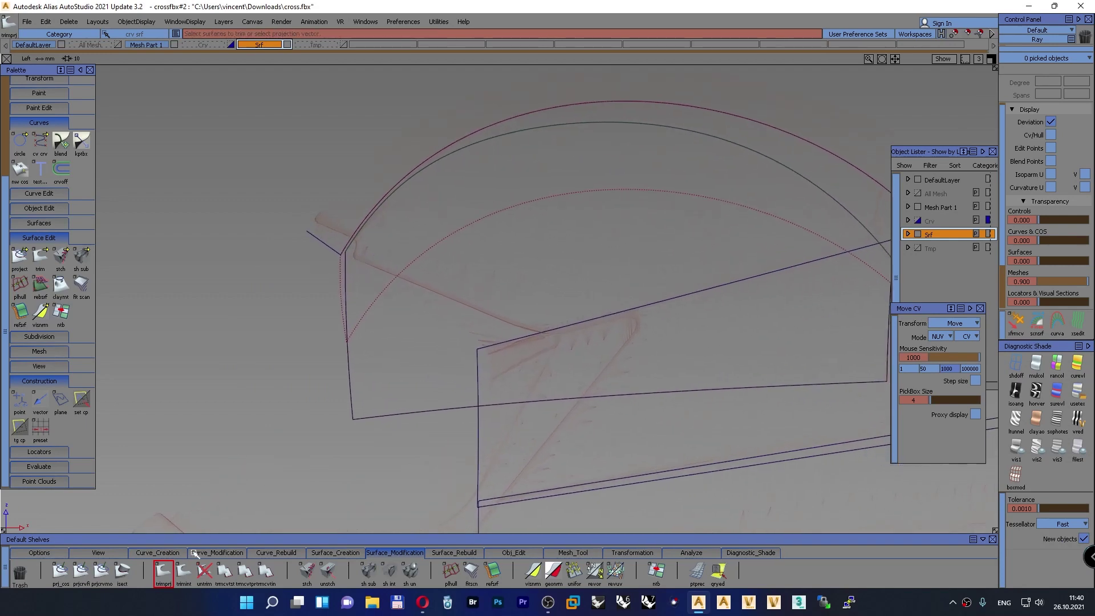
# Draw two short degree 1 edit-point curves across the mesh's slanted crease, one near each end
pyautogui.click(158, 552)
pyautogui.click(224, 570)
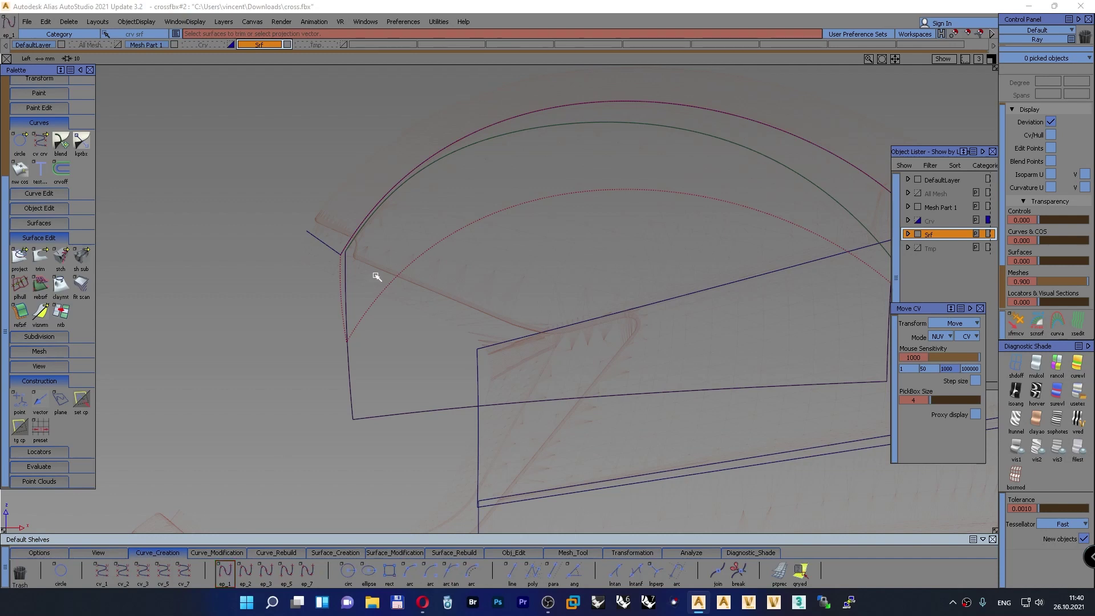
pyautogui.click(372, 272)
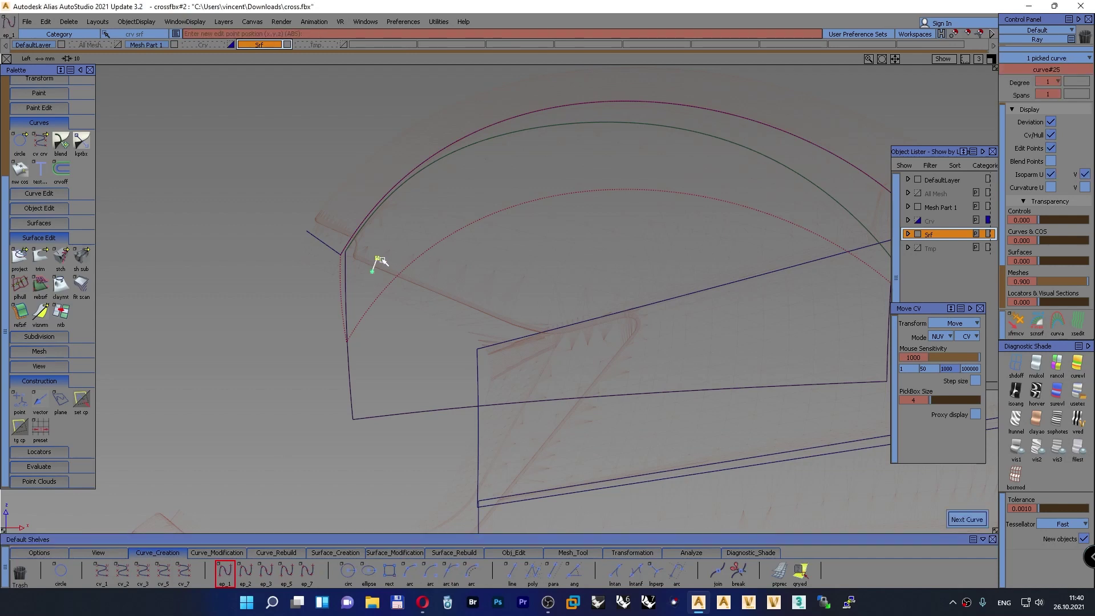
pyautogui.press('space')
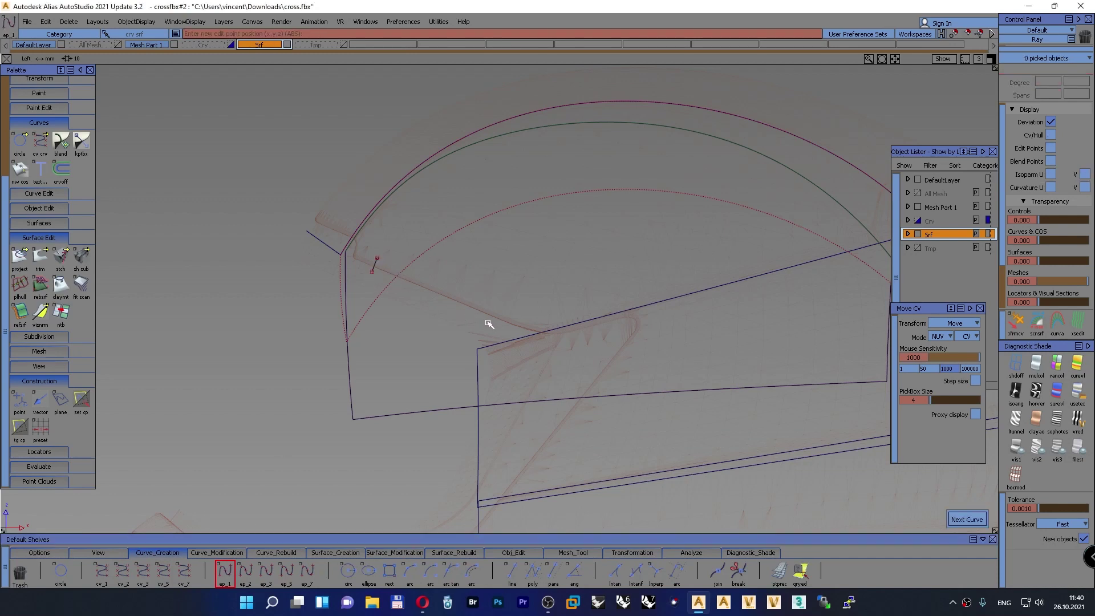
pyautogui.click(489, 322)
pyautogui.click(499, 309)
pyautogui.press('space')
pyautogui.keyDown('ctrl'); pyautogui.keyDown('shift'); pyautogui.moveTo(296, 273); pyautogui.dragTo(293, 249); pyautogui.keyUp('shift'); pyautogui.keyUp('ctrl')
# Project the two short crossing lines onto the mesh in the left view with the mesh curve projection tool
pyautogui.click(595, 552)
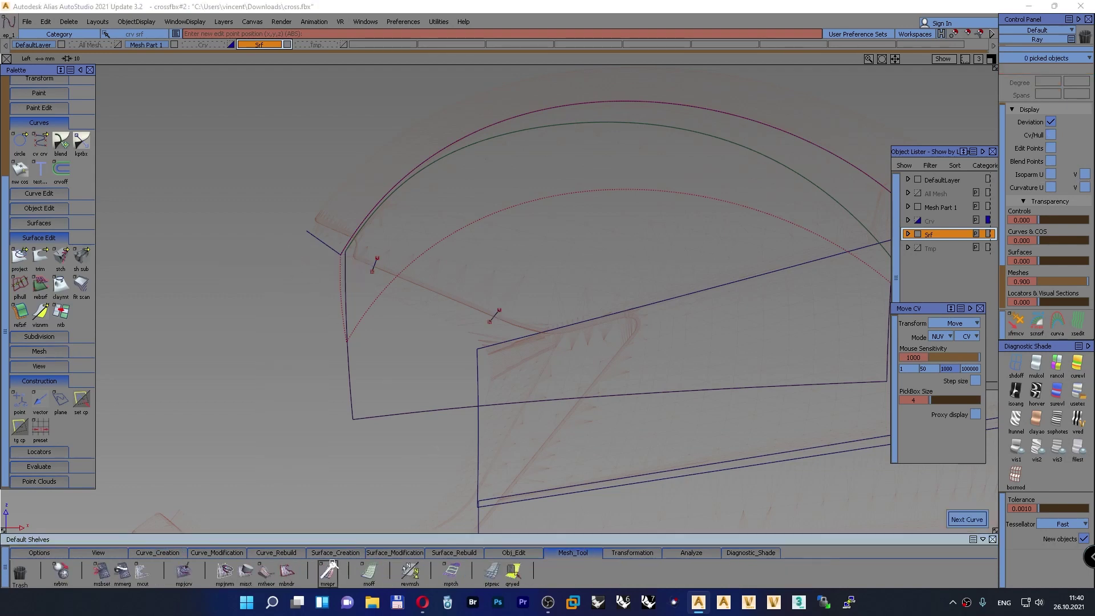
pyautogui.click(184, 570)
pyautogui.click(481, 290)
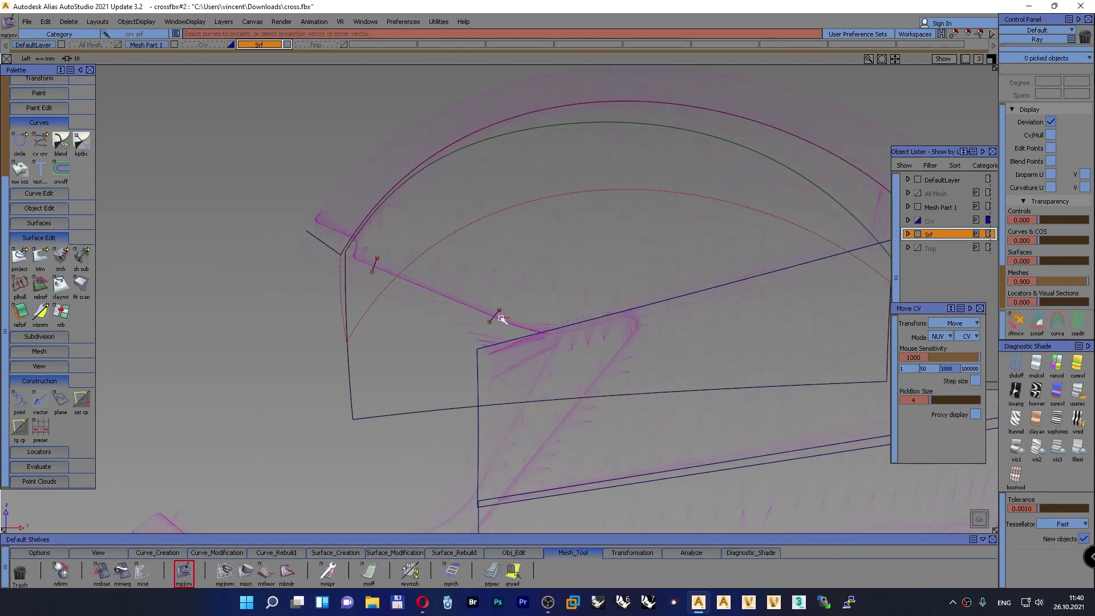
pyautogui.keyDown('ctrl'); pyautogui.keyDown('shift'); pyautogui.moveTo(475, 250); pyautogui.dragTo(471, 228); pyautogui.keyUp('shift'); pyautogui.keyUp('ctrl')
pyautogui.press('F8')
pyautogui.keyDown('alt'); pyautogui.keyDown('shift'); pyautogui.moveTo(371, 345); pyautogui.dragTo(408, 321, button='right'); pyautogui.keyUp('shift'); pyautogui.keyUp('alt')
pyautogui.keyDown('alt'); pyautogui.keyDown('shift'); pyautogui.moveTo(408, 321); pyautogui.dragTo(580, 298); pyautogui.keyUp('shift'); pyautogui.keyUp('alt')
pyautogui.keyDown('alt'); pyautogui.keyDown('shift'); pyautogui.moveTo(579, 298); pyautogui.dragTo(492, 235, button='middle'); pyautogui.keyUp('shift'); pyautogui.keyUp('alt')
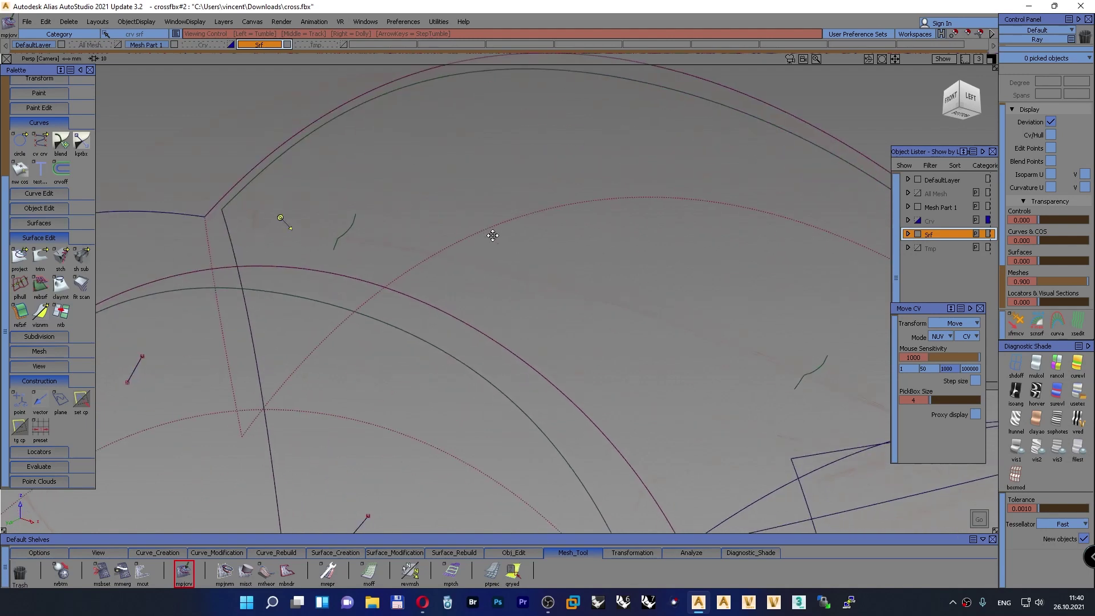
pyautogui.keyDown('alt'); pyautogui.keyDown('shift'); pyautogui.moveTo(493, 236); pyautogui.dragTo(498, 240); pyautogui.keyUp('shift'); pyautogui.keyUp('alt')
# Connect the two projected curves with a degree 1 line snapped to each of them along the mesh crease
pyautogui.click(142, 553)
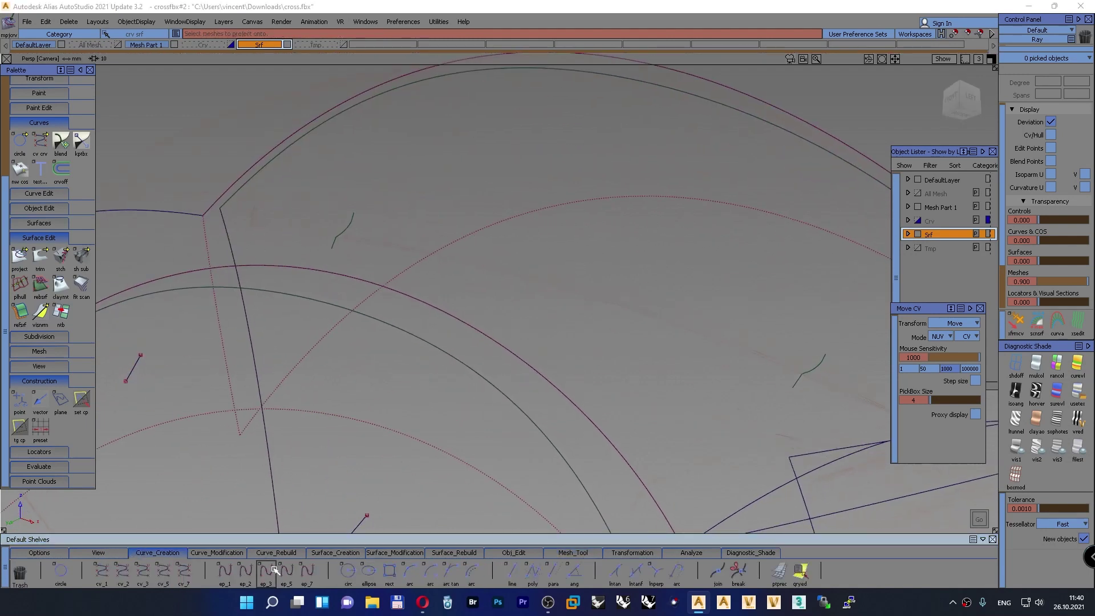
pyautogui.click(335, 237)
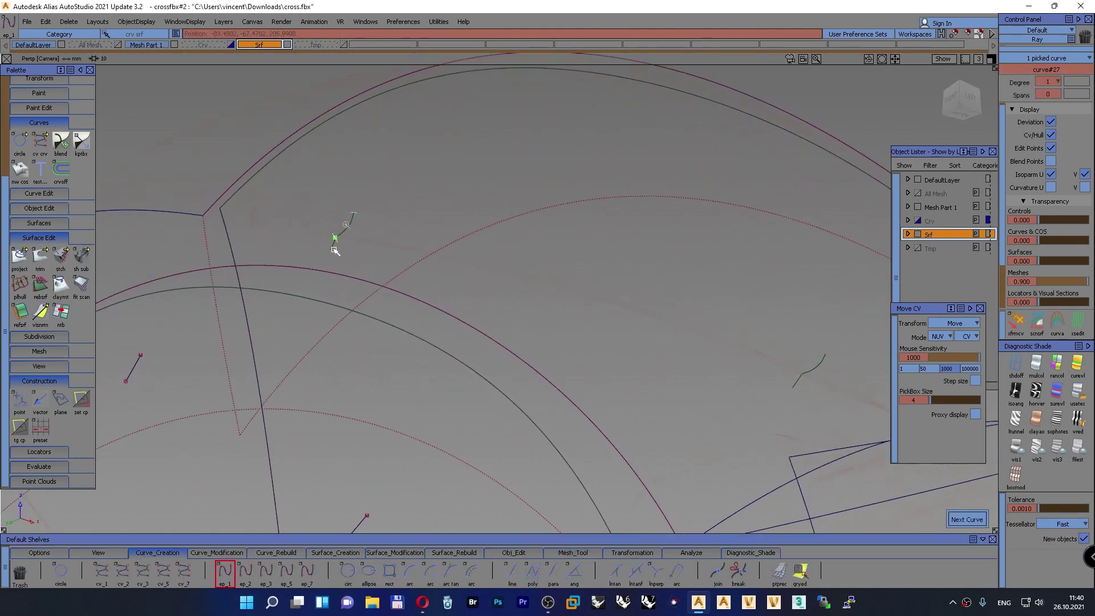
pyautogui.click(803, 374)
pyautogui.keyDown('ctrl'); pyautogui.keyDown('shift'); pyautogui.moveTo(631, 261); pyautogui.dragTo(628, 234); pyautogui.keyUp('shift'); pyautogui.keyUp('ctrl')
# Extend the crease line at both ends in the left view, past the side surface's front edge and the lower side surface
pyautogui.press('F6')
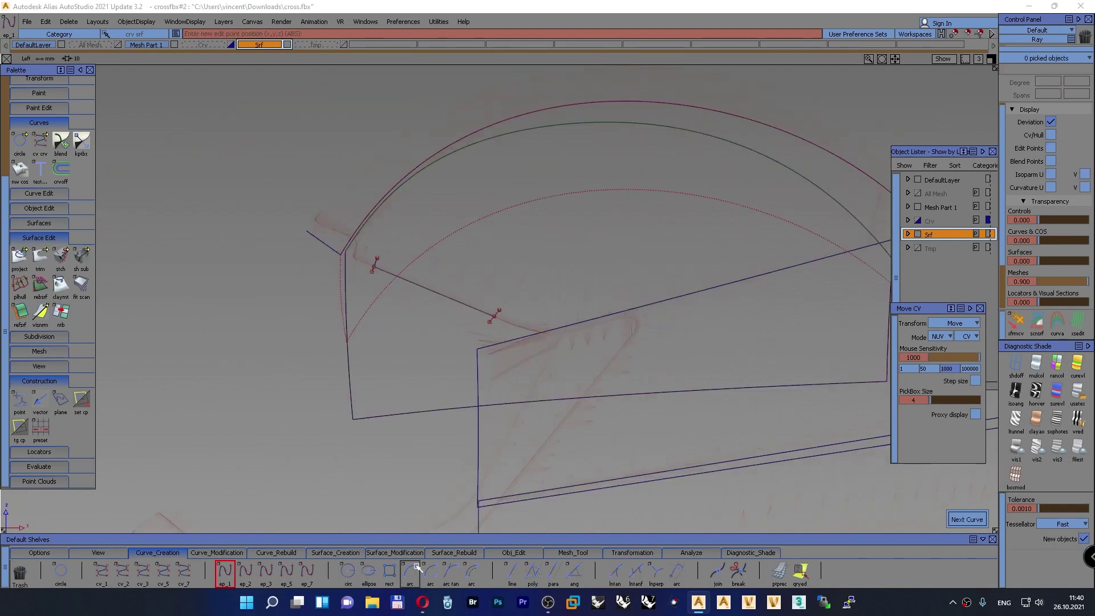
pyautogui.click(501, 552)
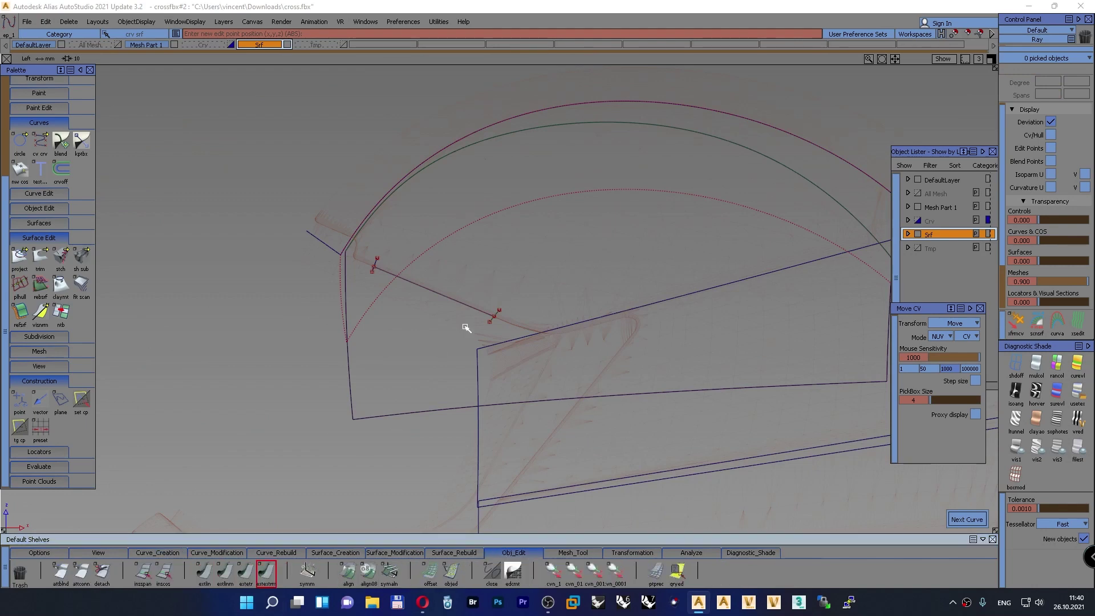
pyautogui.click(490, 319)
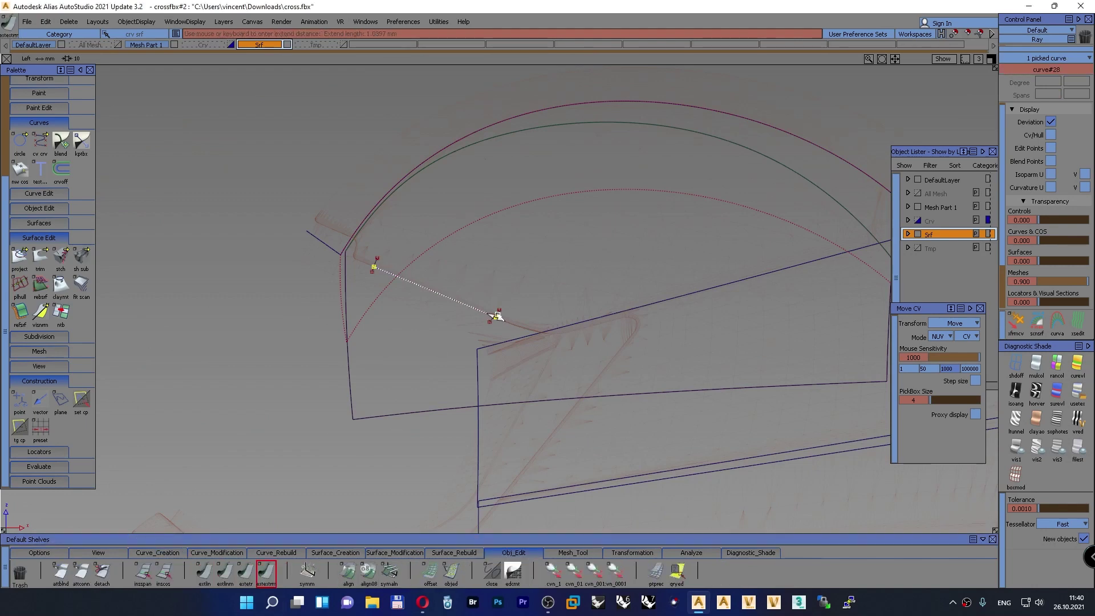
pyautogui.moveTo(496, 316); pyautogui.dragTo(714, 426)
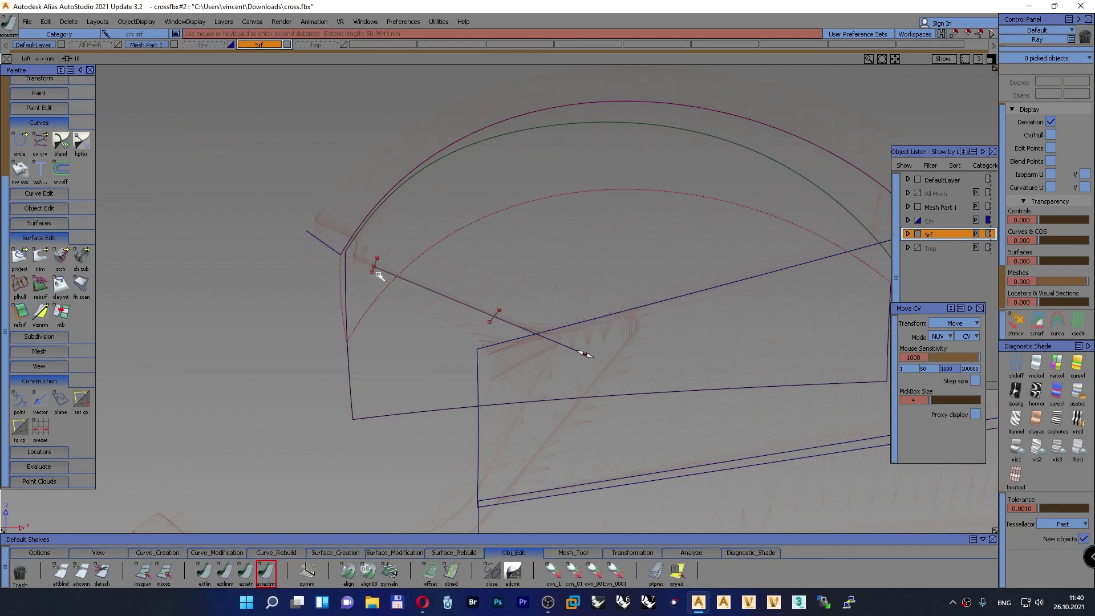
pyautogui.moveTo(374, 267); pyautogui.dragTo(121, 149)
pyautogui.click(281, 180)
# Offset the extended crease line 7.5 mm to its upper side in the active view plane
pyautogui.click(431, 570)
pyautogui.click(293, 233)
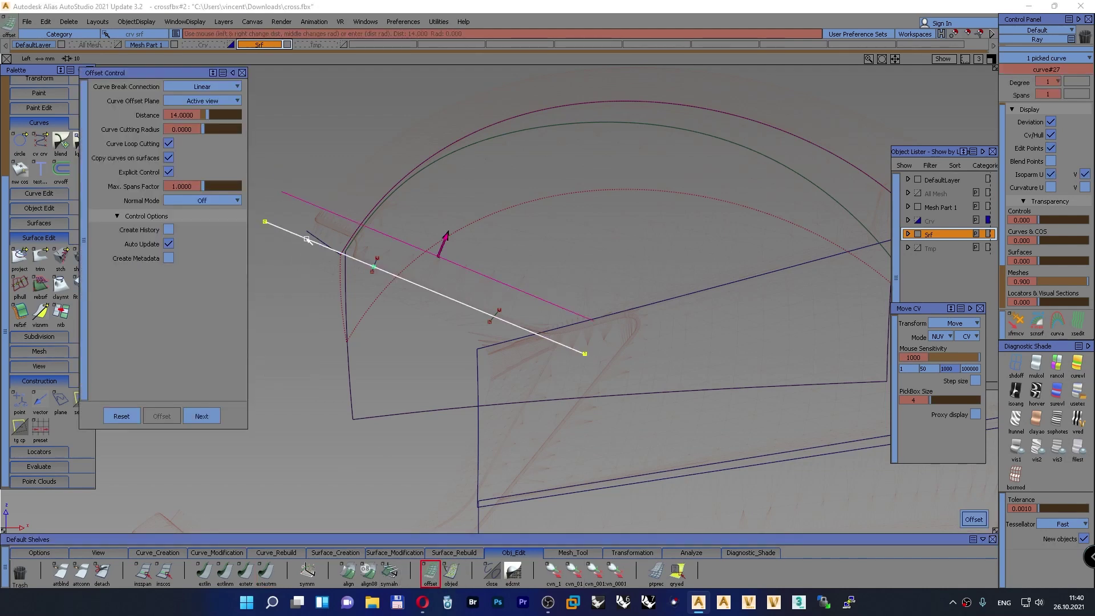
pyautogui.moveTo(310, 222); pyautogui.dragTo(300, 225)
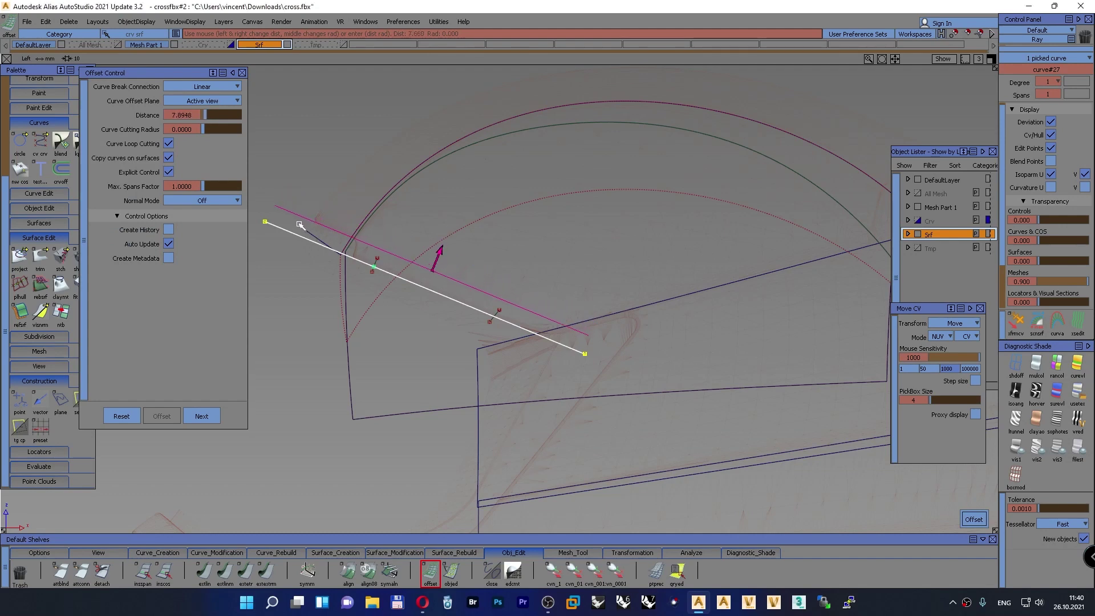
pyautogui.click(194, 115)
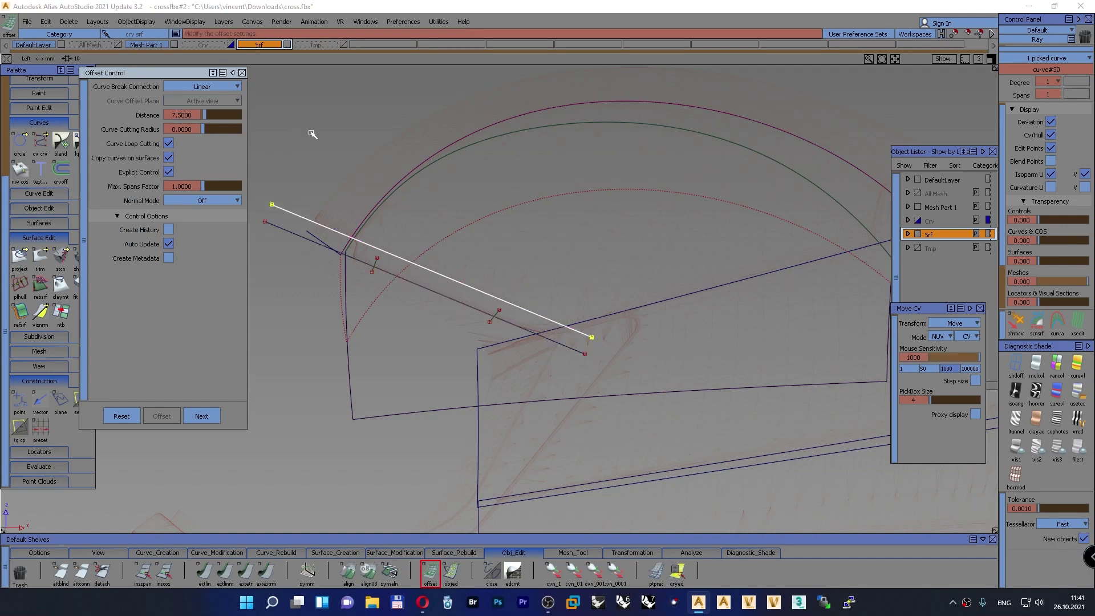
pyautogui.keyDown('ctrl'); pyautogui.keyDown('shift'); pyautogui.moveTo(334, 149); pyautogui.dragTo(335, 123); pyautogui.keyUp('shift'); pyautogui.keyUp('ctrl')
pyautogui.keyDown('alt'); pyautogui.keyDown('shift'); pyautogui.moveTo(360, 258); pyautogui.dragTo(351, 211, button='right'); pyautogui.keyUp('shift'); pyautogui.keyUp('alt')
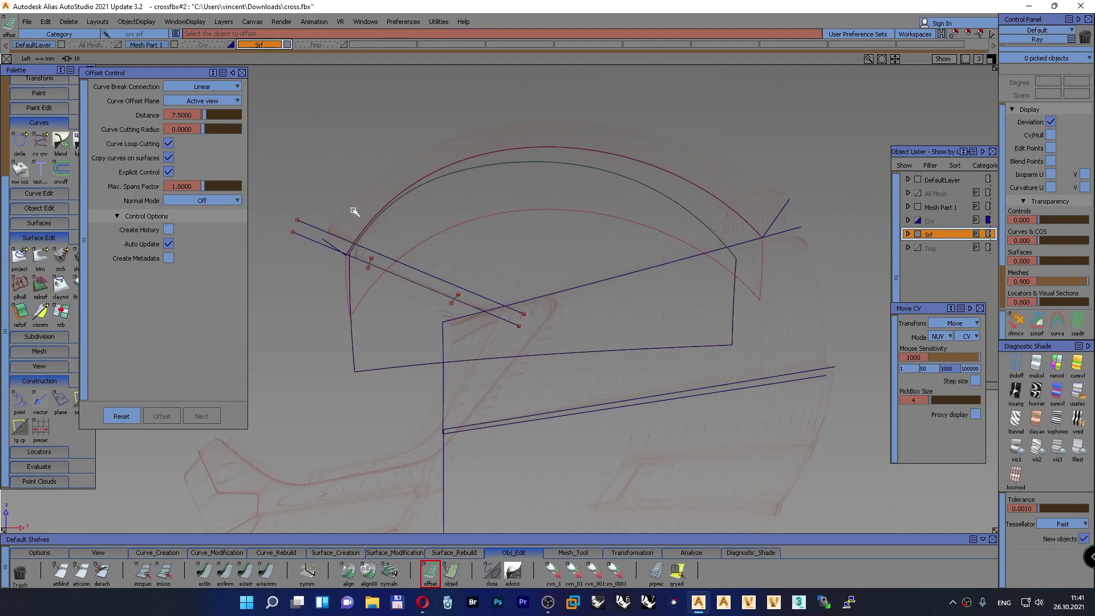
pyautogui.keyDown('alt'); pyautogui.keyDown('shift'); pyautogui.moveTo(372, 267); pyautogui.dragTo(439, 274, button='right'); pyautogui.keyUp('shift'); pyautogui.keyUp('alt')
pyautogui.keyDown('alt'); pyautogui.keyDown('shift'); pyautogui.moveTo(437, 248); pyautogui.dragTo(427, 189, button='middle'); pyautogui.keyUp('shift'); pyautogui.keyUp('alt')
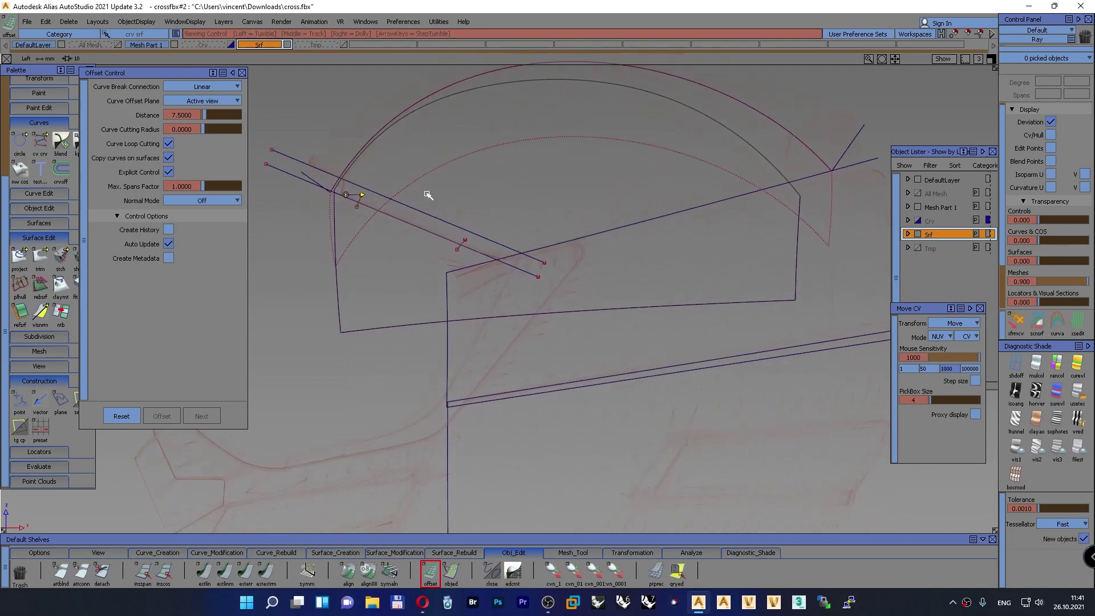
# Draw two short degree 1 lines across the diagonal mesh crease that descends toward the front, in the left view
pyautogui.click(242, 72)
pyautogui.click(144, 552)
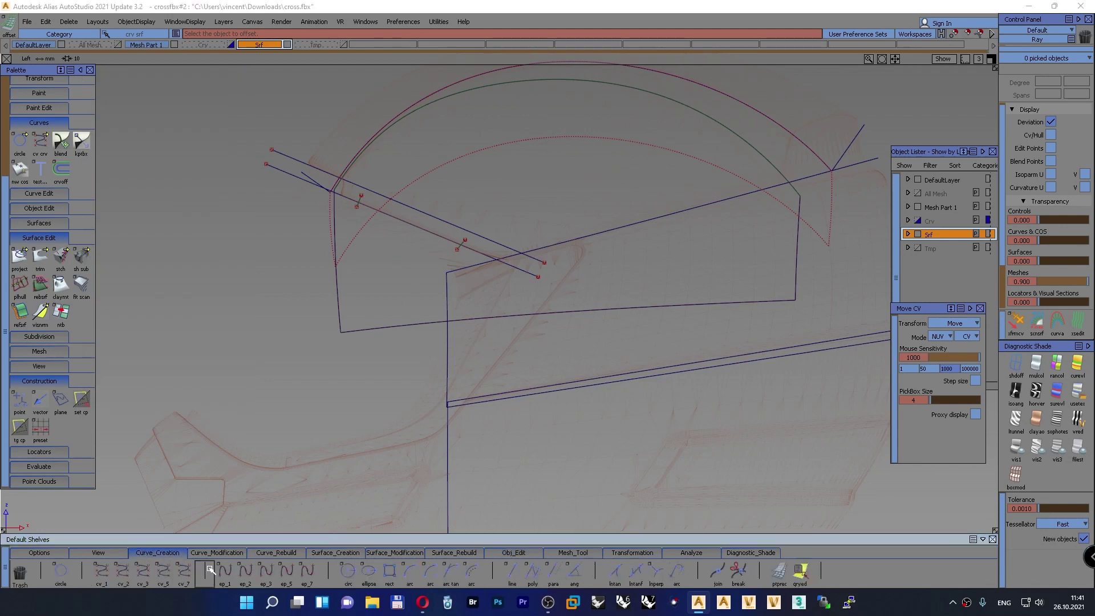
pyautogui.click(225, 570)
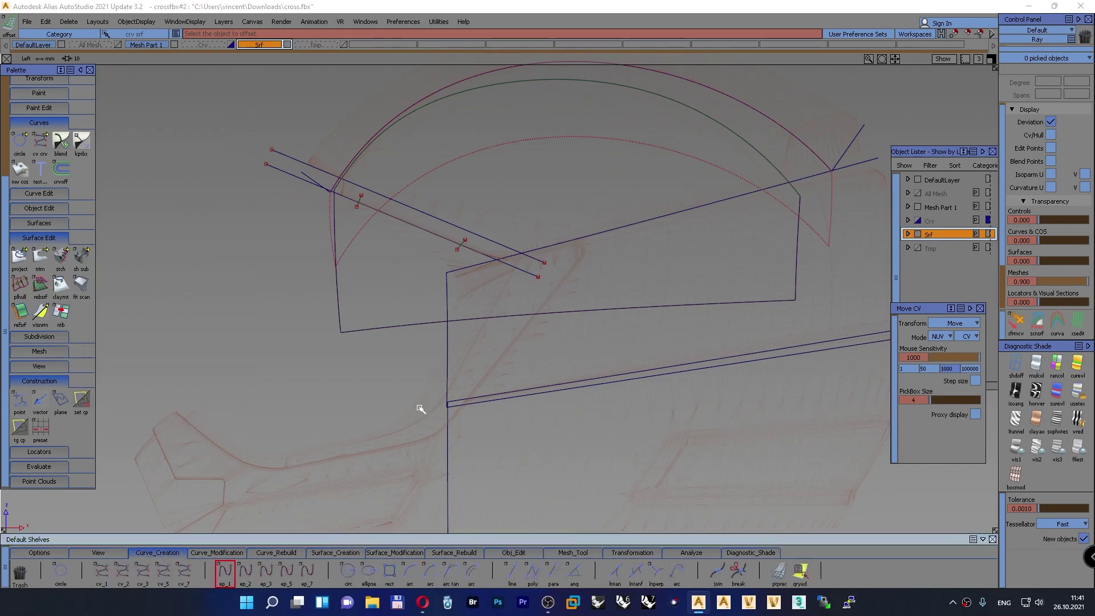
pyautogui.click(561, 272)
pyautogui.click(571, 278)
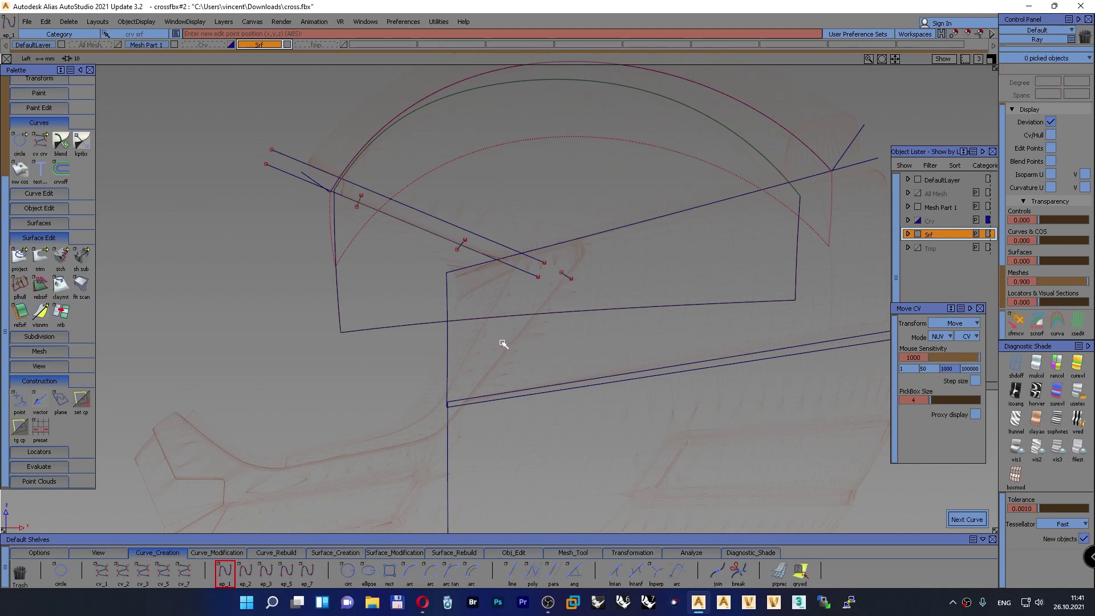
pyautogui.click(489, 364)
# Project the two short lines on the descending crease onto the mesh along the left view
pyautogui.click(505, 552)
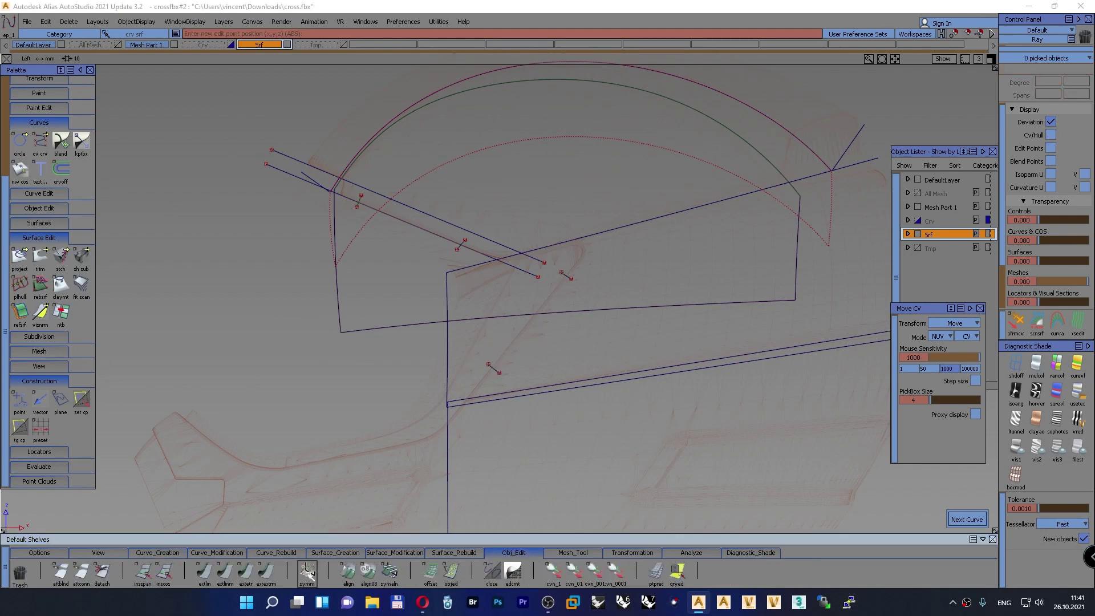
pyautogui.click(560, 553)
pyautogui.click(183, 570)
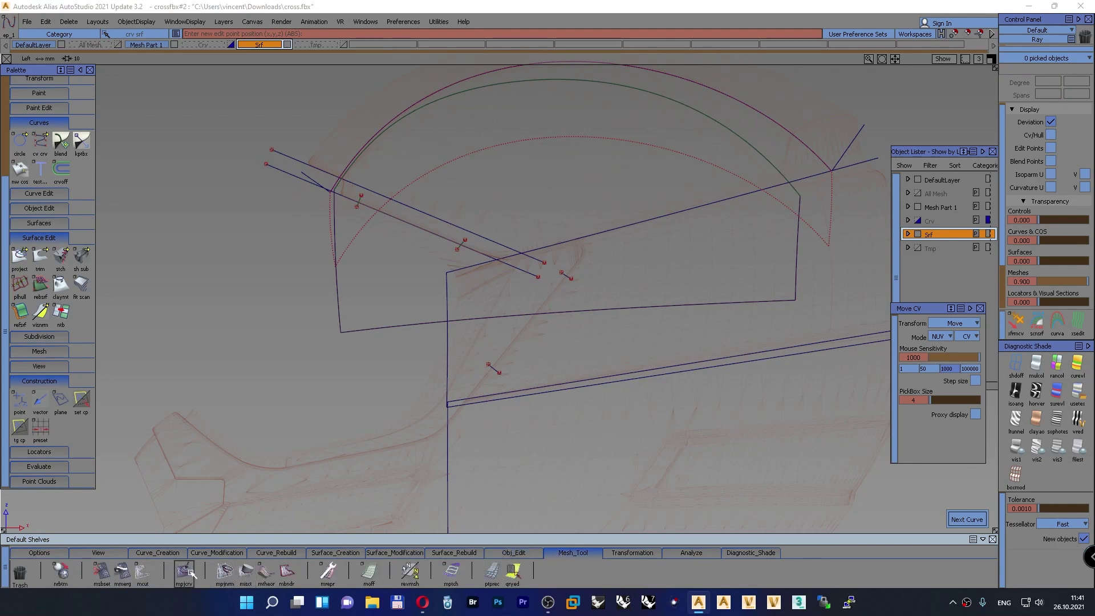
pyautogui.click(614, 276)
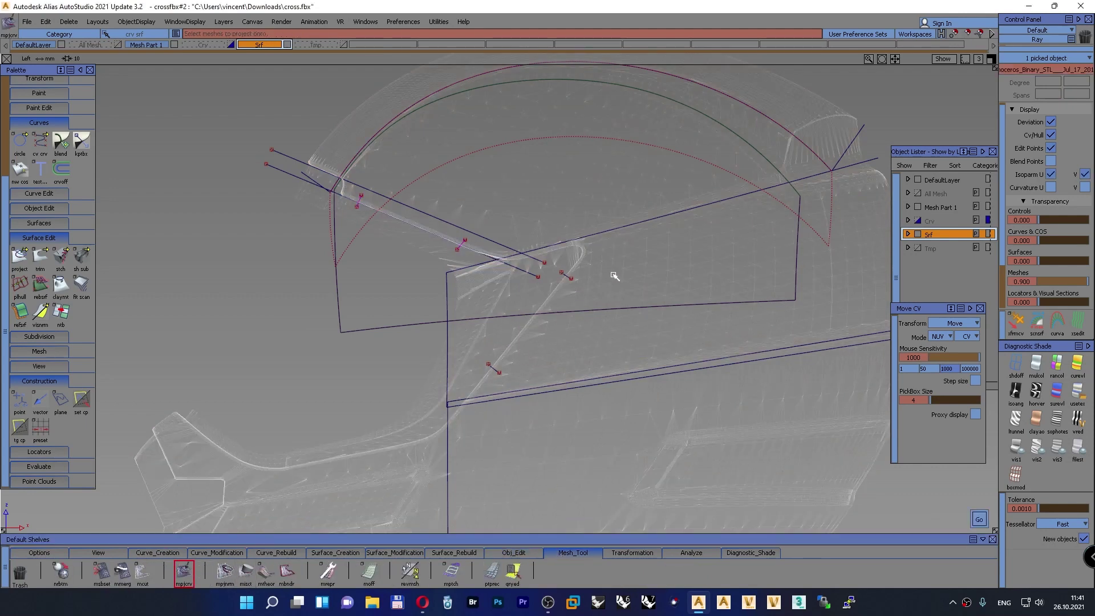
pyautogui.click(565, 279)
pyautogui.click(498, 370)
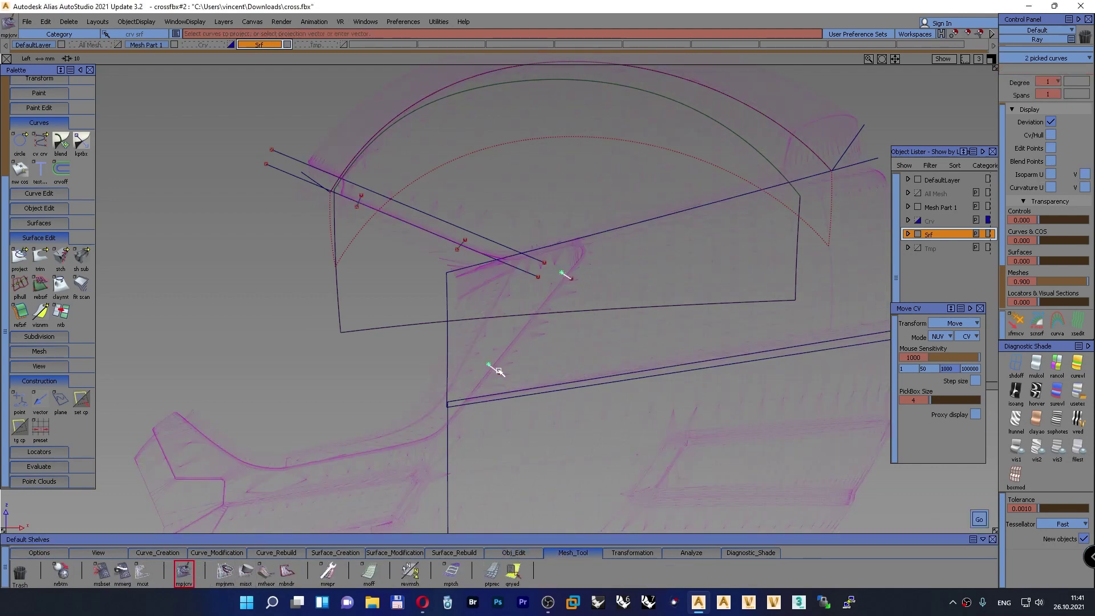
pyautogui.press('space')
pyautogui.keyDown('ctrl'); pyautogui.keyDown('shift'); pyautogui.moveTo(318, 288); pyautogui.dragTo(313, 266); pyautogui.keyUp('shift'); pyautogui.keyUp('ctrl')
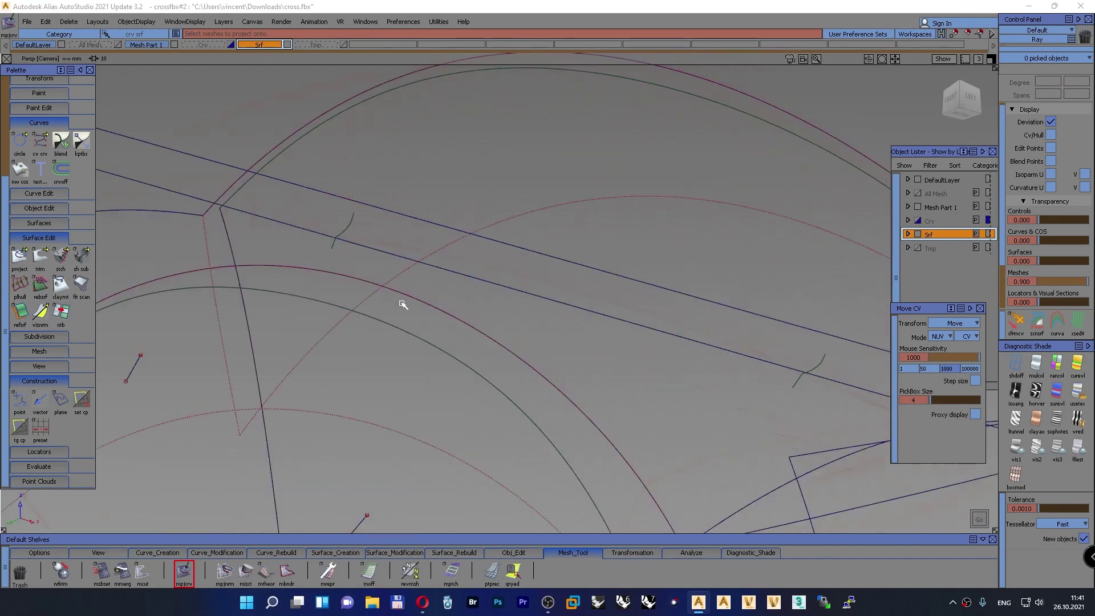
# Connect the two newly projected curves with a degree 1 line snapped to each at the descending mesh crease
pyautogui.keyDown('alt'); pyautogui.keyDown('shift'); pyautogui.moveTo(459, 249); pyautogui.dragTo(452, 281, button='right'); pyautogui.keyUp('shift'); pyautogui.keyUp('alt')
pyautogui.keyDown('alt'); pyautogui.keyDown('shift'); pyautogui.moveTo(452, 281); pyautogui.dragTo(274, 435); pyautogui.keyUp('shift'); pyautogui.keyUp('alt')
pyautogui.keyDown('alt'); pyautogui.keyDown('shift'); pyautogui.moveTo(447, 305); pyautogui.dragTo(463, 278, button='right'); pyautogui.keyUp('shift'); pyautogui.keyUp('alt')
pyautogui.keyDown('alt'); pyautogui.keyDown('shift'); pyautogui.moveTo(463, 278); pyautogui.dragTo(468, 243); pyautogui.keyUp('shift'); pyautogui.keyUp('alt')
pyautogui.click(156, 551)
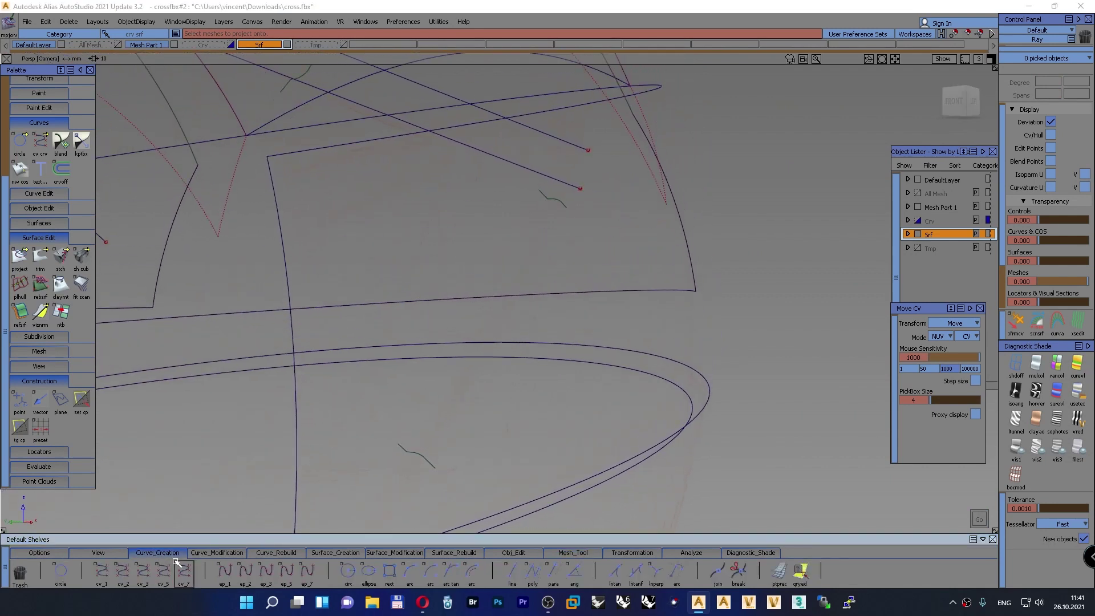
pyautogui.click(405, 450)
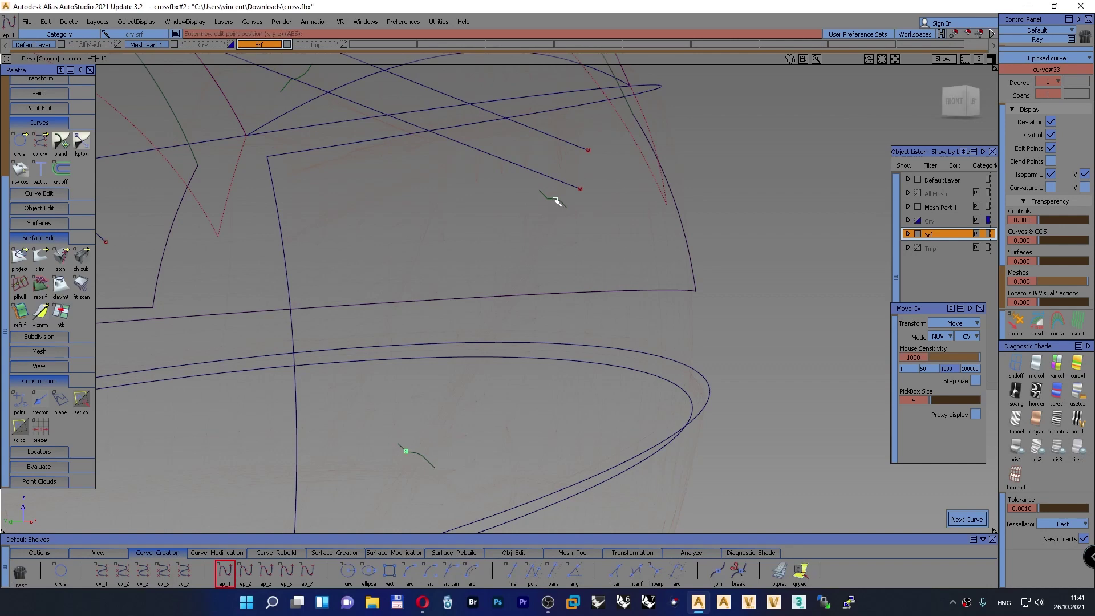
pyautogui.keyDown('ctrl'); pyautogui.keyDown('alt'); pyautogui.click(550, 199); pyautogui.keyUp('alt'); pyautogui.keyUp('ctrl')
pyautogui.keyDown('ctrl'); pyautogui.keyDown('shift'); pyautogui.moveTo(758, 192); pyautogui.dragTo(758, 168); pyautogui.keyUp('shift'); pyautogui.keyUp('ctrl')
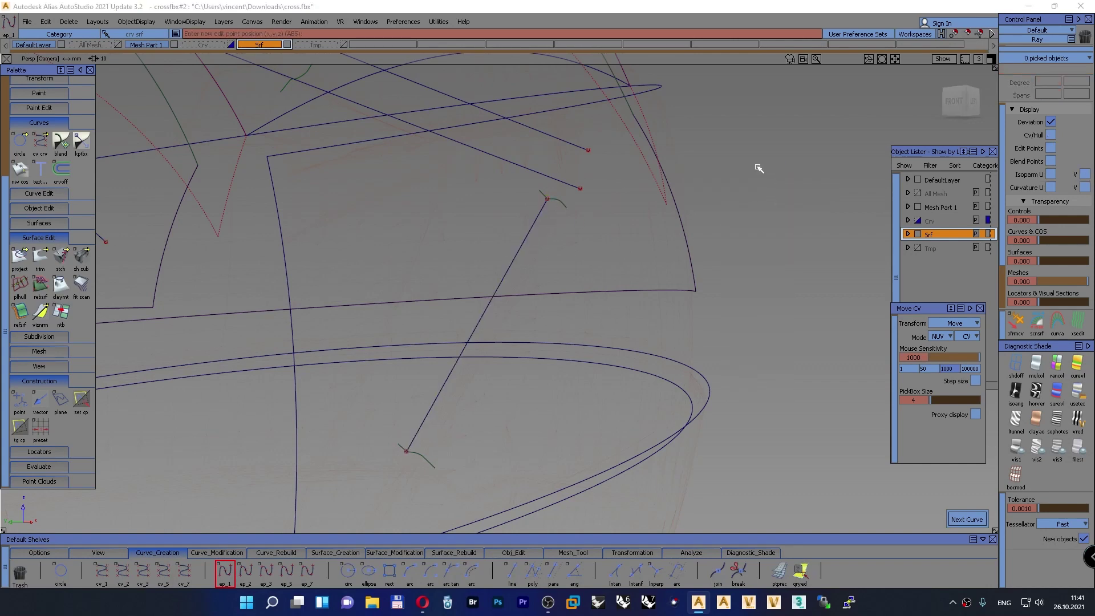
# Extend the descending crease line in the left view by about 62 mm at its lower end and about 42 mm at its upper end
pyautogui.keyDown('ctrl'); pyautogui.keyDown('shift'); pyautogui.moveTo(313, 294); pyautogui.dragTo(497, 427); pyautogui.keyUp('shift'); pyautogui.keyUp('ctrl')
pyautogui.click(522, 551)
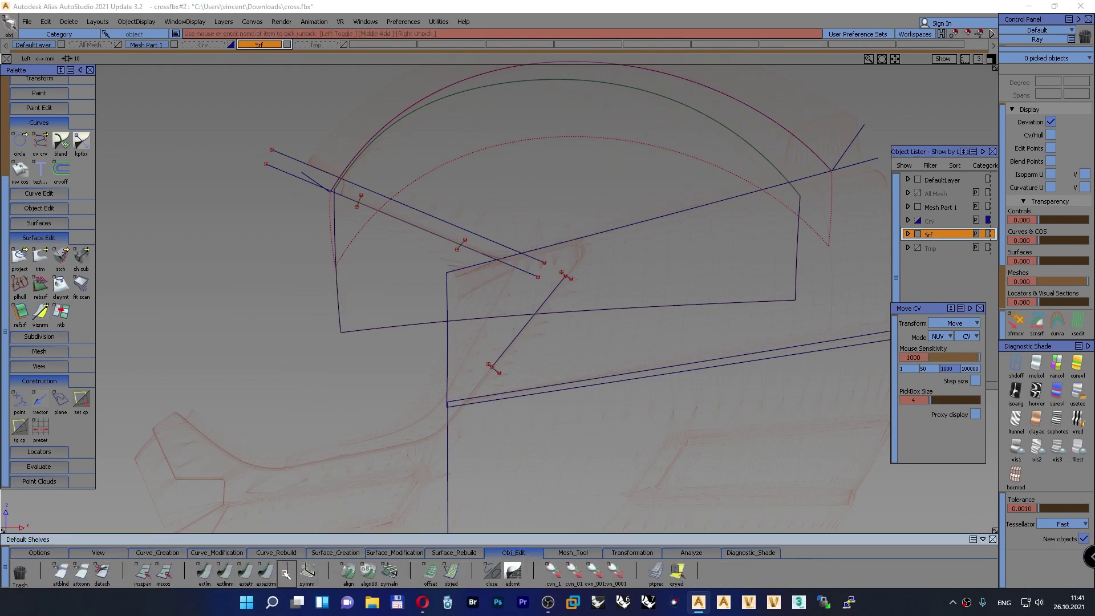
pyautogui.click(266, 570)
pyautogui.moveTo(502, 356); pyautogui.dragTo(335, 549)
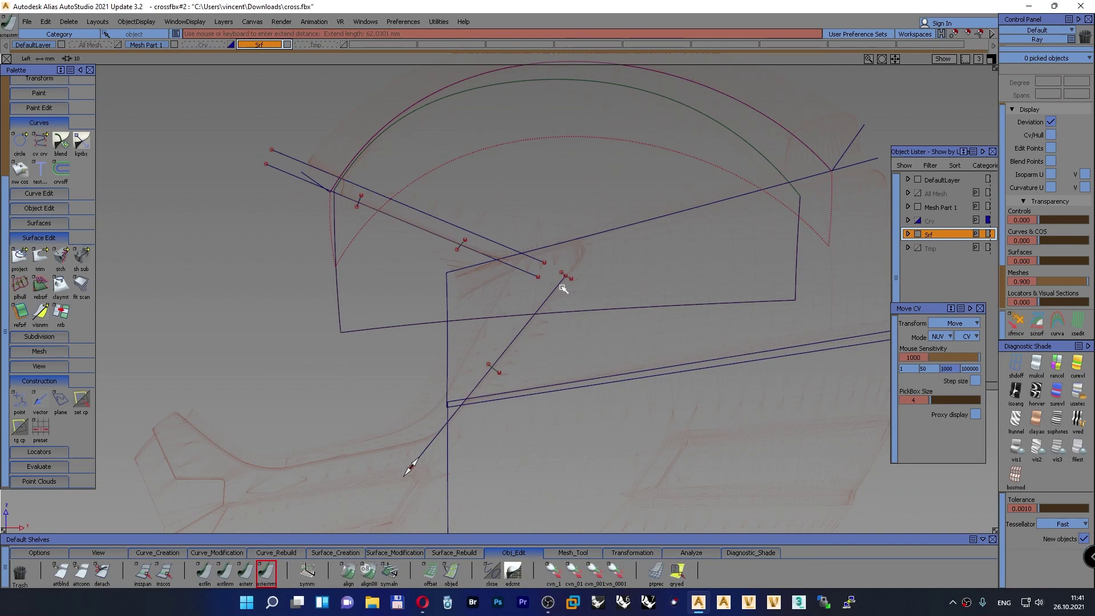
pyautogui.moveTo(563, 289); pyautogui.dragTo(677, 159)
pyautogui.keyDown('ctrl'); pyautogui.keyDown('shift'); pyautogui.click(265, 185); pyautogui.keyUp('shift'); pyautogui.keyUp('ctrl')
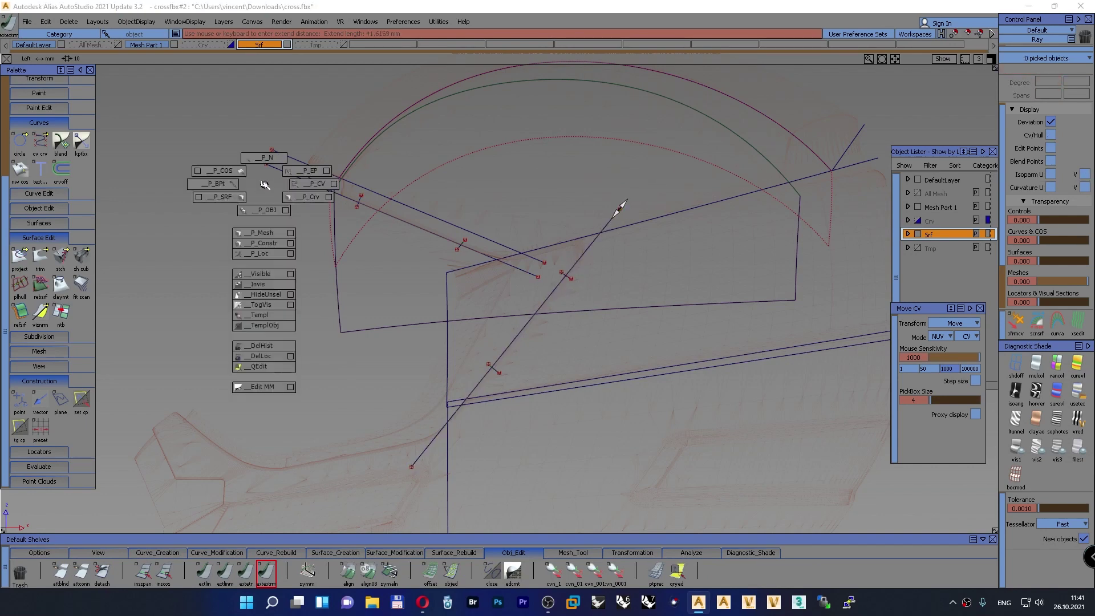
pyautogui.keyDown('ctrl'); pyautogui.keyDown('shift'); pyautogui.moveTo(265, 185); pyautogui.dragTo(264, 158); pyautogui.keyUp('shift'); pyautogui.keyUp('ctrl')
# Lower the mesh transparency to 0.590 to show the creases between the two diagonal crease lines more clearly
pyautogui.keyDown('alt'); pyautogui.keyDown('shift'); pyautogui.moveTo(401, 248); pyautogui.dragTo(372, 254, button='middle'); pyautogui.keyUp('shift'); pyautogui.keyUp('alt')
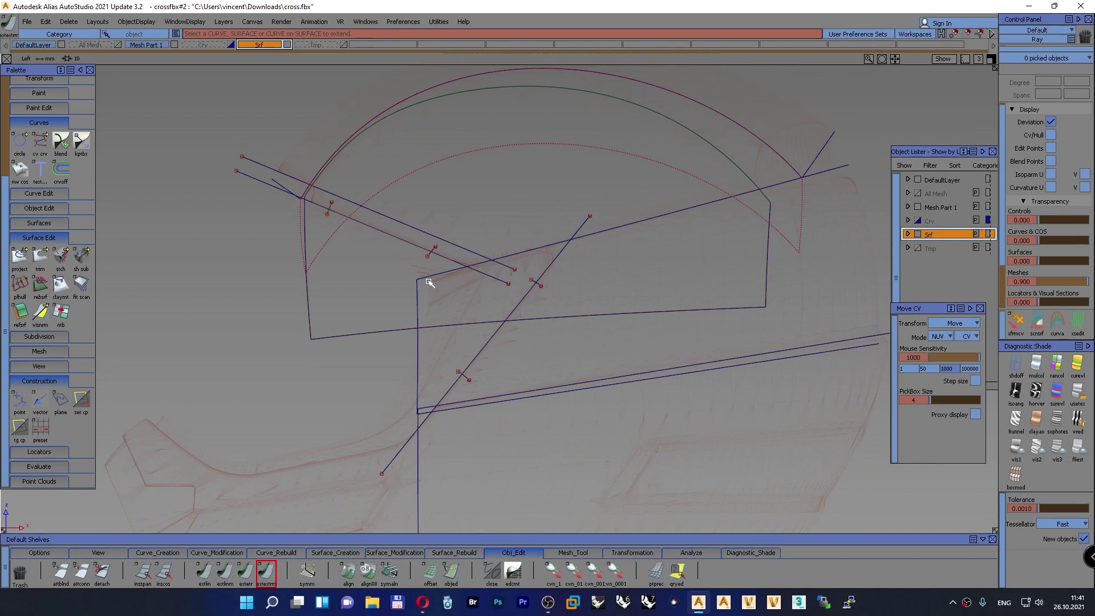
pyautogui.keyDown('alt'); pyautogui.keyDown('shift'); pyautogui.moveTo(504, 268); pyautogui.dragTo(521, 166, button='right'); pyautogui.keyUp('shift'); pyautogui.keyUp('alt')
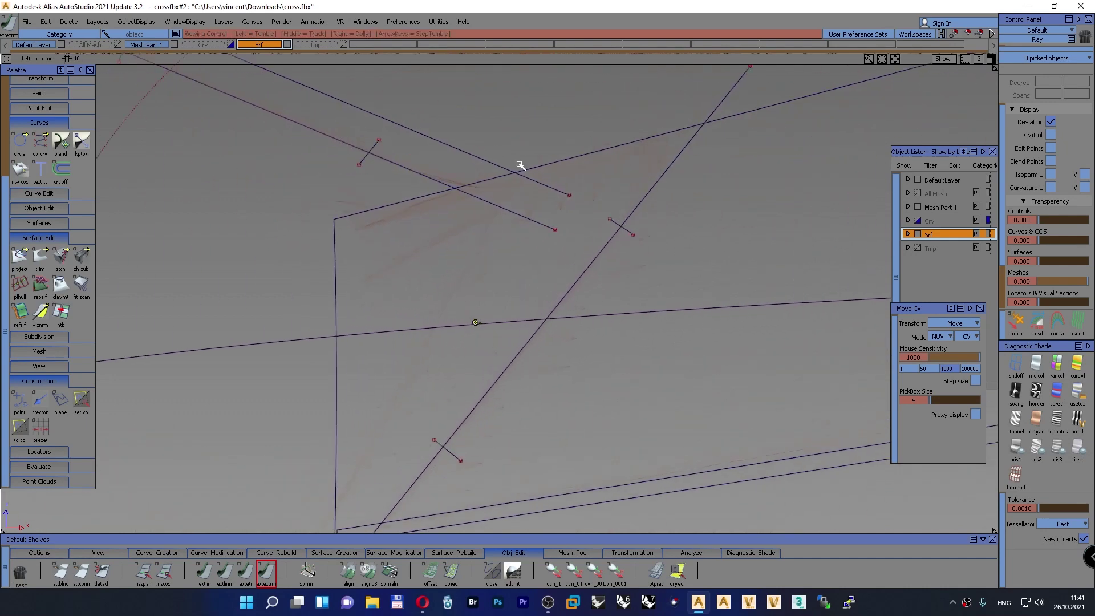
pyautogui.keyDown('alt'); pyautogui.keyDown('shift'); pyautogui.moveTo(506, 213); pyautogui.dragTo(438, 269, button='middle'); pyautogui.keyUp('shift'); pyautogui.keyUp('alt')
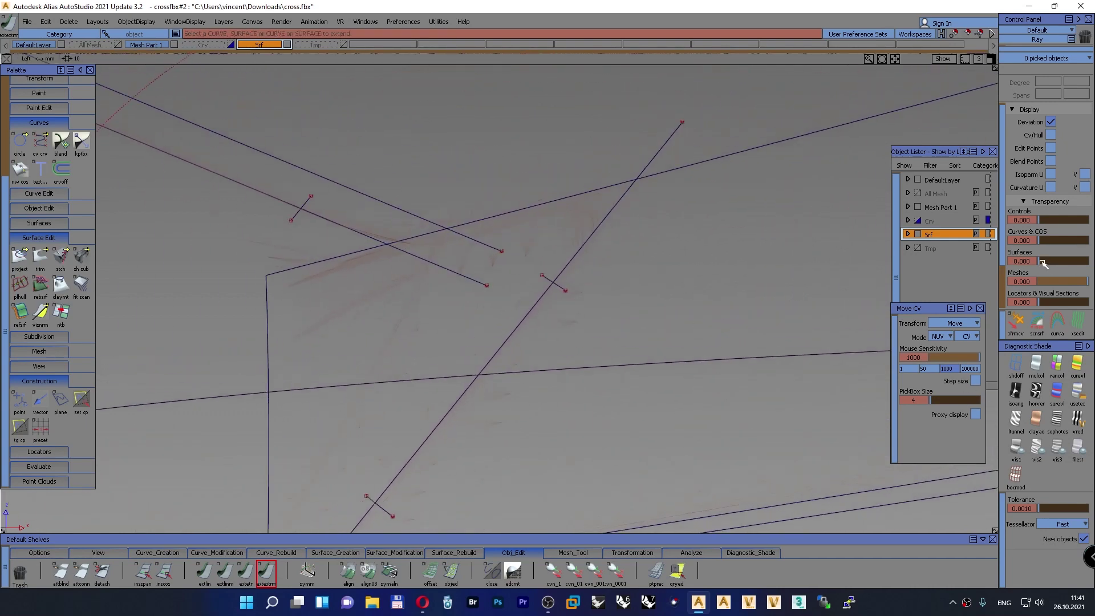
pyautogui.moveTo(1087, 283); pyautogui.dragTo(1060, 281)
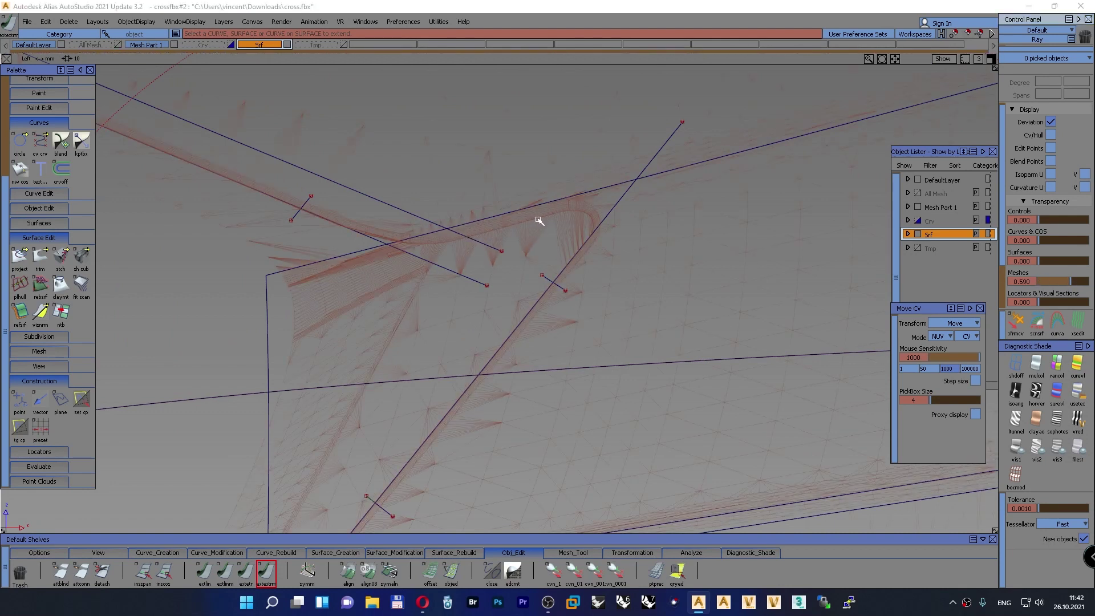
# Draw two short degree 1 lines across the shallow upper mesh crease between the two diagonal crease lines
pyautogui.click(157, 552)
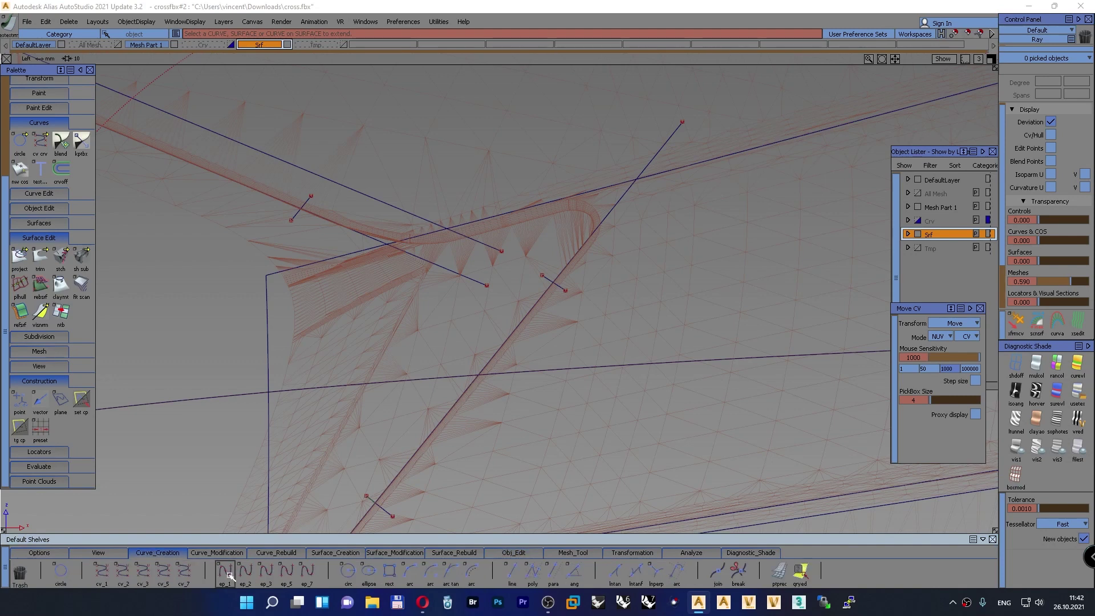
pyautogui.click(551, 188)
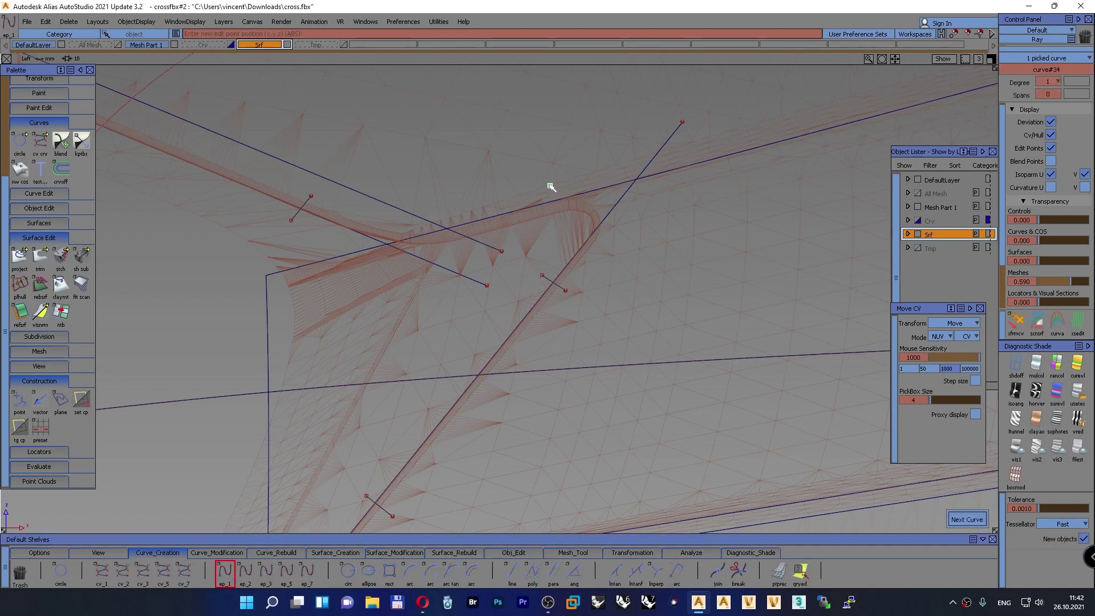
pyautogui.click(563, 221)
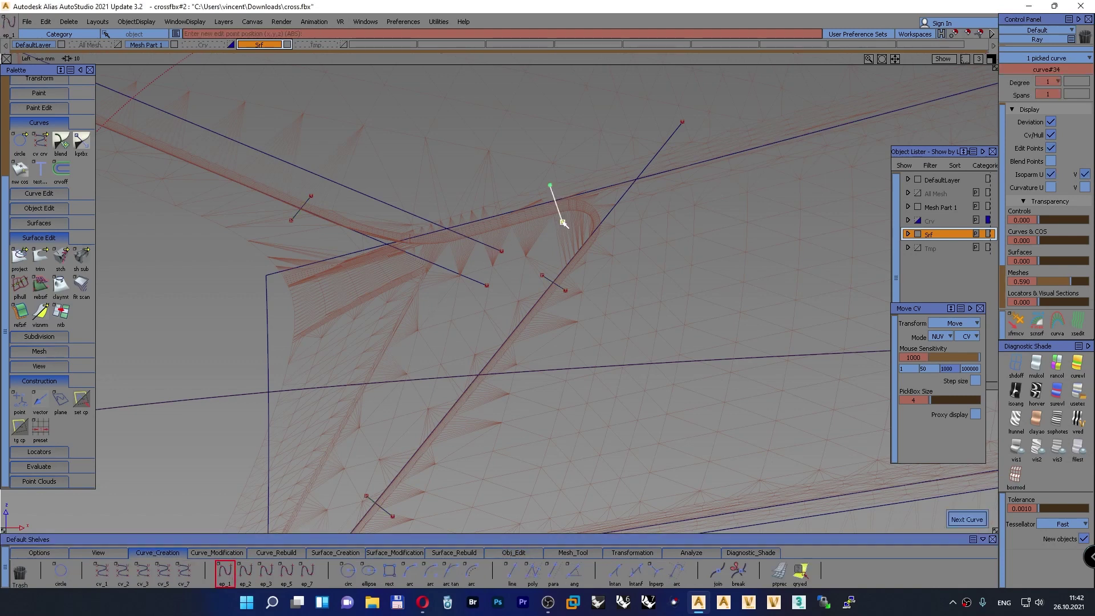
pyautogui.click(466, 210)
pyautogui.keyDown('ctrl'); pyautogui.keyDown('shift'); pyautogui.moveTo(485, 184); pyautogui.dragTo(486, 157); pyautogui.keyUp('shift'); pyautogui.keyUp('ctrl')
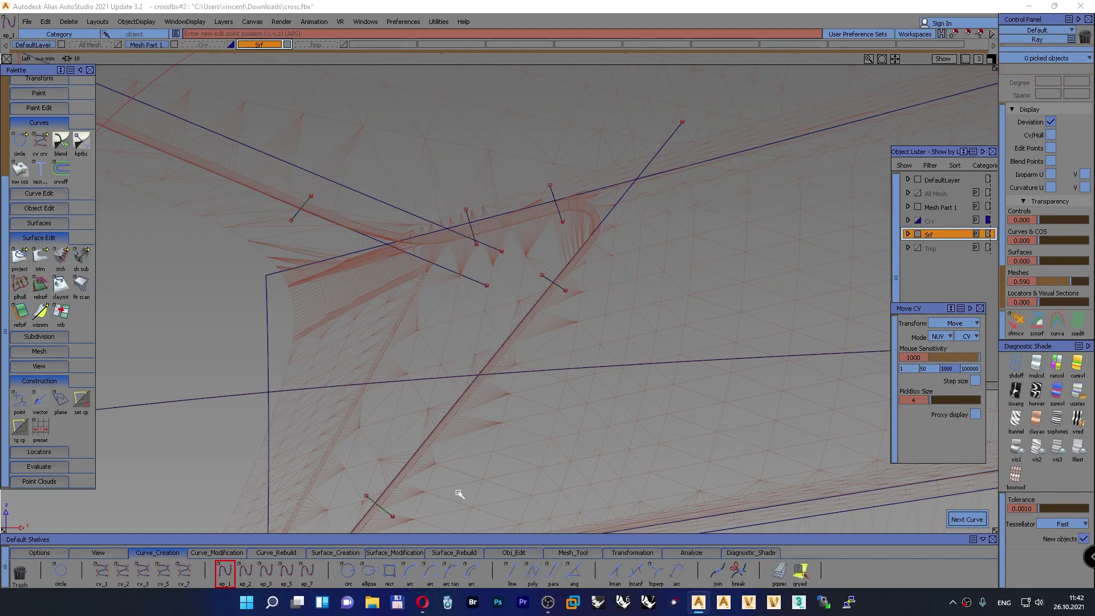
# Project only the two short lines across the upper crease onto the mesh in the left view, excluding the other curves and surface edges
pyautogui.click(572, 548)
pyautogui.click(183, 570)
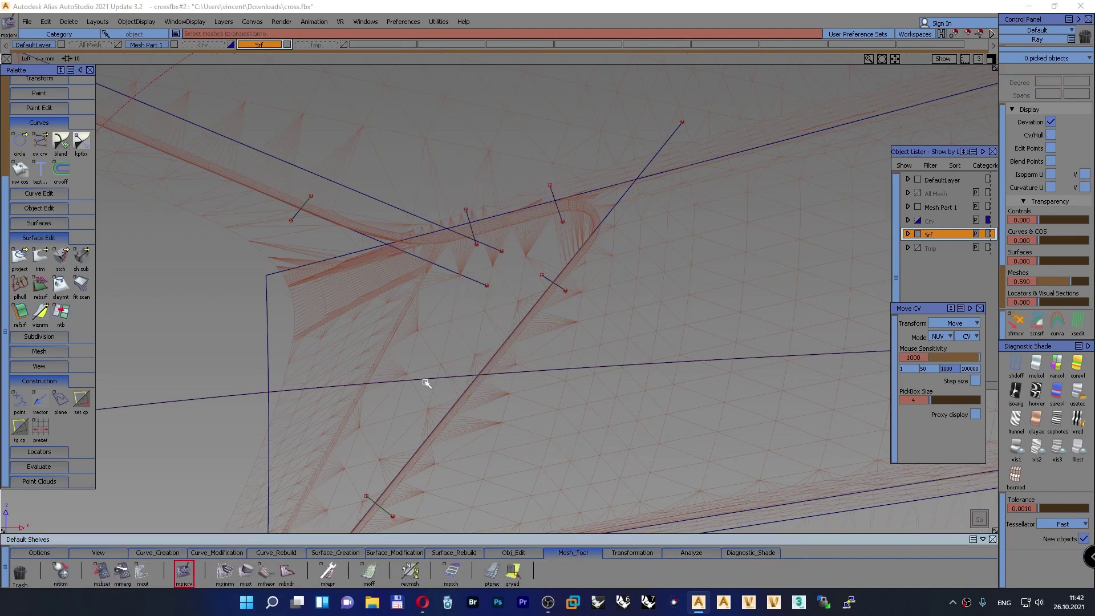
pyautogui.click(621, 243)
pyautogui.click(563, 214)
pyautogui.click(469, 230)
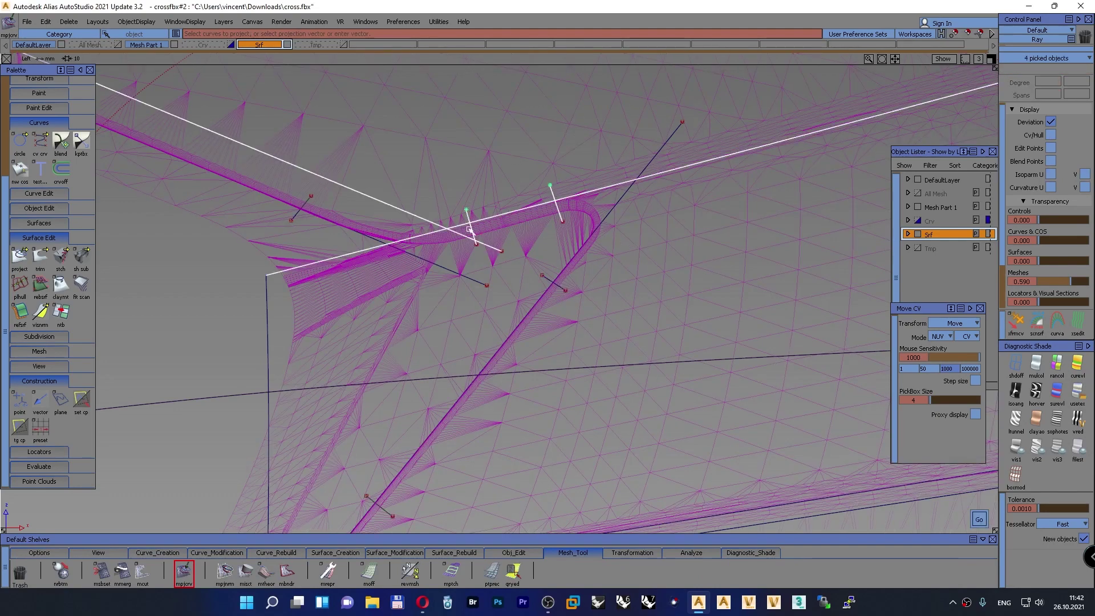
pyautogui.click(488, 245)
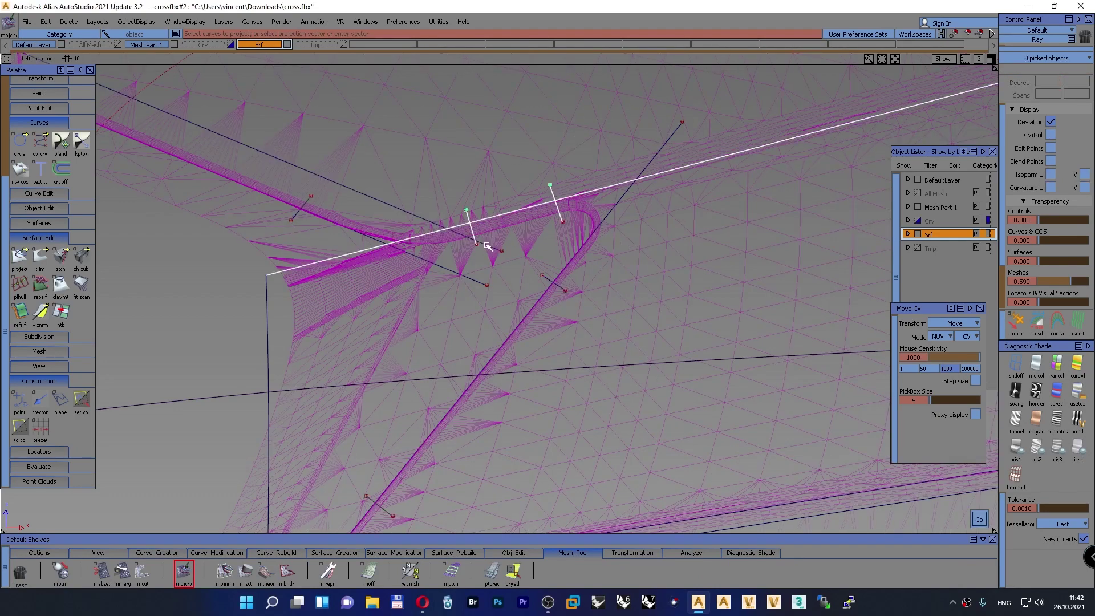
pyautogui.click(381, 246)
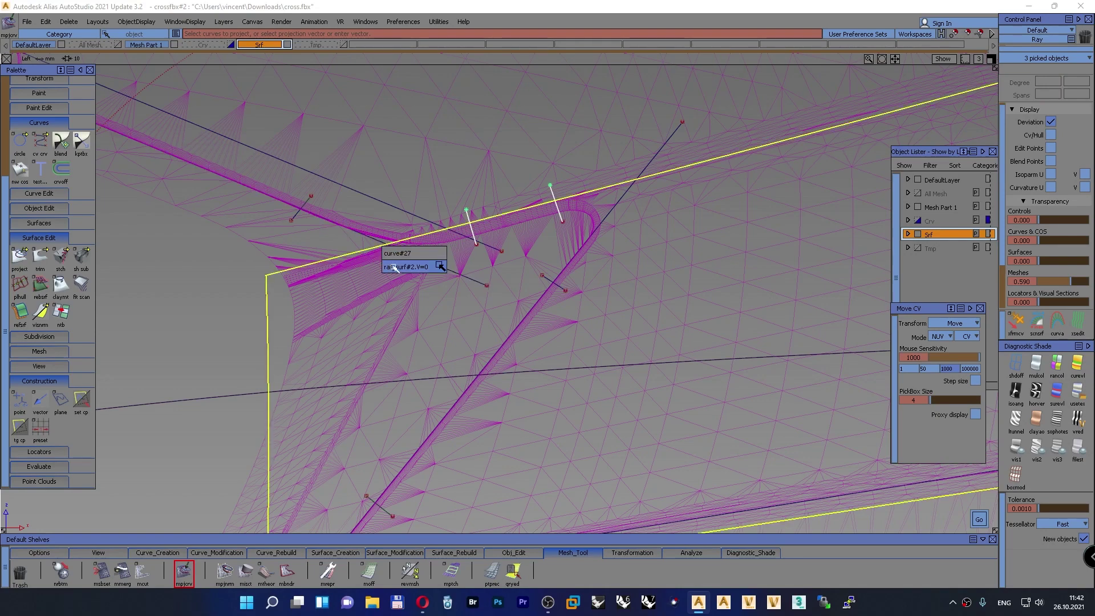
pyautogui.click(395, 268)
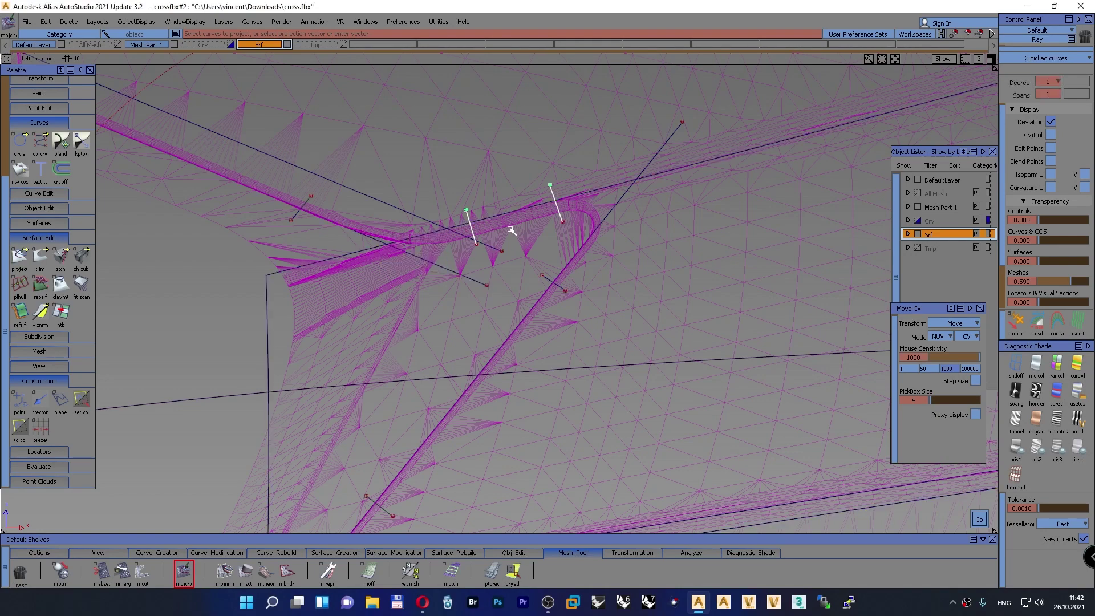
pyautogui.press('space')
# Draw a degree 2 curve between the two upper projected curves, snapping each end to the mesh crease
pyautogui.press('F8')
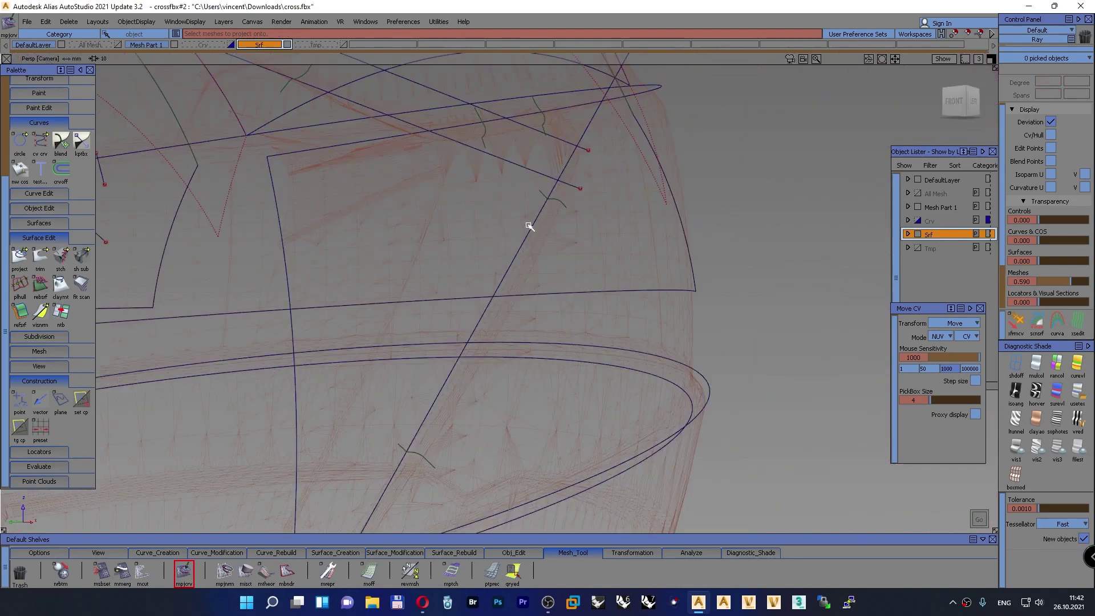
pyautogui.keyDown('alt'); pyautogui.keyDown('shift'); pyautogui.moveTo(528, 225); pyautogui.dragTo(540, 161); pyautogui.keyUp('shift'); pyautogui.keyUp('alt')
pyautogui.keyDown('alt'); pyautogui.keyDown('shift'); pyautogui.moveTo(541, 120); pyautogui.dragTo(565, 163, button='right'); pyautogui.keyUp('shift'); pyautogui.keyUp('alt')
pyautogui.click(155, 552)
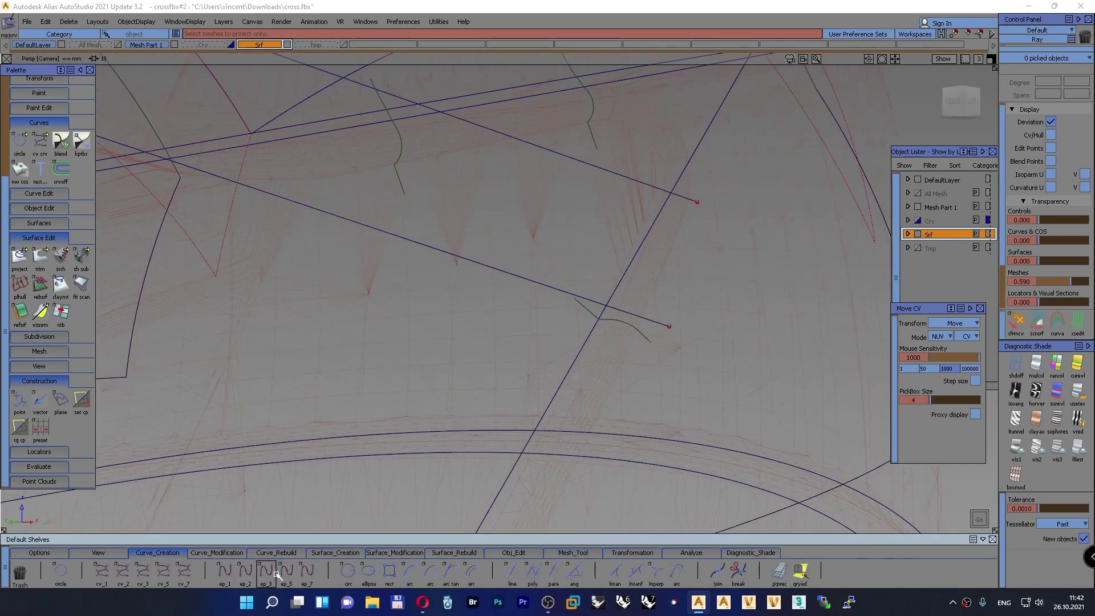
pyautogui.click(245, 570)
pyautogui.keyDown('ctrl'); pyautogui.click(399, 173); pyautogui.keyUp('ctrl')
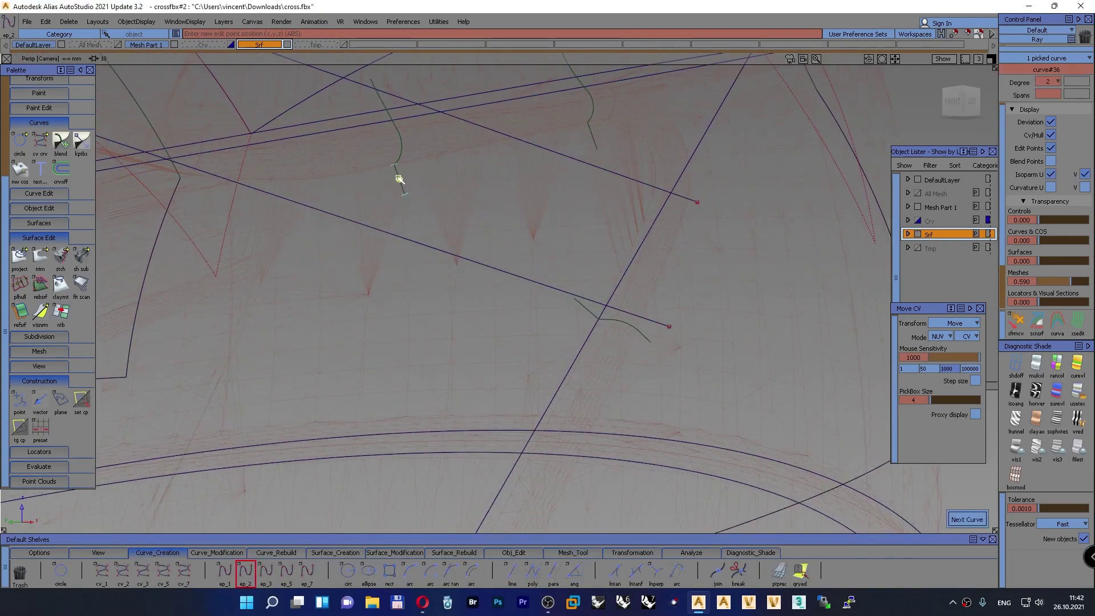
pyautogui.keyDown('ctrl'); pyautogui.click(589, 122); pyautogui.keyUp('ctrl')
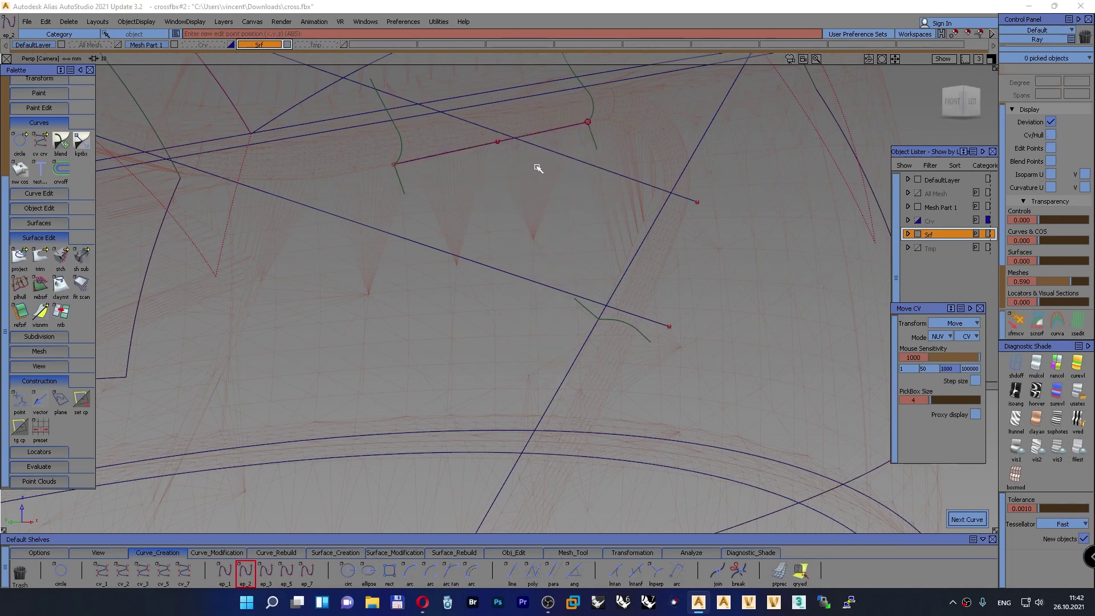
# Extend the new degree 2 upper crease curve in the left view
pyautogui.press('F6')
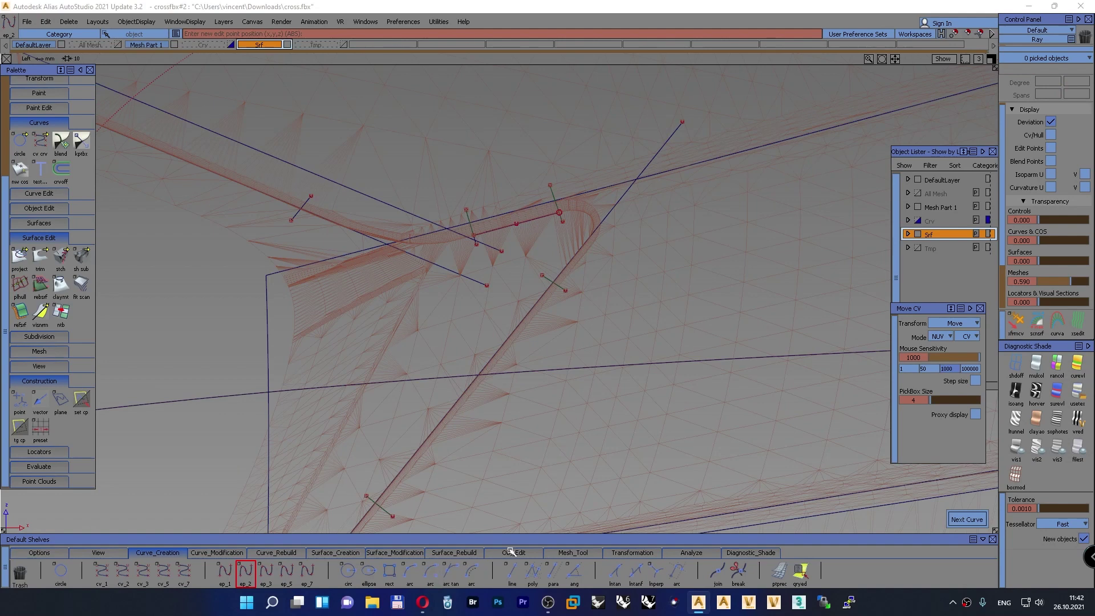
pyautogui.click(510, 551)
pyautogui.click(266, 571)
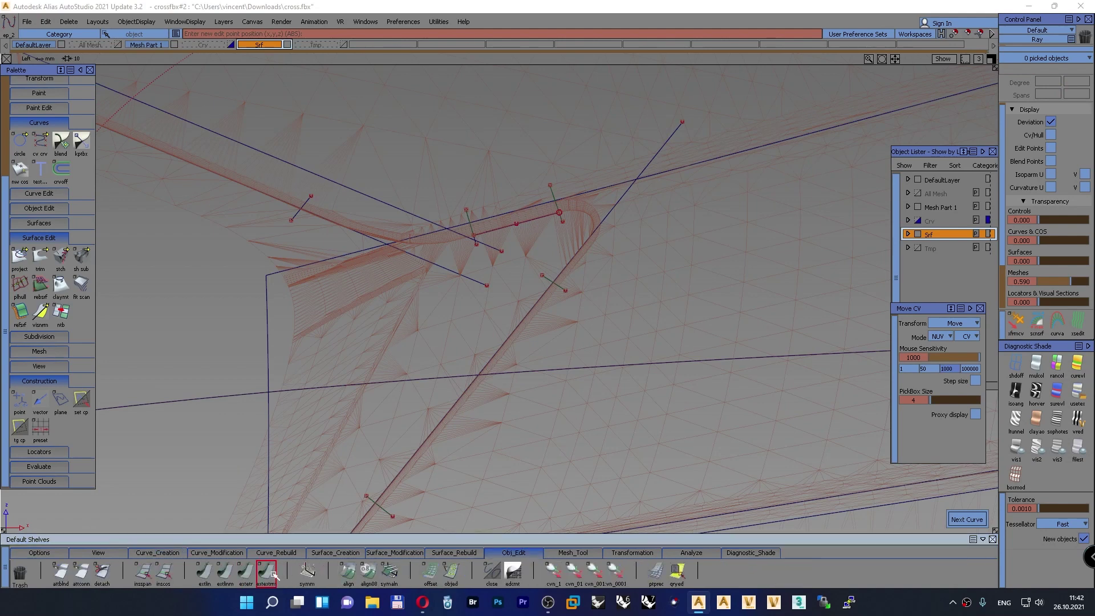
# Extend the short slanted line above the helmet's cheek area in both directions beyond the mesh edges
pyautogui.click(551, 216)
pyautogui.moveTo(557, 213); pyautogui.dragTo(801, 173)
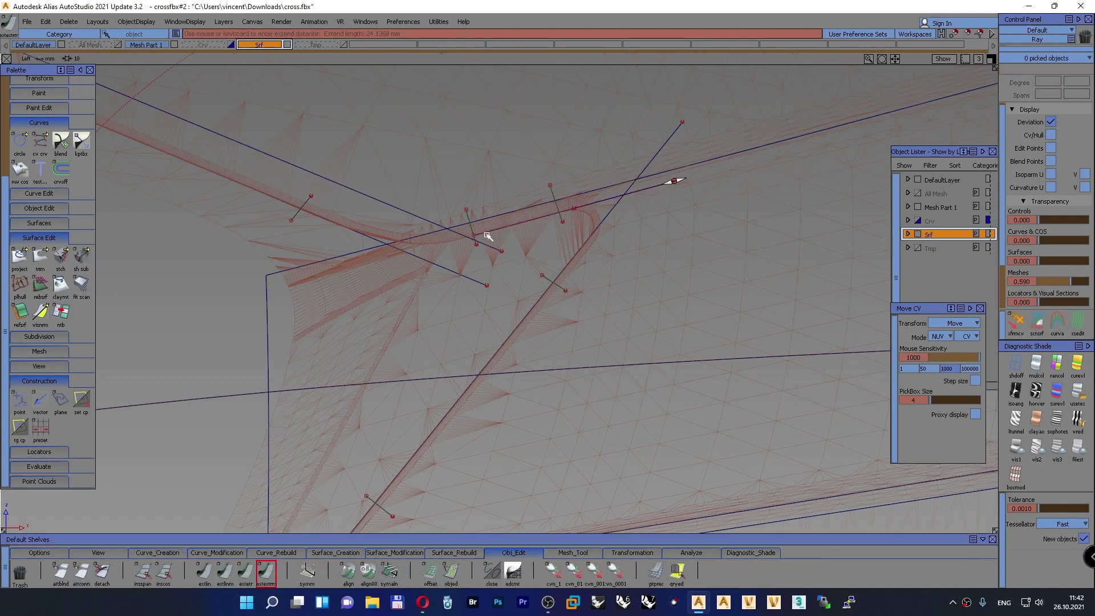
pyautogui.click(478, 234)
pyautogui.moveTo(478, 233); pyautogui.dragTo(18, 390)
pyautogui.keyDown('ctrl'); pyautogui.keyDown('shift'); pyautogui.moveTo(114, 305); pyautogui.dragTo(183, 393); pyautogui.keyUp('shift'); pyautogui.keyUp('ctrl')
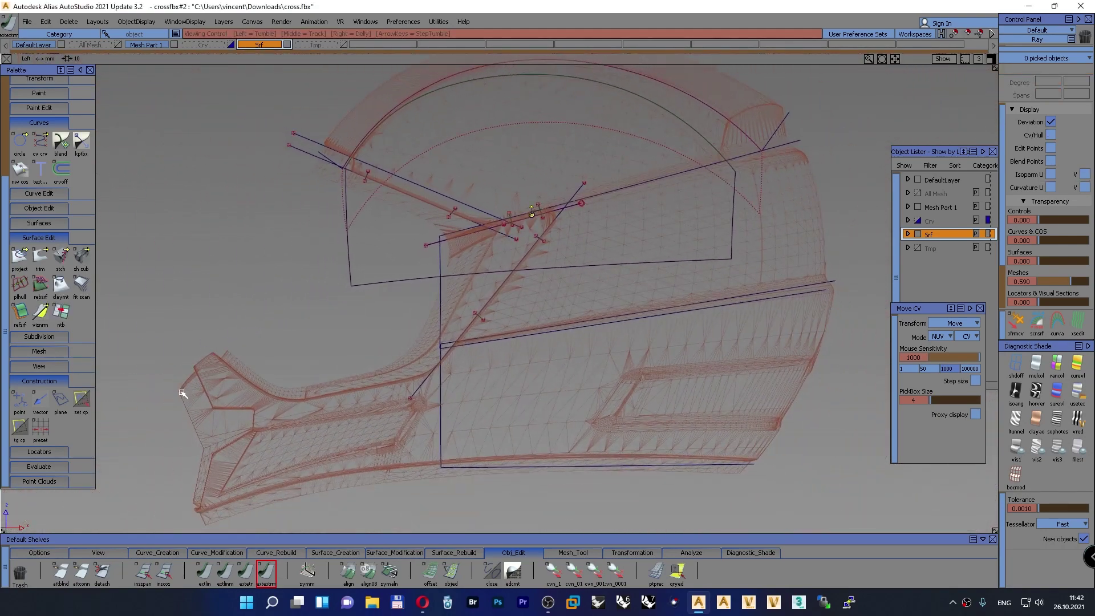
# Hide the Mesh Part 1 layer and the helmet surfaces, leaving only the construction lines in view
pyautogui.click(177, 45)
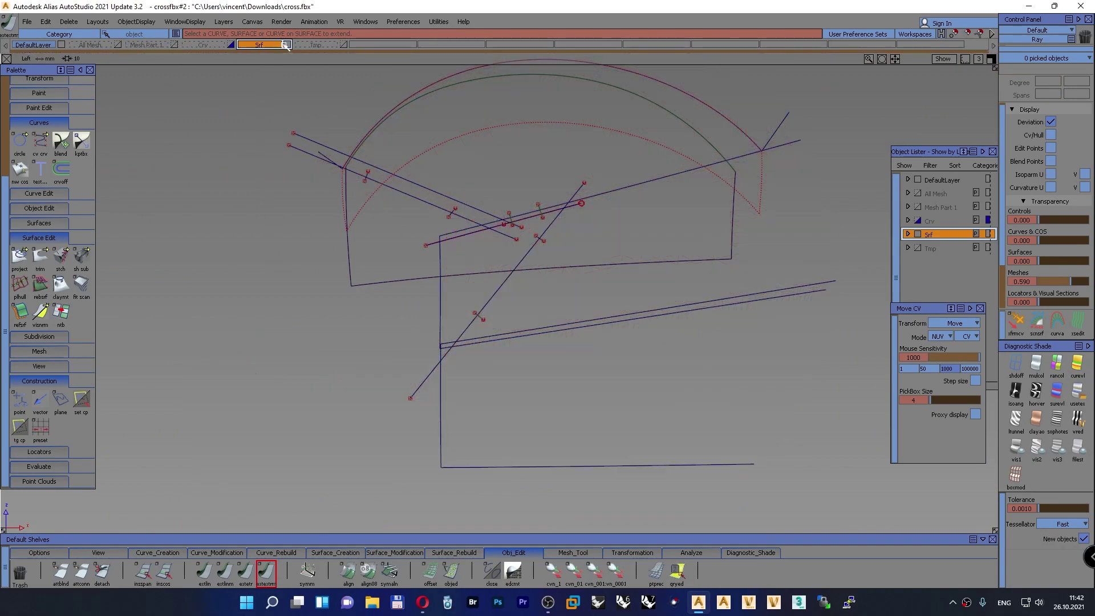
pyautogui.keyDown('ctrl'); pyautogui.keyDown('shift'); pyautogui.moveTo(251, 214); pyautogui.dragTo(227, 227); pyautogui.keyUp('shift'); pyautogui.keyUp('ctrl')
pyautogui.keyDown('alt'); pyautogui.keyDown('shift'); pyautogui.moveTo(386, 273); pyautogui.dragTo(345, 240, button='right'); pyautogui.keyUp('shift'); pyautogui.keyUp('alt')
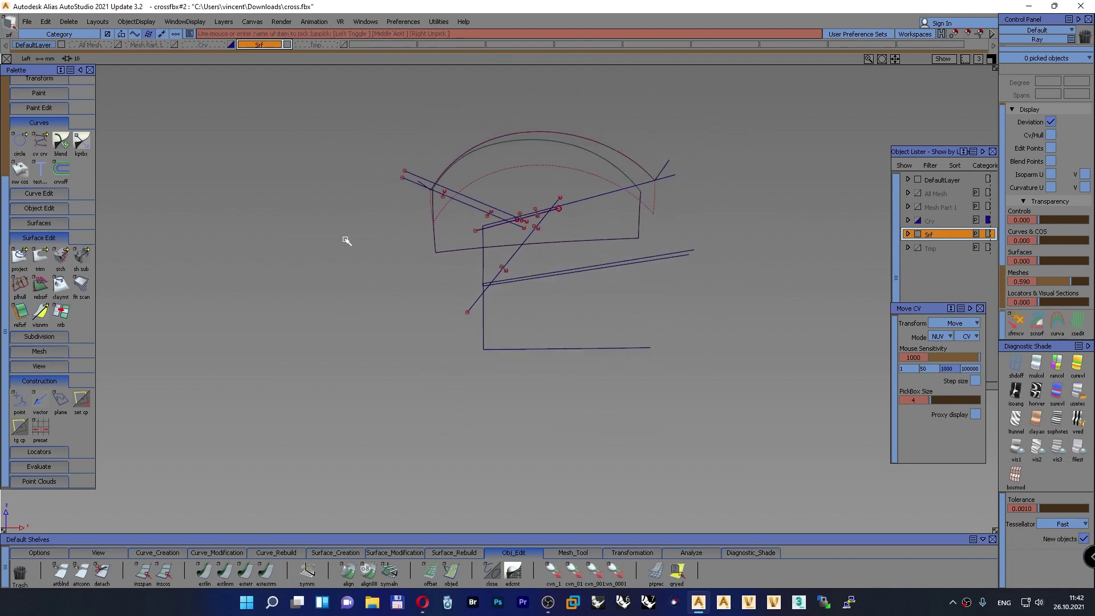
pyautogui.moveTo(328, 84)
pyautogui.mouseDown()
pyautogui.moveTo(416, 127)
pyautogui.moveTo(513, 366)
pyautogui.mouseUp()
pyautogui.keyDown('ctrl'); pyautogui.keyDown('shift'); pyautogui.moveTo(305, 291); pyautogui.dragTo(308, 391); pyautogui.keyUp('shift'); pyautogui.keyUp('ctrl')
pyautogui.keyDown('alt'); pyautogui.keyDown('shift'); pyautogui.moveTo(439, 318); pyautogui.dragTo(374, 371, button='middle'); pyautogui.keyUp('shift'); pyautogui.keyUp('alt')
pyautogui.keyDown('ctrl'); pyautogui.keyDown('shift'); pyautogui.moveTo(306, 269); pyautogui.dragTo(326, 281); pyautogui.keyUp('shift'); pyautogui.keyUp('ctrl')
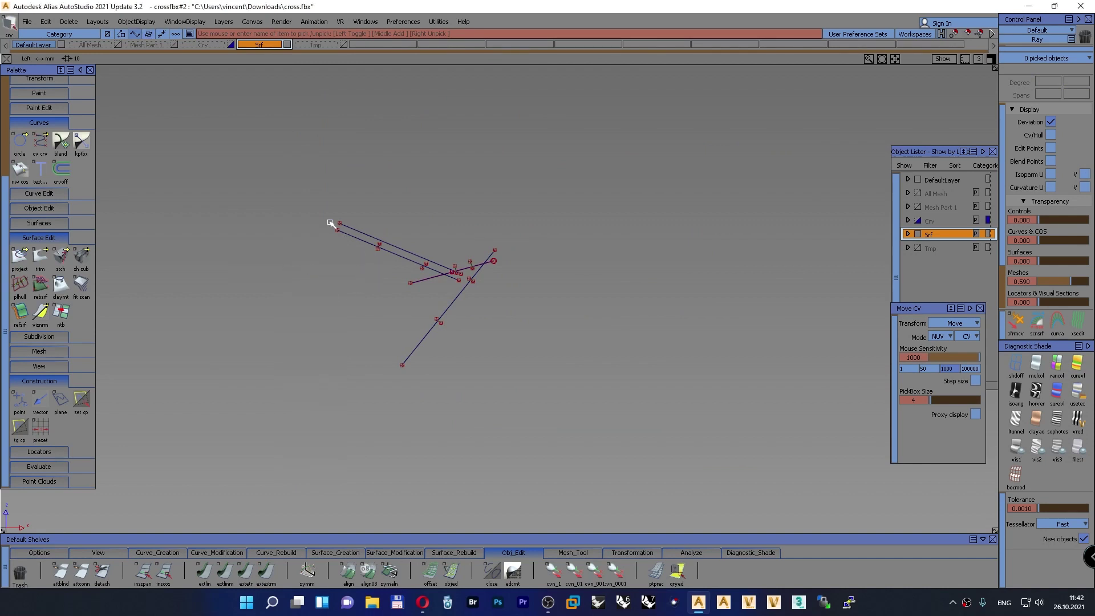
# Assign all the small construction curves except the four long lines to the Tmp layer and clear the selection
pyautogui.moveTo(331, 208); pyautogui.dragTo(581, 425)
pyautogui.moveTo(536, 380)
pyautogui.keyDown('alt'); pyautogui.keyDown('shift'); pyautogui.mouseDown(button='right')
pyautogui.moveTo(532, 398)
pyautogui.moveTo(531, 350)
pyautogui.mouseUp(button='right'); pyautogui.keyUp('shift'); pyautogui.keyUp('alt')
pyautogui.click(359, 244)
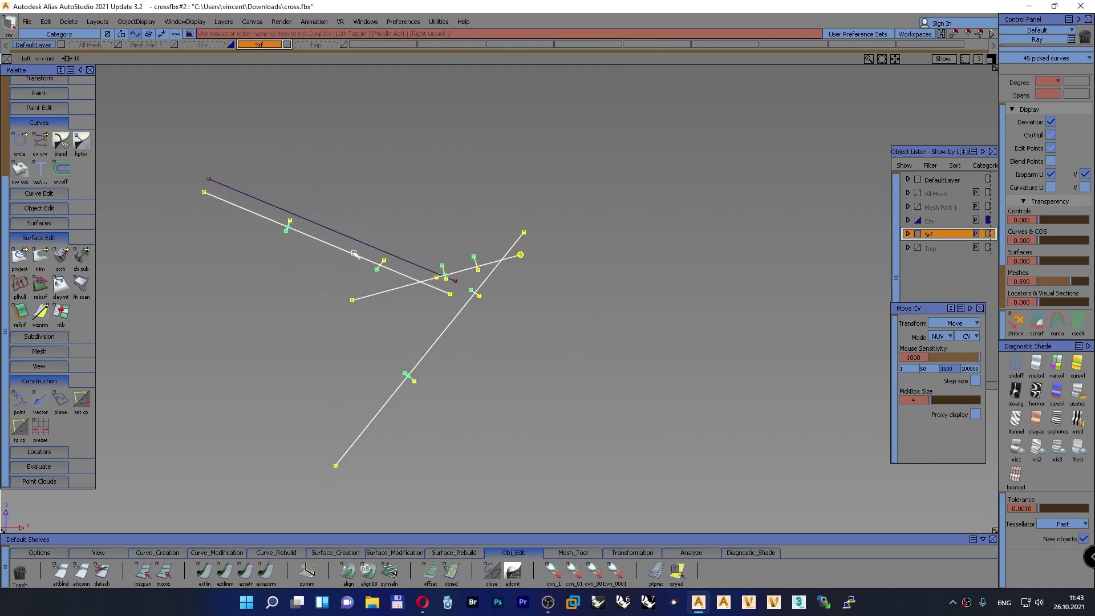
pyautogui.click(353, 253)
pyautogui.click(511, 259)
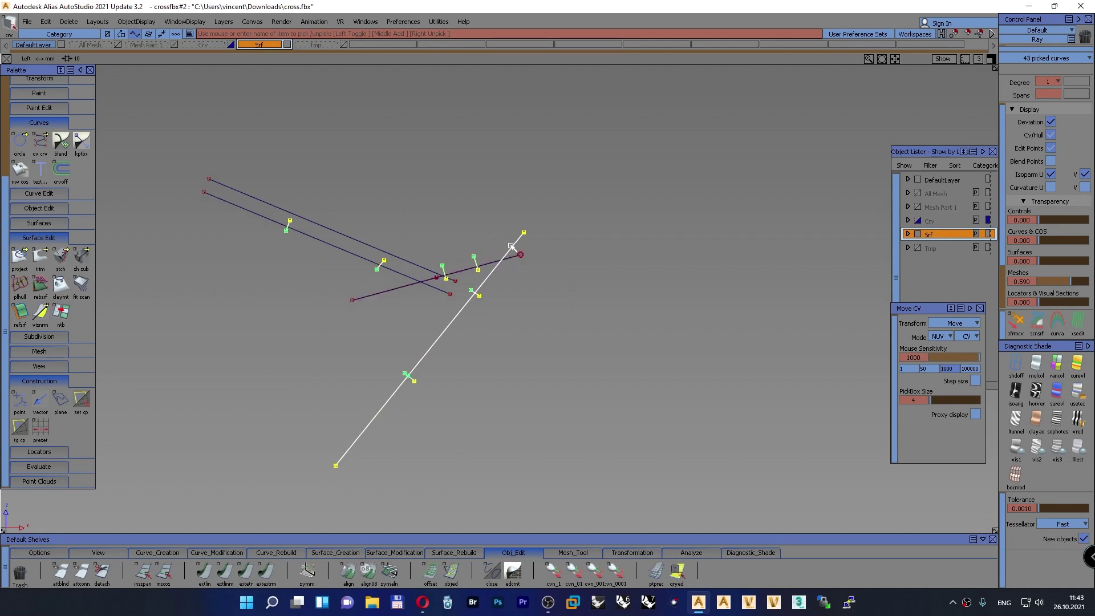
pyautogui.click(514, 244)
pyautogui.moveTo(313, 47); pyautogui.dragTo(315, 61)
pyautogui.keyDown('ctrl'); pyautogui.keyDown('shift'); pyautogui.moveTo(434, 202); pyautogui.dragTo(429, 178); pyautogui.keyUp('shift'); pyautogui.keyUp('ctrl')
pyautogui.keyDown('ctrl'); pyautogui.keyDown('shift'); pyautogui.moveTo(460, 190); pyautogui.dragTo(496, 202); pyautogui.keyUp('shift'); pyautogui.keyUp('ctrl')
pyautogui.moveTo(541, 359); pyautogui.dragTo(225, 188)
pyautogui.keyDown('ctrl'); pyautogui.keyDown('shift'); pyautogui.moveTo(479, 198); pyautogui.dragTo(456, 203, button='right'); pyautogui.keyUp('shift'); pyautogui.keyUp('ctrl')
pyautogui.keyDown('ctrl'); pyautogui.keyDown('shift'); pyautogui.moveTo(456, 204); pyautogui.dragTo(480, 227); pyautogui.keyUp('shift'); pyautogui.keyUp('ctrl')
pyautogui.keyDown('ctrl'); pyautogui.keyDown('shift'); pyautogui.moveTo(476, 223); pyautogui.dragTo(480, 227, button='right'); pyautogui.keyUp('shift'); pyautogui.keyUp('ctrl')
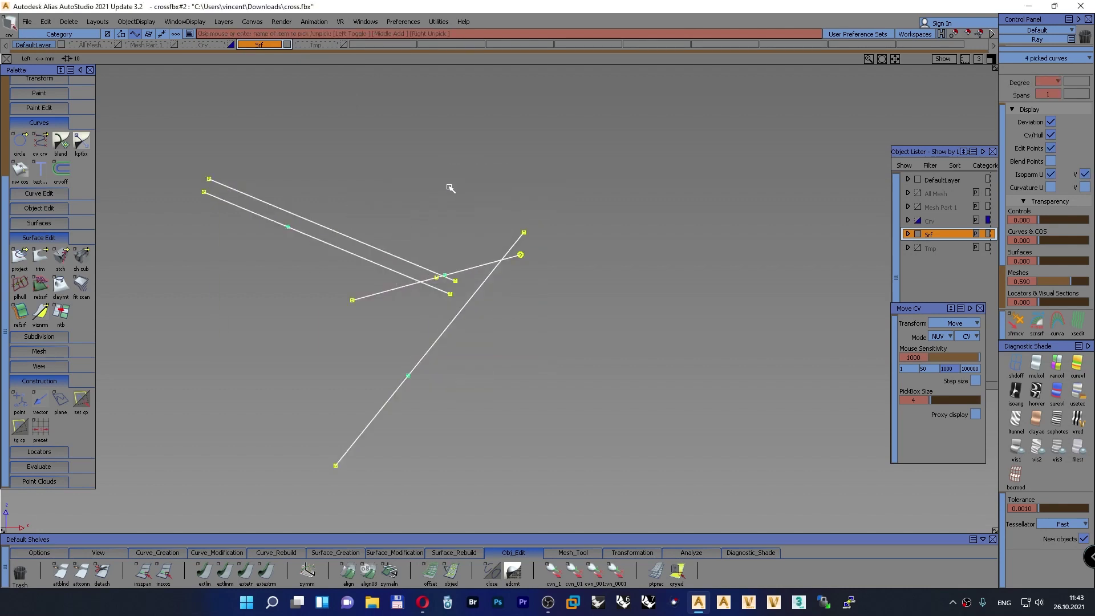
pyautogui.keyDown('ctrl'); pyautogui.keyDown('shift'); pyautogui.moveTo(449, 186); pyautogui.dragTo(450, 163); pyautogui.keyUp('shift'); pyautogui.keyUp('ctrl')
# In the top view with the grid shown, snap the control vertices of the four lines onto the horizontal centre axis
pyautogui.press('F5')
pyautogui.keyDown('alt'); pyautogui.keyDown('shift'); pyautogui.moveTo(469, 217); pyautogui.dragTo(473, 273, button='right'); pyautogui.keyUp('shift'); pyautogui.keyUp('alt')
pyautogui.keyDown('alt'); pyautogui.keyDown('shift'); pyautogui.moveTo(443, 330); pyautogui.dragTo(420, 204, button='middle'); pyautogui.keyUp('shift'); pyautogui.keyUp('alt')
pyautogui.keyDown('ctrl'); pyautogui.keyDown('shift'); pyautogui.moveTo(417, 207); pyautogui.dragTo(507, 199); pyautogui.keyUp('shift'); pyautogui.keyUp('ctrl')
pyautogui.click(940, 60)
pyautogui.click(925, 125)
pyautogui.moveTo(260, 248); pyautogui.dragTo(556, 460)
pyautogui.keyDown('ctrl'); pyautogui.keyDown('shift'); pyautogui.moveTo(551, 284); pyautogui.dragTo(548, 265, button='middle'); pyautogui.keyUp('shift'); pyautogui.keyUp('ctrl')
pyautogui.keyDown('alt'); pyautogui.moveTo(509, 308); pyautogui.dragTo(511, 273, button='right'); pyautogui.keyUp('alt')
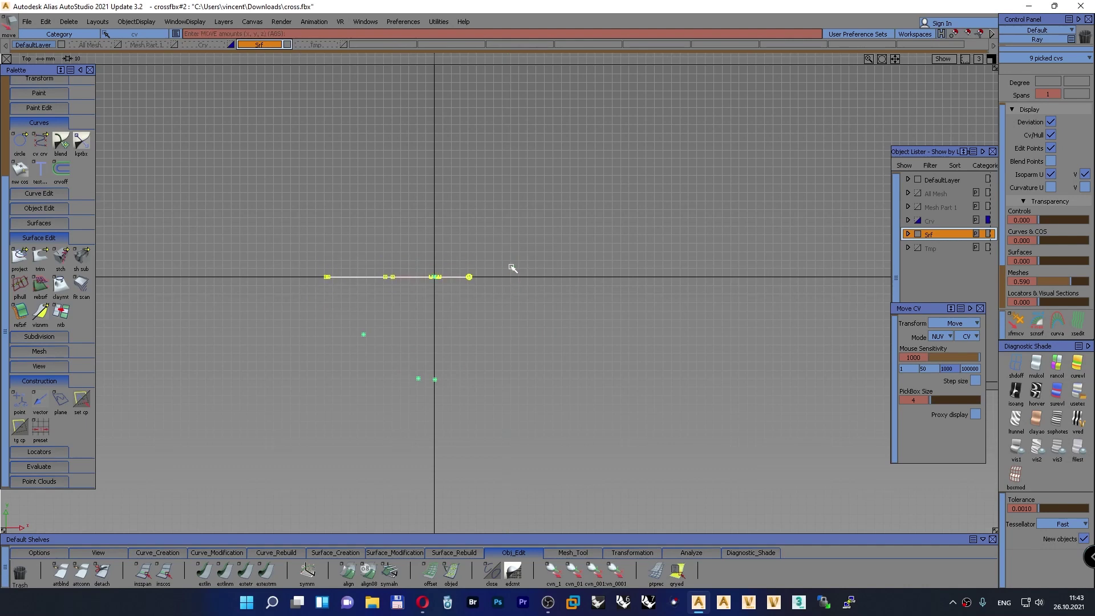
pyautogui.keyDown('ctrl'); pyautogui.keyDown('shift'); pyautogui.moveTo(513, 232); pyautogui.dragTo(513, 212); pyautogui.keyUp('shift'); pyautogui.keyUp('ctrl')
# Turn off the control vertex display of the four lines in the left view
pyautogui.press('F8')
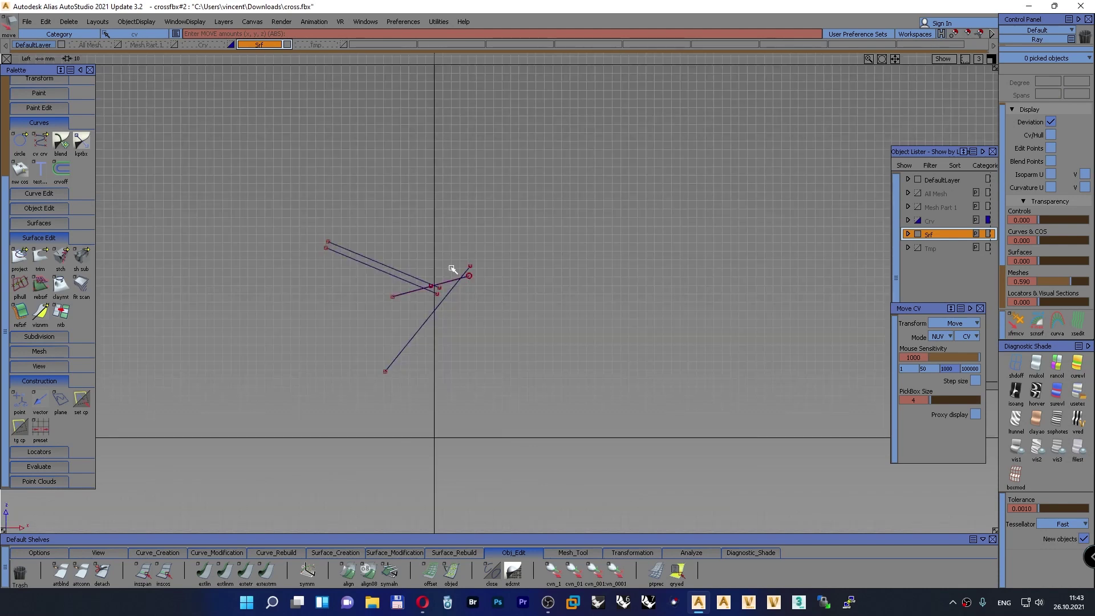
pyautogui.keyDown('ctrl'); pyautogui.keyDown('shift'); pyautogui.moveTo(417, 196); pyautogui.dragTo(457, 214); pyautogui.keyUp('shift'); pyautogui.keyUp('ctrl')
pyautogui.moveTo(479, 351); pyautogui.dragTo(335, 241)
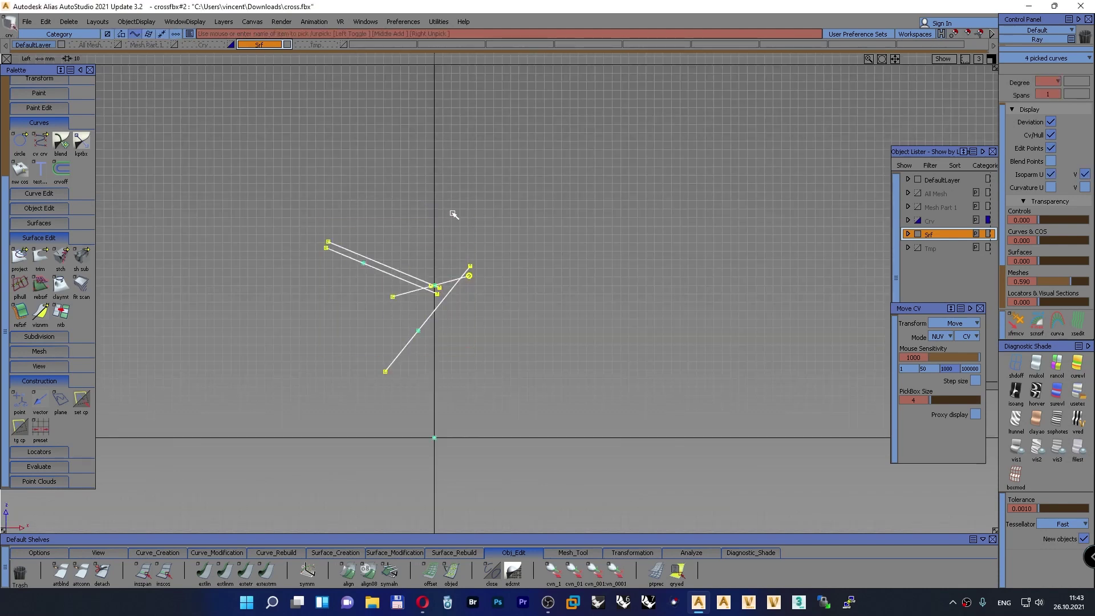
pyautogui.keyDown('ctrl'); pyautogui.keyDown('shift'); pyautogui.moveTo(452, 212); pyautogui.dragTo(415, 225, button='right'); pyautogui.keyUp('shift'); pyautogui.keyUp('ctrl')
pyautogui.keyDown('ctrl'); pyautogui.keyDown('shift'); pyautogui.moveTo(416, 211); pyautogui.dragTo(416, 182); pyautogui.keyUp('shift'); pyautogui.keyUp('ctrl')
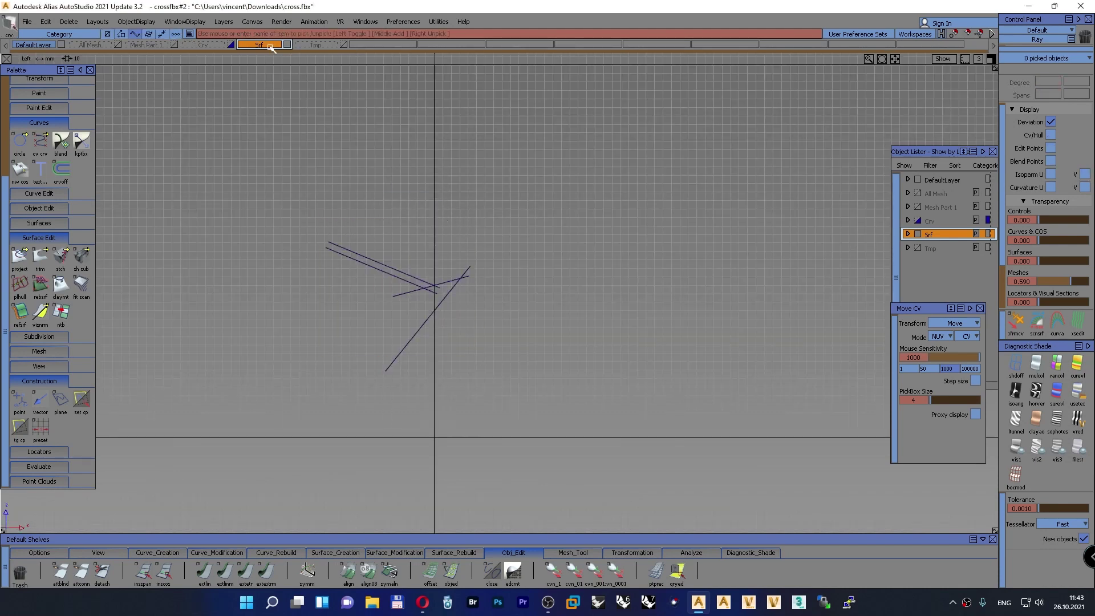
# Show the Mesh Part 1 layer and bring back the hidden helmet surfaces beside the four lines
pyautogui.click(174, 45)
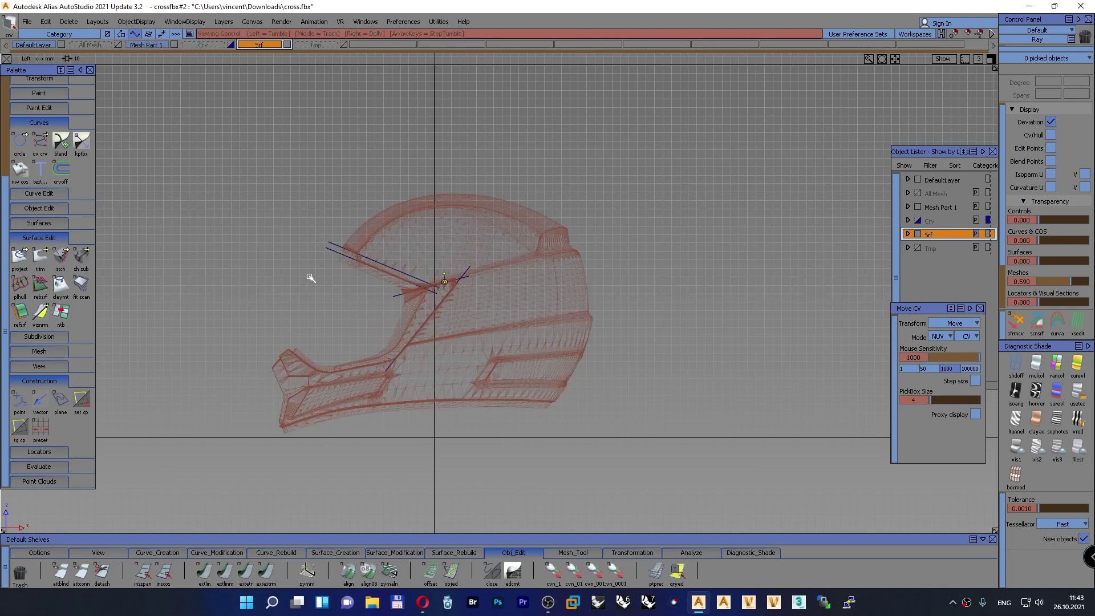
pyautogui.keyDown('alt'); pyautogui.keyDown('shift'); pyautogui.moveTo(351, 308); pyautogui.dragTo(390, 249, button='right'); pyautogui.keyUp('shift'); pyautogui.keyUp('alt')
pyautogui.keyDown('alt'); pyautogui.keyDown('shift'); pyautogui.moveTo(389, 249); pyautogui.dragTo(448, 227, button='middle'); pyautogui.keyUp('shift'); pyautogui.keyUp('alt')
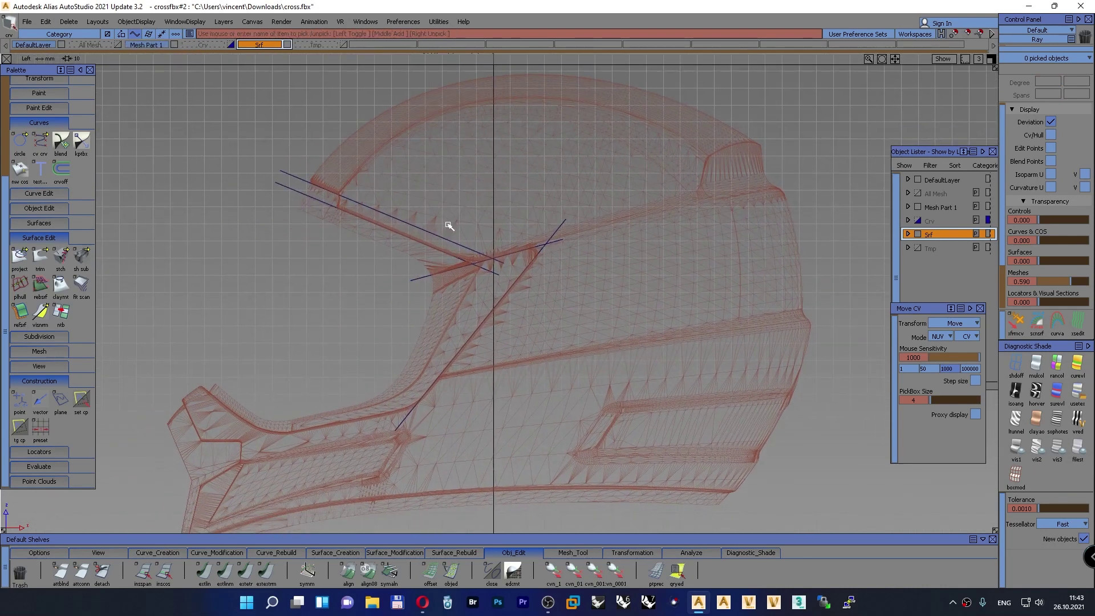
pyautogui.keyDown('alt'); pyautogui.keyDown('shift'); pyautogui.moveTo(401, 294); pyautogui.dragTo(367, 314, button='right'); pyautogui.keyUp('shift'); pyautogui.keyUp('alt')
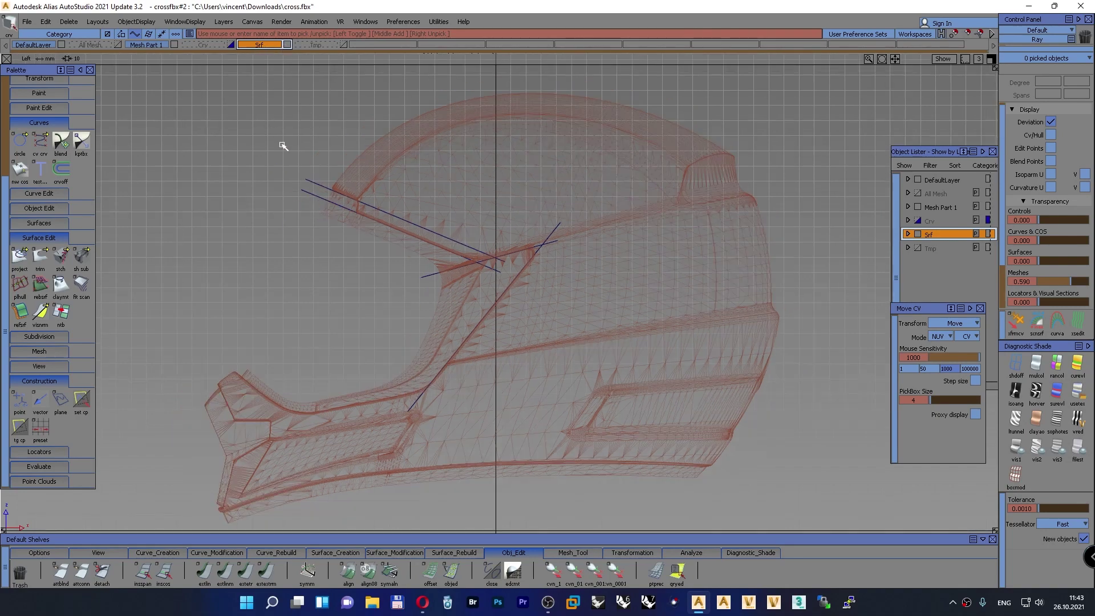
pyautogui.keyDown('ctrl'); pyautogui.keyDown('shift'); pyautogui.moveTo(298, 155); pyautogui.dragTo(314, 241, button='right'); pyautogui.keyUp('shift'); pyautogui.keyUp('ctrl')
pyautogui.keyDown('ctrl'); pyautogui.keyDown('shift'); pyautogui.moveTo(264, 218); pyautogui.dragTo(295, 235); pyautogui.keyUp('shift'); pyautogui.keyUp('ctrl')
pyautogui.keyDown('alt'); pyautogui.keyDown('shift'); pyautogui.moveTo(396, 241); pyautogui.dragTo(233, 254, button='right'); pyautogui.keyUp('shift'); pyautogui.keyUp('alt')
pyautogui.moveTo(193, 107); pyautogui.dragTo(790, 467)
pyautogui.keyDown('ctrl'); pyautogui.keyDown('shift'); pyautogui.moveTo(325, 248); pyautogui.dragTo(324, 219); pyautogui.keyUp('shift'); pyautogui.keyUp('ctrl')
pyautogui.keyDown('alt'); pyautogui.keyDown('shift'); pyautogui.moveTo(357, 259); pyautogui.dragTo(471, 300, button='right'); pyautogui.keyUp('shift'); pyautogui.keyUp('alt')
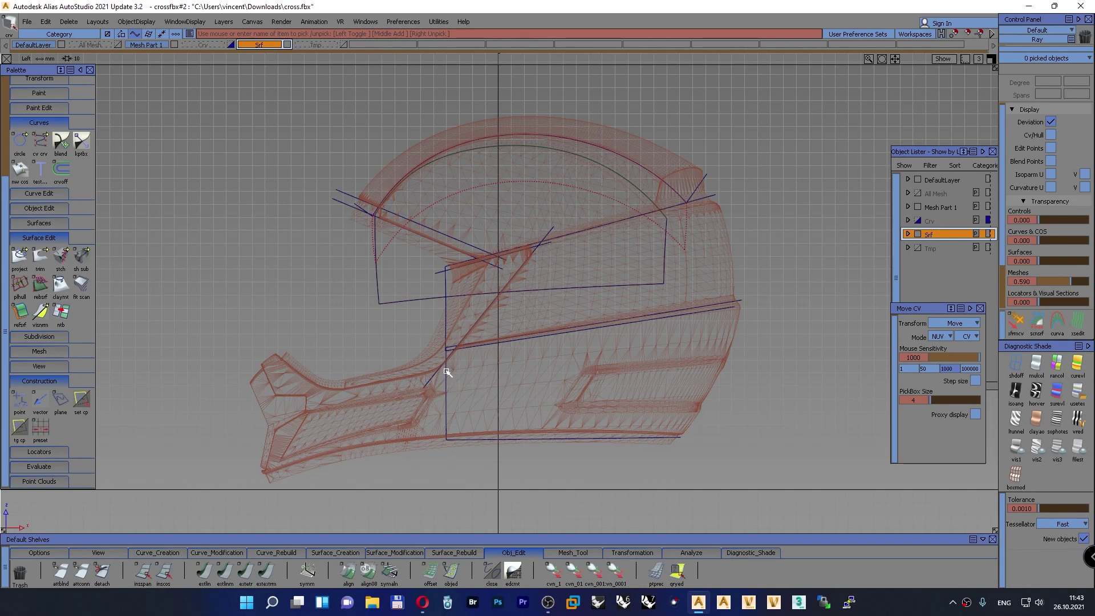
# Examine how the lines and surface edges follow the chin bar, cheek and shell edges of the mesh in side view
pyautogui.scroll(2, 443, 414)
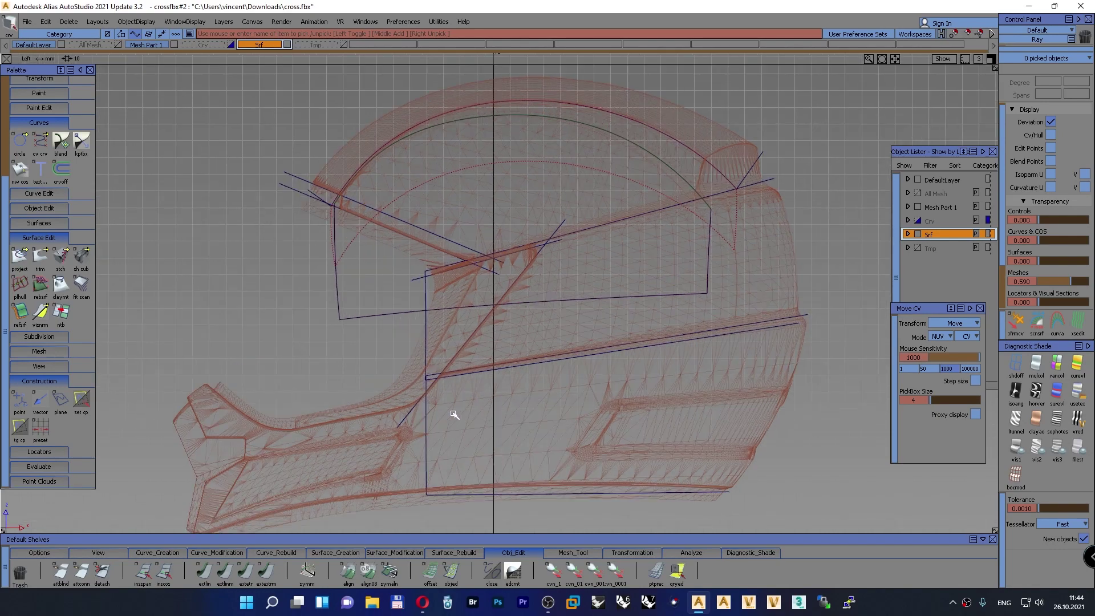
pyautogui.keyDown('alt'); pyautogui.keyDown('shift'); pyautogui.moveTo(454, 411); pyautogui.dragTo(527, 329, button='middle'); pyautogui.keyUp('shift'); pyautogui.keyUp('alt')
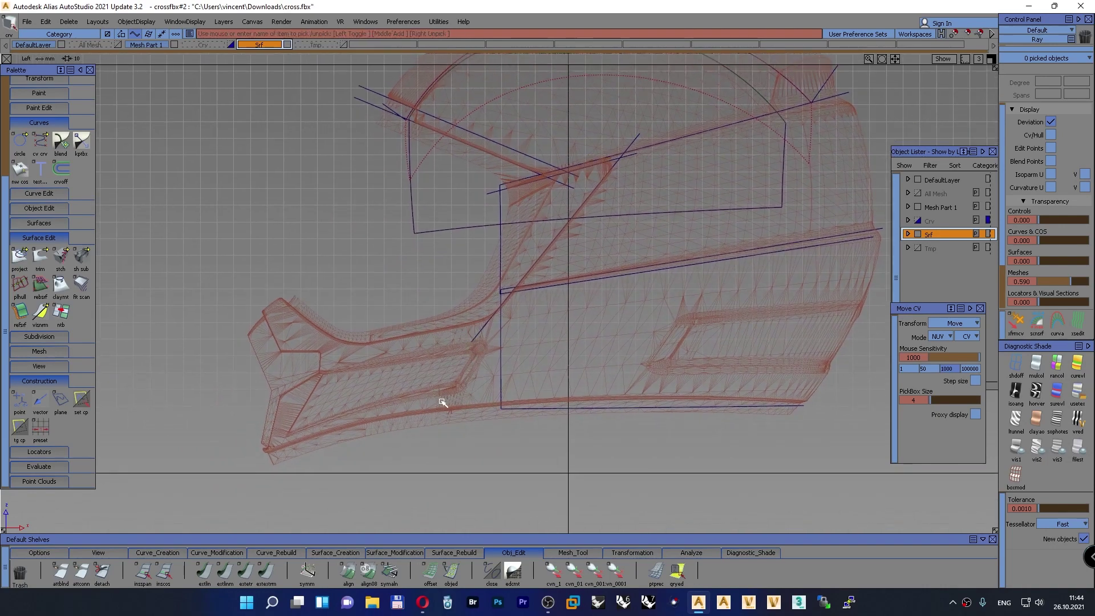
pyautogui.scroll(1, 459, 401)
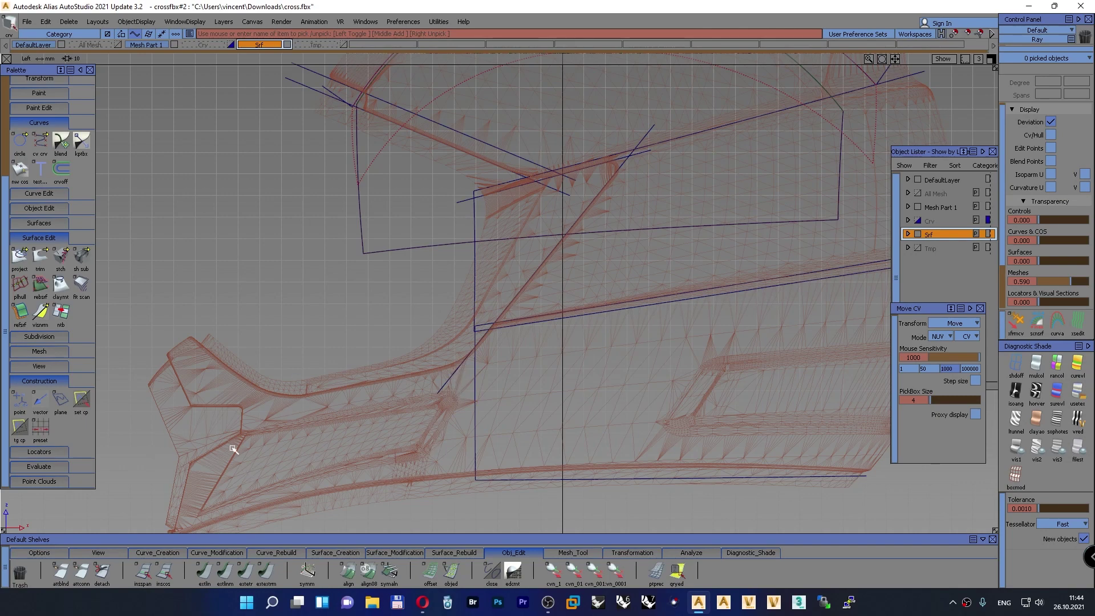
pyautogui.scroll(-3, 329, 394)
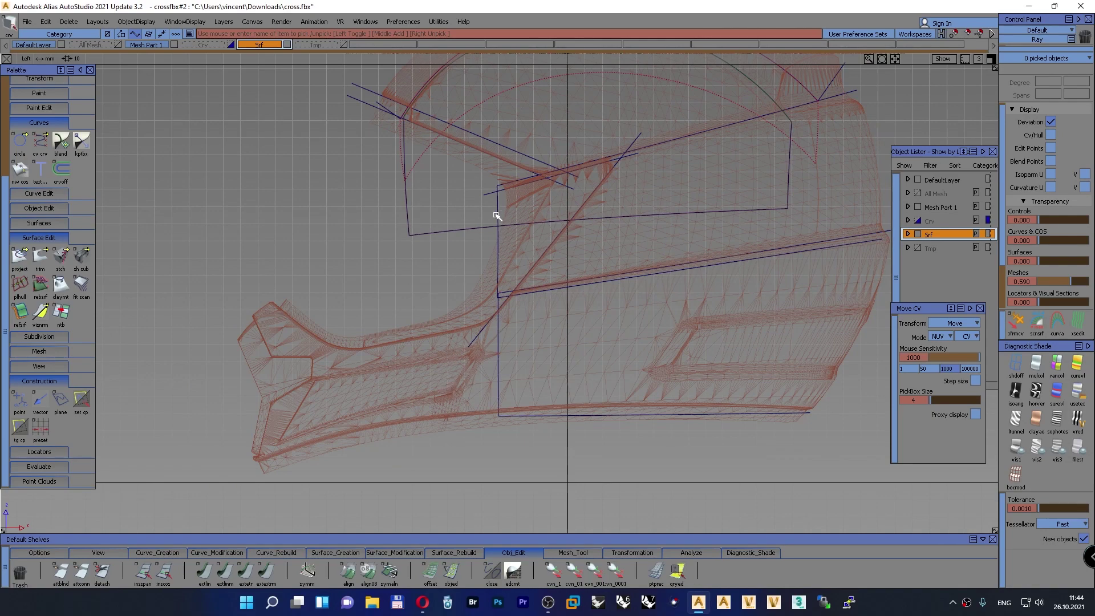
pyautogui.scroll(-1, 541, 215)
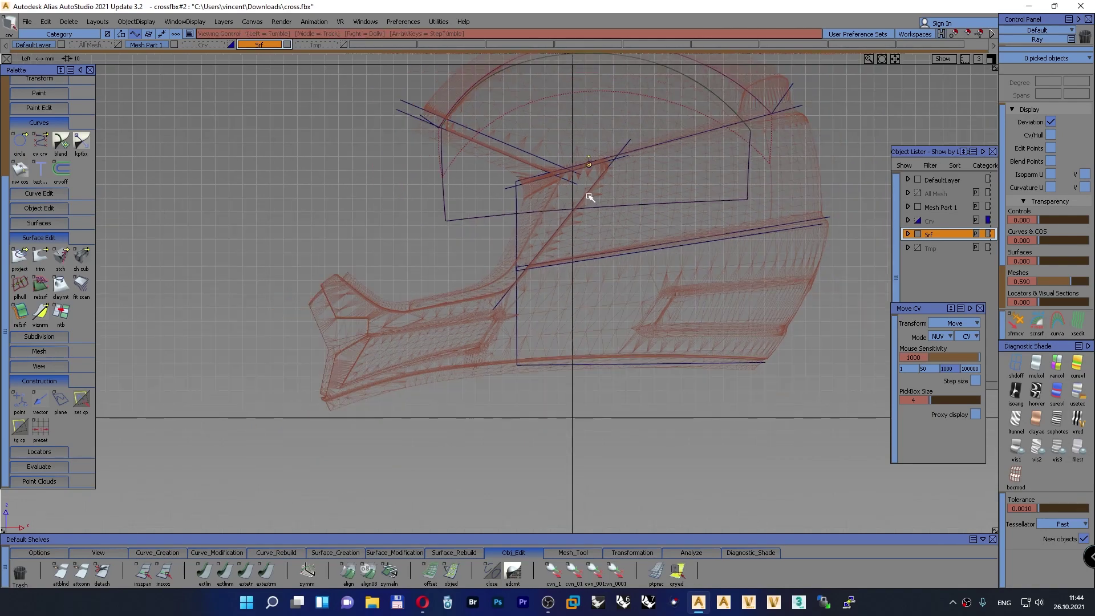
pyautogui.keyDown('alt'); pyautogui.keyDown('shift'); pyautogui.moveTo(590, 198); pyautogui.dragTo(499, 289, button='middle'); pyautogui.keyUp('shift'); pyautogui.keyUp('alt')
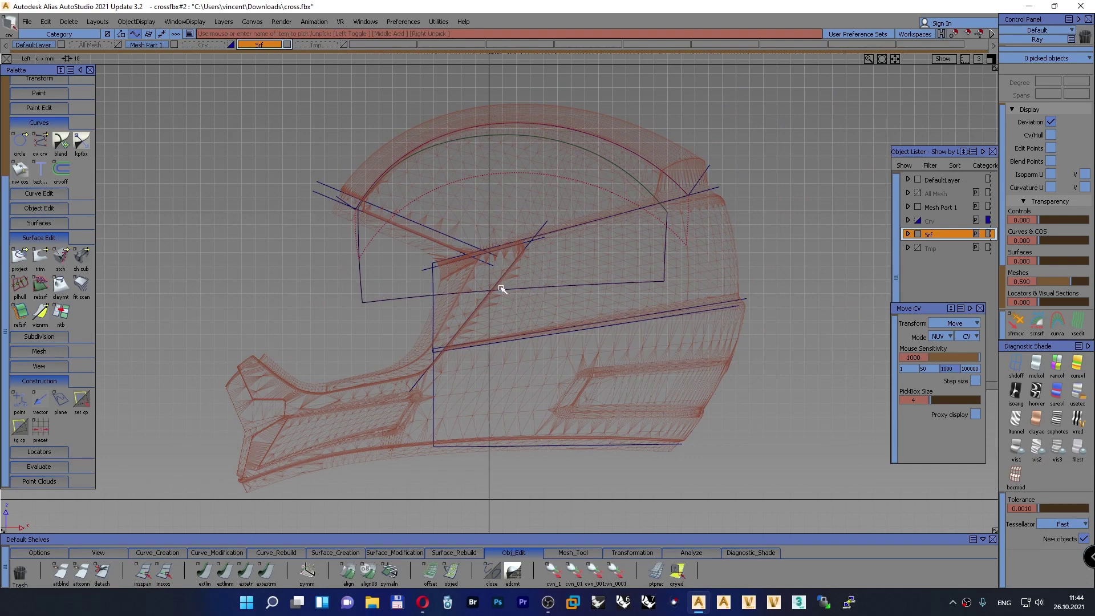
# Shade the helmet with the surface evaluation diagnostic shade in the perspective view, using the Shade-Sky map
pyautogui.press('F8')
pyautogui.scroll(-3, 573, 276)
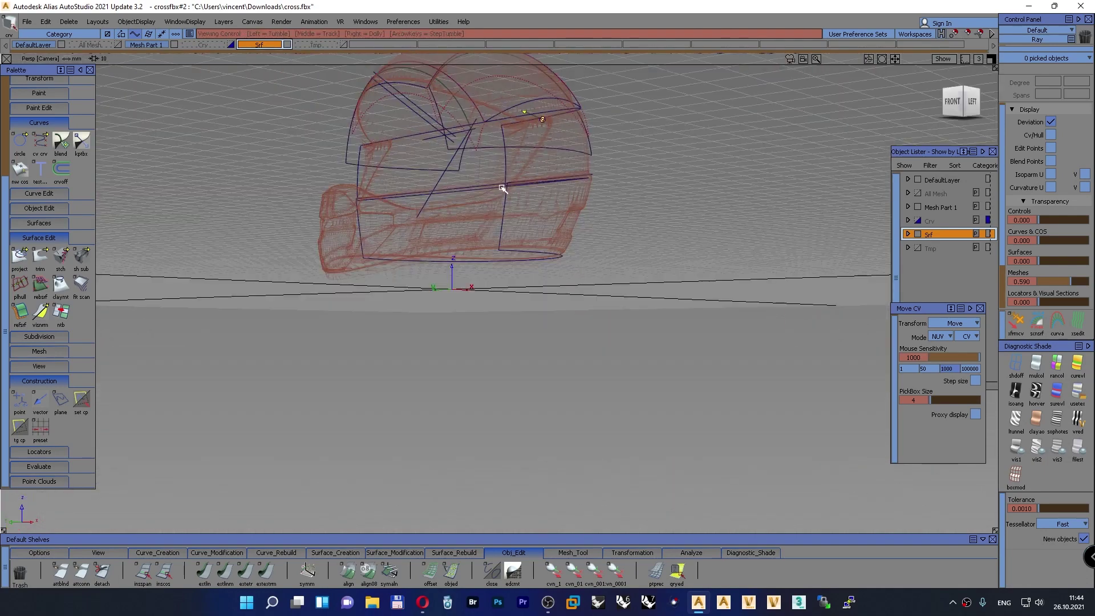
pyautogui.keyDown('alt'); pyautogui.keyDown('shift'); pyautogui.moveTo(502, 188); pyautogui.dragTo(447, 320); pyautogui.keyUp('shift'); pyautogui.keyUp('alt')
pyautogui.keyDown('alt'); pyautogui.keyDown('shift'); pyautogui.moveTo(447, 320); pyautogui.dragTo(520, 271, button='right'); pyautogui.keyUp('shift'); pyautogui.keyUp('alt')
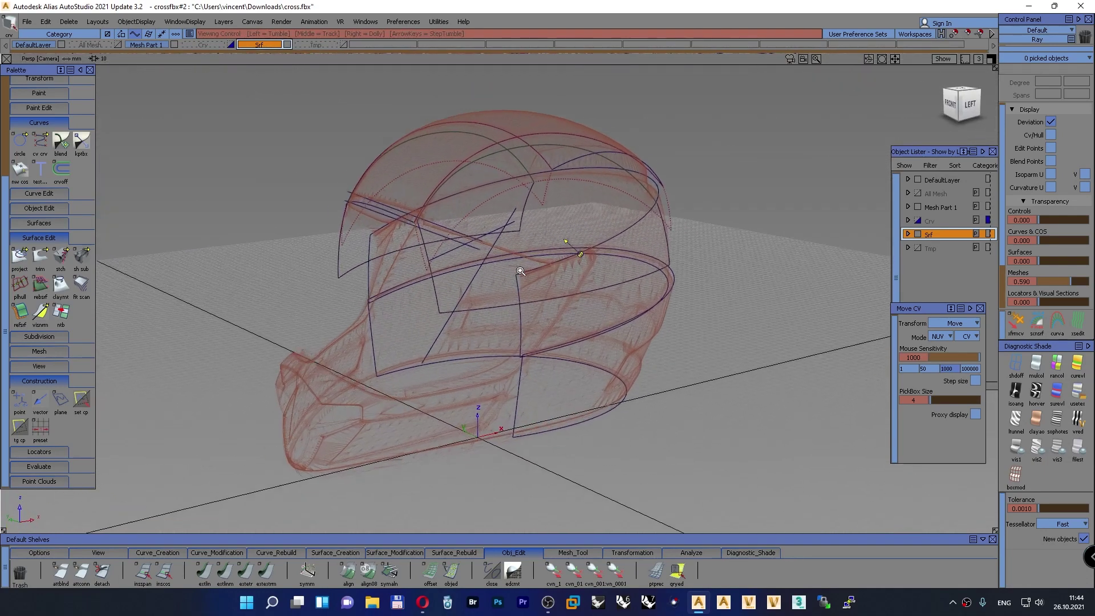
pyautogui.click(1056, 390)
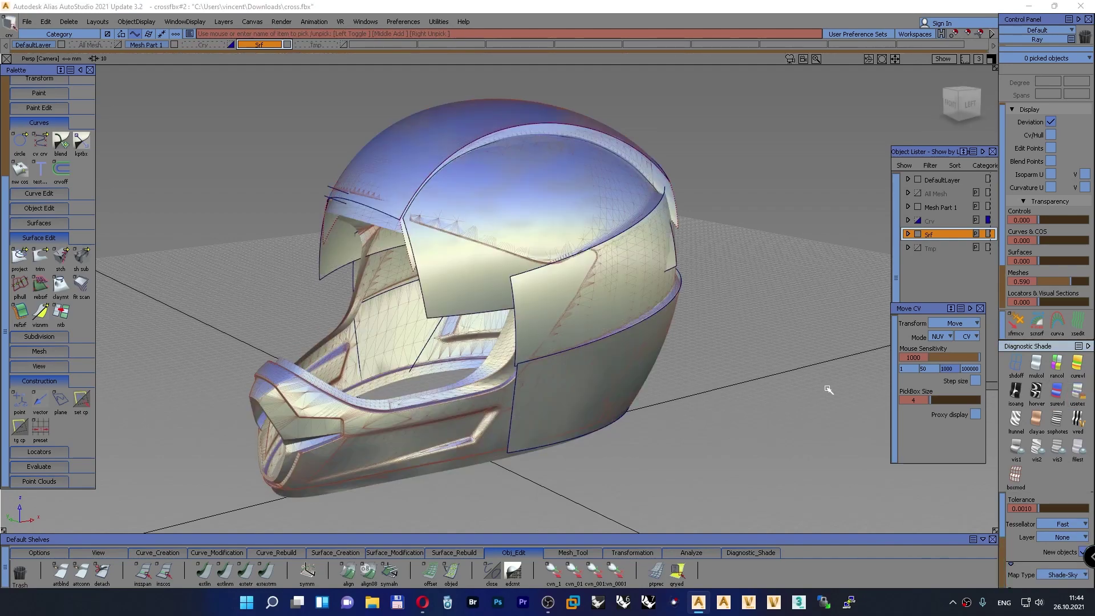
pyautogui.keyDown('alt'); pyautogui.keyDown('shift'); pyautogui.moveTo(684, 383); pyautogui.dragTo(578, 433); pyautogui.keyUp('shift'); pyautogui.keyUp('alt')
# Apply multi-color shading to all the helmet surfaces and examine their fit against the mesh from several sides
pyautogui.keyDown('ctrl'); pyautogui.keyDown('shift'); pyautogui.moveTo(781, 366); pyautogui.dragTo(778, 393); pyautogui.keyUp('shift'); pyautogui.keyUp('ctrl')
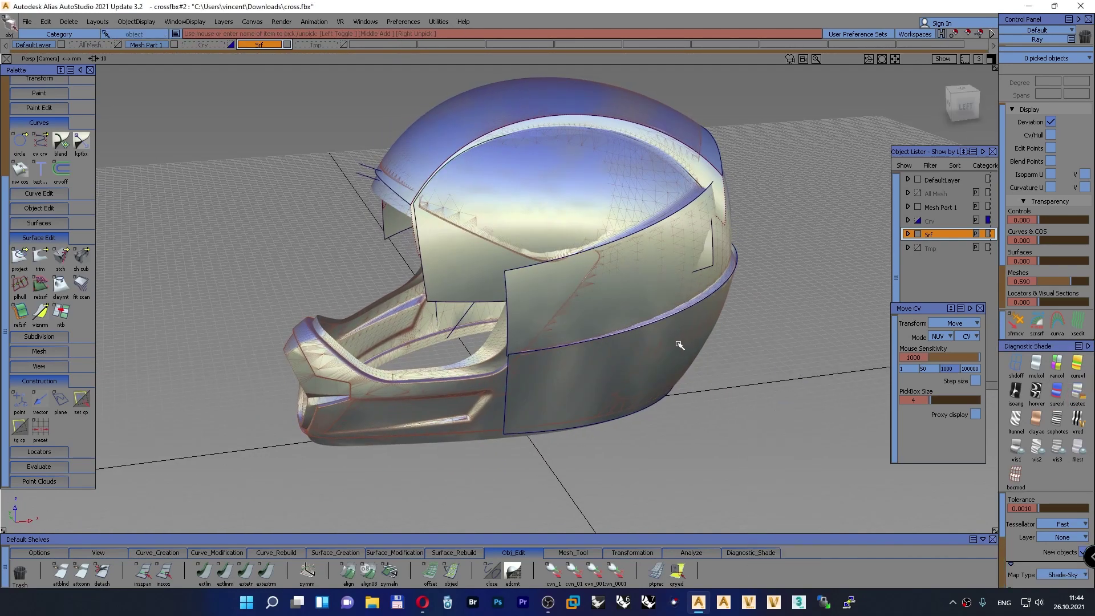
pyautogui.keyDown('ctrl'); pyautogui.keyDown('shift'); pyautogui.moveTo(759, 339); pyautogui.dragTo(707, 349); pyautogui.keyUp('shift'); pyautogui.keyUp('ctrl')
pyautogui.moveTo(771, 437); pyautogui.dragTo(260, 64)
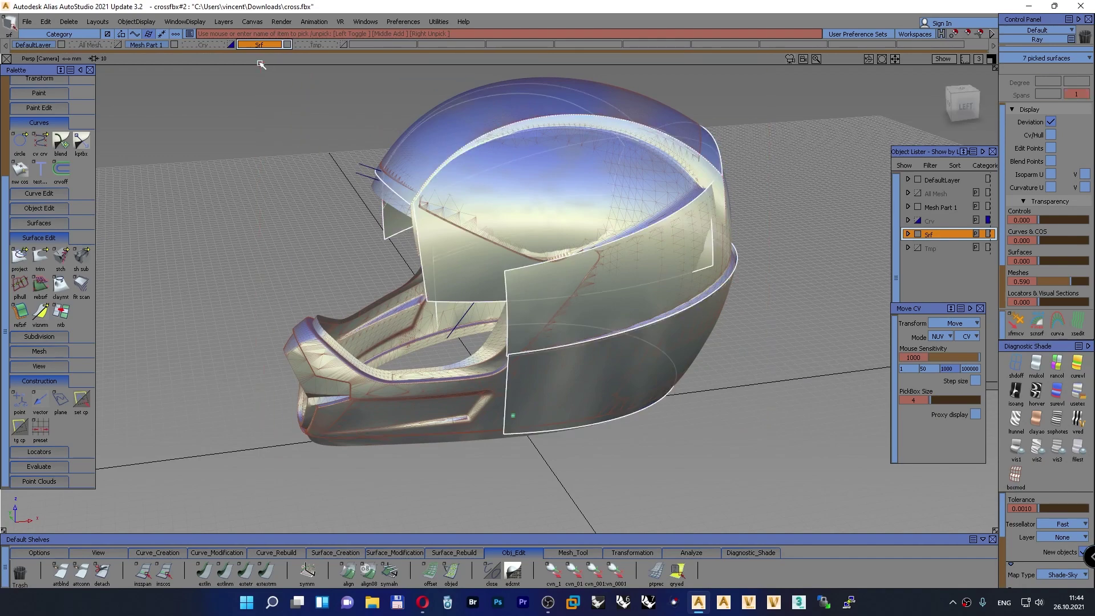
pyautogui.click(1036, 364)
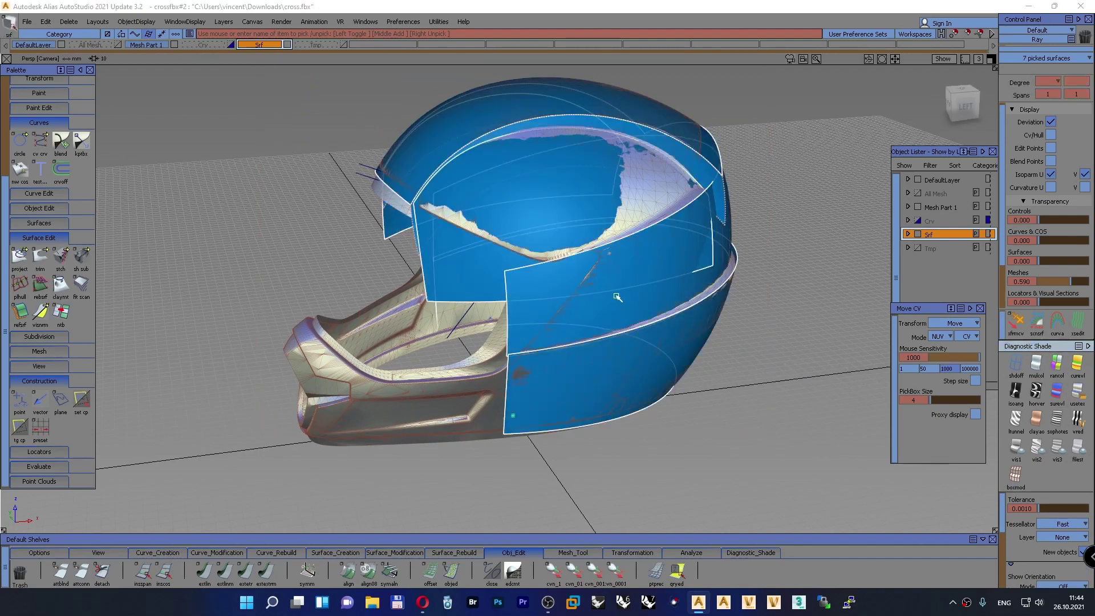
pyautogui.keyDown('ctrl'); pyautogui.keyDown('shift'); pyautogui.moveTo(289, 231); pyautogui.dragTo(289, 199); pyautogui.keyUp('shift'); pyautogui.keyUp('ctrl')
pyautogui.keyDown('alt'); pyautogui.keyDown('shift'); pyautogui.moveTo(684, 256); pyautogui.dragTo(535, 251); pyautogui.keyUp('shift'); pyautogui.keyUp('alt')
pyautogui.keyDown('alt'); pyautogui.keyDown('shift'); pyautogui.moveTo(701, 251); pyautogui.dragTo(584, 273, button='middle'); pyautogui.keyUp('shift'); pyautogui.keyUp('alt')
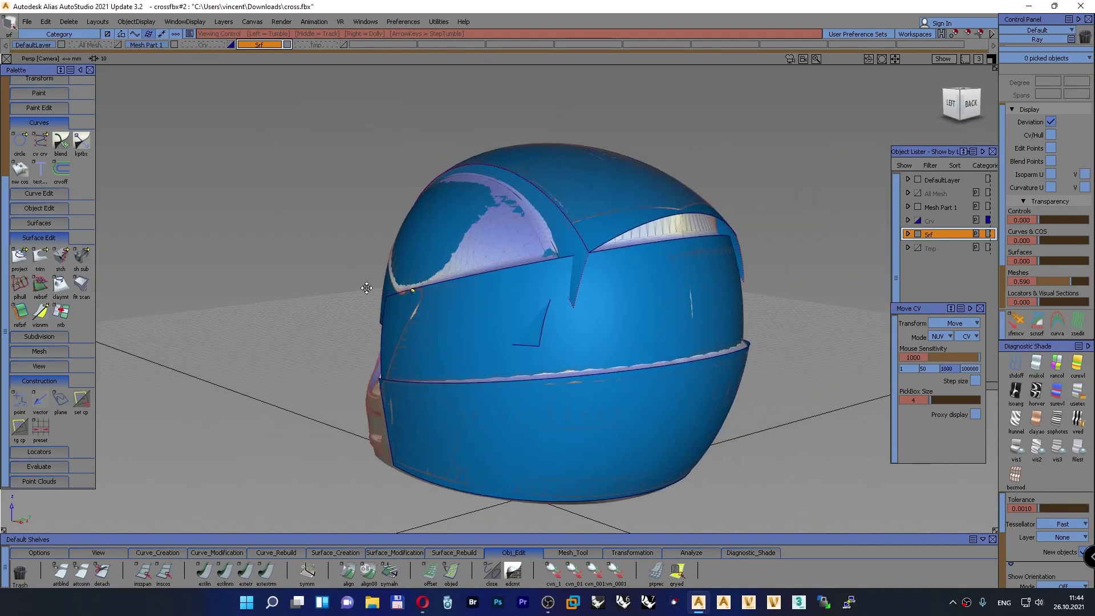
pyautogui.keyDown('alt'); pyautogui.keyDown('shift'); pyautogui.moveTo(584, 273); pyautogui.dragTo(504, 301); pyautogui.keyUp('shift'); pyautogui.keyUp('alt')
pyautogui.keyDown('alt'); pyautogui.keyDown('shift'); pyautogui.moveTo(426, 205); pyautogui.dragTo(494, 210); pyautogui.keyUp('shift'); pyautogui.keyUp('alt')
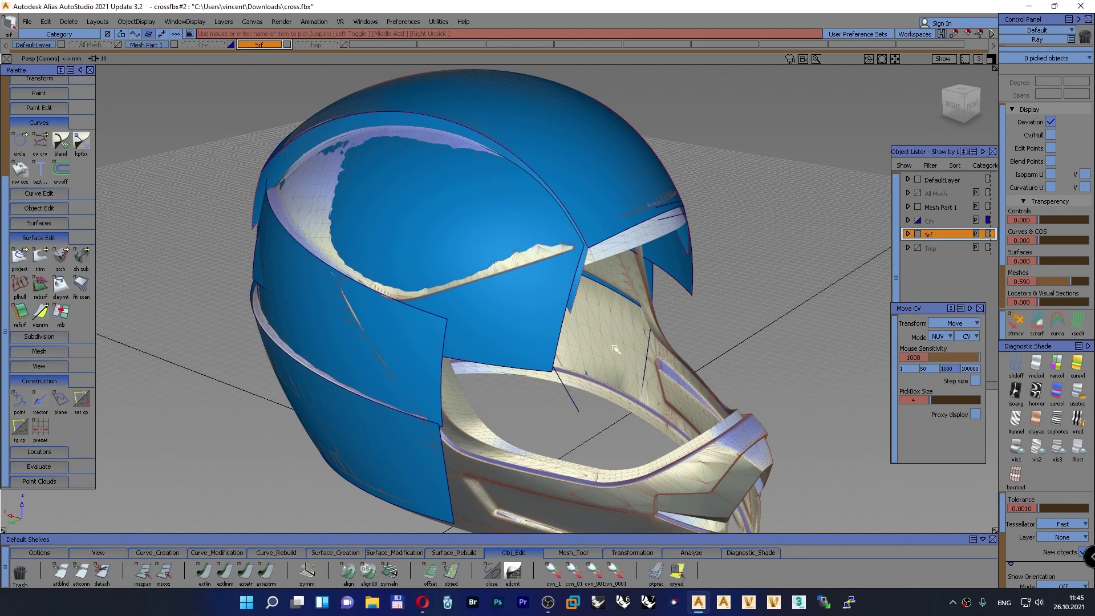
# Hide the four lines and all the helmet surfaces in the left view, leaving only the mesh
pyautogui.press('F6')
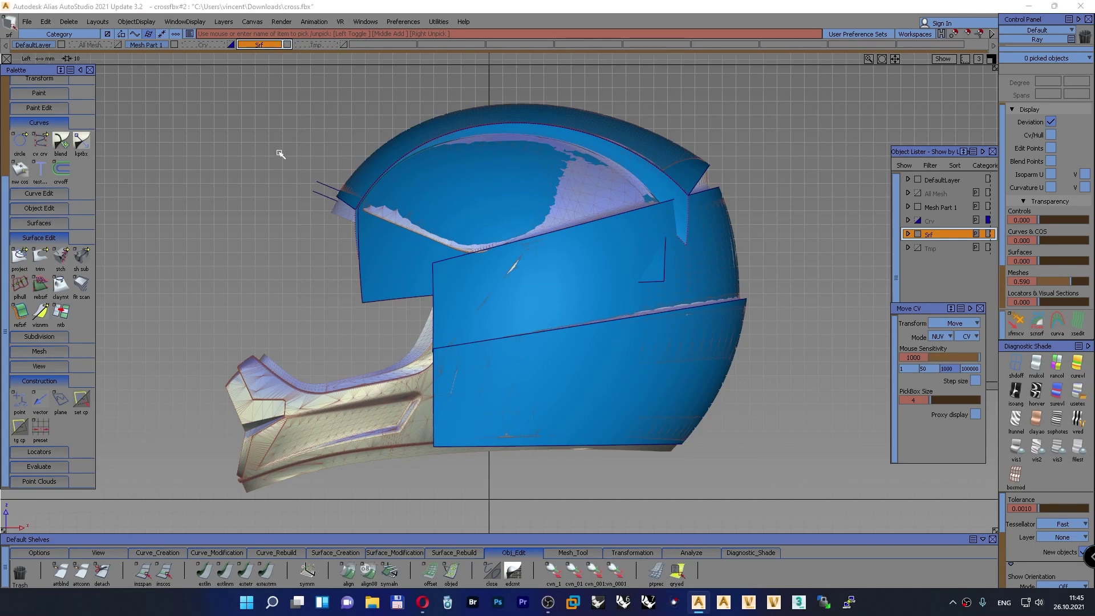
pyautogui.keyDown('ctrl'); pyautogui.keyDown('shift'); pyautogui.moveTo(282, 152); pyautogui.dragTo(314, 169); pyautogui.keyUp('shift'); pyautogui.keyUp('ctrl')
pyautogui.moveTo(756, 483); pyautogui.dragTo(257, 86)
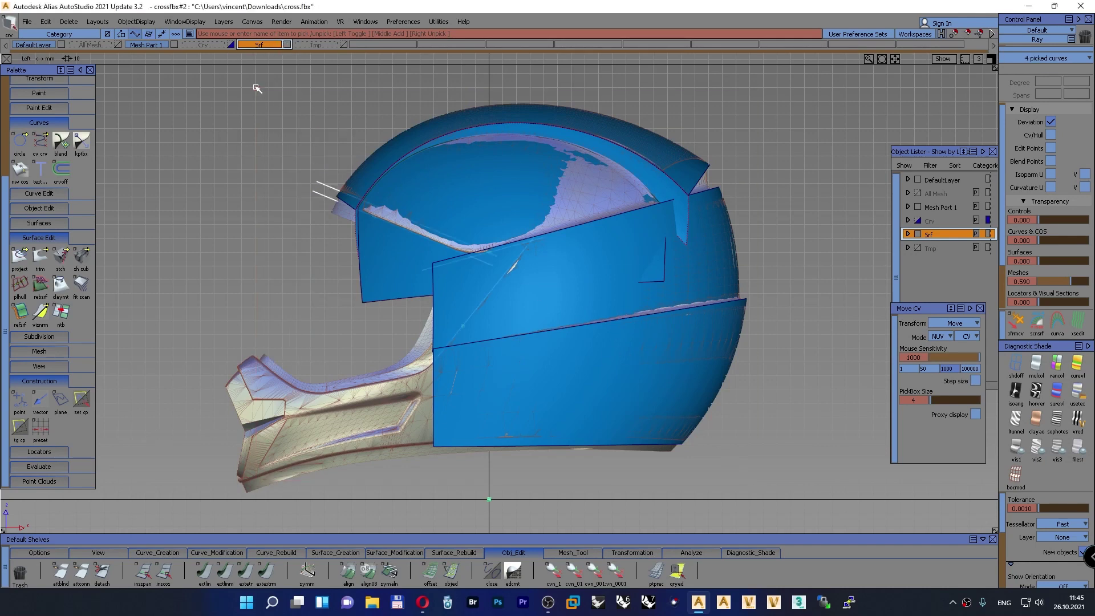
pyautogui.keyDown('ctrl'); pyautogui.keyDown('shift'); pyautogui.moveTo(252, 139); pyautogui.dragTo(254, 234, button='right'); pyautogui.keyUp('shift'); pyautogui.keyUp('ctrl')
pyautogui.keyDown('ctrl'); pyautogui.keyDown('shift'); pyautogui.moveTo(256, 132); pyautogui.dragTo(213, 145); pyautogui.keyUp('shift'); pyautogui.keyUp('ctrl')
pyautogui.moveTo(793, 488); pyautogui.dragTo(240, 200)
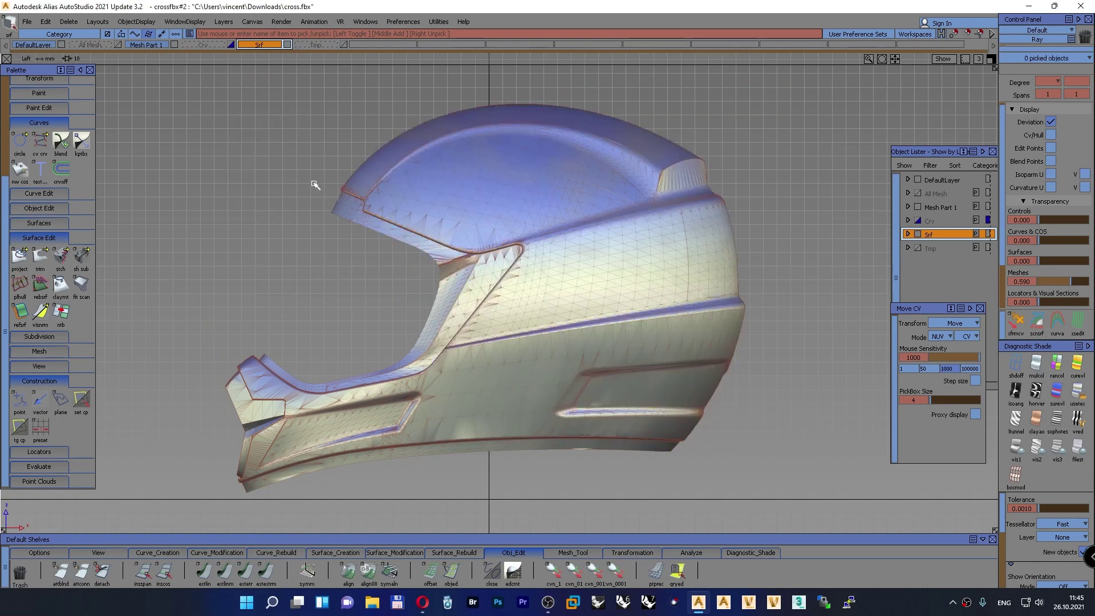
# Turn off diagnostic shading and set the mesh transparency to 0.060
pyautogui.click(1014, 366)
pyautogui.keyDown('alt'); pyautogui.keyDown('shift'); pyautogui.moveTo(652, 237); pyautogui.dragTo(579, 269, button='middle'); pyautogui.keyUp('shift'); pyautogui.keyUp('alt')
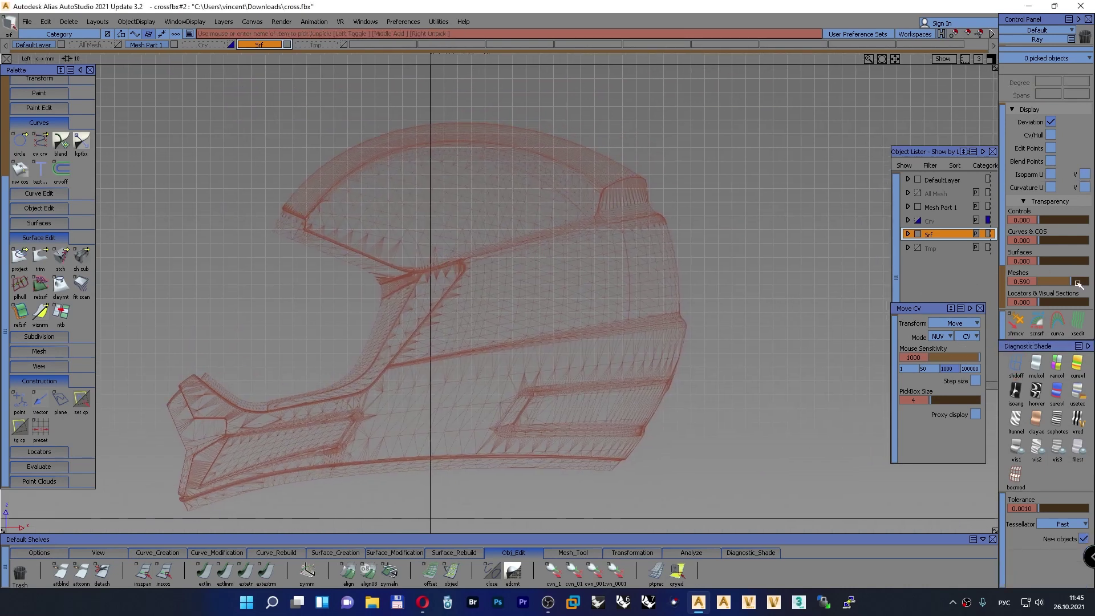
pyautogui.moveTo(1077, 283); pyautogui.dragTo(1039, 282)
pyautogui.keyDown('alt'); pyautogui.keyDown('shift'); pyautogui.moveTo(464, 232); pyautogui.dragTo(386, 190, button='right'); pyautogui.keyUp('shift'); pyautogui.keyUp('alt')
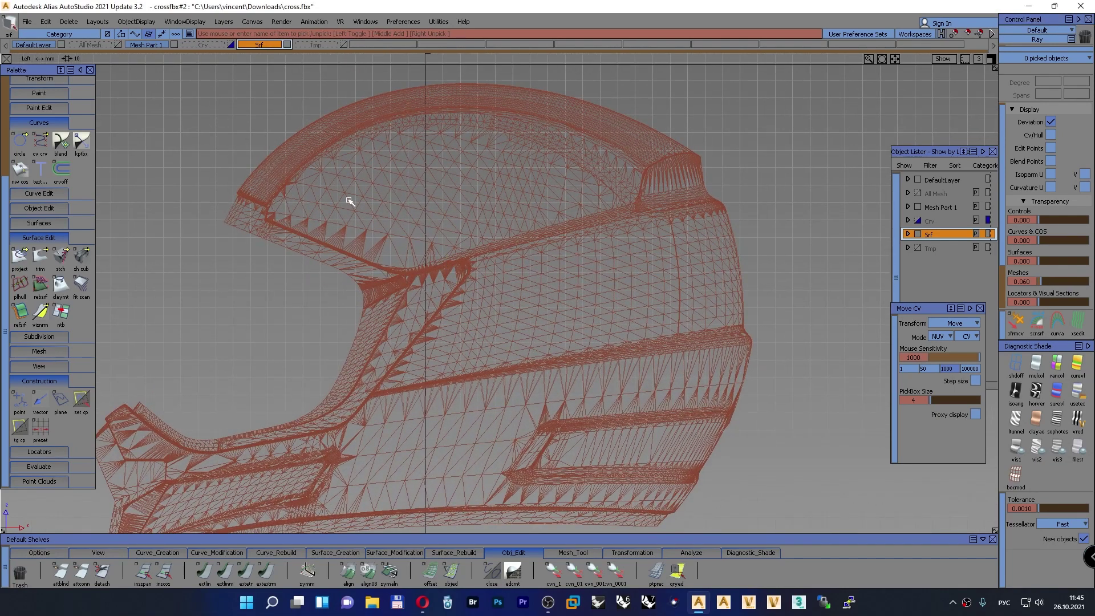
# Draw a straight edit-point line lengthwise across the helmet's upper side panel, from its front corner to near its rear end
pyautogui.click(155, 552)
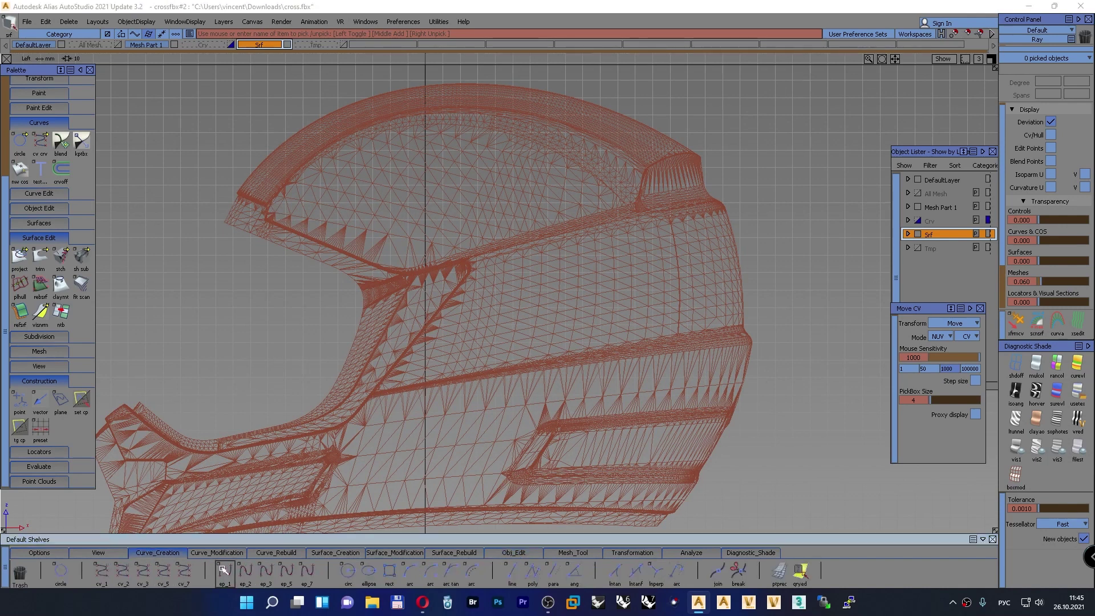
pyautogui.click(277, 208)
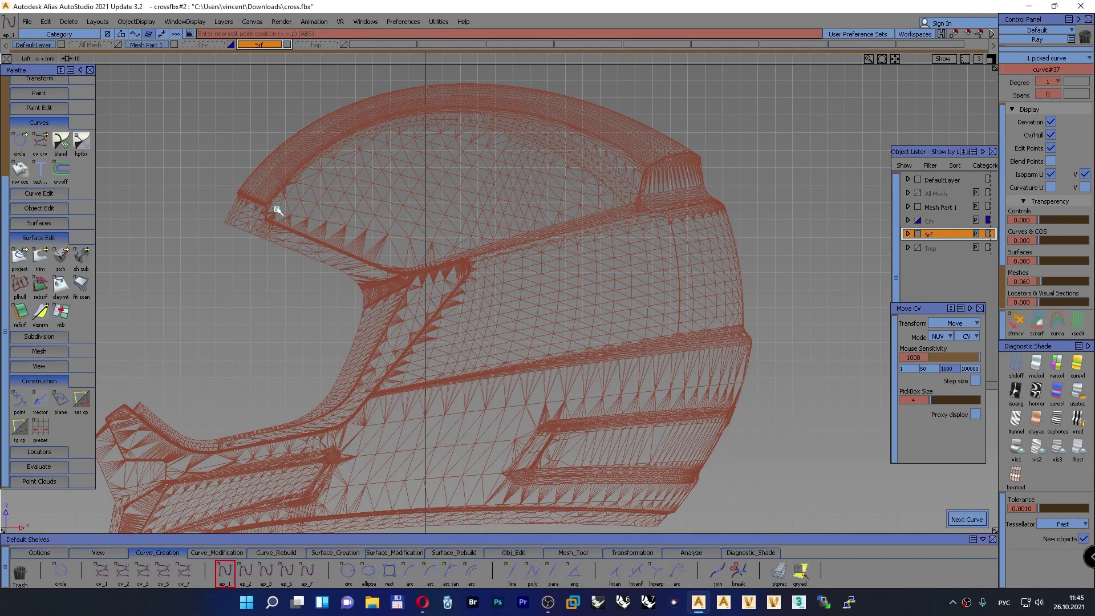
pyautogui.click(619, 204)
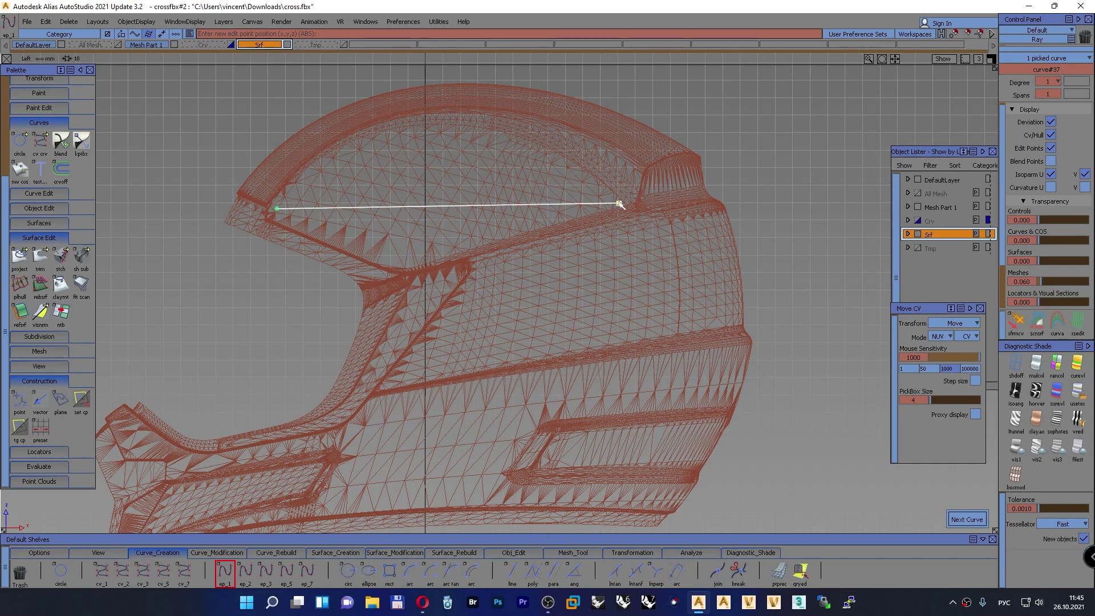
pyautogui.keyDown('ctrl'); pyautogui.keyDown('shift'); pyautogui.moveTo(499, 164); pyautogui.dragTo(502, 137); pyautogui.keyUp('shift'); pyautogui.keyUp('ctrl')
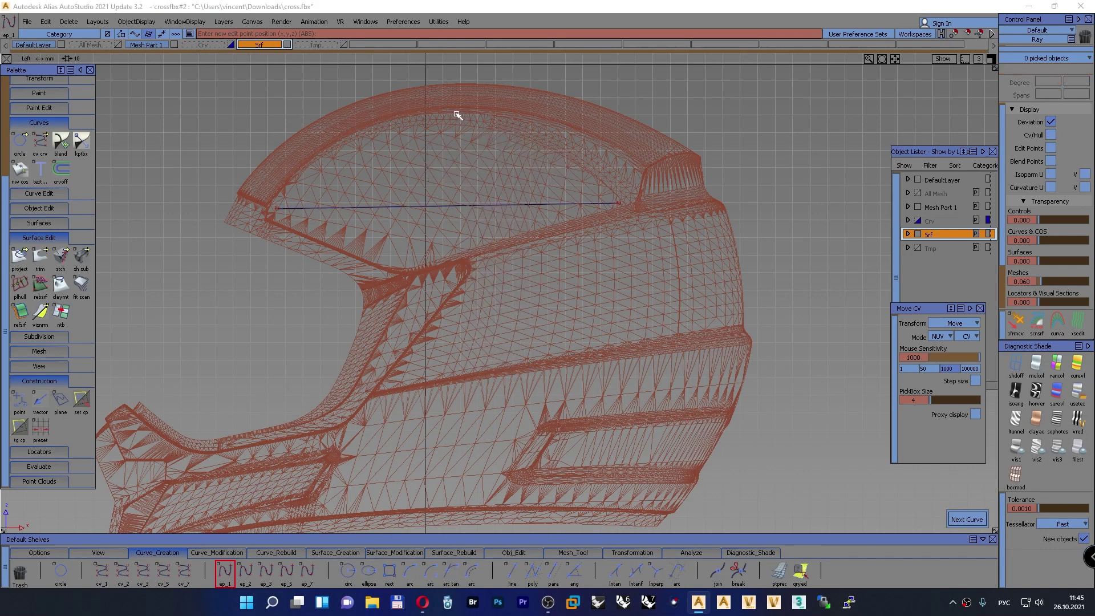
# Draw a vertical line from the middle of the lengthwise line up to the helmet's top rim
pyautogui.click(454, 206)
pyautogui.moveTo(449, 149); pyautogui.dragTo(448, 88, button='right')
pyautogui.keyDown('ctrl'); pyautogui.keyDown('shift'); pyautogui.moveTo(491, 76); pyautogui.dragTo(490, 50); pyautogui.keyUp('shift'); pyautogui.keyUp('ctrl')
pyautogui.keyDown('ctrl'); pyautogui.keyDown('shift'); pyautogui.moveTo(470, 140); pyautogui.dragTo(474, 167); pyautogui.keyUp('shift'); pyautogui.keyUp('ctrl')
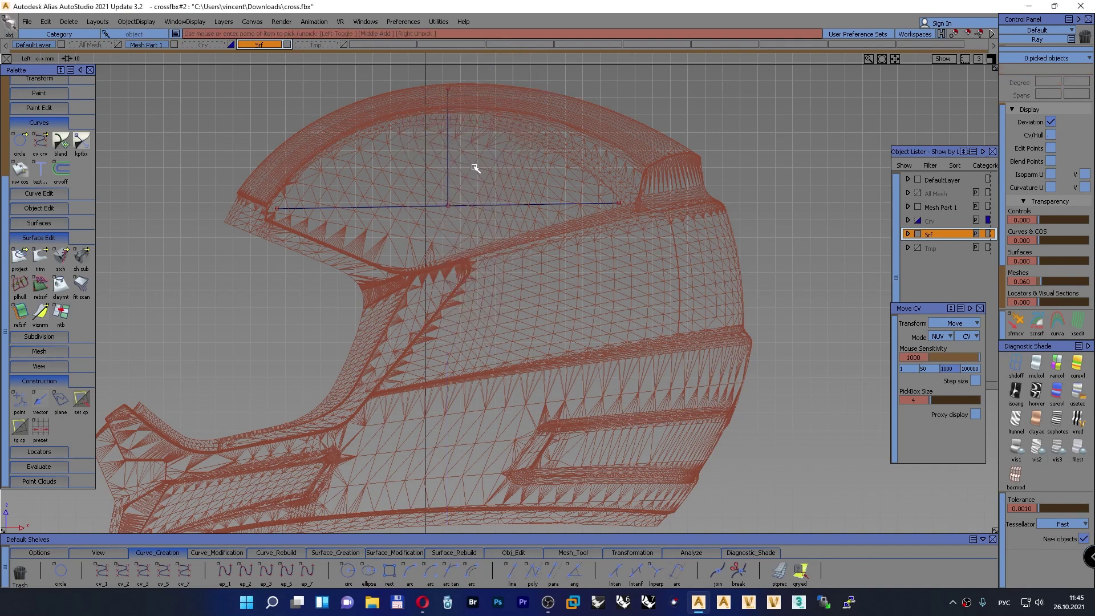
# Extend the lower end of the vertical line down to the upper side panel's bottom edge
pyautogui.click(437, 553)
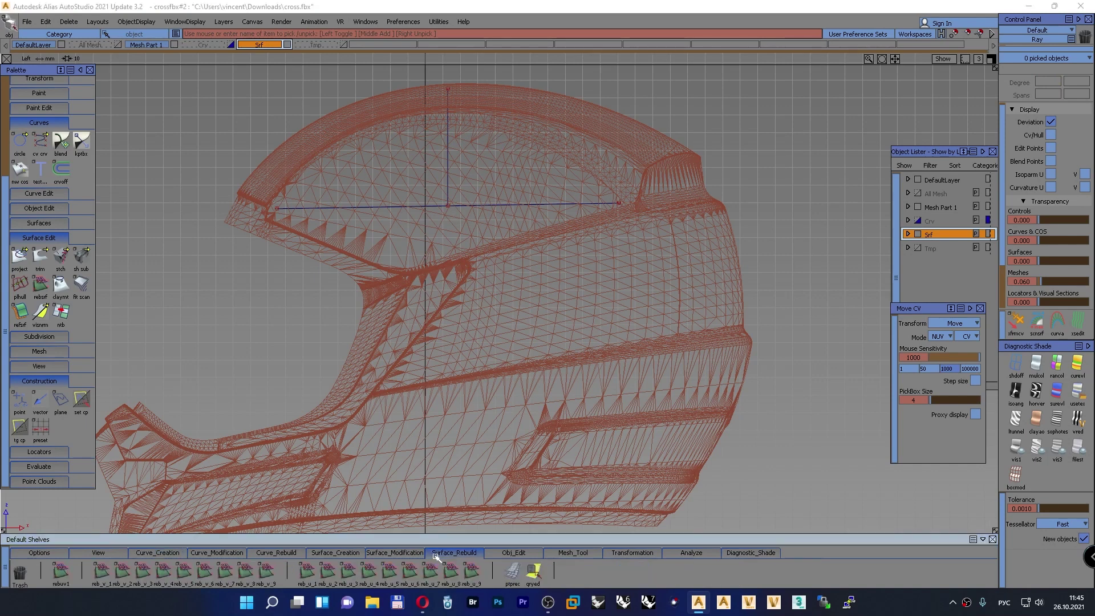
pyautogui.click(502, 554)
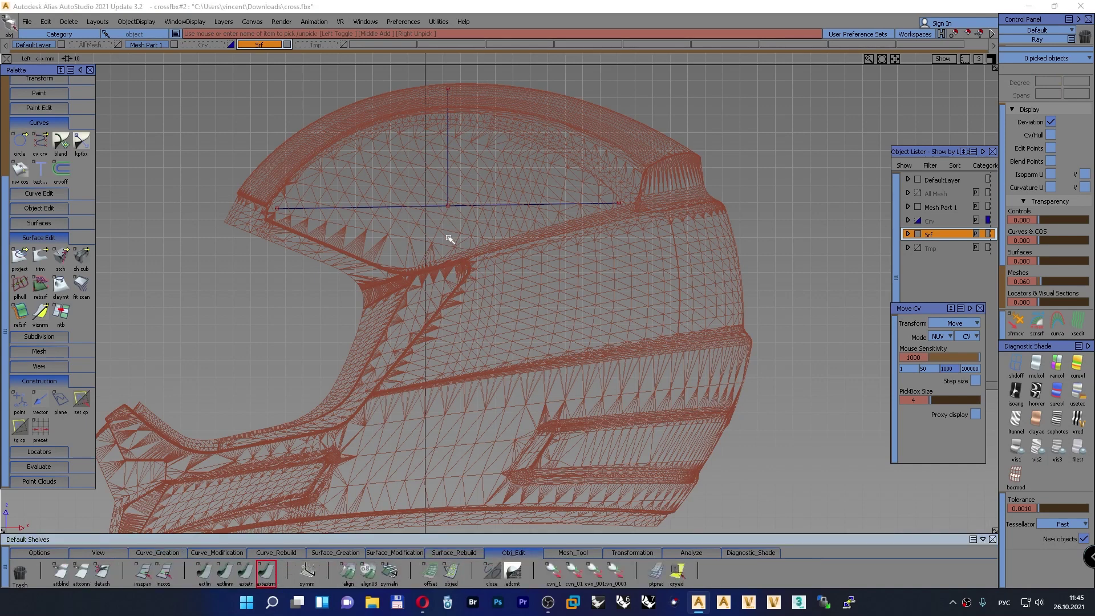
pyautogui.click(448, 188)
pyautogui.moveTo(450, 234); pyautogui.dragTo(451, 281)
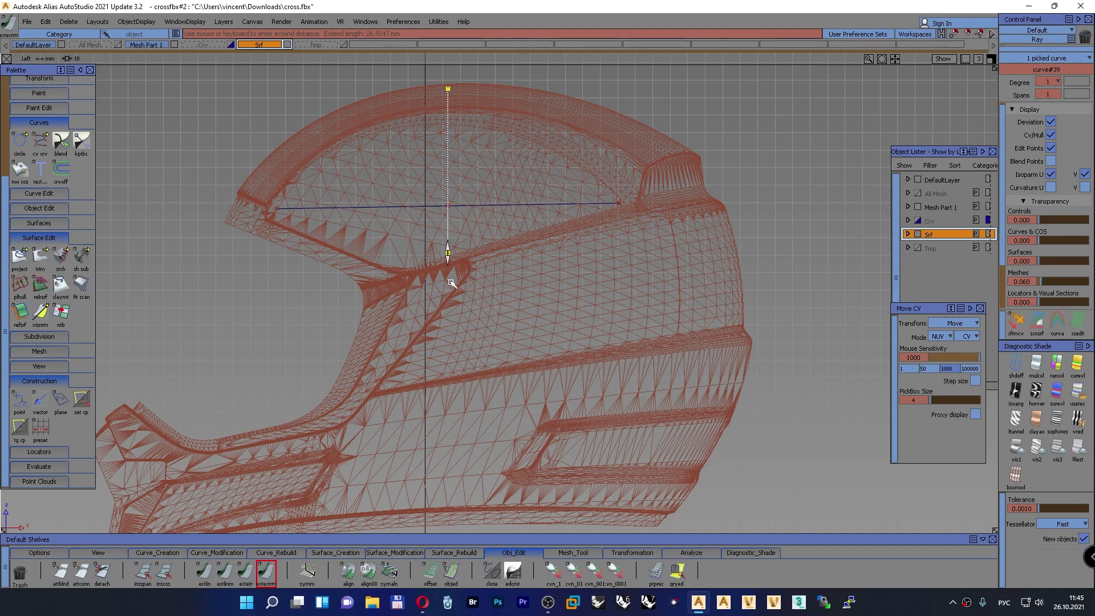
pyautogui.keyDown('ctrl'); pyautogui.keyDown('shift'); pyautogui.moveTo(406, 217); pyautogui.dragTo(420, 176); pyautogui.keyUp('shift'); pyautogui.keyUp('ctrl')
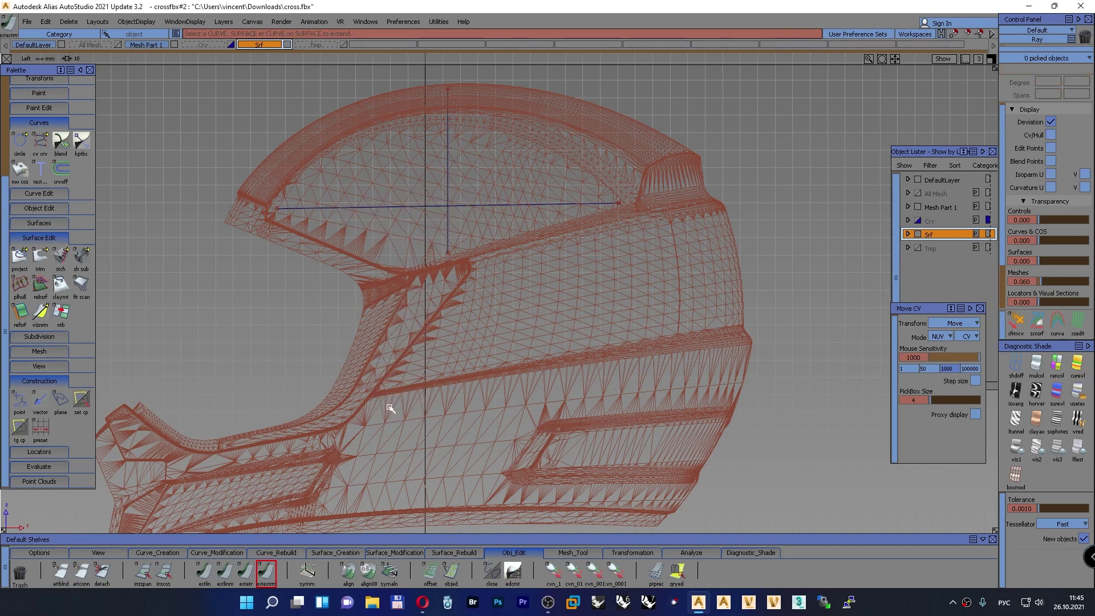
# Project the lengthwise and vertical lines onto the helmet mesh in the left view
pyautogui.click(573, 553)
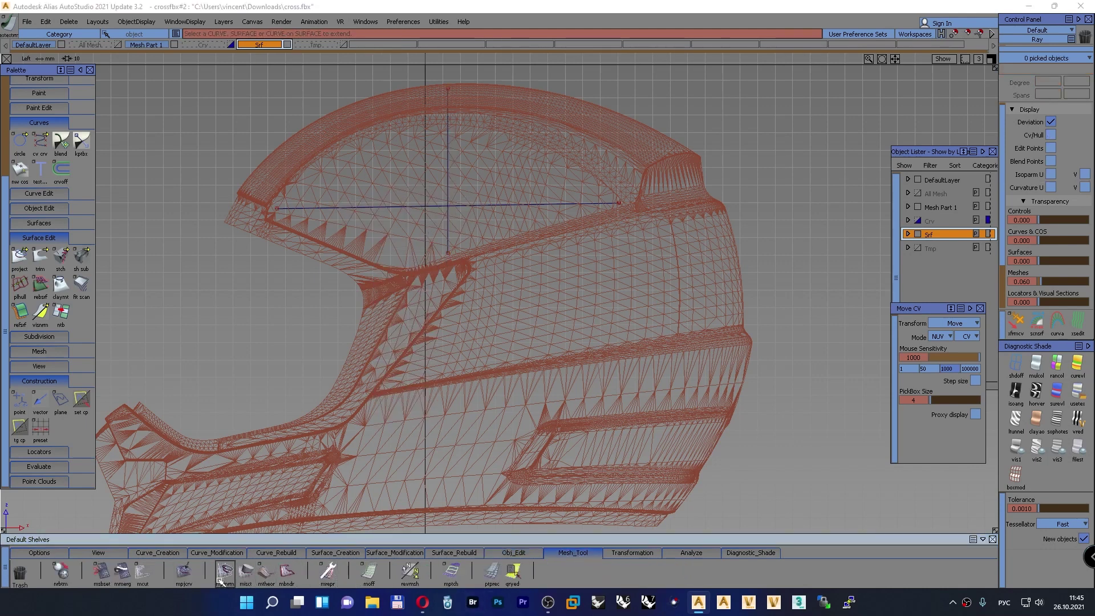
pyautogui.click(183, 571)
pyautogui.click(488, 219)
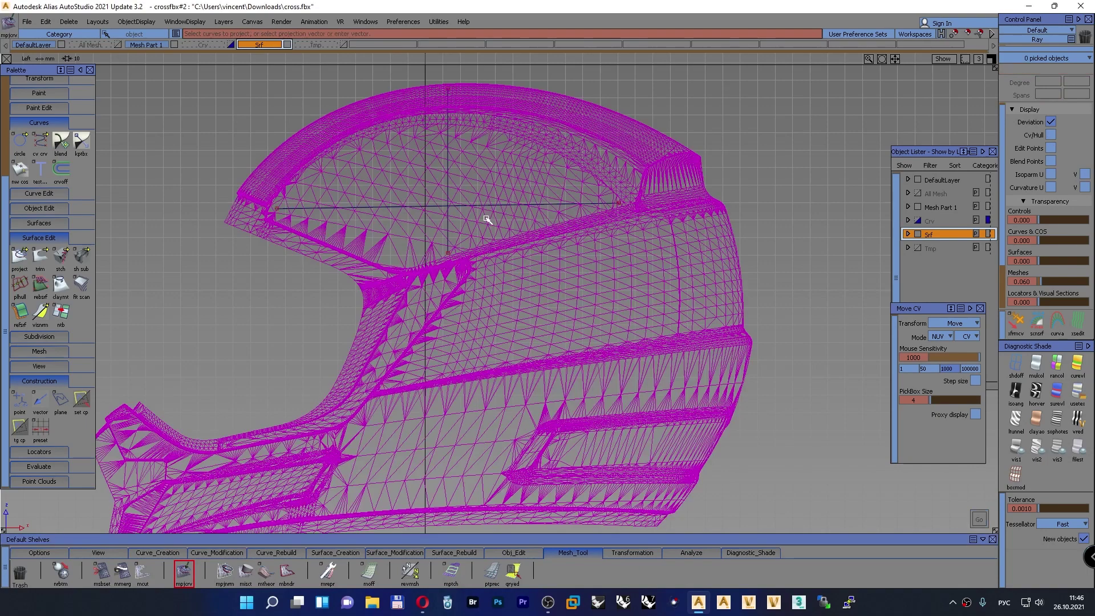
pyautogui.click(487, 207)
pyautogui.click(448, 186)
pyautogui.press('space')
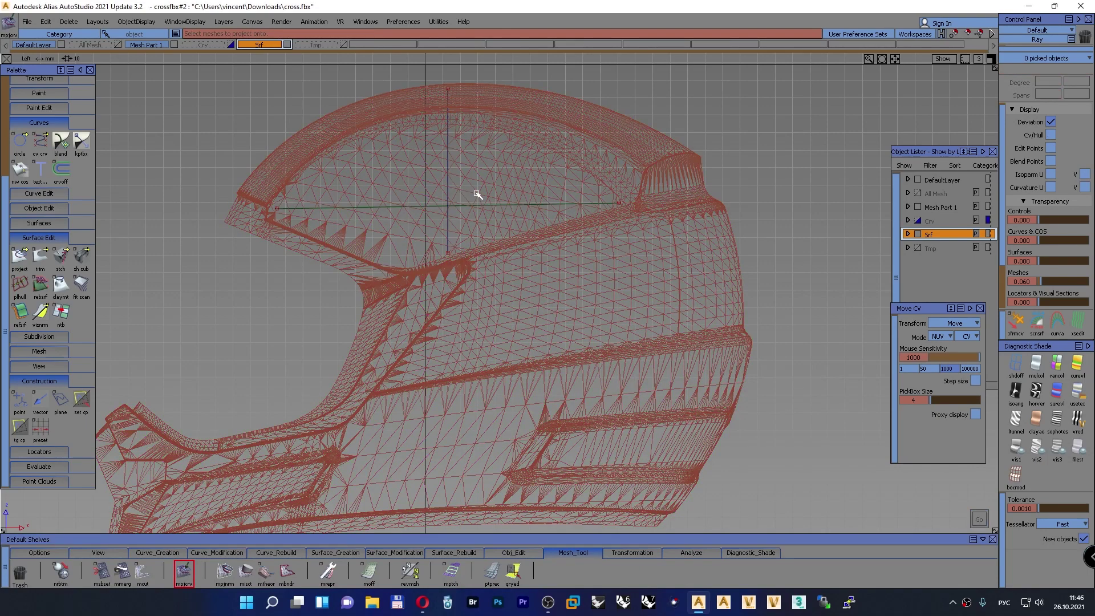
# Fit a degree 3, single-span curve to the lengthwise projected mesh curve, pulling both ends inward to limit its range
pyautogui.keyDown('alt'); pyautogui.keyDown('shift'); pyautogui.moveTo(478, 194); pyautogui.dragTo(402, 260); pyautogui.keyUp('shift'); pyautogui.keyUp('alt')
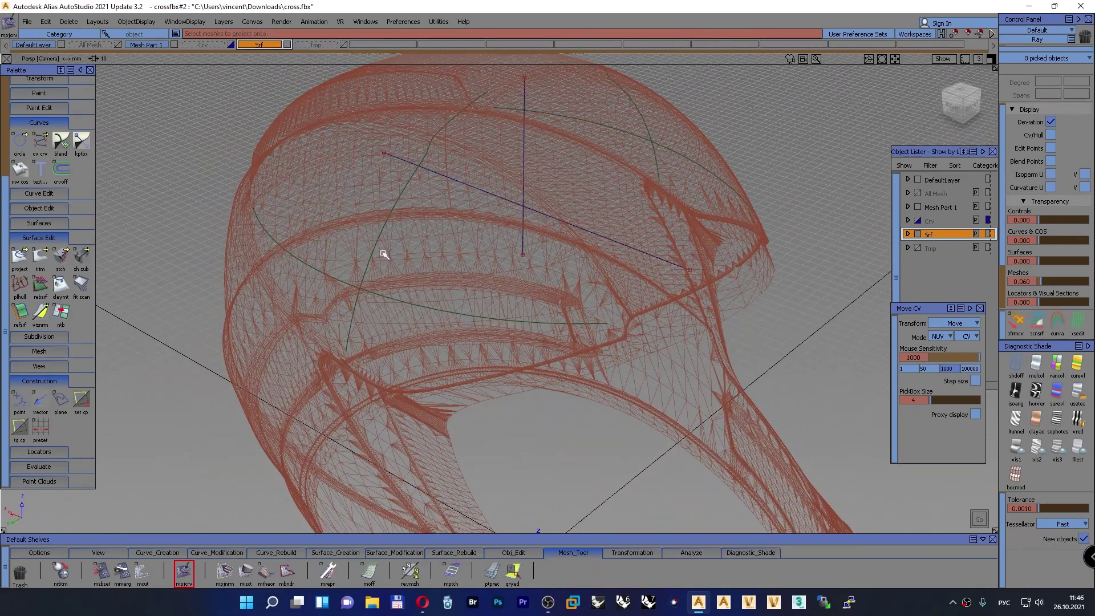
pyautogui.click(278, 553)
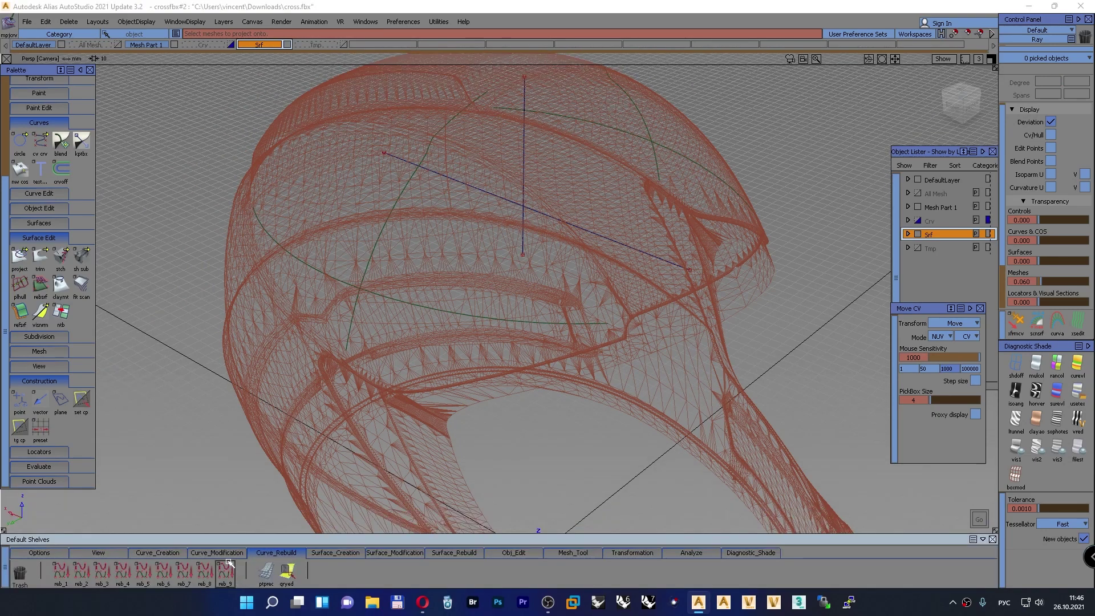
pyautogui.click(217, 552)
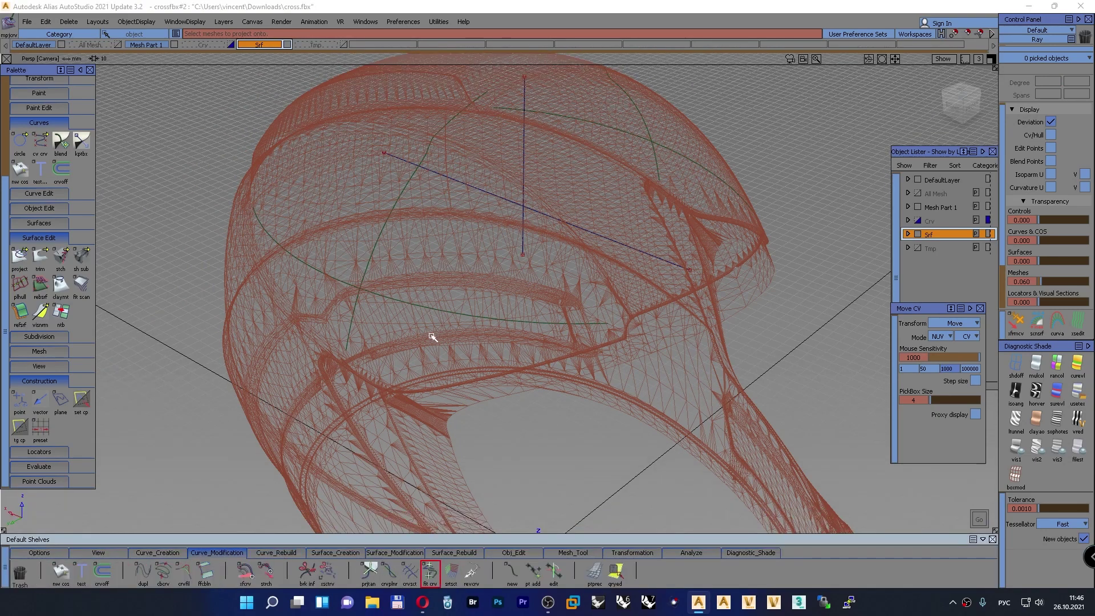
pyautogui.click(427, 309)
pyautogui.keyDown('alt'); pyautogui.keyDown('shift'); pyautogui.moveTo(427, 308); pyautogui.dragTo(526, 335, button='middle'); pyautogui.keyUp('shift'); pyautogui.keyUp('alt')
pyautogui.moveTo(685, 349); pyautogui.dragTo(672, 349)
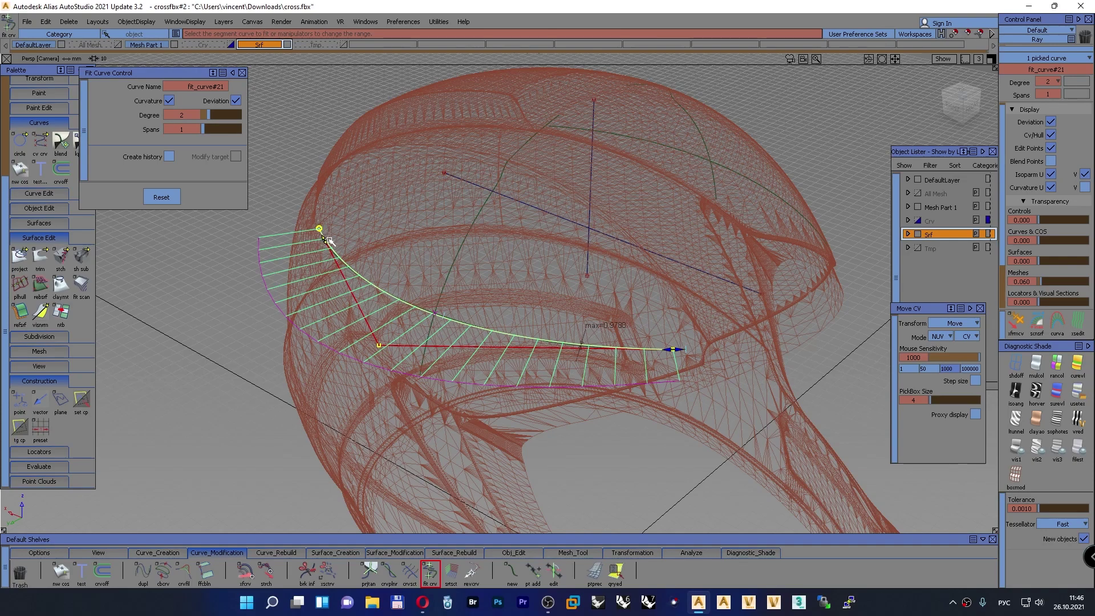
pyautogui.moveTo(320, 230); pyautogui.dragTo(392, 280)
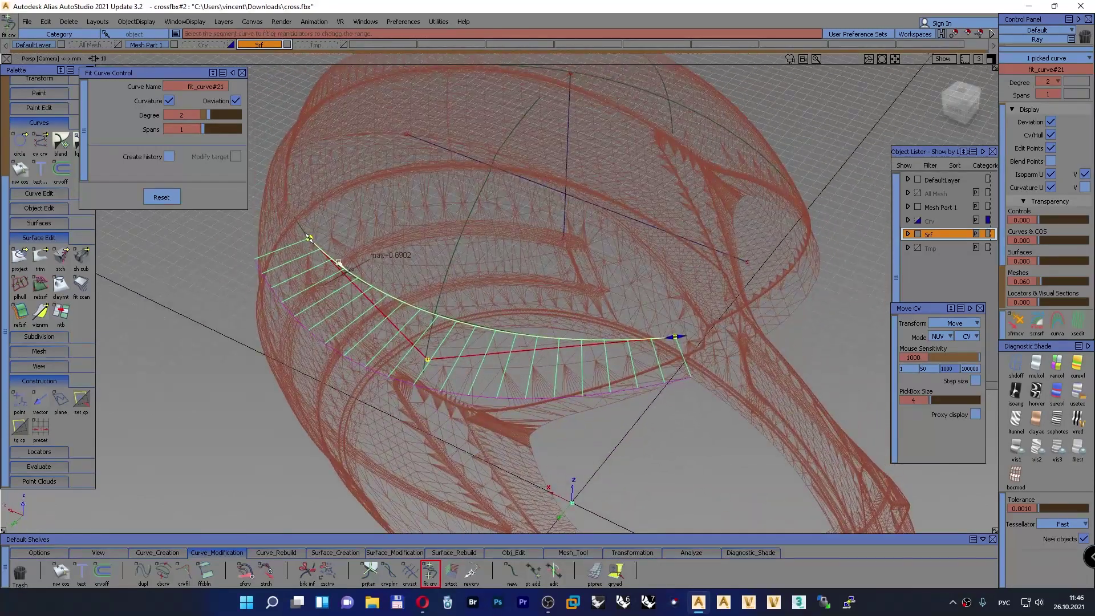
pyautogui.click(214, 116)
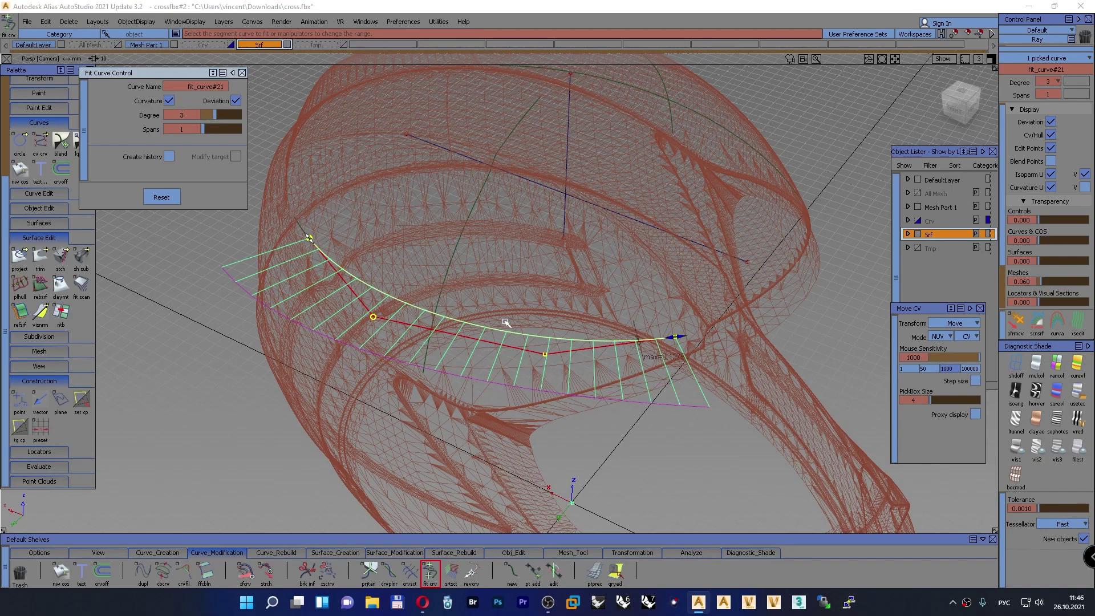
# Fine-tune the rear end of the lengthwise fit curve close to the panel's edge and accept the fit
pyautogui.keyDown('alt'); pyautogui.keyDown('shift'); pyautogui.moveTo(500, 240); pyautogui.dragTo(478, 259); pyautogui.keyUp('shift'); pyautogui.keyUp('alt')
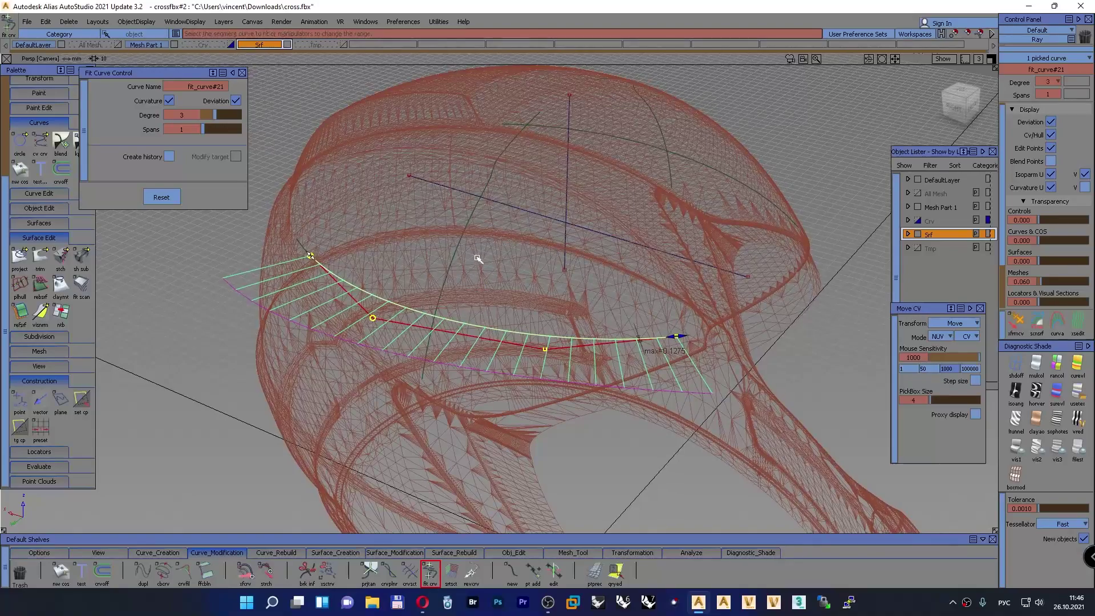
pyautogui.hotkey('shift', 'alt')
pyautogui.keyDown('alt'); pyautogui.keyDown('shift'); pyautogui.moveTo(299, 240); pyautogui.dragTo(354, 257, button='right'); pyautogui.keyUp('shift'); pyautogui.keyUp('alt')
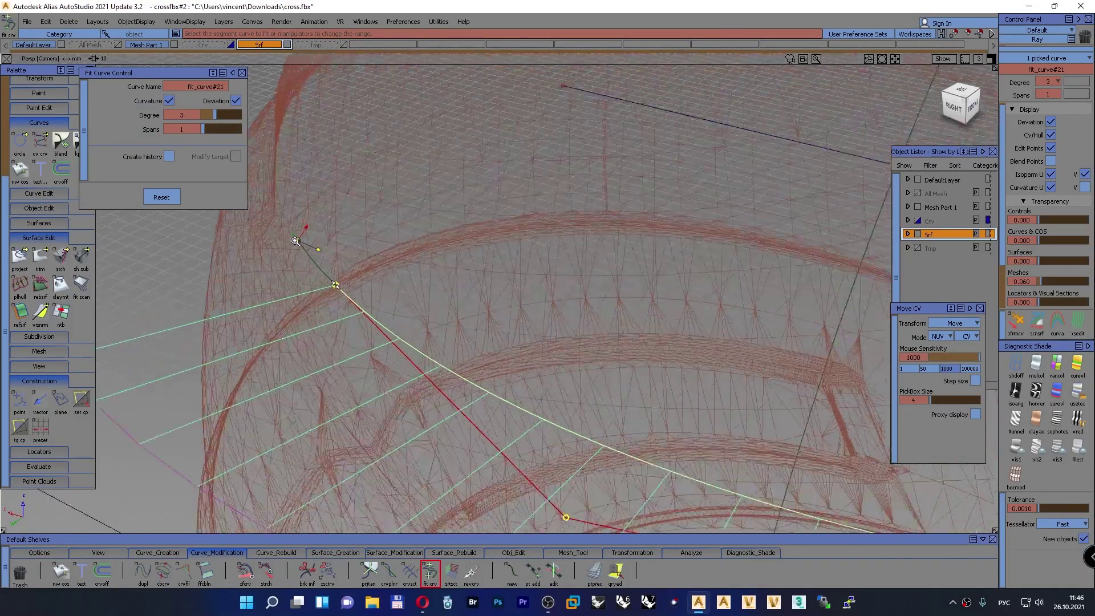
pyautogui.keyDown('alt'); pyautogui.keyDown('shift'); pyautogui.moveTo(353, 256); pyautogui.dragTo(301, 312); pyautogui.keyUp('shift'); pyautogui.keyUp('alt')
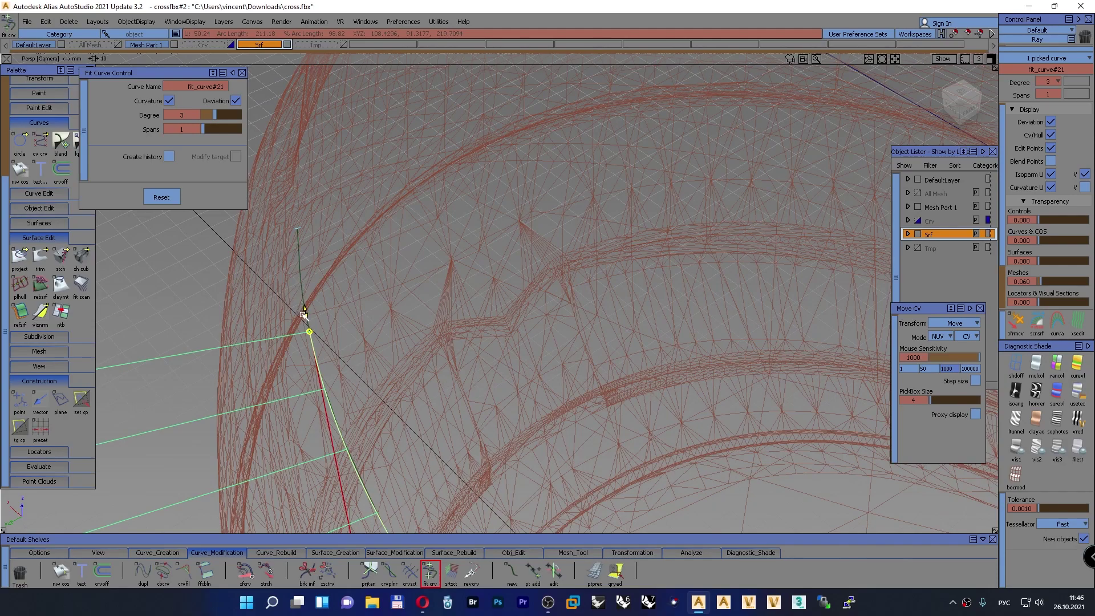
pyautogui.keyDown('alt'); pyautogui.keyDown('shift'); pyautogui.moveTo(350, 278); pyautogui.dragTo(335, 299, button='right'); pyautogui.keyUp('shift'); pyautogui.keyUp('alt')
pyautogui.keyDown('alt'); pyautogui.keyDown('shift'); pyautogui.moveTo(335, 298); pyautogui.dragTo(433, 309); pyautogui.keyUp('shift'); pyautogui.keyUp('alt')
pyautogui.keyDown('alt'); pyautogui.keyDown('shift'); pyautogui.moveTo(434, 309); pyautogui.dragTo(421, 311, button='right'); pyautogui.keyUp('shift'); pyautogui.keyUp('alt')
pyautogui.keyDown('alt'); pyautogui.keyDown('shift'); pyautogui.moveTo(421, 311); pyautogui.dragTo(495, 298); pyautogui.keyUp('shift'); pyautogui.keyUp('alt')
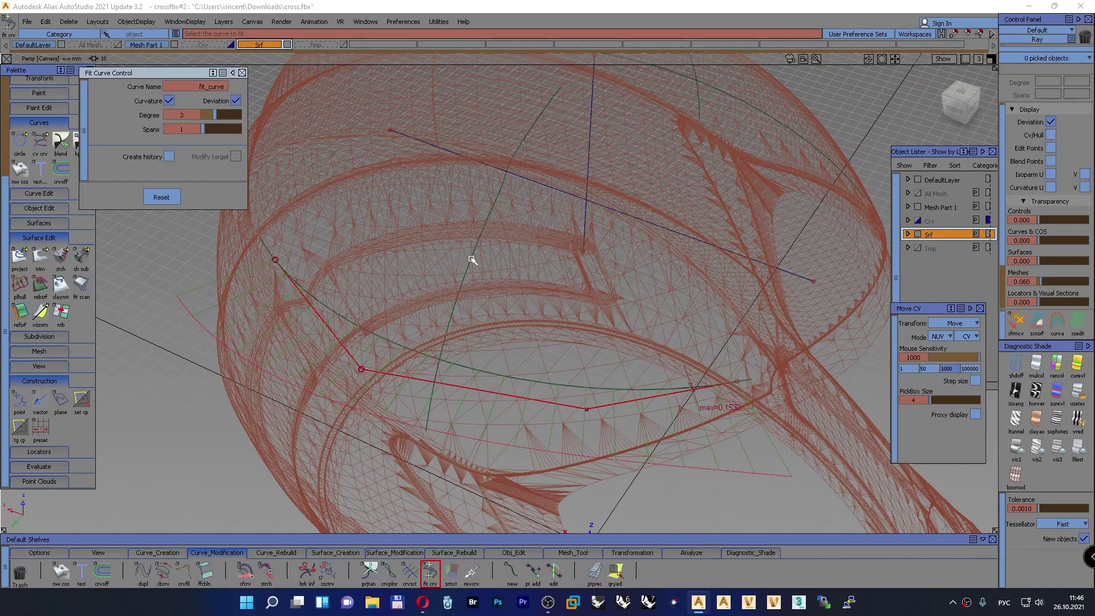
# Fit a curve to the vertical projected mesh curve and adjust its upper and lower ends within the side panel
pyautogui.click(472, 259)
pyautogui.moveTo(552, 98); pyautogui.dragTo(516, 193)
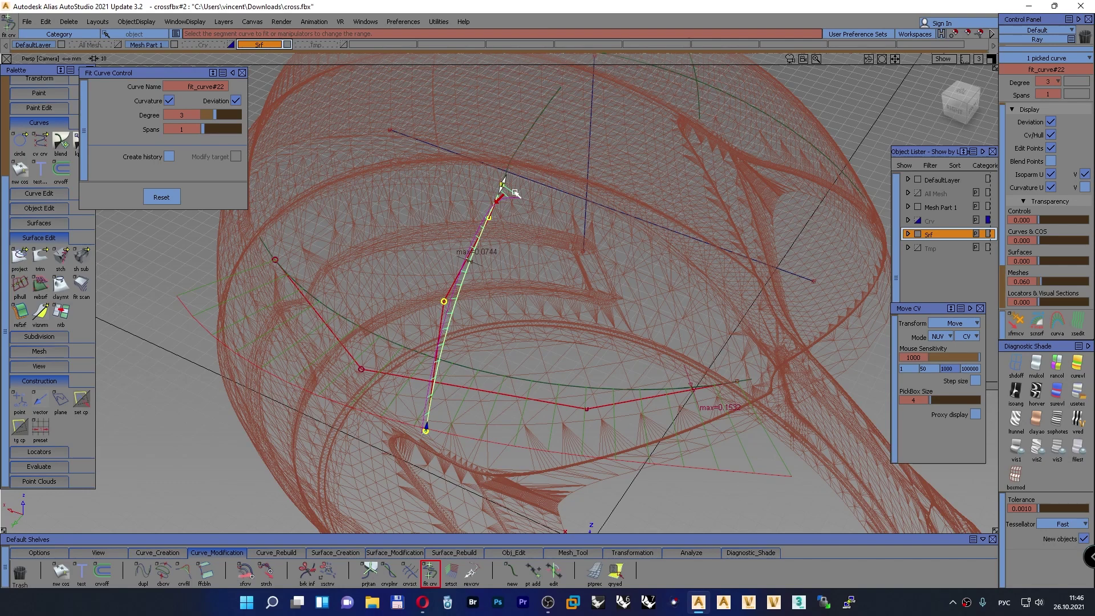
pyautogui.press('F6')
pyautogui.moveTo(449, 137); pyautogui.dragTo(450, 128)
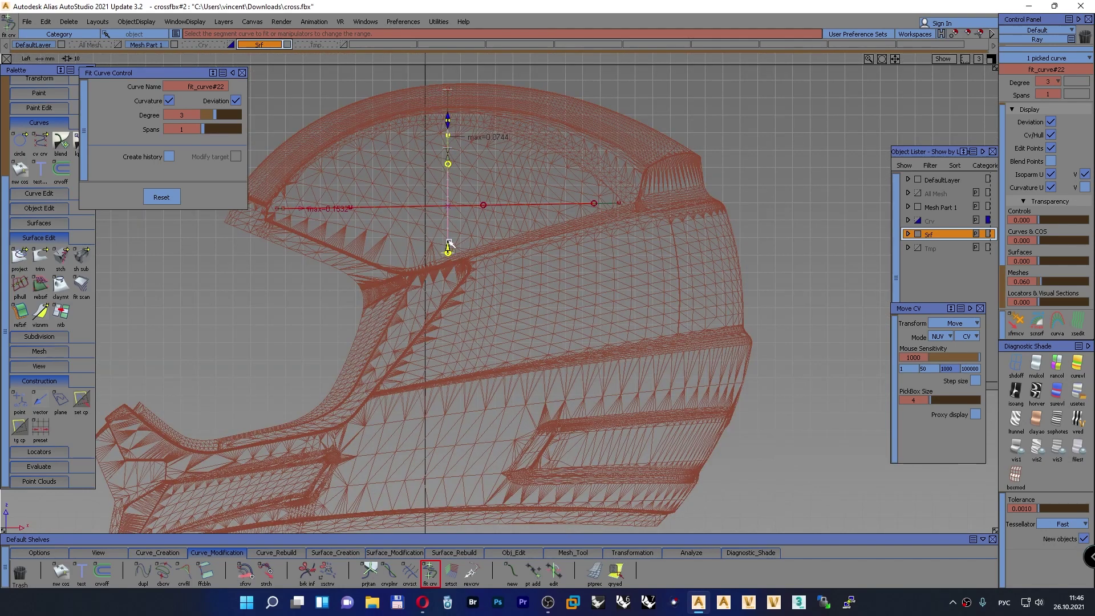
pyautogui.moveTo(449, 242); pyautogui.dragTo(451, 239)
# Refine the upper end of the vertical fit curve, set its degree to 2, and accept the fit
pyautogui.press('F8')
pyautogui.keyDown('alt'); pyautogui.keyDown('shift'); pyautogui.moveTo(527, 297); pyautogui.dragTo(440, 255); pyautogui.keyUp('shift'); pyautogui.keyUp('alt')
pyautogui.moveTo(469, 175); pyautogui.dragTo(457, 195)
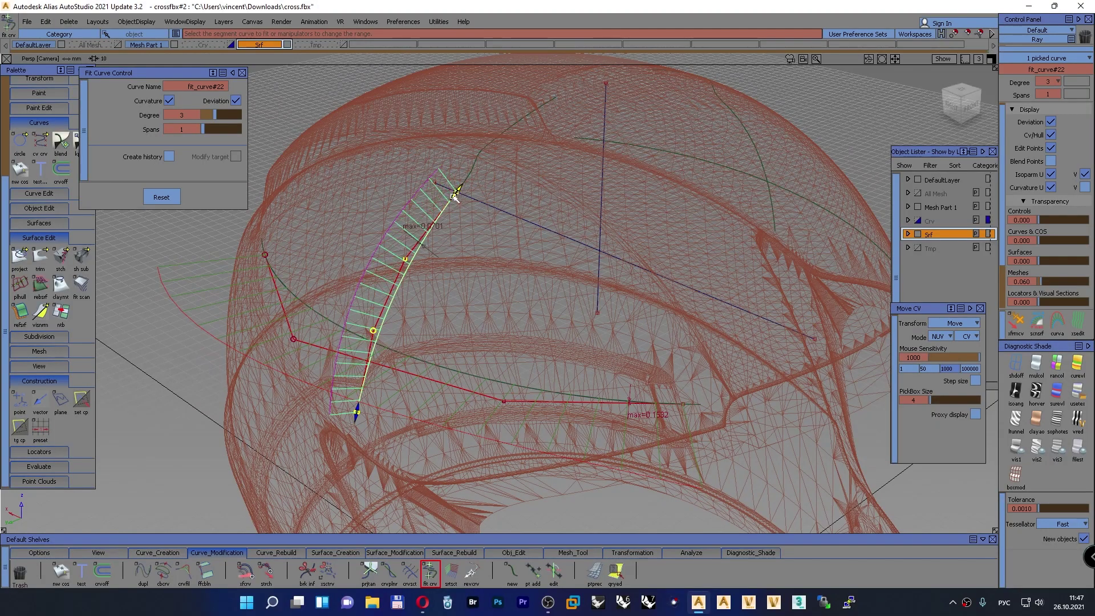
pyautogui.keyDown('alt'); pyautogui.keyDown('shift'); pyautogui.moveTo(454, 283); pyautogui.dragTo(400, 258); pyautogui.keyUp('shift'); pyautogui.keyUp('alt')
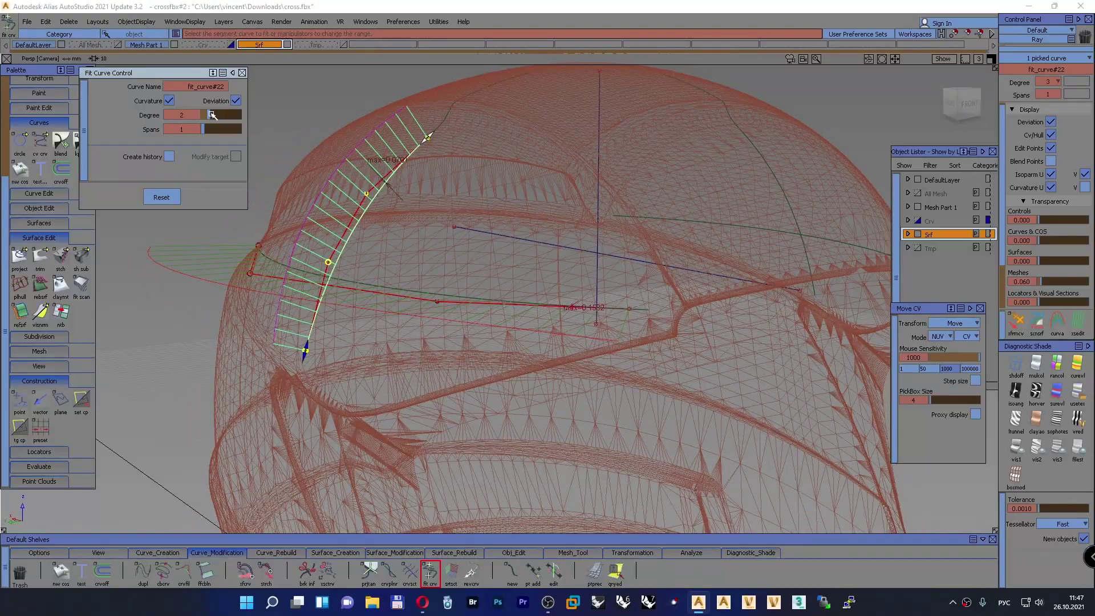
pyautogui.moveTo(216, 114); pyautogui.dragTo(212, 116)
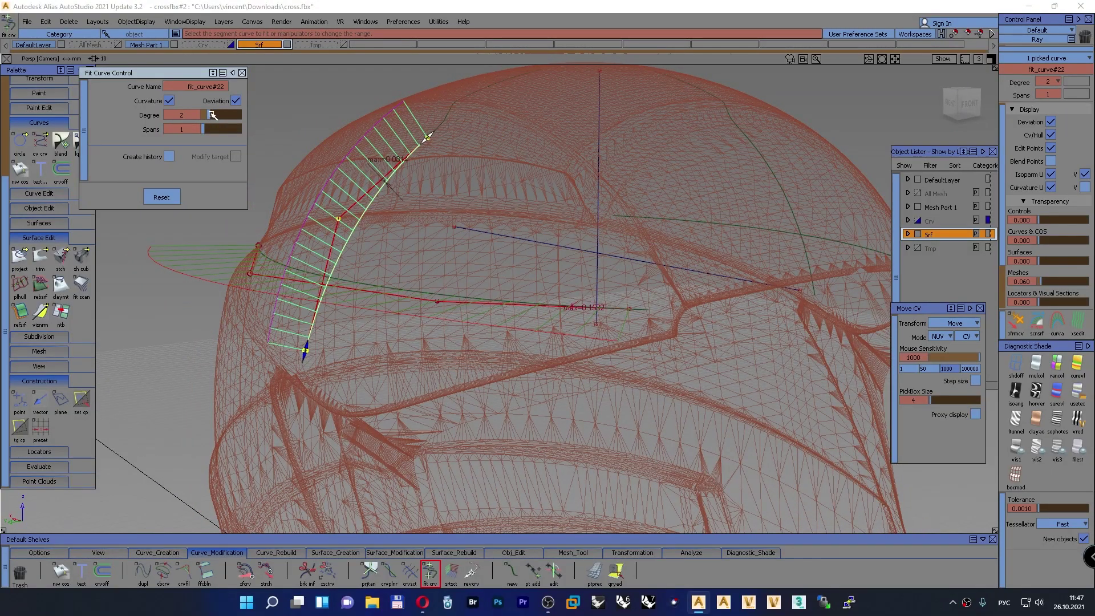
pyautogui.keyDown('ctrl'); pyautogui.keyDown('shift'); pyautogui.moveTo(294, 109); pyautogui.dragTo(298, 82); pyautogui.keyUp('shift'); pyautogui.keyUp('ctrl')
# Create a single-rail surface for the side panel, with the lengthwise fit curve as generation curve and the vertical fit curve as rail
pyautogui.keyDown('alt'); pyautogui.keyDown('shift'); pyautogui.moveTo(393, 165); pyautogui.dragTo(330, 166, button='right'); pyautogui.keyUp('shift'); pyautogui.keyUp('alt')
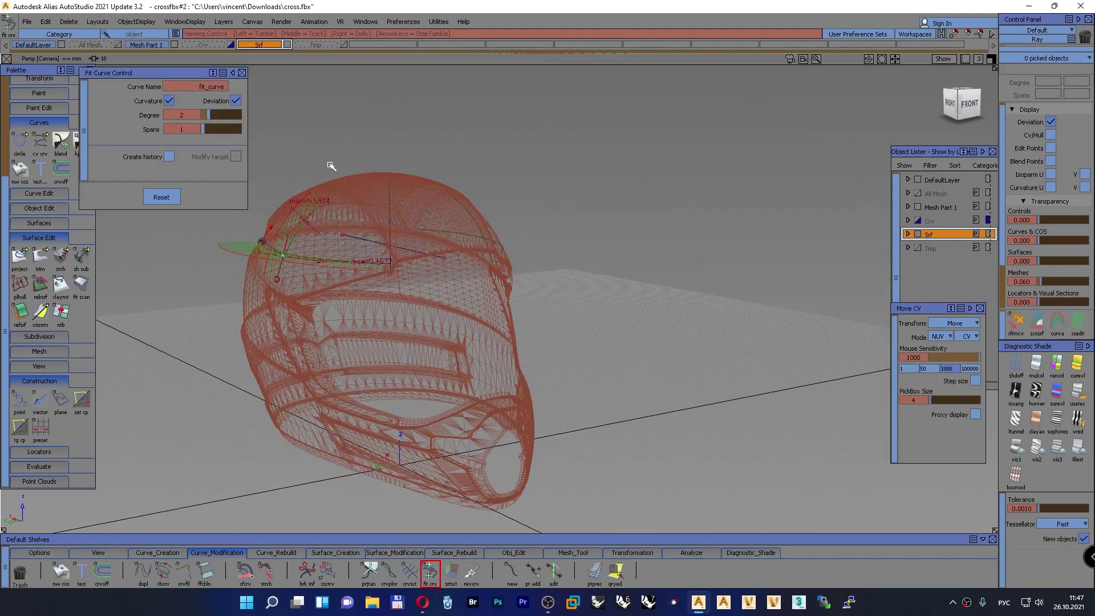
pyautogui.keyDown('alt'); pyautogui.keyDown('shift'); pyautogui.moveTo(331, 166); pyautogui.dragTo(393, 239); pyautogui.keyUp('shift'); pyautogui.keyUp('alt')
pyautogui.keyDown('alt'); pyautogui.keyDown('shift'); pyautogui.moveTo(467, 260); pyautogui.dragTo(444, 266); pyautogui.keyUp('shift'); pyautogui.keyUp('alt')
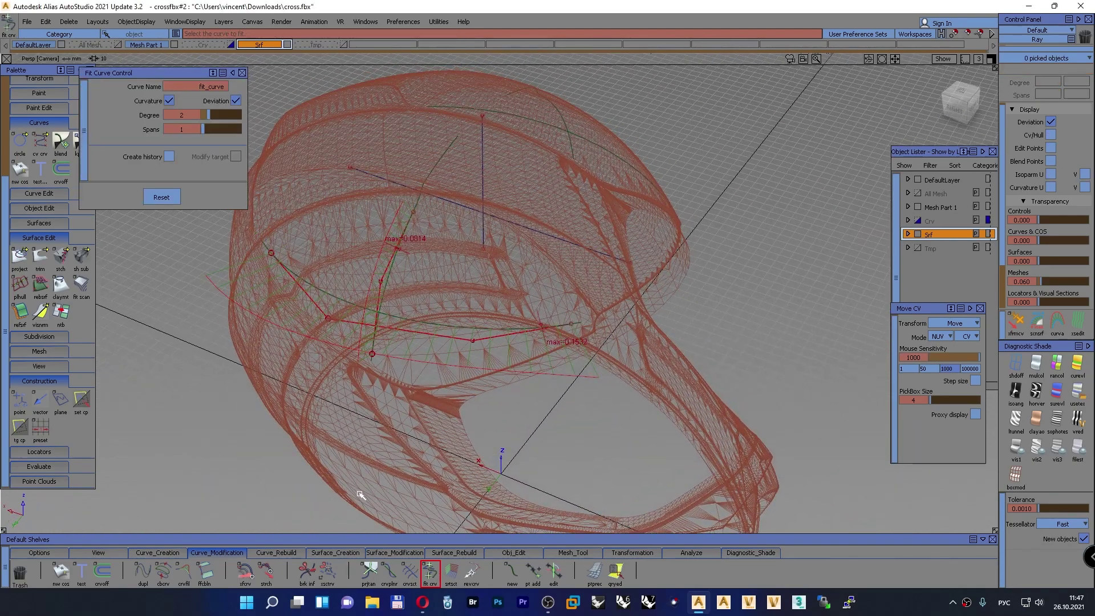
pyautogui.click(354, 553)
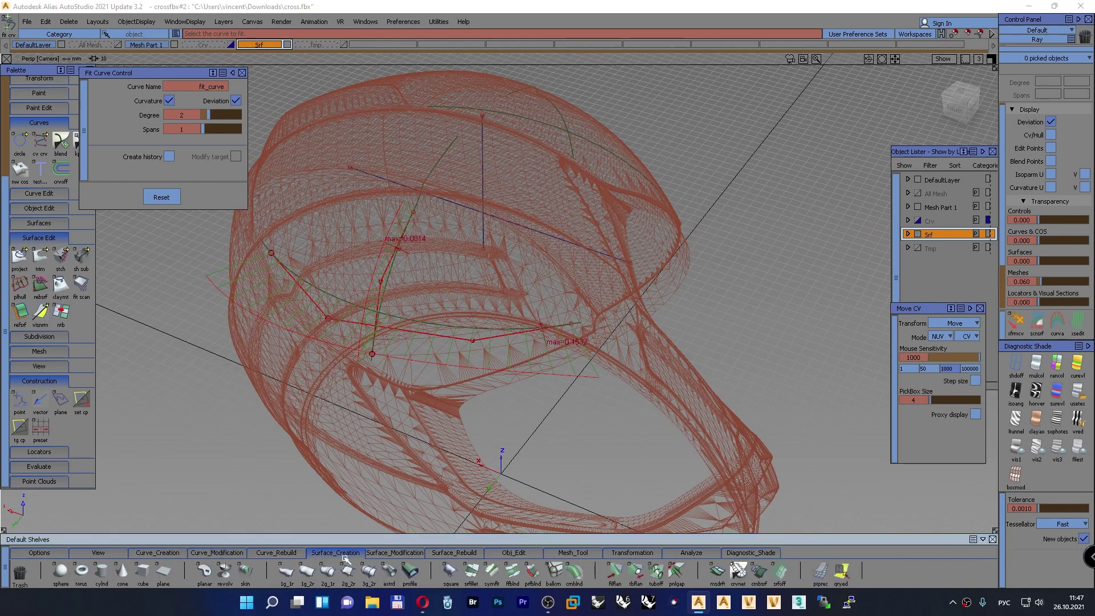
pyautogui.click(397, 254)
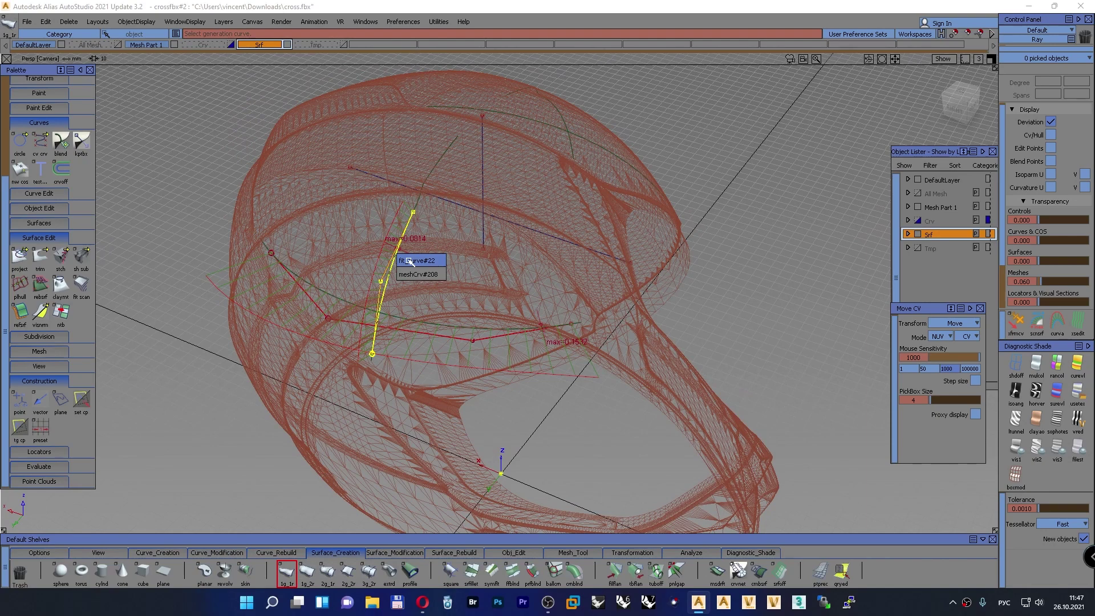
pyautogui.click(417, 356)
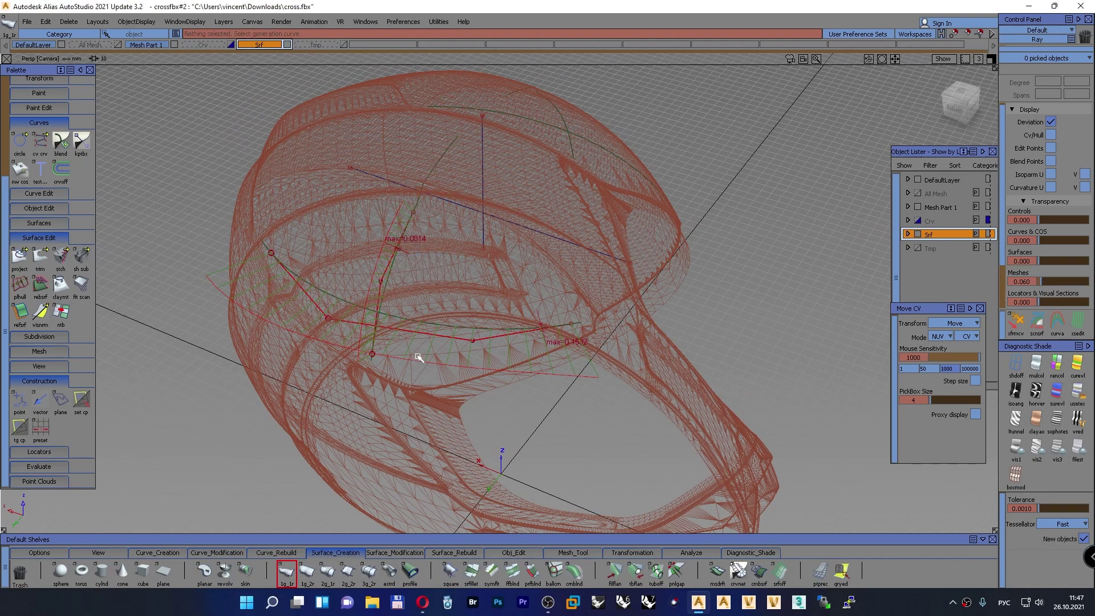
pyautogui.click(417, 321)
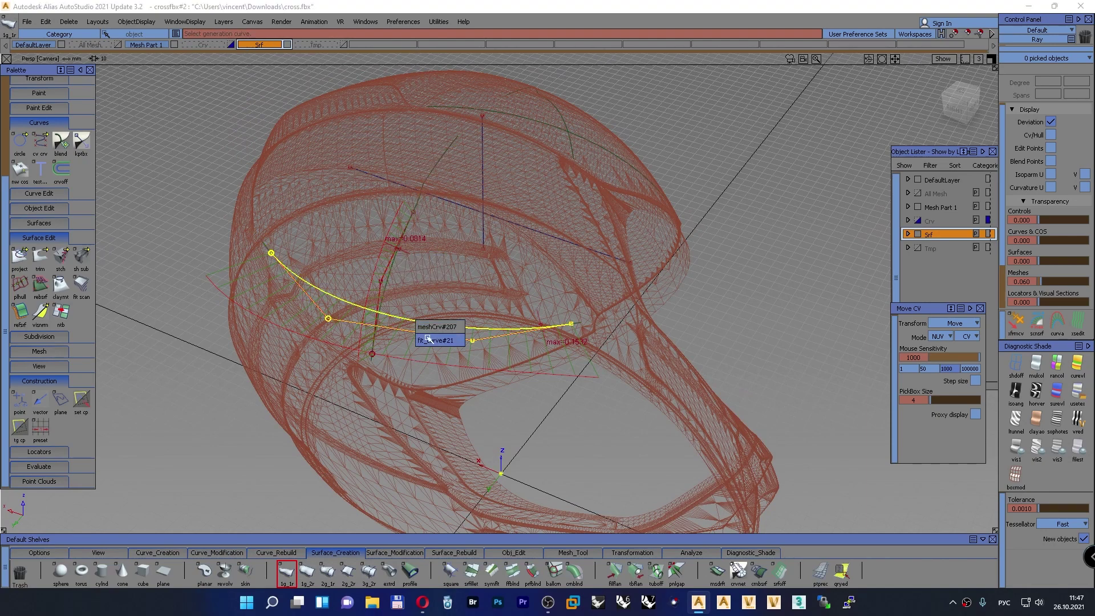
pyautogui.click(424, 337)
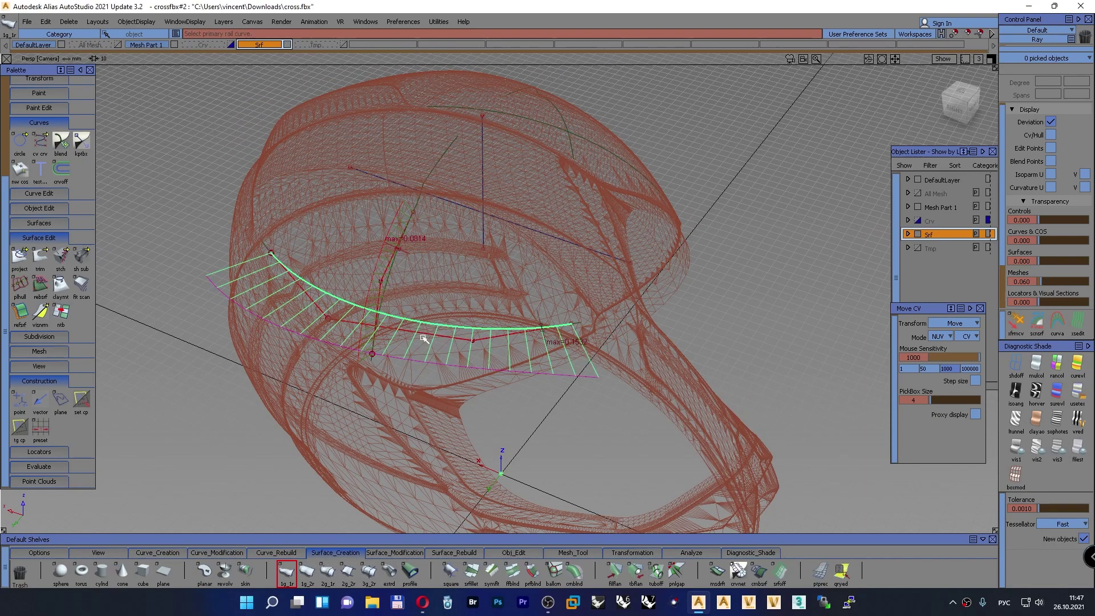
pyautogui.click(386, 287)
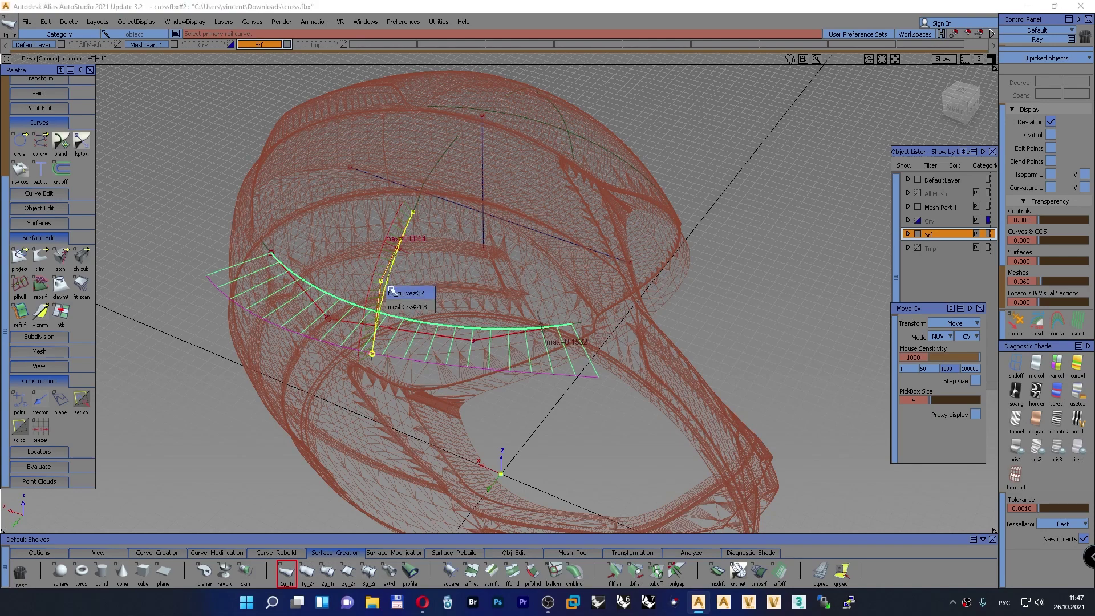
pyautogui.click(391, 290)
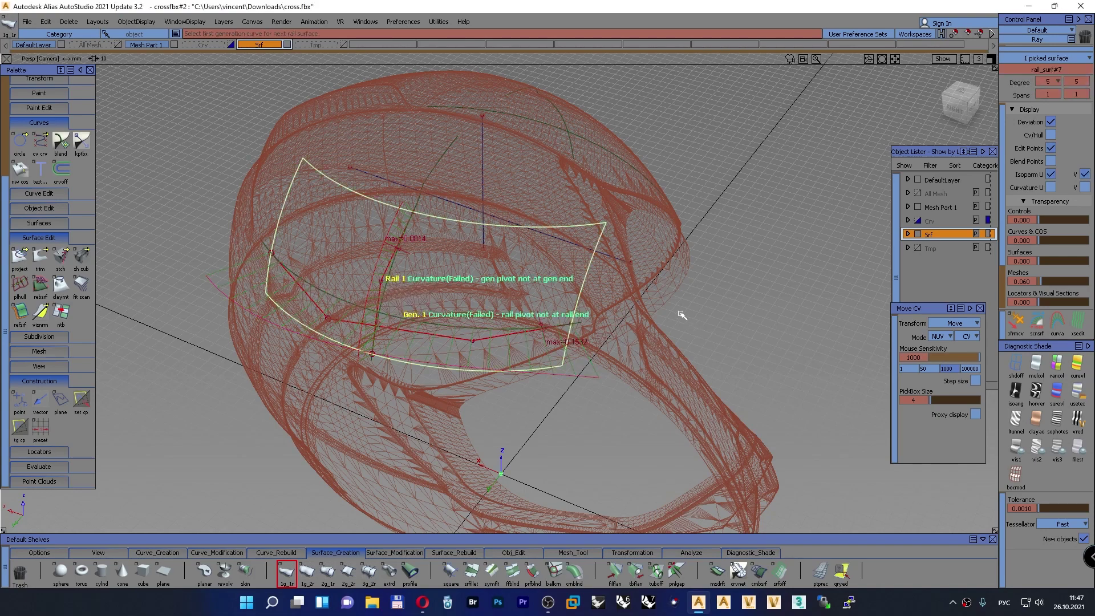
pyautogui.keyDown('alt'); pyautogui.keyDown('shift'); pyautogui.moveTo(810, 298); pyautogui.dragTo(798, 273); pyautogui.keyUp('shift'); pyautogui.keyUp('alt')
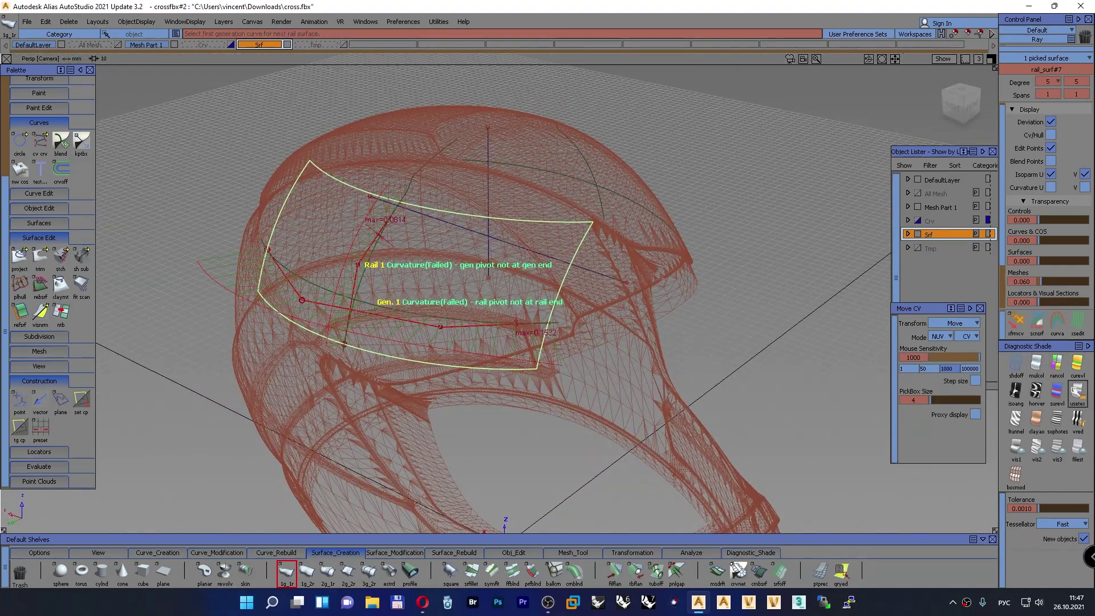
# Shade the new side surface with a sky reflection and inspect its fit to the mesh from the front and side
pyautogui.click(1076, 391)
pyautogui.keyDown('ctrl'); pyautogui.keyDown('shift'); pyautogui.moveTo(581, 203); pyautogui.dragTo(268, 157); pyautogui.keyUp('shift'); pyautogui.keyUp('ctrl')
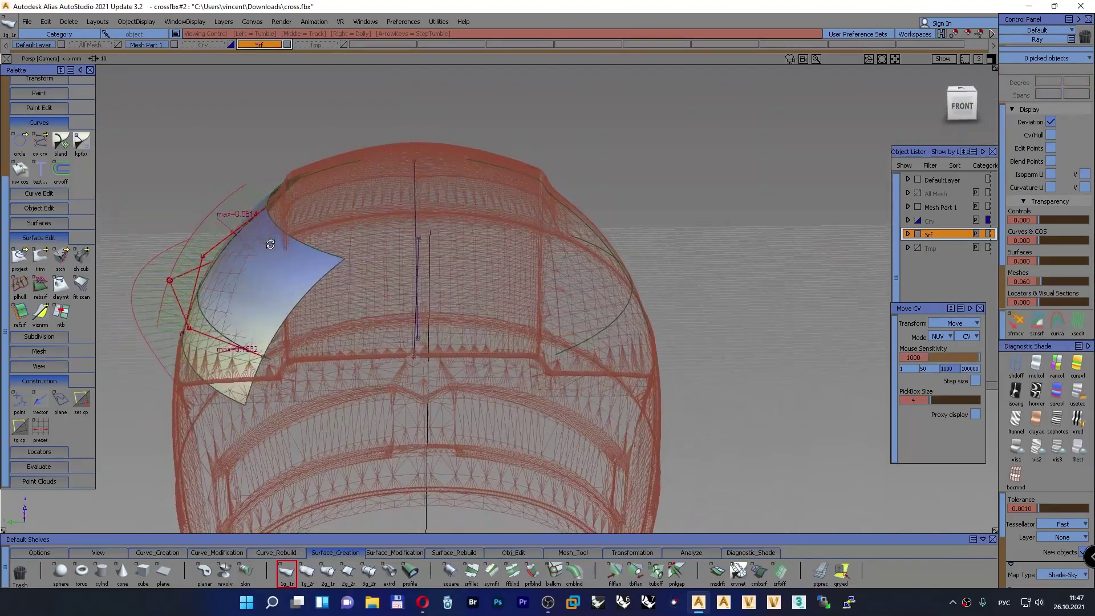
pyautogui.moveTo(271, 204)
pyautogui.keyDown('alt'); pyautogui.keyDown('shift'); pyautogui.mouseDown(button='right')
pyautogui.moveTo(276, 225)
pyautogui.moveTo(284, 193)
pyautogui.mouseUp(button='right'); pyautogui.keyUp('shift'); pyautogui.keyUp('alt')
pyautogui.keyDown('alt'); pyautogui.keyDown('shift'); pyautogui.moveTo(284, 193); pyautogui.dragTo(290, 228); pyautogui.keyUp('shift'); pyautogui.keyUp('alt')
pyautogui.keyDown('alt'); pyautogui.keyDown('shift'); pyautogui.moveTo(263, 144); pyautogui.dragTo(357, 258, button='right'); pyautogui.keyUp('shift'); pyautogui.keyUp('alt')
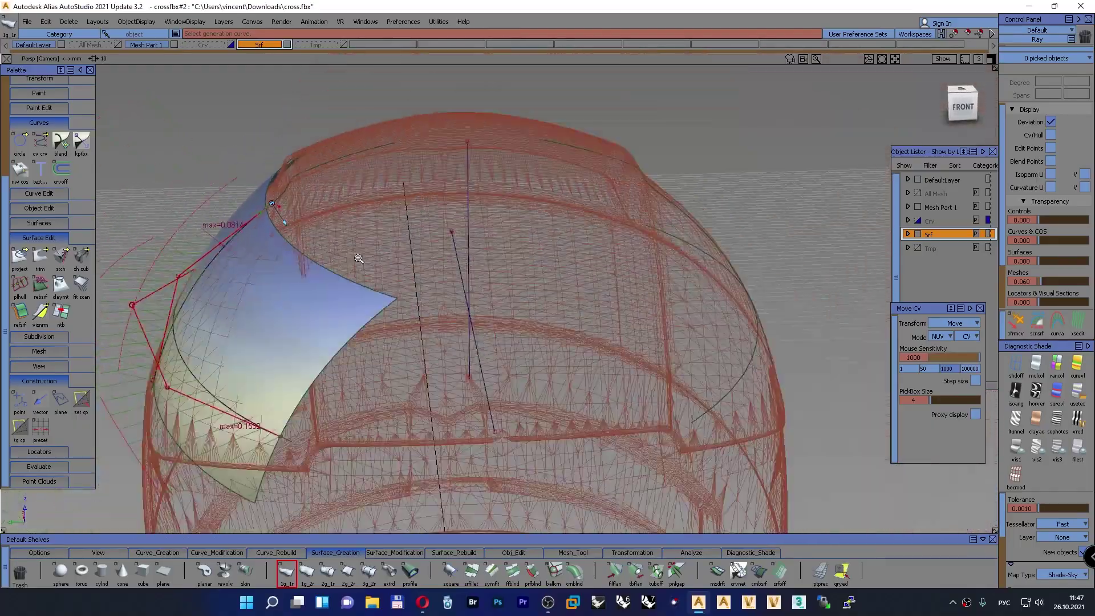
pyautogui.keyDown('alt'); pyautogui.keyDown('shift'); pyautogui.moveTo(357, 258); pyautogui.dragTo(385, 318); pyautogui.keyUp('shift'); pyautogui.keyUp('alt')
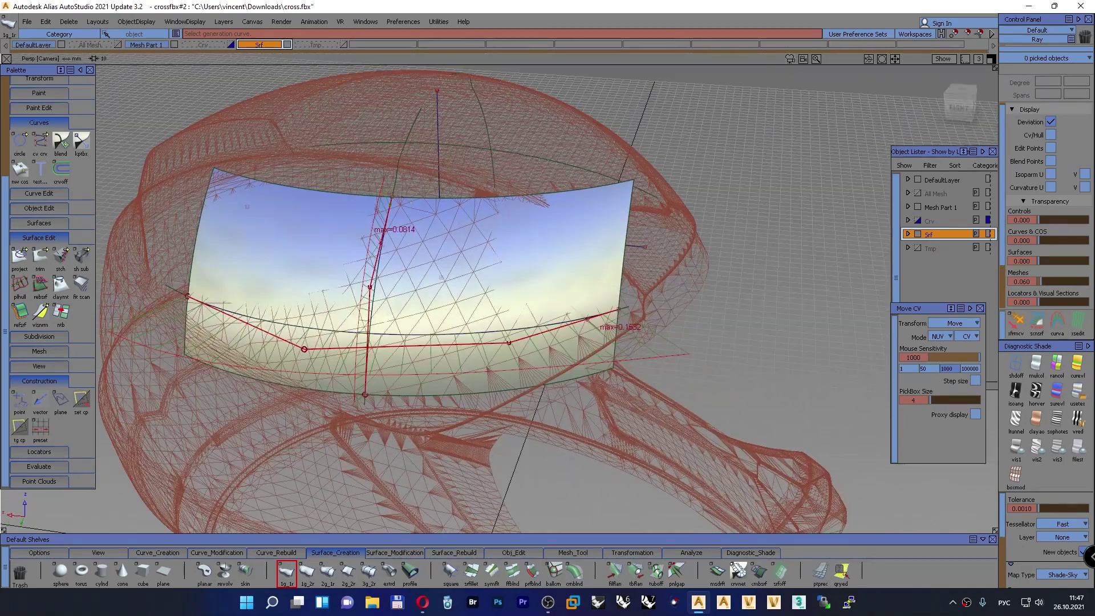
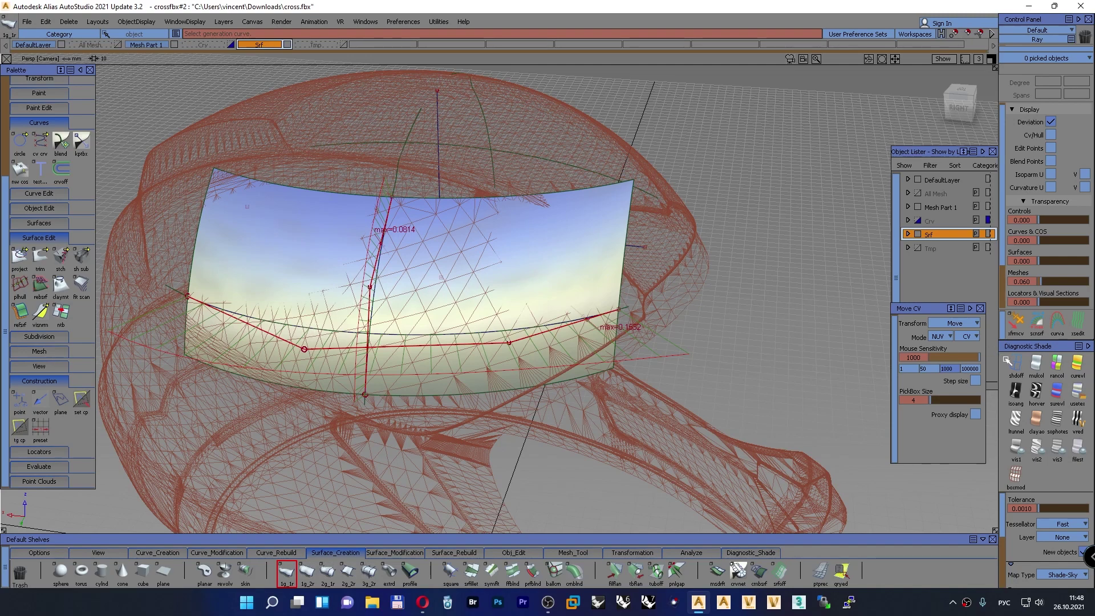
# Apply horizontal black-and-white stripe shading with 0.440 transparency, set mesh transparency to 0.900, and hide the grid
pyautogui.click(1036, 394)
pyautogui.moveTo(477, 332)
pyautogui.keyDown('alt'); pyautogui.keyDown('shift'); pyautogui.mouseDown()
pyautogui.moveTo(476, 307)
pyautogui.moveTo(465, 312)
pyautogui.moveTo(477, 312)
pyautogui.mouseUp(); pyautogui.keyUp('shift'); pyautogui.keyUp('alt')
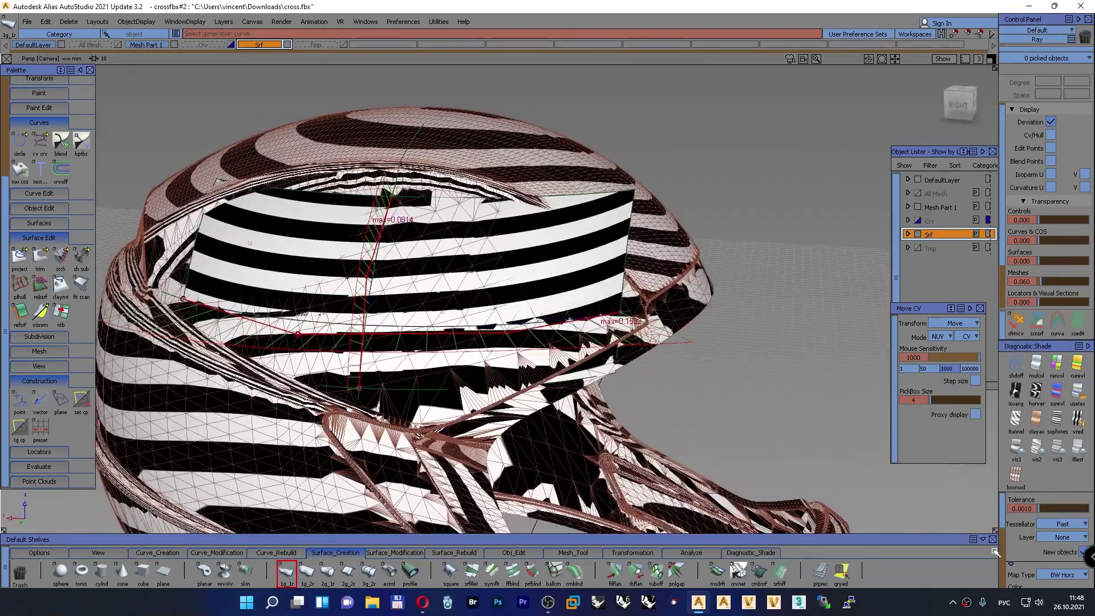
pyautogui.scroll(-4, 1012, 552)
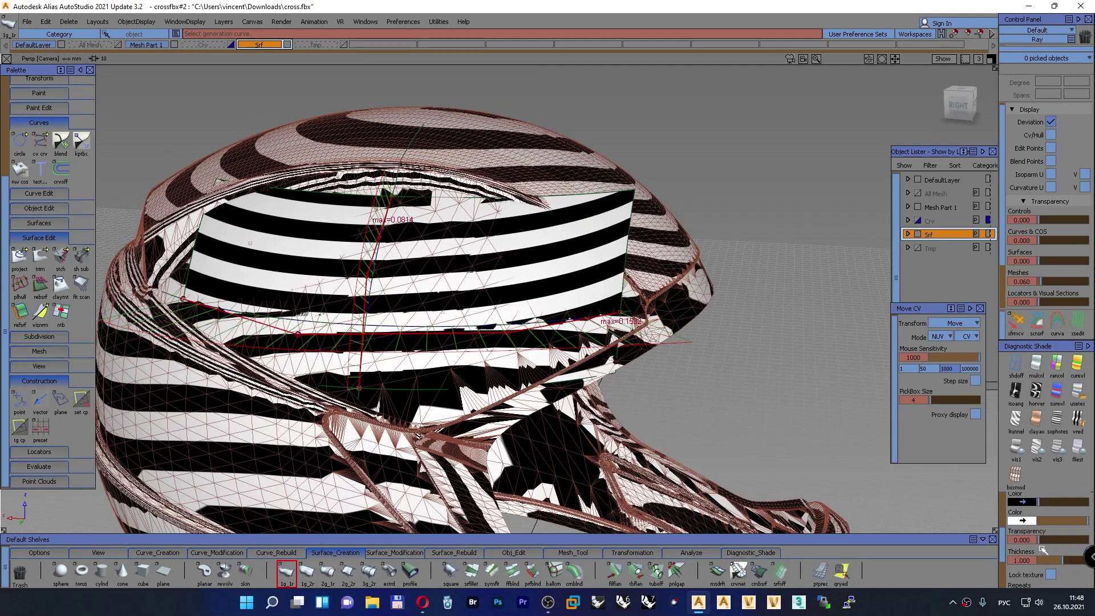
pyautogui.moveTo(1041, 543); pyautogui.dragTo(1063, 542)
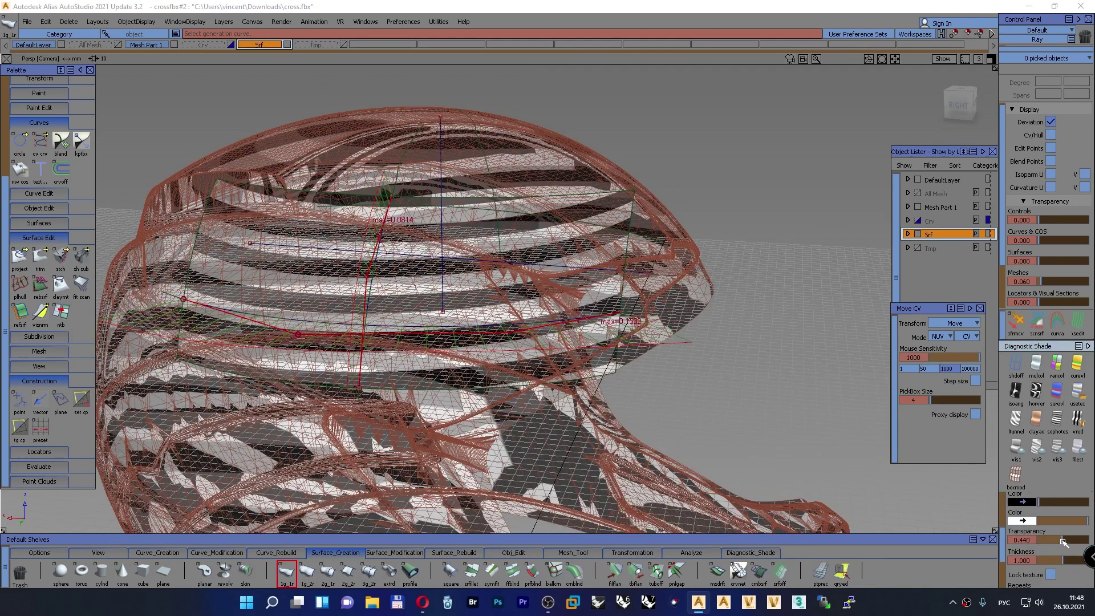
pyautogui.moveTo(1043, 284); pyautogui.dragTo(1083, 282)
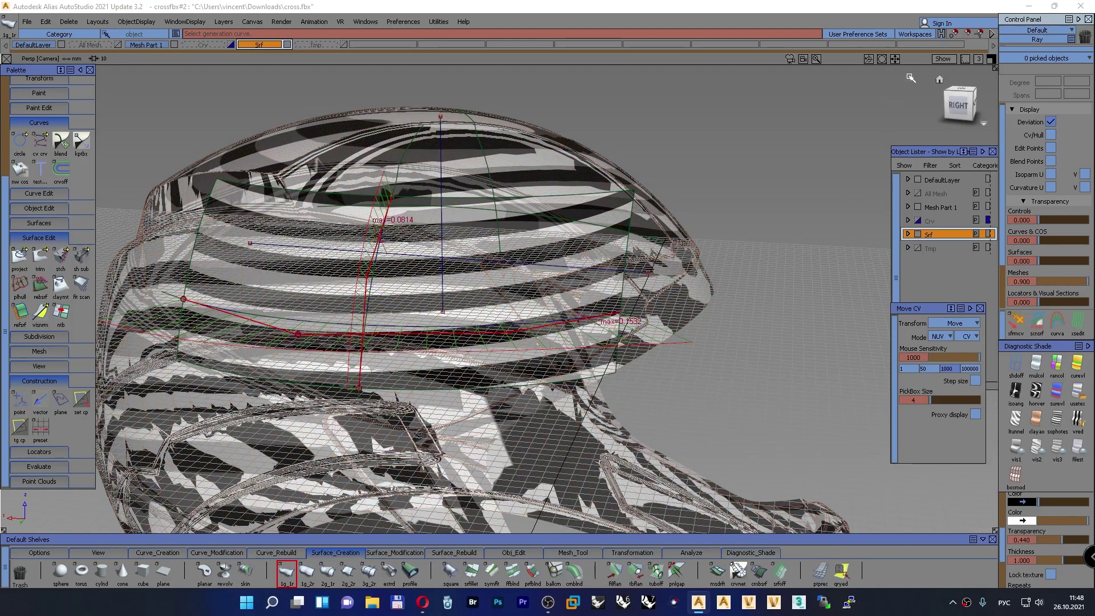
pyautogui.click(942, 58)
pyautogui.click(926, 125)
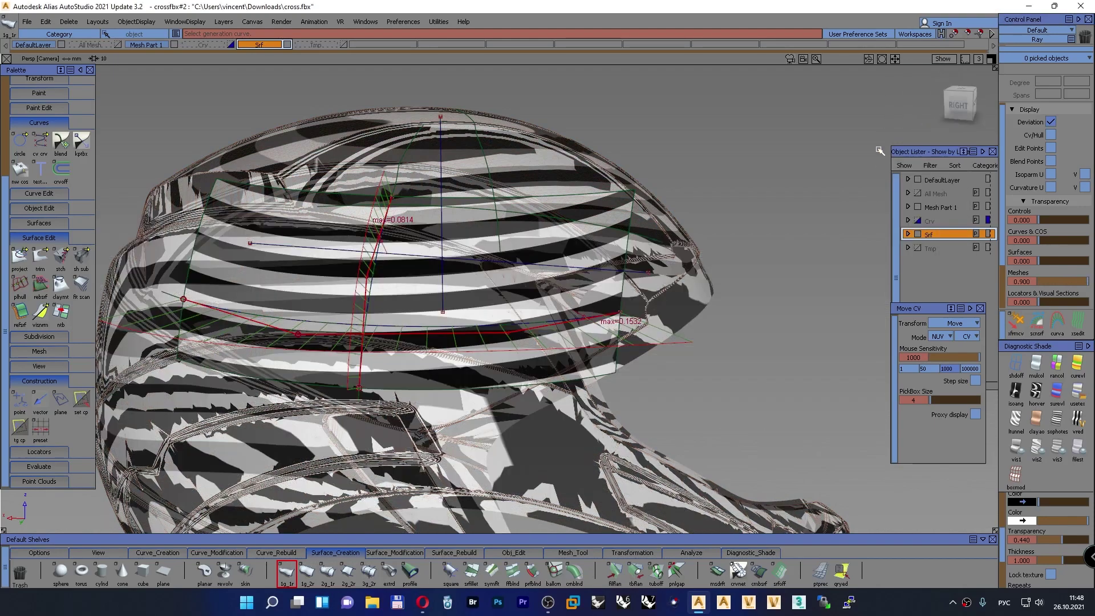
# Compare the stripe flow across the side surface and mesh, finishing with shading off and the grid shown
pyautogui.keyDown('alt'); pyautogui.keyDown('shift'); pyautogui.moveTo(434, 274); pyautogui.dragTo(420, 336); pyautogui.keyUp('shift'); pyautogui.keyUp('alt')
pyautogui.keyDown('alt'); pyautogui.keyDown('shift'); pyautogui.moveTo(420, 337); pyautogui.dragTo(471, 315, button='right'); pyautogui.keyUp('shift'); pyautogui.keyUp('alt')
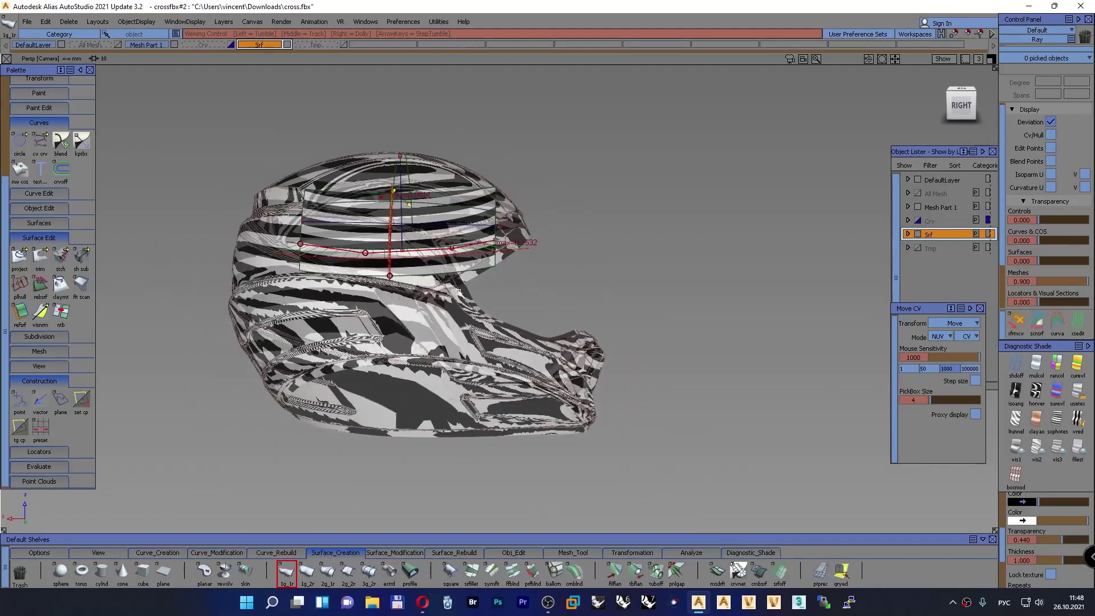
pyautogui.keyDown('alt'); pyautogui.keyDown('shift'); pyautogui.moveTo(471, 315); pyautogui.dragTo(365, 296); pyautogui.keyUp('shift'); pyautogui.keyUp('alt')
pyautogui.keyDown('alt'); pyautogui.keyDown('shift'); pyautogui.moveTo(365, 297); pyautogui.dragTo(409, 266, button='right'); pyautogui.keyUp('shift'); pyautogui.keyUp('alt')
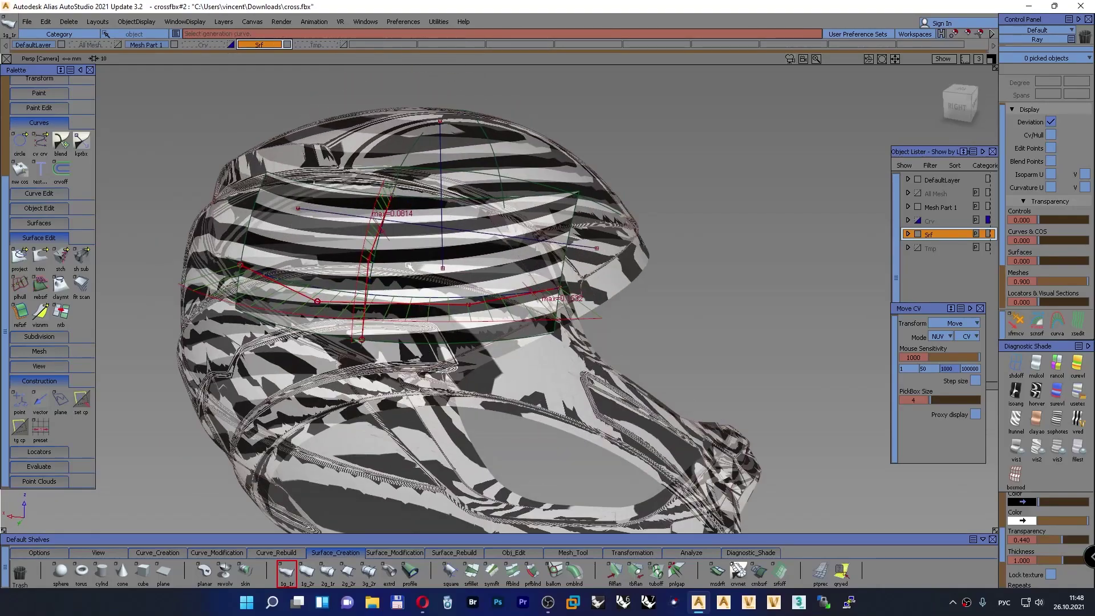
pyautogui.click(1016, 367)
pyautogui.rightClick(942, 62)
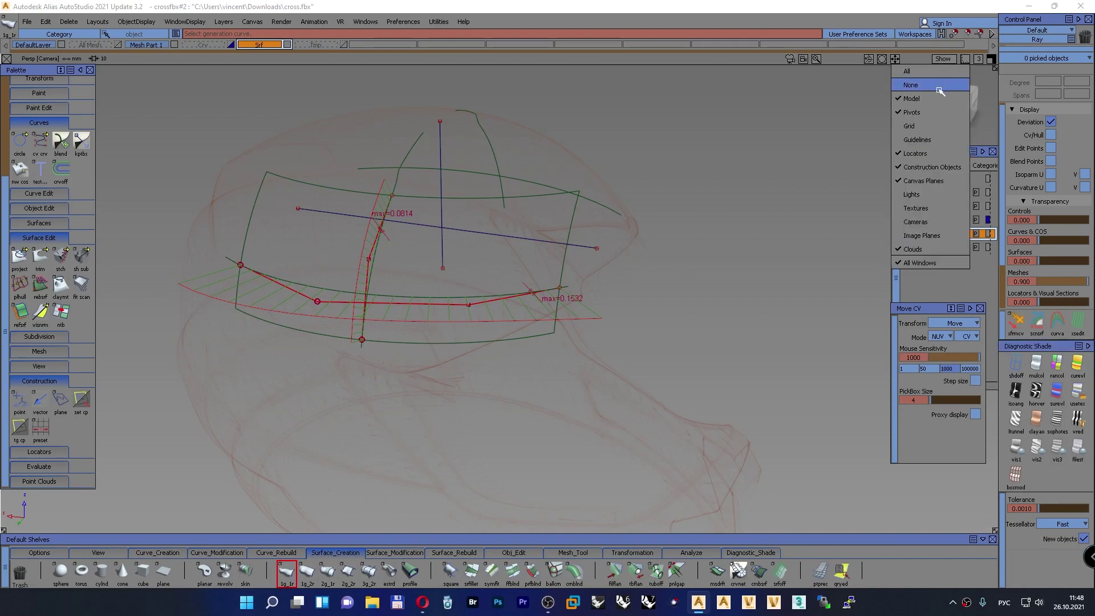
pyautogui.click(933, 128)
# Delete the fit curves, projected mesh curves and guide lines around the side panel, leaving its rail surface
pyautogui.keyDown('ctrl'); pyautogui.keyDown('shift'); pyautogui.moveTo(679, 190); pyautogui.dragTo(683, 164); pyautogui.keyUp('shift'); pyautogui.keyUp('ctrl')
pyautogui.keyDown('alt'); pyautogui.keyDown('shift'); pyautogui.moveTo(729, 195); pyautogui.dragTo(657, 194, button='right'); pyautogui.keyUp('shift'); pyautogui.keyUp('alt')
pyautogui.keyDown('ctrl'); pyautogui.keyDown('shift'); pyautogui.moveTo(653, 192); pyautogui.dragTo(686, 211); pyautogui.keyUp('shift'); pyautogui.keyUp('ctrl')
pyautogui.moveTo(672, 334); pyautogui.dragTo(202, 137)
pyautogui.press('Delete')
pyautogui.press('Return')
# Assign the side panel's rail surface to the Tmp layer and clear the selection
pyautogui.click(330, 187)
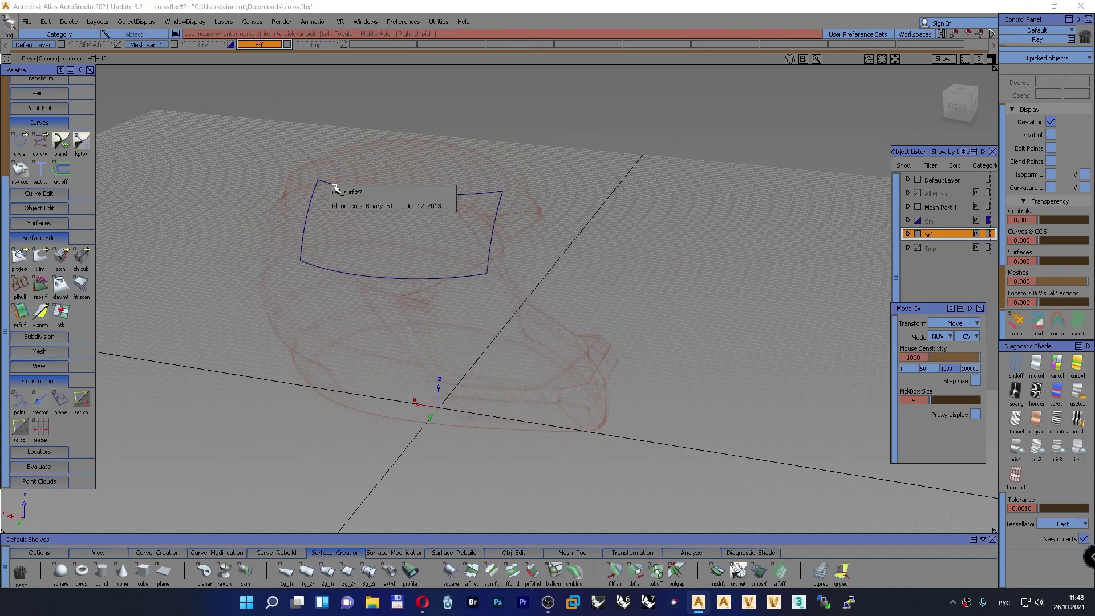
pyautogui.click(343, 192)
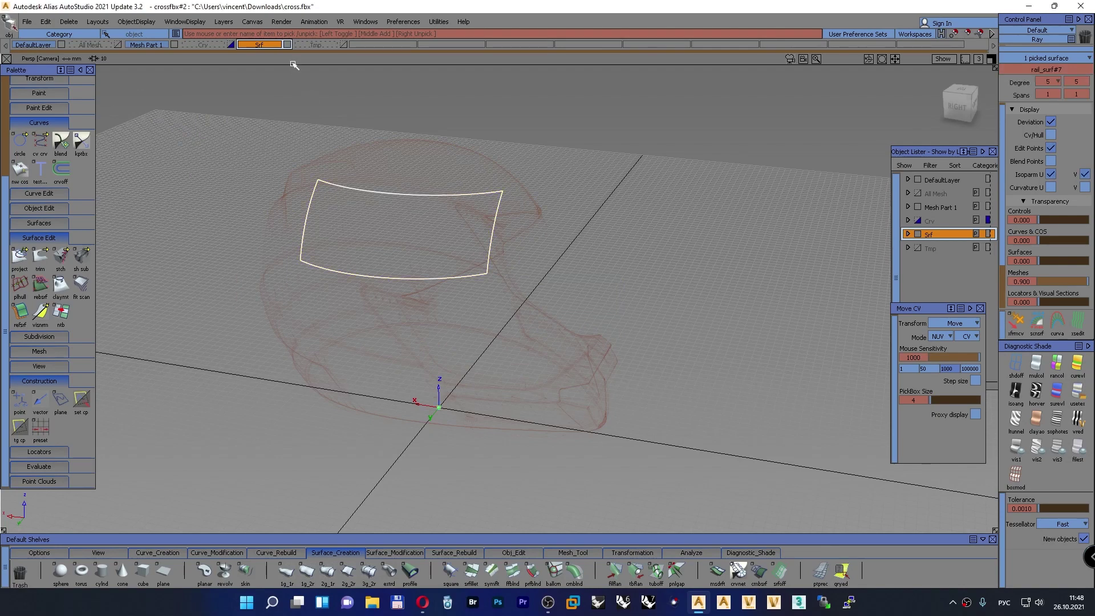
pyautogui.click(303, 45)
pyautogui.click(311, 54)
pyautogui.keyDown('ctrl'); pyautogui.keyDown('shift'); pyautogui.moveTo(381, 152); pyautogui.dragTo(379, 123); pyautogui.keyUp('shift'); pyautogui.keyUp('ctrl')
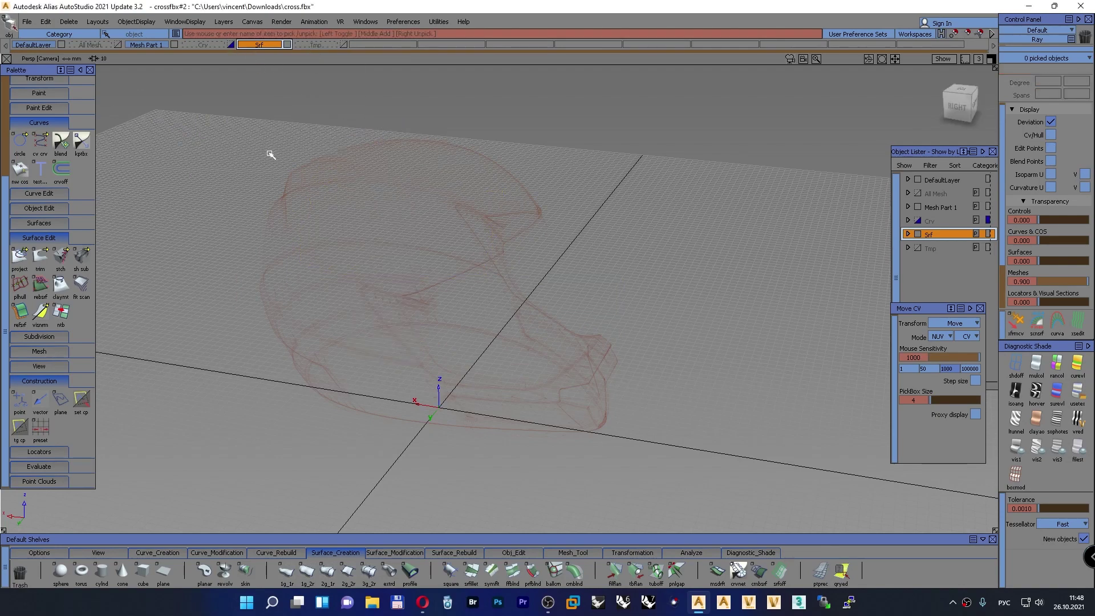
# Display the stored primary surfaces, switch to the left view, and set mesh transparency to 0.520
pyautogui.keyDown('ctrl'); pyautogui.keyDown('shift'); pyautogui.moveTo(257, 202); pyautogui.dragTo(259, 292, button='right'); pyautogui.keyUp('shift'); pyautogui.keyUp('ctrl')
pyautogui.moveTo(340, 304)
pyautogui.keyDown('alt'); pyautogui.keyDown('shift'); pyautogui.mouseDown()
pyautogui.moveTo(320, 271)
pyautogui.moveTo(342, 288)
pyautogui.mouseUp(); pyautogui.keyUp('shift'); pyautogui.keyUp('alt')
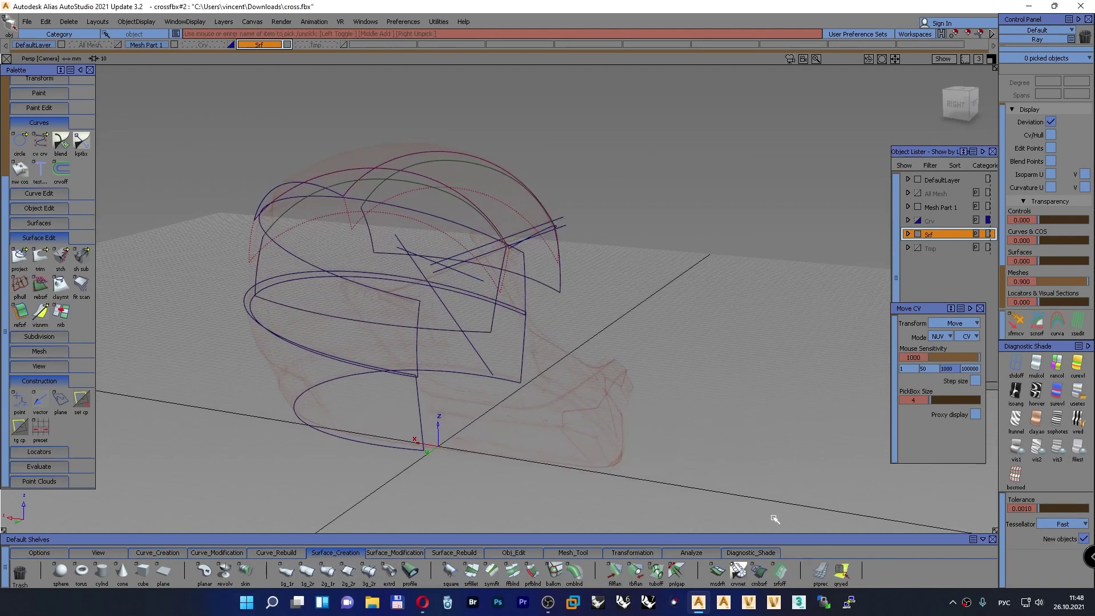
pyautogui.press('F7')
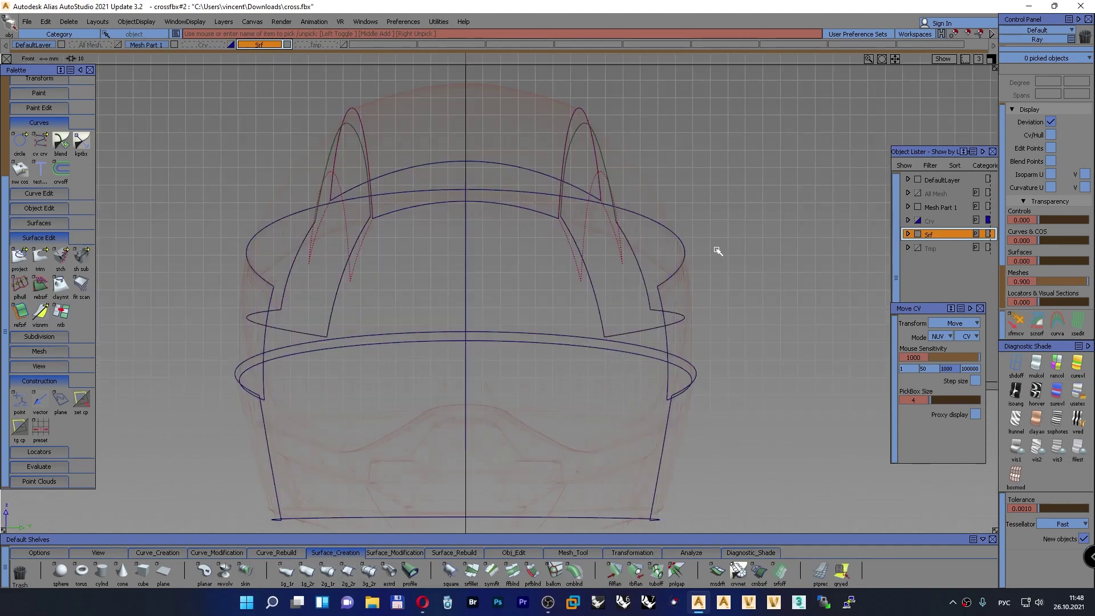
pyautogui.press('F8')
pyautogui.press('F11')
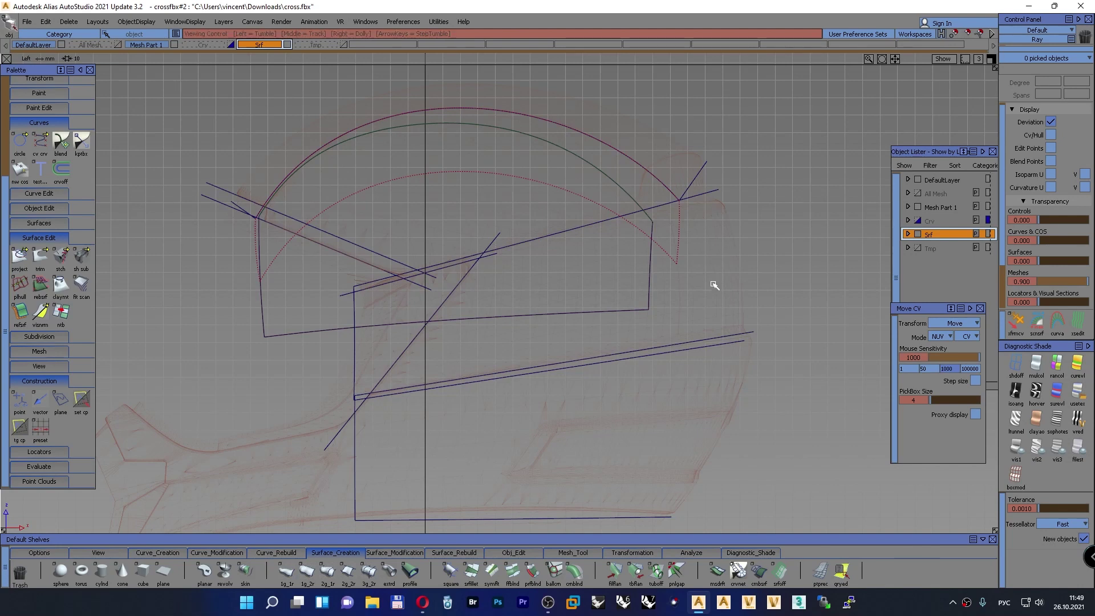
pyautogui.keyDown('alt'); pyautogui.keyDown('shift'); pyautogui.moveTo(713, 283); pyautogui.dragTo(662, 205, button='middle'); pyautogui.keyUp('shift'); pyautogui.keyUp('alt')
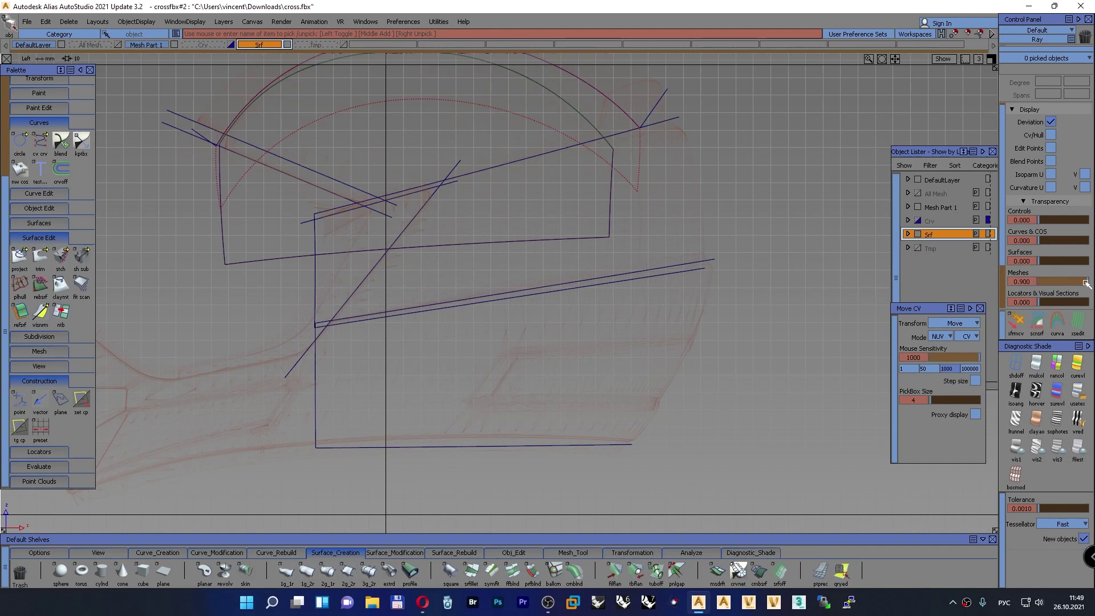
pyautogui.moveTo(1086, 283); pyautogui.dragTo(1072, 284)
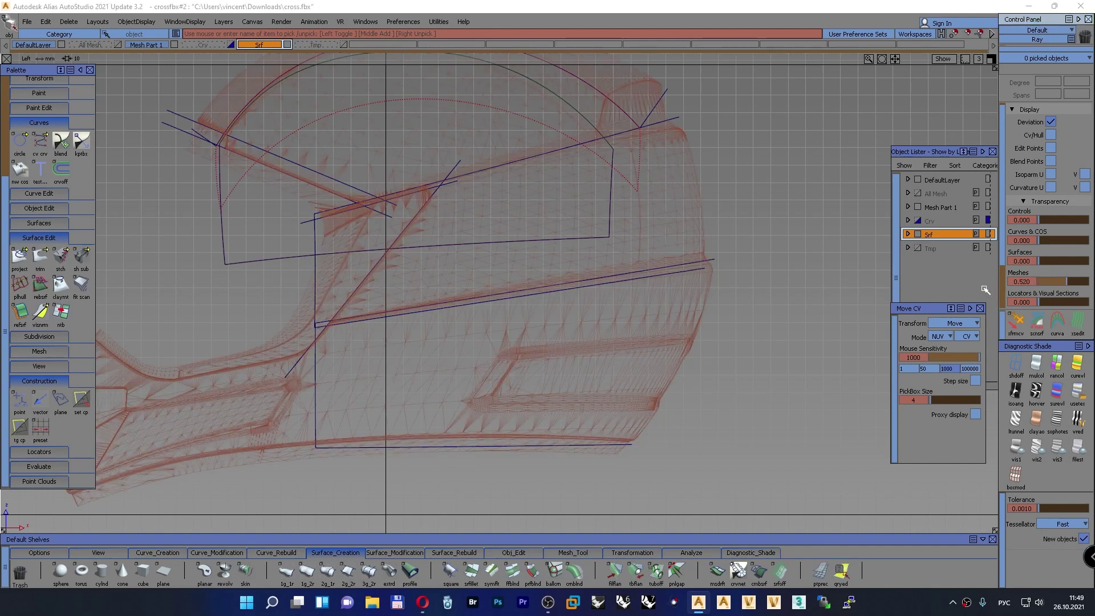
# Draw a degree-1 edit-point line along the lower side panel's upper crease, from the helmet's rear edge to the diagonal front line
pyautogui.hotkey('alt', 'shift')
pyautogui.keyDown('alt'); pyautogui.keyDown('shift'); pyautogui.moveTo(710, 272); pyautogui.dragTo(750, 134, button='right'); pyautogui.keyUp('shift'); pyautogui.keyUp('alt')
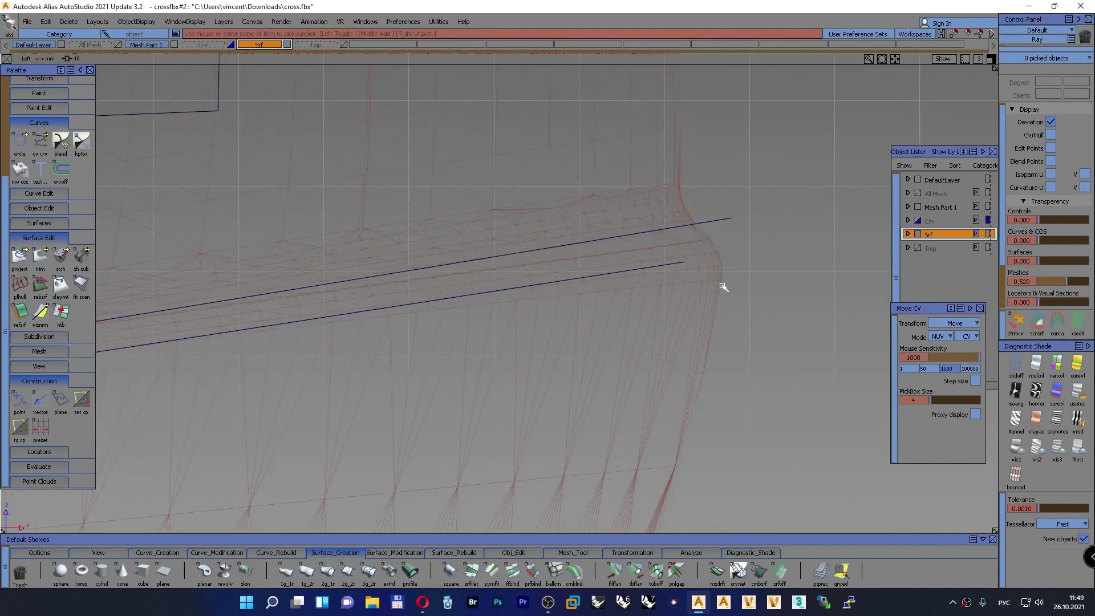
pyautogui.click(227, 552)
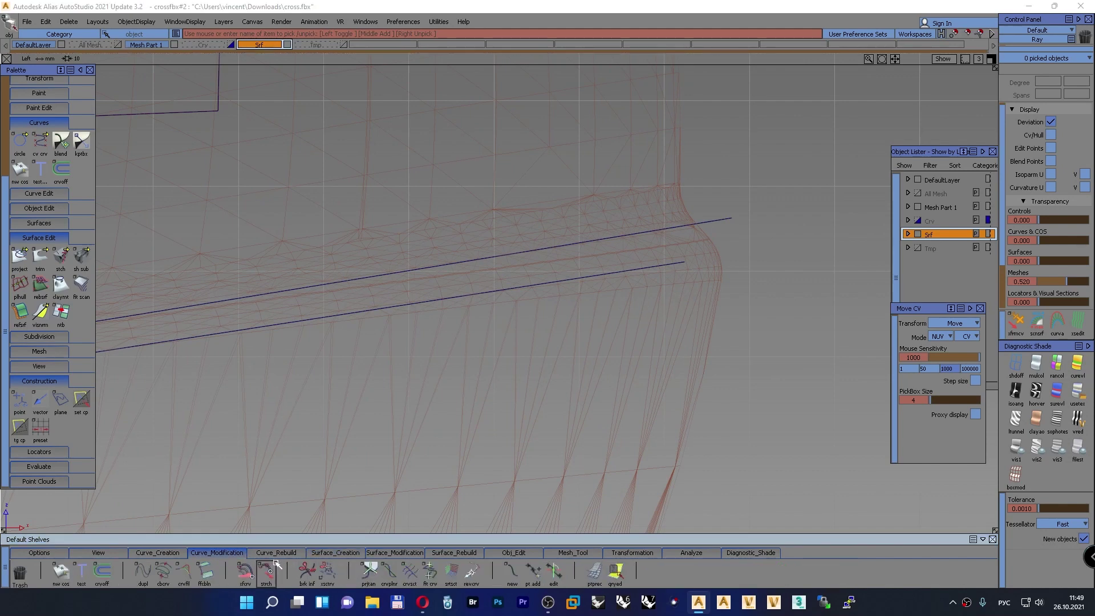
pyautogui.click(276, 553)
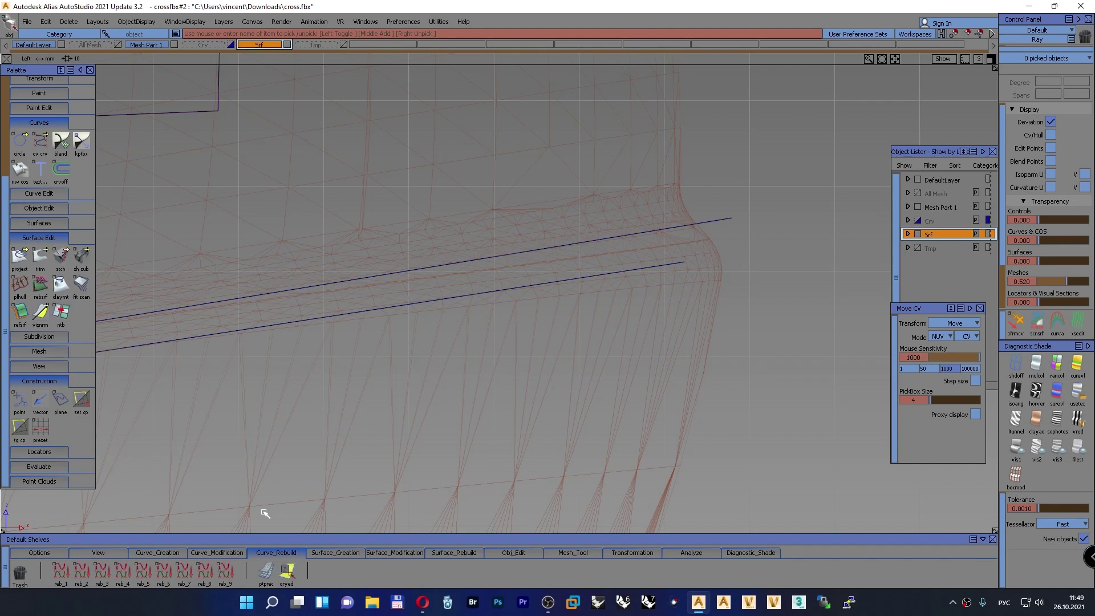
pyautogui.click(157, 553)
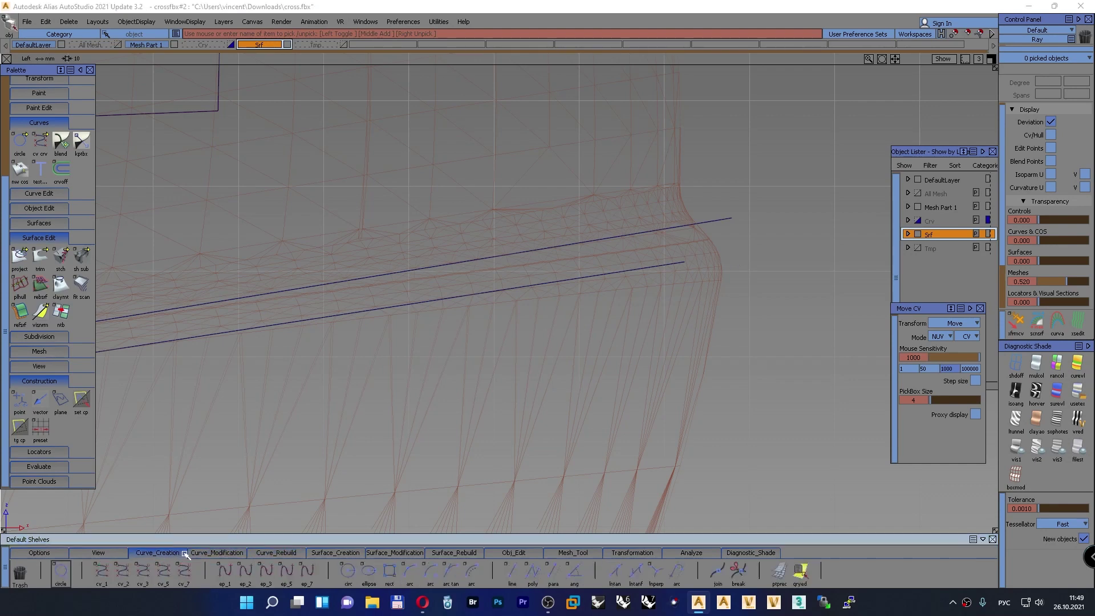
pyautogui.click(735, 257)
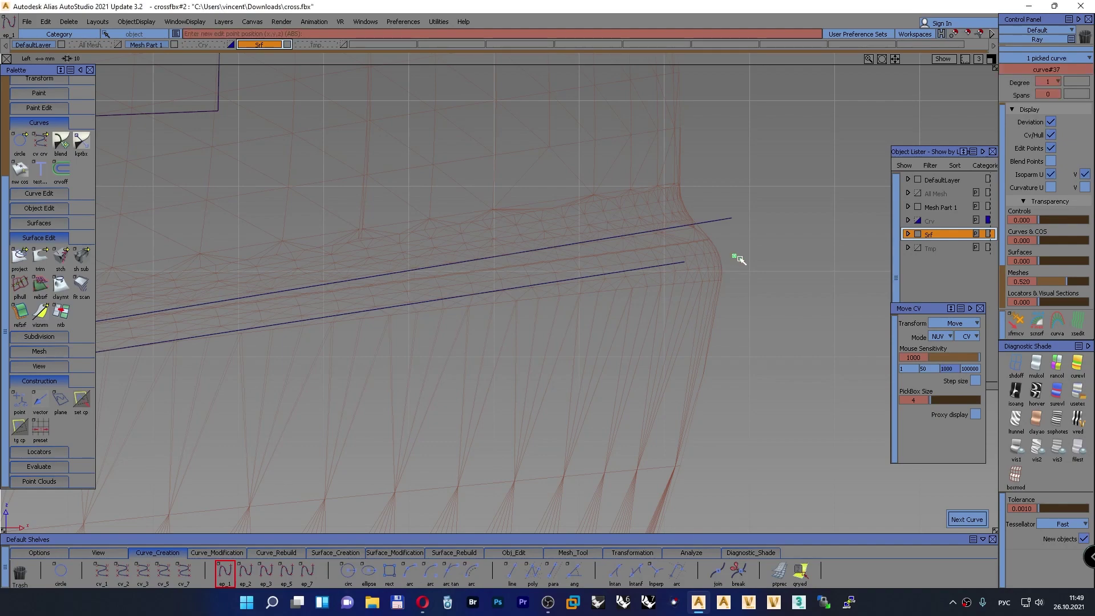
pyautogui.keyDown('alt'); pyautogui.keyDown('shift'); pyautogui.moveTo(706, 272); pyautogui.dragTo(532, 333, button='right'); pyautogui.keyUp('shift'); pyautogui.keyUp('alt')
pyautogui.keyDown('alt'); pyautogui.keyDown('shift'); pyautogui.moveTo(533, 334); pyautogui.dragTo(760, 298, button='middle'); pyautogui.keyUp('shift'); pyautogui.keyUp('alt')
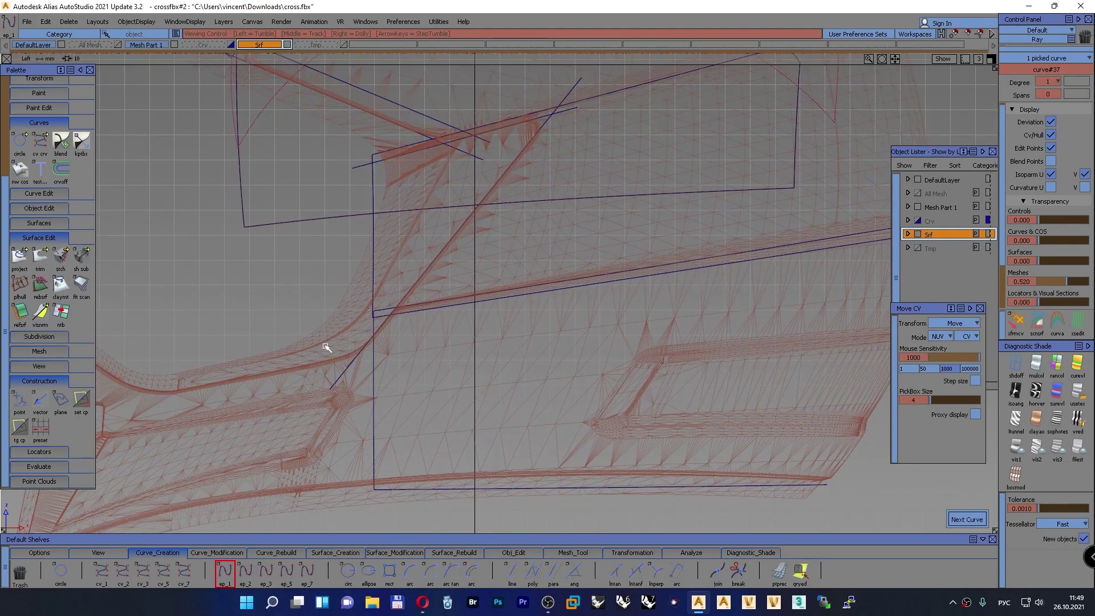
pyautogui.keyDown('alt'); pyautogui.keyDown('shift'); pyautogui.click(392, 315); pyautogui.keyUp('shift'); pyautogui.keyUp('alt')
pyautogui.keyDown('alt'); pyautogui.keyDown('shift'); pyautogui.moveTo(396, 346); pyautogui.dragTo(431, 211, button='right'); pyautogui.keyUp('shift'); pyautogui.keyUp('alt')
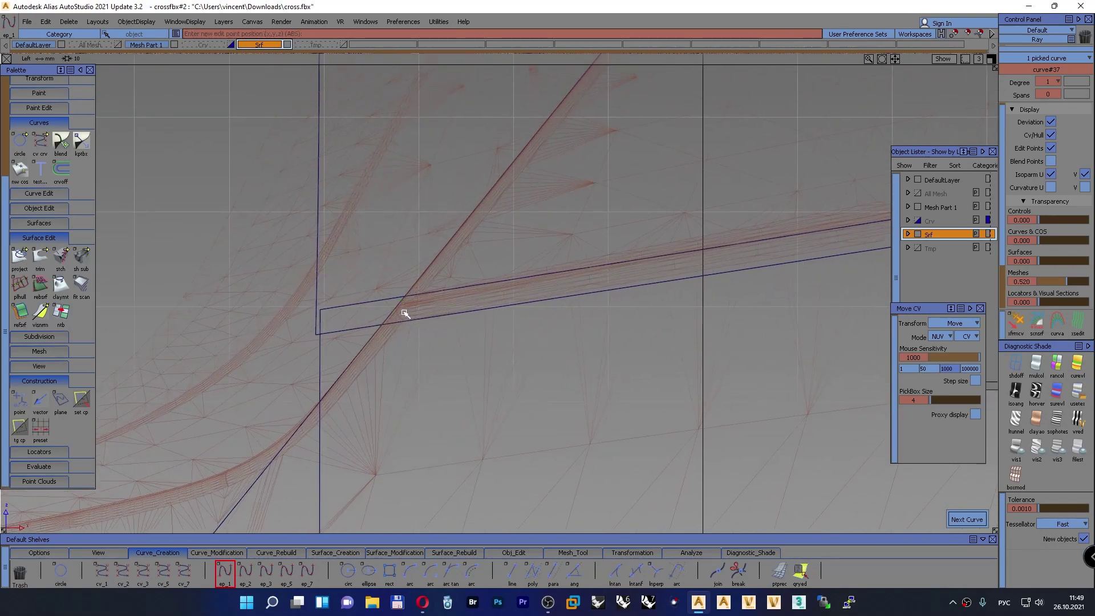
pyautogui.click(405, 313)
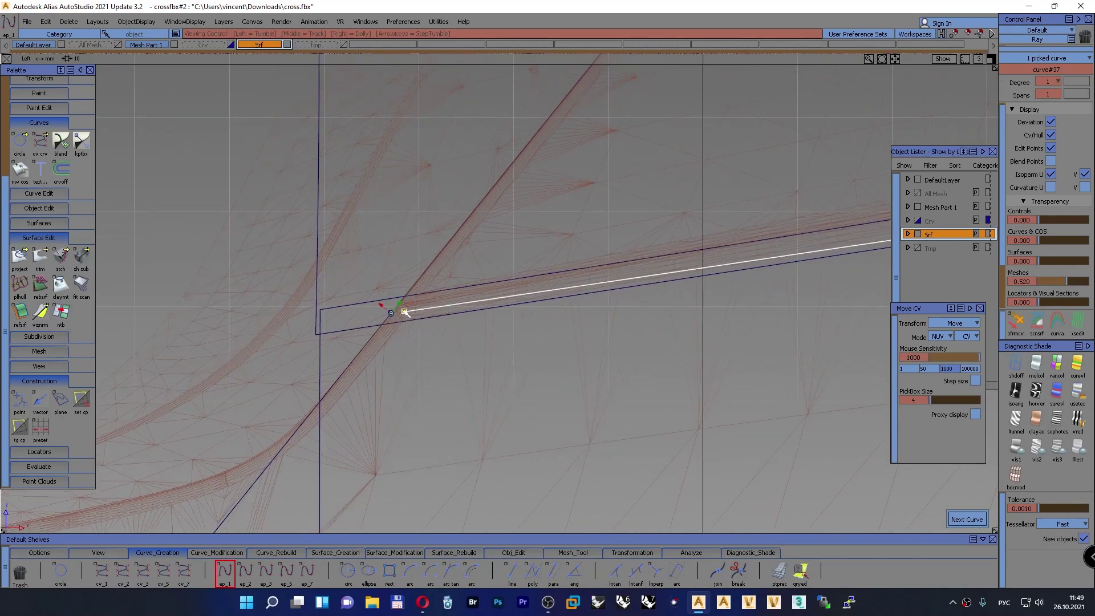
# Extend both ends of the crease line beyond the rear and front edges of the lower side surface
pyautogui.keyDown('alt'); pyautogui.keyDown('shift'); pyautogui.moveTo(404, 313); pyautogui.dragTo(253, 390, button='right'); pyautogui.keyUp('shift'); pyautogui.keyUp('alt')
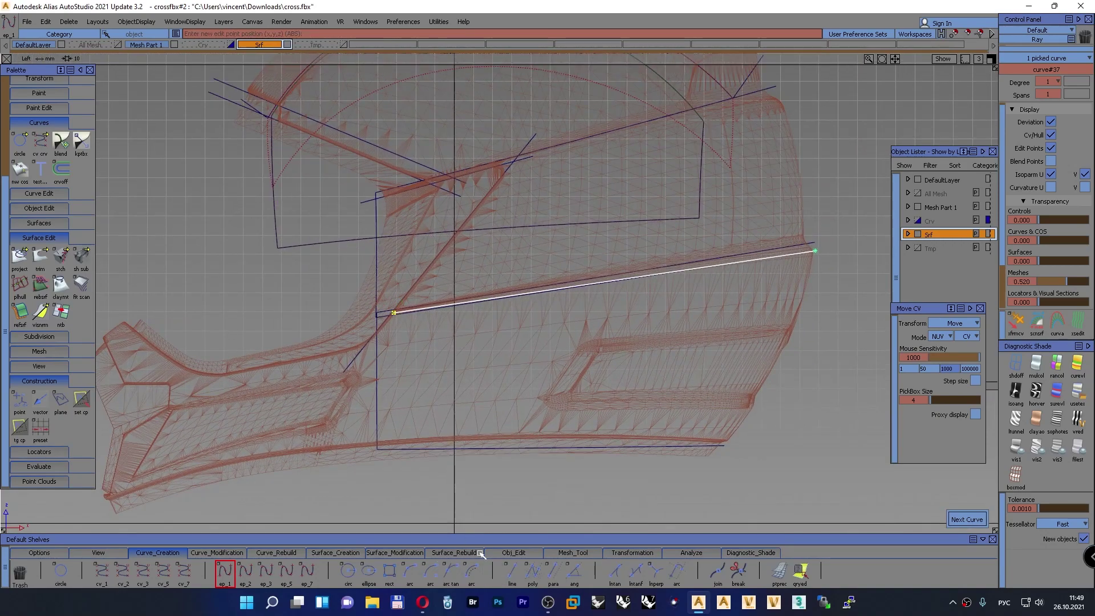
pyautogui.click(501, 554)
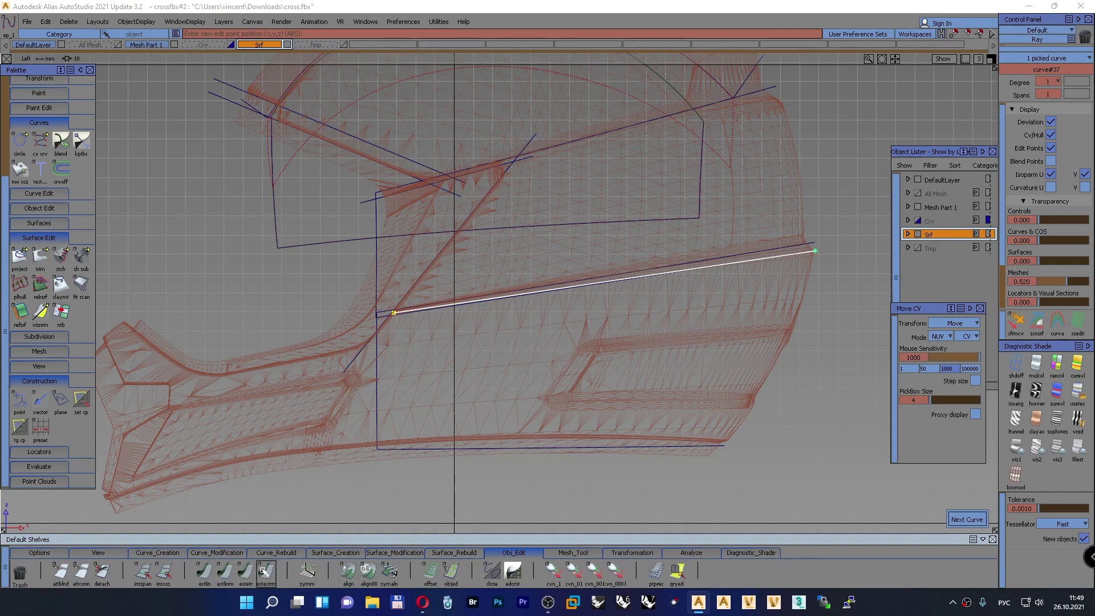
pyautogui.moveTo(812, 251); pyautogui.dragTo(828, 250)
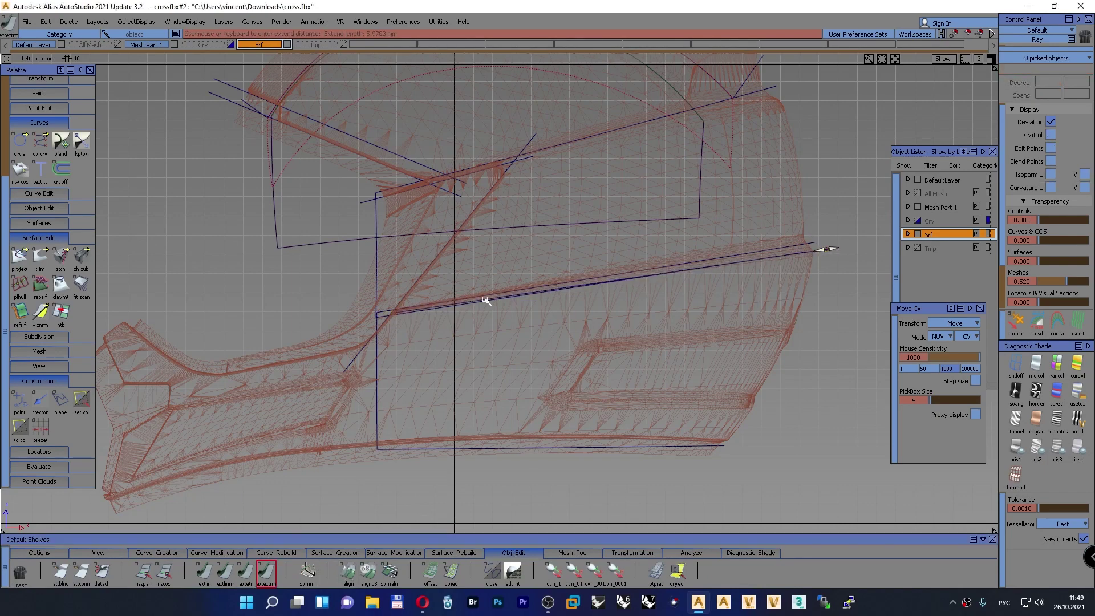
pyautogui.click(404, 314)
pyautogui.click(410, 322)
pyautogui.moveTo(392, 313); pyautogui.dragTo(294, 260)
pyautogui.keyDown('alt'); pyautogui.keyDown('shift'); pyautogui.moveTo(315, 279); pyautogui.dragTo(318, 286, button='right'); pyautogui.keyUp('shift'); pyautogui.keyUp('alt')
pyautogui.keyDown('alt'); pyautogui.keyDown('shift'); pyautogui.moveTo(320, 287); pyautogui.dragTo(292, 275, button='middle'); pyautogui.keyUp('shift'); pyautogui.keyUp('alt')
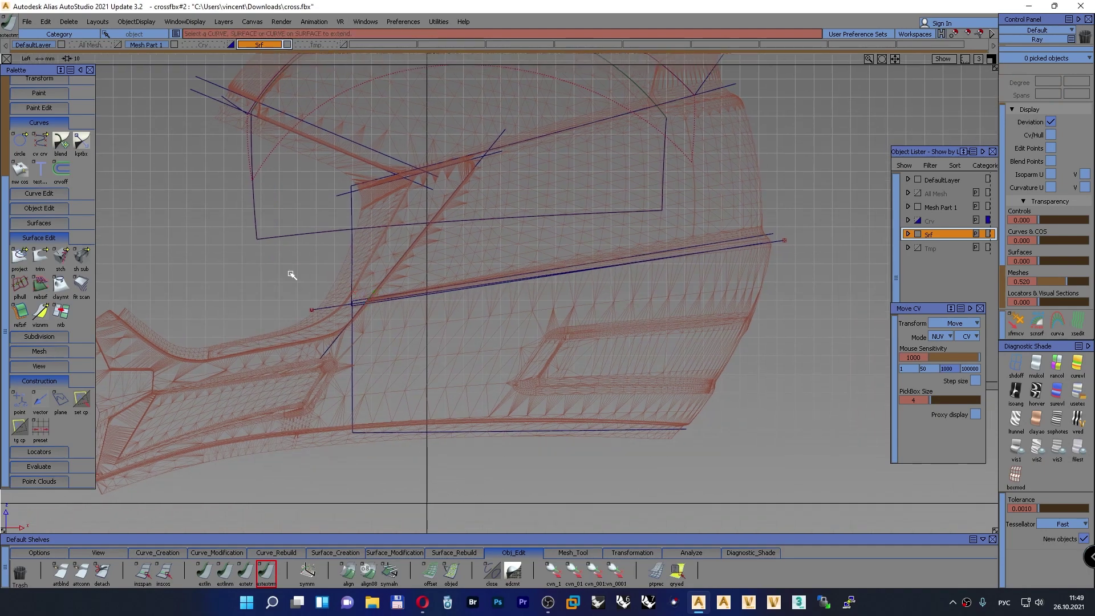
pyautogui.keyDown('ctrl'); pyautogui.keyDown('shift'); pyautogui.moveTo(193, 271); pyautogui.dragTo(190, 247); pyautogui.keyUp('shift'); pyautogui.keyUp('ctrl')
pyautogui.click(322, 553)
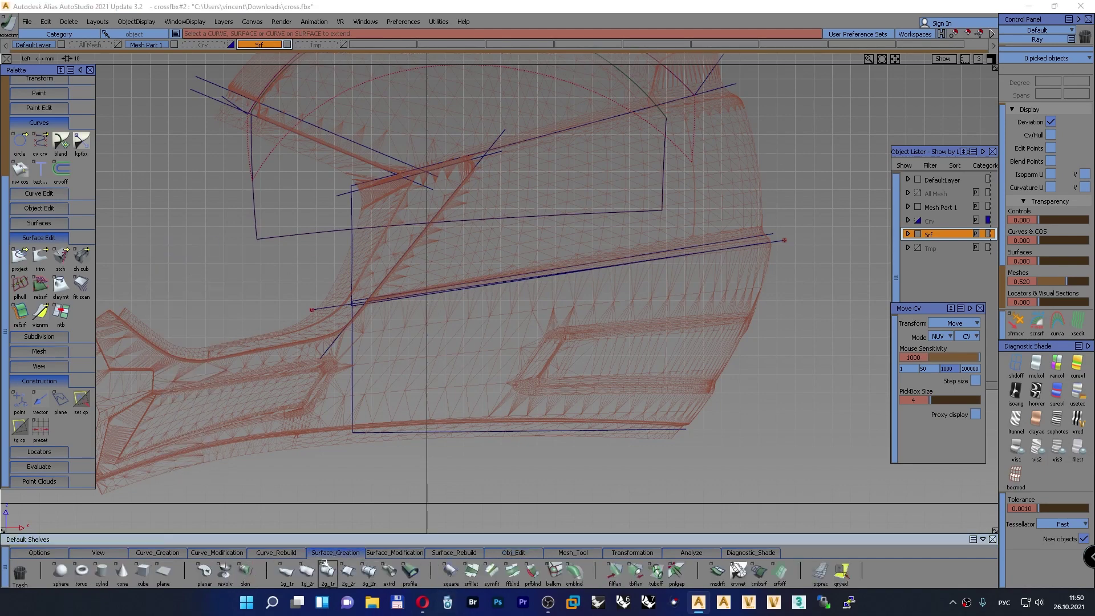
pyautogui.click(381, 553)
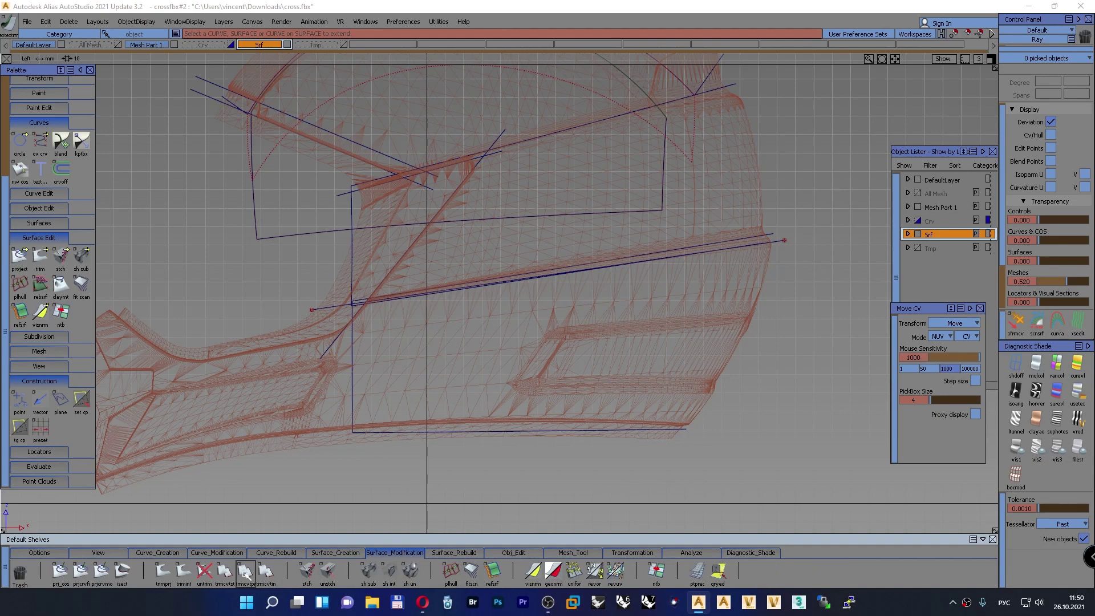
pyautogui.click(682, 429)
pyautogui.click(780, 242)
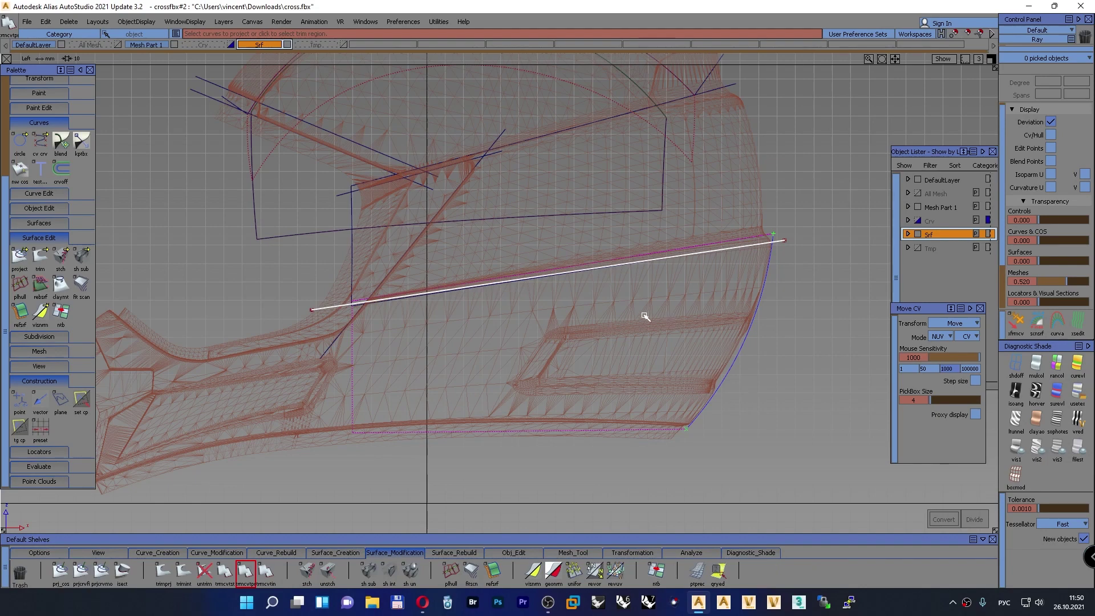
pyautogui.keyDown('ctrl'); pyautogui.keyDown('shift'); pyautogui.moveTo(809, 195); pyautogui.dragTo(809, 171); pyautogui.keyUp('shift'); pyautogui.keyUp('ctrl')
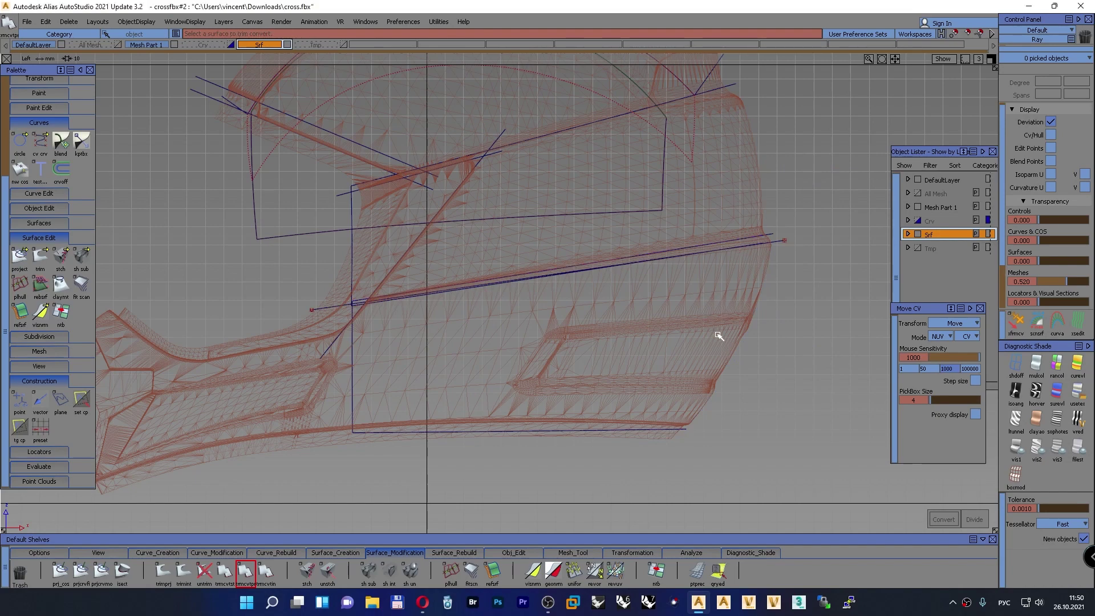
# Try to trim-convert the lower side surface at the extended crease line, projecting along Z and keeping the region below, and revert it
pyautogui.click(679, 429)
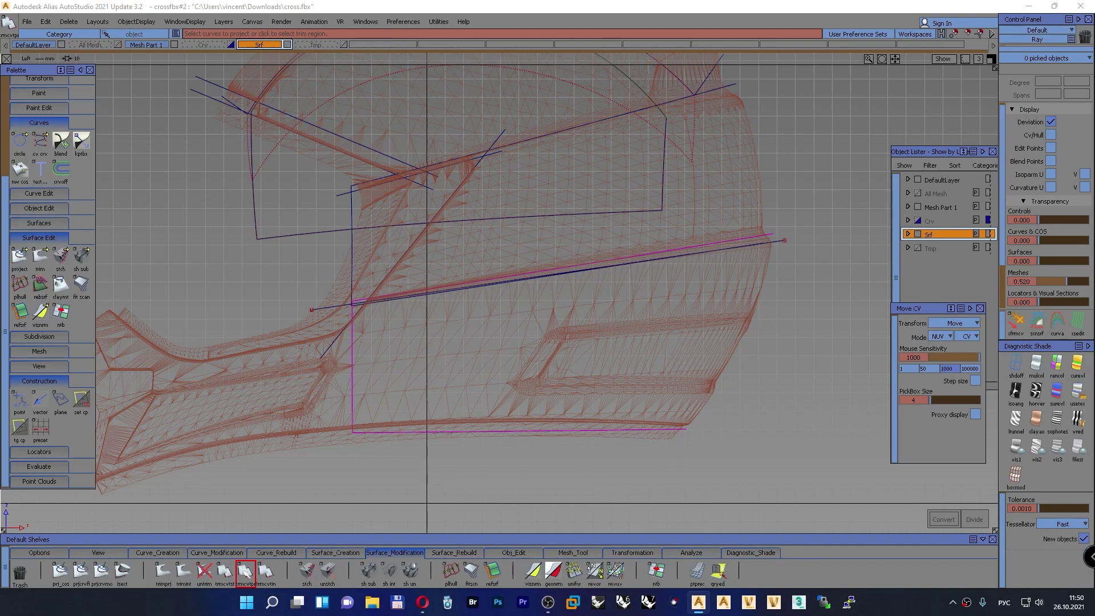
pyautogui.doubleClick(245, 571)
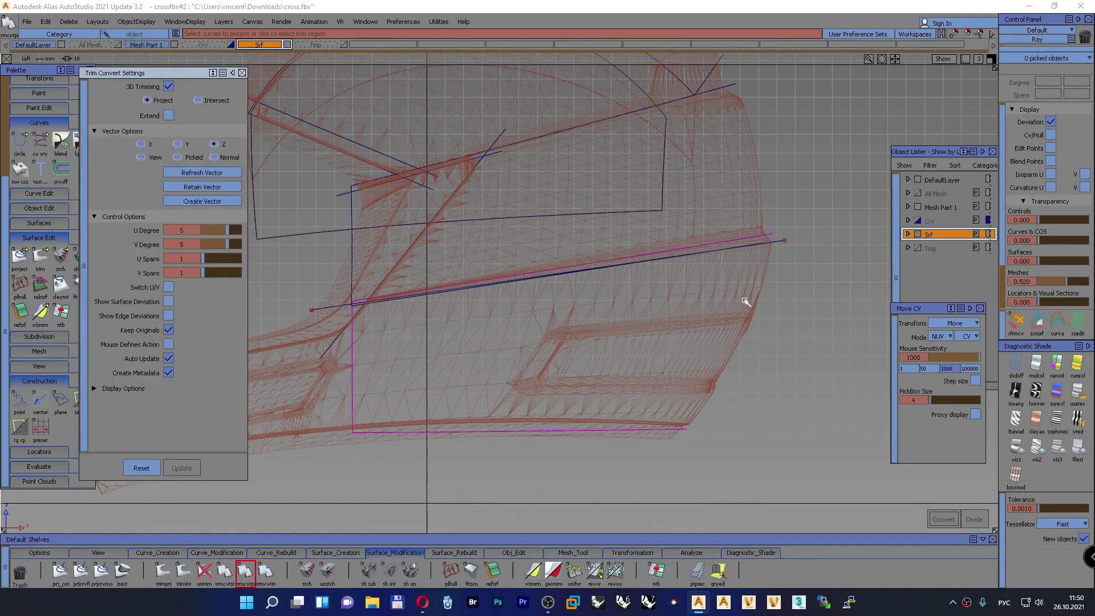
pyautogui.click(780, 243)
pyautogui.click(632, 330)
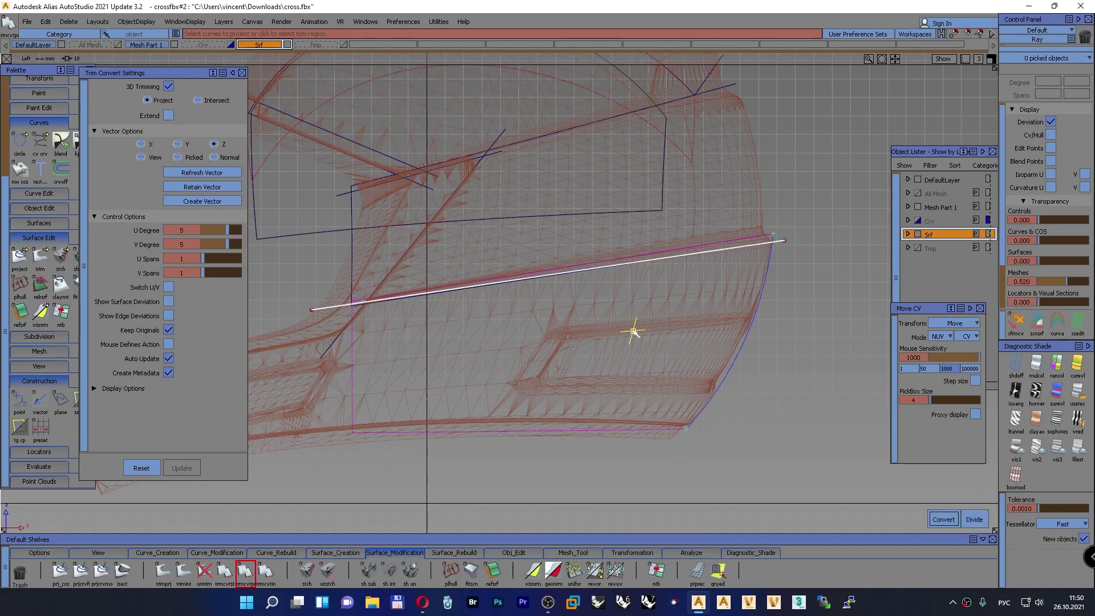
pyautogui.click(943, 519)
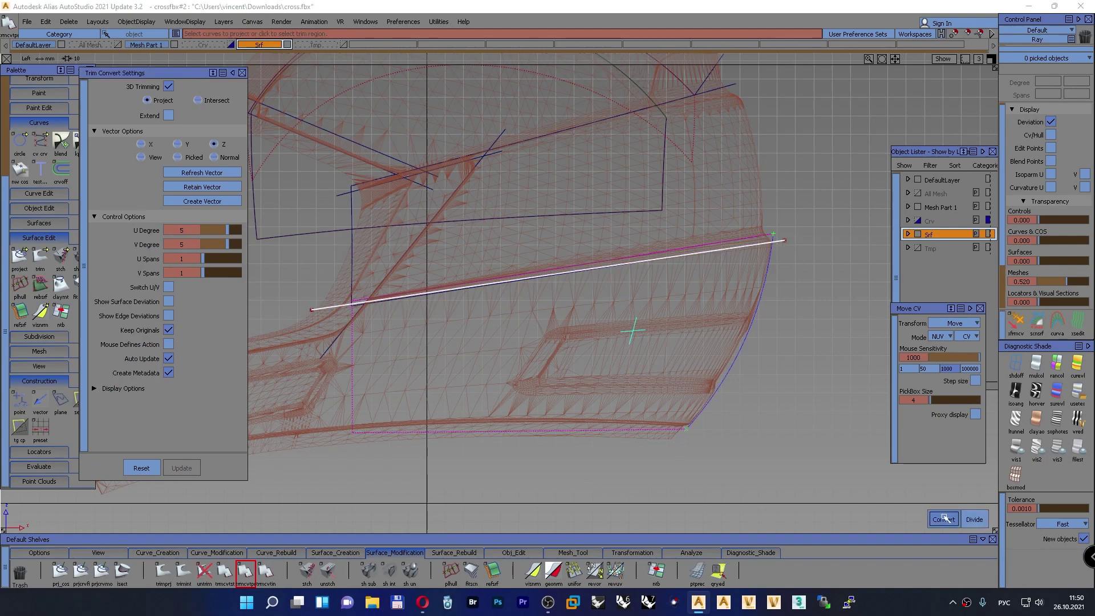
pyautogui.press('F8')
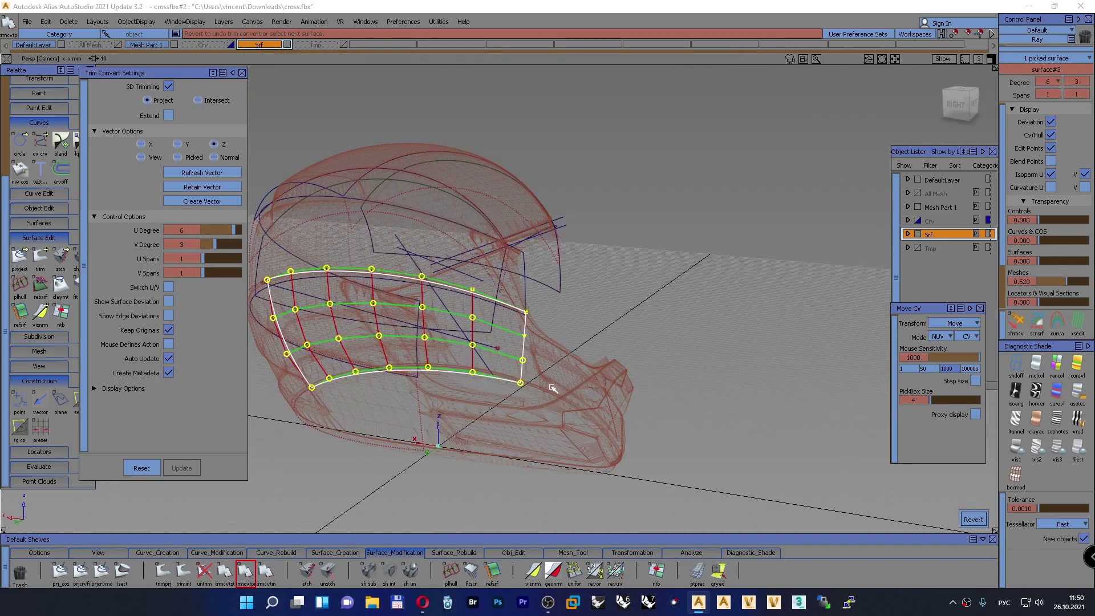
pyautogui.keyDown('alt'); pyautogui.keyDown('shift'); pyautogui.moveTo(800, 409); pyautogui.dragTo(762, 377); pyautogui.keyUp('shift'); pyautogui.keyUp('alt')
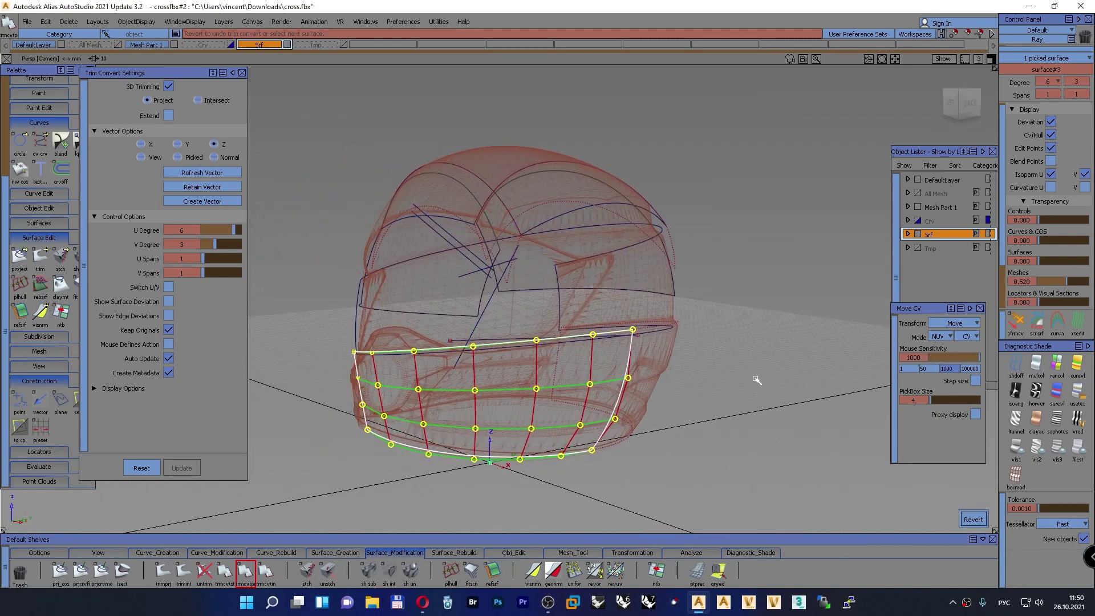
pyautogui.keyDown('alt'); pyautogui.keyDown('shift'); pyautogui.moveTo(659, 368); pyautogui.dragTo(564, 294); pyautogui.keyUp('shift'); pyautogui.keyUp('alt')
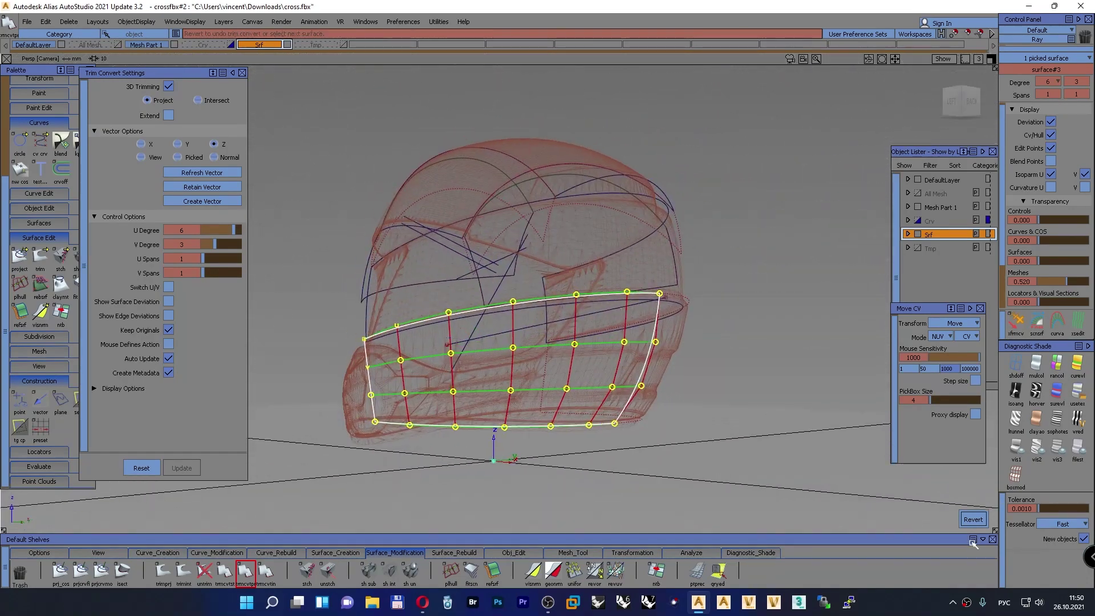
pyautogui.click(973, 519)
pyautogui.keyDown('ctrl'); pyautogui.keyDown('shift'); pyautogui.moveTo(752, 338); pyautogui.dragTo(750, 359); pyautogui.keyUp('shift'); pyautogui.keyUp('ctrl')
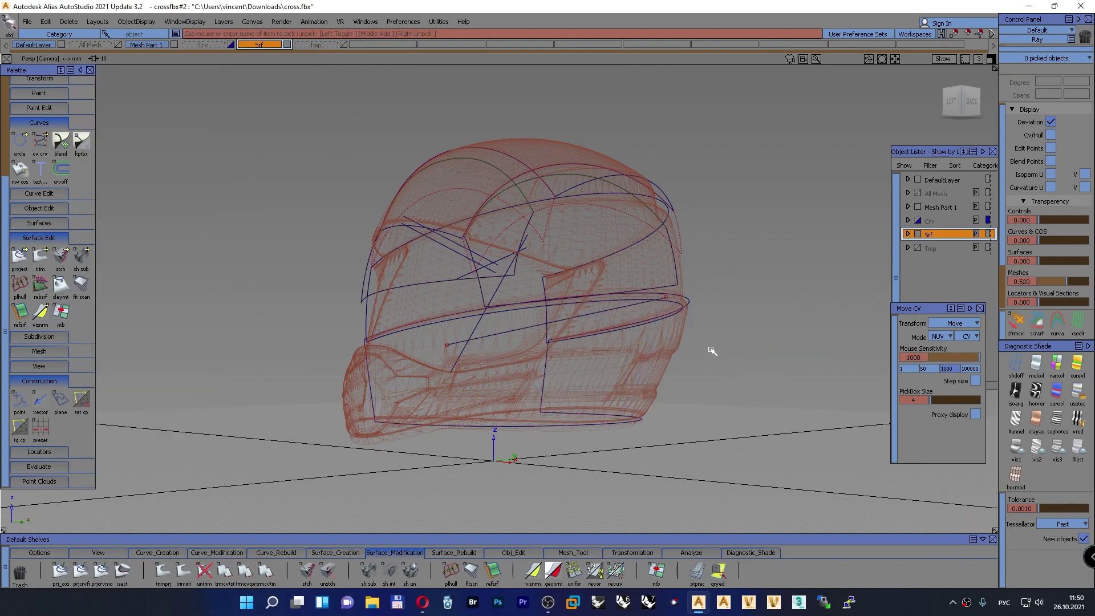
# Select the lower side rail surface instead of the mesh and return to the left view
pyautogui.keyDown('ctrl'); pyautogui.keyDown('shift'); pyautogui.moveTo(734, 319); pyautogui.dragTo(720, 343); pyautogui.keyUp('shift'); pyautogui.keyUp('ctrl')
pyautogui.click(671, 334)
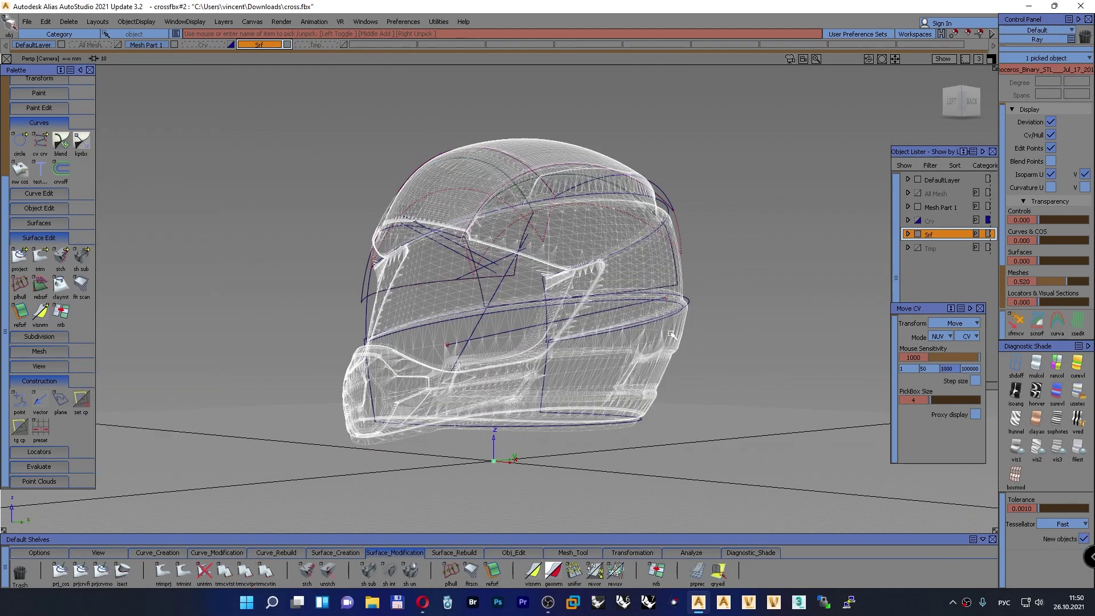
pyautogui.keyDown('ctrl'); pyautogui.keyDown('shift'); pyautogui.moveTo(720, 283); pyautogui.dragTo(697, 285); pyautogui.keyUp('shift'); pyautogui.keyUp('ctrl')
pyautogui.click(660, 359)
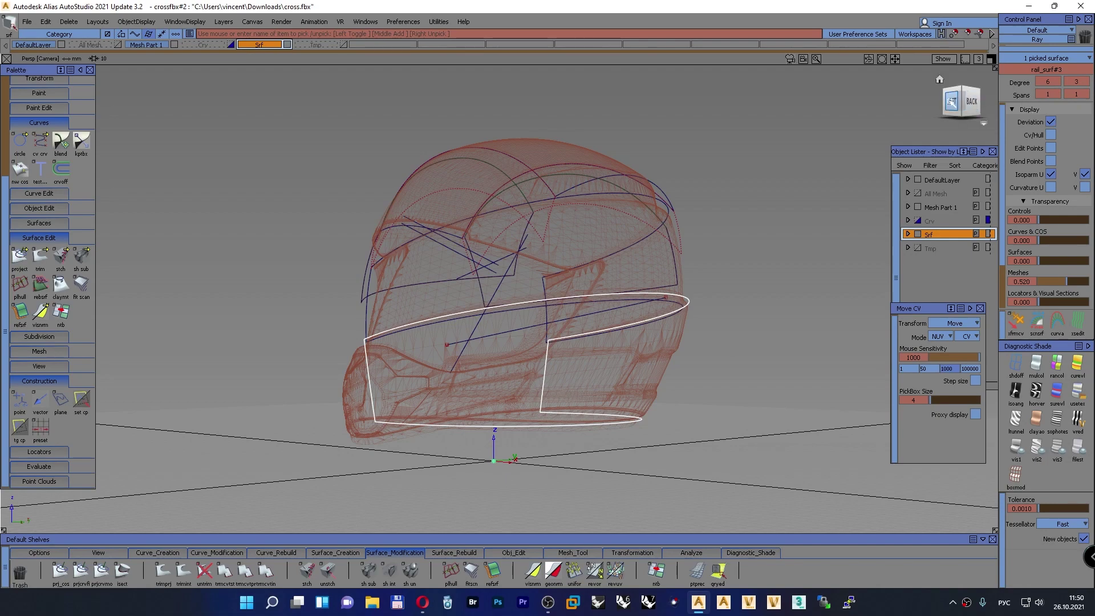
pyautogui.click(953, 101)
pyautogui.press('F6')
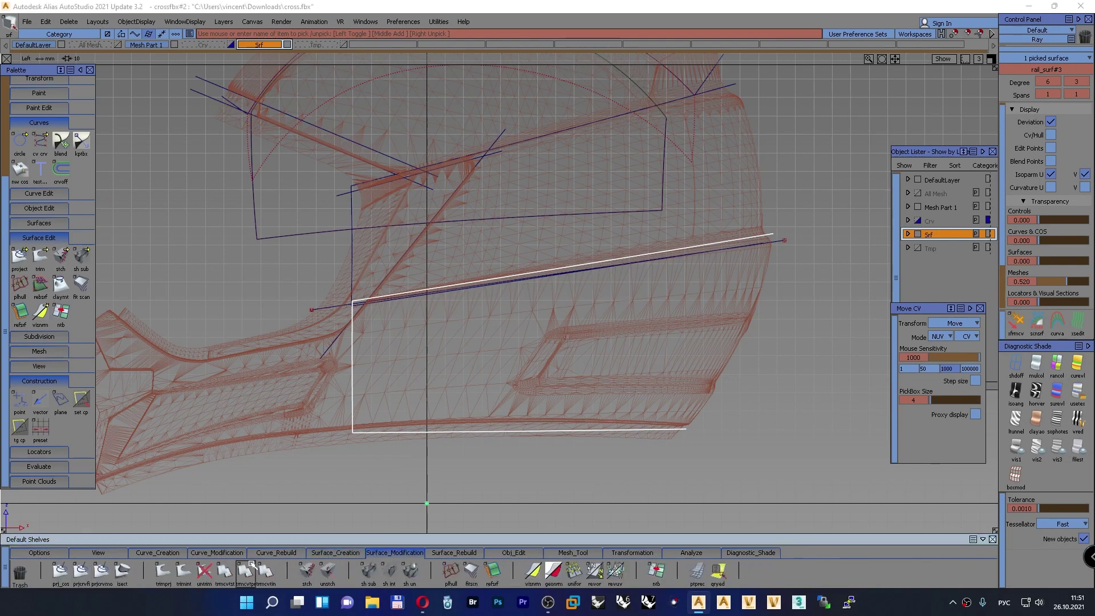
# Trim-convert the lower side surface at the extended crease line, projecting along Y, keeping the region below the line and the original surface
pyautogui.doubleClick(245, 576)
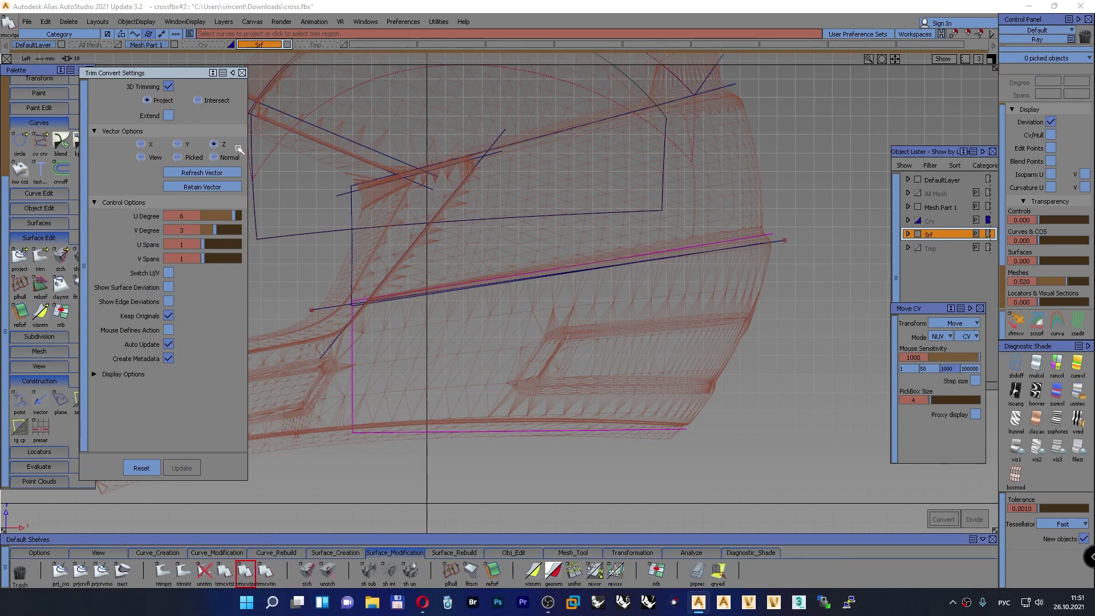
pyautogui.click(214, 157)
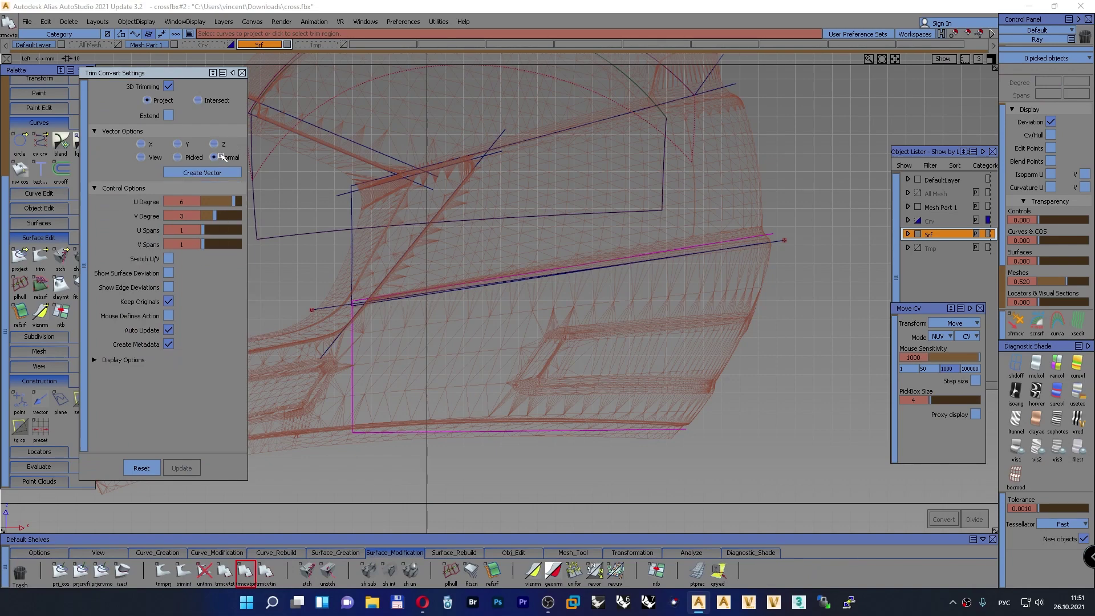
pyautogui.click(683, 287)
pyautogui.click(777, 244)
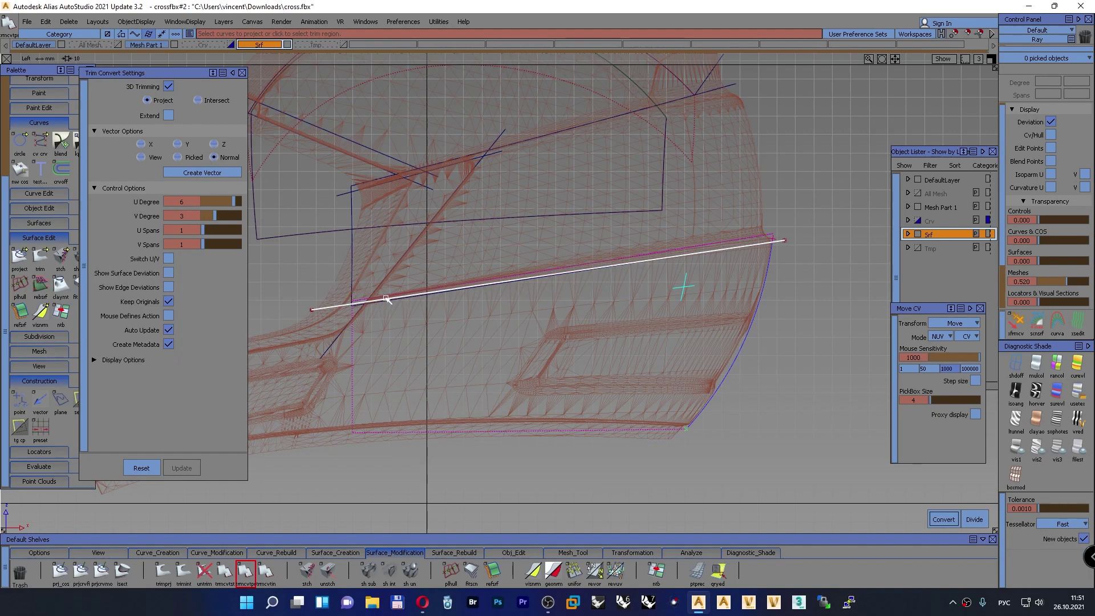
pyautogui.click(177, 144)
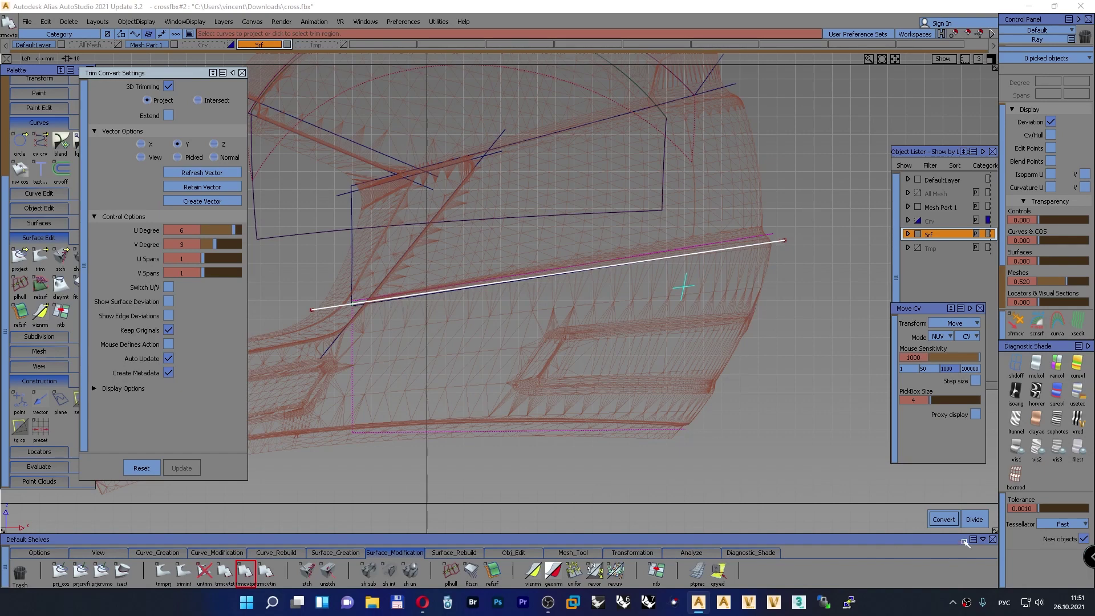
pyautogui.click(946, 519)
pyautogui.keyDown('alt'); pyautogui.keyDown('shift'); pyautogui.moveTo(500, 301); pyautogui.dragTo(534, 299, button='right'); pyautogui.keyUp('shift'); pyautogui.keyUp('alt')
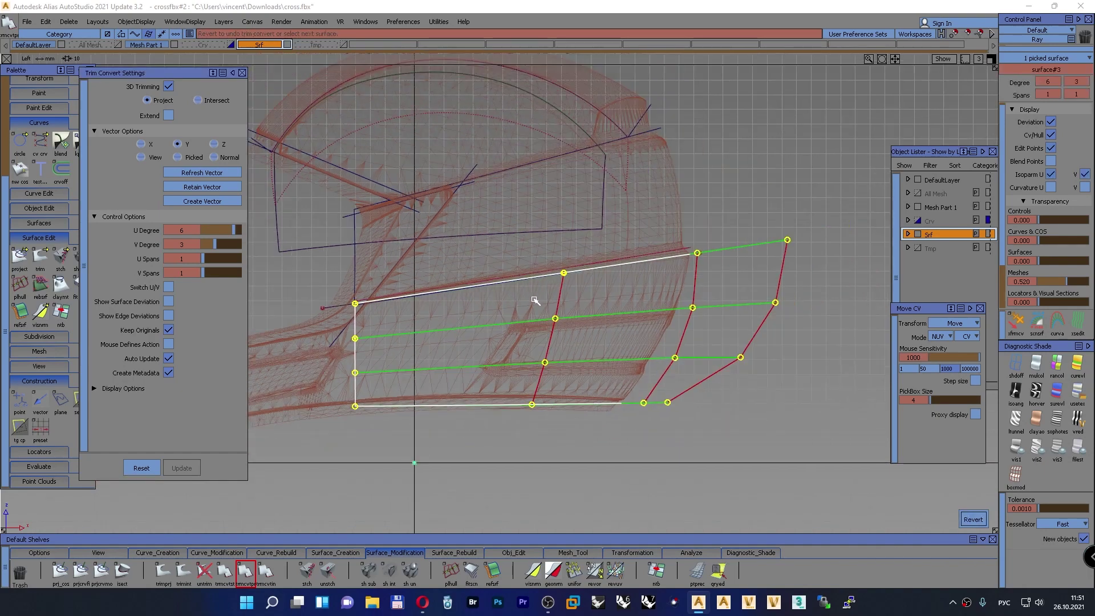
pyautogui.scroll(-2, 545, 301)
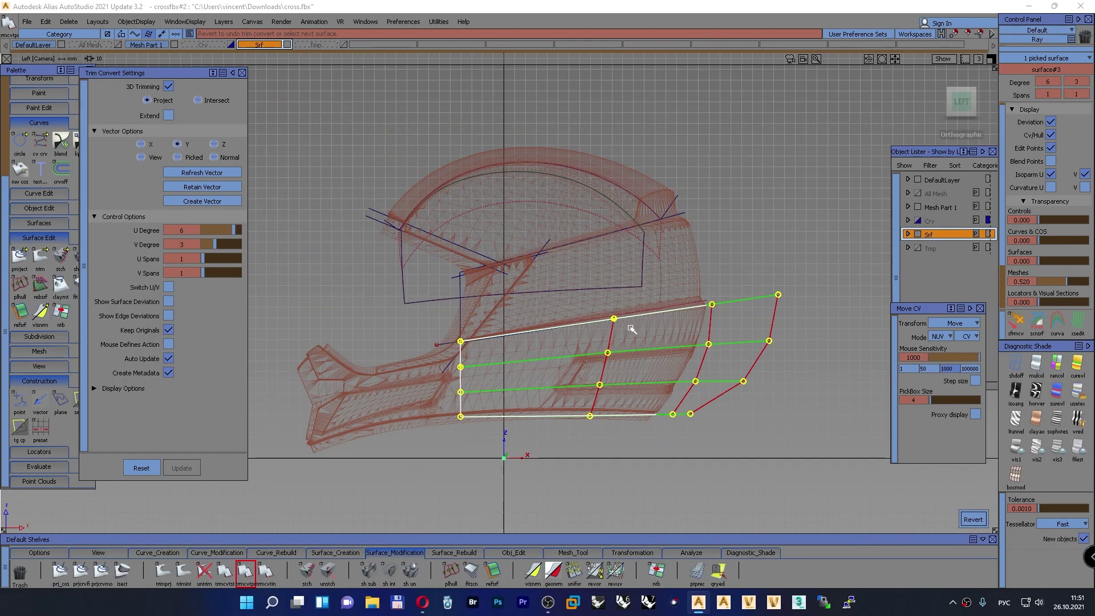
pyautogui.keyDown('alt'); pyautogui.keyDown('shift'); pyautogui.moveTo(631, 328); pyautogui.dragTo(695, 203); pyautogui.keyUp('shift'); pyautogui.keyUp('alt')
pyautogui.press('F6')
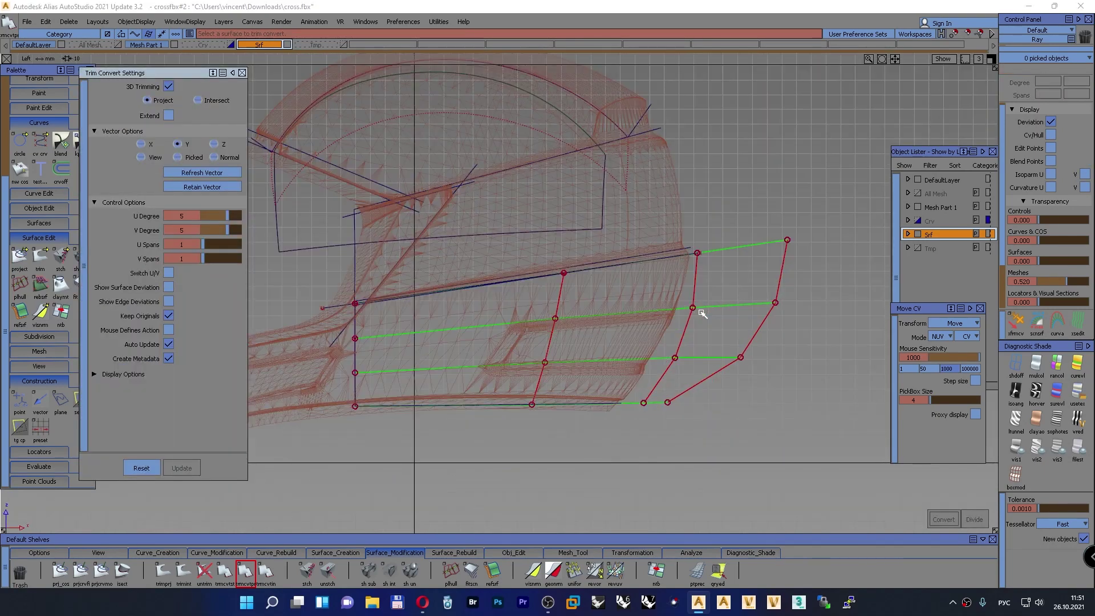
pyautogui.keyDown('alt'); pyautogui.keyDown('shift'); pyautogui.moveTo(664, 257); pyautogui.dragTo(352, 317, button='right'); pyautogui.keyUp('shift'); pyautogui.keyUp('alt')
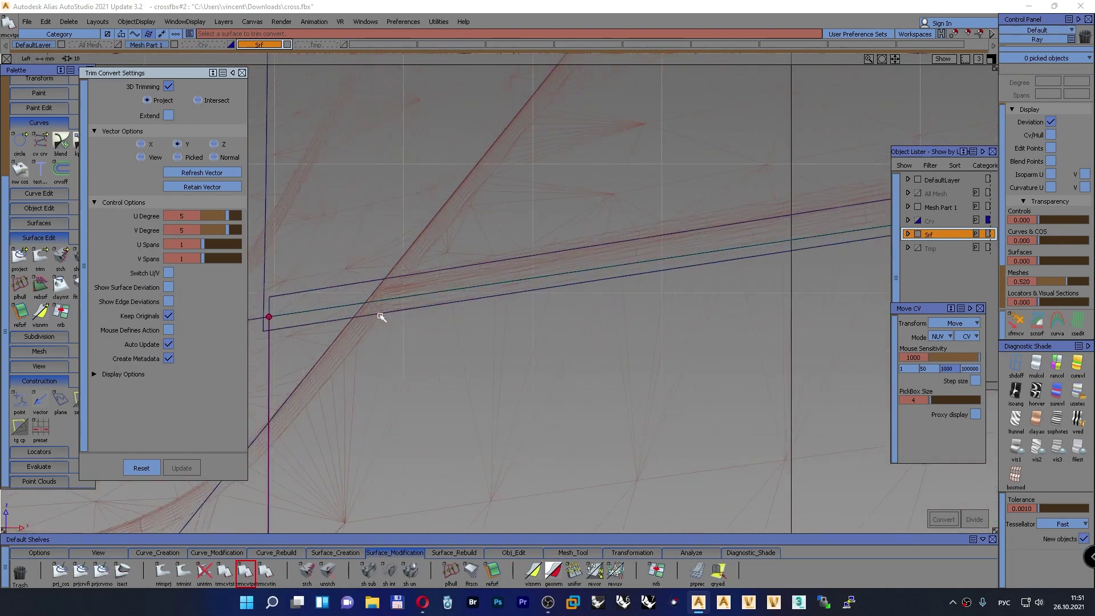
# Select the original lower side rail surface instead of the mesh and assign it to the Tmp layer
pyautogui.keyDown('ctrl'); pyautogui.keyDown('shift'); pyautogui.moveTo(380, 316); pyautogui.dragTo(380, 339); pyautogui.keyUp('shift'); pyautogui.keyUp('ctrl')
pyautogui.keyDown('ctrl'); pyautogui.keyDown('shift'); pyautogui.moveTo(380, 340); pyautogui.dragTo(380, 341, button='right'); pyautogui.keyUp('shift'); pyautogui.keyUp('ctrl')
pyautogui.click(351, 288)
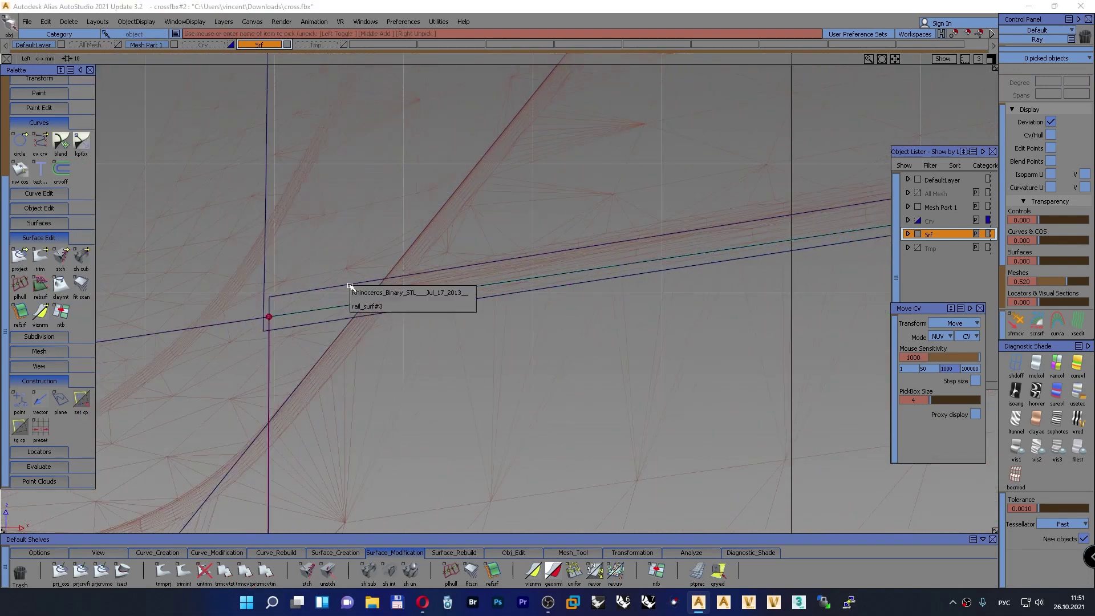
pyautogui.click(368, 306)
pyautogui.keyDown('alt'); pyautogui.keyDown('shift'); pyautogui.moveTo(379, 305); pyautogui.dragTo(219, 455, button='right'); pyautogui.keyUp('shift'); pyautogui.keyUp('alt')
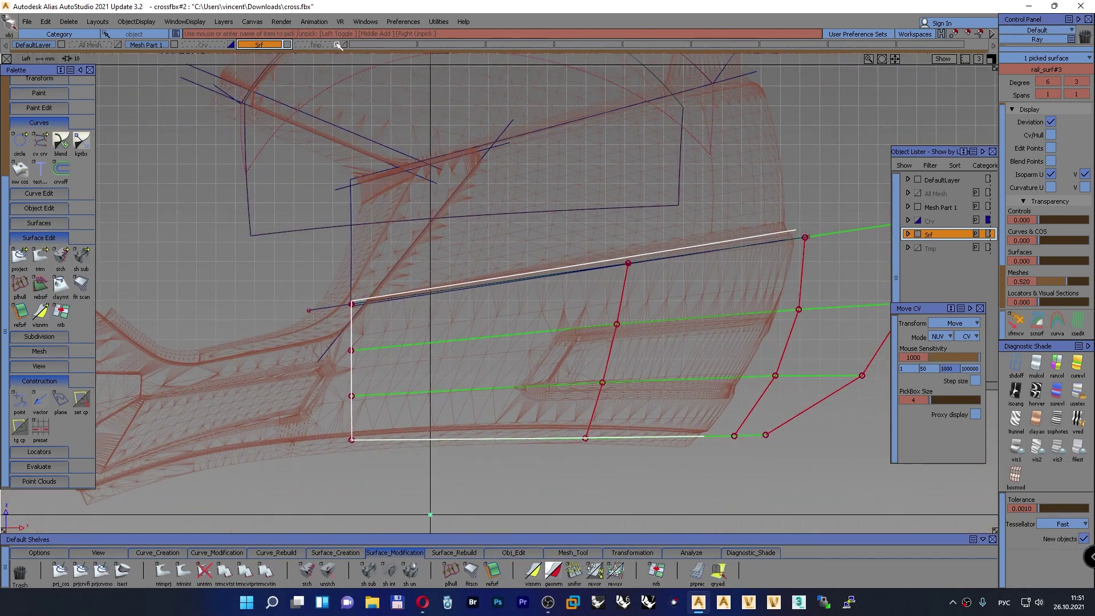
pyautogui.moveTo(337, 45); pyautogui.dragTo(340, 55)
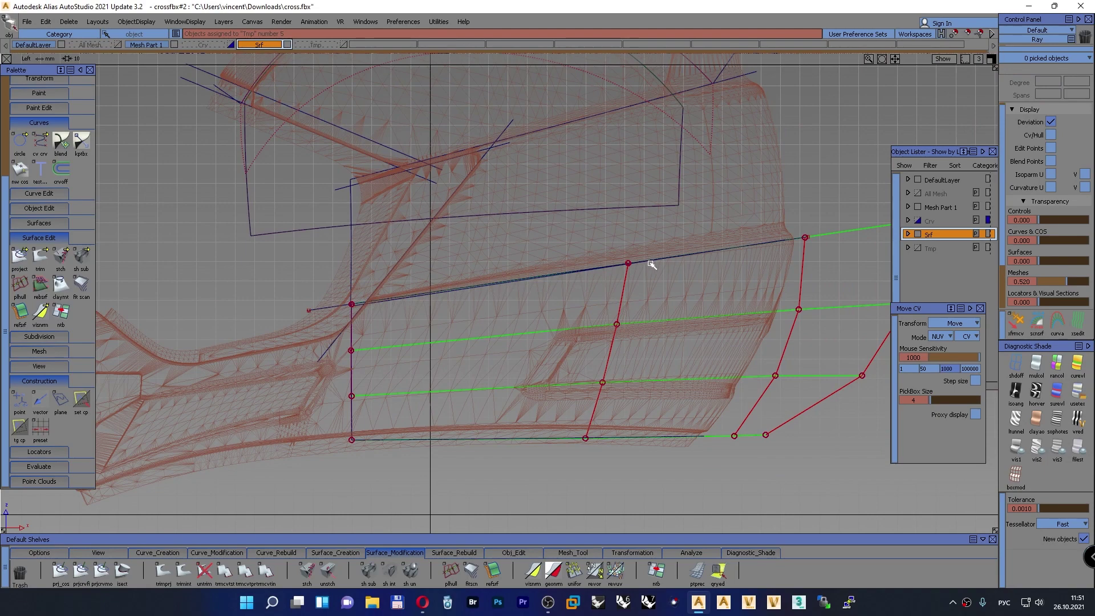
# Draw a straight degree-1 edit-point line along the crease above the lower side surface, from the helmet's rear edge to the front crease junction
pyautogui.keyDown('alt'); pyautogui.keyDown('shift'); pyautogui.moveTo(541, 336); pyautogui.dragTo(491, 345, button='middle'); pyautogui.keyUp('shift'); pyautogui.keyUp('alt')
pyautogui.keyDown('alt'); pyautogui.keyDown('shift'); pyautogui.moveTo(491, 344); pyautogui.dragTo(523, 343, button='right'); pyautogui.keyUp('shift'); pyautogui.keyUp('alt')
pyautogui.keyDown('ctrl'); pyautogui.keyDown('shift'); pyautogui.moveTo(811, 175); pyautogui.dragTo(809, 148); pyautogui.keyUp('shift'); pyautogui.keyUp('ctrl')
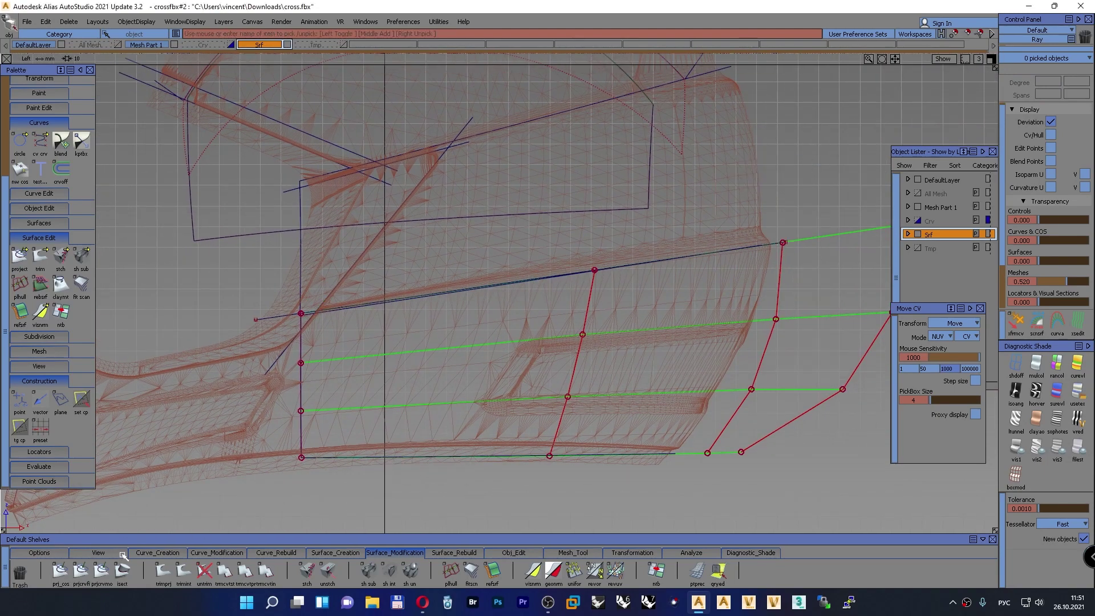
pyautogui.click(157, 552)
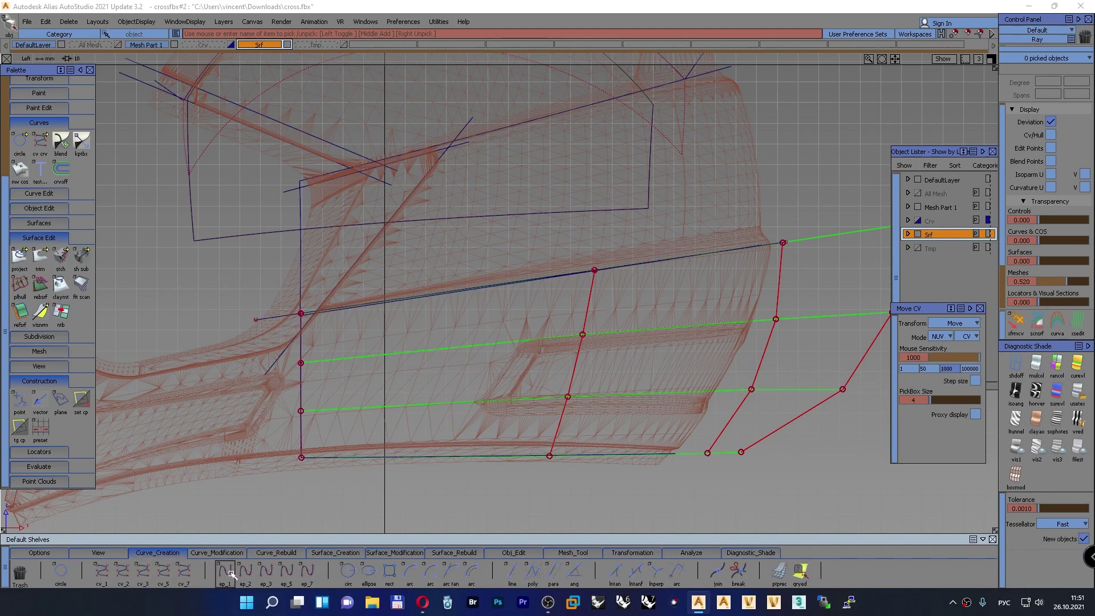
pyautogui.scroll(5, 765, 234)
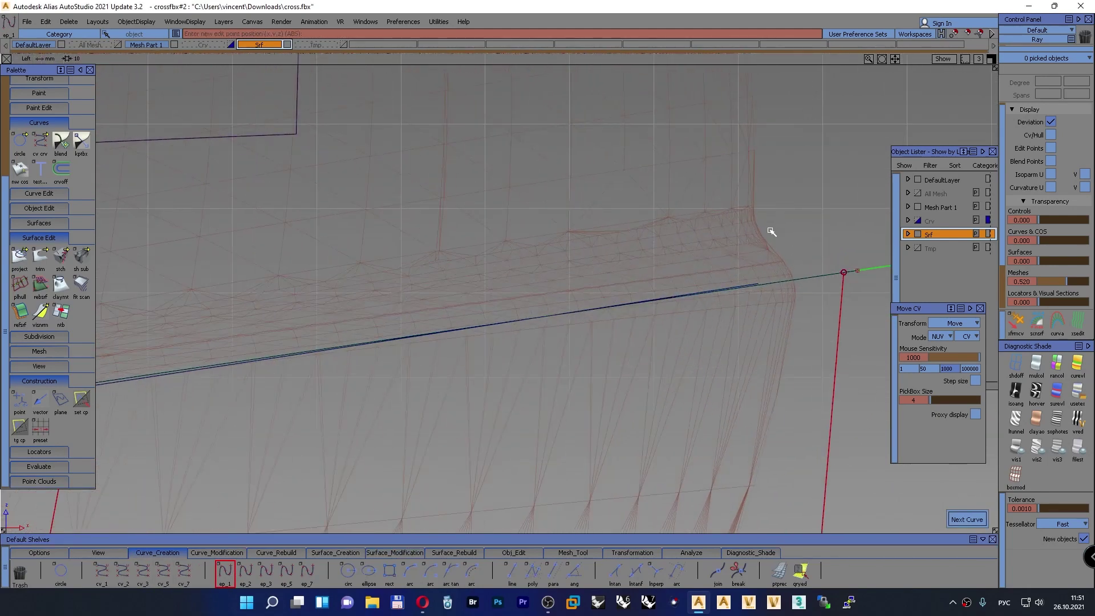
pyautogui.scroll(-6, 767, 230)
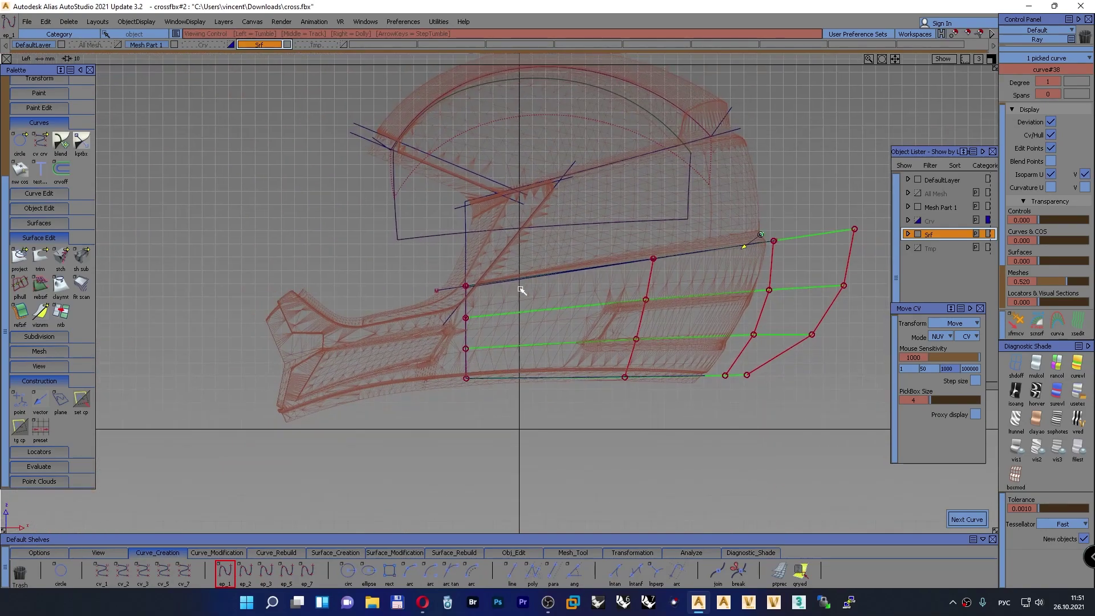
pyautogui.scroll(6, 484, 284)
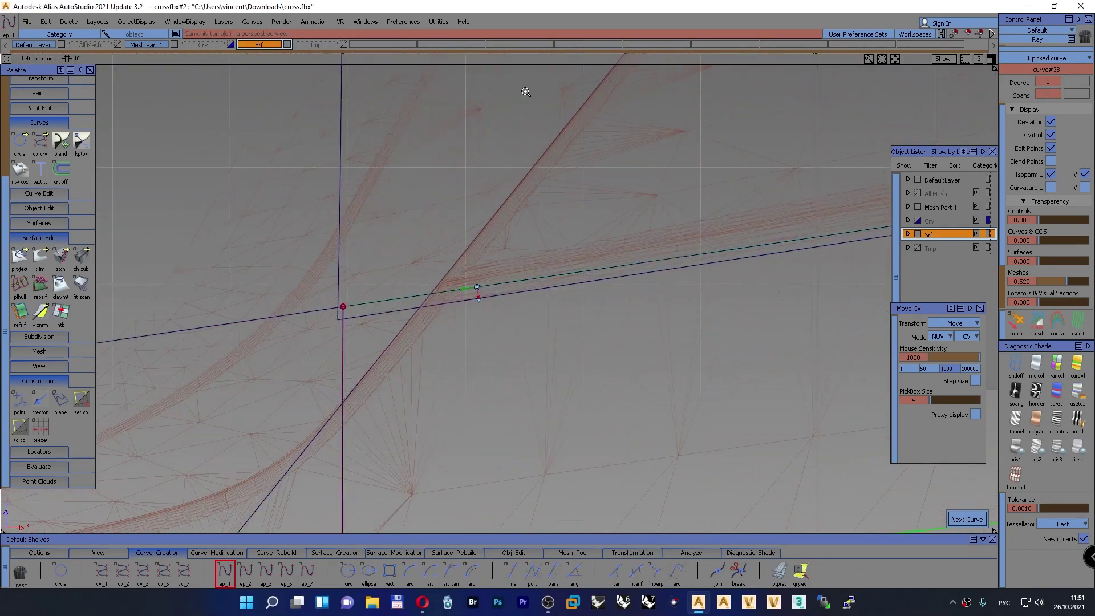
pyautogui.click(468, 275)
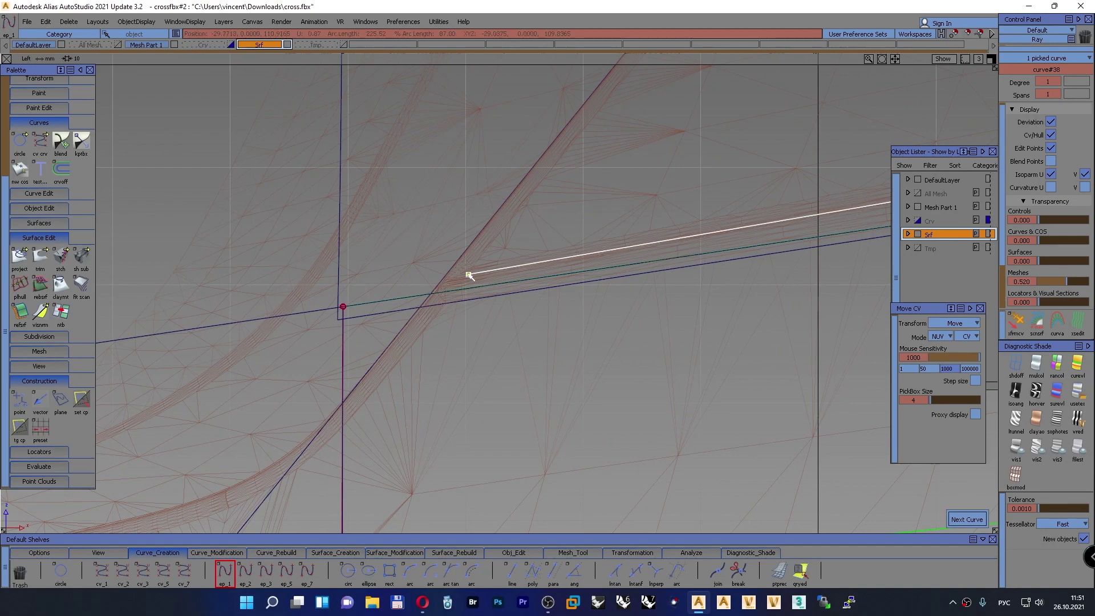
pyautogui.keyDown('alt'); pyautogui.keyDown('shift'); pyautogui.moveTo(469, 277); pyautogui.dragTo(431, 381, button='right'); pyautogui.keyUp('shift'); pyautogui.keyUp('alt')
# Extend the new lower crease line past the side surface's front edge and about 14 mm past the helmet's rear edge
pyautogui.click(529, 554)
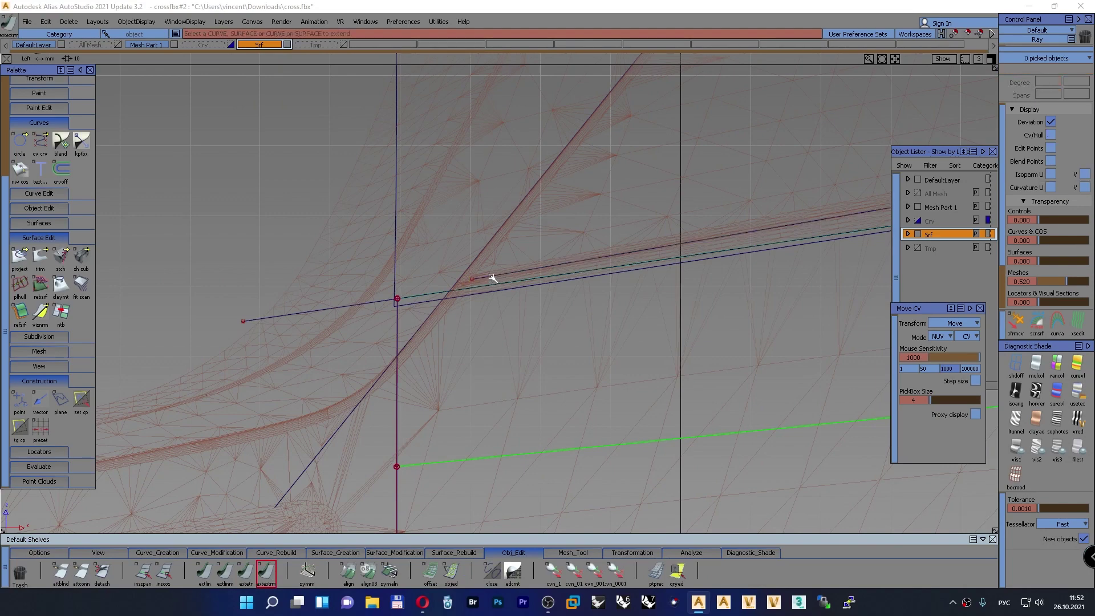
pyautogui.moveTo(489, 276); pyautogui.dragTo(97, 343)
pyautogui.keyDown('alt'); pyautogui.keyDown('shift'); pyautogui.moveTo(477, 286); pyautogui.dragTo(296, 348, button='right'); pyautogui.keyUp('shift'); pyautogui.keyUp('alt')
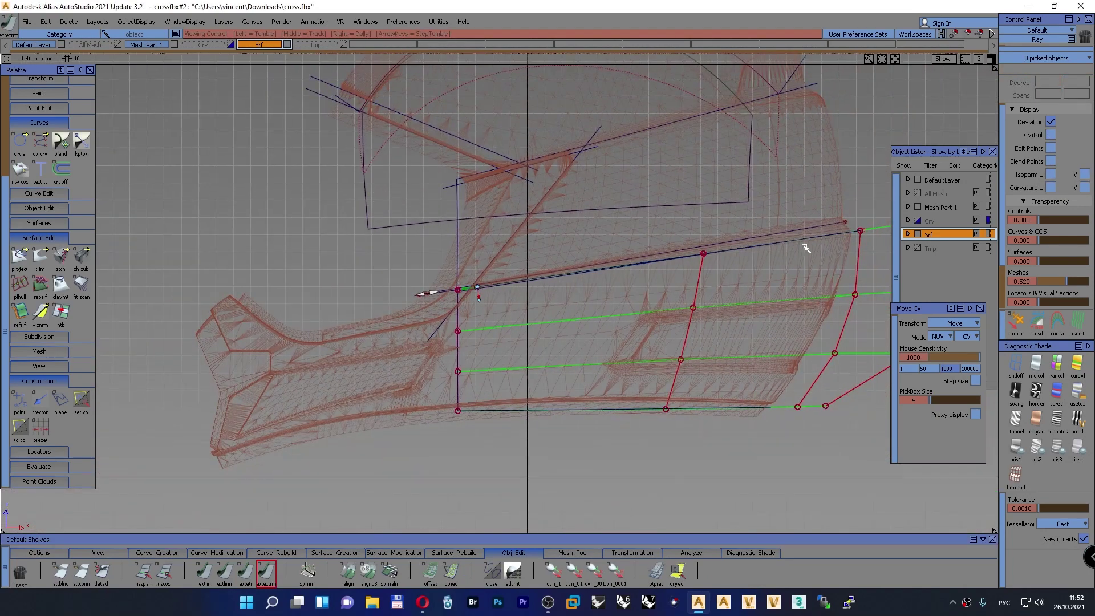
pyautogui.keyDown('alt'); pyautogui.keyDown('shift'); pyautogui.moveTo(838, 231); pyautogui.dragTo(655, 253, button='middle'); pyautogui.keyUp('shift'); pyautogui.keyUp('alt')
pyautogui.moveTo(655, 248); pyautogui.dragTo(684, 238)
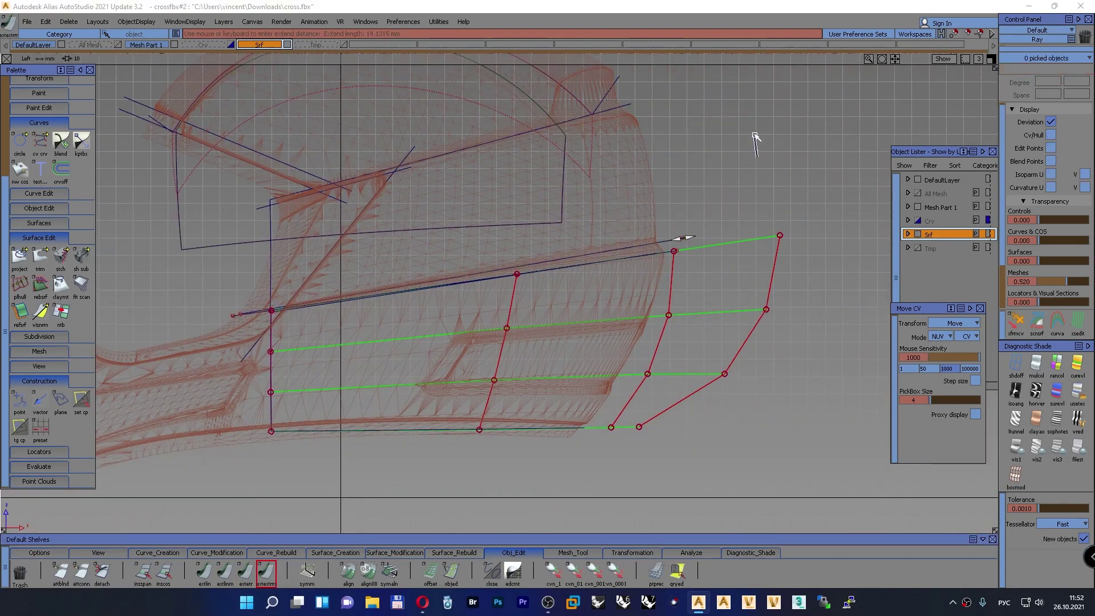
pyautogui.keyDown('ctrl'); pyautogui.keyDown('shift'); pyautogui.click(756, 137); pyautogui.keyUp('shift'); pyautogui.keyUp('ctrl')
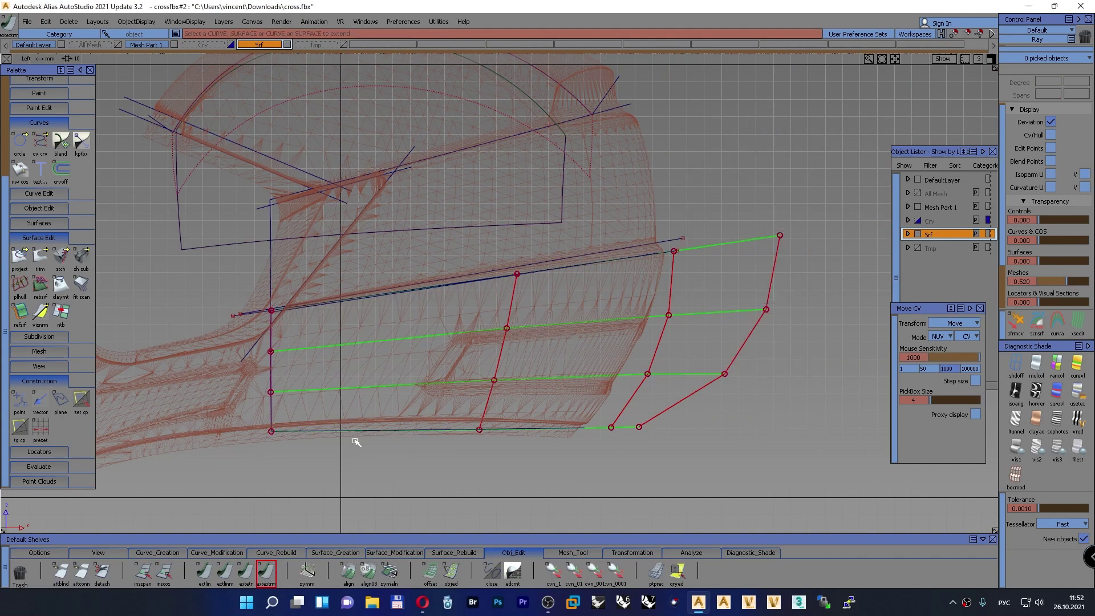
# Draw a straight degree-1 edit-point line along the upper side crease, from the helmet's upper rear corner to the front crease junction
pyautogui.click(164, 554)
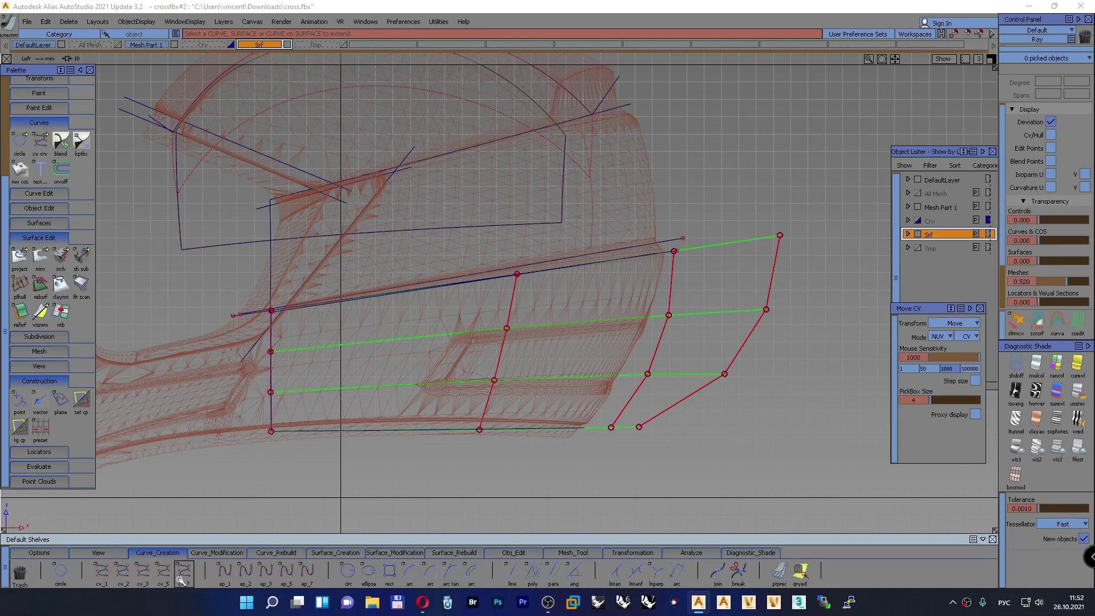
pyautogui.click(231, 569)
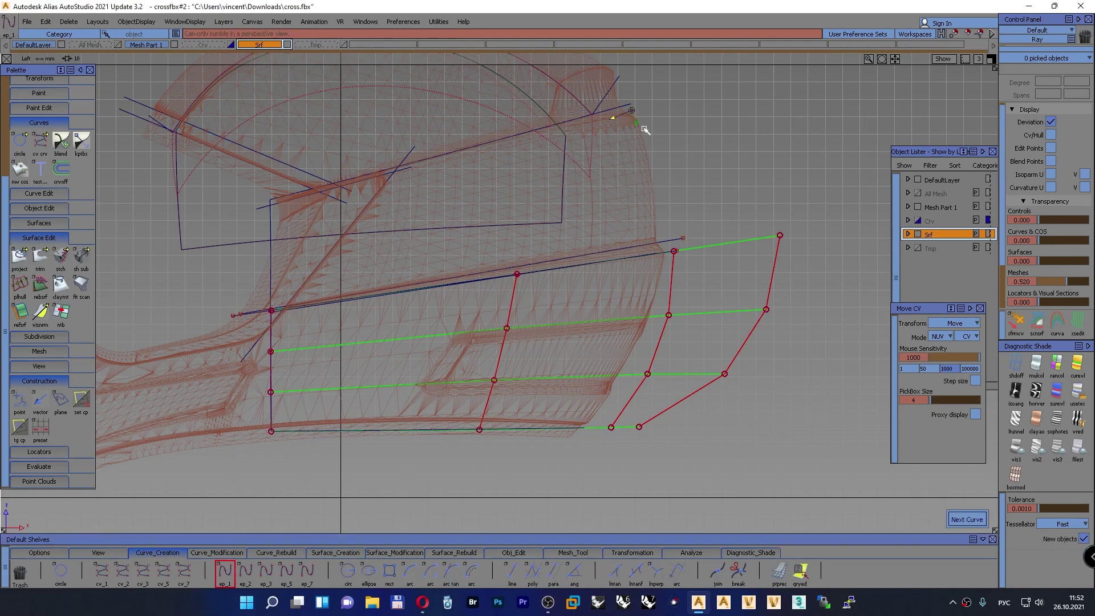
pyautogui.scroll(5, 632, 117)
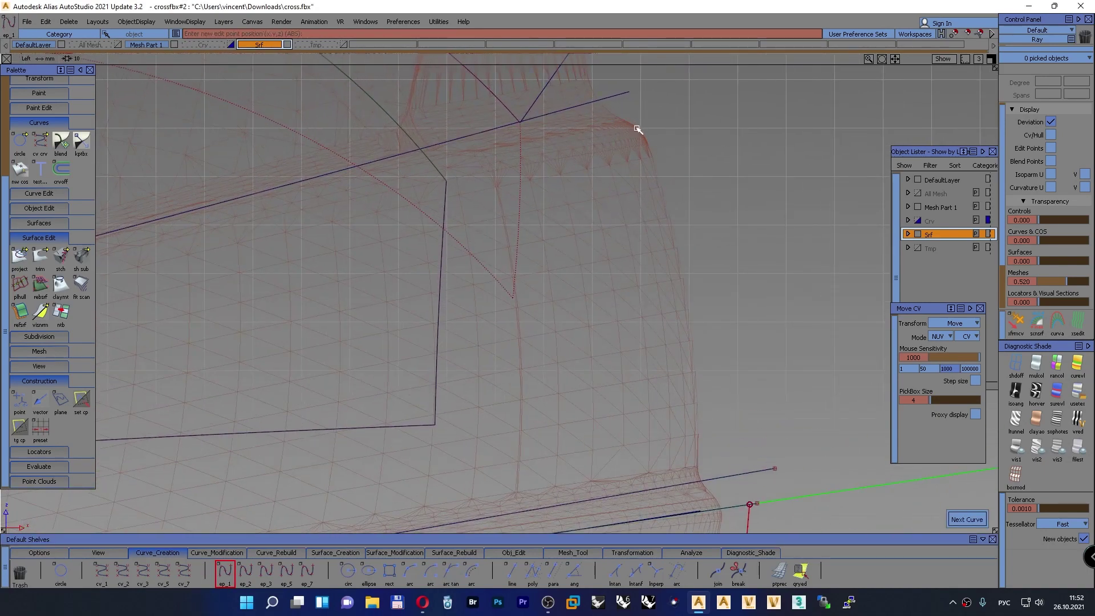
pyautogui.click(649, 131)
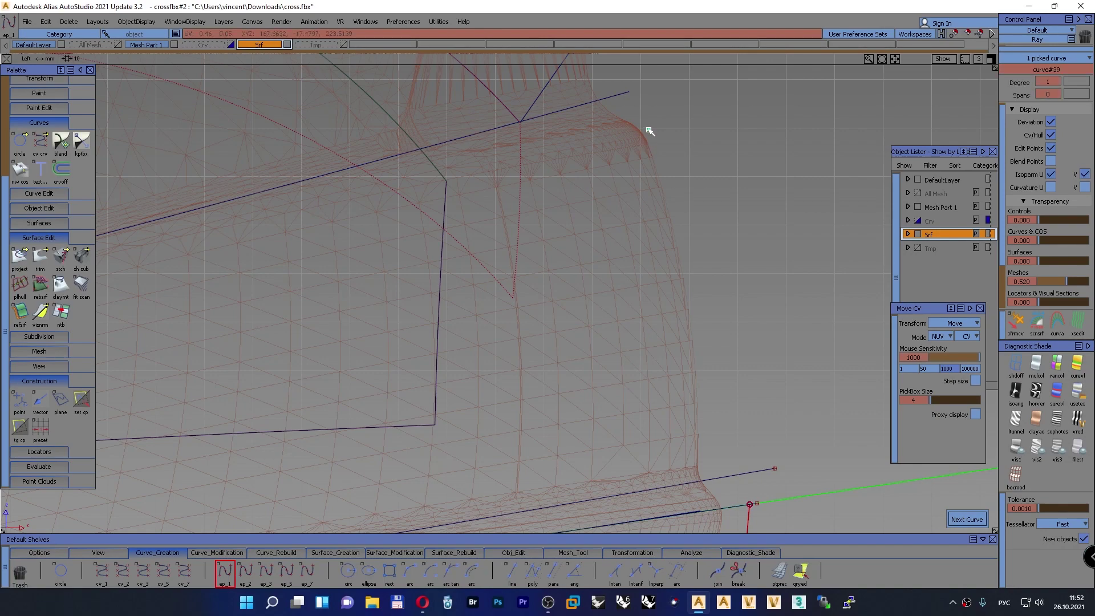
pyautogui.keyDown('alt'); pyautogui.keyDown('shift'); pyautogui.moveTo(631, 111); pyautogui.dragTo(512, 220, button='right'); pyautogui.keyUp('shift'); pyautogui.keyUp('alt')
pyautogui.keyDown('alt'); pyautogui.keyDown('shift'); pyautogui.moveTo(453, 218); pyautogui.dragTo(512, 245, button='middle'); pyautogui.keyUp('shift'); pyautogui.keyUp('alt')
pyautogui.keyDown('alt'); pyautogui.keyDown('shift'); pyautogui.click(406, 211); pyautogui.keyUp('shift'); pyautogui.keyUp('alt')
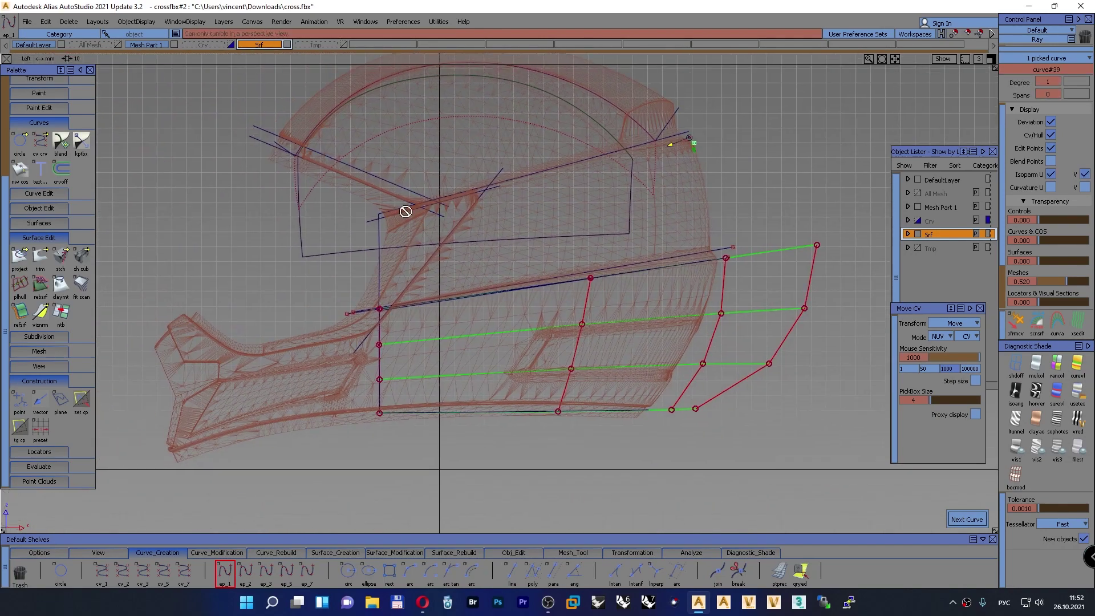
pyautogui.keyDown('alt'); pyautogui.keyDown('shift'); pyautogui.moveTo(406, 211); pyautogui.dragTo(418, 169, button='right'); pyautogui.keyUp('shift'); pyautogui.keyUp('alt')
pyautogui.keyDown('alt'); pyautogui.keyDown('shift'); pyautogui.moveTo(609, 167); pyautogui.dragTo(481, 227, button='middle'); pyautogui.keyUp('shift'); pyautogui.keyUp('alt')
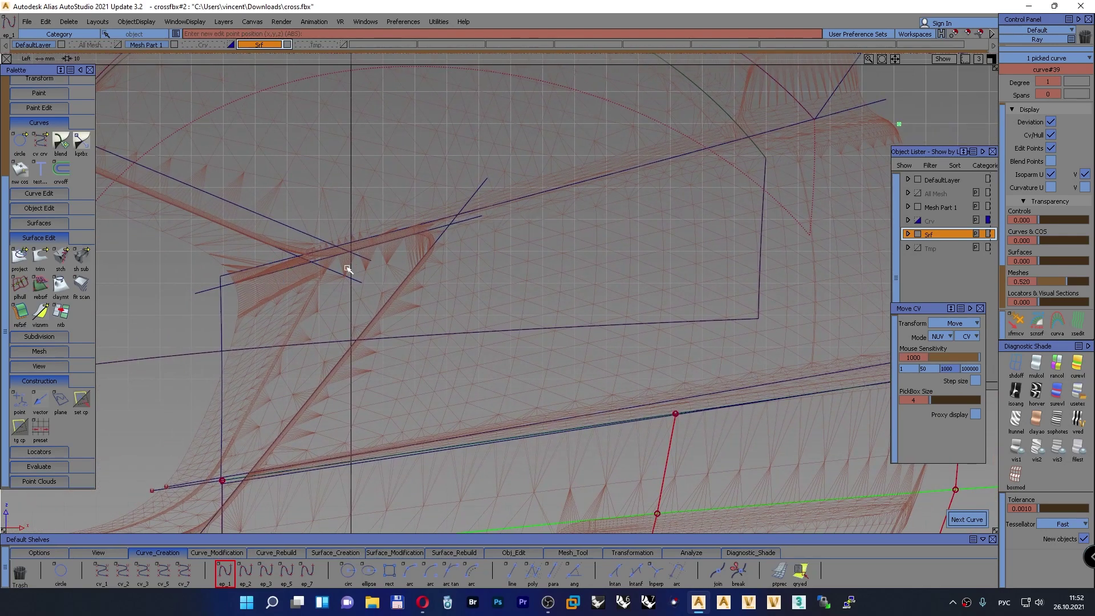
pyautogui.click(312, 261)
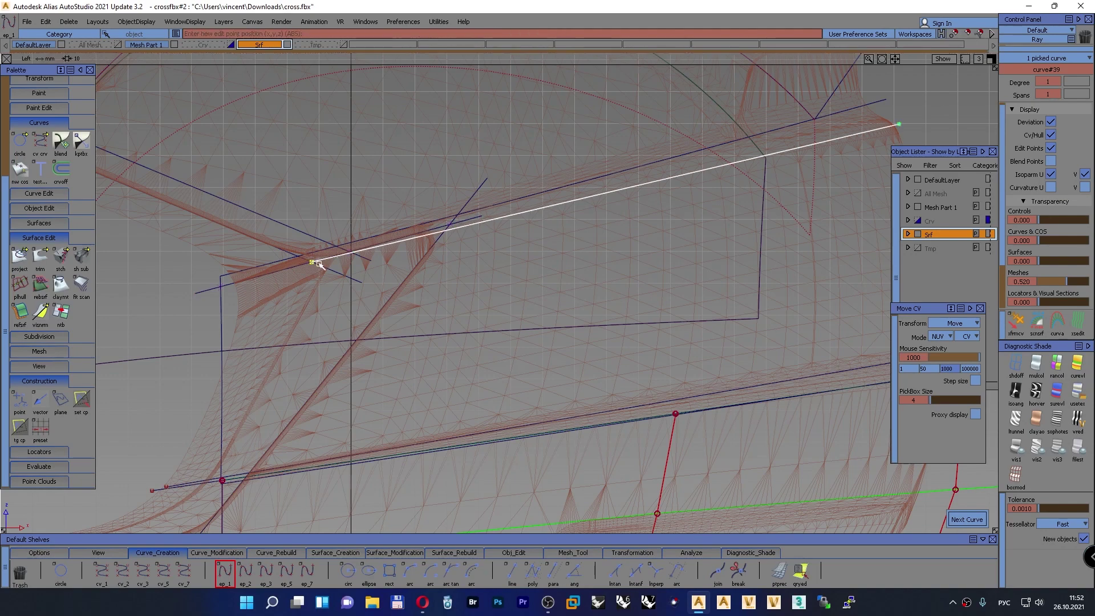
pyautogui.keyDown('alt'); pyautogui.keyDown('shift'); pyautogui.moveTo(279, 271); pyautogui.dragTo(311, 529, button='right'); pyautogui.keyUp('shift'); pyautogui.keyUp('alt')
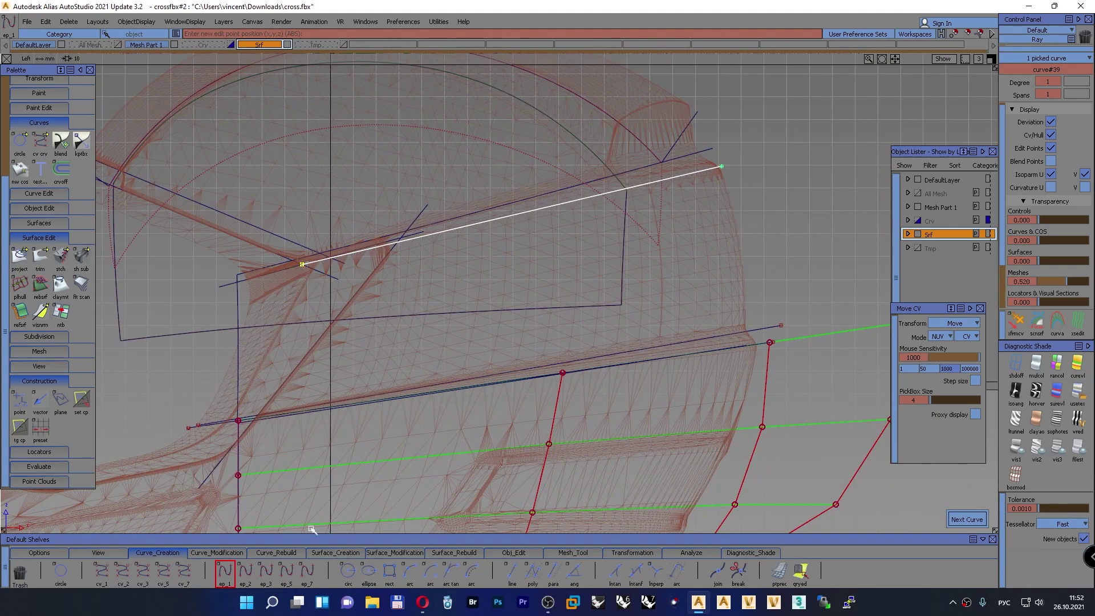
# Extend the upper crease line about 11 mm at its rear end and about 45 mm at its front end
pyautogui.click(492, 553)
pyautogui.click(266, 570)
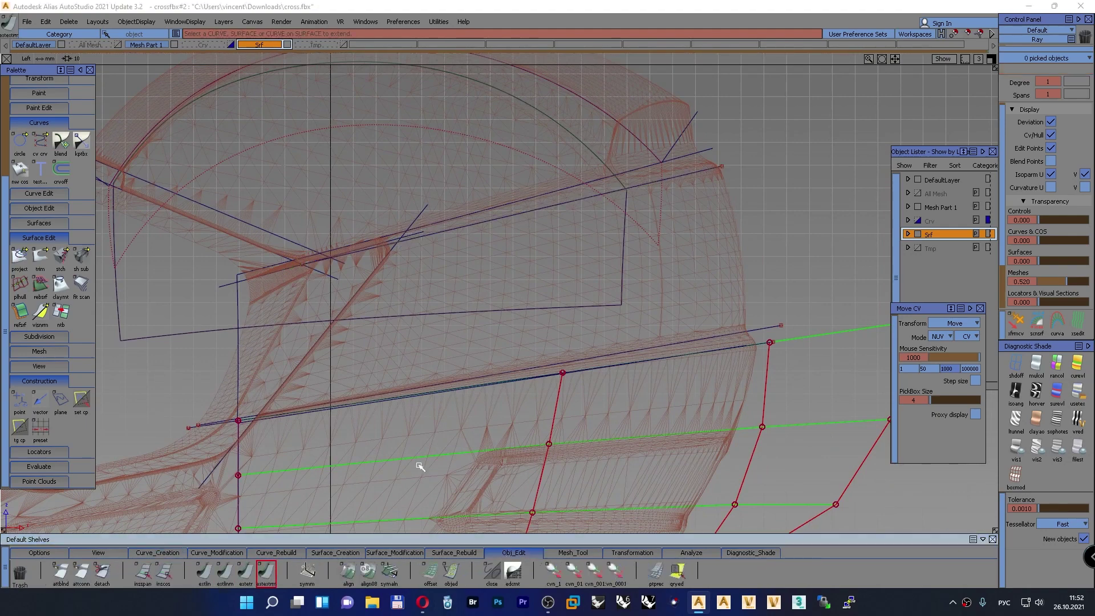
pyautogui.click(719, 167)
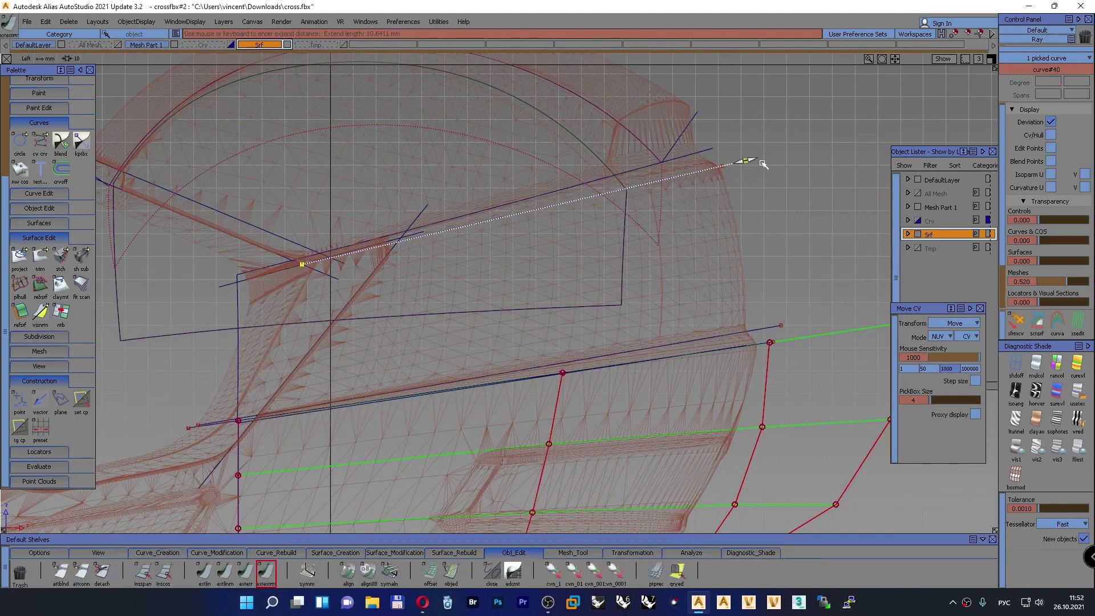
pyautogui.click(405, 241)
pyautogui.click(409, 262)
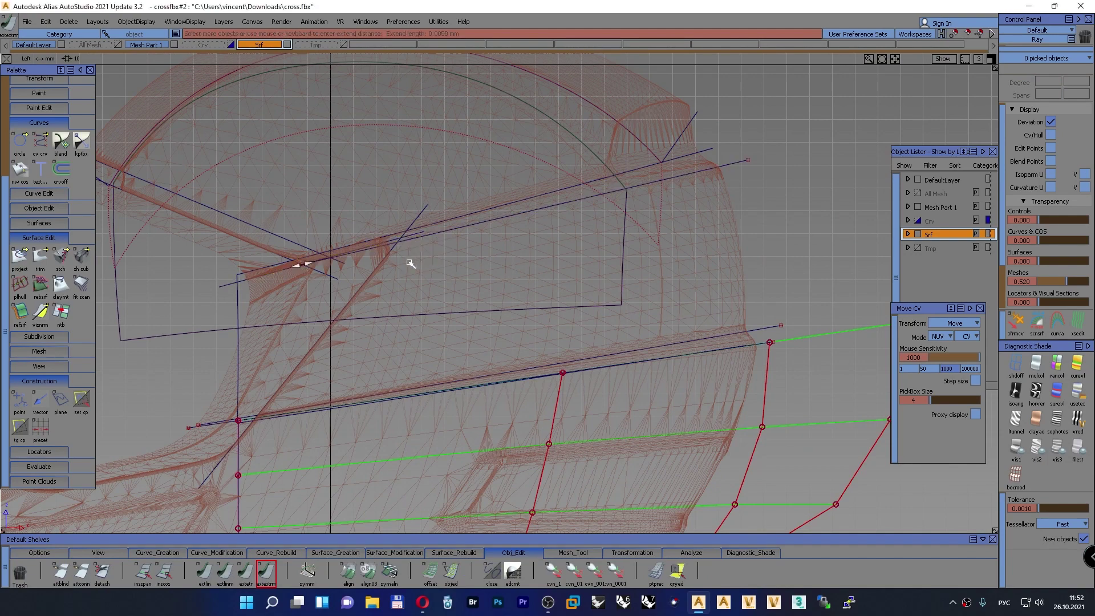
pyautogui.moveTo(306, 268); pyautogui.dragTo(203, 288)
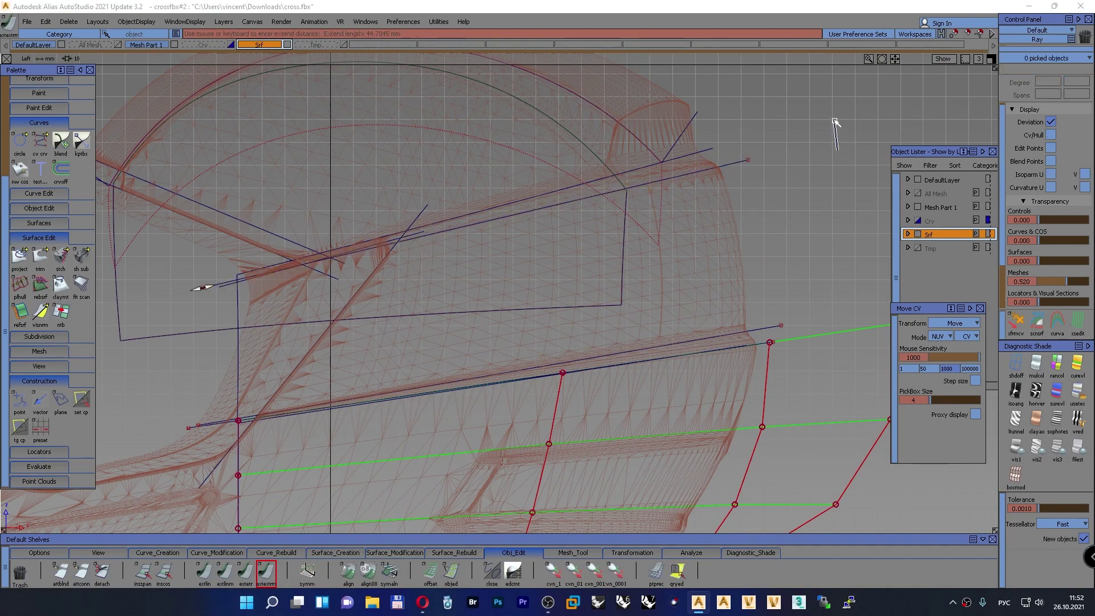
pyautogui.keyDown('alt'); pyautogui.keyDown('shift'); pyautogui.moveTo(818, 153); pyautogui.dragTo(758, 195, button='right'); pyautogui.keyUp('shift'); pyautogui.keyUp('alt')
pyautogui.keyDown('alt'); pyautogui.keyDown('shift'); pyautogui.moveTo(758, 190); pyautogui.dragTo(755, 178, button='middle'); pyautogui.keyUp('shift'); pyautogui.keyUp('alt')
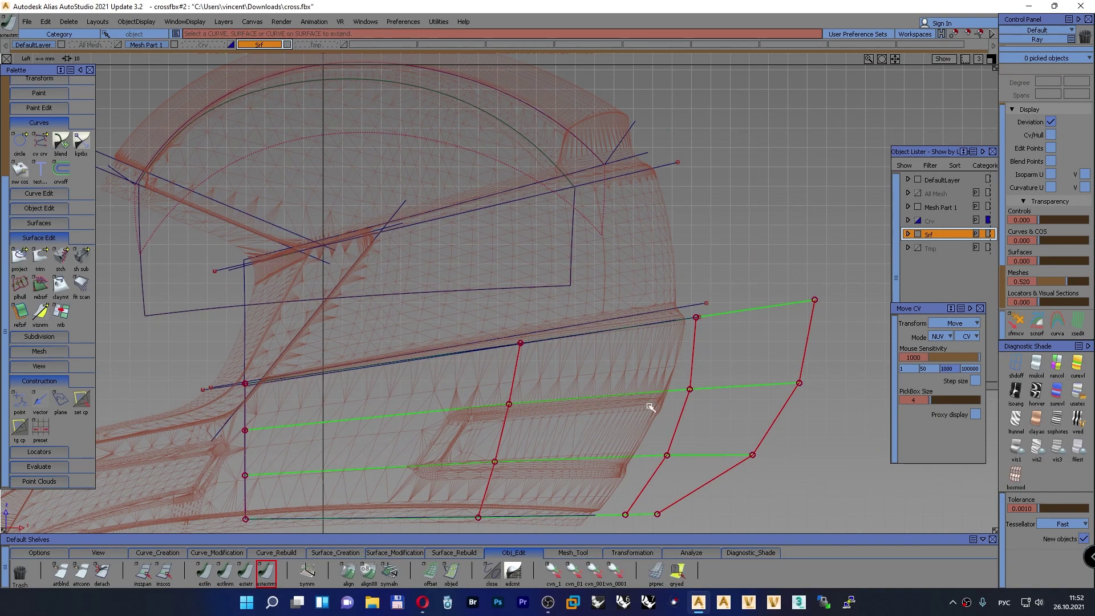
# Trim-convert the upper side surface at both extended crease lines, projecting along Y, keeping the region between them and the original surface
pyautogui.click(395, 552)
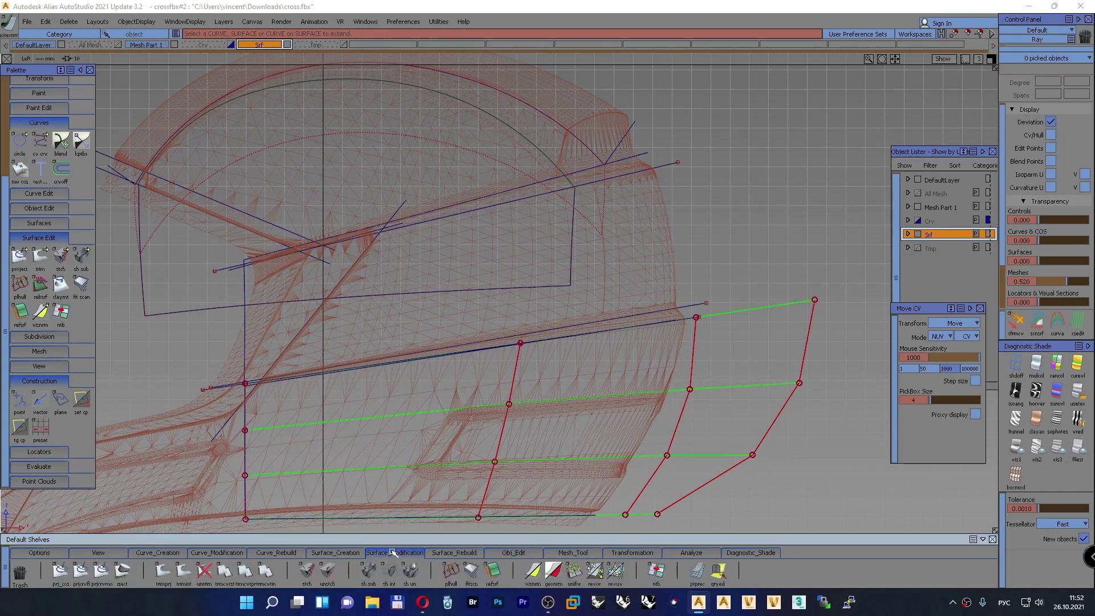
pyautogui.doubleClick(245, 570)
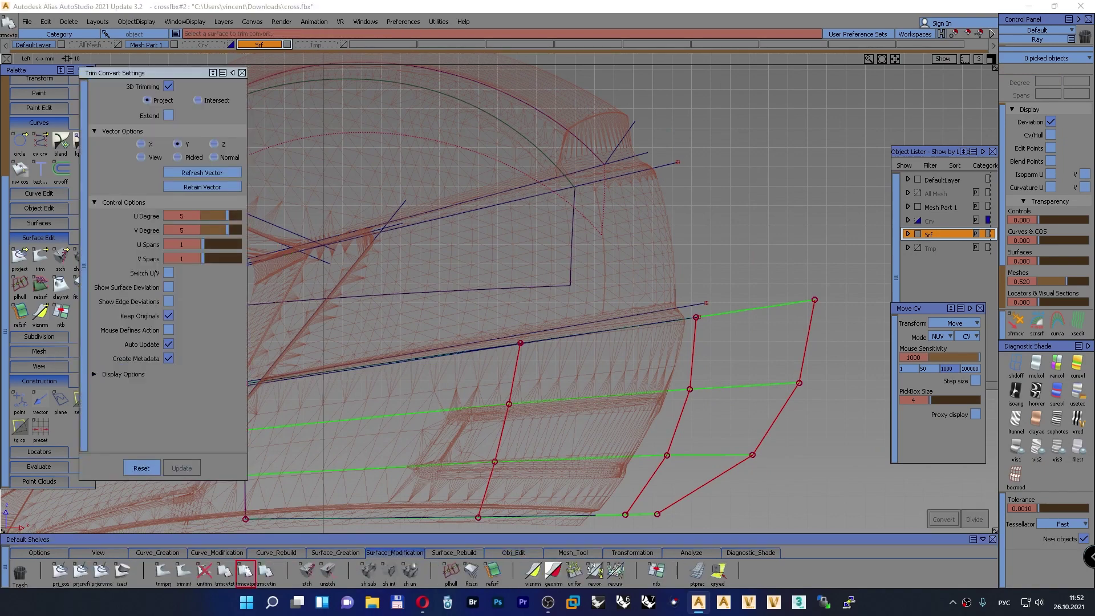
pyautogui.keyDown('alt'); pyautogui.keyDown('shift'); pyautogui.moveTo(731, 252); pyautogui.dragTo(657, 237, button='right'); pyautogui.keyUp('shift'); pyautogui.keyUp('alt')
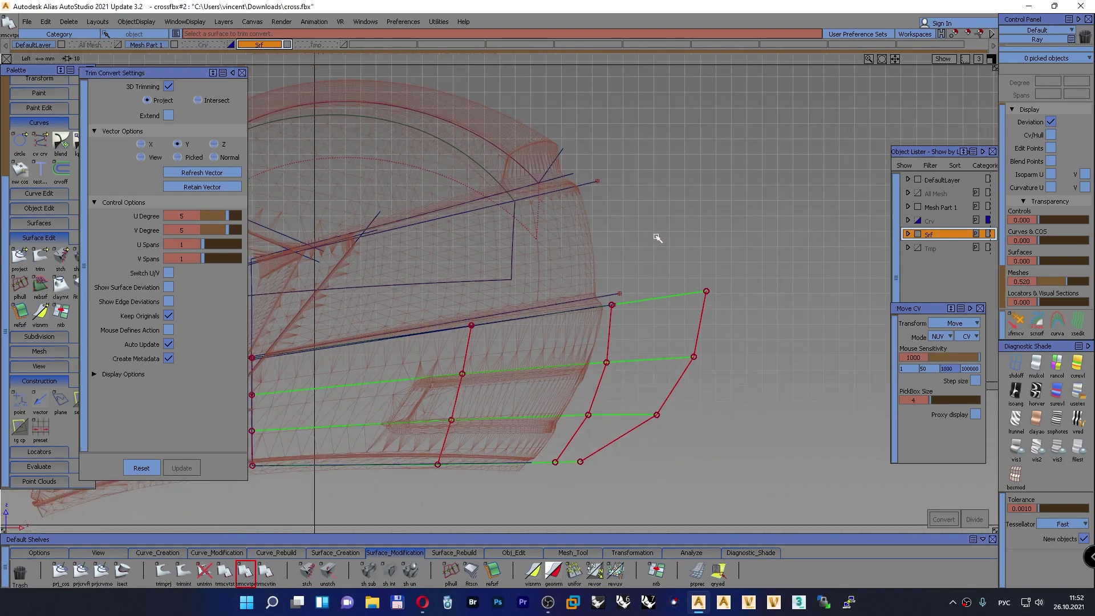
pyautogui.keyDown('alt'); pyautogui.keyDown('shift'); pyautogui.moveTo(635, 239); pyautogui.dragTo(823, 213, button='middle'); pyautogui.keyUp('shift'); pyautogui.keyUp('alt')
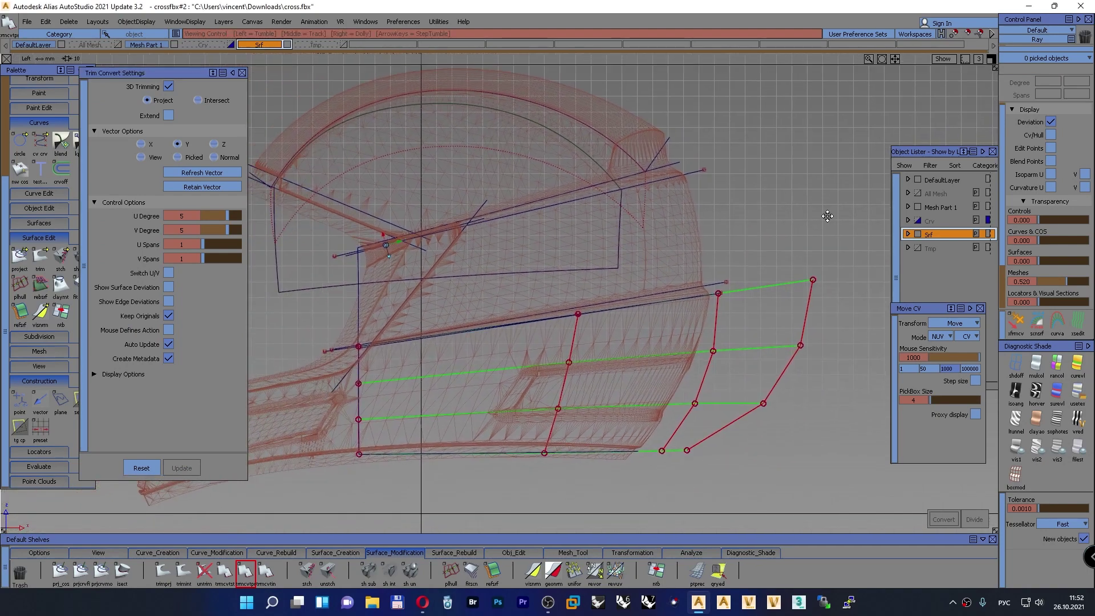
pyautogui.click(359, 280)
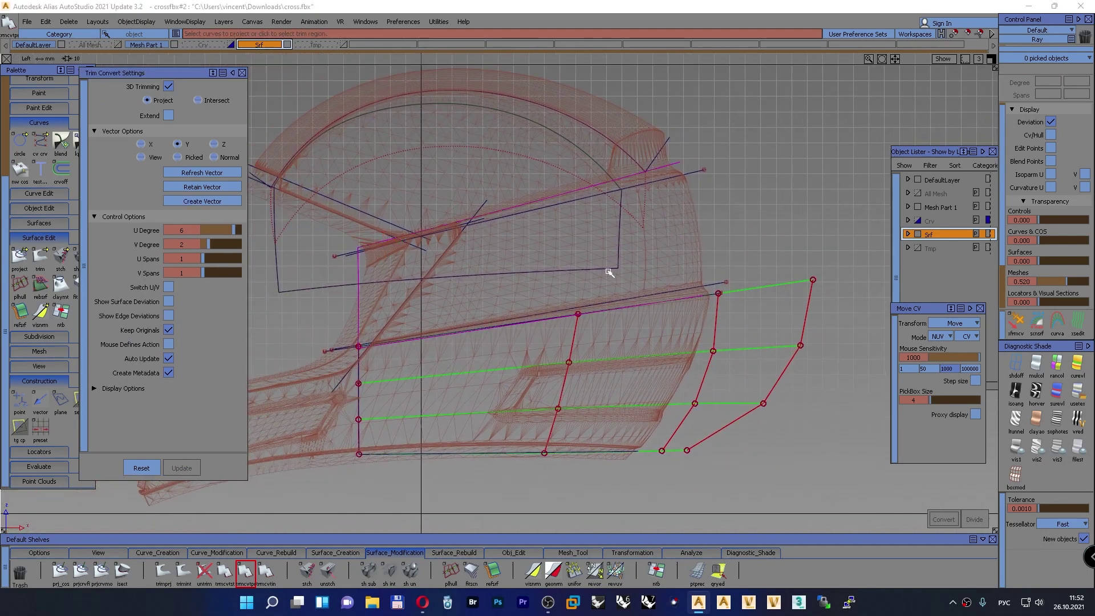
pyautogui.click(695, 172)
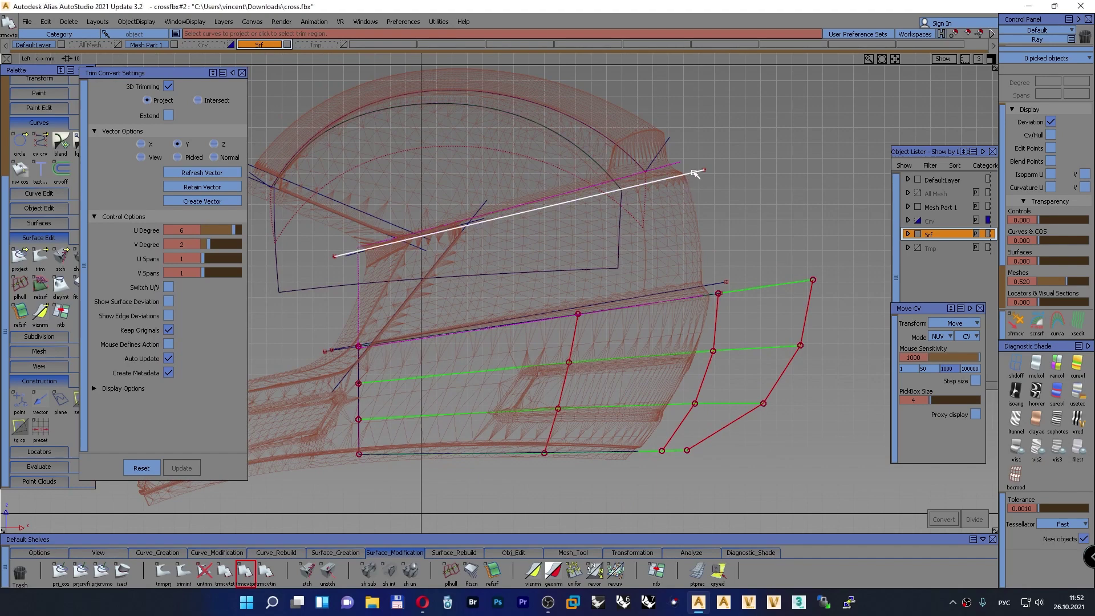
pyautogui.click(718, 284)
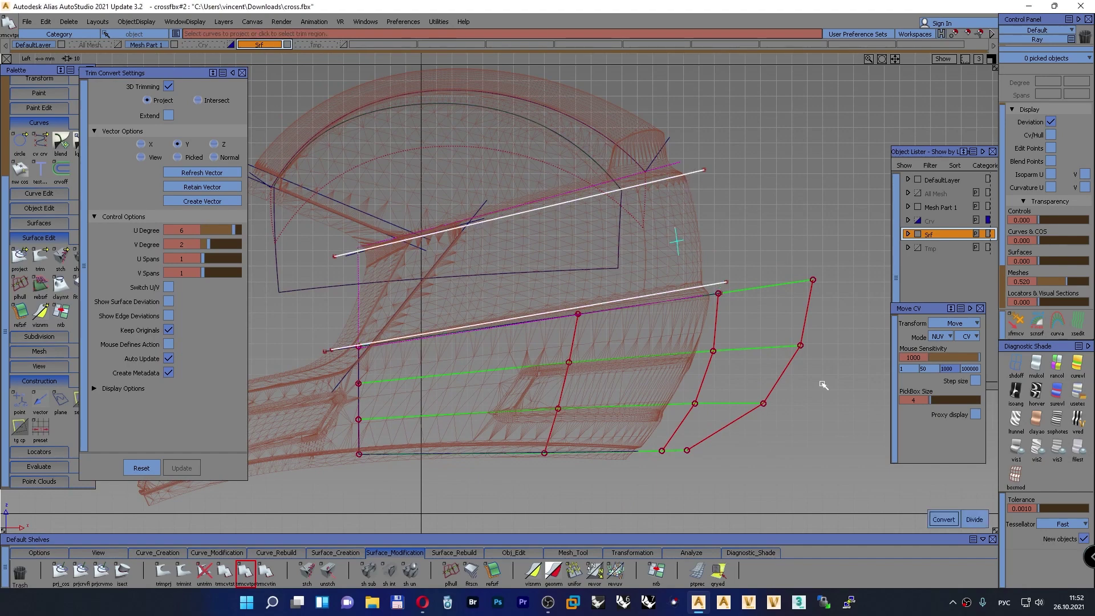
pyautogui.click(943, 519)
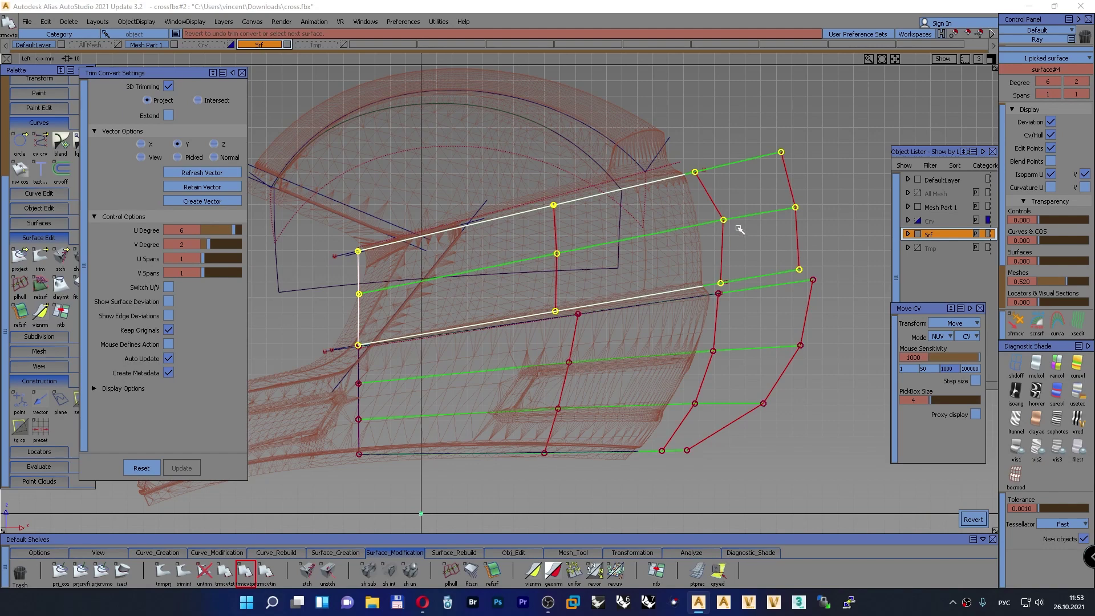
pyautogui.keyDown('ctrl'); pyautogui.keyDown('shift'); pyautogui.moveTo(745, 204); pyautogui.dragTo(746, 184); pyautogui.keyUp('shift'); pyautogui.keyUp('ctrl')
pyautogui.keyDown('ctrl'); pyautogui.keyDown('shift'); pyautogui.moveTo(726, 114); pyautogui.dragTo(691, 131); pyautogui.keyUp('shift'); pyautogui.keyUp('ctrl')
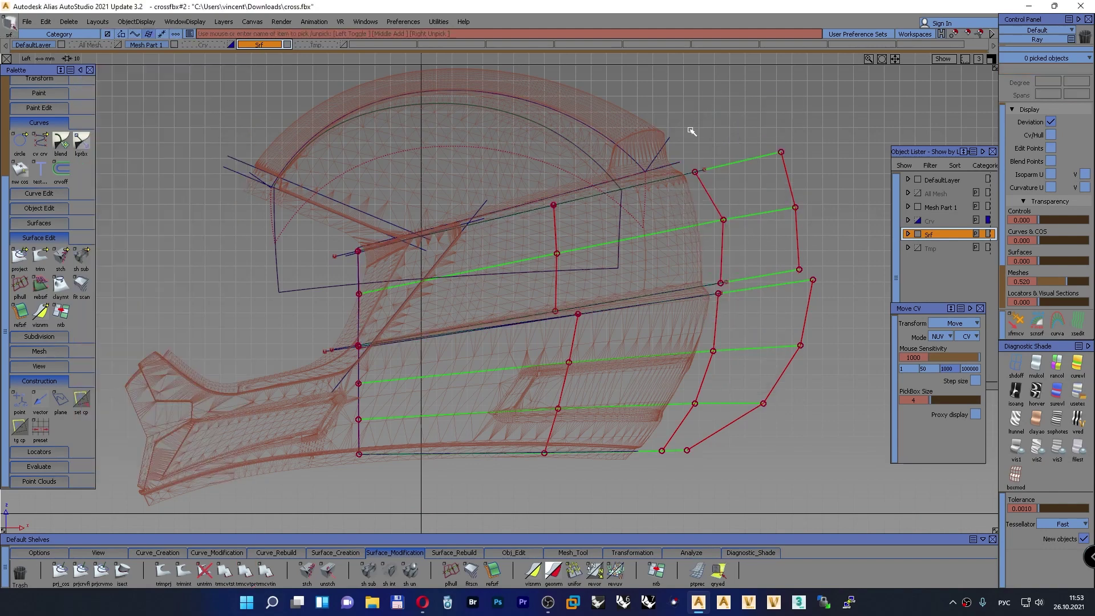
# Assign the original upper side surface to the Tmp layer and turn off the CV display of the remaining side surfaces
pyautogui.click(662, 164)
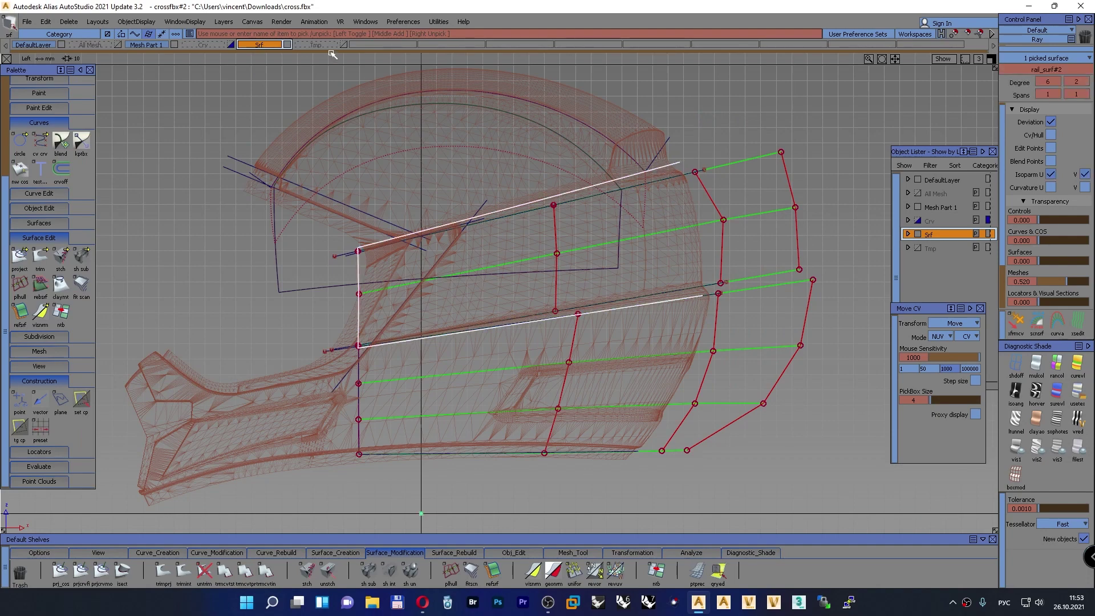
pyautogui.moveTo(332, 54); pyautogui.dragTo(328, 52, button='right')
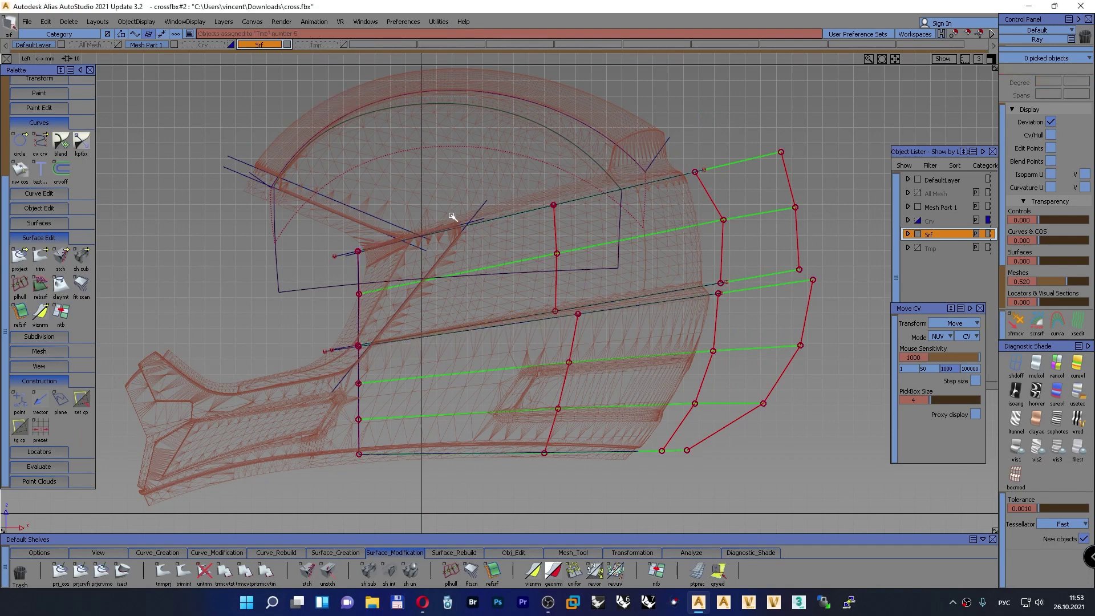
pyautogui.keyDown('ctrl'); pyautogui.keyDown('shift'); pyautogui.moveTo(576, 146); pyautogui.dragTo(576, 116); pyautogui.keyUp('shift'); pyautogui.keyUp('ctrl')
pyautogui.keyDown('ctrl'); pyautogui.keyDown('shift'); pyautogui.moveTo(703, 117); pyautogui.dragTo(699, 147); pyautogui.keyUp('shift'); pyautogui.keyUp('ctrl')
pyautogui.moveTo(834, 361); pyautogui.dragTo(754, 246)
pyautogui.keyDown('ctrl'); pyautogui.keyDown('shift'); pyautogui.moveTo(757, 241); pyautogui.dragTo(707, 251, button='right'); pyautogui.keyUp('shift'); pyautogui.keyUp('ctrl')
pyautogui.keyDown('ctrl'); pyautogui.keyDown('shift'); pyautogui.moveTo(795, 146); pyautogui.dragTo(794, 122); pyautogui.keyUp('shift'); pyautogui.keyUp('ctrl')
pyautogui.keyDown('alt'); pyautogui.keyDown('shift'); pyautogui.moveTo(650, 182); pyautogui.dragTo(643, 200, button='middle'); pyautogui.keyUp('shift'); pyautogui.keyUp('alt')
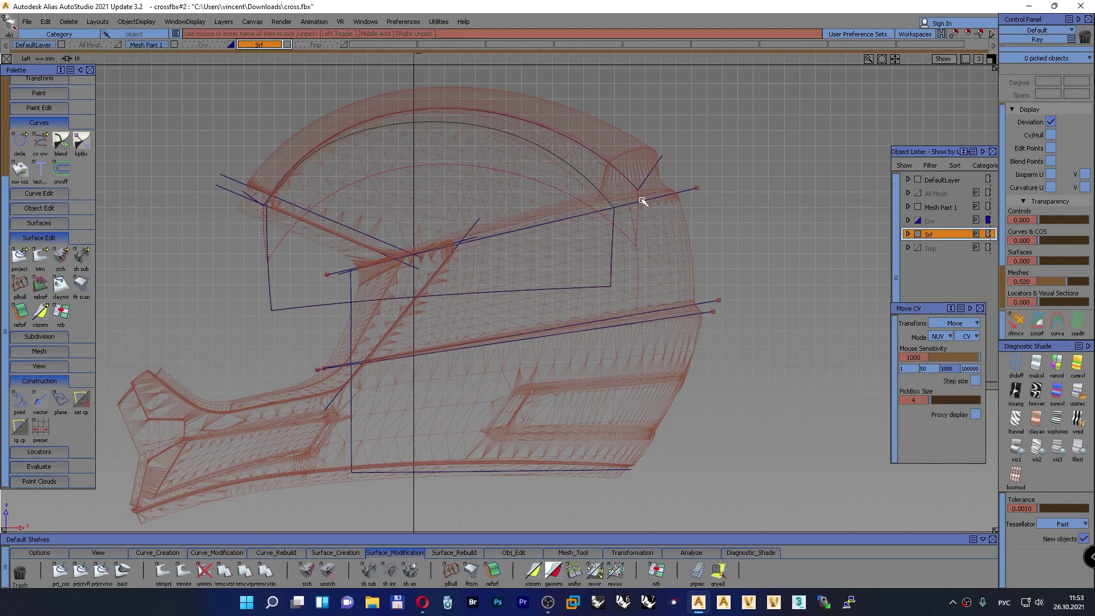
# Examine the trimmed side surfaces against the helmet mesh in a shaded perspective view
pyautogui.press('F8')
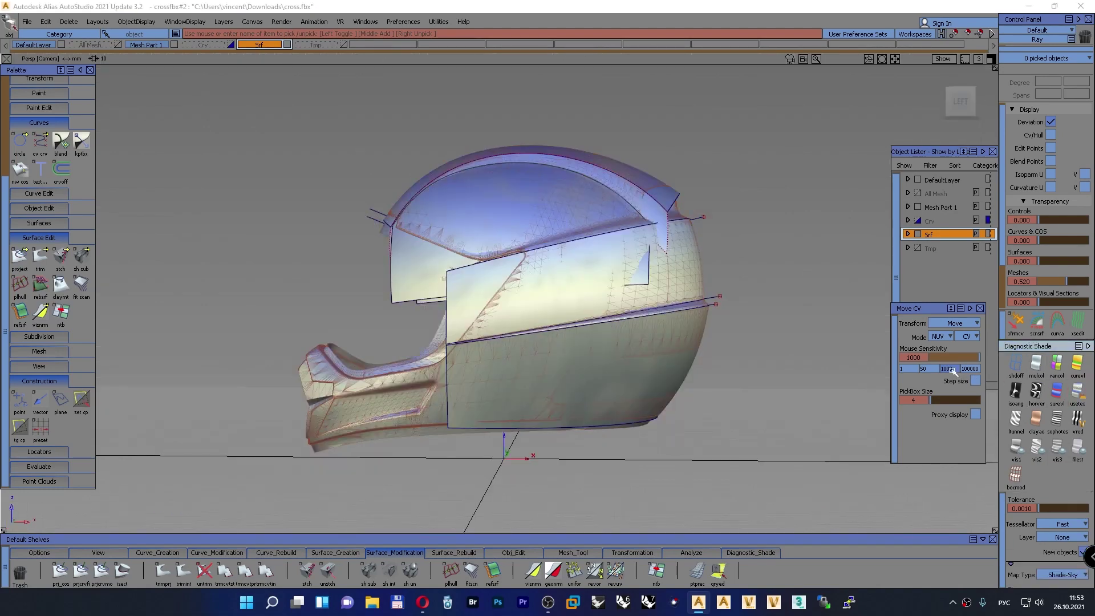
pyautogui.click(1077, 390)
pyautogui.keyDown('alt'); pyautogui.keyDown('shift'); pyautogui.moveTo(530, 280); pyautogui.dragTo(582, 328); pyautogui.keyUp('shift'); pyautogui.keyUp('alt')
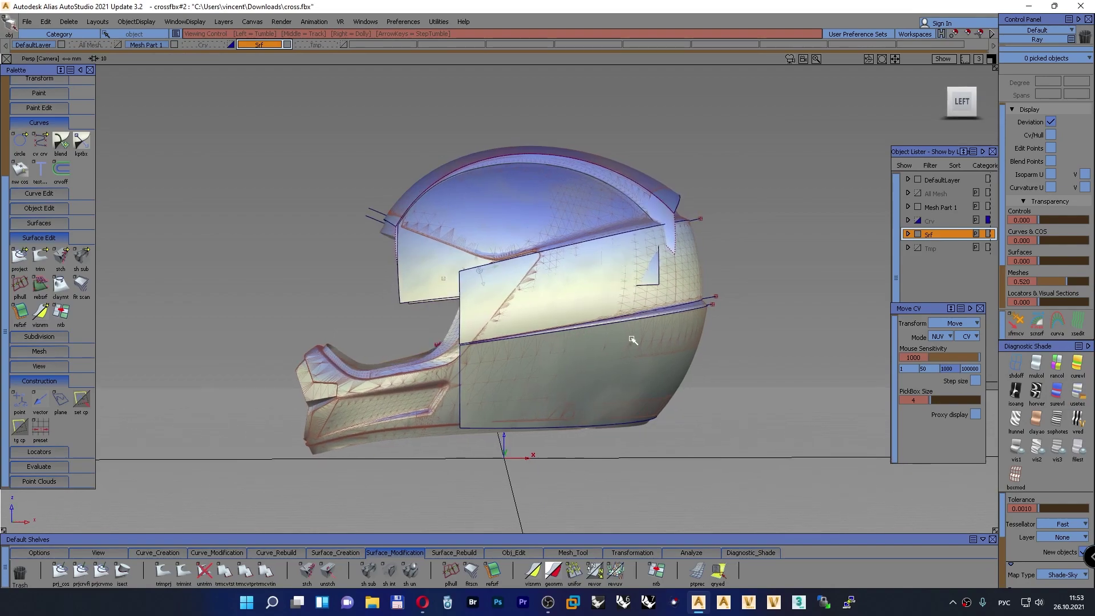
pyautogui.keyDown('alt'); pyautogui.keyDown('shift'); pyautogui.moveTo(631, 339); pyautogui.dragTo(592, 331, button='right'); pyautogui.keyUp('shift'); pyautogui.keyUp('alt')
pyautogui.keyDown('alt'); pyautogui.keyDown('shift'); pyautogui.moveTo(591, 331); pyautogui.dragTo(315, 398); pyautogui.keyUp('shift'); pyautogui.keyUp('alt')
pyautogui.keyDown('alt'); pyautogui.keyDown('shift'); pyautogui.moveTo(316, 399); pyautogui.dragTo(478, 371, button='middle'); pyautogui.keyUp('shift'); pyautogui.keyUp('alt')
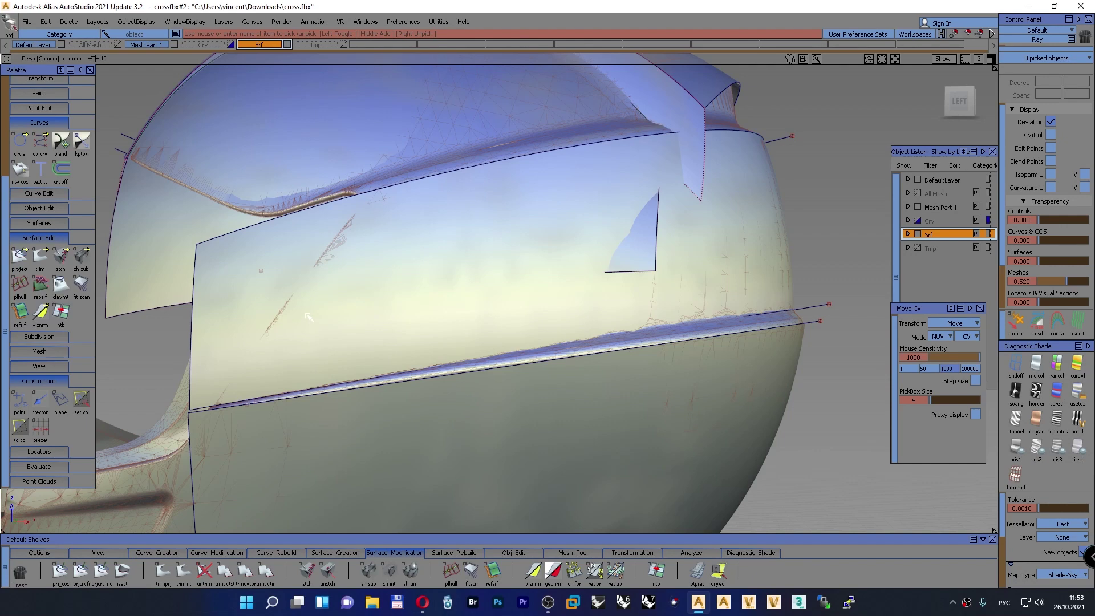
pyautogui.keyDown('alt'); pyautogui.keyDown('shift'); pyautogui.moveTo(445, 292); pyautogui.dragTo(434, 302, button='right'); pyautogui.keyUp('shift'); pyautogui.keyUp('alt')
pyautogui.keyDown('alt'); pyautogui.keyDown('shift'); pyautogui.moveTo(433, 303); pyautogui.dragTo(519, 313, button='middle'); pyautogui.keyUp('shift'); pyautogui.keyUp('alt')
pyautogui.keyDown('alt'); pyautogui.keyDown('shift'); pyautogui.moveTo(518, 313); pyautogui.dragTo(502, 337); pyautogui.keyUp('shift'); pyautogui.keyUp('alt')
# Hide the Mesh Part 1 layer and assign all visible construction curves to the Crv layer
pyautogui.click(174, 44)
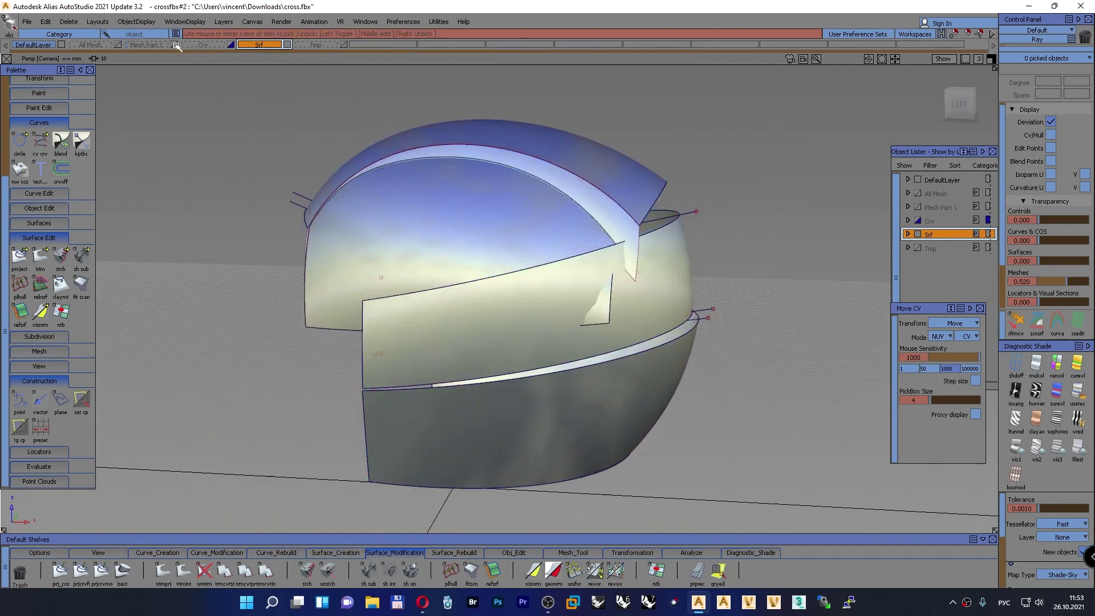
pyautogui.keyDown('ctrl'); pyautogui.keyDown('shift'); pyautogui.moveTo(773, 166); pyautogui.dragTo(821, 173); pyautogui.keyUp('shift'); pyautogui.keyUp('ctrl')
pyautogui.moveTo(816, 480); pyautogui.dragTo(181, 110)
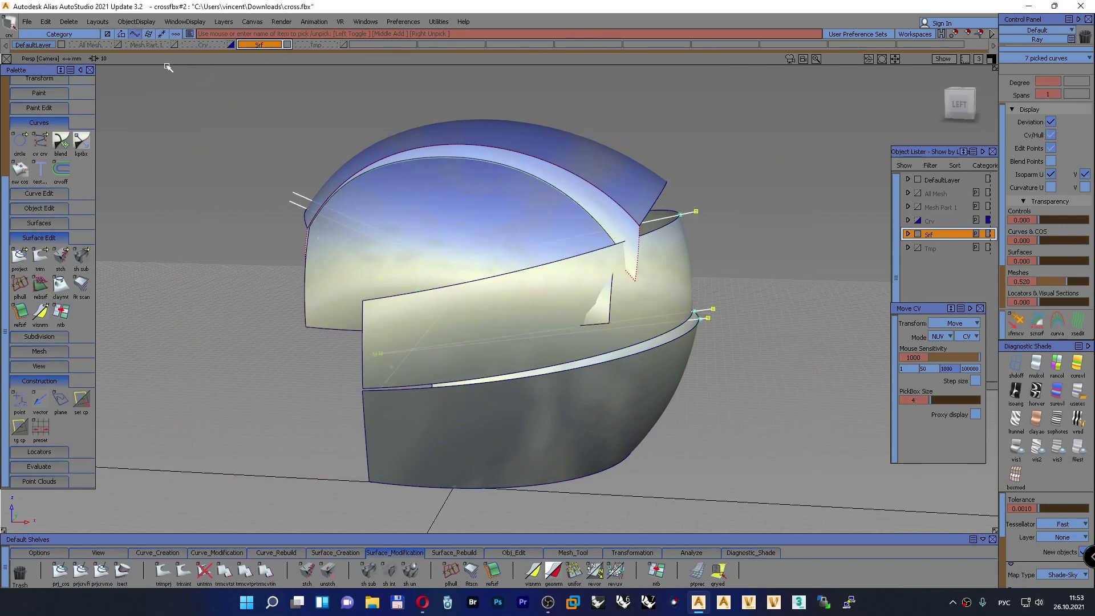
pyautogui.rightClick(196, 45)
pyautogui.click(195, 54)
pyautogui.keyDown('ctrl'); pyautogui.keyDown('shift'); pyautogui.moveTo(237, 109); pyautogui.dragTo(361, 164); pyautogui.keyUp('shift'); pyautogui.keyUp('ctrl')
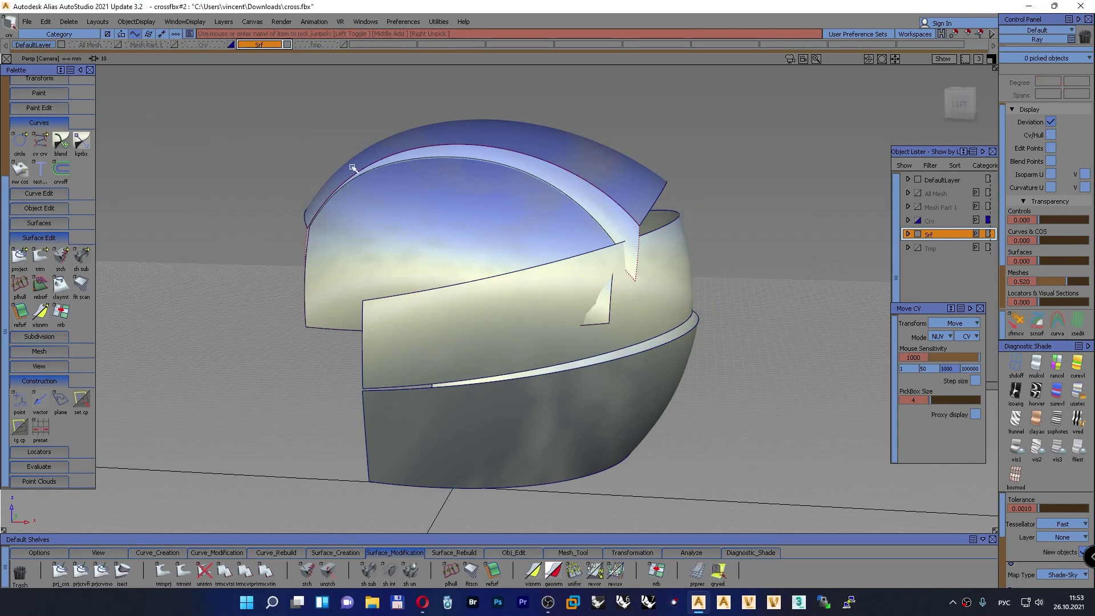
# Skin the narrow gap between the upper side surface's lower edge and the lower side surface's upper edge
pyautogui.keyDown('alt'); pyautogui.keyDown('shift'); pyautogui.moveTo(523, 324); pyautogui.dragTo(648, 336); pyautogui.keyUp('shift'); pyautogui.keyUp('alt')
pyautogui.keyDown('alt'); pyautogui.keyDown('shift'); pyautogui.moveTo(647, 336); pyautogui.dragTo(669, 354, button='right'); pyautogui.keyUp('shift'); pyautogui.keyUp('alt')
pyautogui.moveTo(670, 354)
pyautogui.keyDown('alt'); pyautogui.keyDown('shift'); pyautogui.mouseDown()
pyautogui.moveTo(646, 262)
pyautogui.moveTo(652, 341)
pyautogui.moveTo(669, 333)
pyautogui.mouseUp(); pyautogui.keyUp('shift'); pyautogui.keyUp('alt')
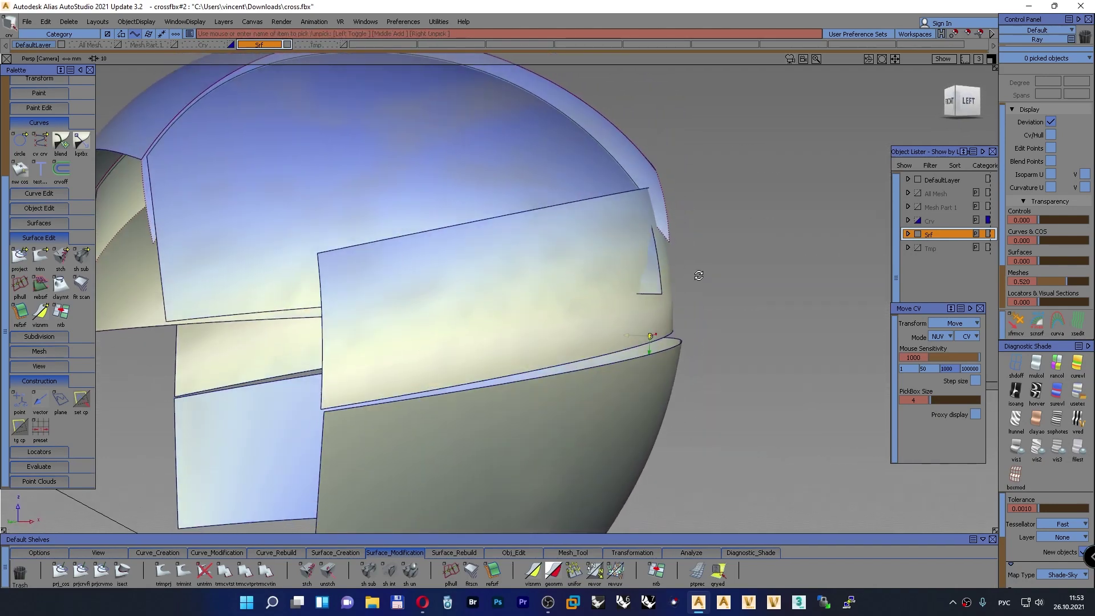
pyautogui.click(276, 553)
pyautogui.click(336, 553)
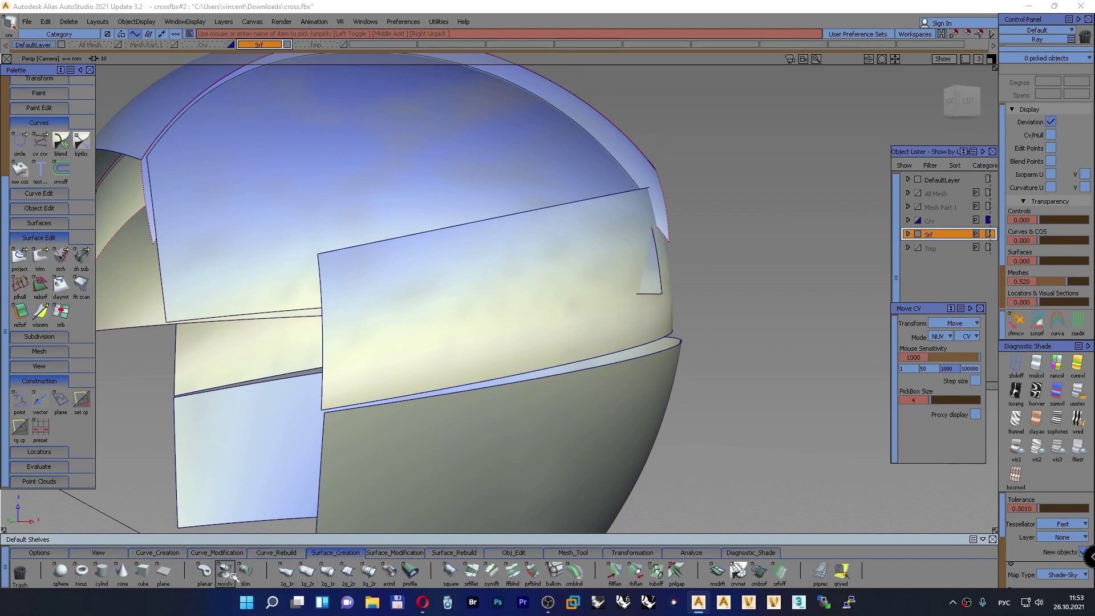
pyautogui.click(249, 572)
pyautogui.click(614, 353)
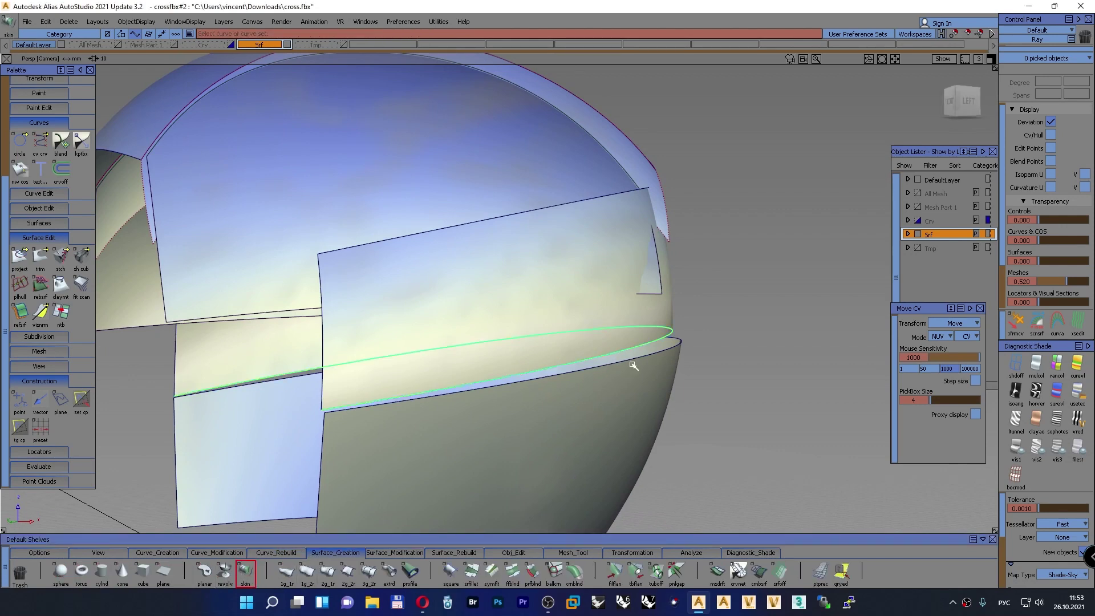
pyautogui.click(629, 359)
pyautogui.keyDown('alt'); pyautogui.keyDown('shift'); pyautogui.moveTo(630, 360); pyautogui.dragTo(446, 366); pyautogui.keyUp('shift'); pyautogui.keyUp('alt')
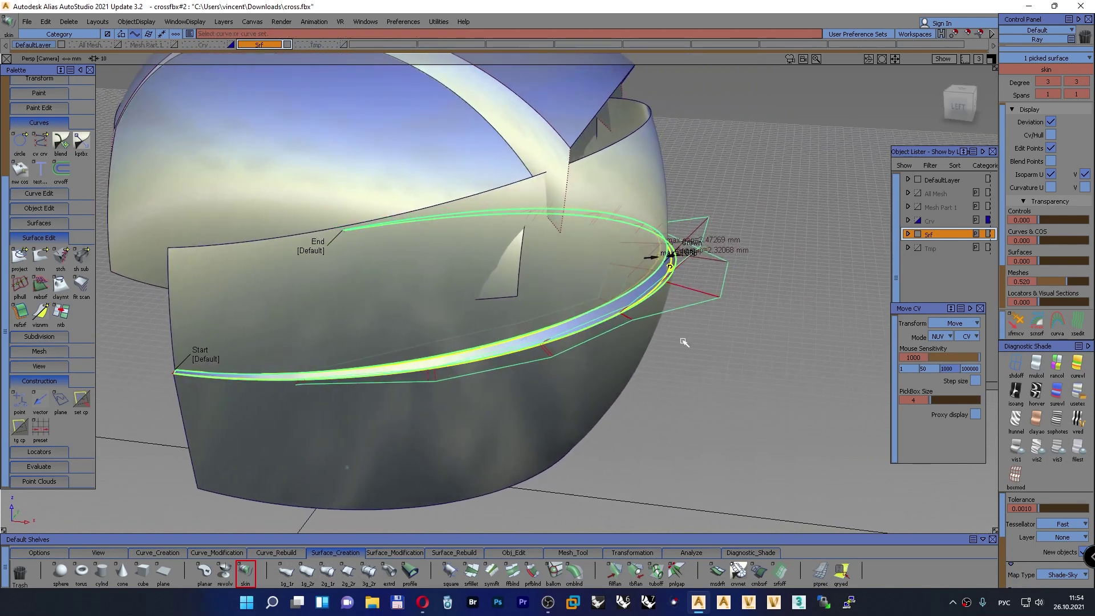
# Set the skin surface's U degree to 6 and check its CV layout and edges around the helmet's rear
pyautogui.click(841, 570)
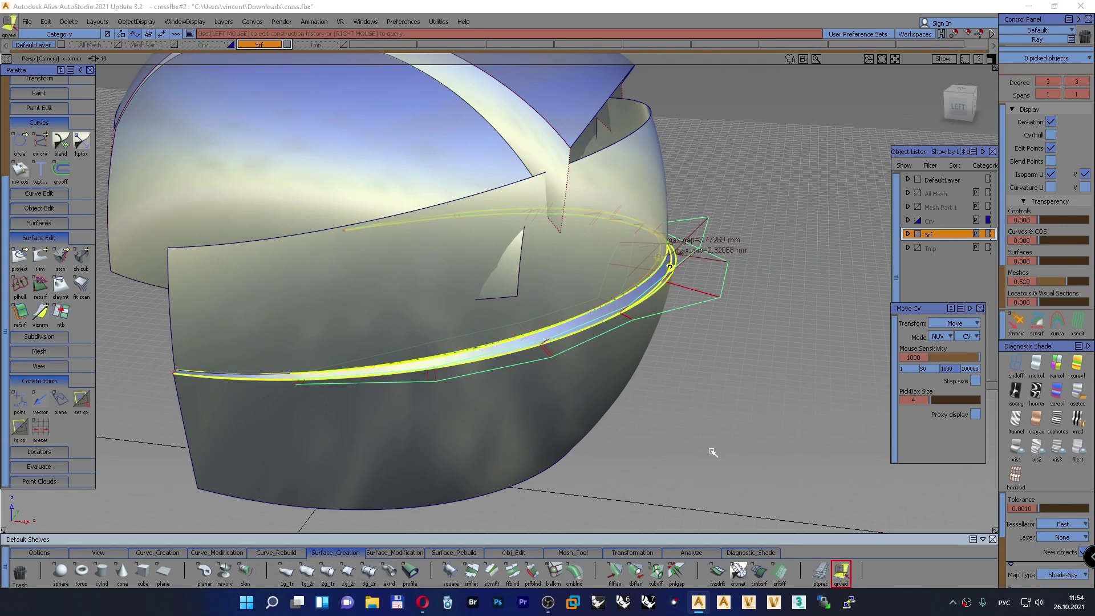
pyautogui.click(645, 291)
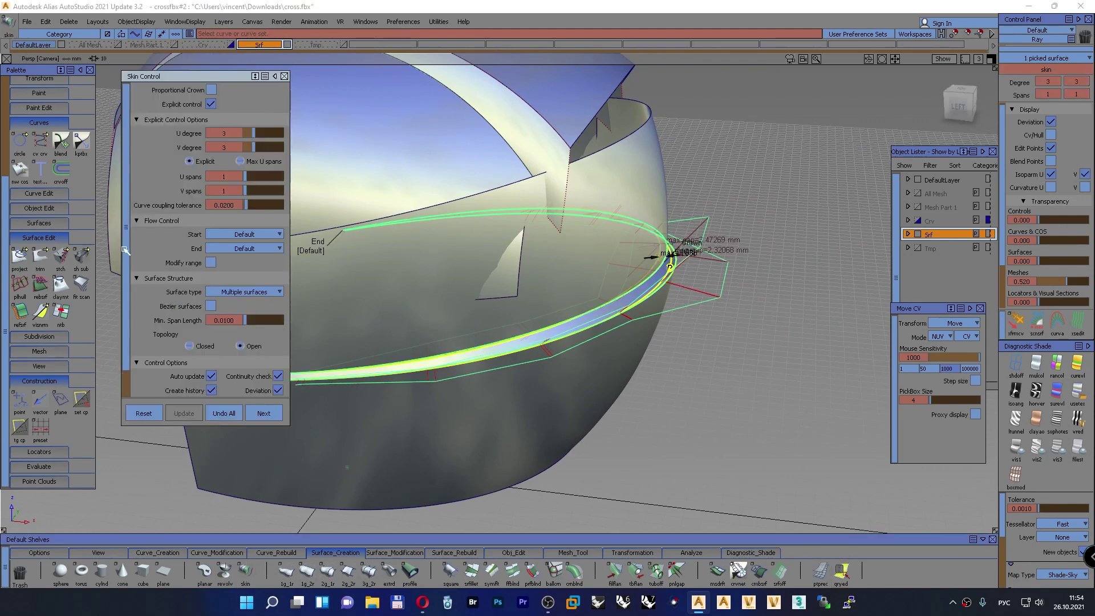
pyautogui.moveTo(190, 76); pyautogui.dragTo(151, 71)
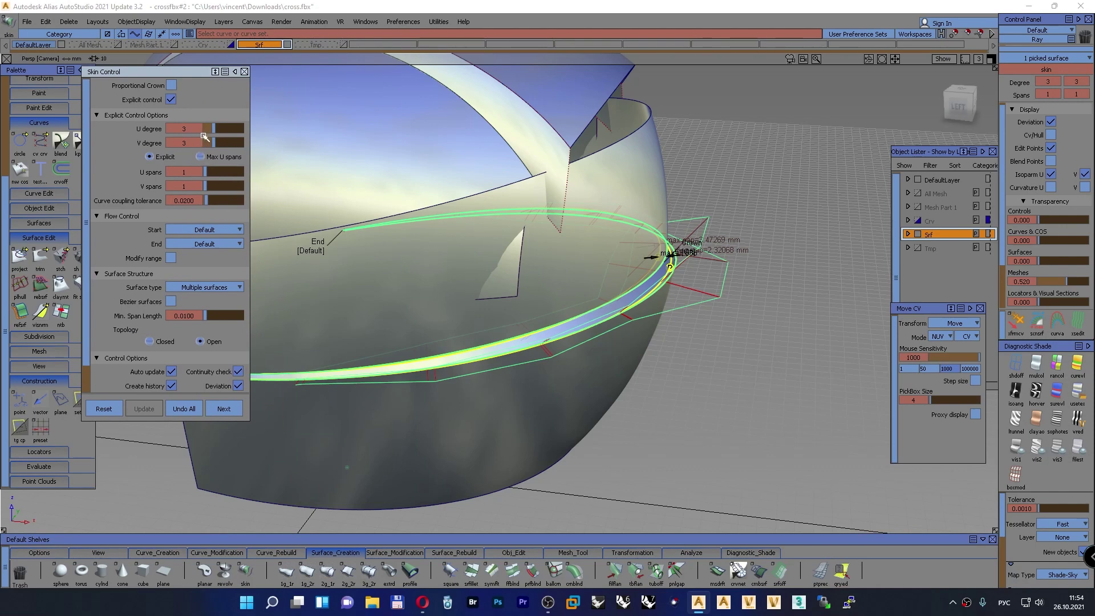
pyautogui.moveTo(218, 128); pyautogui.dragTo(228, 127)
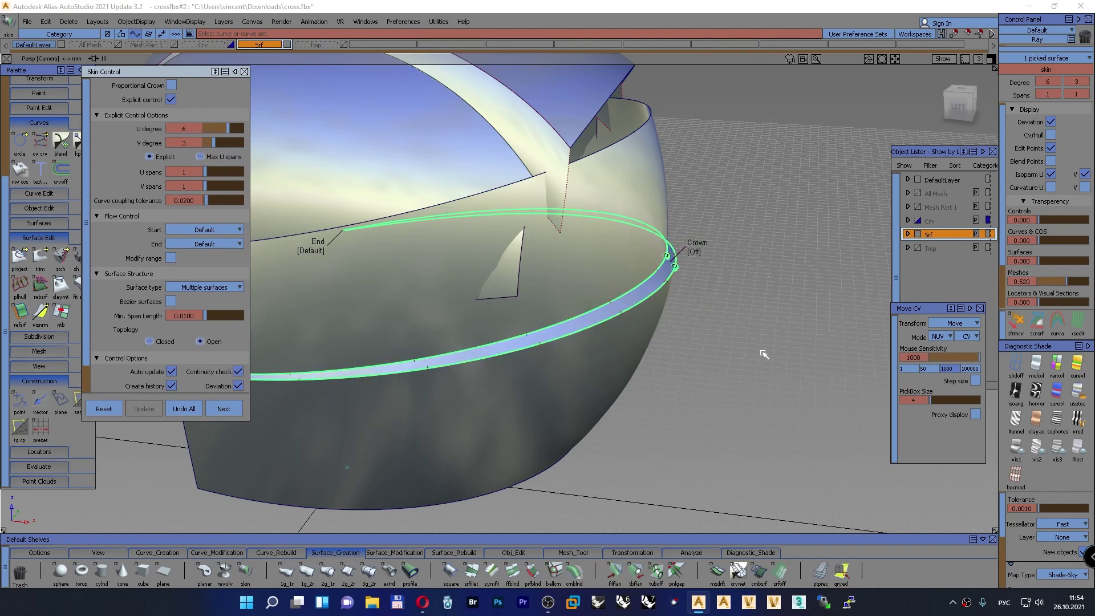
pyautogui.click(1050, 135)
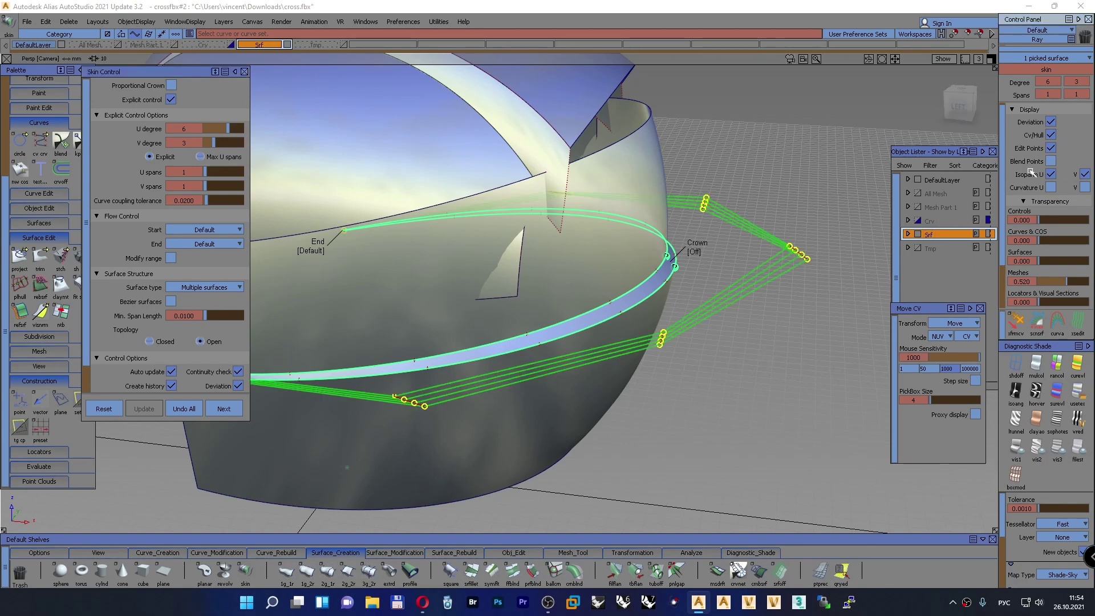
pyautogui.moveTo(748, 283)
pyautogui.keyDown('alt'); pyautogui.keyDown('shift'); pyautogui.mouseDown()
pyautogui.moveTo(742, 319)
pyautogui.moveTo(746, 282)
pyautogui.moveTo(739, 288)
pyautogui.mouseUp(); pyautogui.keyUp('shift'); pyautogui.keyUp('alt')
pyautogui.click(1050, 136)
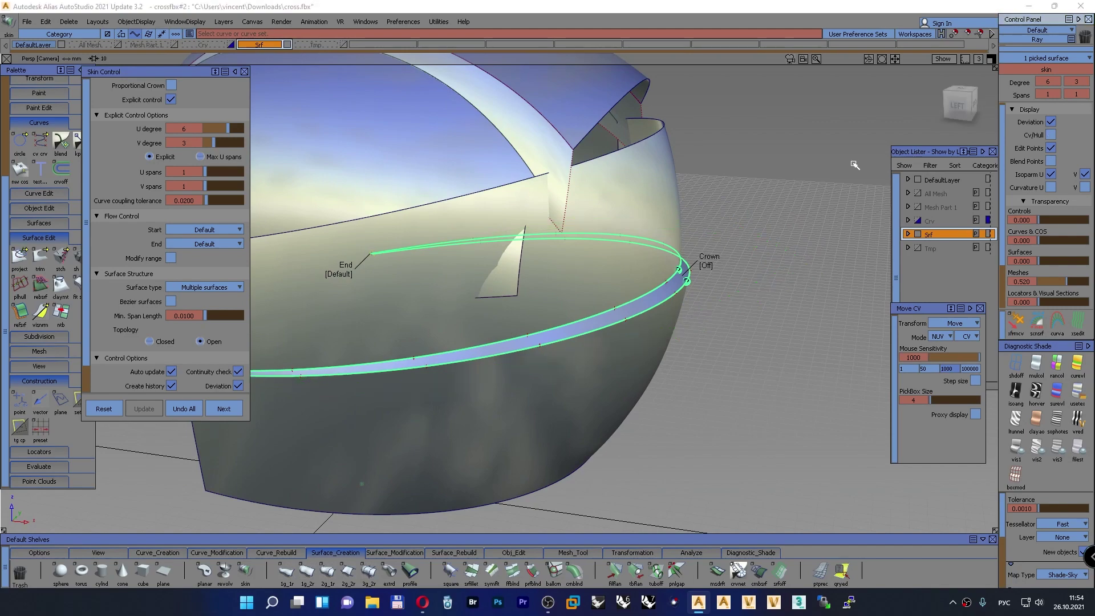
pyautogui.keyDown('ctrl'); pyautogui.keyDown('shift'); pyautogui.moveTo(838, 160); pyautogui.dragTo(837, 130); pyautogui.keyUp('shift'); pyautogui.keyUp('ctrl')
pyautogui.keyDown('alt'); pyautogui.keyDown('shift'); pyautogui.moveTo(816, 178); pyautogui.dragTo(804, 190, button='right'); pyautogui.keyUp('shift'); pyautogui.keyUp('alt')
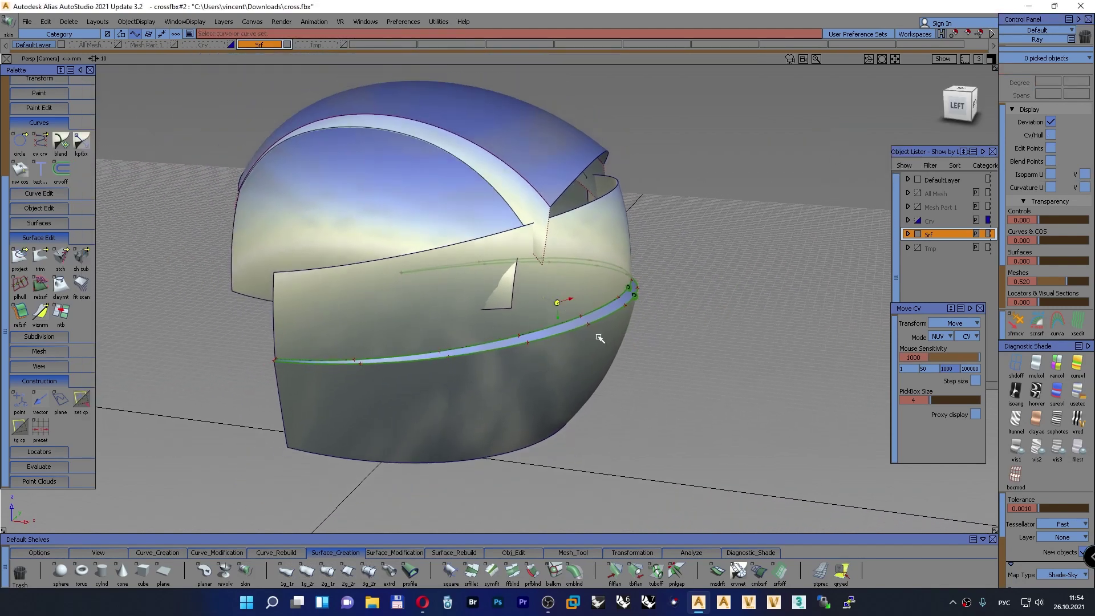
pyautogui.keyDown('alt'); pyautogui.keyDown('shift'); pyautogui.moveTo(599, 338); pyautogui.dragTo(283, 343); pyautogui.keyUp('shift'); pyautogui.keyUp('alt')
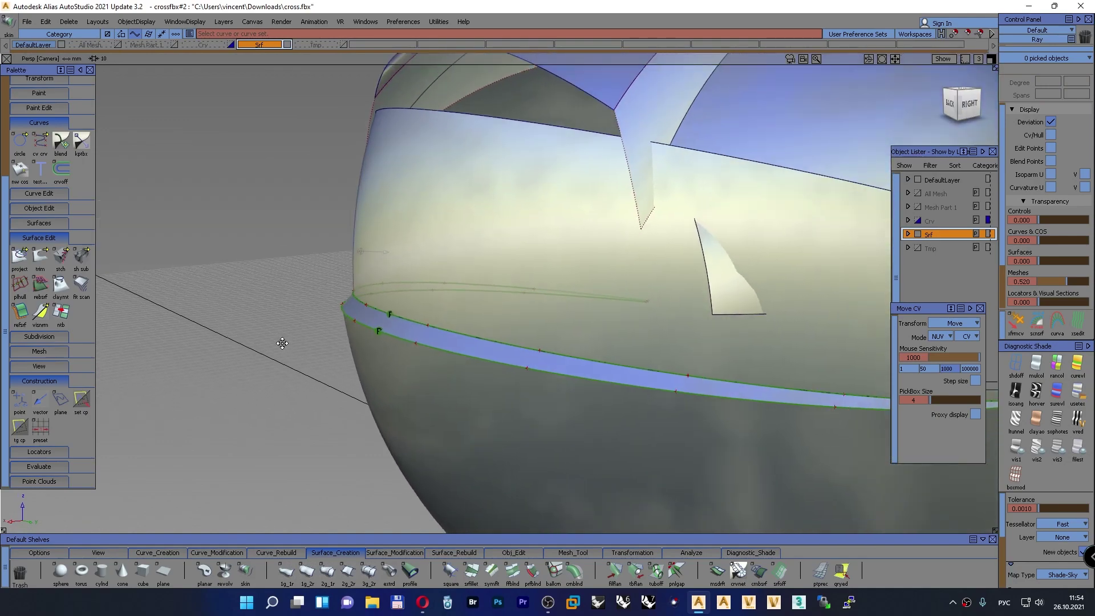
pyautogui.keyDown('alt'); pyautogui.keyDown('shift'); pyautogui.moveTo(282, 343); pyautogui.dragTo(420, 383, button='right'); pyautogui.keyUp('shift'); pyautogui.keyUp('alt')
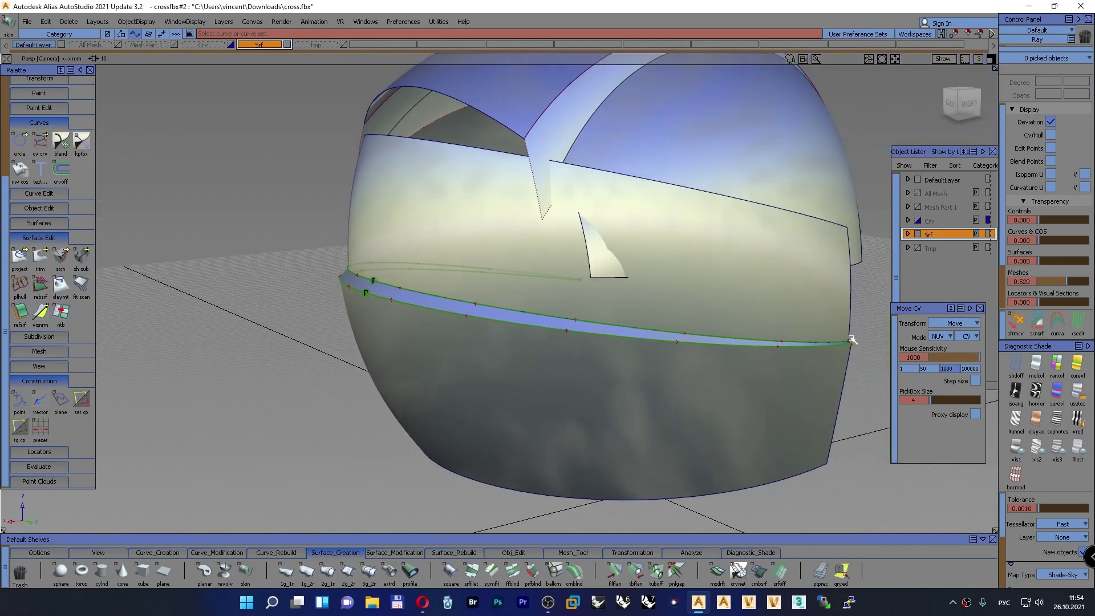
pyautogui.keyDown('alt'); pyautogui.keyDown('shift'); pyautogui.moveTo(598, 342); pyautogui.dragTo(527, 417); pyautogui.keyUp('shift'); pyautogui.keyUp('alt')
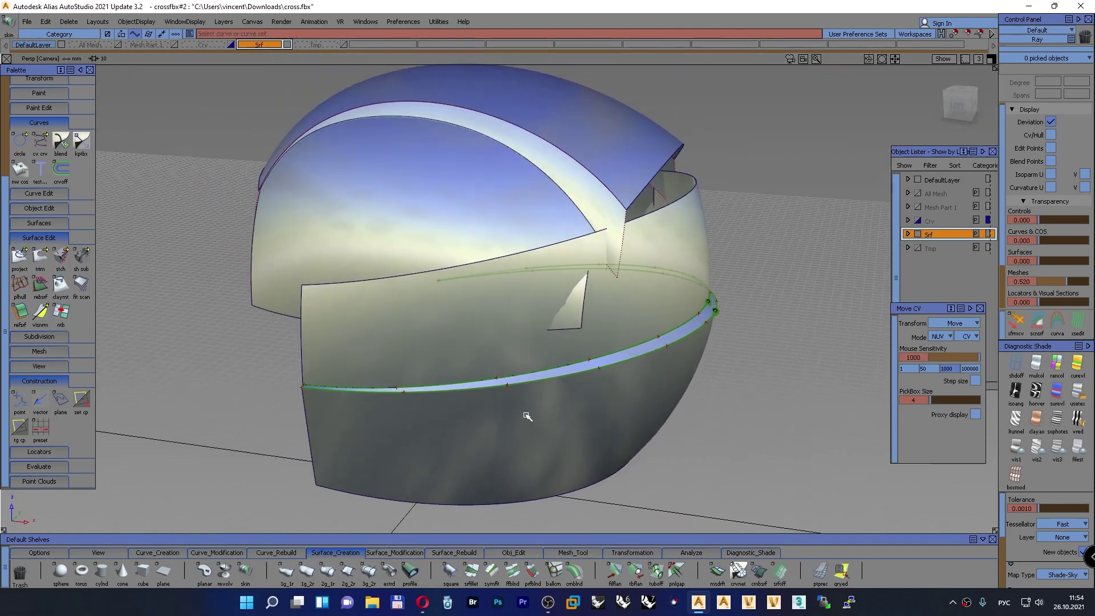
# Show the Mesh Part 1 and Crv layers in an unshaded left view
pyautogui.press('F6')
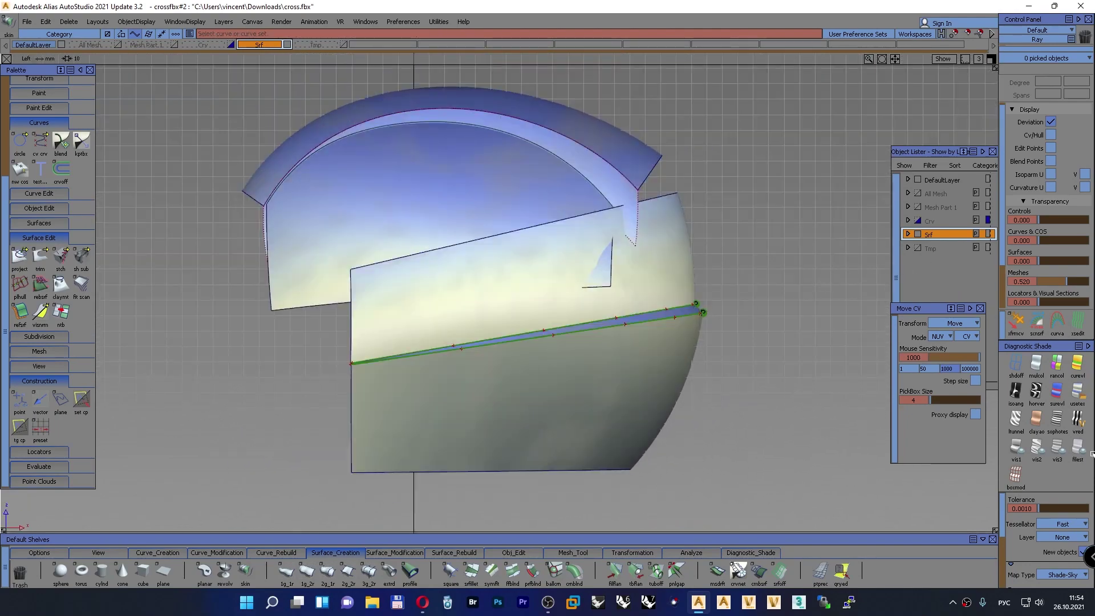
pyautogui.click(172, 45)
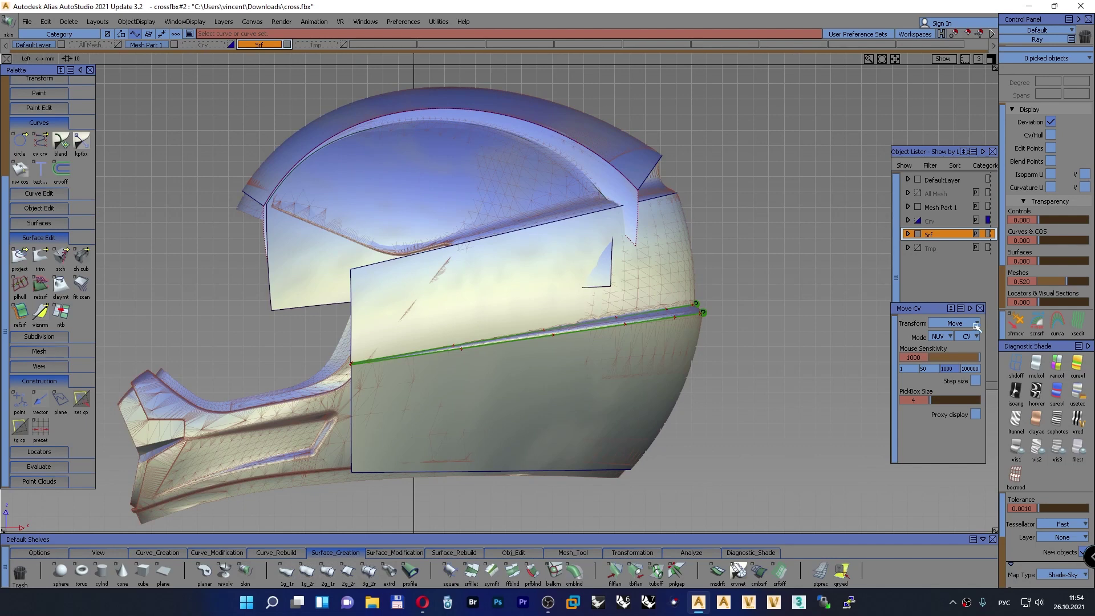
pyautogui.click(1015, 365)
pyautogui.keyDown('alt'); pyautogui.keyDown('shift'); pyautogui.moveTo(775, 241); pyautogui.dragTo(808, 242, button='middle'); pyautogui.keyUp('shift'); pyautogui.keyUp('alt')
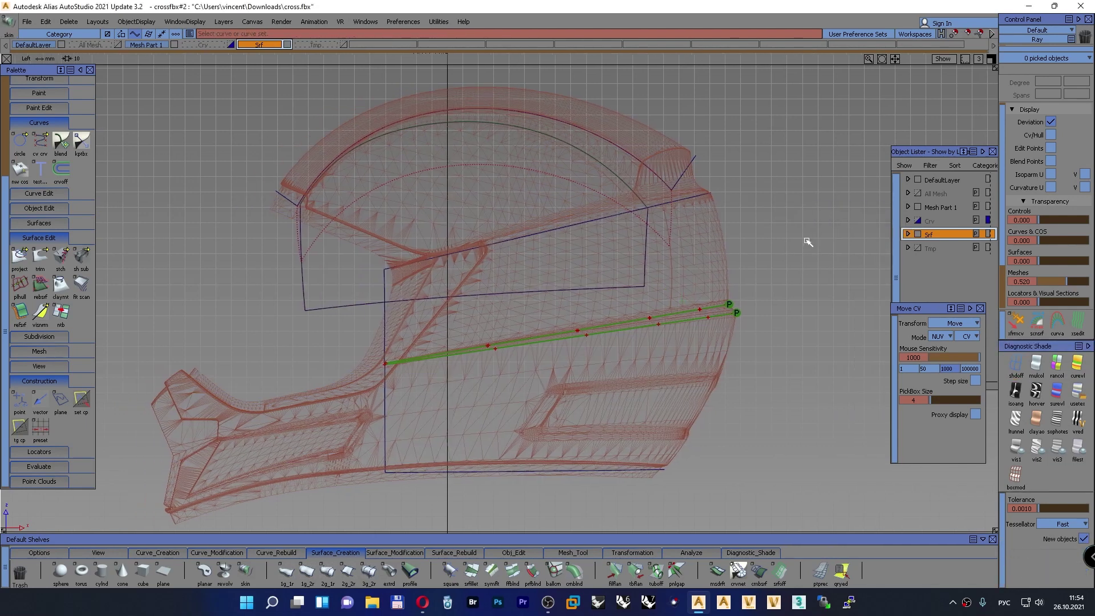
pyautogui.click(231, 45)
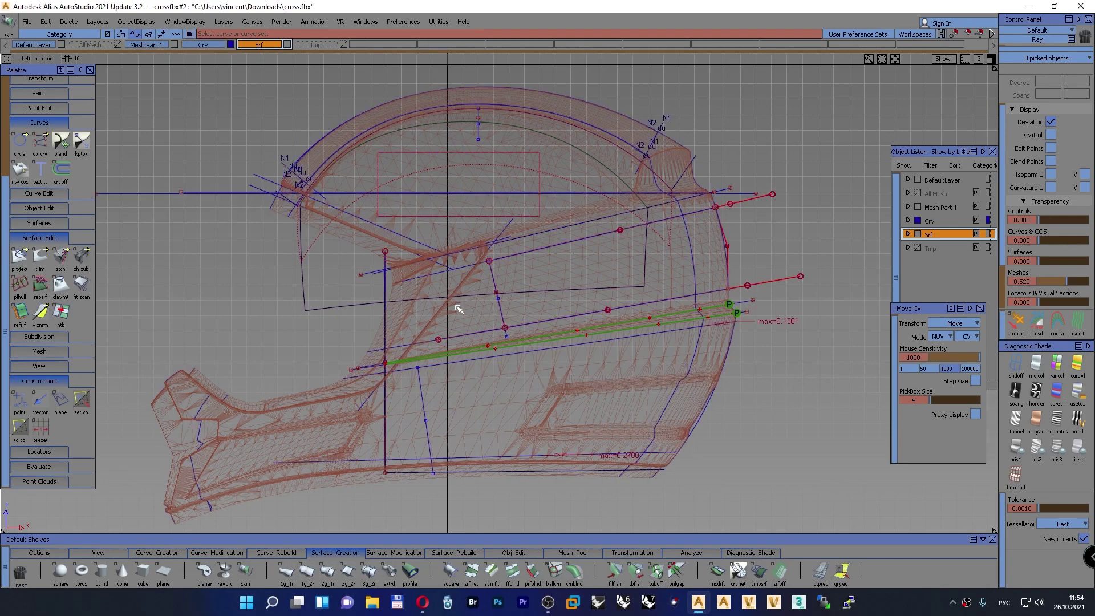
pyautogui.click(513, 552)
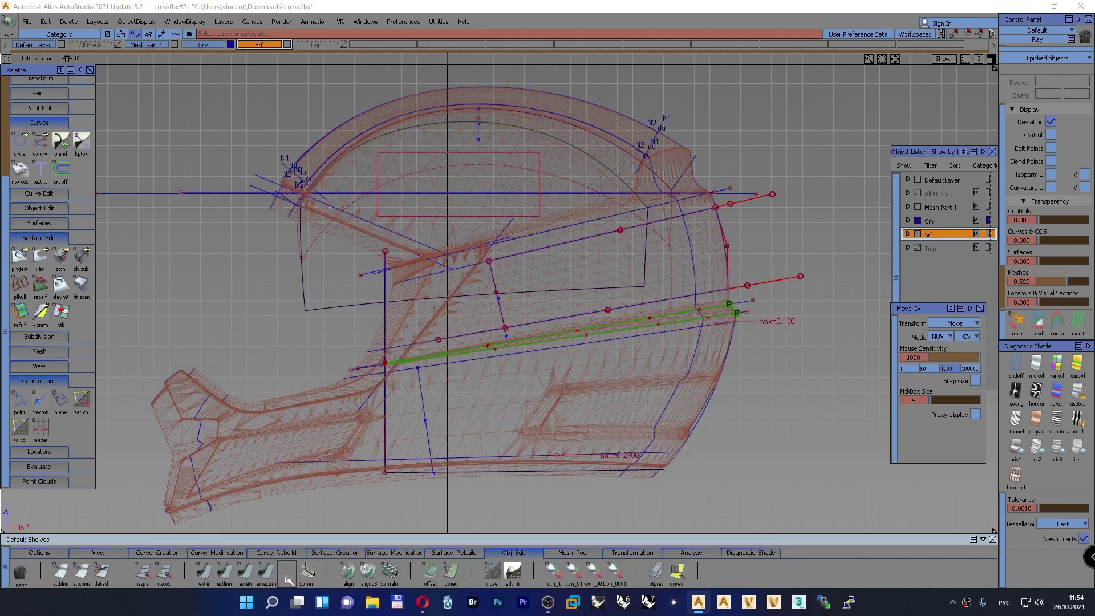
pyautogui.click(267, 571)
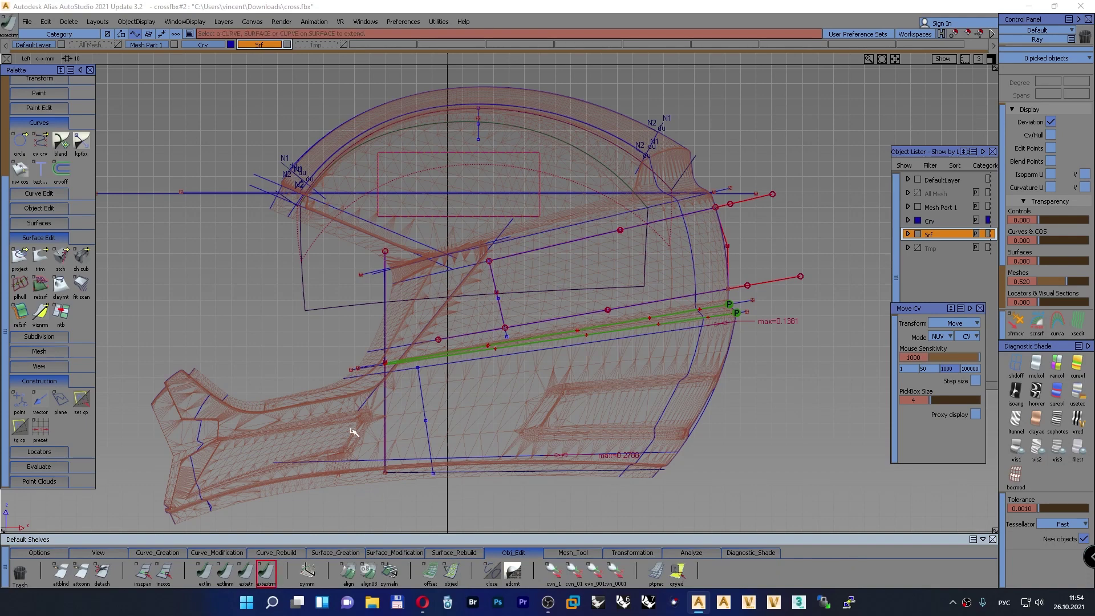
pyautogui.click(433, 278)
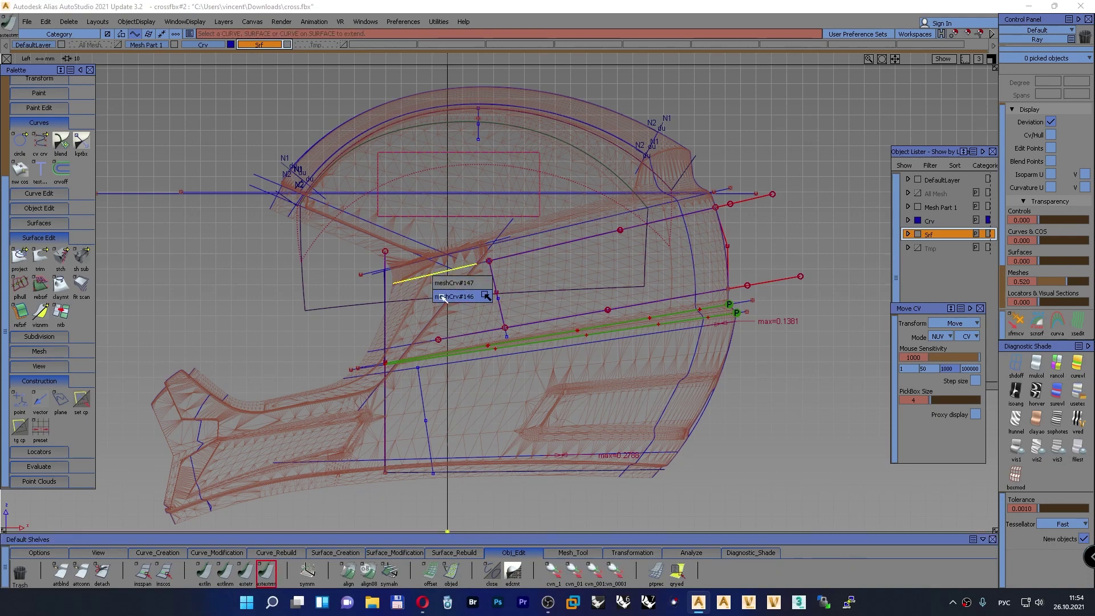
pyautogui.keyDown('ctrl'); pyautogui.keyDown('shift'); pyautogui.moveTo(271, 301); pyautogui.dragTo(268, 269); pyautogui.keyUp('shift'); pyautogui.keyUp('ctrl')
pyautogui.keyDown('ctrl'); pyautogui.keyDown('shift'); pyautogui.moveTo(234, 92); pyautogui.dragTo(239, 183); pyautogui.keyUp('shift'); pyautogui.keyUp('ctrl')
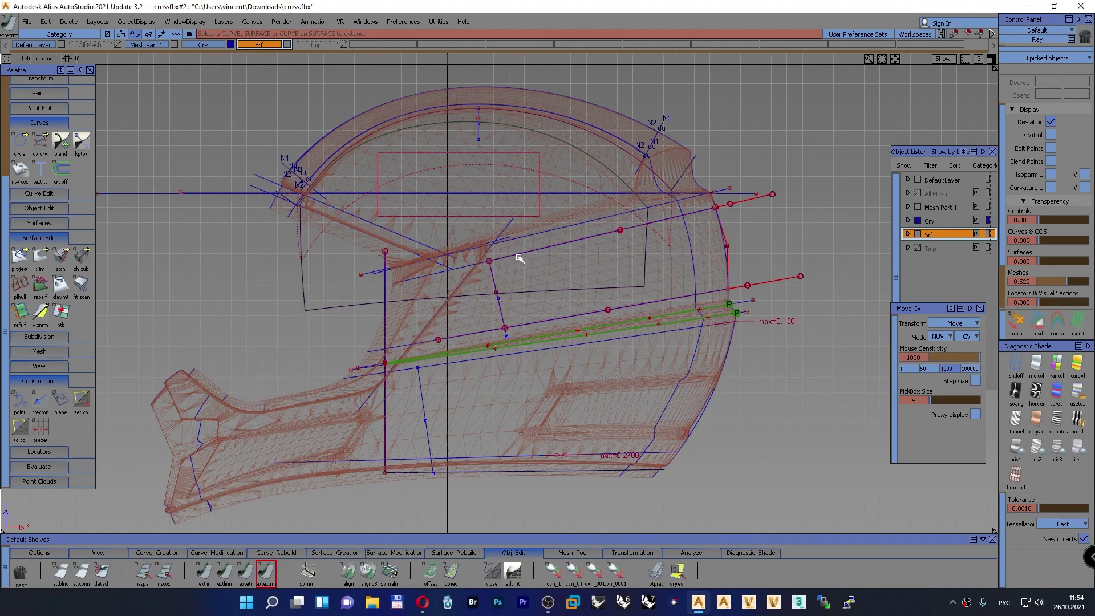
# Assign the straight construction line near the upper side surface's upper edge to the Srf layer and hide the Crv layer
pyautogui.keyDown('ctrl'); pyautogui.keyDown('shift'); pyautogui.moveTo(508, 214); pyautogui.dragTo(556, 248); pyautogui.keyUp('shift'); pyautogui.keyUp('ctrl')
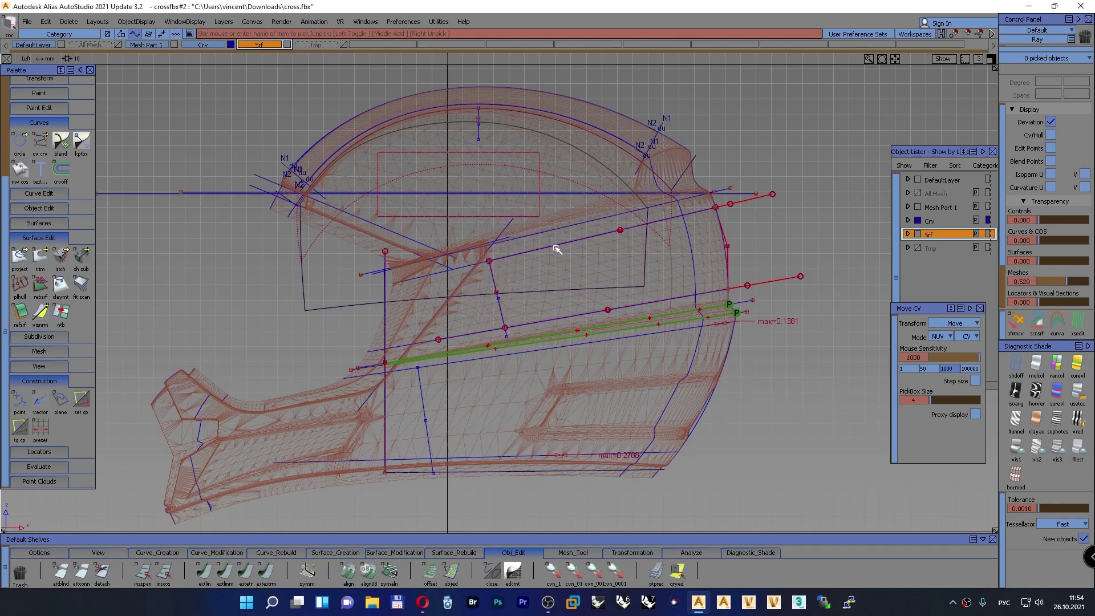
pyautogui.click(556, 248)
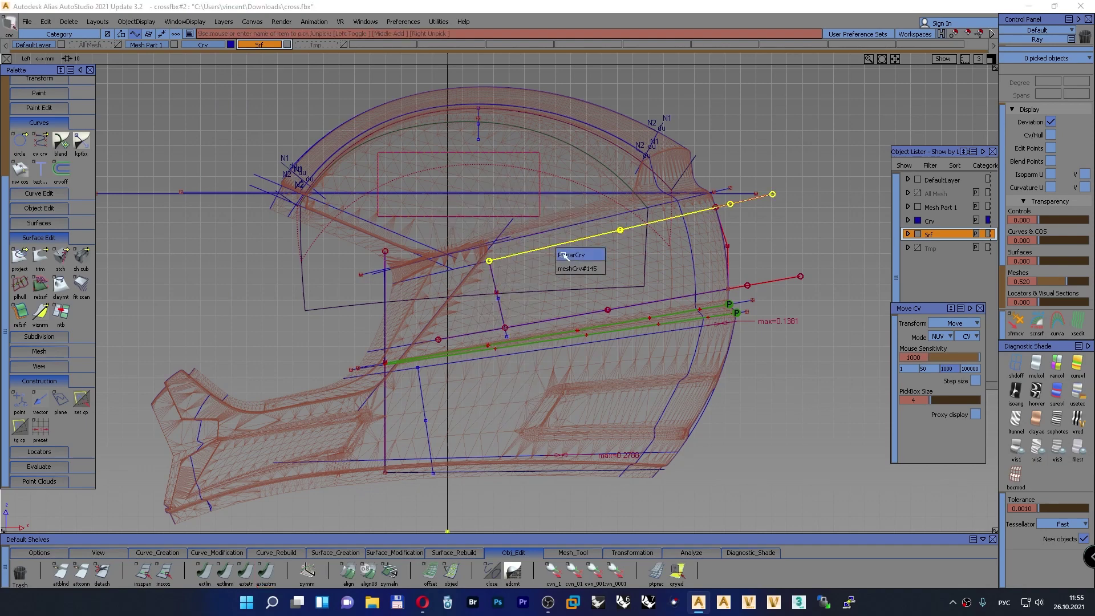
pyautogui.click(566, 256)
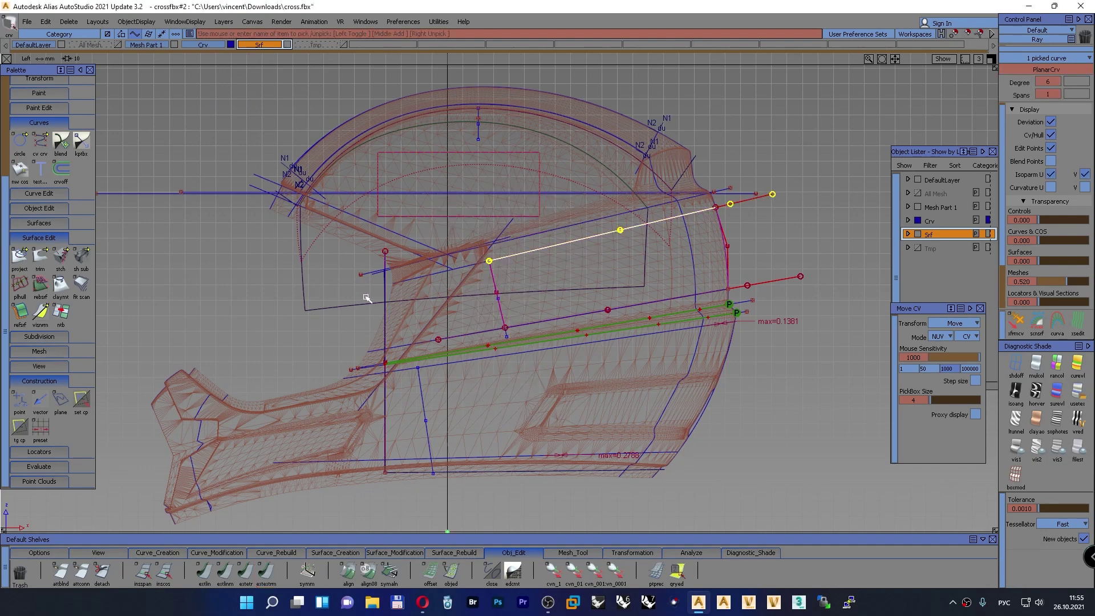
pyautogui.press('F8')
pyautogui.moveTo(296, 289)
pyautogui.keyDown('alt'); pyautogui.keyDown('shift'); pyautogui.mouseDown()
pyautogui.moveTo(534, 264)
pyautogui.moveTo(692, 182)
pyautogui.moveTo(707, 171)
pyautogui.moveTo(707, 142)
pyautogui.mouseUp(); pyautogui.keyUp('shift'); pyautogui.keyUp('alt')
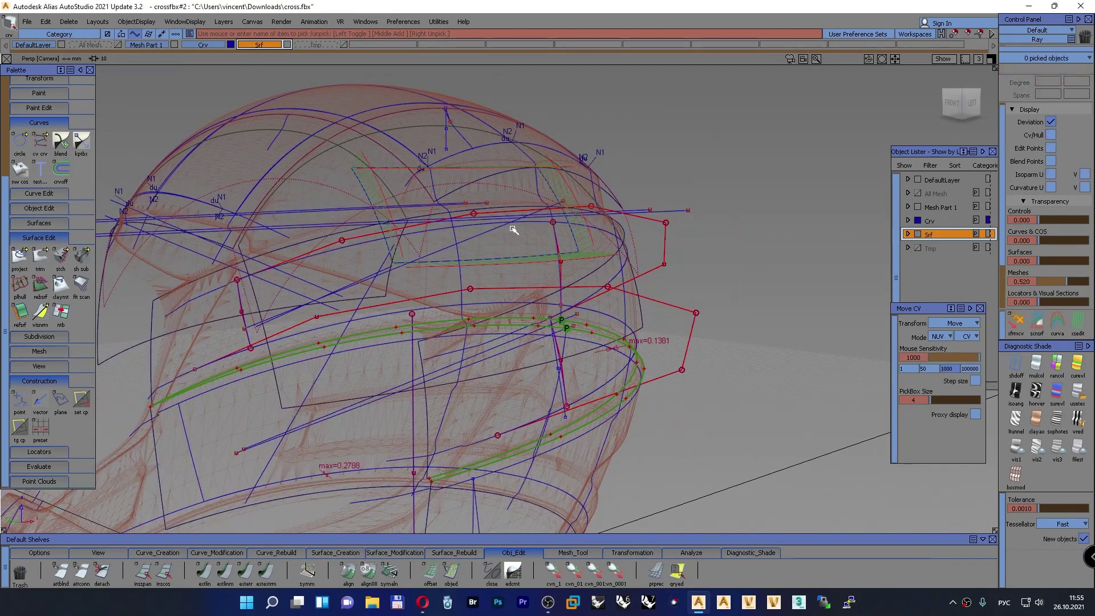
pyautogui.click(496, 229)
pyautogui.press('F8')
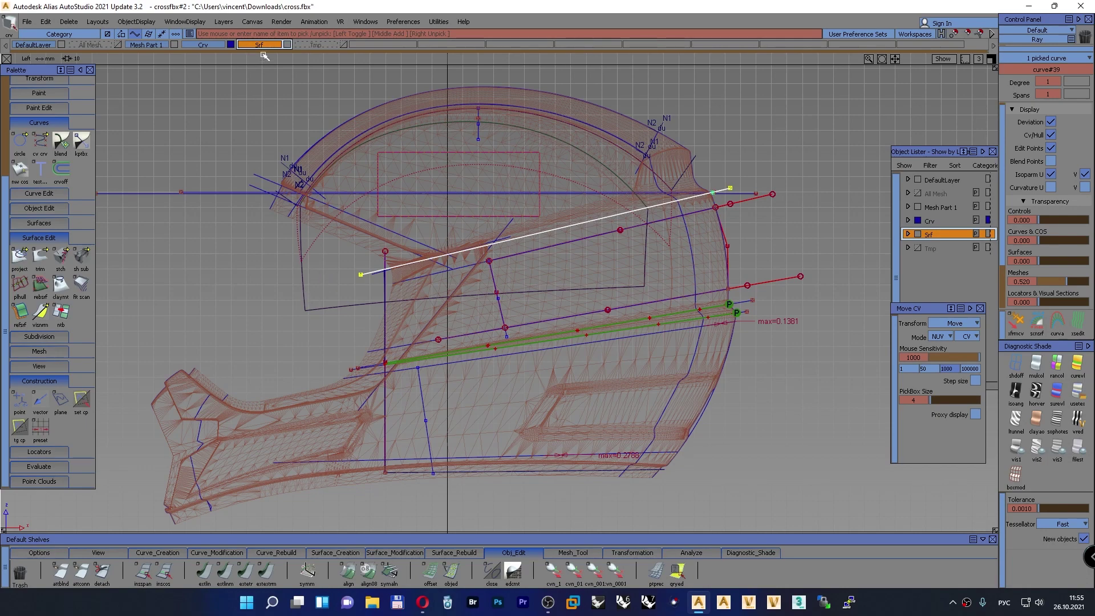
pyautogui.moveTo(263, 45); pyautogui.dragTo(264, 54)
pyautogui.click(231, 45)
pyautogui.keyDown('ctrl'); pyautogui.keyDown('shift'); pyautogui.moveTo(265, 139); pyautogui.dragTo(268, 113); pyautogui.keyUp('shift'); pyautogui.keyUp('ctrl')
# Extend the front end of the long straight line forward past the dome surface's front edge
pyautogui.click(267, 570)
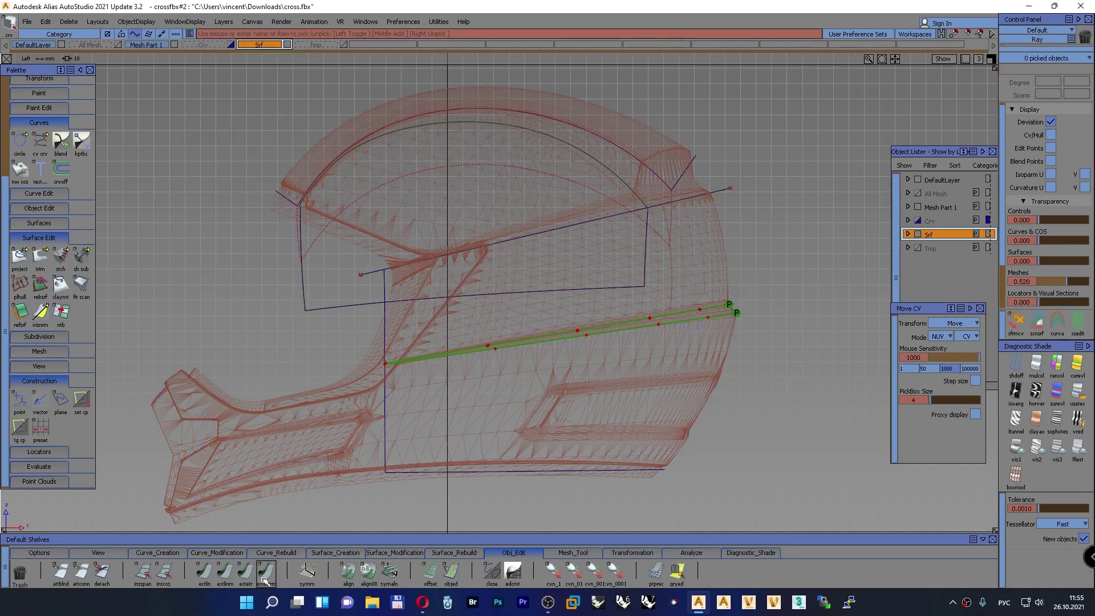
pyautogui.click(362, 277)
pyautogui.moveTo(303, 280); pyautogui.dragTo(160, 309)
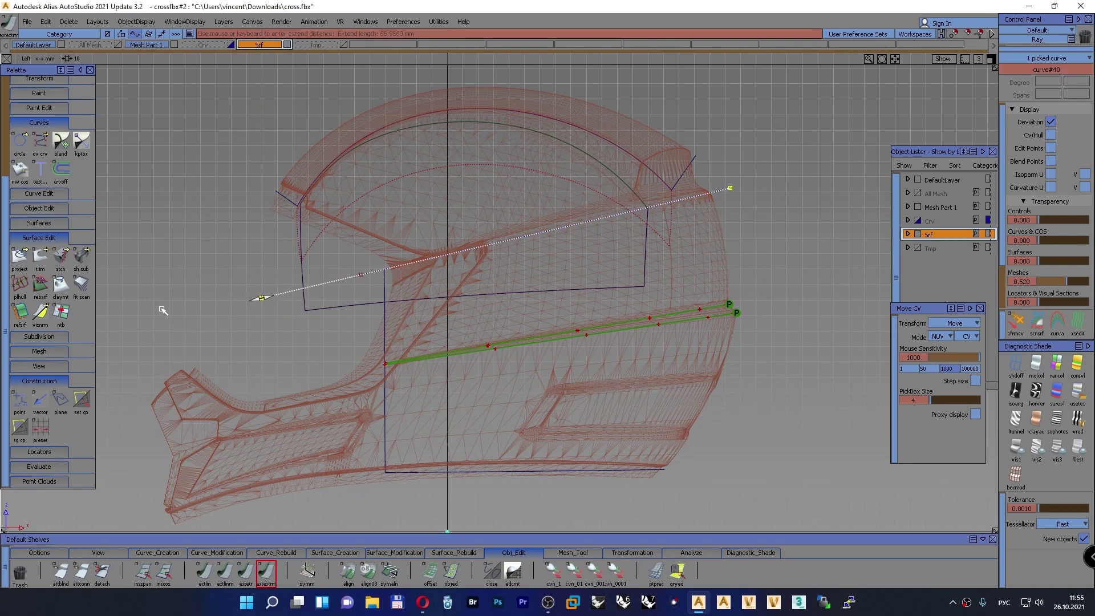
pyautogui.keyDown('ctrl'); pyautogui.keyDown('shift'); pyautogui.moveTo(218, 240); pyautogui.dragTo(219, 219); pyautogui.keyUp('shift'); pyautogui.keyUp('ctrl')
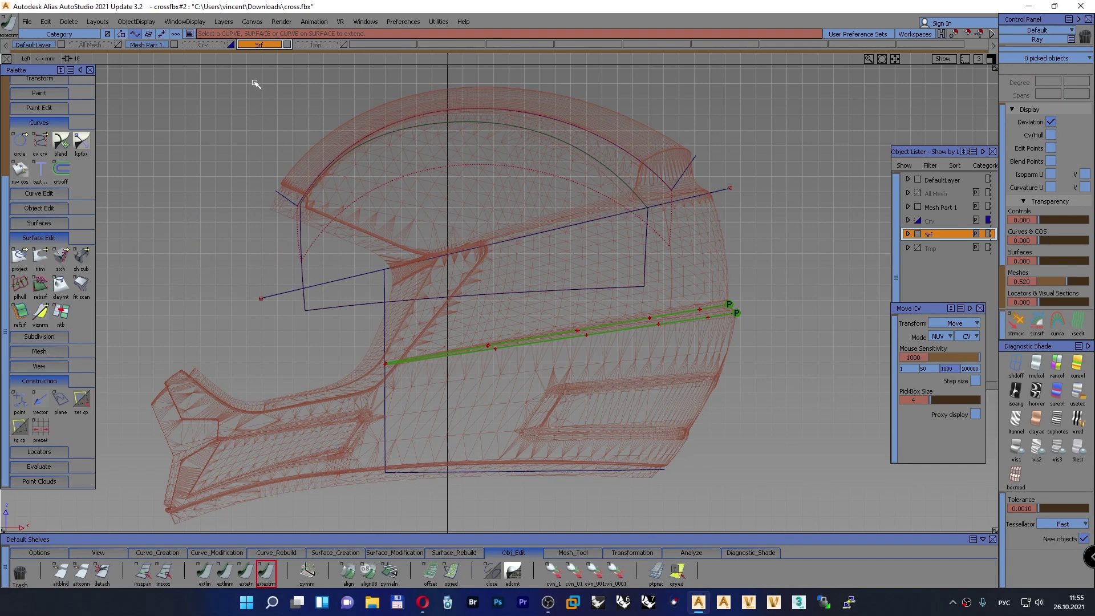
# Assign the slanted front crease line to the Srf layer, and hide the Crv and Mesh Part 1 layers
pyautogui.click(230, 46)
pyautogui.keyDown('ctrl'); pyautogui.keyDown('shift'); pyautogui.moveTo(235, 236); pyautogui.dragTo(267, 238); pyautogui.keyUp('shift'); pyautogui.keyUp('ctrl')
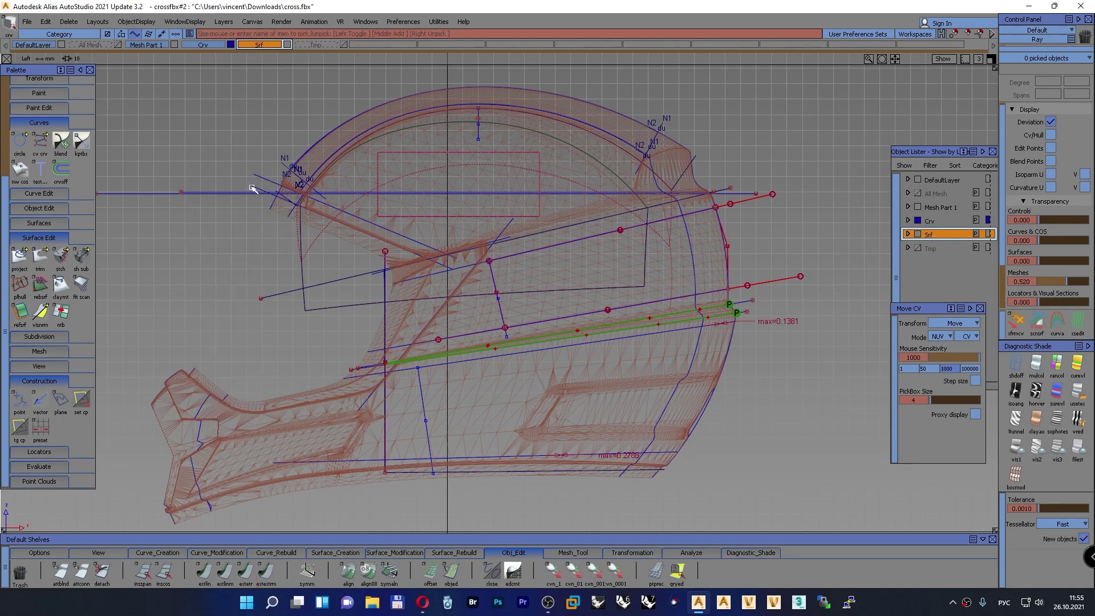
pyautogui.click(252, 186)
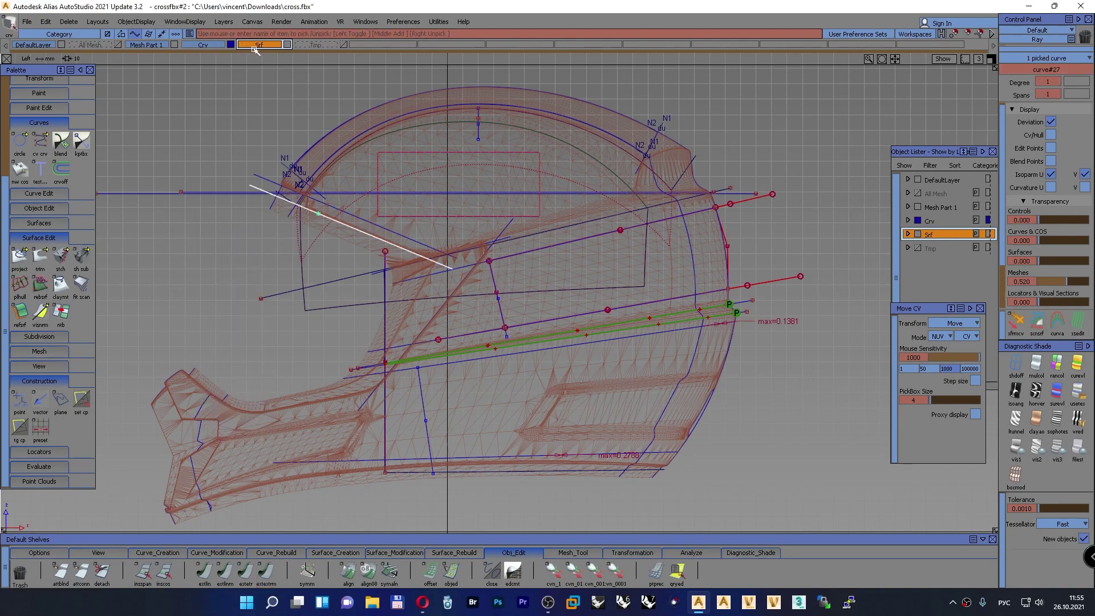
pyautogui.moveTo(255, 47); pyautogui.dragTo(255, 53)
pyautogui.click(230, 45)
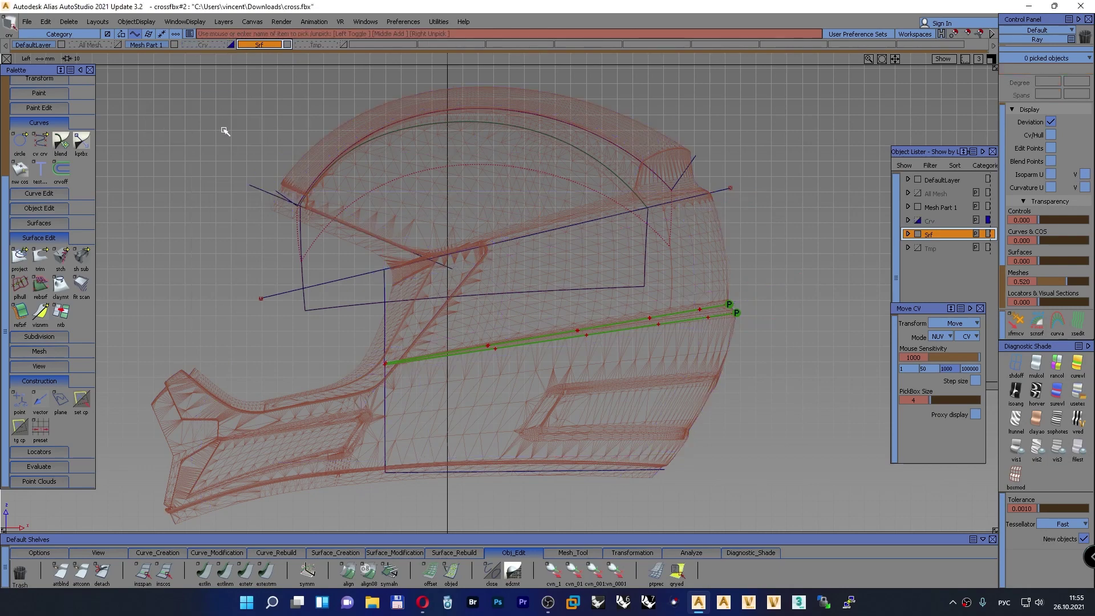
pyautogui.keyDown('alt'); pyautogui.keyDown('shift'); pyautogui.moveTo(232, 256); pyautogui.dragTo(232, 251, button='middle'); pyautogui.keyUp('shift'); pyautogui.keyUp('alt')
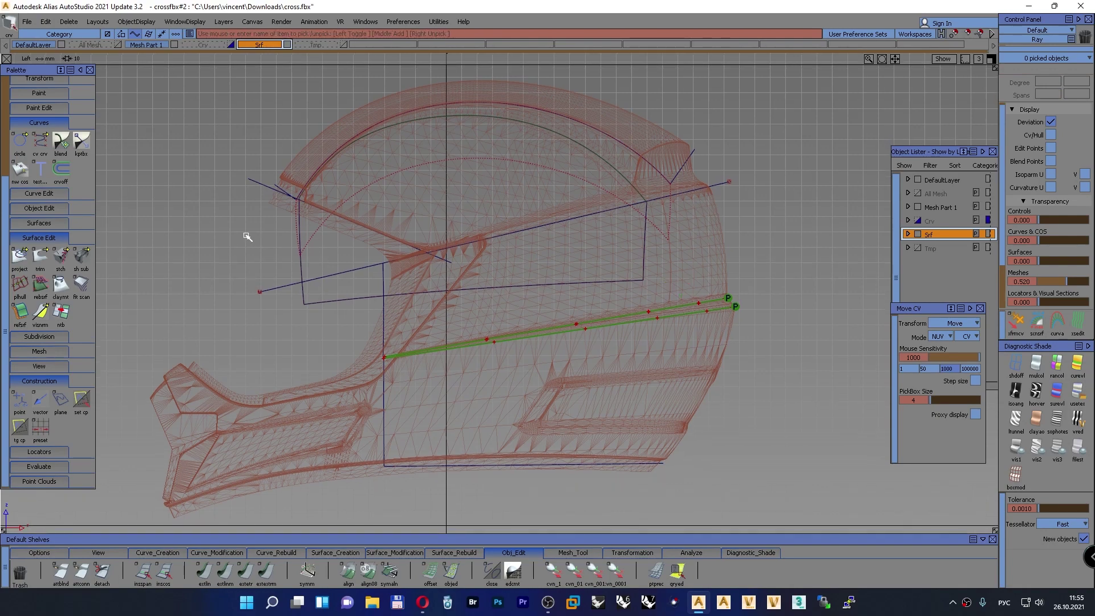
pyautogui.click(175, 45)
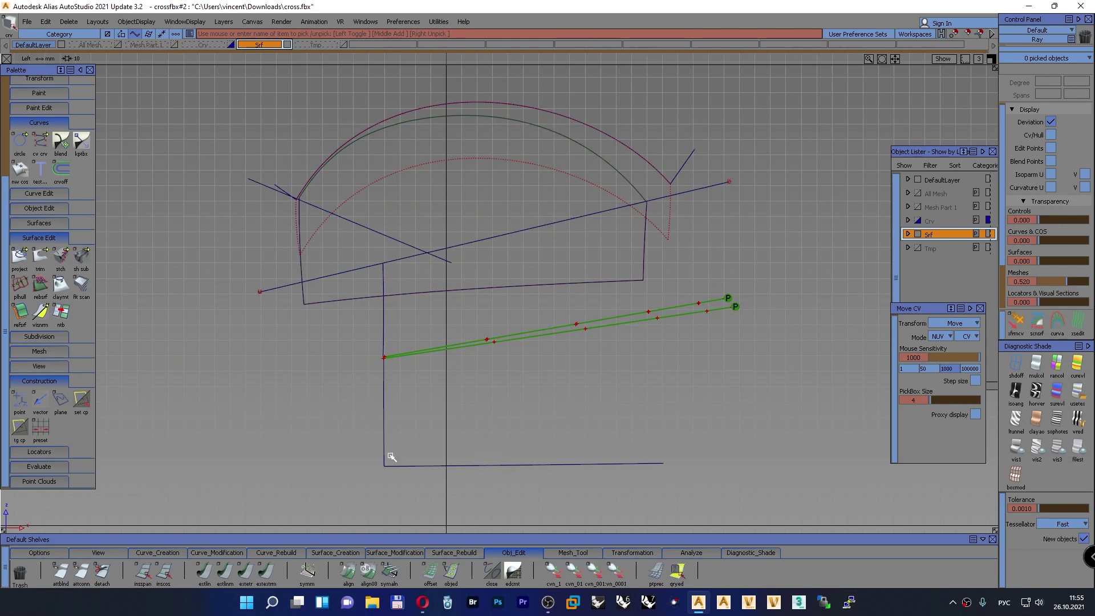
# Trim the inner dome surface with the two crossing lines projected along the Y vector, keeping the region above them
pyautogui.click(280, 553)
pyautogui.click(385, 553)
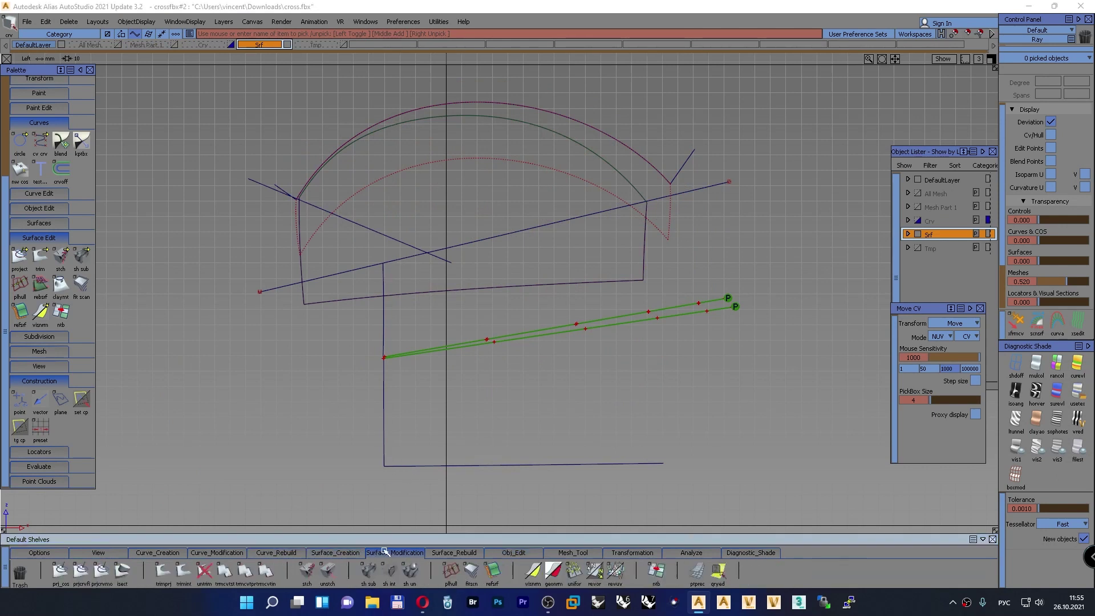
pyautogui.doubleClick(163, 570)
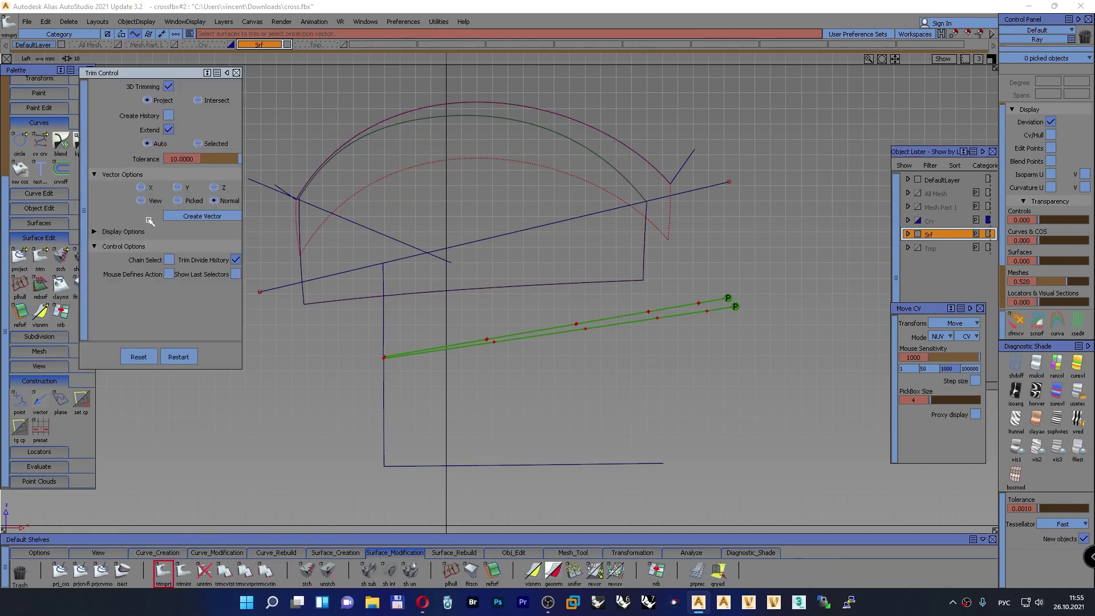
pyautogui.click(178, 187)
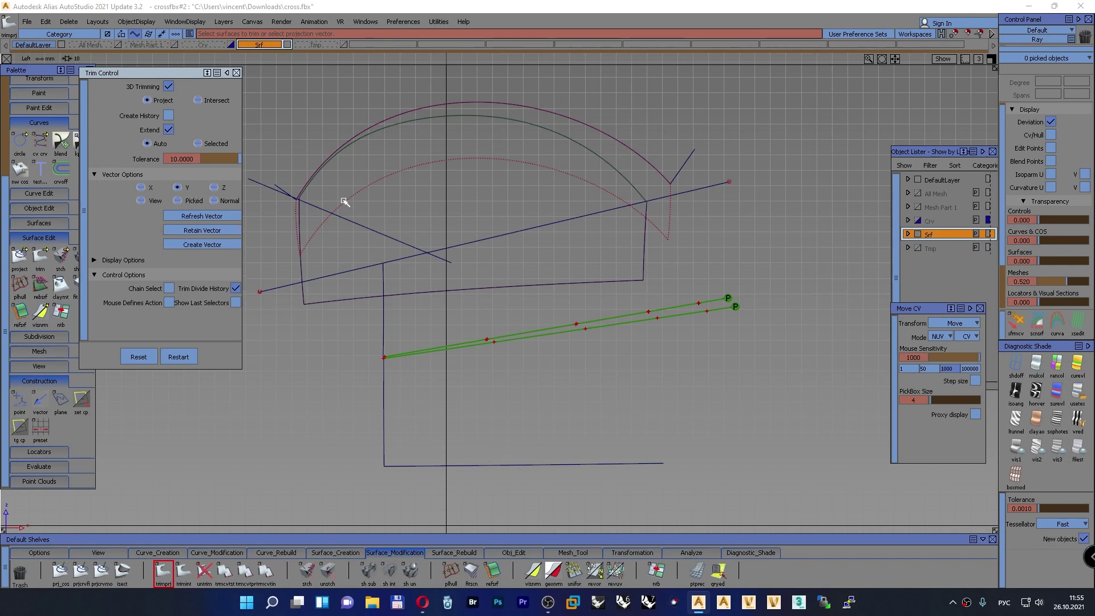
pyautogui.click(303, 274)
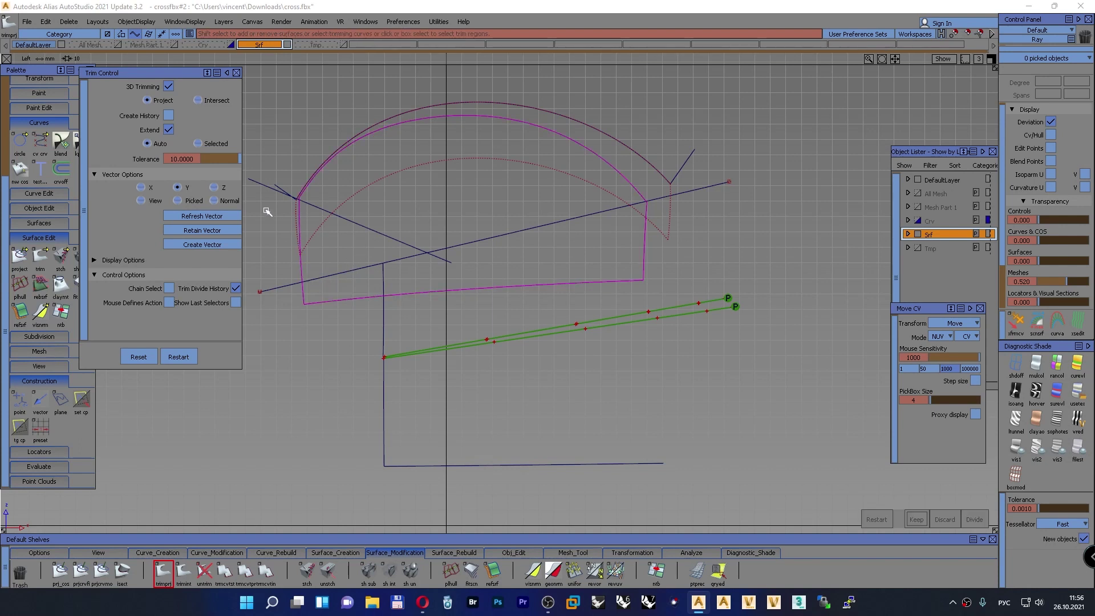
pyautogui.click(267, 185)
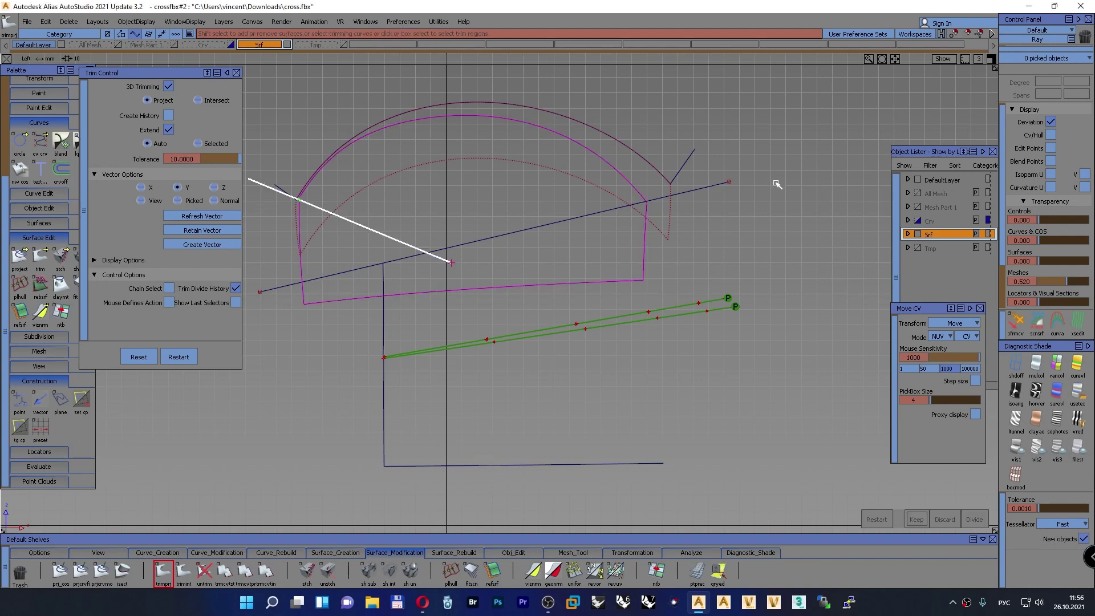
pyautogui.click(715, 184)
pyautogui.click(521, 191)
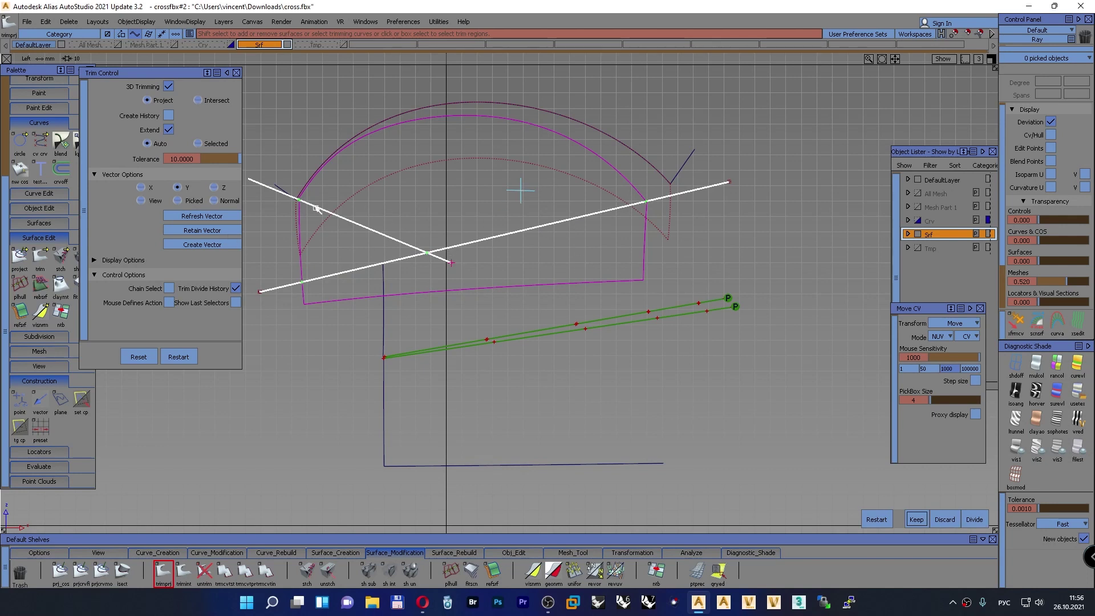
pyautogui.click(916, 520)
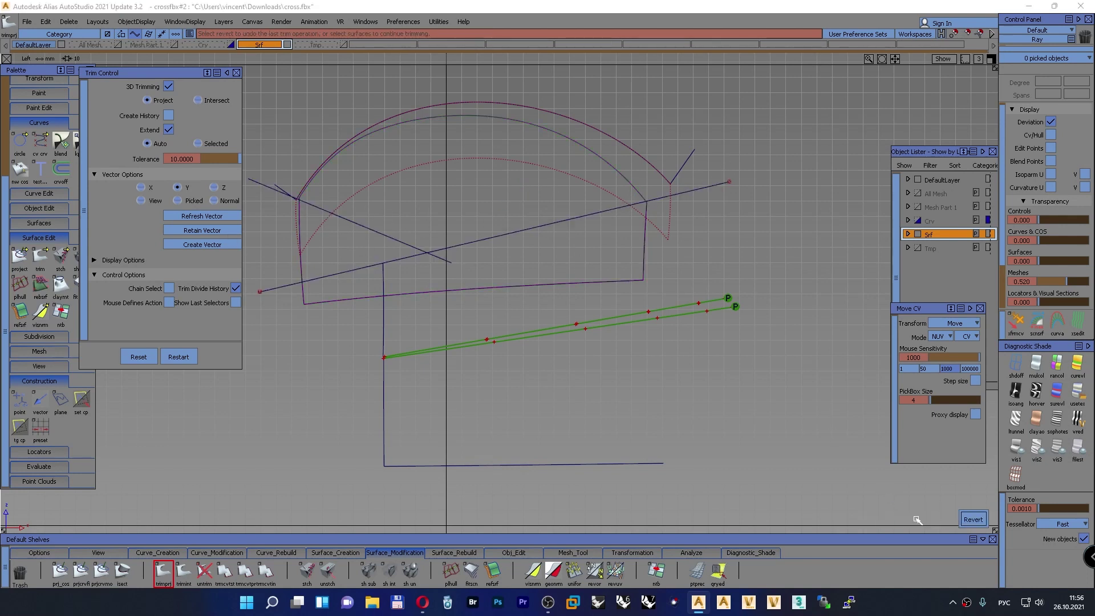
# Trim the second, overlapping inner dome surface with the same two lines, keeping its region above them
pyautogui.click(577, 286)
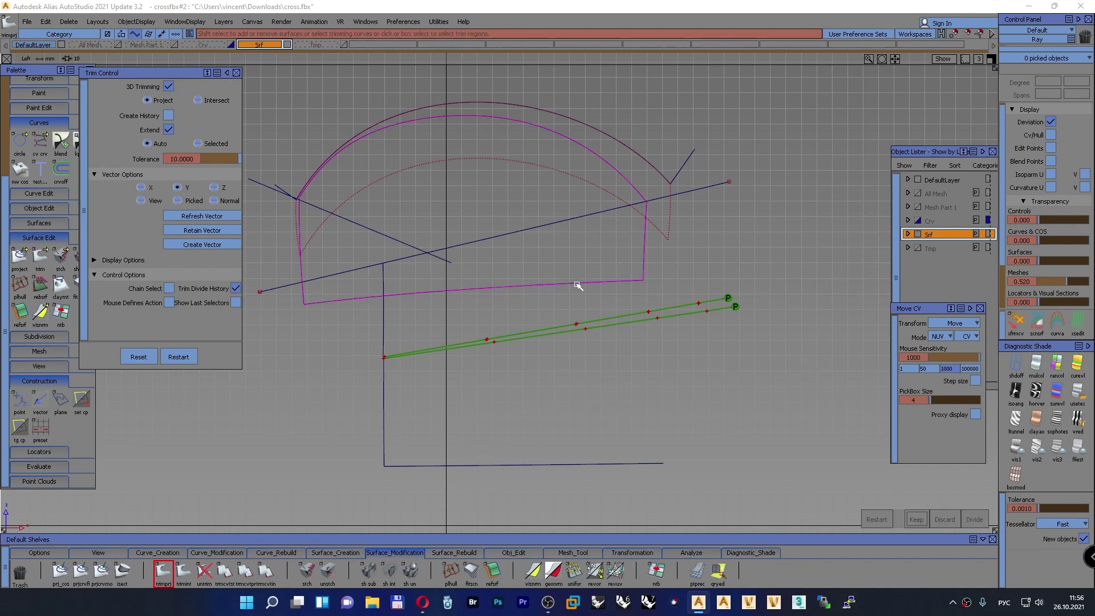
pyautogui.click(696, 191)
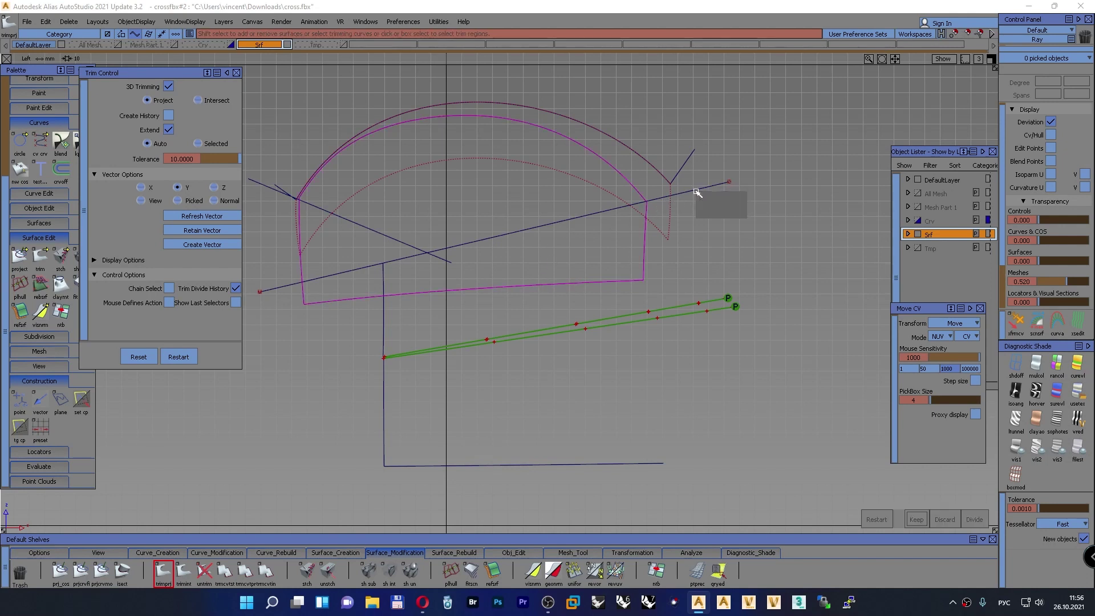
pyautogui.click(723, 184)
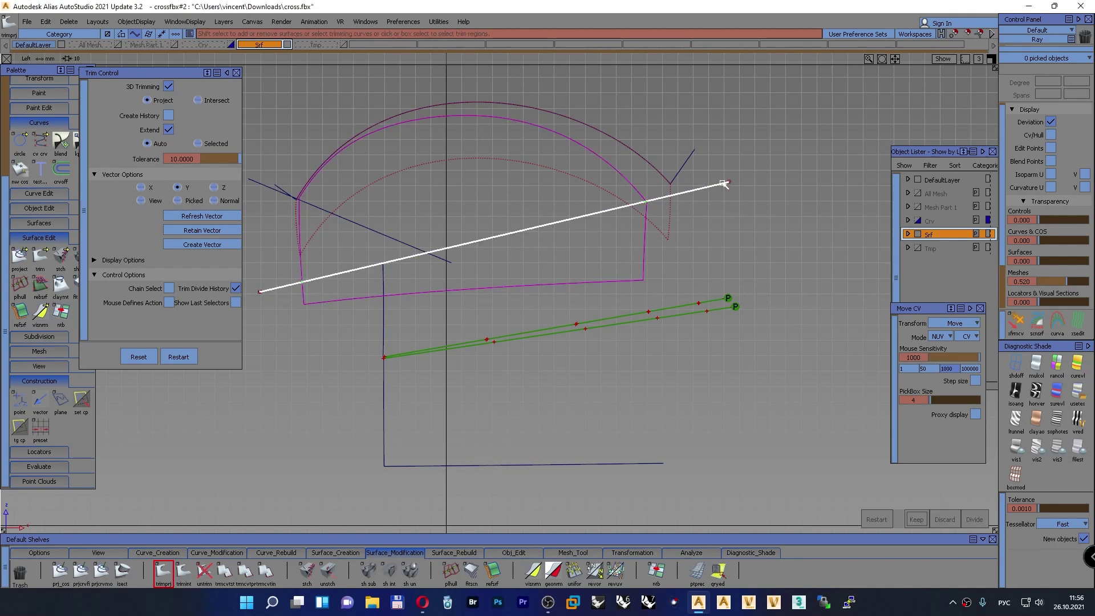
pyautogui.click(260, 184)
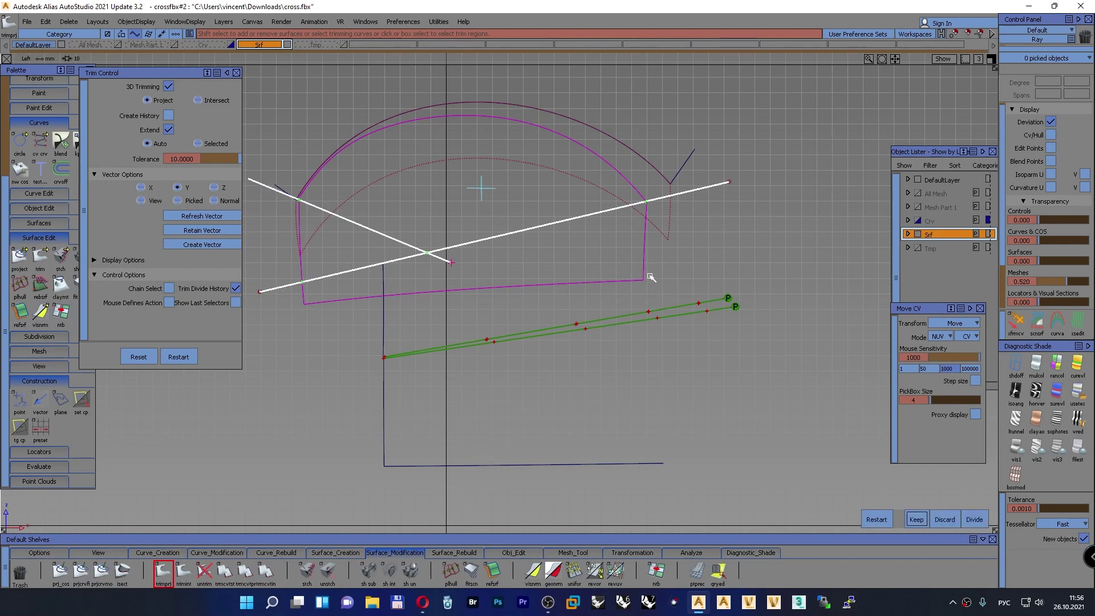
pyautogui.click(916, 519)
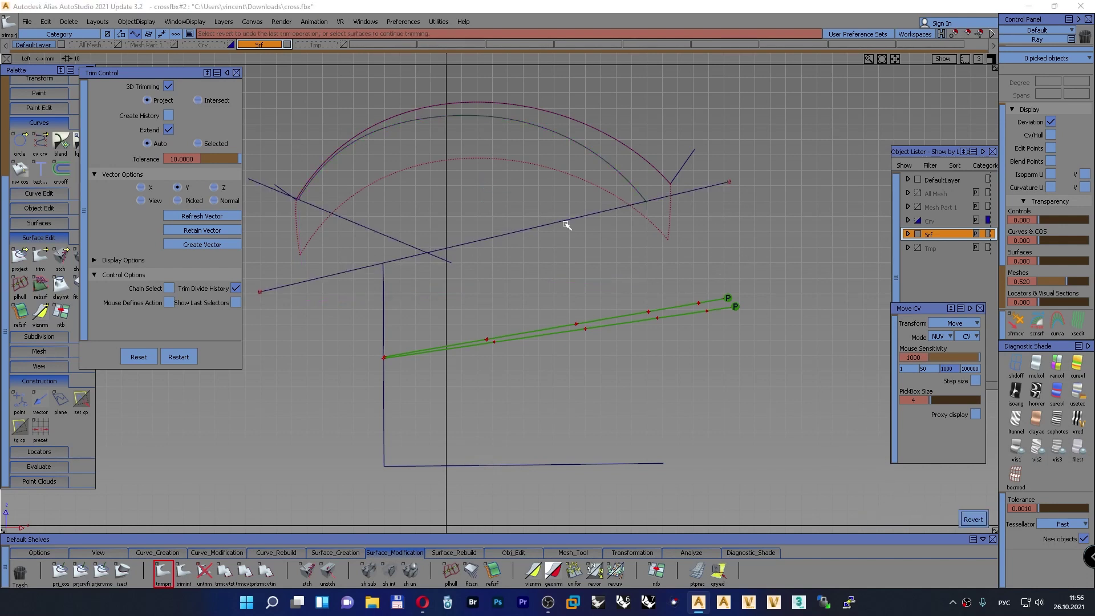
pyautogui.click(236, 72)
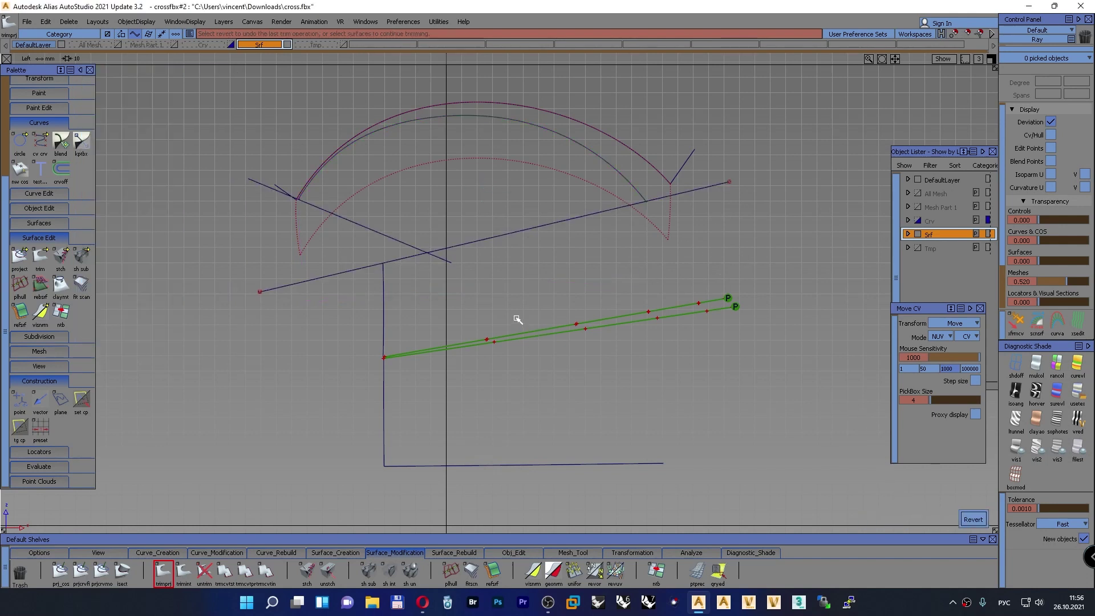
# Return both trimming lines to the Crv layer and check the trimmed dome with surface shading
pyautogui.keyDown('ctrl'); pyautogui.keyDown('shift'); pyautogui.moveTo(735, 267); pyautogui.dragTo(776, 237); pyautogui.keyUp('shift'); pyautogui.keyUp('ctrl')
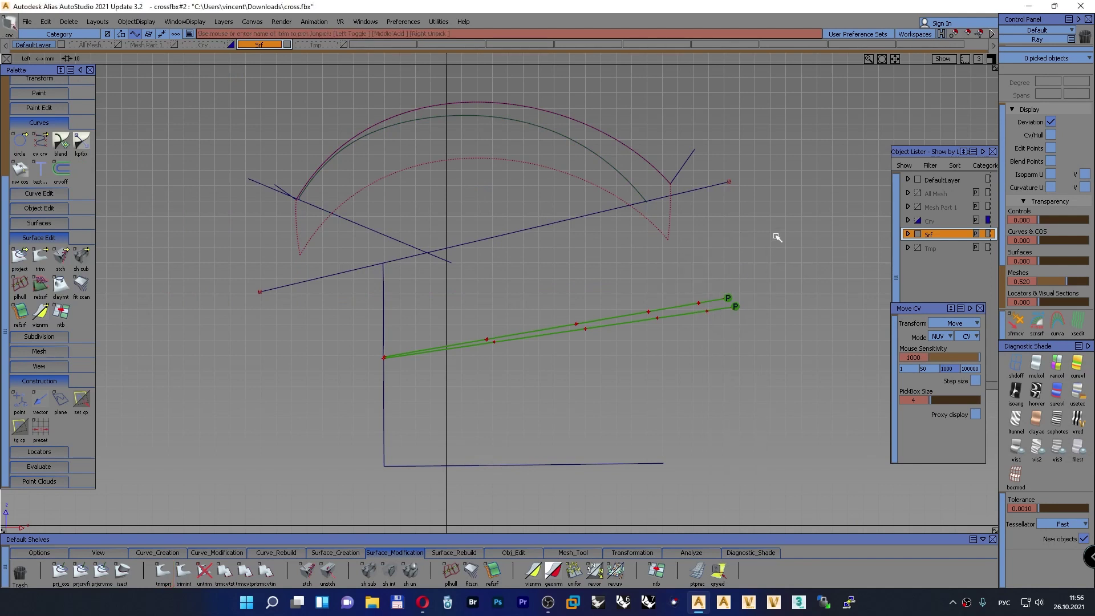
pyautogui.click(711, 174)
pyautogui.click(319, 201)
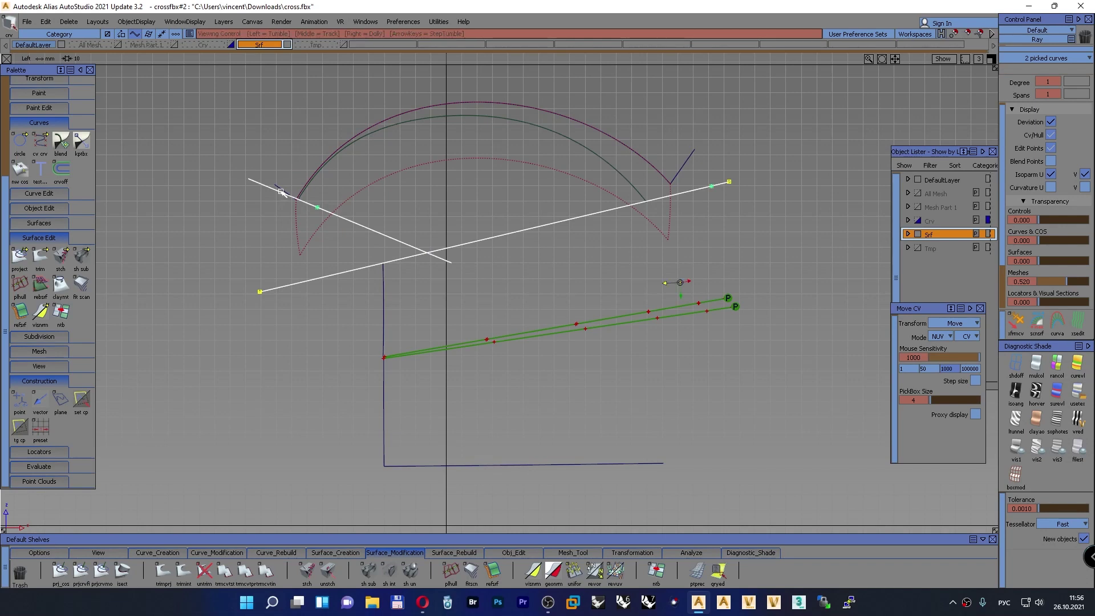
pyautogui.scroll(5, 280, 190)
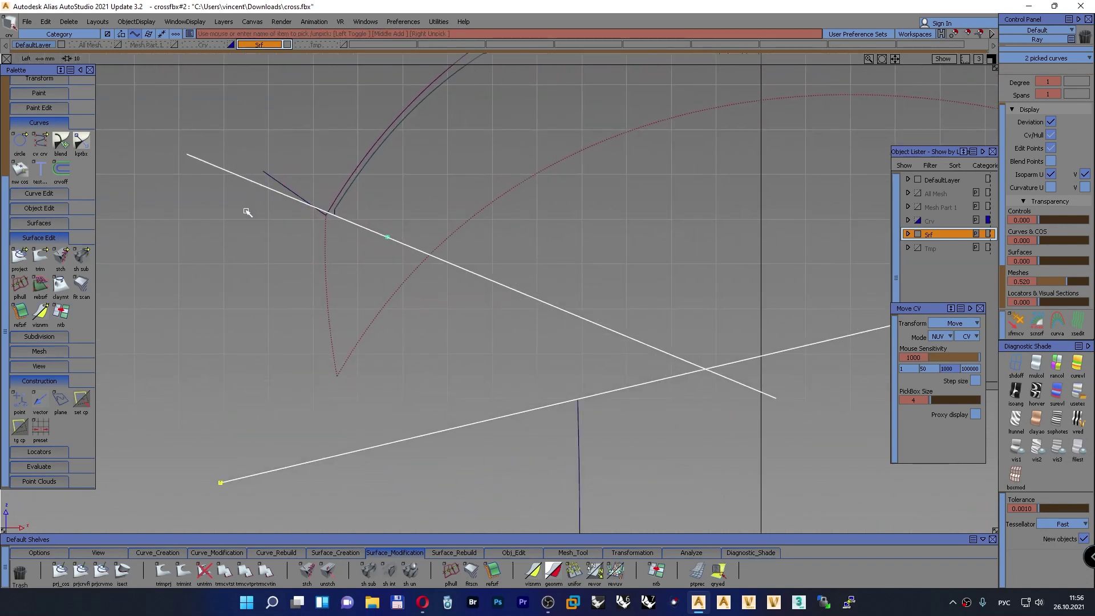
pyautogui.moveTo(247, 213)
pyautogui.keyDown('alt'); pyautogui.keyDown('shift'); pyautogui.mouseDown(button='right')
pyautogui.moveTo(240, 259)
pyautogui.moveTo(197, 328)
pyautogui.mouseUp(button='right'); pyautogui.keyUp('shift'); pyautogui.keyUp('alt')
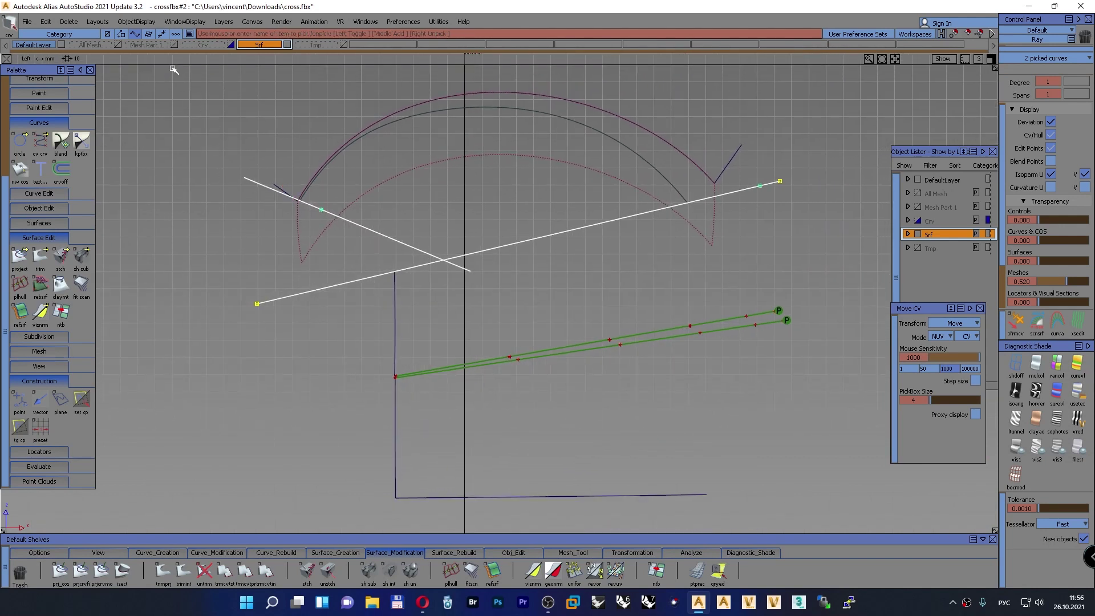
pyautogui.moveTo(192, 45); pyautogui.dragTo(198, 57)
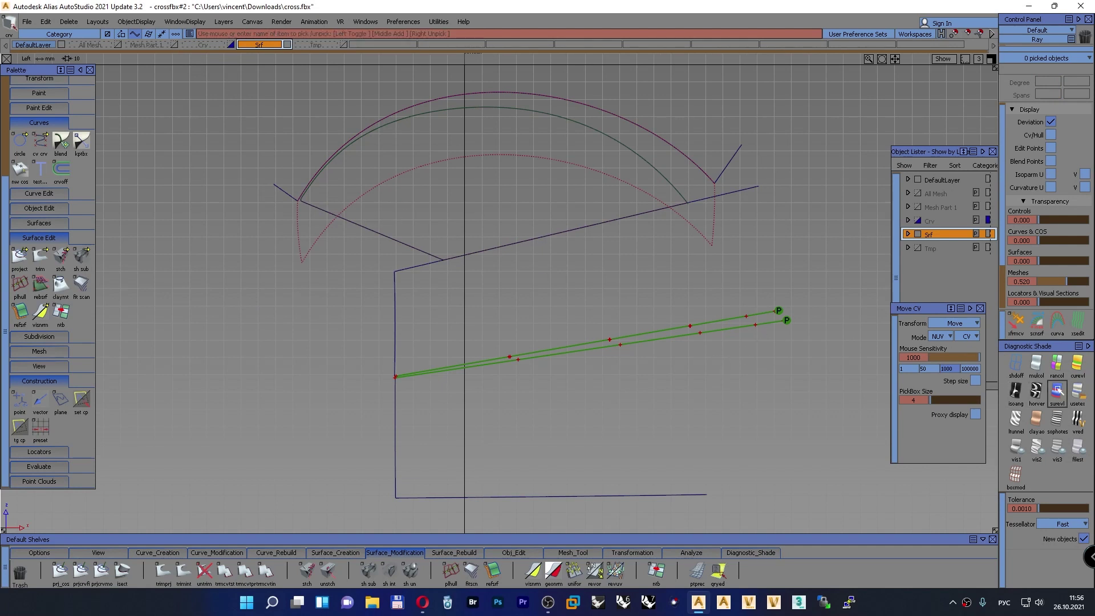
pyautogui.click(1077, 392)
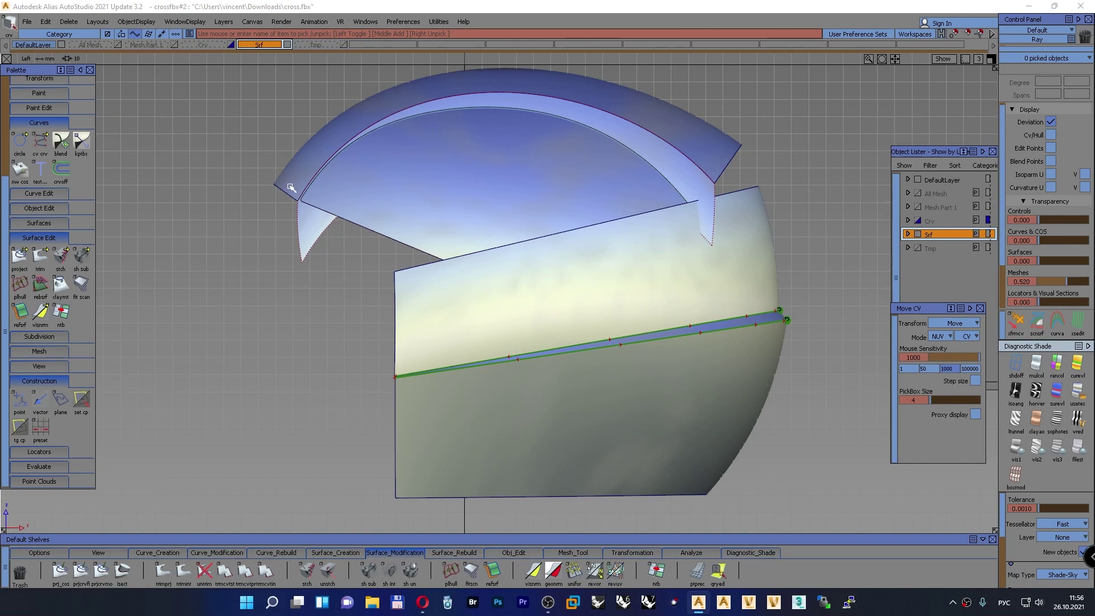
pyautogui.click(1016, 362)
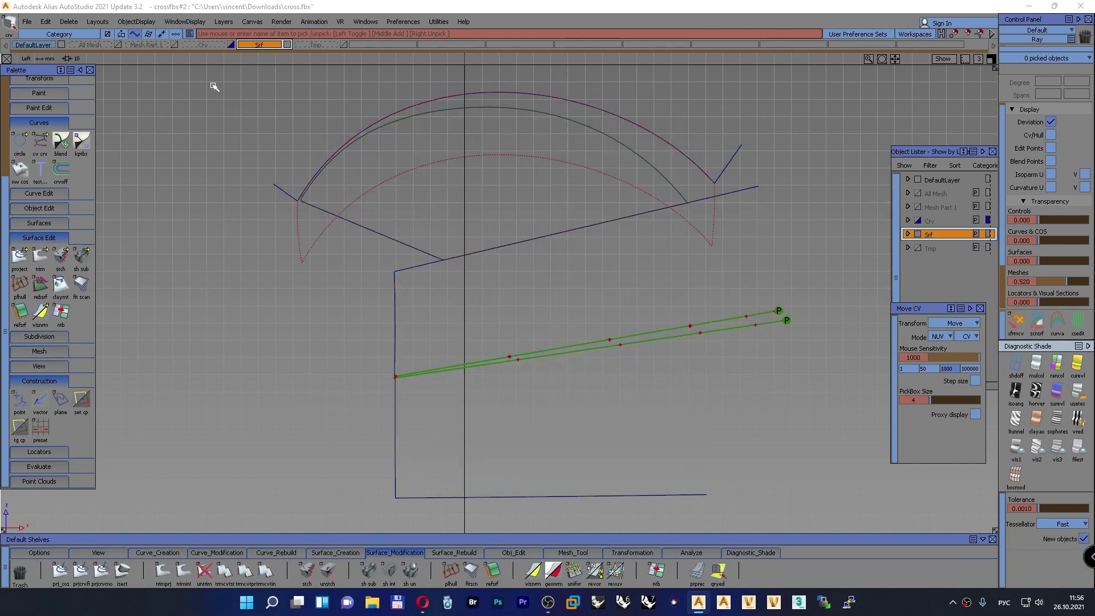
# Assign the slanted front line and the long rear trimming line from the Crv layer to the Srf layer, and hide Crv
pyautogui.click(215, 45)
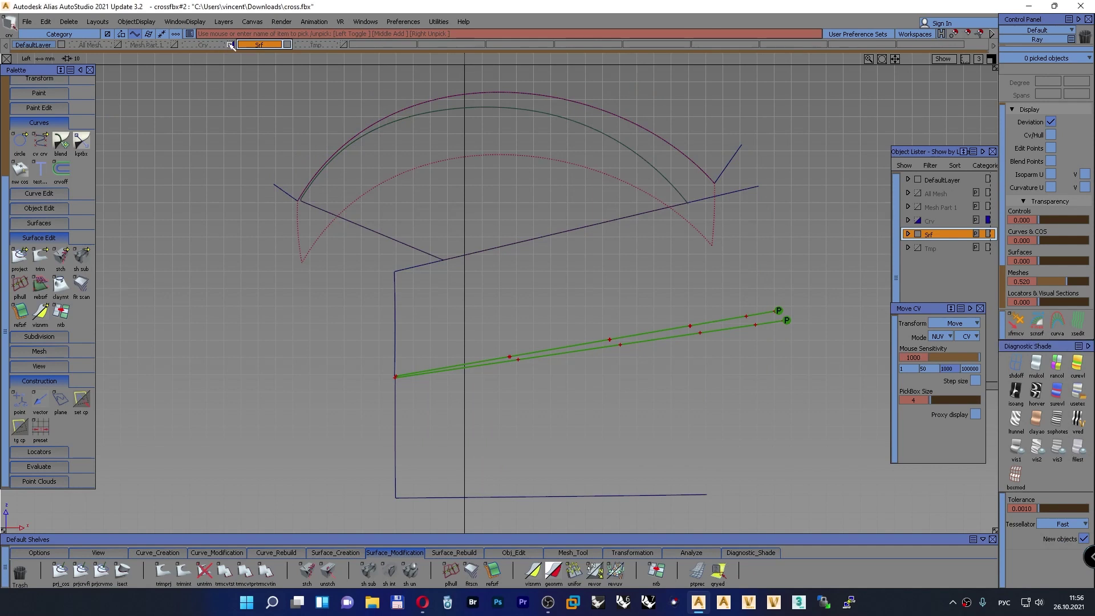
pyautogui.keyDown('ctrl'); pyautogui.keyDown('shift'); pyautogui.moveTo(220, 123); pyautogui.dragTo(222, 141); pyautogui.keyUp('shift'); pyautogui.keyUp('ctrl')
pyautogui.click(247, 179)
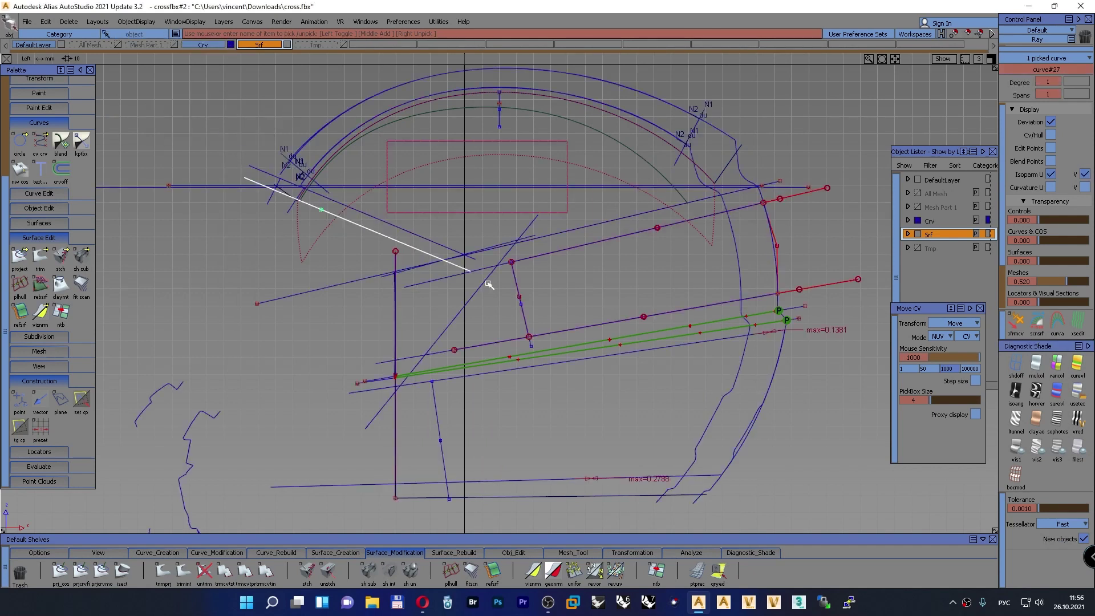
pyautogui.click(773, 183)
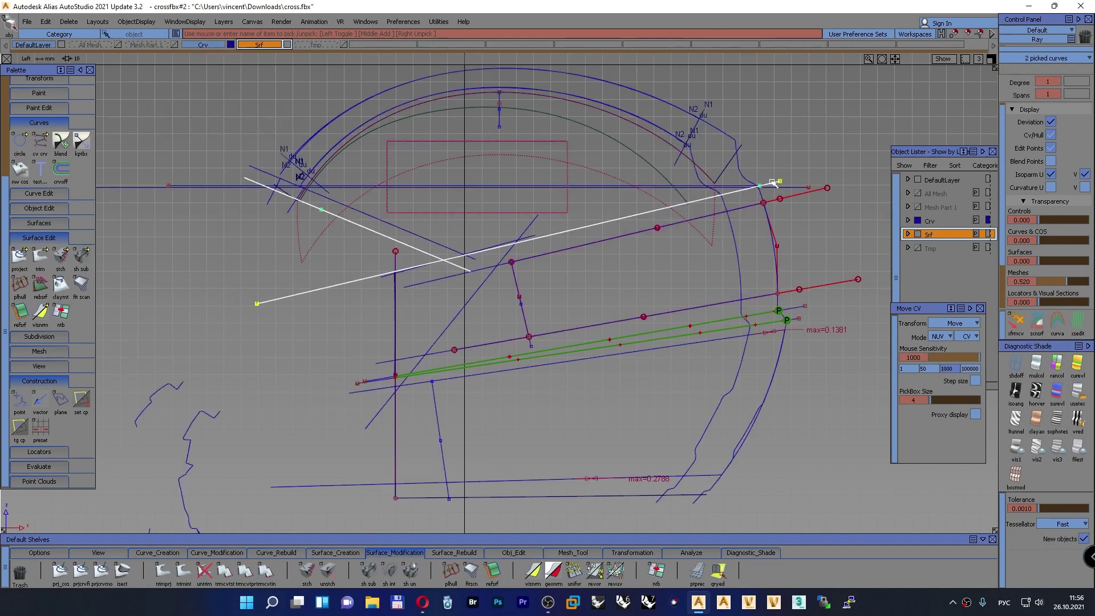
pyautogui.moveTo(276, 46); pyautogui.dragTo(276, 54)
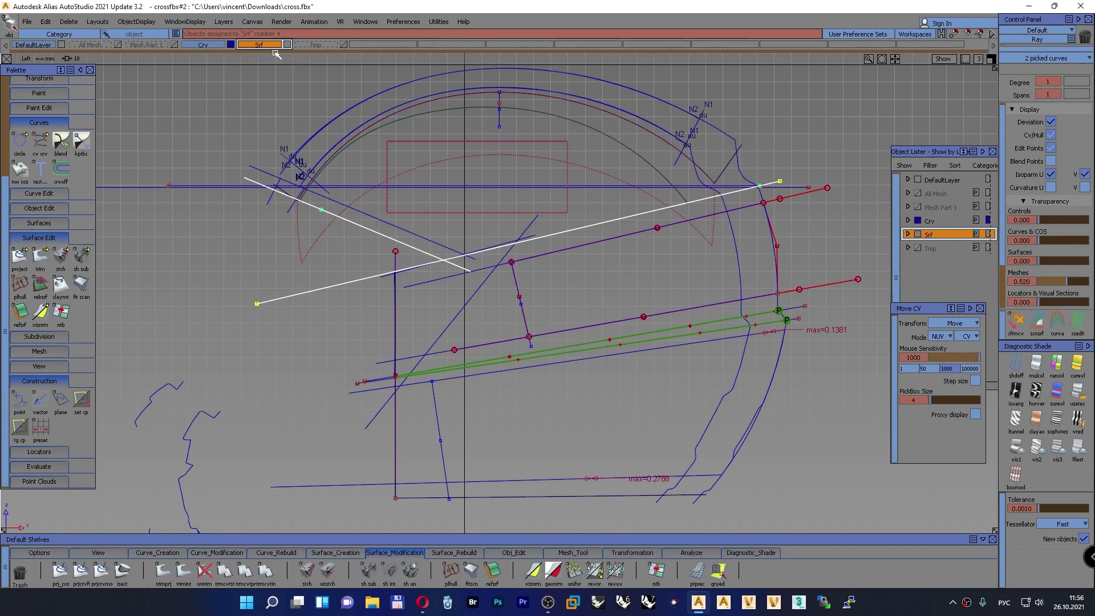
pyautogui.click(231, 46)
pyautogui.keyDown('ctrl'); pyautogui.keyDown('shift'); pyautogui.moveTo(236, 126); pyautogui.dragTo(232, 103); pyautogui.keyUp('shift'); pyautogui.keyUp('ctrl')
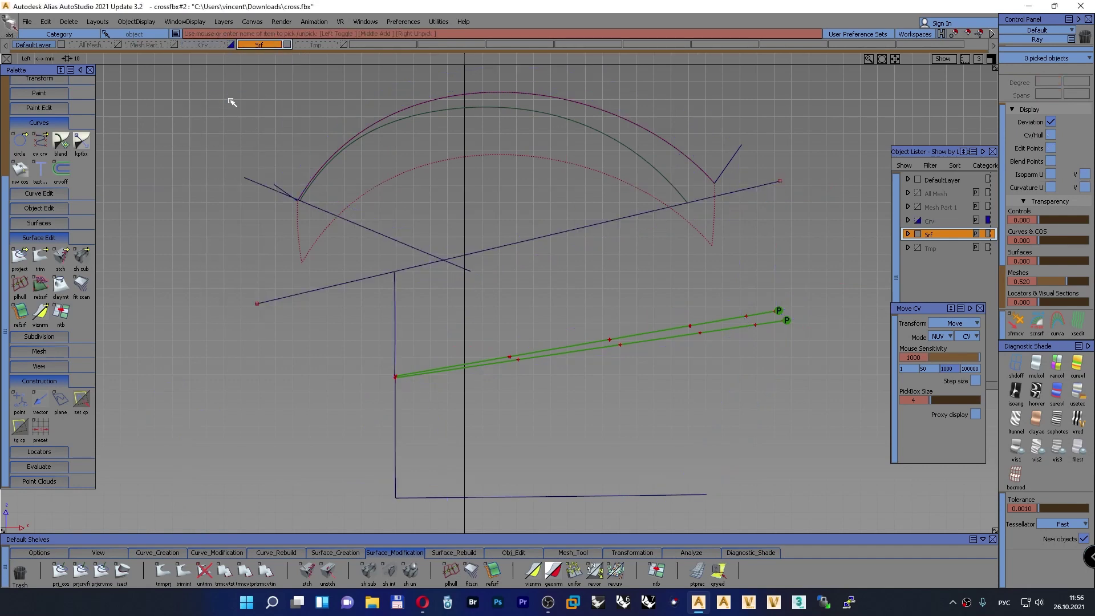
# Trim one of the two overlapping rail surfaces with both crossing lines, keeping the region above them and allowing construction history to be removed
pyautogui.scroll(2, 275, 182)
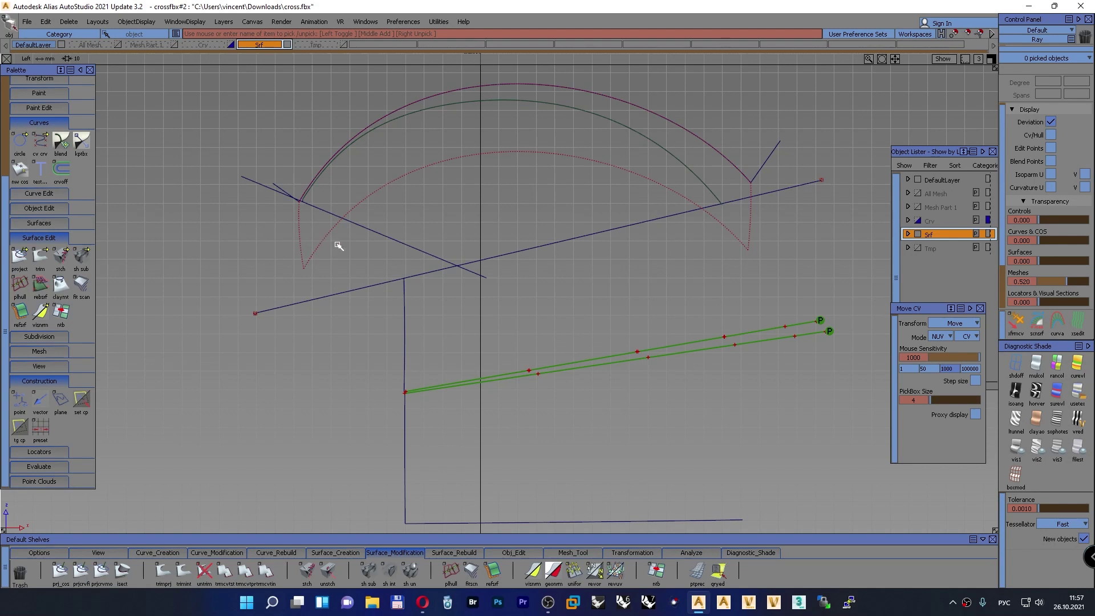
pyautogui.click(163, 570)
pyautogui.click(328, 247)
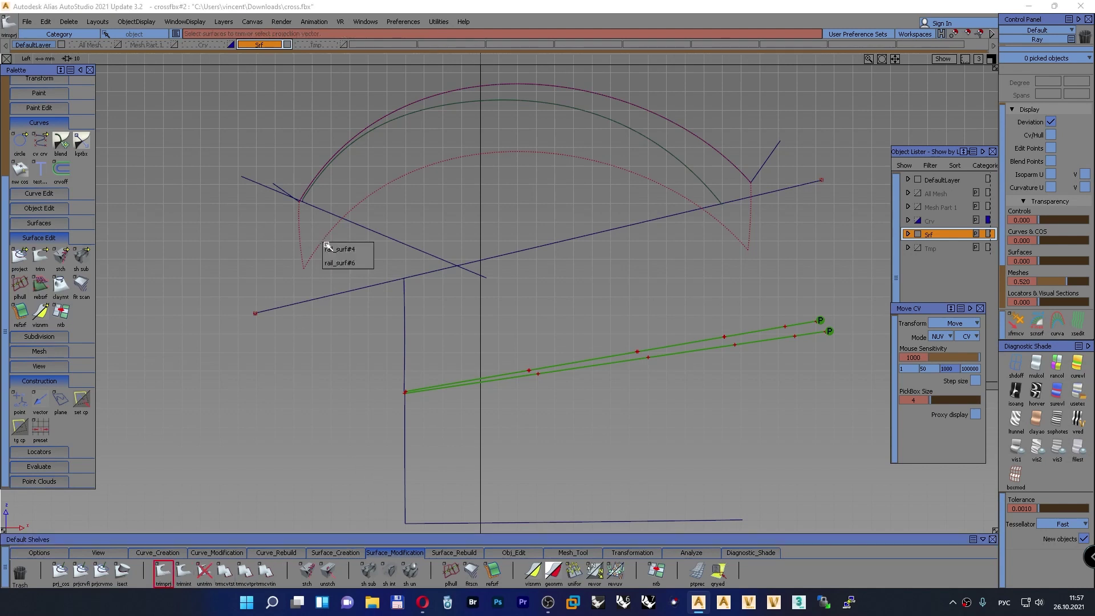
pyautogui.click(329, 247)
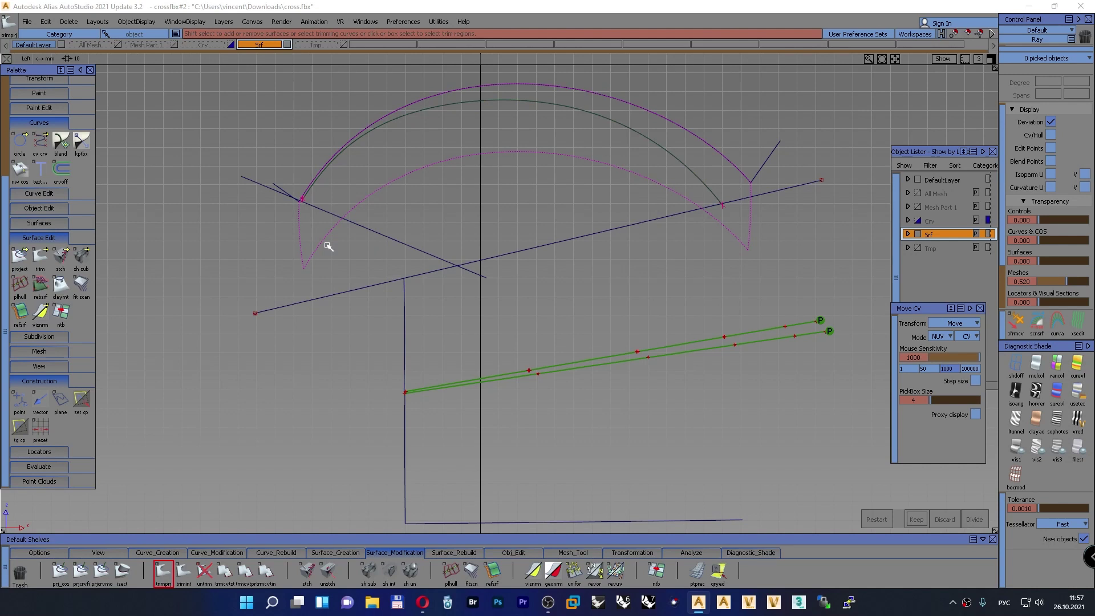
pyautogui.click(258, 184)
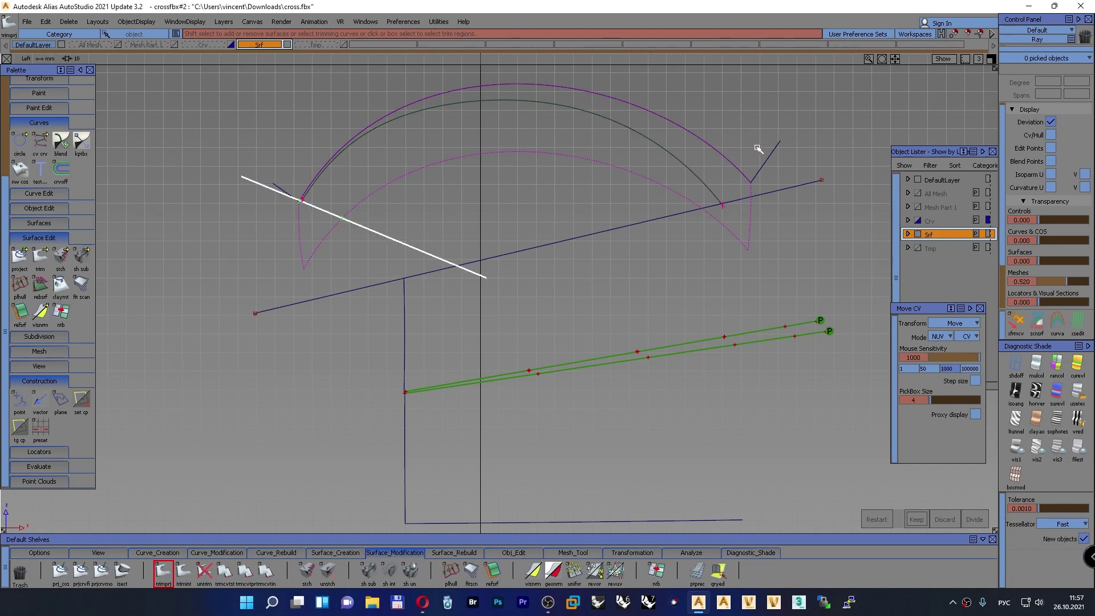
pyautogui.click(807, 188)
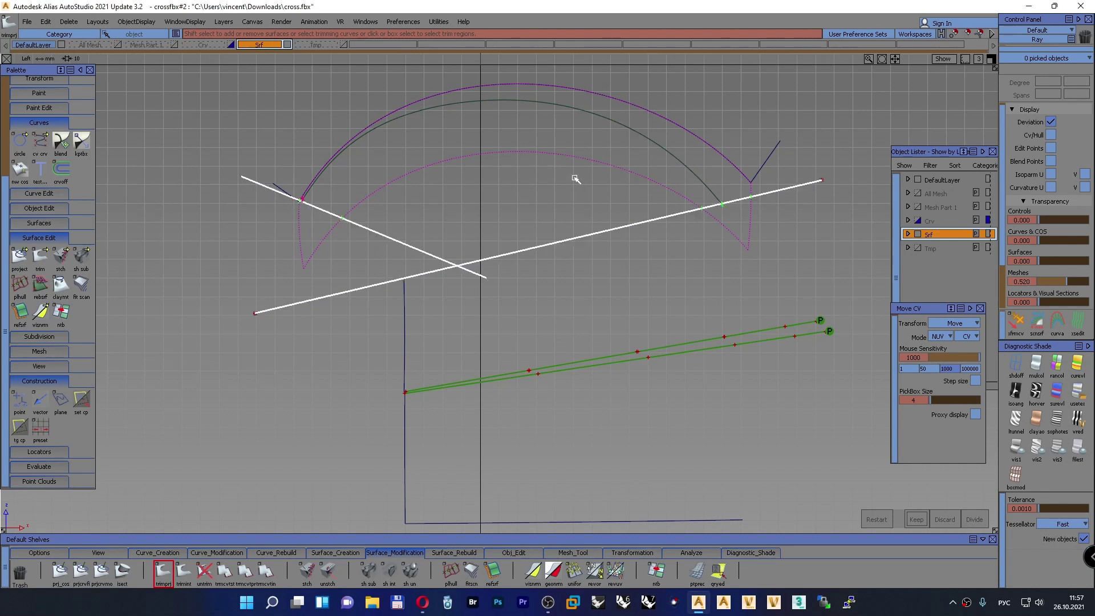
pyautogui.click(588, 138)
pyautogui.click(915, 519)
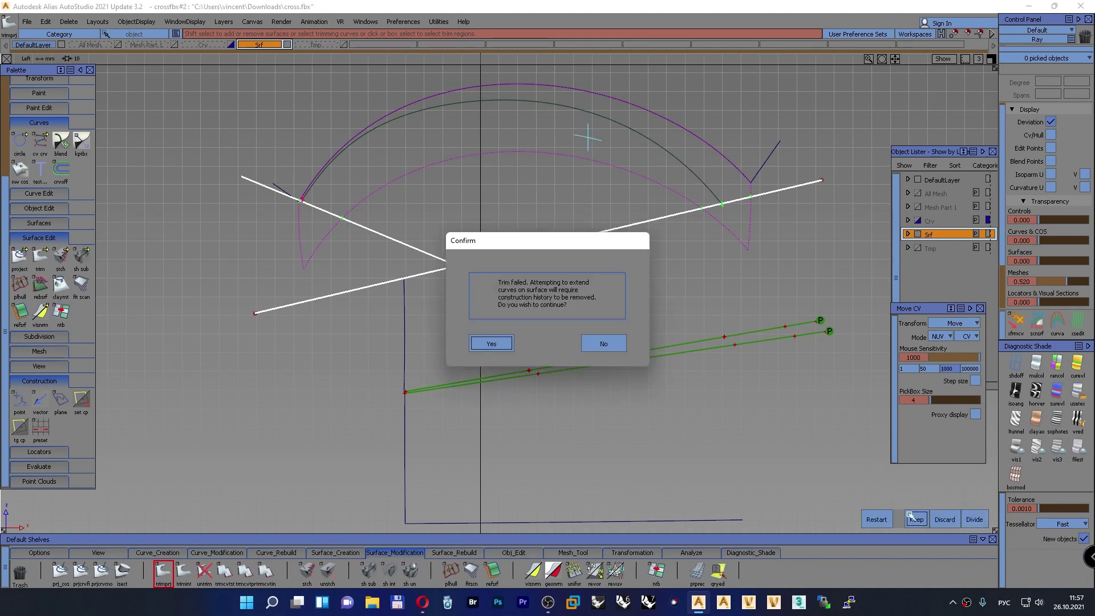
pyautogui.click(491, 342)
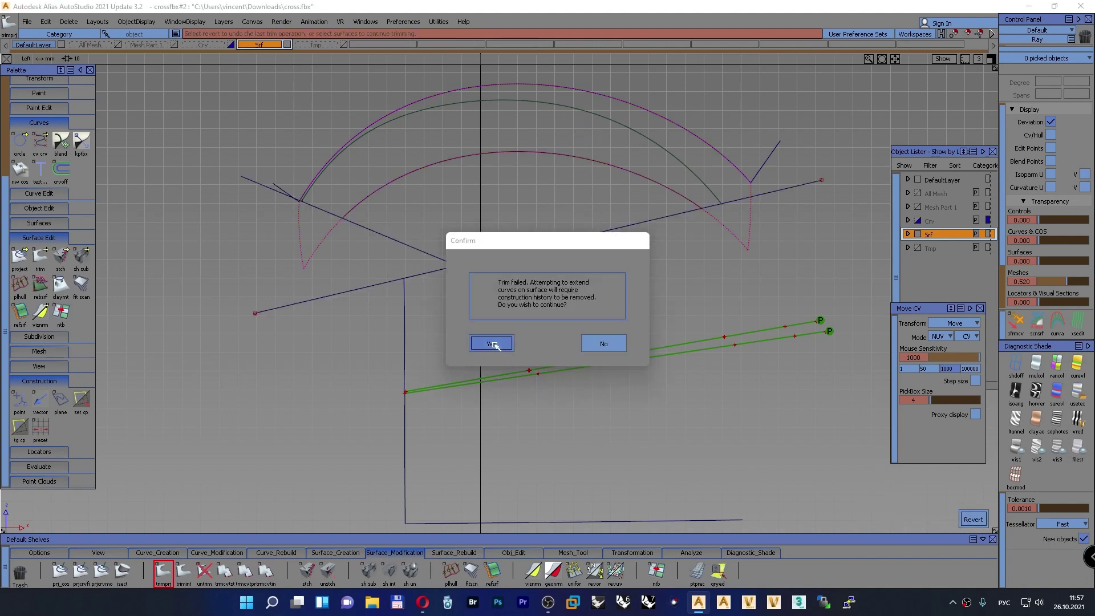
# Trim the other overlapping rail surface with the same two lines, keeping the upper region and allowing construction history to be removed
pyautogui.click(319, 238)
pyautogui.click(257, 182)
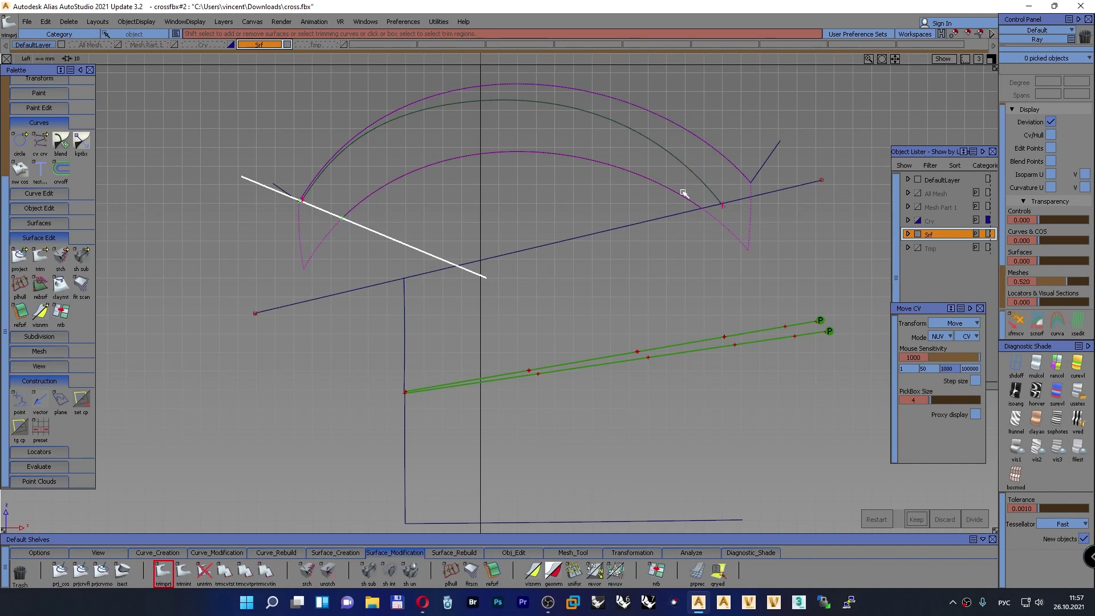
pyautogui.click(790, 190)
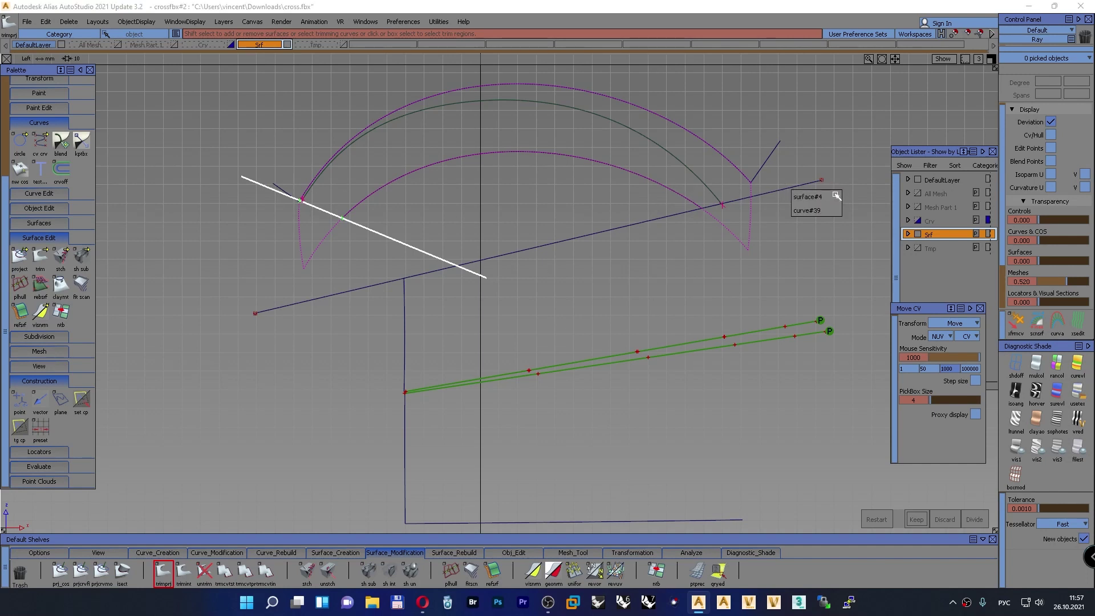
pyautogui.click(830, 211)
pyautogui.click(817, 181)
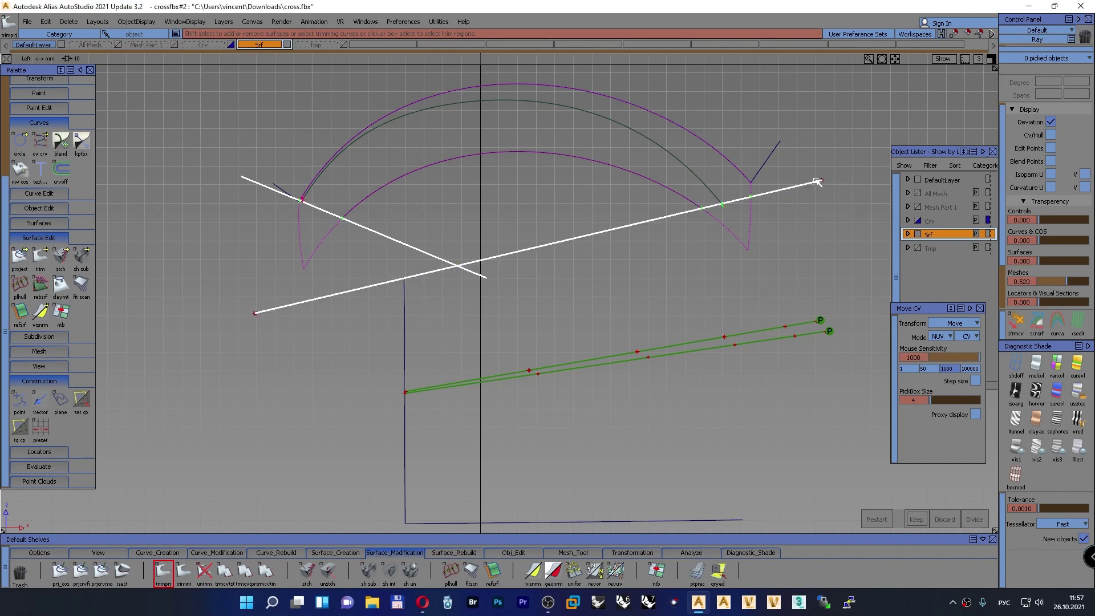
pyautogui.click(660, 170)
pyautogui.click(915, 517)
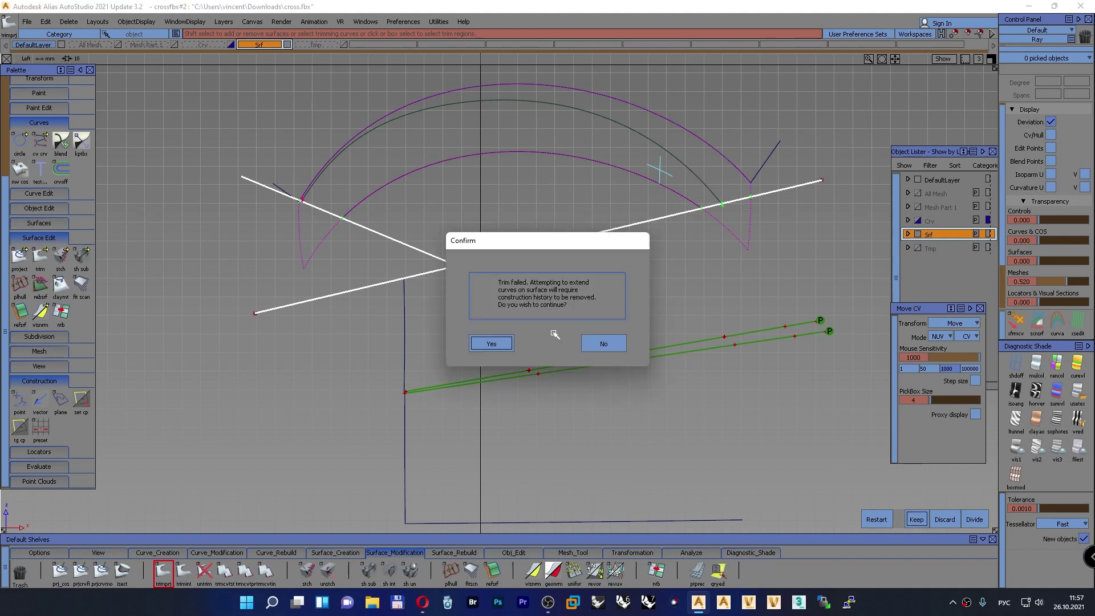
pyautogui.click(492, 343)
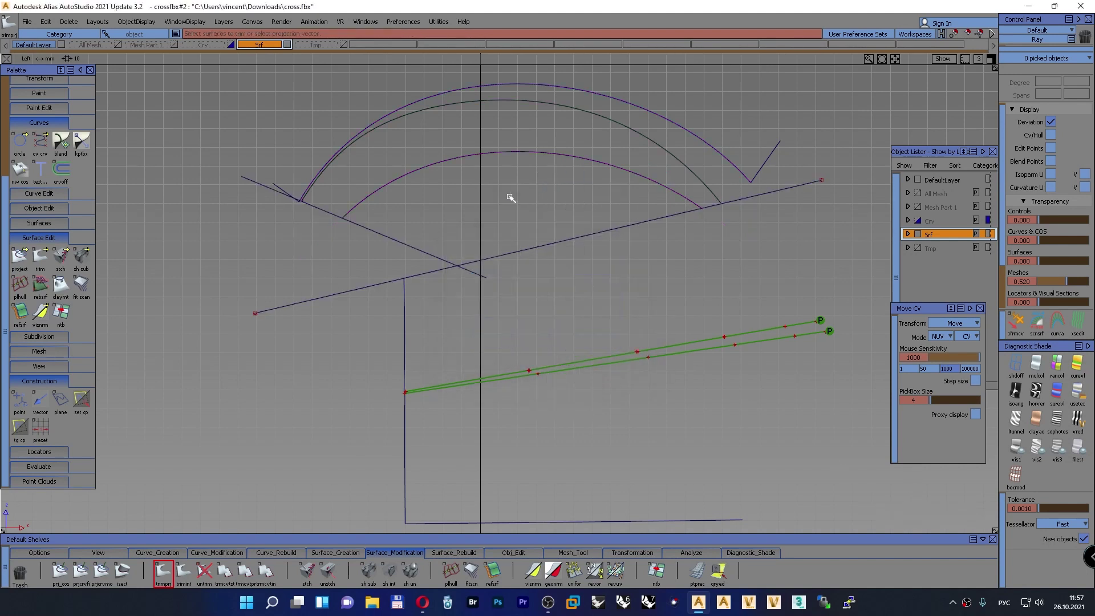
# Extend the short front surface of the outer band at its lower edge beyond the slanted front line
pyautogui.keyDown('alt'); pyautogui.keyDown('shift'); pyautogui.moveTo(242, 244); pyautogui.dragTo(295, 270, button='middle'); pyautogui.keyUp('shift'); pyautogui.keyUp('alt')
pyautogui.keyDown('alt'); pyautogui.keyDown('shift'); pyautogui.moveTo(259, 247); pyautogui.dragTo(283, 246, button='right'); pyautogui.keyUp('shift'); pyautogui.keyUp('alt')
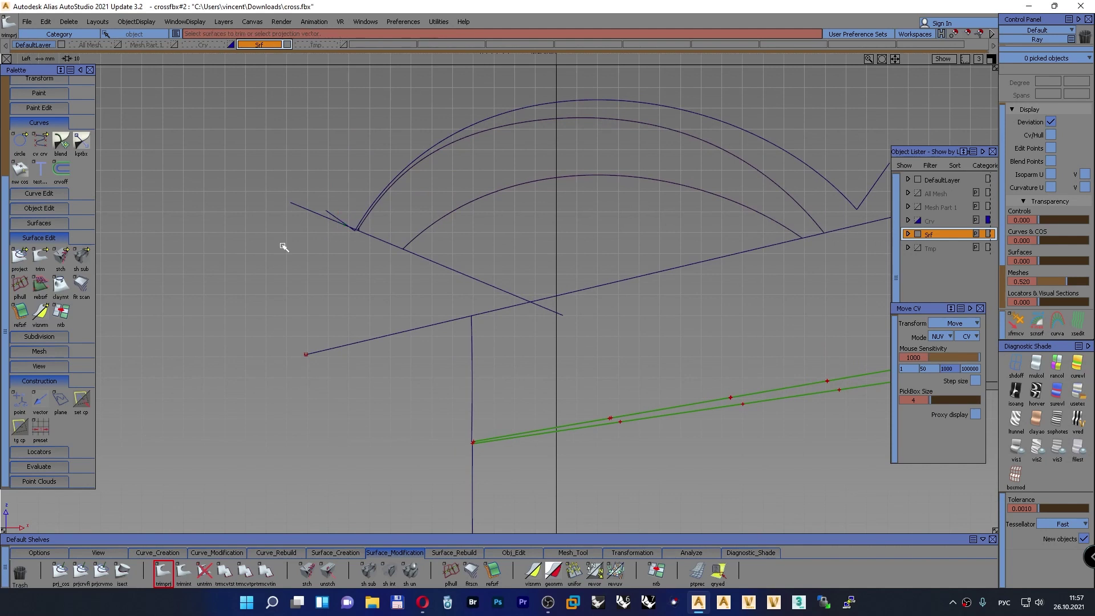
pyautogui.click(500, 553)
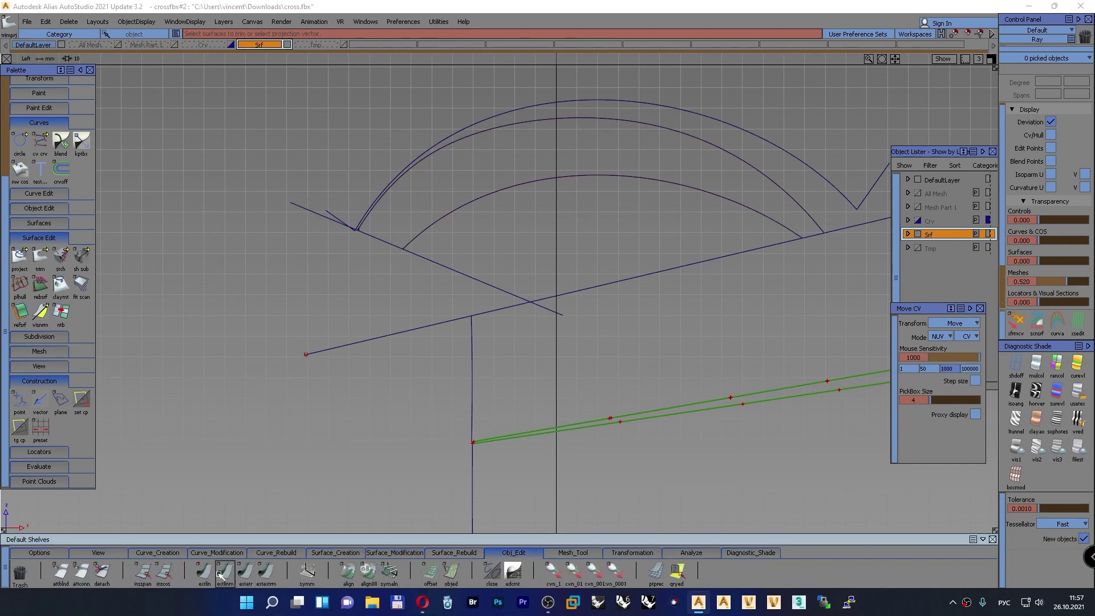
pyautogui.click(335, 219)
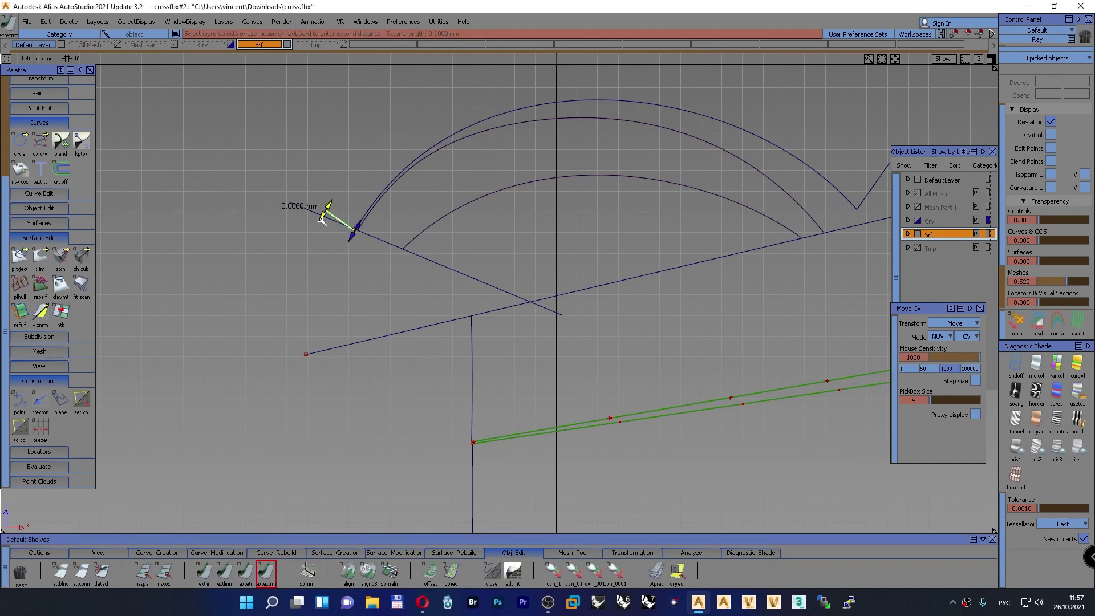
pyautogui.moveTo(320, 219); pyautogui.dragTo(275, 179)
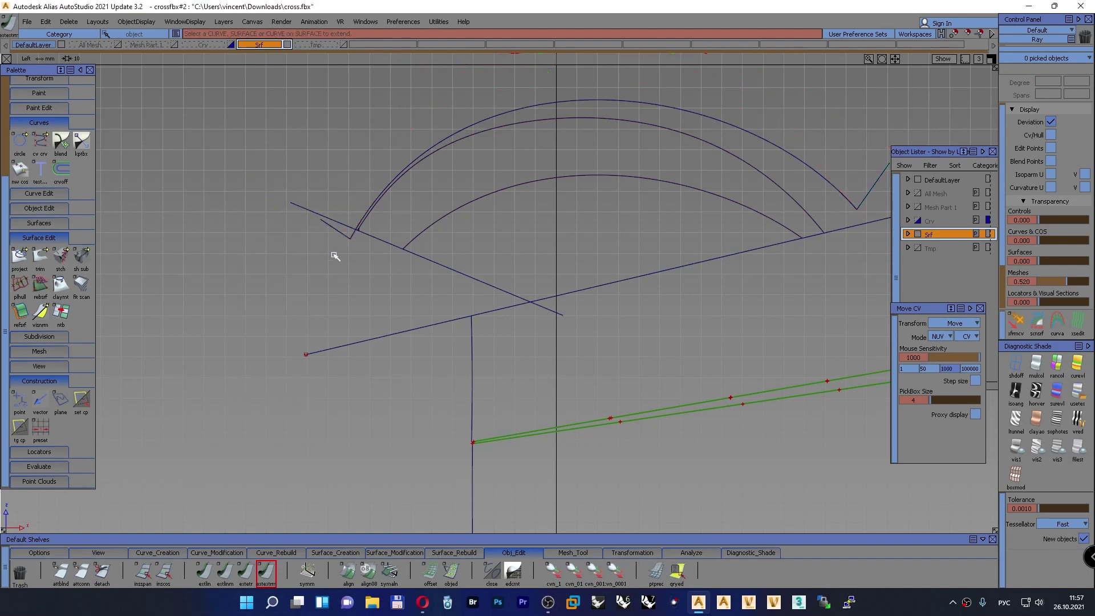
# Trim the extended outer band surface with the slanted front line, keeping the region above it
pyautogui.click(379, 552)
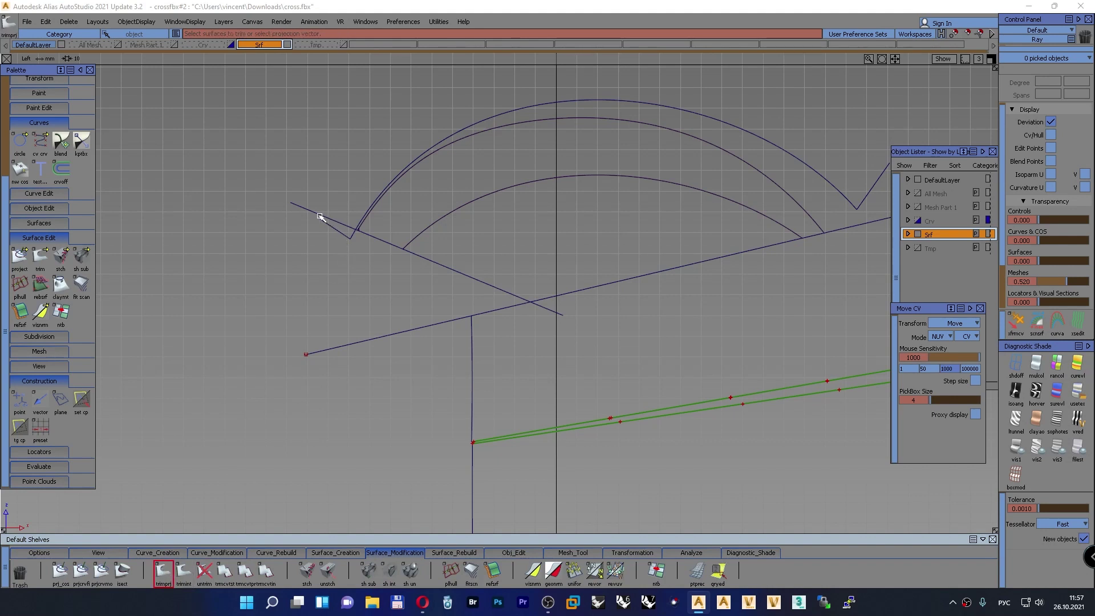
pyautogui.click(340, 231)
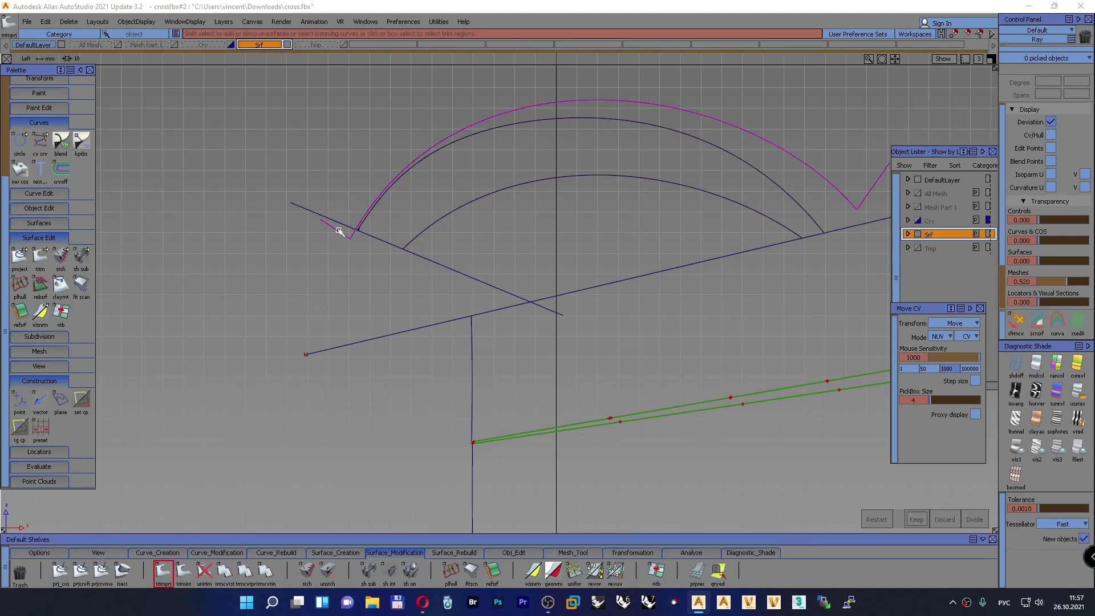
pyautogui.click(300, 207)
pyautogui.click(367, 187)
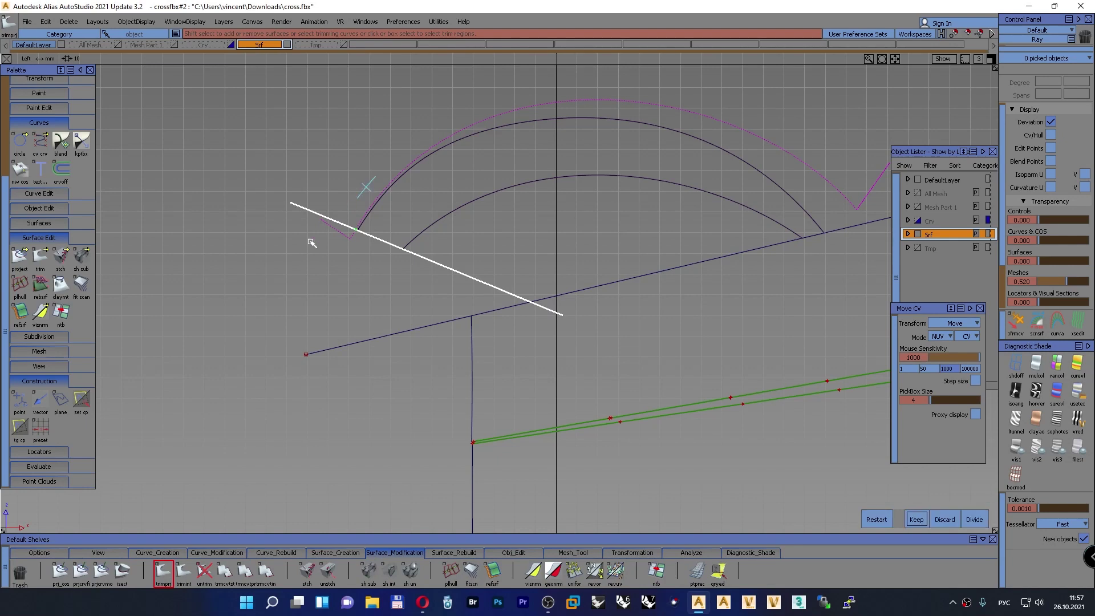
pyautogui.click(915, 518)
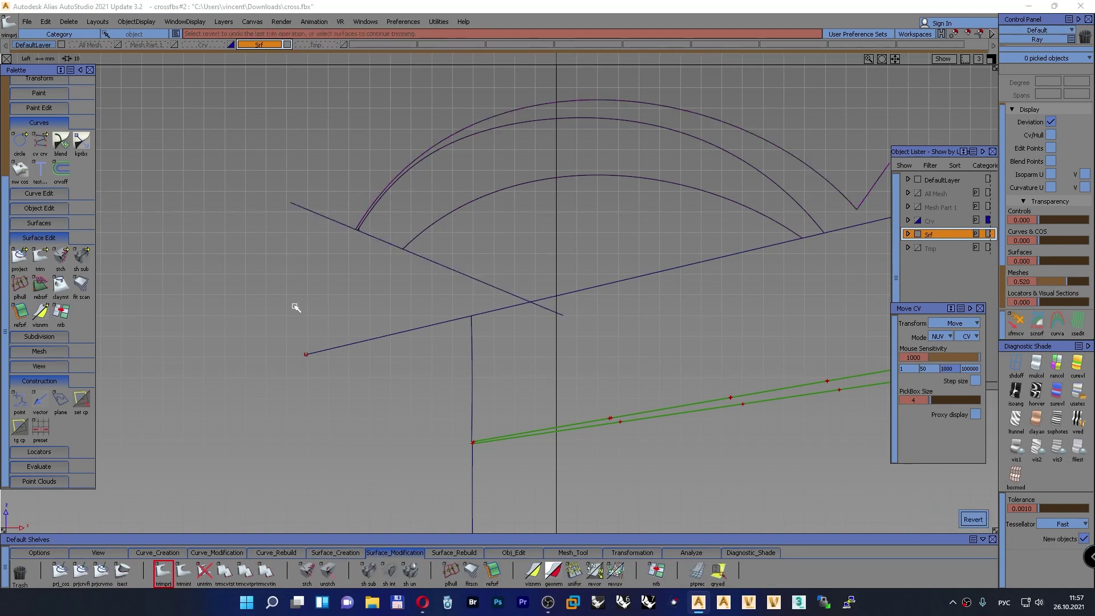
# Examine in side view and perspective how the trimmed surfaces meet at the front corner along the slanted line
pyautogui.keyDown('ctrl'); pyautogui.keyDown('shift'); pyautogui.moveTo(292, 303); pyautogui.dragTo(286, 267); pyautogui.keyUp('shift'); pyautogui.keyUp('ctrl')
pyautogui.keyDown('alt'); pyautogui.keyDown('shift'); pyautogui.moveTo(310, 291); pyautogui.dragTo(386, 142, button='right'); pyautogui.keyUp('shift'); pyautogui.keyUp('alt')
pyautogui.keyDown('ctrl'); pyautogui.keyDown('shift'); pyautogui.moveTo(367, 301); pyautogui.dragTo(368, 324); pyautogui.keyUp('shift'); pyautogui.keyUp('ctrl')
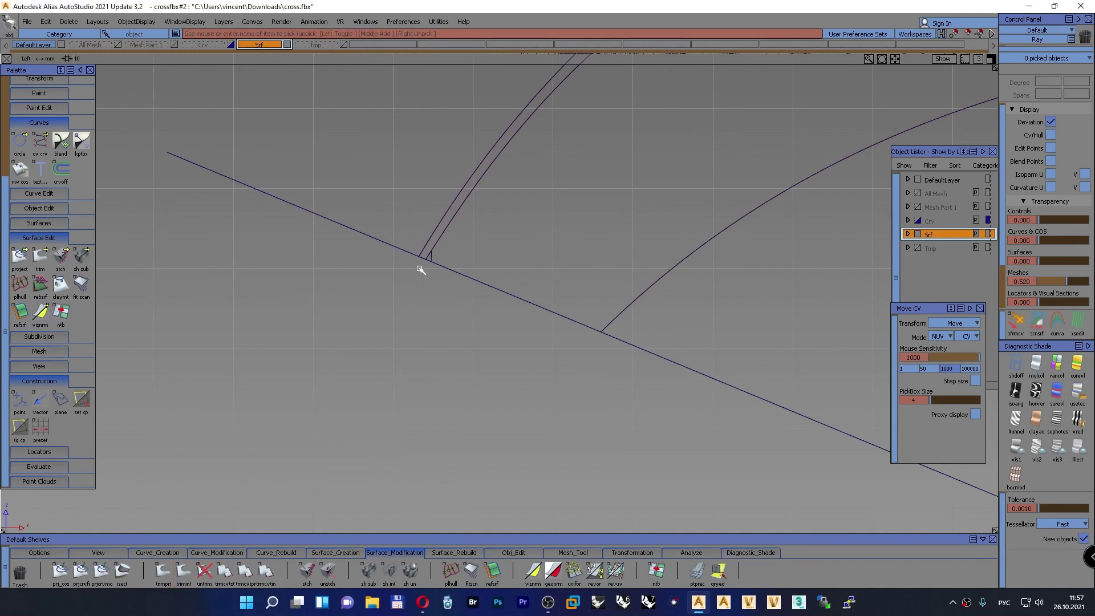
pyautogui.click(434, 259)
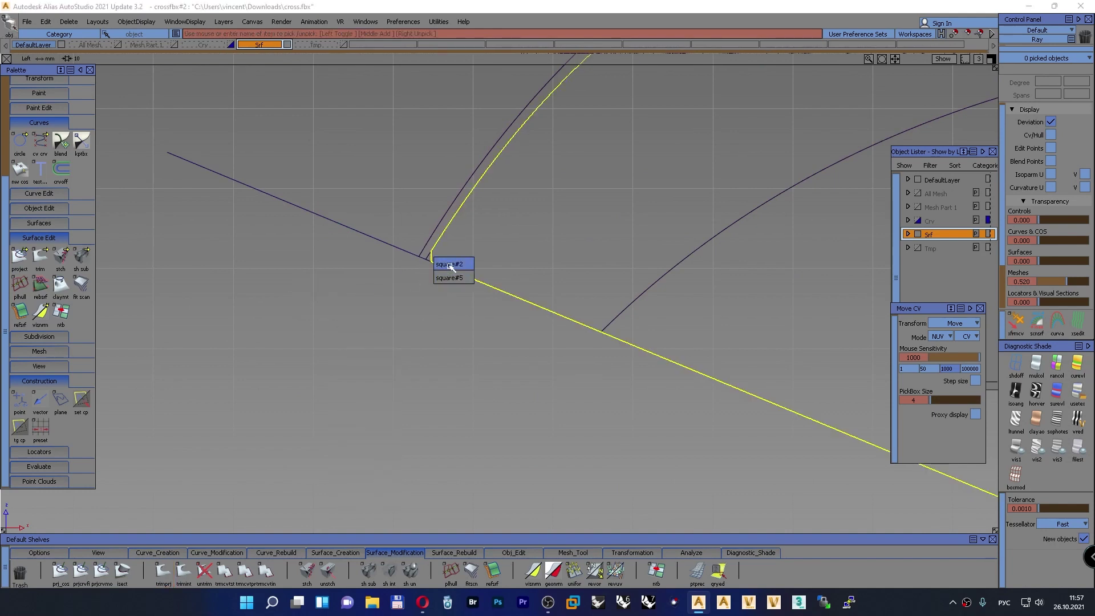
pyautogui.click(444, 302)
pyautogui.keyDown('alt'); pyautogui.keyDown('shift'); pyautogui.moveTo(413, 305); pyautogui.dragTo(294, 463, button='right'); pyautogui.keyUp('shift'); pyautogui.keyUp('alt')
pyautogui.press('F8')
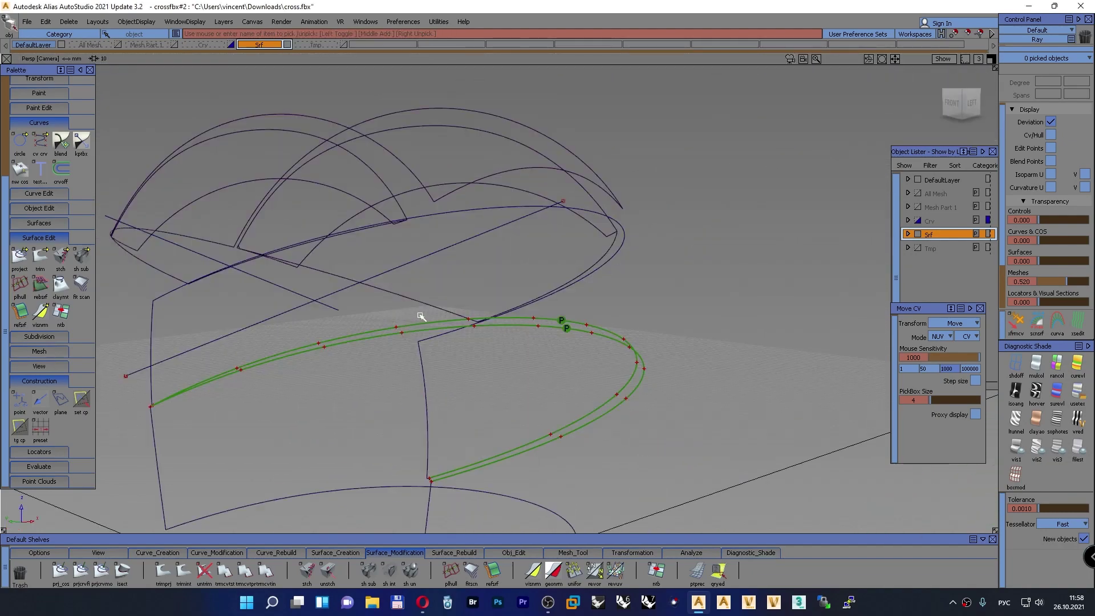
pyautogui.keyDown('alt'); pyautogui.keyDown('shift'); pyautogui.moveTo(421, 317); pyautogui.dragTo(401, 307); pyautogui.keyUp('shift'); pyautogui.keyUp('alt')
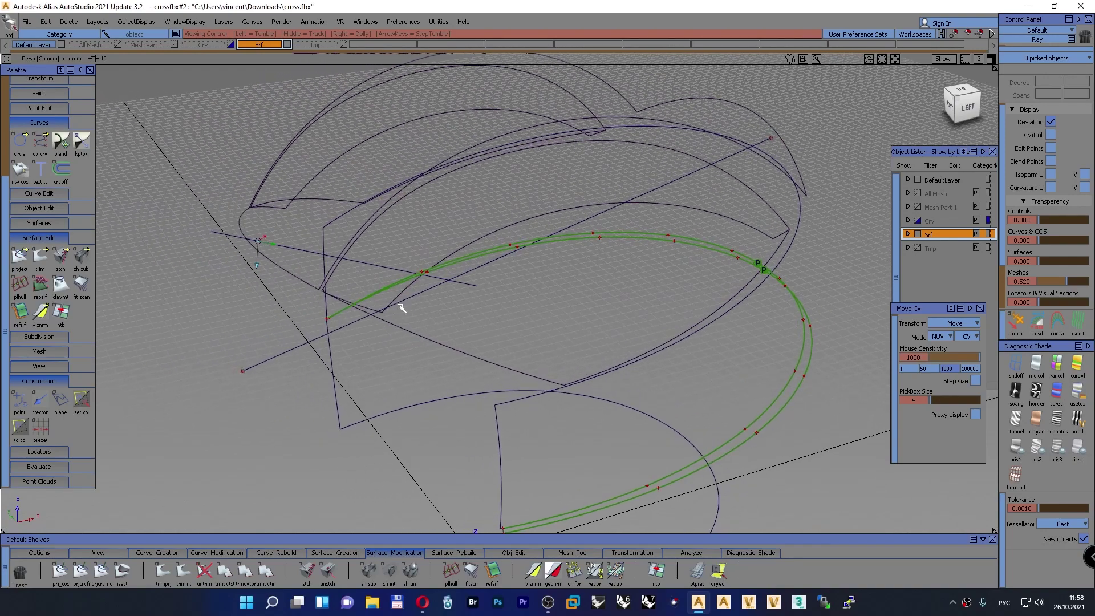
pyautogui.keyDown('alt'); pyautogui.keyDown('shift'); pyautogui.click(321, 289); pyautogui.keyUp('shift'); pyautogui.keyUp('alt')
pyautogui.keyDown('alt'); pyautogui.keyDown('shift'); pyautogui.moveTo(349, 333); pyautogui.dragTo(342, 269, button='right'); pyautogui.keyUp('shift'); pyautogui.keyUp('alt')
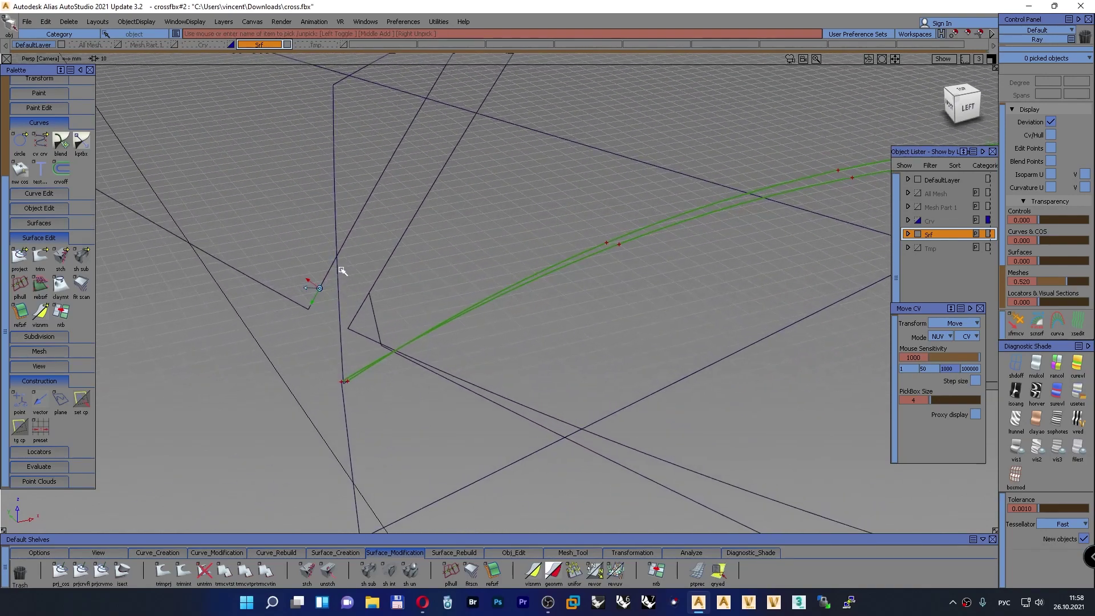
pyautogui.keyDown('alt'); pyautogui.keyDown('shift'); pyautogui.moveTo(342, 270); pyautogui.dragTo(518, 137); pyautogui.keyUp('shift'); pyautogui.keyUp('alt')
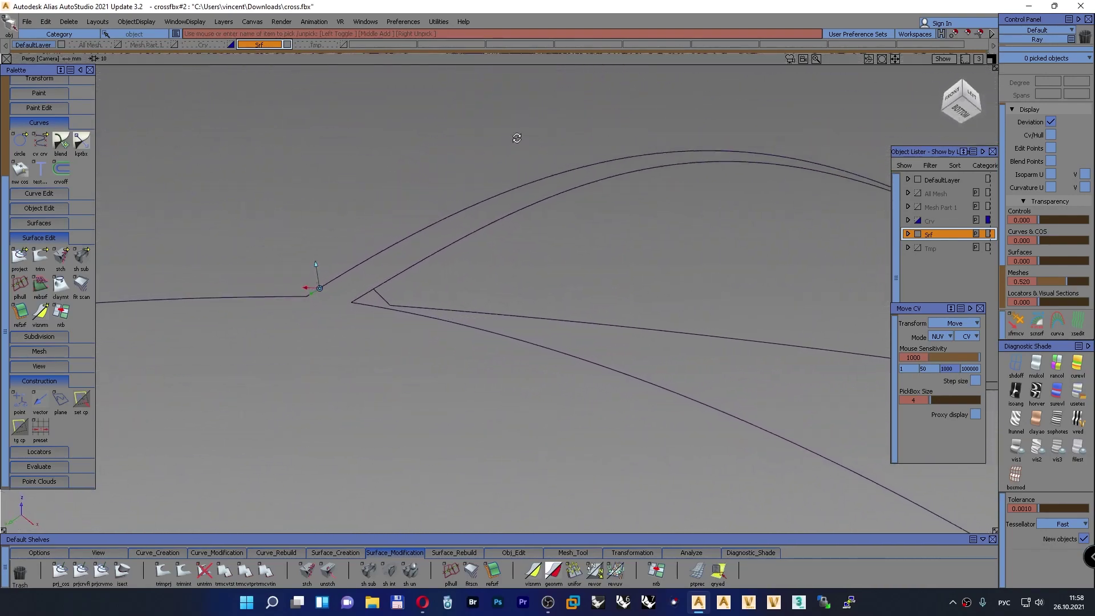
pyautogui.keyDown('alt'); pyautogui.keyDown('shift'); pyautogui.moveTo(518, 137); pyautogui.dragTo(486, 209, button='right'); pyautogui.keyUp('shift'); pyautogui.keyUp('alt')
pyautogui.keyDown('alt'); pyautogui.keyDown('shift'); pyautogui.moveTo(486, 209); pyautogui.dragTo(488, 430); pyautogui.keyUp('shift'); pyautogui.keyUp('alt')
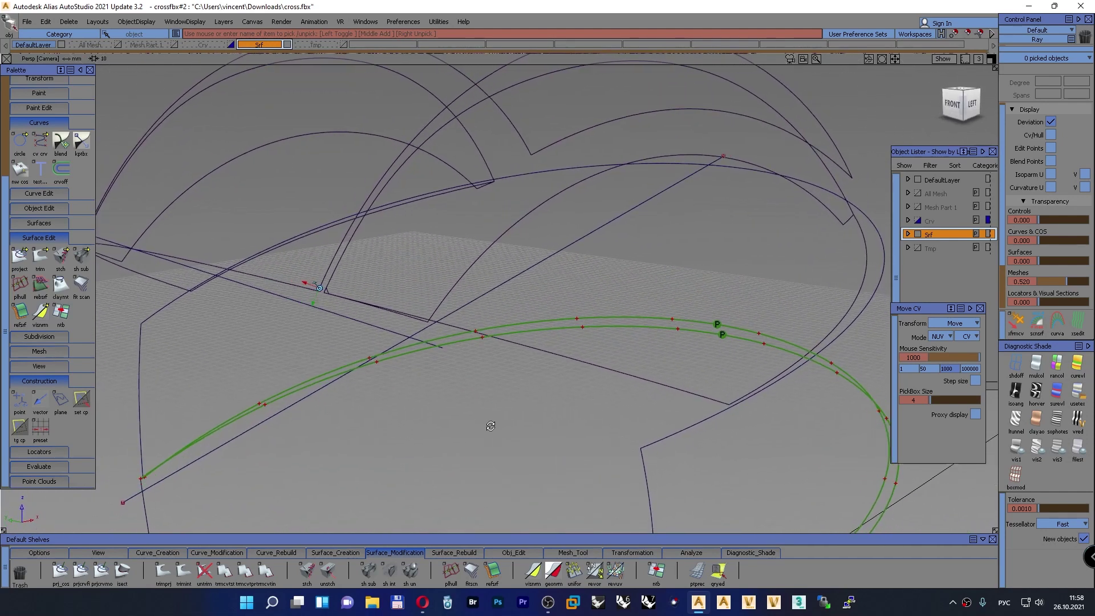
# Select the trimmed rail surface and the adjacent side surface in turn to check their boundaries at the front corner
pyautogui.keyDown('ctrl'); pyautogui.keyDown('shift'); pyautogui.moveTo(460, 346); pyautogui.dragTo(461, 370); pyautogui.keyUp('shift'); pyautogui.keyUp('ctrl')
pyautogui.click(456, 282)
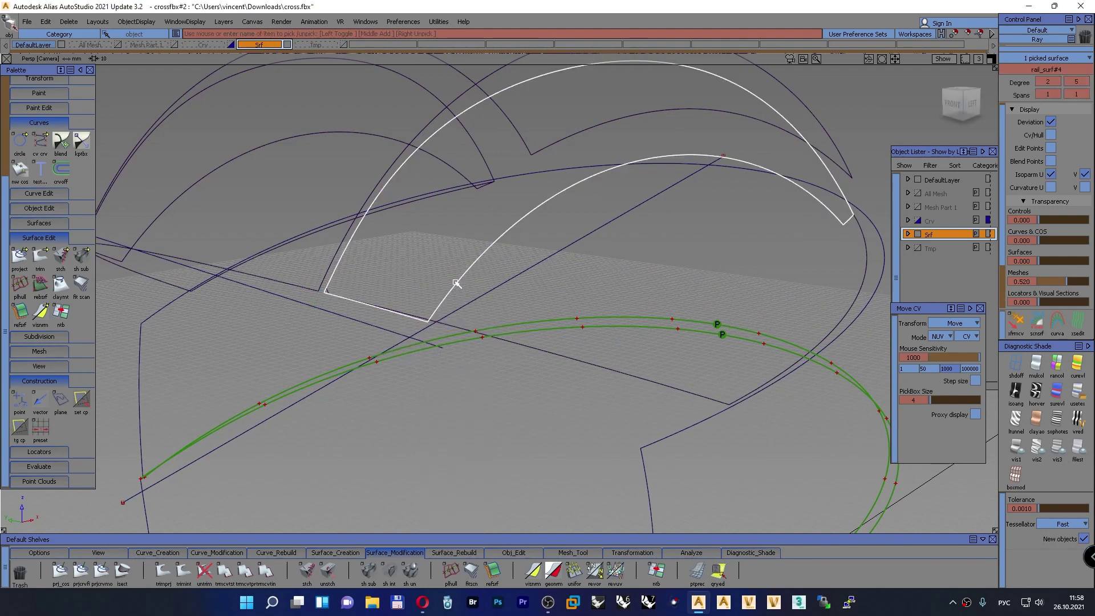
pyautogui.keyDown('ctrl'); pyautogui.keyDown('shift'); pyautogui.moveTo(456, 283); pyautogui.dragTo(452, 252); pyautogui.keyUp('shift'); pyautogui.keyUp('ctrl')
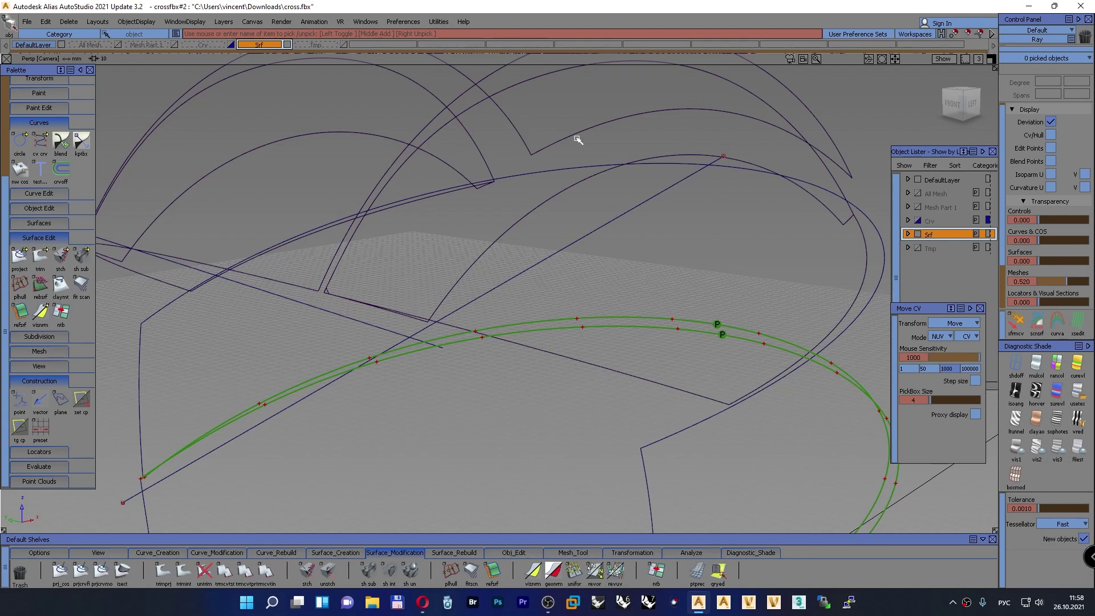
pyautogui.click(561, 108)
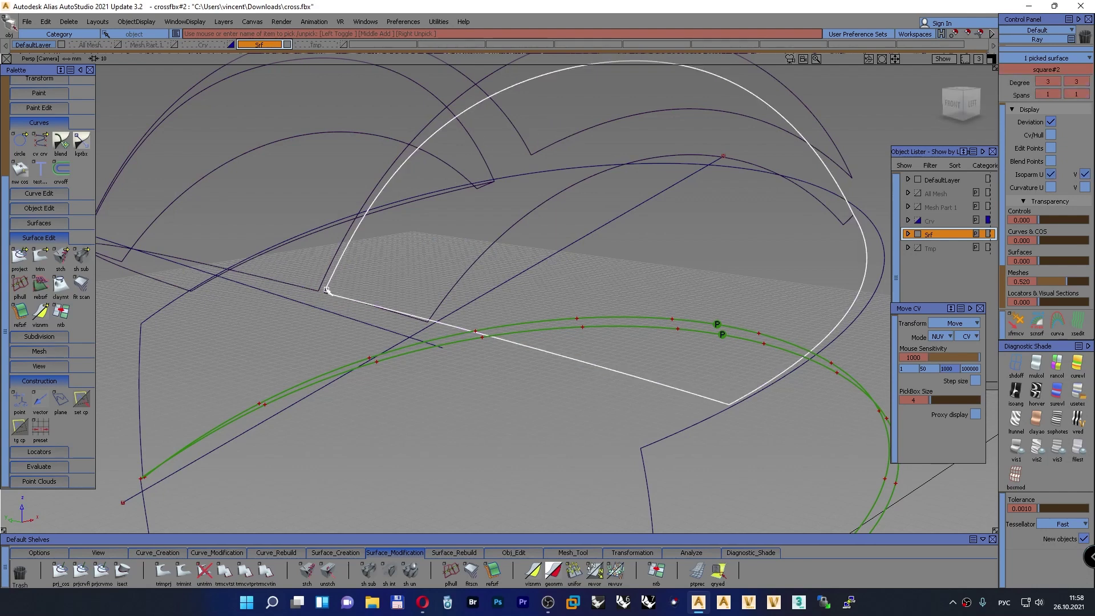
# Untrim the side surface below the arched rail surface and extend its front edge slightly beyond the corner at the slanted front line
pyautogui.click(204, 570)
pyautogui.click(342, 297)
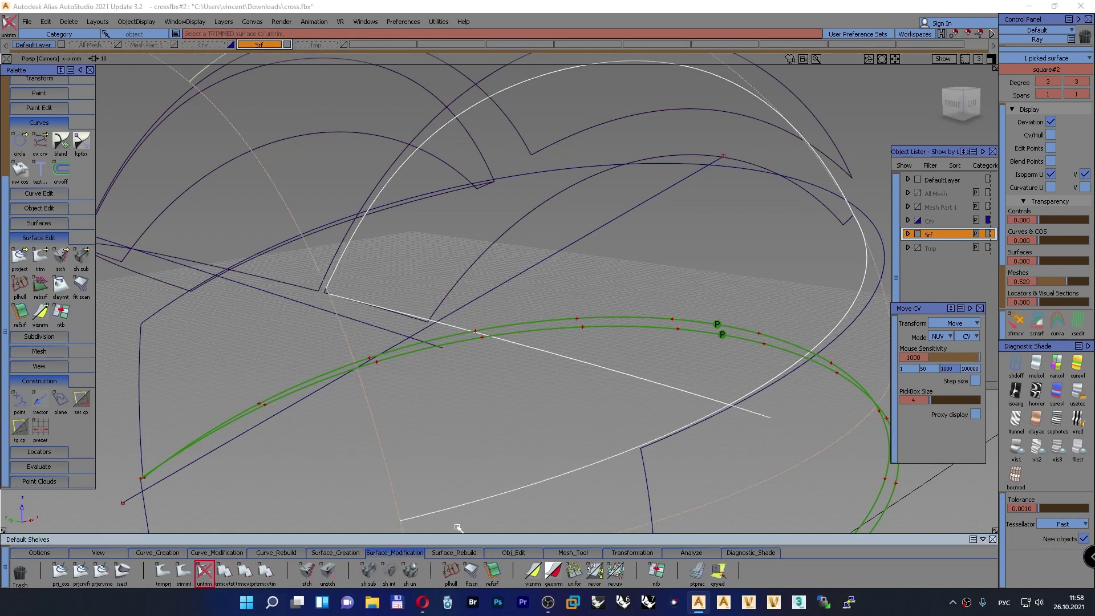
pyautogui.click(507, 552)
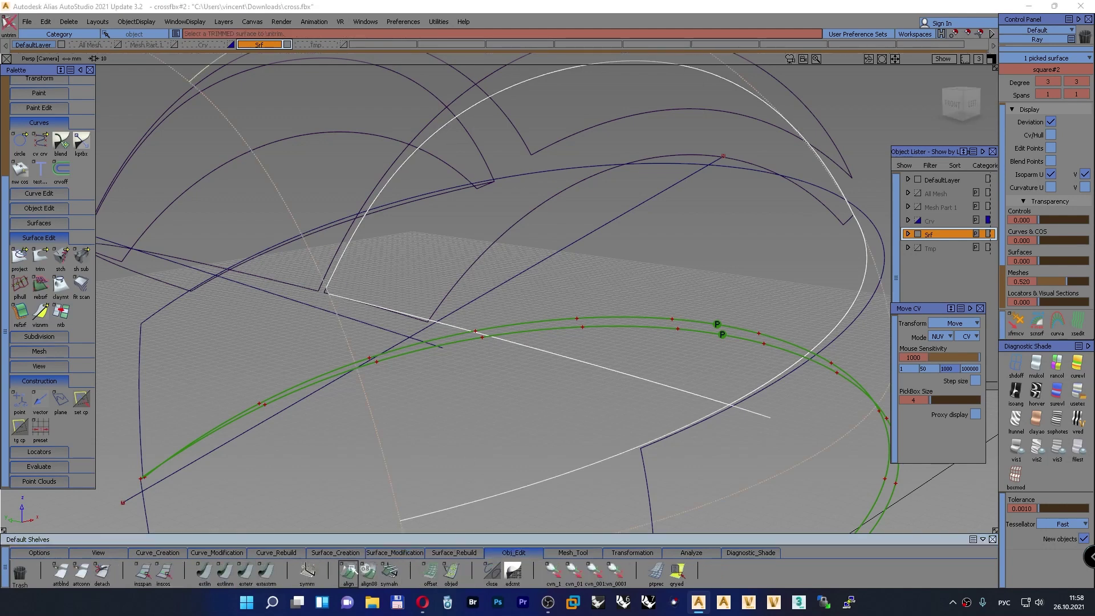
pyautogui.click(344, 319)
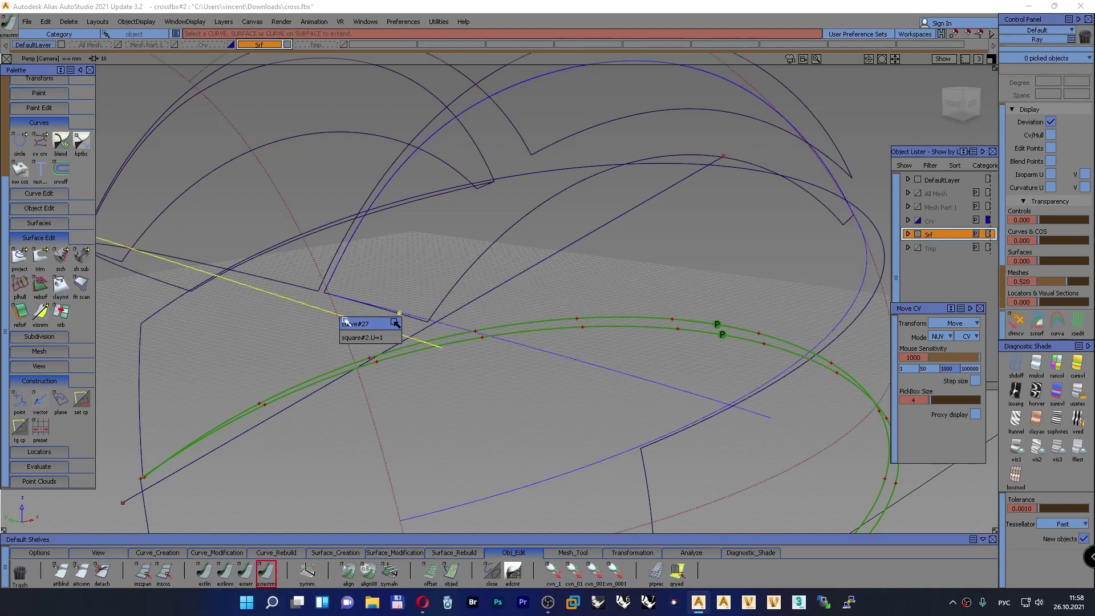
pyautogui.click(353, 356)
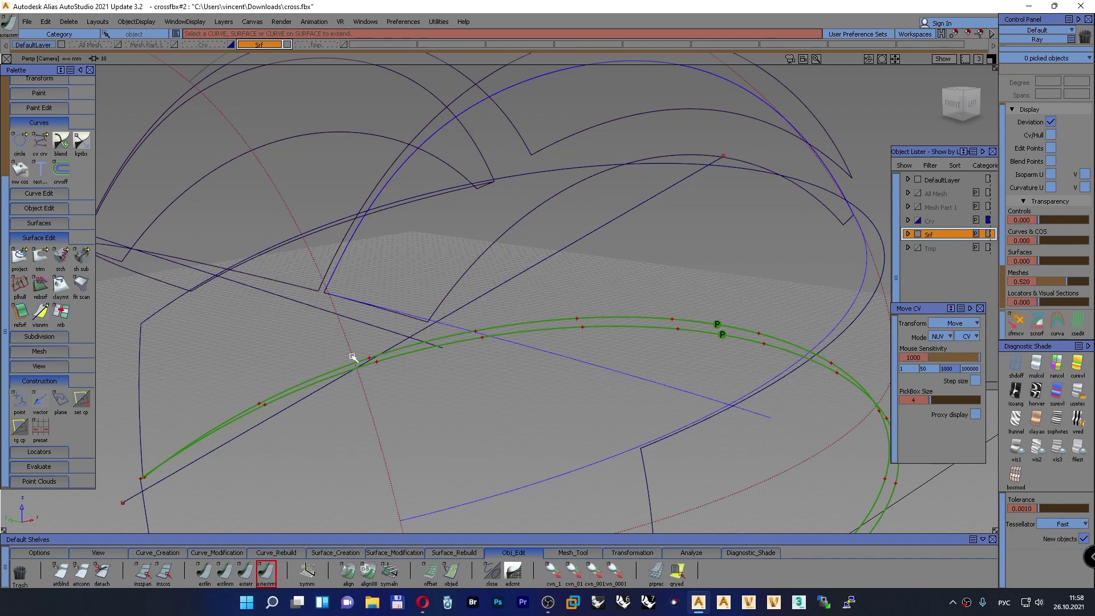
pyautogui.click(346, 350)
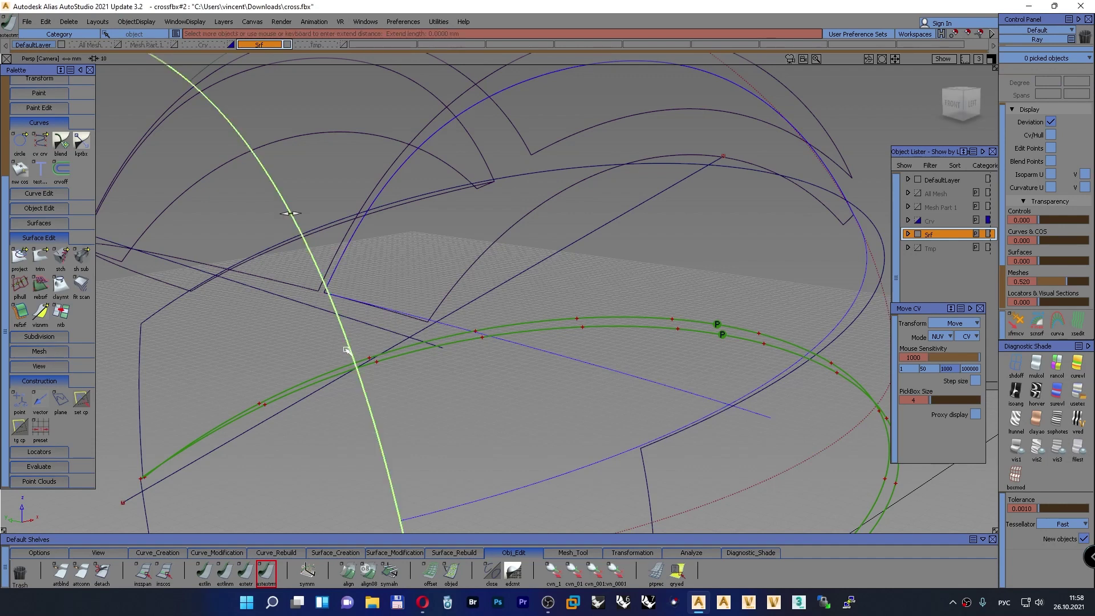
pyautogui.moveTo(346, 349); pyautogui.dragTo(330, 351)
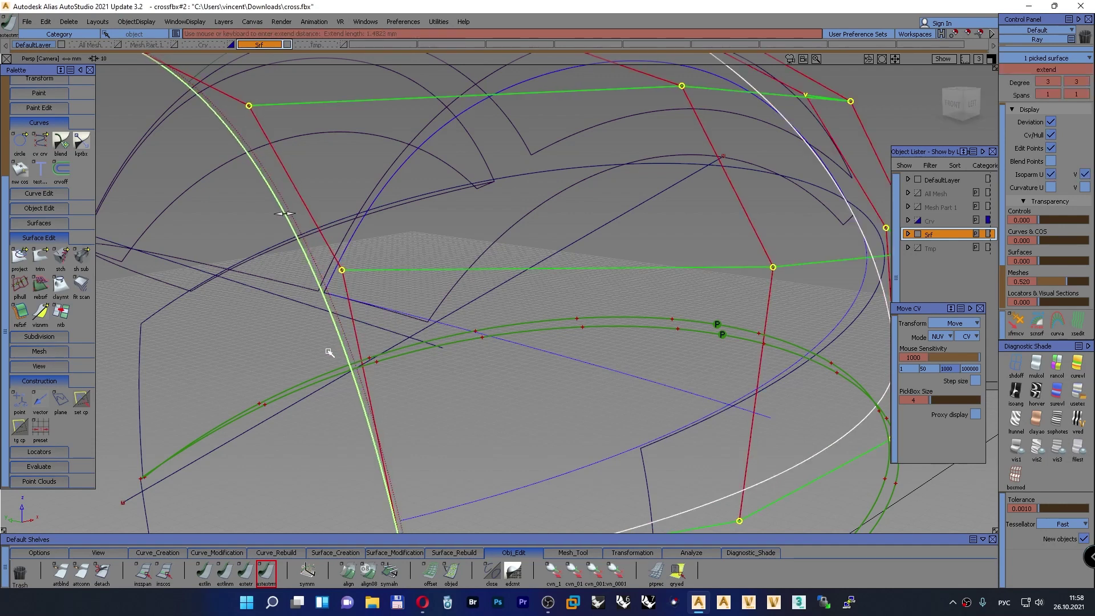
pyautogui.keyDown('ctrl'); pyautogui.keyDown('shift'); pyautogui.moveTo(397, 260); pyautogui.dragTo(399, 235); pyautogui.keyUp('shift'); pyautogui.keyUp('ctrl')
# Delete the mirrored rail surface and side surface on the opposite side of the helmet
pyautogui.keyDown('alt'); pyautogui.keyDown('shift'); pyautogui.moveTo(428, 247); pyautogui.dragTo(389, 261, button='right'); pyautogui.keyUp('shift'); pyautogui.keyUp('alt')
pyautogui.keyDown('ctrl'); pyautogui.keyDown('shift'); pyautogui.moveTo(172, 291); pyautogui.dragTo(497, 329); pyautogui.keyUp('shift'); pyautogui.keyUp('ctrl')
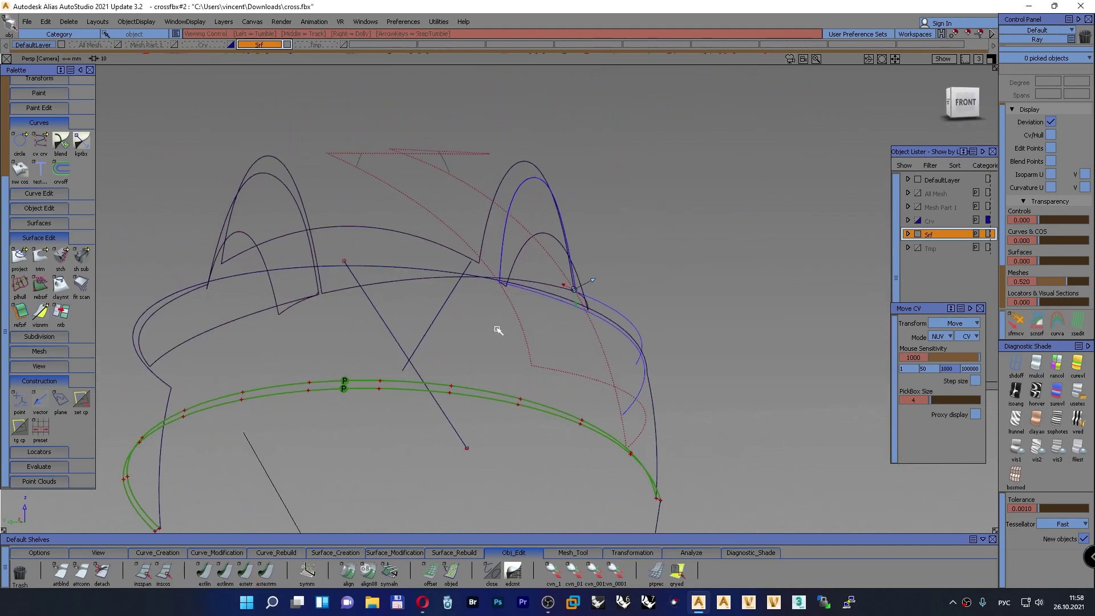
pyautogui.click(271, 286)
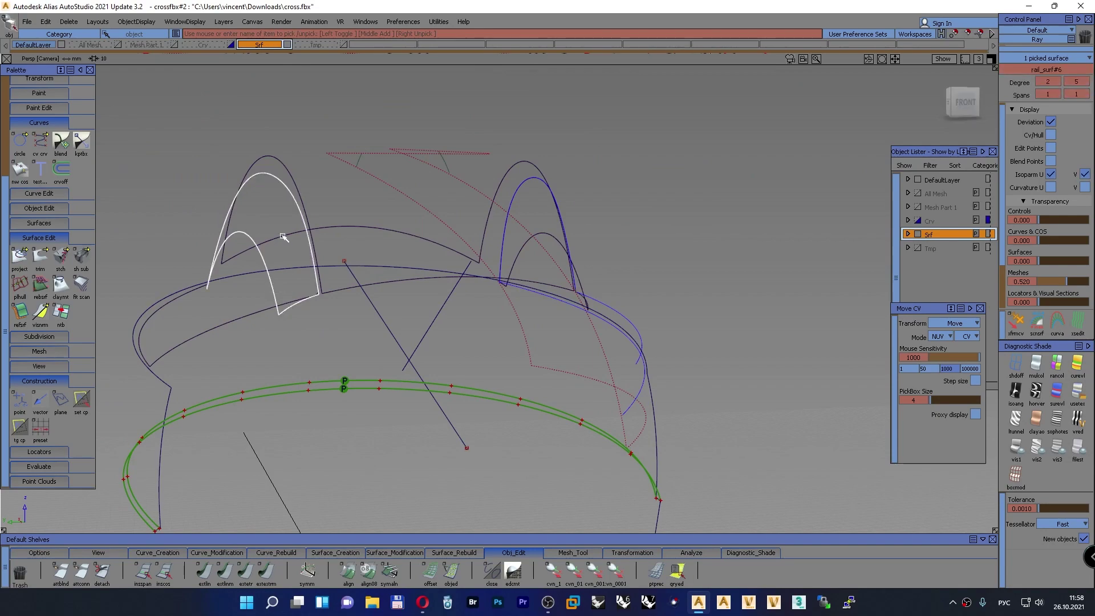
pyautogui.click(273, 218)
pyautogui.press('Delete')
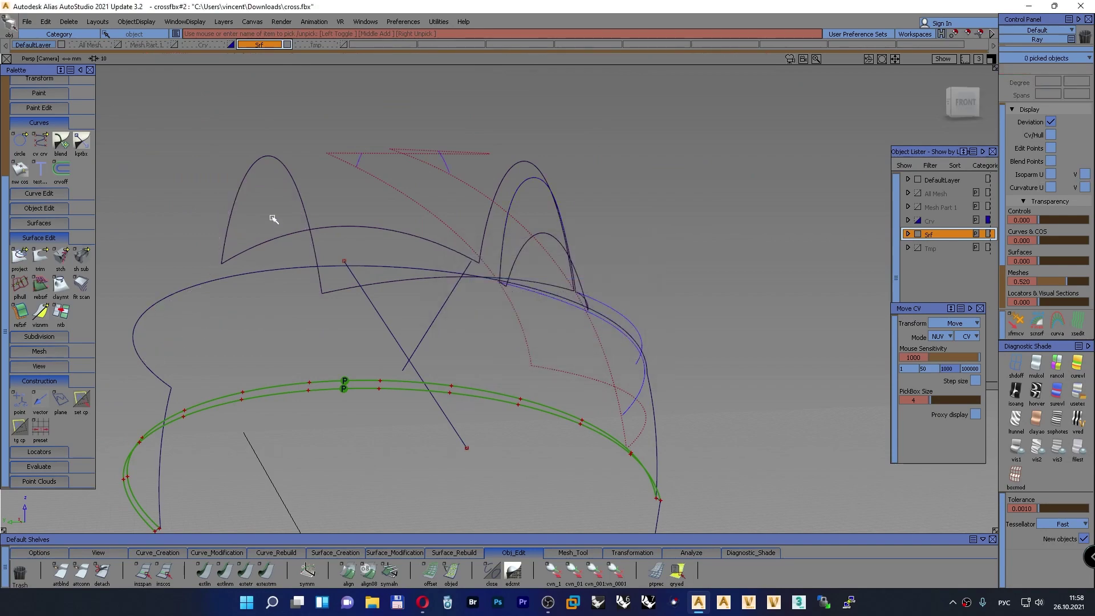
# Delete all the old curves-on-surface left on the untrimmed side surface
pyautogui.keyDown('alt'); pyautogui.keyDown('shift'); pyautogui.moveTo(376, 222); pyautogui.dragTo(243, 297); pyautogui.keyUp('shift'); pyautogui.keyUp('alt')
pyautogui.keyDown('alt'); pyautogui.keyDown('shift'); pyautogui.moveTo(242, 298); pyautogui.dragTo(112, 314, button='middle'); pyautogui.keyUp('shift'); pyautogui.keyUp('alt')
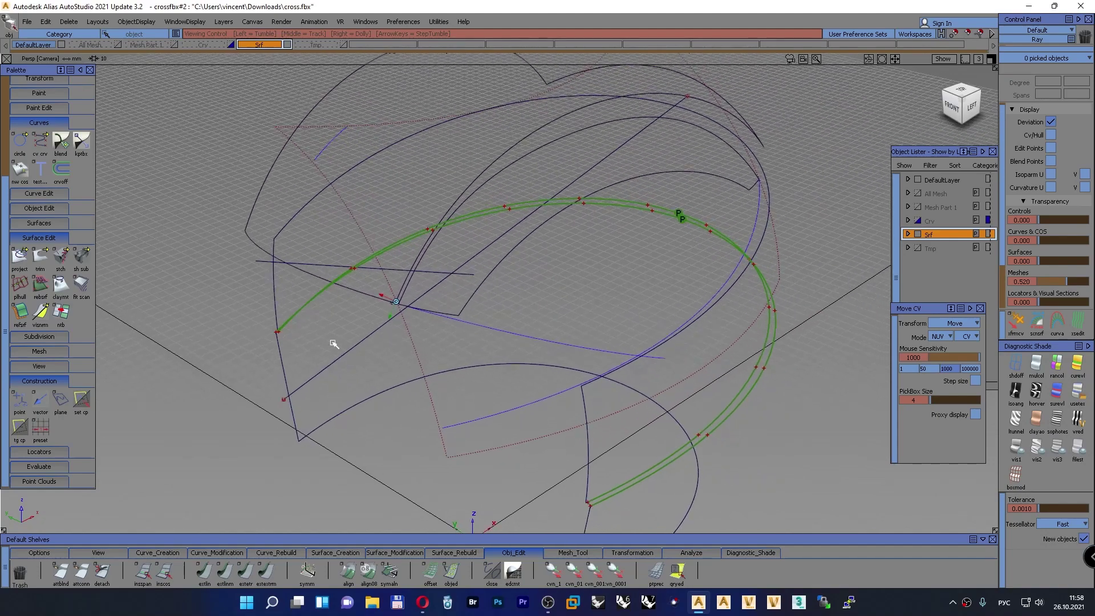
pyautogui.keyDown('alt'); pyautogui.keyDown('shift'); pyautogui.moveTo(435, 320); pyautogui.dragTo(342, 281, button='right'); pyautogui.keyUp('shift'); pyautogui.keyUp('alt')
pyautogui.keyDown('ctrl'); pyautogui.keyDown('shift'); pyautogui.moveTo(244, 195); pyautogui.dragTo(206, 184); pyautogui.keyUp('shift'); pyautogui.keyUp('ctrl')
pyautogui.moveTo(722, 418); pyautogui.dragTo(142, 141)
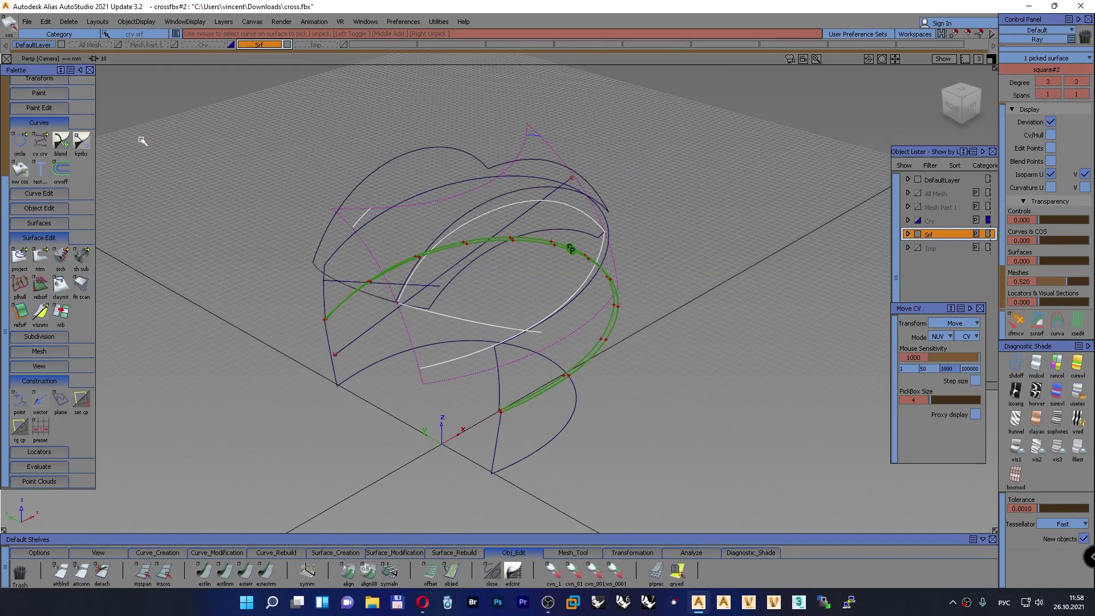
pyautogui.press('Delete')
pyautogui.press('Return')
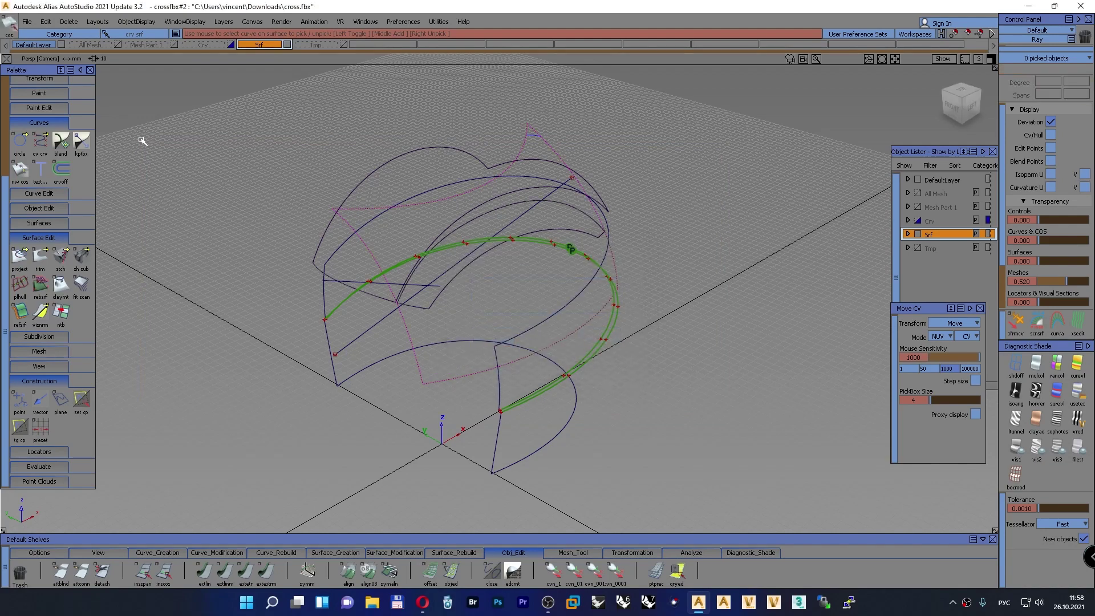
pyautogui.keyDown('alt'); pyautogui.keyDown('shift'); pyautogui.moveTo(320, 273); pyautogui.dragTo(275, 315); pyautogui.keyUp('shift'); pyautogui.keyUp('alt')
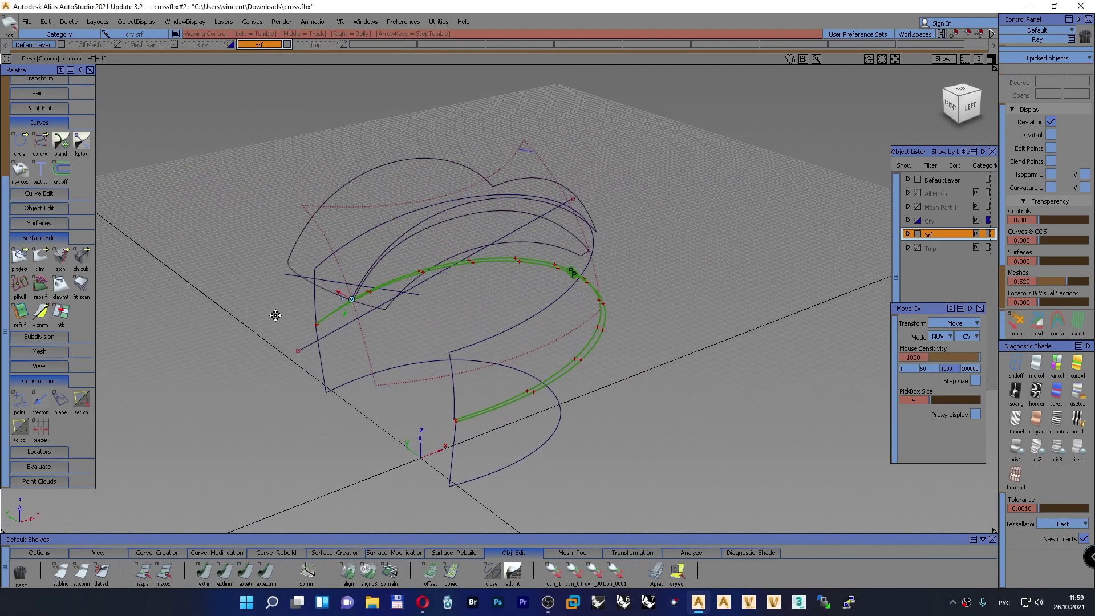
pyautogui.moveTo(550, 158); pyautogui.dragTo(493, 132)
pyautogui.press('Delete')
pyautogui.press('Return')
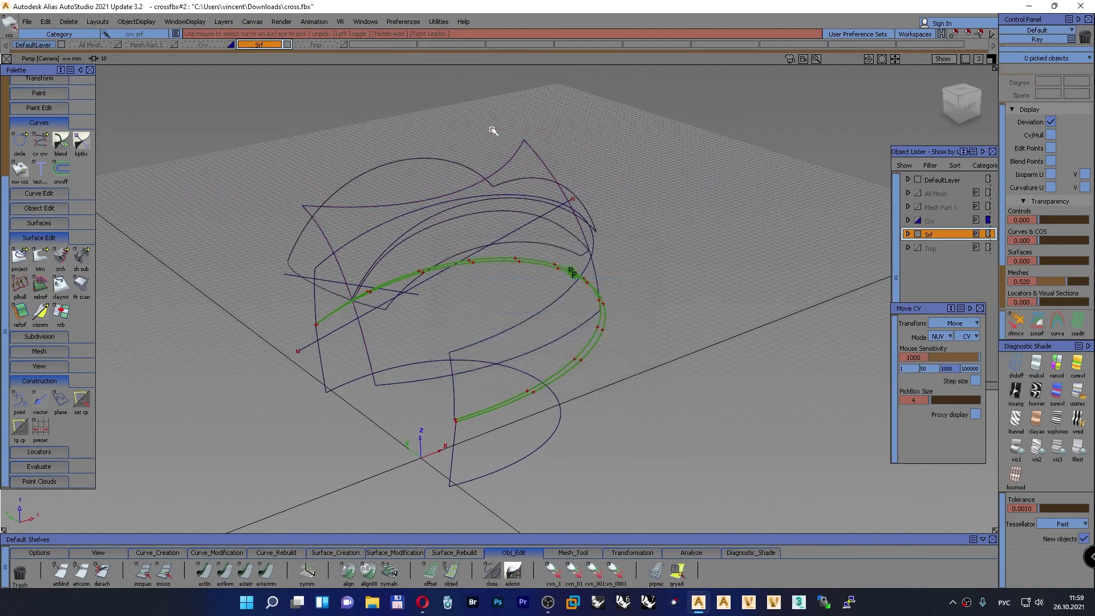
# Trim the side surface in side view with both slanted lines and the rail surface's arched edge, keeping the region under the arch
pyautogui.press('F6')
pyautogui.keyDown('alt'); pyautogui.keyDown('shift'); pyautogui.moveTo(424, 241); pyautogui.dragTo(355, 242, button='middle'); pyautogui.keyUp('shift'); pyautogui.keyUp('alt')
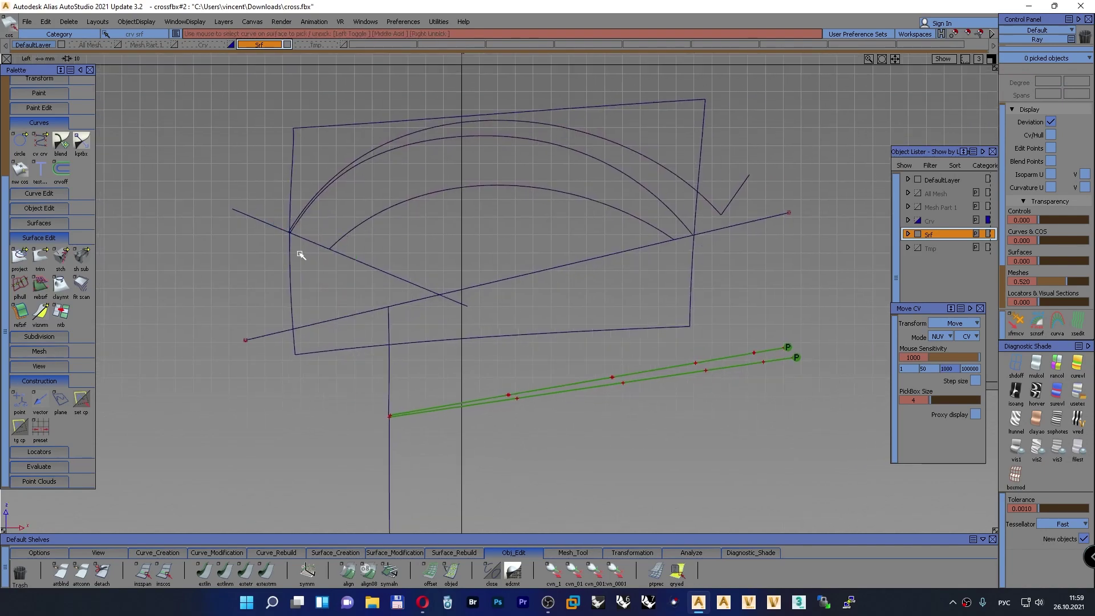
pyautogui.click(354, 553)
pyautogui.click(387, 552)
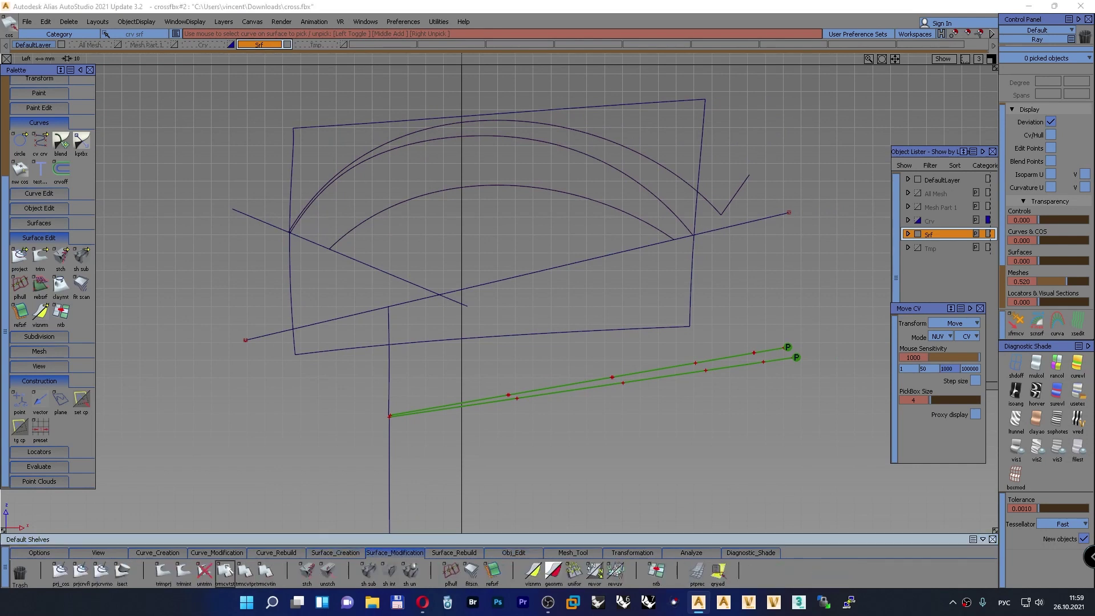
pyautogui.click(163, 570)
pyautogui.click(295, 157)
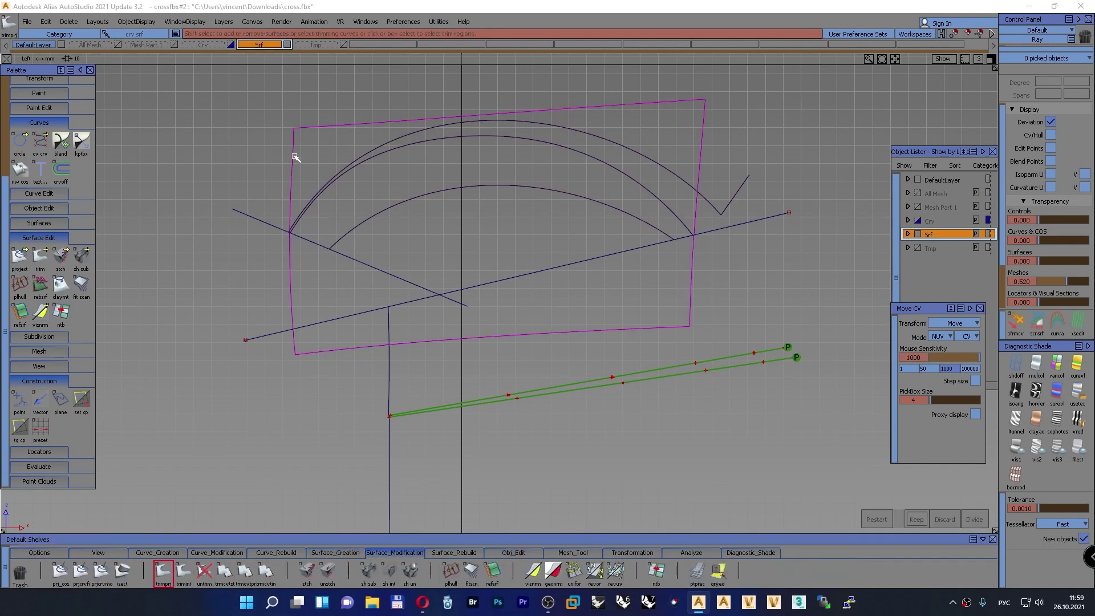
pyautogui.click(292, 222)
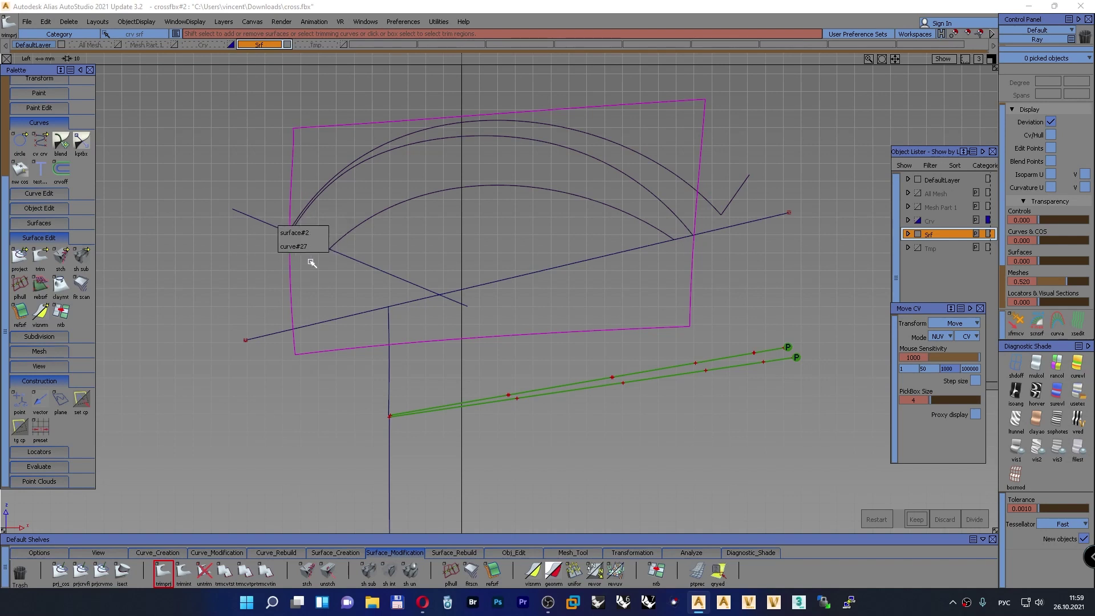
pyautogui.click(249, 215)
pyautogui.click(270, 334)
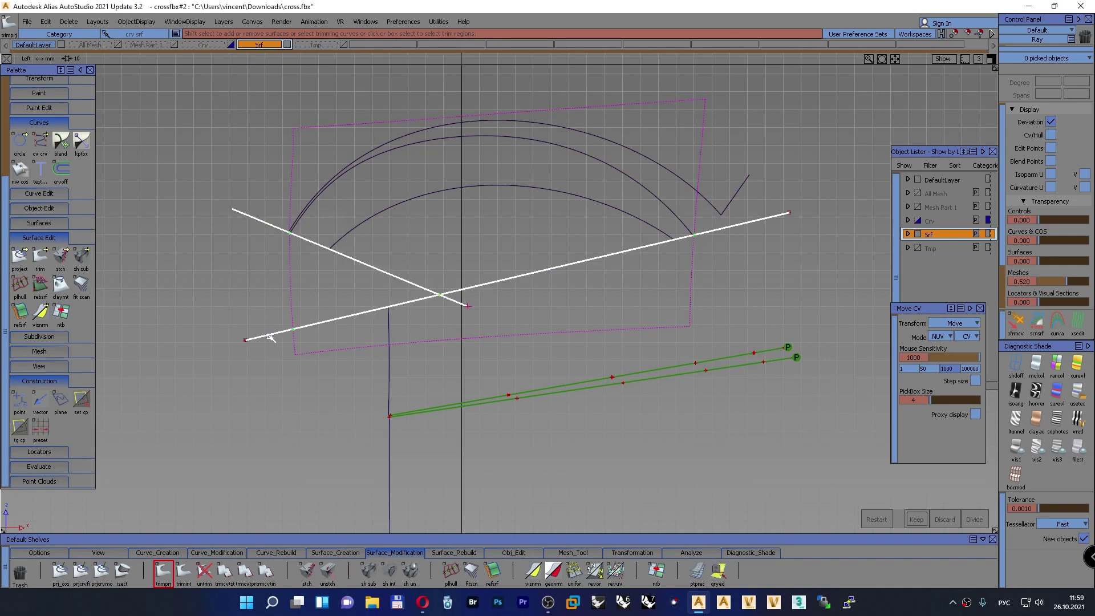
pyautogui.click(420, 176)
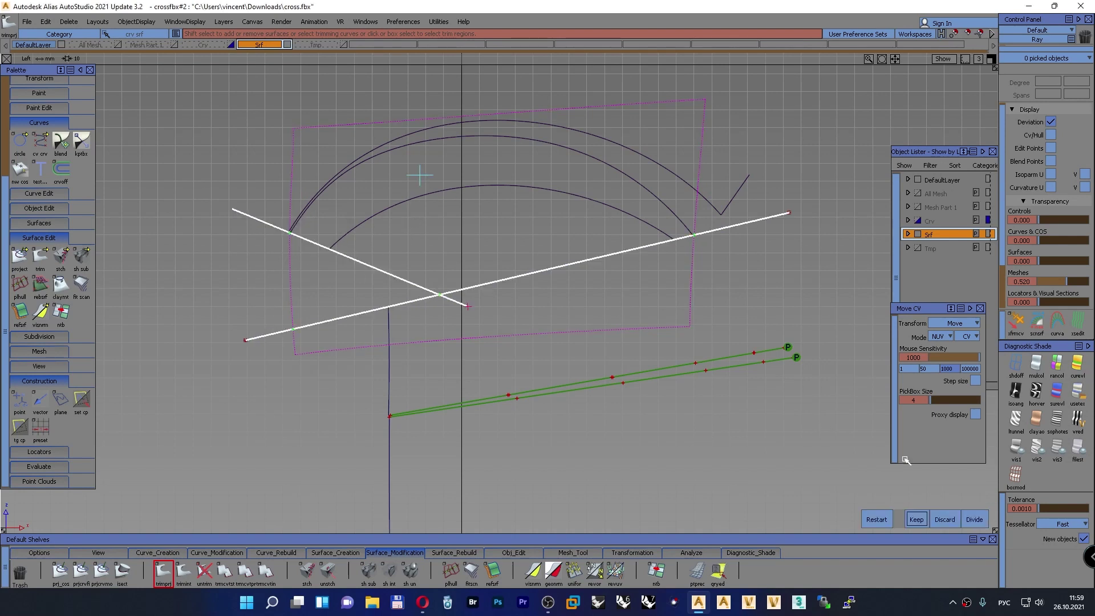
pyautogui.click(609, 164)
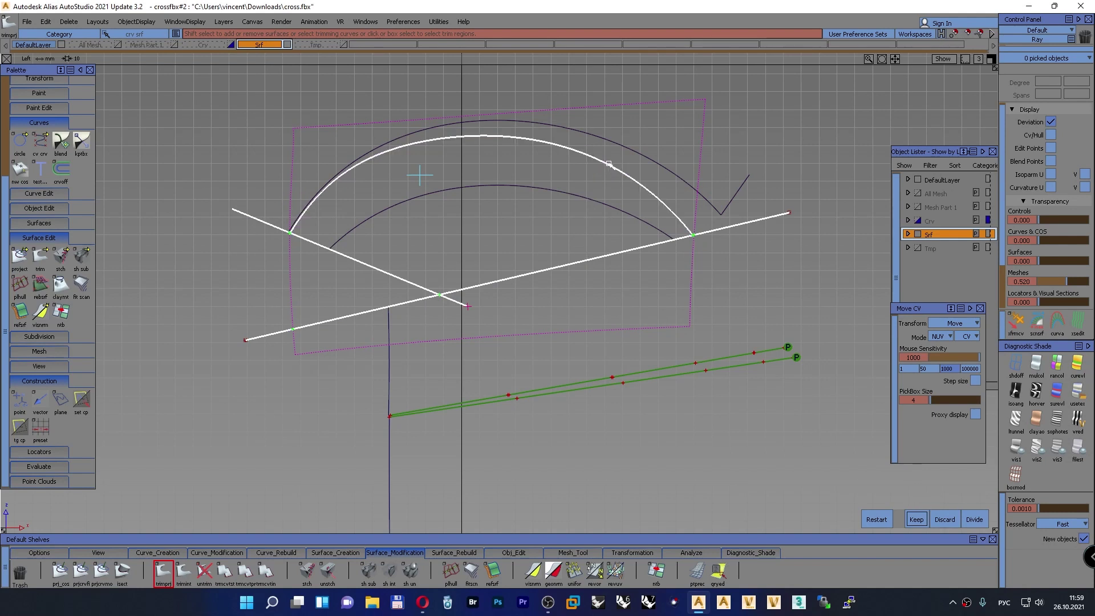
pyautogui.click(914, 520)
# Shade the model in perspective and examine the rear corner where the arched rail surface meets the side surface
pyautogui.press('F8')
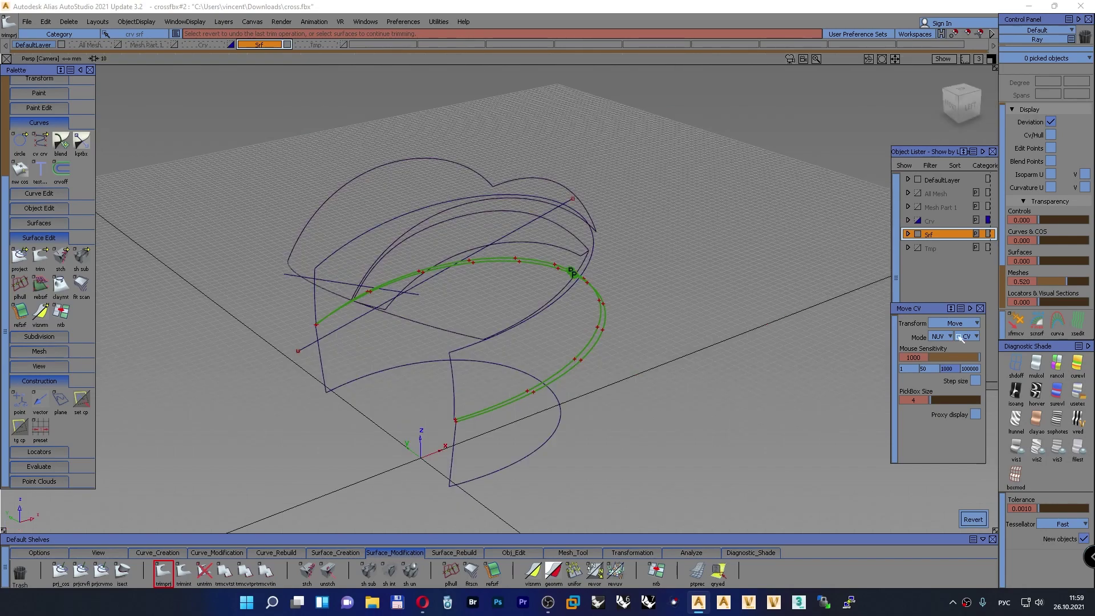
pyautogui.click(1077, 395)
pyautogui.moveTo(416, 311)
pyautogui.keyDown('alt'); pyautogui.keyDown('shift'); pyautogui.mouseDown()
pyautogui.moveTo(411, 271)
pyautogui.moveTo(437, 281)
pyautogui.moveTo(471, 247)
pyautogui.moveTo(488, 272)
pyautogui.moveTo(490, 261)
pyautogui.moveTo(418, 266)
pyautogui.mouseUp(); pyautogui.keyUp('shift'); pyautogui.keyUp('alt')
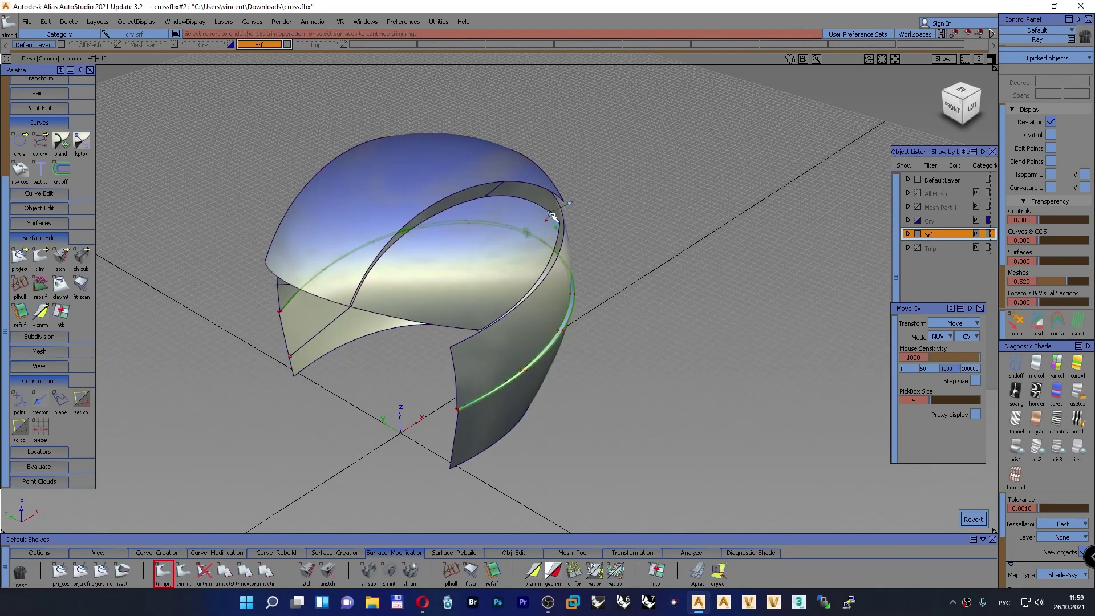
pyautogui.keyDown('alt'); pyautogui.keyDown('shift'); pyautogui.moveTo(549, 213); pyautogui.dragTo(551, 201, button='right'); pyautogui.keyUp('shift'); pyautogui.keyUp('alt')
pyautogui.keyDown('alt'); pyautogui.keyDown('shift'); pyautogui.moveTo(551, 200); pyautogui.dragTo(156, 234); pyautogui.keyUp('shift'); pyautogui.keyUp('alt')
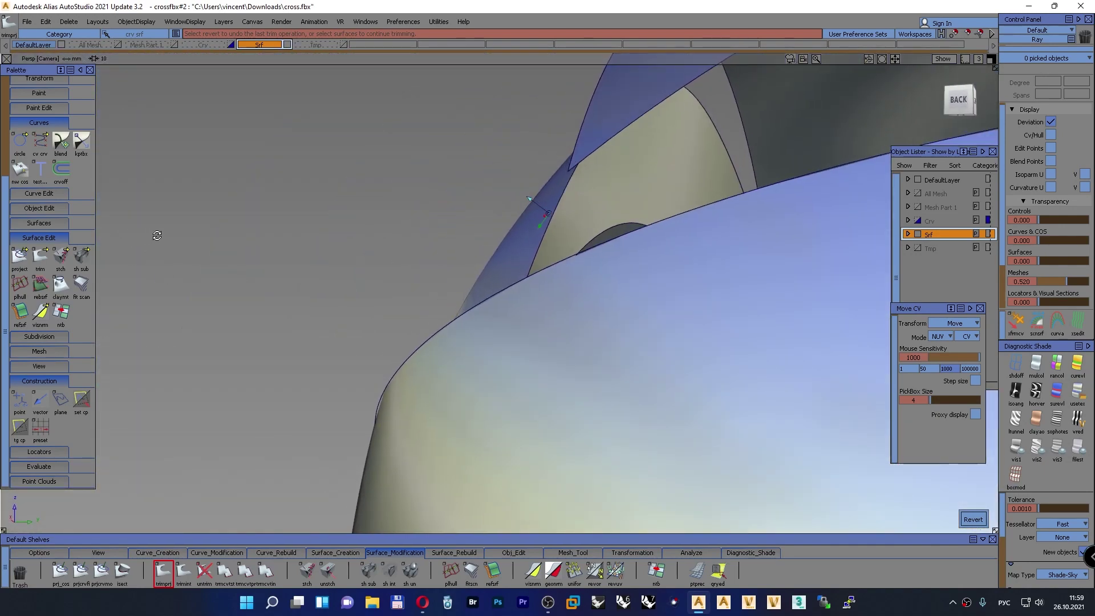
# Untrim the arched rail surface that runs above the side surface
pyautogui.click(204, 570)
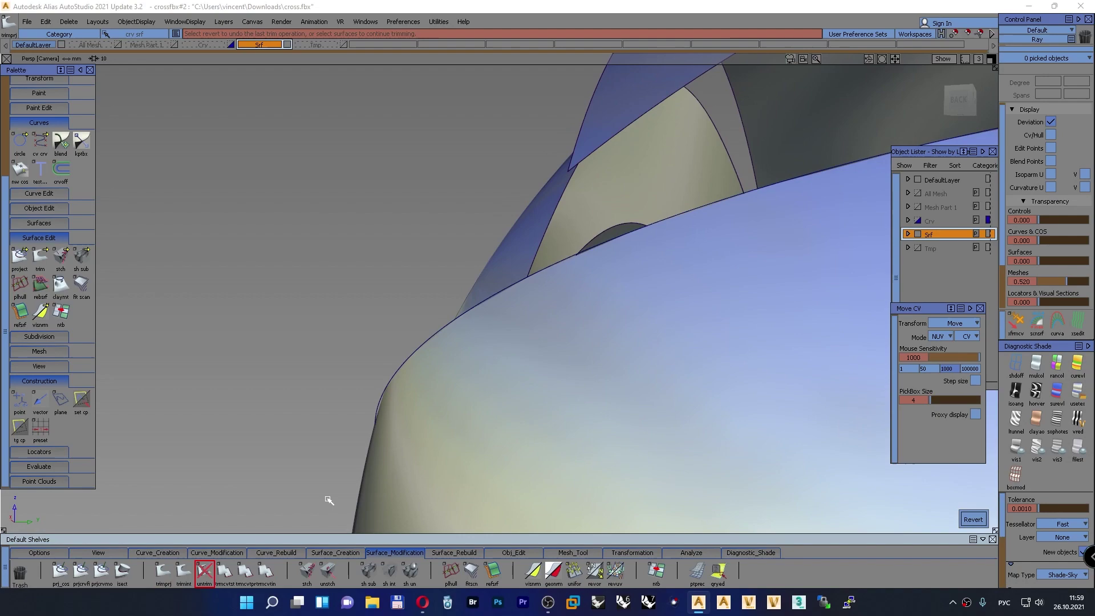
pyautogui.click(604, 234)
pyautogui.keyDown('alt'); pyautogui.keyDown('shift'); pyautogui.moveTo(553, 222); pyautogui.dragTo(674, 264); pyautogui.keyUp('shift'); pyautogui.keyUp('alt')
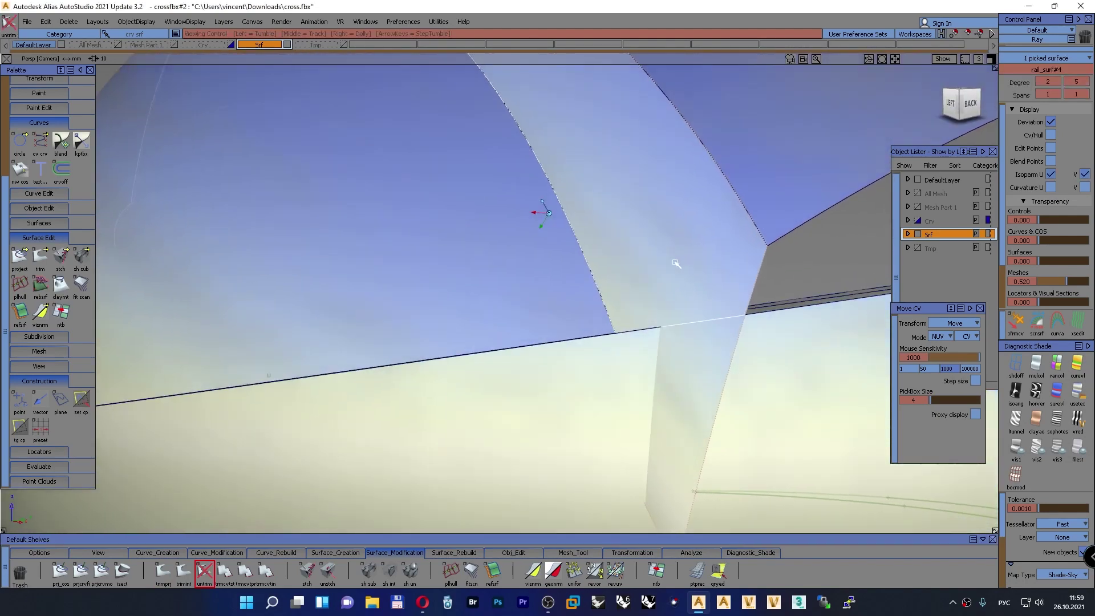
pyautogui.keyDown('alt'); pyautogui.keyDown('shift'); pyautogui.moveTo(675, 264); pyautogui.dragTo(576, 269, button='right'); pyautogui.keyUp('shift'); pyautogui.keyUp('alt')
pyautogui.keyDown('alt'); pyautogui.keyDown('shift'); pyautogui.moveTo(575, 268); pyautogui.dragTo(667, 283); pyautogui.keyUp('shift'); pyautogui.keyUp('alt')
pyautogui.keyDown('alt'); pyautogui.keyDown('shift'); pyautogui.moveTo(430, 254); pyautogui.dragTo(487, 296); pyautogui.keyUp('shift'); pyautogui.keyUp('alt')
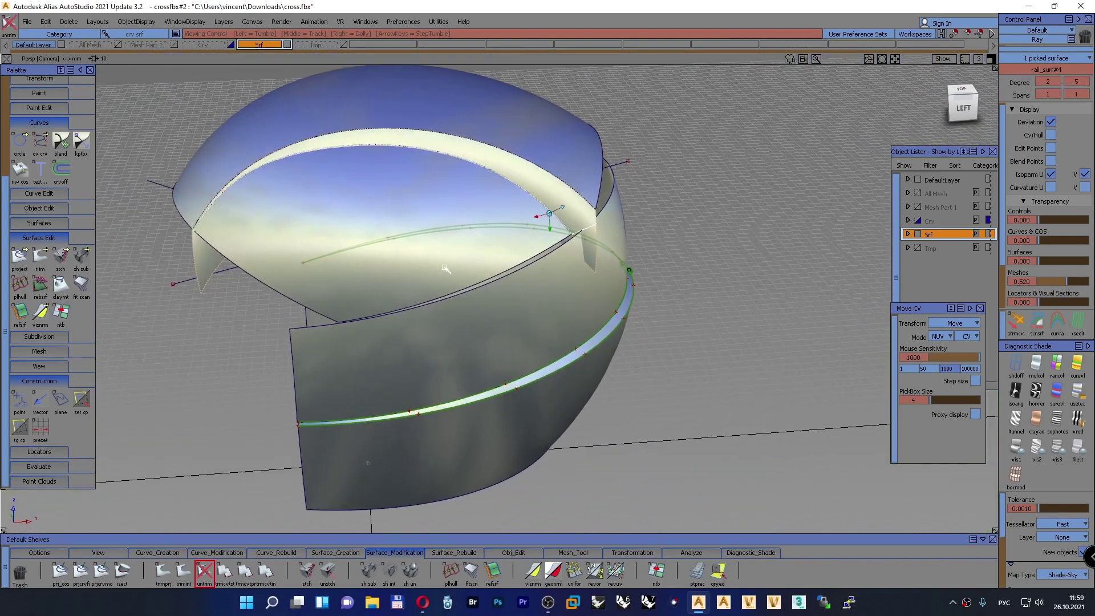
pyautogui.keyDown('alt'); pyautogui.keyDown('shift'); pyautogui.moveTo(452, 266); pyautogui.dragTo(534, 276, button='middle'); pyautogui.keyUp('shift'); pyautogui.keyUp('alt')
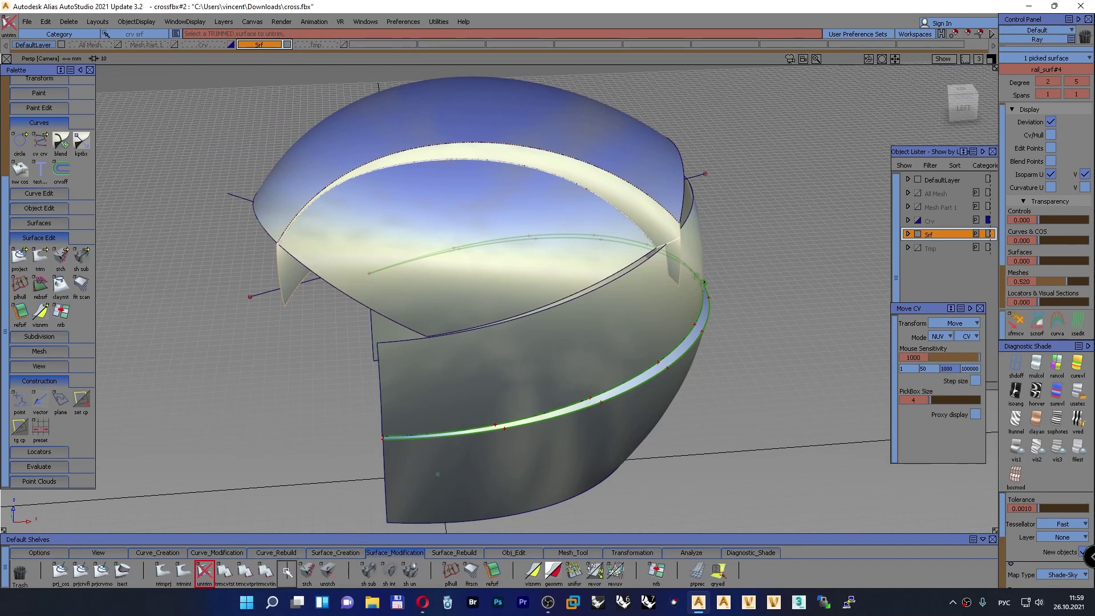
# Trim the arched rail surface with the projection vector set to Normal, keeping the arch and removing its lower ends
pyautogui.click(164, 572)
pyautogui.doubleClick(165, 572)
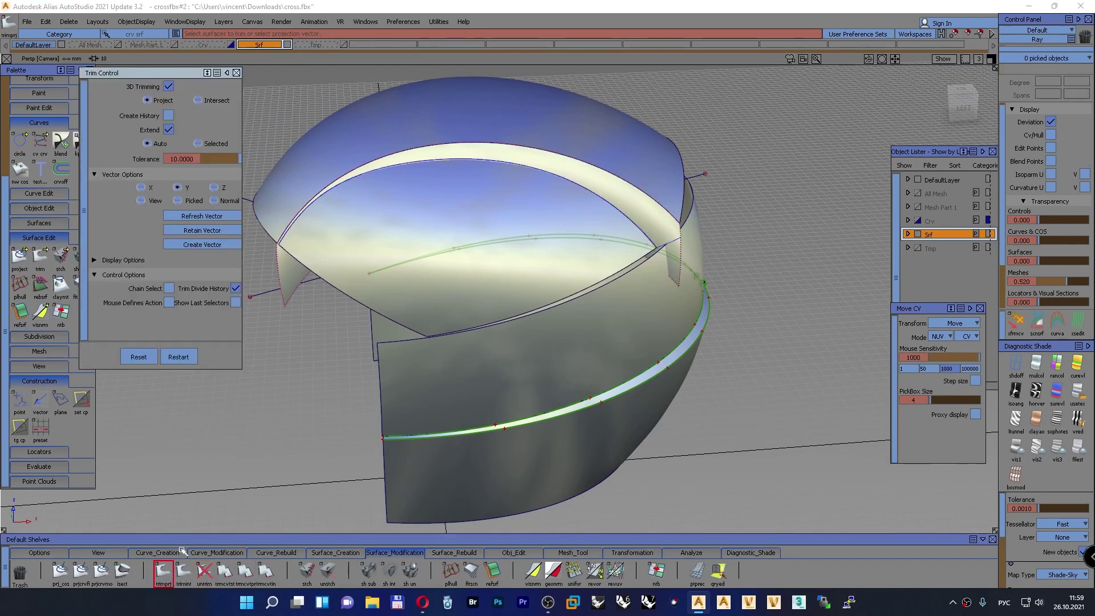
pyautogui.click(228, 200)
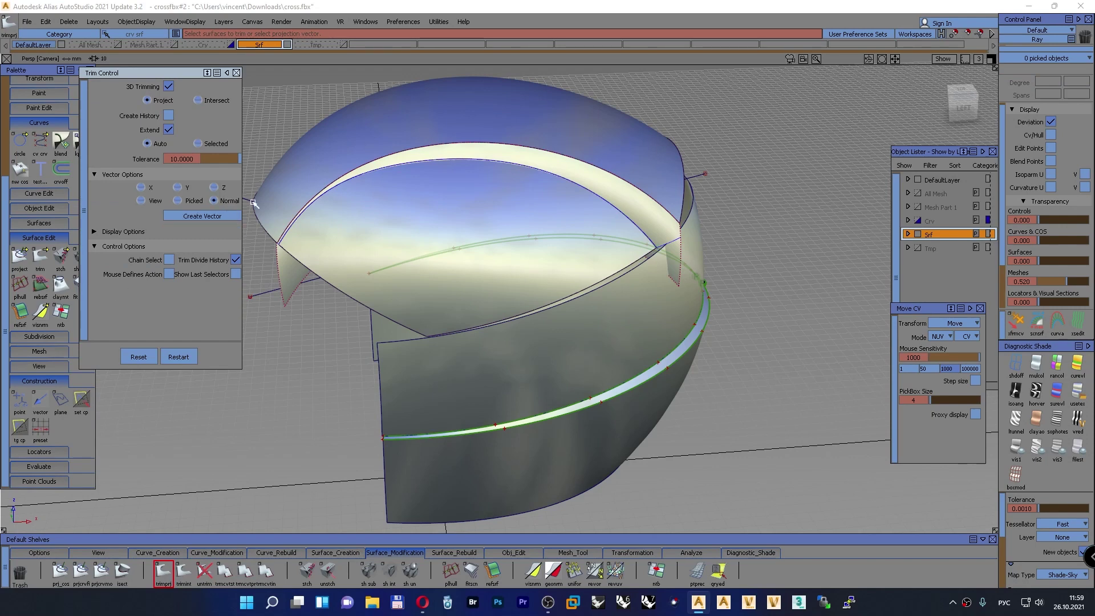
pyautogui.click(562, 171)
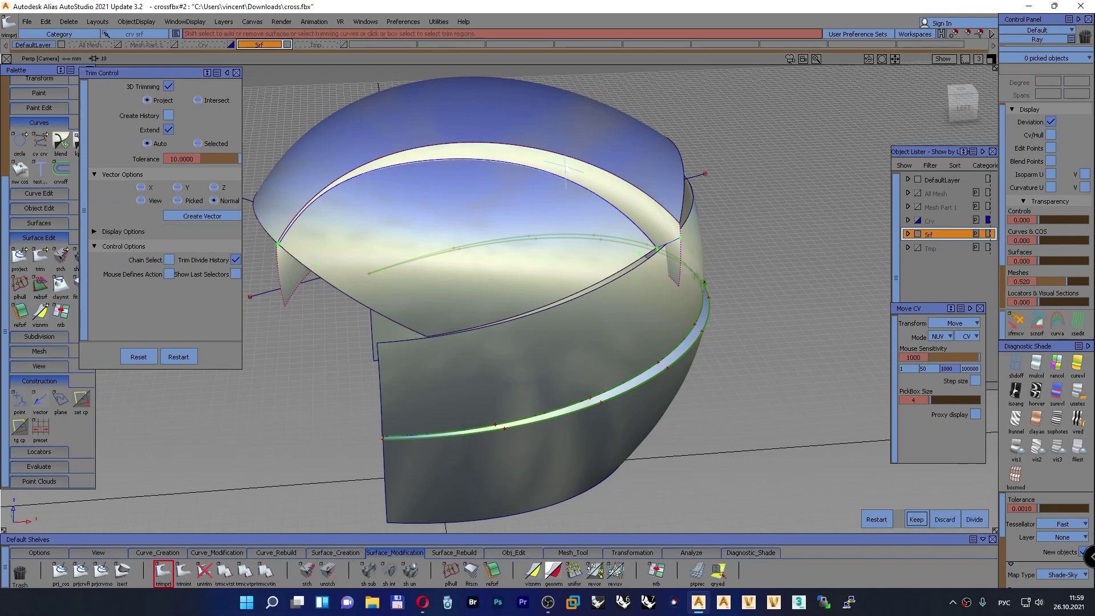
pyautogui.click(918, 519)
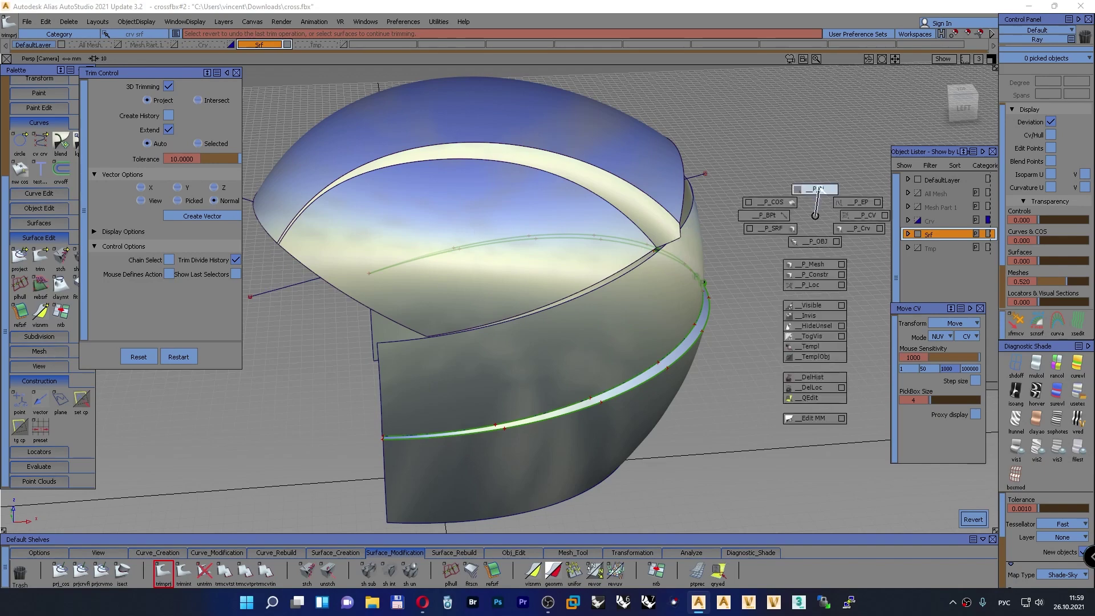
# Mirror the arched rail surface and the side surface under it across the XZ plane
pyautogui.keyDown('alt'); pyautogui.keyDown('shift'); pyautogui.moveTo(630, 231); pyautogui.dragTo(468, 266); pyautogui.keyUp('shift'); pyautogui.keyUp('alt')
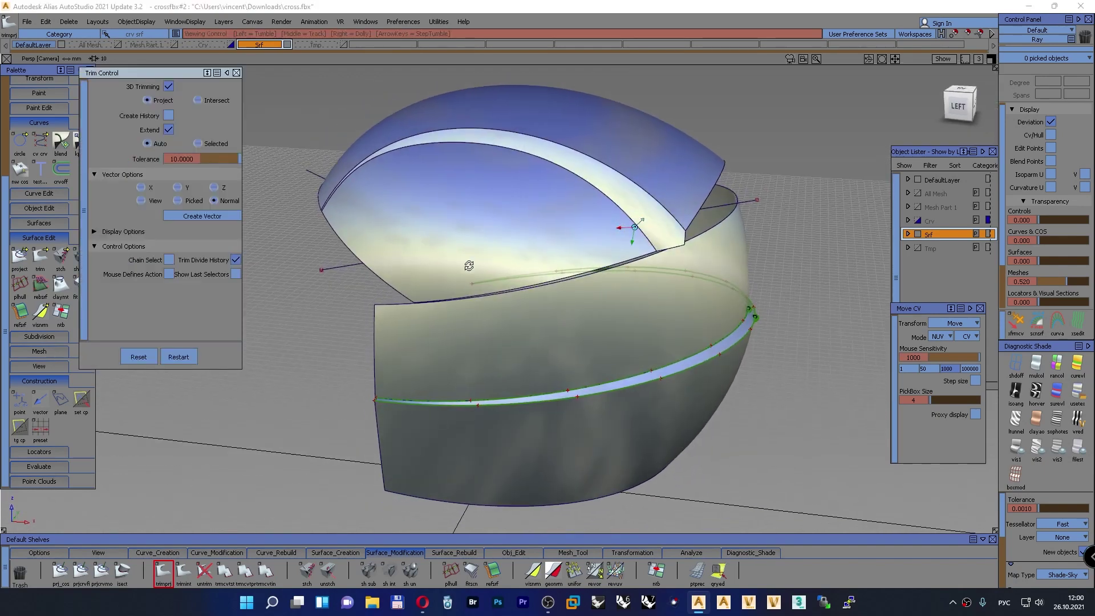
pyautogui.keyDown('ctrl'); pyautogui.keyDown('shift'); pyautogui.moveTo(545, 220); pyautogui.dragTo(544, 249); pyautogui.keyUp('shift'); pyautogui.keyUp('ctrl')
pyautogui.click(549, 219)
pyautogui.click(648, 212)
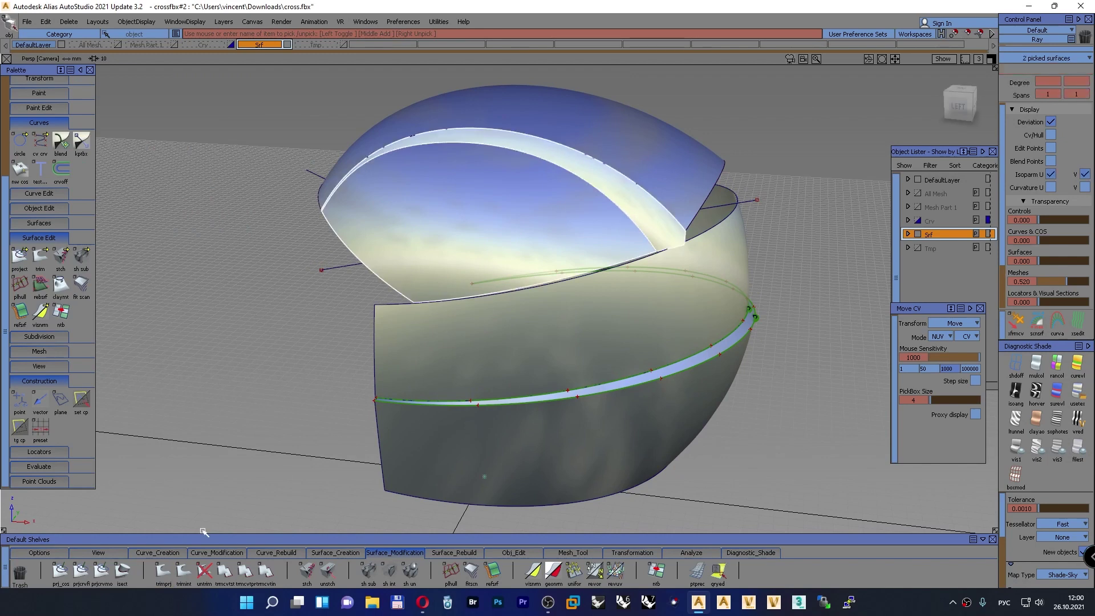
pyautogui.click(51, 552)
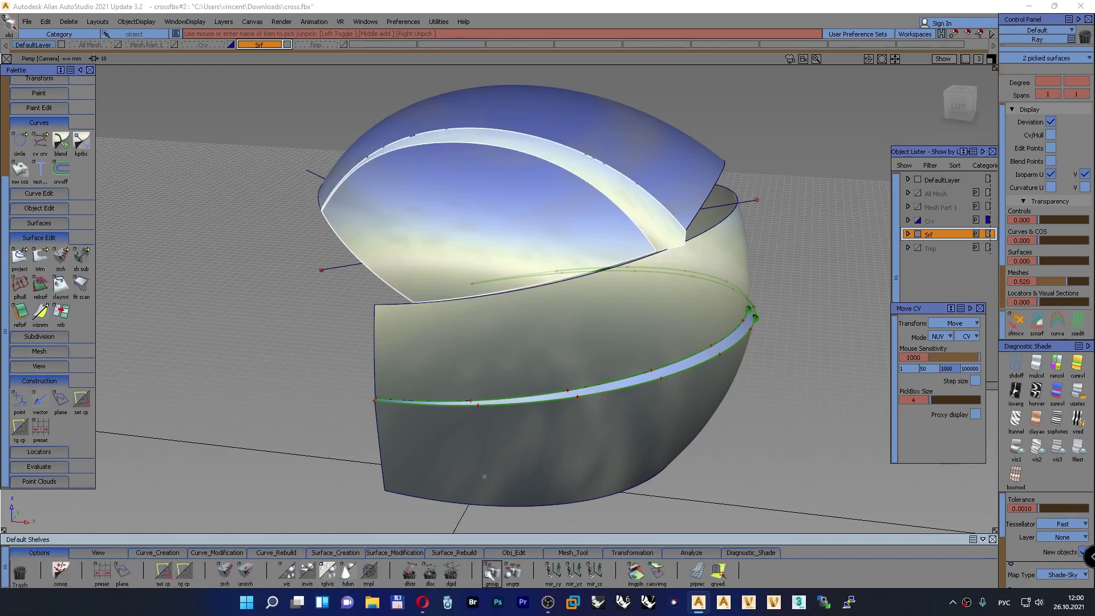
pyautogui.click(594, 570)
pyautogui.keyDown('ctrl'); pyautogui.keyDown('shift'); pyautogui.moveTo(755, 239); pyautogui.dragTo(758, 211); pyautogui.keyUp('shift'); pyautogui.keyUp('ctrl')
pyautogui.keyDown('alt'); pyautogui.keyDown('shift'); pyautogui.moveTo(317, 315); pyautogui.dragTo(796, 305); pyautogui.keyUp('shift'); pyautogui.keyUp('alt')
pyautogui.keyDown('alt'); pyautogui.keyDown('shift'); pyautogui.moveTo(433, 306); pyautogui.dragTo(393, 347); pyautogui.keyUp('shift'); pyautogui.keyUp('alt')
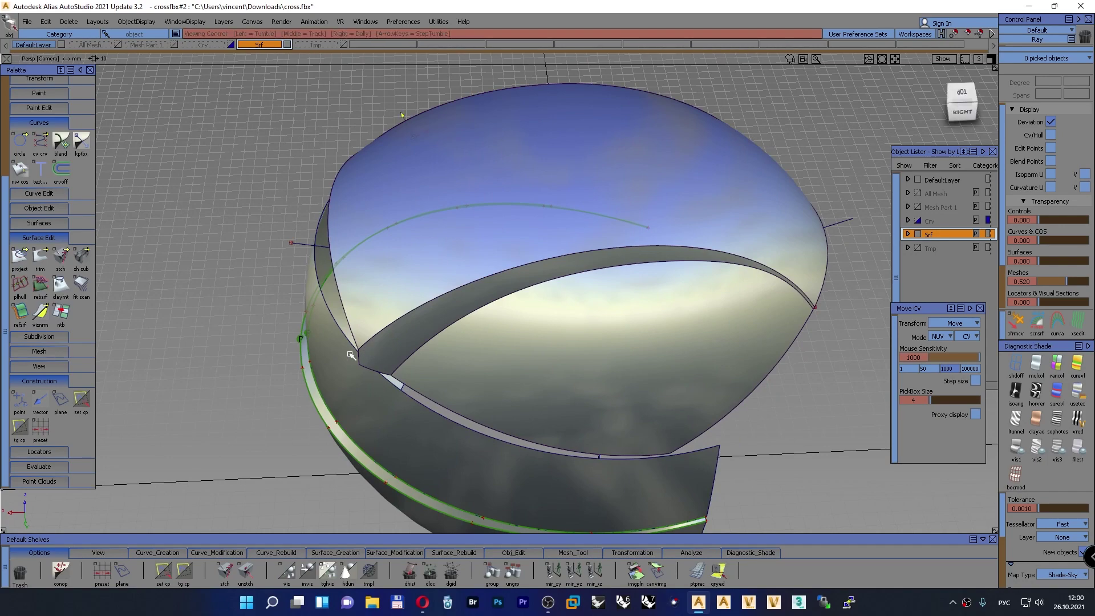
# Assign the two slanted trimming lines on the helmet to the Crv layer and clear the selection
pyautogui.keyDown('alt'); pyautogui.keyDown('shift'); pyautogui.moveTo(359, 348); pyautogui.dragTo(298, 301); pyautogui.keyUp('shift'); pyautogui.keyUp('alt')
pyautogui.keyDown('ctrl'); pyautogui.keyDown('shift'); pyautogui.moveTo(264, 262); pyautogui.dragTo(309, 276); pyautogui.keyUp('shift'); pyautogui.keyUp('ctrl')
pyautogui.keyDown('alt'); pyautogui.keyDown('shift'); pyautogui.moveTo(422, 285); pyautogui.dragTo(360, 299, button='right'); pyautogui.keyUp('shift'); pyautogui.keyUp('alt')
pyautogui.moveTo(634, 319); pyautogui.dragTo(434, 128)
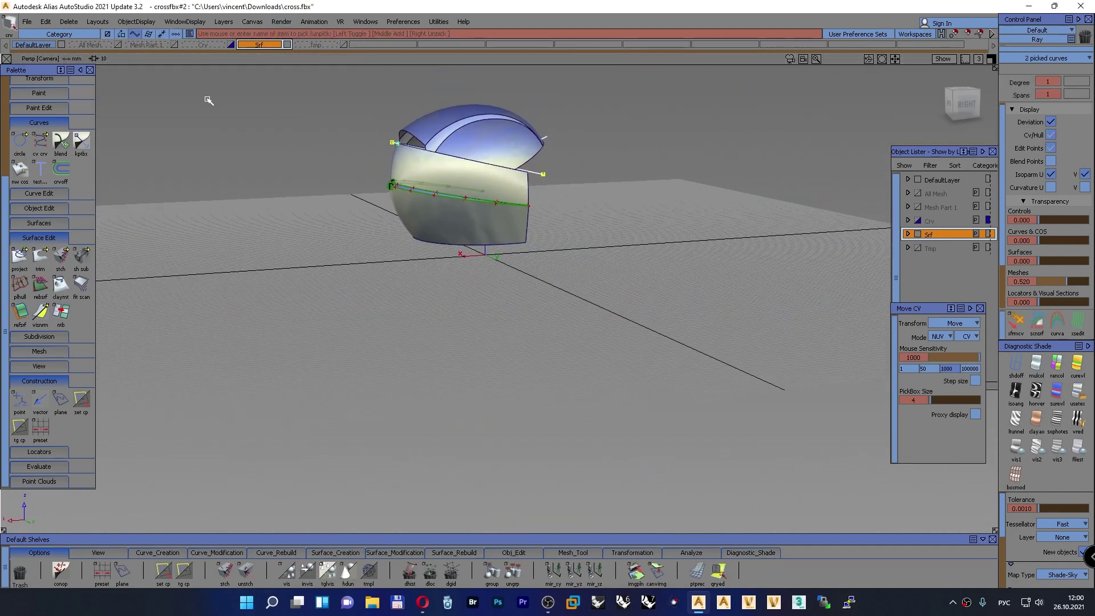
pyautogui.moveTo(206, 45); pyautogui.dragTo(203, 83)
pyautogui.keyDown('ctrl'); pyautogui.keyDown('shift'); pyautogui.moveTo(269, 149); pyautogui.dragTo(275, 228); pyautogui.keyUp('shift'); pyautogui.keyUp('ctrl')
# Show the Mesh Part 1 layer and compare the rear lower corner of the rail and side surfaces with the mesh, finishing in side view
pyautogui.keyDown('alt'); pyautogui.keyDown('shift'); pyautogui.moveTo(275, 233); pyautogui.dragTo(212, 240); pyautogui.keyUp('shift'); pyautogui.keyUp('alt')
pyautogui.keyDown('alt'); pyautogui.keyDown('shift'); pyautogui.moveTo(406, 200); pyautogui.dragTo(269, 133); pyautogui.keyUp('shift'); pyautogui.keyUp('alt')
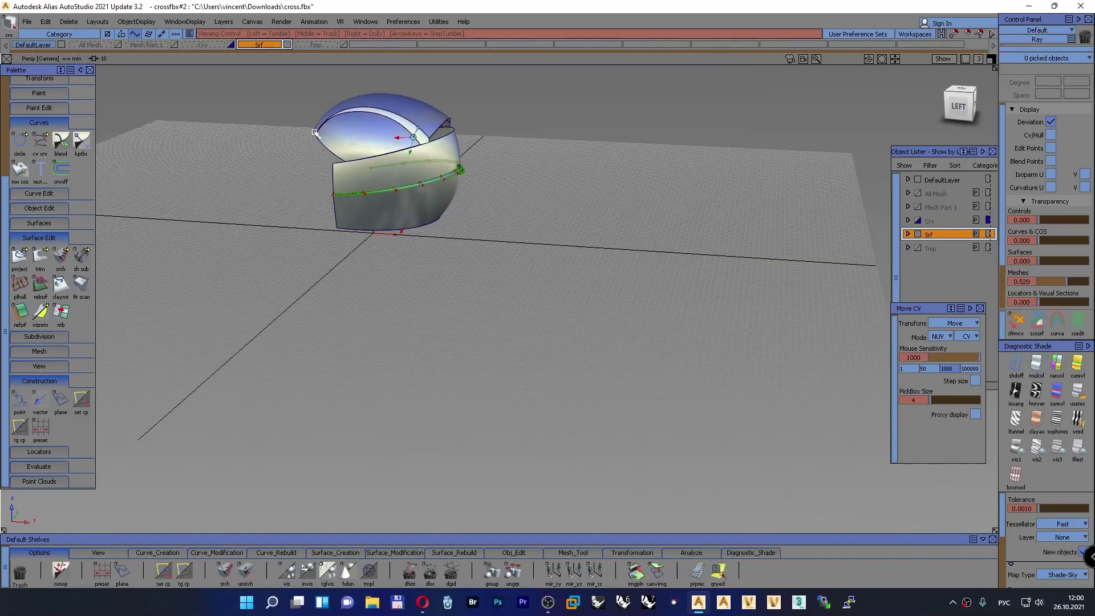
pyautogui.keyDown('alt'); pyautogui.keyDown('shift'); pyautogui.moveTo(315, 133); pyautogui.dragTo(342, 218, button='middle'); pyautogui.keyUp('shift'); pyautogui.keyUp('alt')
pyautogui.keyDown('alt'); pyautogui.keyDown('shift'); pyautogui.moveTo(342, 218); pyautogui.dragTo(398, 213, button='right'); pyautogui.keyUp('shift'); pyautogui.keyUp('alt')
pyautogui.keyDown('alt'); pyautogui.keyDown('shift'); pyautogui.moveTo(398, 213); pyautogui.dragTo(389, 254); pyautogui.keyUp('shift'); pyautogui.keyUp('alt')
pyautogui.keyDown('alt'); pyautogui.keyDown('shift'); pyautogui.moveTo(389, 254); pyautogui.dragTo(411, 242, button='middle'); pyautogui.keyUp('shift'); pyautogui.keyUp('alt')
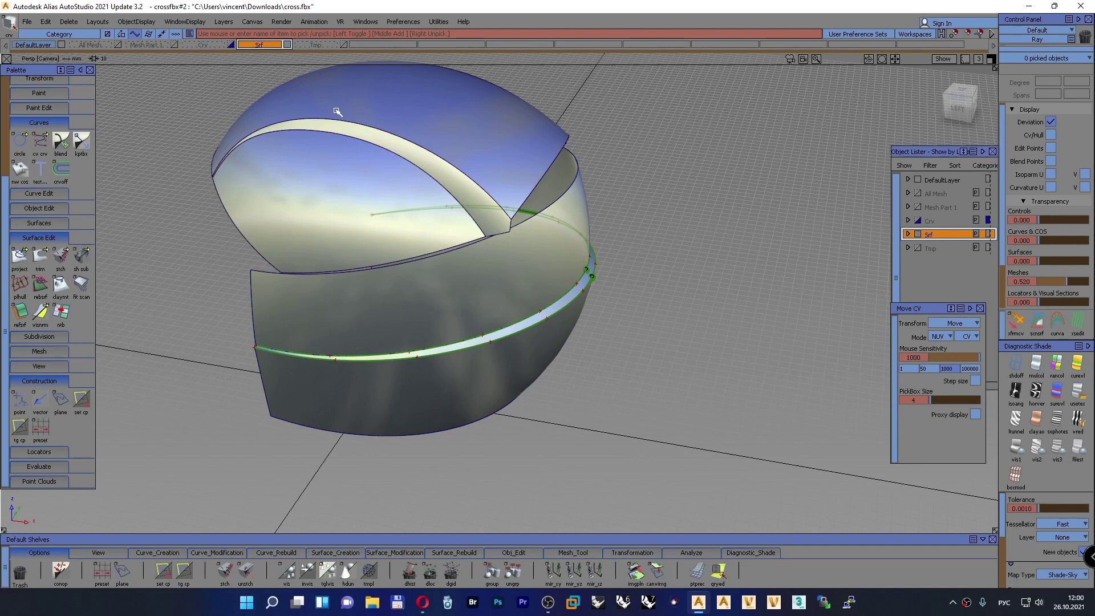
pyautogui.click(175, 45)
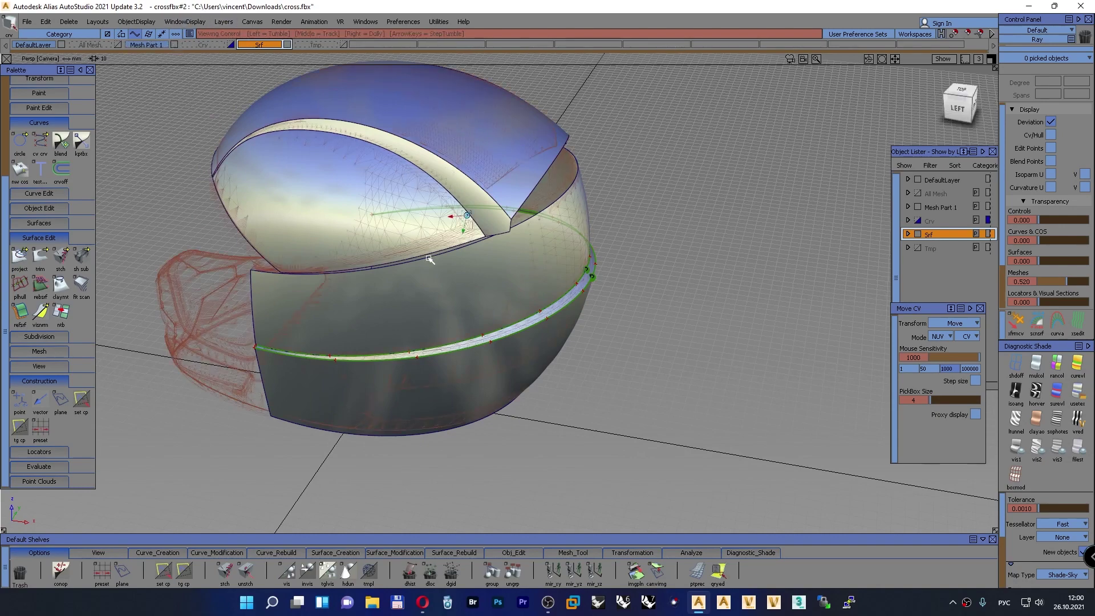
pyautogui.scroll(3, 433, 257)
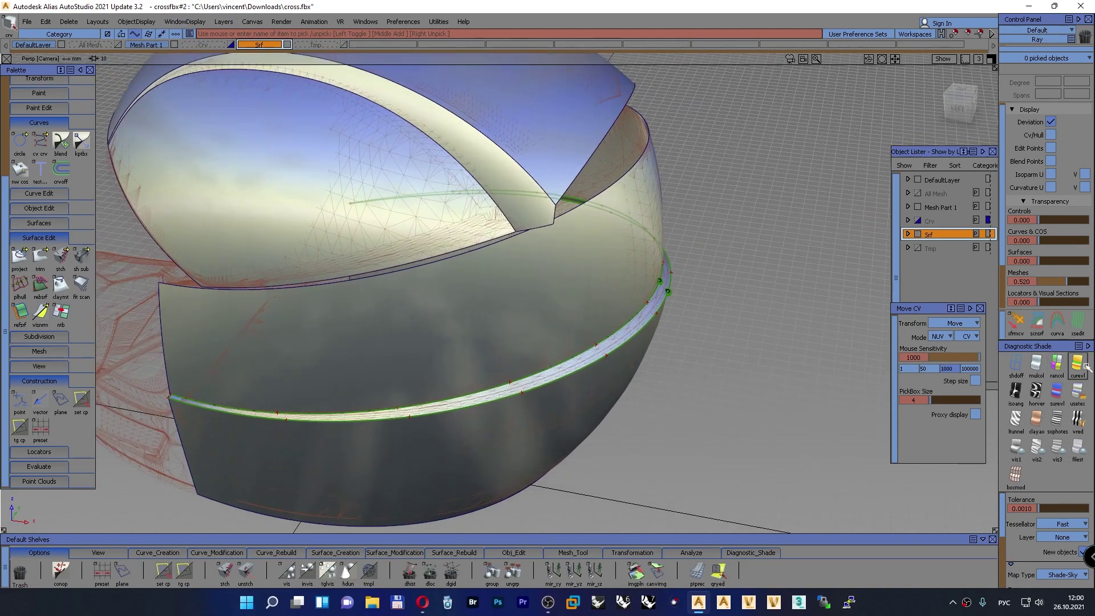
pyautogui.keyDown('alt'); pyautogui.keyDown('shift'); pyautogui.moveTo(570, 237); pyautogui.dragTo(536, 175); pyautogui.keyUp('shift'); pyautogui.keyUp('alt')
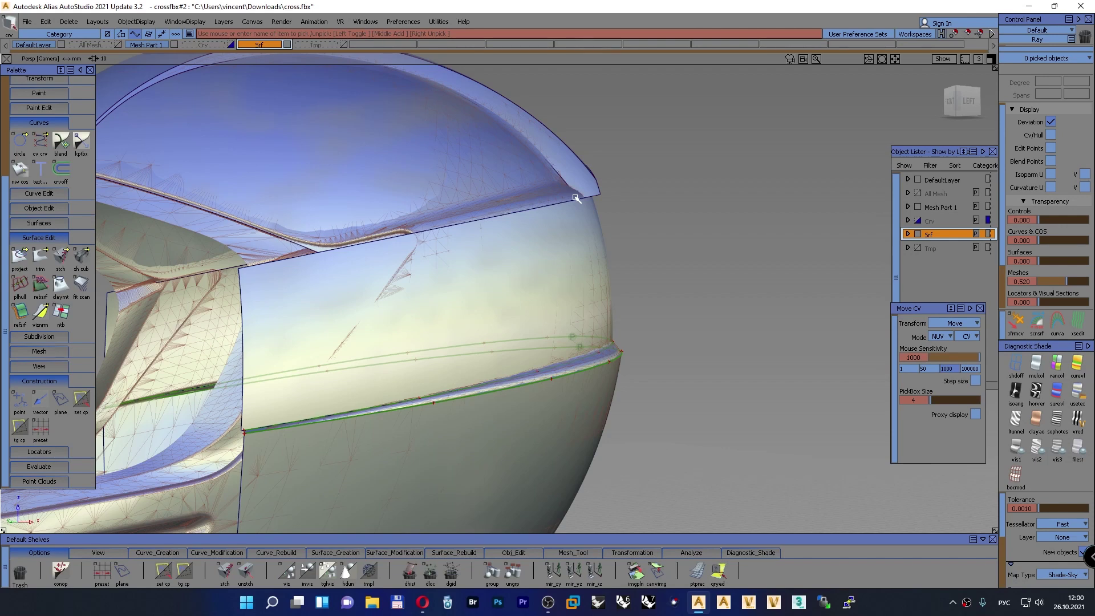
pyautogui.press('F7')
pyautogui.press('F8')
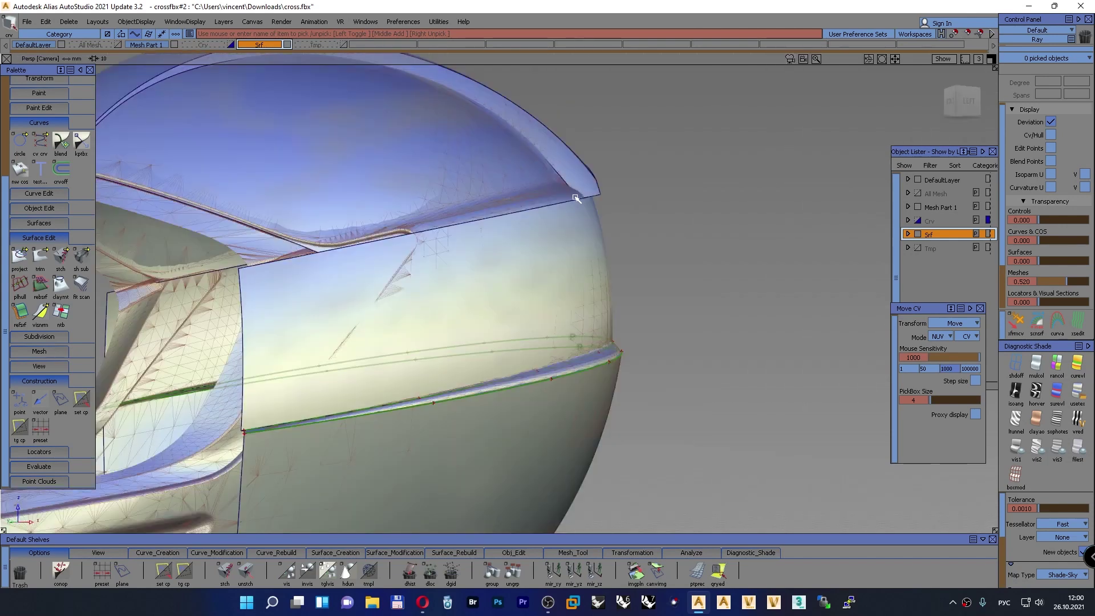
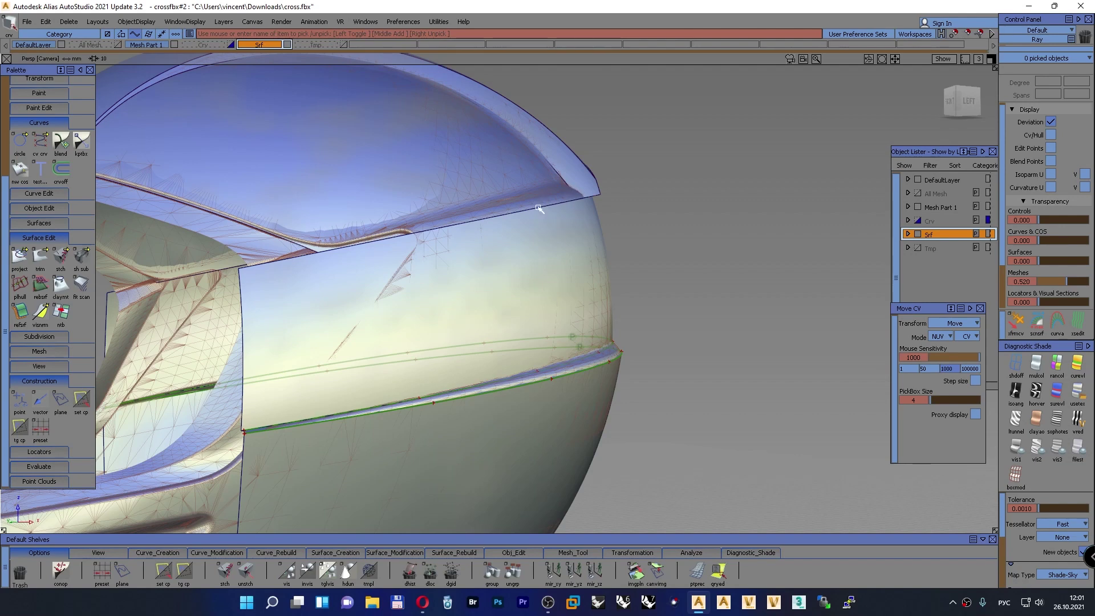
pyautogui.press('F6')
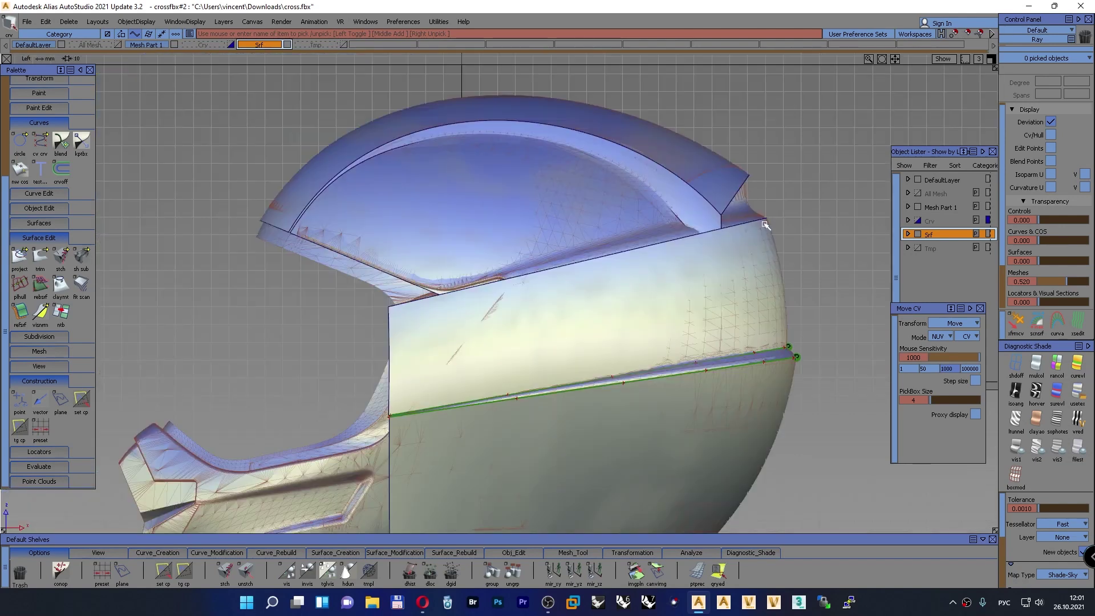
pyautogui.scroll(2, 764, 228)
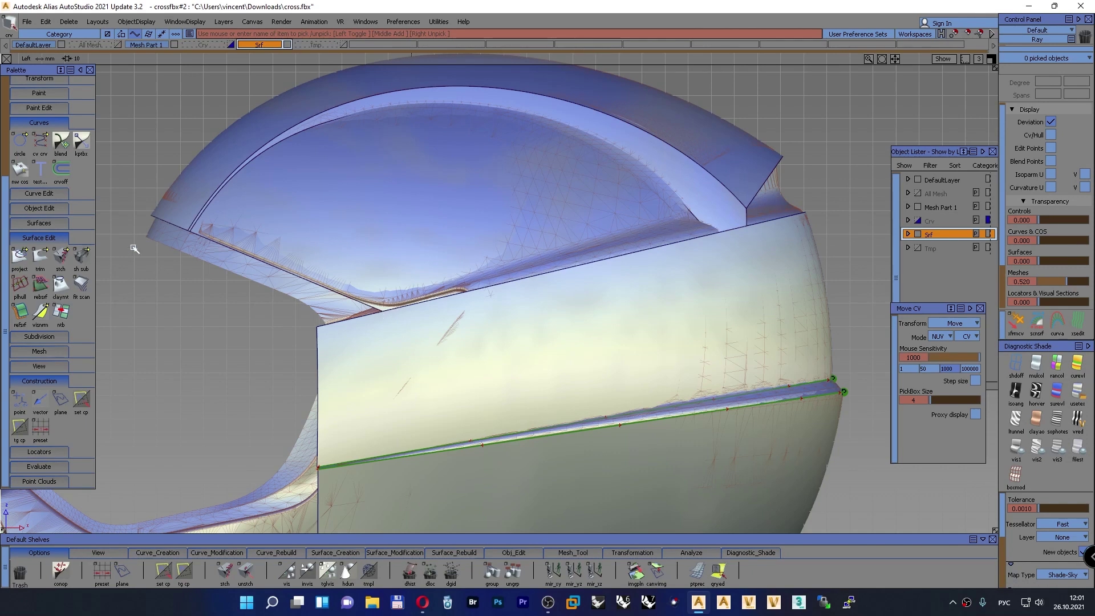
pyautogui.click(166, 553)
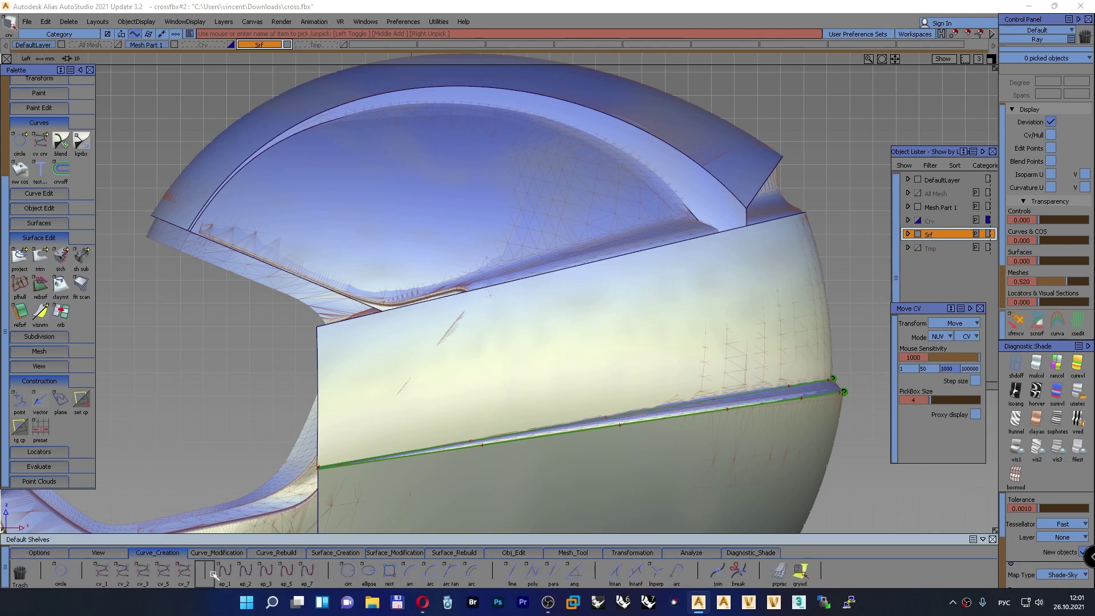
pyautogui.click(374, 309)
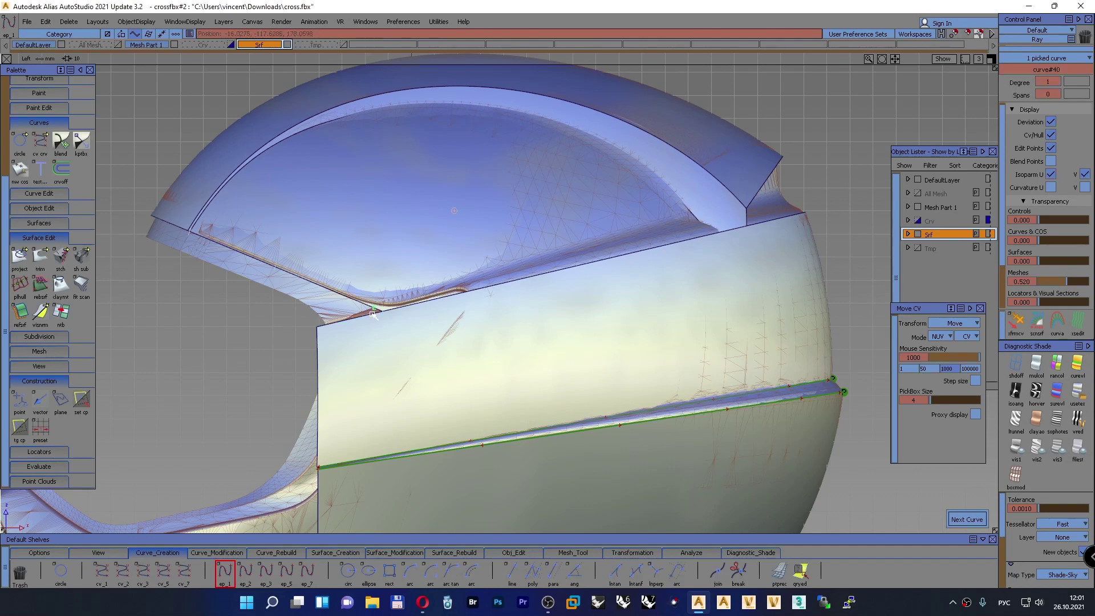
pyautogui.click(790, 198)
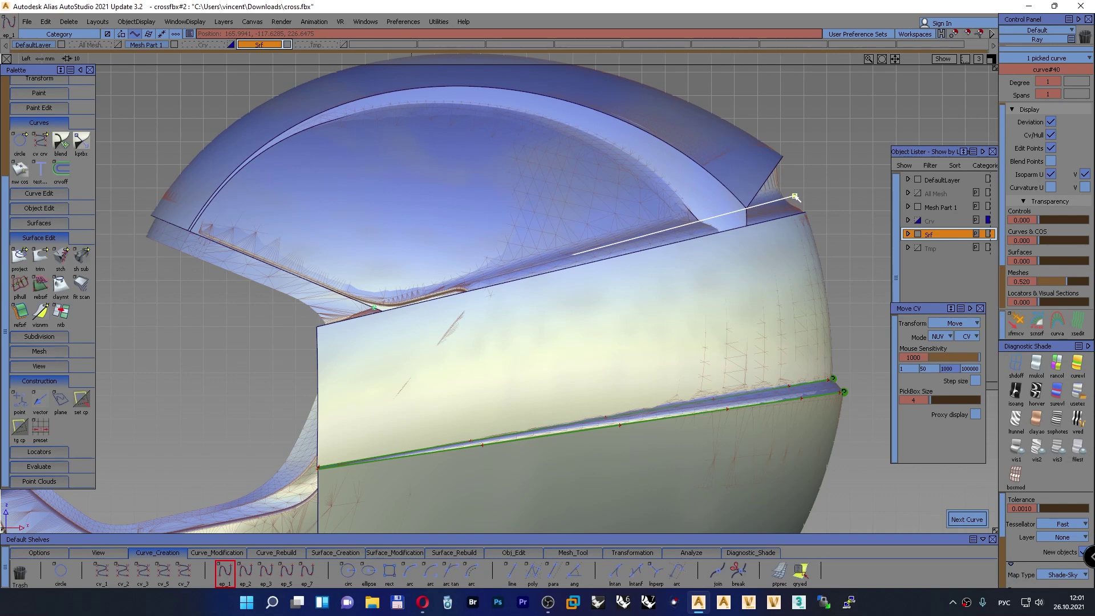
pyautogui.keyDown('ctrl'); pyautogui.keyDown('shift'); pyautogui.moveTo(817, 150); pyautogui.dragTo(817, 124); pyautogui.keyUp('shift'); pyautogui.keyUp('ctrl')
pyautogui.keyDown('alt'); pyautogui.keyDown('shift'); pyautogui.moveTo(815, 161); pyautogui.dragTo(815, 165, button='right'); pyautogui.keyUp('shift'); pyautogui.keyUp('alt')
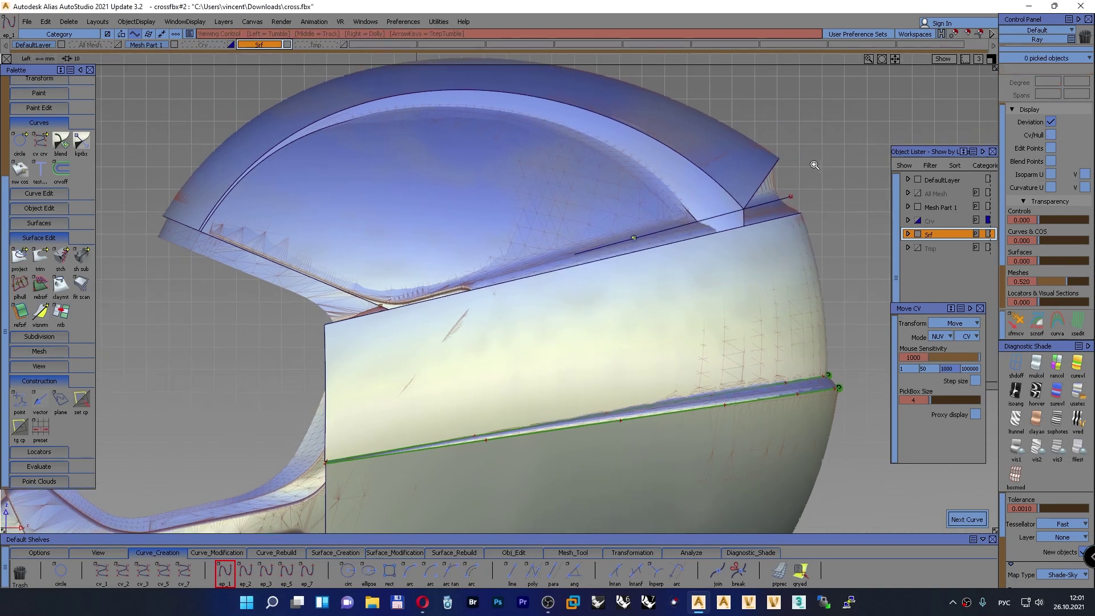
pyautogui.keyDown('ctrl'); pyautogui.keyDown('shift'); pyautogui.moveTo(818, 169); pyautogui.dragTo(796, 191); pyautogui.keyUp('shift'); pyautogui.keyUp('ctrl')
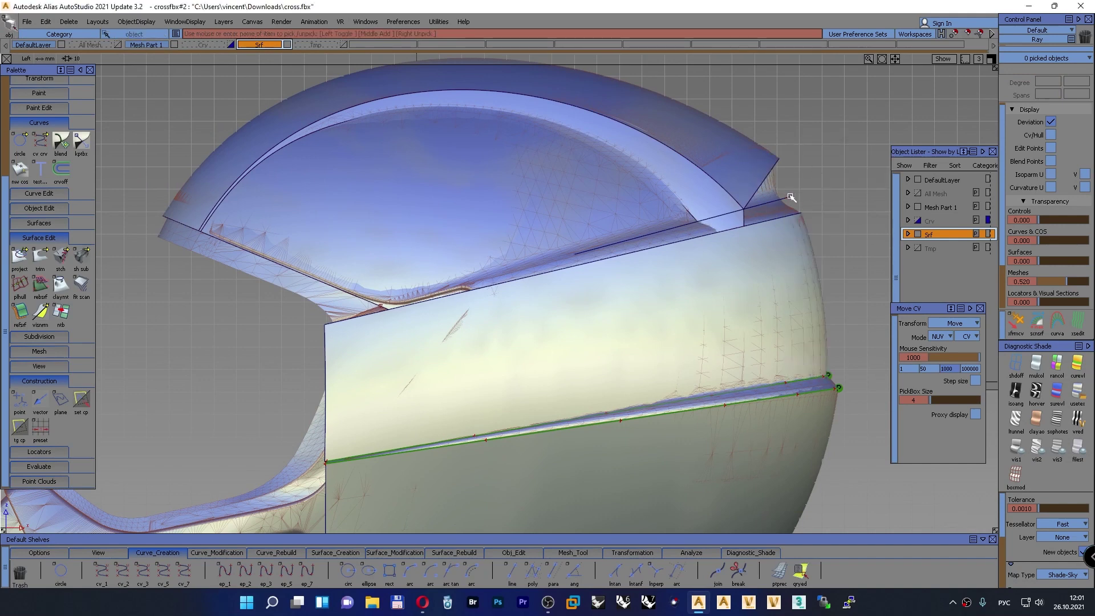
pyautogui.click(788, 198)
pyautogui.press('Delete')
pyautogui.press('Return')
# Draw a degree 1 line from the side surface's front lower corner to the rail surface's rear corner, and hide Mesh Part 1
pyautogui.click(225, 571)
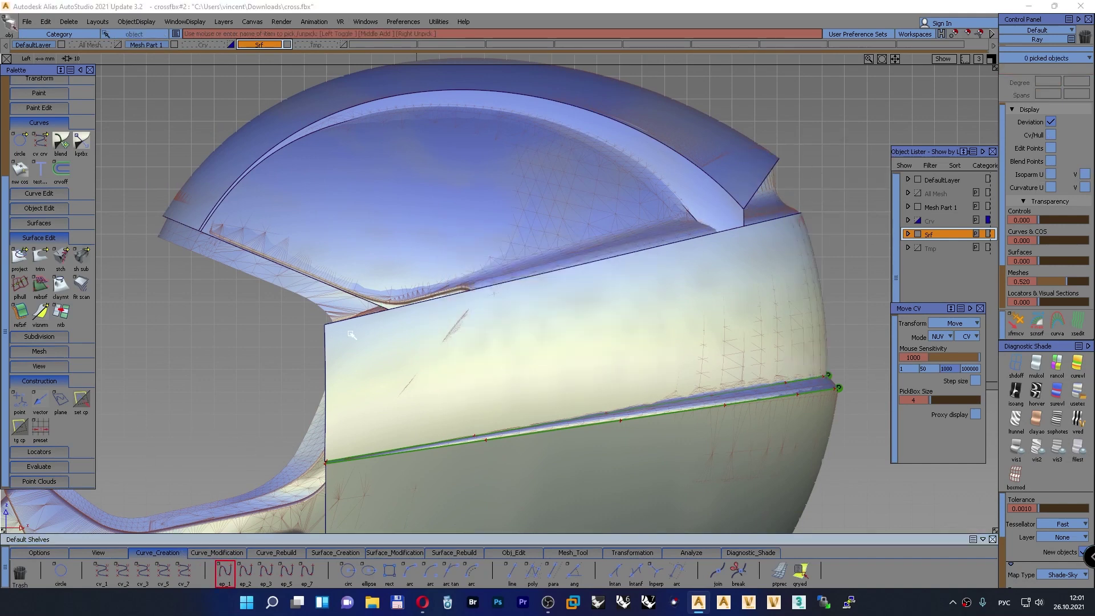
pyautogui.click(374, 306)
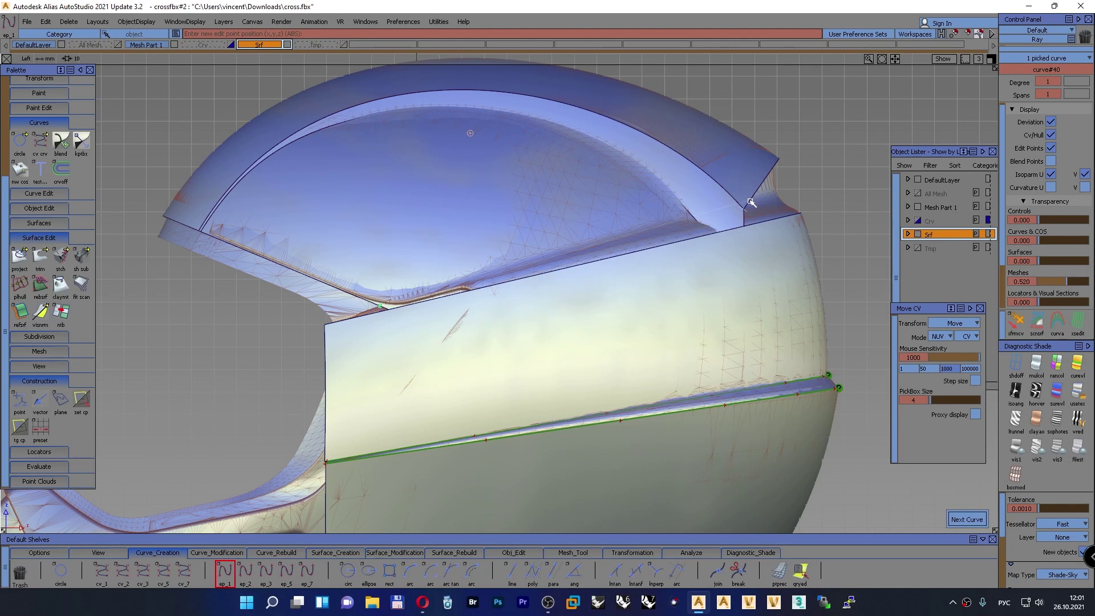
pyautogui.click(744, 209)
pyautogui.keyDown('ctrl'); pyautogui.keyDown('shift'); pyautogui.moveTo(805, 148); pyautogui.dragTo(803, 122); pyautogui.keyUp('shift'); pyautogui.keyUp('ctrl')
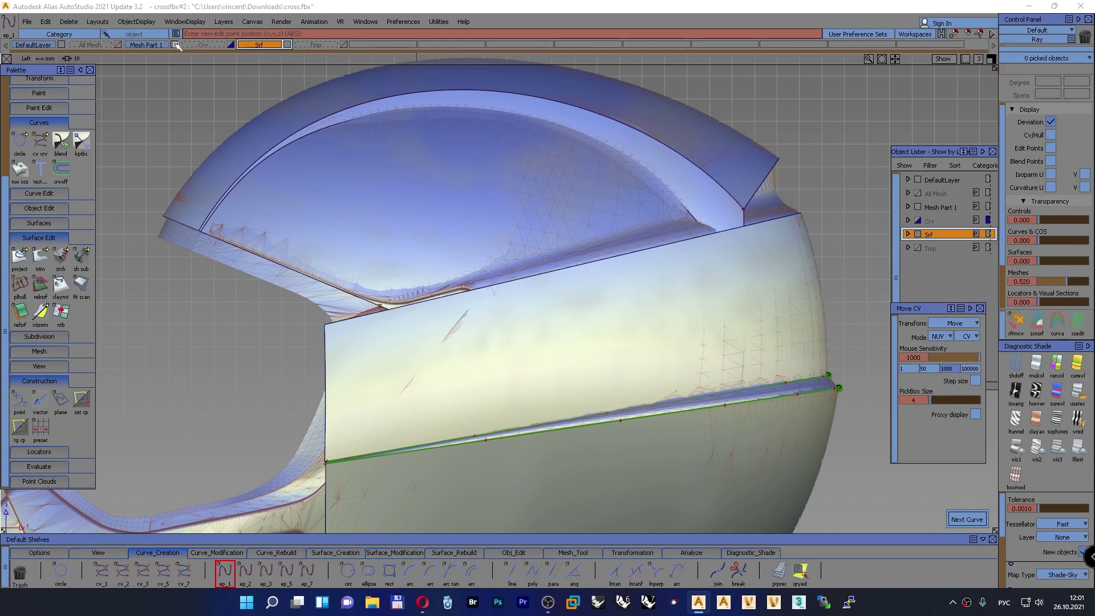
pyautogui.click(176, 45)
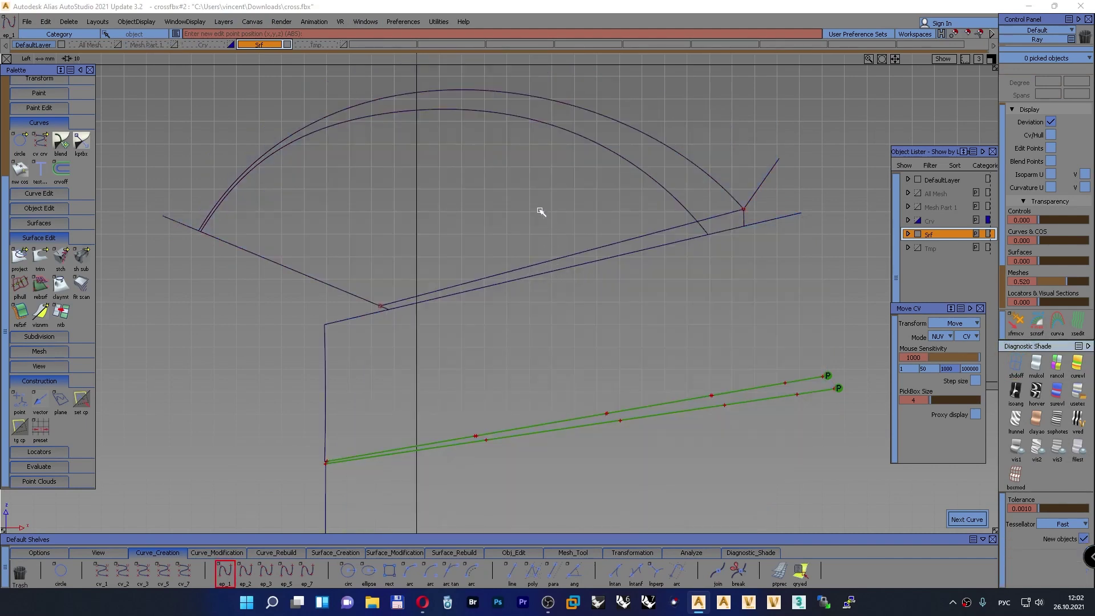
# Trim the arched rail surface with the new line, using Y as the projection vector and keeping the region above the line
pyautogui.click(377, 553)
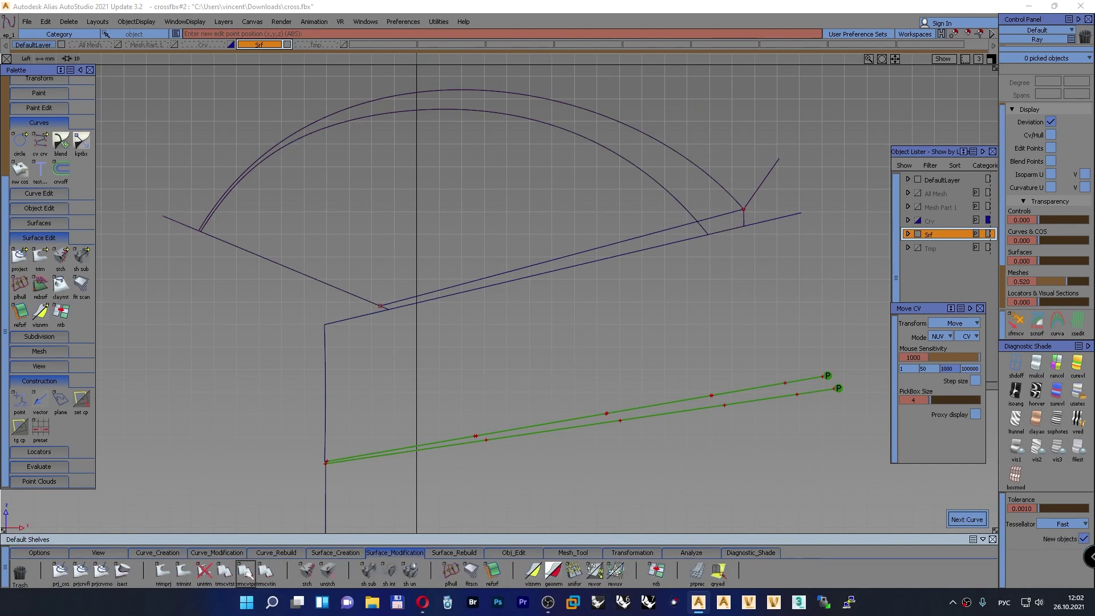
pyautogui.click(163, 571)
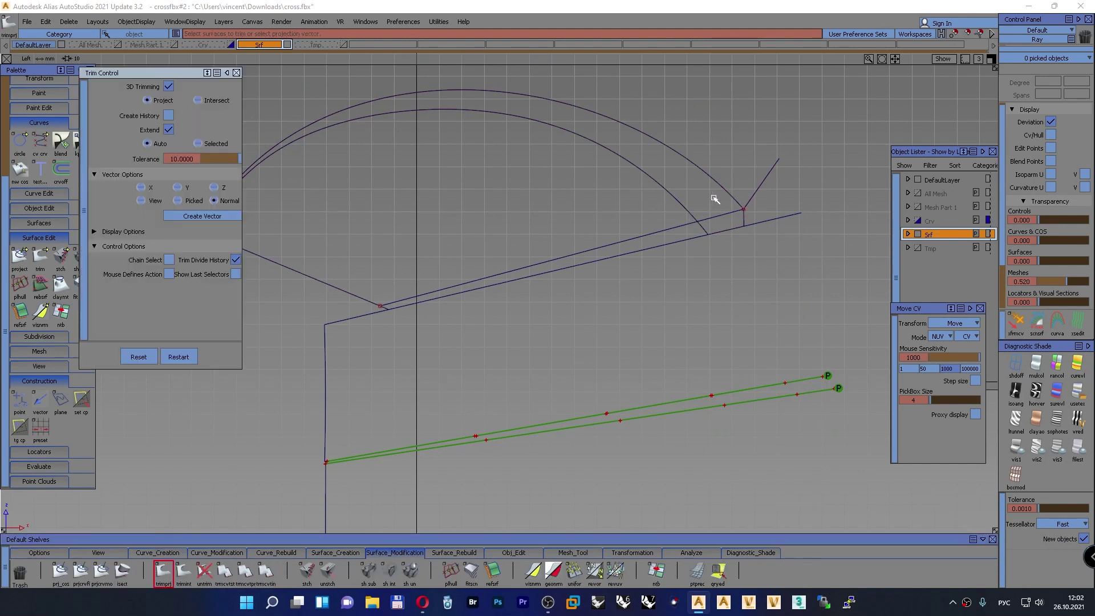
pyautogui.click(713, 199)
pyautogui.click(721, 219)
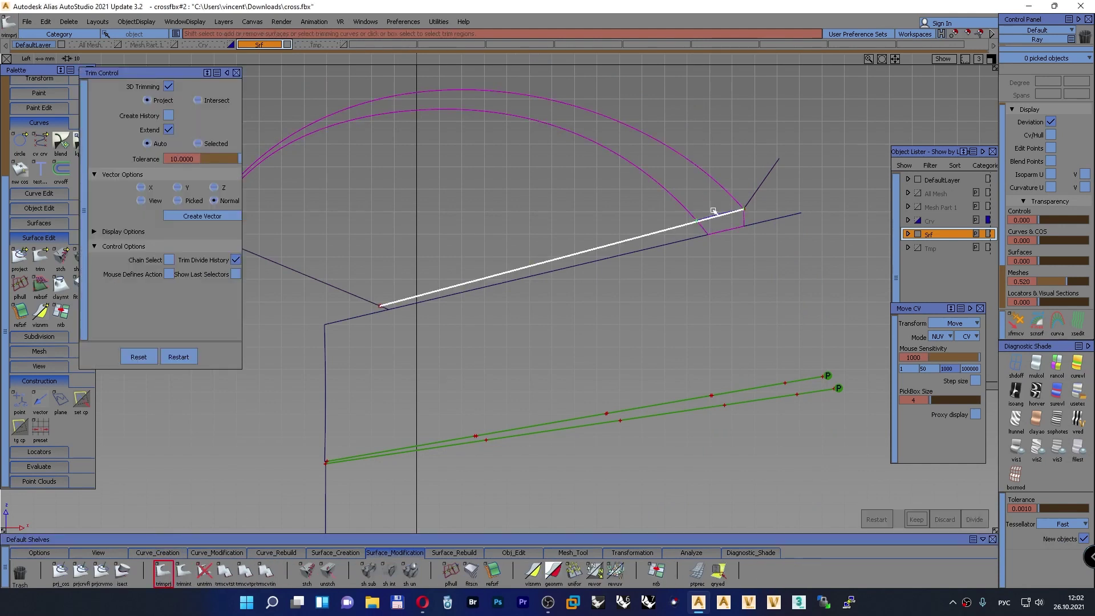
pyautogui.click(177, 187)
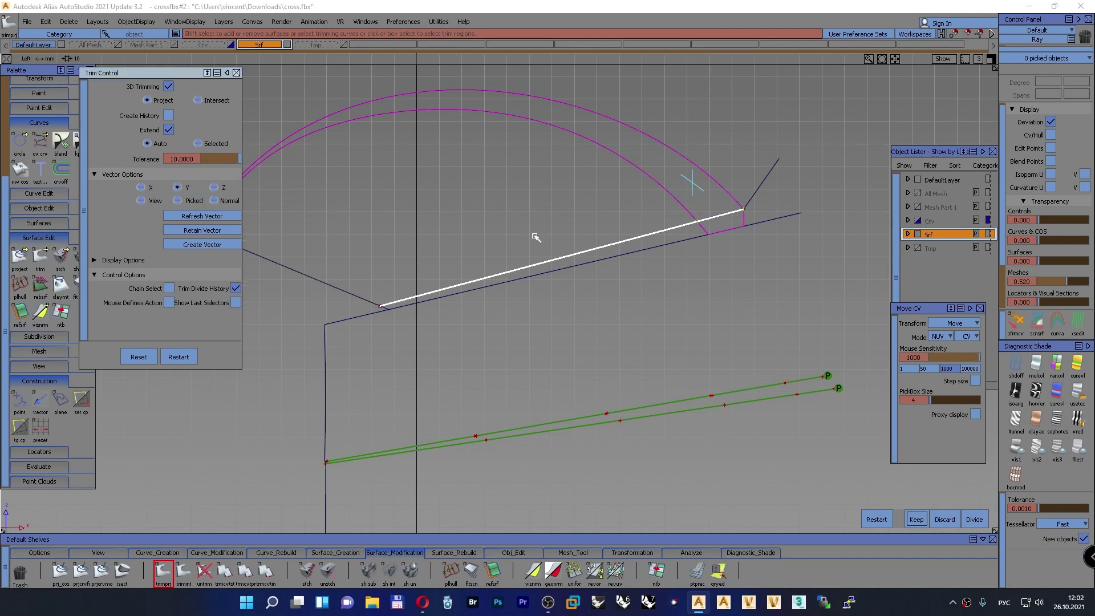
pyautogui.click(916, 519)
pyautogui.keyDown('alt'); pyautogui.keyDown('shift'); pyautogui.moveTo(623, 269); pyautogui.dragTo(694, 279, button='middle'); pyautogui.keyUp('shift'); pyautogui.keyUp('alt')
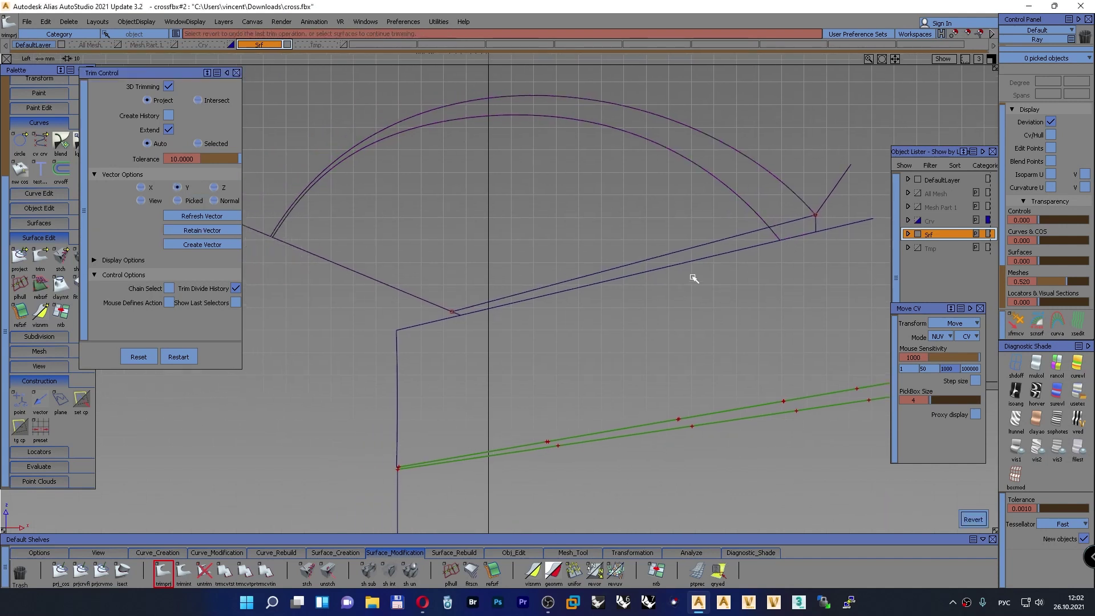
# Trim the side surface under the arch with the same line projected along Y, keeping the region above it
pyautogui.click(672, 212)
pyautogui.click(672, 212)
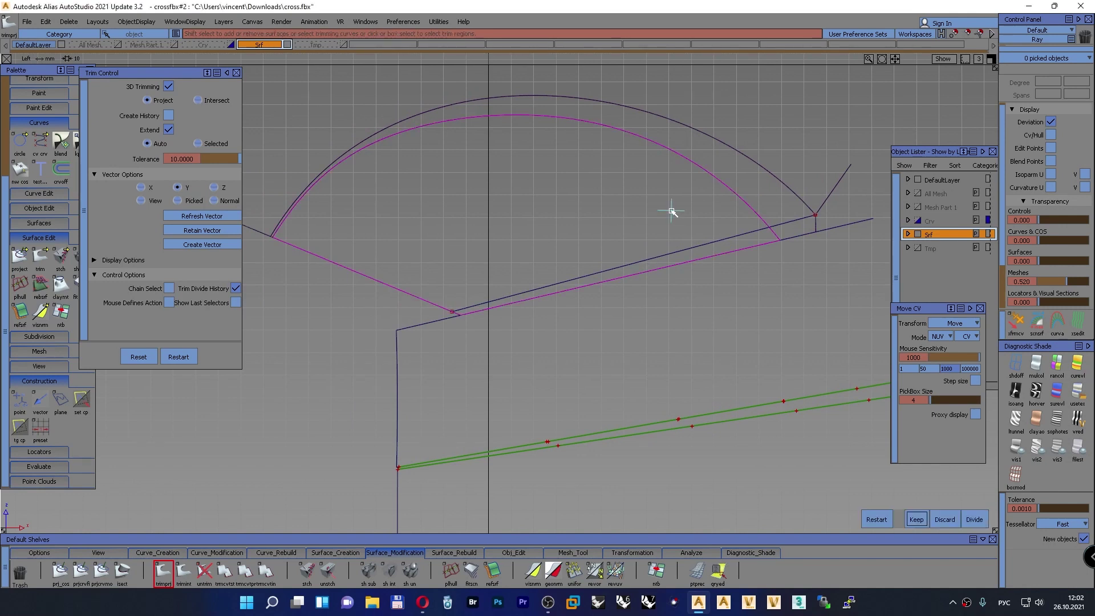
pyautogui.keyDown('shift'); pyautogui.click(731, 239); pyautogui.keyUp('shift')
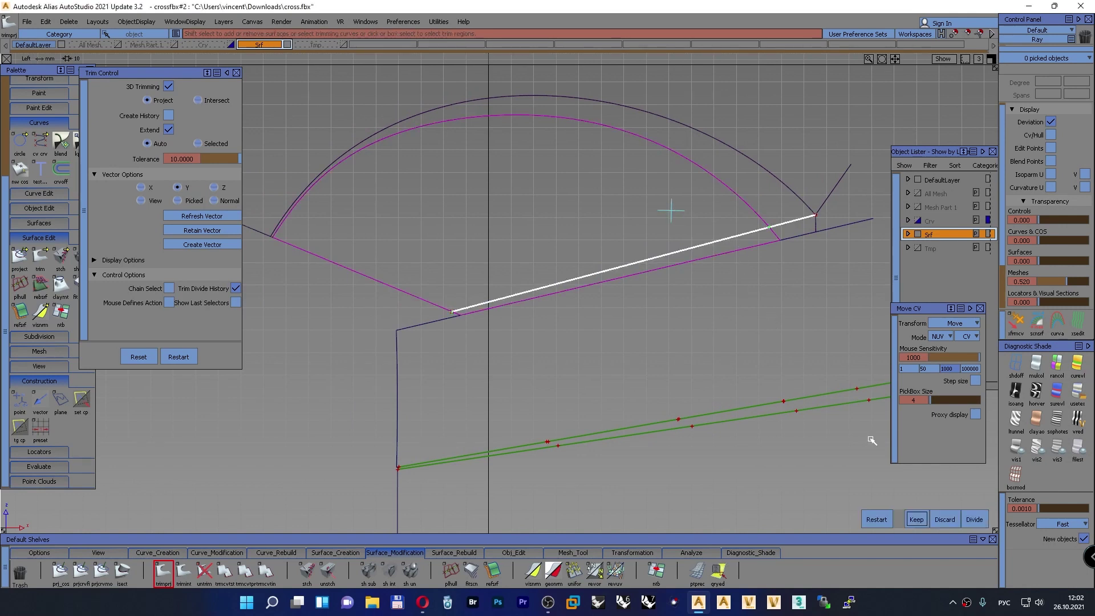
pyautogui.click(920, 519)
pyautogui.keyDown('ctrl'); pyautogui.keyDown('shift'); pyautogui.moveTo(605, 265); pyautogui.dragTo(603, 242, button='right'); pyautogui.keyUp('shift'); pyautogui.keyUp('ctrl')
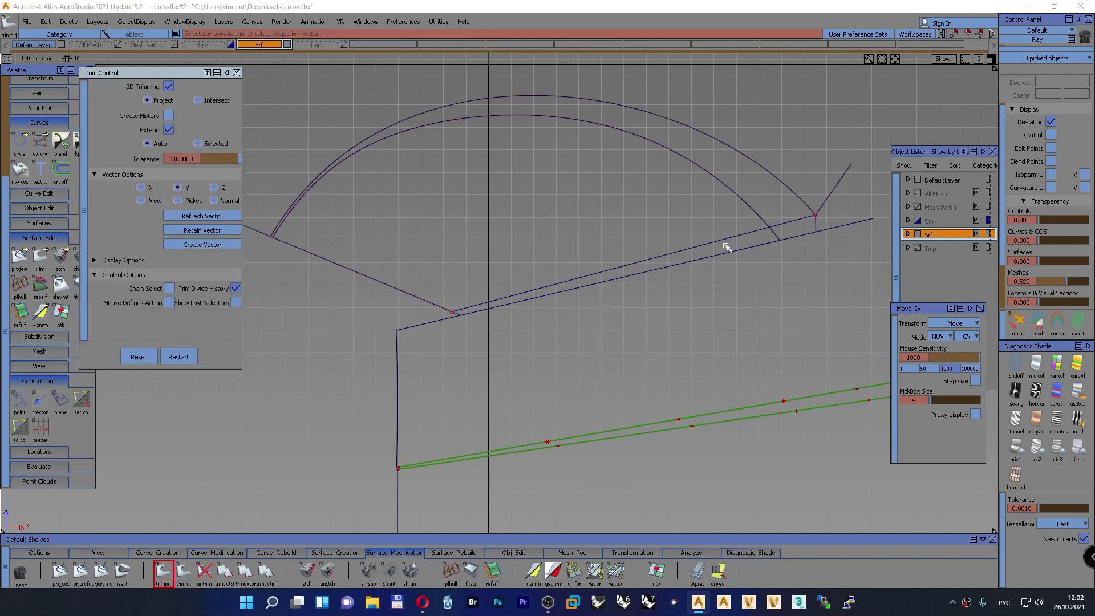
# Trim the side surface inside the arch to the slanted line, projecting along Y and keeping the region above the line
pyautogui.click(758, 236)
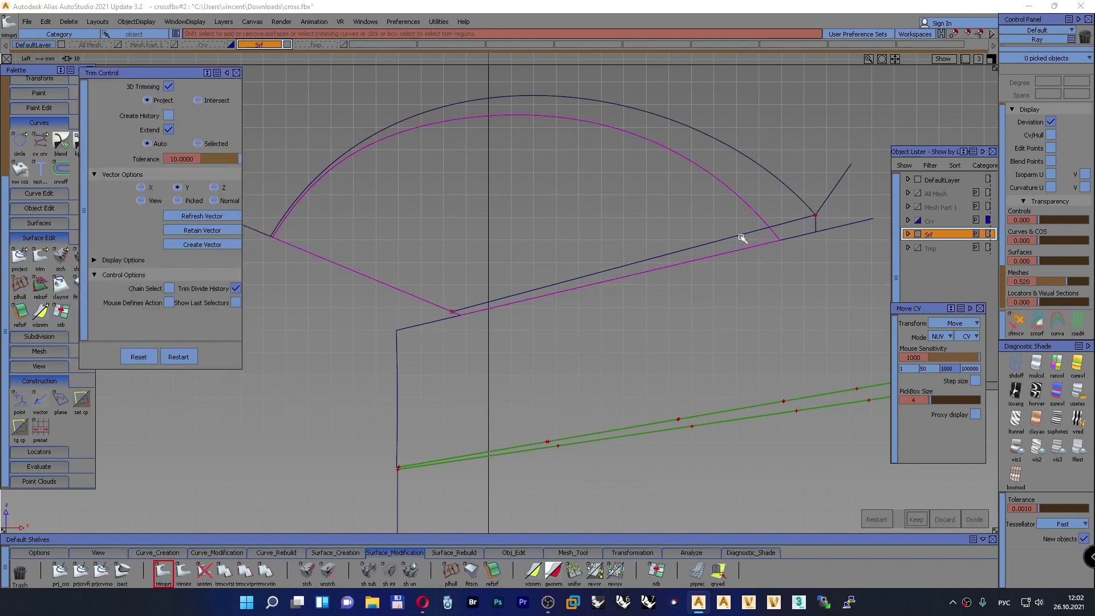
pyautogui.keyDown('shift'); pyautogui.click(740, 235); pyautogui.keyUp('shift')
pyautogui.click(796, 221)
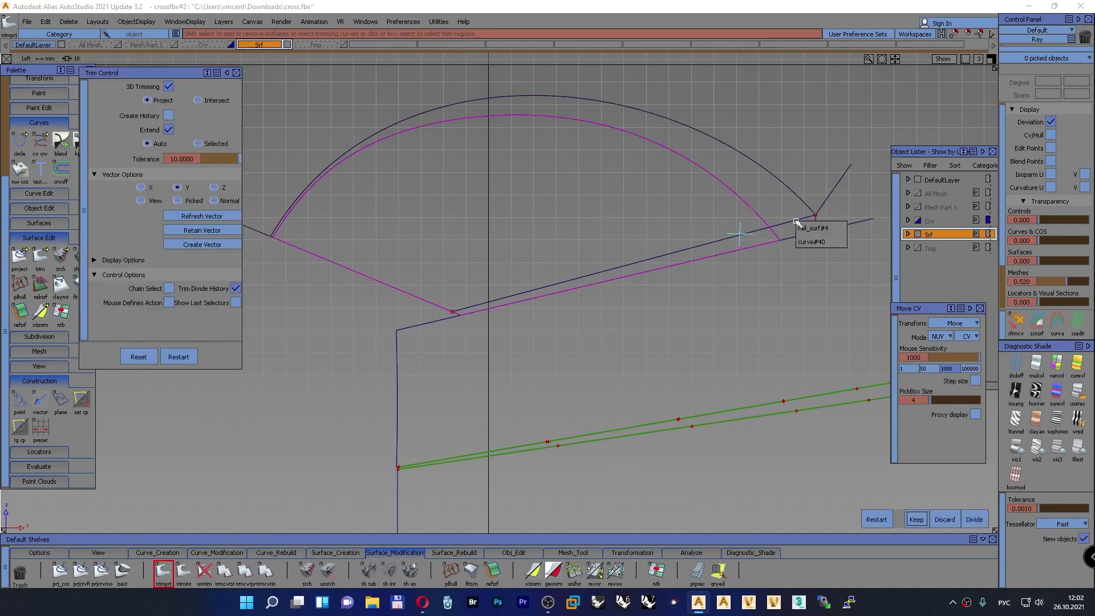
pyautogui.click(668, 198)
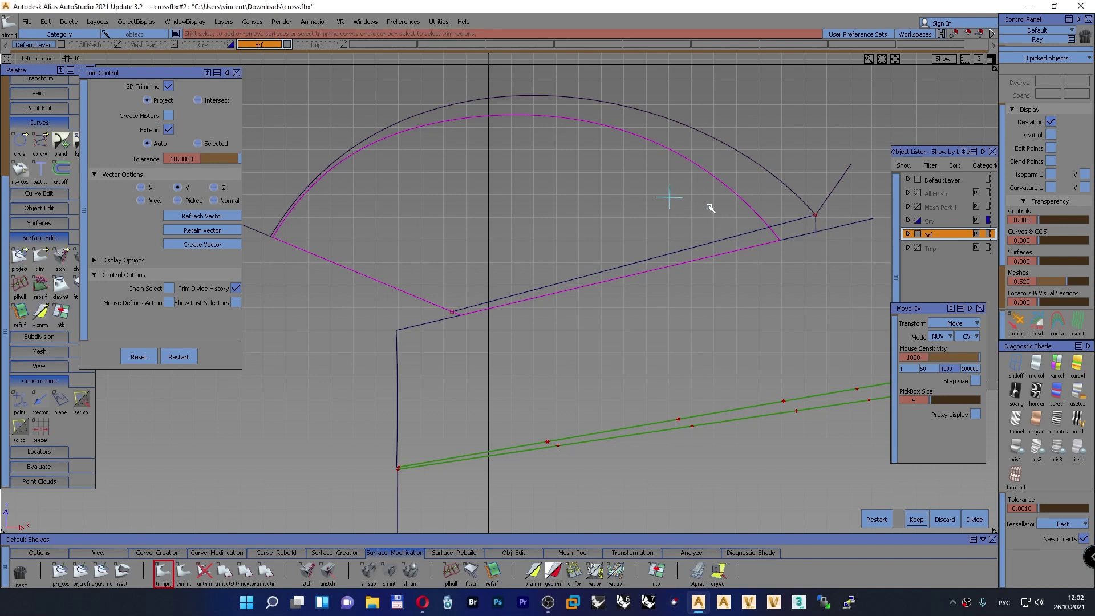
pyautogui.click(811, 220)
pyautogui.click(815, 223)
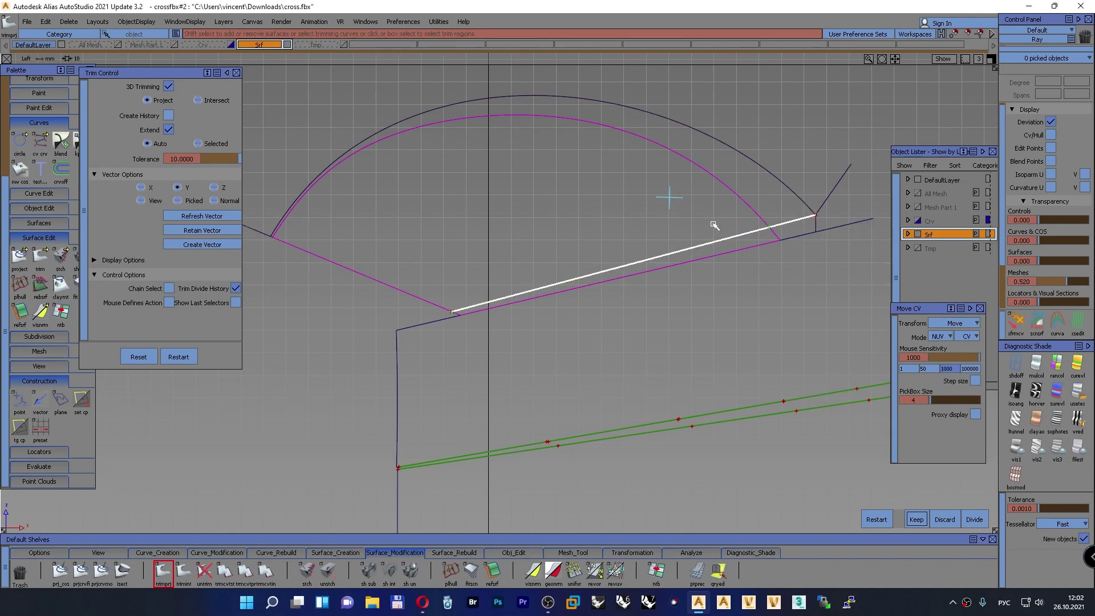
pyautogui.click(915, 515)
# Trim the arched rail surface's rear end to the same slanted line projected along Y, keeping the upper region
pyautogui.keyDown('ctrl'); pyautogui.keyDown('shift'); pyautogui.moveTo(661, 285); pyautogui.dragTo(653, 256); pyautogui.keyUp('shift'); pyautogui.keyUp('ctrl')
pyautogui.click(816, 227)
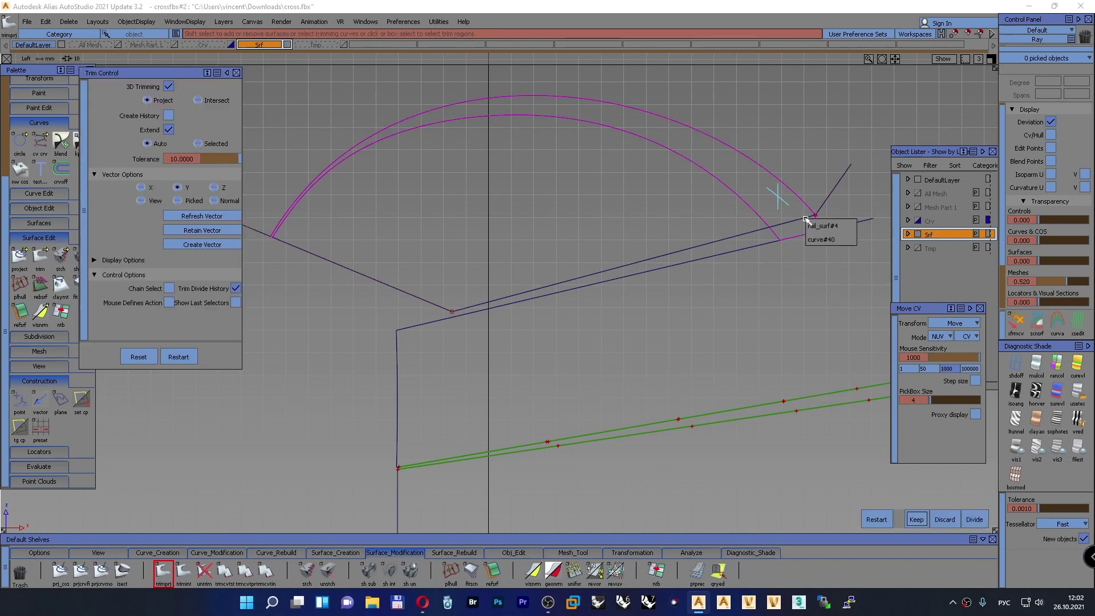
pyautogui.click(805, 226)
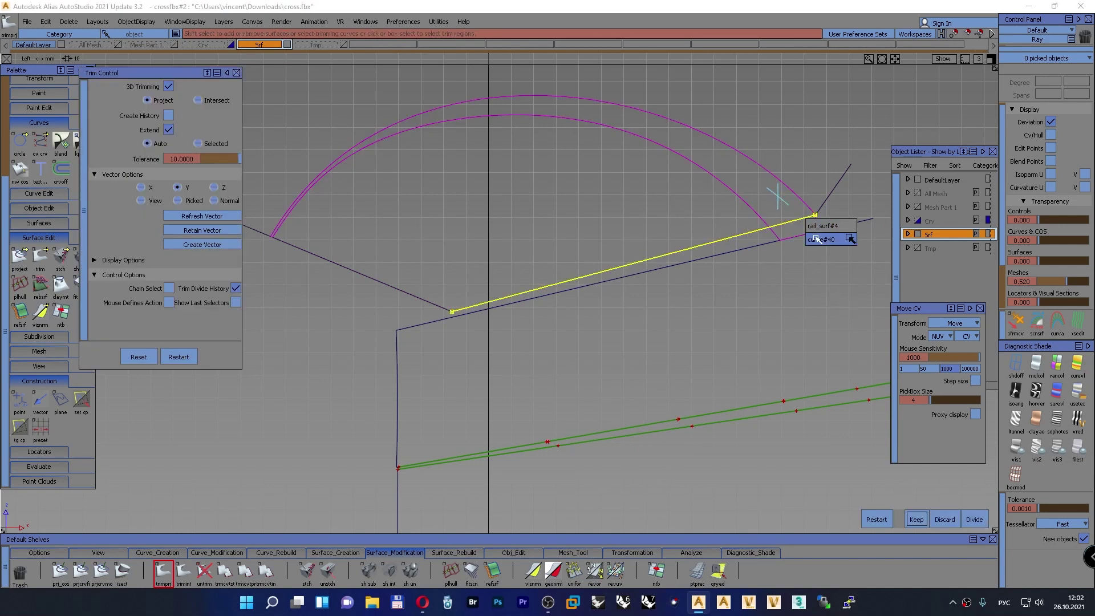
pyautogui.click(916, 519)
pyautogui.keyDown('ctrl'); pyautogui.keyDown('shift'); pyautogui.moveTo(662, 322); pyautogui.dragTo(668, 293); pyautogui.keyUp('shift'); pyautogui.keyUp('ctrl')
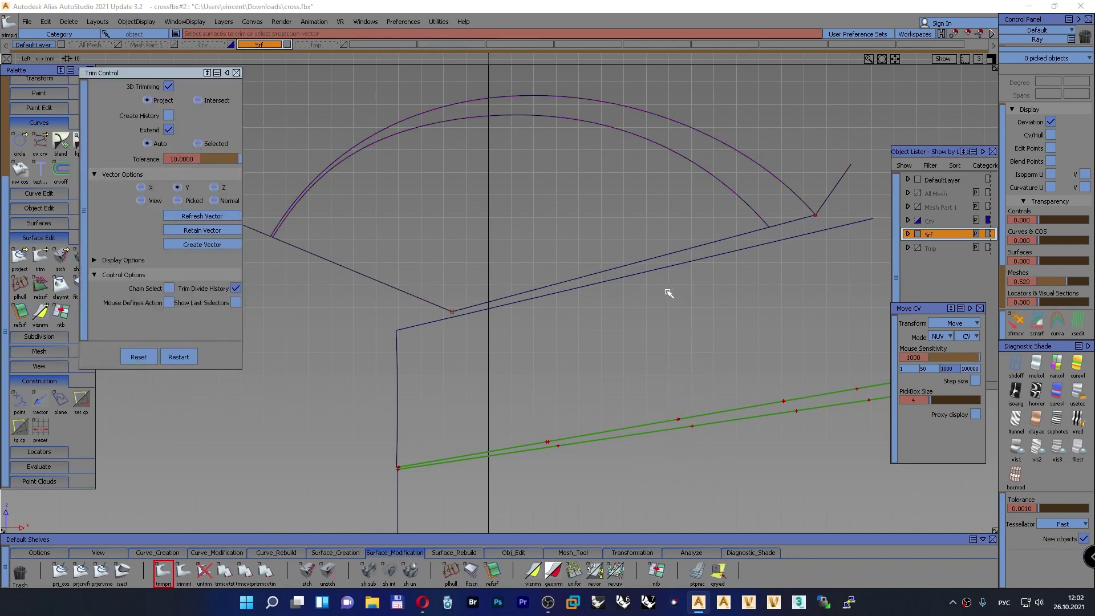
# Close the trim options and assign the slanted trimming line to the Crv layer
pyautogui.click(236, 72)
pyautogui.keyDown('alt'); pyautogui.keyDown('shift'); pyautogui.moveTo(715, 236); pyautogui.dragTo(473, 288, button='right'); pyautogui.keyUp('shift'); pyautogui.keyUp('alt')
pyautogui.keyDown('alt'); pyautogui.keyDown('shift'); pyautogui.moveTo(621, 268); pyautogui.dragTo(484, 267, button='middle'); pyautogui.keyUp('shift'); pyautogui.keyUp('alt')
pyautogui.keyDown('ctrl'); pyautogui.keyDown('shift'); pyautogui.moveTo(433, 236); pyautogui.dragTo(473, 242); pyautogui.keyUp('shift'); pyautogui.keyUp('ctrl')
pyautogui.moveTo(758, 389); pyautogui.dragTo(174, 99)
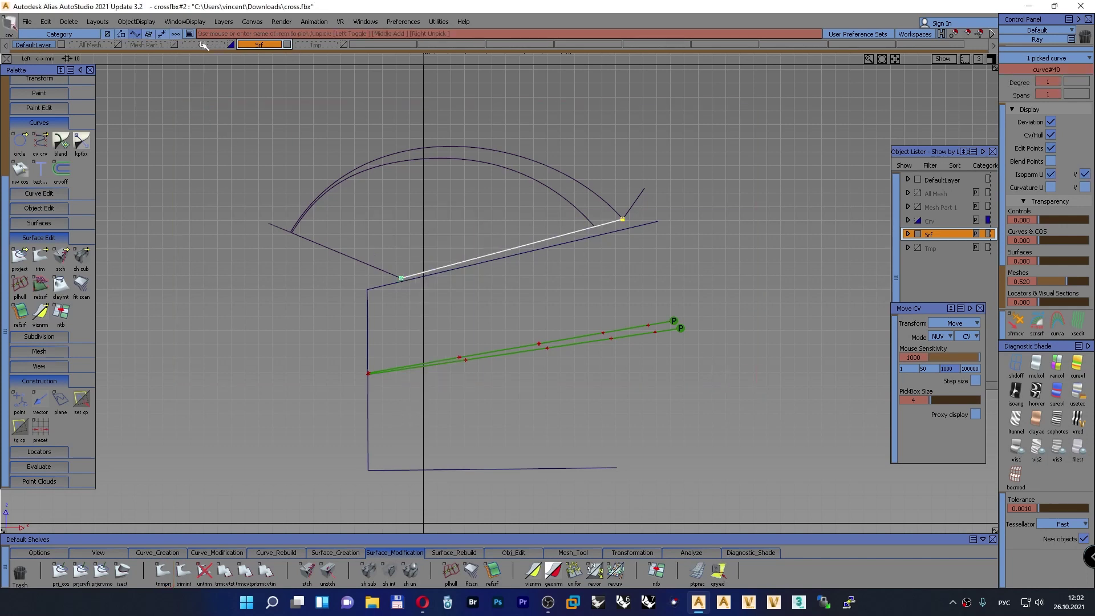
pyautogui.moveTo(202, 45); pyautogui.dragTo(203, 54)
pyautogui.keyDown('ctrl'); pyautogui.keyDown('shift'); pyautogui.moveTo(259, 125); pyautogui.dragTo(261, 100); pyautogui.keyUp('shift'); pyautogui.keyUp('ctrl')
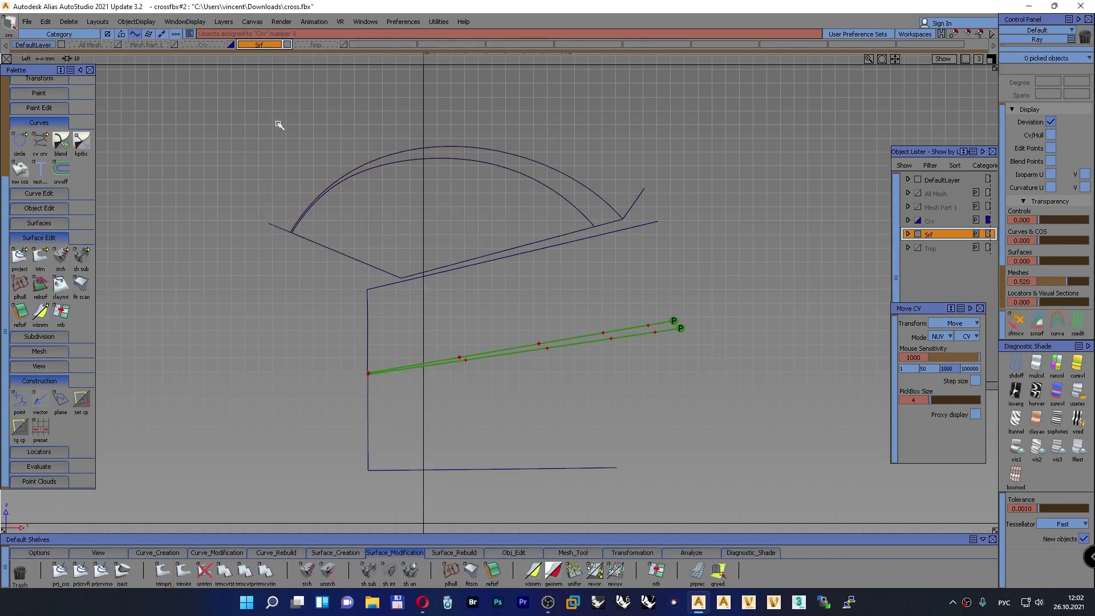
# Shade the model in perspective and create a freeform blend between the side surface's lower edge and the upper edge of the band below
pyautogui.press('F8')
pyautogui.click(1077, 391)
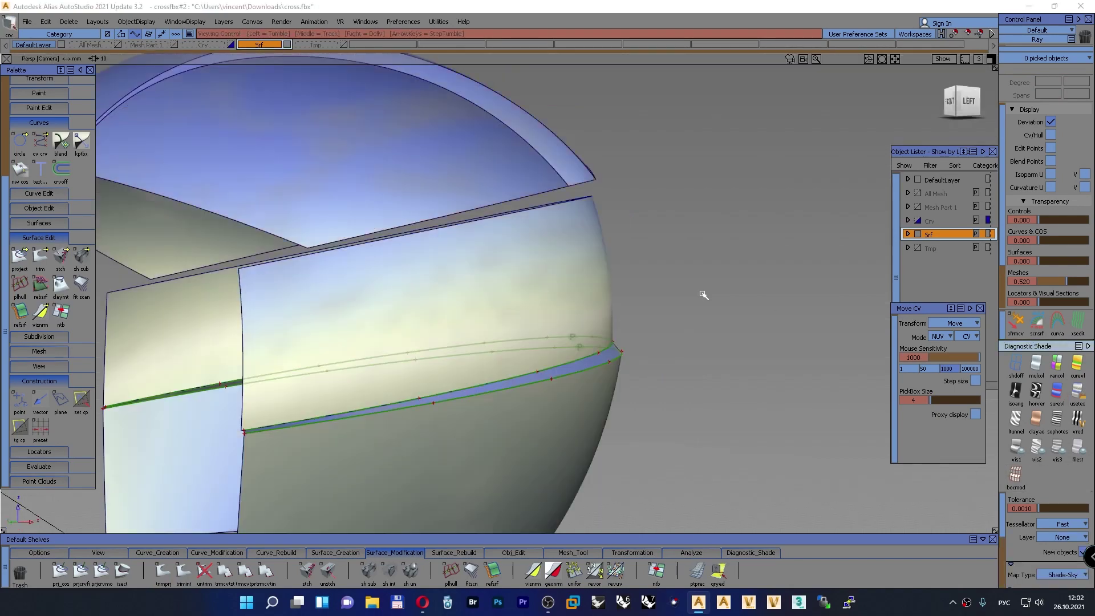
pyautogui.keyDown('alt'); pyautogui.keyDown('shift'); pyautogui.moveTo(703, 294); pyautogui.dragTo(486, 376); pyautogui.keyUp('shift'); pyautogui.keyUp('alt')
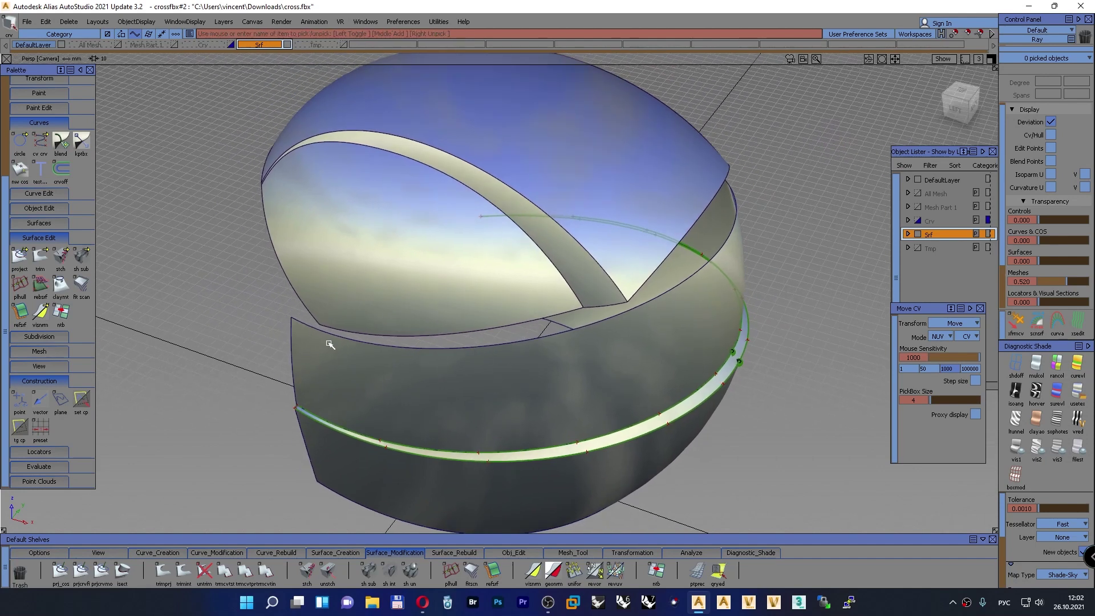
pyautogui.click(277, 553)
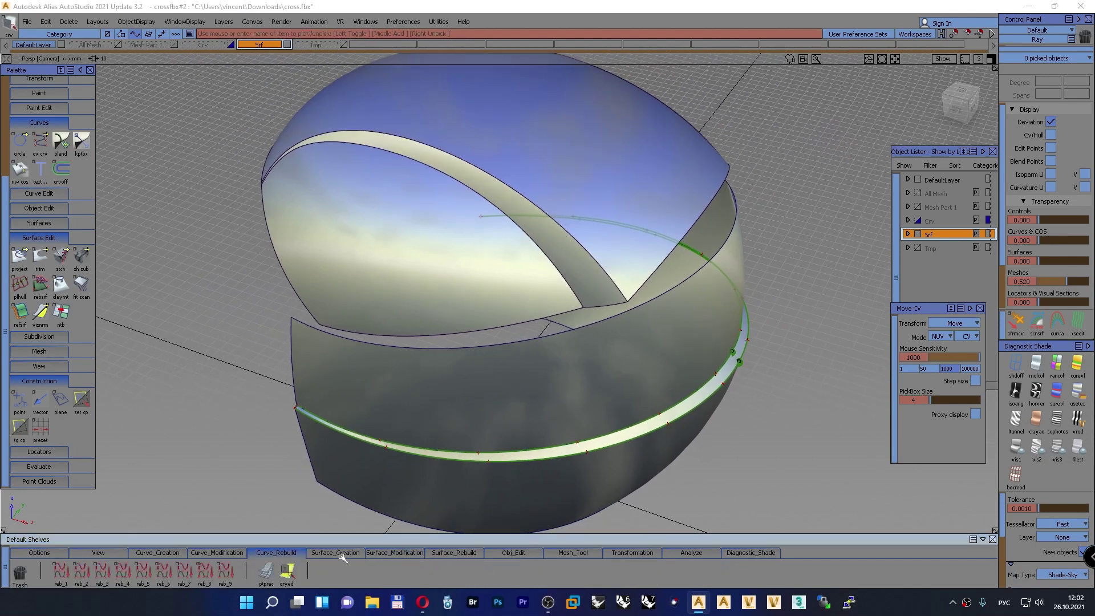
pyautogui.click(342, 556)
pyautogui.click(513, 570)
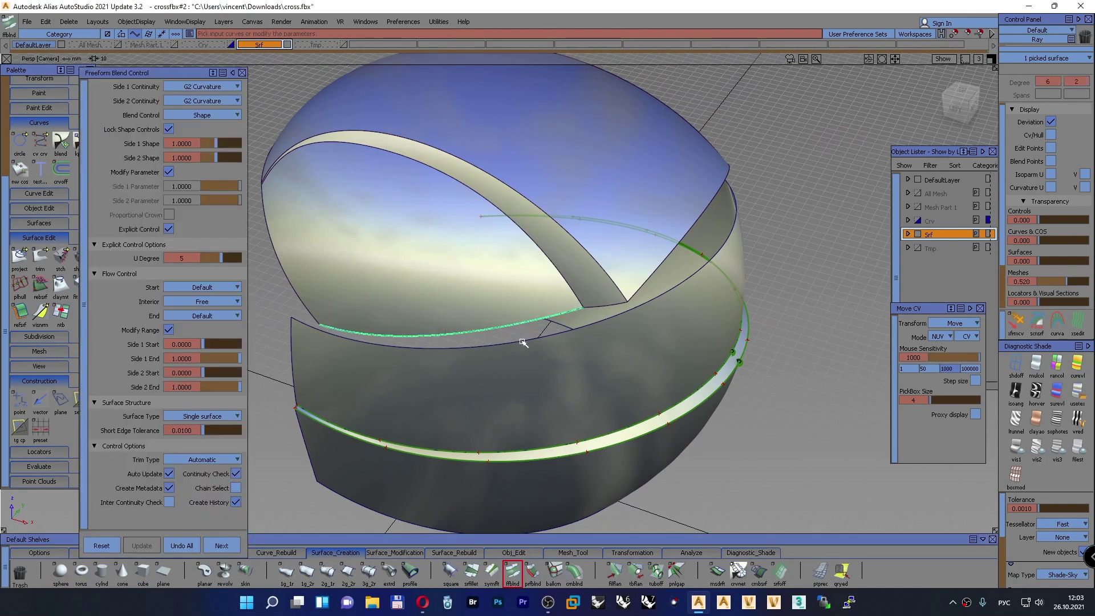
pyautogui.click(523, 342)
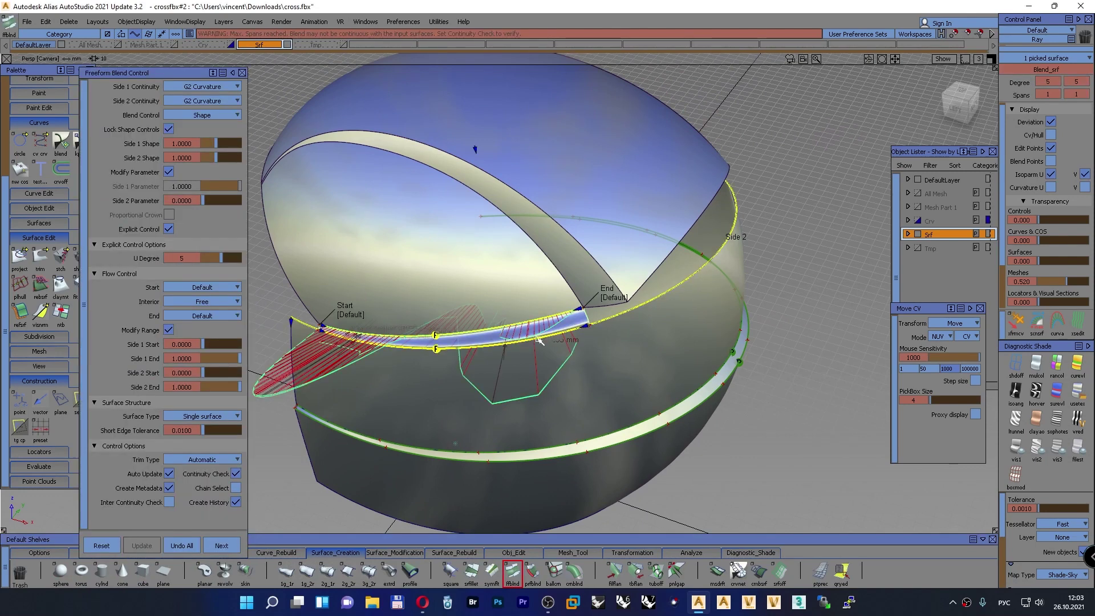
# Set both the Side 1 and Side 2 continuity of the freeform blend to G0 Position
pyautogui.click(203, 87)
pyautogui.click(199, 87)
pyautogui.click(197, 102)
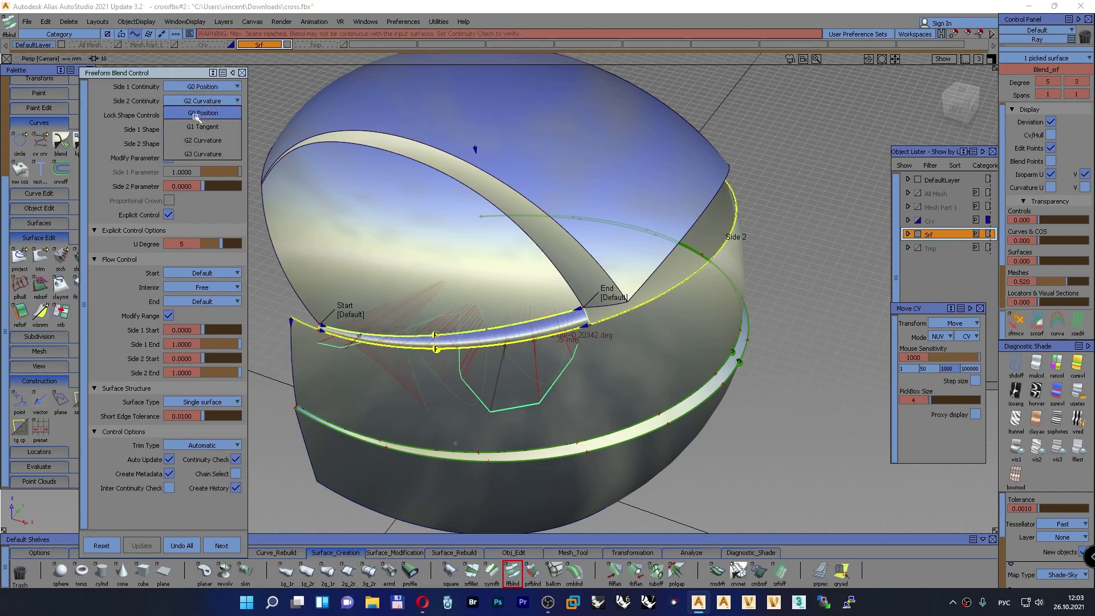
pyautogui.click(196, 117)
pyautogui.keyDown('alt'); pyautogui.keyDown('shift'); pyautogui.moveTo(400, 279); pyautogui.dragTo(446, 270); pyautogui.keyUp('shift'); pyautogui.keyUp('alt')
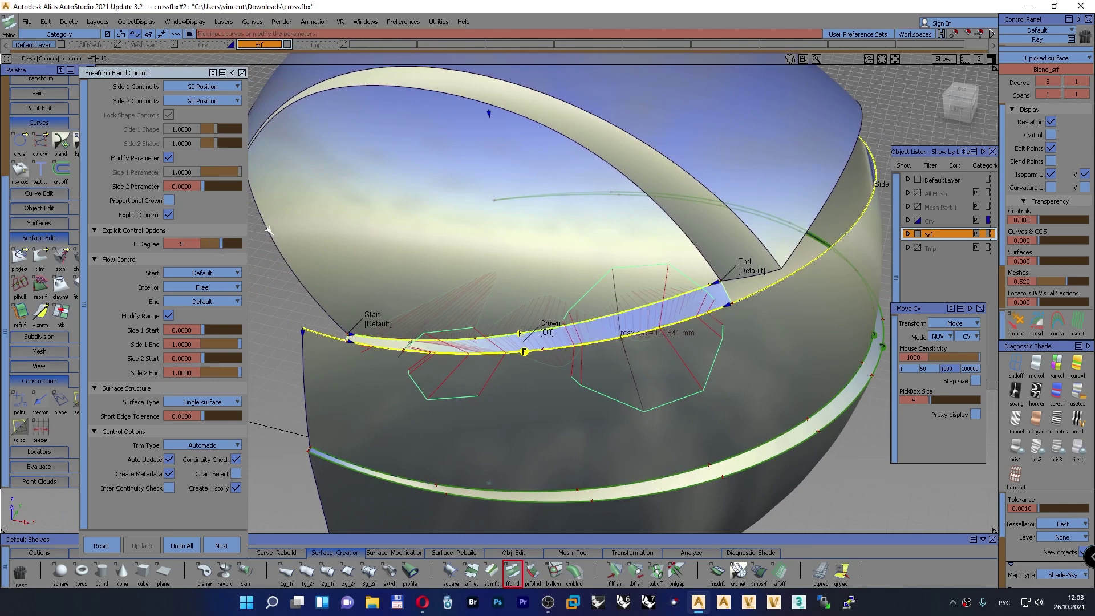
# Show the blend surface's CVs and hulls and set its degree to 6 in U and 3 in V
pyautogui.click(1049, 135)
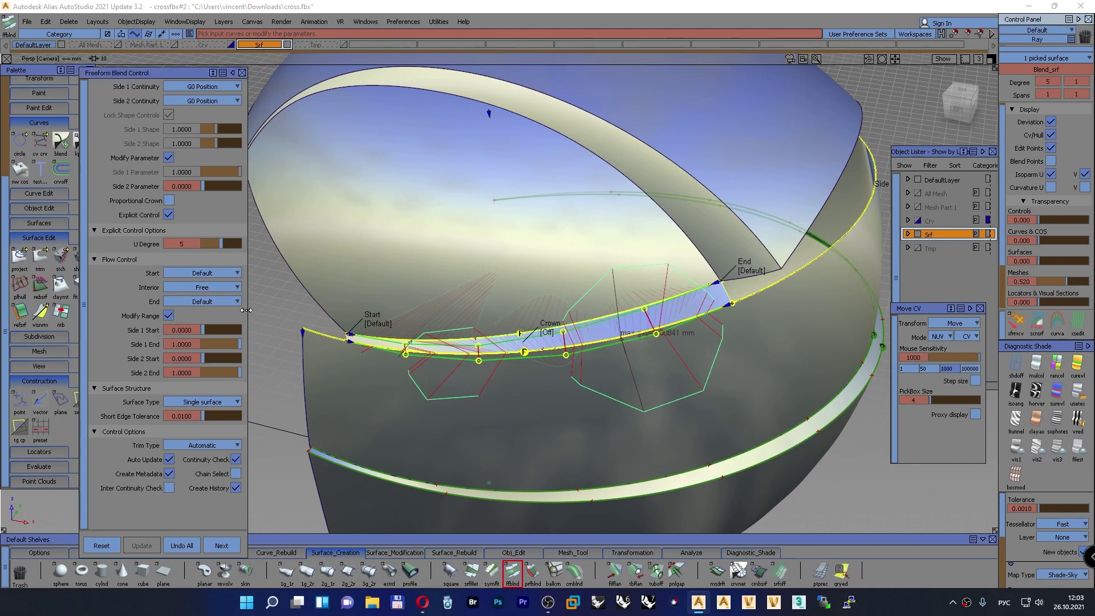
pyautogui.click(226, 248)
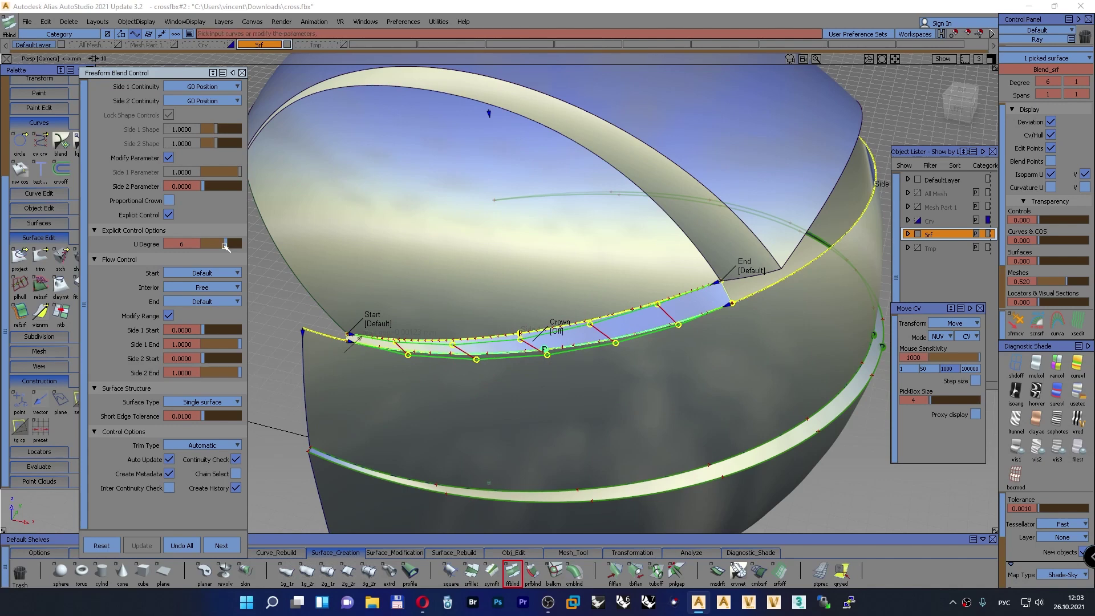
pyautogui.click(242, 73)
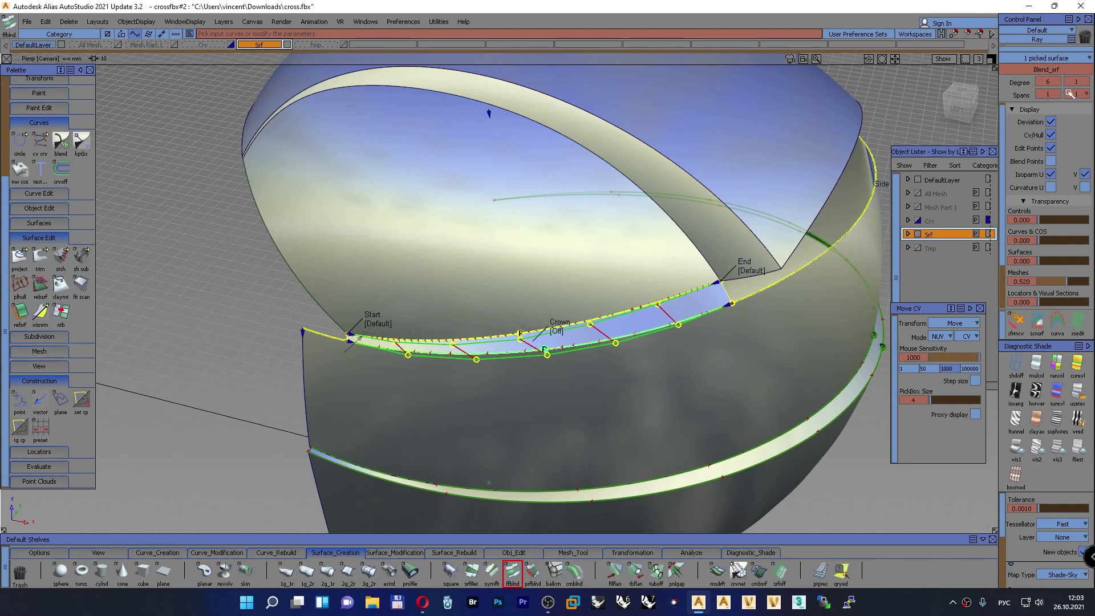
pyautogui.click(1083, 82)
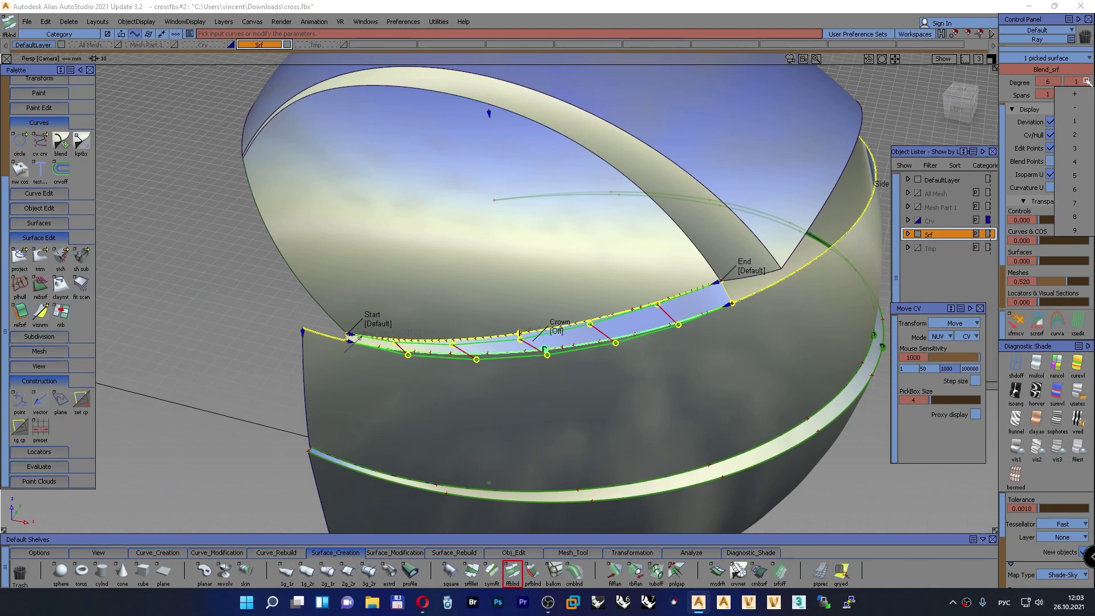
pyautogui.click(1080, 148)
pyautogui.click(494, 343)
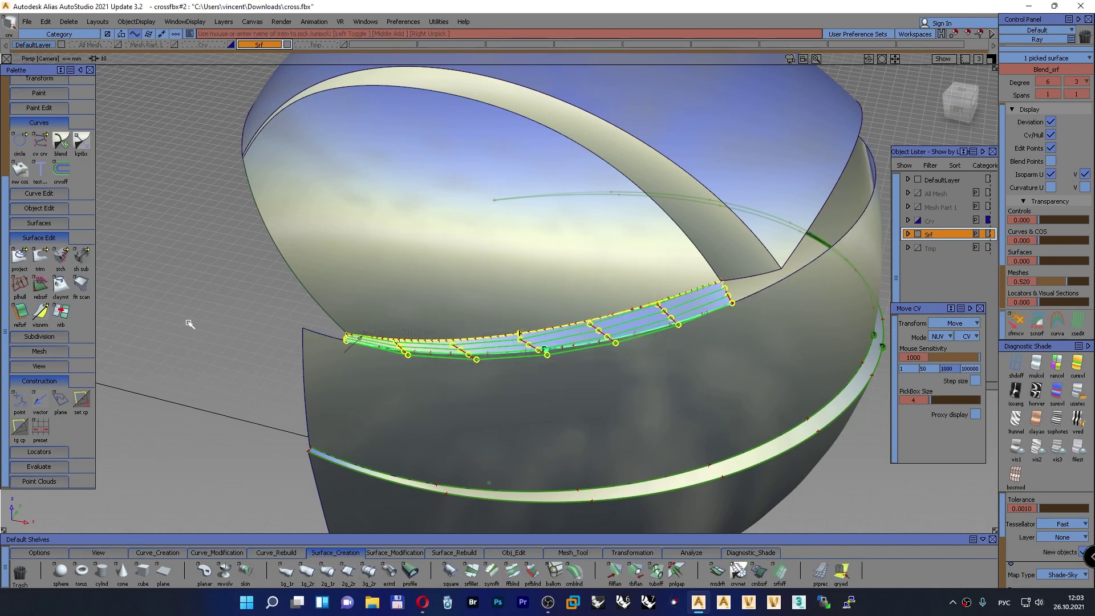
pyautogui.keyDown('ctrl'); pyautogui.keyDown('shift'); pyautogui.moveTo(189, 323); pyautogui.dragTo(188, 293); pyautogui.keyUp('shift'); pyautogui.keyUp('ctrl')
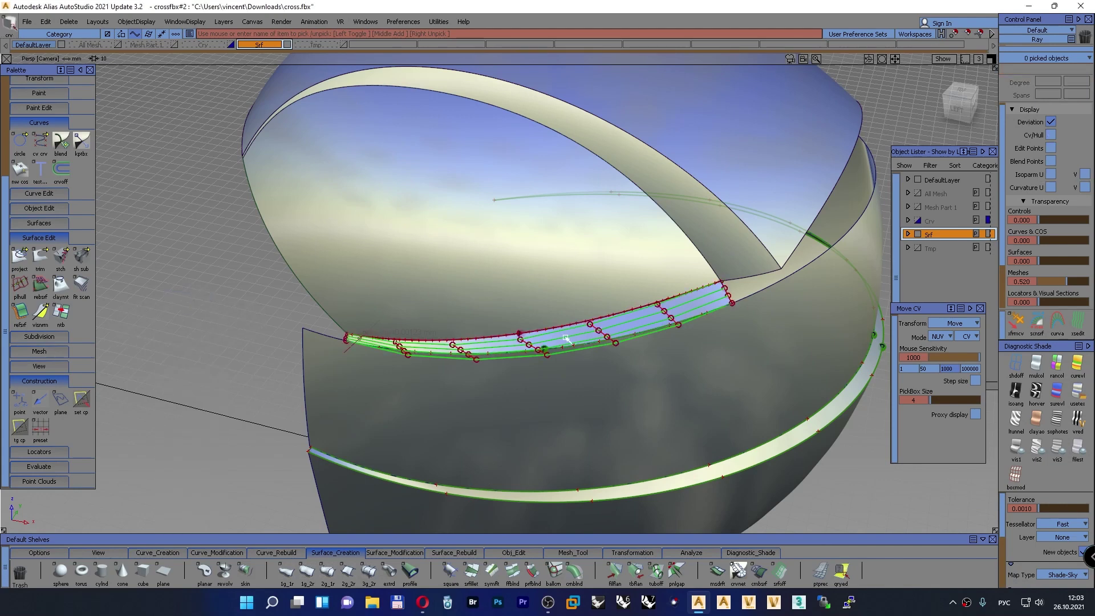
pyautogui.click(525, 552)
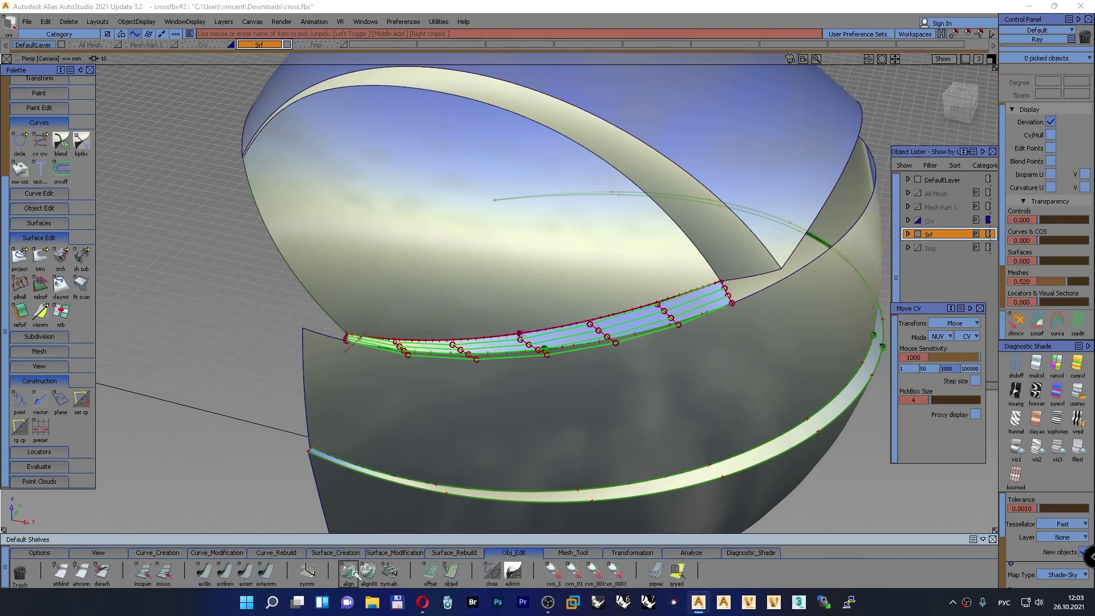
pyautogui.doubleClick(354, 574)
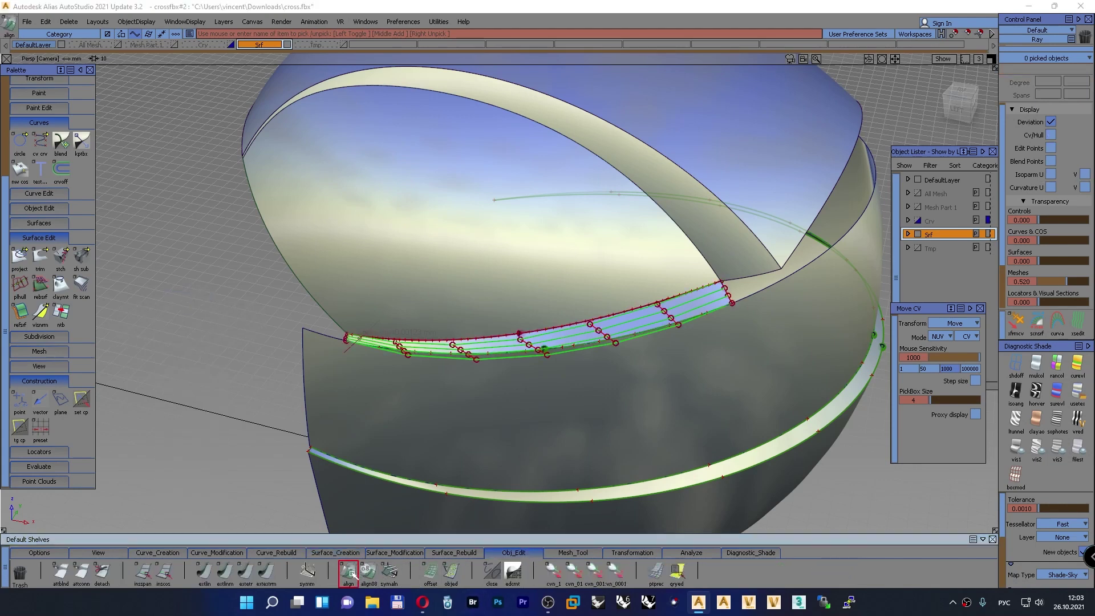
pyautogui.click(553, 329)
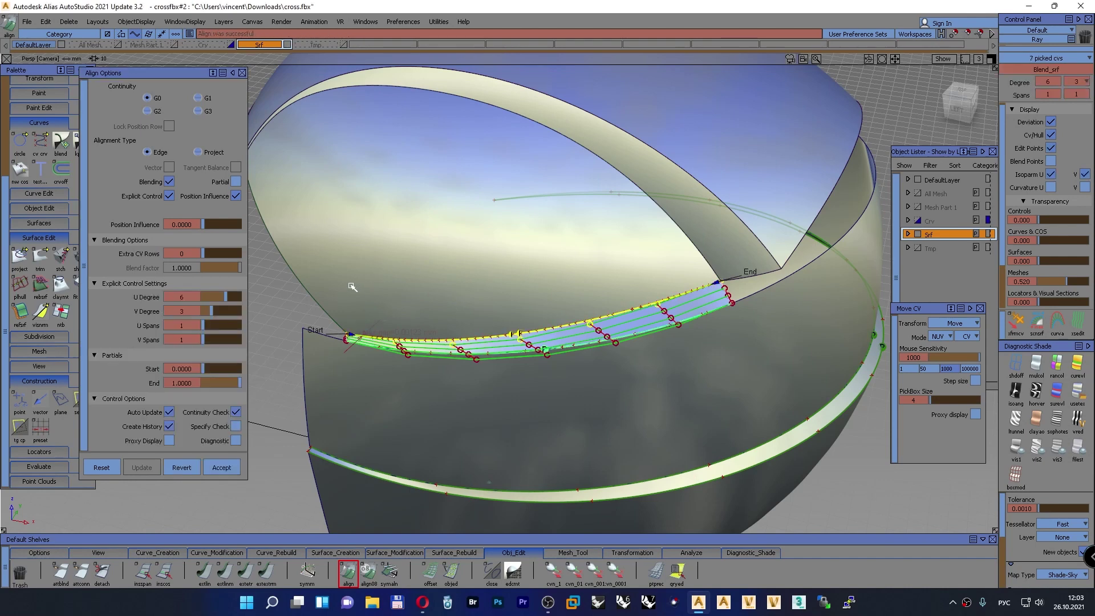
pyautogui.click(184, 464)
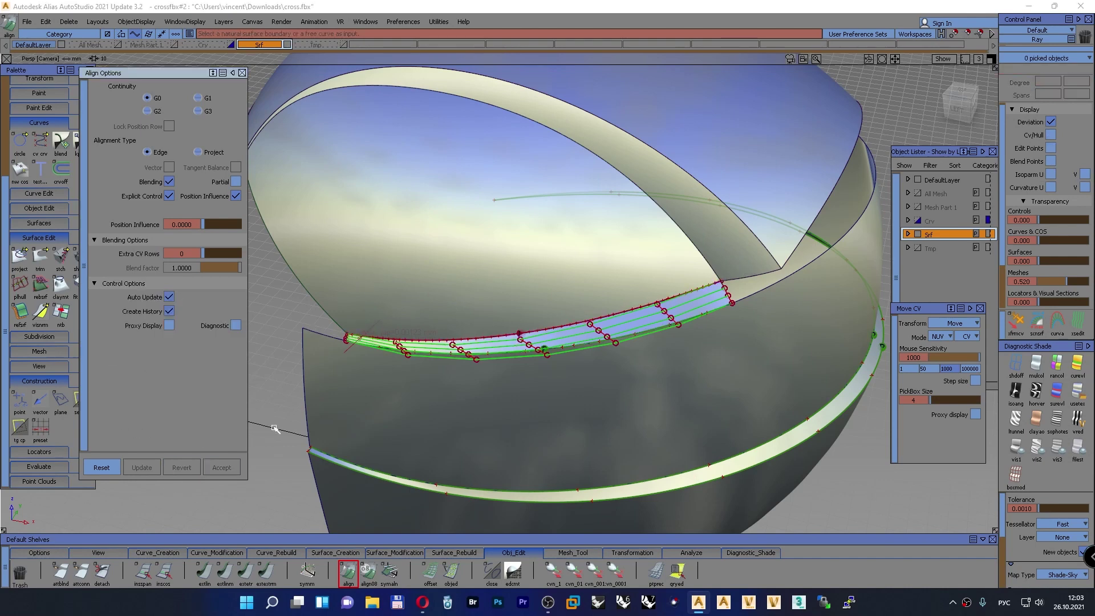
# Delete the continuity locator on the blend surface's upper edge
pyautogui.keyDown('ctrl'); pyautogui.keyDown('shift'); pyautogui.moveTo(466, 292); pyautogui.dragTo(471, 364); pyautogui.keyUp('shift'); pyautogui.keyUp('ctrl')
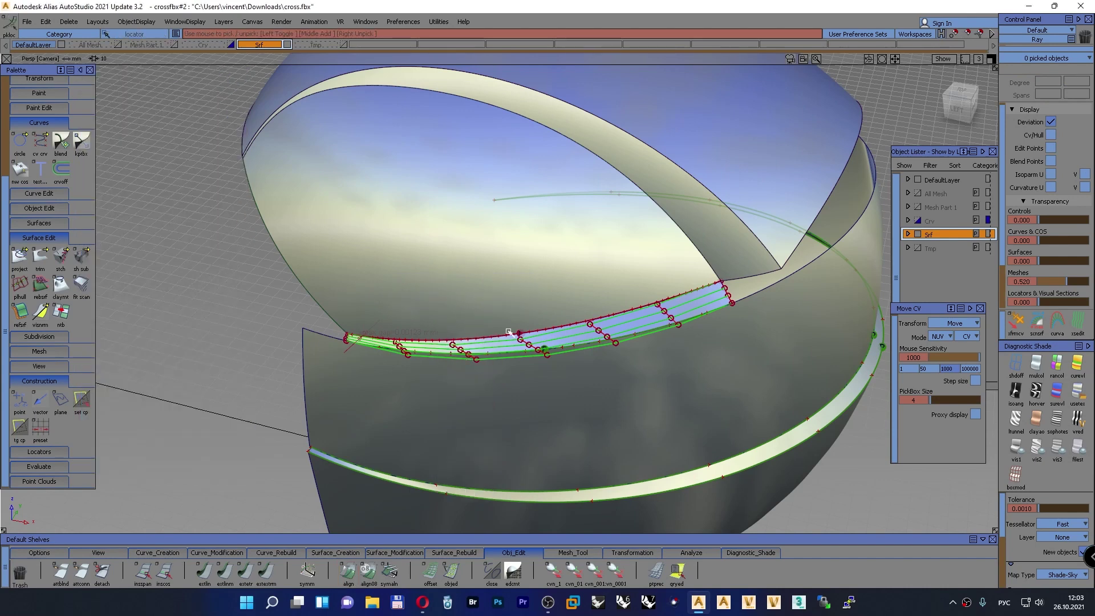
pyautogui.press('Delete')
pyautogui.press('Return')
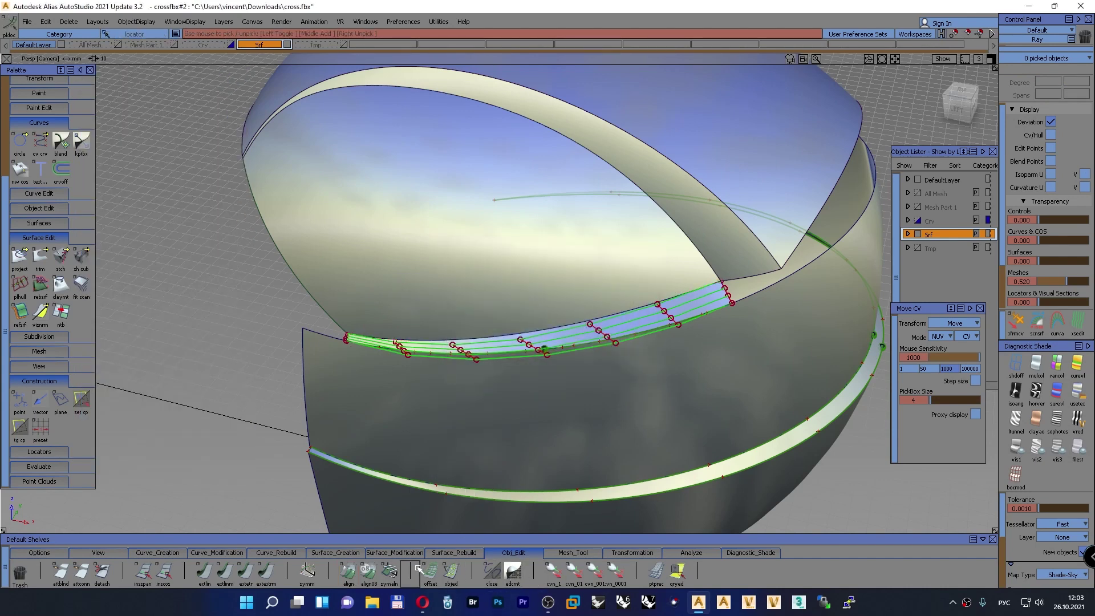
# Align the blend surface's upper edge to the dome panel with G0 continuity, Project alignment and Position Influence 1.0
pyautogui.doubleClick(349, 572)
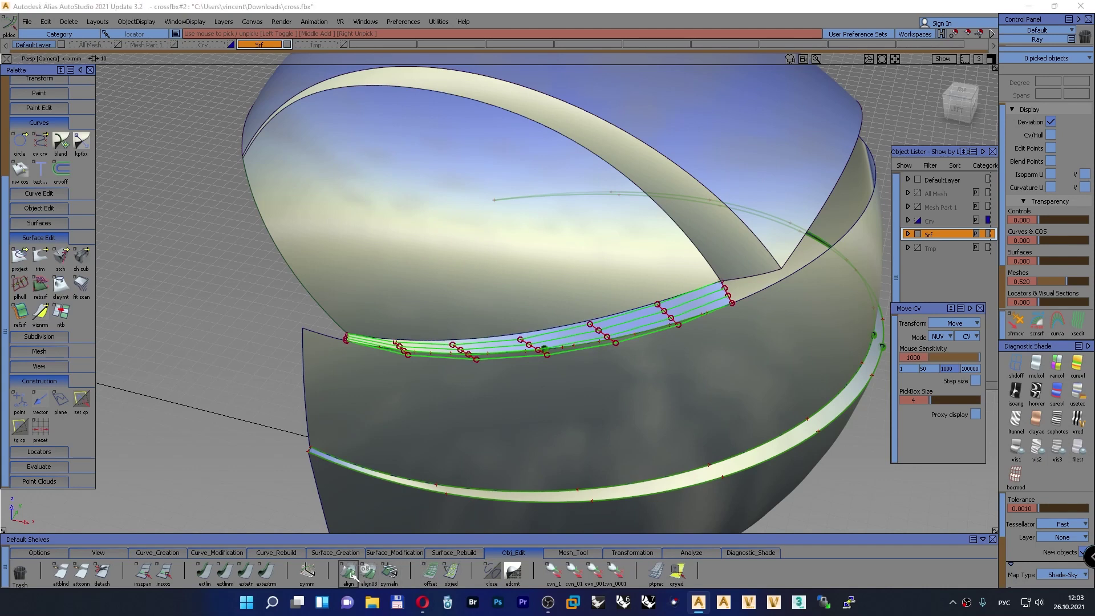
pyautogui.click(553, 331)
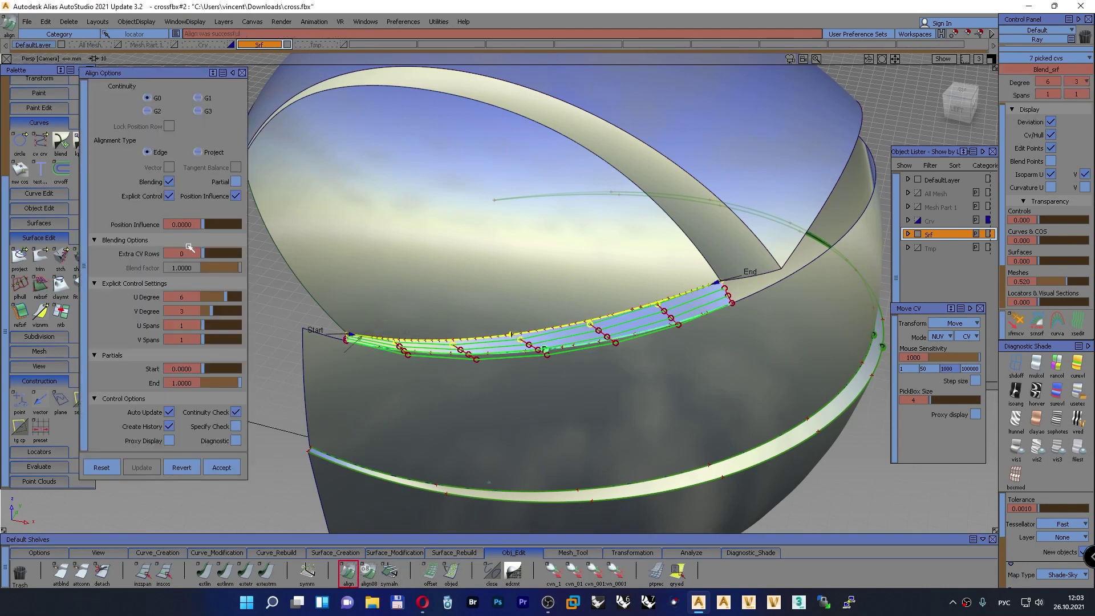
pyautogui.moveTo(201, 226)
pyautogui.mouseDown()
pyautogui.moveTo(249, 231)
pyautogui.moveTo(200, 229)
pyautogui.mouseUp()
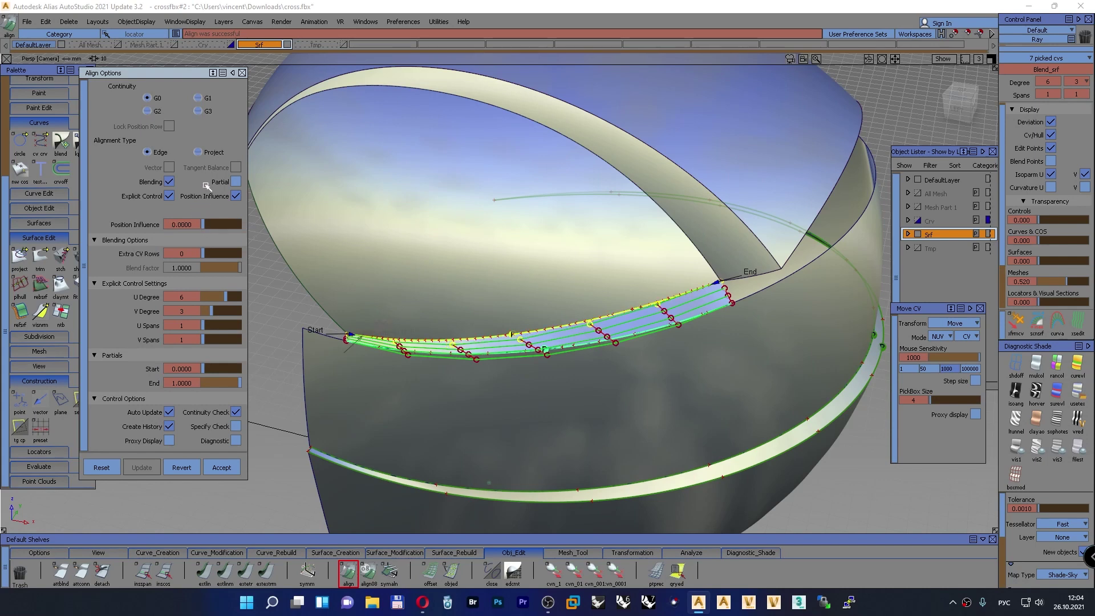
pyautogui.click(198, 152)
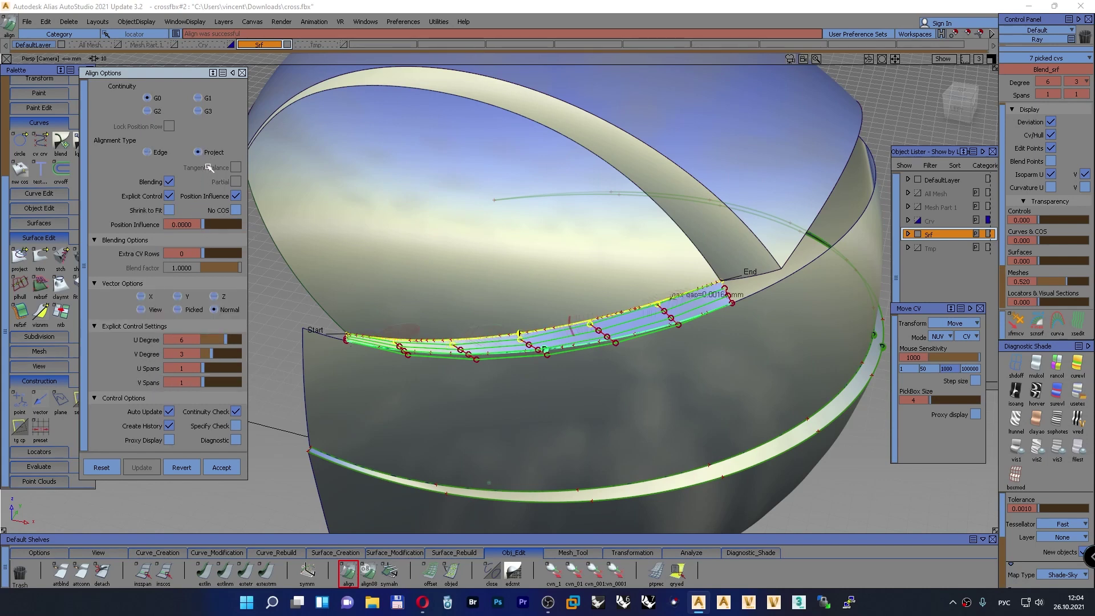
pyautogui.moveTo(204, 225); pyautogui.dragTo(247, 226)
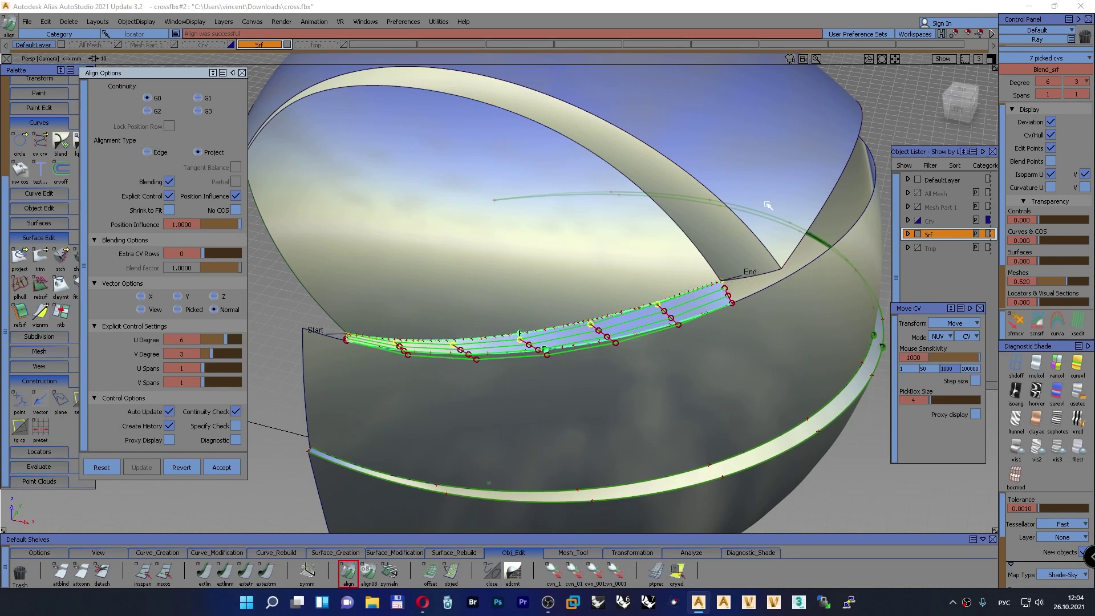
# Set the alignment's Extra CV Rows to 3 and close the Align options
pyautogui.click(959, 93)
pyautogui.moveTo(962, 150); pyautogui.dragTo(970, 119)
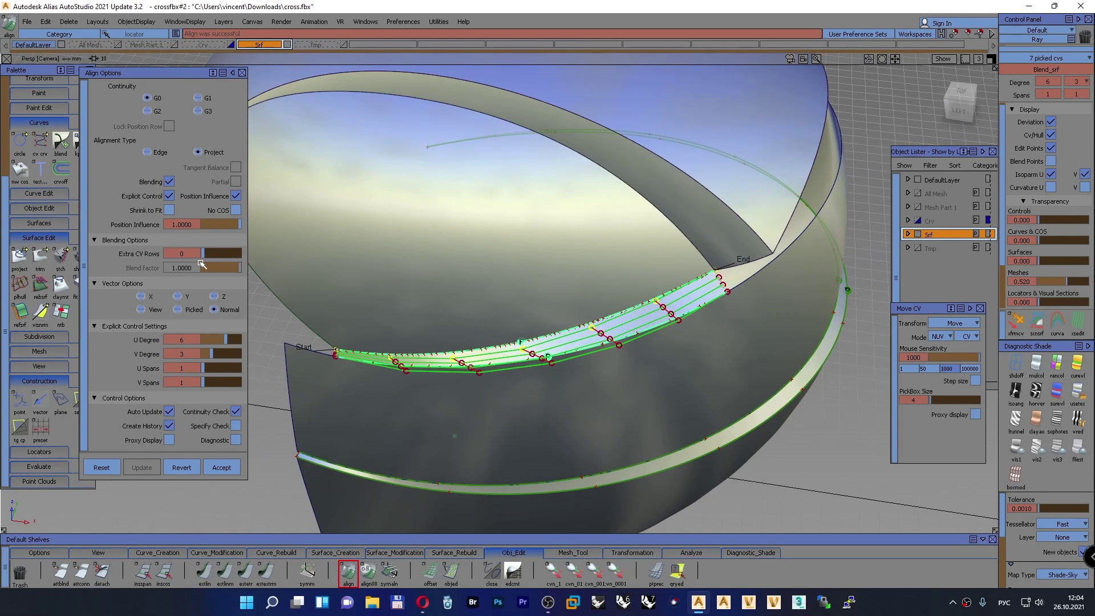
pyautogui.moveTo(203, 253); pyautogui.dragTo(214, 254)
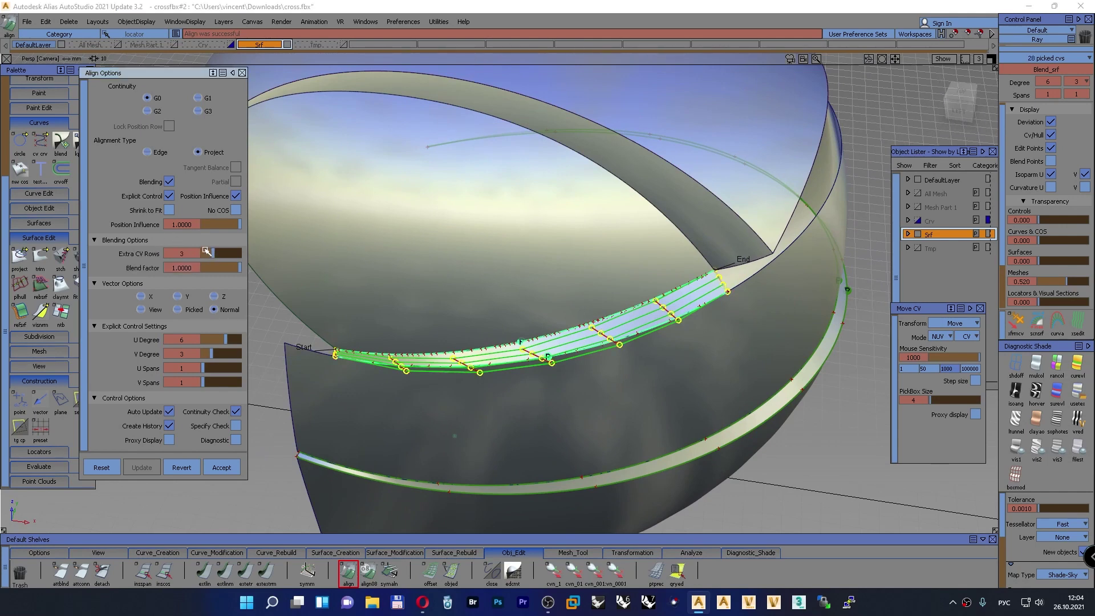
pyautogui.click(242, 72)
# Hide the CVs and hulls of the aligned blend surface and clear the selection
pyautogui.keyDown('alt'); pyautogui.keyDown('shift'); pyautogui.moveTo(489, 247); pyautogui.dragTo(500, 277); pyautogui.keyUp('shift'); pyautogui.keyUp('alt')
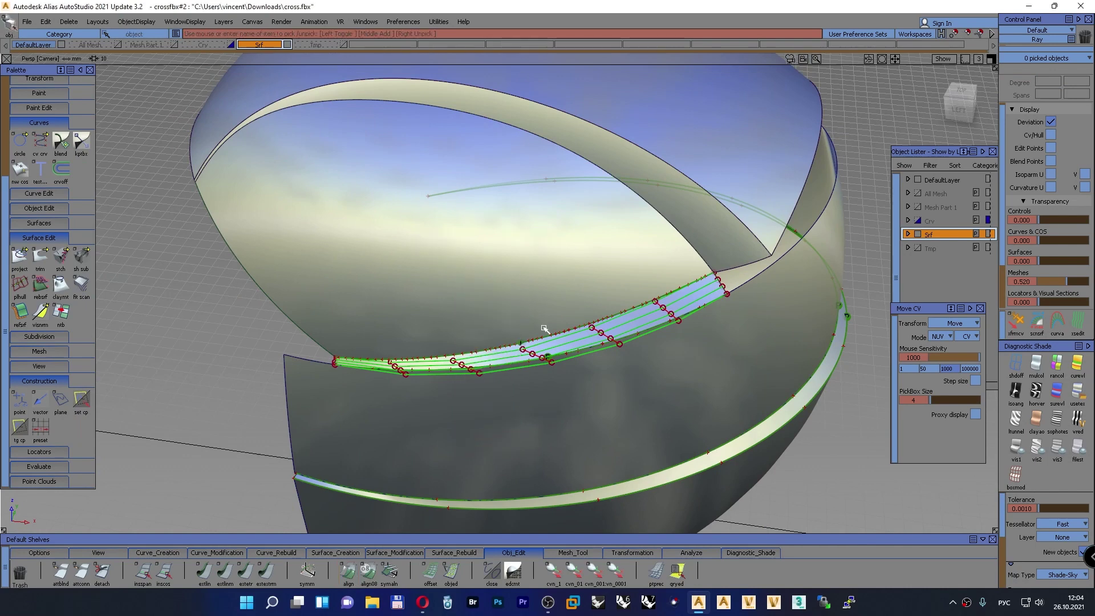
pyautogui.click(544, 329)
pyautogui.keyDown('ctrl'); pyautogui.keyDown('shift'); pyautogui.moveTo(514, 282); pyautogui.dragTo(463, 298, button='right'); pyautogui.keyUp('shift'); pyautogui.keyUp('ctrl')
pyautogui.keyDown('ctrl'); pyautogui.keyDown('shift'); pyautogui.moveTo(454, 273); pyautogui.dragTo(433, 265); pyautogui.keyUp('shift'); pyautogui.keyUp('ctrl')
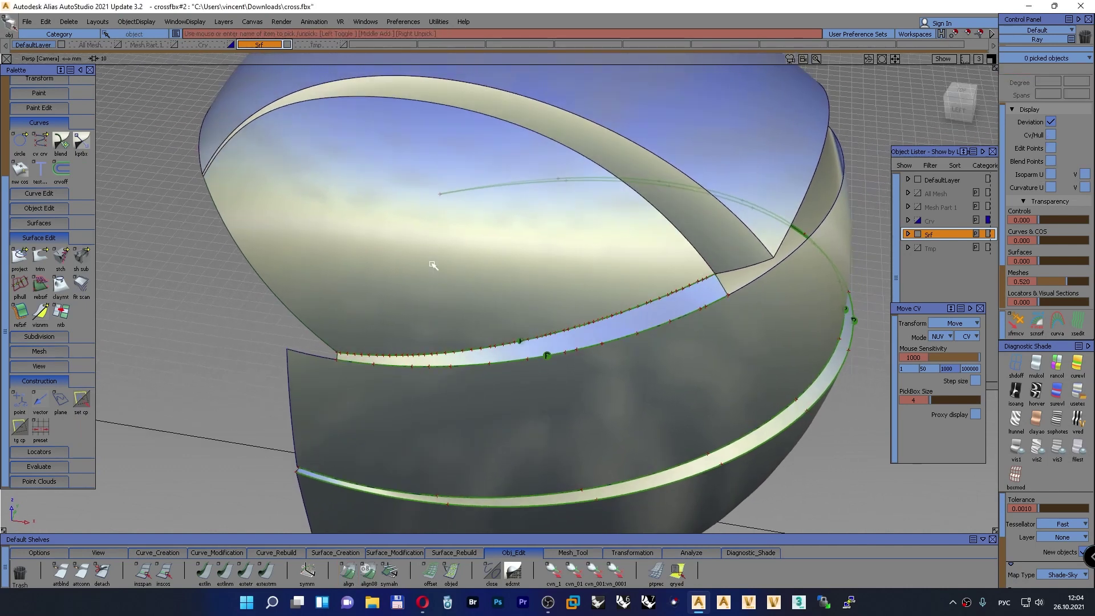
# Mirror a duplicate of the aligned blend surface to the opposite side of the helmet
pyautogui.keyDown('ctrl'); pyautogui.keyDown('shift'); pyautogui.moveTo(434, 266); pyautogui.dragTo(436, 274, button='right'); pyautogui.keyUp('shift'); pyautogui.keyUp('ctrl')
pyautogui.click(529, 358)
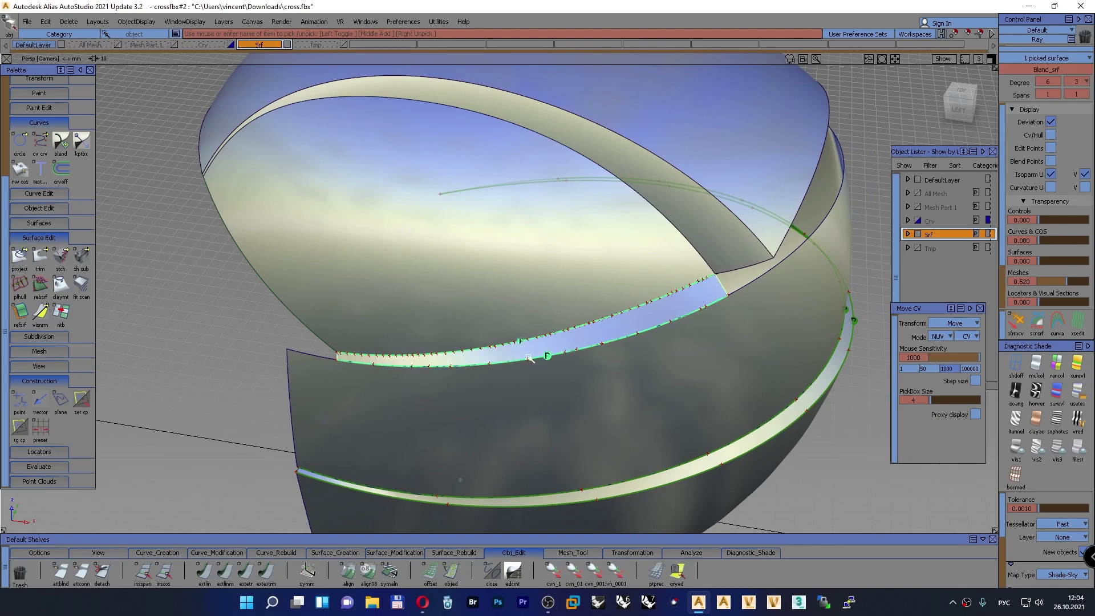
pyautogui.click(60, 552)
pyautogui.click(591, 570)
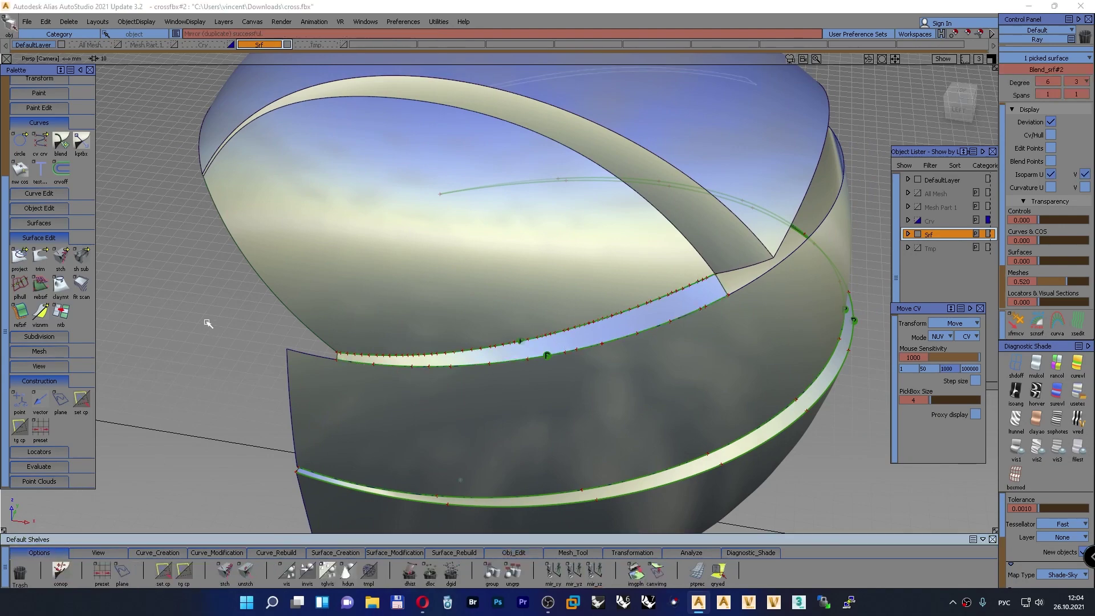
# Check the G0 surface continuity along the lower edge of the mirrored blend strip
pyautogui.keyDown('alt'); pyautogui.keyDown('shift'); pyautogui.moveTo(205, 298); pyautogui.dragTo(547, 292, button='right'); pyautogui.keyUp('shift'); pyautogui.keyUp('alt')
pyautogui.keyDown('alt'); pyautogui.keyDown('shift'); pyautogui.moveTo(548, 292); pyautogui.dragTo(573, 317); pyautogui.keyUp('shift'); pyautogui.keyUp('alt')
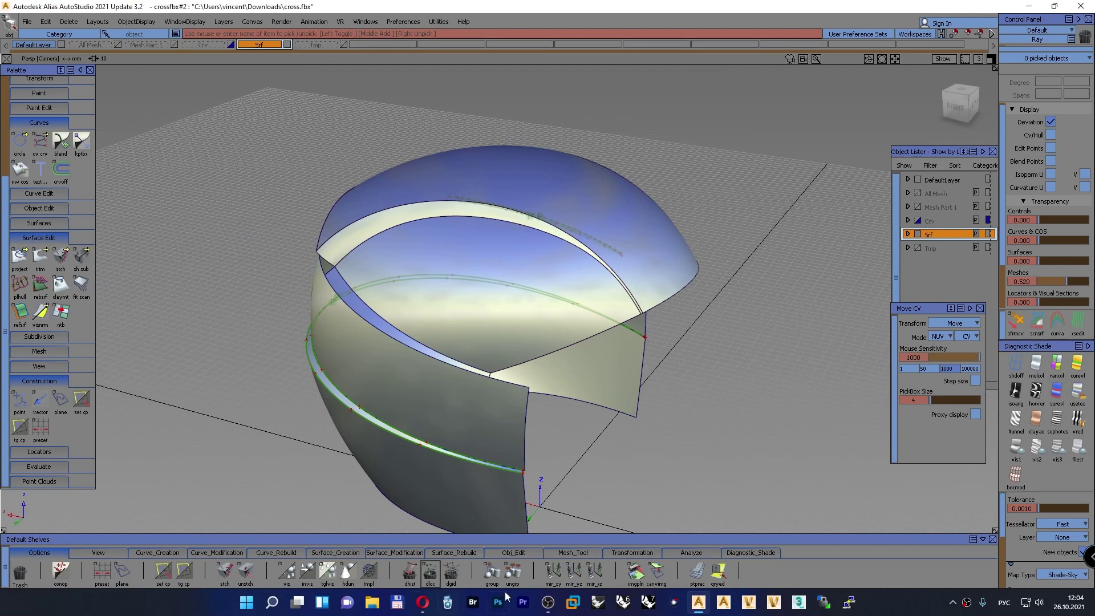
pyautogui.click(686, 553)
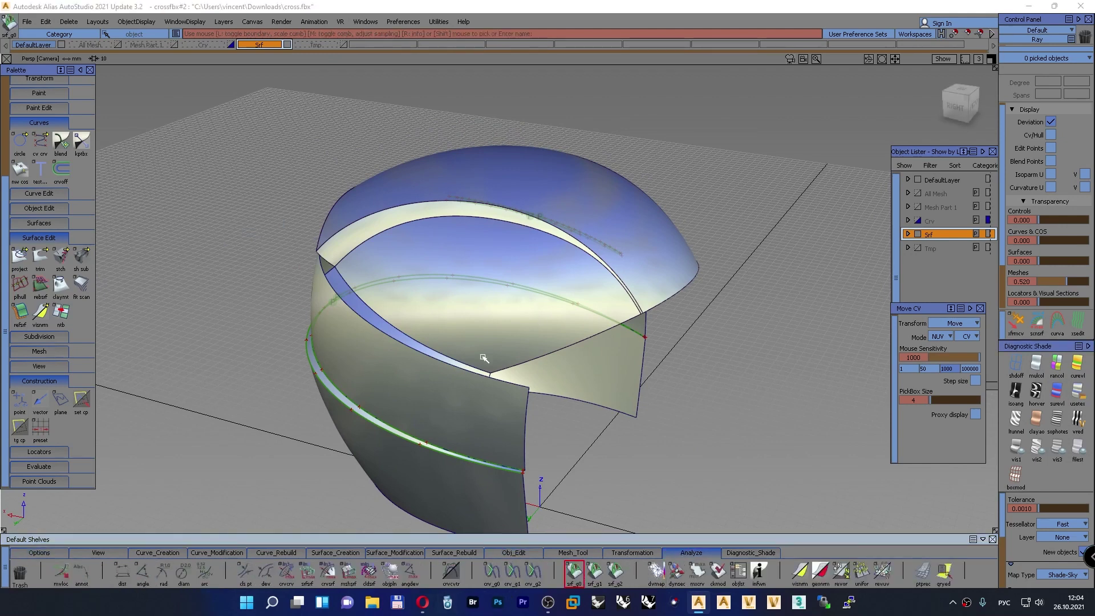
pyautogui.click(460, 367)
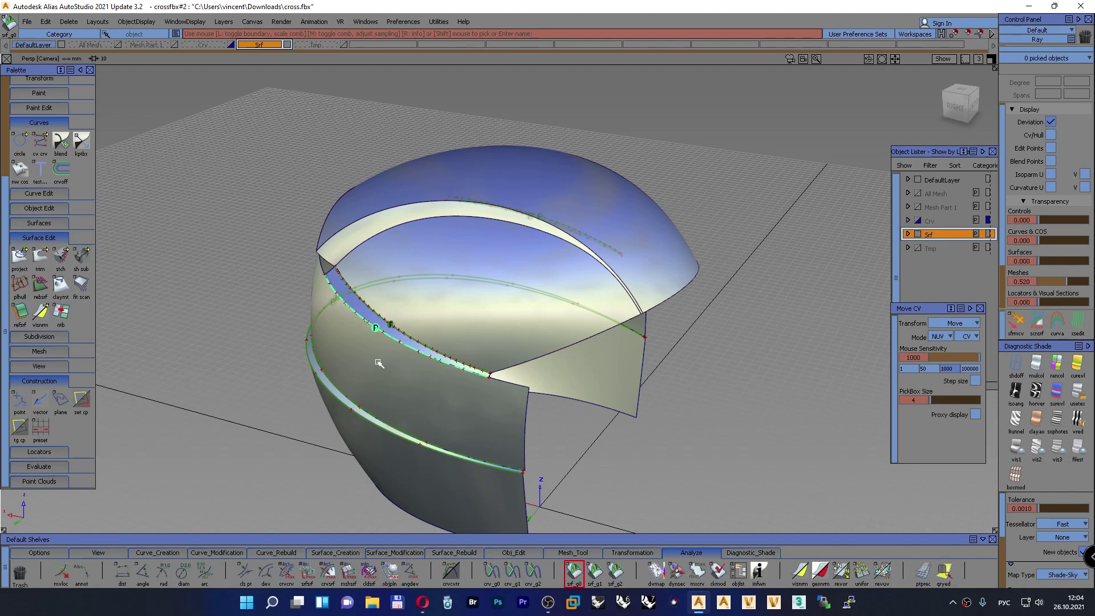
pyautogui.keyDown('ctrl'); pyautogui.keyDown('shift'); pyautogui.moveTo(251, 272); pyautogui.dragTo(250, 246); pyautogui.keyUp('shift'); pyautogui.keyUp('ctrl')
# Check the G0 surface continuity along the inner and outer edges of the arched strip on the upper shell
pyautogui.keyDown('alt'); pyautogui.keyDown('shift'); pyautogui.moveTo(274, 297); pyautogui.dragTo(285, 262); pyautogui.keyUp('shift'); pyautogui.keyUp('alt')
pyautogui.keyDown('alt'); pyautogui.keyDown('shift'); pyautogui.moveTo(302, 262); pyautogui.dragTo(385, 261, button='right'); pyautogui.keyUp('shift'); pyautogui.keyUp('alt')
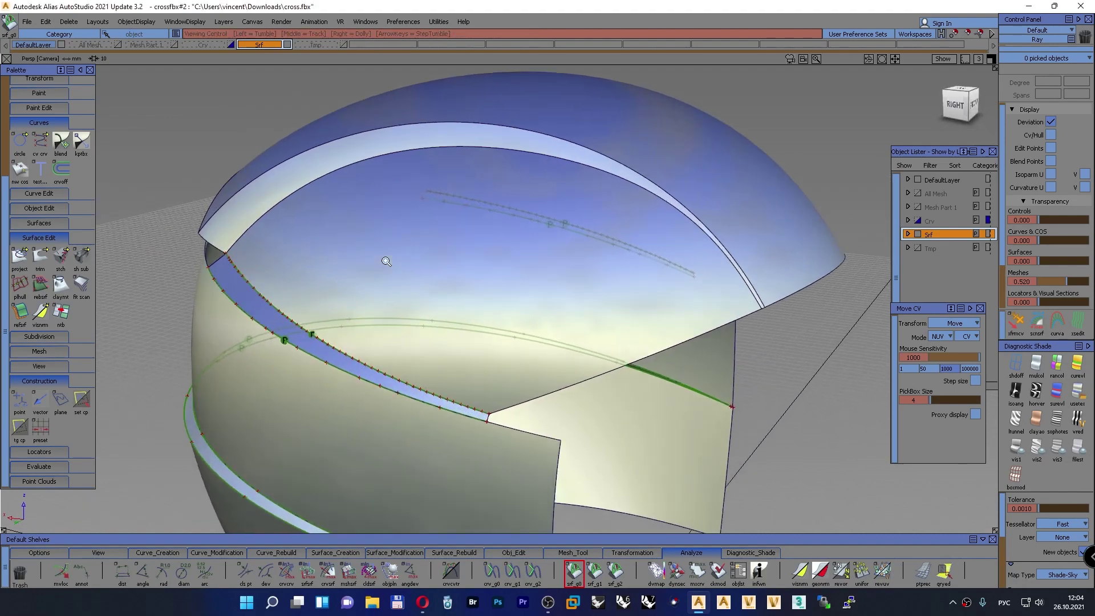
pyautogui.keyDown('alt'); pyautogui.keyDown('shift'); pyautogui.moveTo(386, 261); pyautogui.dragTo(391, 293); pyautogui.keyUp('shift'); pyautogui.keyUp('alt')
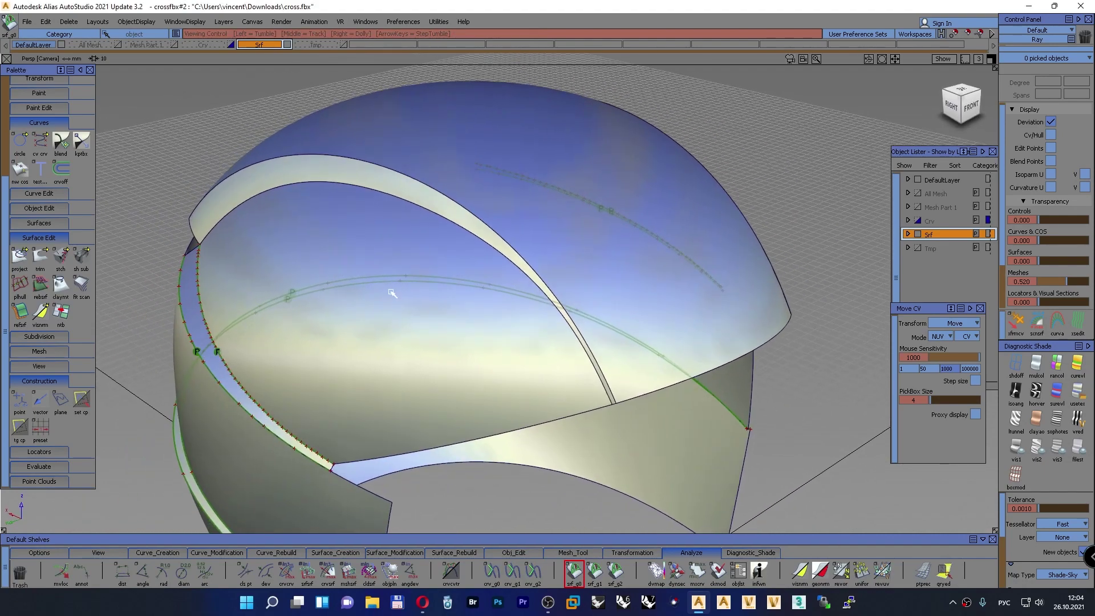
pyautogui.click(448, 216)
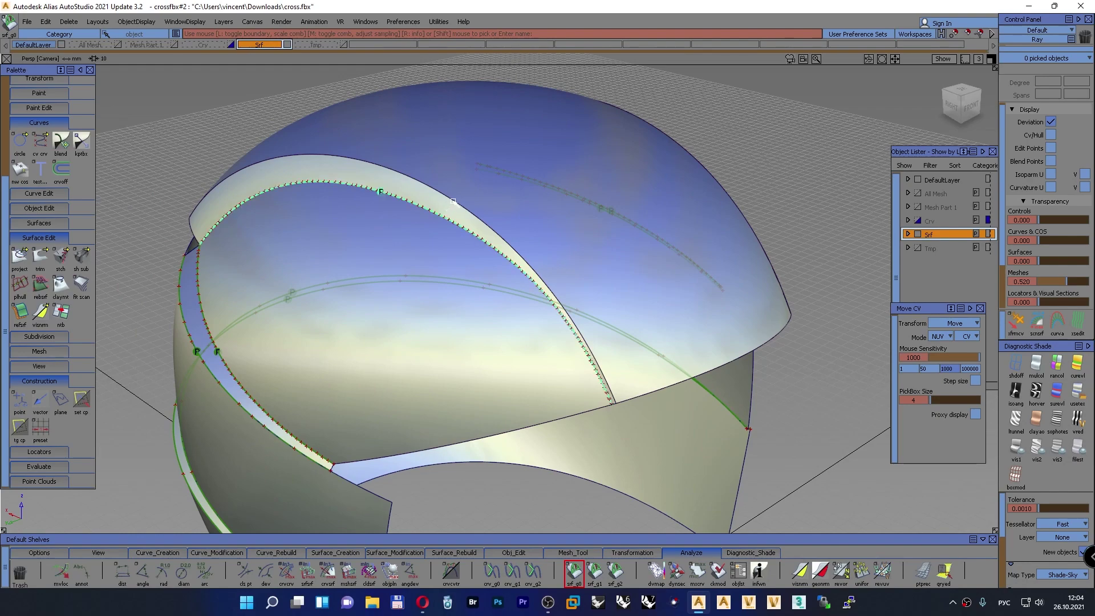
pyautogui.keyDown('alt'); pyautogui.keyDown('shift'); pyautogui.moveTo(453, 201); pyautogui.dragTo(448, 165); pyautogui.keyUp('shift'); pyautogui.keyUp('alt')
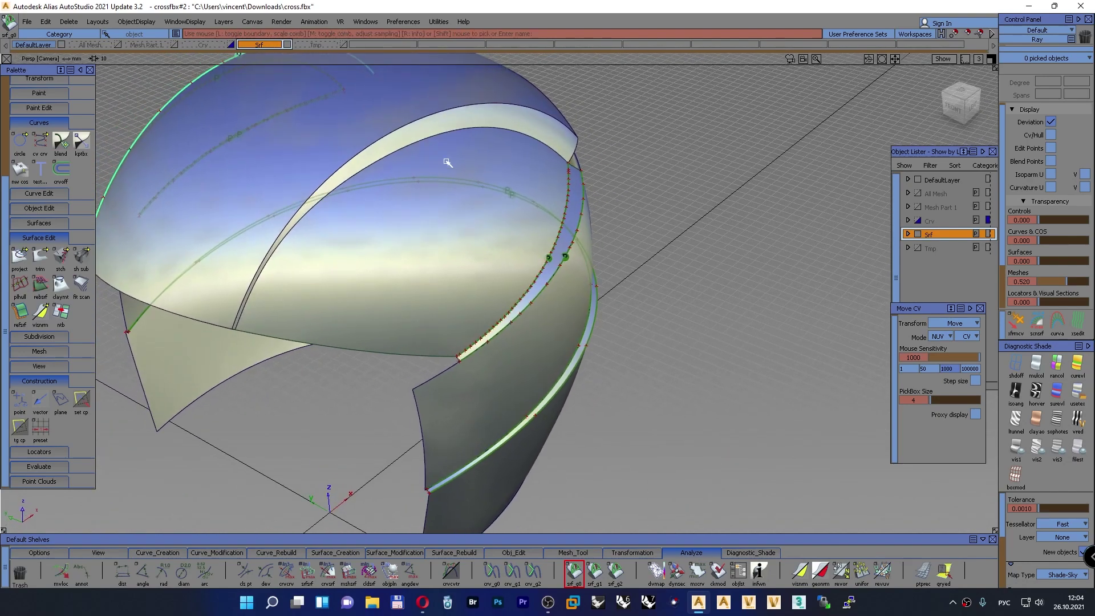
pyautogui.click(467, 111)
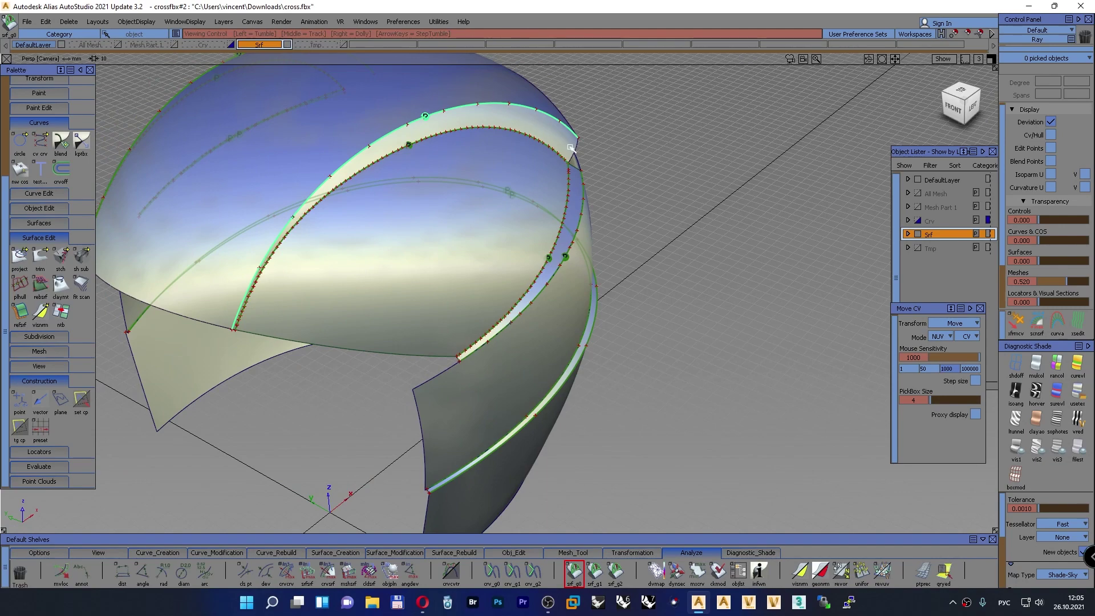
# Show the Mesh Part 1 layer and compare the surfaces with the helmet mesh from the left side
pyautogui.keyDown('alt'); pyautogui.keyDown('shift'); pyautogui.moveTo(576, 147); pyautogui.dragTo(582, 336); pyautogui.keyUp('shift'); pyautogui.keyUp('alt')
pyautogui.keyDown('alt'); pyautogui.keyDown('shift'); pyautogui.moveTo(583, 336); pyautogui.dragTo(518, 298, button='right'); pyautogui.keyUp('shift'); pyautogui.keyUp('alt')
pyautogui.keyDown('alt'); pyautogui.keyDown('shift'); pyautogui.moveTo(518, 298); pyautogui.dragTo(577, 352, button='middle'); pyautogui.keyUp('shift'); pyautogui.keyUp('alt')
pyautogui.keyDown('alt'); pyautogui.keyDown('shift'); pyautogui.moveTo(576, 352); pyautogui.dragTo(561, 328); pyautogui.keyUp('shift'); pyautogui.keyUp('alt')
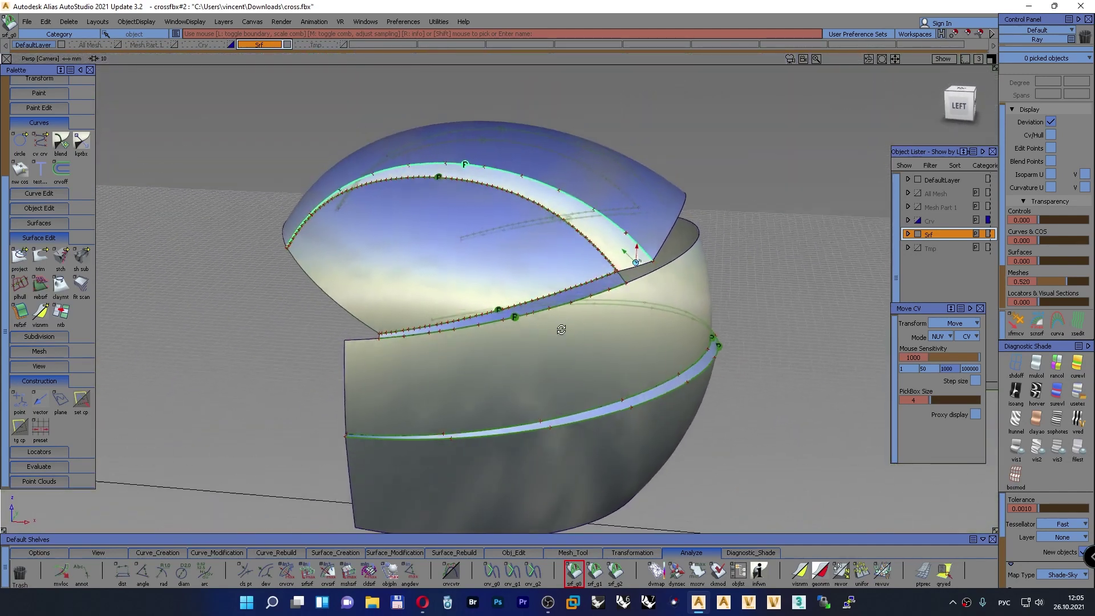
pyautogui.keyDown('alt'); pyautogui.keyDown('shift'); pyautogui.moveTo(562, 336); pyautogui.dragTo(558, 341, button='right'); pyautogui.keyUp('shift'); pyautogui.keyUp('alt')
pyautogui.keyDown('alt'); pyautogui.keyDown('shift'); pyautogui.moveTo(558, 341); pyautogui.dragTo(578, 331, button='middle'); pyautogui.keyUp('shift'); pyautogui.keyUp('alt')
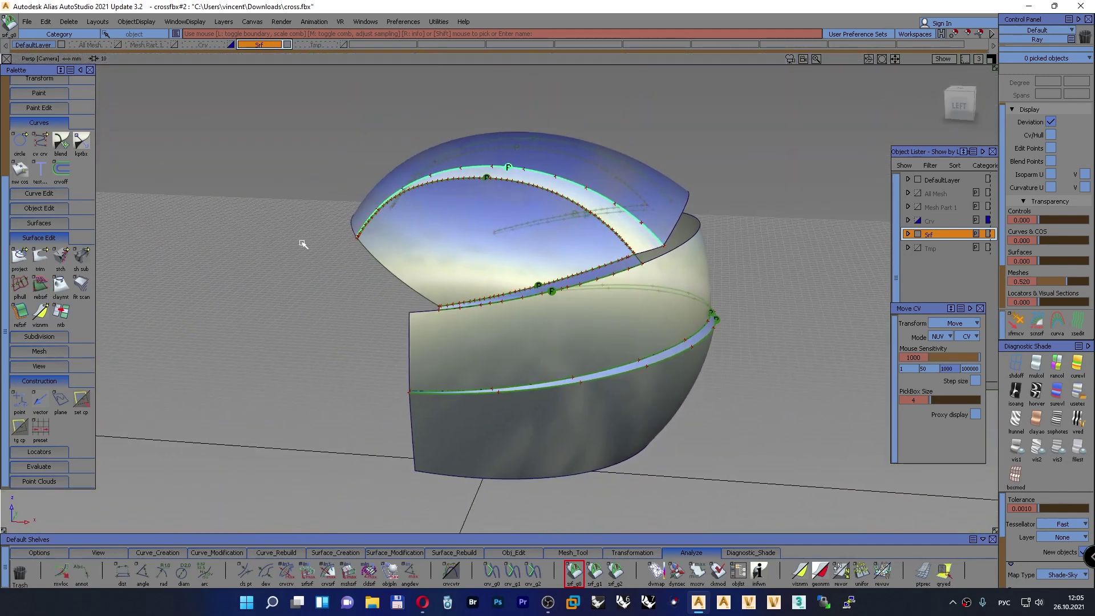
pyautogui.click(176, 45)
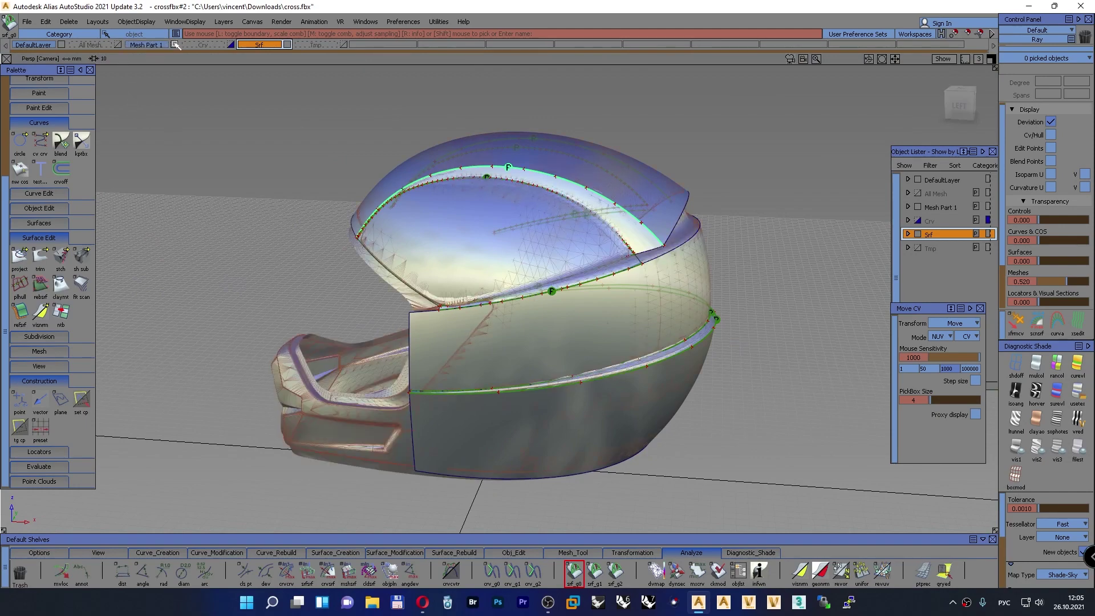
pyautogui.keyDown('ctrl'); pyautogui.keyDown('shift'); pyautogui.moveTo(333, 235); pyautogui.dragTo(323, 199); pyautogui.keyUp('shift'); pyautogui.keyUp('ctrl')
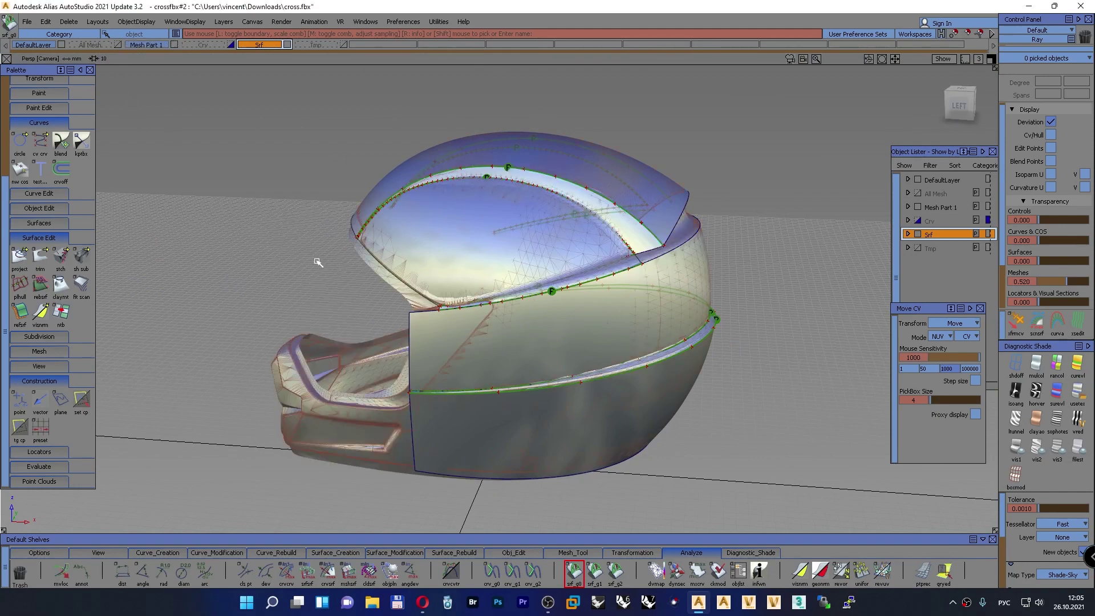
# Apply horizontal black-and-white zebra stripe shading to all the helmet surfaces
pyautogui.keyDown('alt'); pyautogui.keyDown('shift'); pyautogui.moveTo(315, 261); pyautogui.dragTo(456, 242); pyautogui.keyUp('shift'); pyautogui.keyUp('alt')
pyautogui.keyDown('alt'); pyautogui.keyDown('shift'); pyautogui.moveTo(456, 242); pyautogui.dragTo(508, 197, button='middle'); pyautogui.keyUp('shift'); pyautogui.keyUp('alt')
pyautogui.keyDown('ctrl'); pyautogui.keyDown('shift'); pyautogui.moveTo(667, 130); pyautogui.dragTo(624, 138); pyautogui.keyUp('shift'); pyautogui.keyUp('ctrl')
pyautogui.moveTo(765, 498); pyautogui.dragTo(305, 79)
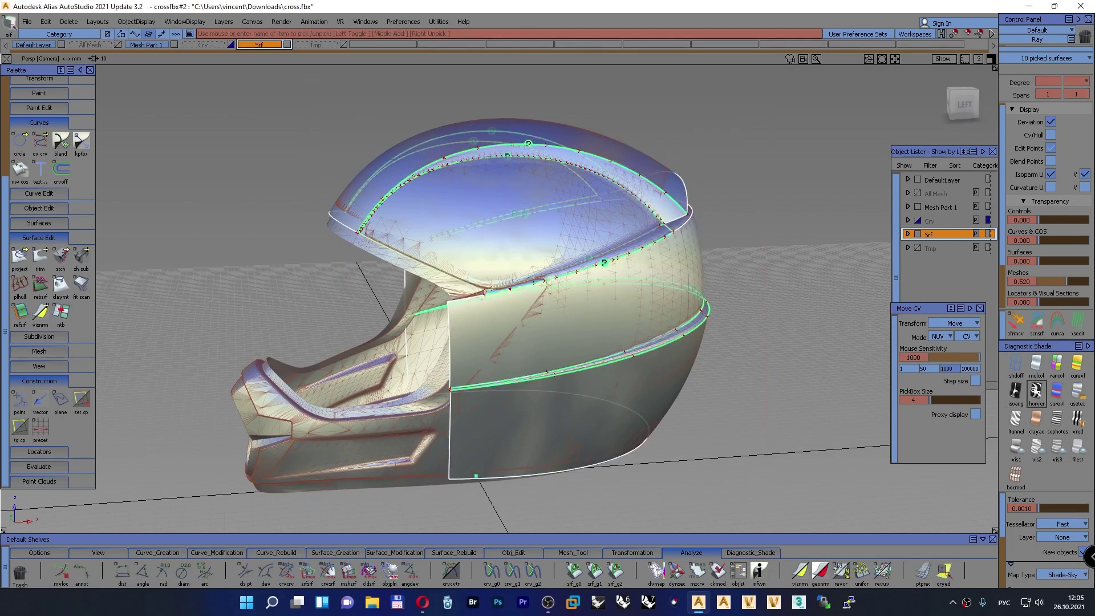
pyautogui.click(1043, 389)
# Examine the zebra stripe flow across the helmet surfaces from the back and the left side
pyautogui.moveTo(600, 227)
pyautogui.keyDown('alt'); pyautogui.keyDown('shift'); pyautogui.mouseDown()
pyautogui.moveTo(373, 243)
pyautogui.moveTo(385, 248)
pyautogui.moveTo(365, 308)
pyautogui.moveTo(379, 362)
pyautogui.moveTo(225, 361)
pyautogui.moveTo(151, 307)
pyautogui.moveTo(171, 251)
pyautogui.moveTo(213, 221)
pyautogui.mouseUp(); pyautogui.keyUp('shift'); pyautogui.keyUp('alt')
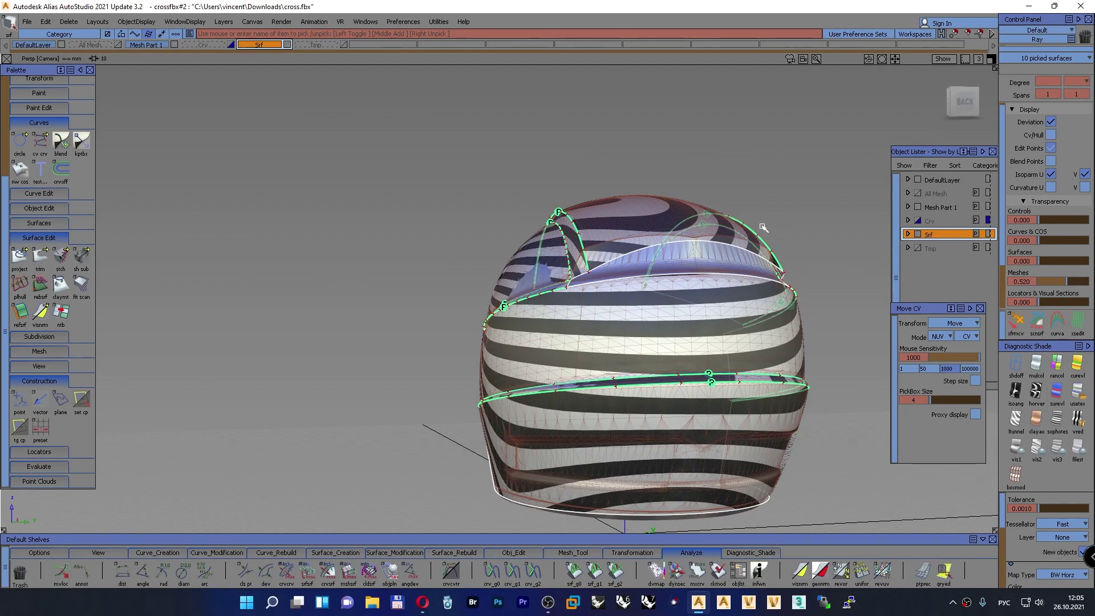
pyautogui.click(960, 108)
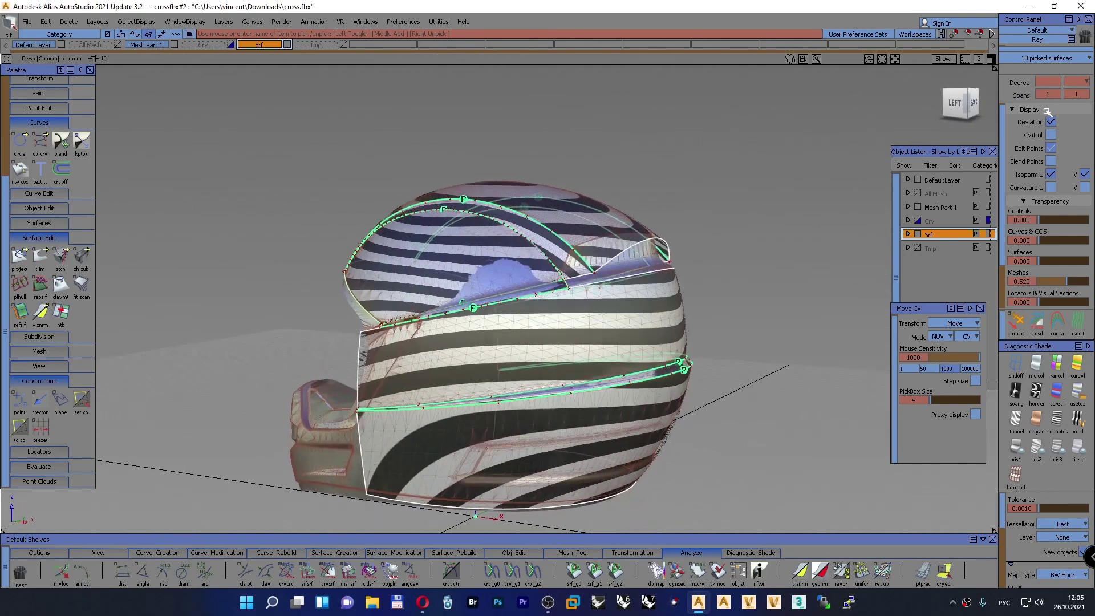
pyautogui.moveTo(1023, 108)
pyautogui.mouseDown()
pyautogui.moveTo(1006, 106)
pyautogui.moveTo(1024, 96)
pyautogui.moveTo(1041, 108)
pyautogui.mouseUp()
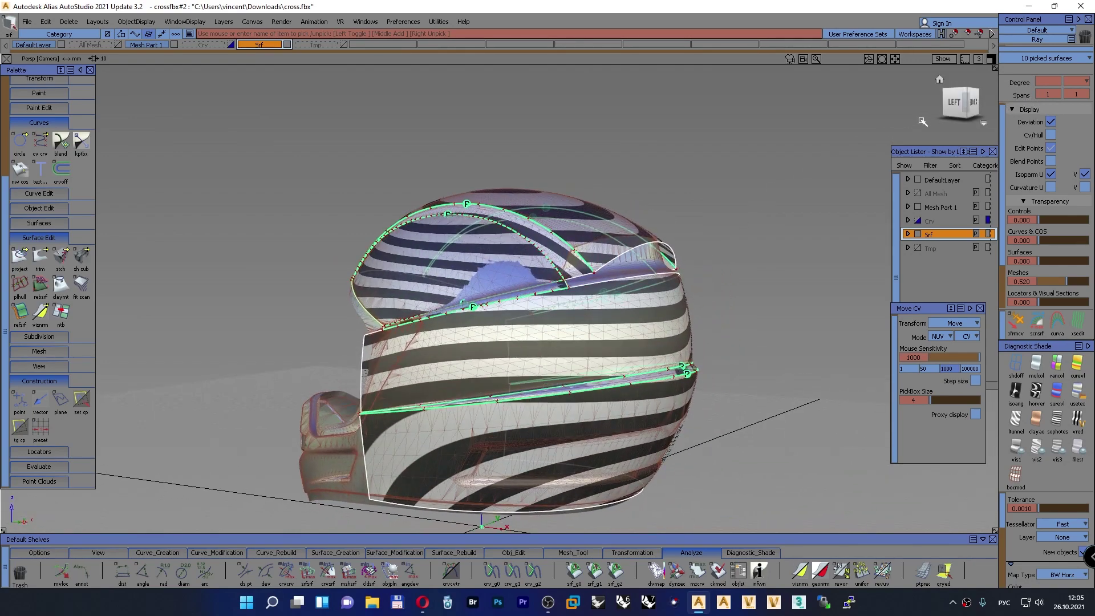
pyautogui.moveTo(957, 102); pyautogui.dragTo(862, 122)
pyautogui.moveTo(951, 108); pyautogui.dragTo(988, 112)
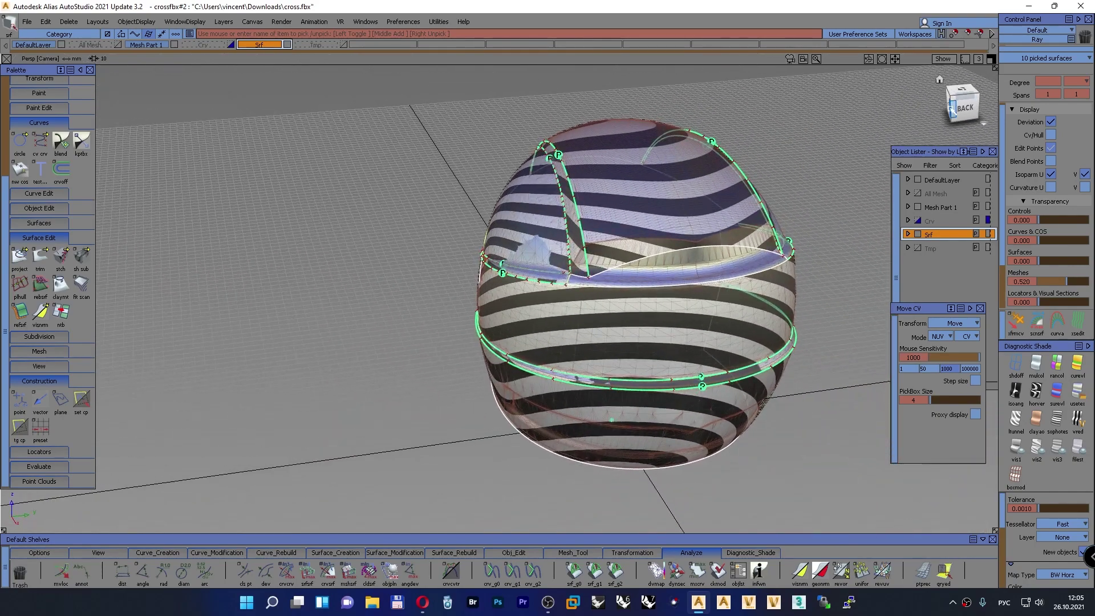
pyautogui.click(949, 108)
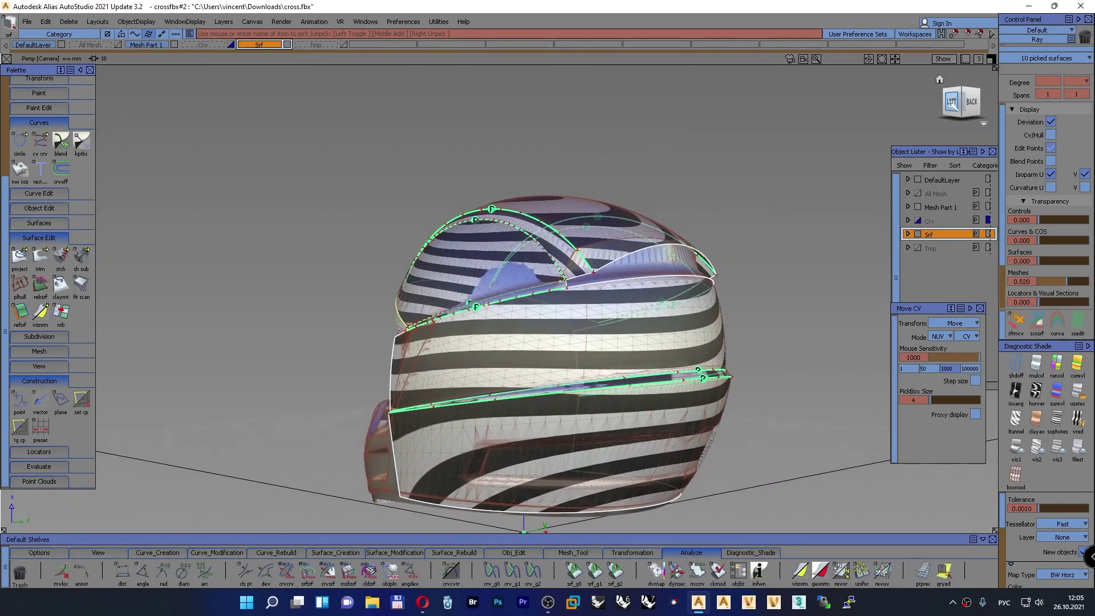
pyautogui.keyDown('alt'); pyautogui.keyDown('shift'); pyautogui.moveTo(626, 283); pyautogui.dragTo(749, 168, button='middle'); pyautogui.keyUp('shift'); pyautogui.keyUp('alt')
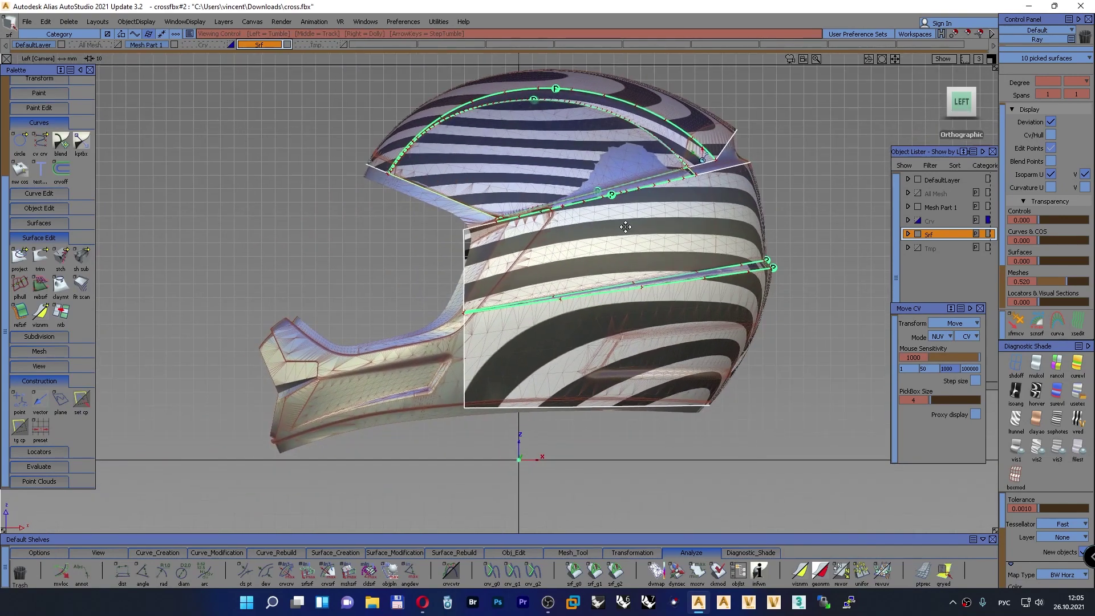
pyautogui.keyDown('alt'); pyautogui.keyDown('shift'); pyautogui.moveTo(748, 169); pyautogui.dragTo(617, 241, button='right'); pyautogui.keyUp('shift'); pyautogui.keyUp('alt')
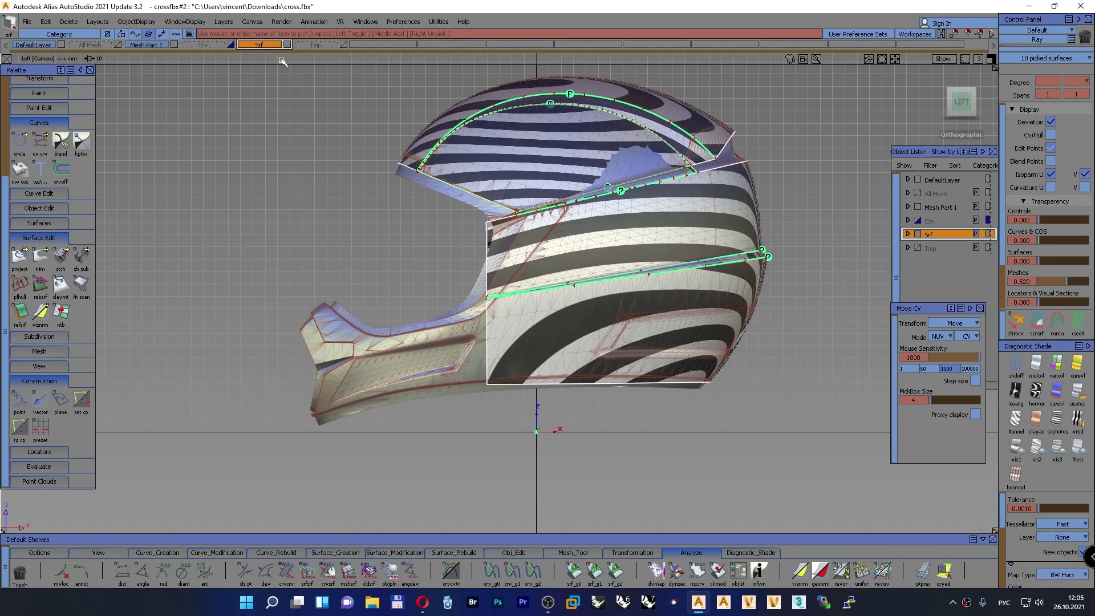
# Hide the built helmet surfaces so only the reference mesh is left in the left view
pyautogui.keyDown('ctrl'); pyautogui.keyDown('shift'); pyautogui.moveTo(282, 188); pyautogui.dragTo(289, 158); pyautogui.keyUp('shift'); pyautogui.keyUp('ctrl')
pyautogui.keyDown('ctrl'); pyautogui.keyDown('shift'); pyautogui.moveTo(296, 154); pyautogui.dragTo(272, 167); pyautogui.keyUp('shift'); pyautogui.keyUp('ctrl')
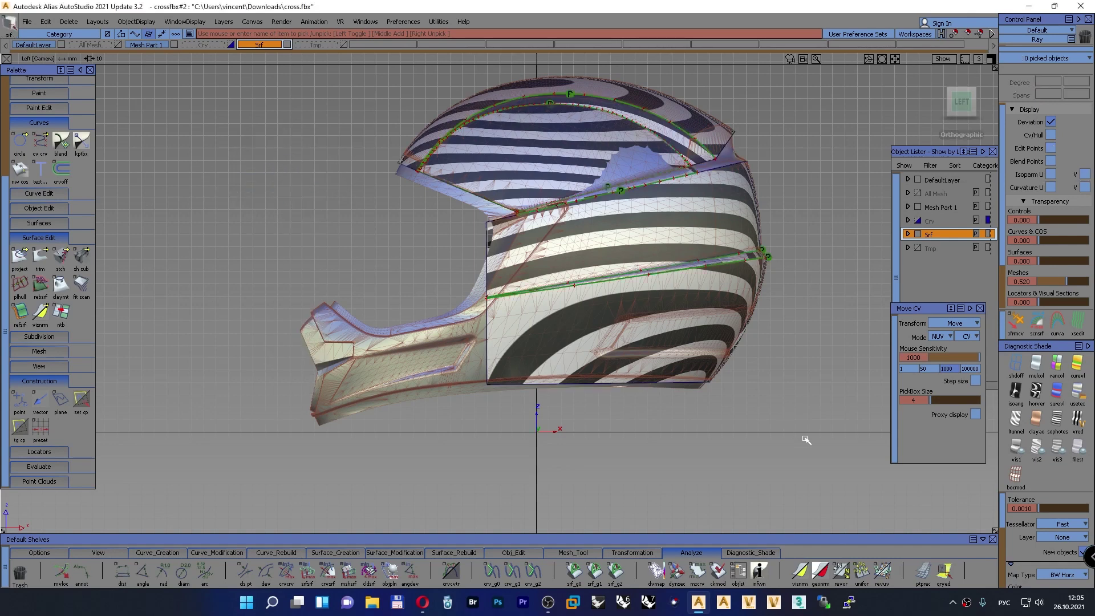
pyautogui.moveTo(807, 440); pyautogui.dragTo(368, 65)
pyautogui.keyDown('ctrl'); pyautogui.keyDown('shift'); pyautogui.moveTo(297, 179); pyautogui.dragTo(283, 283); pyautogui.keyUp('shift'); pyautogui.keyUp('ctrl')
pyautogui.keyDown('alt'); pyautogui.keyDown('shift'); pyautogui.moveTo(382, 271); pyautogui.dragTo(349, 237, button='middle'); pyautogui.keyUp('shift'); pyautogui.keyUp('alt')
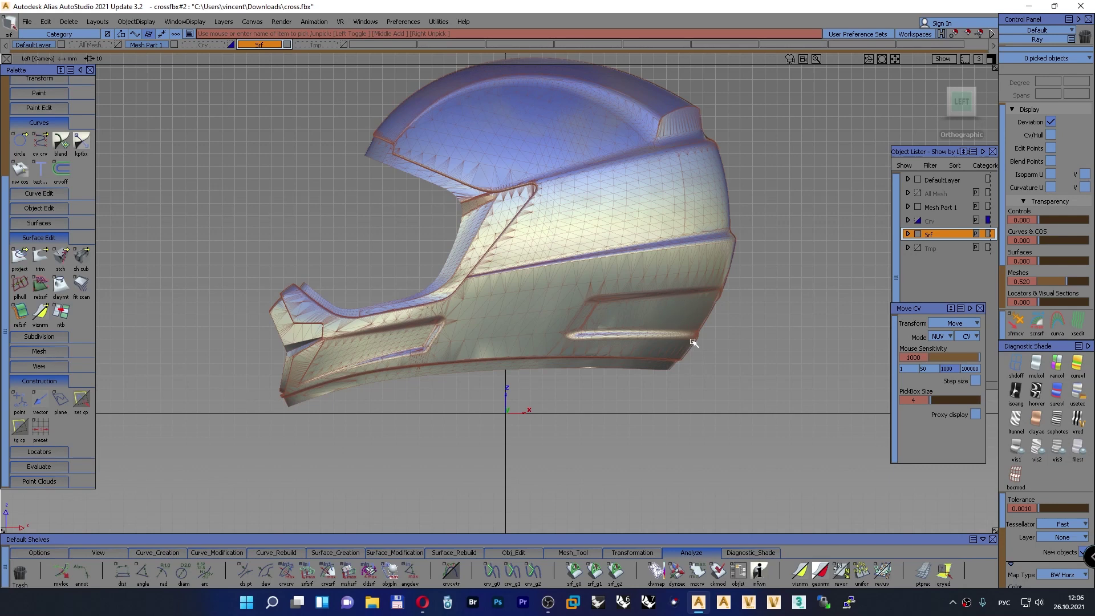
# Turn off the current shading and apply Curvature Evaluation shading to the helmet mesh
pyautogui.click(1015, 363)
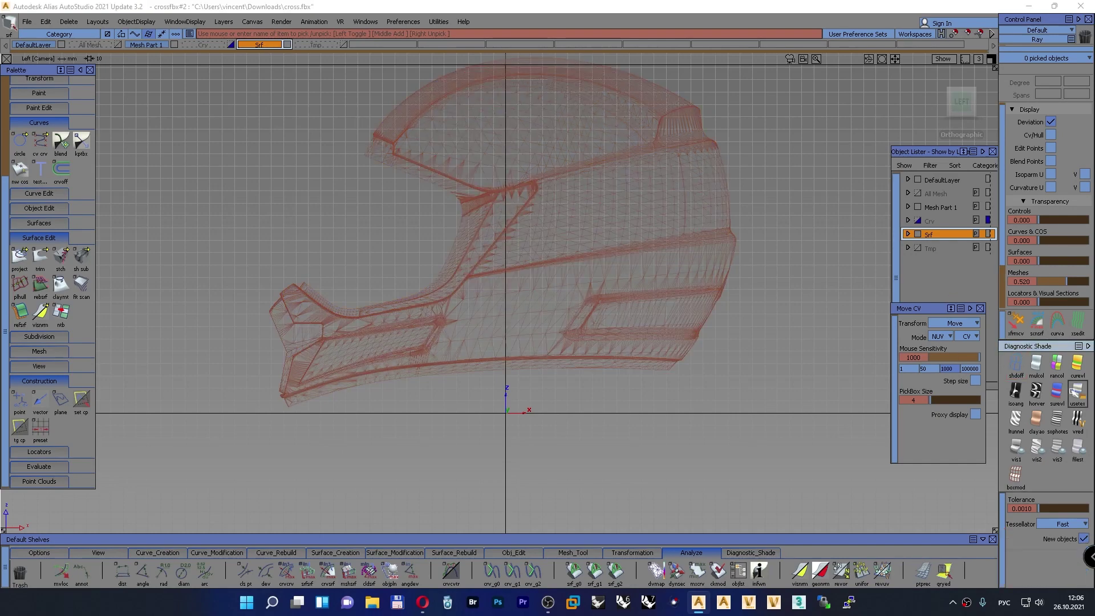
pyautogui.click(1079, 364)
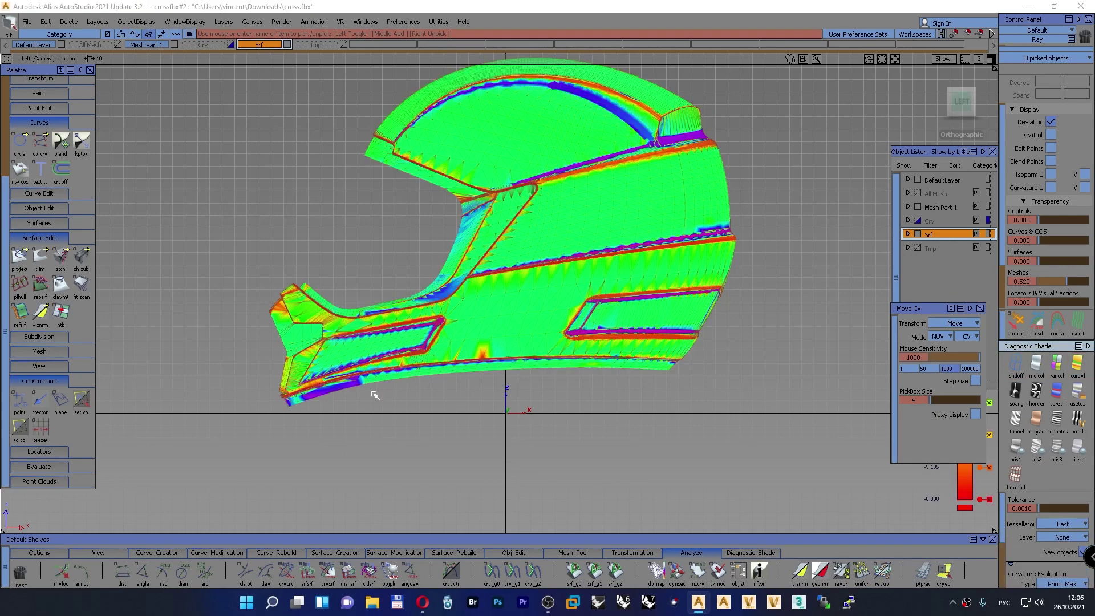
pyautogui.keyDown('alt'); pyautogui.keyDown('shift'); pyautogui.moveTo(505, 394); pyautogui.dragTo(167, 485, button='right'); pyautogui.keyUp('shift'); pyautogui.keyUp('alt')
pyautogui.keyDown('alt'); pyautogui.keyDown('shift'); pyautogui.moveTo(167, 485); pyautogui.dragTo(195, 458, button='middle'); pyautogui.keyUp('shift'); pyautogui.keyUp('alt')
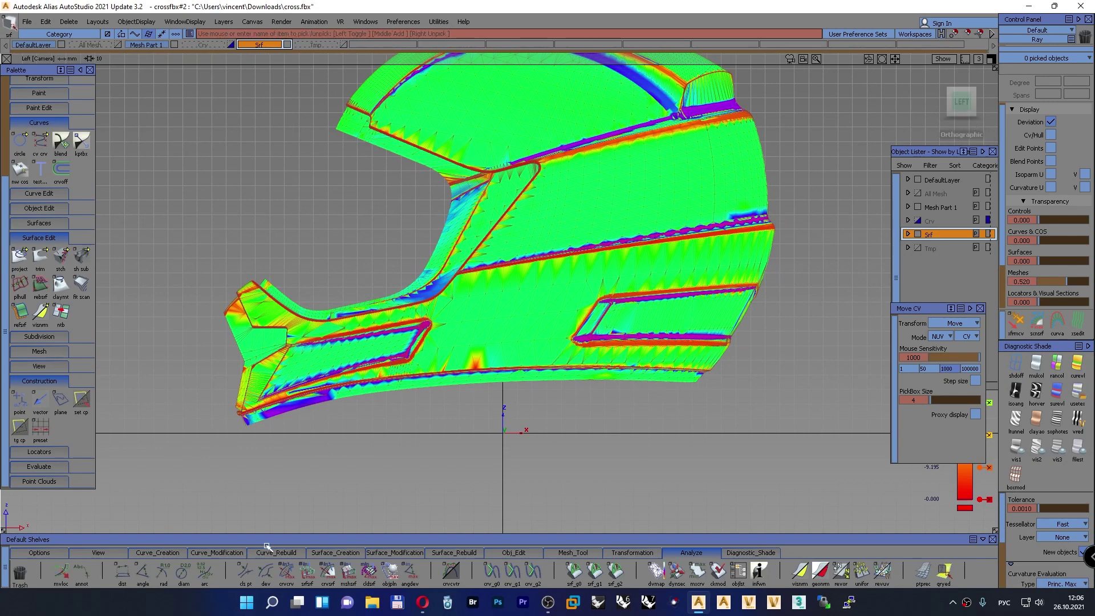
# Draw a degree-3 edit-point curve through four points along the helmet mesh's lower edge, from the rear to the chin
pyautogui.click(171, 552)
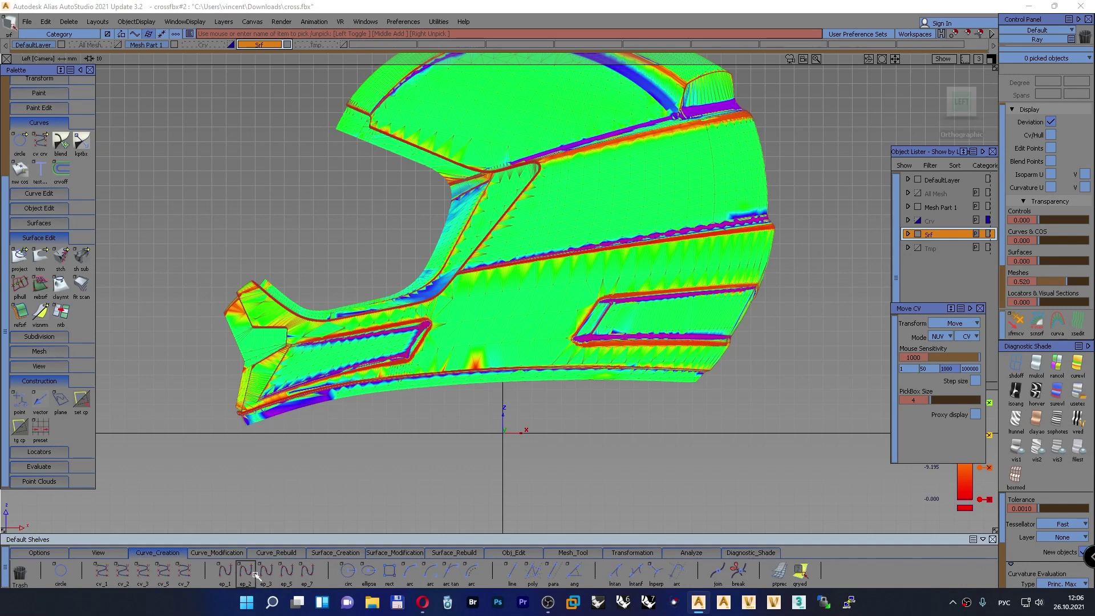
pyautogui.click(687, 382)
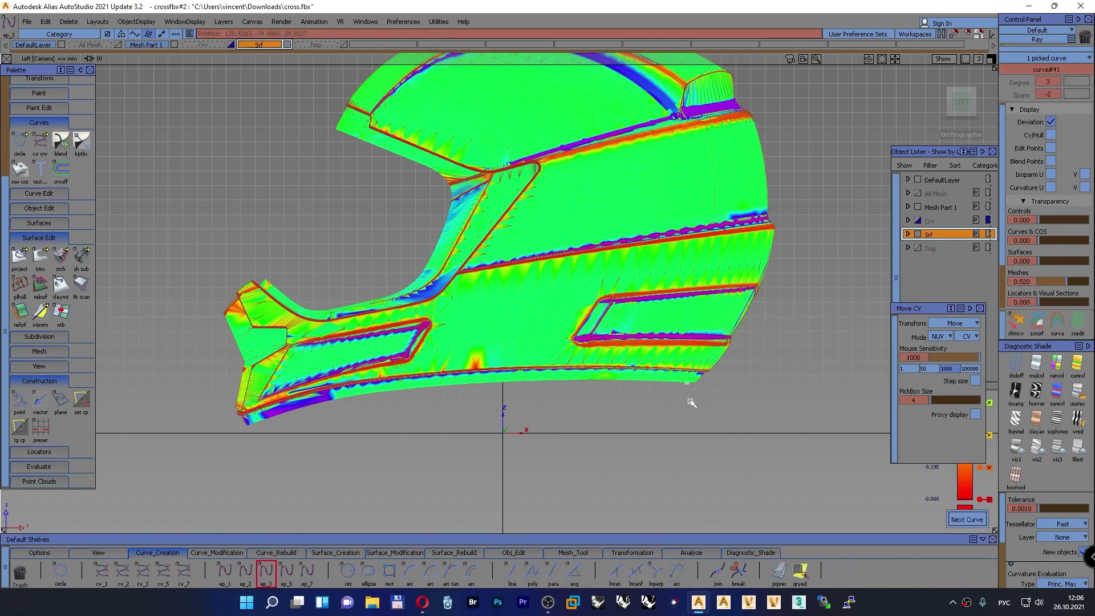
pyautogui.click(533, 380)
pyautogui.click(400, 390)
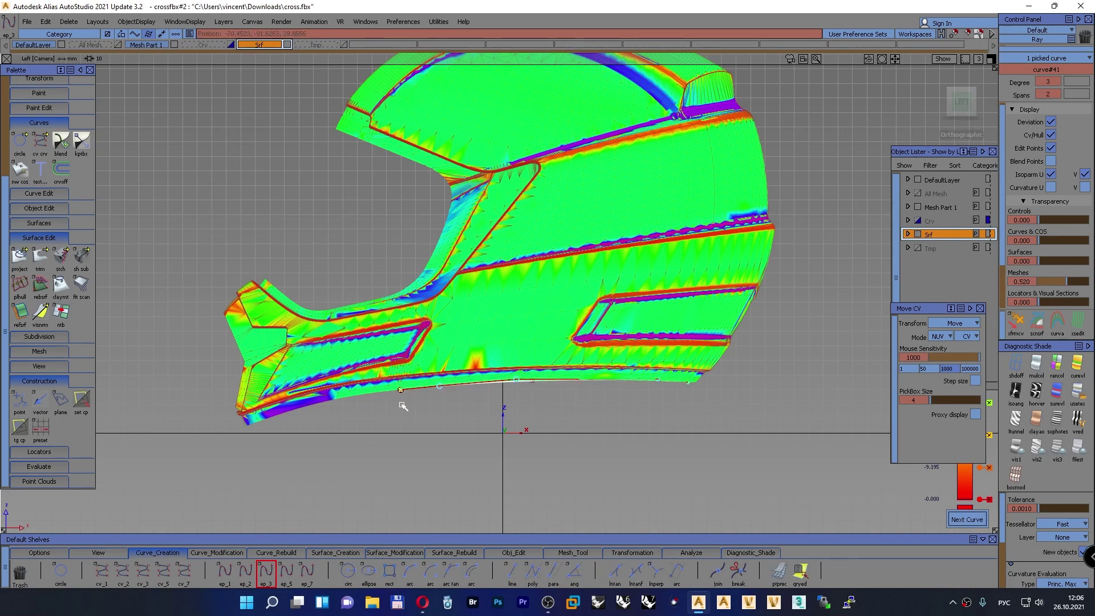
pyautogui.click(269, 418)
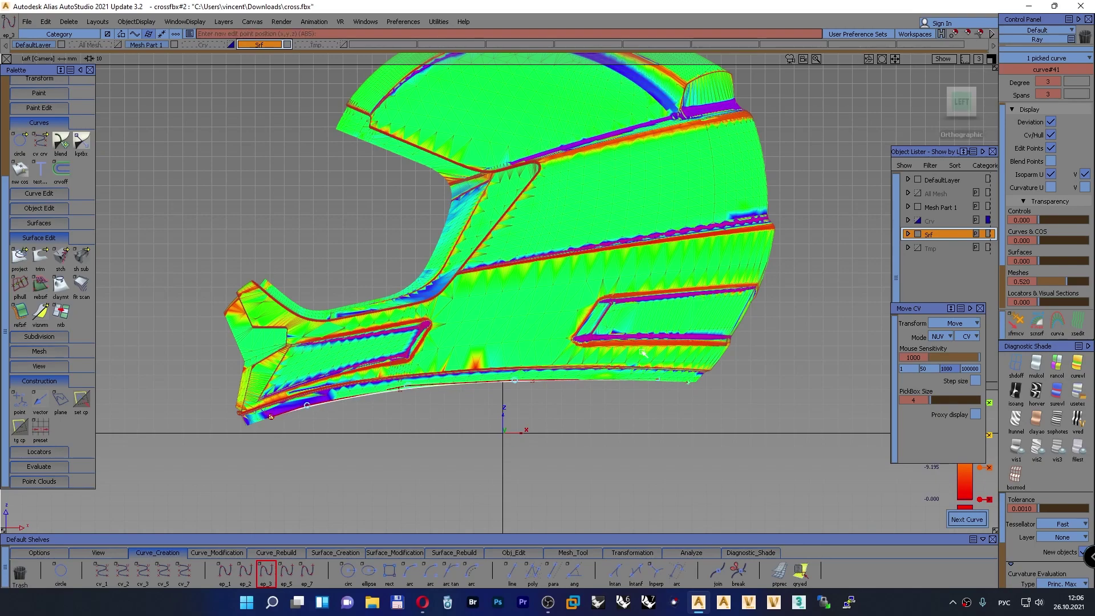
# Hide the Mesh Part 1 layer and show the lower-edge curve in the top view
pyautogui.keyDown('alt'); pyautogui.keyDown('shift'); pyautogui.moveTo(427, 420); pyautogui.dragTo(630, 427); pyautogui.keyUp('shift'); pyautogui.keyUp('alt')
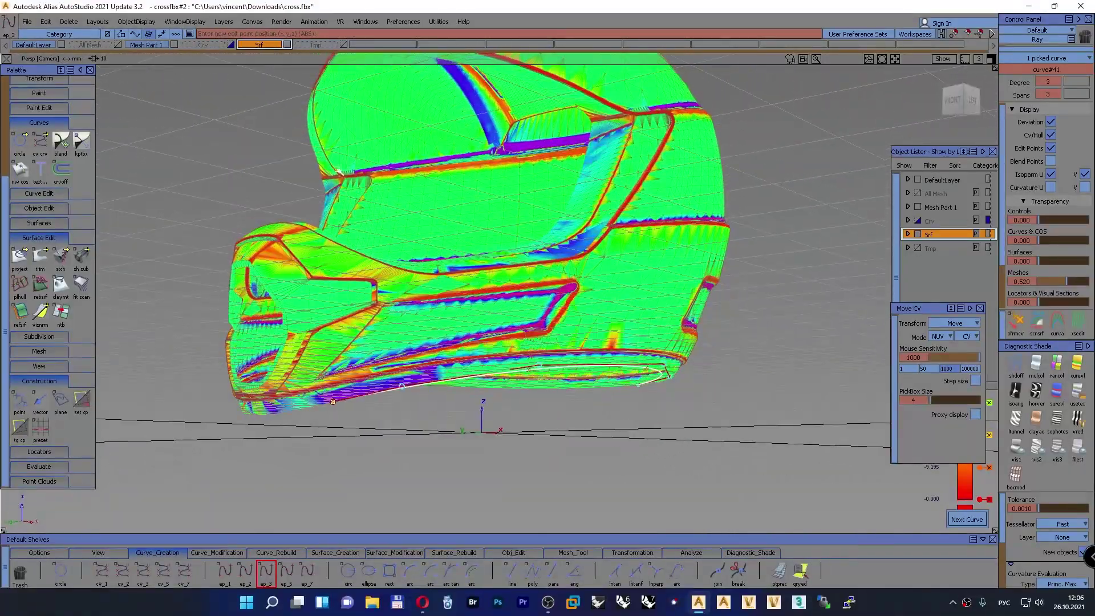
pyautogui.click(174, 45)
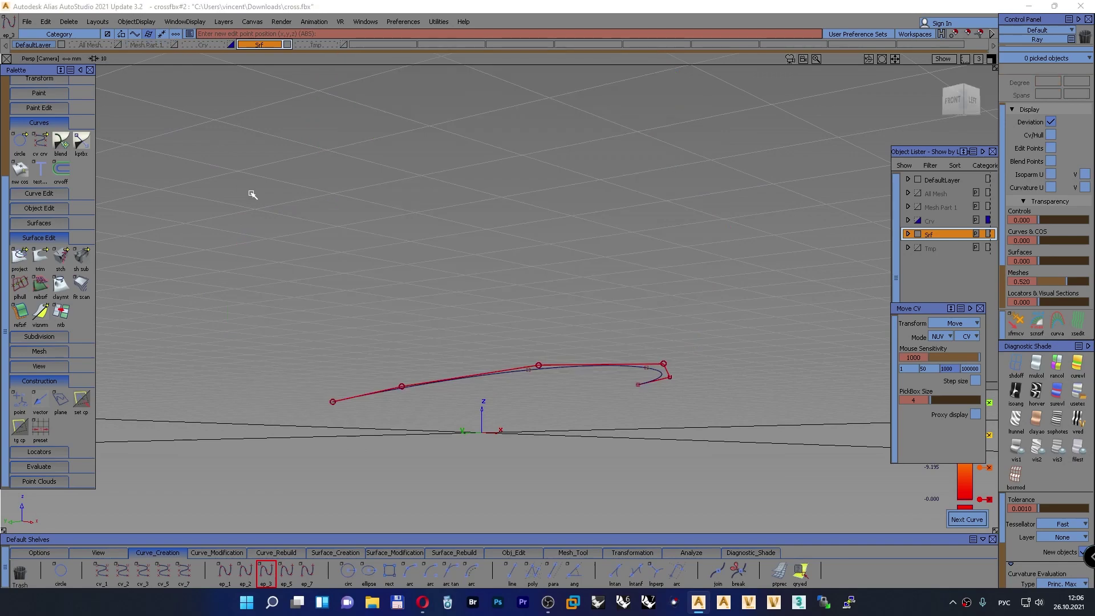
pyautogui.press('F6')
pyautogui.keyDown('alt'); pyautogui.keyDown('shift'); pyautogui.moveTo(606, 214); pyautogui.dragTo(456, 189, button='right'); pyautogui.keyUp('shift'); pyautogui.keyUp('alt')
pyautogui.press('F5')
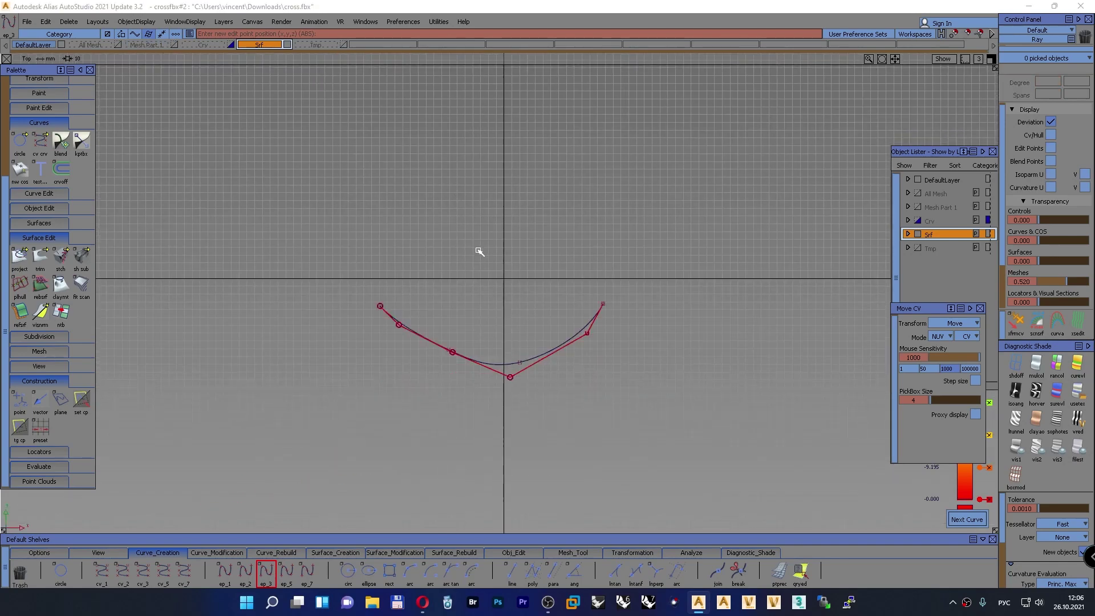
# Select all six CVs of the lower-edge curve and move them in line to flatten the curve in the top view
pyautogui.keyDown('ctrl'); pyautogui.keyDown('shift'); pyautogui.moveTo(478, 252); pyautogui.dragTo(532, 256); pyautogui.keyUp('shift'); pyautogui.keyUp('ctrl')
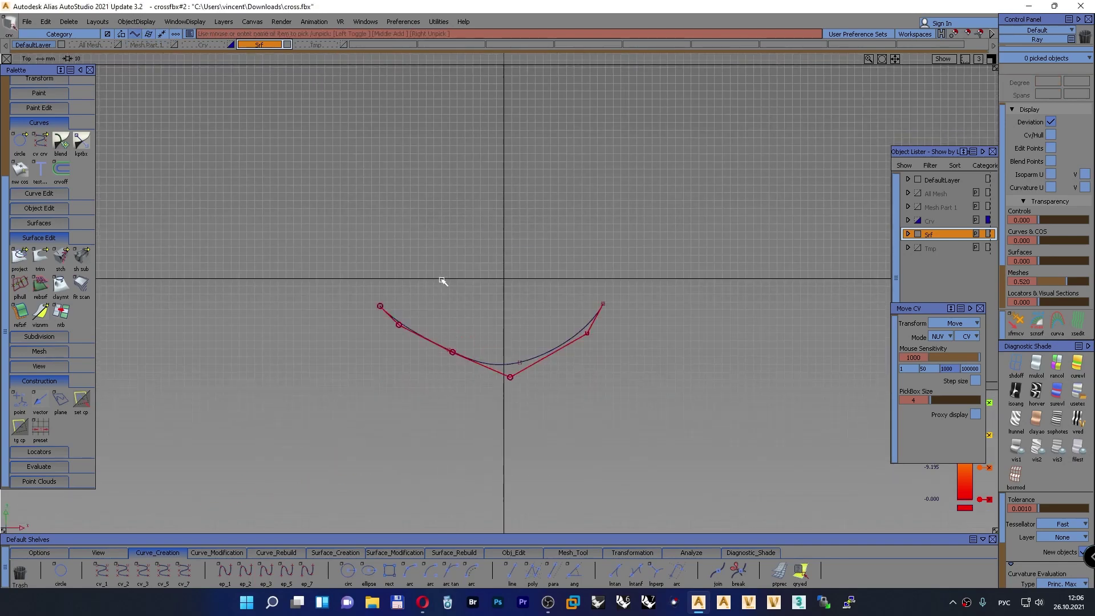
pyautogui.keyDown('ctrl'); pyautogui.keyDown('shift'); pyautogui.moveTo(431, 235); pyautogui.dragTo(473, 236); pyautogui.keyUp('shift'); pyautogui.keyUp('ctrl')
pyautogui.moveTo(335, 243); pyautogui.dragTo(723, 420)
pyautogui.keyDown('ctrl'); pyautogui.keyDown('shift'); pyautogui.moveTo(639, 196); pyautogui.dragTo(640, 193, button='middle'); pyautogui.keyUp('shift'); pyautogui.keyUp('ctrl')
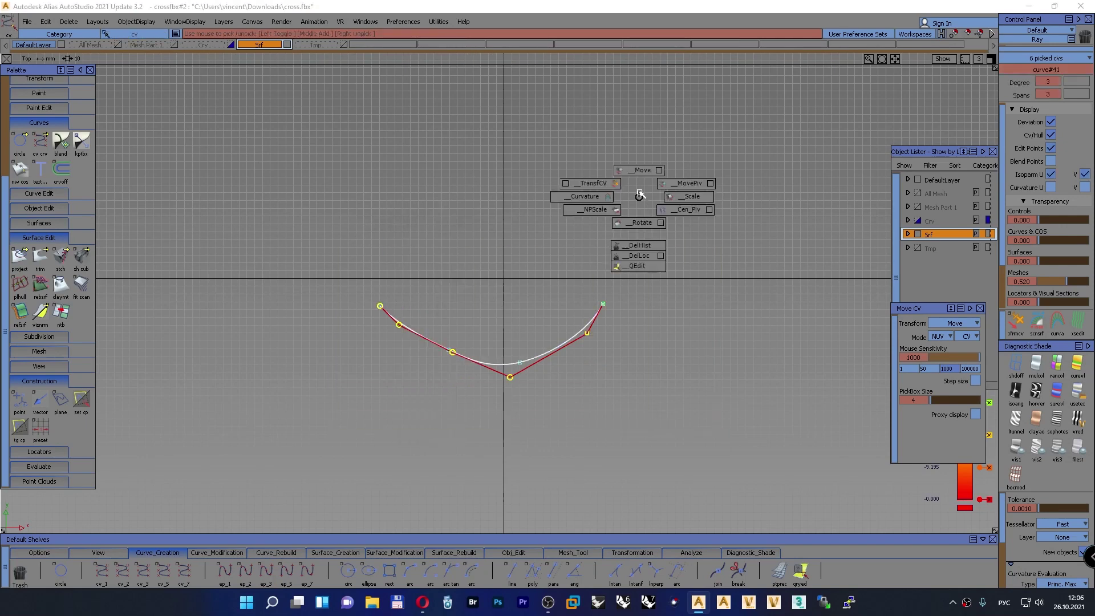
pyautogui.keyDown('ctrl'); pyautogui.keyDown('shift'); pyautogui.moveTo(639, 194); pyautogui.dragTo(638, 166); pyautogui.keyUp('shift'); pyautogui.keyUp('ctrl')
pyautogui.moveTo(579, 258)
pyautogui.keyDown('alt'); pyautogui.mouseDown(button='right')
pyautogui.moveTo(580, 222)
pyautogui.moveTo(582, 278)
pyautogui.mouseUp(button='right'); pyautogui.keyUp('alt')
pyautogui.keyDown('ctrl'); pyautogui.keyDown('shift'); pyautogui.moveTo(589, 188); pyautogui.dragTo(589, 177); pyautogui.keyUp('shift'); pyautogui.keyUp('ctrl')
pyautogui.press('F8')
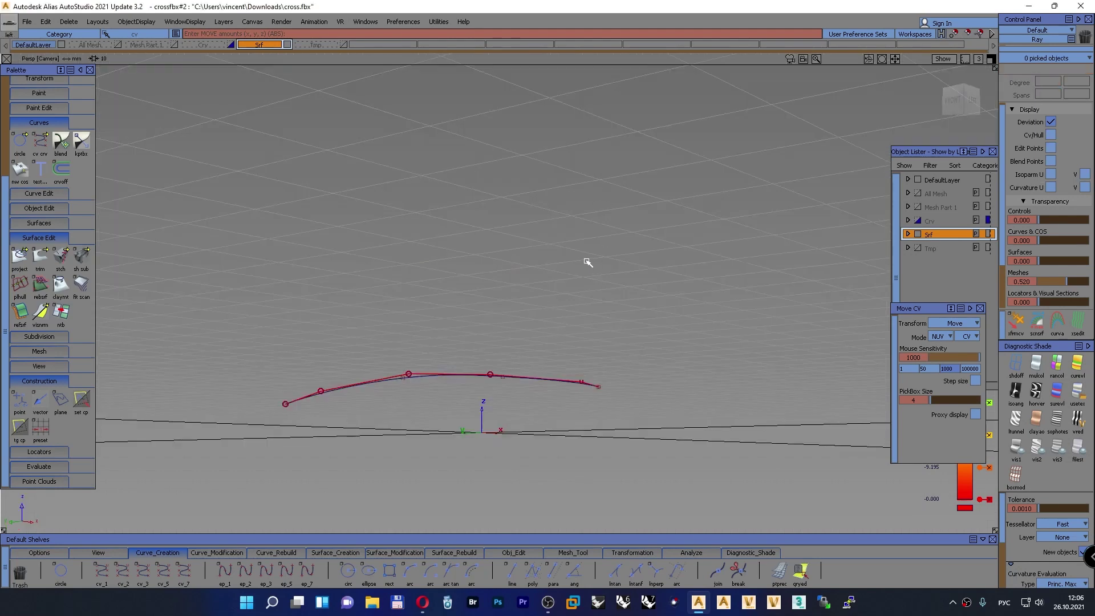
# Add a curvature comb to the flattened lower-edge curve in the left view and enlarge its scale
pyautogui.press('F6')
pyautogui.press('F5')
pyautogui.press('F6')
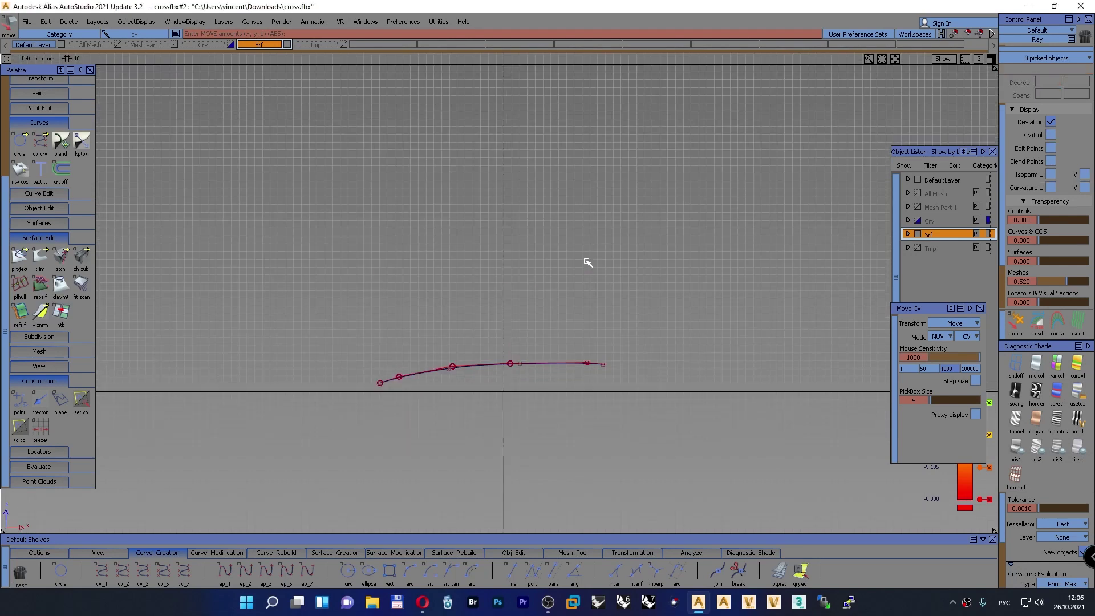
pyautogui.keyDown('alt'); pyautogui.keyDown('shift'); pyautogui.moveTo(513, 382); pyautogui.dragTo(506, 296); pyautogui.keyUp('shift'); pyautogui.keyUp('alt')
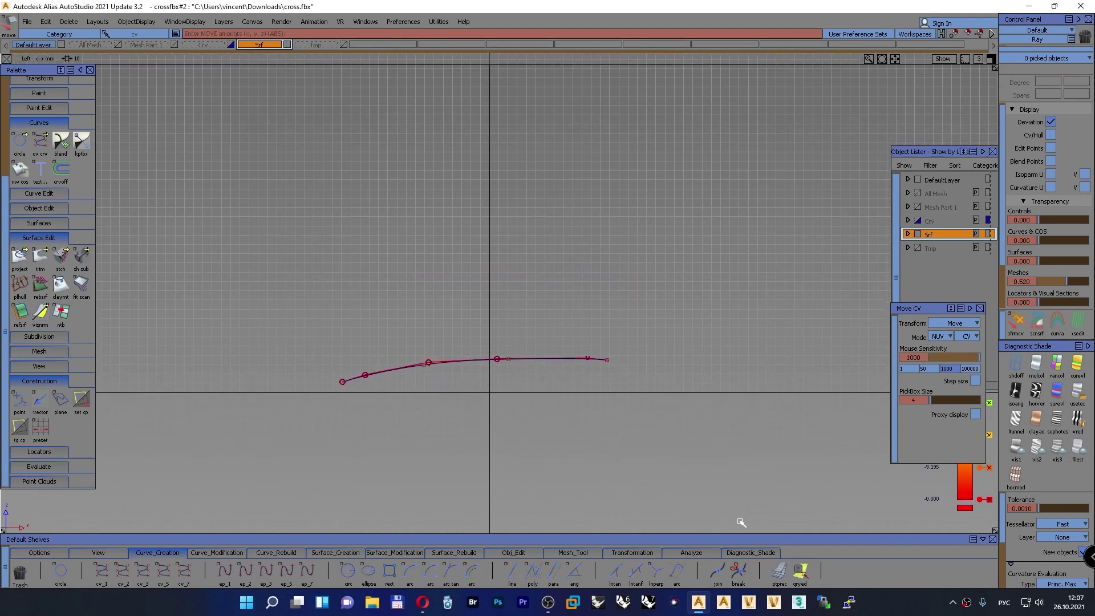
pyautogui.click(687, 552)
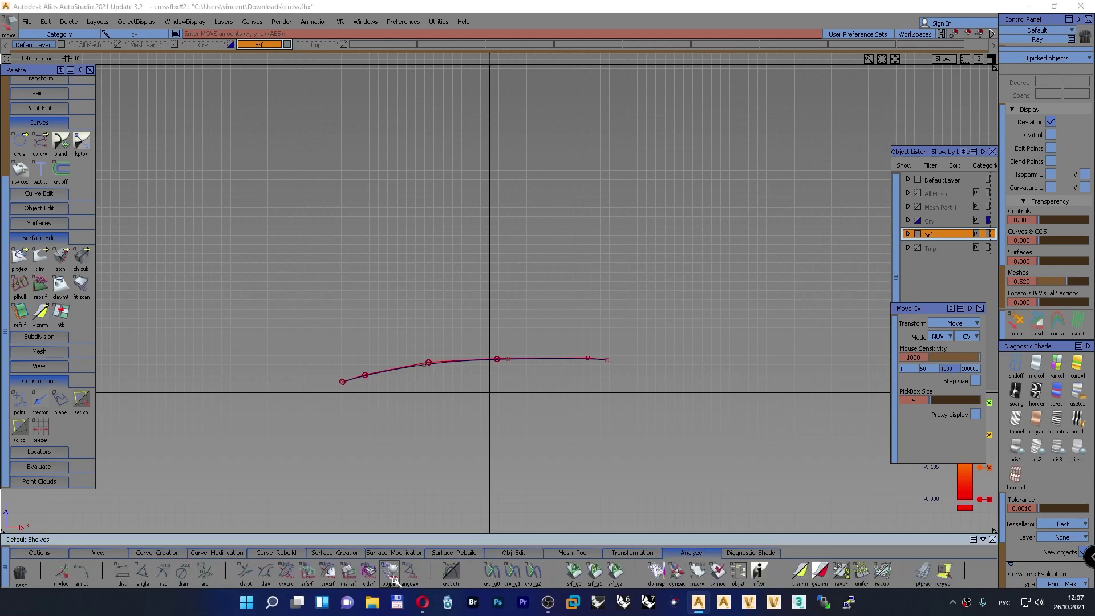
pyautogui.click(436, 363)
pyautogui.moveTo(465, 348); pyautogui.dragTo(753, 210)
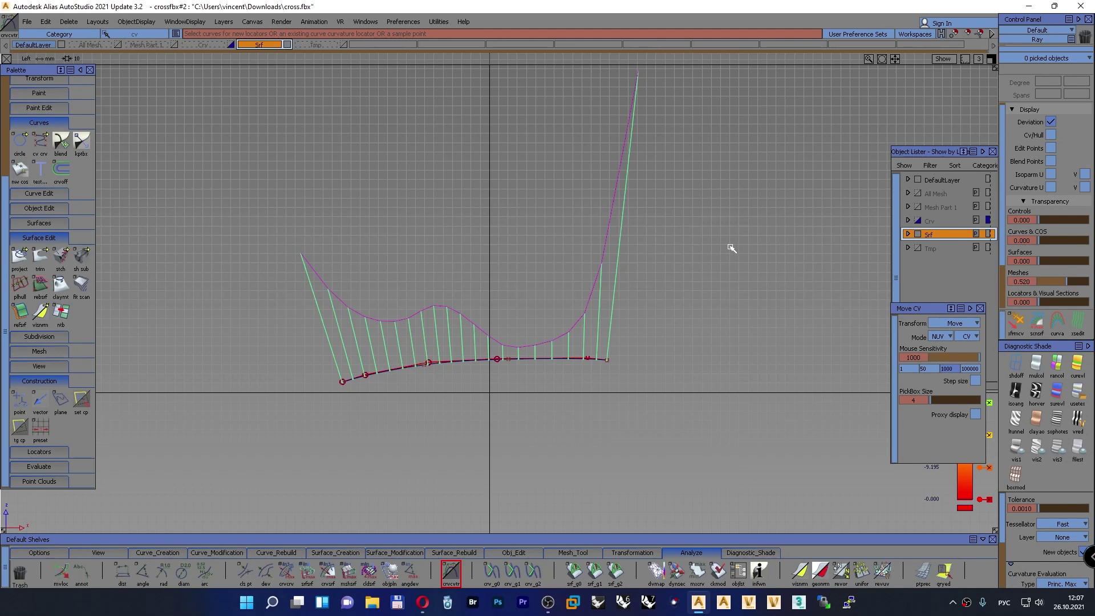
pyautogui.keyDown('alt'); pyautogui.keyDown('shift'); pyautogui.moveTo(662, 225); pyautogui.dragTo(625, 297, button='middle'); pyautogui.keyUp('shift'); pyautogui.keyUp('alt')
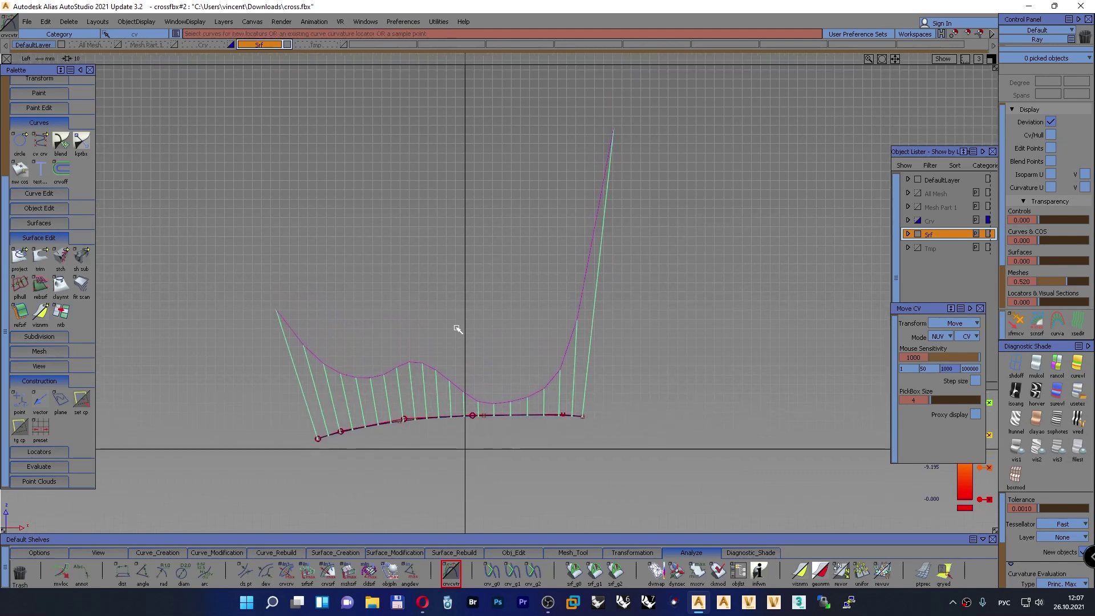
pyautogui.keyDown('alt'); pyautogui.keyDown('shift'); pyautogui.moveTo(425, 339); pyautogui.dragTo(456, 327, button='middle'); pyautogui.keyUp('shift'); pyautogui.keyUp('alt')
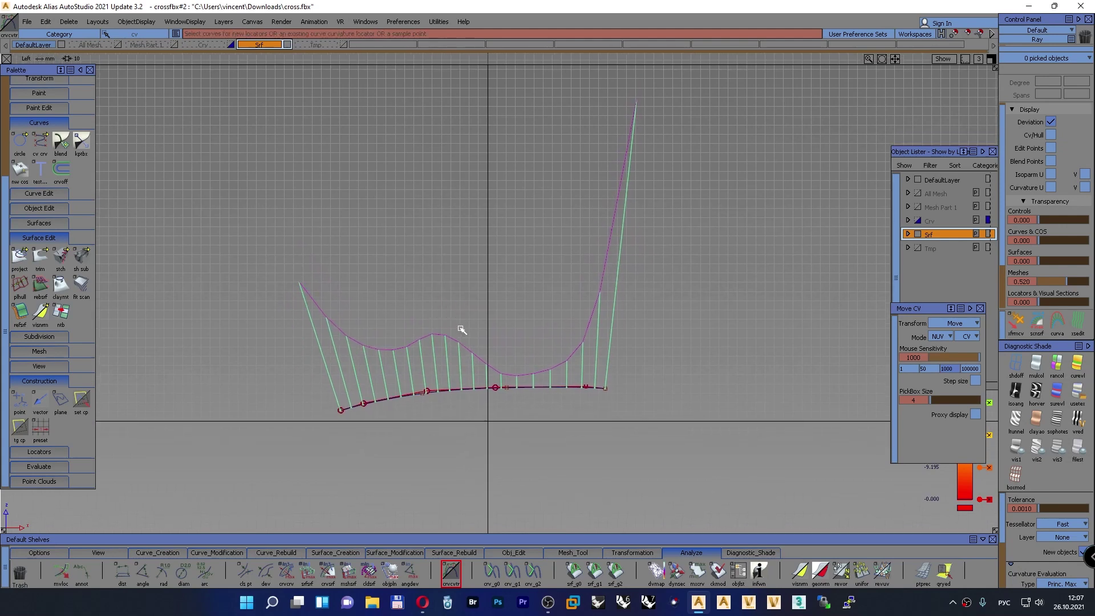
# Draw a degree-1 edit-point line joining the two ends of the lower-edge curve
pyautogui.click(184, 552)
pyautogui.click(224, 570)
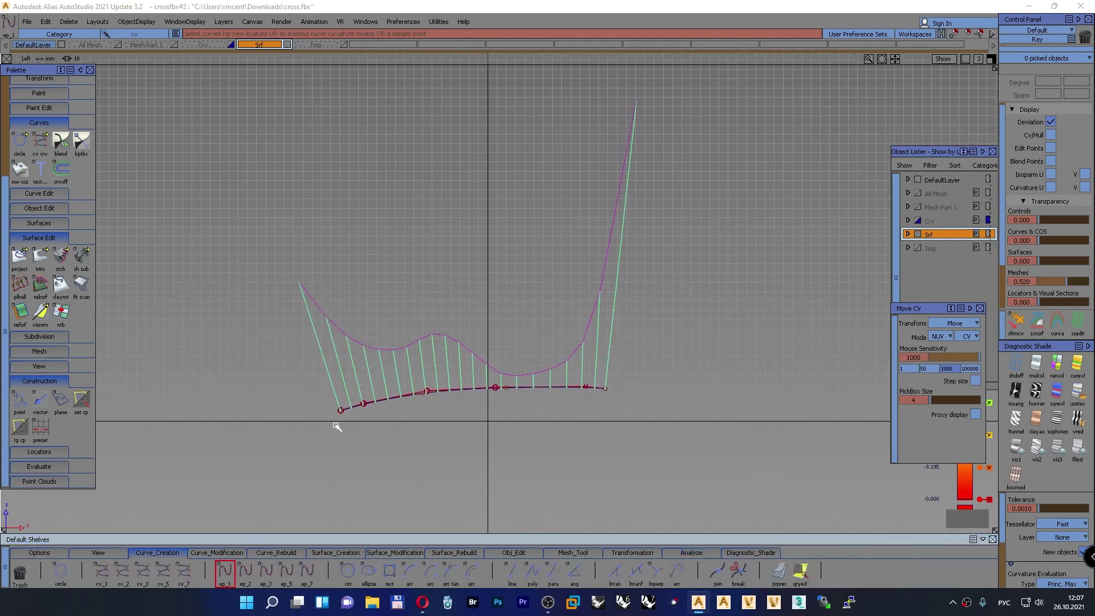
pyautogui.click(345, 407)
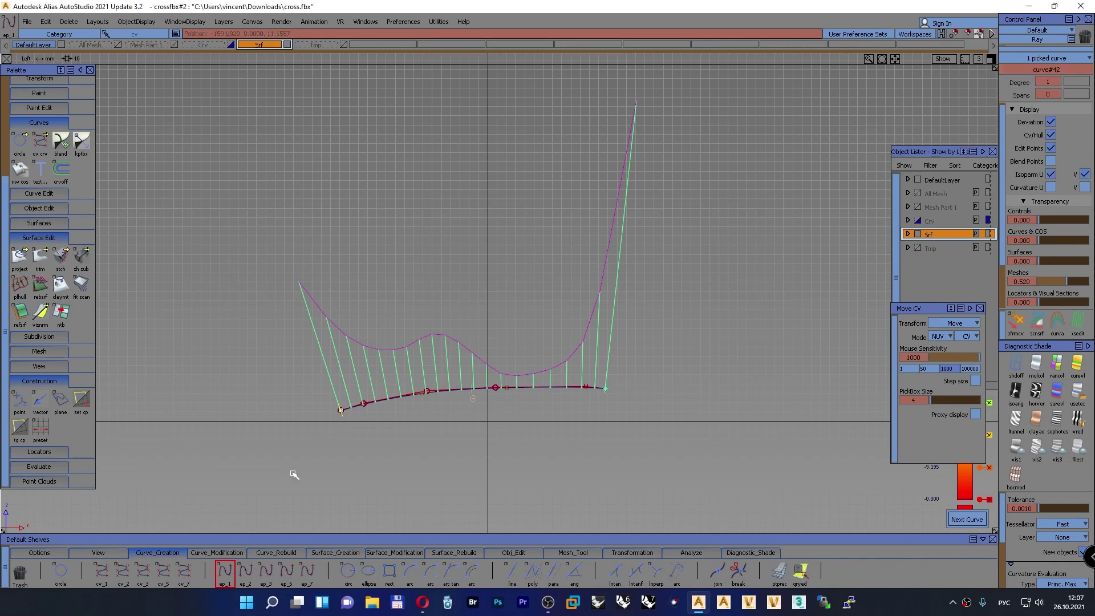
pyautogui.click(598, 388)
pyautogui.moveTo(700, 330)
pyautogui.keyDown('ctrl'); pyautogui.keyDown('shift'); pyautogui.mouseDown()
pyautogui.moveTo(700, 308)
pyautogui.moveTo(727, 316)
pyautogui.mouseUp(); pyautogui.keyUp('shift'); pyautogui.keyUp('ctrl')
# Raise the new line's degree to 2
pyautogui.keyDown('ctrl'); pyautogui.keyDown('shift'); pyautogui.moveTo(700, 302); pyautogui.dragTo(994, 191, button='right'); pyautogui.keyUp('shift'); pyautogui.keyUp('ctrl')
pyautogui.click(1053, 83)
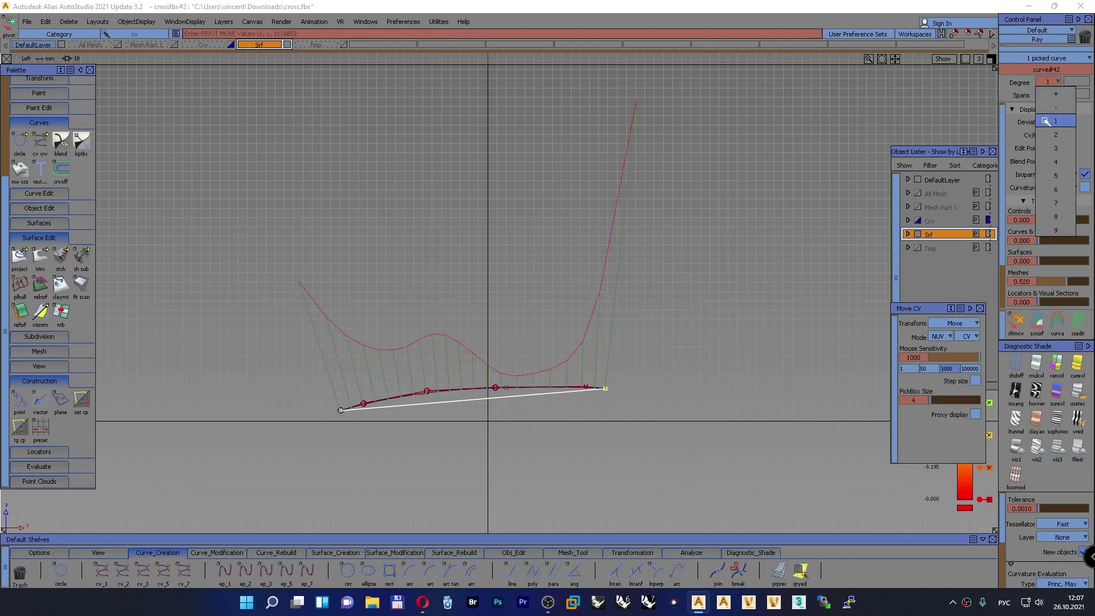
pyautogui.click(1050, 100)
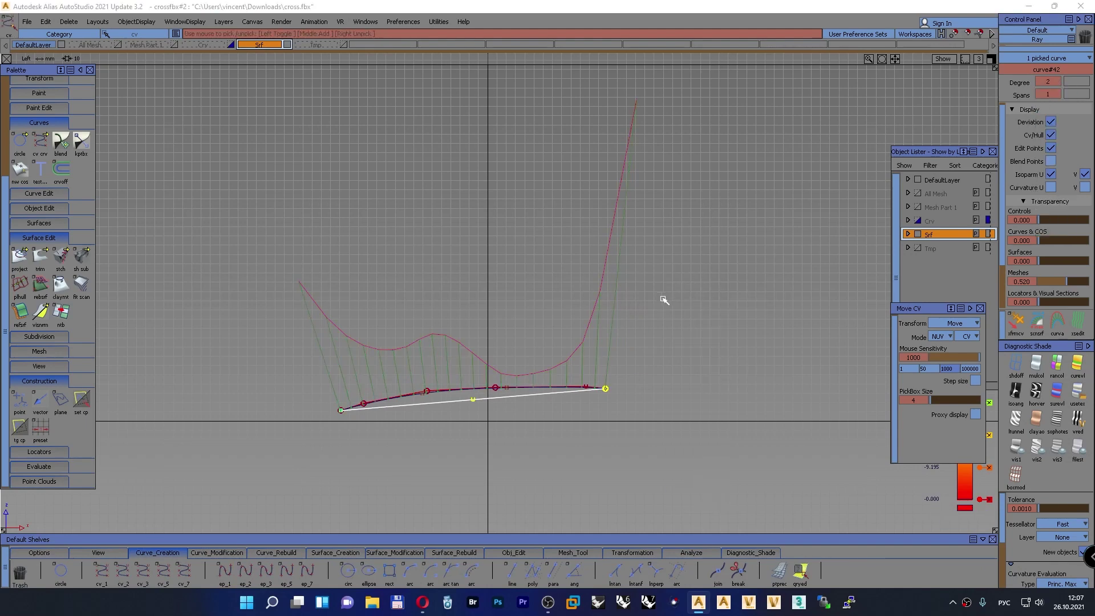
# Select the middle CV of the degree-2 curve and move it straight up towards the original lower-edge curve
pyautogui.keyDown('ctrl'); pyautogui.keyDown('shift'); pyautogui.moveTo(662, 301); pyautogui.dragTo(702, 268); pyautogui.keyUp('shift'); pyautogui.keyUp('ctrl')
pyautogui.click(466, 399)
pyautogui.keyDown('alt'); pyautogui.keyDown('shift'); pyautogui.moveTo(486, 415); pyautogui.dragTo(372, 371, button='right'); pyautogui.keyUp('shift'); pyautogui.keyUp('alt')
pyautogui.keyDown('alt'); pyautogui.keyDown('shift'); pyautogui.moveTo(372, 371); pyautogui.dragTo(521, 274, button='middle'); pyautogui.keyUp('shift'); pyautogui.keyUp('alt')
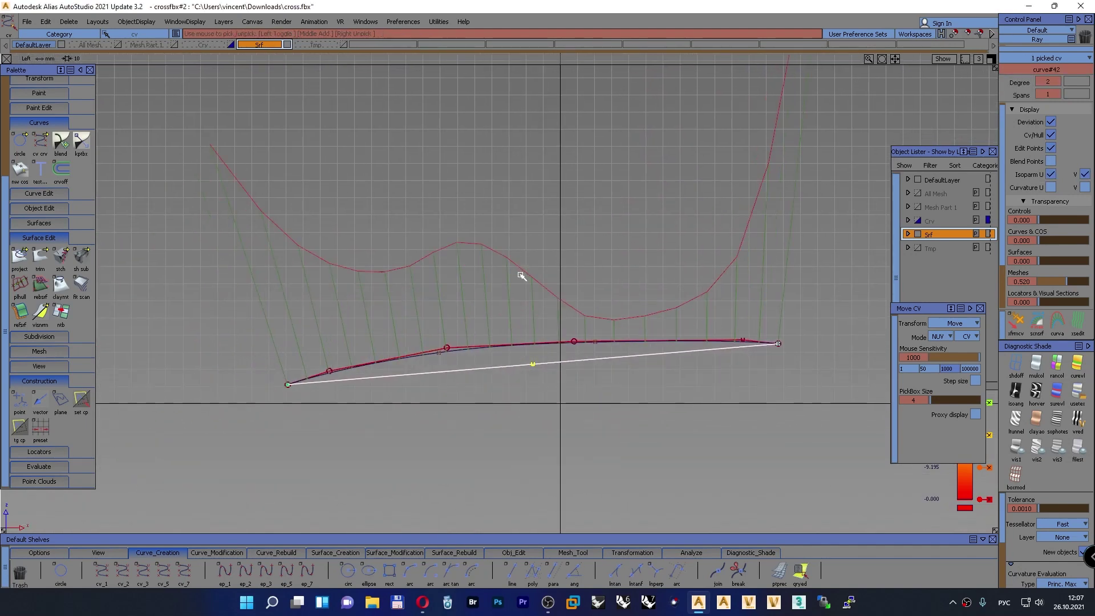
pyautogui.keyDown('ctrl'); pyautogui.keyDown('shift'); pyautogui.moveTo(499, 216); pyautogui.dragTo(500, 190, button='middle'); pyautogui.keyUp('shift'); pyautogui.keyUp('ctrl')
pyautogui.moveTo(495, 216); pyautogui.dragTo(789, 346, button='right')
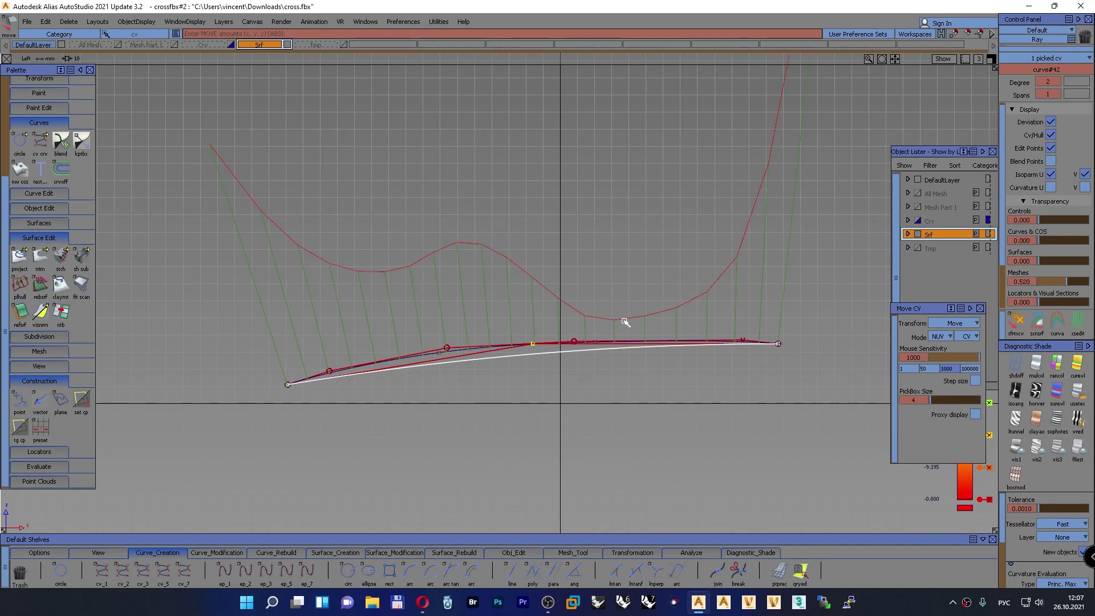
# Move the degree-2 curve's middle CV towards the front and slightly up until the curve matches the original lower-edge curve
pyautogui.moveTo(646, 270); pyautogui.dragTo(538, 256)
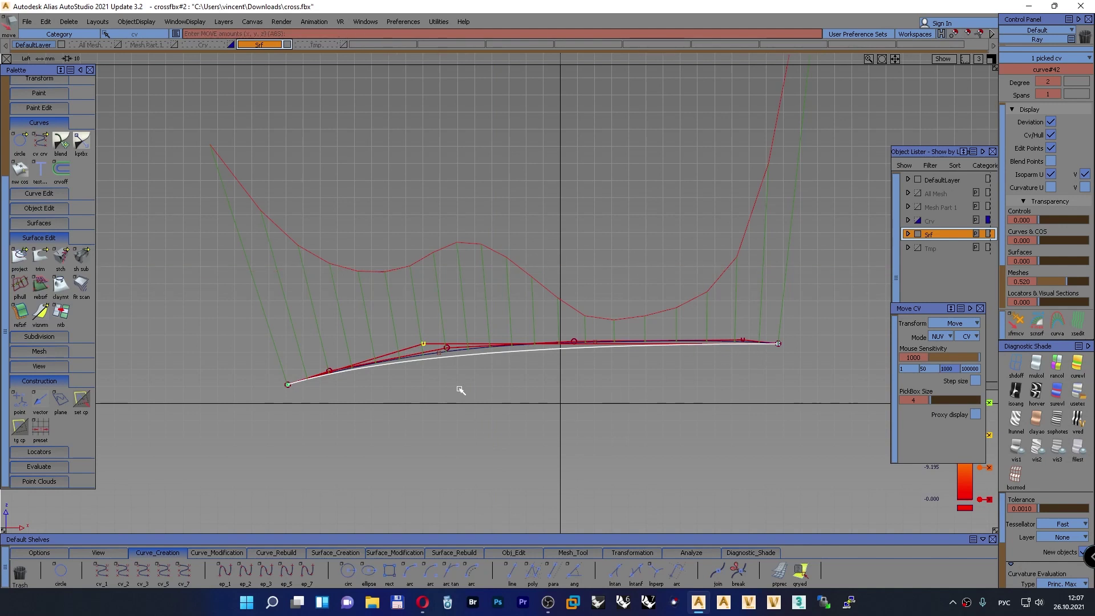
pyautogui.moveTo(460, 390); pyautogui.dragTo(491, 384, button='middle')
pyautogui.moveTo(495, 381); pyautogui.dragTo(491, 371, button='right')
pyautogui.moveTo(490, 371); pyautogui.dragTo(498, 371)
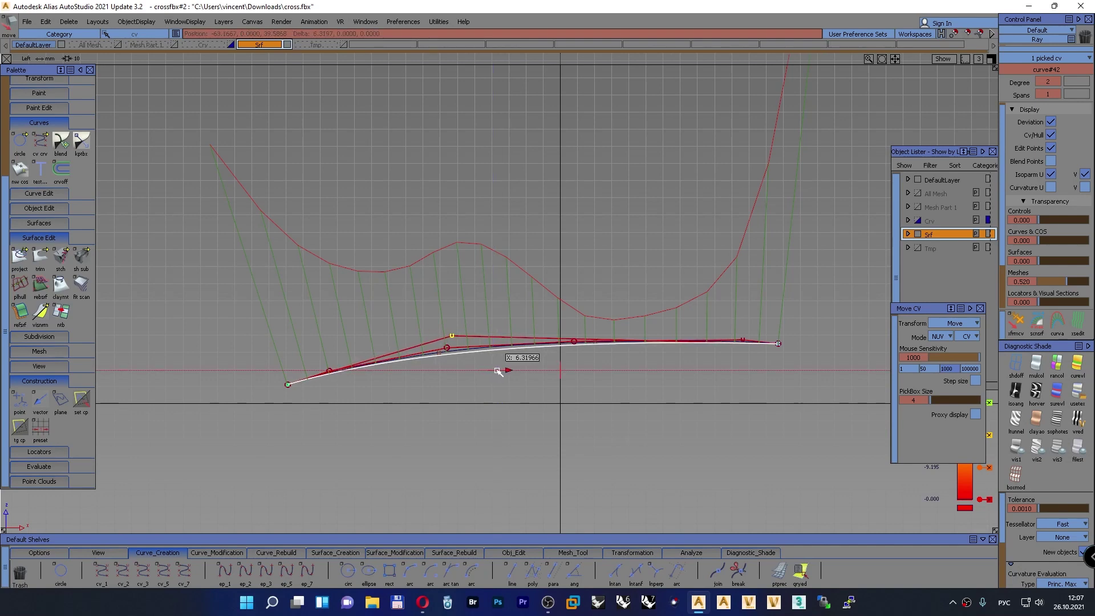
pyautogui.moveTo(495, 367); pyautogui.dragTo(496, 364, button='right')
pyautogui.moveTo(484, 370); pyautogui.dragTo(486, 370, button='middle')
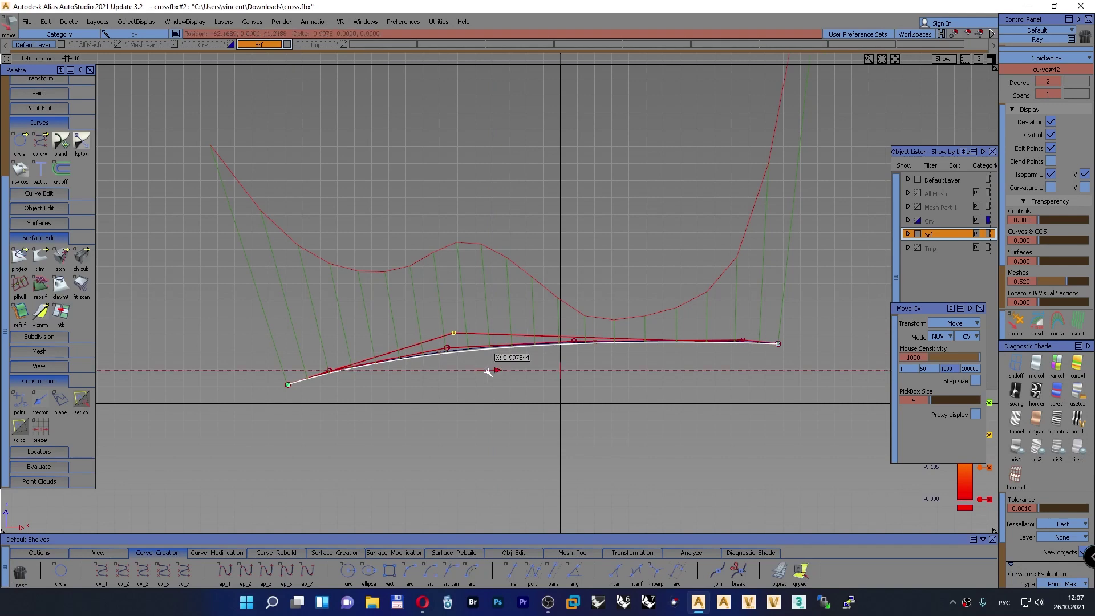
pyautogui.moveTo(487, 371); pyautogui.dragTo(488, 371)
pyautogui.moveTo(489, 371); pyautogui.dragTo(488, 369, button='right')
# Assign the original degree-3 lower-edge curve to the hidden Tmp layer
pyautogui.moveTo(486, 221)
pyautogui.keyDown('ctrl'); pyautogui.keyDown('shift'); pyautogui.mouseDown()
pyautogui.moveTo(486, 195)
pyautogui.moveTo(494, 215)
pyautogui.mouseUp(); pyautogui.keyUp('shift'); pyautogui.keyUp('ctrl')
pyautogui.click(498, 345)
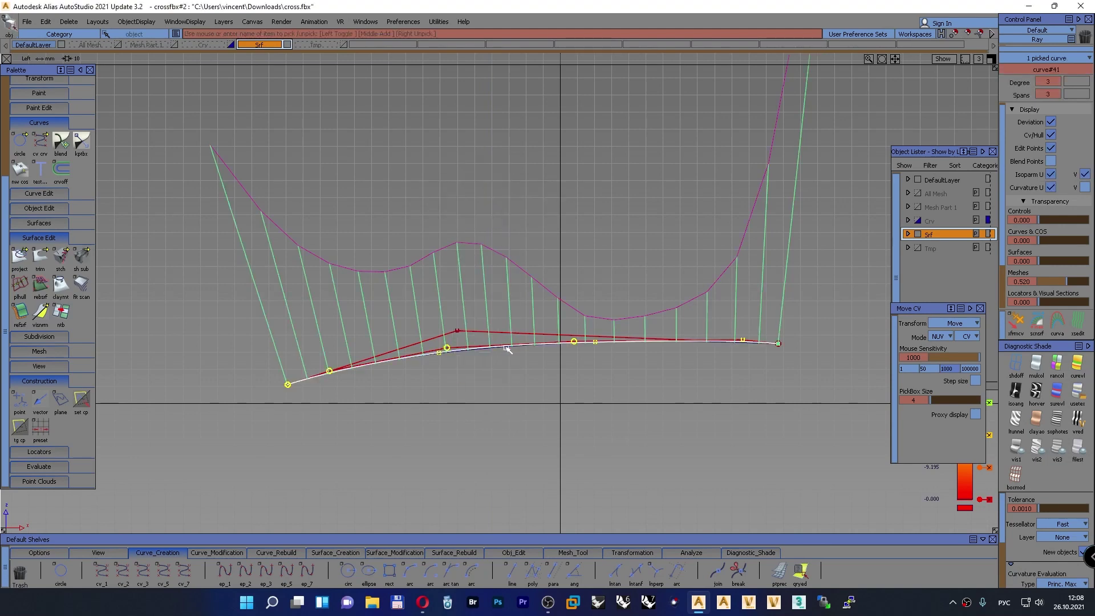
pyautogui.moveTo(323, 46); pyautogui.dragTo(313, 52, button='right')
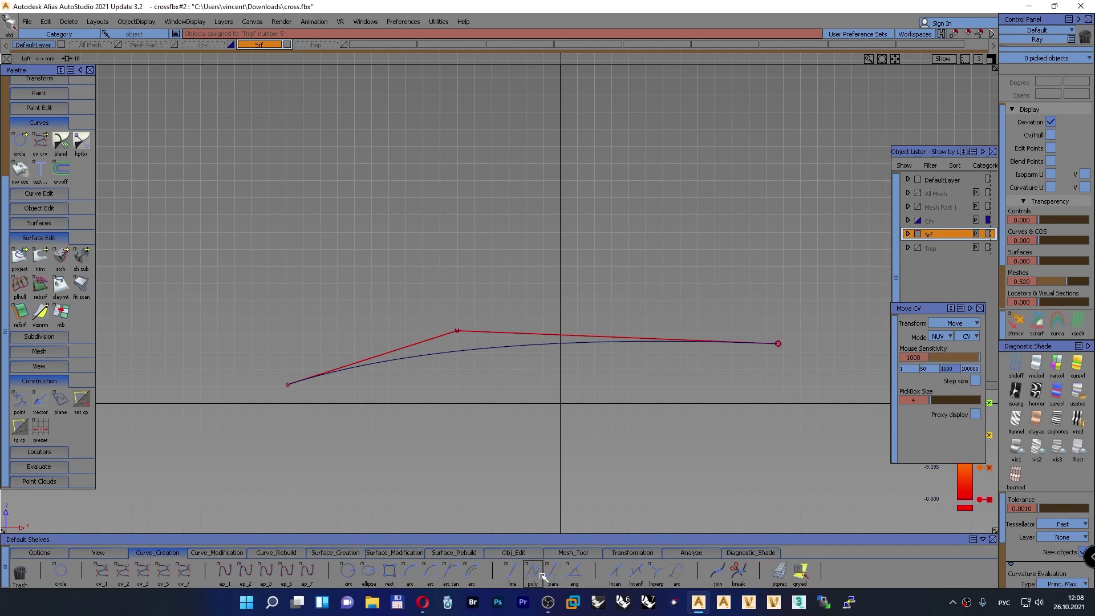
# Add a curvature comb to the degree-2 lower-edge curve and increase its scale and sampling density
pyautogui.click(673, 553)
pyautogui.click(451, 570)
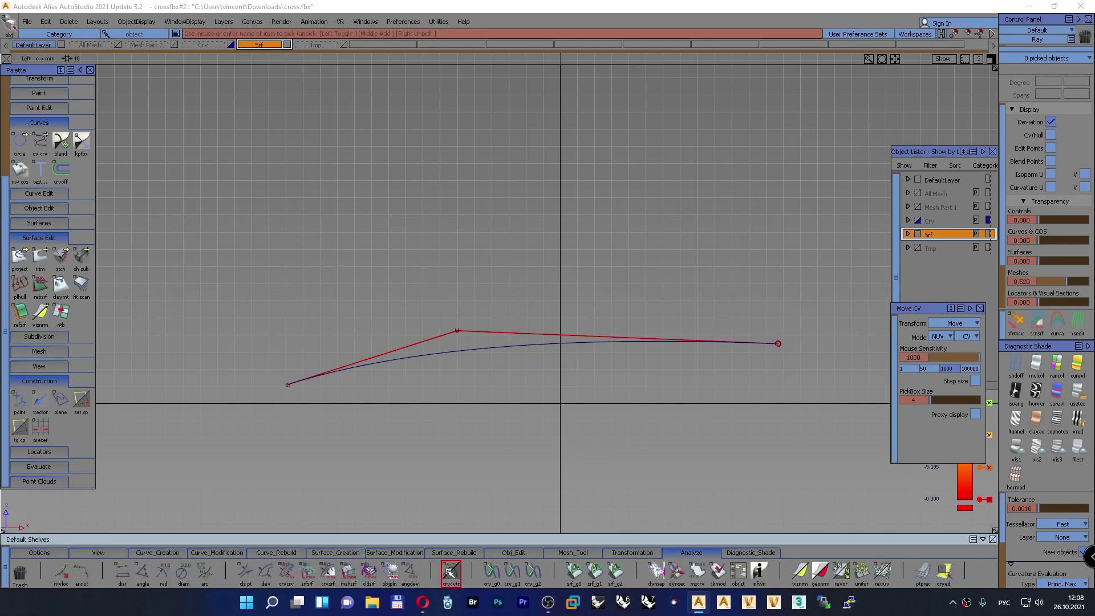
pyautogui.click(448, 353)
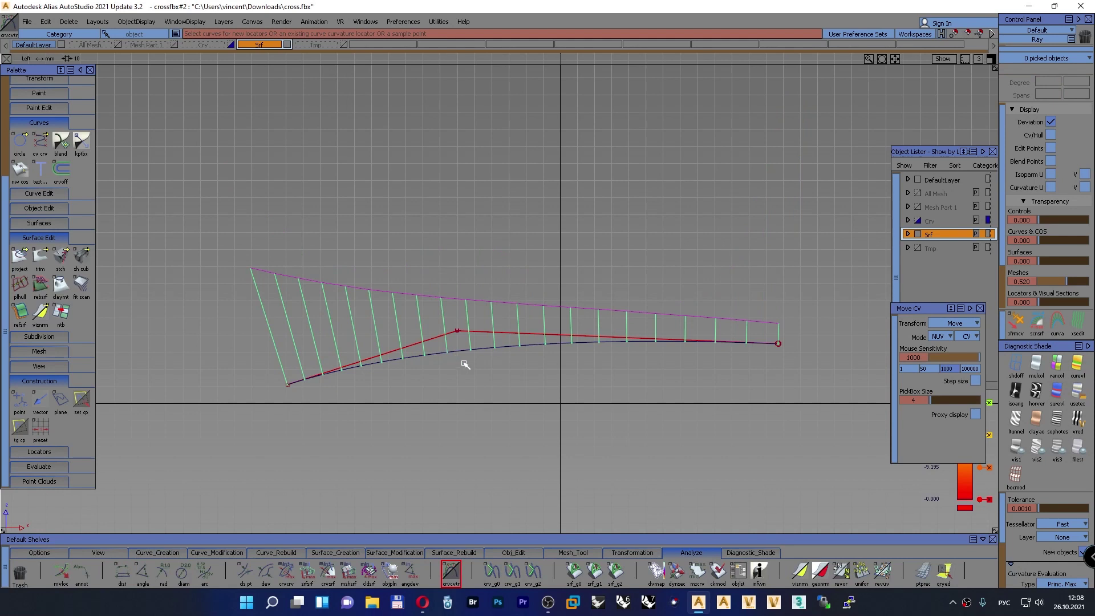
pyautogui.moveTo(466, 363); pyautogui.dragTo(613, 431)
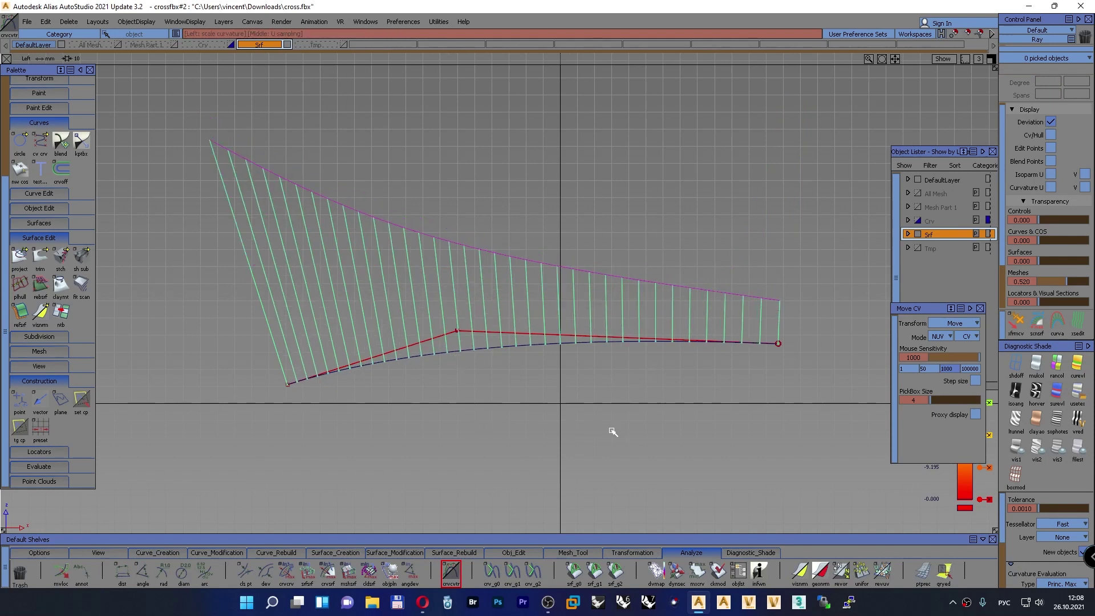
pyautogui.moveTo(613, 432); pyautogui.dragTo(576, 444, button='middle')
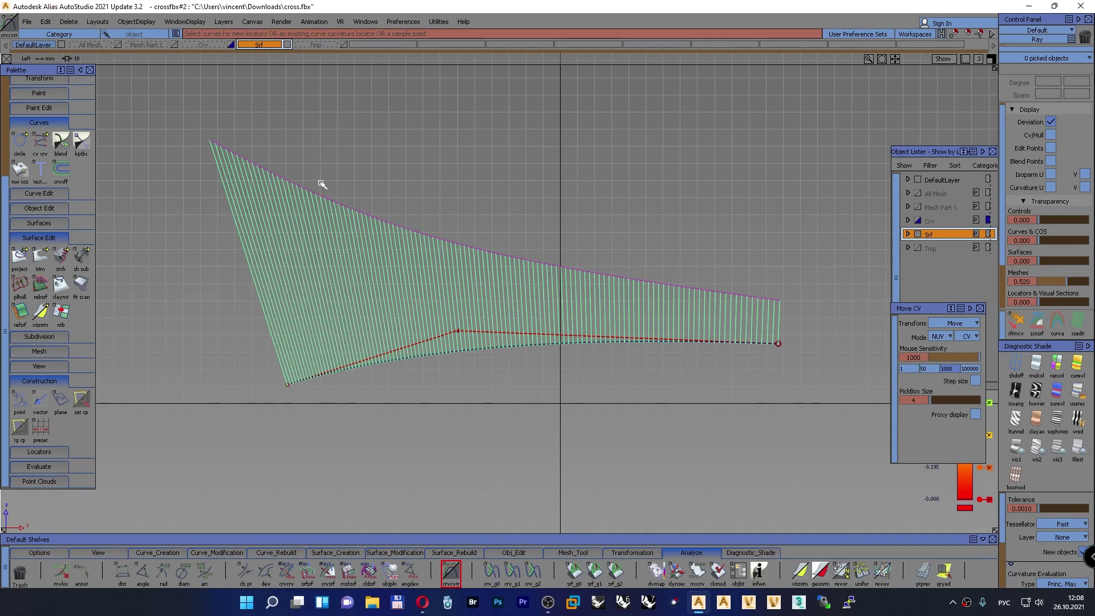
# Show the Mesh Part 1 layer without diagnostic shading and delete the curvature comb
pyautogui.click(173, 45)
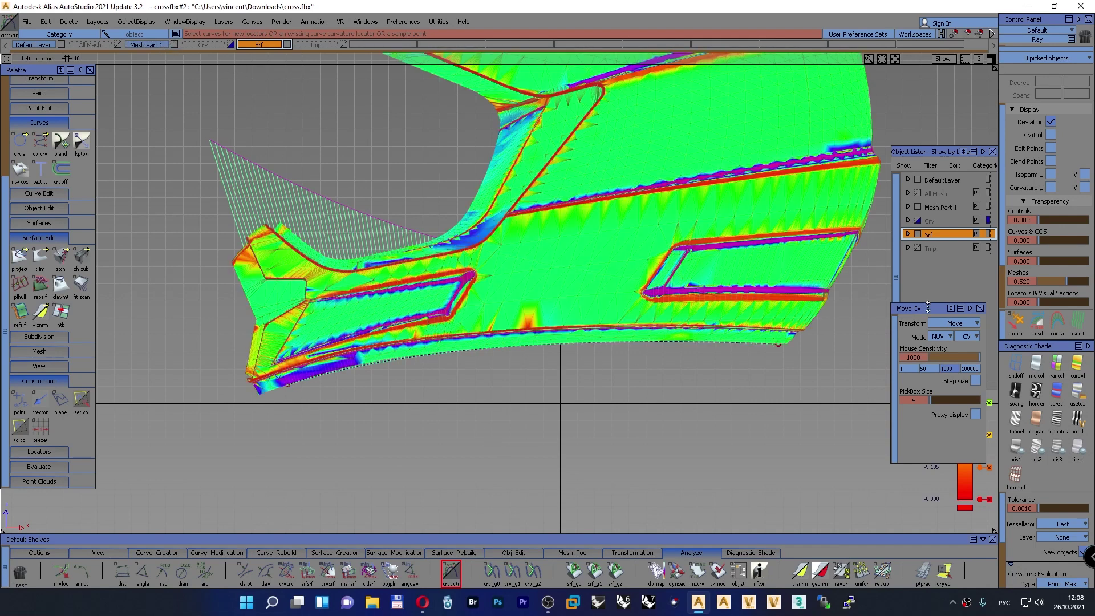
pyautogui.click(1015, 368)
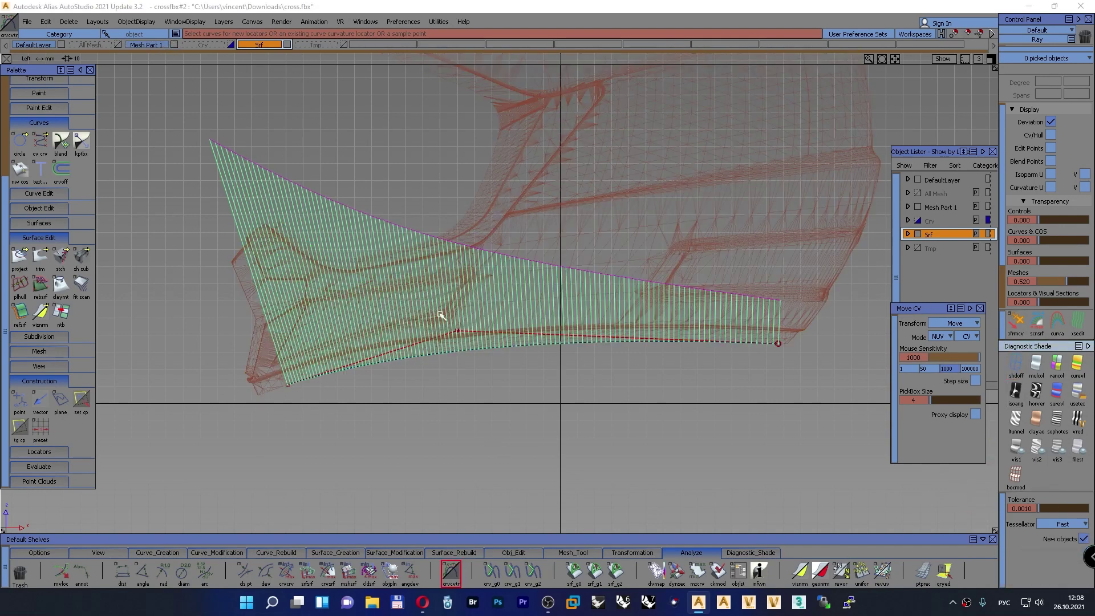
pyautogui.keyDown('ctrl'); pyautogui.keyDown('shift'); pyautogui.moveTo(427, 438); pyautogui.dragTo(435, 609); pyautogui.keyUp('shift'); pyautogui.keyUp('ctrl')
pyautogui.keyDown('alt'); pyautogui.keyDown('shift'); pyautogui.moveTo(472, 378); pyautogui.dragTo(521, 364, button='right'); pyautogui.keyUp('shift'); pyautogui.keyUp('alt')
pyautogui.keyDown('alt'); pyautogui.keyDown('shift'); pyautogui.moveTo(522, 370); pyautogui.dragTo(489, 360, button='middle'); pyautogui.keyUp('shift'); pyautogui.keyUp('alt')
pyautogui.keyDown('alt'); pyautogui.keyDown('shift'); pyautogui.moveTo(489, 361); pyautogui.dragTo(506, 371, button='right'); pyautogui.keyUp('shift'); pyautogui.keyUp('alt')
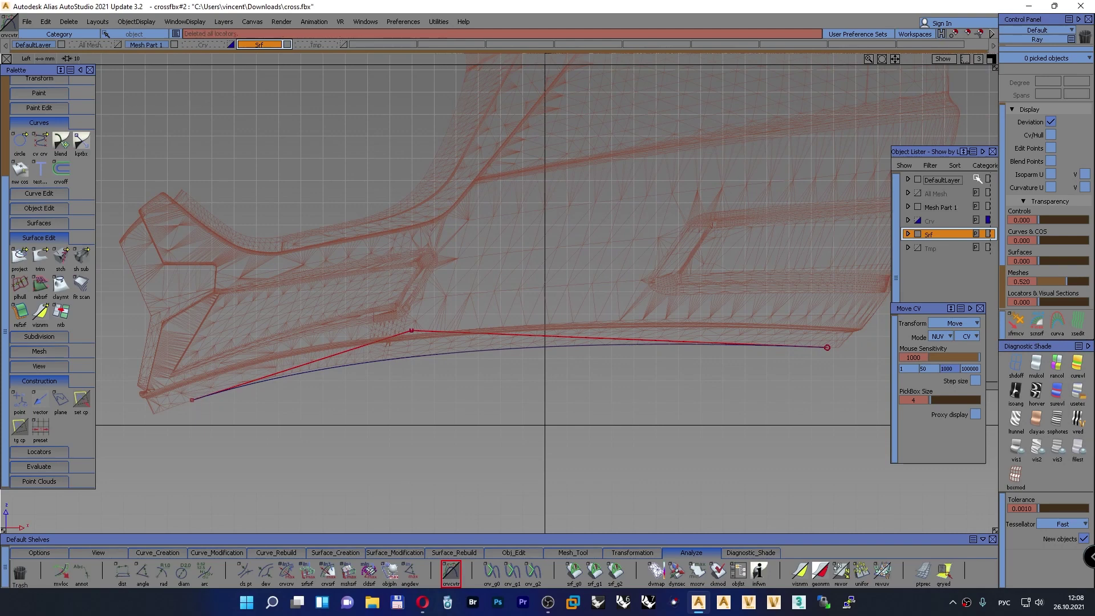
# Close the Move CV options and collapse the Object Lister to free the modelling view
pyautogui.click(980, 308)
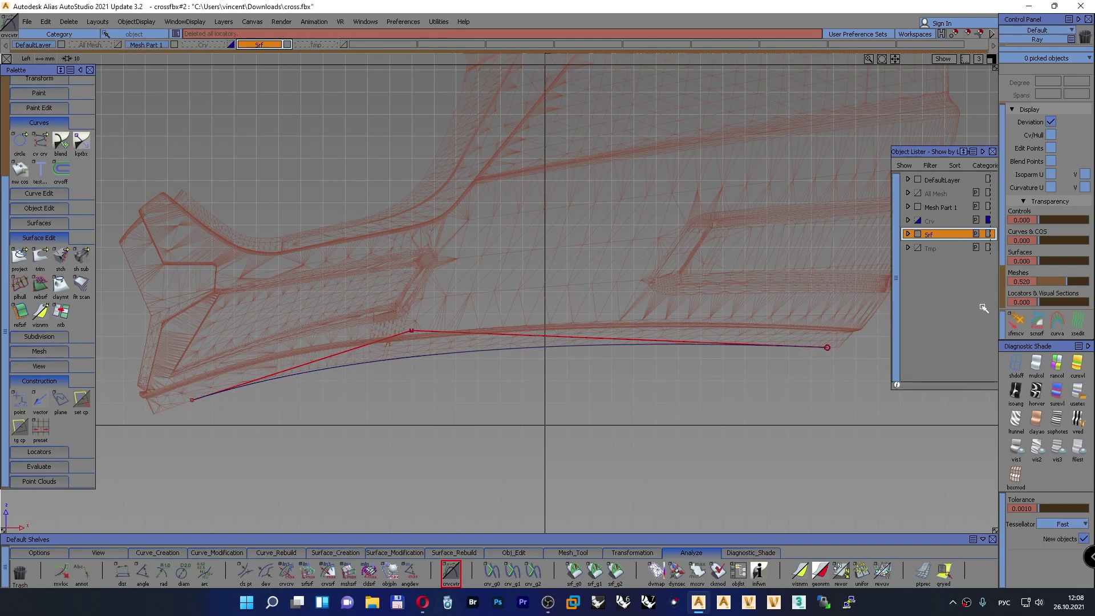
pyautogui.click(982, 151)
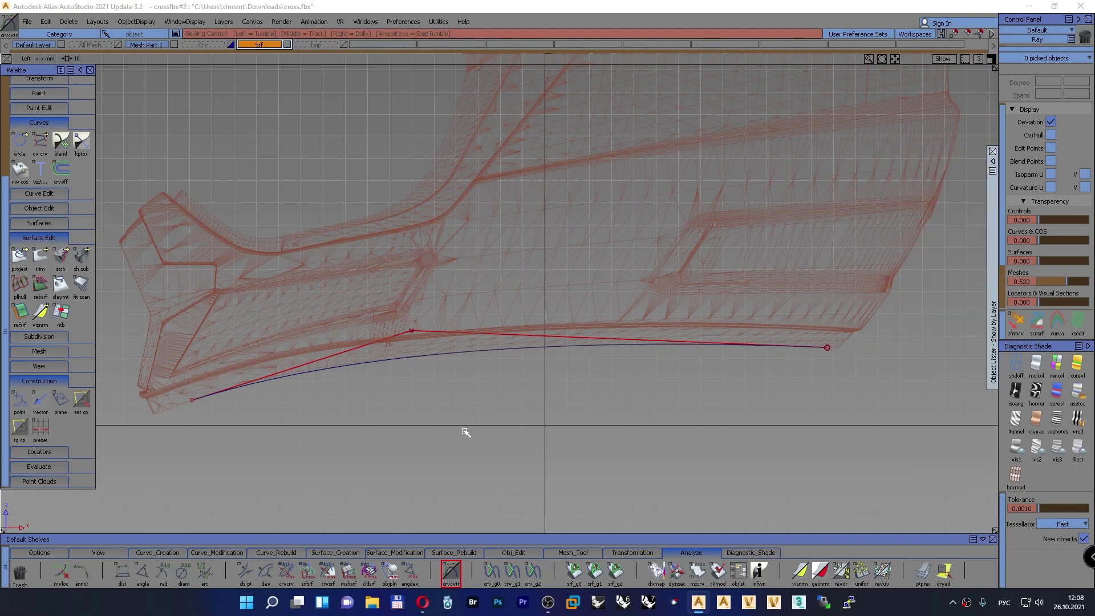
pyautogui.keyDown('alt'); pyautogui.keyDown('shift'); pyautogui.moveTo(464, 432); pyautogui.dragTo(473, 413, button='middle'); pyautogui.keyUp('shift'); pyautogui.keyUp('alt')
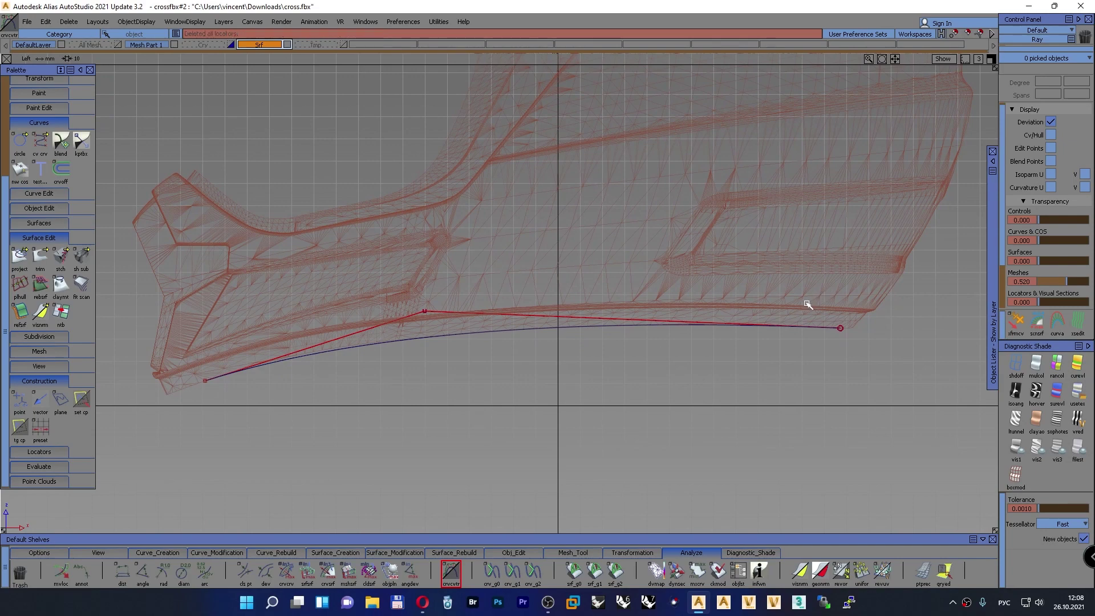
# Switch to the perspective window, orient it to the Left view and set its projection to Orthographic
pyautogui.press('F8')
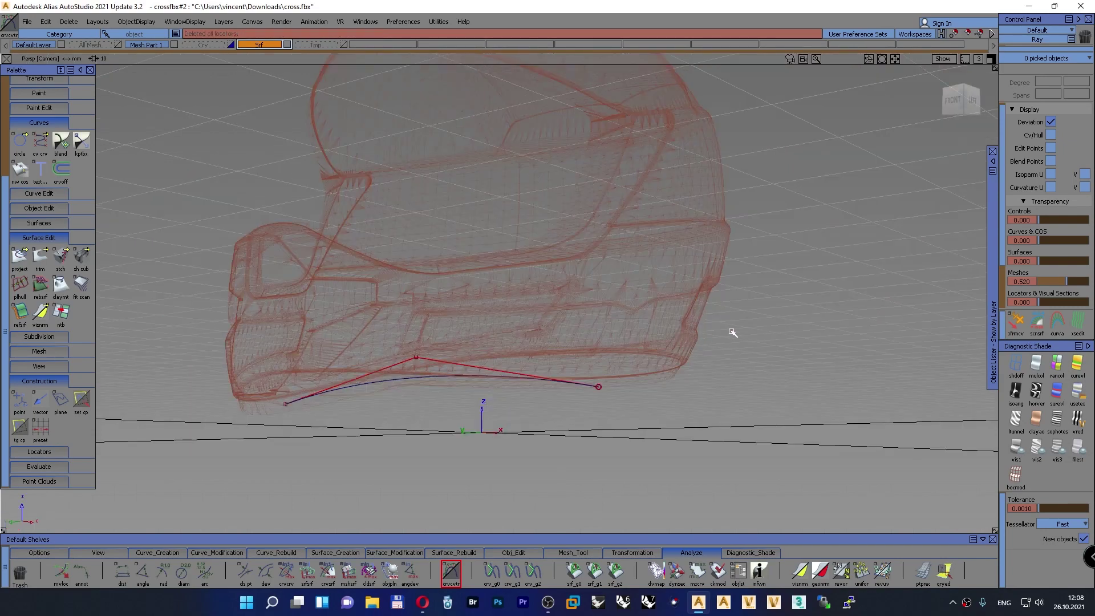
pyautogui.keyDown('alt'); pyautogui.keyDown('shift'); pyautogui.moveTo(733, 333); pyautogui.dragTo(627, 322); pyautogui.keyUp('shift'); pyautogui.keyUp('alt')
pyautogui.click(968, 105)
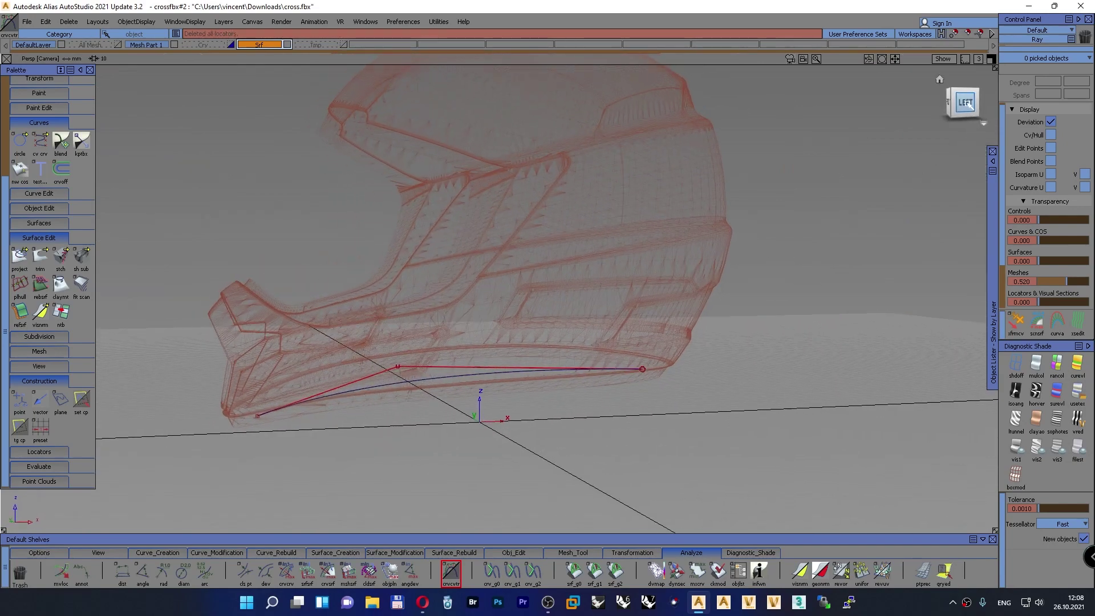
pyautogui.click(985, 125)
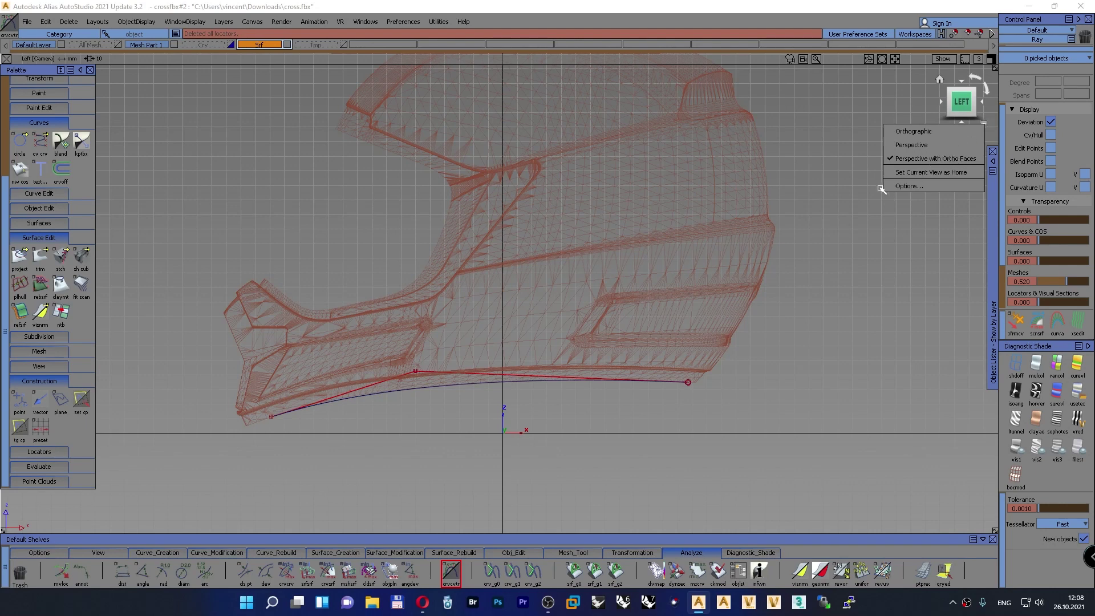
pyautogui.keyDown('ctrl'); pyautogui.keyDown('shift'); pyautogui.moveTo(853, 190); pyautogui.dragTo(854, 171); pyautogui.keyUp('shift'); pyautogui.keyUp('ctrl')
pyautogui.hotkey('shift', 'alt')
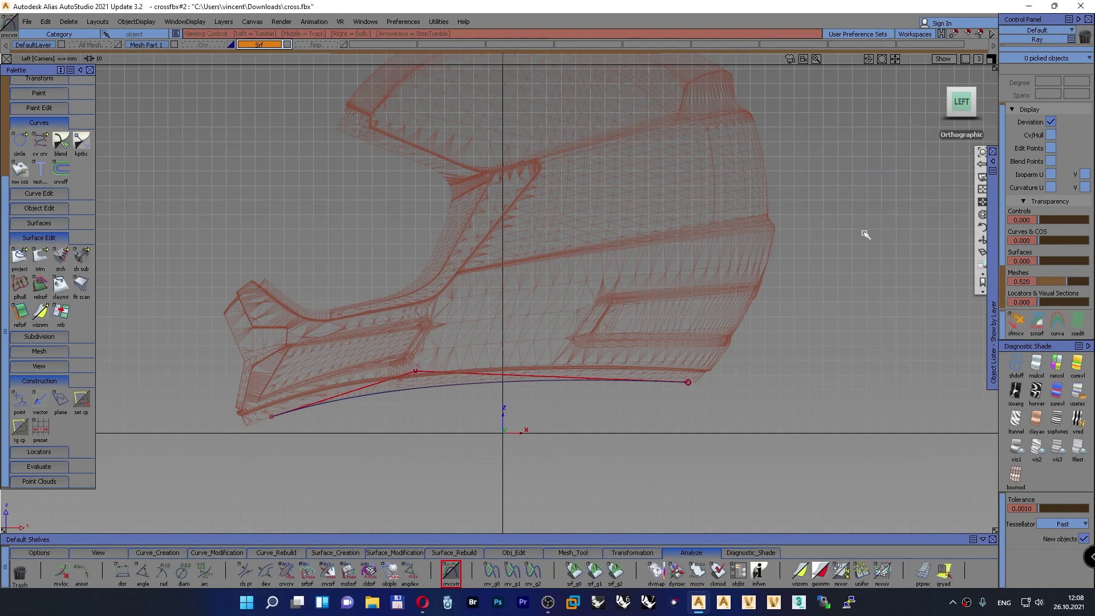
# Stretch the left view vertically around the lower-edge curve with non-proportional zoom and set the mesh transparency to 0
pyautogui.keyDown('alt'); pyautogui.keyDown('shift'); pyautogui.click(981, 189); pyautogui.keyUp('shift'); pyautogui.keyUp('alt')
pyautogui.keyDown('alt'); pyautogui.keyDown('shift'); pyautogui.moveTo(508, 411); pyautogui.dragTo(553, 213, button='right'); pyautogui.keyUp('shift'); pyautogui.keyUp('alt')
pyautogui.moveTo(554, 213); pyautogui.dragTo(537, 183)
pyautogui.keyDown('alt'); pyautogui.keyDown('shift'); pyautogui.moveTo(585, 362); pyautogui.dragTo(600, 87, button='middle'); pyautogui.keyUp('shift'); pyautogui.keyUp('alt')
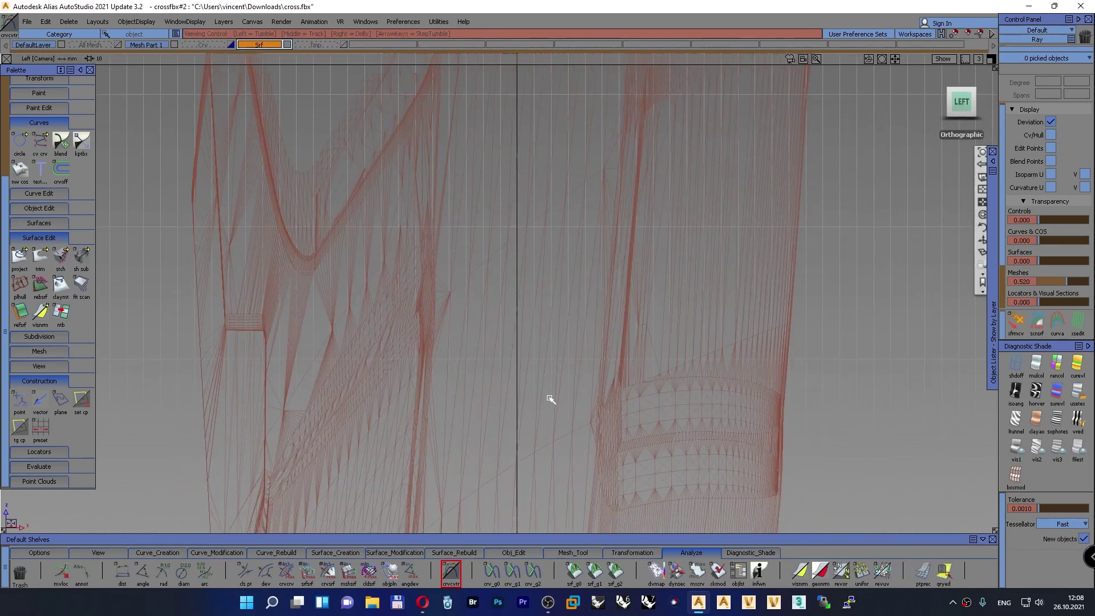
pyautogui.keyDown('alt'); pyautogui.keyDown('shift'); pyautogui.moveTo(528, 524); pyautogui.dragTo(537, 169, button='middle'); pyautogui.keyUp('shift'); pyautogui.keyUp('alt')
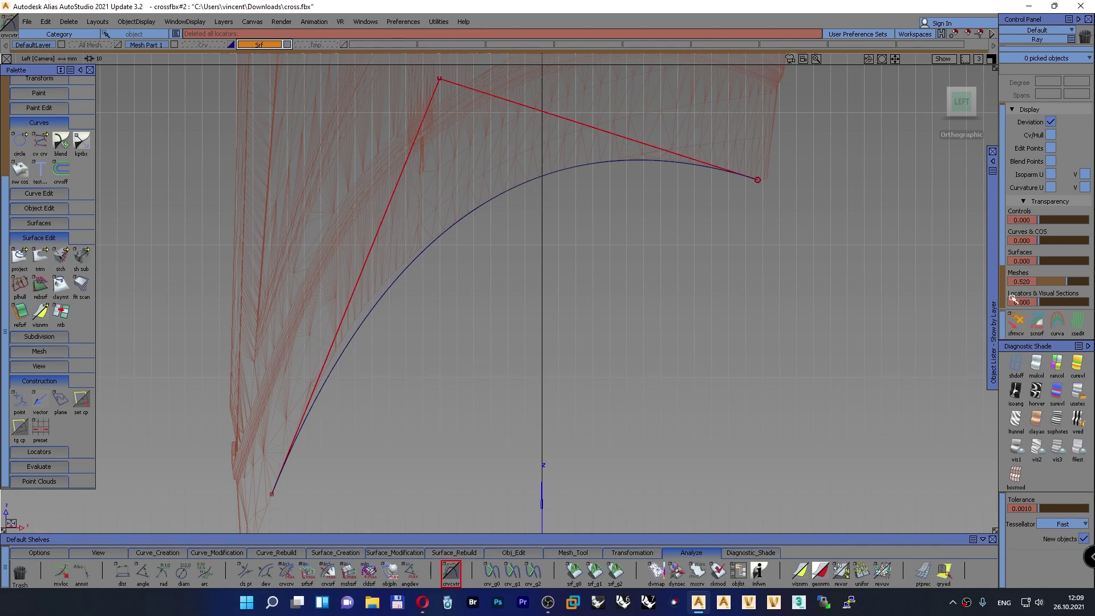
pyautogui.moveTo(1067, 283); pyautogui.dragTo(1031, 281)
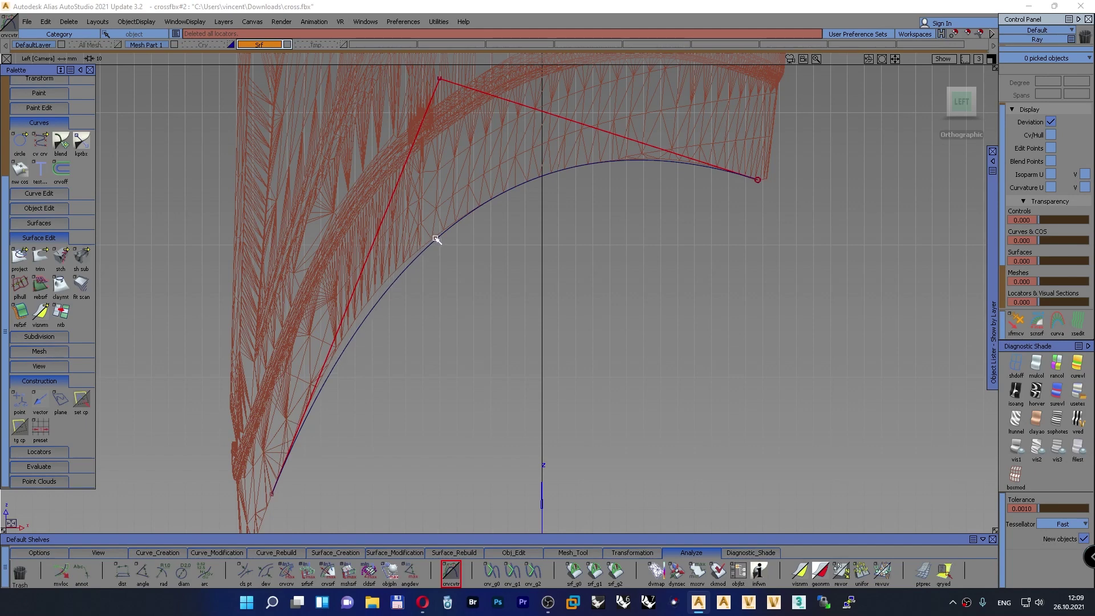
# Set the Move CV mode to SLIDE and pick the middle CV of the lower-edge curve
pyautogui.click(1016, 322)
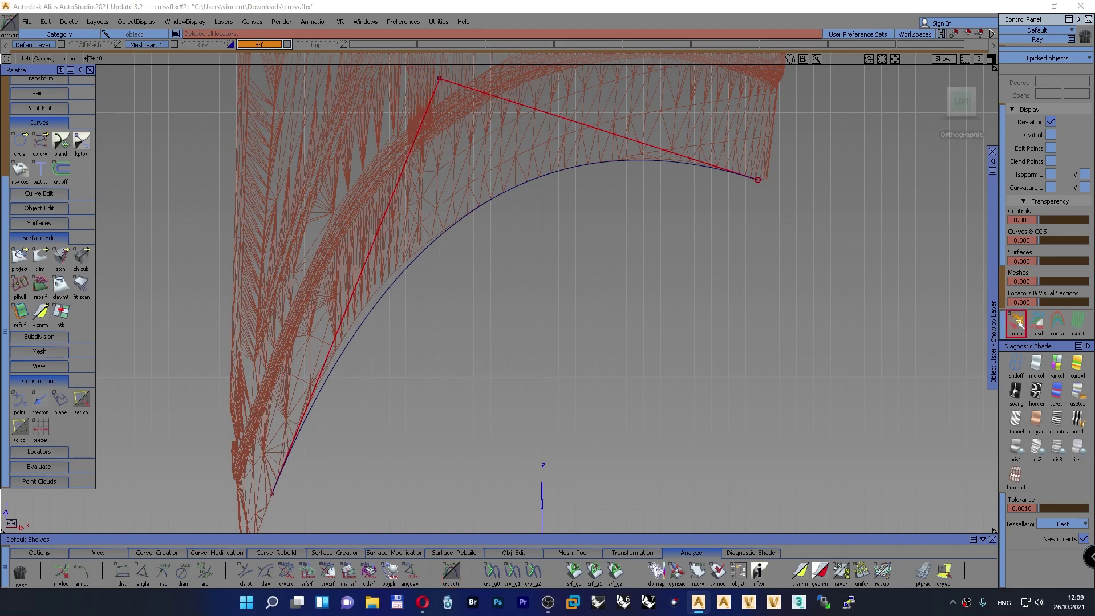
pyautogui.doubleClick(1017, 323)
pyautogui.click(951, 336)
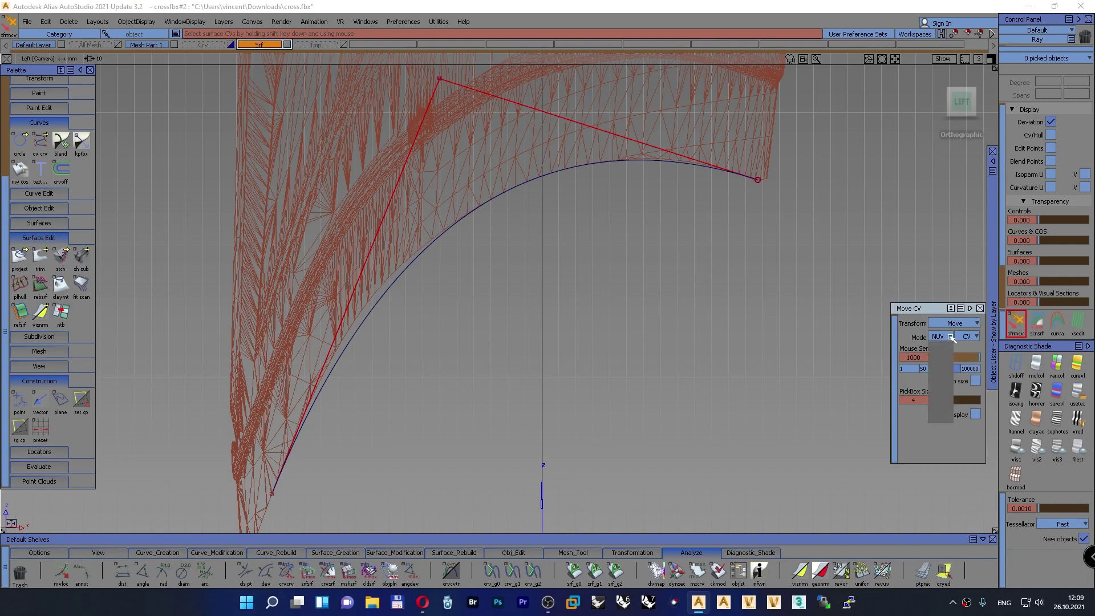
pyautogui.click(939, 391)
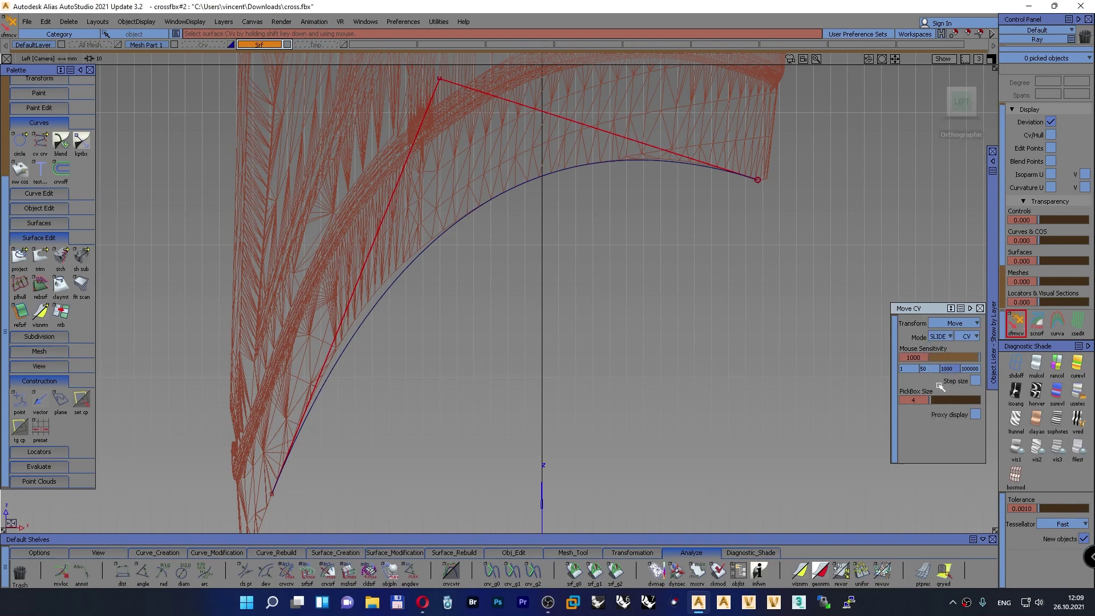
pyautogui.click(440, 79)
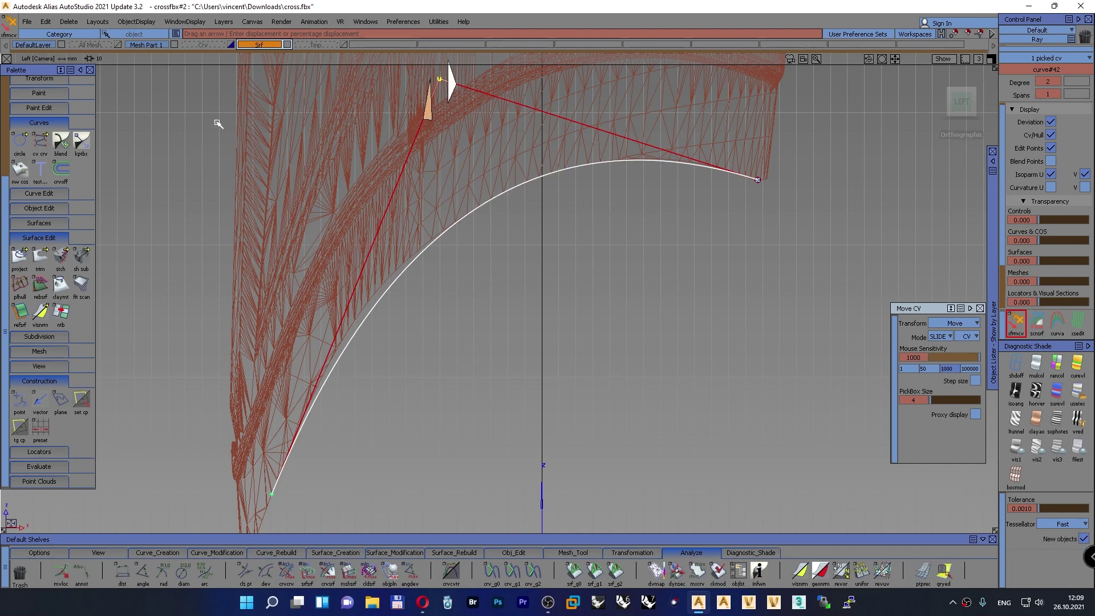
# Set the mouse sensitivity to 50 and slide the middle CV along both hull directions to fit the mesh's lower edge
pyautogui.click(924, 368)
pyautogui.moveTo(450, 80); pyautogui.dragTo(171, 163)
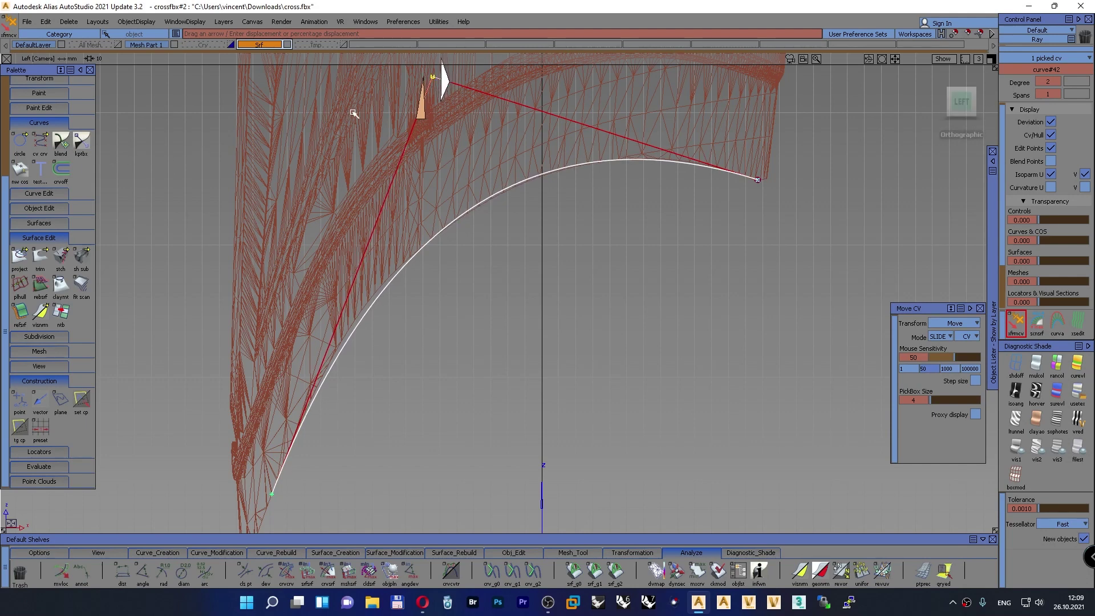
pyautogui.moveTo(424, 97); pyautogui.dragTo(162, 322)
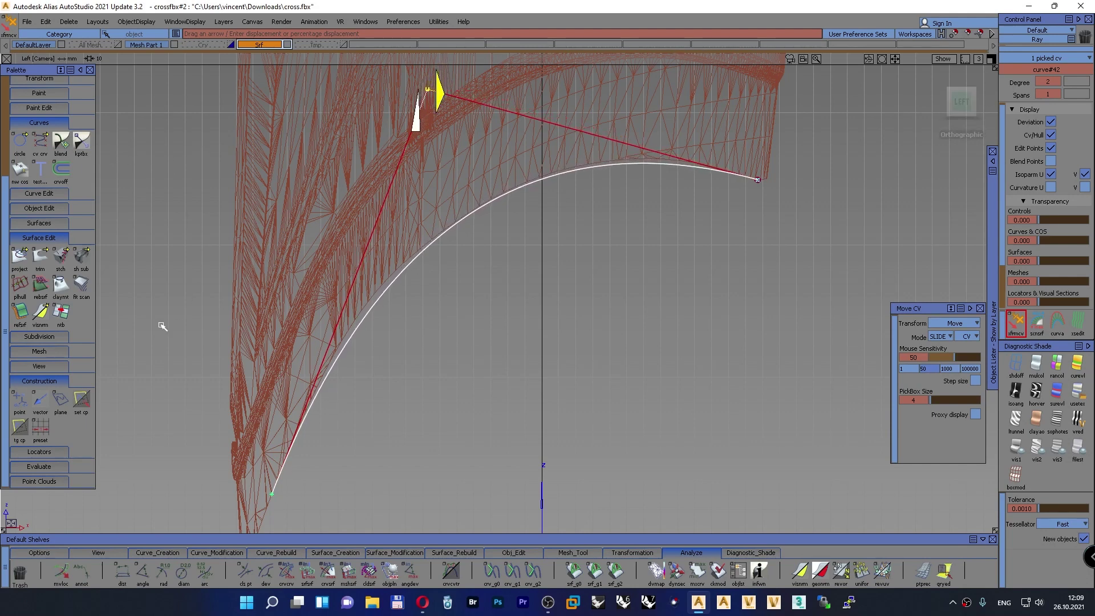
pyautogui.moveTo(446, 100); pyautogui.dragTo(166, 127)
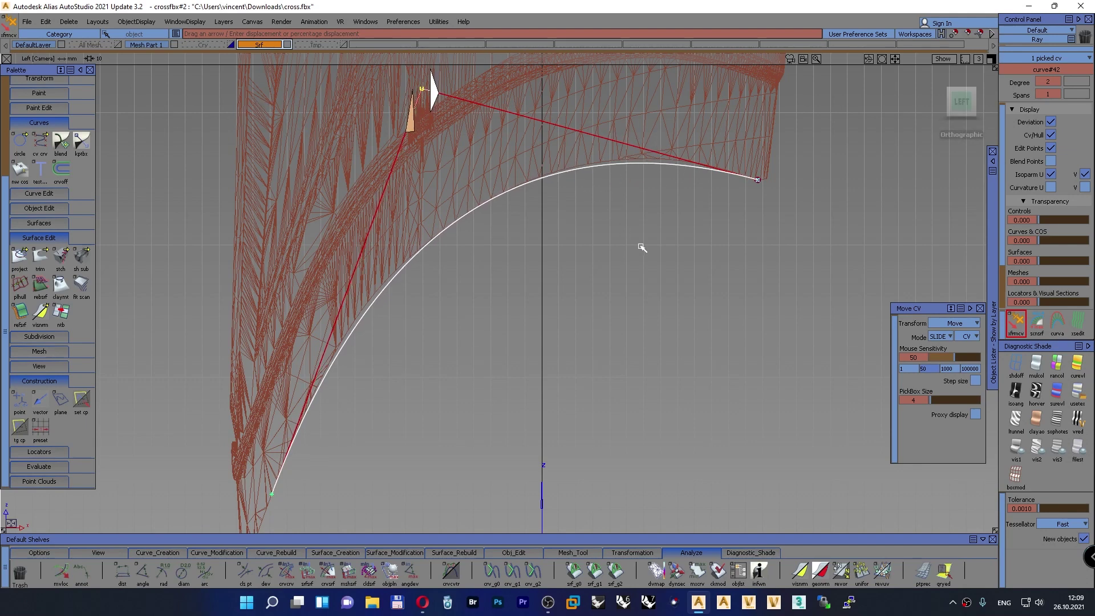
# Capture the curve area as a screenshot, circle the curve's upper rear and lower front stretches in green, and discard it
pyautogui.press('super+shift+s')
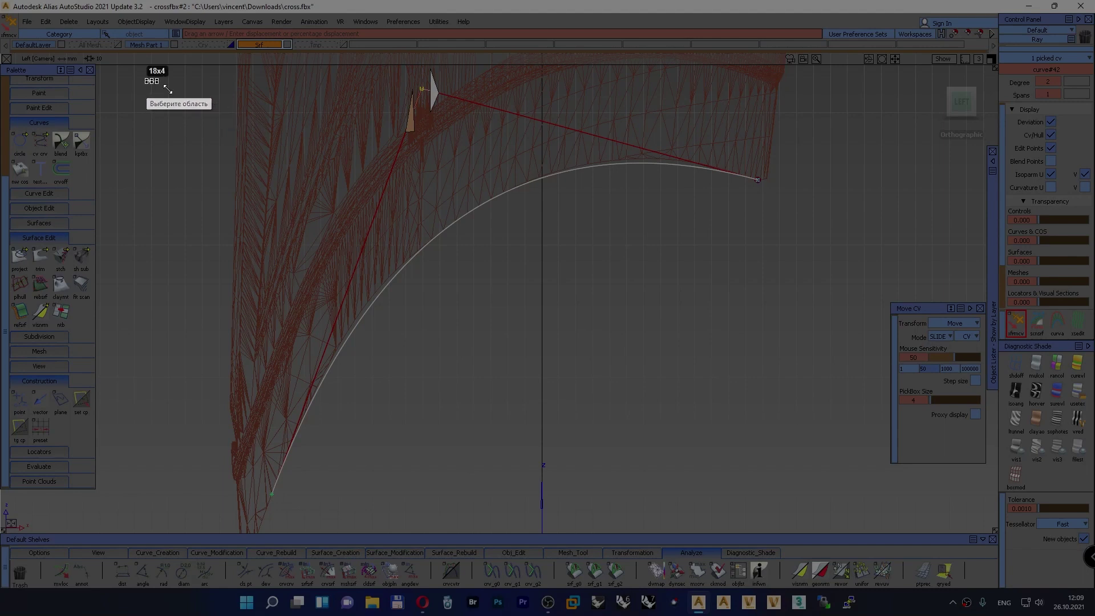
pyautogui.moveTo(147, 80); pyautogui.dragTo(850, 519)
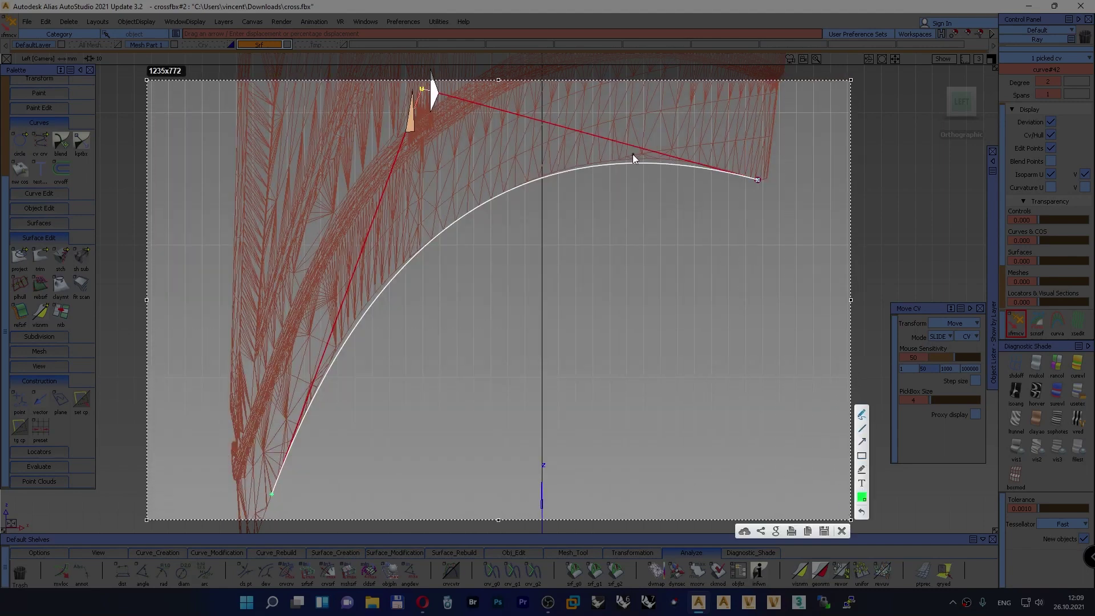
pyautogui.moveTo(630, 153)
pyautogui.mouseDown()
pyautogui.moveTo(572, 179)
pyautogui.moveTo(710, 170)
pyautogui.moveTo(544, 156)
pyautogui.mouseUp()
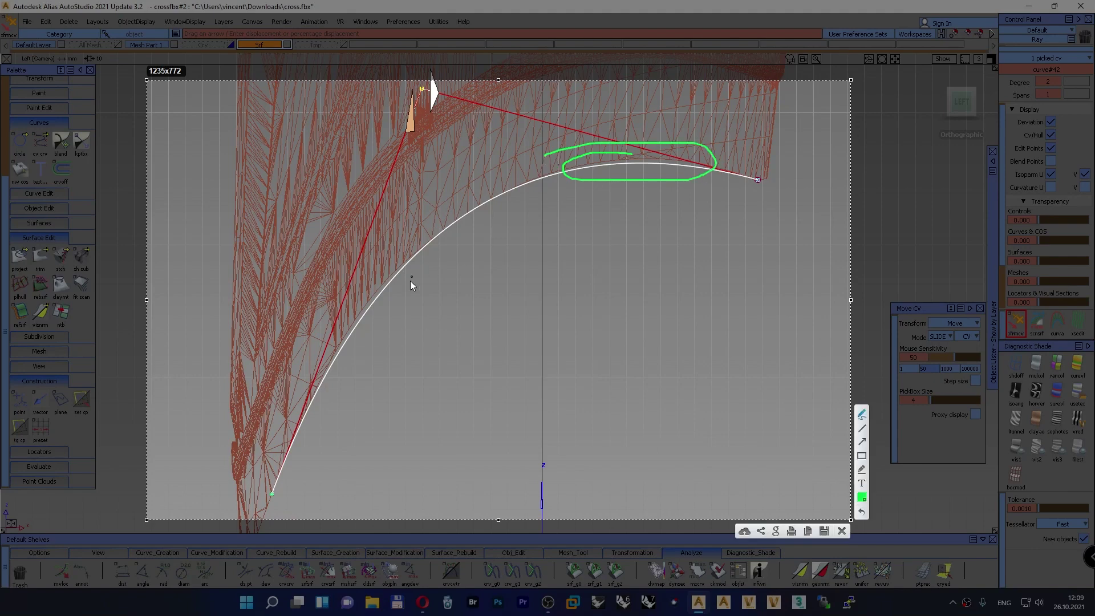
pyautogui.moveTo(386, 260); pyautogui.dragTo(330, 325)
pyautogui.moveTo(354, 391)
pyautogui.mouseDown()
pyautogui.moveTo(423, 244)
pyautogui.moveTo(350, 296)
pyautogui.mouseUp()
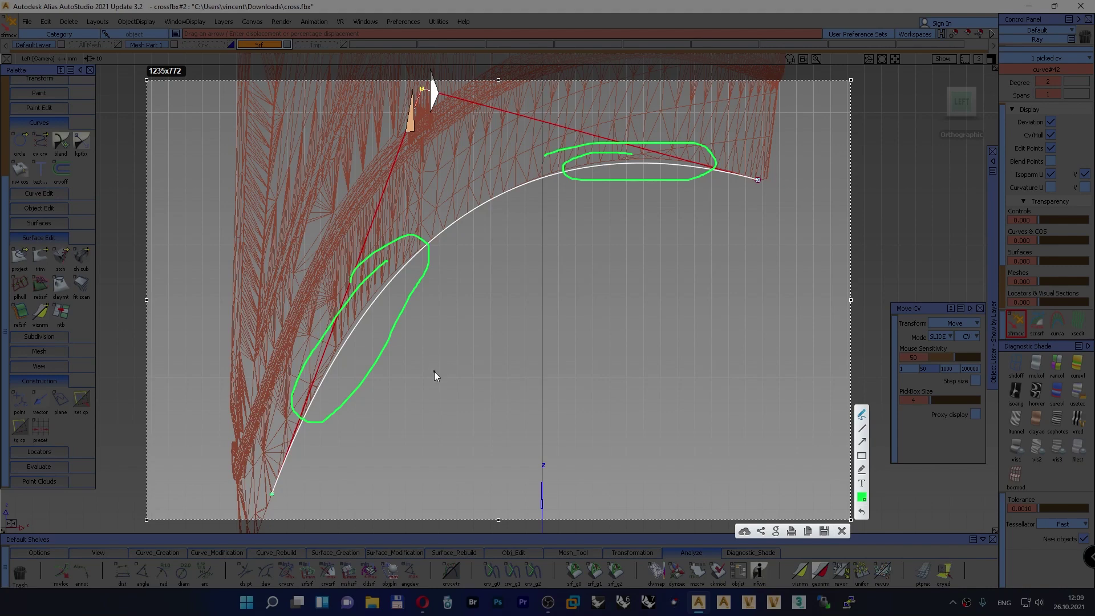
pyautogui.click(842, 531)
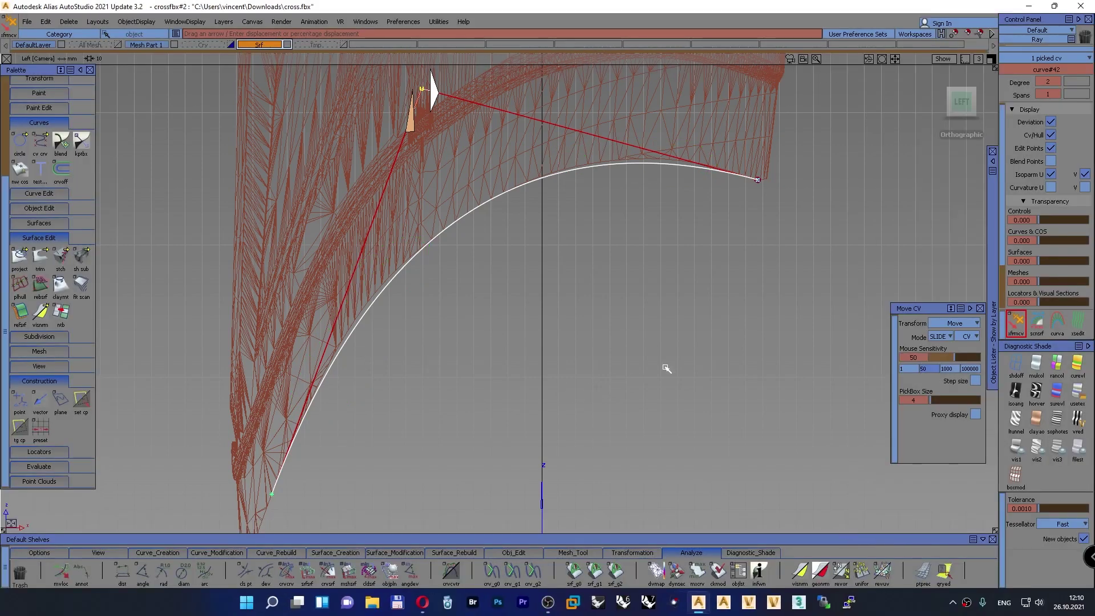
# Reset the stretched left view to normal proportions
pyautogui.keyDown('alt'); pyautogui.keyDown('shift'); pyautogui.click(981, 202); pyautogui.keyUp('shift'); pyautogui.keyUp('alt')
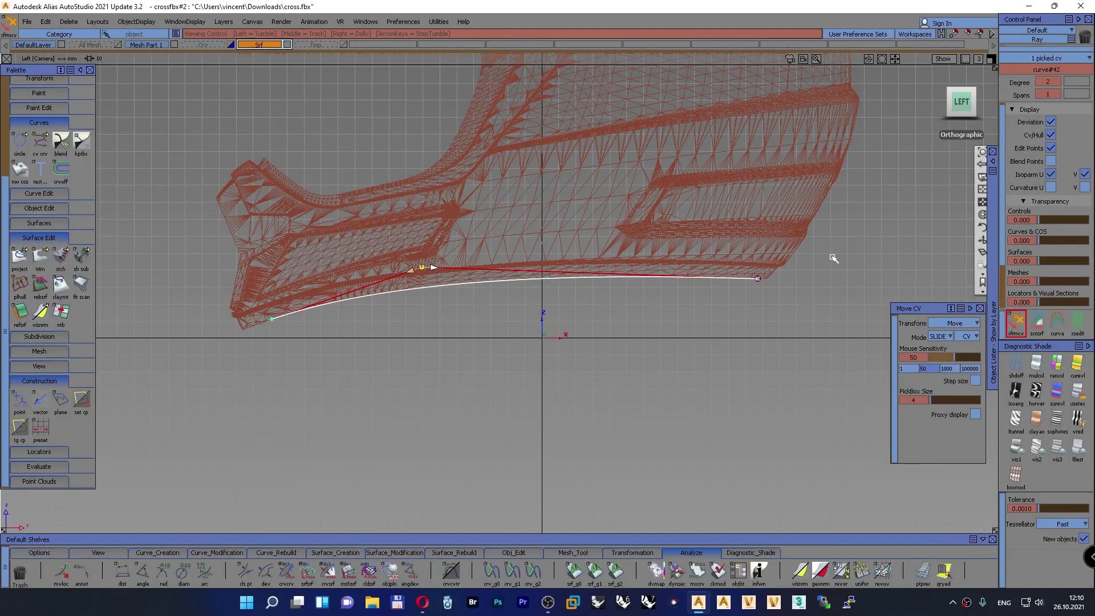
# Examine how closely the lower-edge curve follows the mesh at its rear end and toward the chin
pyautogui.keyDown('alt'); pyautogui.keyDown('shift'); pyautogui.moveTo(517, 354); pyautogui.dragTo(497, 384, button='middle'); pyautogui.keyUp('shift'); pyautogui.keyUp('alt')
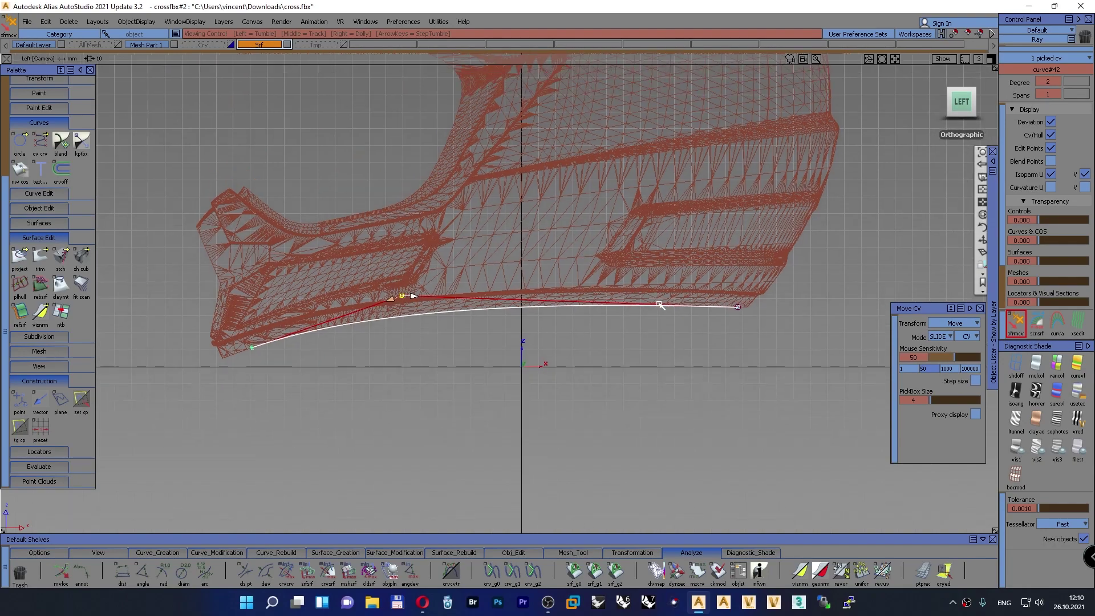
pyautogui.keyDown('alt'); pyautogui.keyDown('shift'); pyautogui.moveTo(657, 347); pyautogui.dragTo(687, 188, button='right'); pyautogui.keyUp('shift'); pyautogui.keyUp('alt')
pyautogui.keyDown('alt'); pyautogui.keyDown('shift'); pyautogui.moveTo(768, 270); pyautogui.dragTo(342, 242, button='middle'); pyautogui.keyUp('shift'); pyautogui.keyUp('alt')
pyautogui.scroll(-2, 342, 242)
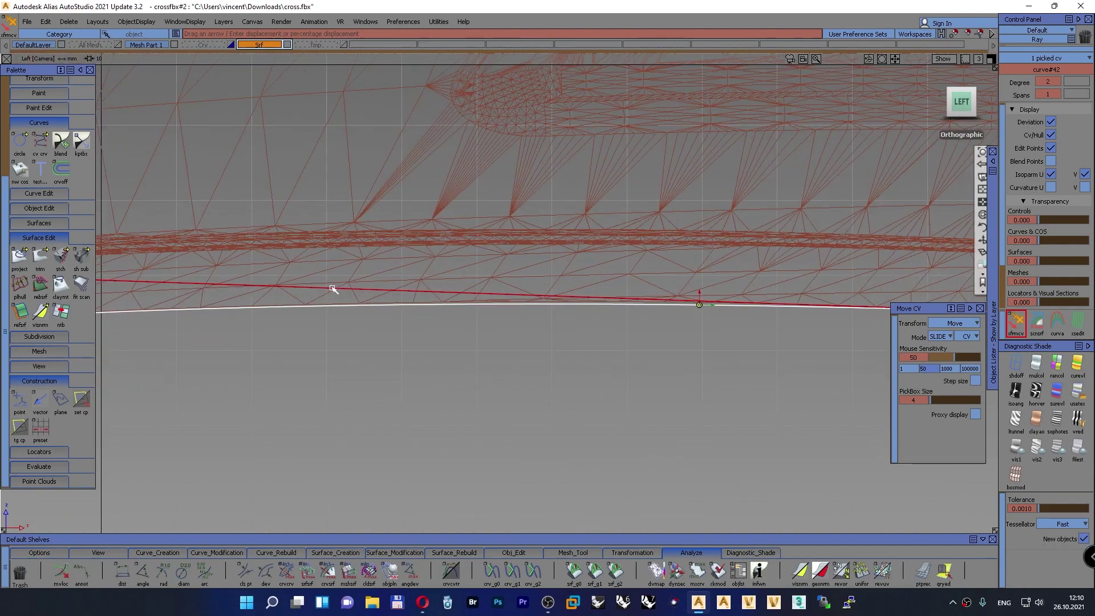
pyautogui.moveTo(505, 305)
pyautogui.keyDown('alt'); pyautogui.keyDown('shift'); pyautogui.mouseDown(button='right')
pyautogui.moveTo(477, 330)
pyautogui.moveTo(251, 345)
pyautogui.mouseUp(button='right'); pyautogui.keyUp('shift'); pyautogui.keyUp('alt')
pyautogui.moveTo(251, 345)
pyautogui.keyDown('alt'); pyautogui.keyDown('shift'); pyautogui.mouseDown(button='middle')
pyautogui.moveTo(408, 342)
pyautogui.moveTo(463, 326)
pyautogui.mouseUp(button='middle'); pyautogui.keyUp('shift'); pyautogui.keyUp('alt')
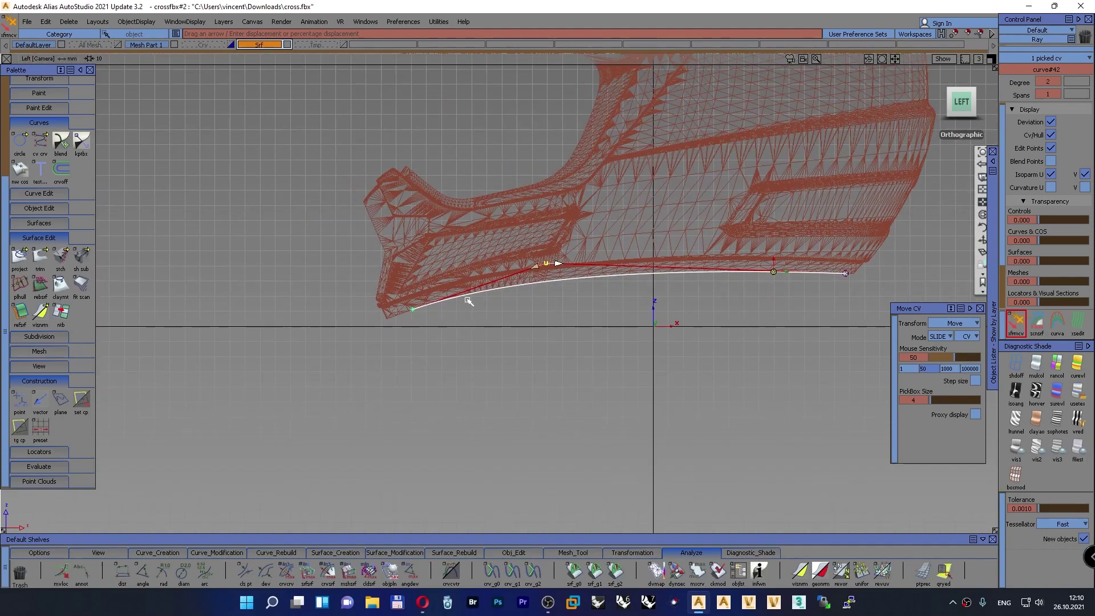
pyautogui.keyDown('alt'); pyautogui.keyDown('shift'); pyautogui.click(464, 295); pyautogui.keyUp('shift'); pyautogui.keyUp('alt')
pyautogui.scroll(3, 481, 369)
pyautogui.scroll(-2, 438, 331)
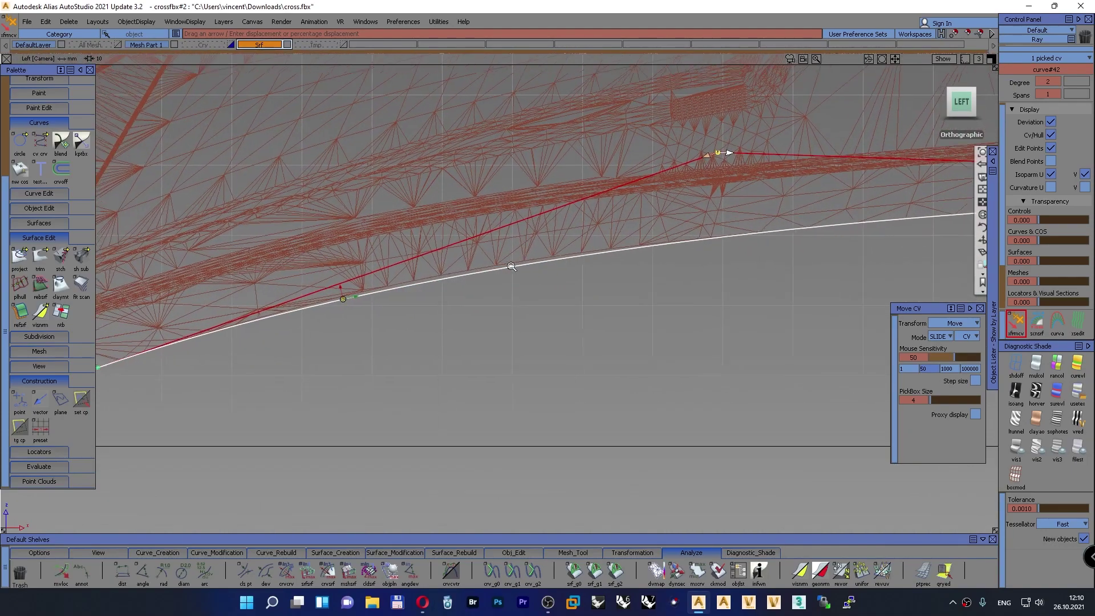
pyautogui.scroll(-4, 437, 331)
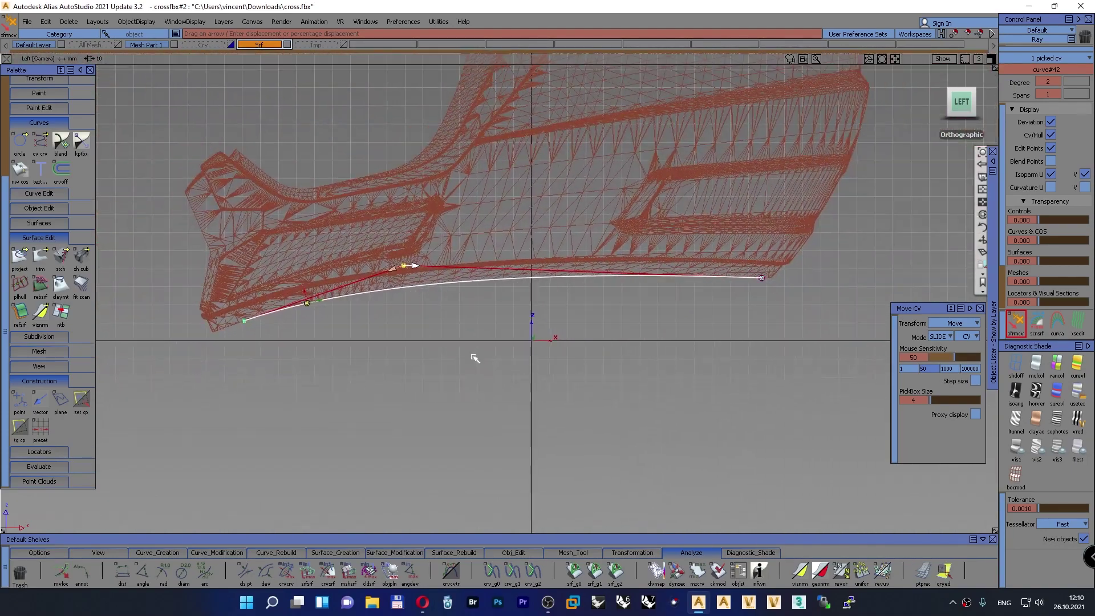
# Extend the lower-edge curve about 19 mm beyond the mesh at the rear and about 26 mm at the chin
pyautogui.click(513, 552)
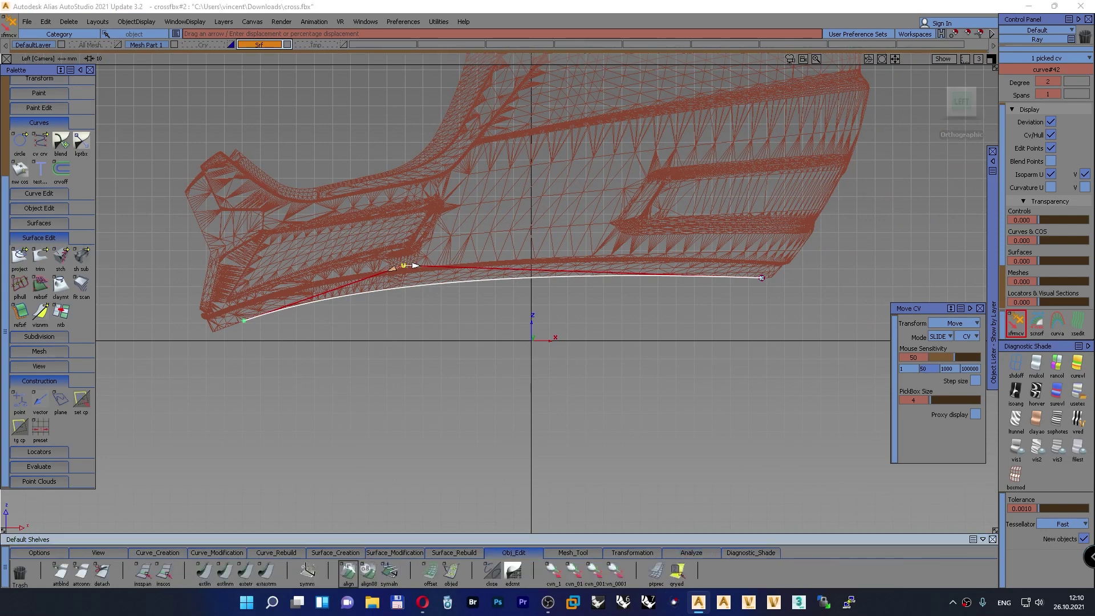
pyautogui.click(265, 570)
pyautogui.moveTo(759, 278); pyautogui.dragTo(798, 277)
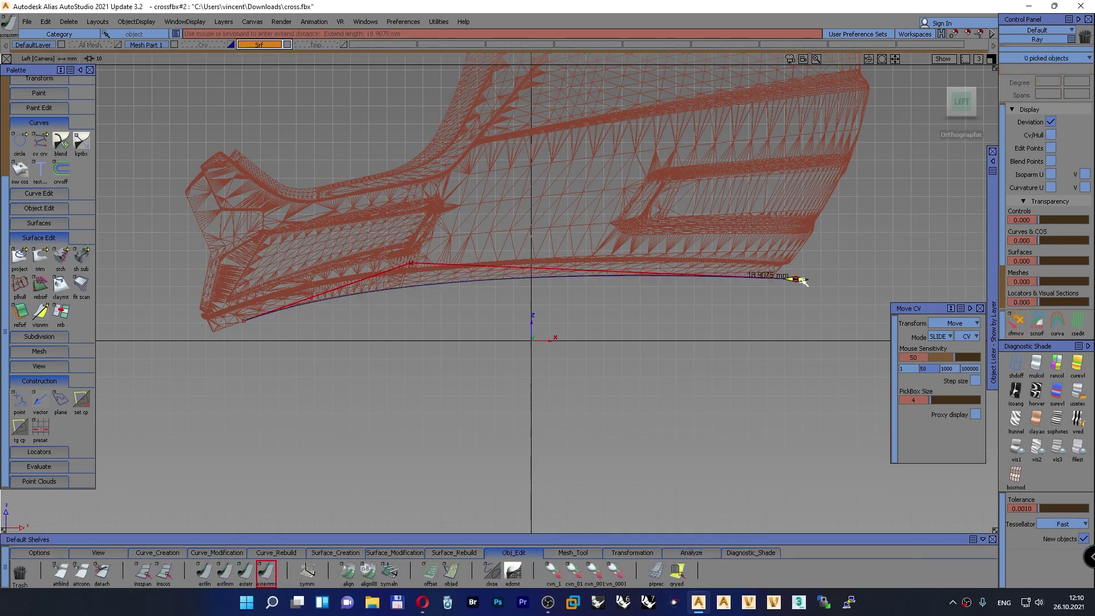
pyautogui.moveTo(167, 364); pyautogui.dragTo(117, 411)
pyautogui.click(116, 410)
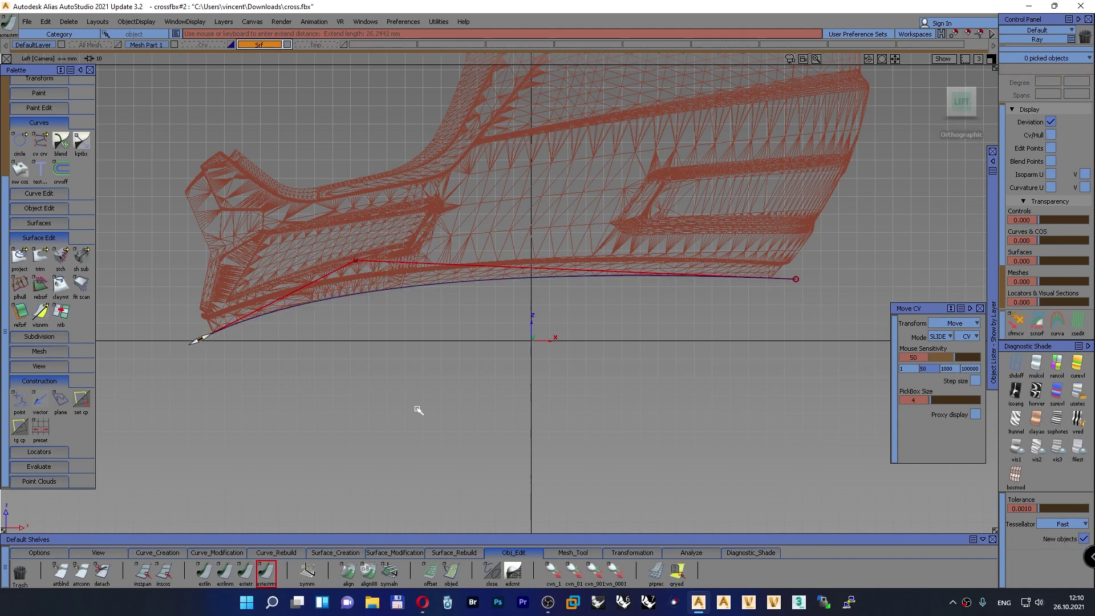
# Check the extended curve with an enlarged curvature comb, then delete all locators
pyautogui.click(690, 553)
pyautogui.click(450, 570)
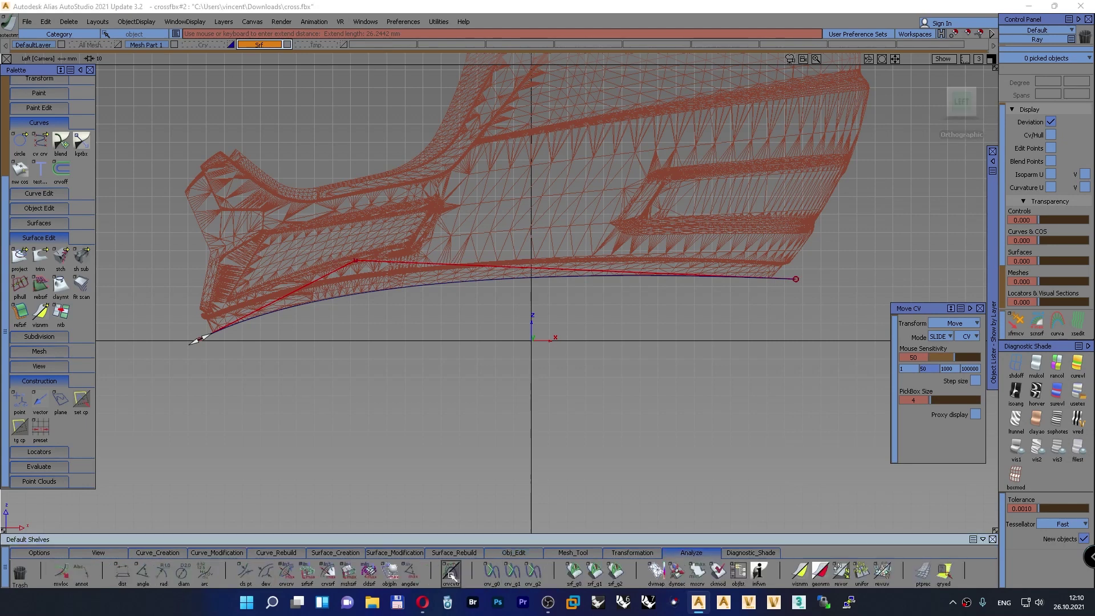
pyautogui.click(447, 286)
pyautogui.moveTo(461, 324); pyautogui.dragTo(541, 320)
pyautogui.moveTo(433, 344); pyautogui.dragTo(697, 396, button='middle')
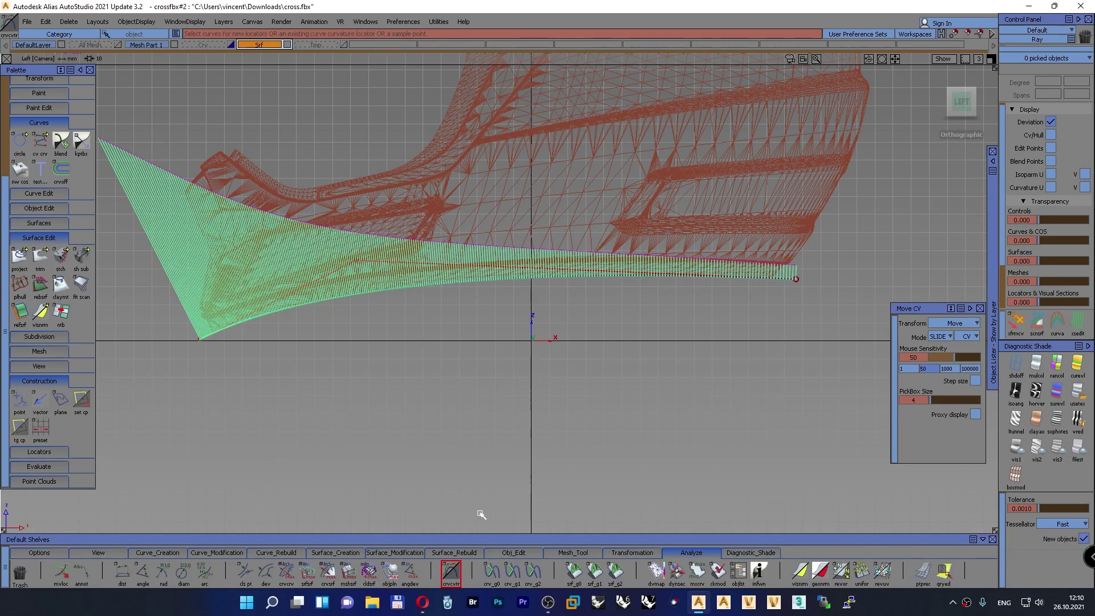
pyautogui.moveTo(498, 472)
pyautogui.keyDown('ctrl'); pyautogui.keyDown('shift'); pyautogui.mouseDown()
pyautogui.moveTo(500, 581)
pyautogui.moveTo(496, 473)
pyautogui.mouseUp(); pyautogui.keyUp('shift'); pyautogui.keyUp('ctrl')
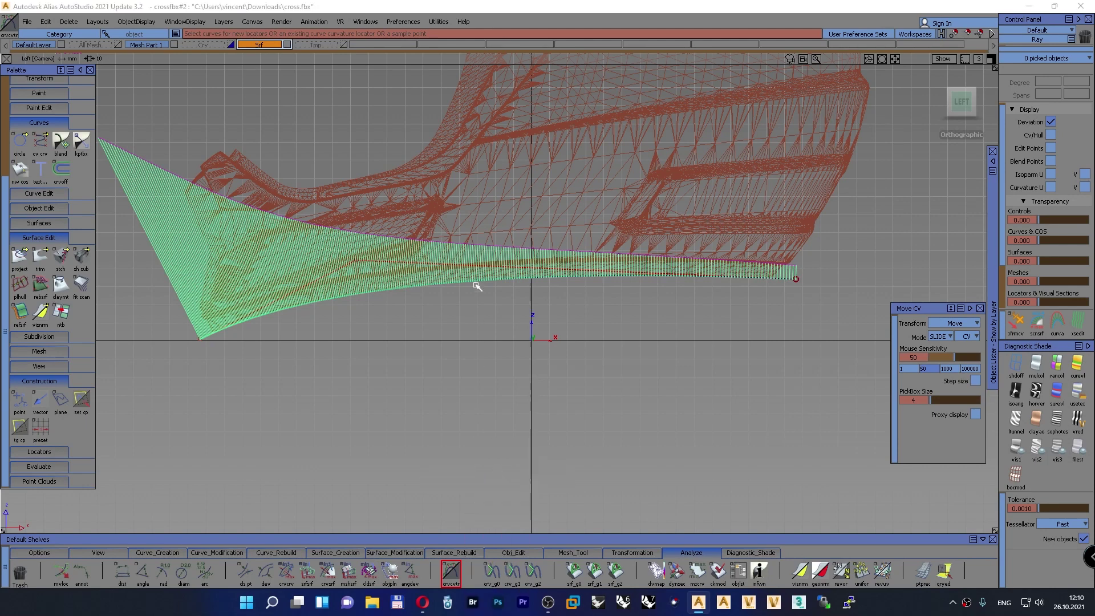
pyautogui.keyDown('ctrl'); pyautogui.keyDown('shift'); pyautogui.moveTo(475, 285); pyautogui.dragTo(479, 456); pyautogui.keyUp('shift'); pyautogui.keyUp('ctrl')
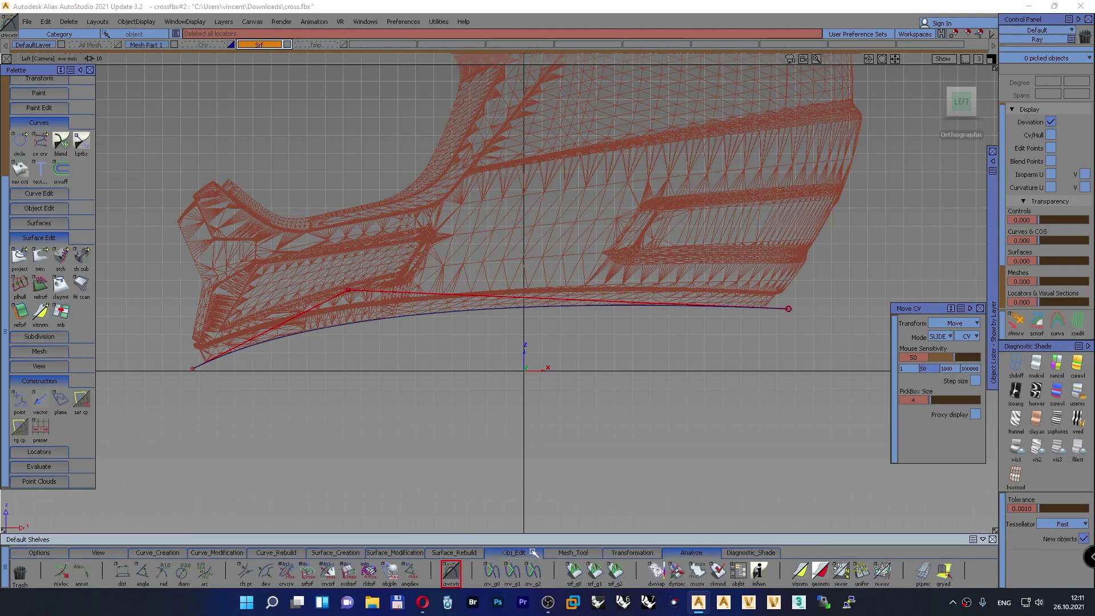
# Inspect in the left view how the rear end of the curve relates to the crease band above the mesh's lower edge
pyautogui.click(512, 552)
pyautogui.scroll(3, 792, 305)
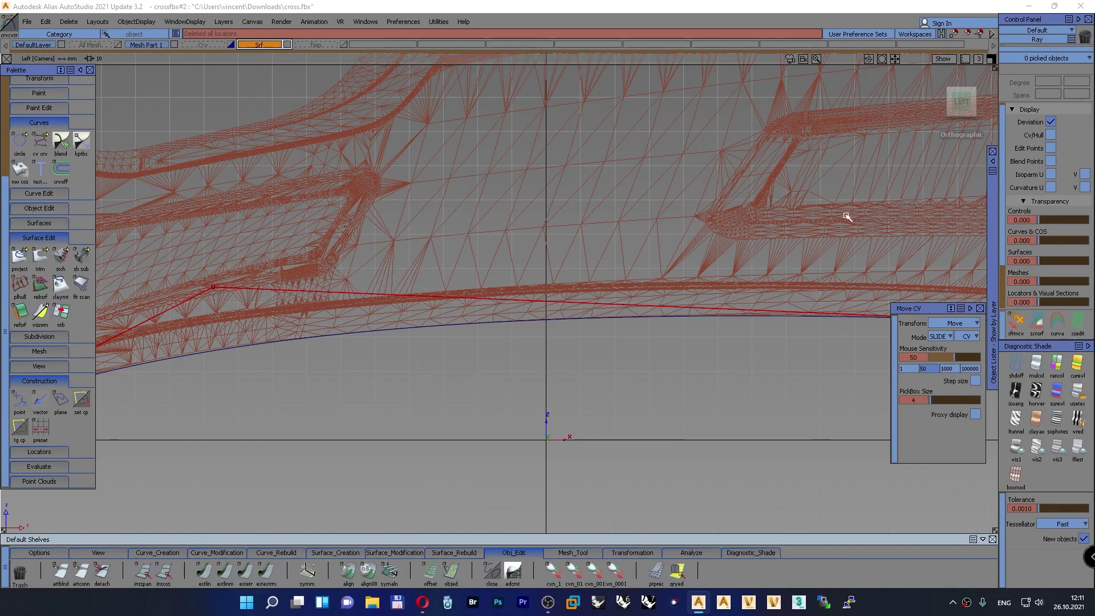
pyautogui.keyDown('alt'); pyautogui.keyDown('shift'); pyautogui.moveTo(843, 215); pyautogui.dragTo(505, 205, button='middle'); pyautogui.keyUp('shift'); pyautogui.keyUp('alt')
pyautogui.keyDown('alt'); pyautogui.keyDown('shift'); pyautogui.moveTo(697, 324); pyautogui.dragTo(719, 305); pyautogui.keyUp('shift'); pyautogui.keyUp('alt')
pyautogui.press('F6')
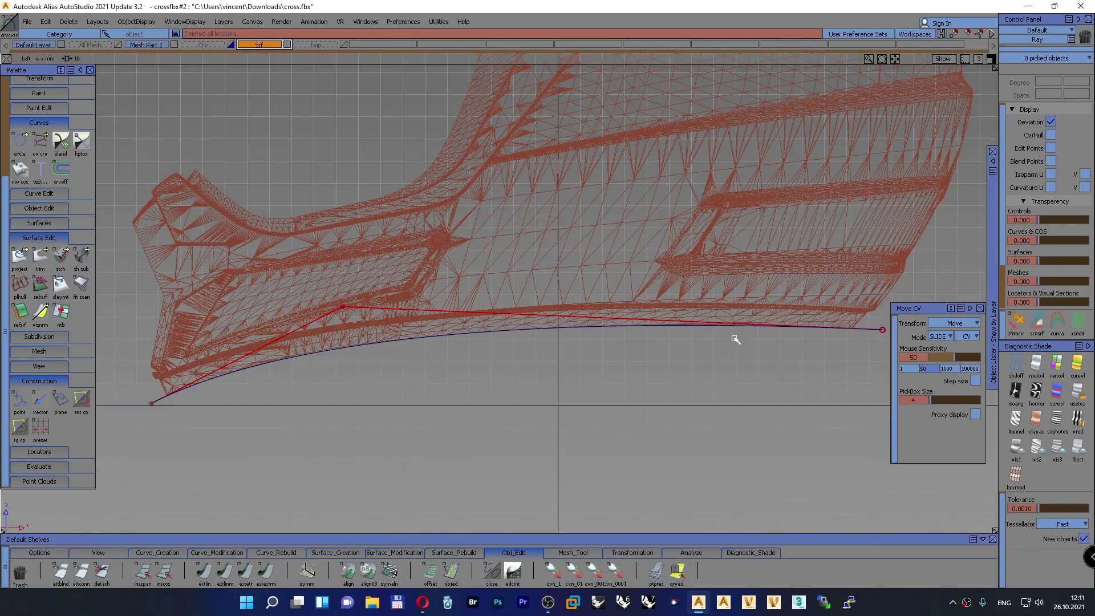
pyautogui.keyDown('alt'); pyautogui.keyDown('shift'); pyautogui.moveTo(882, 328); pyautogui.dragTo(606, 323, button='middle'); pyautogui.keyUp('shift'); pyautogui.keyUp('alt')
pyautogui.keyDown('alt'); pyautogui.keyDown('shift'); pyautogui.moveTo(597, 304); pyautogui.dragTo(640, 240, button='right'); pyautogui.keyUp('shift'); pyautogui.keyUp('alt')
pyautogui.keyDown('alt'); pyautogui.keyDown('shift'); pyautogui.moveTo(801, 280); pyautogui.dragTo(535, 231, button='middle'); pyautogui.keyUp('shift'); pyautogui.keyUp('alt')
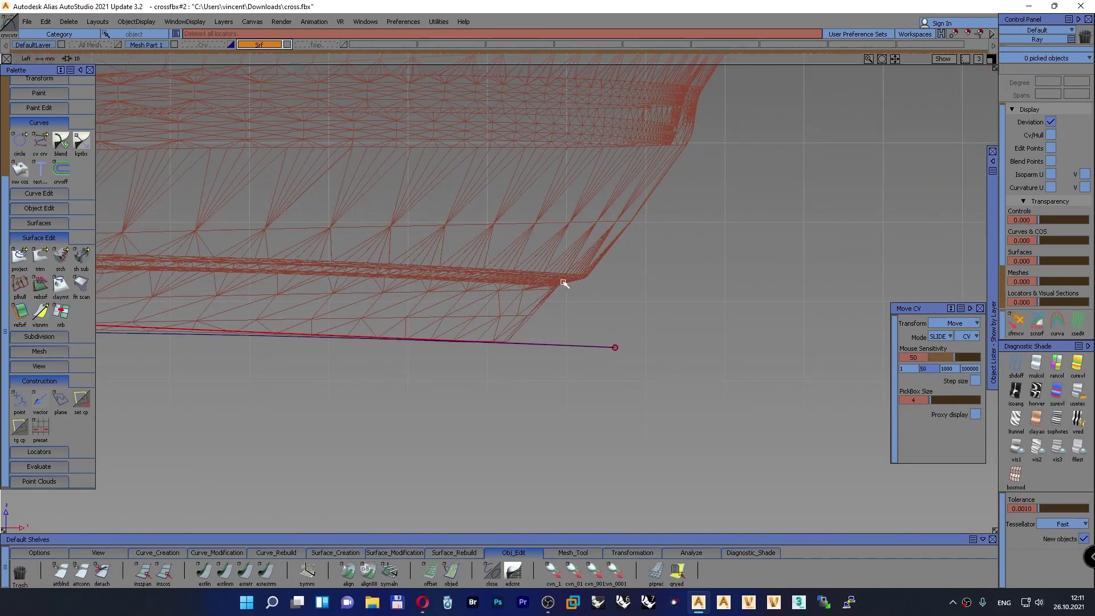
pyautogui.keyDown('alt'); pyautogui.keyDown('shift'); pyautogui.moveTo(567, 298); pyautogui.dragTo(616, 305, button='middle'); pyautogui.keyUp('shift'); pyautogui.keyUp('alt')
pyautogui.keyDown('alt'); pyautogui.keyDown('shift'); pyautogui.moveTo(616, 308); pyautogui.dragTo(634, 277, button='right'); pyautogui.keyUp('shift'); pyautogui.keyUp('alt')
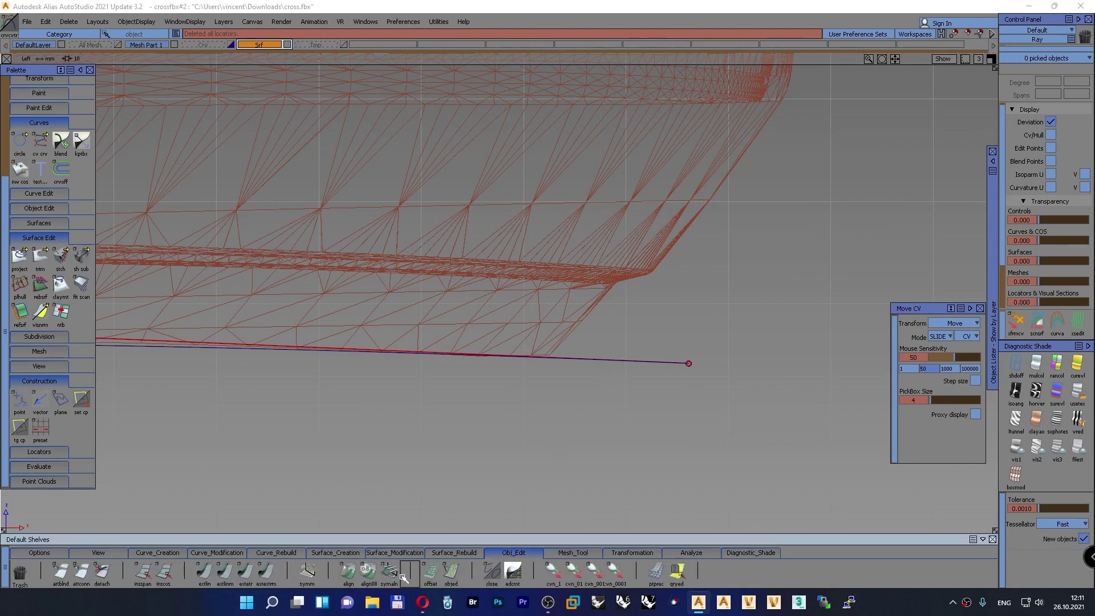
# Offset the lower-edge curve upward by 7.75 mm in the active view plane, onto the lower side of the crease band
pyautogui.click(431, 572)
pyautogui.click(576, 359)
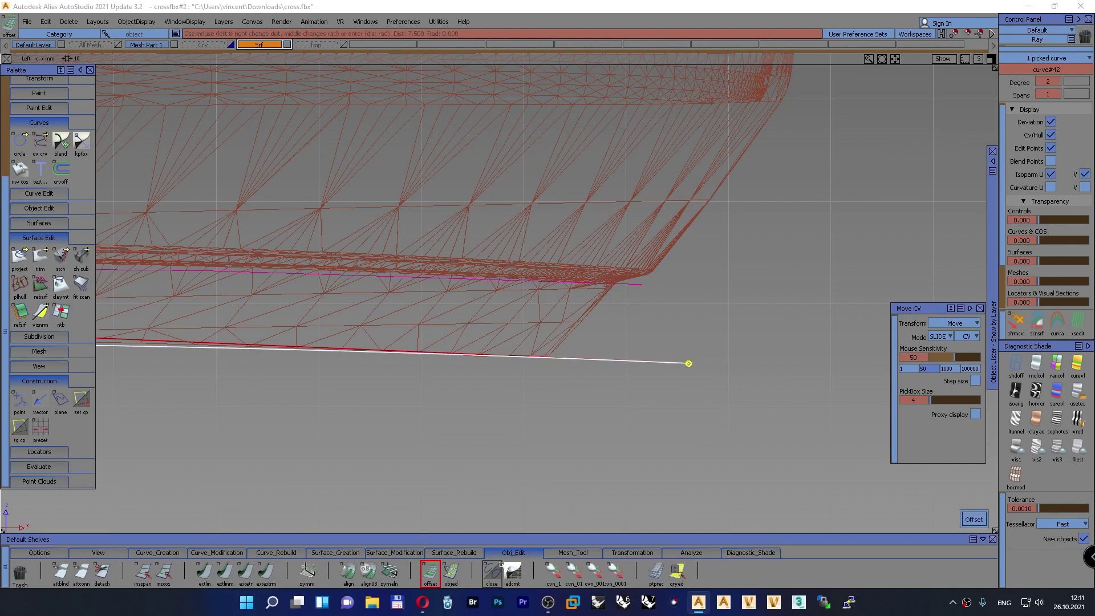
pyautogui.doubleClick(428, 575)
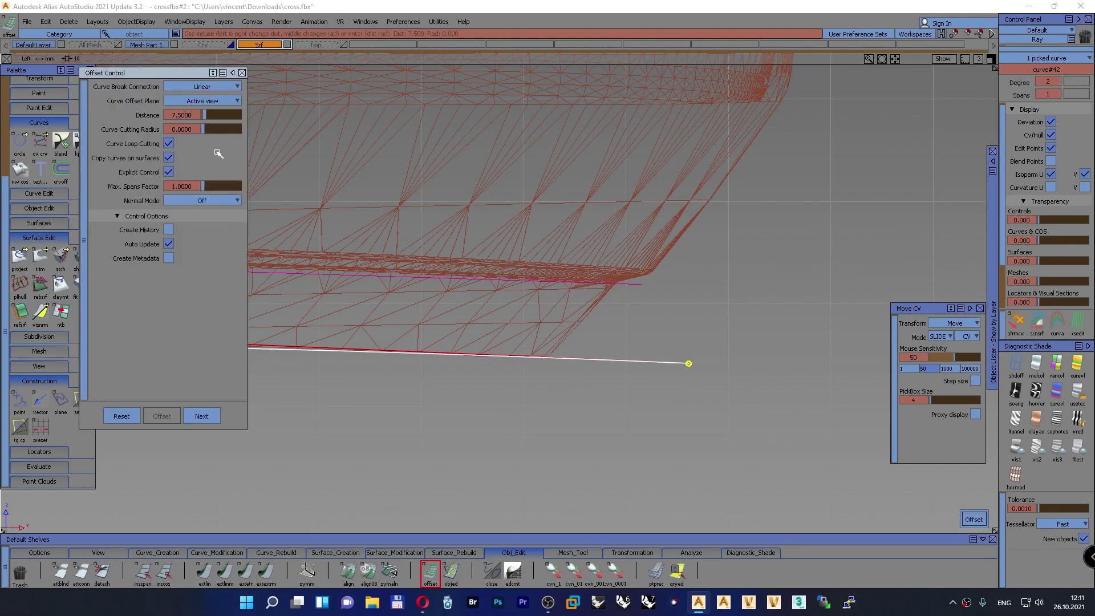
pyautogui.click(200, 116)
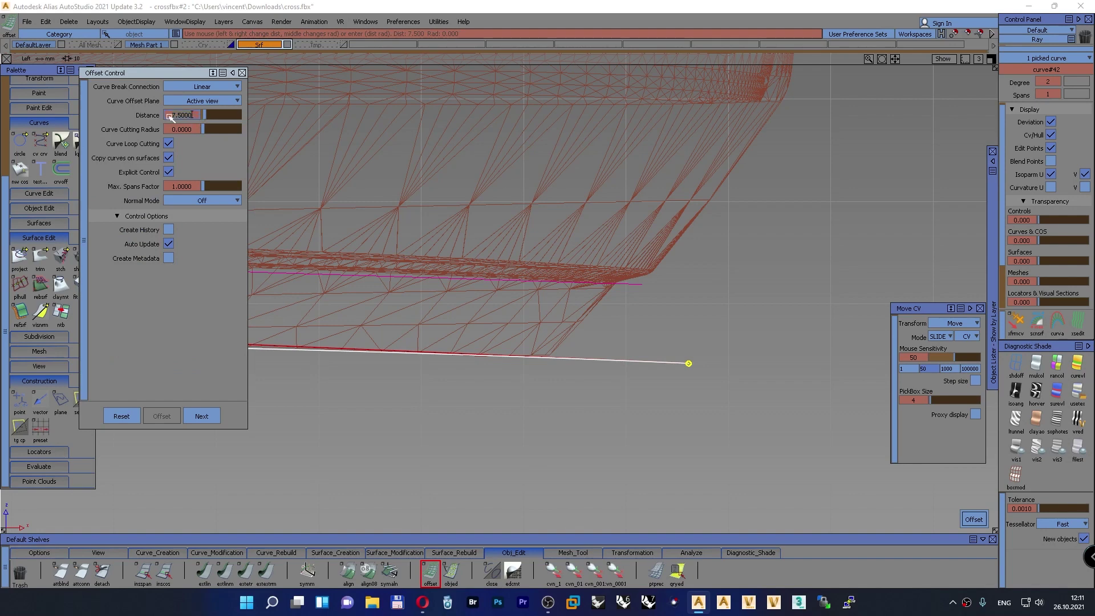
pyautogui.press('Return')
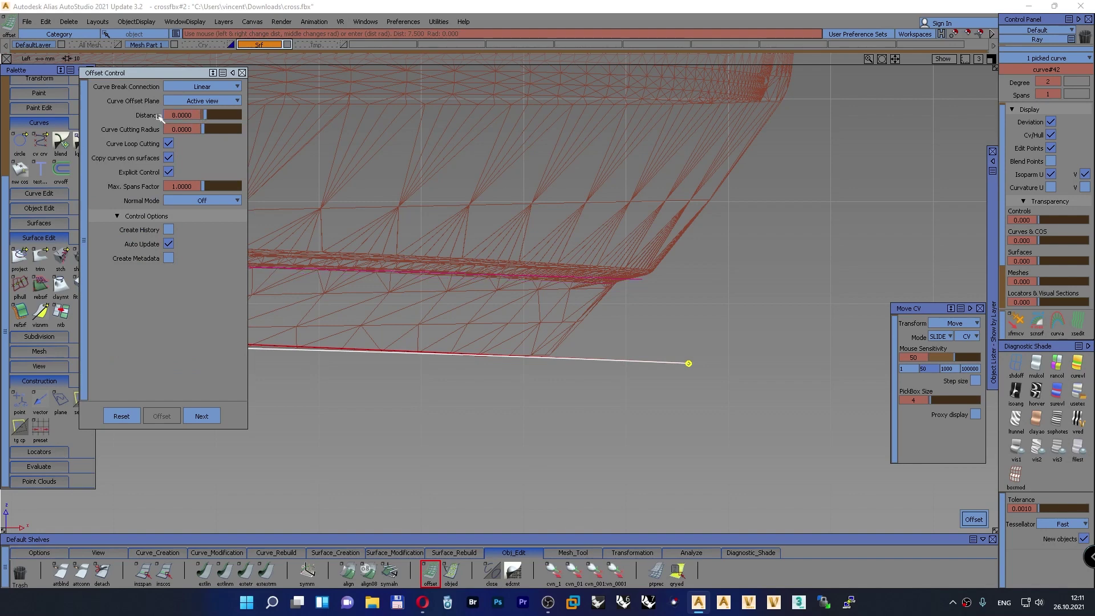
pyautogui.write('7.75')
pyautogui.press('Return')
pyautogui.press('space')
pyautogui.keyDown('ctrl'); pyautogui.keyDown('shift'); pyautogui.moveTo(769, 289); pyautogui.dragTo(769, 263); pyautogui.keyUp('shift'); pyautogui.keyUp('ctrl')
# Offset the new upper curve by a further 2 mm to mark the crease band's upper side, and clear the selection
pyautogui.click(655, 281)
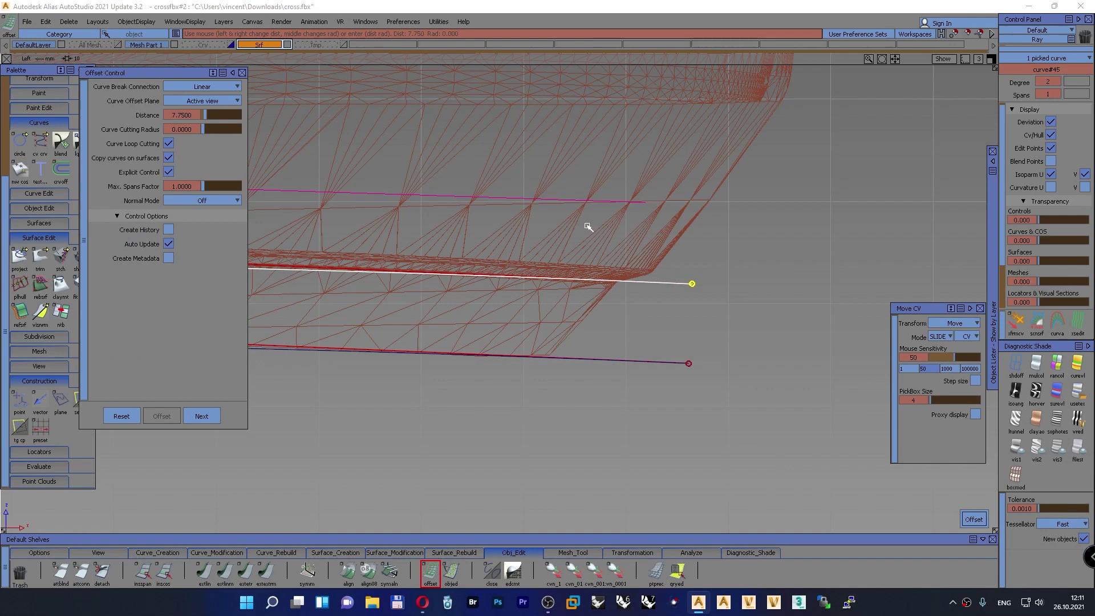
pyautogui.moveTo(588, 227); pyautogui.dragTo(575, 274)
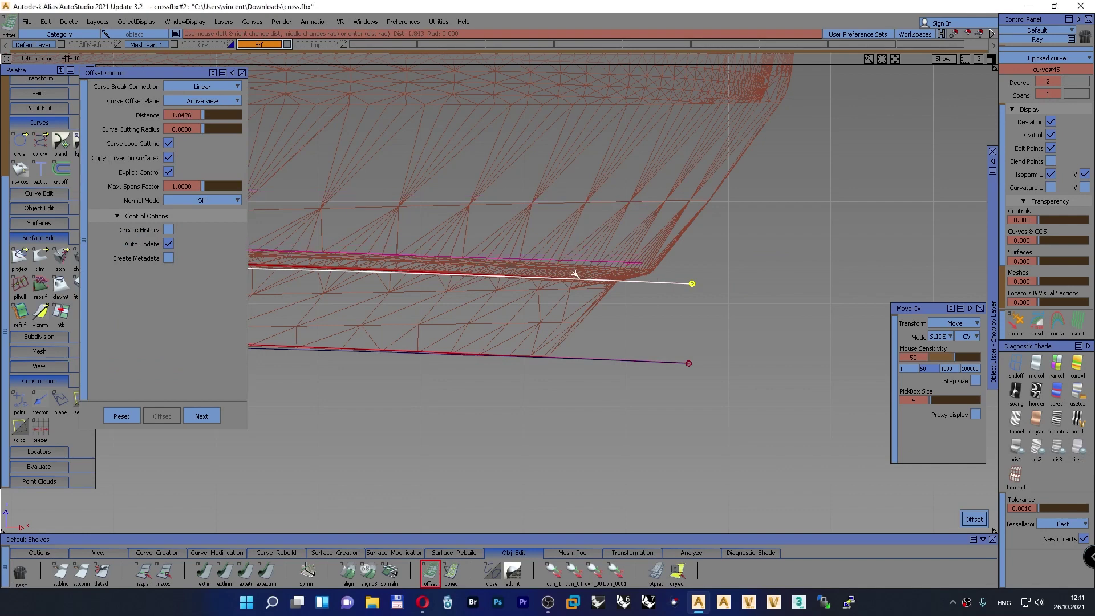
pyautogui.keyDown('alt'); pyautogui.keyDown('shift'); pyautogui.moveTo(484, 320); pyautogui.dragTo(861, 309, button='middle'); pyautogui.keyUp('shift'); pyautogui.keyUp('alt')
pyautogui.keyDown('alt'); pyautogui.keyDown('shift'); pyautogui.moveTo(519, 372); pyautogui.dragTo(437, 381, button='right'); pyautogui.keyUp('shift'); pyautogui.keyUp('alt')
pyautogui.keyDown('alt'); pyautogui.keyDown('shift'); pyautogui.moveTo(437, 381); pyautogui.dragTo(747, 359, button='middle'); pyautogui.keyUp('shift'); pyautogui.keyUp('alt')
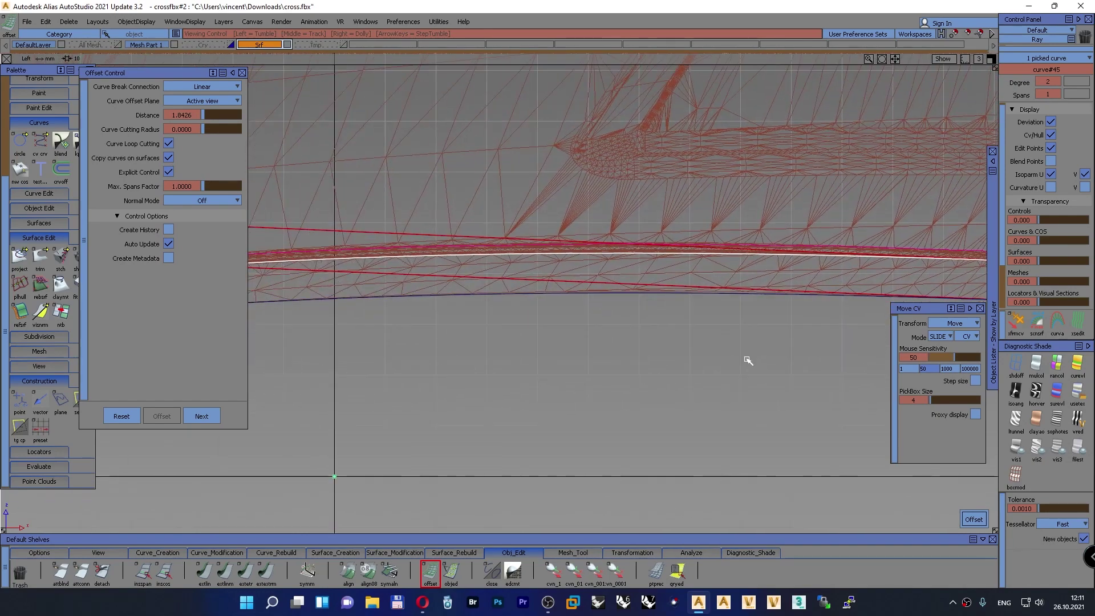
pyautogui.keyDown('alt'); pyautogui.keyDown('shift'); pyautogui.moveTo(559, 350); pyautogui.dragTo(522, 356, button='middle'); pyautogui.keyUp('shift'); pyautogui.keyUp('alt')
pyautogui.moveTo(595, 337); pyautogui.dragTo(596, 335)
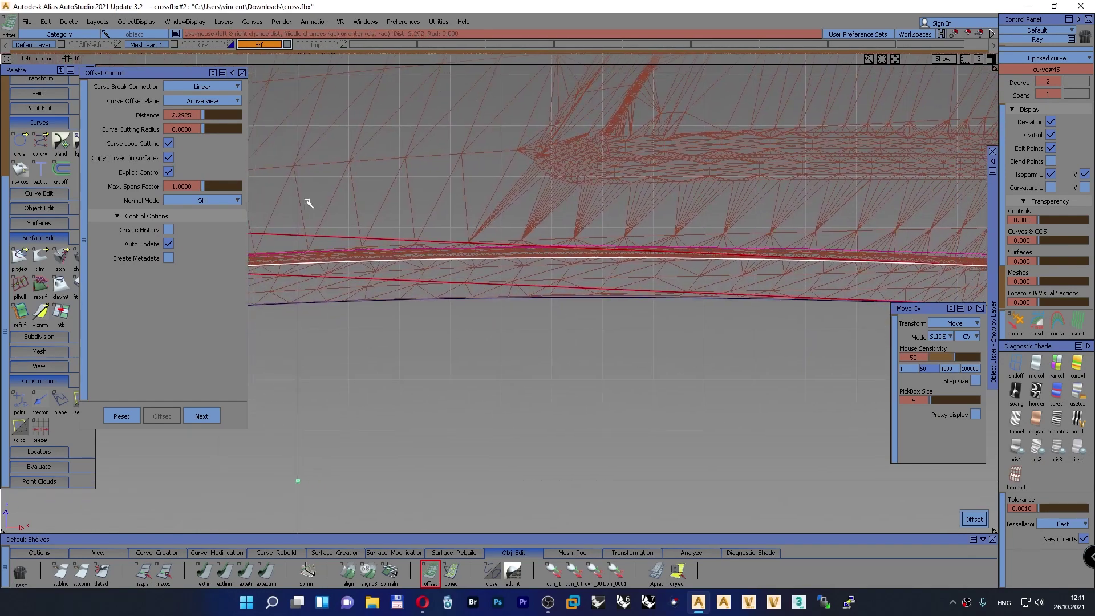
pyautogui.click(192, 114)
pyautogui.write('2')
pyautogui.press('Return')
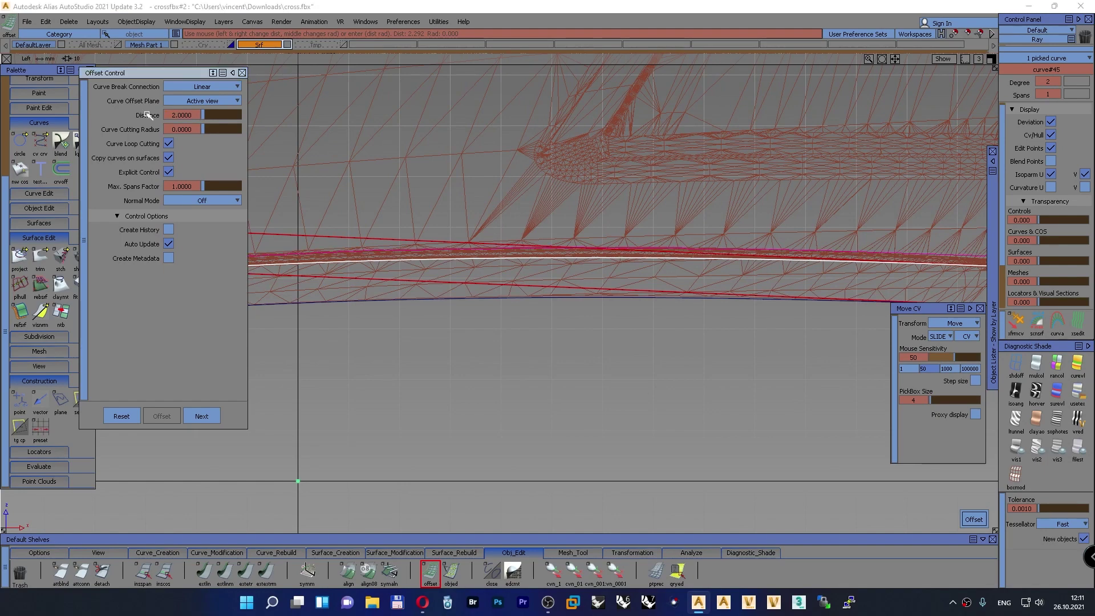
pyautogui.keyDown('ctrl'); pyautogui.keyDown('shift'); pyautogui.moveTo(478, 233); pyautogui.dragTo(483, 201); pyautogui.keyUp('shift'); pyautogui.keyUp('ctrl')
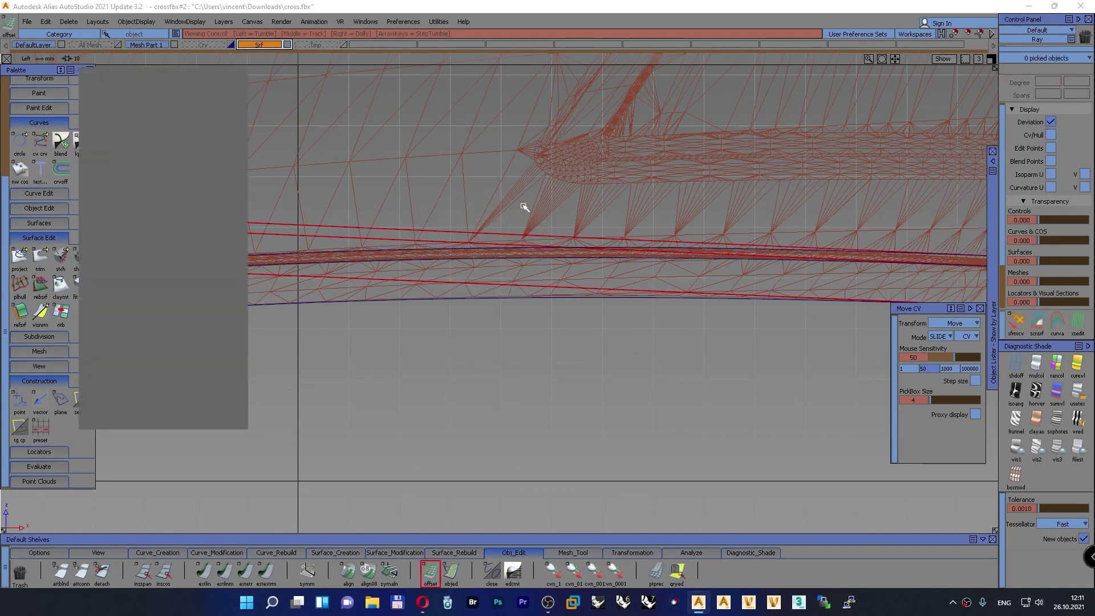
# Bring the whole helmet into view and show the hidden surfaces and curves together with the new offset curves
pyautogui.keyDown('alt'); pyautogui.keyDown('shift'); pyautogui.moveTo(523, 207); pyautogui.dragTo(538, 303, button='right'); pyautogui.keyUp('shift'); pyautogui.keyUp('alt')
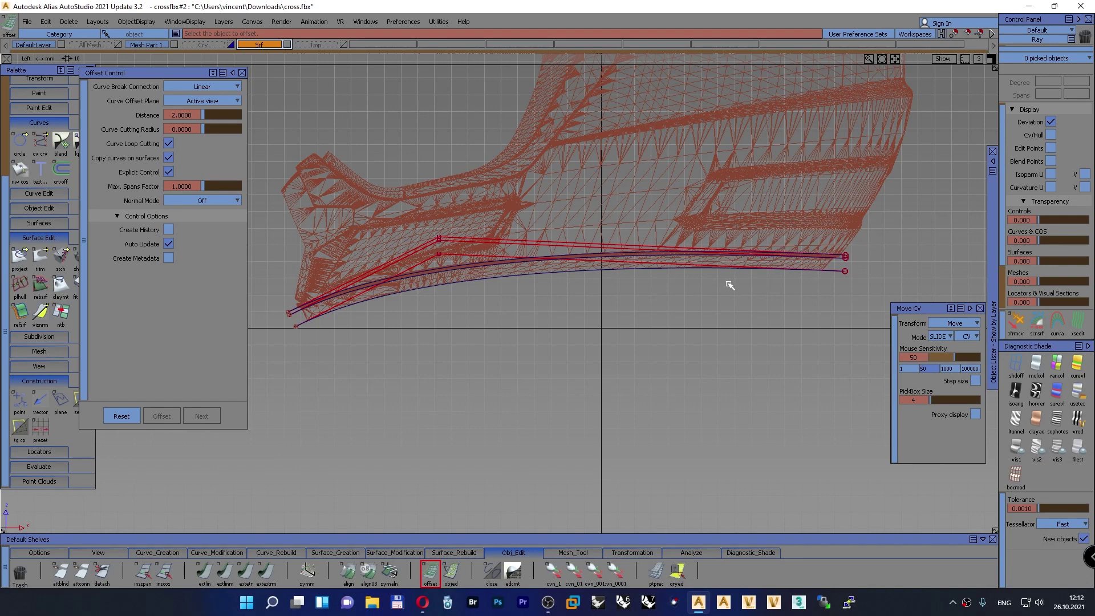
pyautogui.keyDown('alt'); pyautogui.keyDown('shift'); pyautogui.moveTo(728, 286); pyautogui.dragTo(575, 406, button='right'); pyautogui.keyUp('shift'); pyautogui.keyUp('alt')
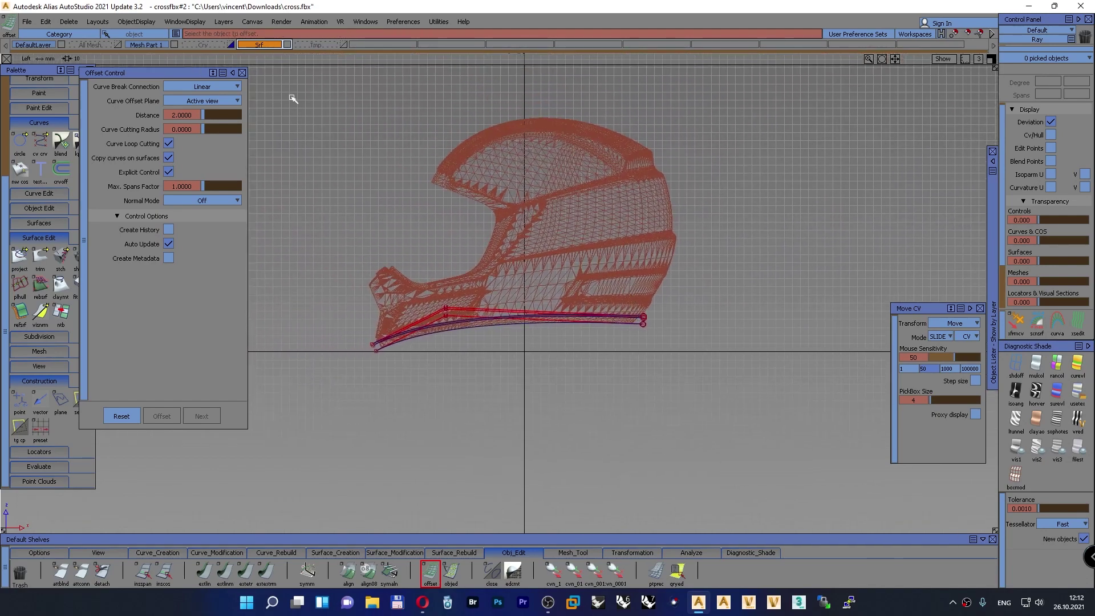
pyautogui.keyDown('ctrl'); pyautogui.keyDown('shift'); pyautogui.moveTo(352, 148); pyautogui.dragTo(354, 238); pyautogui.keyUp('shift'); pyautogui.keyUp('ctrl')
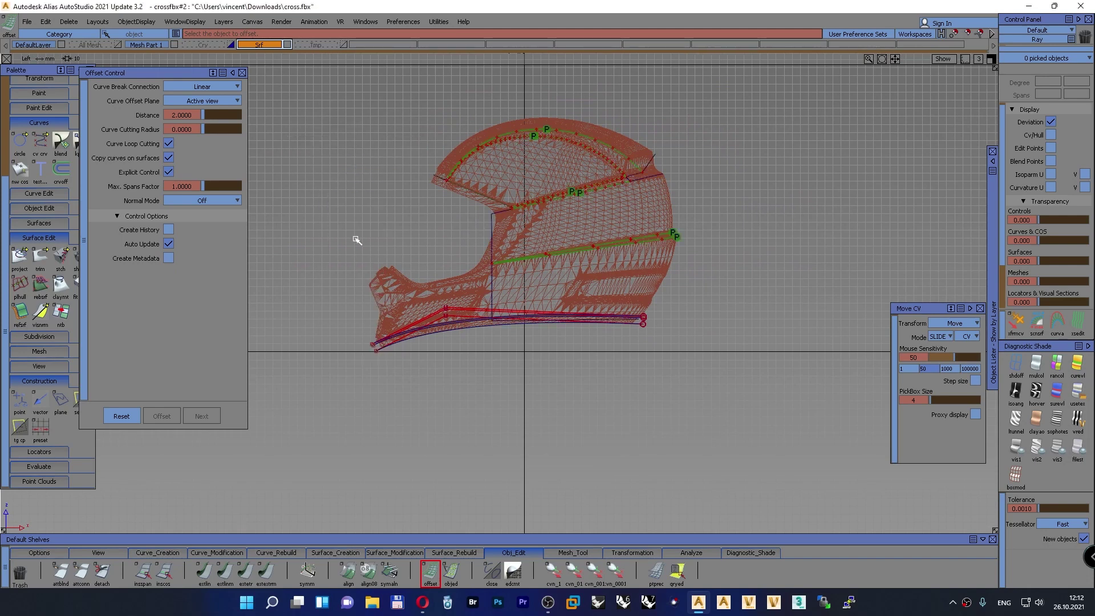
pyautogui.keyDown('alt'); pyautogui.keyDown('shift'); pyautogui.moveTo(379, 225); pyautogui.dragTo(378, 181, button='right'); pyautogui.keyUp('shift'); pyautogui.keyUp('alt')
pyautogui.keyDown('alt'); pyautogui.keyDown('shift'); pyautogui.moveTo(389, 181); pyautogui.dragTo(384, 155, button='middle'); pyautogui.keyUp('shift'); pyautogui.keyUp('alt')
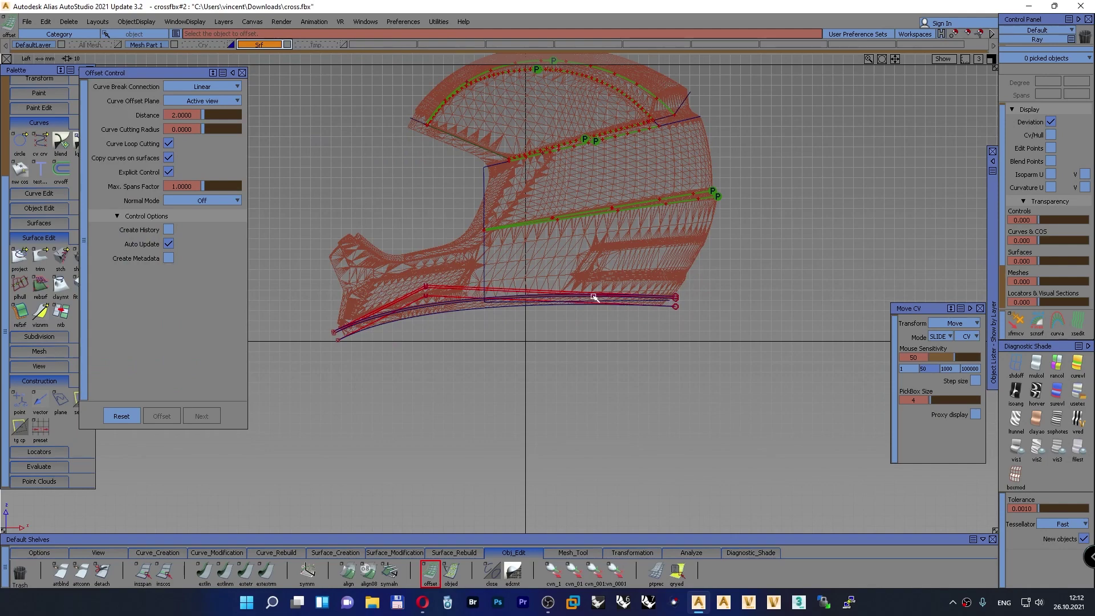
pyautogui.keyDown('alt'); pyautogui.keyDown('shift'); pyautogui.moveTo(594, 298); pyautogui.dragTo(618, 303, button='right'); pyautogui.keyUp('shift'); pyautogui.keyUp('alt')
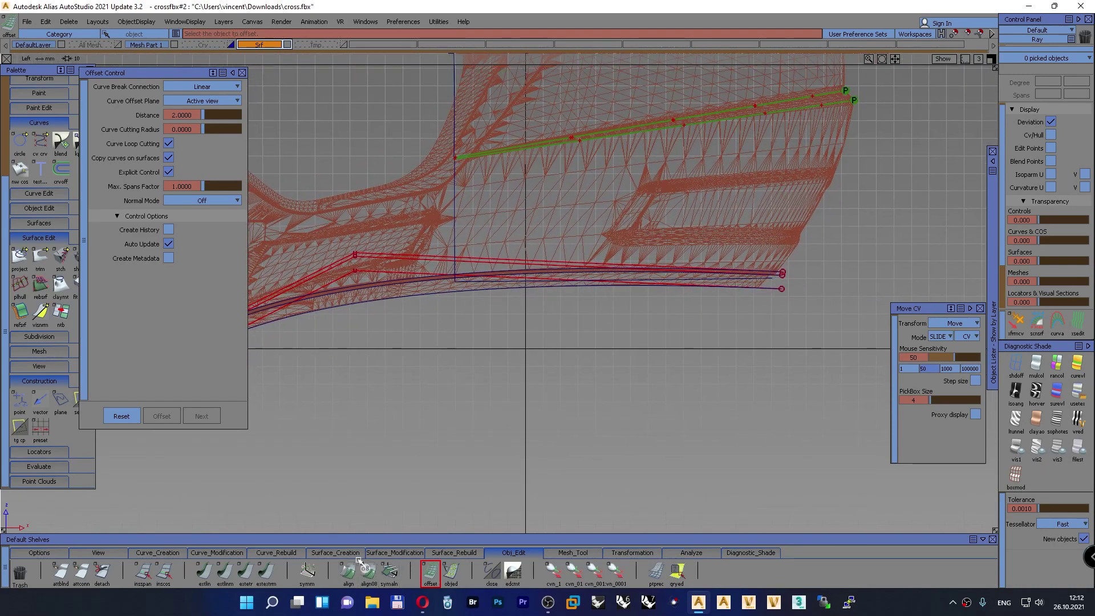
# Trim the lower side surface with the uppermost offset curve, keeping the region above it
pyautogui.click(395, 553)
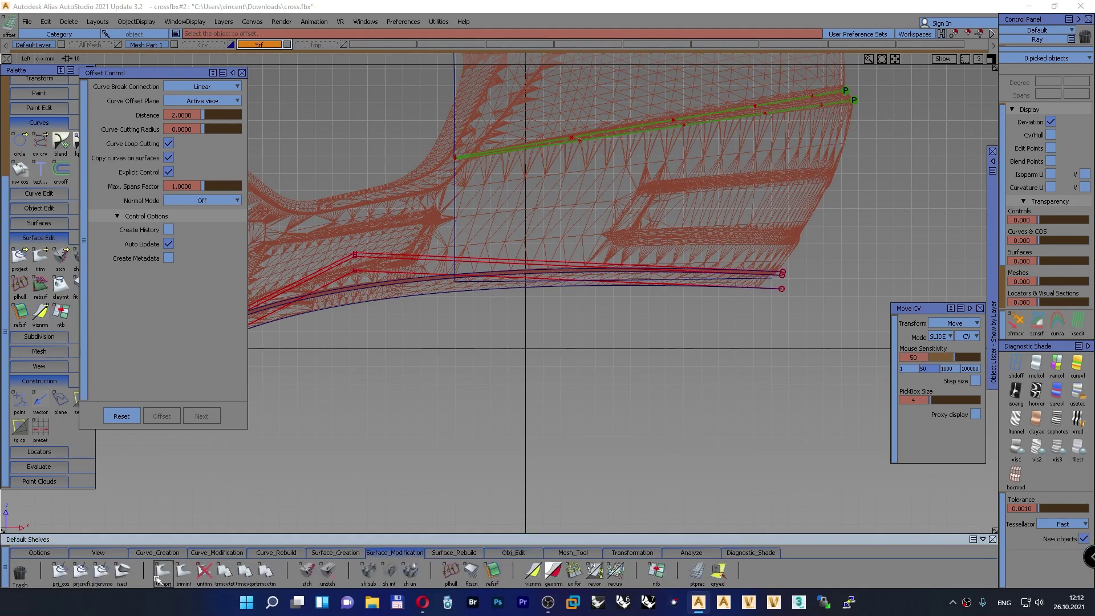
pyautogui.click(163, 572)
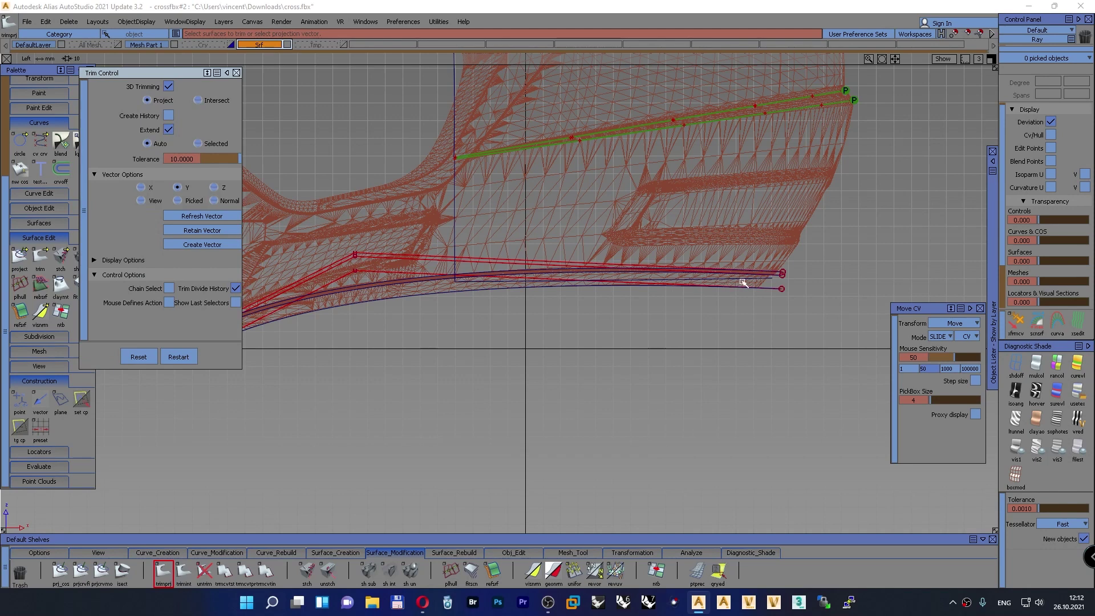
pyautogui.click(761, 279)
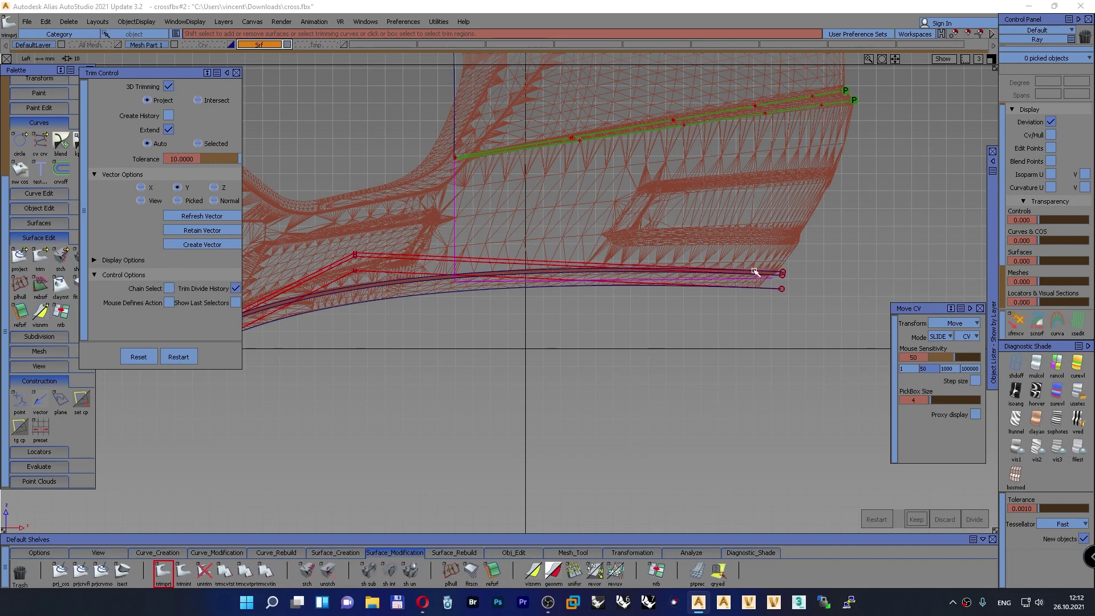
pyautogui.scroll(2, 807, 277)
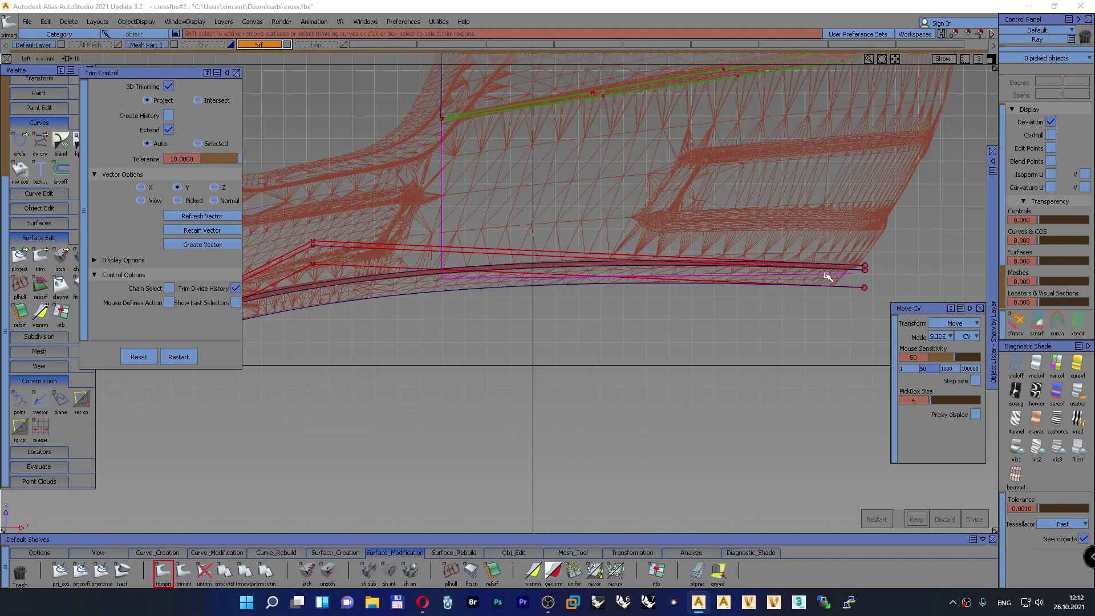
pyautogui.click(857, 267)
pyautogui.scroll(-1, 647, 293)
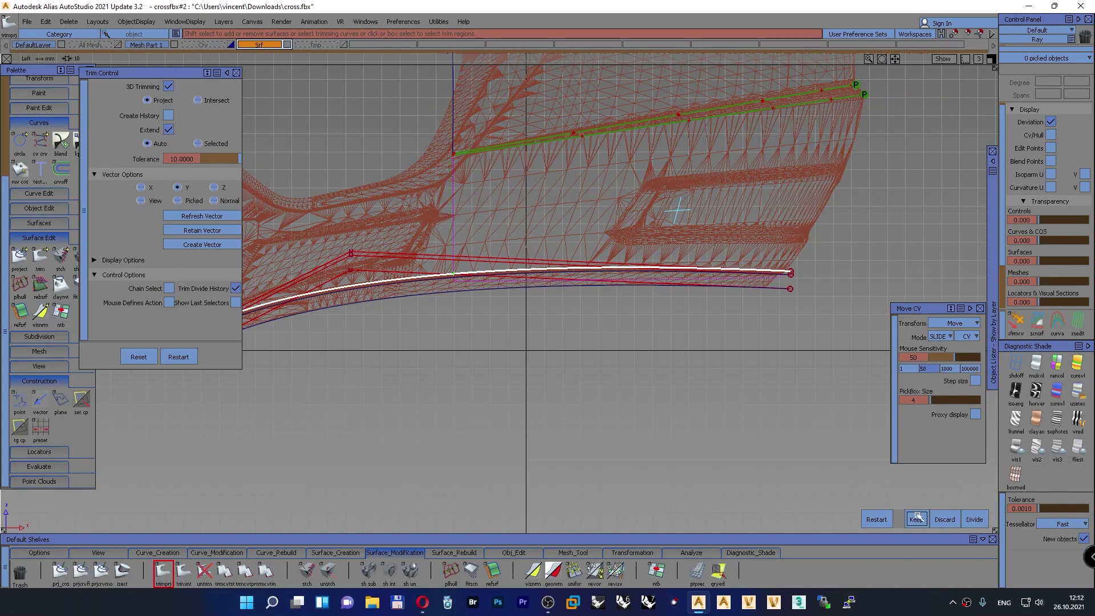
pyautogui.click(916, 518)
pyautogui.scroll(-1, 725, 404)
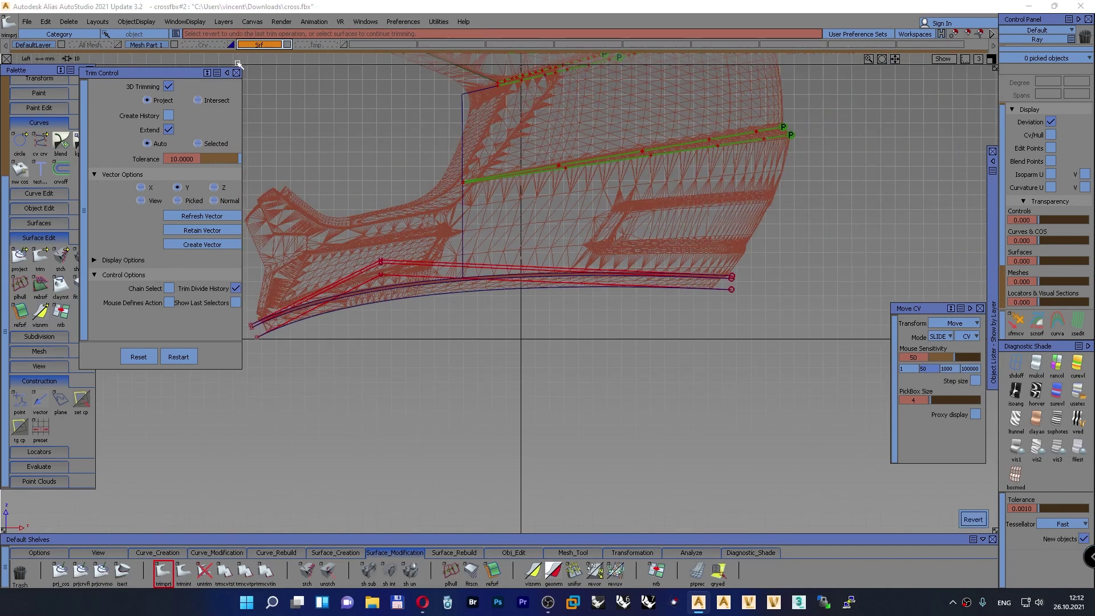
# Hide the reference mesh and apply Shade-Sky diagnostic shading to the surfaces to inspect the trimmed lower edge from several sides
pyautogui.click(177, 45)
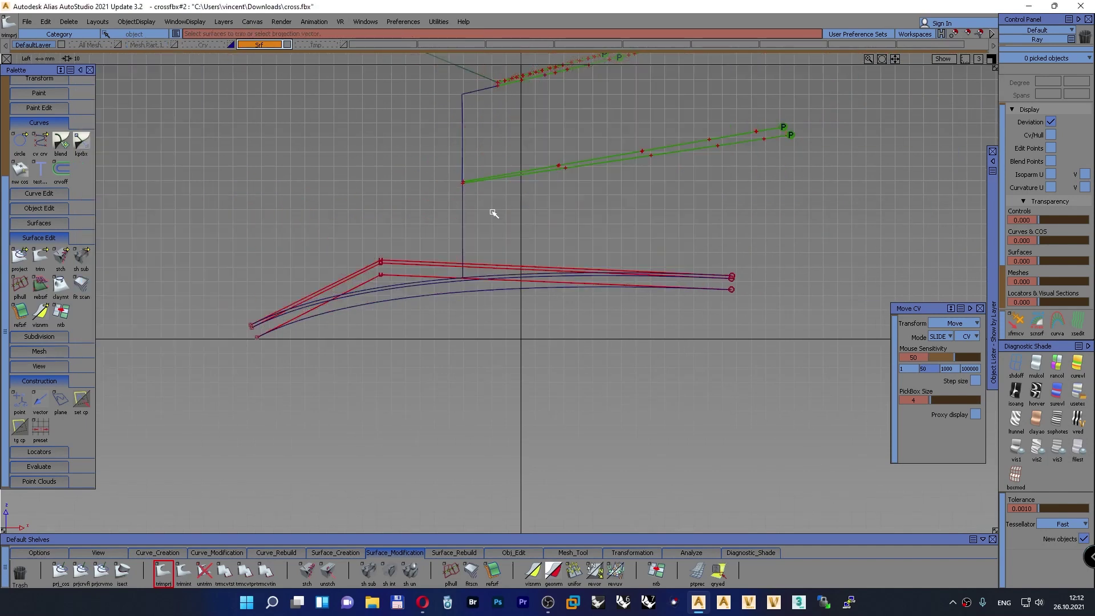
pyautogui.keyDown('alt'); pyautogui.keyDown('shift'); pyautogui.moveTo(557, 235); pyautogui.dragTo(532, 368, button='middle'); pyautogui.keyUp('shift'); pyautogui.keyUp('alt')
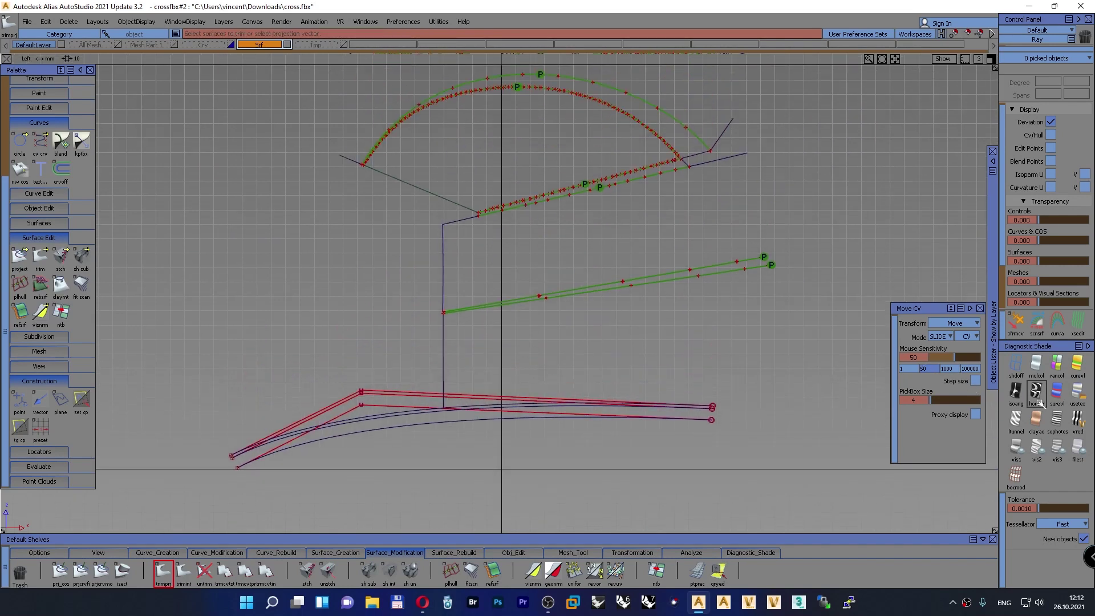
pyautogui.click(1008, 390)
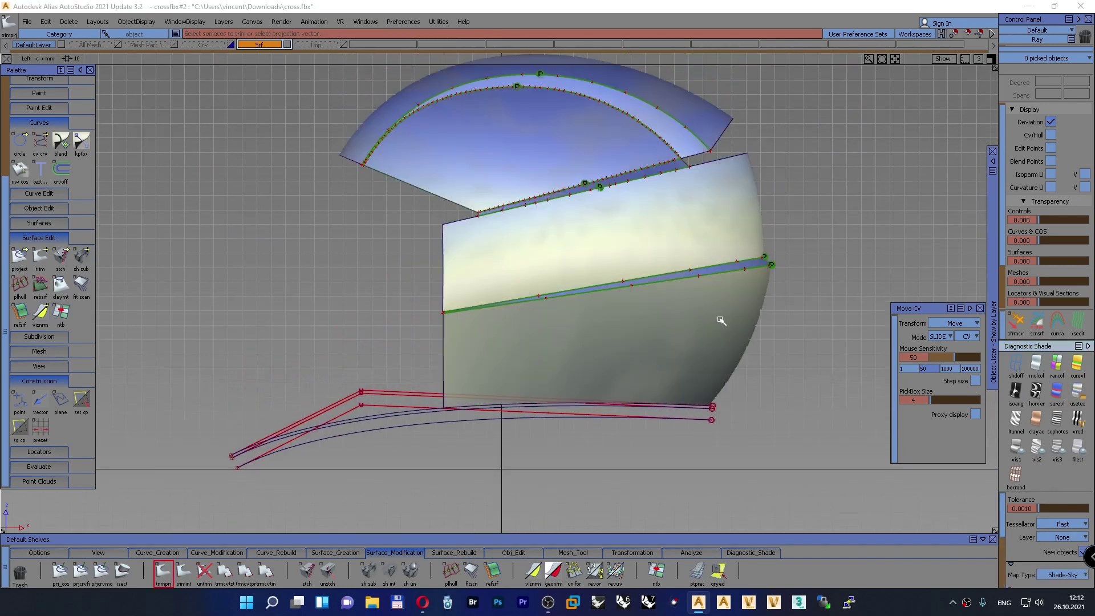
pyautogui.press('F8')
pyautogui.keyDown('alt'); pyautogui.keyDown('shift'); pyautogui.moveTo(658, 350); pyautogui.dragTo(567, 313); pyautogui.keyUp('shift'); pyautogui.keyUp('alt')
pyautogui.keyDown('alt'); pyautogui.keyDown('shift'); pyautogui.moveTo(567, 313); pyautogui.dragTo(590, 343, button='right'); pyautogui.keyUp('shift'); pyautogui.keyUp('alt')
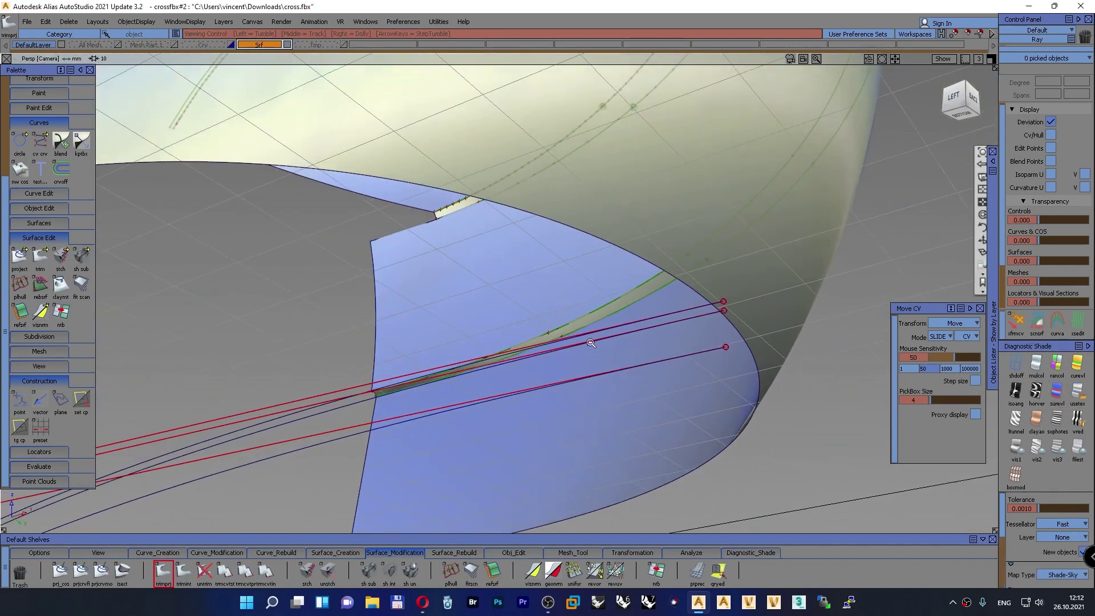
pyautogui.moveTo(591, 342)
pyautogui.keyDown('alt'); pyautogui.keyDown('shift'); pyautogui.mouseDown()
pyautogui.moveTo(502, 342)
pyautogui.moveTo(816, 337)
pyautogui.moveTo(704, 325)
pyautogui.moveTo(332, 334)
pyautogui.moveTo(572, 303)
pyautogui.moveTo(782, 309)
pyautogui.moveTo(564, 328)
pyautogui.mouseUp(); pyautogui.keyUp('shift'); pyautogui.keyUp('alt')
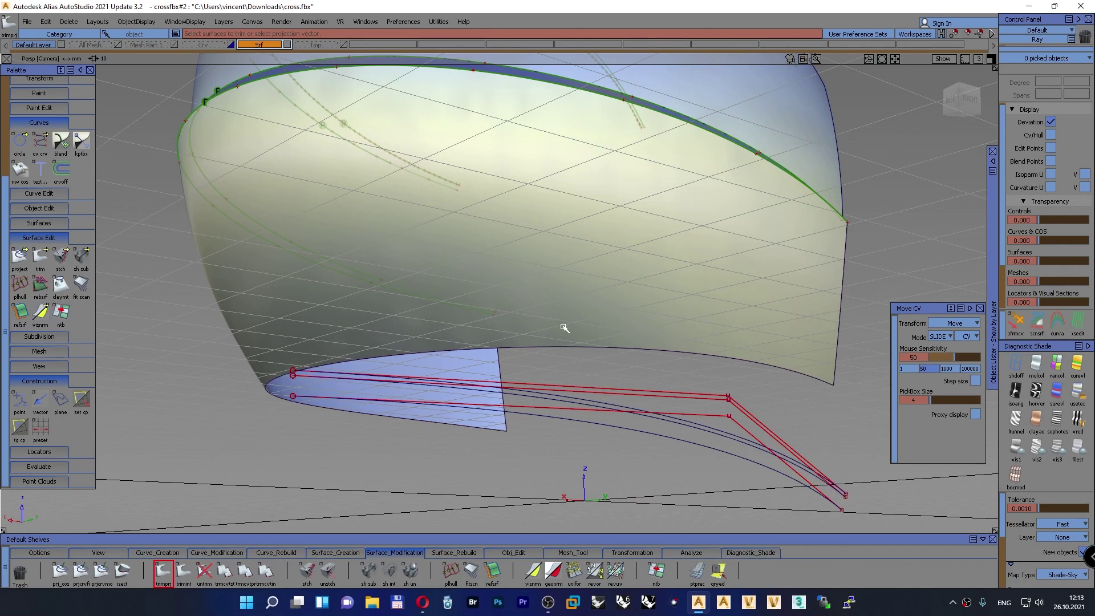
pyautogui.press('F6')
pyautogui.keyDown('alt'); pyautogui.keyDown('shift'); pyautogui.moveTo(701, 434); pyautogui.dragTo(706, 403, button='right'); pyautogui.keyUp('shift'); pyautogui.keyUp('alt')
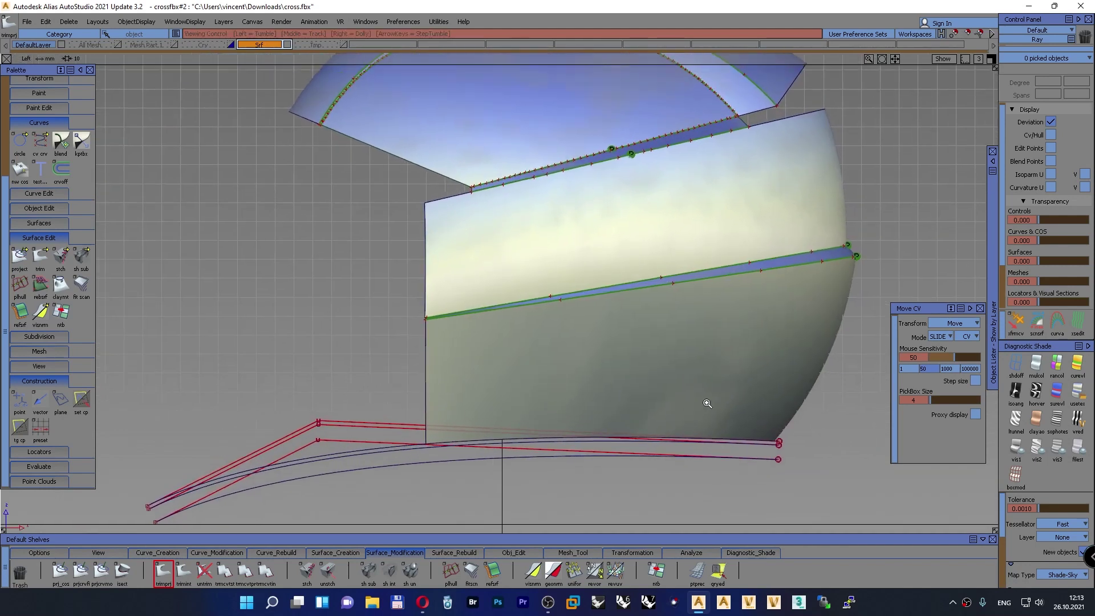
# Show the Mesh Part 1 layer again and set its state to Inactive
pyautogui.click(173, 45)
pyautogui.click(153, 45)
pyautogui.moveTo(166, 108)
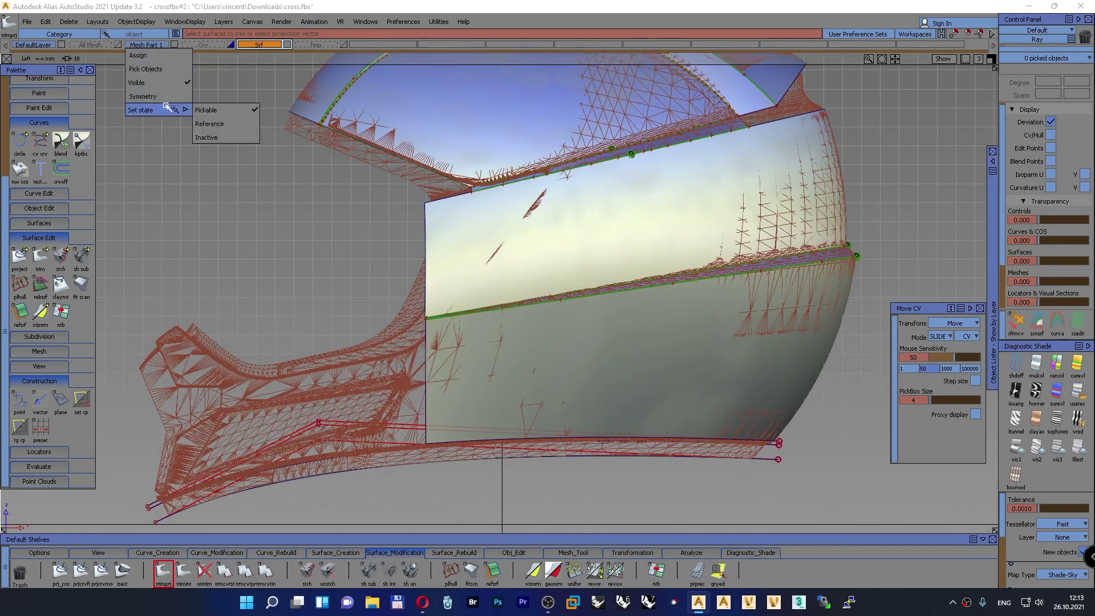
pyautogui.click(208, 137)
# Create a Multi-surface Draft flange from the lower side surface's trimmed bottom edge
pyautogui.keyDown('alt'); pyautogui.keyDown('shift'); pyautogui.moveTo(694, 412); pyautogui.dragTo(618, 323, button='middle'); pyautogui.keyUp('shift'); pyautogui.keyUp('alt')
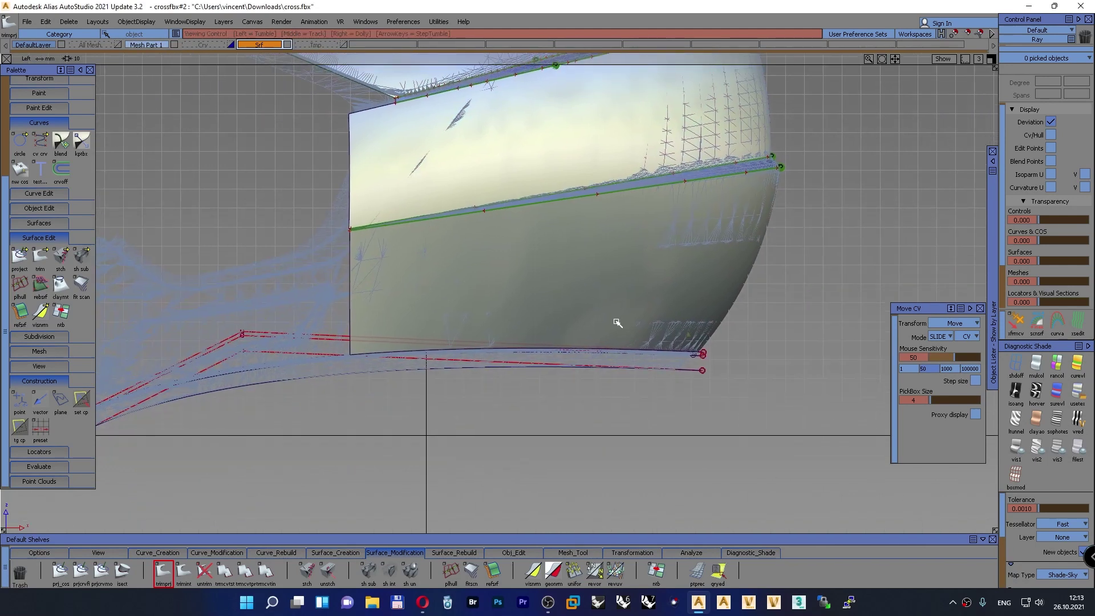
pyautogui.keyDown('alt'); pyautogui.keyDown('shift'); pyautogui.moveTo(688, 359); pyautogui.dragTo(719, 363, button='right'); pyautogui.keyUp('shift'); pyautogui.keyUp('alt')
pyautogui.keyDown('alt'); pyautogui.keyDown('shift'); pyautogui.moveTo(844, 296); pyautogui.dragTo(259, 126, button='middle'); pyautogui.keyUp('shift'); pyautogui.keyUp('alt')
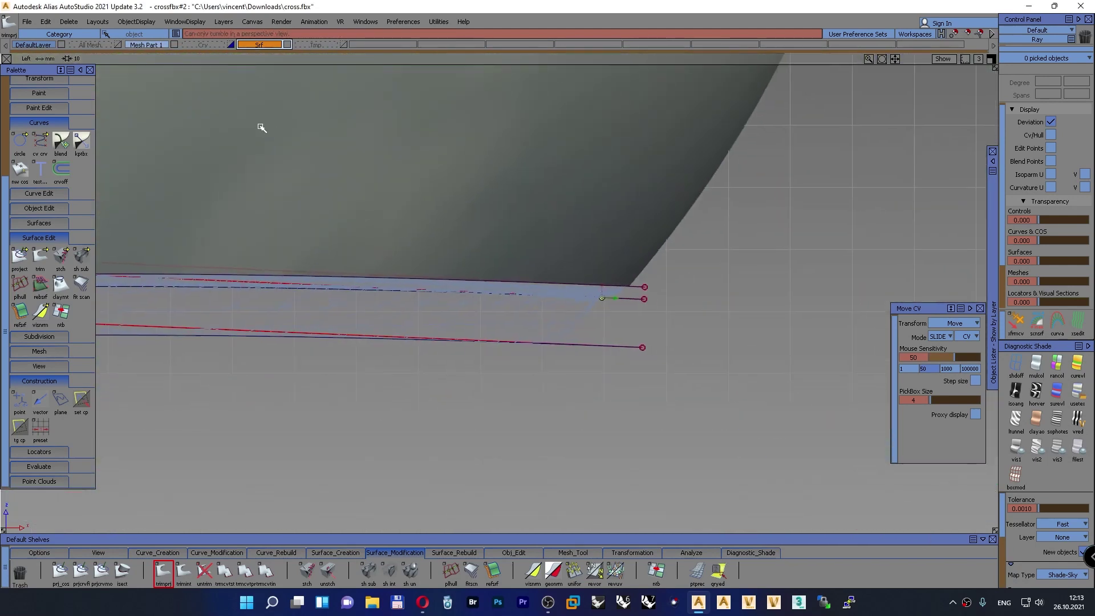
pyautogui.keyDown('alt'); pyautogui.keyDown('shift'); pyautogui.moveTo(537, 361); pyautogui.dragTo(602, 260, button='right'); pyautogui.keyUp('shift'); pyautogui.keyUp('alt')
pyautogui.keyDown('alt'); pyautogui.keyDown('shift'); pyautogui.moveTo(675, 282); pyautogui.dragTo(472, 252, button='middle'); pyautogui.keyUp('shift'); pyautogui.keyUp('alt')
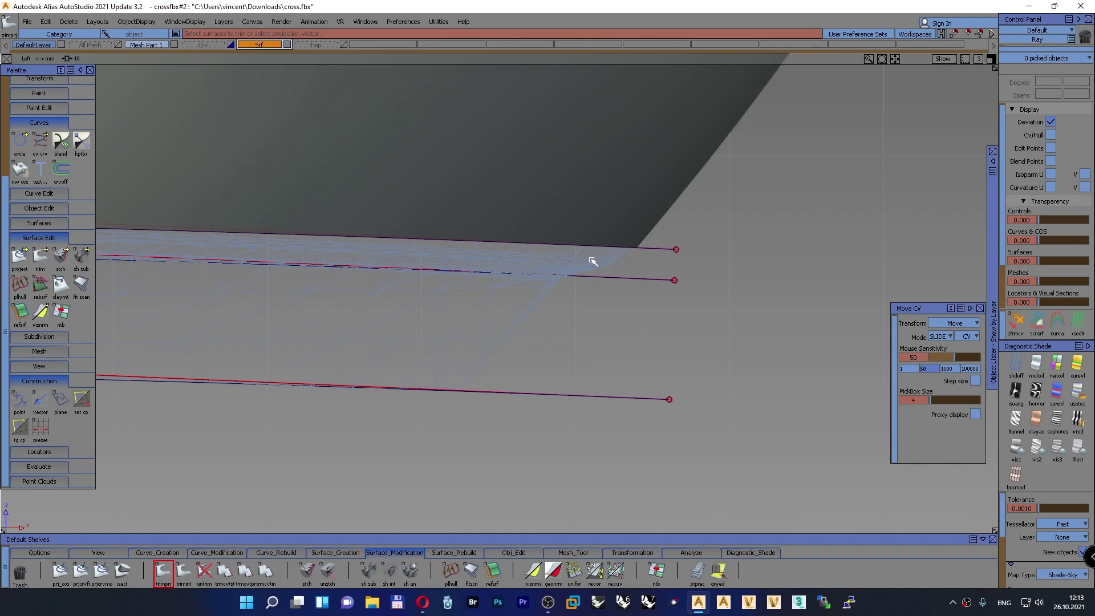
pyautogui.click(346, 553)
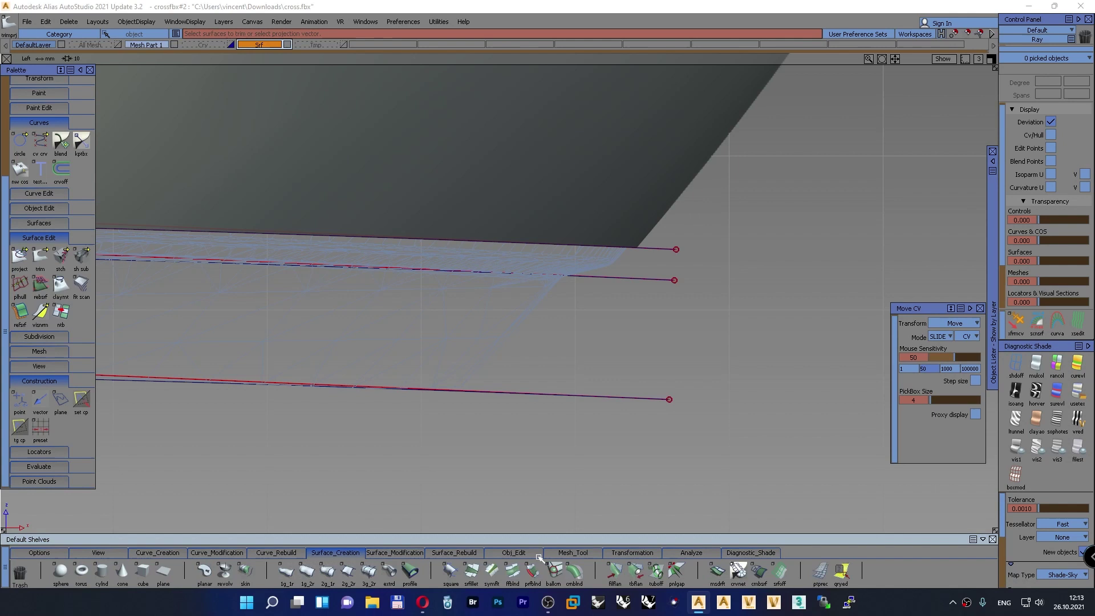
pyautogui.click(717, 572)
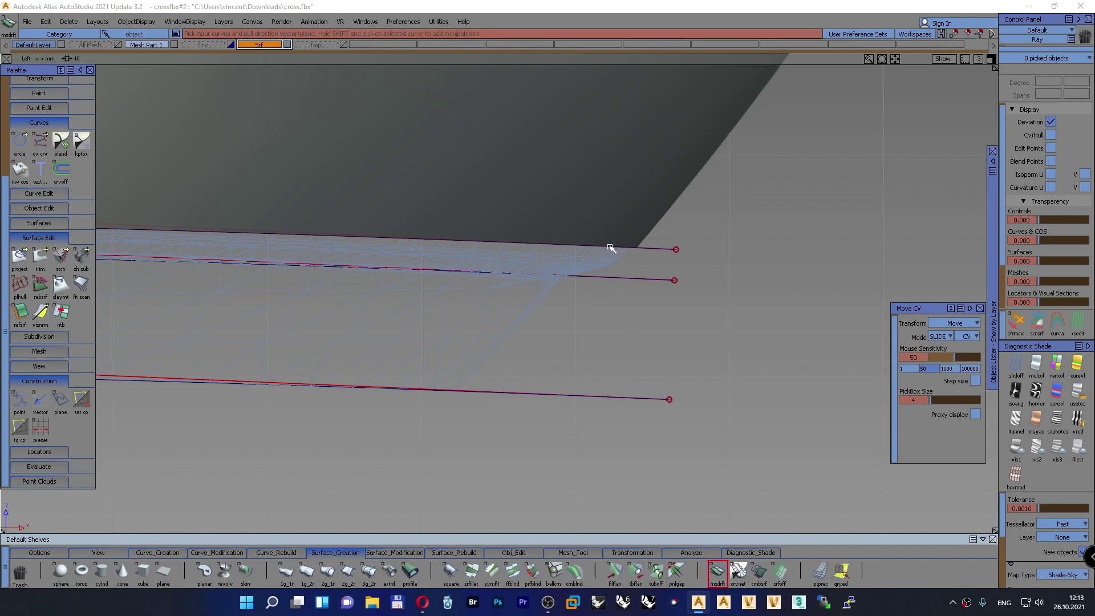
pyautogui.click(612, 248)
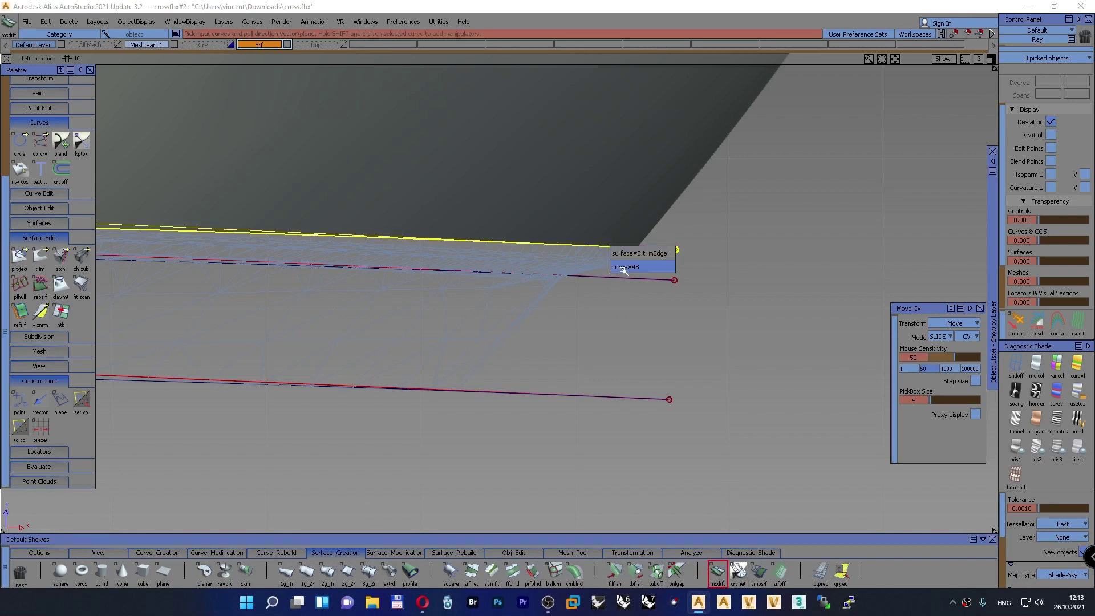
pyautogui.click(625, 267)
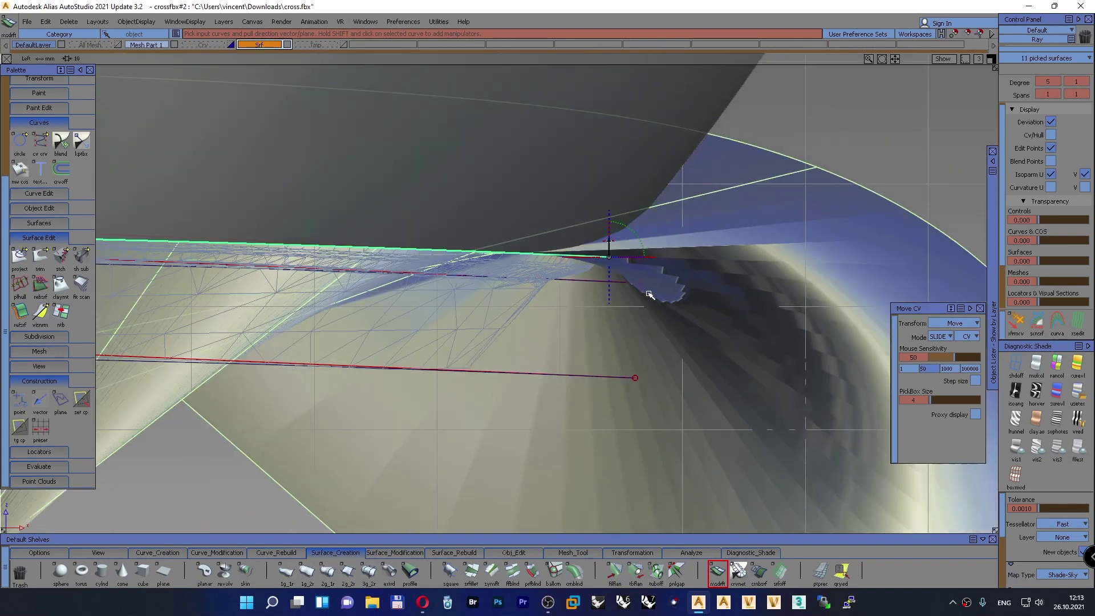
pyautogui.scroll(-5, 650, 295)
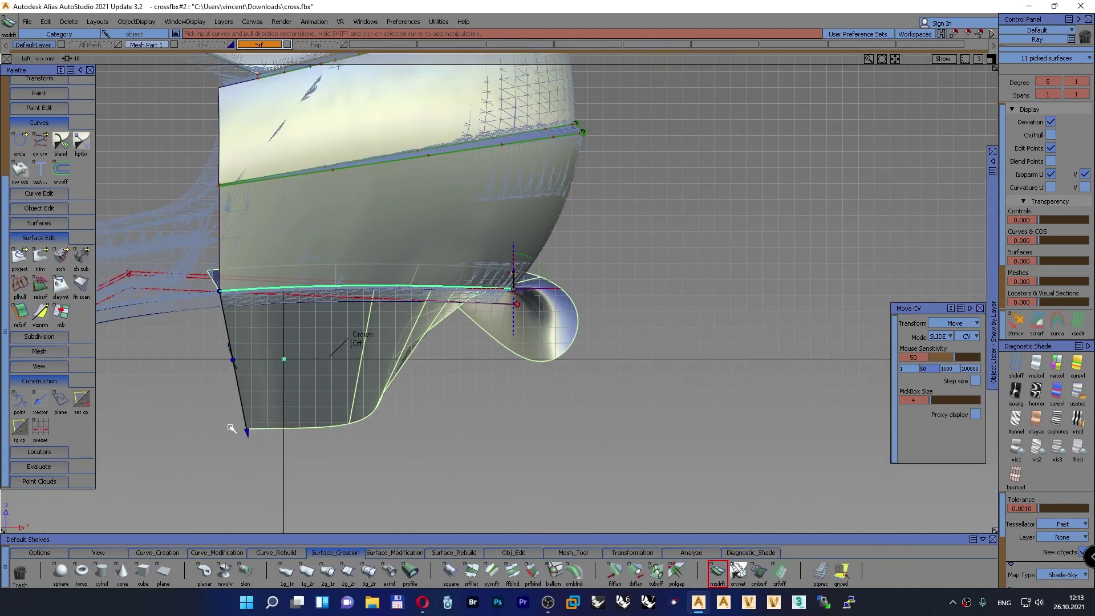
# Change the flange type to Normal, with an angle of -40 degrees and a length of 5 mm
pyautogui.doubleClick(716, 568)
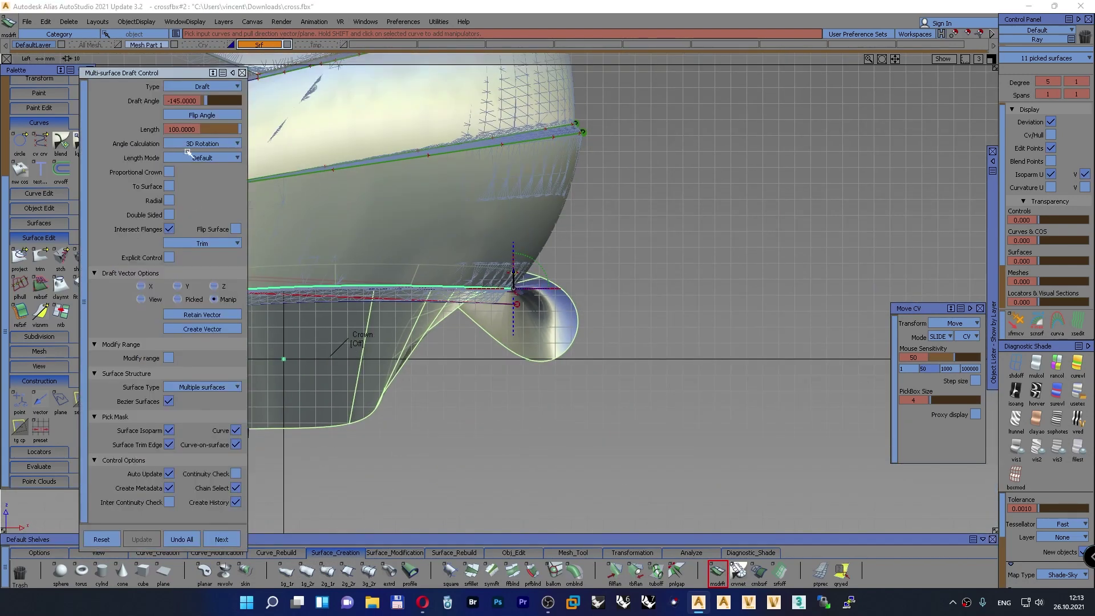
pyautogui.click(203, 90)
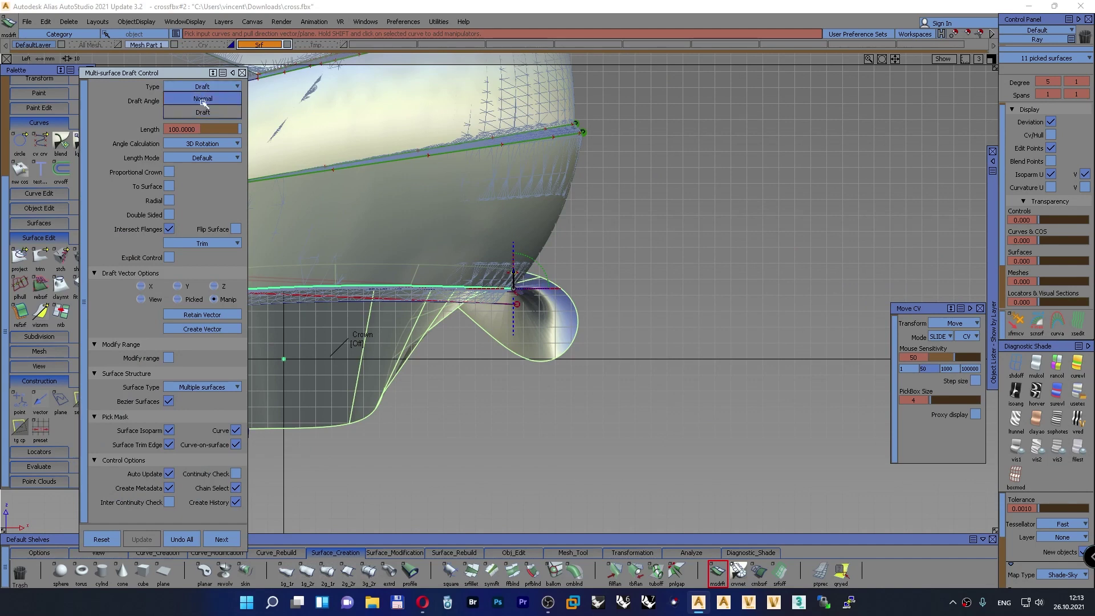
pyautogui.click(204, 103)
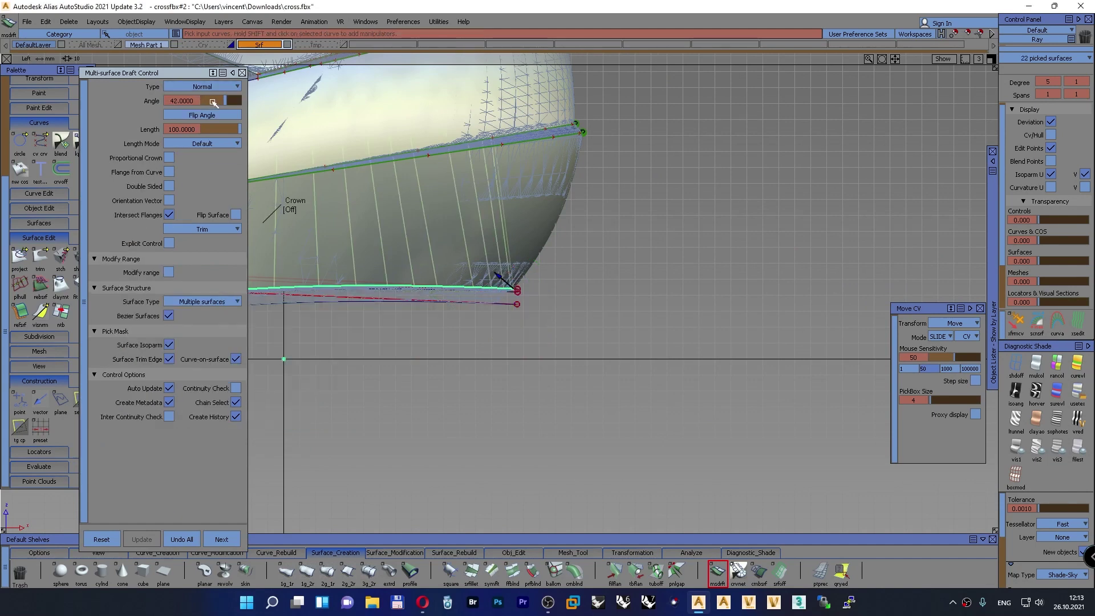
pyautogui.moveTo(226, 103); pyautogui.dragTo(218, 105)
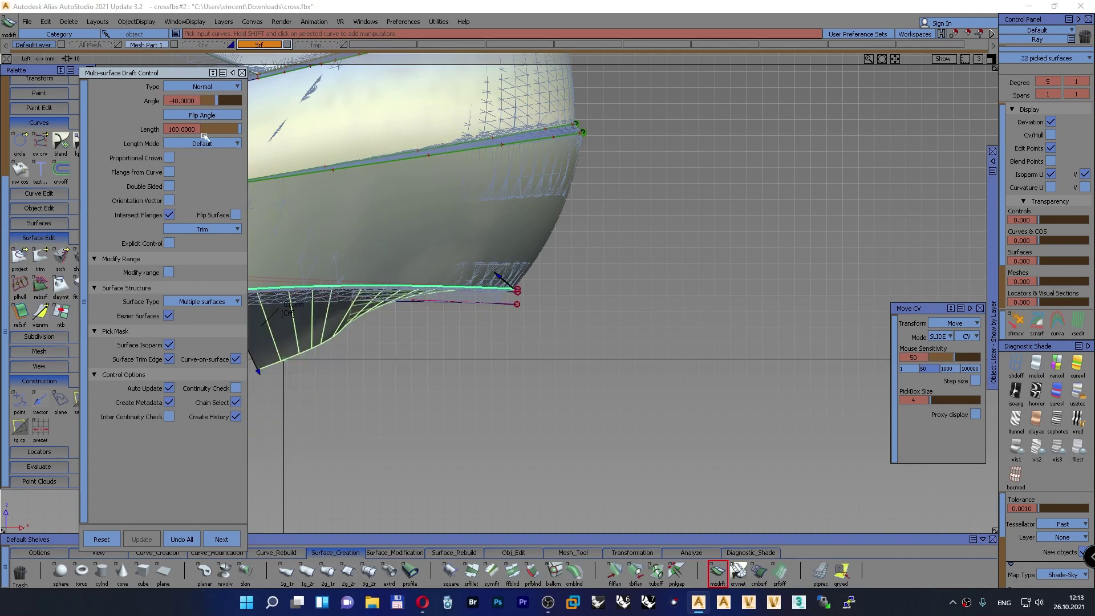
pyautogui.moveTo(239, 130); pyautogui.dragTo(214, 132)
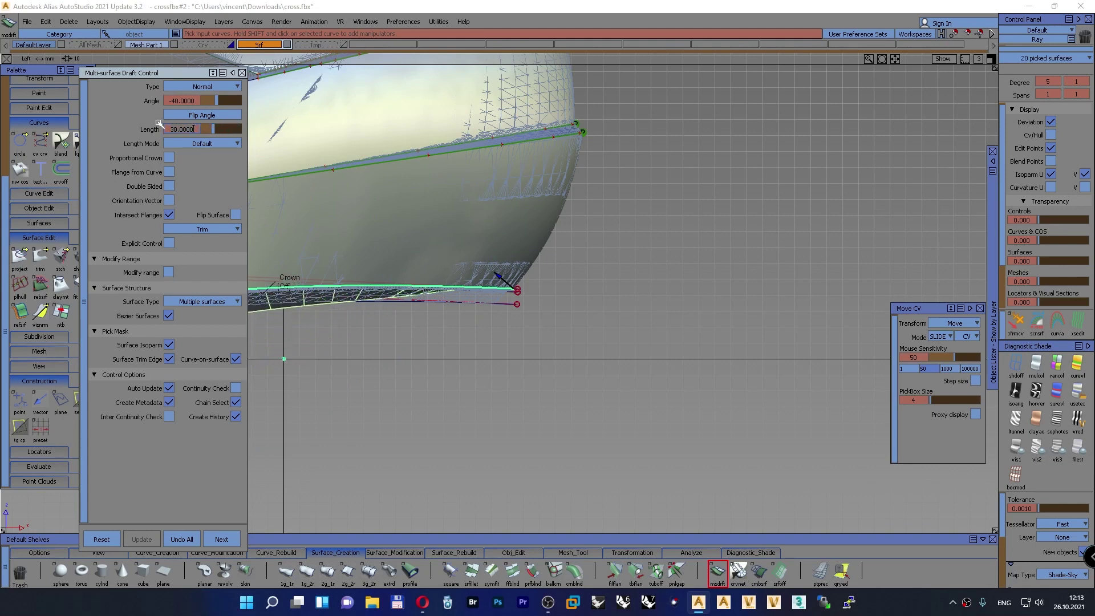
pyautogui.press('Return')
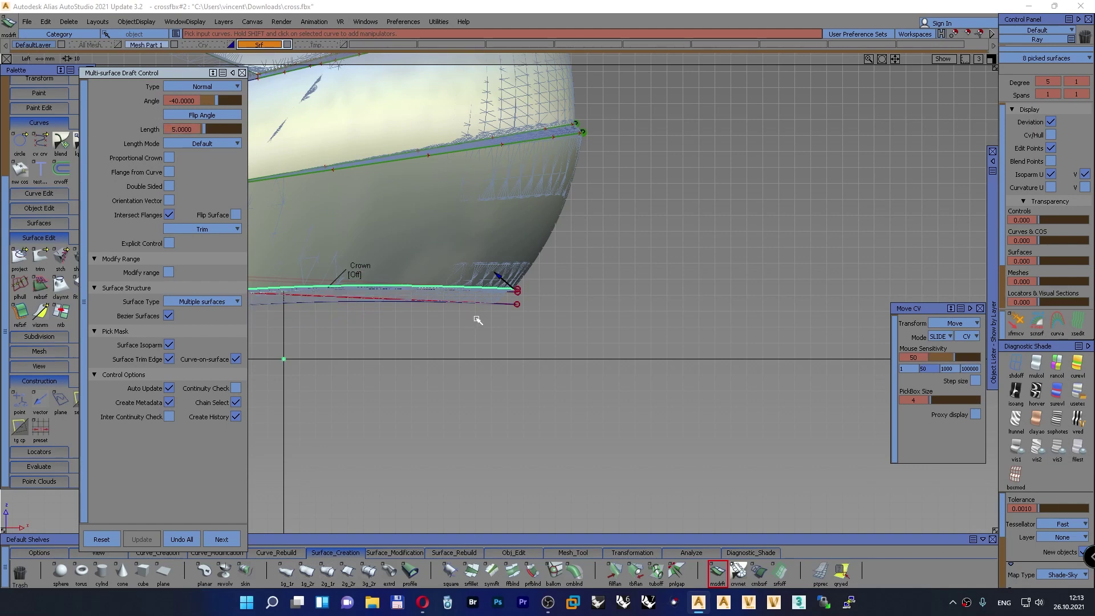
# Check the flange against the crease band in several views and set its angle to -65 degrees
pyautogui.press('F7')
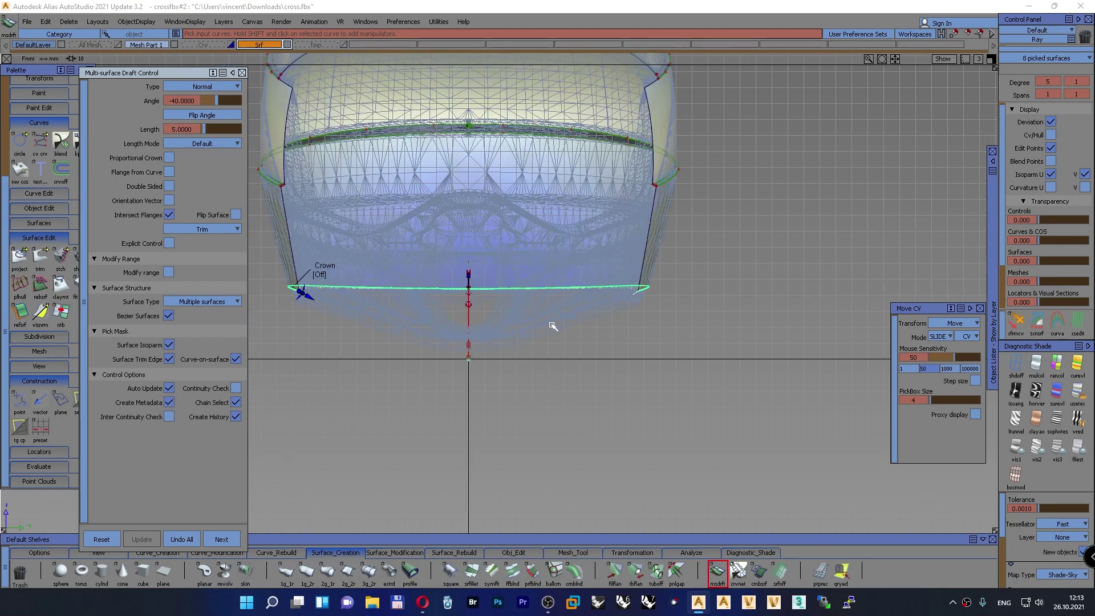
pyautogui.press('F4')
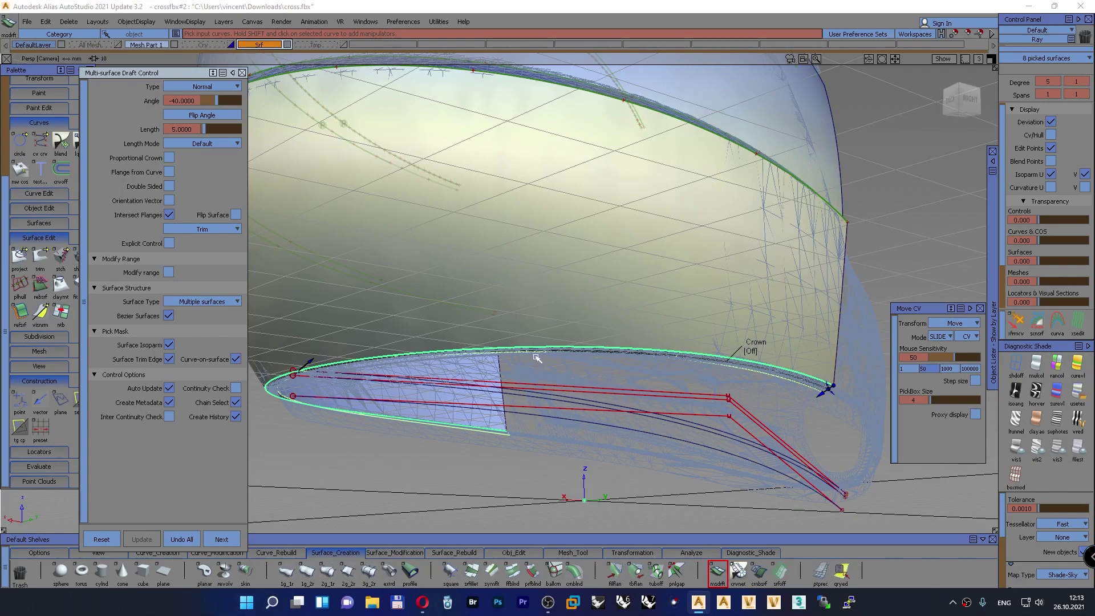
pyautogui.keyDown('alt'); pyautogui.keyDown('shift'); pyautogui.moveTo(540, 319); pyautogui.dragTo(647, 298); pyautogui.keyUp('shift'); pyautogui.keyUp('alt')
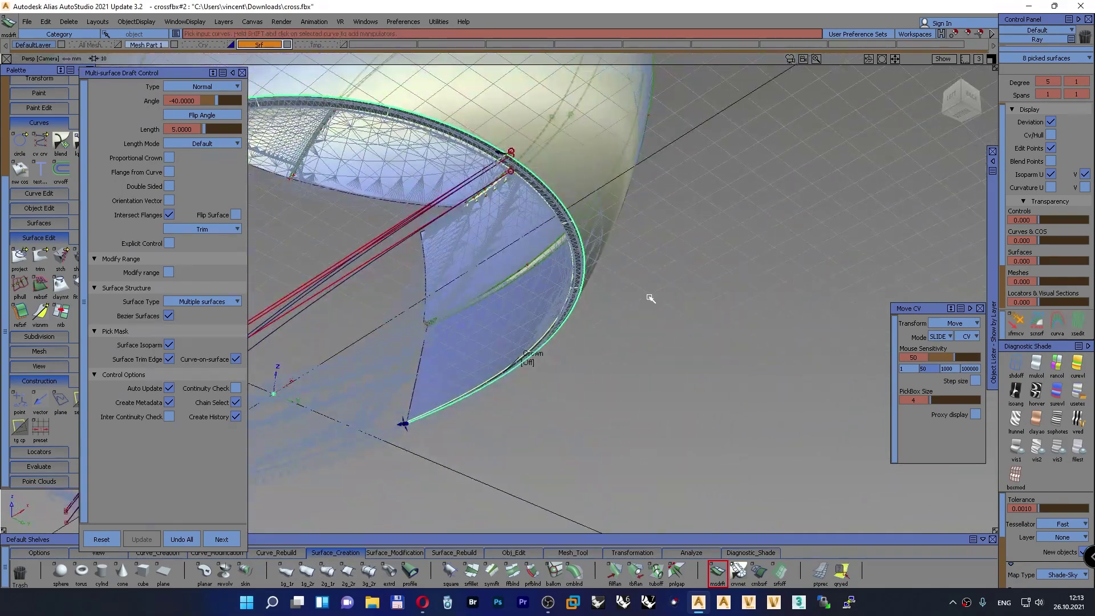
pyautogui.press('F6')
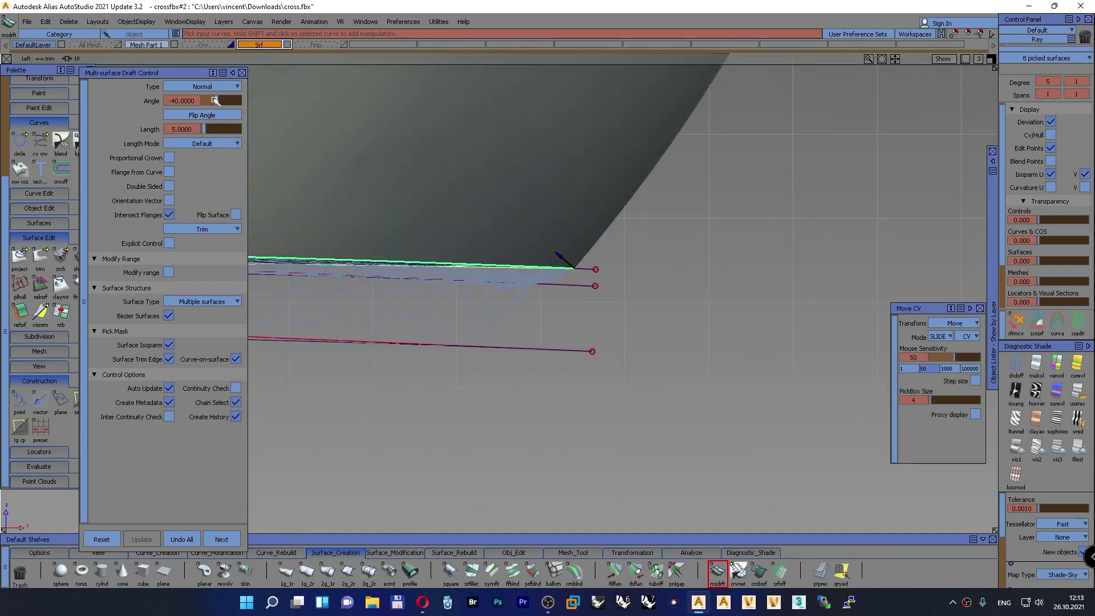
pyautogui.moveTo(214, 100); pyautogui.dragTo(216, 101)
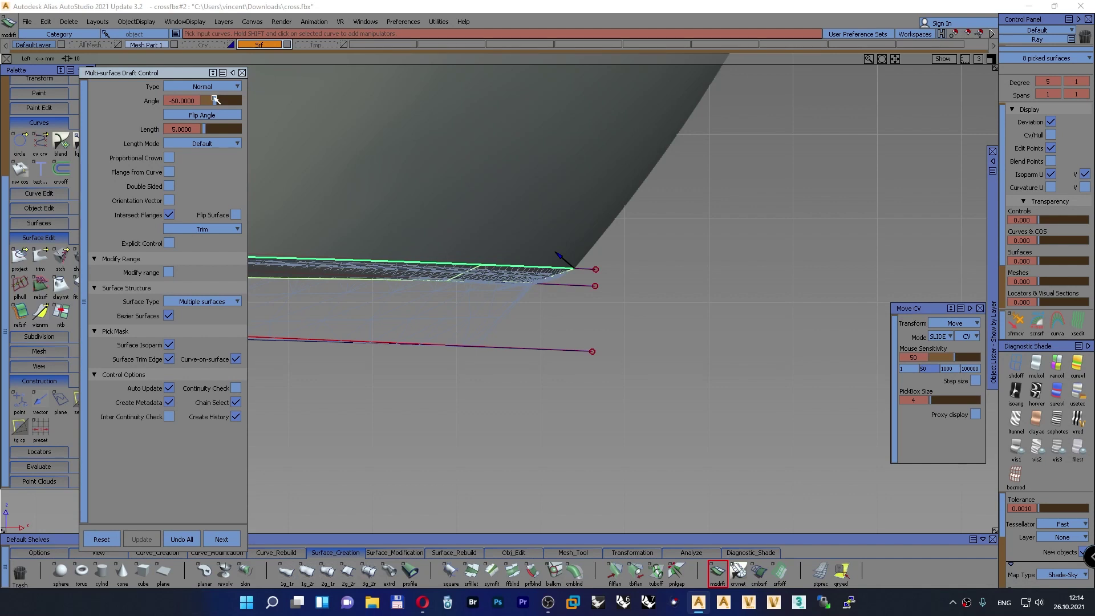
pyautogui.moveTo(215, 101); pyautogui.dragTo(214, 101)
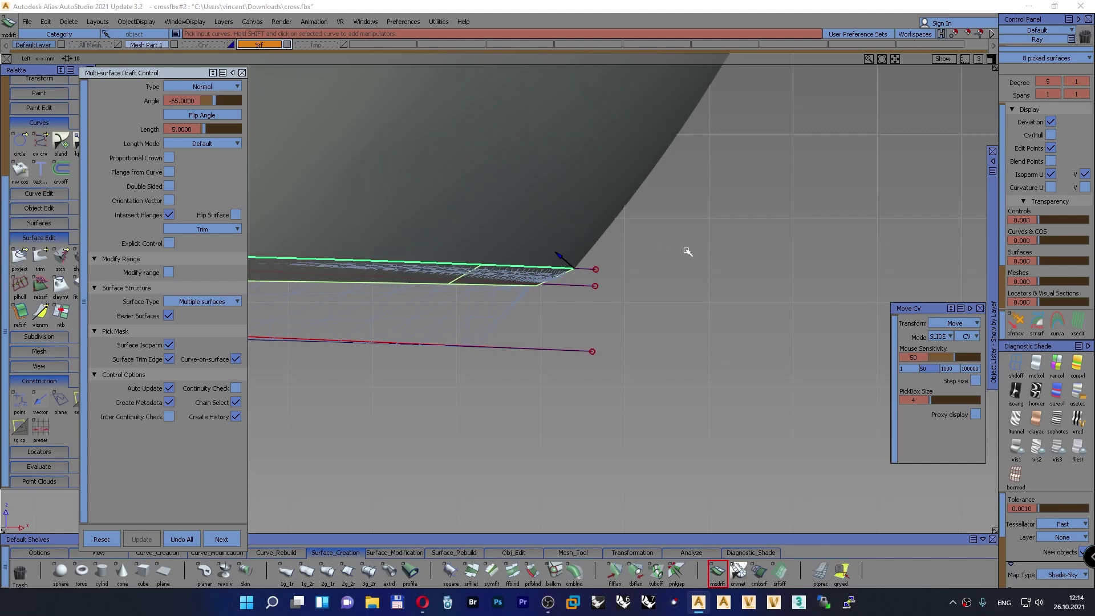
# Inspect how the flange follows the mesh's crease band along the whole lower edge, in the left and perspective views
pyautogui.keyDown('alt'); pyautogui.keyDown('shift'); pyautogui.moveTo(684, 249); pyautogui.dragTo(410, 273); pyautogui.keyUp('shift'); pyautogui.keyUp('alt')
pyautogui.keyDown('alt'); pyautogui.keyDown('shift'); pyautogui.moveTo(362, 276); pyautogui.dragTo(809, 261, button='middle'); pyautogui.keyUp('shift'); pyautogui.keyUp('alt')
pyautogui.keyDown('alt'); pyautogui.keyDown('shift'); pyautogui.moveTo(740, 256); pyautogui.dragTo(475, 252, button='middle'); pyautogui.keyUp('shift'); pyautogui.keyUp('alt')
pyautogui.keyDown('alt'); pyautogui.keyDown('shift'); pyautogui.moveTo(442, 291); pyautogui.dragTo(423, 300, button='right'); pyautogui.keyUp('shift'); pyautogui.keyUp('alt')
pyautogui.keyDown('alt'); pyautogui.keyDown('shift'); pyautogui.moveTo(424, 300); pyautogui.dragTo(561, 314); pyautogui.keyUp('shift'); pyautogui.keyUp('alt')
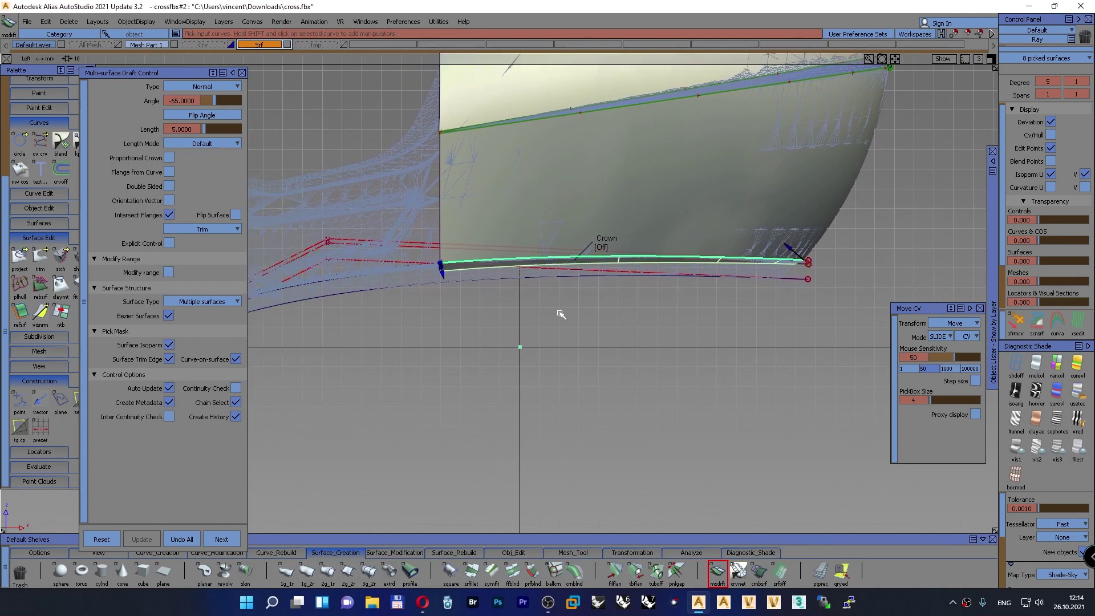
pyautogui.press('F8')
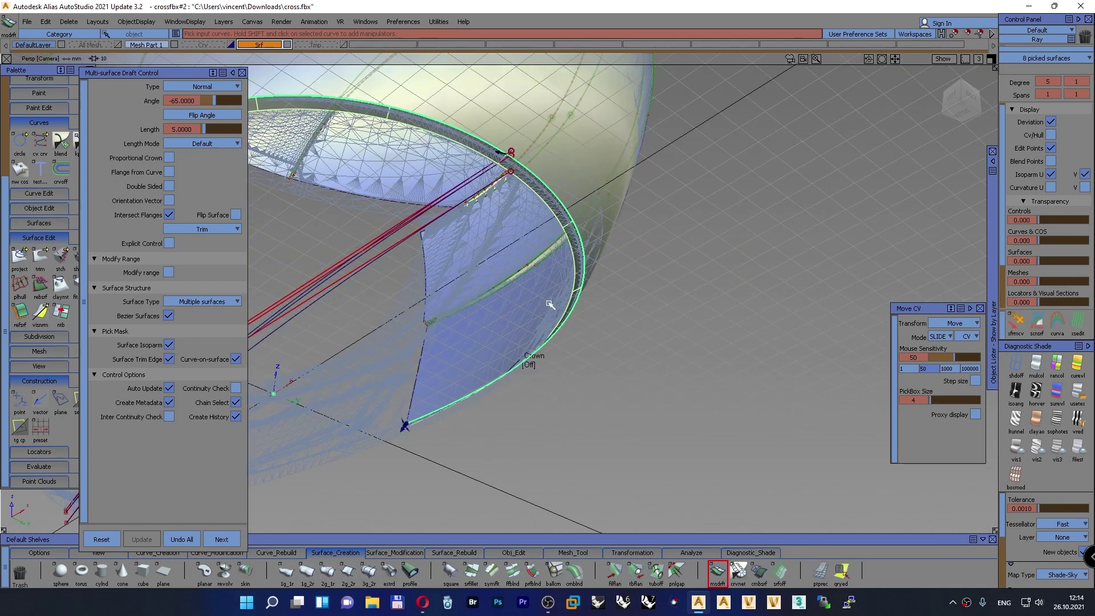
# Examine the draft flange's rear edge and front end against the mesh from below, from the side and from the front
pyautogui.keyDown('alt'); pyautogui.keyDown('shift'); pyautogui.moveTo(550, 304); pyautogui.dragTo(450, 293); pyautogui.keyUp('shift'); pyautogui.keyUp('alt')
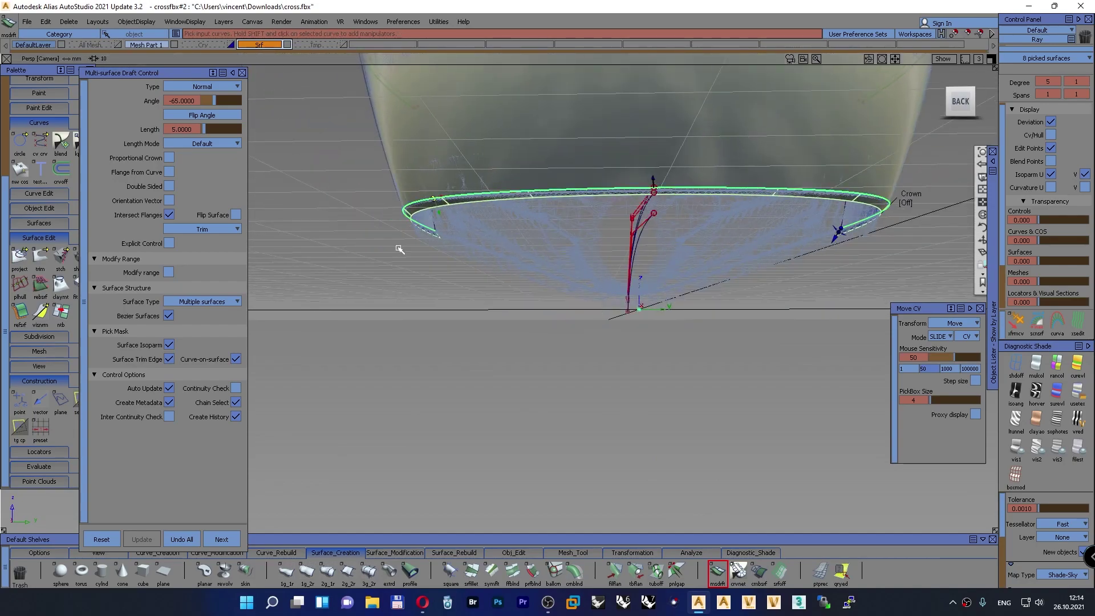
pyautogui.keyDown('alt'); pyautogui.keyDown('shift'); pyautogui.moveTo(399, 247); pyautogui.dragTo(382, 239, button='right'); pyautogui.keyUp('shift'); pyautogui.keyUp('alt')
pyautogui.keyDown('alt'); pyautogui.keyDown('shift'); pyautogui.moveTo(383, 239); pyautogui.dragTo(688, 279); pyautogui.keyUp('shift'); pyautogui.keyUp('alt')
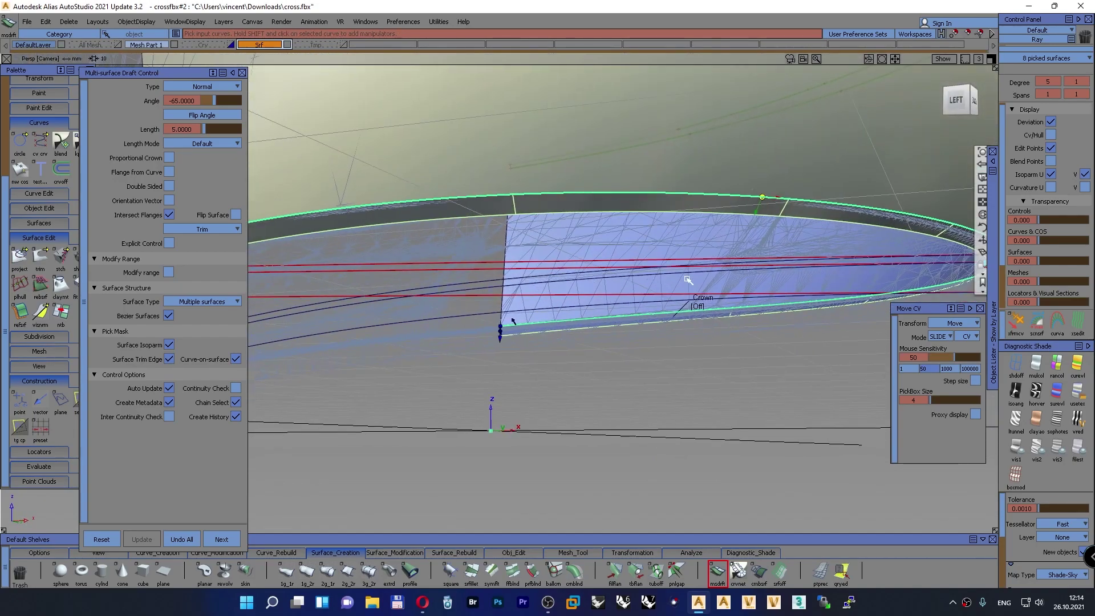
pyautogui.keyDown('alt'); pyautogui.keyDown('shift'); pyautogui.moveTo(447, 291); pyautogui.dragTo(491, 286, button='right'); pyautogui.keyUp('shift'); pyautogui.keyUp('alt')
pyautogui.keyDown('alt'); pyautogui.keyDown('shift'); pyautogui.moveTo(491, 285); pyautogui.dragTo(735, 213); pyautogui.keyUp('shift'); pyautogui.keyUp('alt')
pyautogui.keyDown('alt'); pyautogui.keyDown('shift'); pyautogui.moveTo(735, 212); pyautogui.dragTo(609, 212, button='middle'); pyautogui.keyUp('shift'); pyautogui.keyUp('alt')
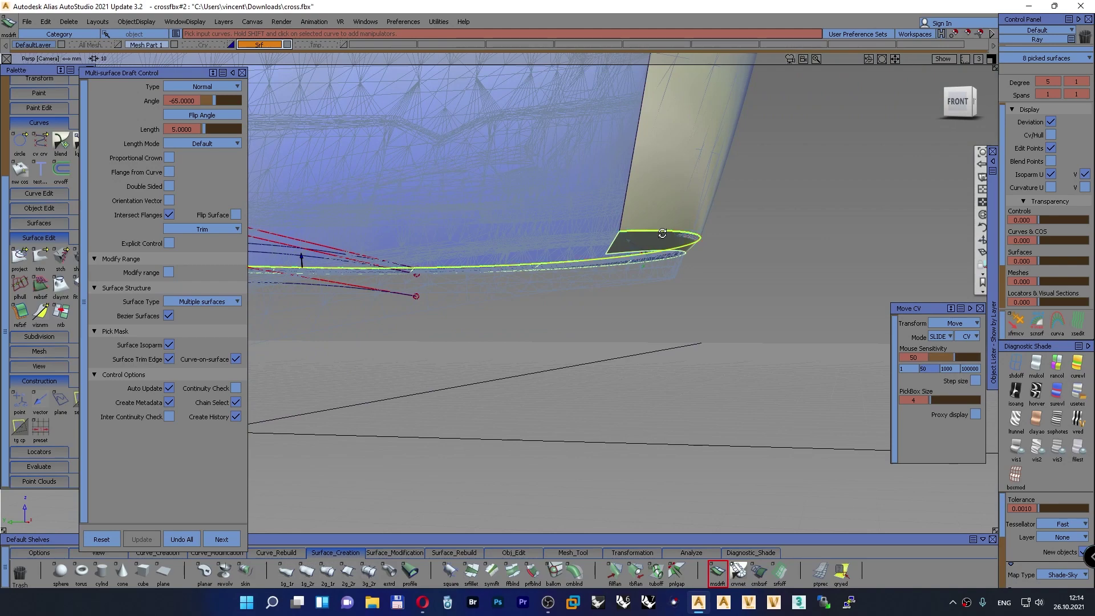
pyautogui.keyDown('alt'); pyautogui.keyDown('shift'); pyautogui.moveTo(662, 233); pyautogui.dragTo(704, 256); pyautogui.keyUp('shift'); pyautogui.keyUp('alt')
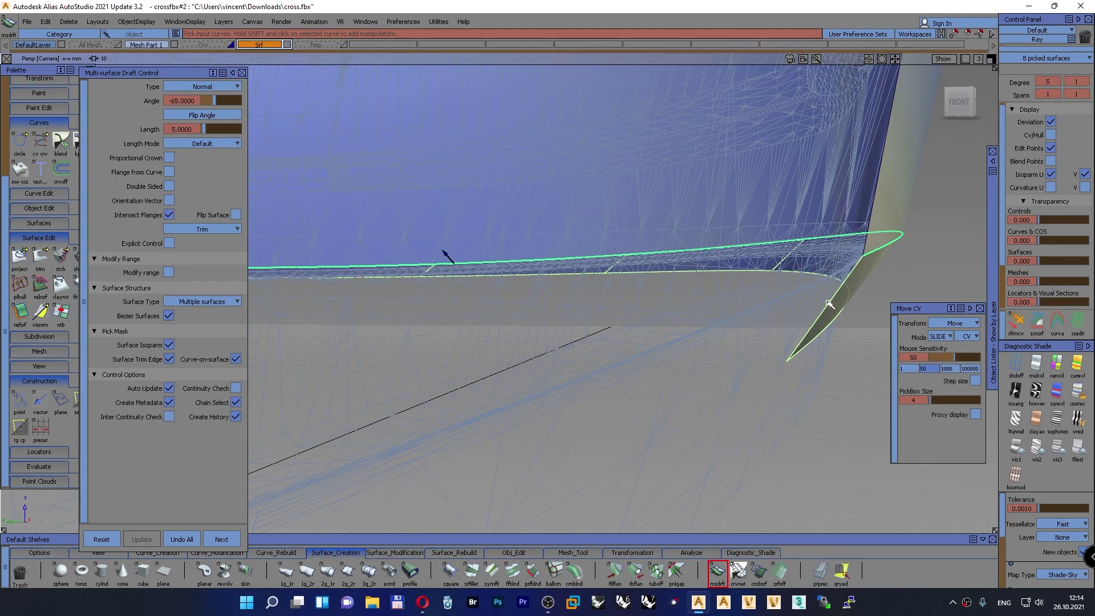
# Try the Draft flange type with a draft angle of -180 degrees and check its fit around the lower edge
pyautogui.click(188, 89)
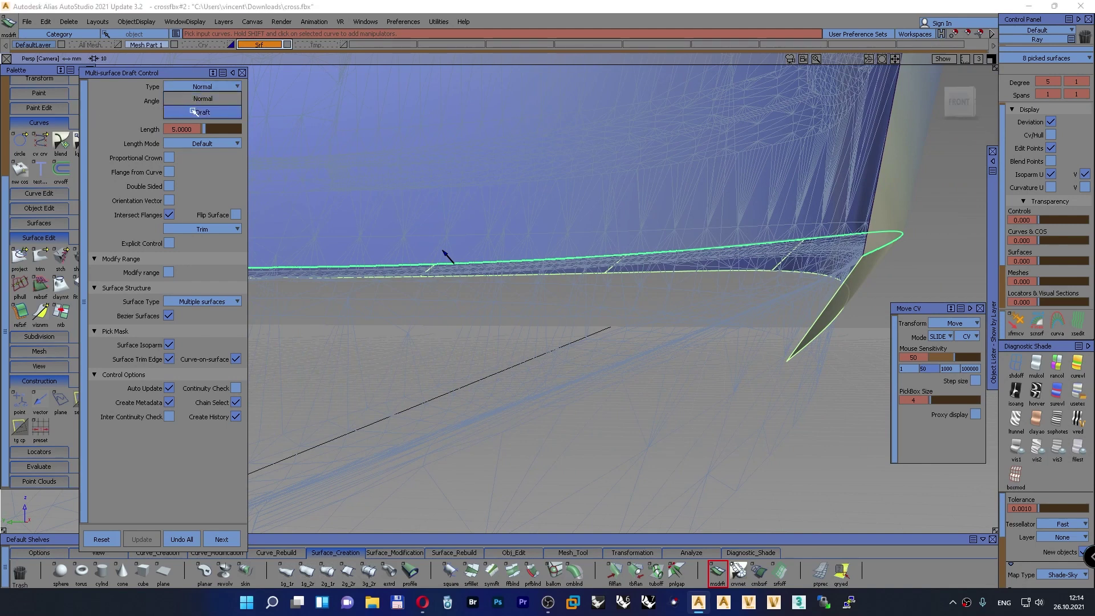
pyautogui.click(194, 111)
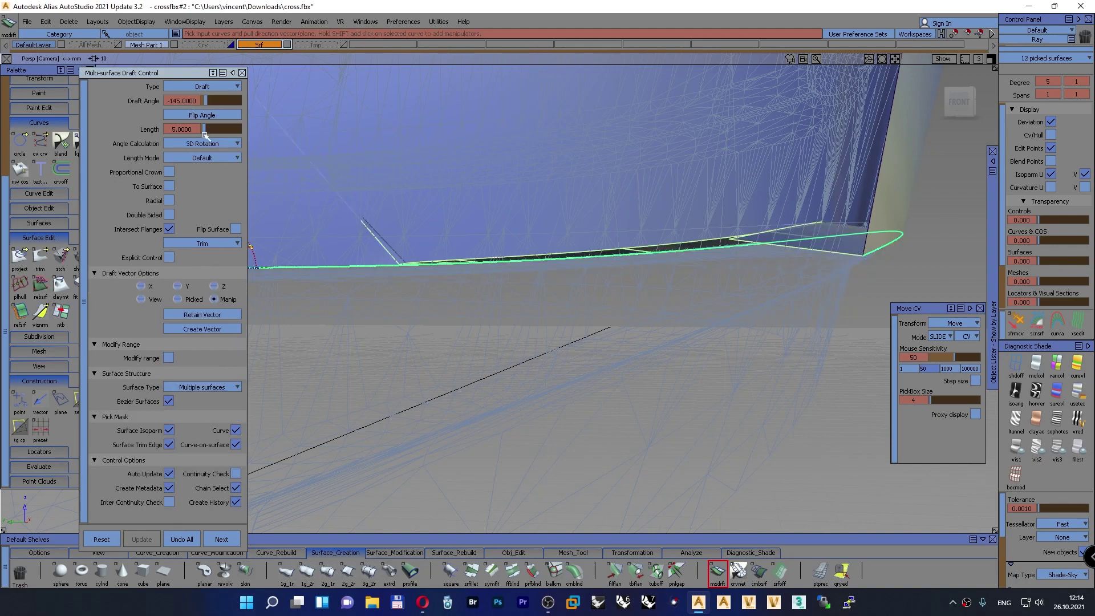
pyautogui.click(205, 102)
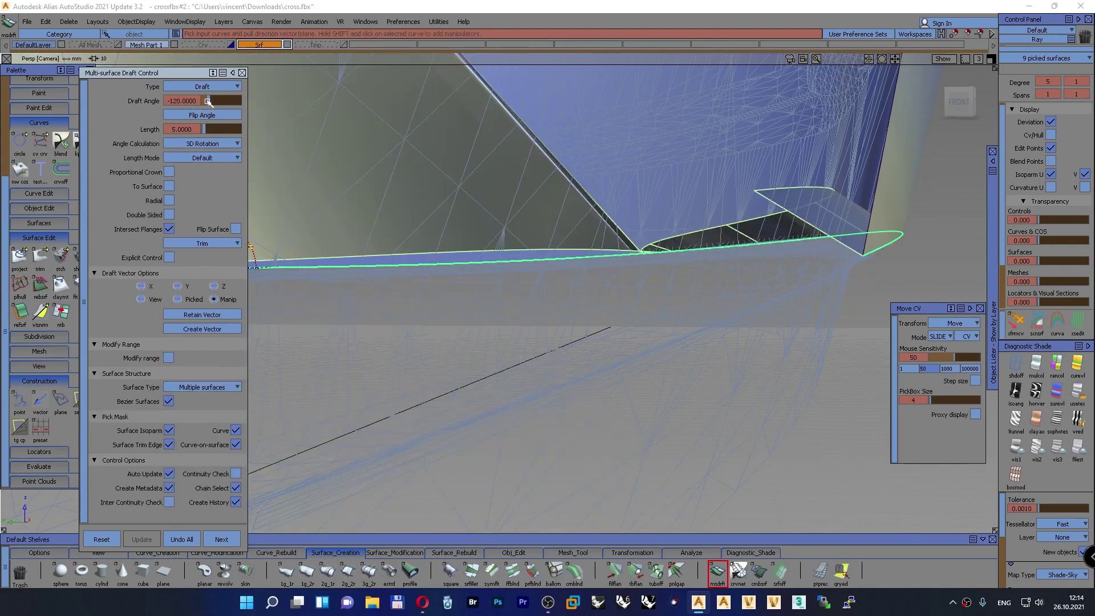
pyautogui.moveTo(205, 102); pyautogui.dragTo(203, 104)
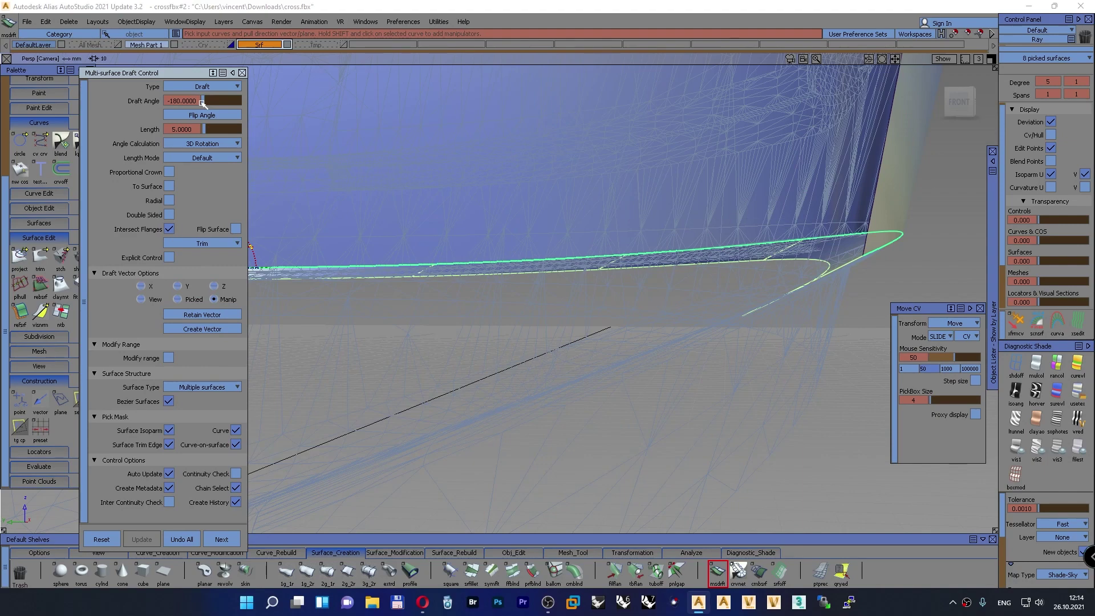
pyautogui.click(961, 100)
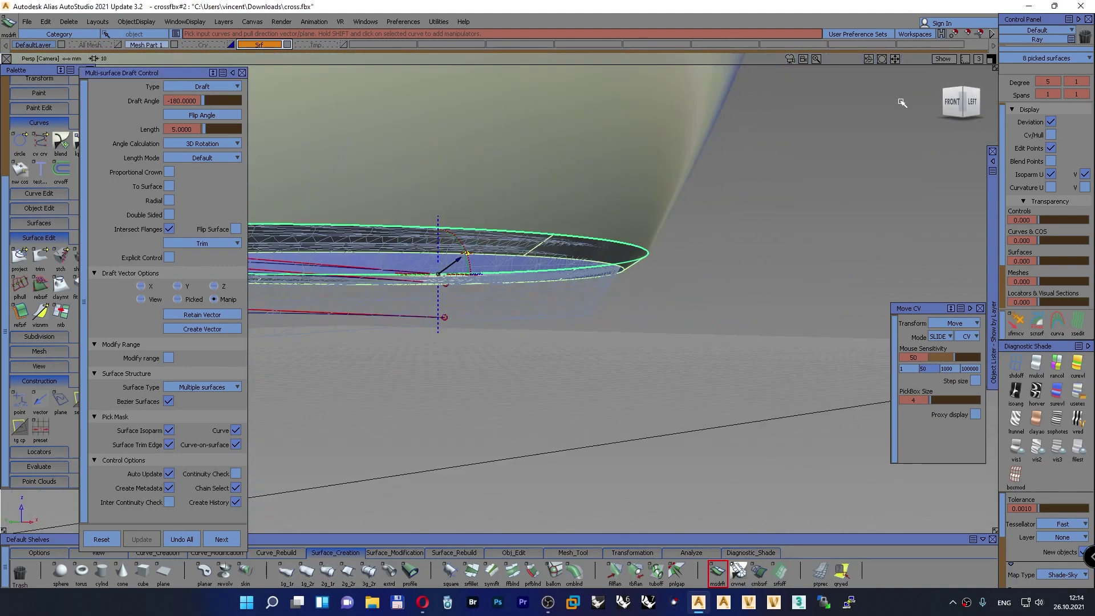
pyautogui.keyDown('alt'); pyautogui.keyDown('shift'); pyautogui.moveTo(901, 103); pyautogui.dragTo(466, 169); pyautogui.keyUp('shift'); pyautogui.keyUp('alt')
pyautogui.keyDown('alt'); pyautogui.keyDown('shift'); pyautogui.moveTo(499, 220); pyautogui.dragTo(495, 310); pyautogui.keyUp('shift'); pyautogui.keyUp('alt')
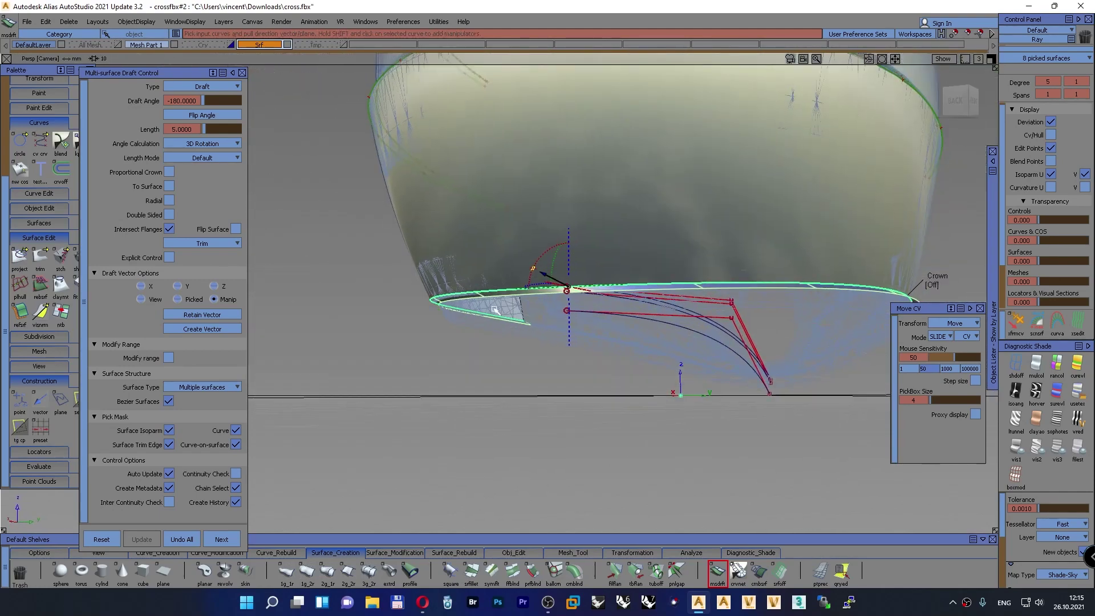
# Undo the draft flange, close its controls and bring the rear end of the lower edge up close in the left view
pyautogui.click(184, 539)
pyautogui.press('F6')
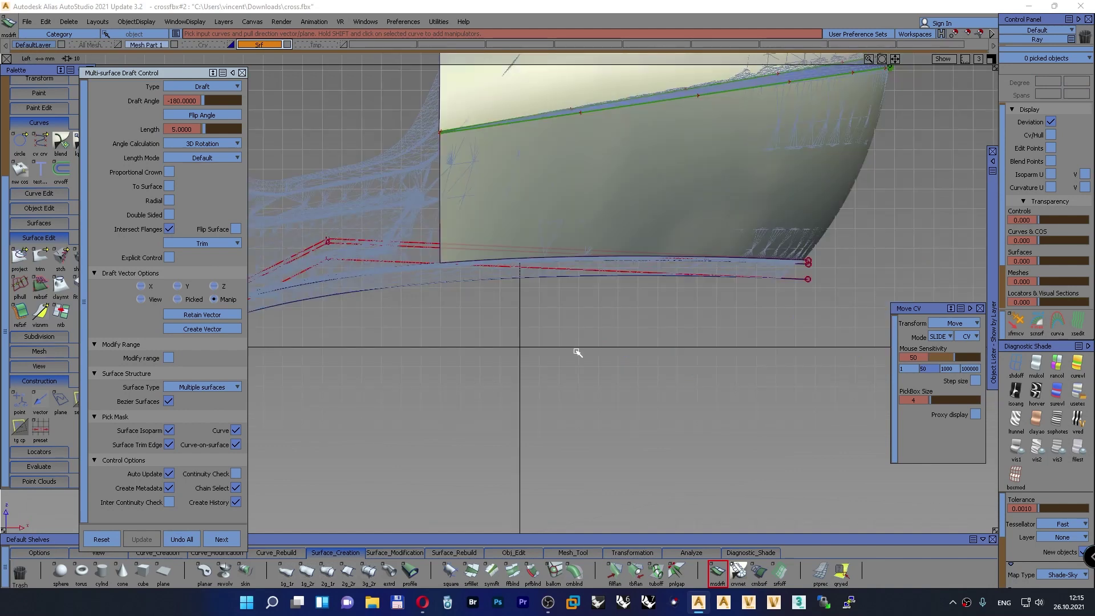
pyautogui.keyDown('alt'); pyautogui.keyDown('shift'); pyautogui.moveTo(802, 259); pyautogui.dragTo(890, 198, button='right'); pyautogui.keyUp('shift'); pyautogui.keyUp('alt')
pyautogui.keyDown('alt'); pyautogui.keyDown('shift'); pyautogui.moveTo(890, 197); pyautogui.dragTo(228, 250, button='middle'); pyautogui.keyUp('shift'); pyautogui.keyUp('alt')
pyautogui.keyDown('alt'); pyautogui.keyDown('shift'); pyautogui.moveTo(558, 349); pyautogui.dragTo(534, 266, button='right'); pyautogui.keyUp('shift'); pyautogui.keyUp('alt')
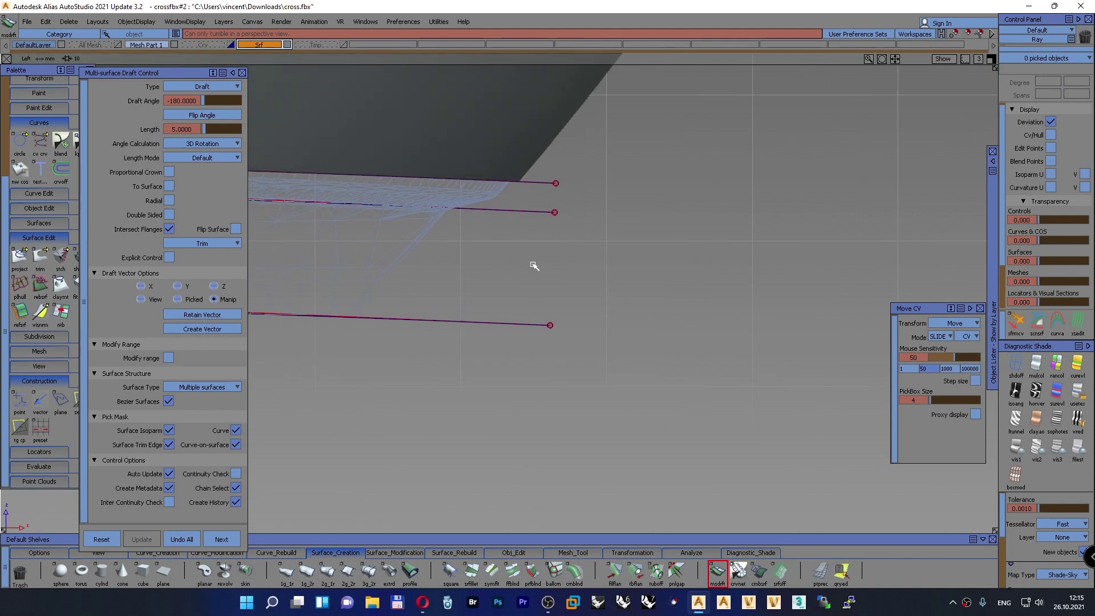
pyautogui.click(242, 72)
pyautogui.click(155, 553)
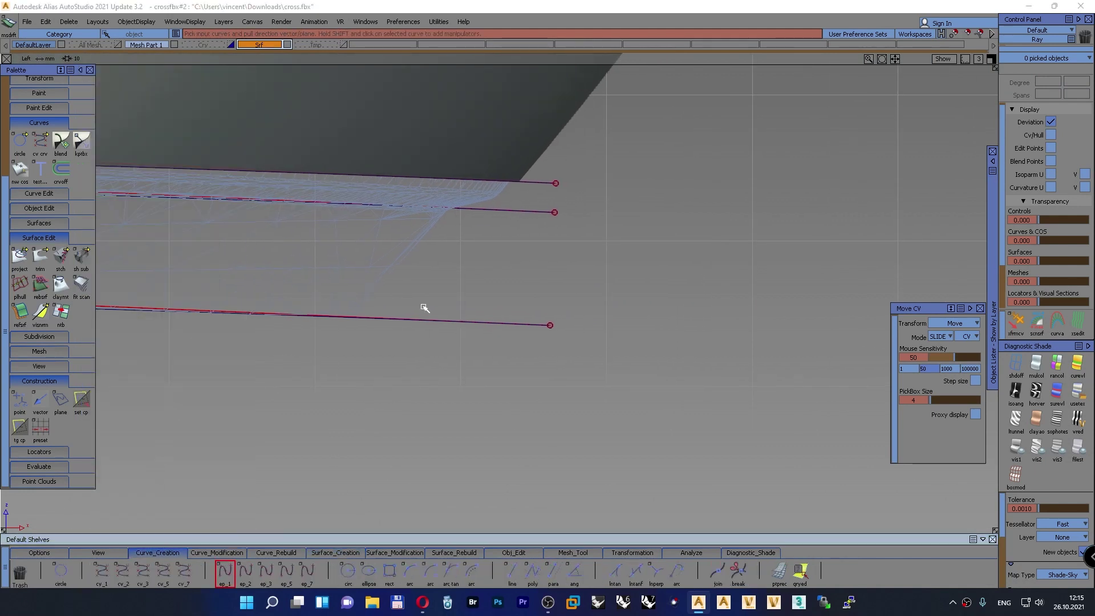
pyautogui.moveTo(530, 167); pyautogui.dragTo(531, 187)
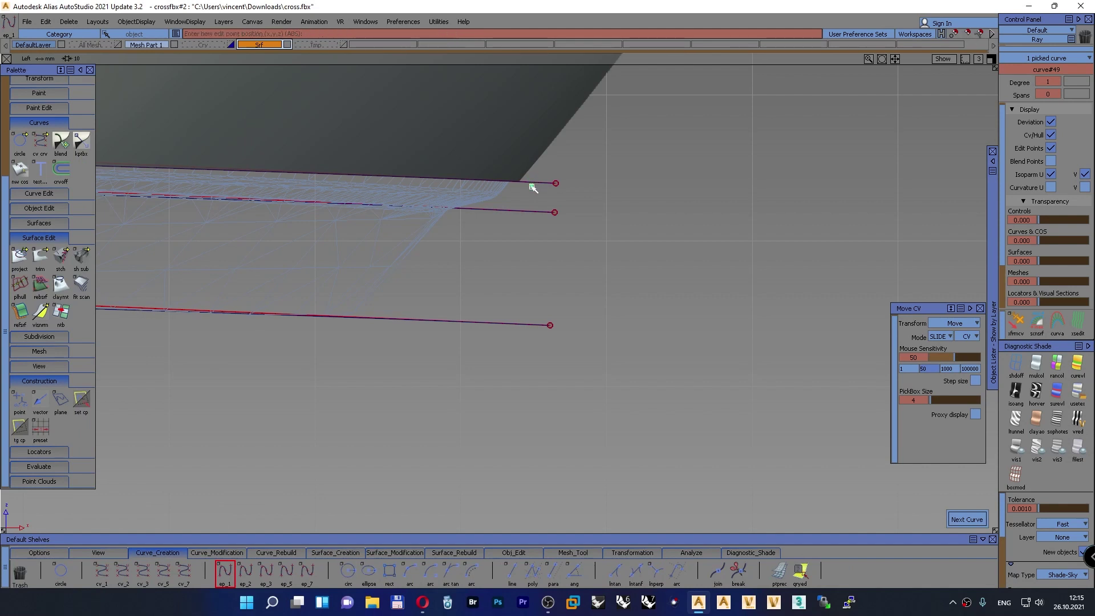
pyautogui.click(800, 572)
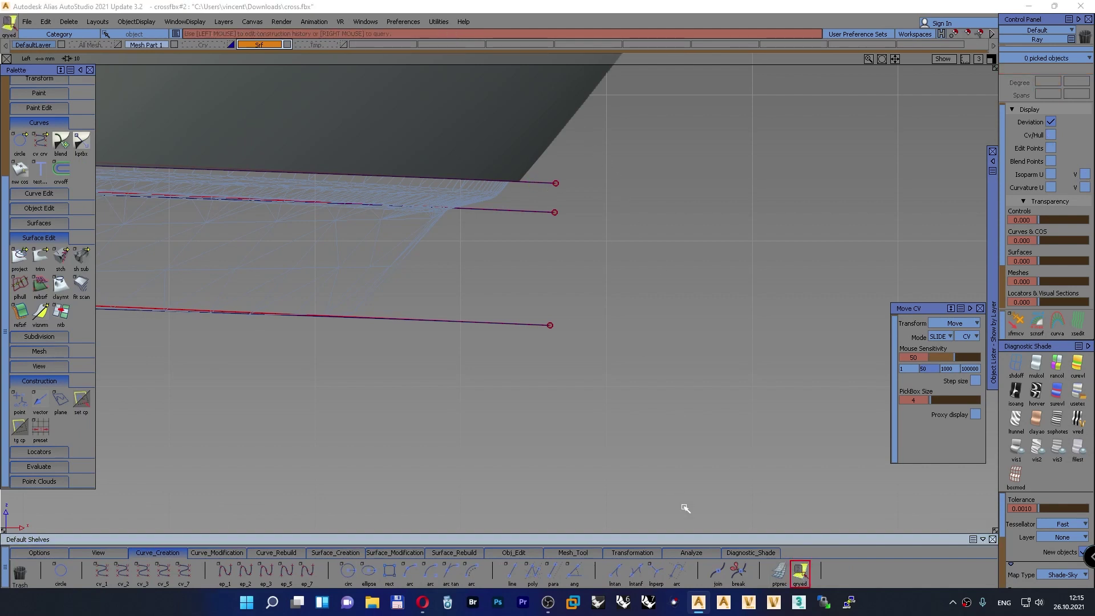
# Raise the patch precision of the lower side surface so its display shows more curves per patch
pyautogui.click(779, 570)
pyautogui.click(539, 150)
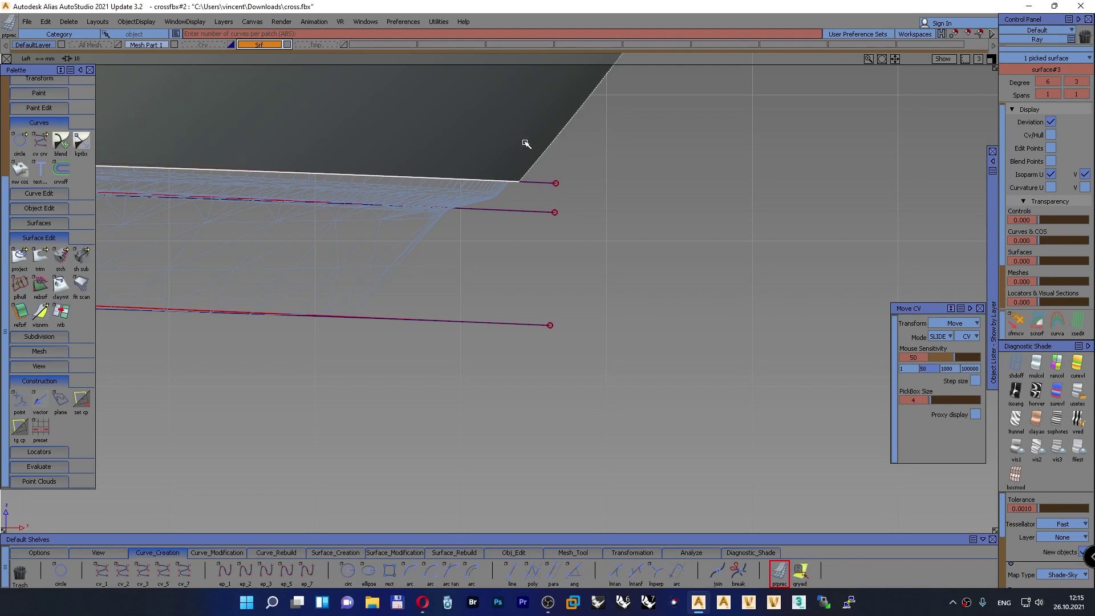
pyautogui.keyDown('alt'); pyautogui.keyDown('shift'); pyautogui.moveTo(676, 195); pyautogui.dragTo(432, 342, button='right'); pyautogui.keyUp('shift'); pyautogui.keyUp('alt')
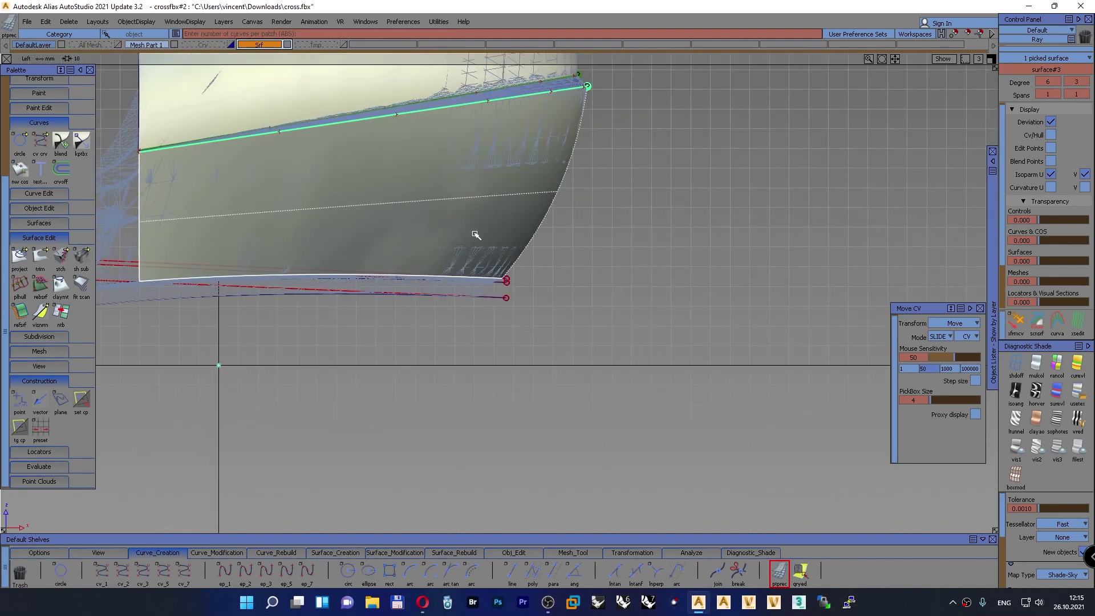
pyautogui.keyDown('alt'); pyautogui.keyDown('shift'); pyautogui.moveTo(377, 289); pyautogui.dragTo(590, 117, button='right'); pyautogui.keyUp('shift'); pyautogui.keyUp('alt')
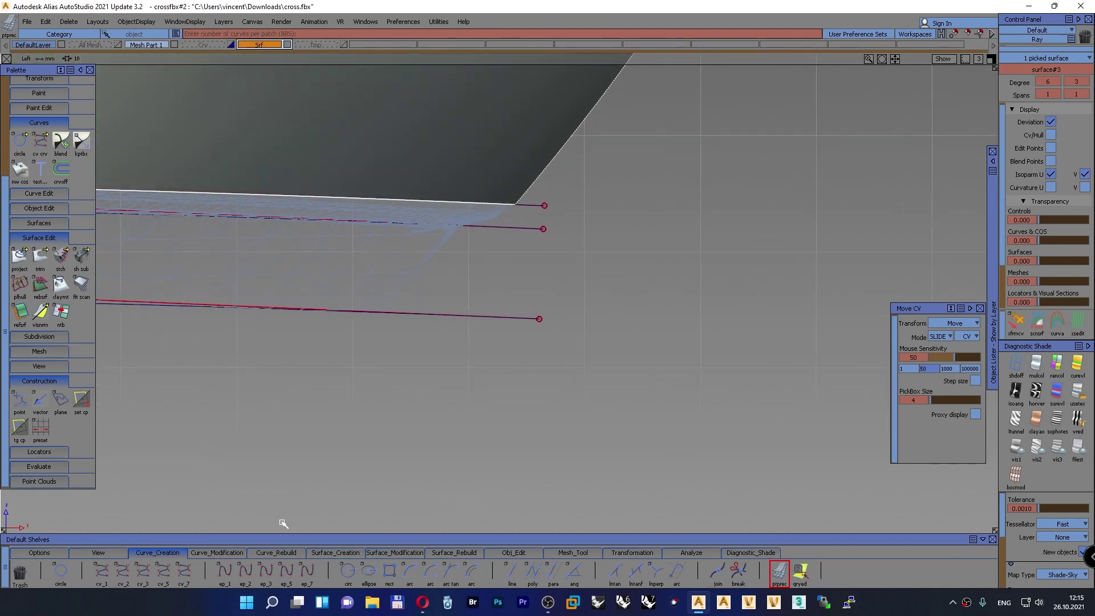
# Draw a degree-1 edit point curve from the surface's rear bottom corner down to the corner of the mesh's crease band
pyautogui.click(225, 570)
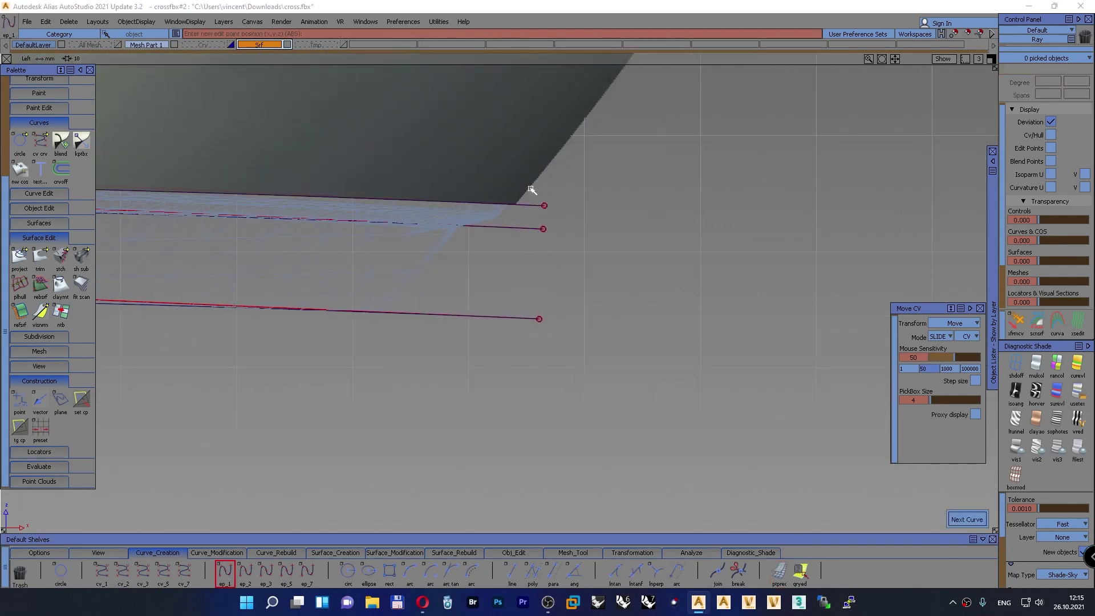
pyautogui.click(514, 204)
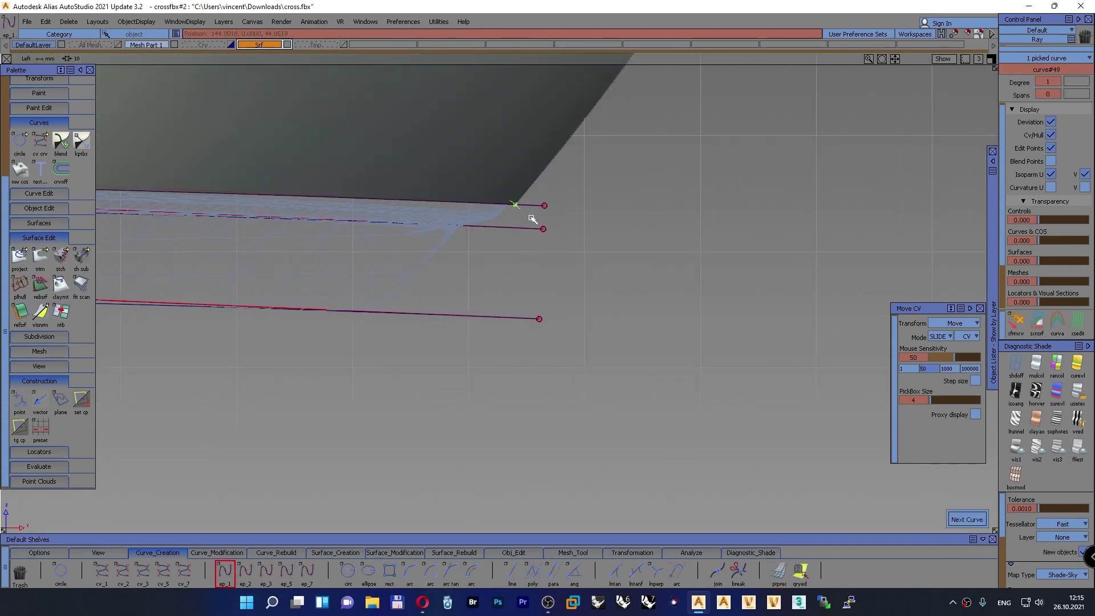
pyautogui.click(477, 227)
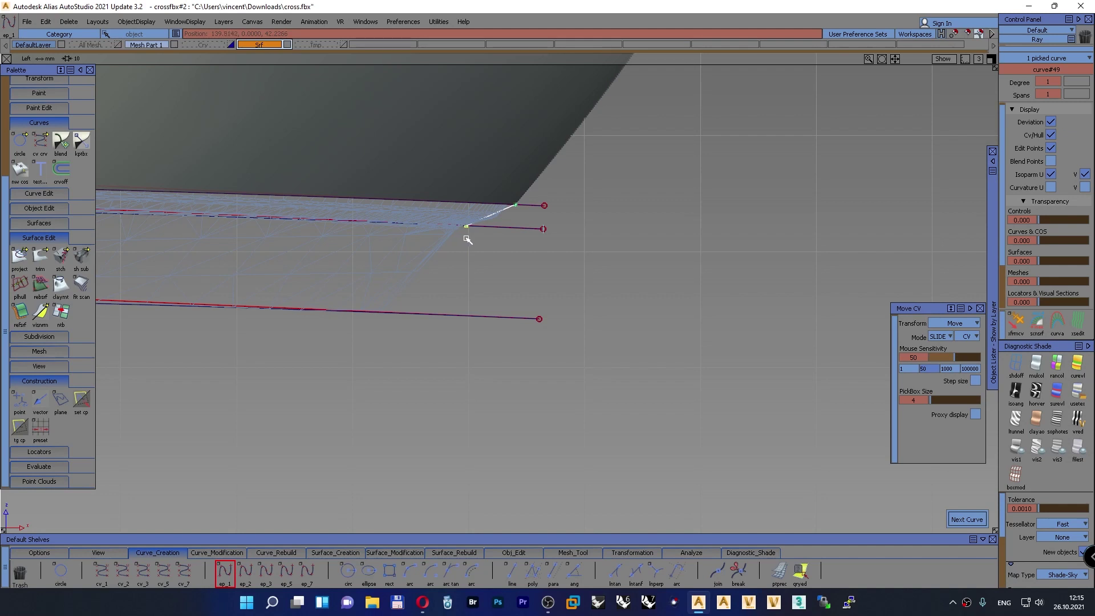
pyautogui.moveTo(504, 238)
pyautogui.keyDown('alt'); pyautogui.keyDown('shift'); pyautogui.mouseDown(button='right')
pyautogui.moveTo(480, 277)
pyautogui.moveTo(500, 260)
pyautogui.moveTo(495, 246)
pyautogui.mouseUp(button='right'); pyautogui.keyUp('shift'); pyautogui.keyUp('alt')
pyautogui.click(493, 257)
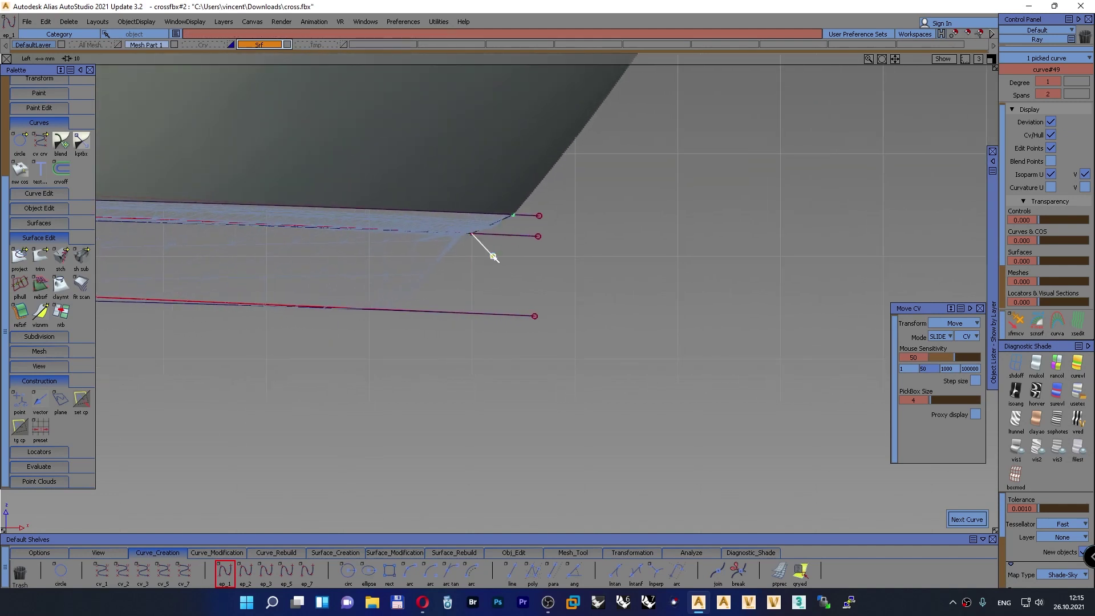
pyautogui.click(494, 258)
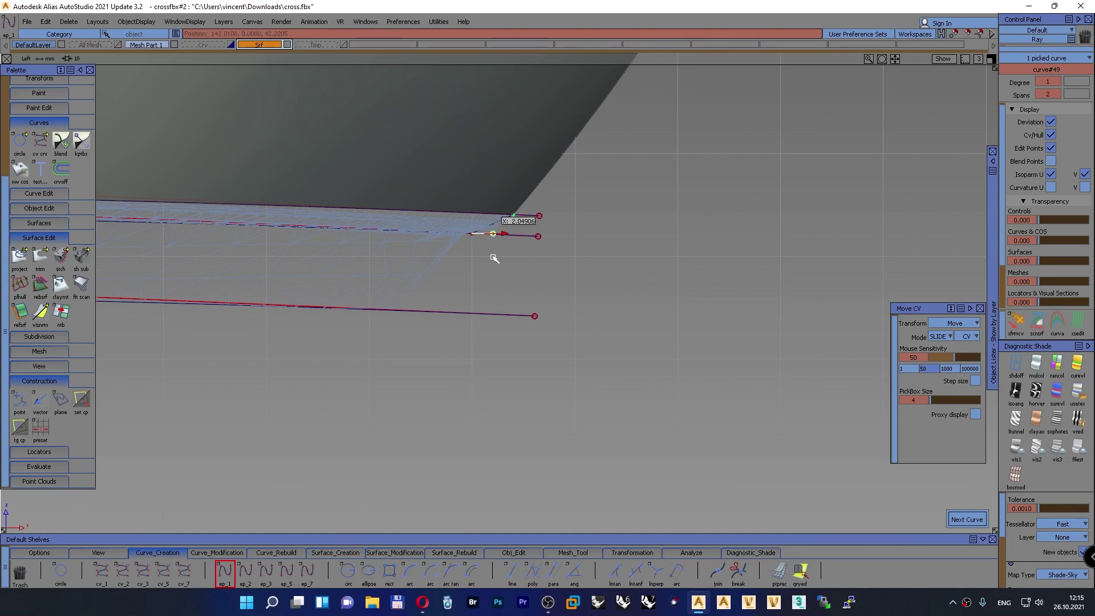
pyautogui.hotkey('ctrl', 'z')
# Move the short curve's lower end CV to about X 140.4, Z 42.2 on the crease band's corner
pyautogui.keyDown('ctrl'); pyautogui.keyDown('shift'); pyautogui.moveTo(493, 257); pyautogui.dragTo(491, 231); pyautogui.keyUp('shift'); pyautogui.keyUp('ctrl')
pyautogui.keyDown('alt'); pyautogui.keyDown('shift'); pyautogui.moveTo(486, 263); pyautogui.dragTo(494, 222, button='right'); pyautogui.keyUp('shift'); pyautogui.keyUp('alt')
pyautogui.keyDown('ctrl'); pyautogui.keyDown('shift'); pyautogui.moveTo(484, 234); pyautogui.dragTo(477, 200); pyautogui.keyUp('shift'); pyautogui.keyUp('ctrl')
pyautogui.click(457, 198)
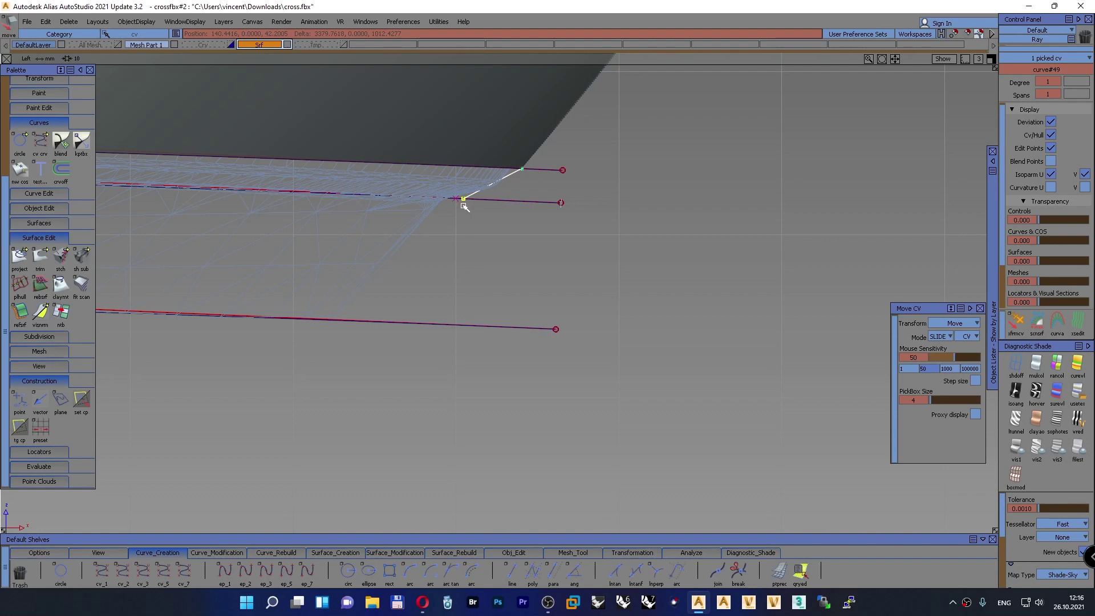
pyautogui.keyDown('ctrl'); pyautogui.keyDown('shift'); pyautogui.moveTo(508, 243); pyautogui.dragTo(507, 216); pyautogui.keyUp('shift'); pyautogui.keyUp('ctrl')
# Create a one-generation monorail surface by sweeping the short crease curve along the lower side surface's trimmed bottom edge
pyautogui.keyDown('alt'); pyautogui.keyDown('shift'); pyautogui.moveTo(499, 292); pyautogui.dragTo(366, 338, button='right'); pyautogui.keyUp('shift'); pyautogui.keyUp('alt')
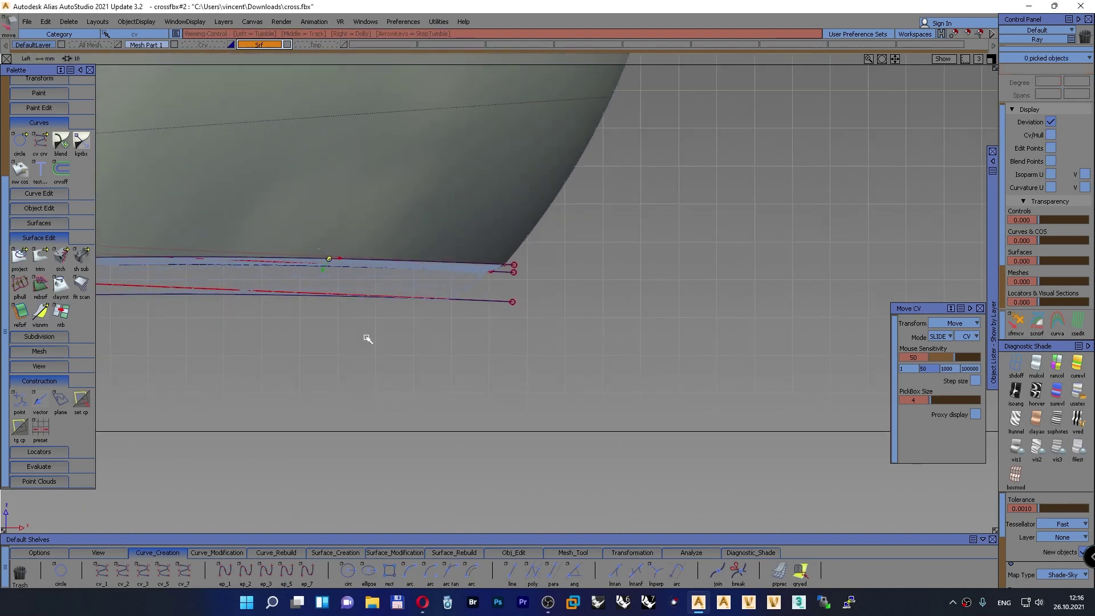
pyautogui.keyDown('alt'); pyautogui.keyDown('shift'); pyautogui.moveTo(367, 338); pyautogui.dragTo(555, 334, button='middle'); pyautogui.keyUp('shift'); pyautogui.keyUp('alt')
pyautogui.keyDown('alt'); pyautogui.keyDown('shift'); pyautogui.moveTo(556, 333); pyautogui.dragTo(491, 363, button='right'); pyautogui.keyUp('shift'); pyautogui.keyUp('alt')
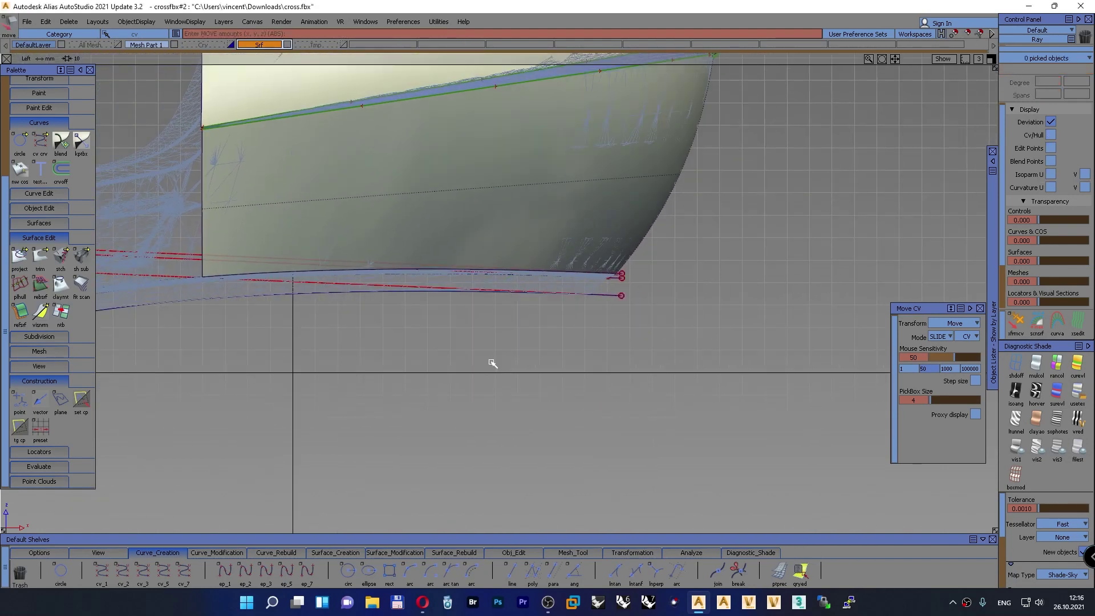
pyautogui.keyDown('alt'); pyautogui.keyDown('shift'); pyautogui.moveTo(492, 363); pyautogui.dragTo(559, 296); pyautogui.keyUp('shift'); pyautogui.keyUp('alt')
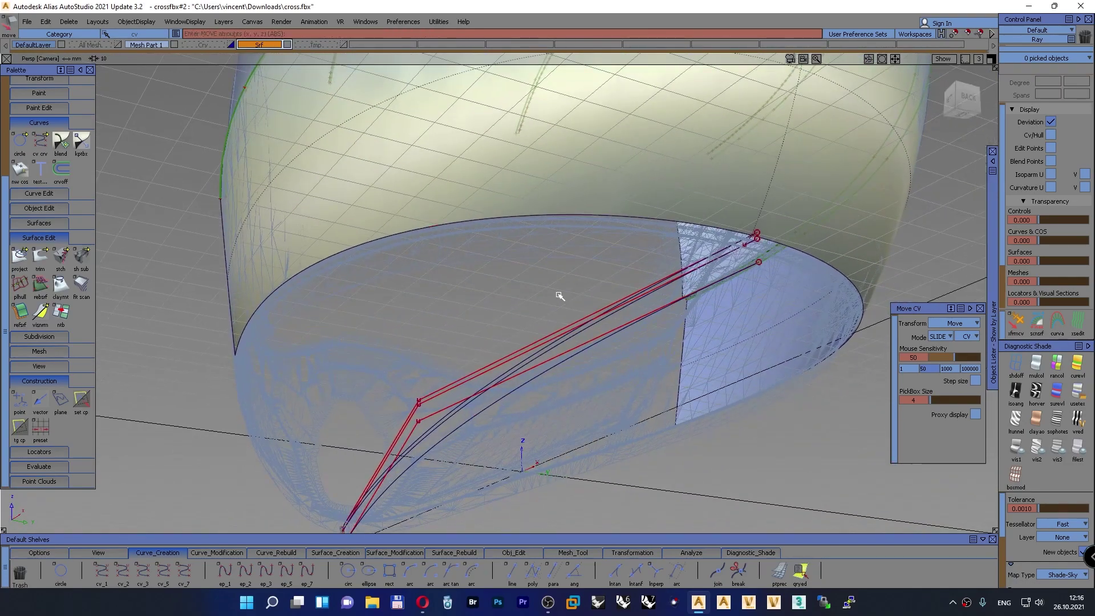
pyautogui.click(337, 552)
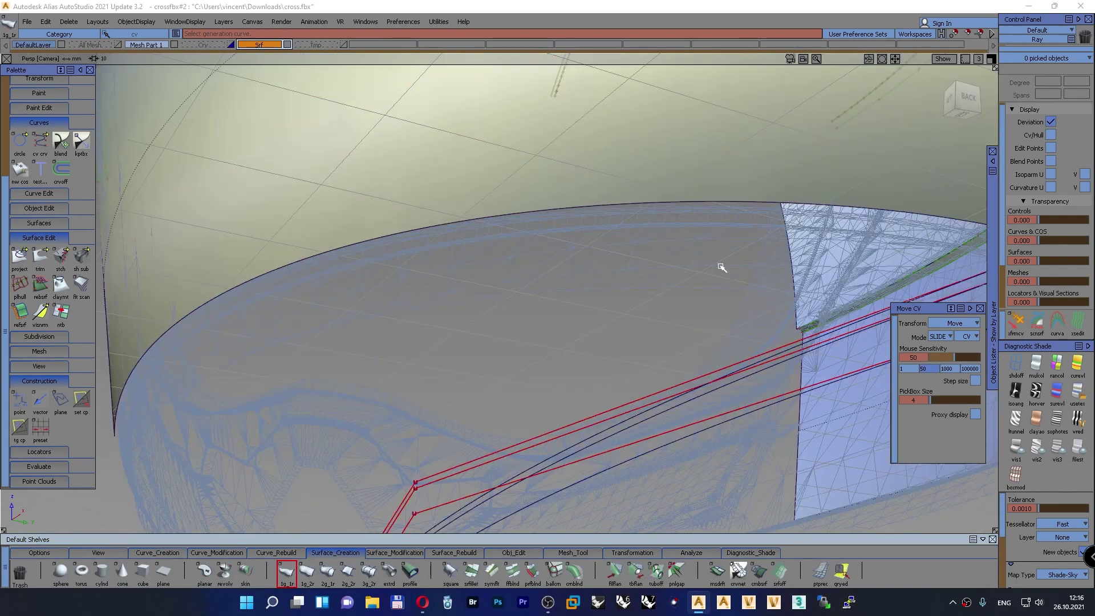
pyautogui.keyDown('alt'); pyautogui.keyDown('shift'); pyautogui.moveTo(721, 267); pyautogui.dragTo(375, 281); pyautogui.keyUp('shift'); pyautogui.keyUp('alt')
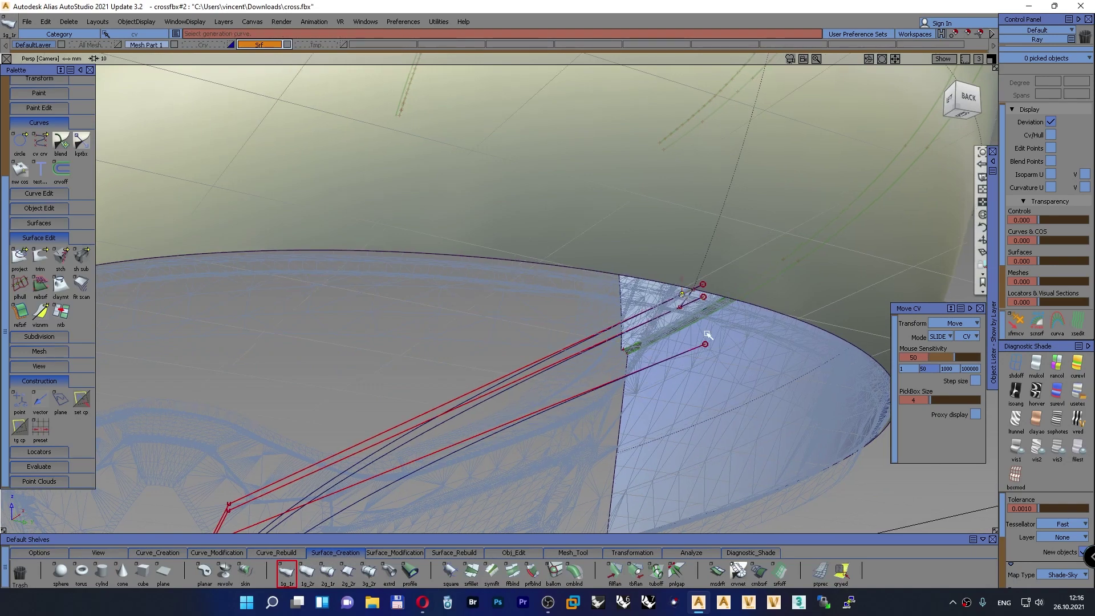
pyautogui.scroll(3, 695, 296)
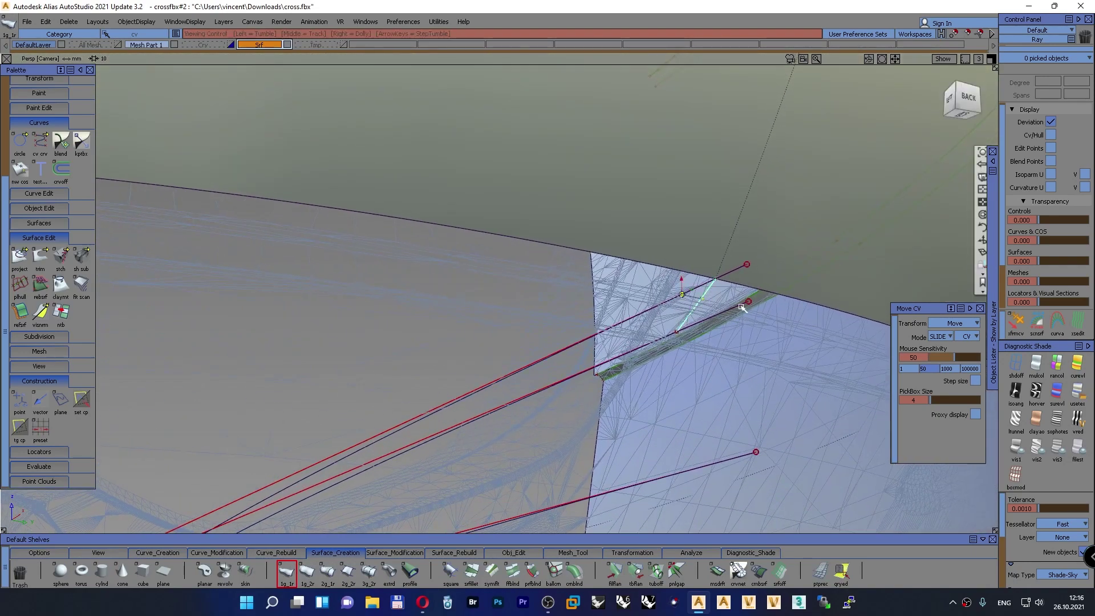
pyautogui.scroll(-3, 580, 287)
pyautogui.click(588, 270)
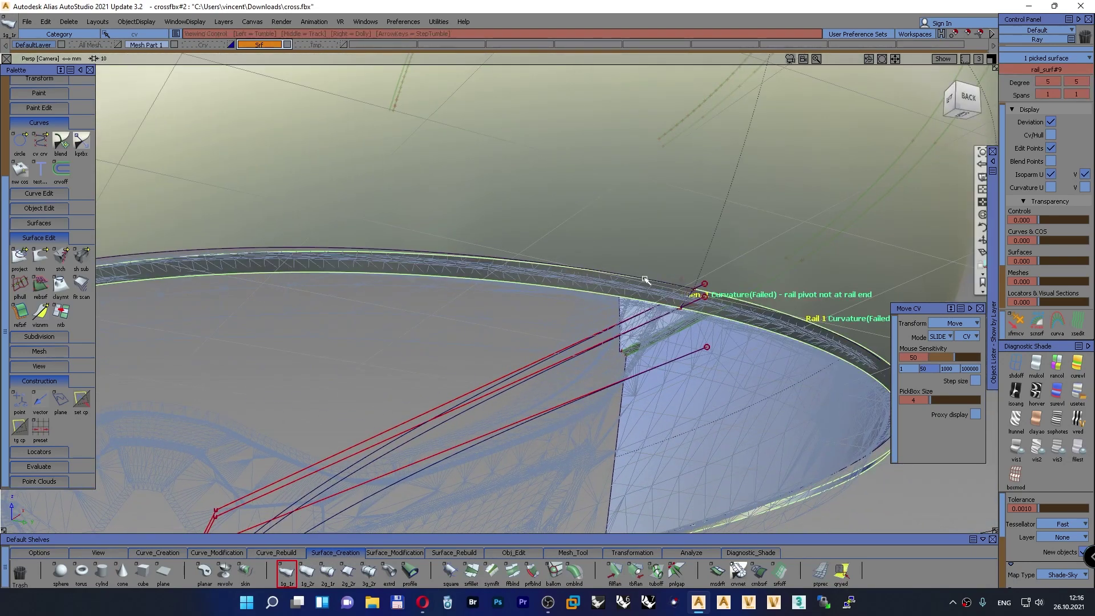
# Set the rail surface's continuity to G0 Position for both the generation curve and the rail, and check it in perspective
pyautogui.keyDown('alt'); pyautogui.keyDown('shift'); pyautogui.moveTo(648, 284); pyautogui.dragTo(337, 348); pyautogui.keyUp('shift'); pyautogui.keyUp('alt')
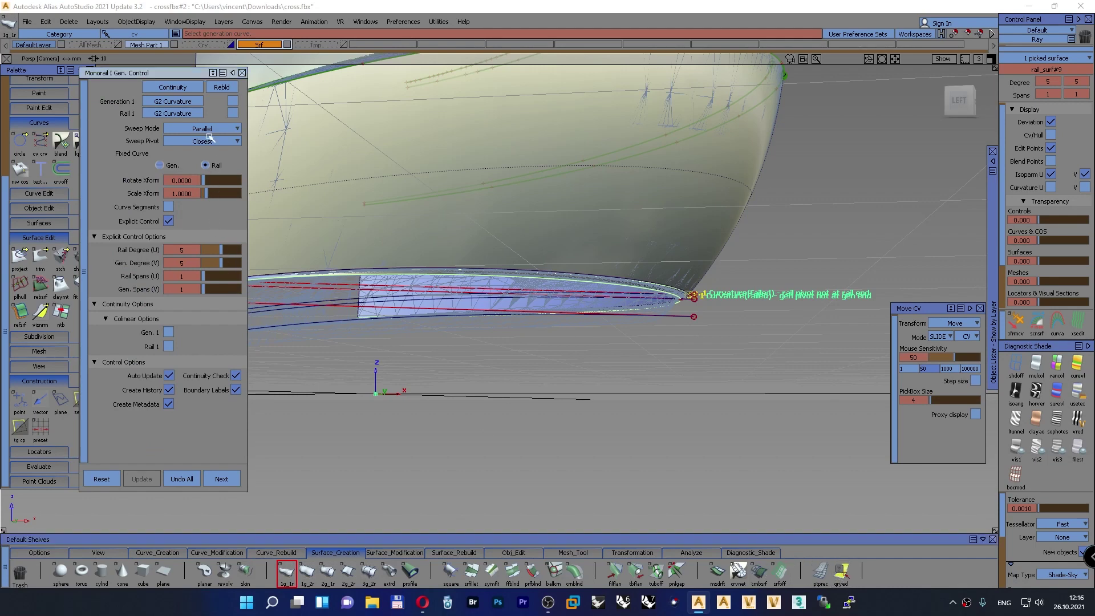
pyautogui.click(193, 89)
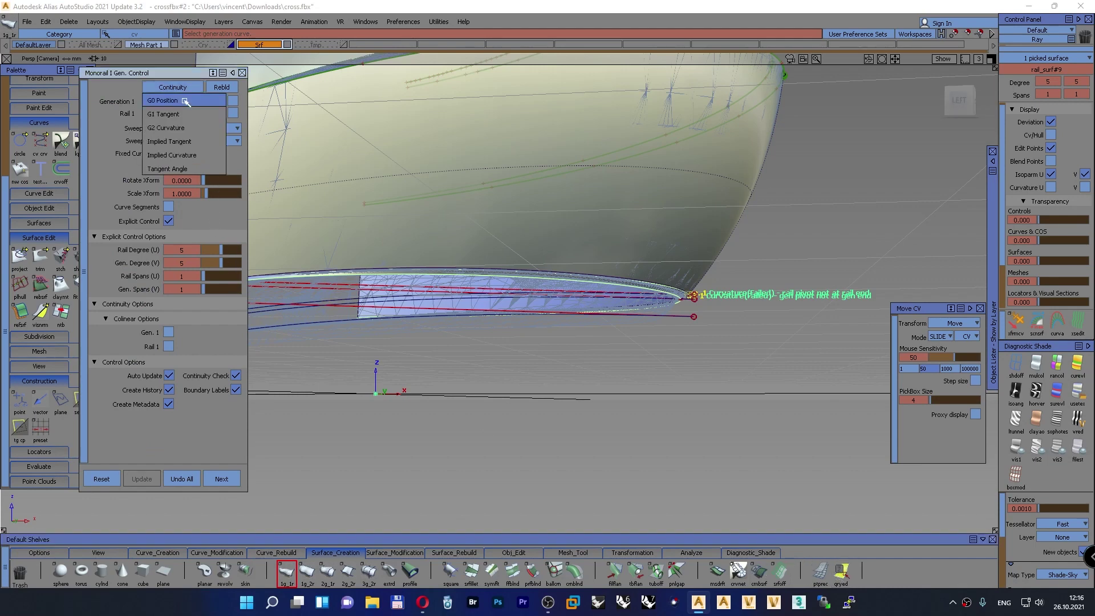
pyautogui.click(183, 101)
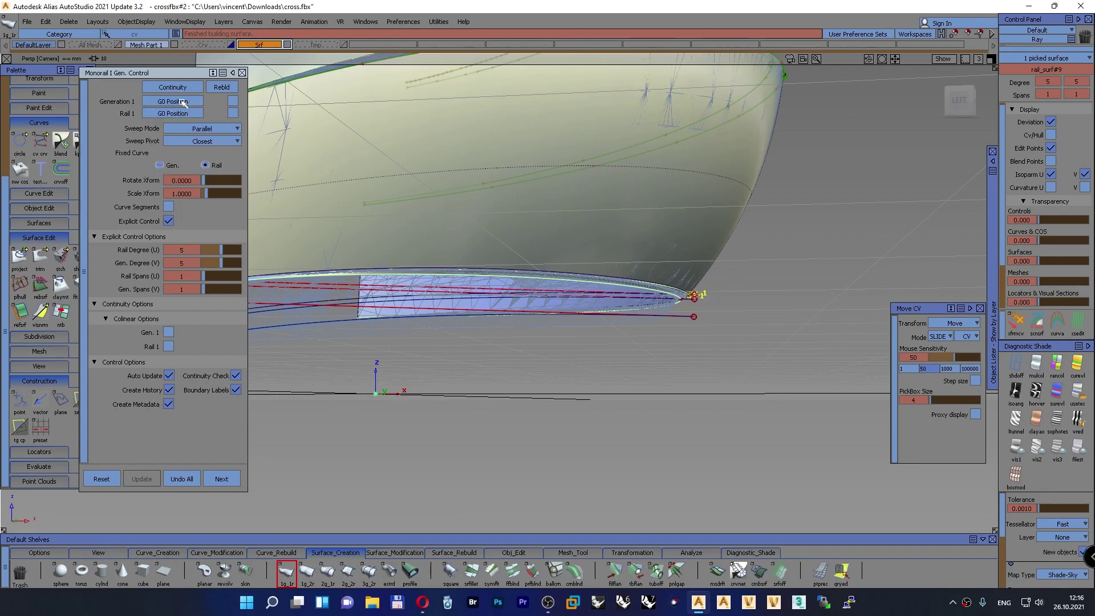
pyautogui.moveTo(960, 102); pyautogui.dragTo(866, 100)
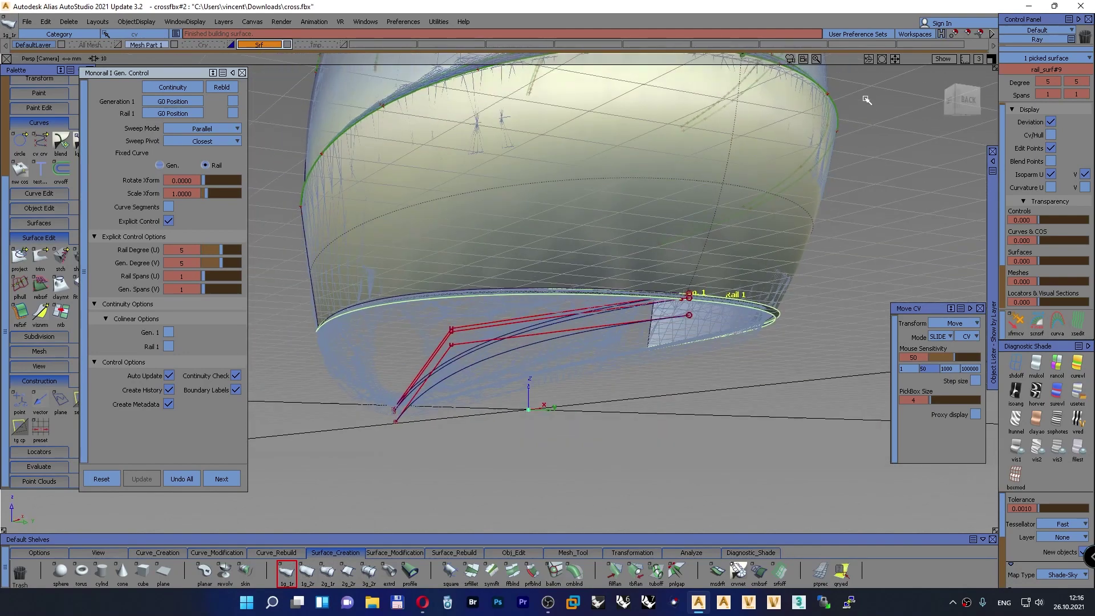
# Try the Natural sweep mode on the monorail surface and check the band at the side surface's front bottom corner
pyautogui.click(206, 127)
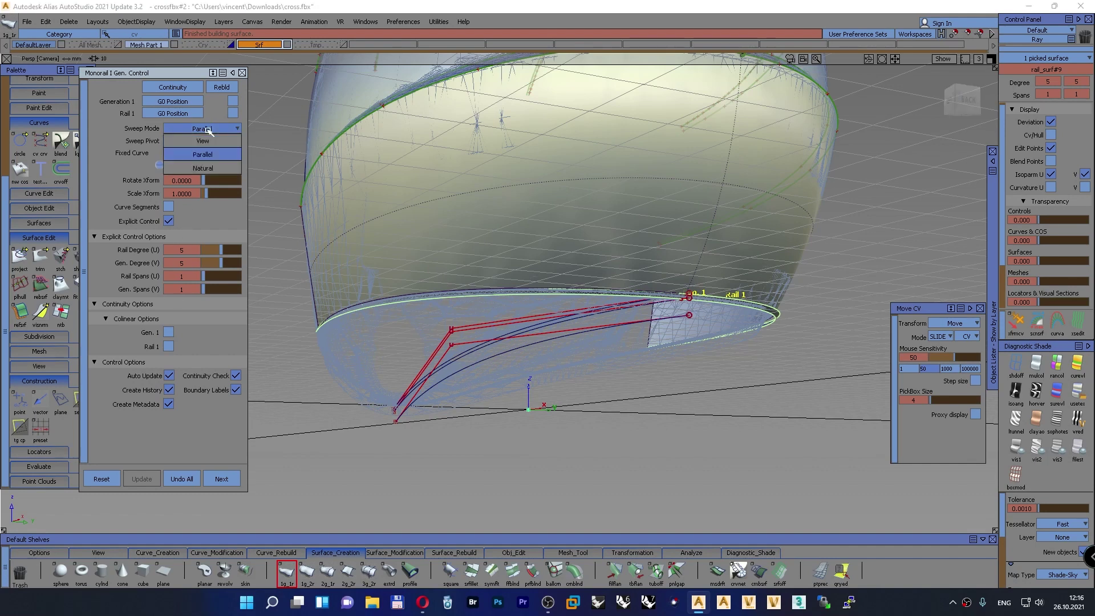
pyautogui.click(204, 167)
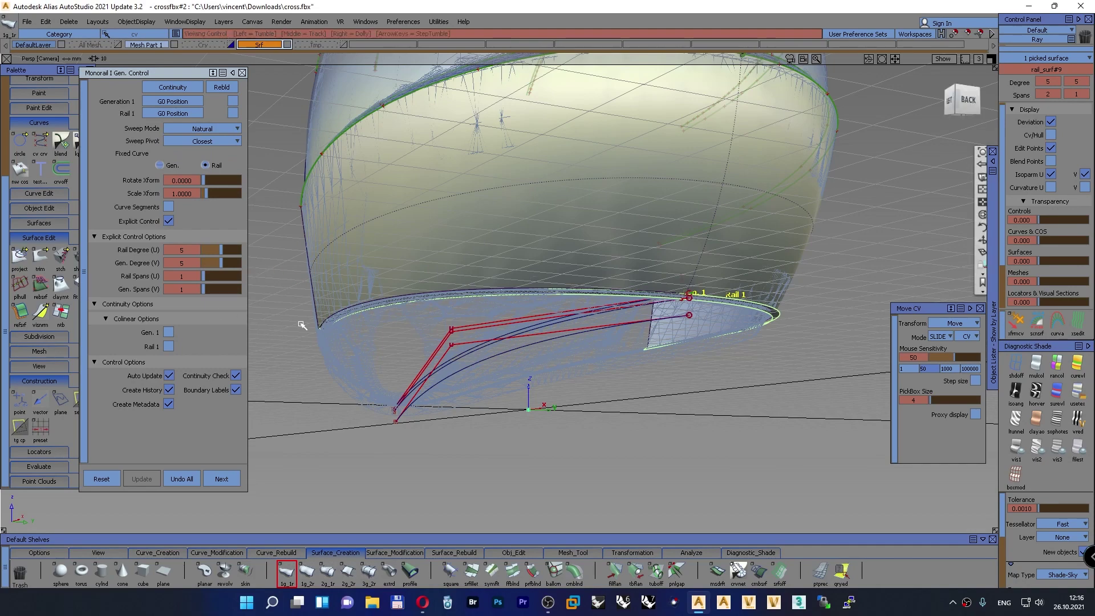
pyautogui.keyDown('alt'); pyautogui.keyDown('shift'); pyautogui.moveTo(336, 330); pyautogui.dragTo(337, 323, button='middle'); pyautogui.keyUp('shift'); pyautogui.keyUp('alt')
pyautogui.keyDown('alt'); pyautogui.keyDown('shift'); pyautogui.moveTo(337, 324); pyautogui.dragTo(286, 349, button='right'); pyautogui.keyUp('shift'); pyautogui.keyUp('alt')
pyautogui.keyDown('alt'); pyautogui.keyDown('shift'); pyautogui.moveTo(285, 349); pyautogui.dragTo(555, 311, button='middle'); pyautogui.keyUp('shift'); pyautogui.keyUp('alt')
pyautogui.keyDown('alt'); pyautogui.keyDown('shift'); pyautogui.moveTo(555, 311); pyautogui.dragTo(414, 290); pyautogui.keyUp('shift'); pyautogui.keyUp('alt')
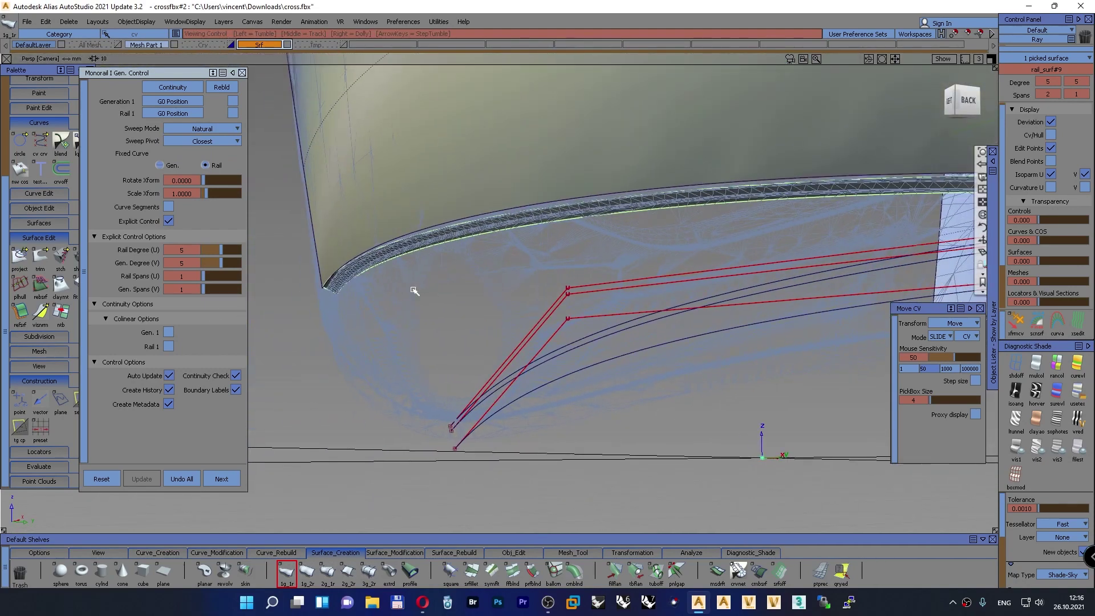
pyautogui.keyDown('alt'); pyautogui.keyDown('shift'); pyautogui.moveTo(334, 280); pyautogui.dragTo(408, 328, button='right'); pyautogui.keyUp('shift'); pyautogui.keyUp('alt')
pyautogui.keyDown('alt'); pyautogui.keyDown('shift'); pyautogui.moveTo(409, 328); pyautogui.dragTo(491, 342); pyautogui.keyUp('shift'); pyautogui.keyUp('alt')
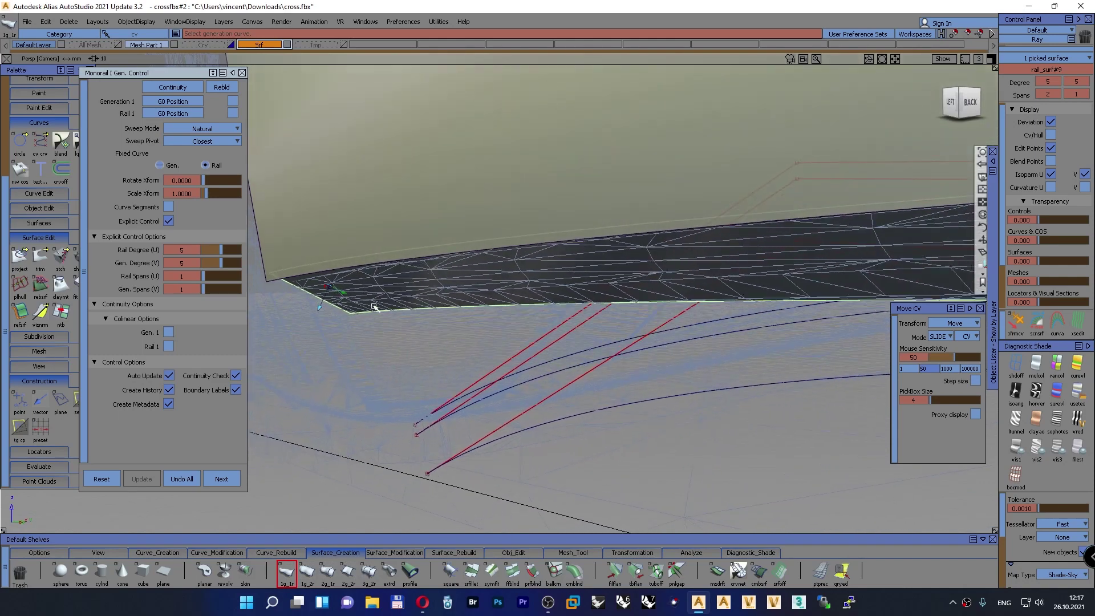
pyautogui.click(160, 166)
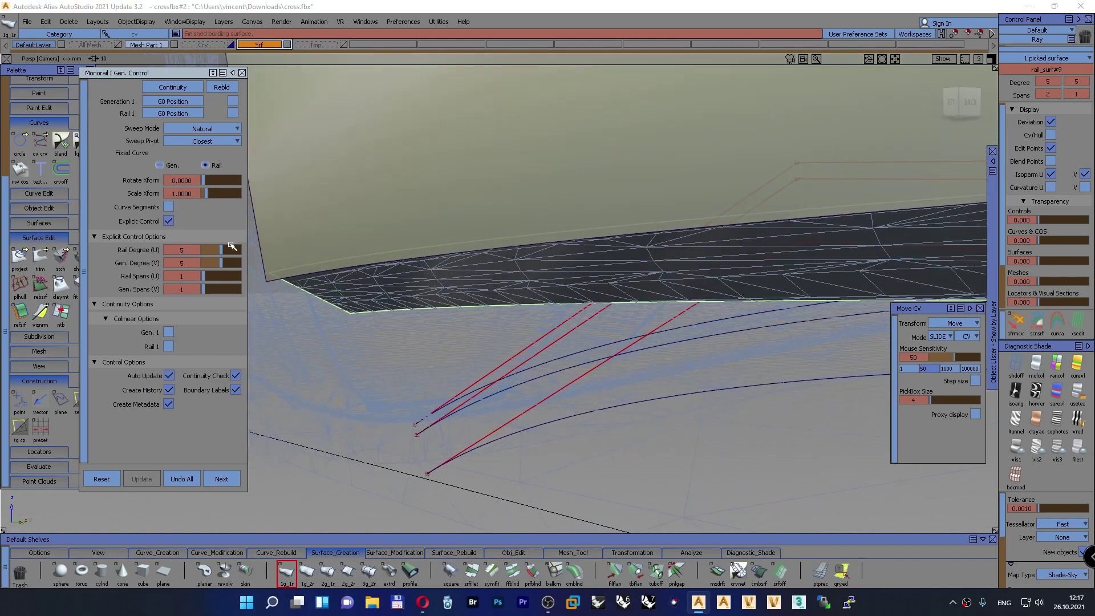
pyautogui.keyDown('alt'); pyautogui.keyDown('shift'); pyautogui.moveTo(298, 297); pyautogui.dragTo(261, 294); pyautogui.keyUp('shift'); pyautogui.keyUp('alt')
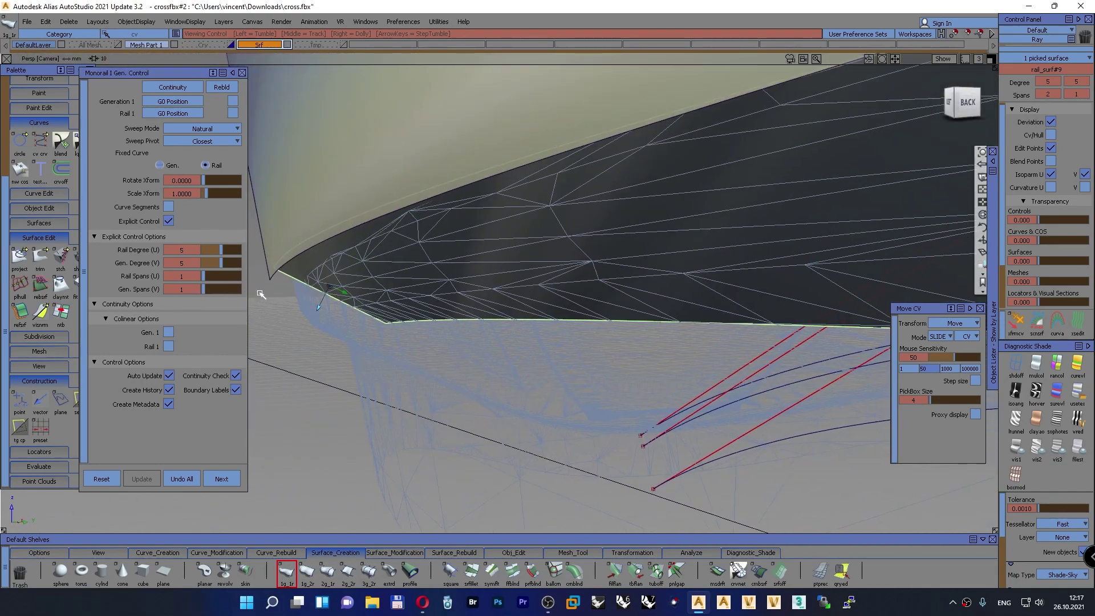
# Draw a degree-1 edit point curve from the swept band's outer front corner to the side surface's front bottom corner
pyautogui.click(276, 553)
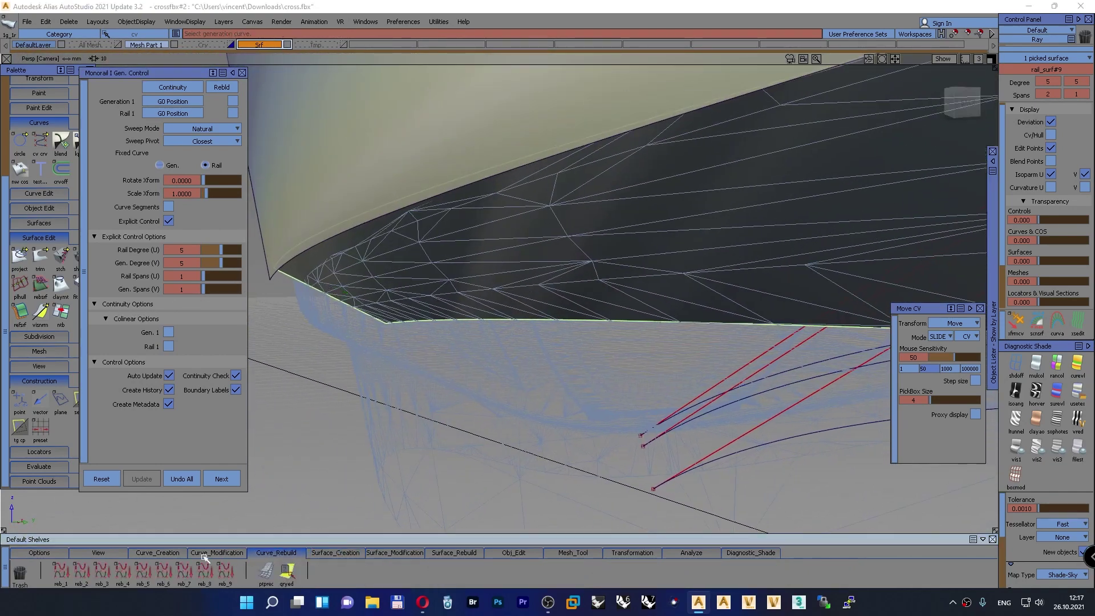
pyautogui.click(177, 553)
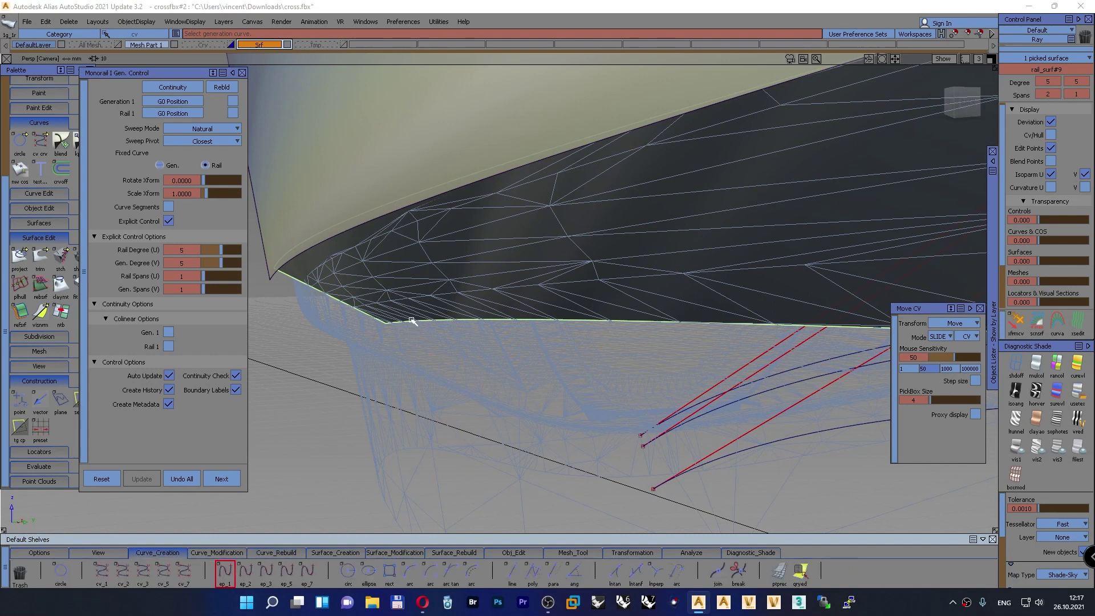
pyautogui.click(385, 322)
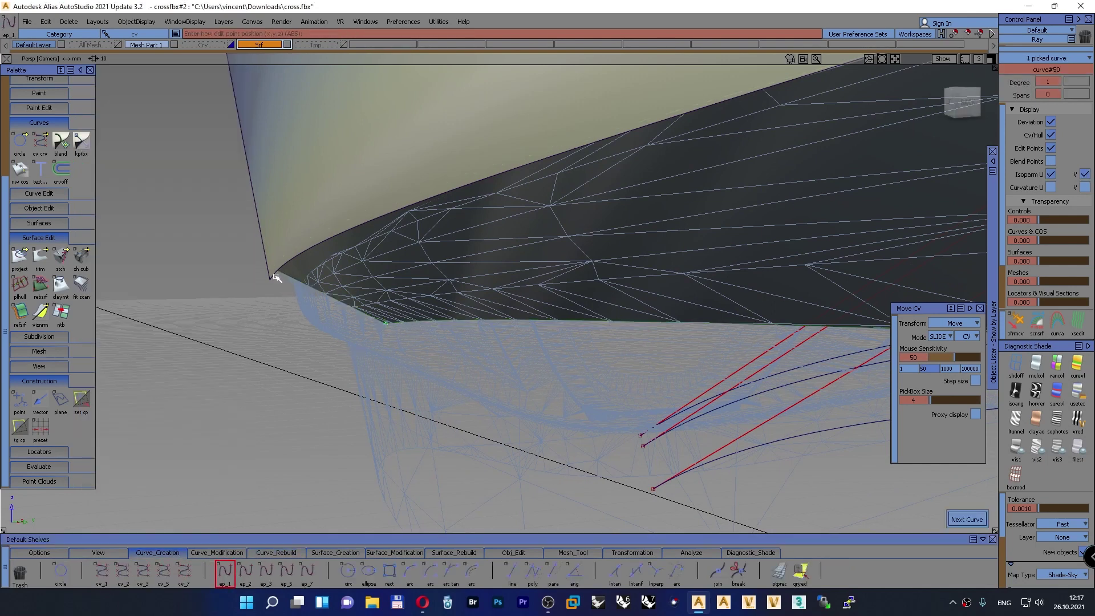
pyautogui.keyDown('ctrl'); pyautogui.keyDown('alt'); pyautogui.moveTo(275, 276); pyautogui.dragTo(255, 334); pyautogui.keyUp('alt'); pyautogui.keyUp('ctrl')
# Reopen the monorail surface with Query Edit and undo its creation completely
pyautogui.keyDown('ctrl'); pyautogui.keyDown('shift'); pyautogui.moveTo(208, 294); pyautogui.dragTo(233, 305); pyautogui.keyUp('shift'); pyautogui.keyUp('ctrl')
pyautogui.click(310, 275)
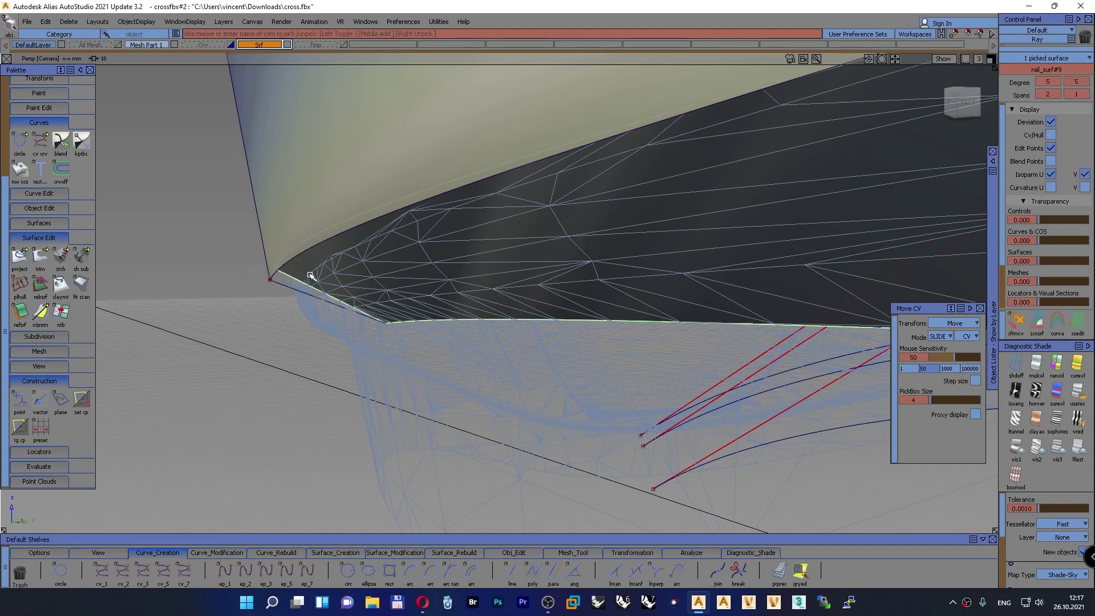
pyautogui.click(799, 573)
pyautogui.click(318, 272)
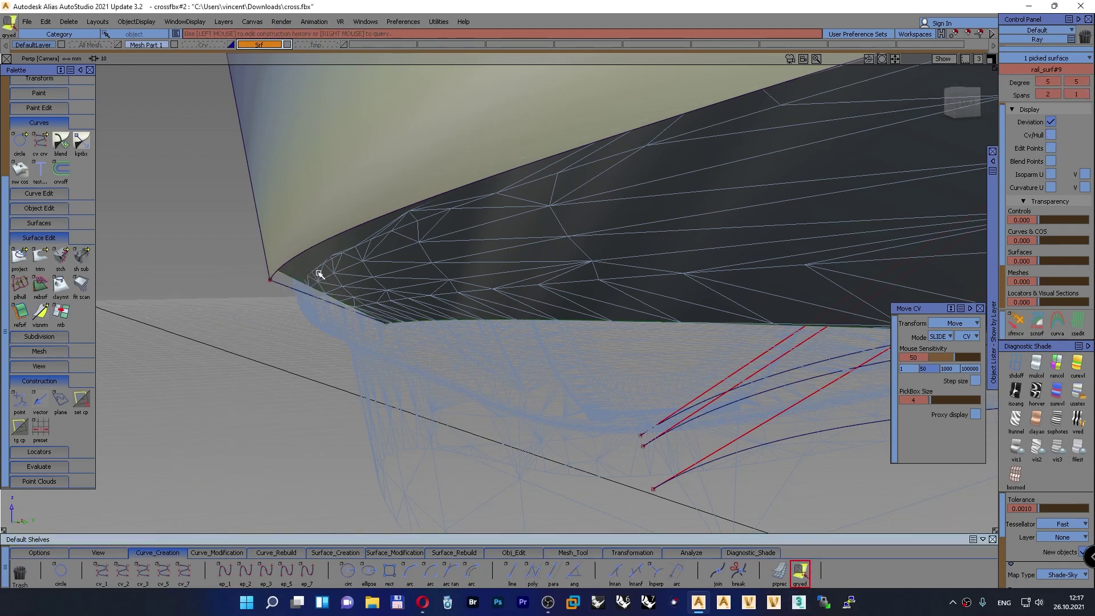
pyautogui.click(186, 483)
pyautogui.keyDown('ctrl'); pyautogui.keyDown('shift'); pyautogui.moveTo(220, 393); pyautogui.dragTo(223, 268); pyautogui.keyUp('shift'); pyautogui.keyUp('ctrl')
pyautogui.keyDown('ctrl'); pyautogui.keyDown('shift'); pyautogui.moveTo(220, 308); pyautogui.dragTo(221, 276); pyautogui.keyUp('shift'); pyautogui.keyUp('ctrl')
pyautogui.keyDown('alt'); pyautogui.keyDown('shift'); pyautogui.moveTo(221, 276); pyautogui.dragTo(274, 307, button='right'); pyautogui.keyUp('shift'); pyautogui.keyUp('alt')
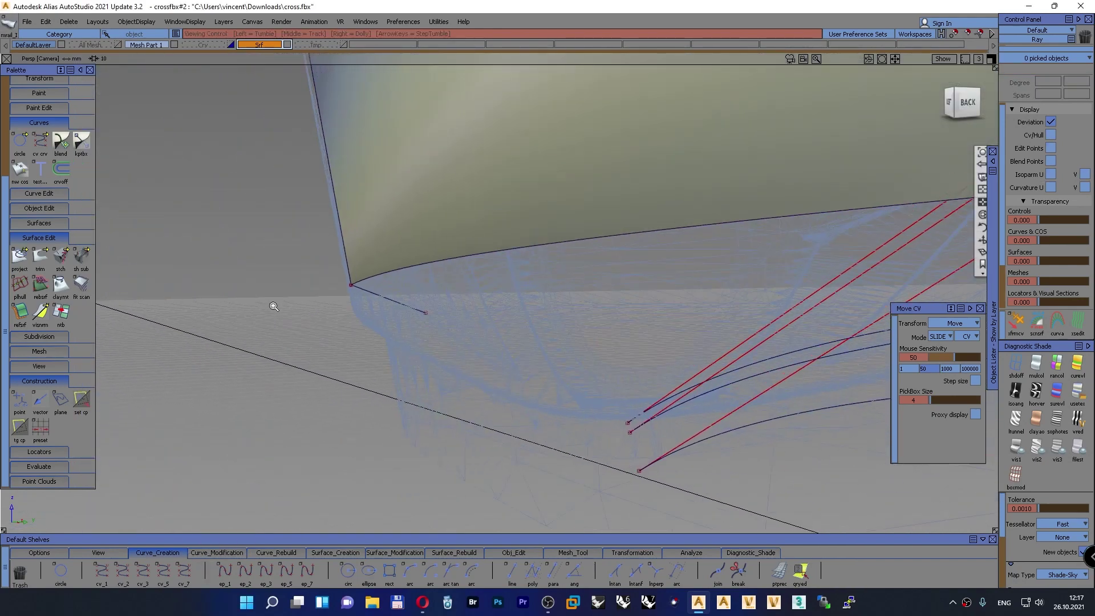
# Delete the short curve drawn at the side surface's front bottom corner
pyautogui.keyDown('alt'); pyautogui.keyDown('shift'); pyautogui.moveTo(365, 293); pyautogui.dragTo(283, 346); pyautogui.keyUp('shift'); pyautogui.keyUp('alt')
pyautogui.keyDown('ctrl'); pyautogui.keyDown('shift'); pyautogui.moveTo(399, 268); pyautogui.dragTo(399, 294); pyautogui.keyUp('shift'); pyautogui.keyUp('ctrl')
pyautogui.click(454, 294)
pyautogui.click(455, 294)
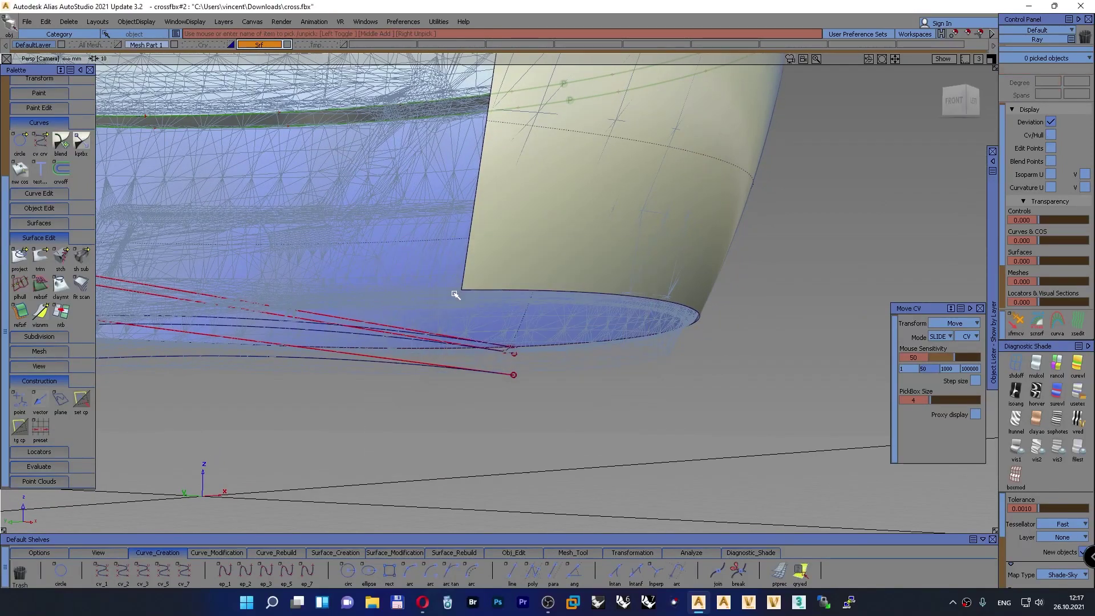
# Duplicate the short crease curve from the rear corner and snap the copy to the side surface's front bottom corner
pyautogui.keyDown('alt'); pyautogui.keyDown('shift'); pyautogui.moveTo(618, 247); pyautogui.dragTo(591, 242); pyautogui.keyUp('shift'); pyautogui.keyUp('alt')
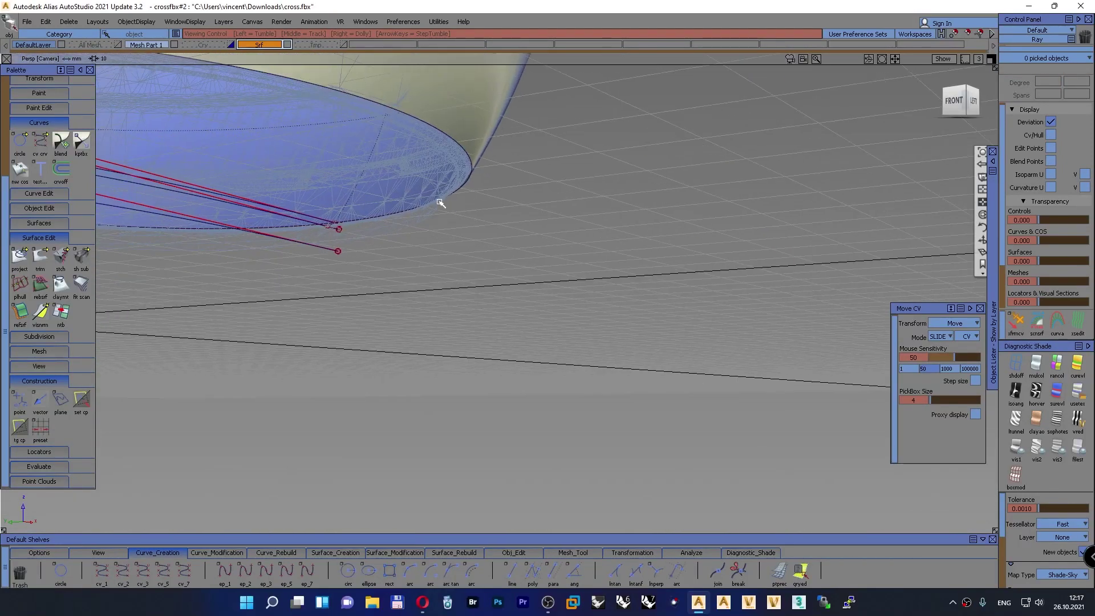
pyautogui.keyDown('alt'); pyautogui.keyDown('shift'); pyautogui.moveTo(333, 226); pyautogui.dragTo(418, 291, button='right'); pyautogui.keyUp('shift'); pyautogui.keyUp('alt')
pyautogui.keyDown('ctrl'); pyautogui.keyDown('shift'); pyautogui.moveTo(420, 293); pyautogui.dragTo(465, 305); pyautogui.keyUp('shift'); pyautogui.keyUp('ctrl')
pyautogui.click(317, 249)
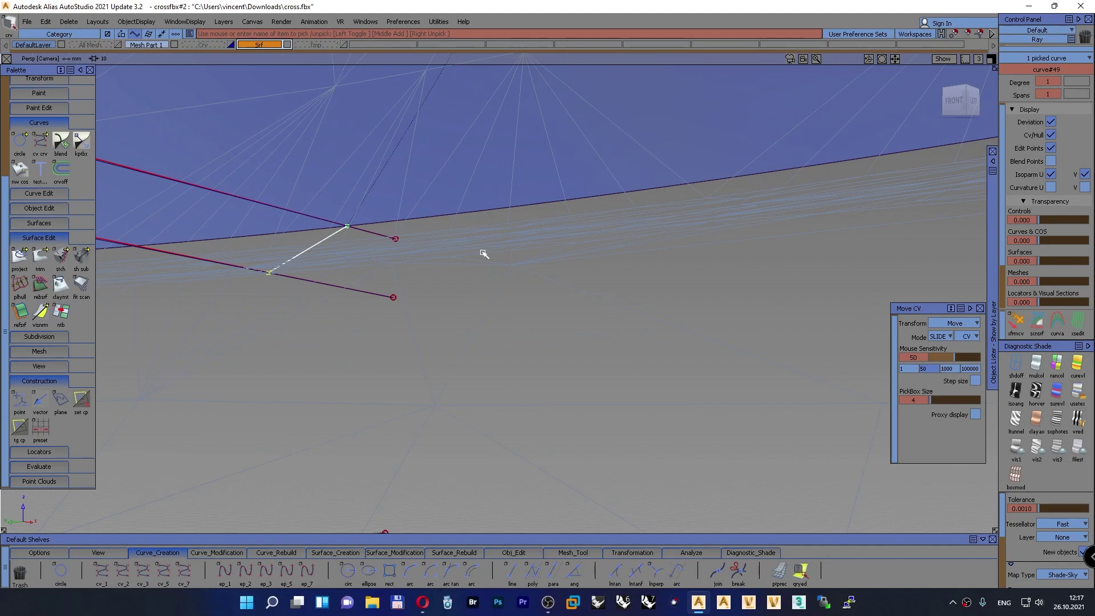
pyautogui.hotkey('ctrl', 'c')
pyautogui.hotkey('ctrl', 'v')
pyautogui.keyDown('alt'); pyautogui.keyDown('shift'); pyautogui.moveTo(489, 272); pyautogui.dragTo(559, 272, button='right'); pyautogui.keyUp('shift'); pyautogui.keyUp('alt')
pyautogui.keyDown('ctrl'); pyautogui.keyDown('shift'); pyautogui.moveTo(607, 230); pyautogui.dragTo(602, 200); pyautogui.keyUp('shift'); pyautogui.keyUp('ctrl')
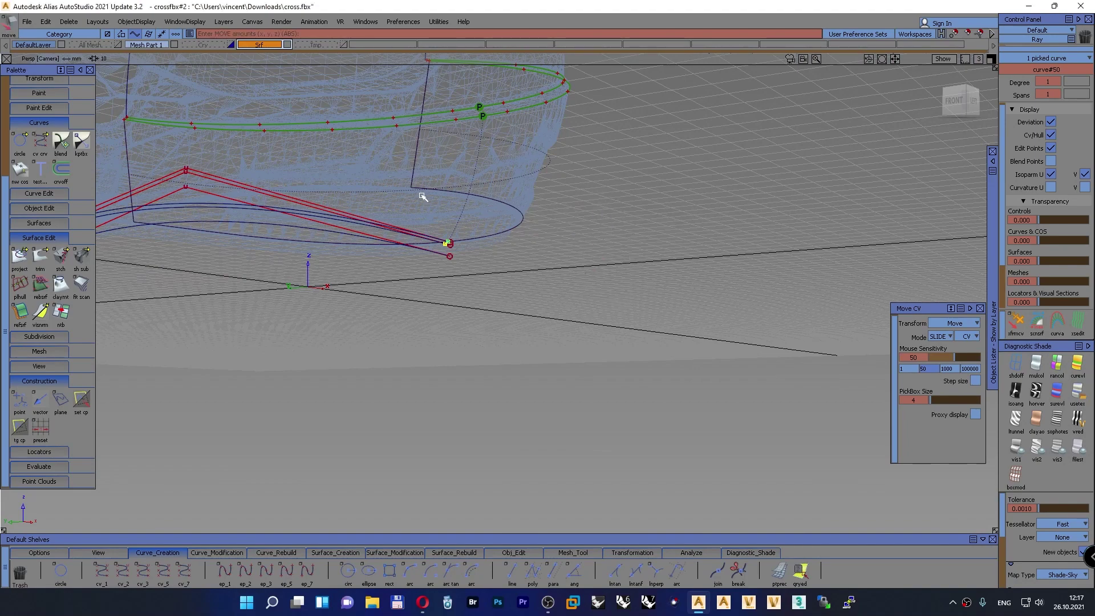
pyautogui.moveTo(454, 194); pyautogui.dragTo(420, 195)
# Rotate the copied crease curve to -90 degrees about Z, checking its direction in the top view
pyautogui.press('F5')
pyautogui.keyDown('alt'); pyautogui.keyDown('shift'); pyautogui.moveTo(317, 341); pyautogui.dragTo(480, 174, button='middle'); pyautogui.keyUp('shift'); pyautogui.keyUp('alt')
pyautogui.keyDown('alt'); pyautogui.keyDown('shift'); pyautogui.moveTo(292, 410); pyautogui.dragTo(342, 257, button='right'); pyautogui.keyUp('shift'); pyautogui.keyUp('alt')
pyautogui.keyDown('alt'); pyautogui.keyDown('shift'); pyautogui.moveTo(269, 323); pyautogui.dragTo(619, 217, button='middle'); pyautogui.keyUp('shift'); pyautogui.keyUp('alt')
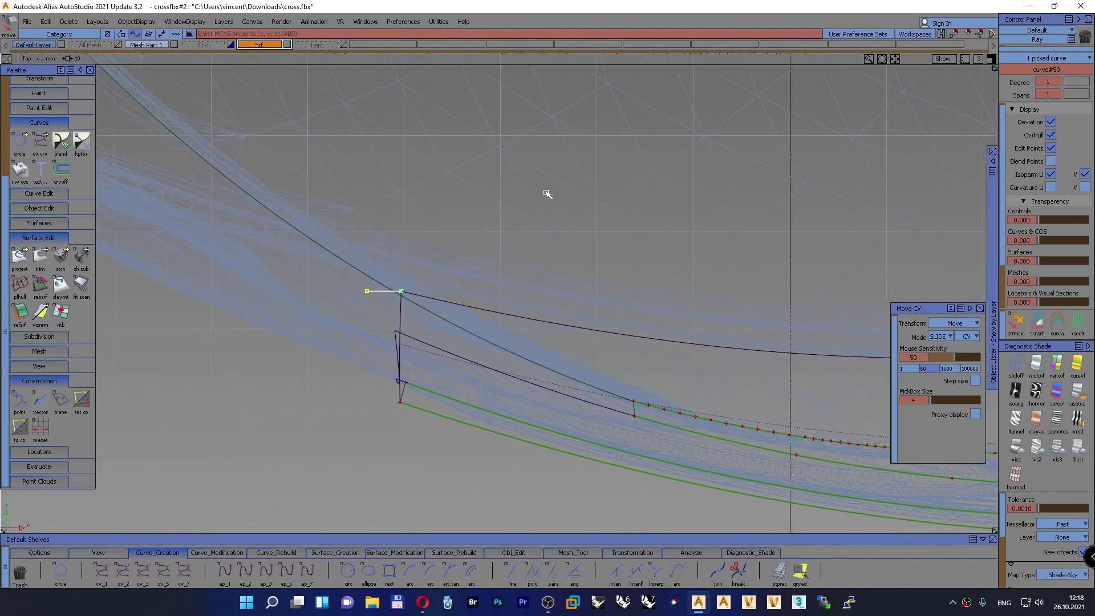
pyautogui.keyDown('ctrl'); pyautogui.keyDown('shift'); pyautogui.moveTo(535, 192); pyautogui.dragTo(533, 167, button='right'); pyautogui.keyUp('shift'); pyautogui.keyUp('ctrl')
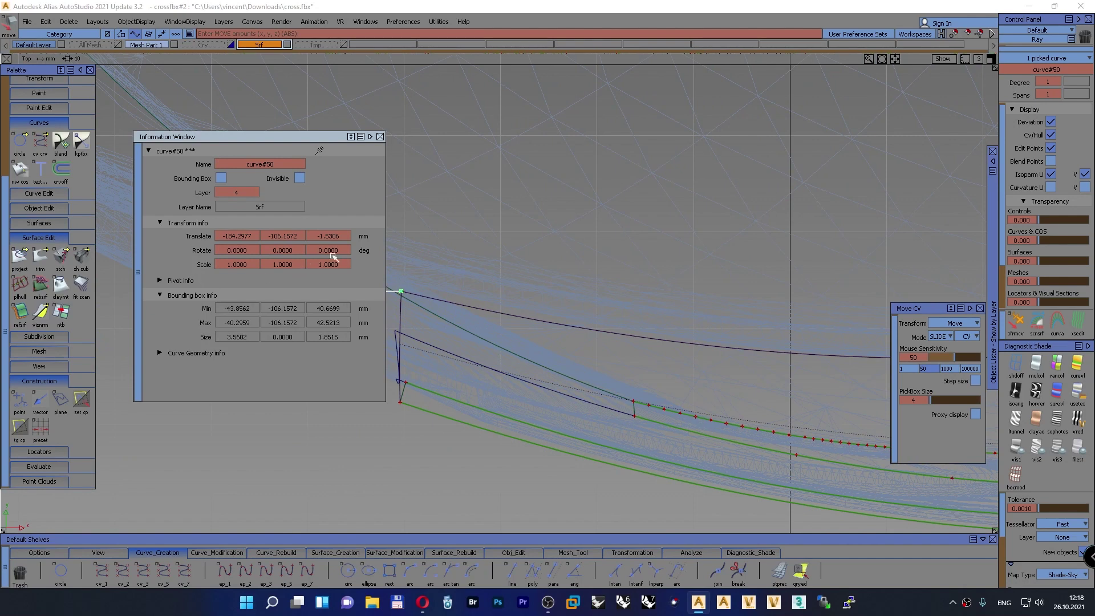
pyautogui.keyDown('alt'); pyautogui.keyDown('shift'); pyautogui.moveTo(547, 284); pyautogui.dragTo(685, 269, button='middle'); pyautogui.keyUp('shift'); pyautogui.keyUp('alt')
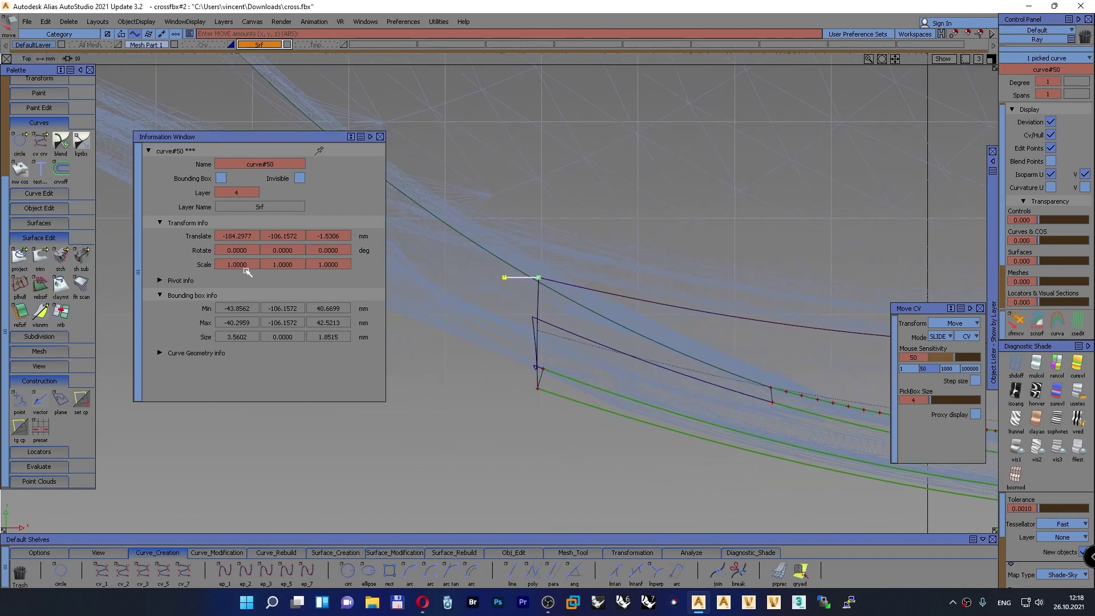
pyautogui.click(336, 251)
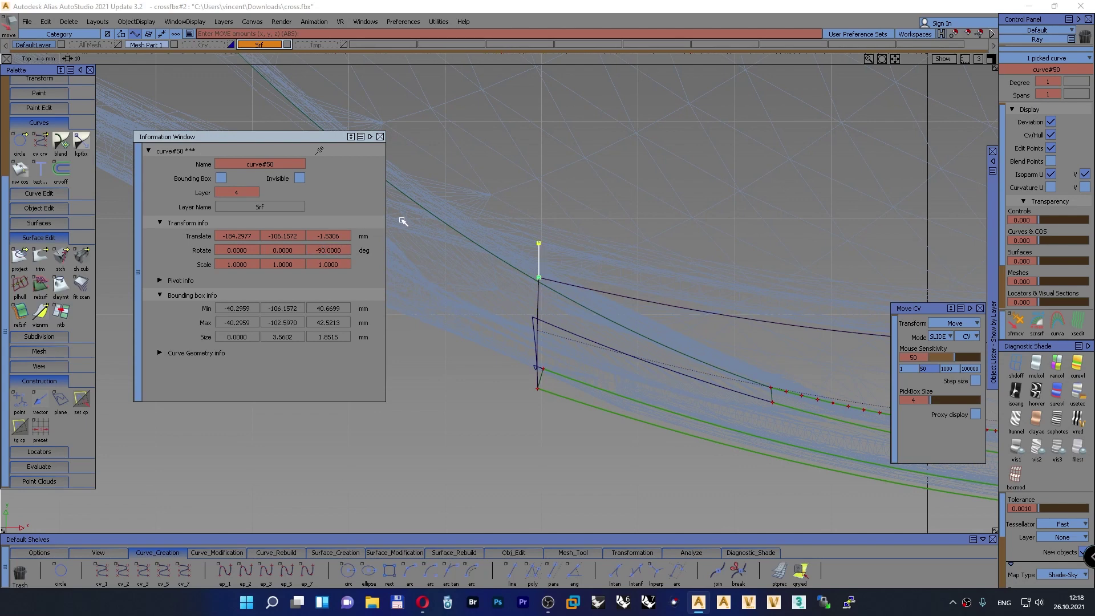
pyautogui.hotkey('alt', 'shift')
pyautogui.keyDown('ctrl'); pyautogui.keyDown('shift'); pyautogui.moveTo(454, 184); pyautogui.dragTo(455, 186); pyautogui.keyUp('shift'); pyautogui.keyUp('ctrl')
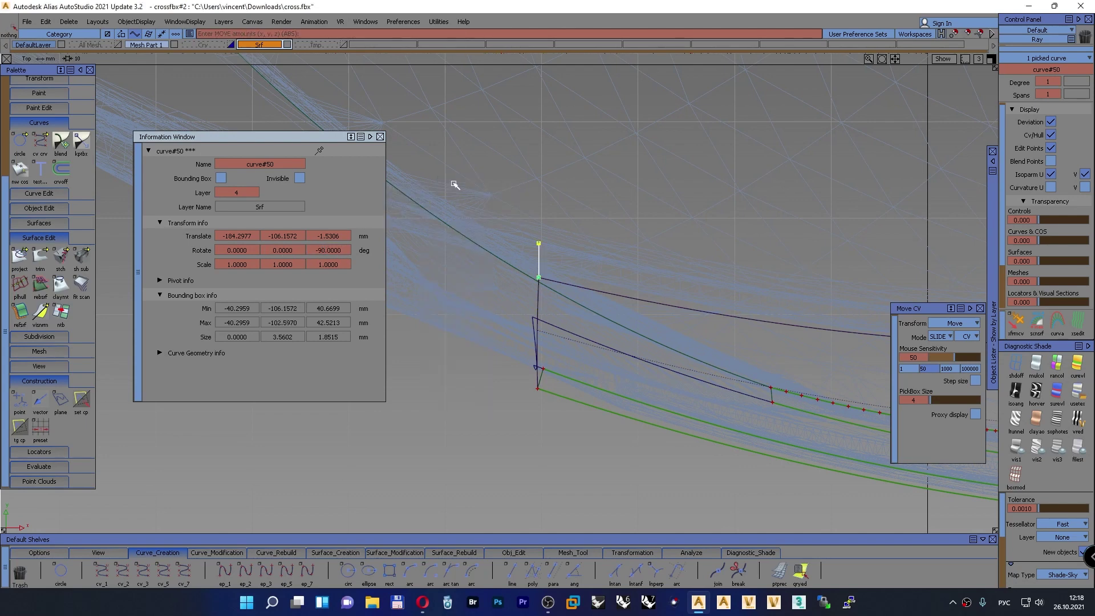
pyautogui.click(379, 136)
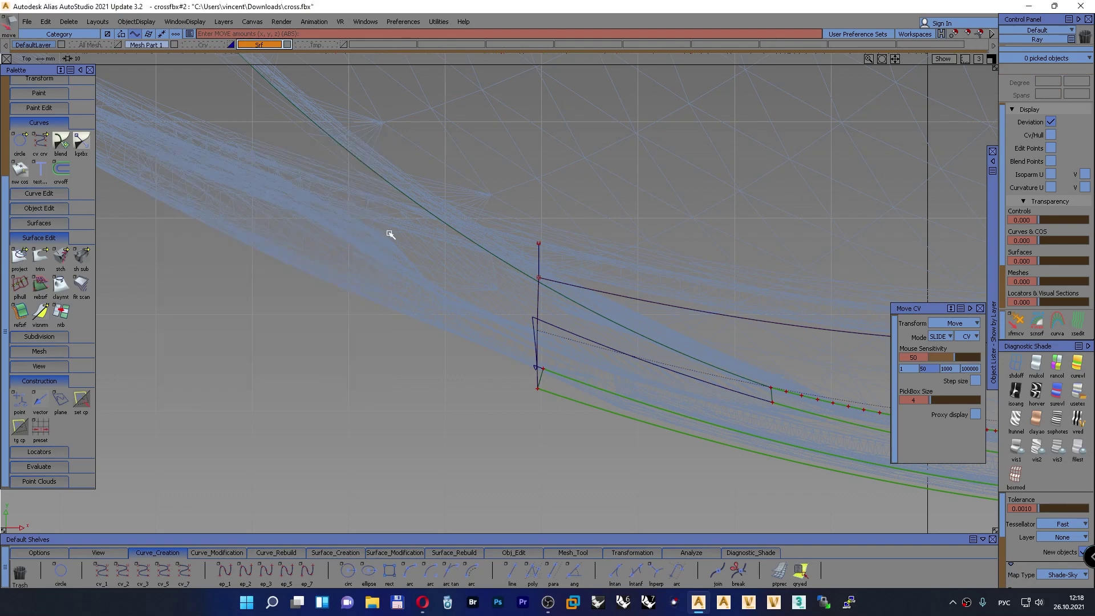
pyautogui.keyDown('alt'); pyautogui.keyDown('shift'); pyautogui.moveTo(460, 251); pyautogui.dragTo(381, 277, button='middle'); pyautogui.keyUp('shift'); pyautogui.keyUp('alt')
pyautogui.keyDown('alt'); pyautogui.keyDown('shift'); pyautogui.click(401, 283); pyautogui.keyUp('shift'); pyautogui.keyUp('alt')
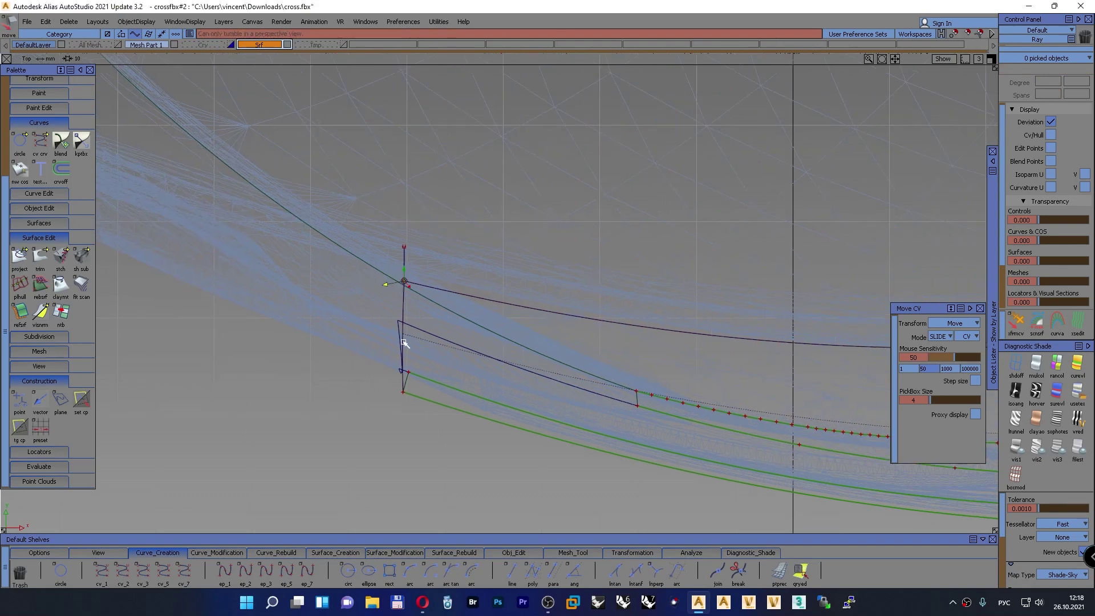
pyautogui.keyDown('alt'); pyautogui.keyDown('shift'); pyautogui.moveTo(401, 288); pyautogui.dragTo(374, 361, button='right'); pyautogui.keyUp('shift'); pyautogui.keyUp('alt')
pyautogui.keyDown('ctrl'); pyautogui.keyDown('shift'); pyautogui.moveTo(250, 371); pyautogui.dragTo(306, 370); pyautogui.keyUp('shift'); pyautogui.keyUp('ctrl')
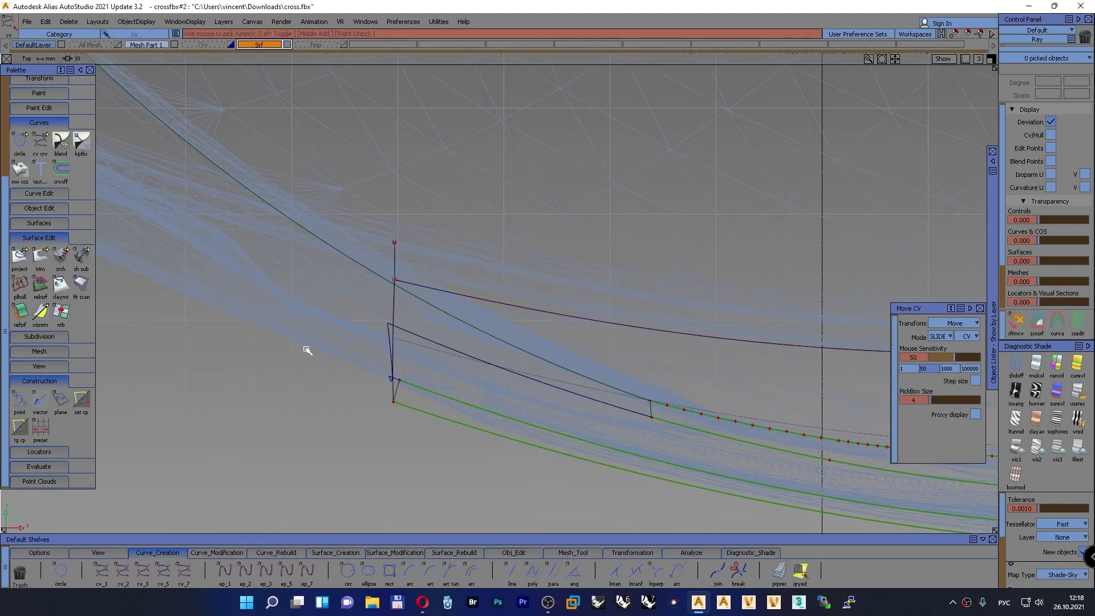
pyautogui.click(395, 243)
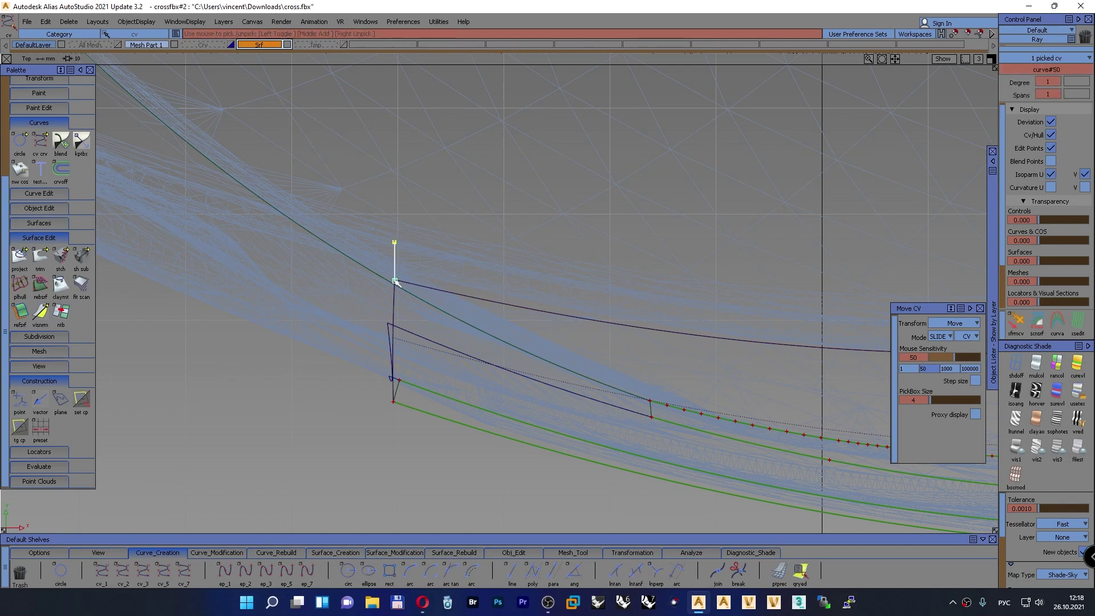
pyautogui.keyDown('ctrl'); pyautogui.keyDown('shift'); pyautogui.moveTo(420, 235); pyautogui.dragTo(391, 280); pyautogui.keyUp('shift'); pyautogui.keyUp('ctrl')
pyautogui.keyDown('alt'); pyautogui.keyDown('shift'); pyautogui.moveTo(376, 283); pyautogui.dragTo(288, 336, button='right'); pyautogui.keyUp('shift'); pyautogui.keyUp('alt')
pyautogui.hotkey('ctrl', 'z')
# Turn on the CV and hull display of the side surface that meets the copied curve
pyautogui.keyDown('ctrl'); pyautogui.keyDown('shift'); pyautogui.moveTo(264, 350); pyautogui.dragTo(282, 375); pyautogui.keyUp('shift'); pyautogui.keyUp('ctrl')
pyautogui.click(432, 306)
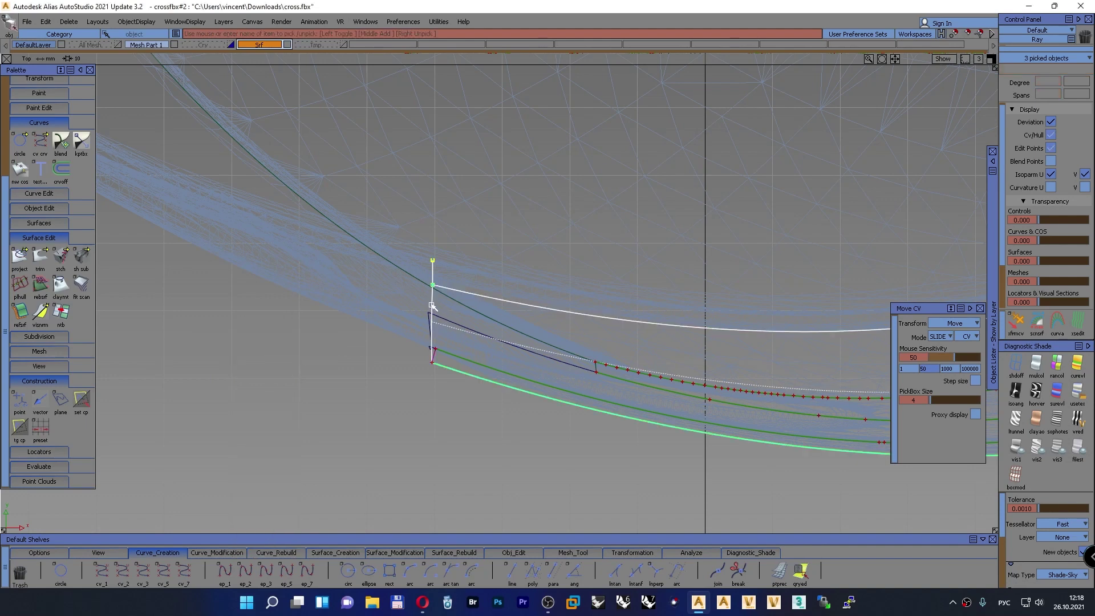
pyautogui.keyDown('ctrl'); pyautogui.keyDown('shift'); pyautogui.moveTo(401, 310); pyautogui.dragTo(430, 322, button='right'); pyautogui.keyUp('shift'); pyautogui.keyUp('ctrl')
pyautogui.keyDown('ctrl'); pyautogui.keyDown('shift'); pyautogui.moveTo(281, 394); pyautogui.dragTo(281, 371); pyautogui.keyUp('shift'); pyautogui.keyUp('ctrl')
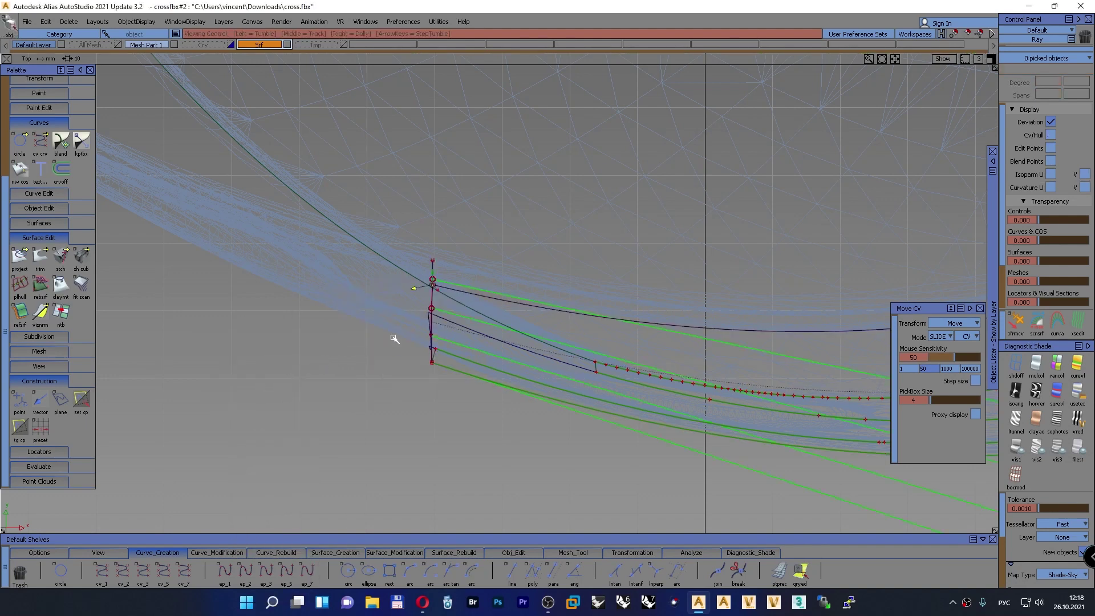
# Try to shift both CVs of the copied curve along X relative to the side surface's end hull
pyautogui.keyDown('alt'); pyautogui.keyDown('shift'); pyautogui.moveTo(414, 310); pyautogui.dragTo(383, 271, button='right'); pyautogui.keyUp('shift'); pyautogui.keyUp('alt')
pyautogui.keyDown('ctrl'); pyautogui.keyDown('shift'); pyautogui.moveTo(207, 339); pyautogui.dragTo(255, 338); pyautogui.keyUp('shift'); pyautogui.keyUp('ctrl')
pyautogui.click(398, 247)
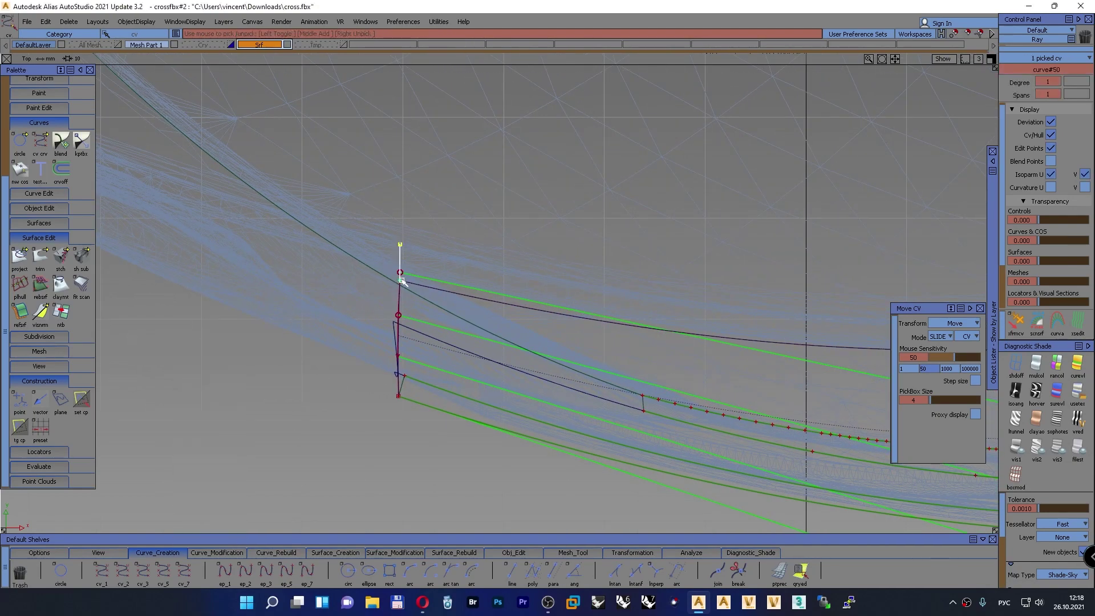
pyautogui.keyDown('ctrl'); pyautogui.keyDown('shift'); pyautogui.moveTo(332, 285); pyautogui.dragTo(328, 259, button='middle'); pyautogui.keyUp('shift'); pyautogui.keyUp('ctrl')
pyautogui.moveTo(269, 305); pyautogui.dragTo(384, 289, button='middle')
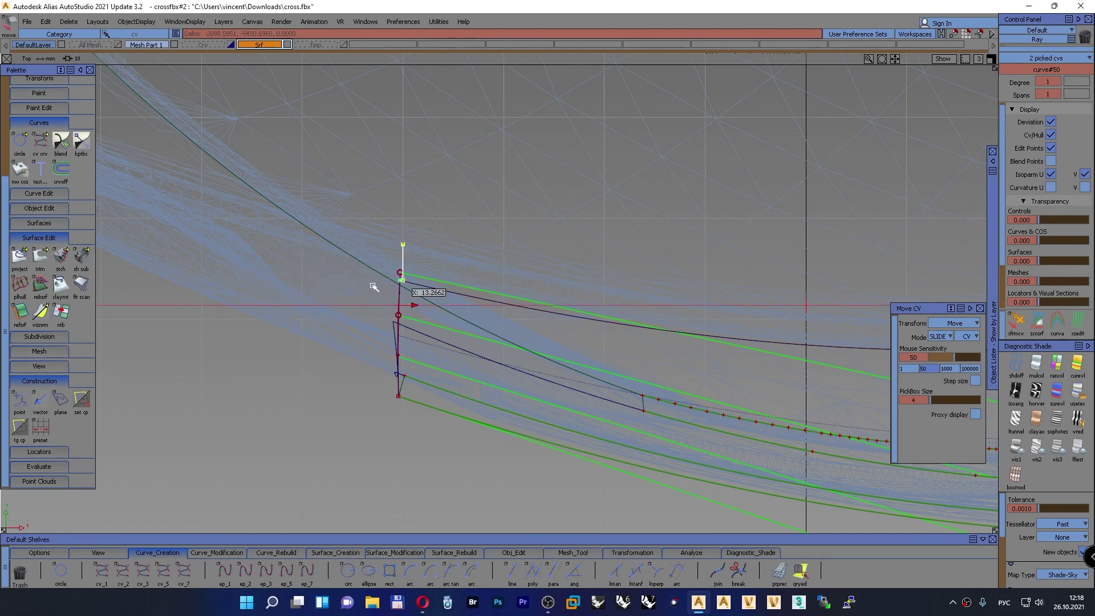
pyautogui.keyDown('alt'); pyautogui.keyDown('shift'); pyautogui.moveTo(454, 303); pyautogui.dragTo(427, 205, button='right'); pyautogui.keyUp('shift'); pyautogui.keyUp('alt')
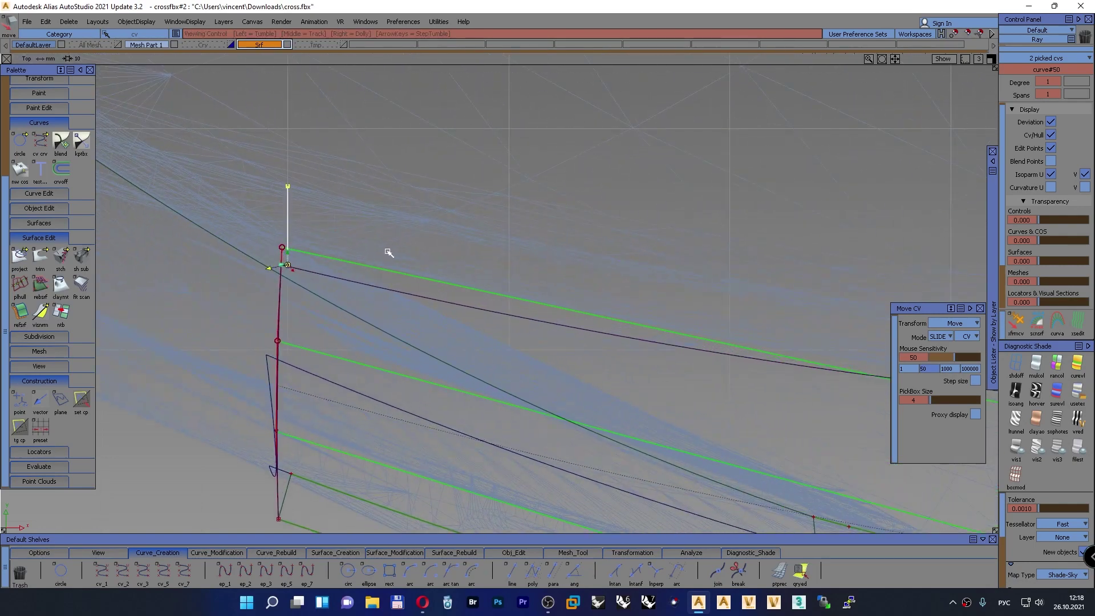
pyautogui.keyDown('alt'); pyautogui.keyDown('shift'); pyautogui.moveTo(402, 249); pyautogui.dragTo(468, 244, button='middle'); pyautogui.keyUp('shift'); pyautogui.keyUp('alt')
pyautogui.keyDown('ctrl'); pyautogui.keyDown('shift'); pyautogui.moveTo(428, 220); pyautogui.dragTo(459, 161); pyautogui.keyUp('shift'); pyautogui.keyUp('ctrl')
pyautogui.moveTo(427, 216); pyautogui.dragTo(412, 222, button='middle')
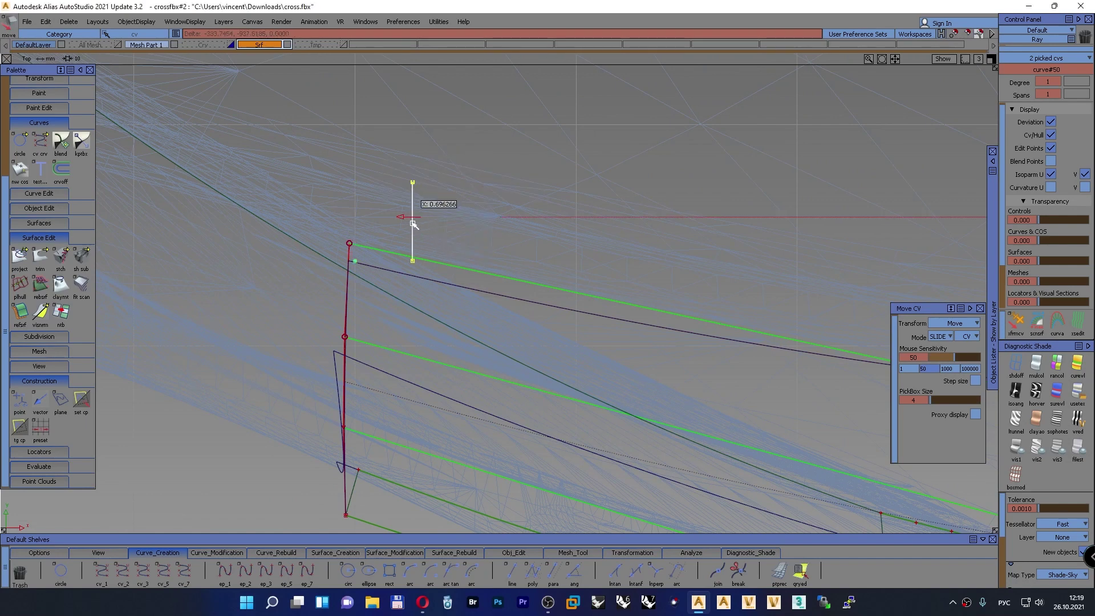
pyautogui.moveTo(414, 224); pyautogui.dragTo(305, 191)
pyautogui.hotkey('ctrl', 'z')
# Examine up close in perspective how the copied curve's end meets the side surface's front bottom corner
pyautogui.keyDown('alt'); pyautogui.keyDown('shift'); pyautogui.moveTo(337, 262); pyautogui.dragTo(234, 318, button='right'); pyautogui.keyUp('shift'); pyautogui.keyUp('alt')
pyautogui.keyDown('alt'); pyautogui.keyDown('shift'); pyautogui.moveTo(398, 320); pyautogui.dragTo(264, 322, button='middle'); pyautogui.keyUp('shift'); pyautogui.keyUp('alt')
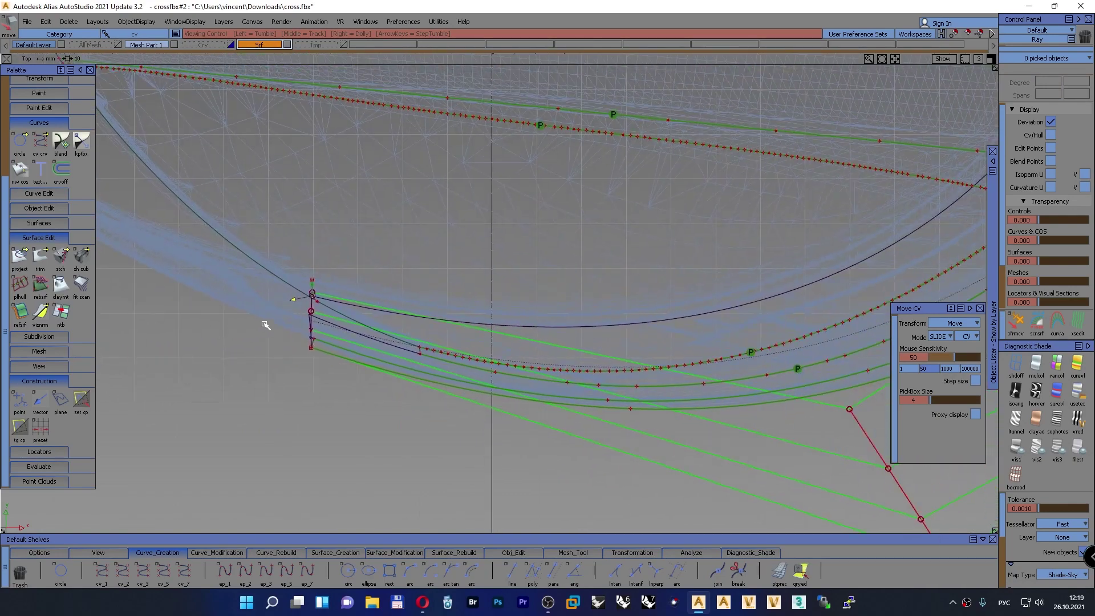
pyautogui.keyDown('alt'); pyautogui.keyDown('shift'); pyautogui.moveTo(266, 325); pyautogui.dragTo(340, 325); pyautogui.keyUp('shift'); pyautogui.keyUp('alt')
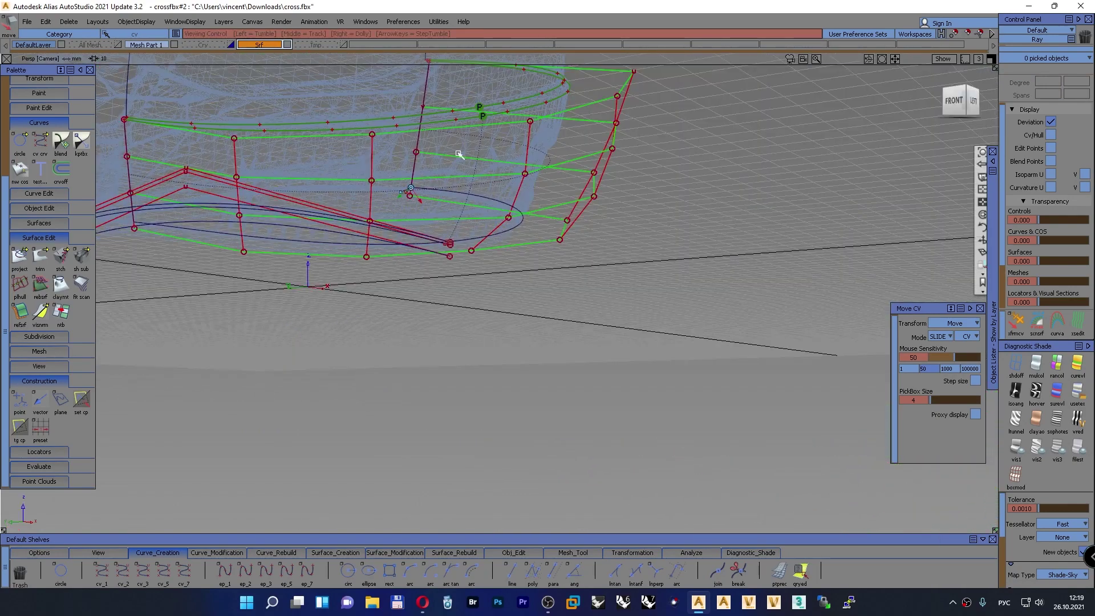
pyautogui.keyDown('alt'); pyautogui.keyDown('shift'); pyautogui.moveTo(458, 154); pyautogui.dragTo(427, 199); pyautogui.keyUp('shift'); pyautogui.keyUp('alt')
pyautogui.keyDown('alt'); pyautogui.keyDown('shift'); pyautogui.moveTo(435, 225); pyautogui.dragTo(436, 157, button='right'); pyautogui.keyUp('shift'); pyautogui.keyUp('alt')
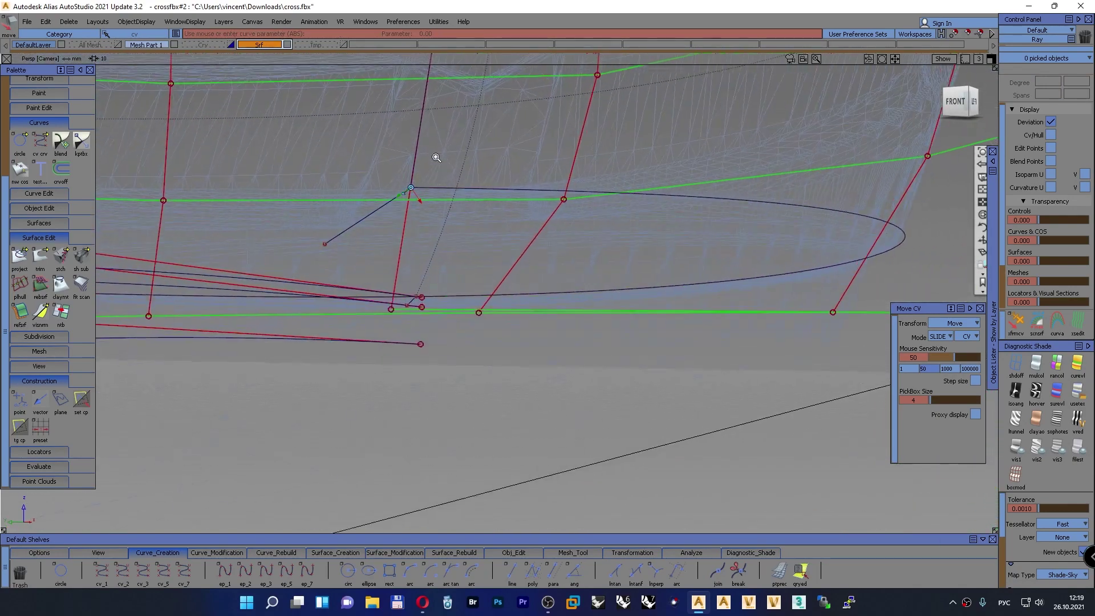
pyautogui.keyDown('alt'); pyautogui.keyDown('shift'); pyautogui.moveTo(436, 158); pyautogui.dragTo(408, 209); pyautogui.keyUp('shift'); pyautogui.keyUp('alt')
pyautogui.keyDown('alt'); pyautogui.keyDown('shift'); pyautogui.moveTo(419, 221); pyautogui.dragTo(420, 145, button='right'); pyautogui.keyUp('shift'); pyautogui.keyUp('alt')
pyautogui.moveTo(420, 165)
pyautogui.keyDown('alt'); pyautogui.keyDown('shift'); pyautogui.mouseDown()
pyautogui.moveTo(420, 227)
pyautogui.moveTo(489, 261)
pyautogui.moveTo(138, 349)
pyautogui.moveTo(445, 302)
pyautogui.moveTo(366, 337)
pyautogui.moveTo(399, 220)
pyautogui.moveTo(430, 210)
pyautogui.moveTo(437, 175)
pyautogui.mouseUp(); pyautogui.keyUp('shift'); pyautogui.keyUp('alt')
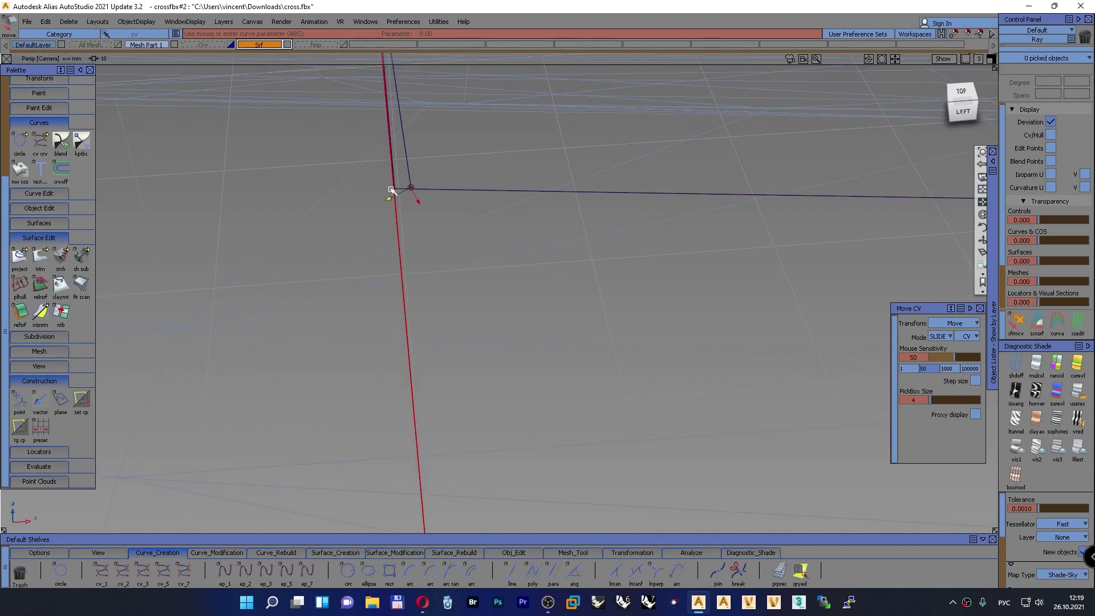
# Move the copied section curve's CVs so that its end snaps onto the side surface's front bottom corner
pyautogui.keyDown('ctrl'); pyautogui.keyDown('shift'); pyautogui.moveTo(363, 201); pyautogui.dragTo(399, 211); pyautogui.keyUp('shift'); pyautogui.keyUp('ctrl')
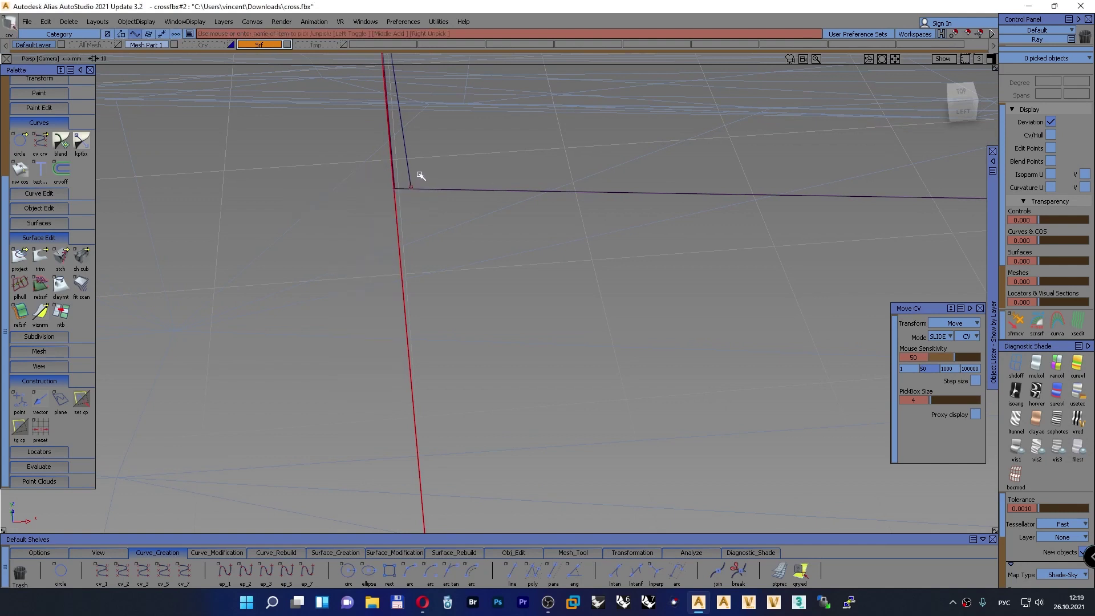
pyautogui.click(409, 176)
pyautogui.keyDown('ctrl'); pyautogui.keyDown('shift'); pyautogui.moveTo(452, 178); pyautogui.dragTo(448, 151); pyautogui.keyUp('shift'); pyautogui.keyUp('ctrl')
pyautogui.keyDown('ctrl'); pyautogui.keyDown('shift'); pyautogui.moveTo(448, 150); pyautogui.dragTo(448, 148, button='right'); pyautogui.keyUp('shift'); pyautogui.keyUp('ctrl')
pyautogui.keyDown('ctrl'); pyautogui.moveTo(412, 189); pyautogui.dragTo(345, 174); pyautogui.keyUp('ctrl')
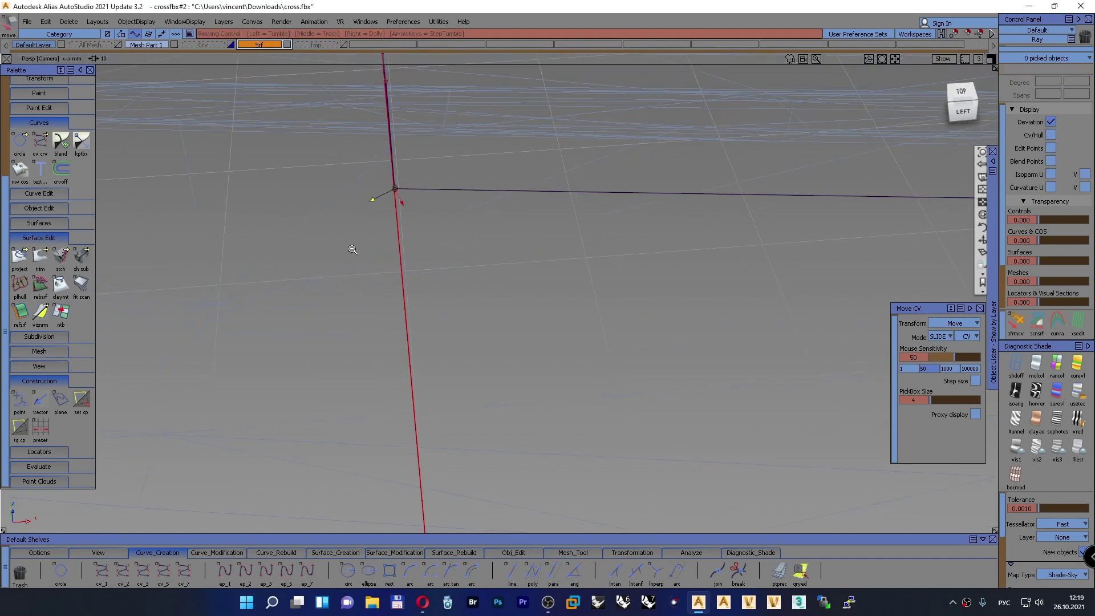
pyautogui.keyDown('alt'); pyautogui.keyDown('shift'); pyautogui.moveTo(352, 249); pyautogui.dragTo(271, 156); pyautogui.keyUp('shift'); pyautogui.keyUp('alt')
# Mirror a duplicate of the snapped section curve across the XZ plane to the opposite side of the helmet
pyautogui.keyDown('ctrl'); pyautogui.keyDown('shift'); pyautogui.moveTo(284, 168); pyautogui.dragTo(311, 166); pyautogui.keyUp('shift'); pyautogui.keyUp('ctrl')
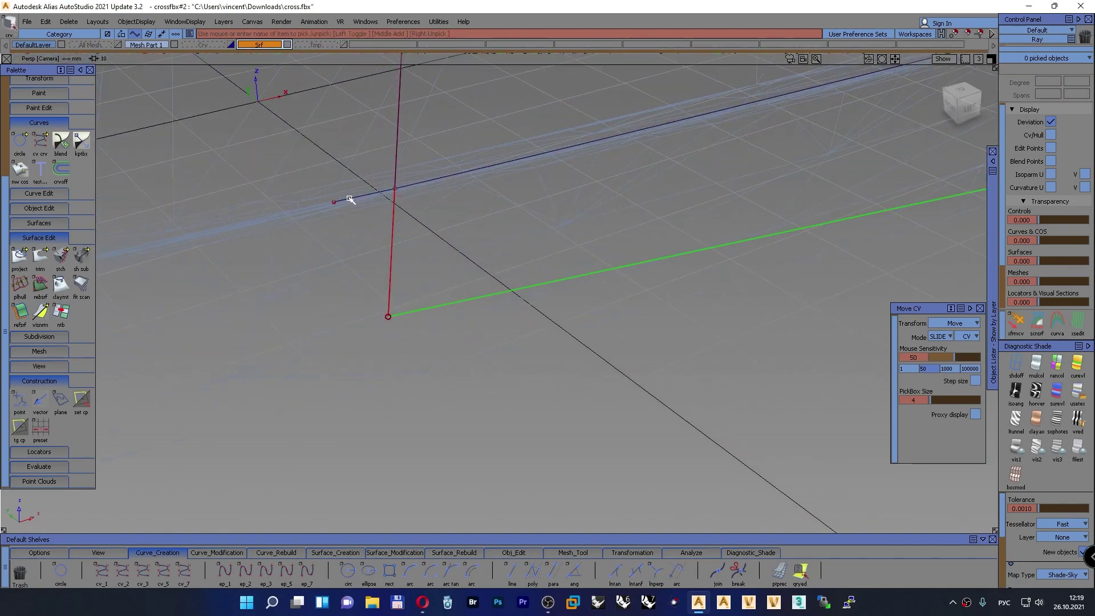
pyautogui.click(352, 199)
pyautogui.click(67, 553)
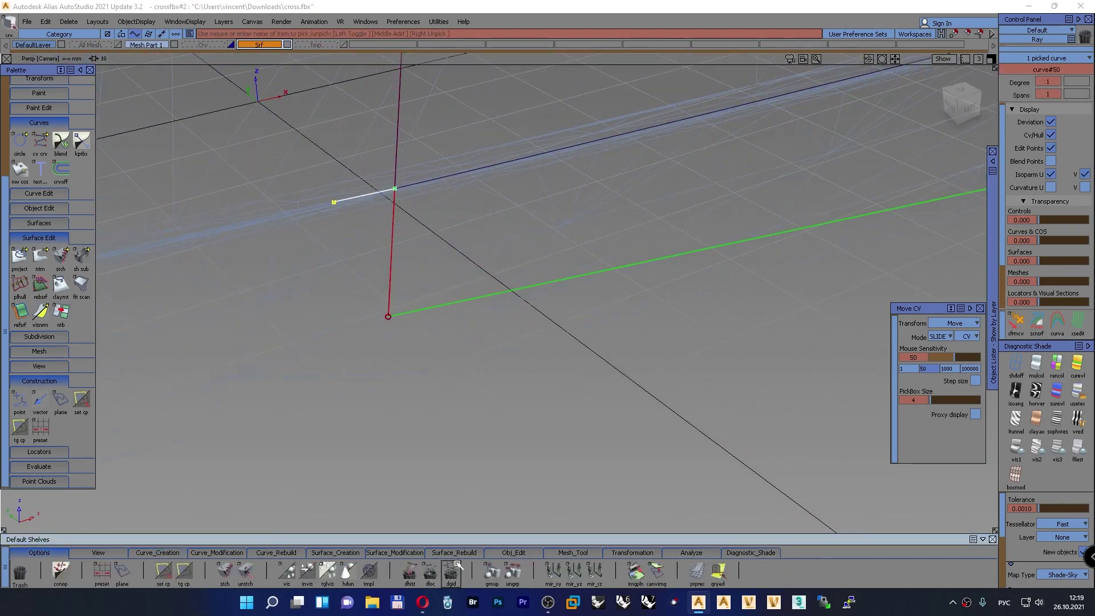
pyautogui.click(594, 580)
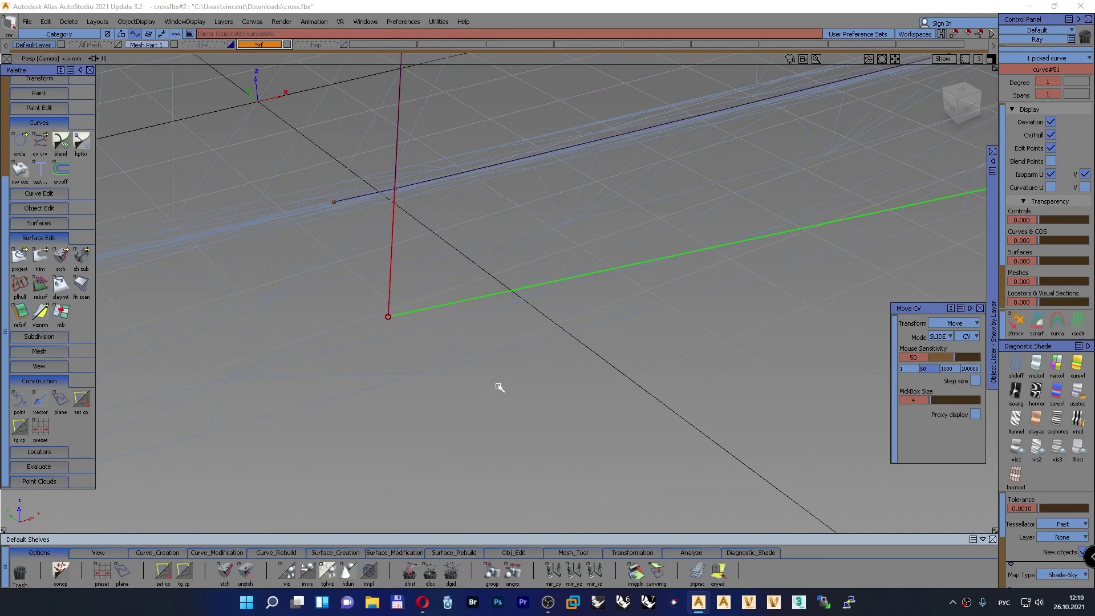
pyautogui.keyDown('alt'); pyautogui.keyDown('shift'); pyautogui.moveTo(500, 345); pyautogui.dragTo(401, 415, button='right'); pyautogui.keyUp('shift'); pyautogui.keyUp('alt')
pyautogui.keyDown('alt'); pyautogui.keyDown('shift'); pyautogui.moveTo(402, 415); pyautogui.dragTo(408, 325); pyautogui.keyUp('shift'); pyautogui.keyUp('alt')
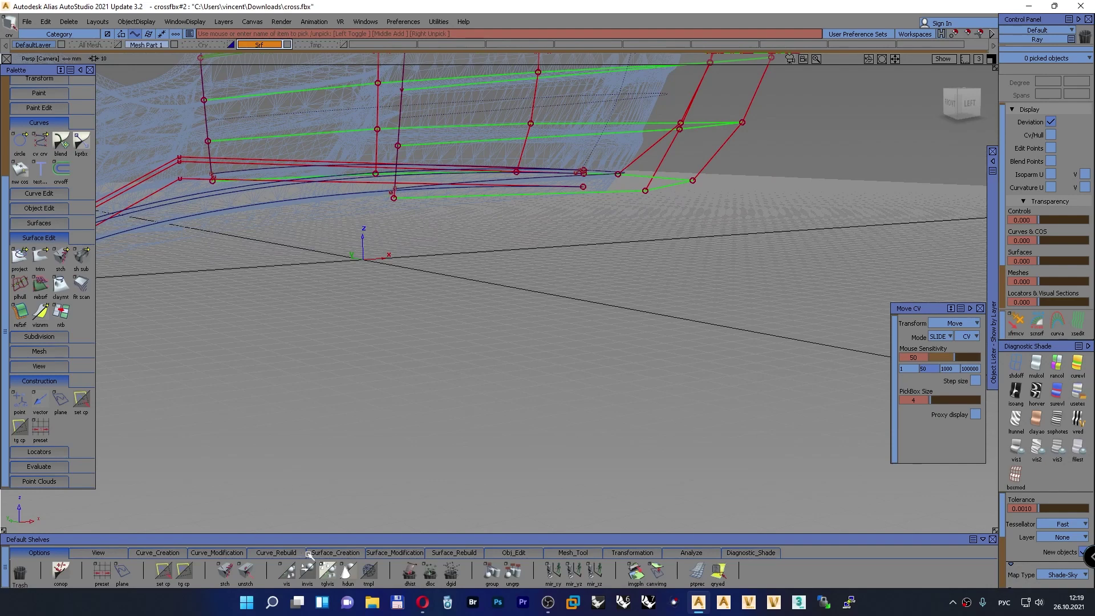
pyautogui.click(349, 553)
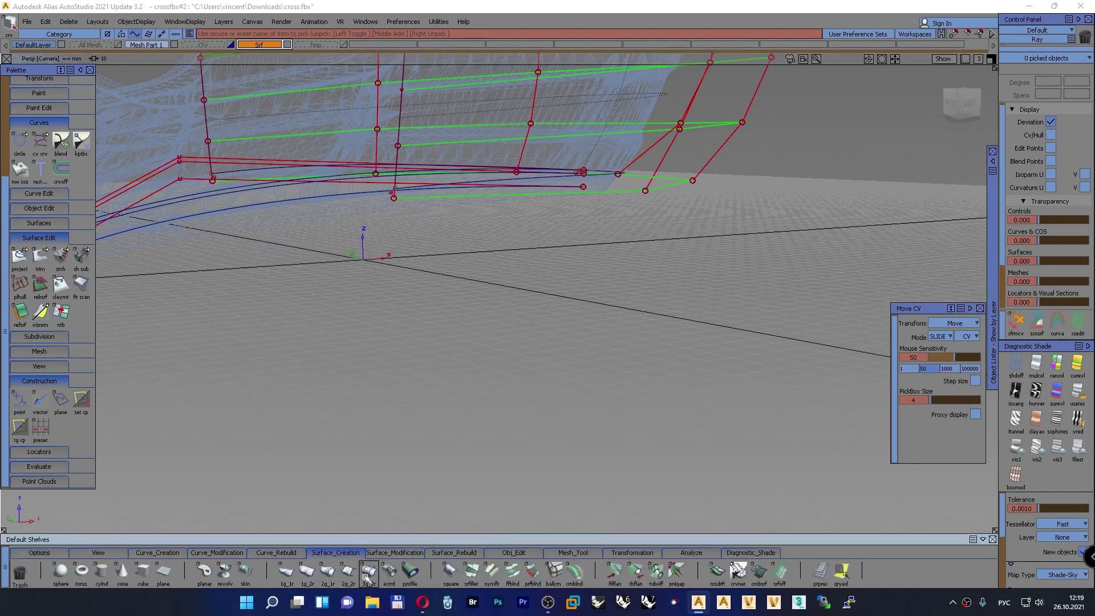
pyautogui.keyDown('alt'); pyautogui.keyDown('shift'); pyautogui.moveTo(396, 195); pyautogui.dragTo(862, 136, button='right'); pyautogui.keyUp('shift'); pyautogui.keyUp('alt')
pyautogui.keyDown('alt'); pyautogui.keyDown('shift'); pyautogui.click(833, 166); pyautogui.keyUp('shift'); pyautogui.keyUp('alt')
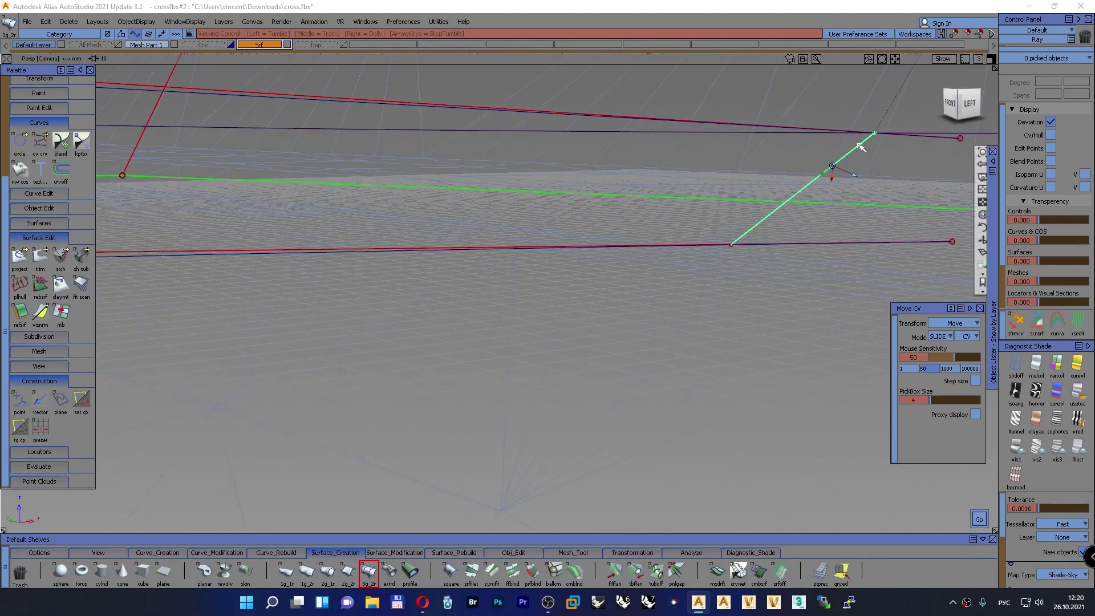
pyautogui.keyDown('alt'); pyautogui.keyDown('shift'); pyautogui.moveTo(838, 171); pyautogui.dragTo(801, 229); pyautogui.keyUp('shift'); pyautogui.keyUp('alt')
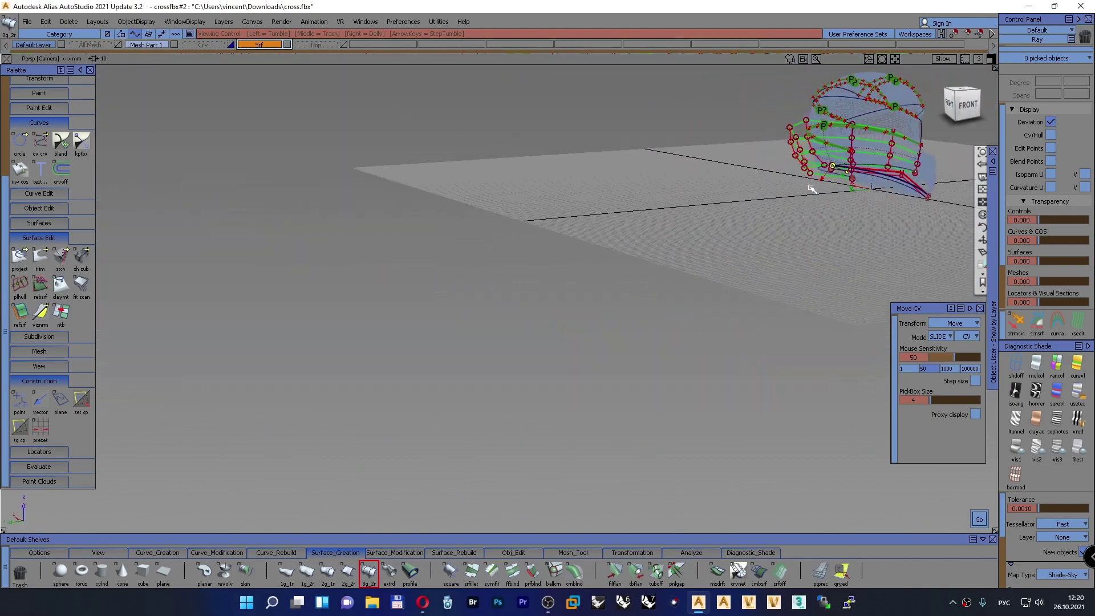
pyautogui.keyDown('alt'); pyautogui.keyDown('shift'); pyautogui.click(854, 173); pyautogui.keyUp('shift'); pyautogui.keyUp('alt')
pyautogui.scroll(5, 855, 174)
pyautogui.scroll(3, 857, 175)
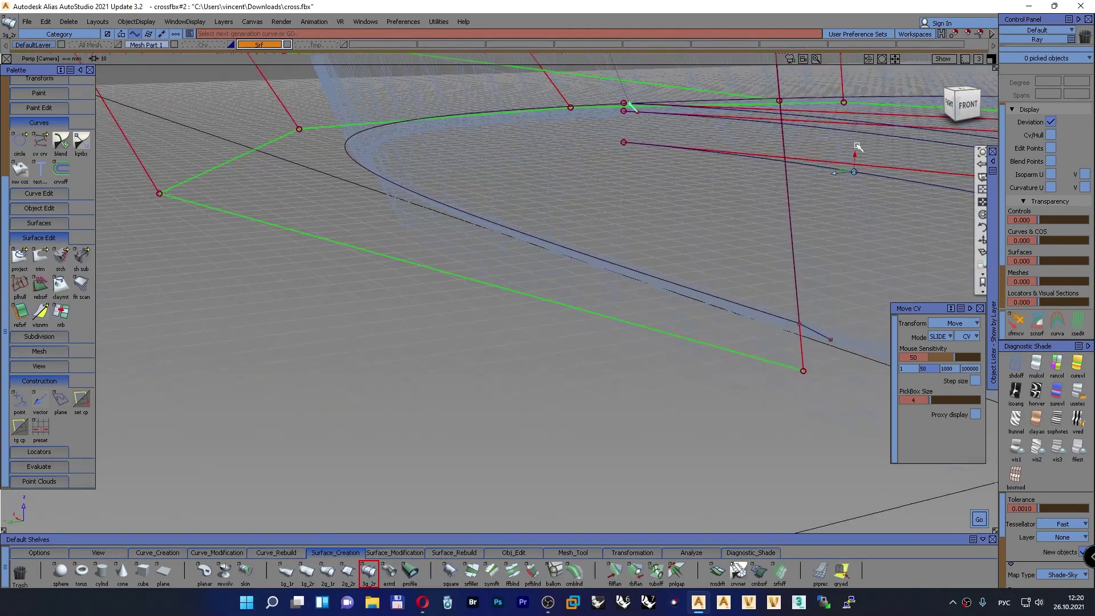
pyautogui.click(823, 337)
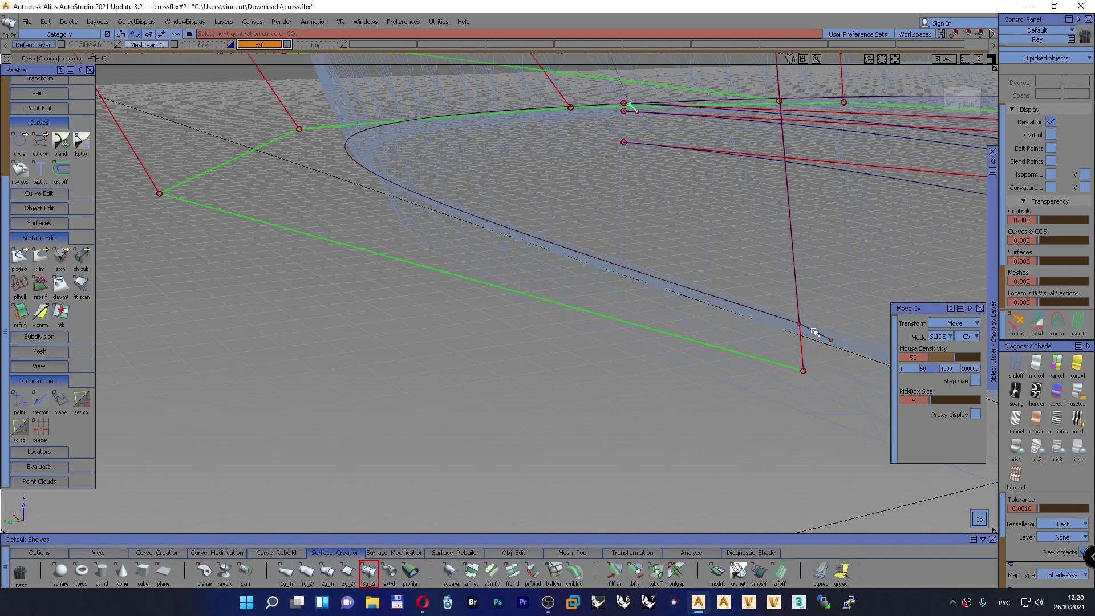
pyautogui.click(659, 321)
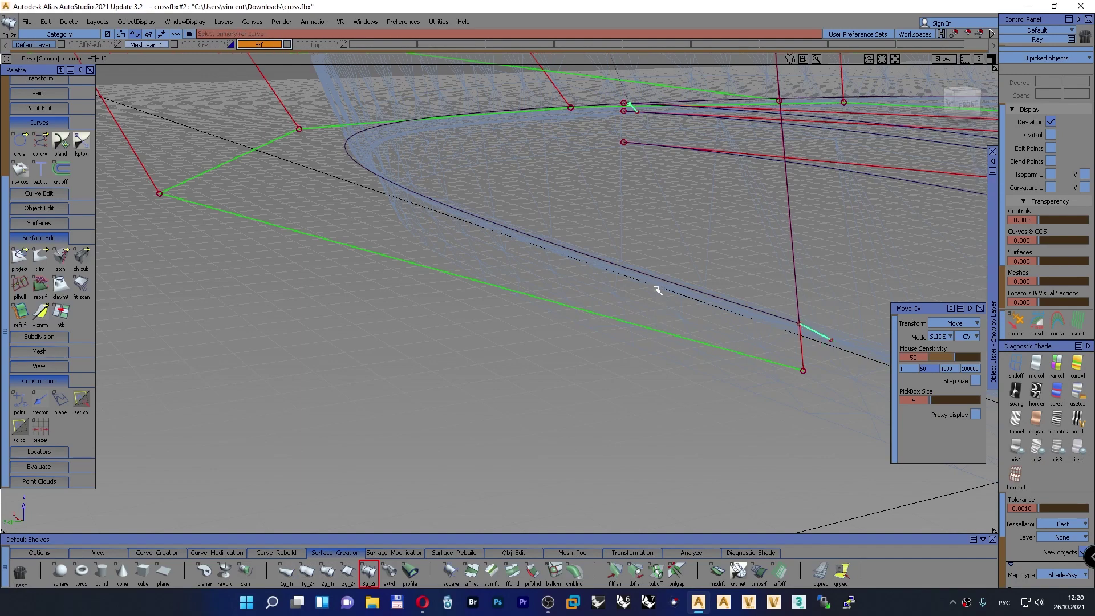
pyautogui.click(350, 157)
pyautogui.keyDown('alt'); pyautogui.keyDown('shift'); pyautogui.moveTo(366, 212); pyautogui.dragTo(334, 239); pyautogui.keyUp('shift'); pyautogui.keyUp('alt')
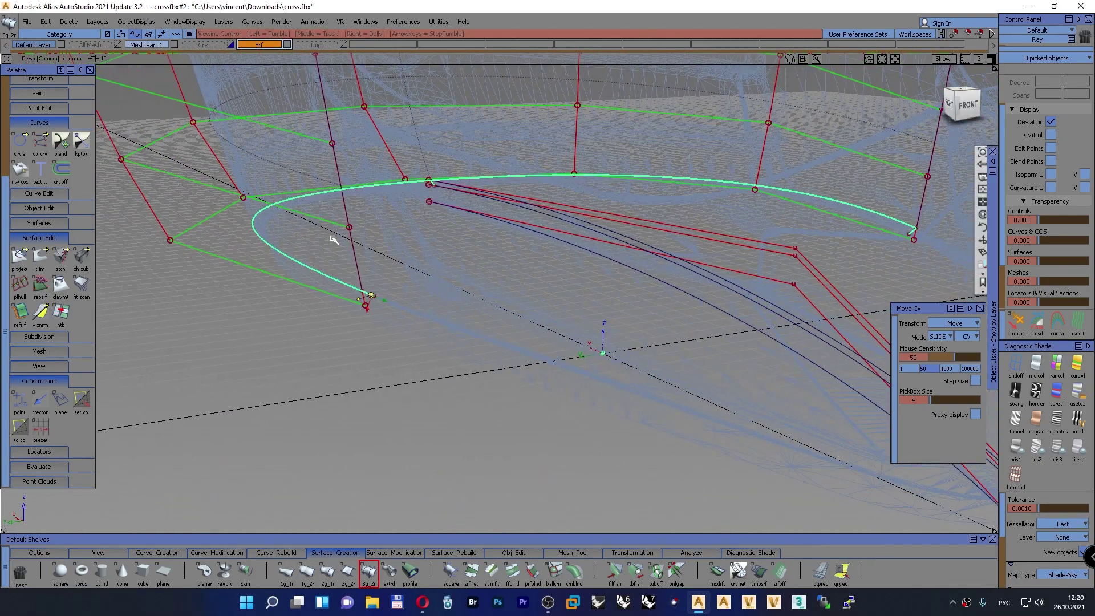
# Apply a reflective diagnostic shade to the surfaces and hide the Mesh Part 1 layer
pyautogui.click(1076, 394)
pyautogui.moveTo(432, 348)
pyautogui.keyDown('alt'); pyautogui.keyDown('shift'); pyautogui.mouseDown()
pyautogui.moveTo(433, 360)
pyautogui.moveTo(512, 209)
pyautogui.moveTo(547, 110)
pyautogui.moveTo(541, 215)
pyautogui.mouseUp(); pyautogui.keyUp('shift'); pyautogui.keyUp('alt')
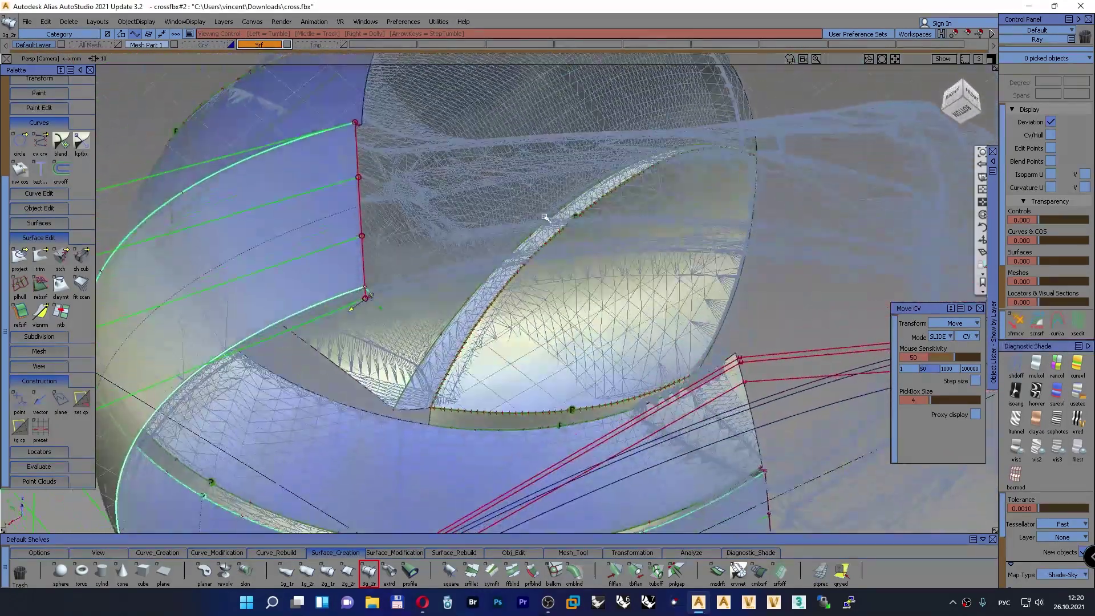
pyautogui.click(174, 44)
pyautogui.keyDown('alt'); pyautogui.keyDown('shift'); pyautogui.moveTo(425, 275); pyautogui.dragTo(493, 206); pyautogui.keyUp('shift'); pyautogui.keyUp('alt')
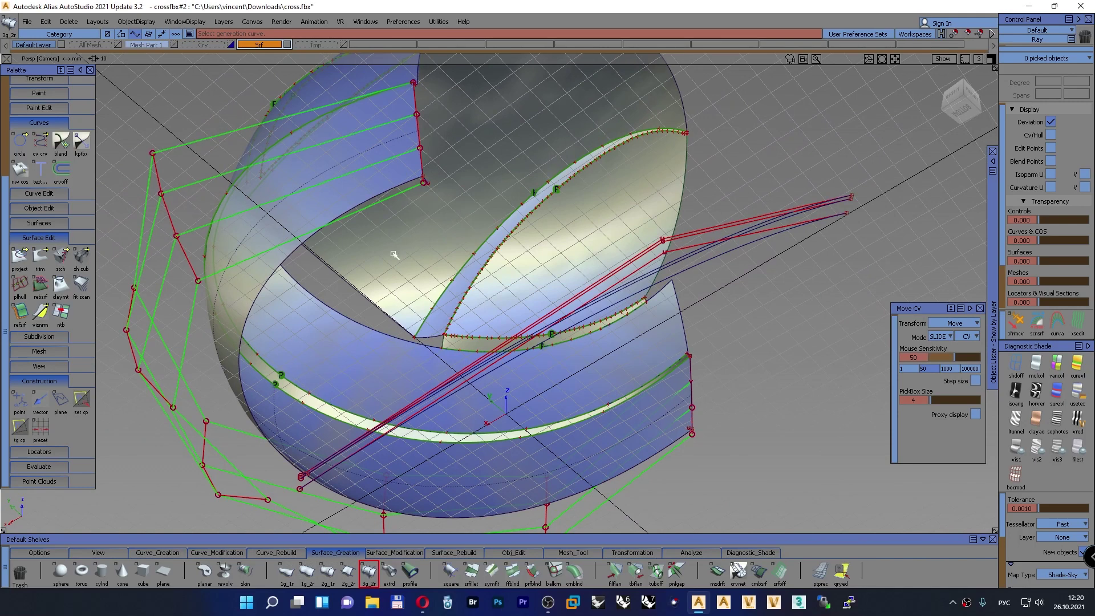
# Switch the rail surface options to one rail curve, keeping 2+ generation curves
pyautogui.doubleClick(369, 572)
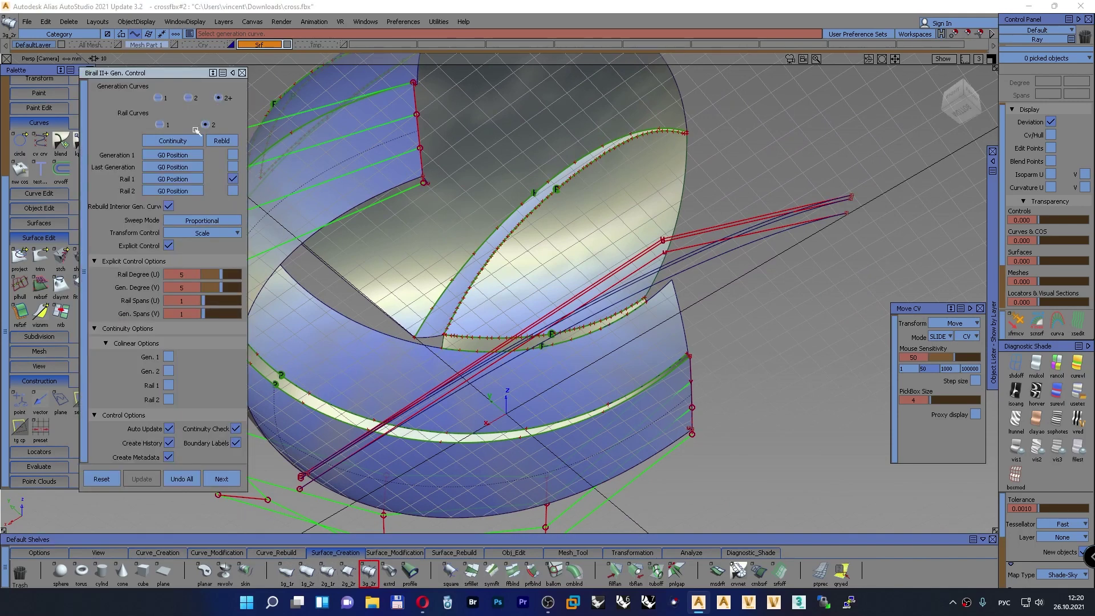
pyautogui.click(170, 122)
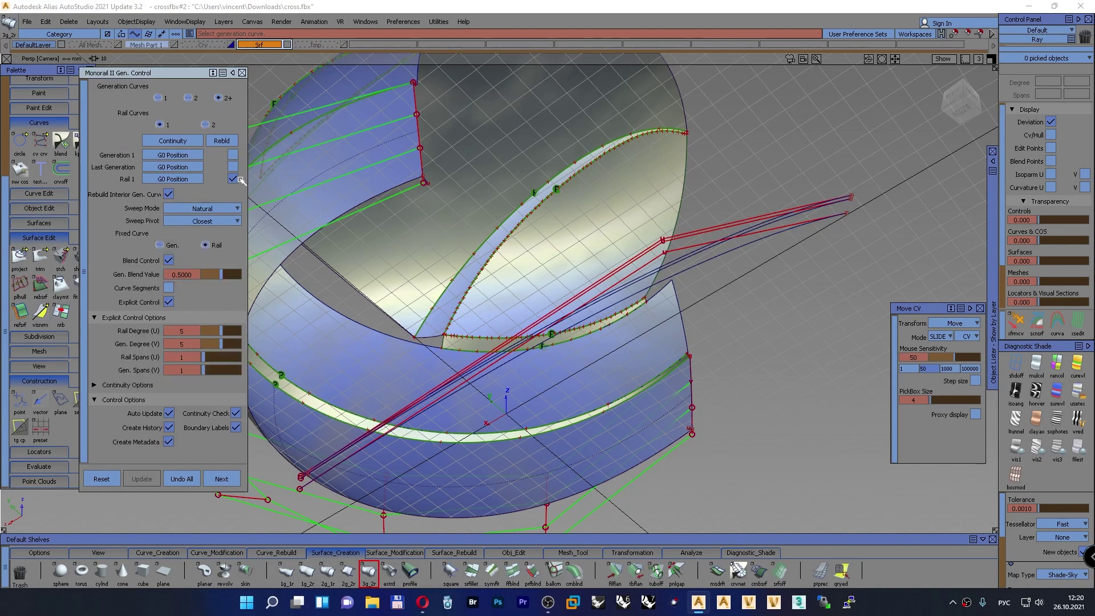
pyautogui.click(242, 72)
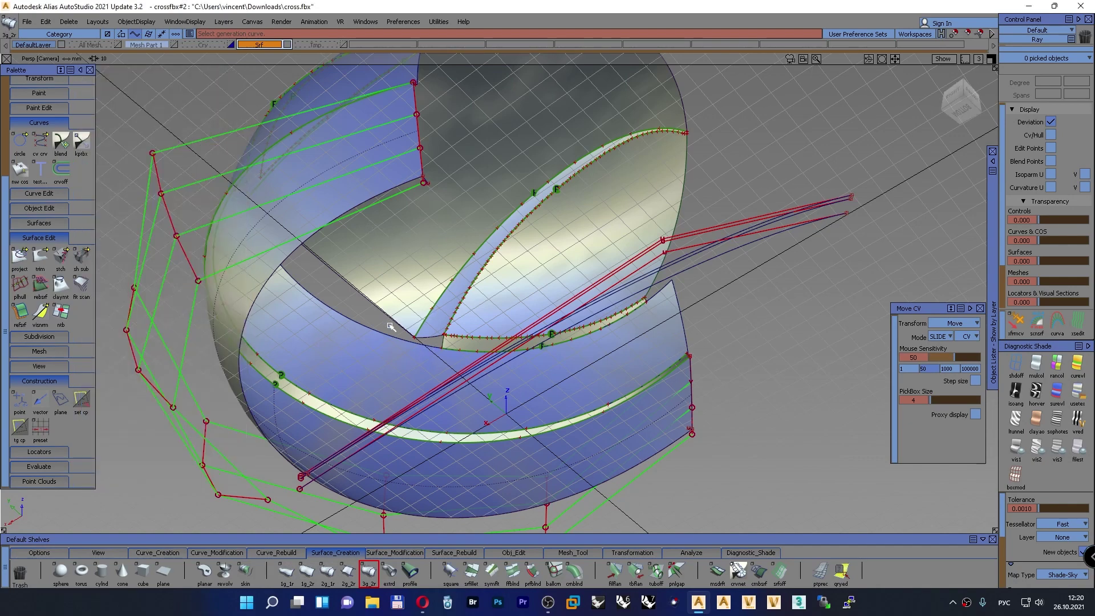
# Build a monorail surface through the three section curves, using the side surface's bottom edge as the rail
pyautogui.keyDown('alt'); pyautogui.keyDown('shift'); pyautogui.moveTo(390, 326); pyautogui.dragTo(395, 220); pyautogui.keyUp('shift'); pyautogui.keyUp('alt')
pyautogui.click(423, 182)
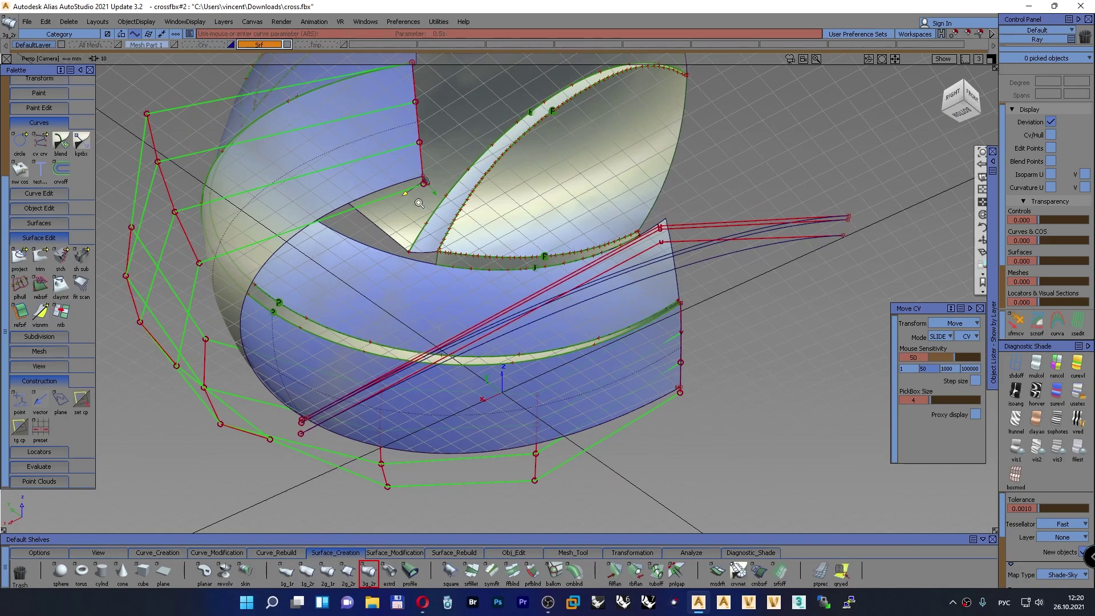
pyautogui.scroll(4, 421, 186)
pyautogui.moveTo(422, 175); pyautogui.dragTo(425, 179)
pyautogui.scroll(-5, 425, 179)
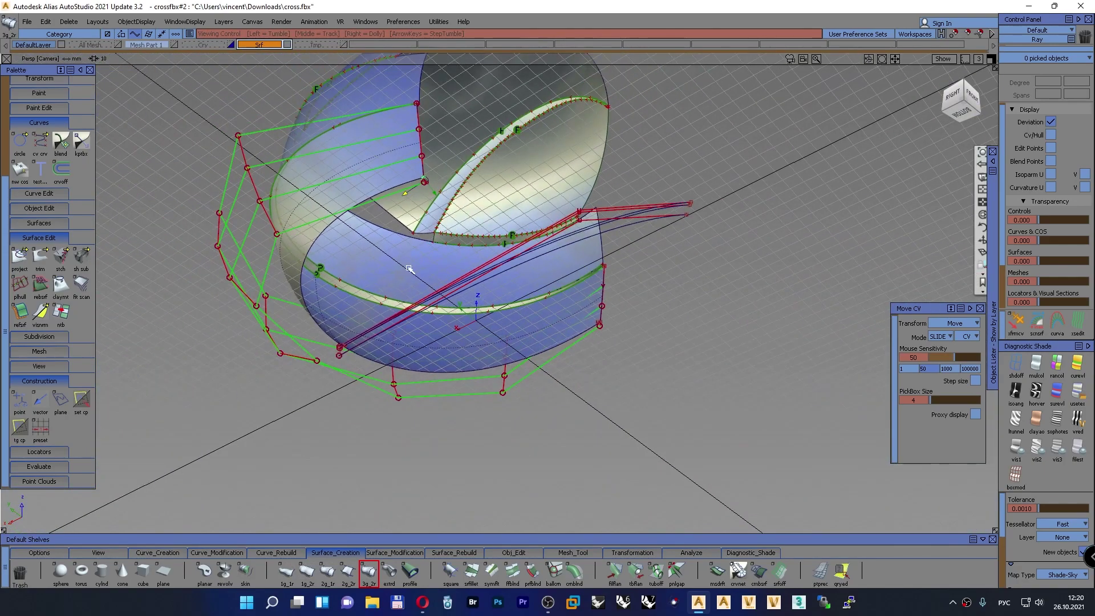
pyautogui.scroll(5, 341, 355)
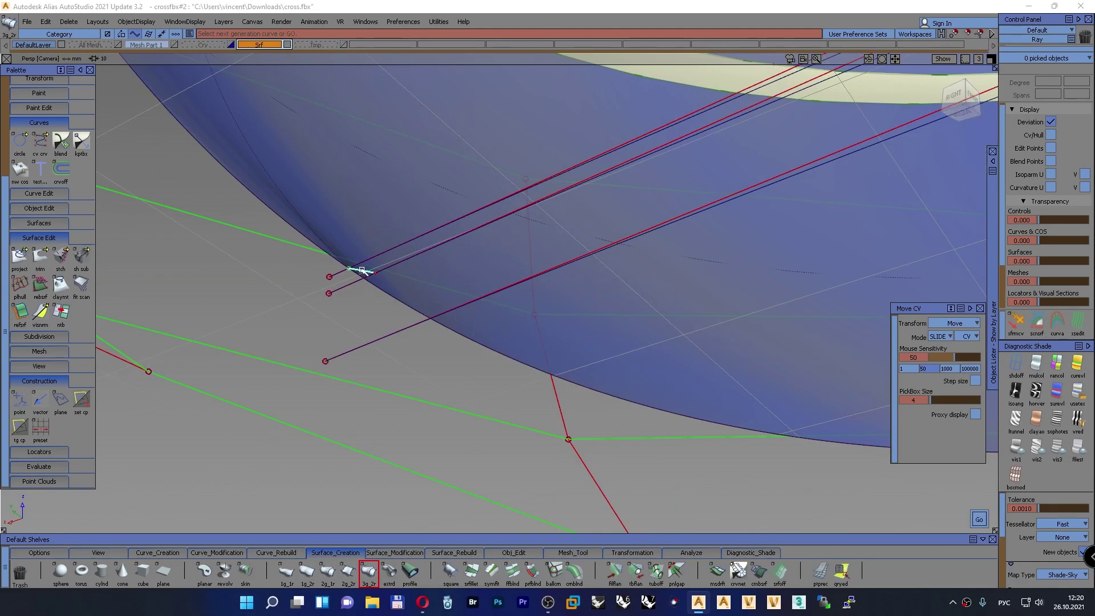
pyautogui.scroll(-5, 363, 270)
pyautogui.keyDown('alt'); pyautogui.keyDown('shift'); pyautogui.moveTo(458, 319); pyautogui.dragTo(480, 316, button='middle'); pyautogui.keyUp('shift'); pyautogui.keyUp('alt')
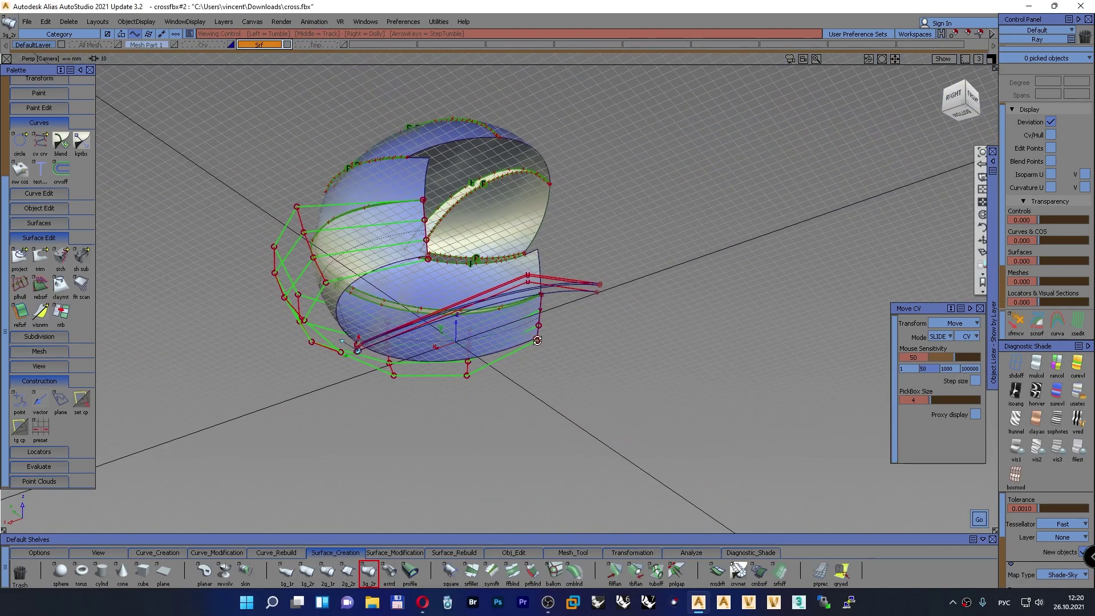
pyautogui.click(535, 341)
pyautogui.keyDown('alt'); pyautogui.keyDown('shift'); pyautogui.moveTo(536, 342); pyautogui.dragTo(564, 325, button='right'); pyautogui.keyUp('shift'); pyautogui.keyUp('alt')
pyautogui.keyDown('alt'); pyautogui.keyDown('shift'); pyautogui.moveTo(565, 324); pyautogui.dragTo(520, 347); pyautogui.keyUp('shift'); pyautogui.keyUp('alt')
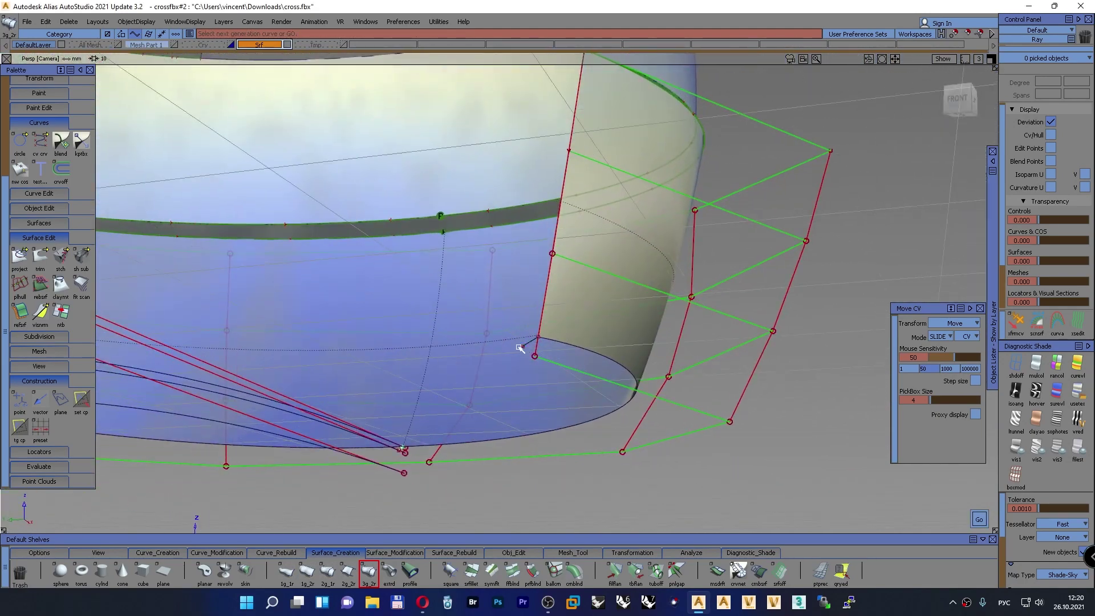
pyautogui.press('space')
pyautogui.click(568, 346)
pyautogui.keyDown('alt'); pyautogui.keyDown('shift'); pyautogui.moveTo(568, 347); pyautogui.dragTo(492, 363, button='right'); pyautogui.keyUp('shift'); pyautogui.keyUp('alt')
# Open the construction history of the new bottom rail surface and turn off its continuity check
pyautogui.click(840, 573)
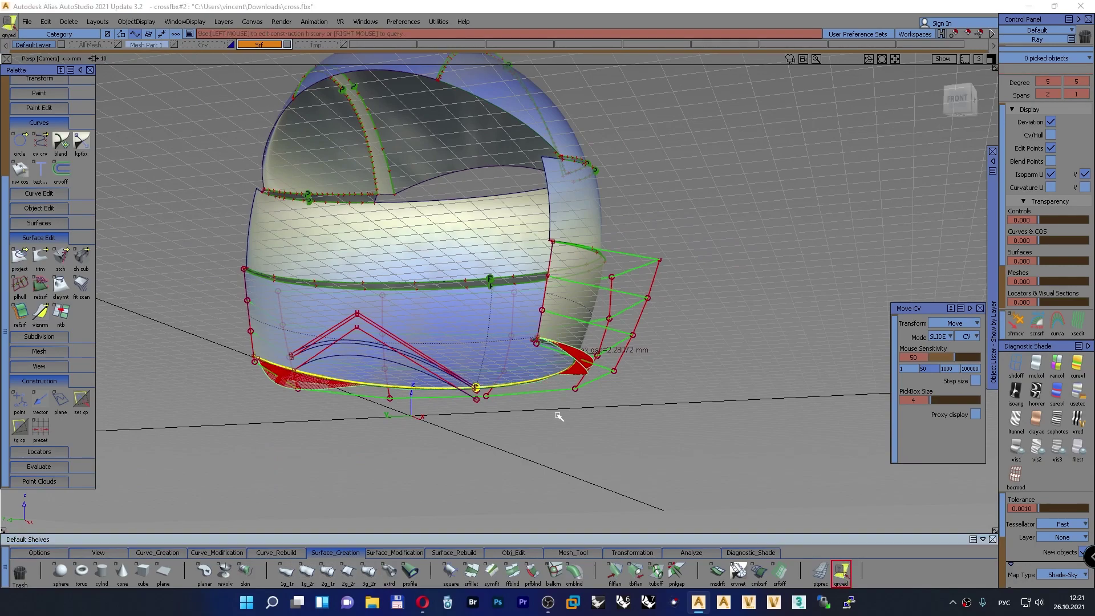
pyautogui.click(573, 366)
pyautogui.keyDown('alt'); pyautogui.keyDown('shift'); pyautogui.moveTo(561, 368); pyautogui.dragTo(228, 387); pyautogui.keyUp('shift'); pyautogui.keyUp('alt')
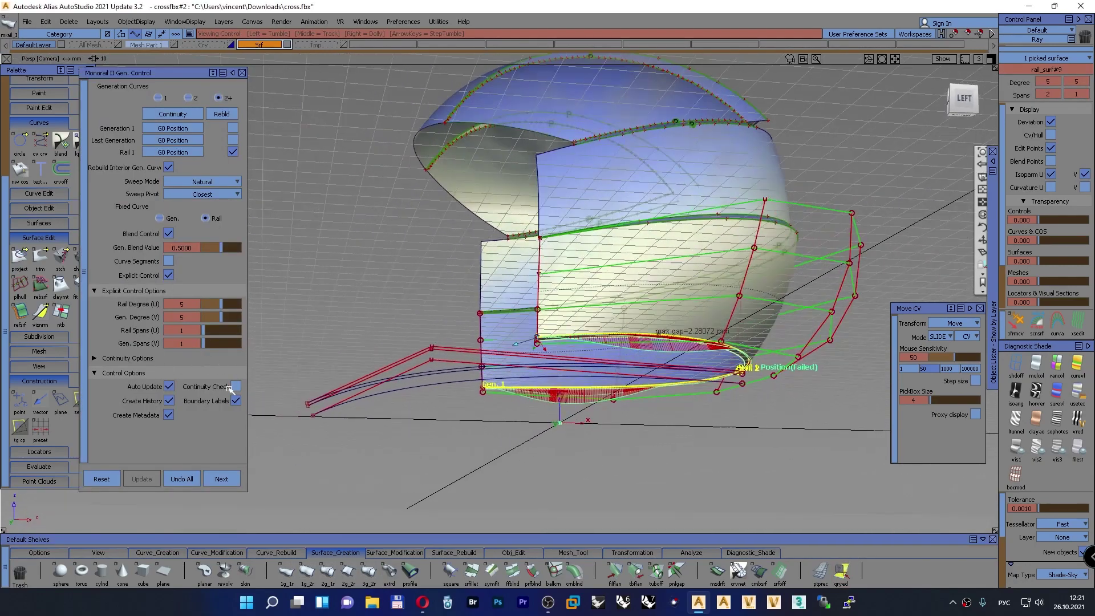
pyautogui.keyDown('alt'); pyautogui.keyDown('shift'); pyautogui.moveTo(602, 379); pyautogui.dragTo(542, 378); pyautogui.keyUp('shift'); pyautogui.keyUp('alt')
pyautogui.keyDown('alt'); pyautogui.keyDown('shift'); pyautogui.moveTo(682, 379); pyautogui.dragTo(569, 377, button='middle'); pyautogui.keyUp('shift'); pyautogui.keyUp('alt')
pyautogui.keyDown('alt'); pyautogui.keyDown('shift'); pyautogui.moveTo(569, 377); pyautogui.dragTo(539, 338); pyautogui.keyUp('shift'); pyautogui.keyUp('alt')
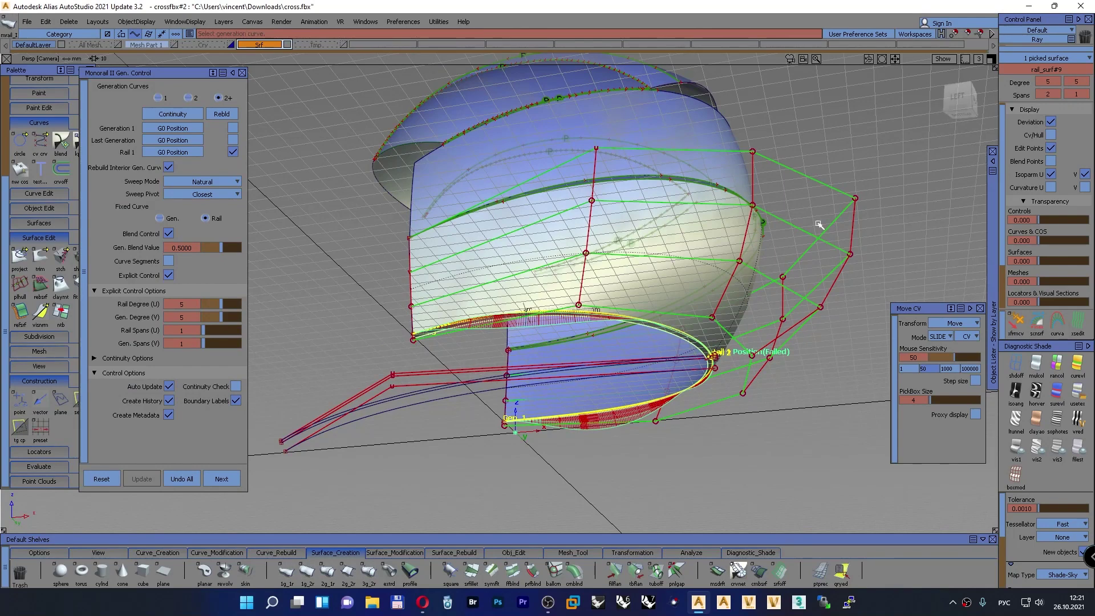
# Hide the grid and set the rail degree (U) of the bottom rail surface to 6
pyautogui.click(942, 60)
pyautogui.click(932, 121)
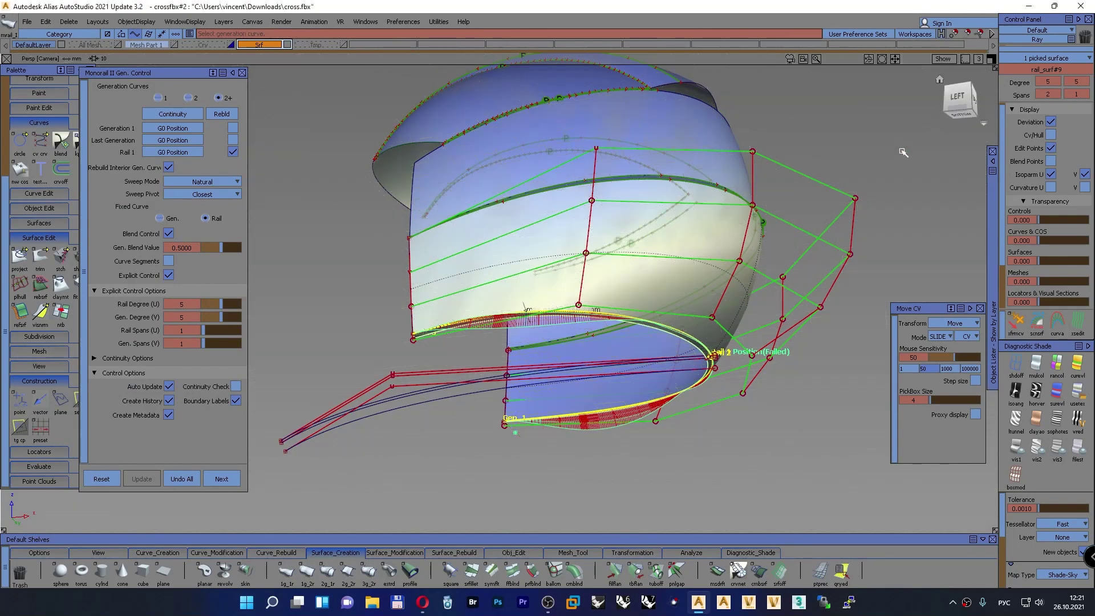
pyautogui.scroll(3, 552, 333)
pyautogui.scroll(-2, 545, 337)
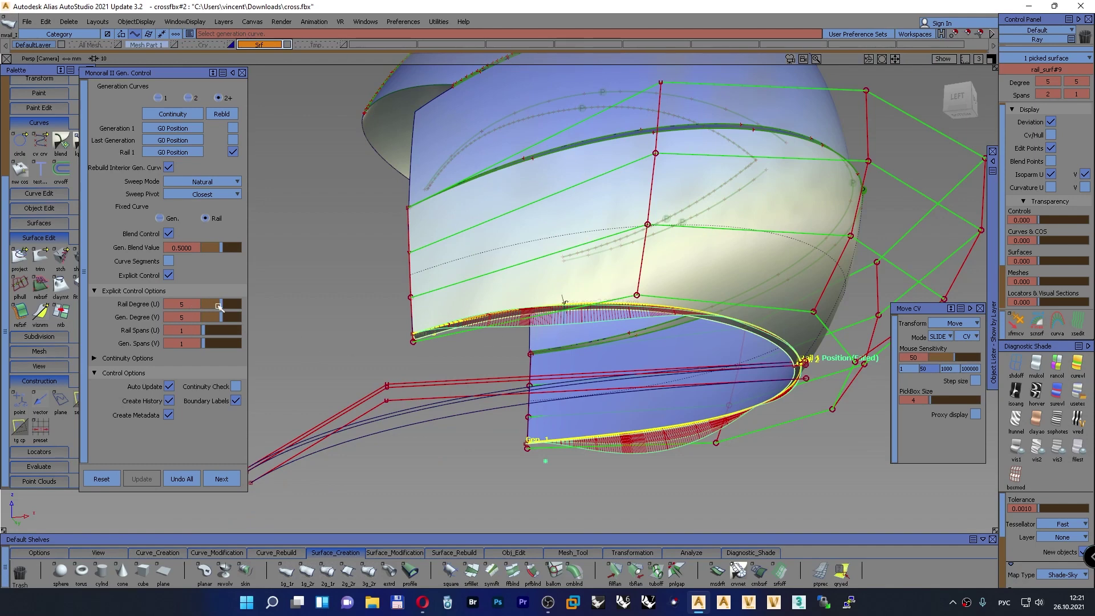
pyautogui.moveTo(223, 306); pyautogui.dragTo(226, 305)
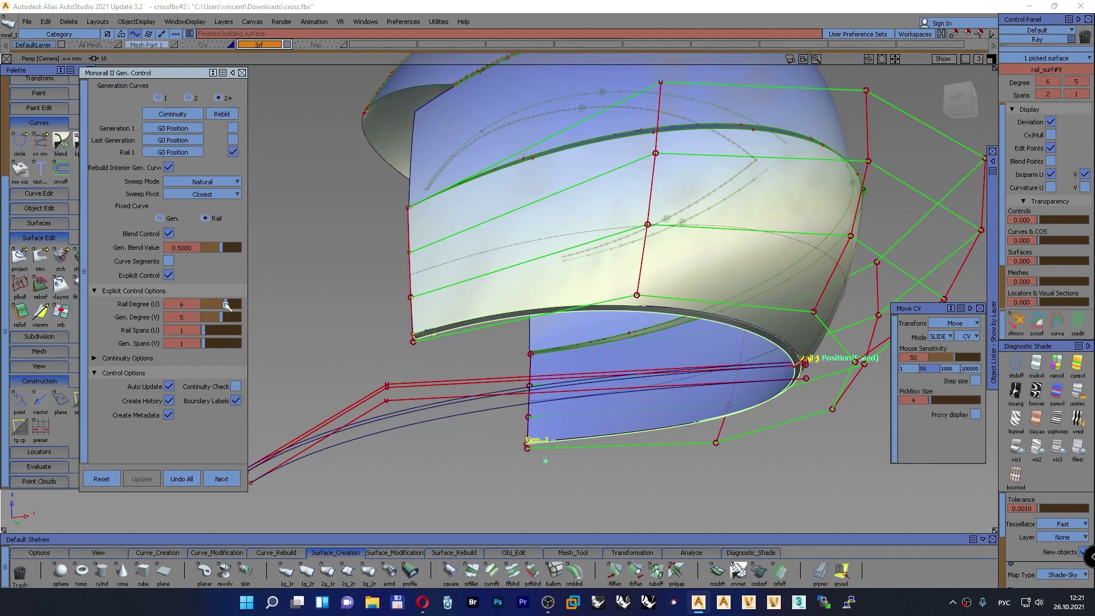
pyautogui.keyDown('alt'); pyautogui.keyDown('shift'); pyautogui.moveTo(352, 309); pyautogui.dragTo(453, 290); pyautogui.keyUp('shift'); pyautogui.keyUp('alt')
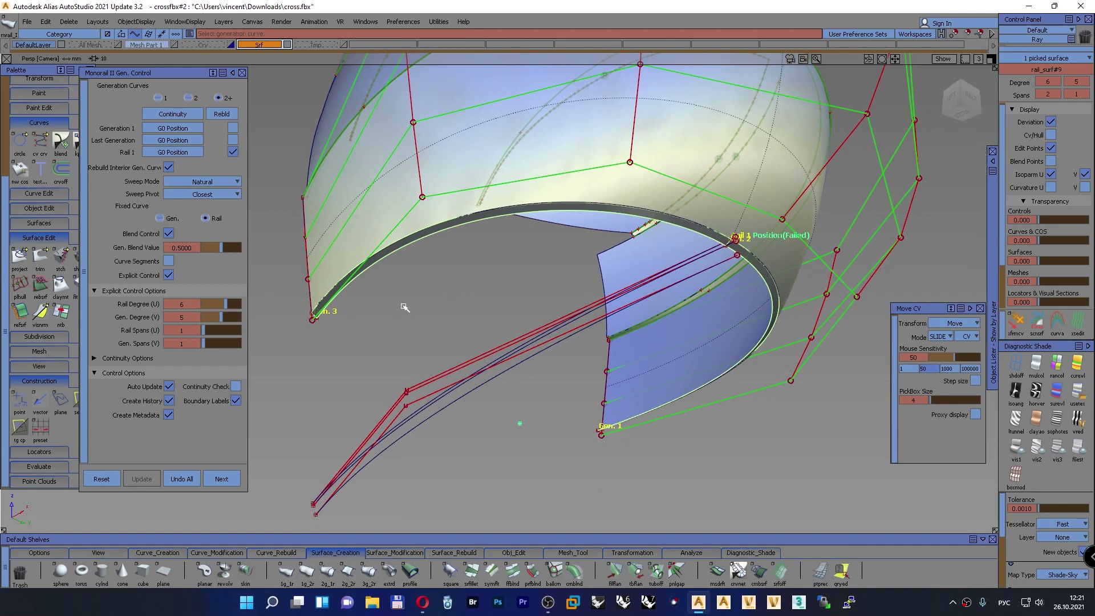
pyautogui.keyDown('ctrl'); pyautogui.keyDown('shift'); pyautogui.moveTo(423, 303); pyautogui.dragTo(425, 277, button='right'); pyautogui.keyUp('shift'); pyautogui.keyUp('ctrl')
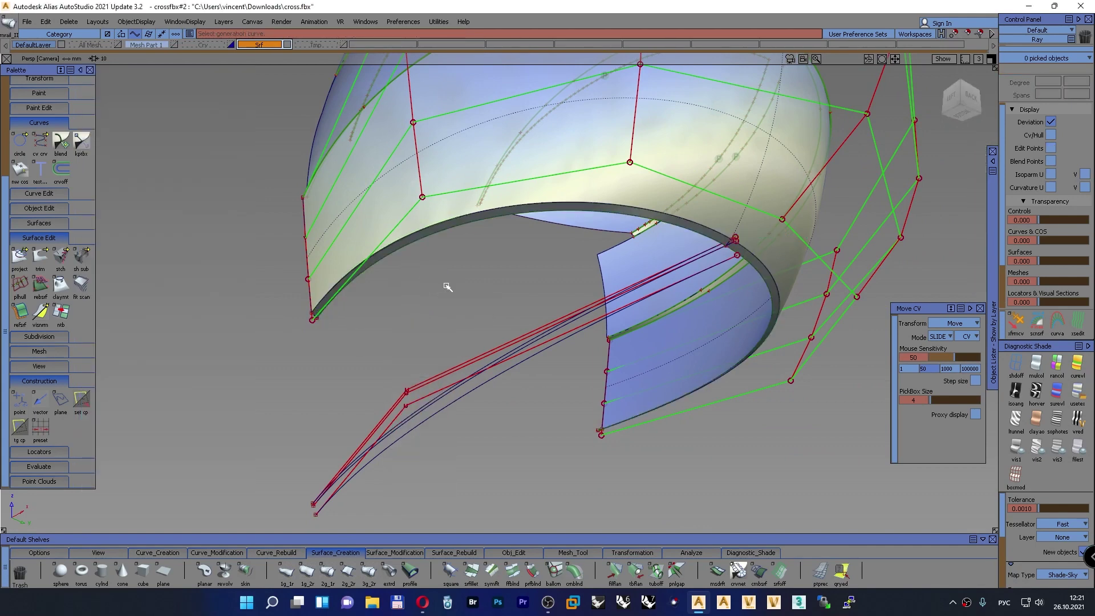
# Reopen the rail surface's history, turn the continuity check back on and turn off the Rail 1 rebuild
pyautogui.click(841, 570)
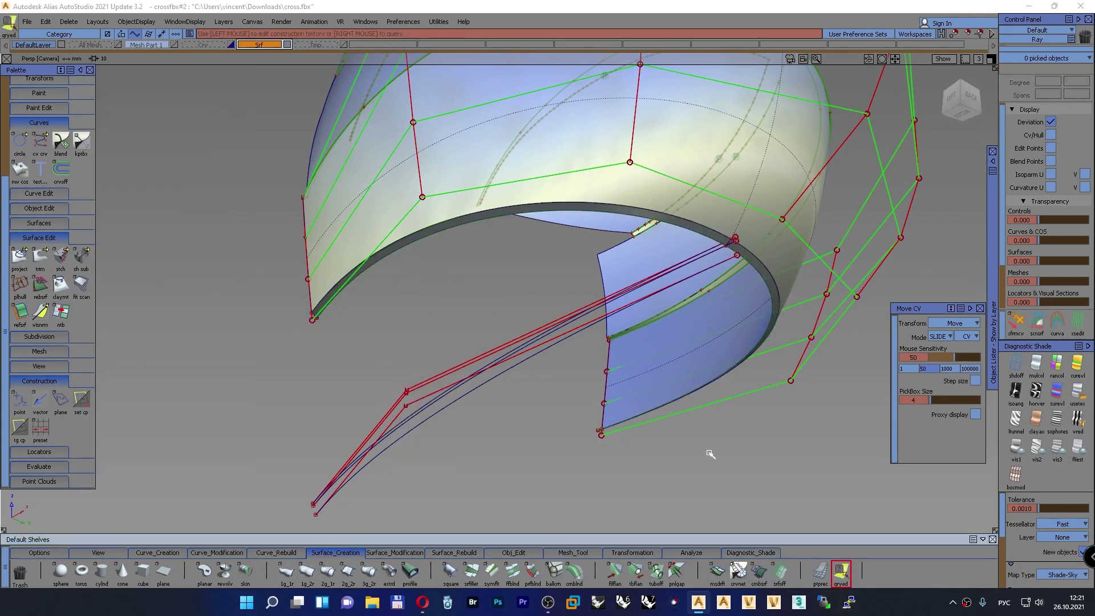
pyautogui.click(598, 210)
pyautogui.click(236, 385)
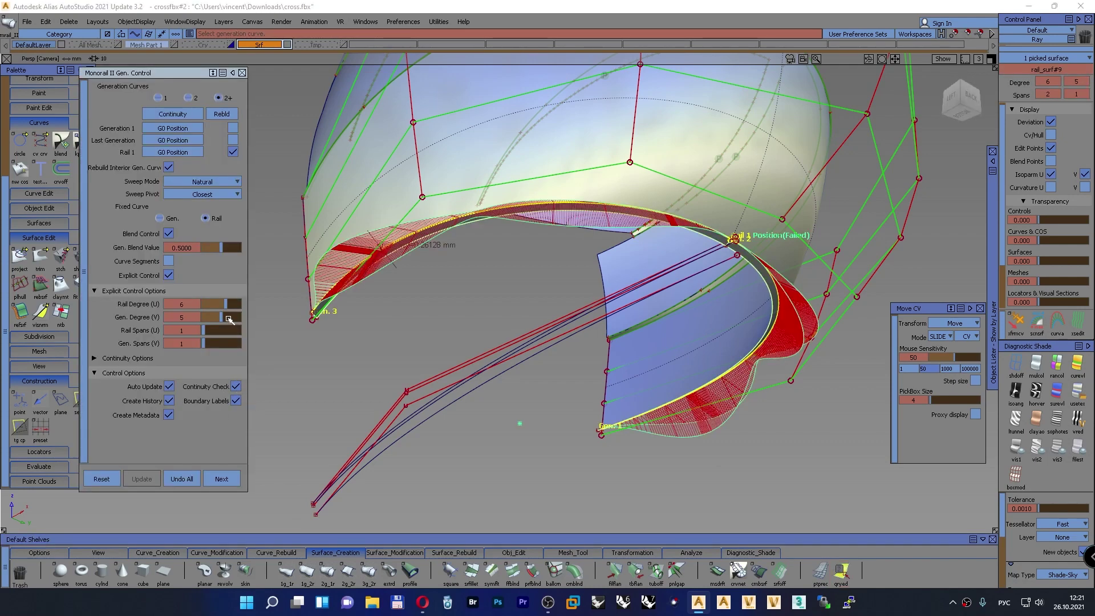
pyautogui.click(168, 218)
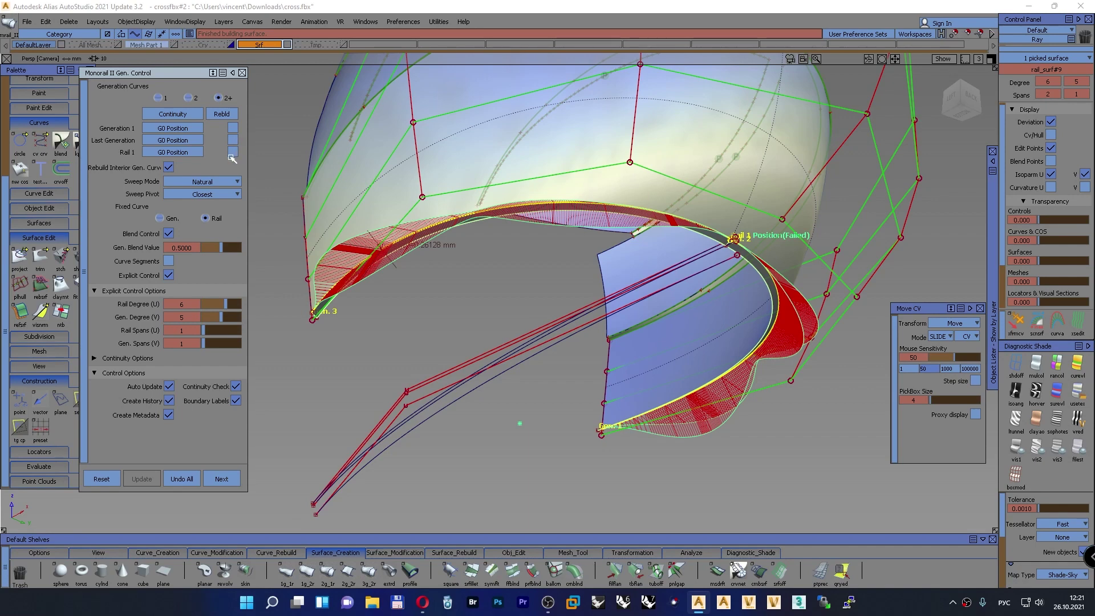
pyautogui.click(169, 166)
pyautogui.moveTo(365, 358)
pyautogui.keyDown('ctrl'); pyautogui.keyDown('shift'); pyautogui.mouseDown()
pyautogui.moveTo(363, 330)
pyautogui.moveTo(404, 348)
pyautogui.moveTo(406, 361)
pyautogui.mouseUp(); pyautogui.keyUp('shift'); pyautogui.keyUp('ctrl')
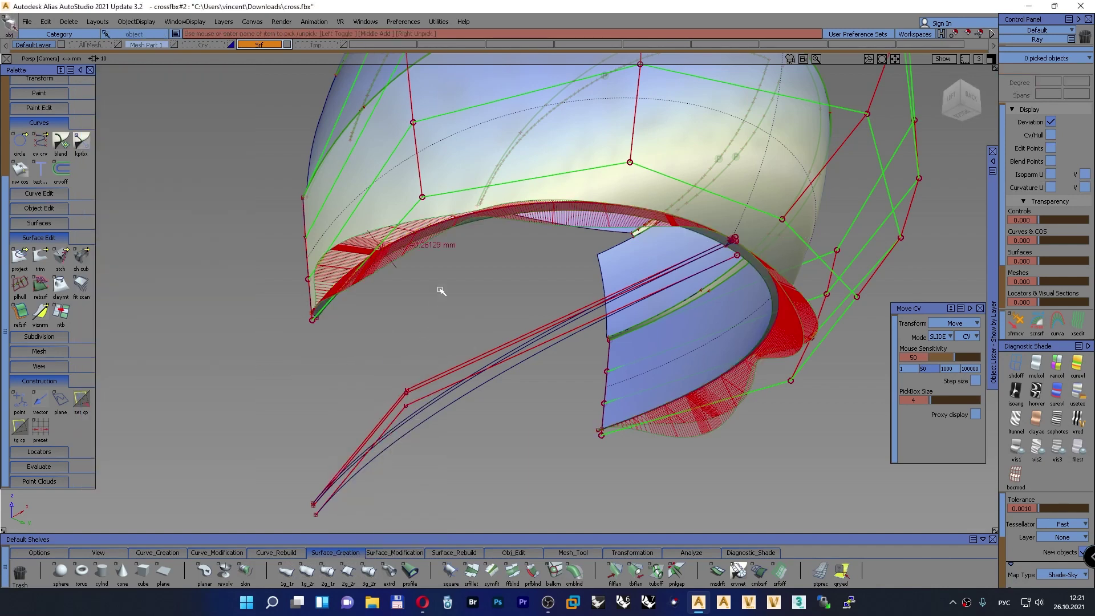
# Try to reduce the bottom rail surface's U spans to 1, accepting removal of its construction history
pyautogui.click(465, 230)
pyautogui.click(1057, 93)
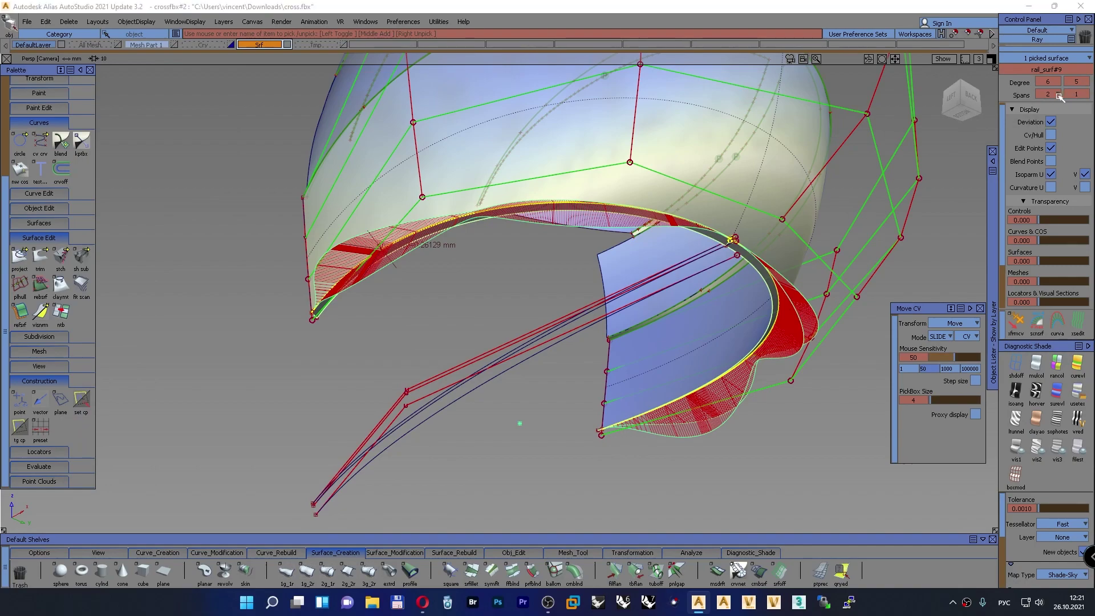
pyautogui.click(1060, 126)
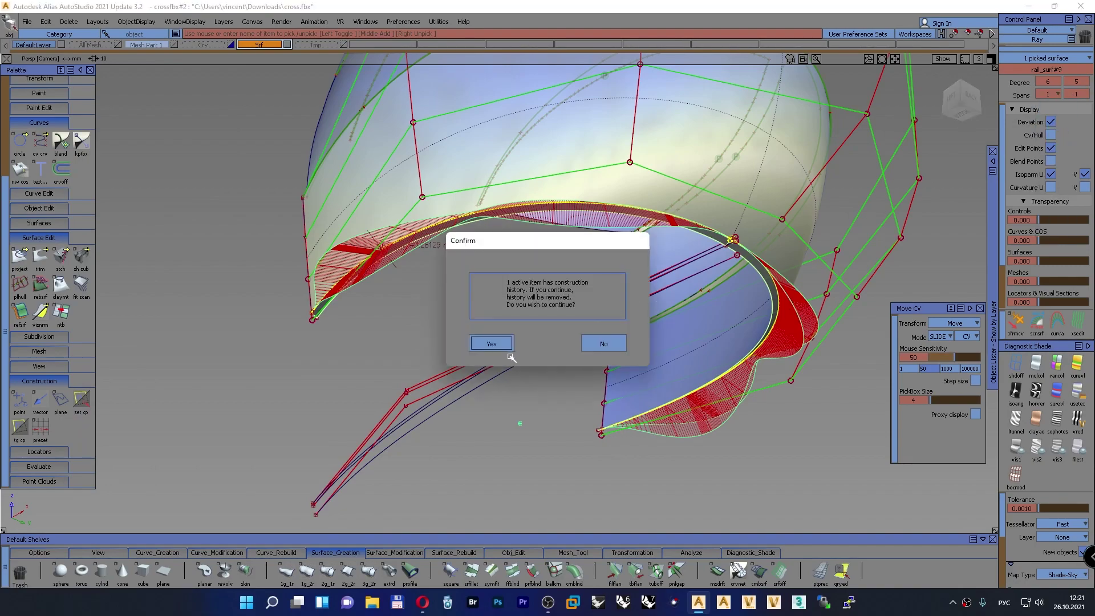
pyautogui.click(491, 343)
pyautogui.keyDown('alt'); pyautogui.keyDown('shift'); pyautogui.moveTo(461, 318); pyautogui.dragTo(637, 326); pyautogui.keyUp('shift'); pyautogui.keyUp('alt')
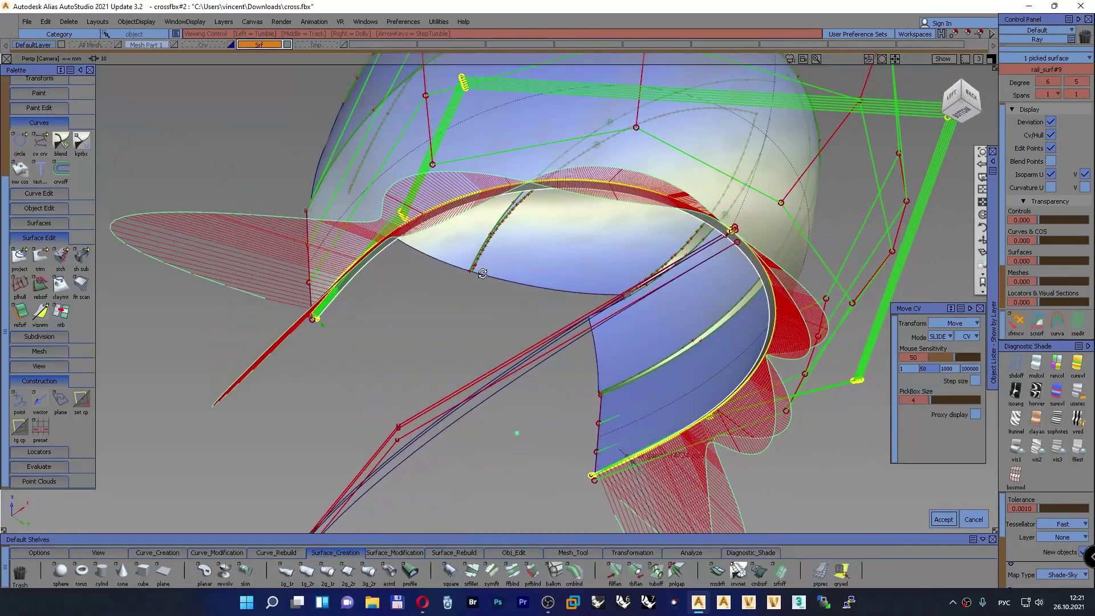
pyautogui.click(975, 520)
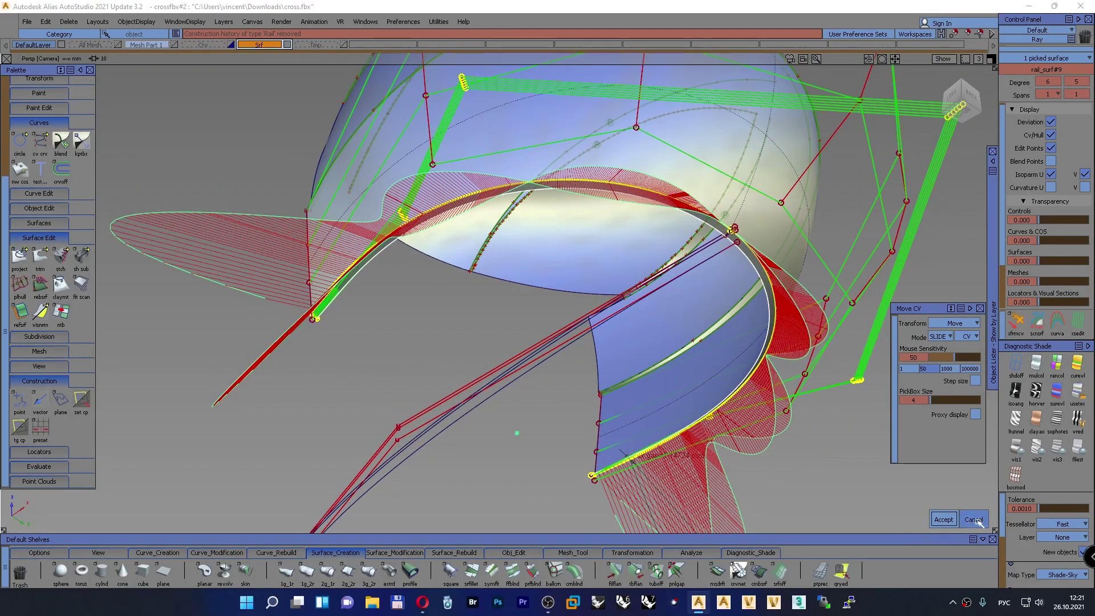
pyautogui.keyDown('alt'); pyautogui.keyDown('shift'); pyautogui.moveTo(545, 363); pyautogui.dragTo(457, 325); pyautogui.keyUp('shift'); pyautogui.keyUp('alt')
pyautogui.keyDown('ctrl'); pyautogui.keyDown('shift'); pyautogui.moveTo(190, 272); pyautogui.dragTo(193, 244); pyautogui.keyUp('shift'); pyautogui.keyUp('ctrl')
pyautogui.keyDown('ctrl'); pyautogui.keyDown('shift'); pyautogui.moveTo(193, 245); pyautogui.dragTo(193, 269); pyautogui.keyUp('shift'); pyautogui.keyUp('ctrl')
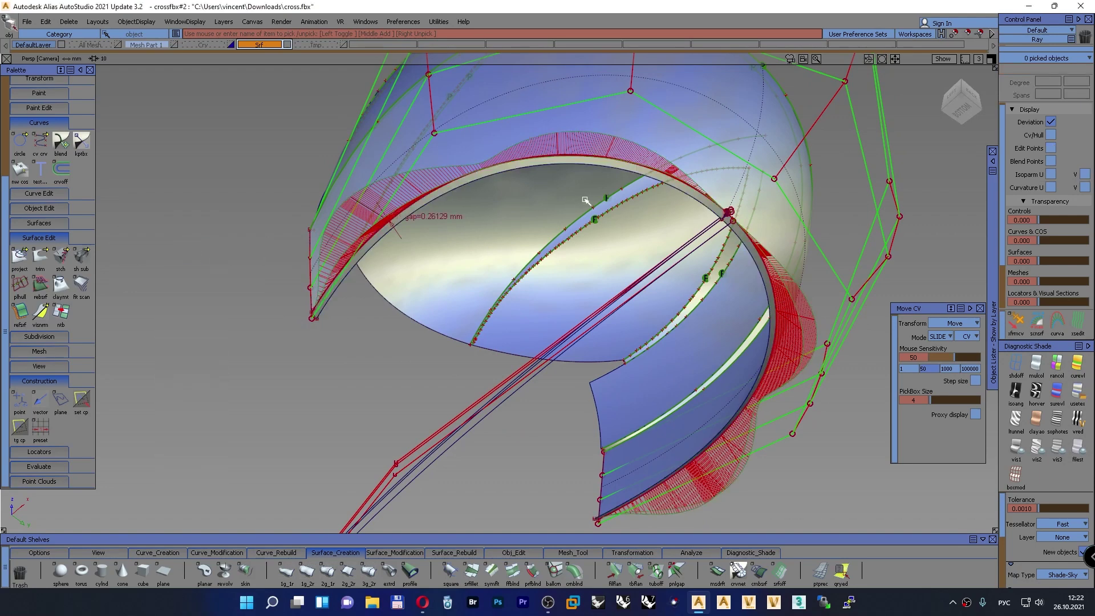
pyautogui.click(612, 160)
pyautogui.keyDown('ctrl'); pyautogui.keyDown('shift'); pyautogui.moveTo(308, 265); pyautogui.dragTo(303, 331); pyautogui.keyUp('shift'); pyautogui.keyUp('ctrl')
pyautogui.click(727, 212)
pyautogui.click(696, 191)
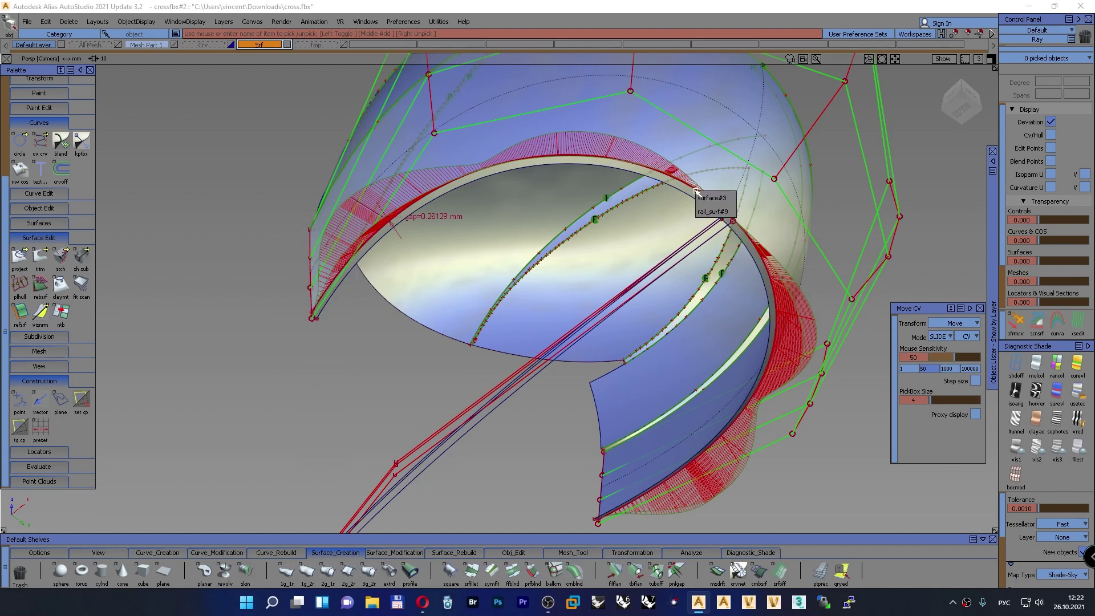
pyautogui.click(615, 162)
pyautogui.keyDown('ctrl'); pyautogui.keyDown('shift'); pyautogui.moveTo(248, 303); pyautogui.dragTo(251, 370); pyautogui.keyUp('shift'); pyautogui.keyUp('ctrl')
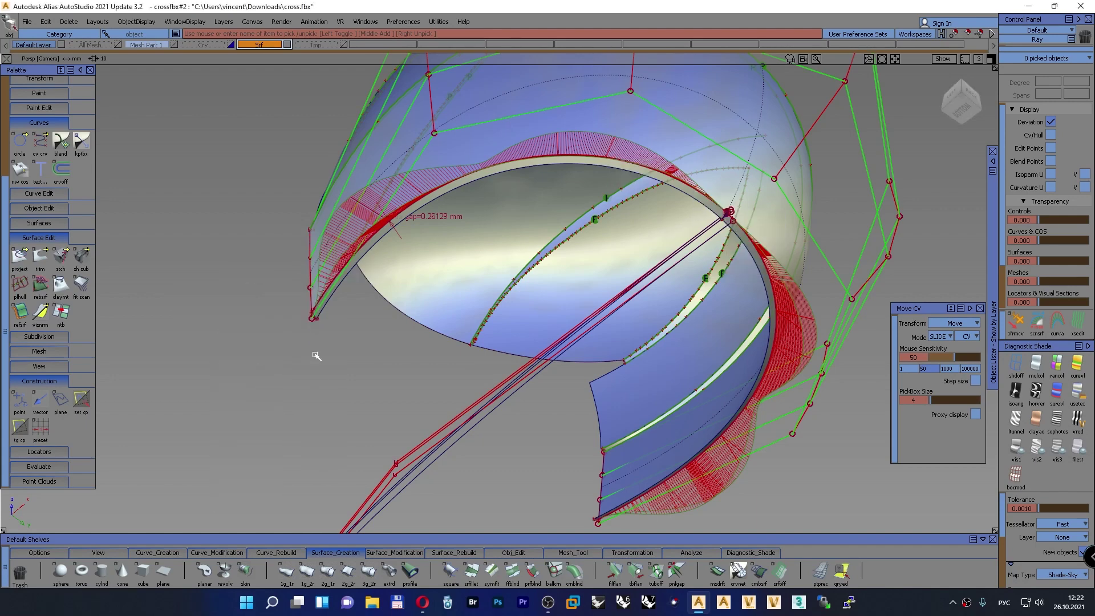
pyautogui.click(507, 161)
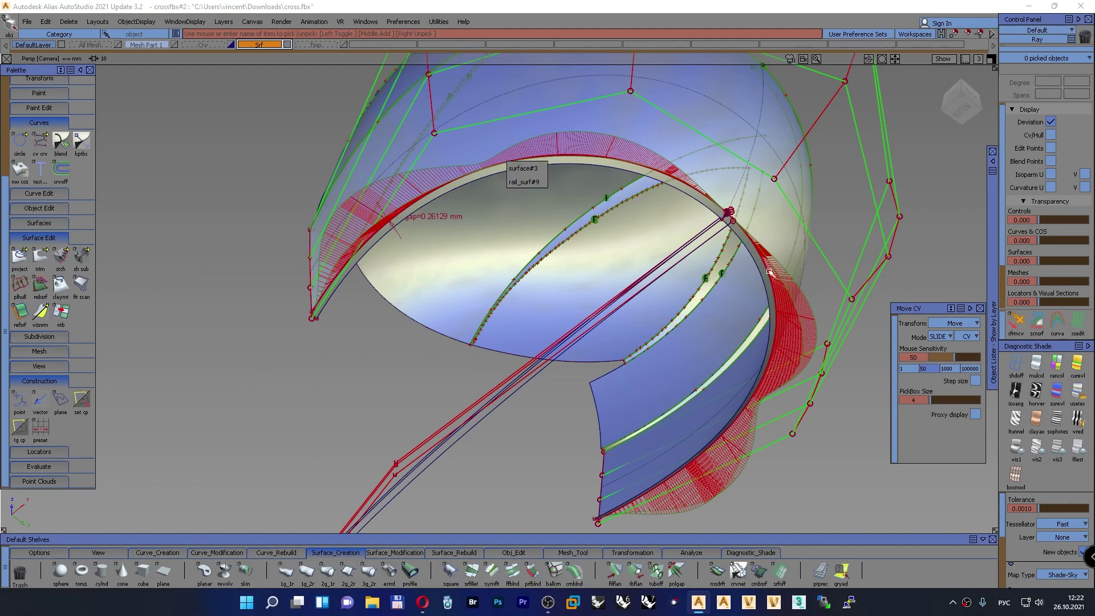
# Remove the curvature comb and the gap locator from the bottom rail surface's edge
pyautogui.keyDown('alt'); pyautogui.keyDown('shift'); pyautogui.moveTo(735, 236); pyautogui.dragTo(525, 348); pyautogui.keyUp('shift'); pyautogui.keyUp('alt')
pyautogui.keyDown('ctrl'); pyautogui.keyDown('shift'); pyautogui.moveTo(245, 332); pyautogui.dragTo(240, 504); pyautogui.keyUp('shift'); pyautogui.keyUp('ctrl')
pyautogui.keyDown('ctrl'); pyautogui.keyDown('shift'); pyautogui.moveTo(261, 316); pyautogui.dragTo(263, 287); pyautogui.keyUp('shift'); pyautogui.keyUp('ctrl')
pyautogui.keyDown('alt'); pyautogui.keyDown('shift'); pyautogui.moveTo(393, 313); pyautogui.dragTo(384, 327, button='right'); pyautogui.keyUp('shift'); pyautogui.keyUp('alt')
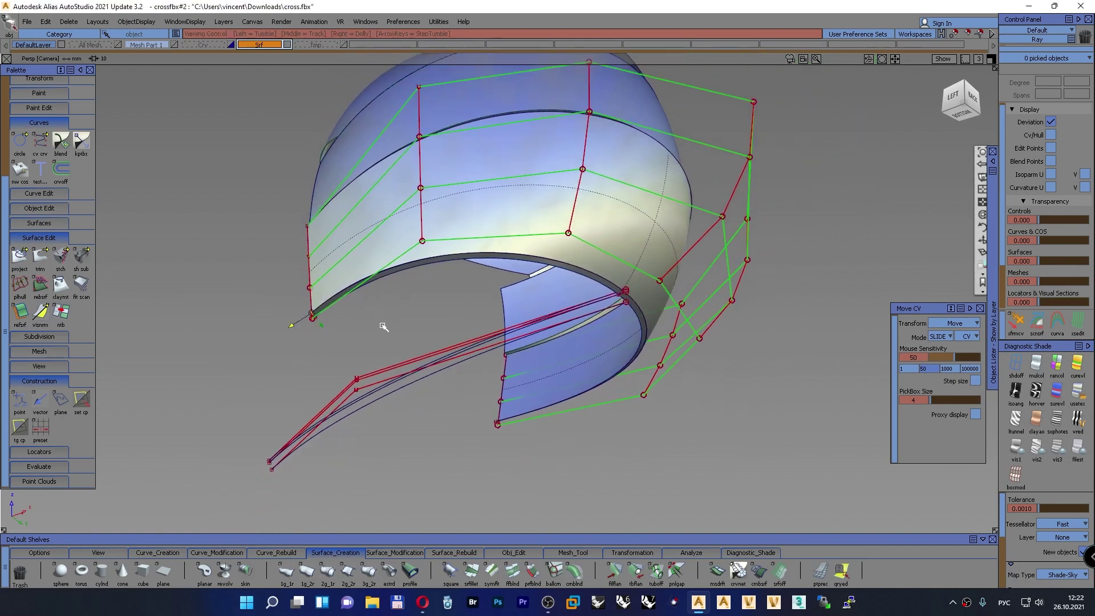
pyautogui.keyDown('alt'); pyautogui.keyDown('shift'); pyautogui.moveTo(384, 327); pyautogui.dragTo(367, 313); pyautogui.keyUp('shift'); pyautogui.keyUp('alt')
pyautogui.keyDown('ctrl'); pyautogui.keyDown('shift'); pyautogui.moveTo(230, 311); pyautogui.dragTo(231, 336); pyautogui.keyUp('shift'); pyautogui.keyUp('ctrl')
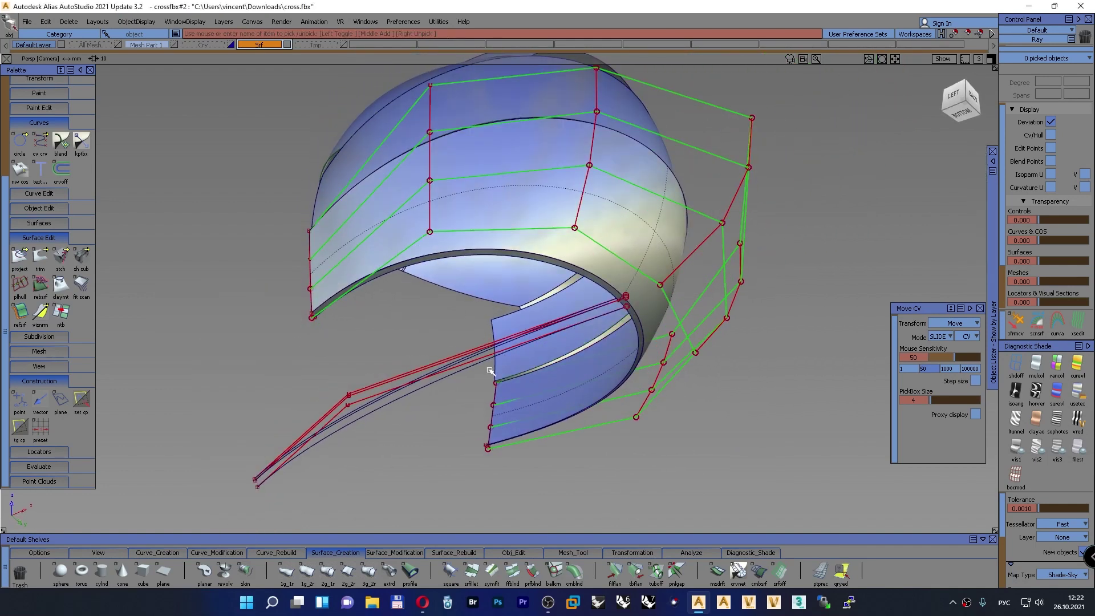
# Select all the helmet surfaces and section curves, hide their CVs and hulls, and clear the selection
pyautogui.moveTo(745, 471); pyautogui.dragTo(297, 151)
pyautogui.keyDown('ctrl'); pyautogui.keyDown('shift'); pyautogui.moveTo(298, 151); pyautogui.dragTo(262, 163, button='right'); pyautogui.keyUp('shift'); pyautogui.keyUp('ctrl')
pyautogui.keyDown('ctrl'); pyautogui.keyDown('shift'); pyautogui.moveTo(261, 163); pyautogui.dragTo(303, 262); pyautogui.keyUp('shift'); pyautogui.keyUp('ctrl')
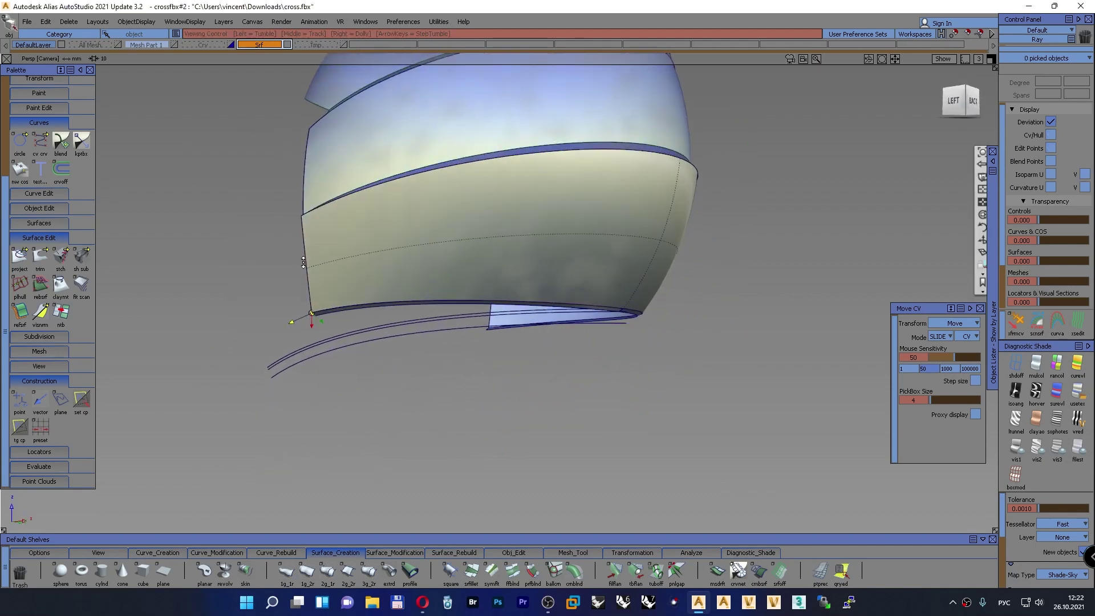
# Make the Mesh Part 1 layer visible in the left view
pyautogui.keyDown('alt'); pyautogui.keyDown('shift'); pyautogui.moveTo(335, 296); pyautogui.dragTo(409, 313); pyautogui.keyUp('shift'); pyautogui.keyUp('alt')
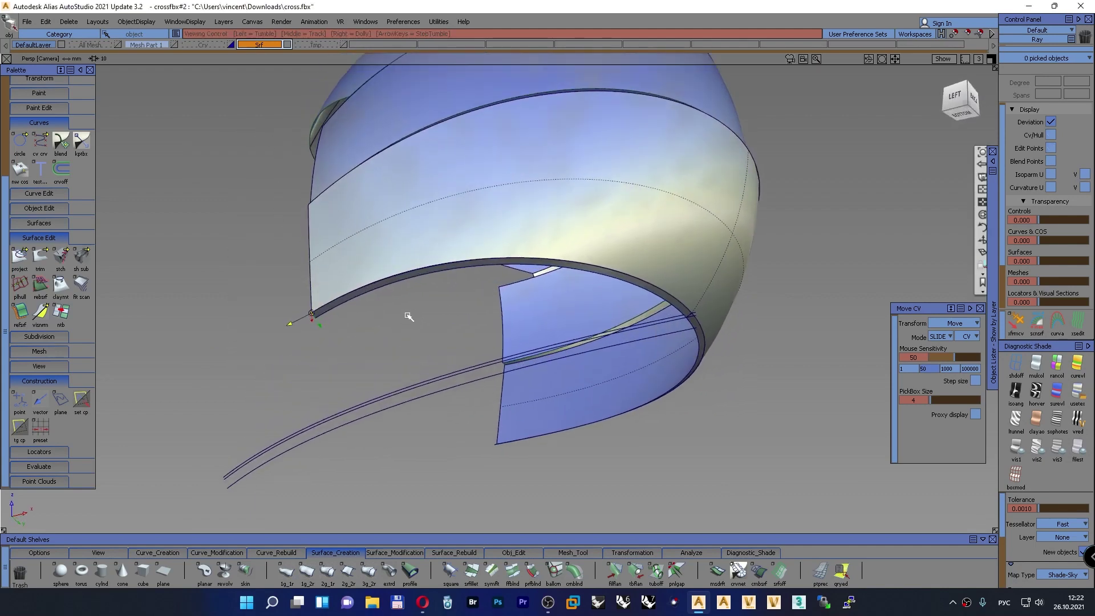
pyautogui.press('F7')
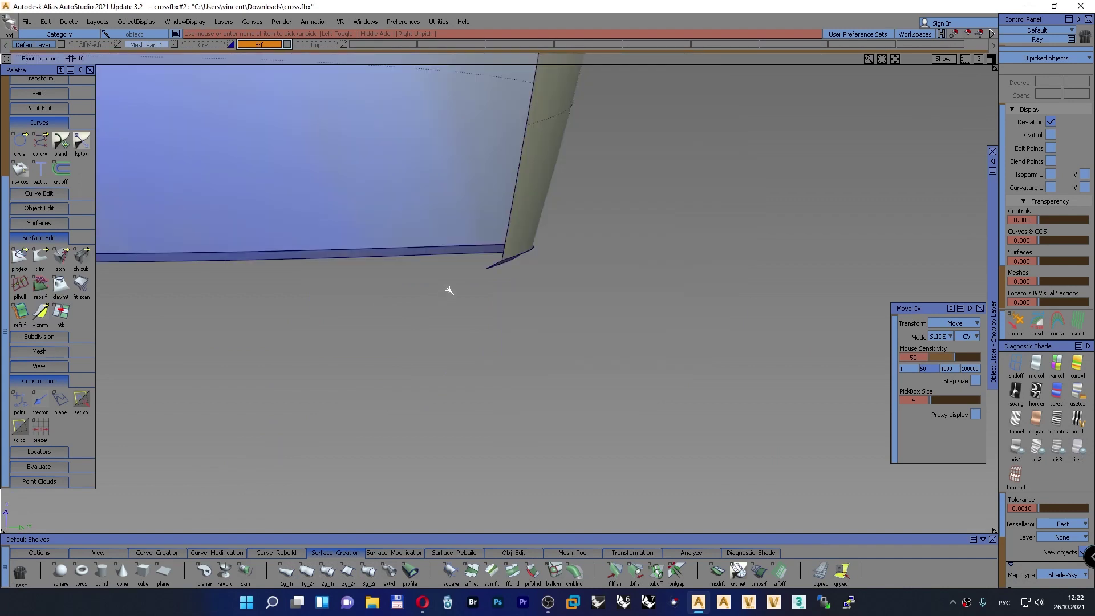
pyautogui.press('F6')
pyautogui.scroll(-3, 455, 287)
pyautogui.keyDown('alt'); pyautogui.keyDown('shift'); pyautogui.moveTo(516, 269); pyautogui.dragTo(440, 262, button='middle'); pyautogui.keyUp('shift'); pyautogui.keyUp('alt')
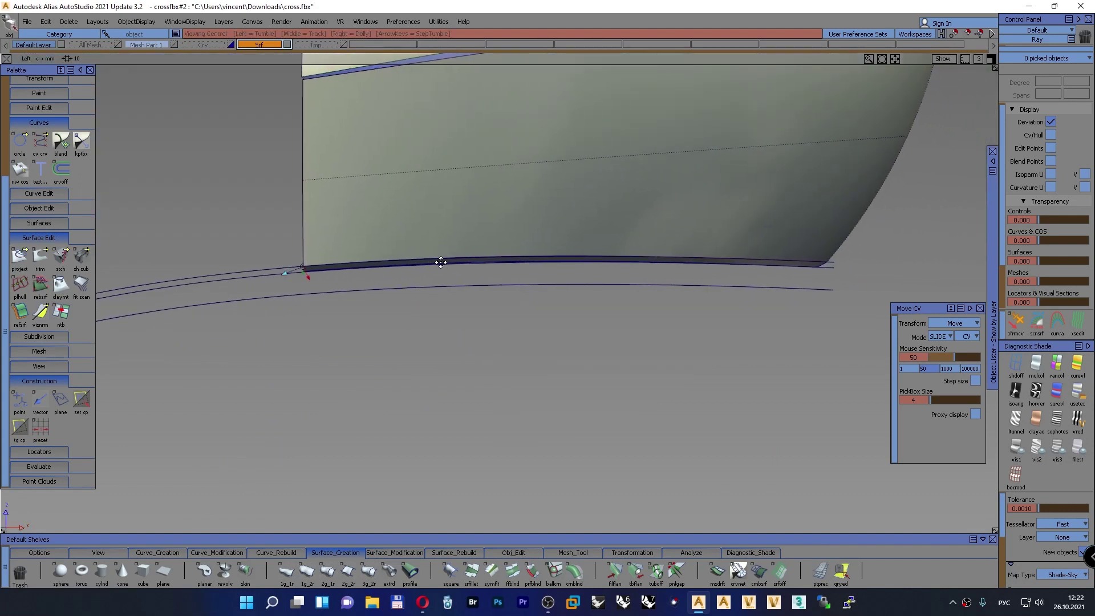
pyautogui.keyDown('alt'); pyautogui.keyDown('shift'); pyautogui.moveTo(440, 262); pyautogui.dragTo(406, 285); pyautogui.keyUp('shift'); pyautogui.keyUp('alt')
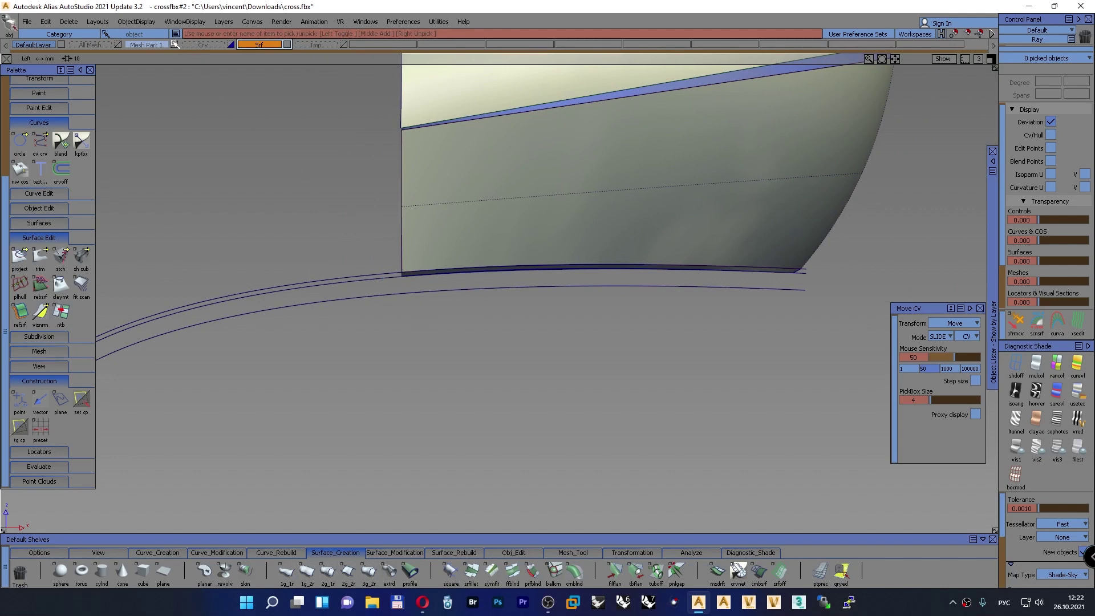
pyautogui.click(175, 44)
# Set the surface transparency to 0.630 and change the Mesh Part 1 layer's state so its wireframe shows in red
pyautogui.scroll(3, 799, 295)
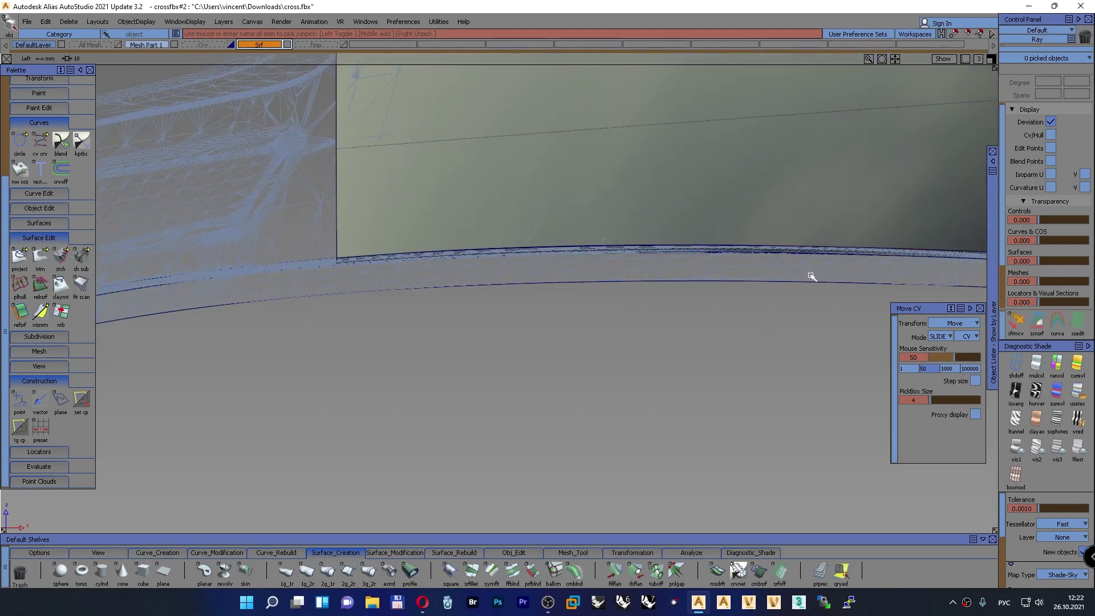
pyautogui.keyDown('alt'); pyautogui.keyDown('shift'); pyautogui.moveTo(755, 262); pyautogui.dragTo(466, 309); pyautogui.keyUp('shift'); pyautogui.keyUp('alt')
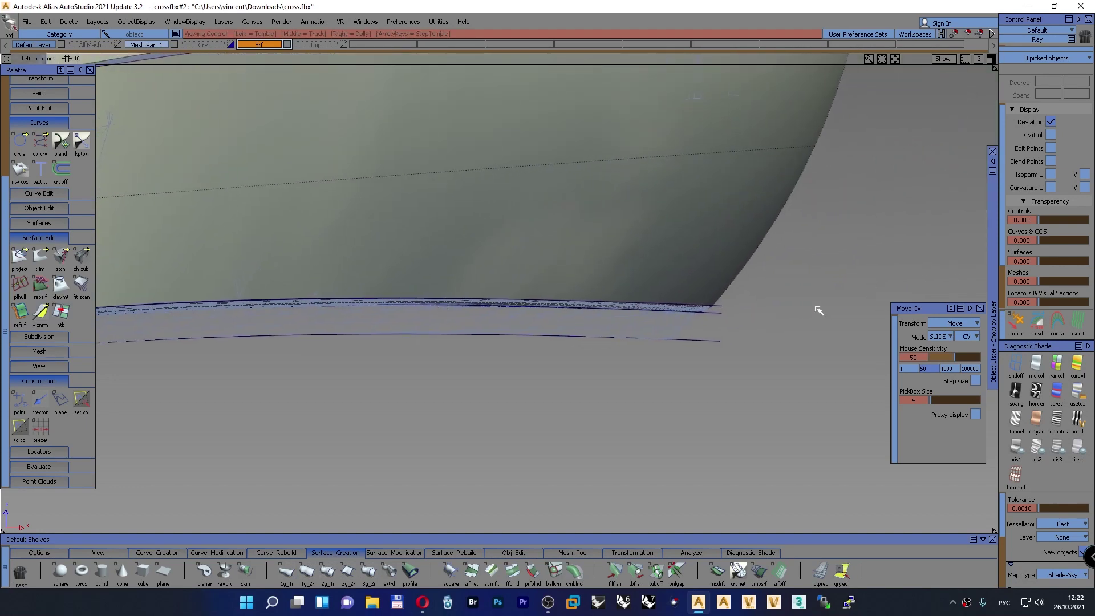
pyautogui.keyDown('alt'); pyautogui.keyDown('shift'); pyautogui.click(702, 314); pyautogui.keyUp('shift'); pyautogui.keyUp('alt')
pyautogui.moveTo(702, 314)
pyautogui.keyDown('alt'); pyautogui.keyDown('shift'); pyautogui.mouseDown(button='right')
pyautogui.moveTo(723, 325)
pyautogui.moveTo(745, 276)
pyautogui.mouseUp(button='right'); pyautogui.keyUp('shift'); pyautogui.keyUp('alt')
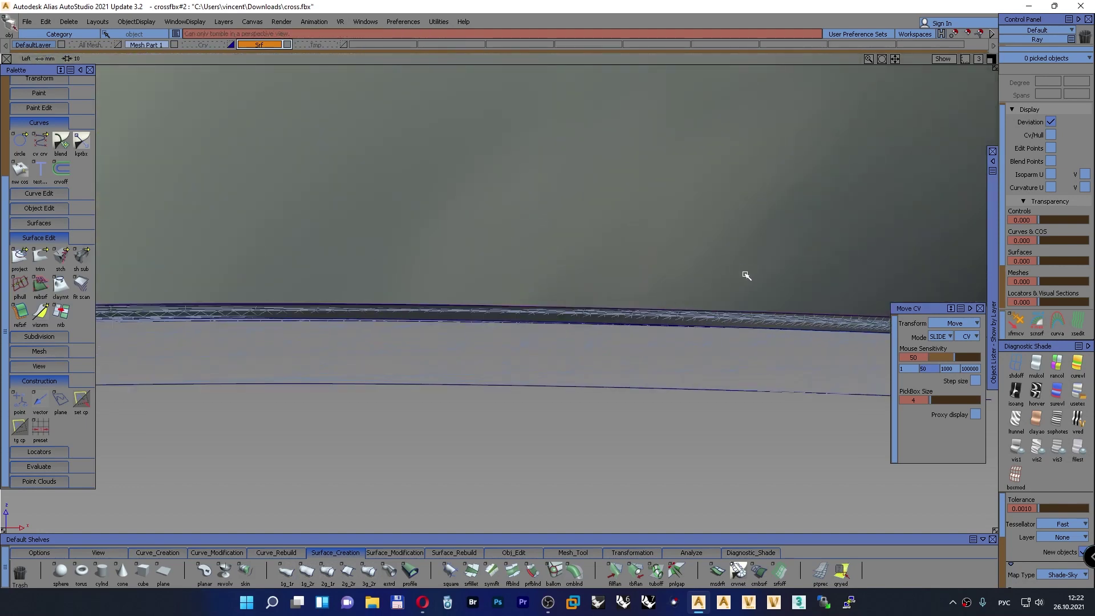
pyautogui.keyDown('alt'); pyautogui.keyDown('shift'); pyautogui.moveTo(745, 276); pyautogui.dragTo(391, 200, button='middle'); pyautogui.keyUp('shift'); pyautogui.keyUp('alt')
pyautogui.keyDown('alt'); pyautogui.keyDown('shift'); pyautogui.moveTo(606, 298); pyautogui.dragTo(608, 283, button='right'); pyautogui.keyUp('shift'); pyautogui.keyUp('alt')
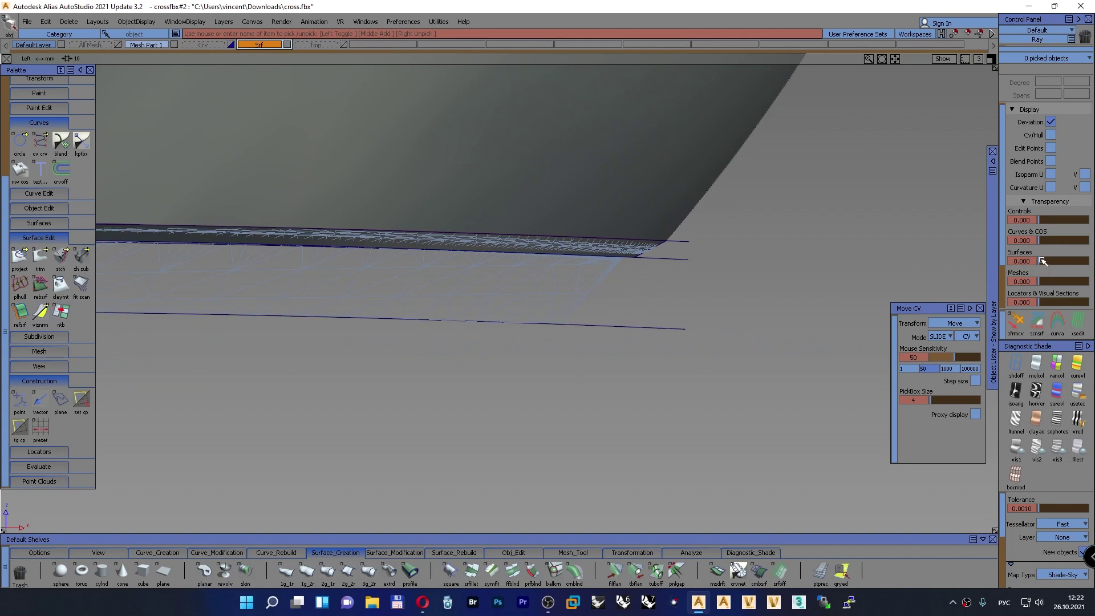
pyautogui.scroll(-1, 1042, 261)
pyautogui.moveTo(1041, 251); pyautogui.dragTo(1064, 249)
pyautogui.click(150, 47)
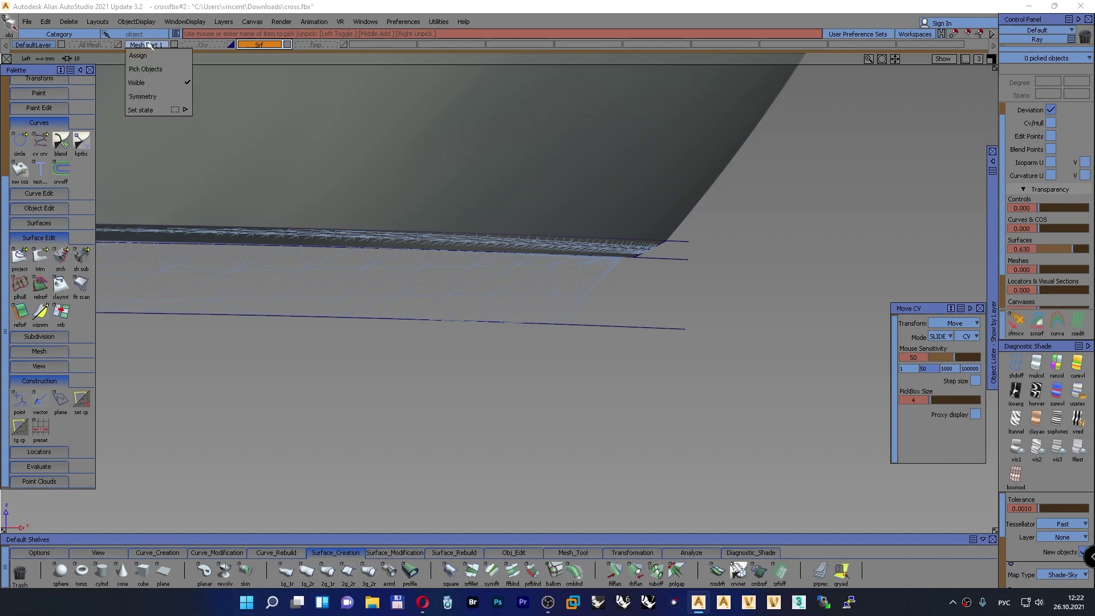
pyautogui.click(220, 115)
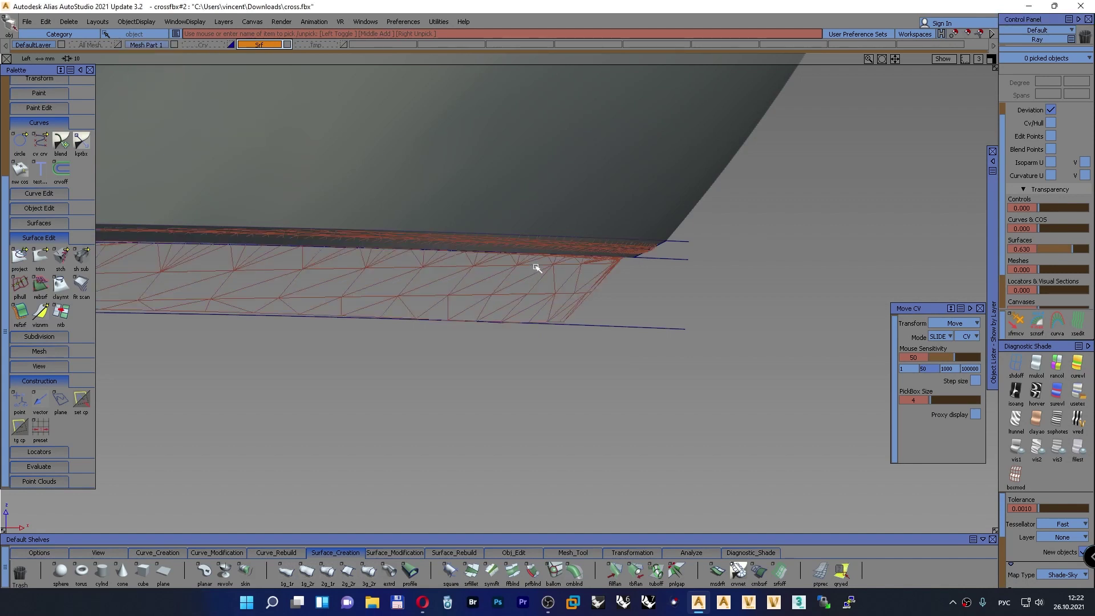
# Draw a degree 1 edit-point line between the middle and lowest section curves, along the mesh's slanted rear edge
pyautogui.keyDown('alt'); pyautogui.keyDown('shift'); pyautogui.moveTo(638, 254); pyautogui.dragTo(678, 256, button='right'); pyautogui.keyUp('shift'); pyautogui.keyUp('alt')
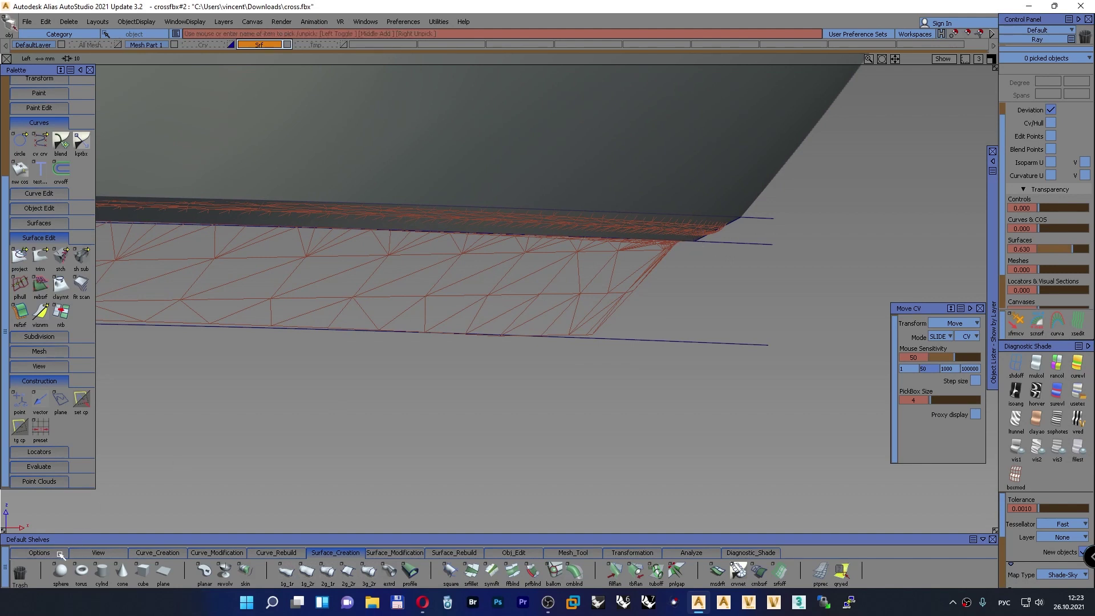
pyautogui.click(145, 553)
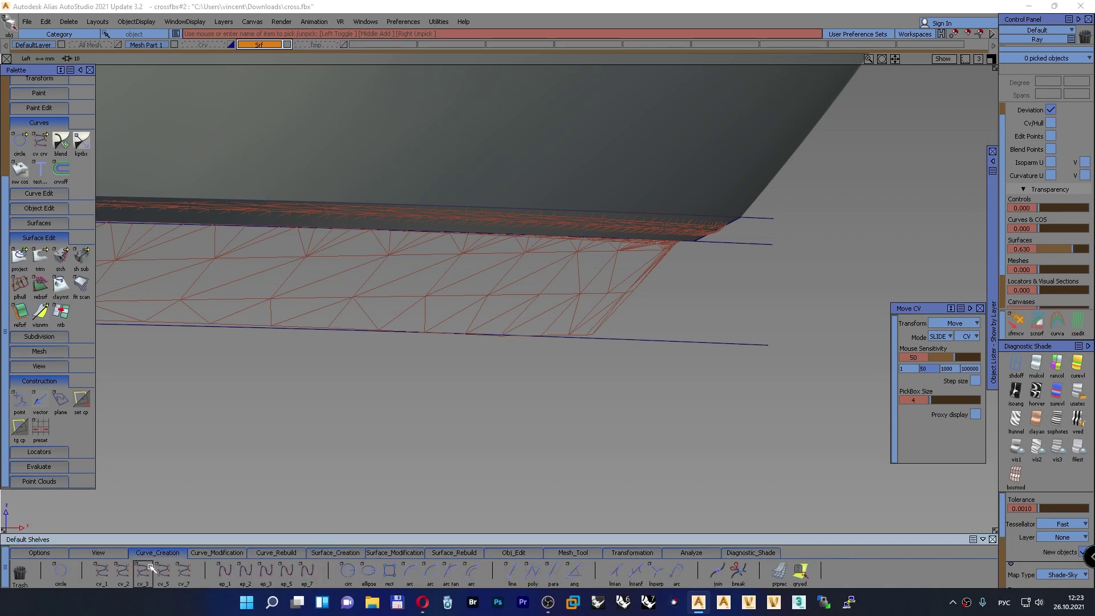
pyautogui.click(699, 242)
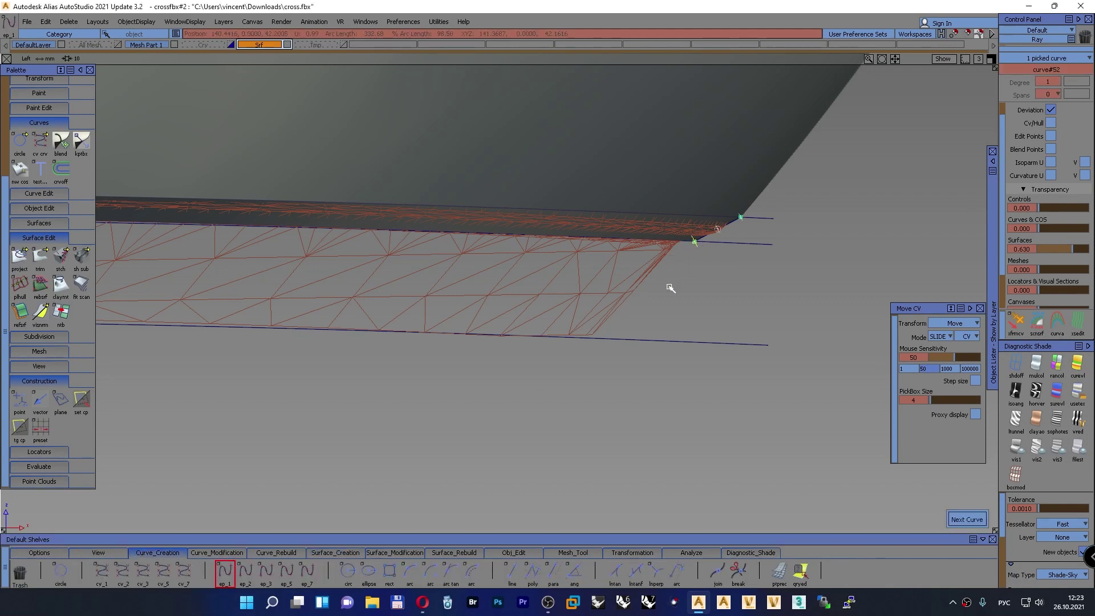
pyautogui.click(601, 340)
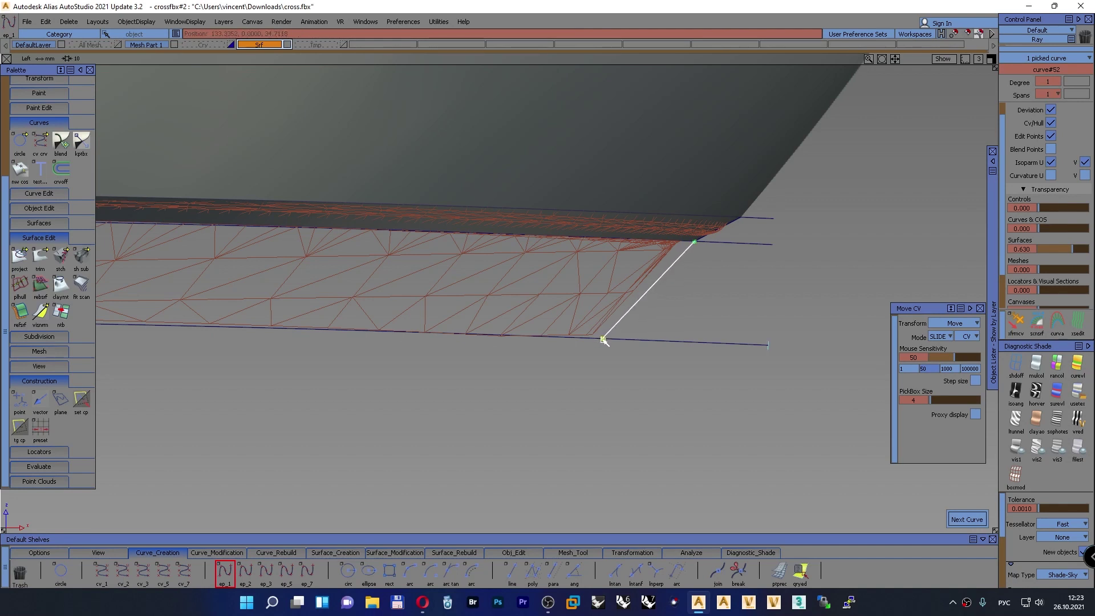
pyautogui.moveTo(603, 340); pyautogui.dragTo(606, 340)
pyautogui.keyDown('alt'); pyautogui.keyDown('shift'); pyautogui.moveTo(604, 337); pyautogui.dragTo(371, 359, button='right'); pyautogui.keyUp('shift'); pyautogui.keyUp('alt')
pyautogui.keyDown('alt'); pyautogui.keyDown('shift'); pyautogui.moveTo(371, 360); pyautogui.dragTo(618, 352, button='middle'); pyautogui.keyUp('shift'); pyautogui.keyUp('alt')
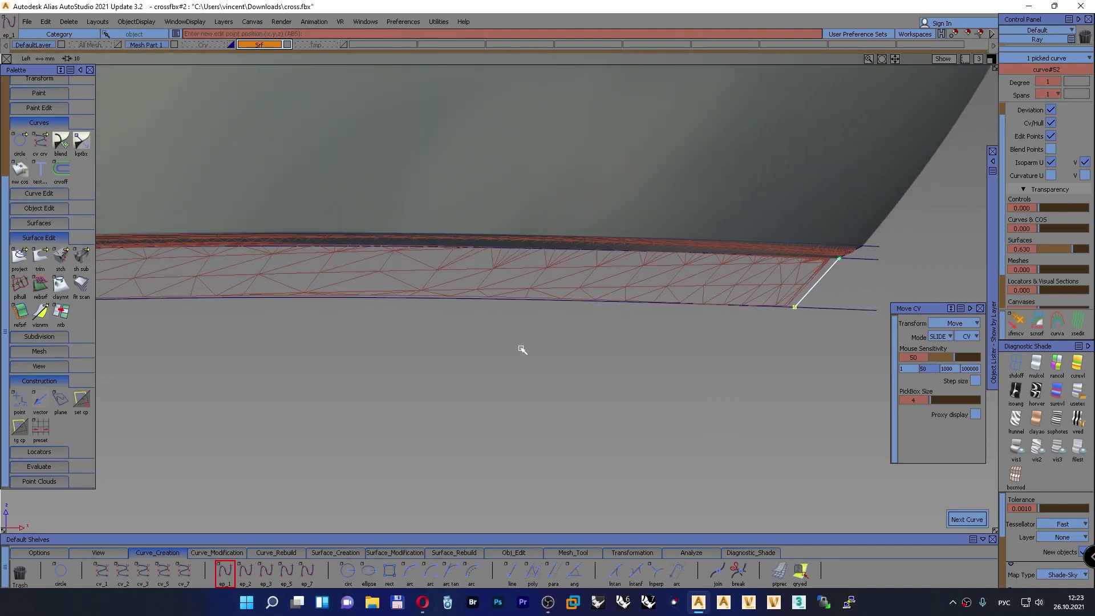
# Duplicate the slanted line in place by copy and paste, with the surfaces hidden
pyautogui.press('space')
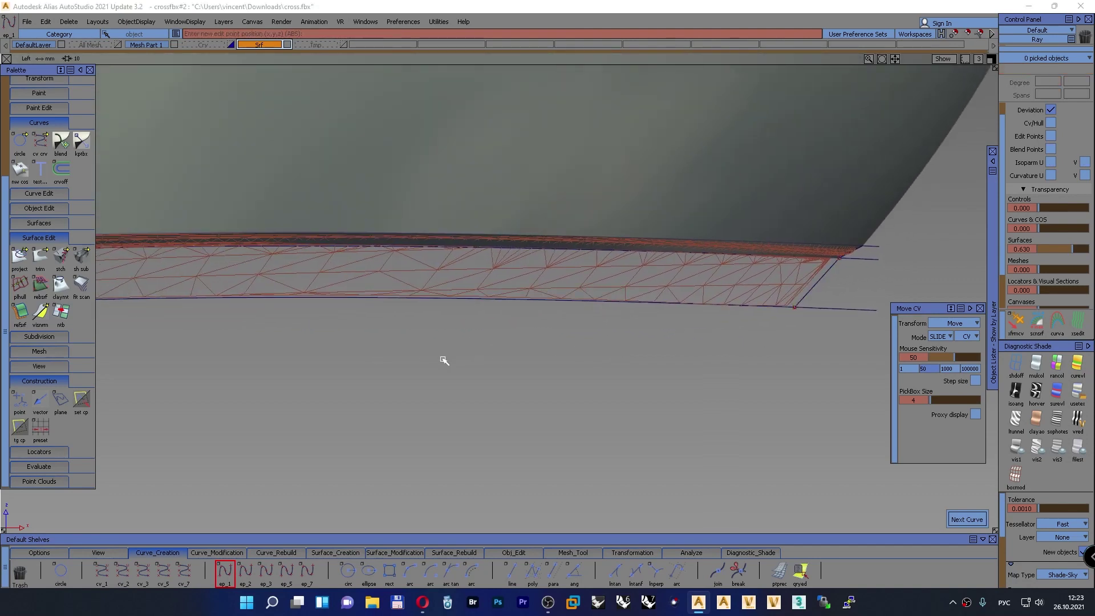
pyautogui.keyDown('ctrl'); pyautogui.keyDown('shift'); pyautogui.click(467, 355); pyautogui.keyUp('shift'); pyautogui.keyUp('ctrl')
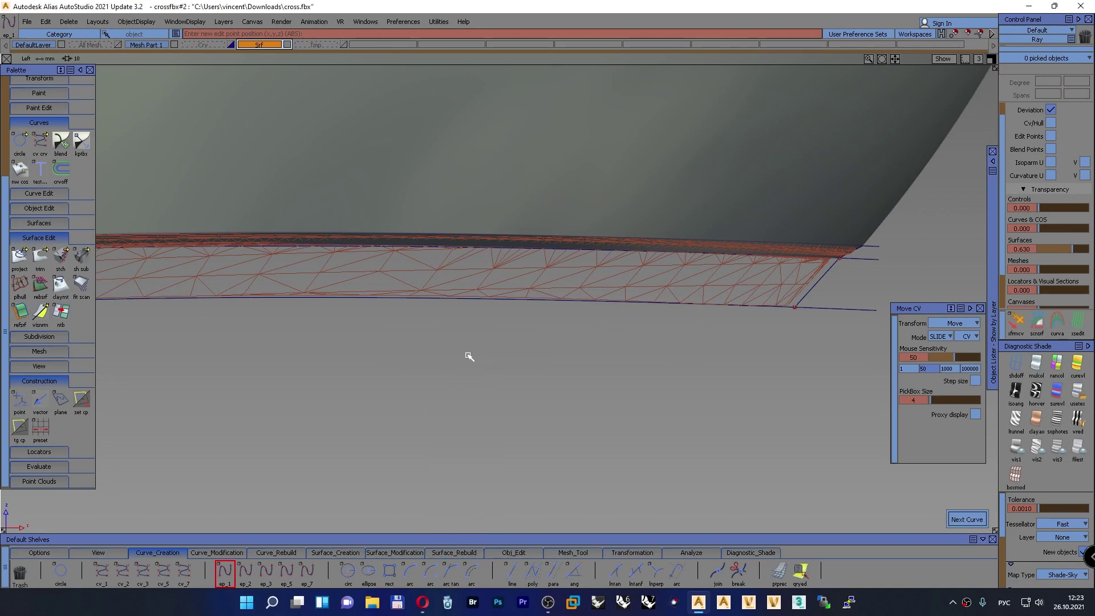
pyautogui.hotkey('ctrl', 'v')
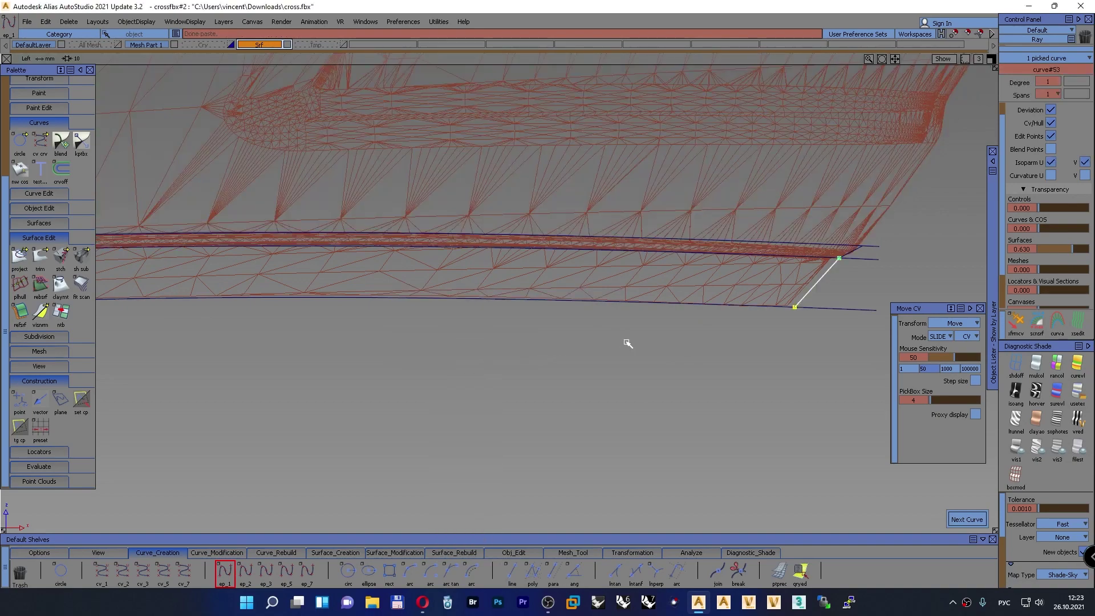
# Move the pasted line from the centre plane to the front end of the side surface's lower edge
pyautogui.press('F5')
pyautogui.keyDown('alt'); pyautogui.keyDown('shift'); pyautogui.moveTo(627, 339); pyautogui.dragTo(528, 320, button='right'); pyautogui.keyUp('shift'); pyautogui.keyUp('alt')
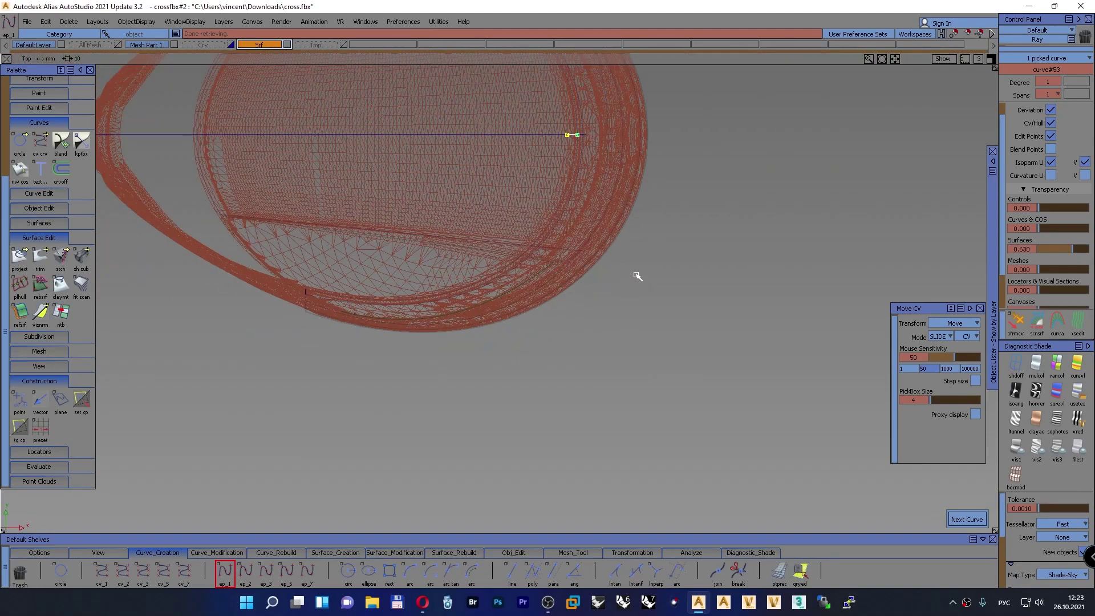
pyautogui.press('F8')
pyautogui.keyDown('alt'); pyautogui.keyDown('shift'); pyautogui.moveTo(552, 301); pyautogui.dragTo(540, 410); pyautogui.keyUp('shift'); pyautogui.keyUp('alt')
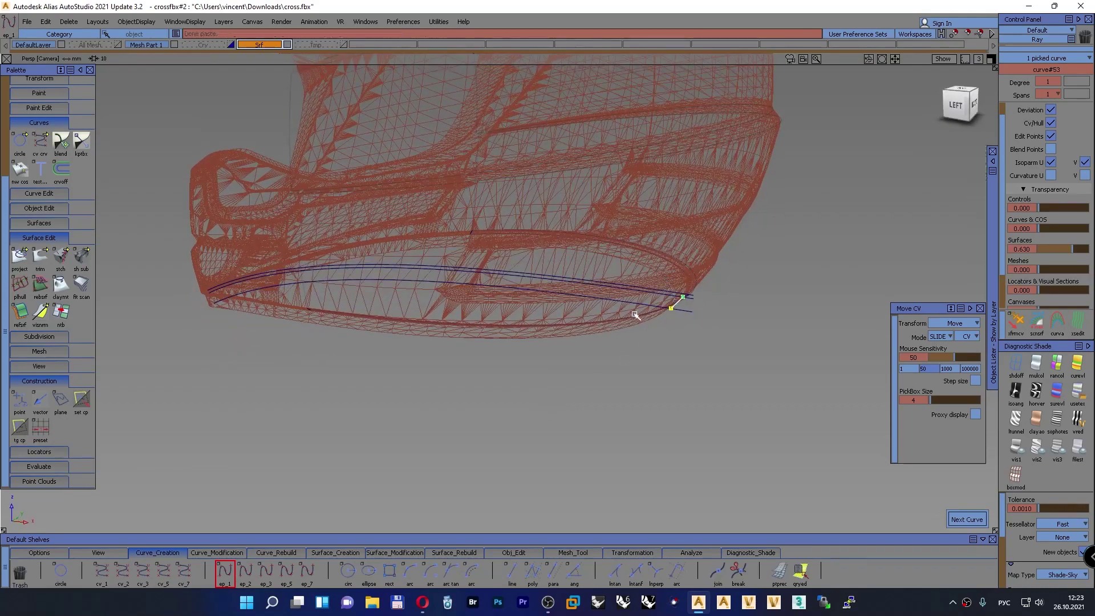
pyautogui.keyDown('ctrl'); pyautogui.keyDown('shift'); pyautogui.moveTo(788, 291); pyautogui.dragTo(790, 263, button='middle'); pyautogui.keyUp('shift'); pyautogui.keyUp('ctrl')
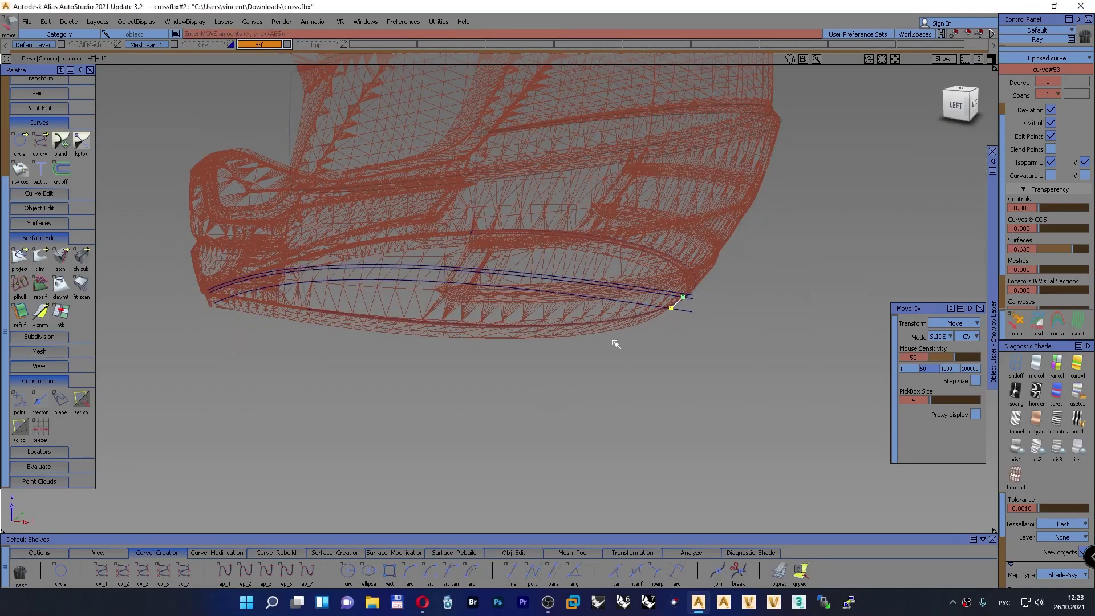
pyautogui.keyDown('alt'); pyautogui.keyDown('shift'); pyautogui.click(470, 325); pyautogui.keyUp('shift'); pyautogui.keyUp('alt')
pyautogui.moveTo(471, 325)
pyautogui.keyDown('alt'); pyautogui.keyDown('shift'); pyautogui.mouseDown(button='right')
pyautogui.moveTo(391, 386)
pyautogui.moveTo(499, 424)
pyautogui.mouseUp(button='right'); pyautogui.keyUp('shift'); pyautogui.keyUp('alt')
pyautogui.moveTo(499, 425)
pyautogui.keyDown('alt'); pyautogui.keyDown('shift'); pyautogui.mouseDown()
pyautogui.moveTo(434, 358)
pyautogui.moveTo(351, 340)
pyautogui.moveTo(178, 383)
pyautogui.mouseUp(); pyautogui.keyUp('shift'); pyautogui.keyUp('alt')
# Rotate the slanted line at the side surface's front end to -90 degrees about Z
pyautogui.press('F5')
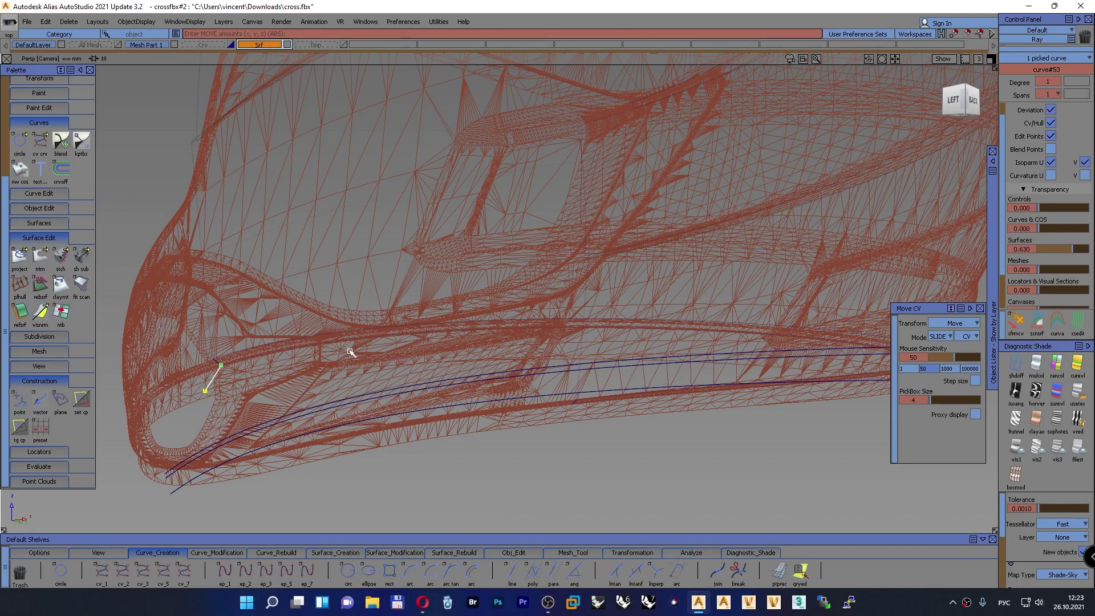
pyautogui.press('F2')
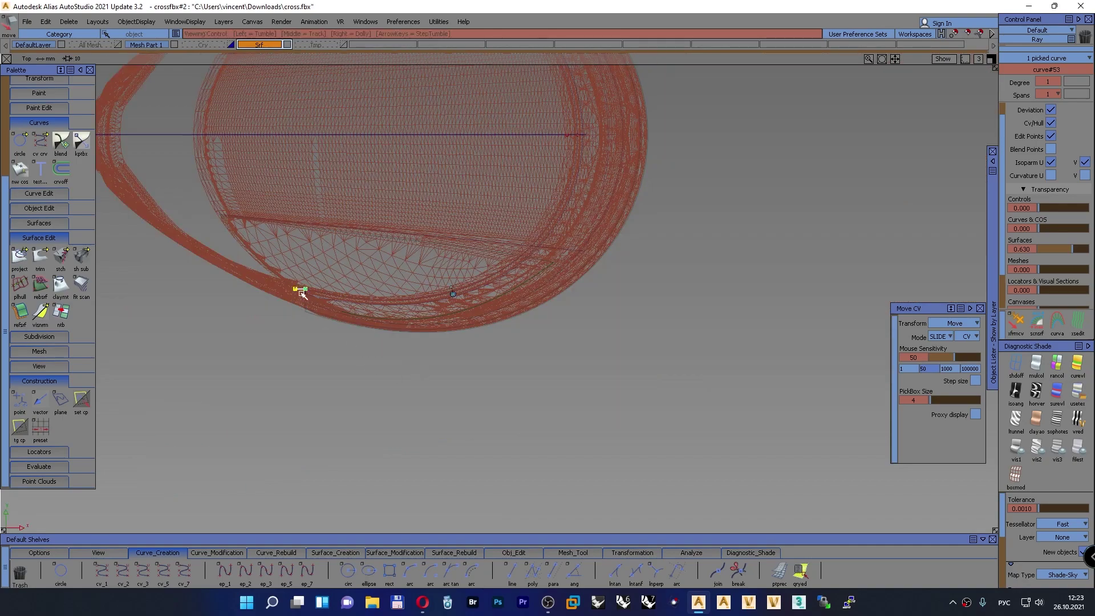
pyautogui.keyDown('alt'); pyautogui.keyDown('shift'); pyautogui.moveTo(302, 294); pyautogui.dragTo(372, 176, button='right'); pyautogui.keyUp('shift'); pyautogui.keyUp('alt')
pyautogui.keyDown('alt'); pyautogui.keyDown('shift'); pyautogui.moveTo(314, 233); pyautogui.dragTo(747, 210, button='middle'); pyautogui.keyUp('shift'); pyautogui.keyUp('alt')
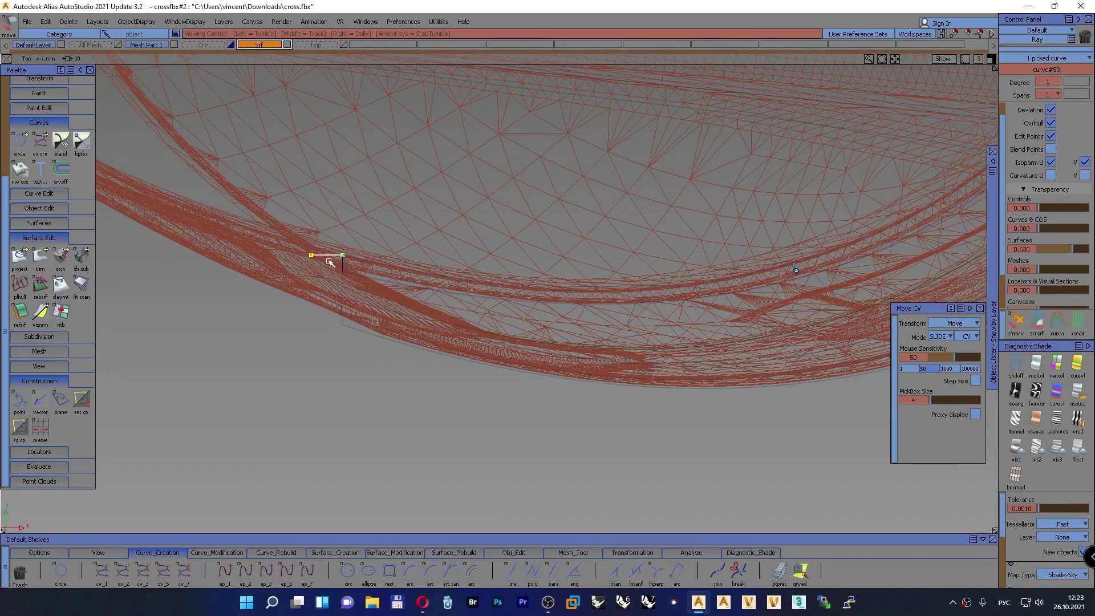
pyautogui.keyDown('alt'); pyautogui.keyDown('shift'); pyautogui.moveTo(327, 256); pyautogui.dragTo(354, 190, button='right'); pyautogui.keyUp('shift'); pyautogui.keyUp('alt')
pyautogui.keyDown('alt'); pyautogui.keyDown('shift'); pyautogui.moveTo(157, 159); pyautogui.dragTo(654, 191, button='middle'); pyautogui.keyUp('shift'); pyautogui.keyUp('alt')
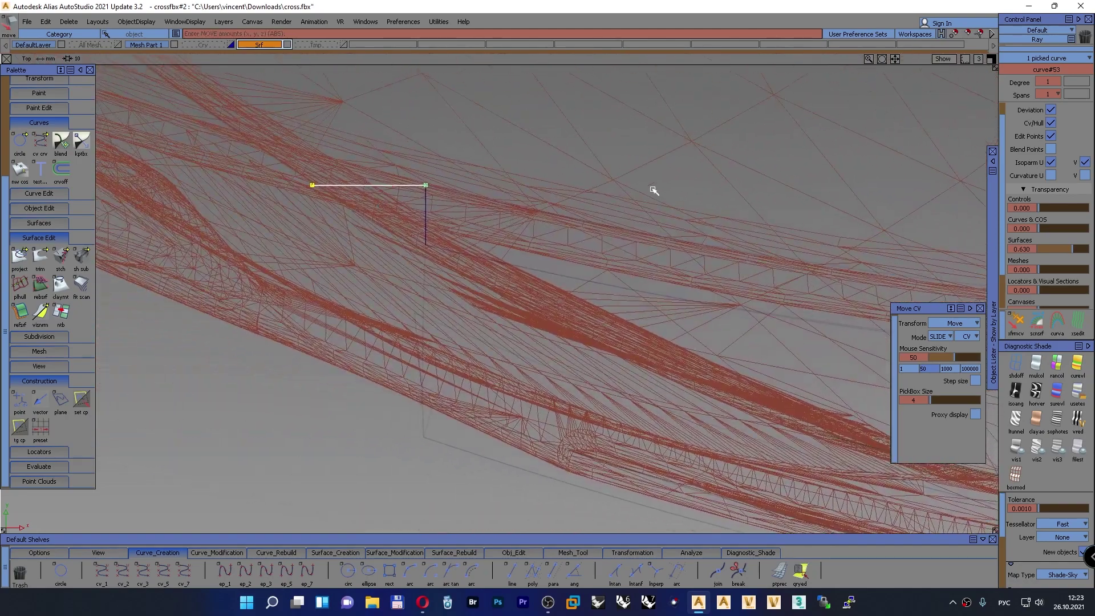
pyautogui.keyDown('ctrl'); pyautogui.keyDown('shift'); pyautogui.moveTo(635, 173); pyautogui.dragTo(633, 154); pyautogui.keyUp('shift'); pyautogui.keyUp('ctrl')
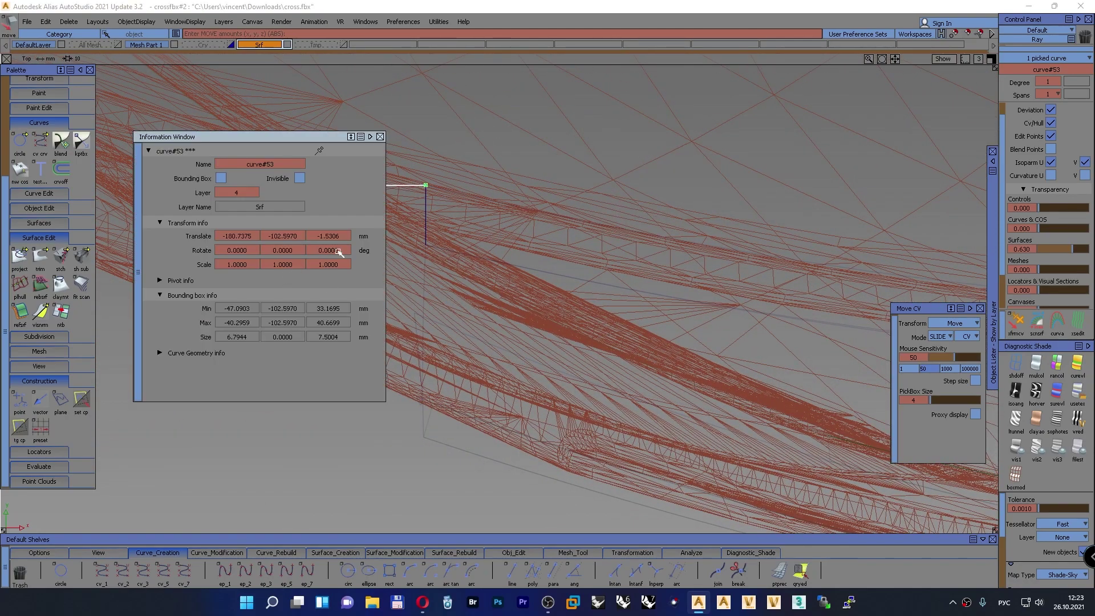
pyautogui.press('Return')
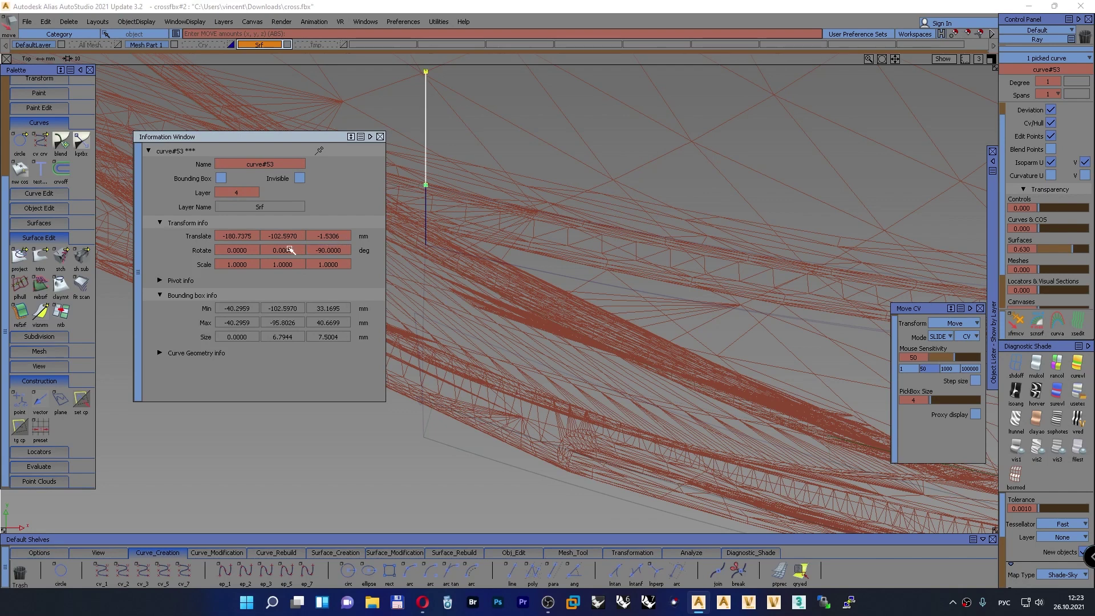
pyautogui.click(379, 136)
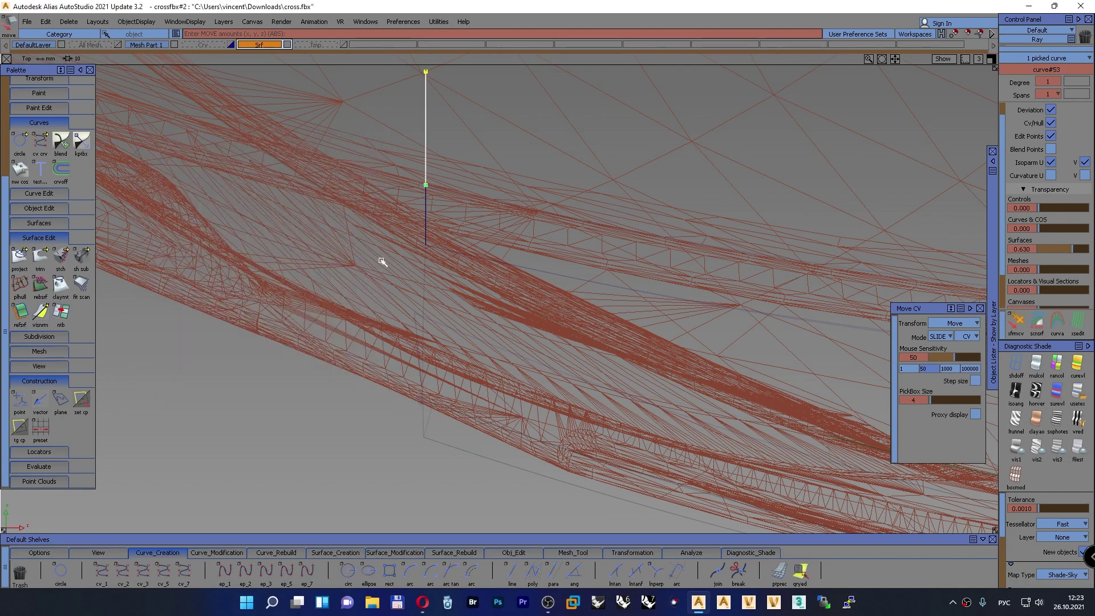
# Mirror the rotated line across the XZ plane to the opposite side of the helmet
pyautogui.click(59, 553)
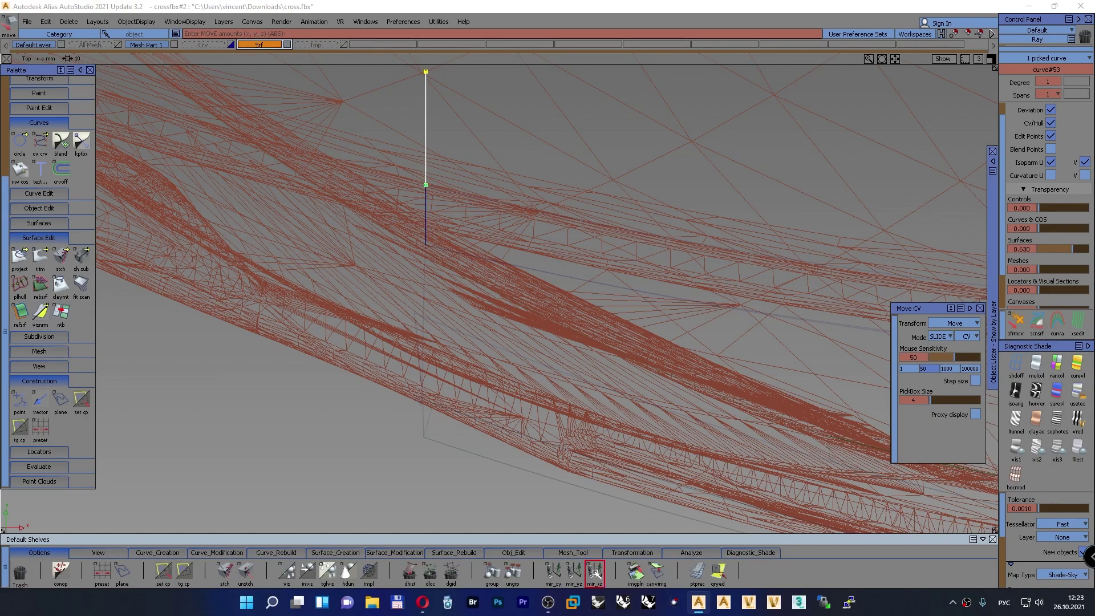
pyautogui.keyDown('ctrl'); pyautogui.keyDown('shift'); pyautogui.moveTo(478, 318); pyautogui.dragTo(479, 290); pyautogui.keyUp('shift'); pyautogui.keyUp('ctrl')
pyautogui.keyDown('alt'); pyautogui.keyDown('shift'); pyautogui.moveTo(531, 317); pyautogui.dragTo(197, 429, button='right'); pyautogui.keyUp('shift'); pyautogui.keyUp('alt')
pyautogui.keyDown('alt'); pyautogui.keyDown('shift'); pyautogui.moveTo(311, 389); pyautogui.dragTo(268, 410, button='middle'); pyautogui.keyUp('shift'); pyautogui.keyUp('alt')
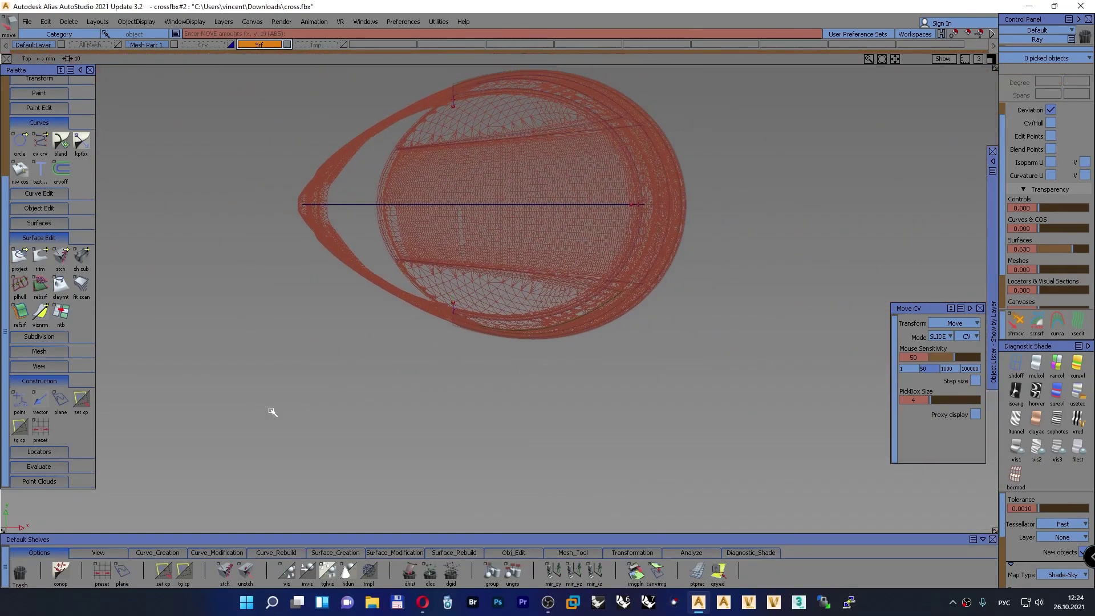
pyautogui.press('F8')
pyautogui.keyDown('alt'); pyautogui.keyDown('shift'); pyautogui.moveTo(423, 405); pyautogui.dragTo(286, 205, button='right'); pyautogui.keyUp('shift'); pyautogui.keyUp('alt')
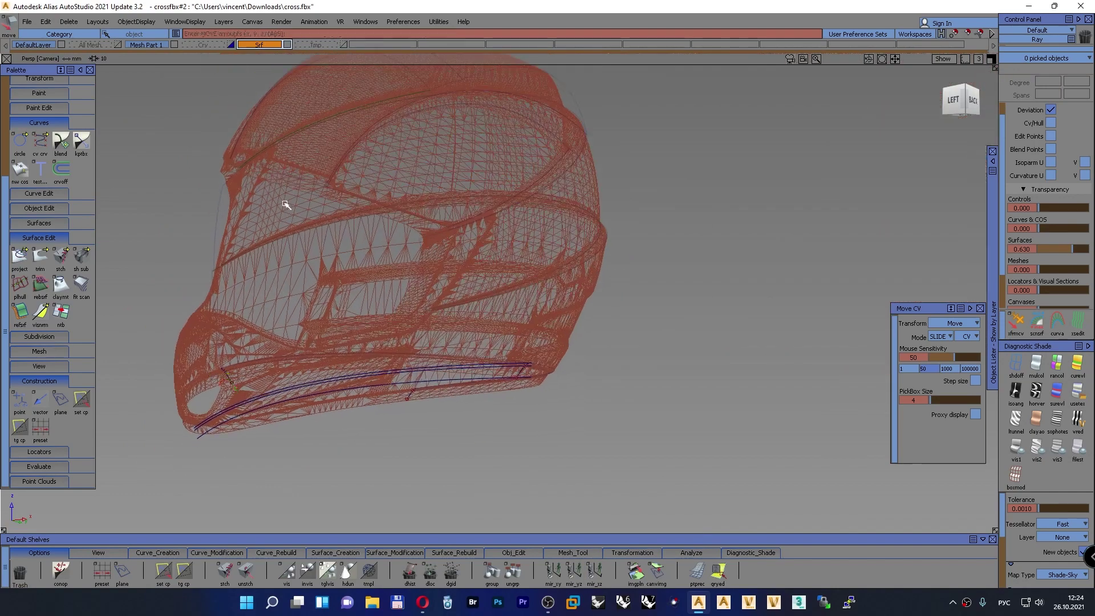
# Hide the mesh layer and assign the three long section curves on the centre plane to the Crv layer
pyautogui.click(184, 46)
pyautogui.keyDown('alt'); pyautogui.keyDown('shift'); pyautogui.moveTo(398, 345); pyautogui.dragTo(379, 405); pyautogui.keyUp('shift'); pyautogui.keyUp('alt')
pyautogui.keyDown('alt'); pyautogui.keyDown('shift'); pyautogui.moveTo(378, 404); pyautogui.dragTo(377, 415, button='right'); pyautogui.keyUp('shift'); pyautogui.keyUp('alt')
pyautogui.keyDown('ctrl'); pyautogui.keyDown('shift'); pyautogui.moveTo(473, 266); pyautogui.dragTo(515, 305); pyautogui.keyUp('shift'); pyautogui.keyUp('ctrl')
pyautogui.moveTo(523, 350); pyautogui.dragTo(478, 317)
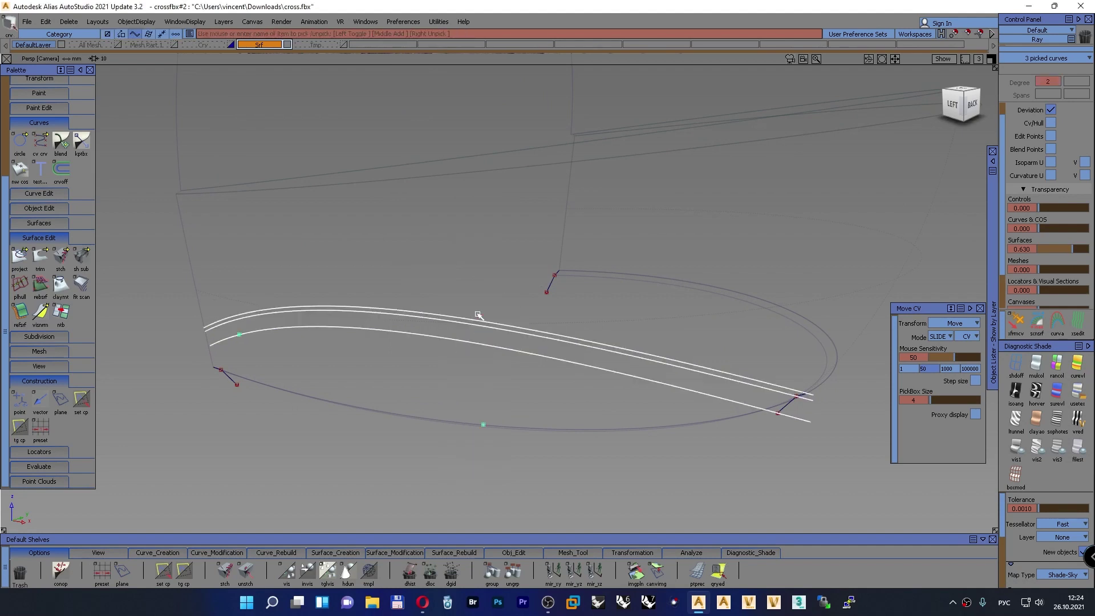
pyautogui.moveTo(194, 47); pyautogui.dragTo(193, 59)
pyautogui.click(194, 56)
pyautogui.keyDown('alt'); pyautogui.keyDown('shift'); pyautogui.moveTo(355, 253); pyautogui.dragTo(379, 224); pyautogui.keyUp('shift'); pyautogui.keyUp('alt')
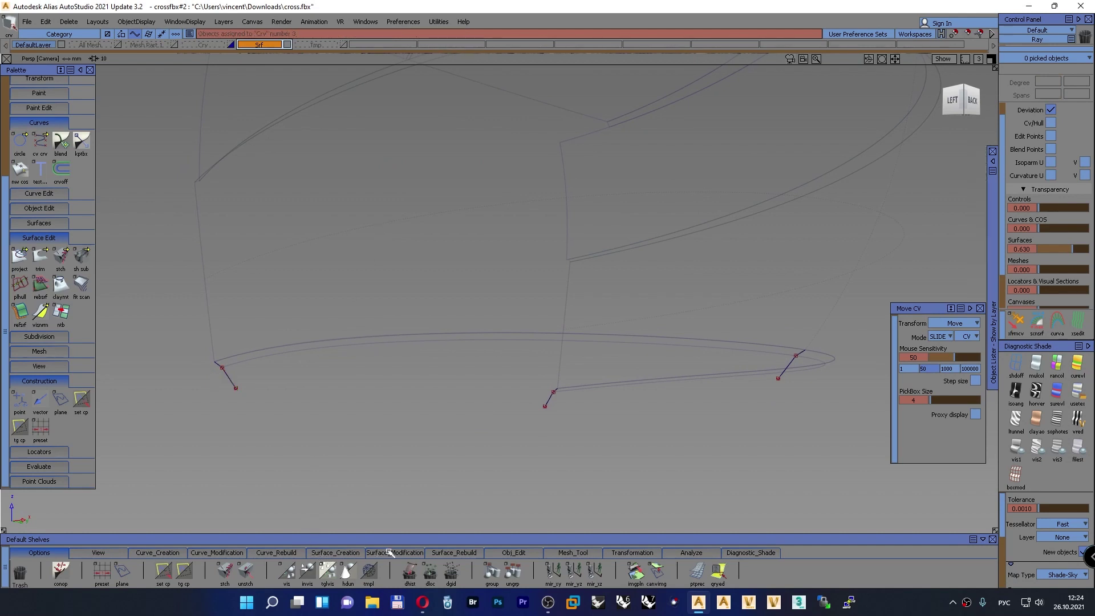
# Build a rail surface with the three slanted lines as generation curves and the side surface's lower edge as the rail
pyautogui.click(349, 553)
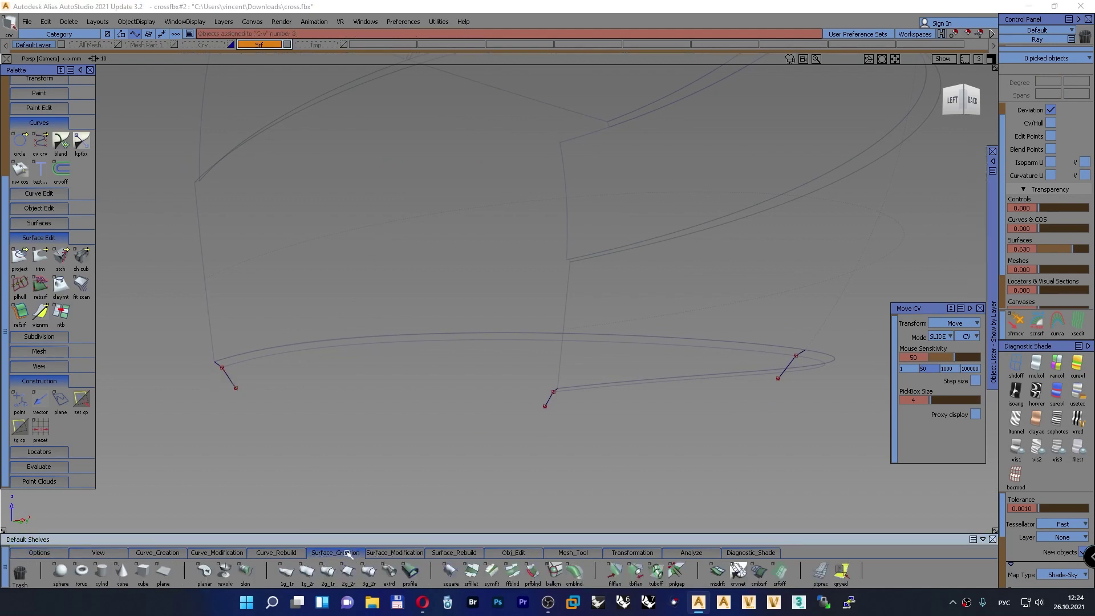
pyautogui.doubleClick(369, 570)
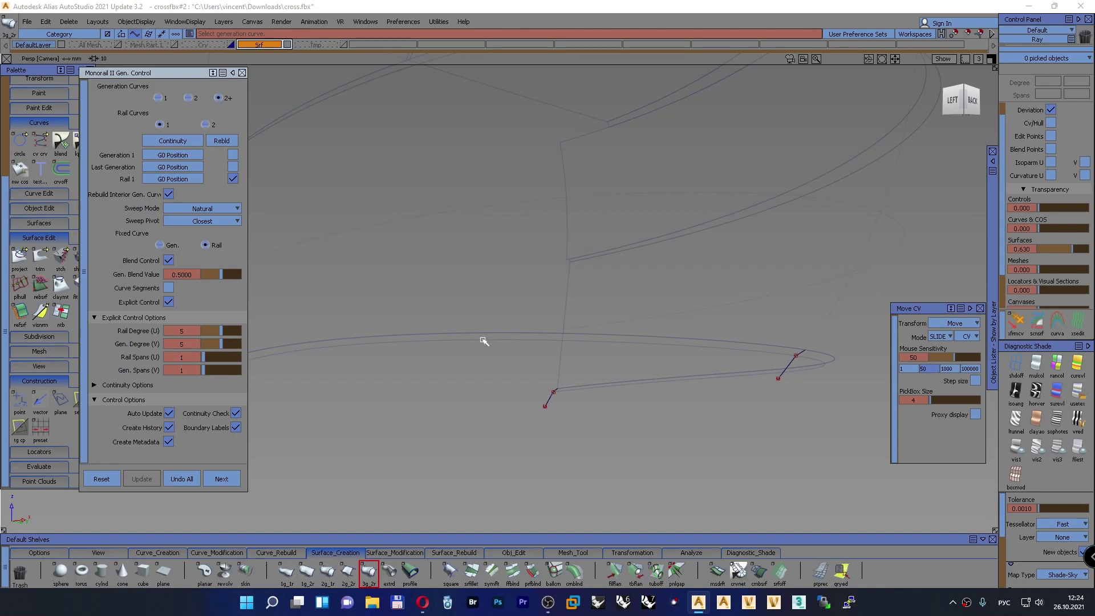
pyautogui.keyDown('alt'); pyautogui.keyDown('shift'); pyautogui.moveTo(483, 341); pyautogui.dragTo(609, 380); pyautogui.keyUp('shift'); pyautogui.keyUp('alt')
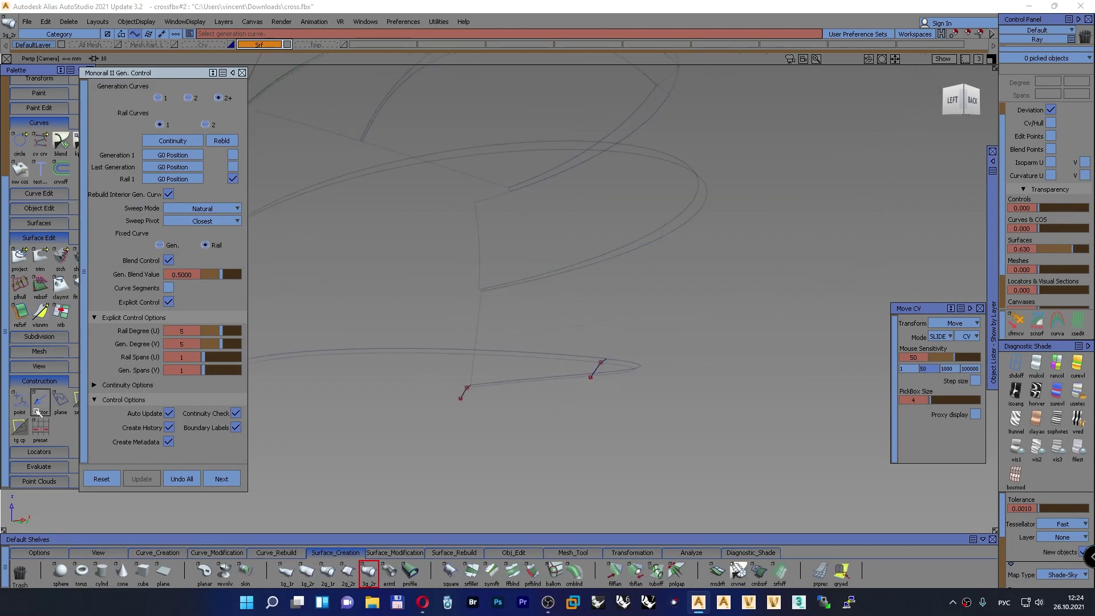
pyautogui.keyDown('alt'); pyautogui.keyDown('shift'); pyautogui.moveTo(251, 386); pyautogui.dragTo(415, 365); pyautogui.keyUp('shift'); pyautogui.keyUp('alt')
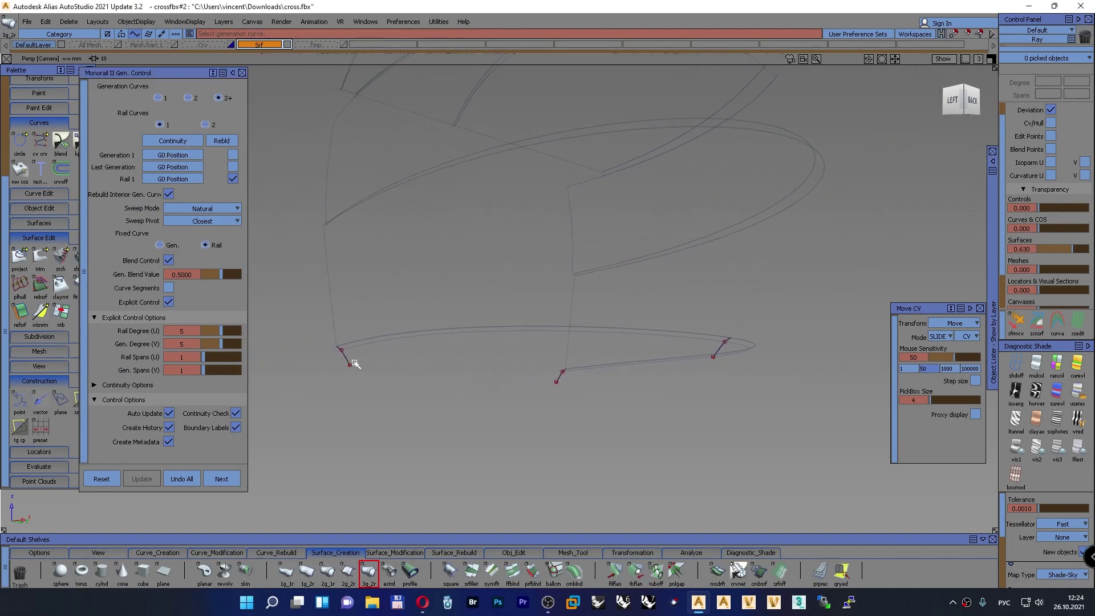
pyautogui.click(722, 352)
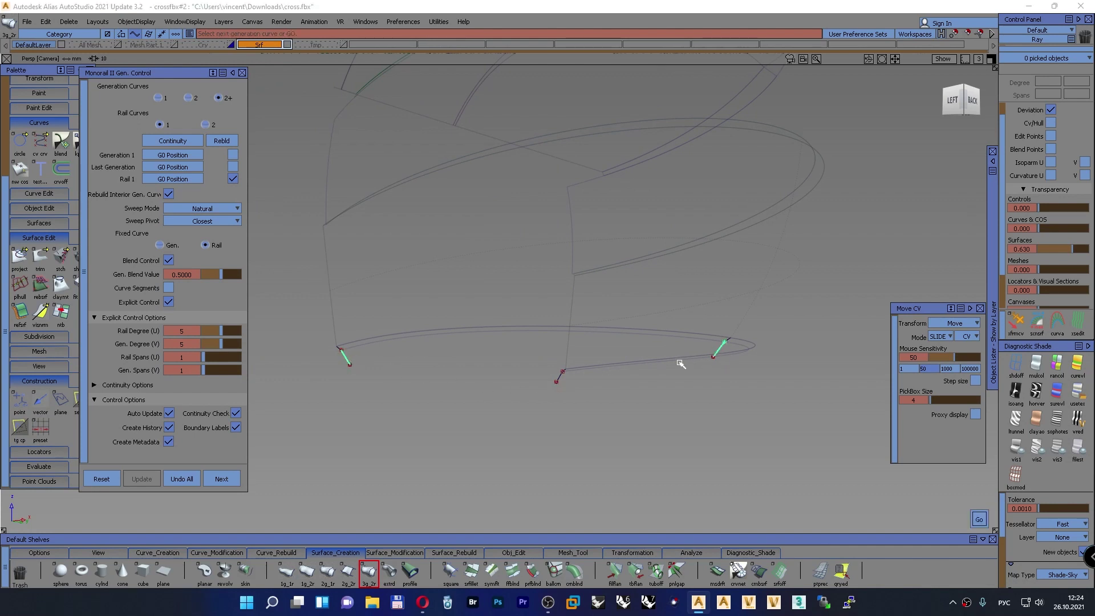
pyautogui.press('space')
pyautogui.click(526, 330)
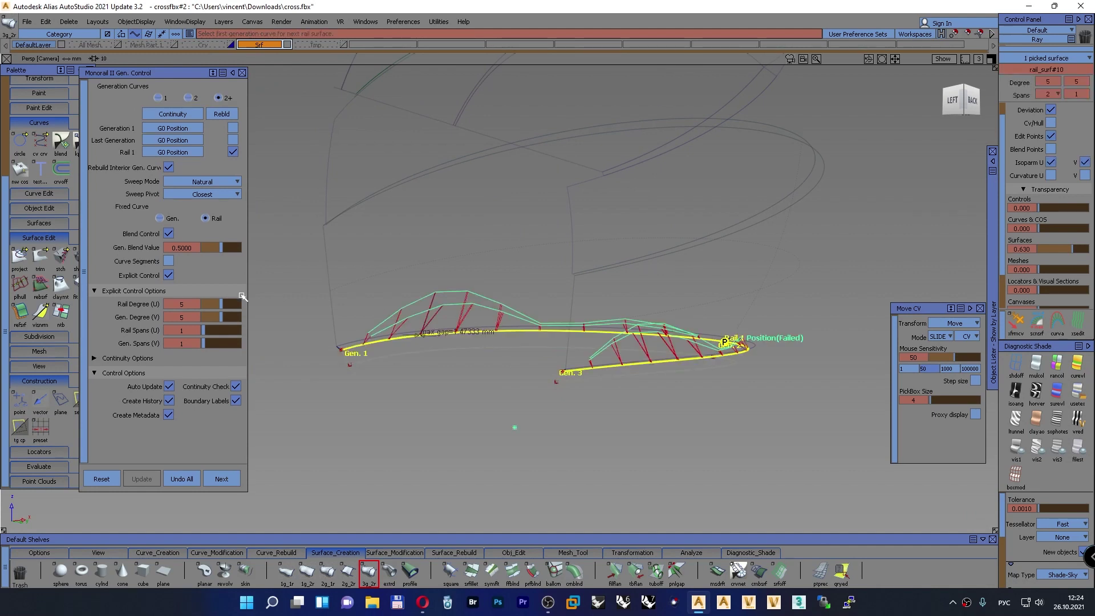
# Set the rim band surface's rail degree (U) to 6 and finish the rail operation
pyautogui.moveTo(225, 307); pyautogui.dragTo(229, 305)
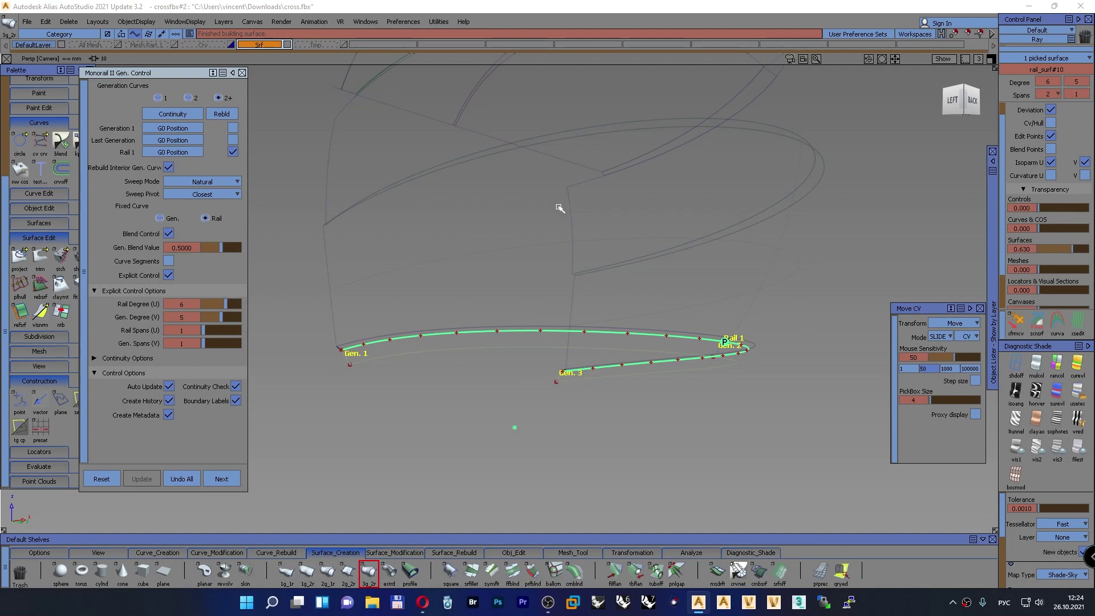
pyautogui.keyDown('ctrl'); pyautogui.keyDown('shift'); pyautogui.moveTo(560, 209); pyautogui.dragTo(560, 178); pyautogui.keyUp('shift'); pyautogui.keyUp('ctrl')
pyautogui.keyDown('alt'); pyautogui.keyDown('shift'); pyautogui.moveTo(522, 228); pyautogui.dragTo(543, 276); pyautogui.keyUp('shift'); pyautogui.keyUp('alt')
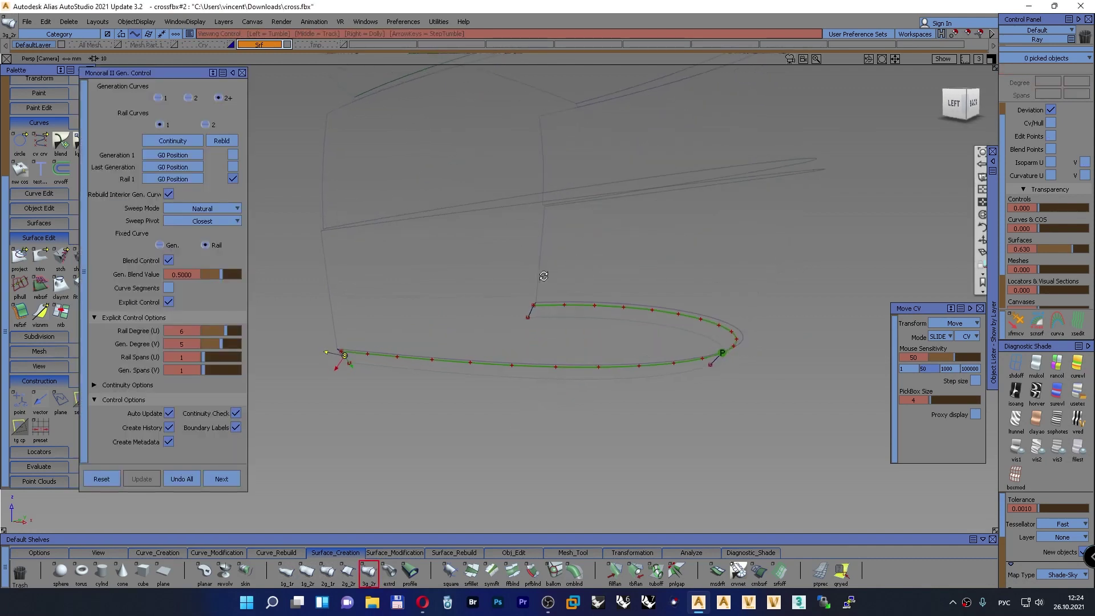
pyautogui.keyDown('ctrl'); pyautogui.keyDown('shift'); pyautogui.moveTo(523, 264); pyautogui.dragTo(524, 436, button='right'); pyautogui.keyUp('shift'); pyautogui.keyUp('ctrl')
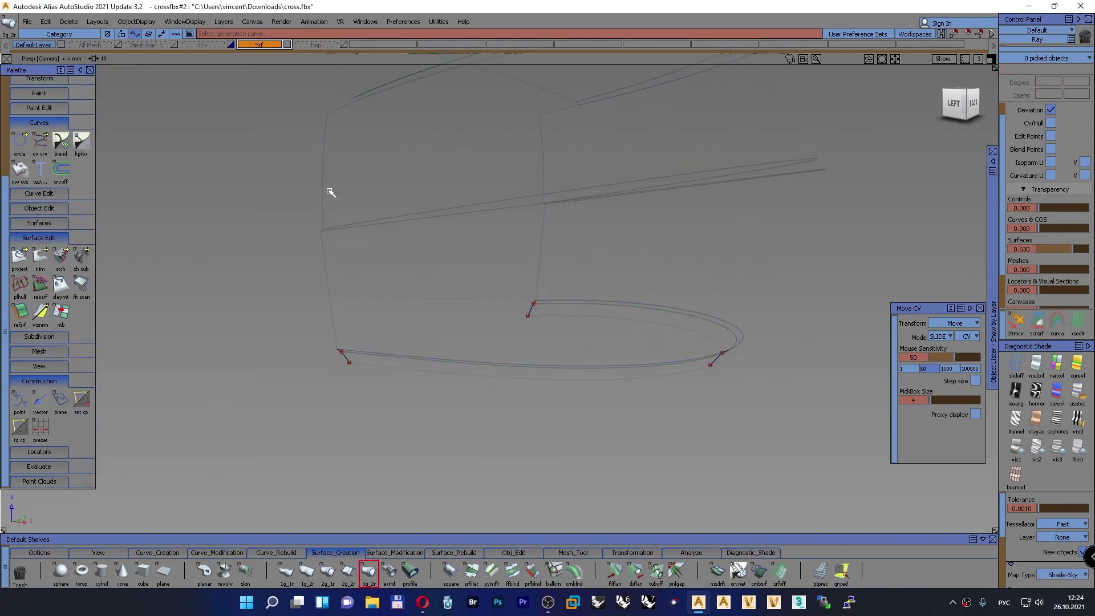
pyautogui.click(242, 72)
# Apply diagnostic shading to the surfaces and inspect the rim band from behind and from the side
pyautogui.click(1081, 394)
pyautogui.keyDown('alt'); pyautogui.keyDown('shift'); pyautogui.moveTo(597, 387); pyautogui.dragTo(497, 374); pyautogui.keyUp('shift'); pyautogui.keyUp('alt')
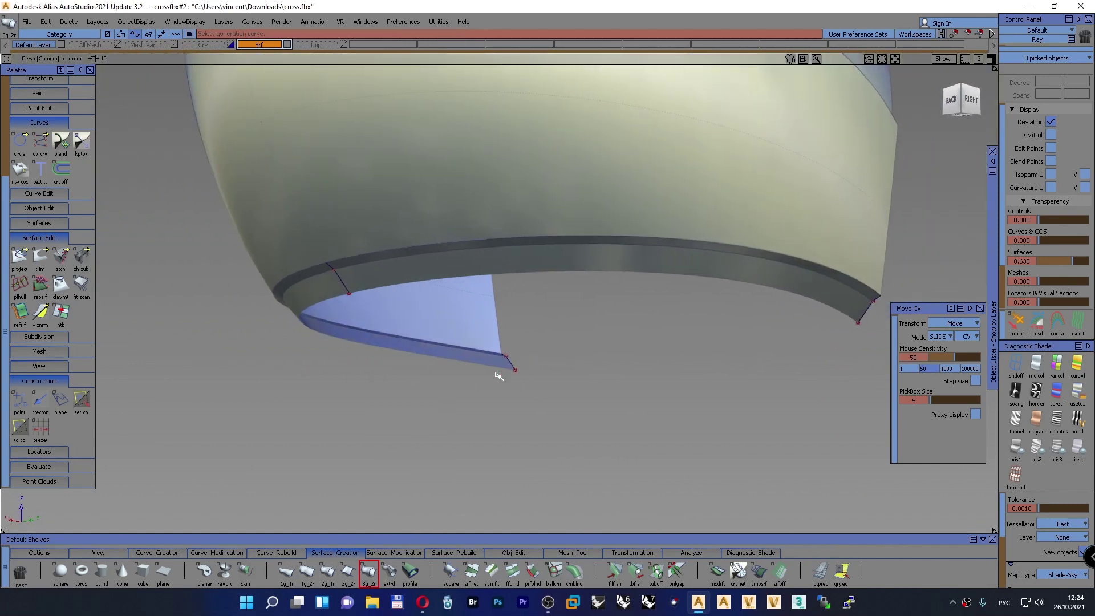
pyautogui.press('F6')
pyautogui.keyDown('alt'); pyautogui.keyDown('shift'); pyautogui.moveTo(557, 328); pyautogui.dragTo(560, 255, button='right'); pyautogui.keyUp('shift'); pyautogui.keyUp('alt')
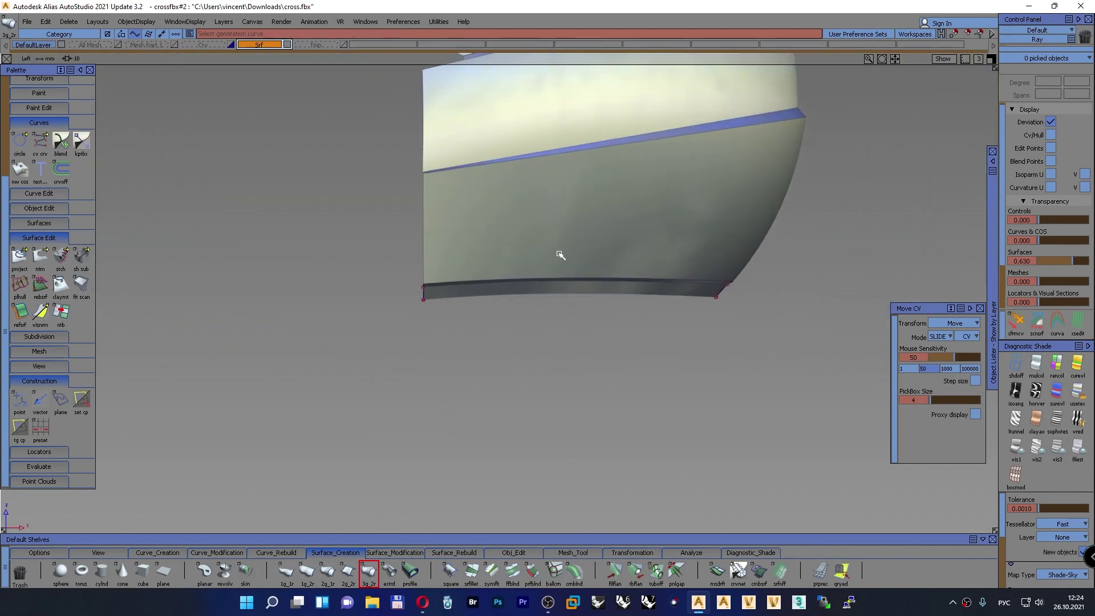
pyautogui.keyDown('alt'); pyautogui.keyDown('shift'); pyautogui.moveTo(564, 286); pyautogui.dragTo(525, 453, button='middle'); pyautogui.keyUp('shift'); pyautogui.keyUp('alt')
# Show the Mesh Part 1 wireframe again and compare the shaded surfaces with it around the side and chin guard
pyautogui.click(172, 45)
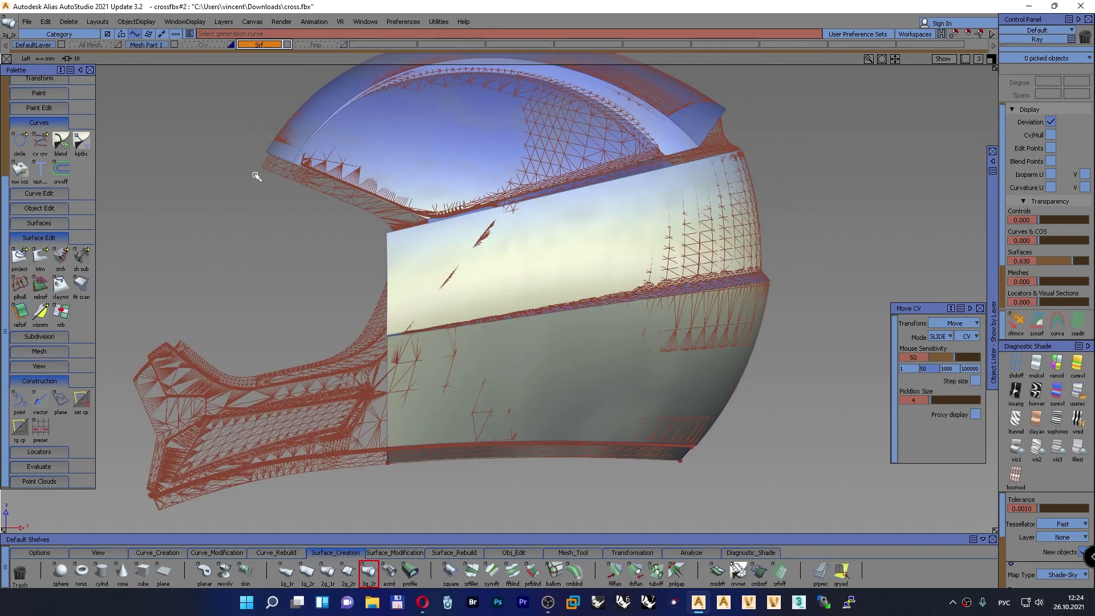
pyautogui.keyDown('alt'); pyautogui.keyDown('shift'); pyautogui.moveTo(307, 232); pyautogui.dragTo(438, 178); pyautogui.keyUp('shift'); pyautogui.keyUp('alt')
pyautogui.keyDown('alt'); pyautogui.keyDown('shift'); pyautogui.moveTo(438, 178); pyautogui.dragTo(435, 305, button='middle'); pyautogui.keyUp('shift'); pyautogui.keyUp('alt')
pyautogui.keyDown('alt'); pyautogui.keyDown('shift'); pyautogui.moveTo(365, 239); pyautogui.dragTo(398, 266, button='right'); pyautogui.keyUp('shift'); pyautogui.keyUp('alt')
pyautogui.keyDown('alt'); pyautogui.keyDown('shift'); pyautogui.moveTo(398, 265); pyautogui.dragTo(422, 269); pyautogui.keyUp('shift'); pyautogui.keyUp('alt')
pyautogui.keyDown('alt'); pyautogui.keyDown('shift'); pyautogui.moveTo(519, 297); pyautogui.dragTo(597, 388); pyautogui.keyUp('shift'); pyautogui.keyUp('alt')
pyautogui.keyDown('alt'); pyautogui.keyDown('shift'); pyautogui.moveTo(561, 366); pyautogui.dragTo(556, 389, button='right'); pyautogui.keyUp('shift'); pyautogui.keyUp('alt')
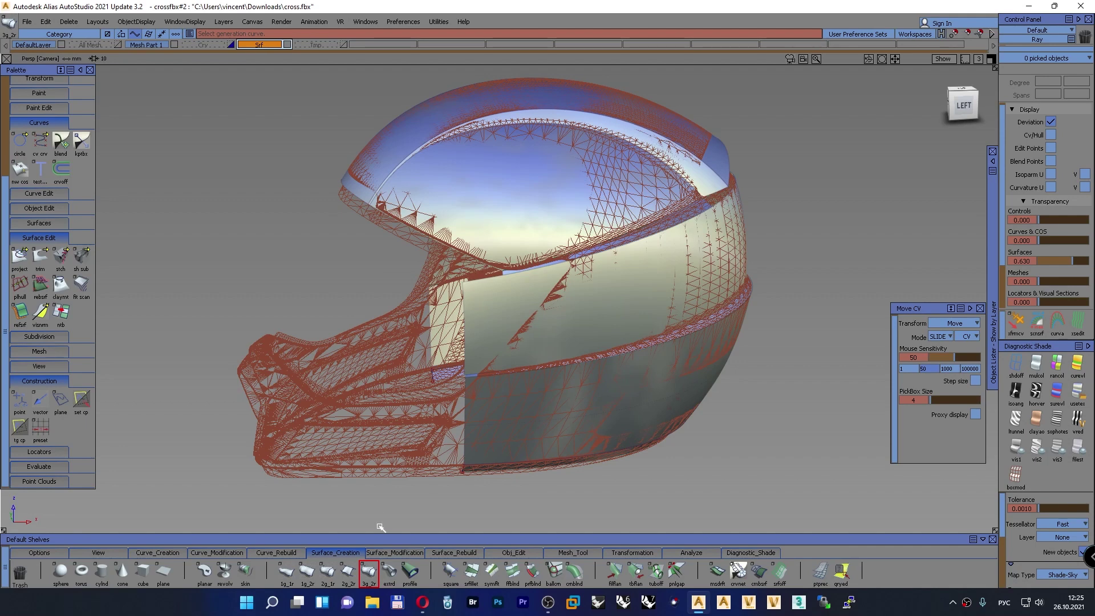
# Extend the lower side surface's front edge forward past the chin guard by about 191.6 mm
pyautogui.click(418, 553)
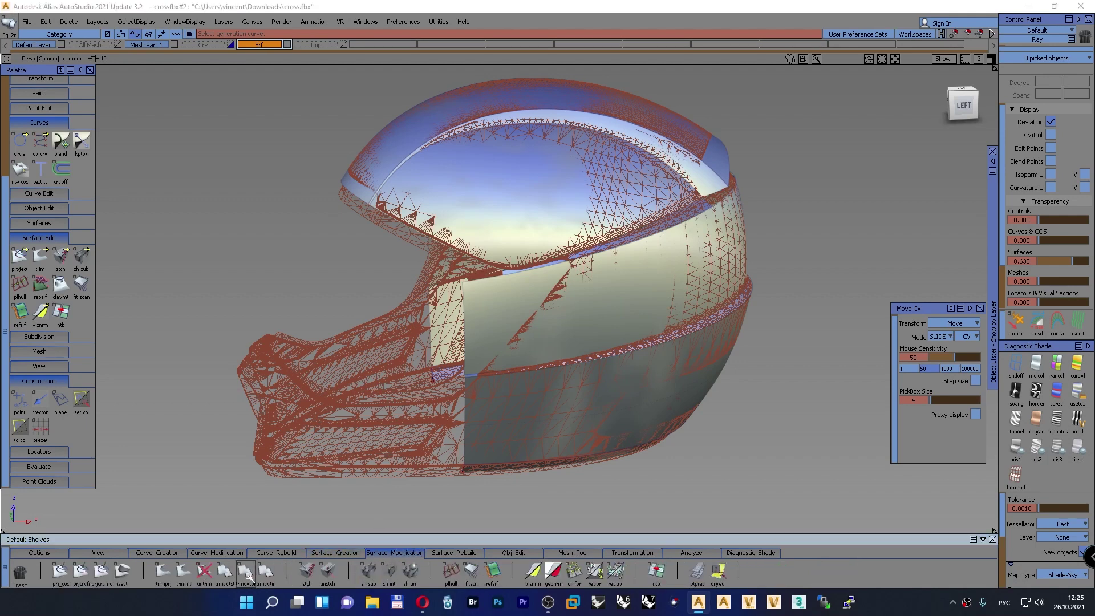
pyautogui.click(501, 553)
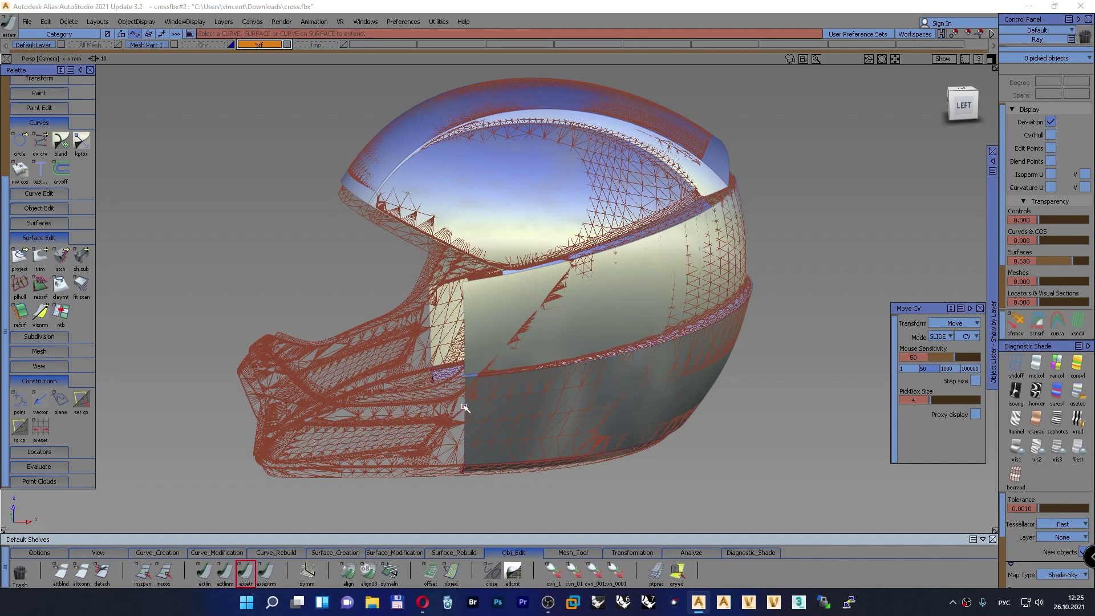
pyautogui.moveTo(465, 408); pyautogui.dragTo(215, 411)
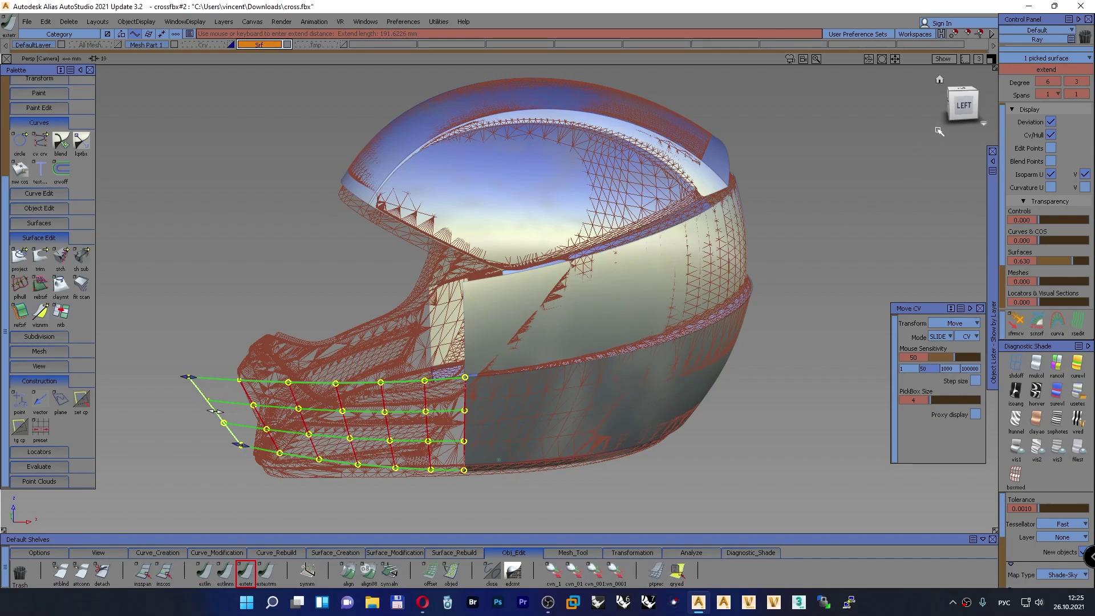
pyautogui.moveTo(963, 111); pyautogui.dragTo(935, 107)
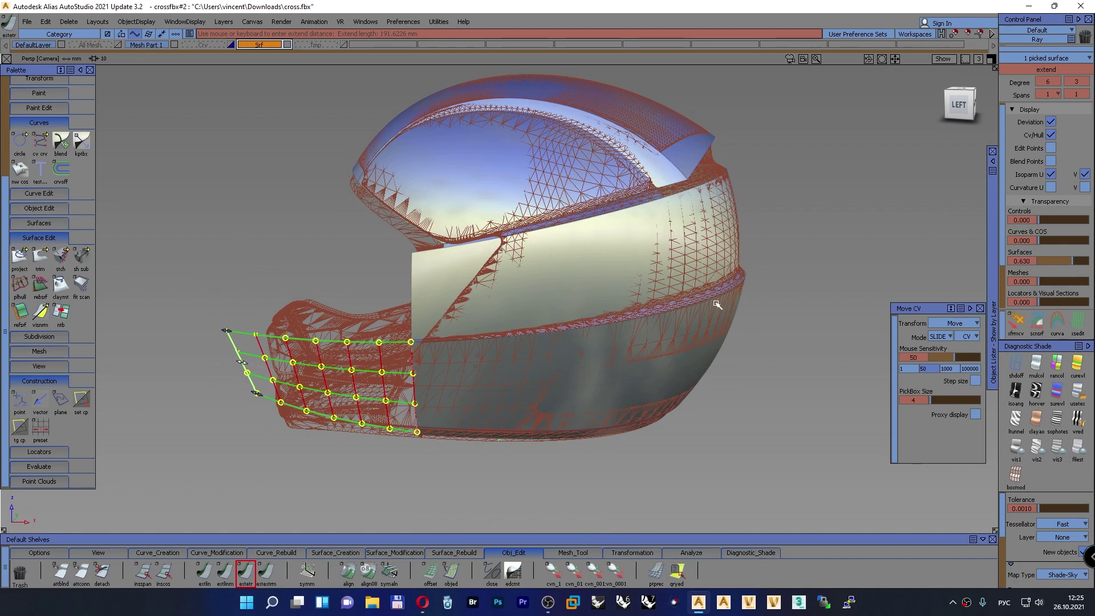
# Pick the forward extension over the chin guard and display its CVs and hulls
pyautogui.keyDown('ctrl'); pyautogui.keyDown('shift'); pyautogui.moveTo(334, 238); pyautogui.dragTo(303, 222); pyautogui.keyUp('shift'); pyautogui.keyUp('ctrl')
pyautogui.click(254, 334)
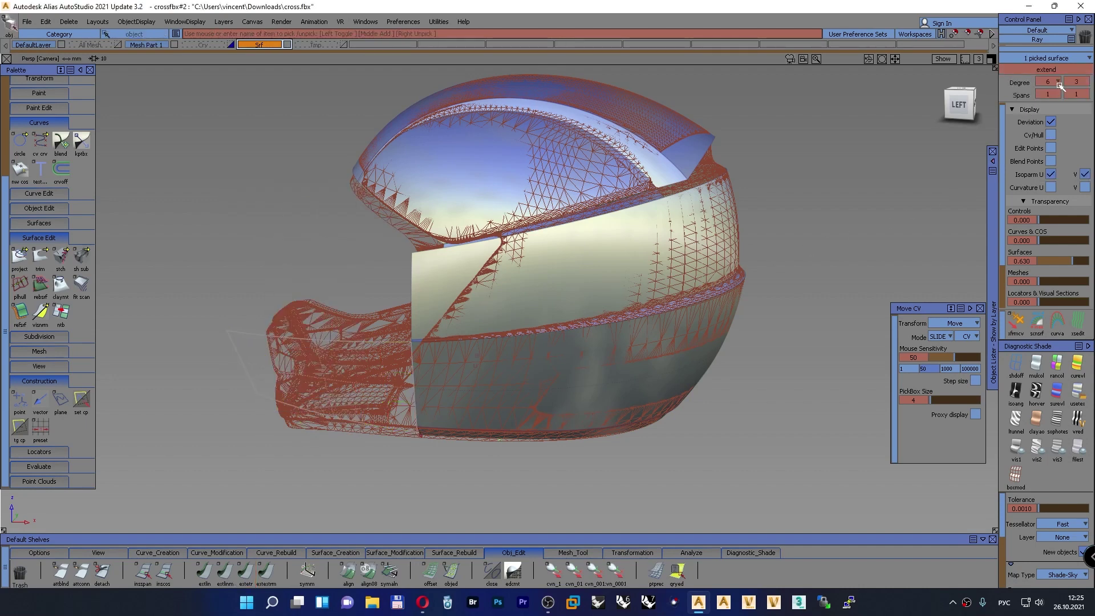
pyautogui.click(1049, 135)
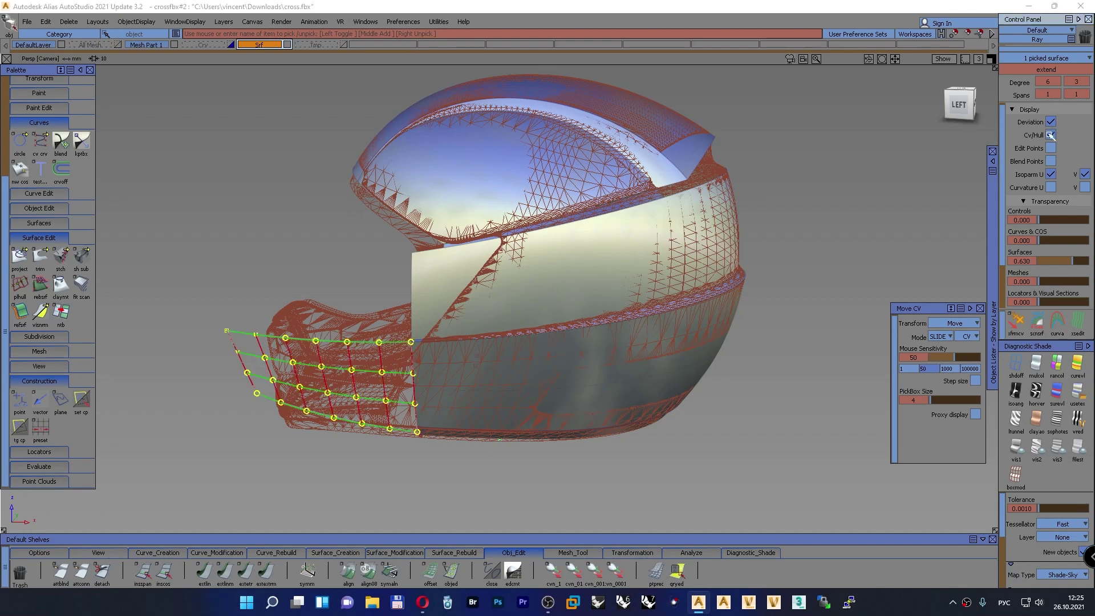